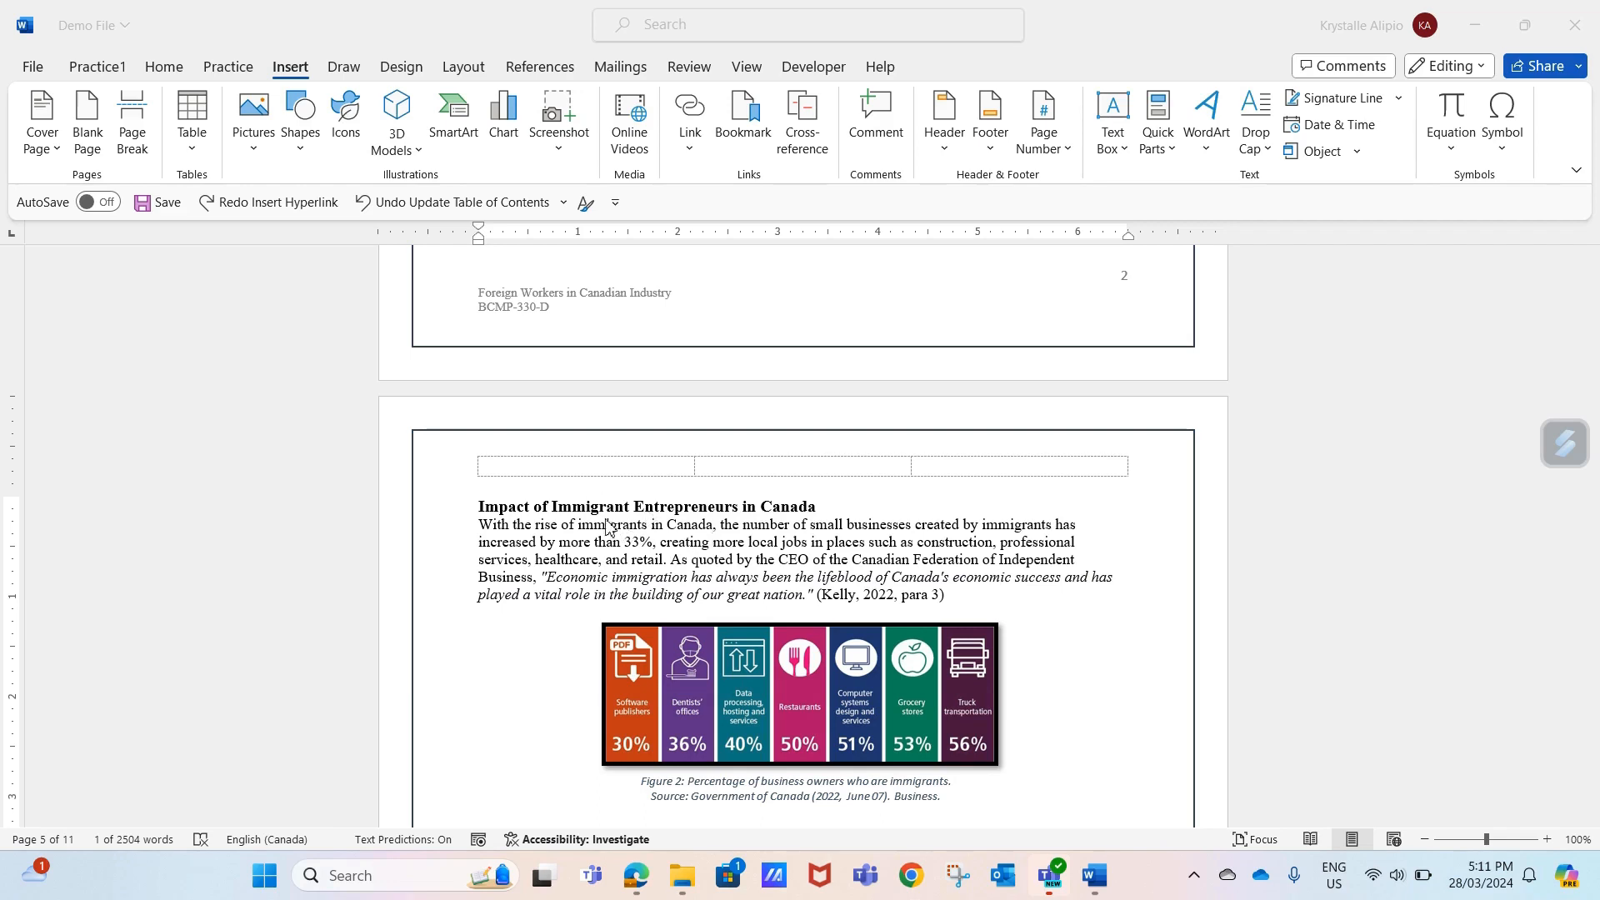
Step: Select the word "Immigrant" in the "Impact of Immigrant Entrepreneurs in Canada" heading and start inserting a hyperlink on it
{"action": "double_click", "coordinate": [555, 510]}
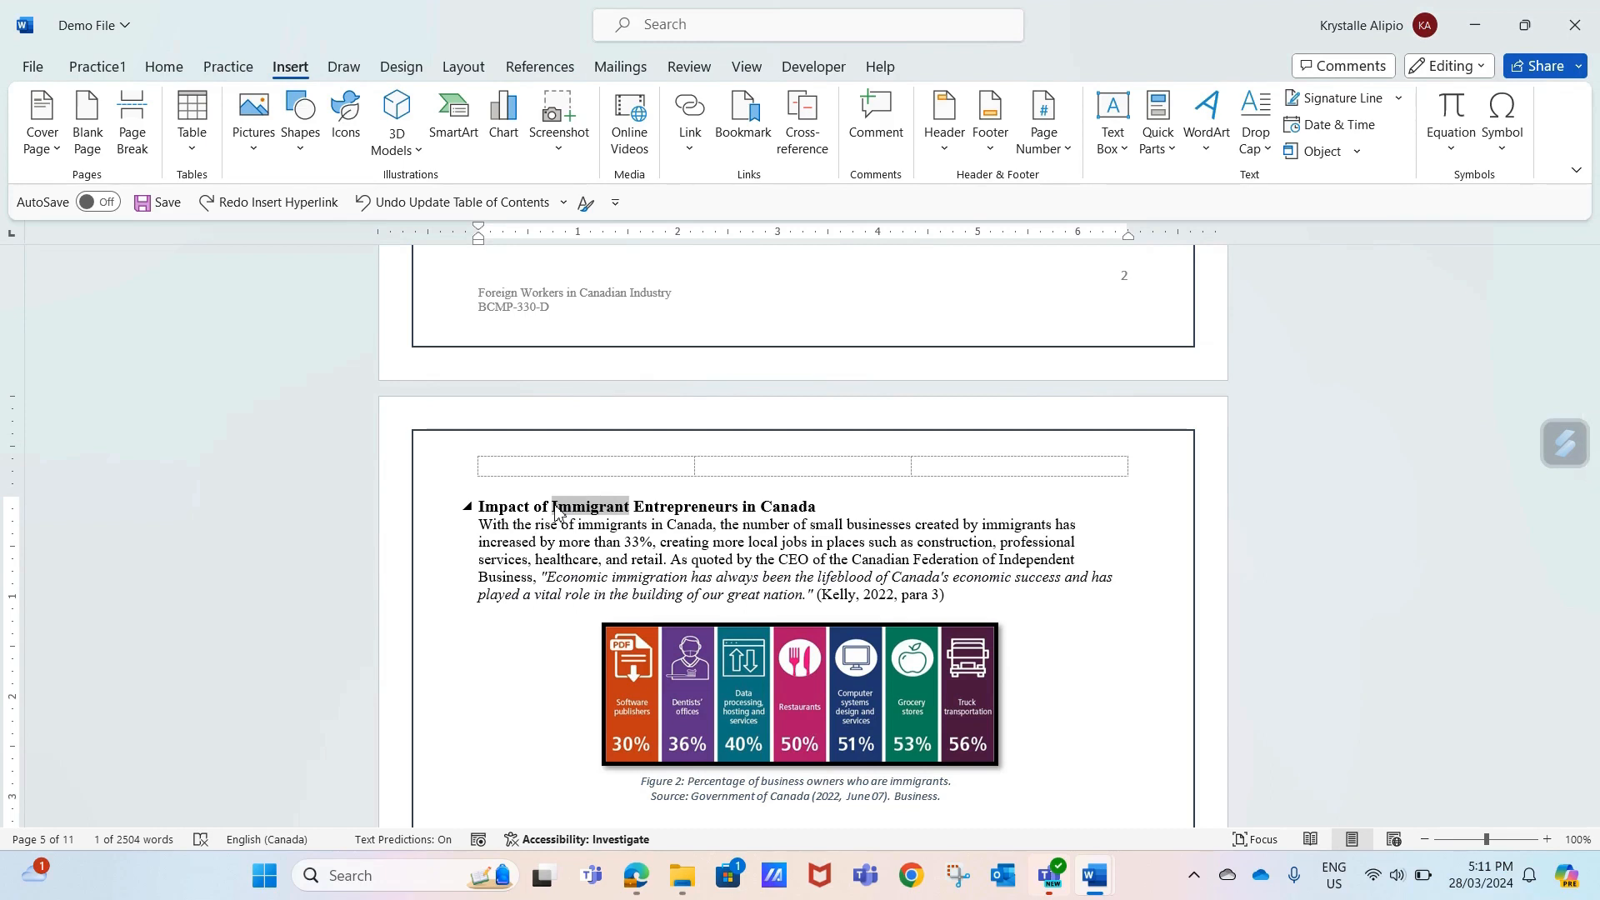
{"action": "right_click", "coordinate": [558, 512]}
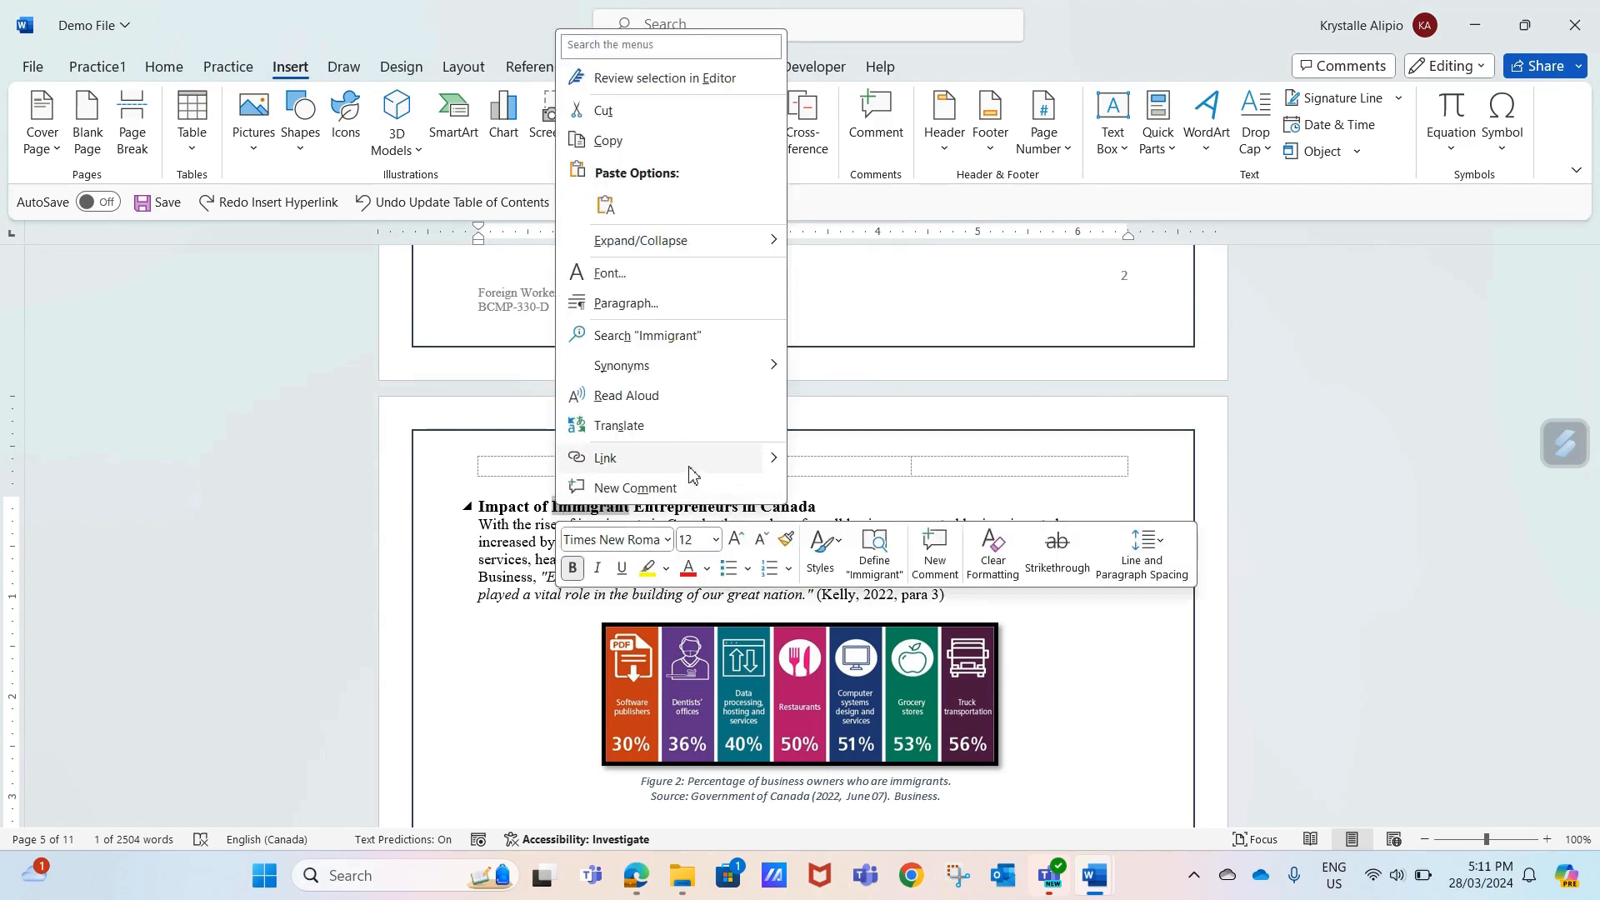
{"action": "mouse_move", "coordinate": [770, 465]}
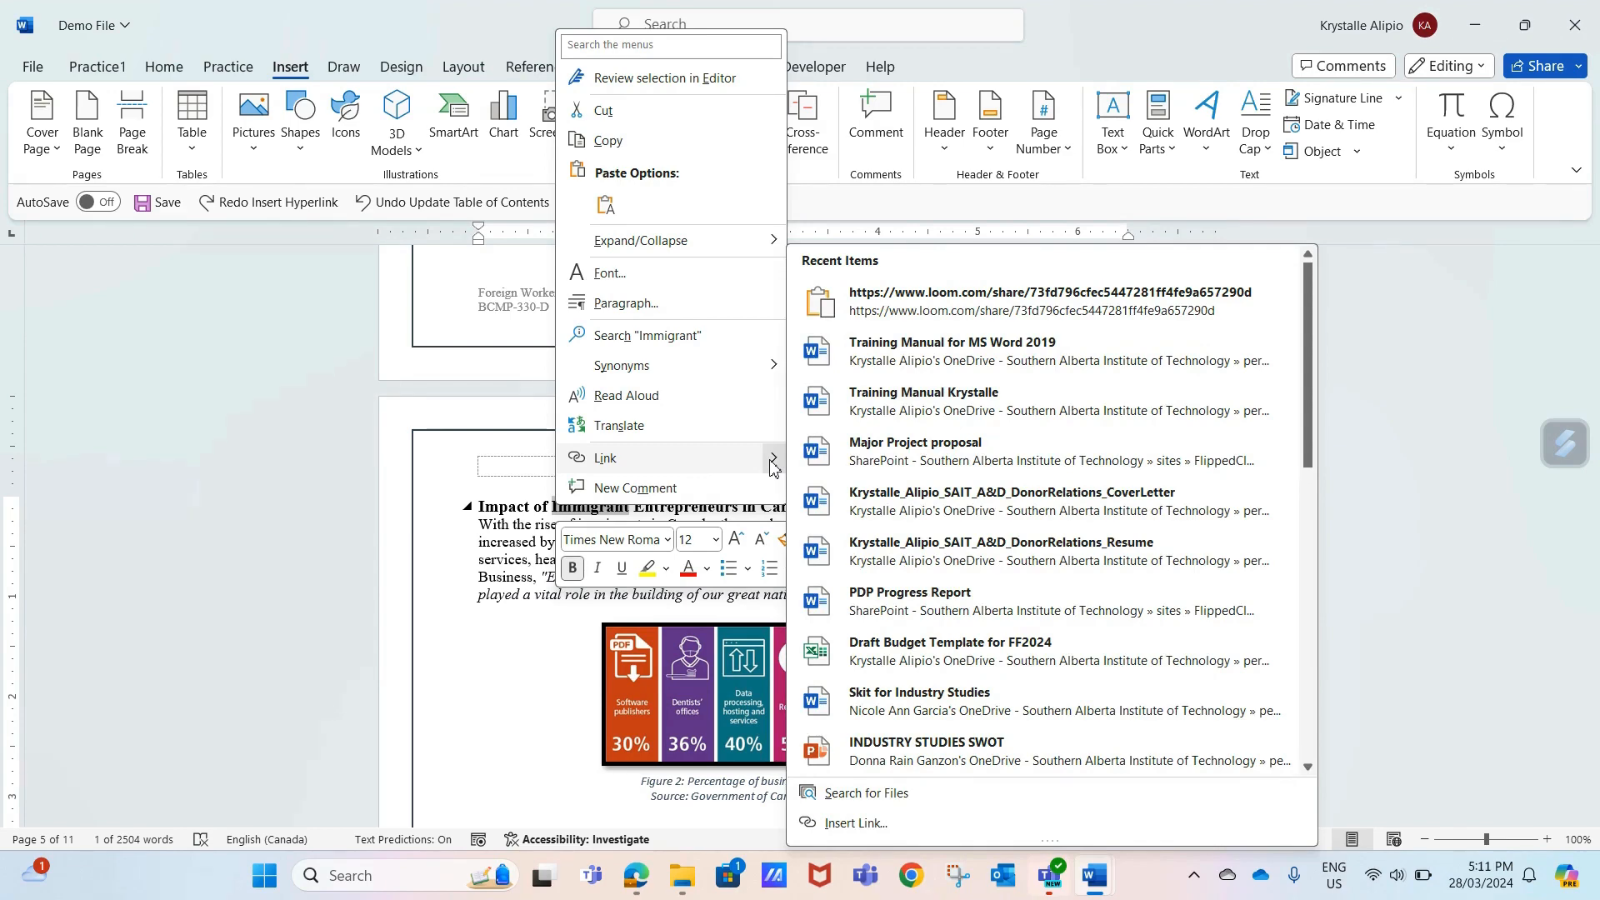
{"action": "left_click", "coordinate": [510, 606]}
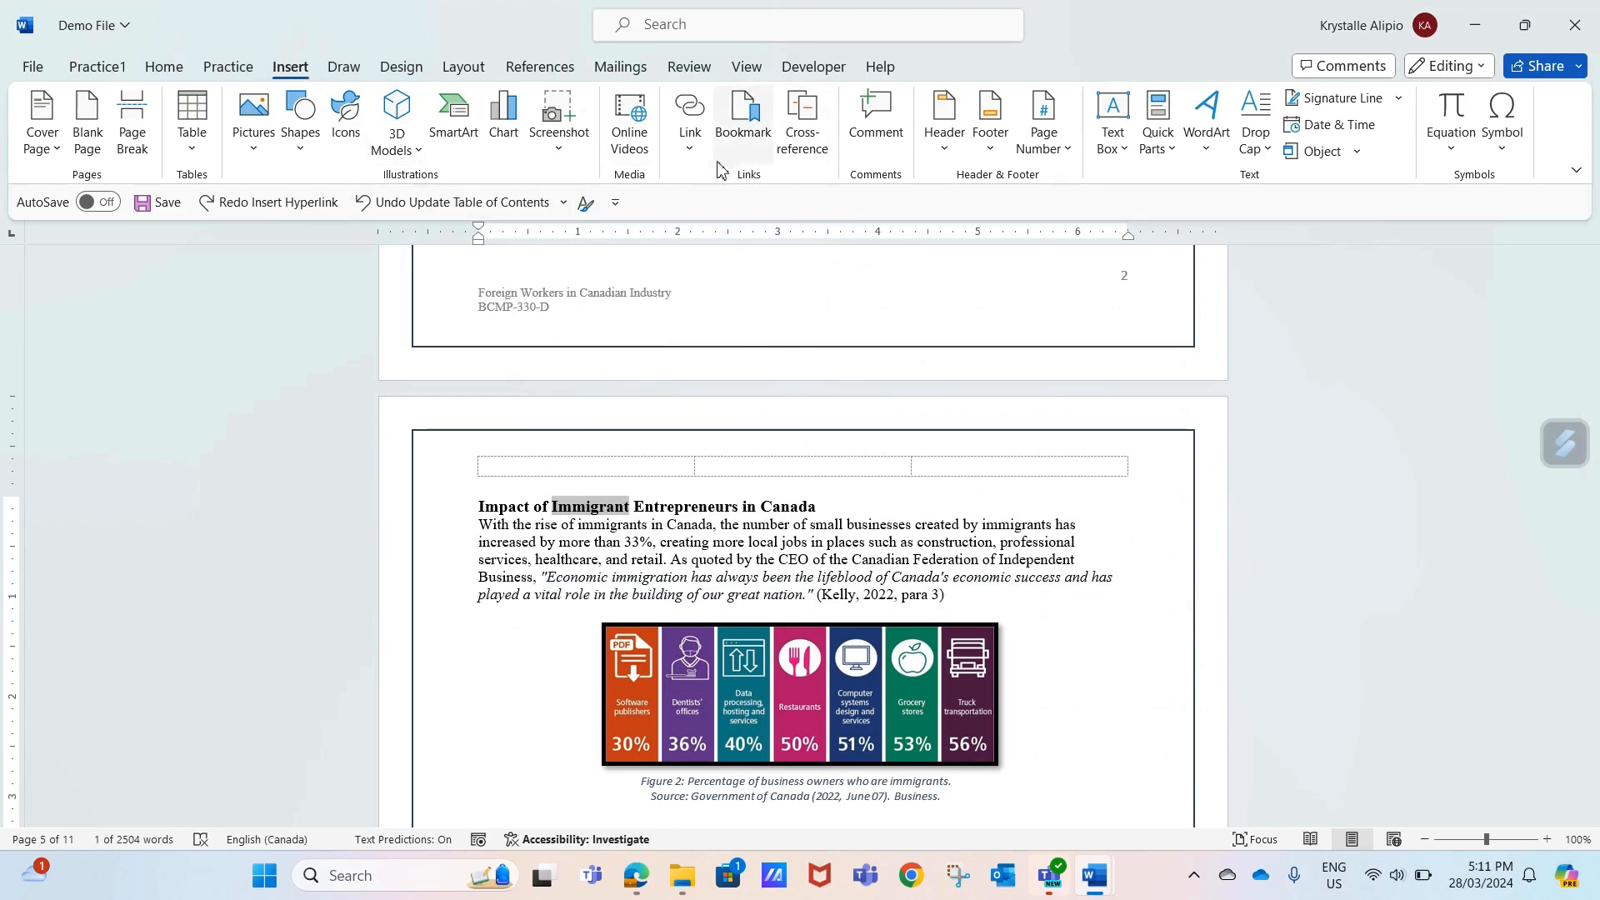
{"action": "left_click", "coordinate": [690, 148]}
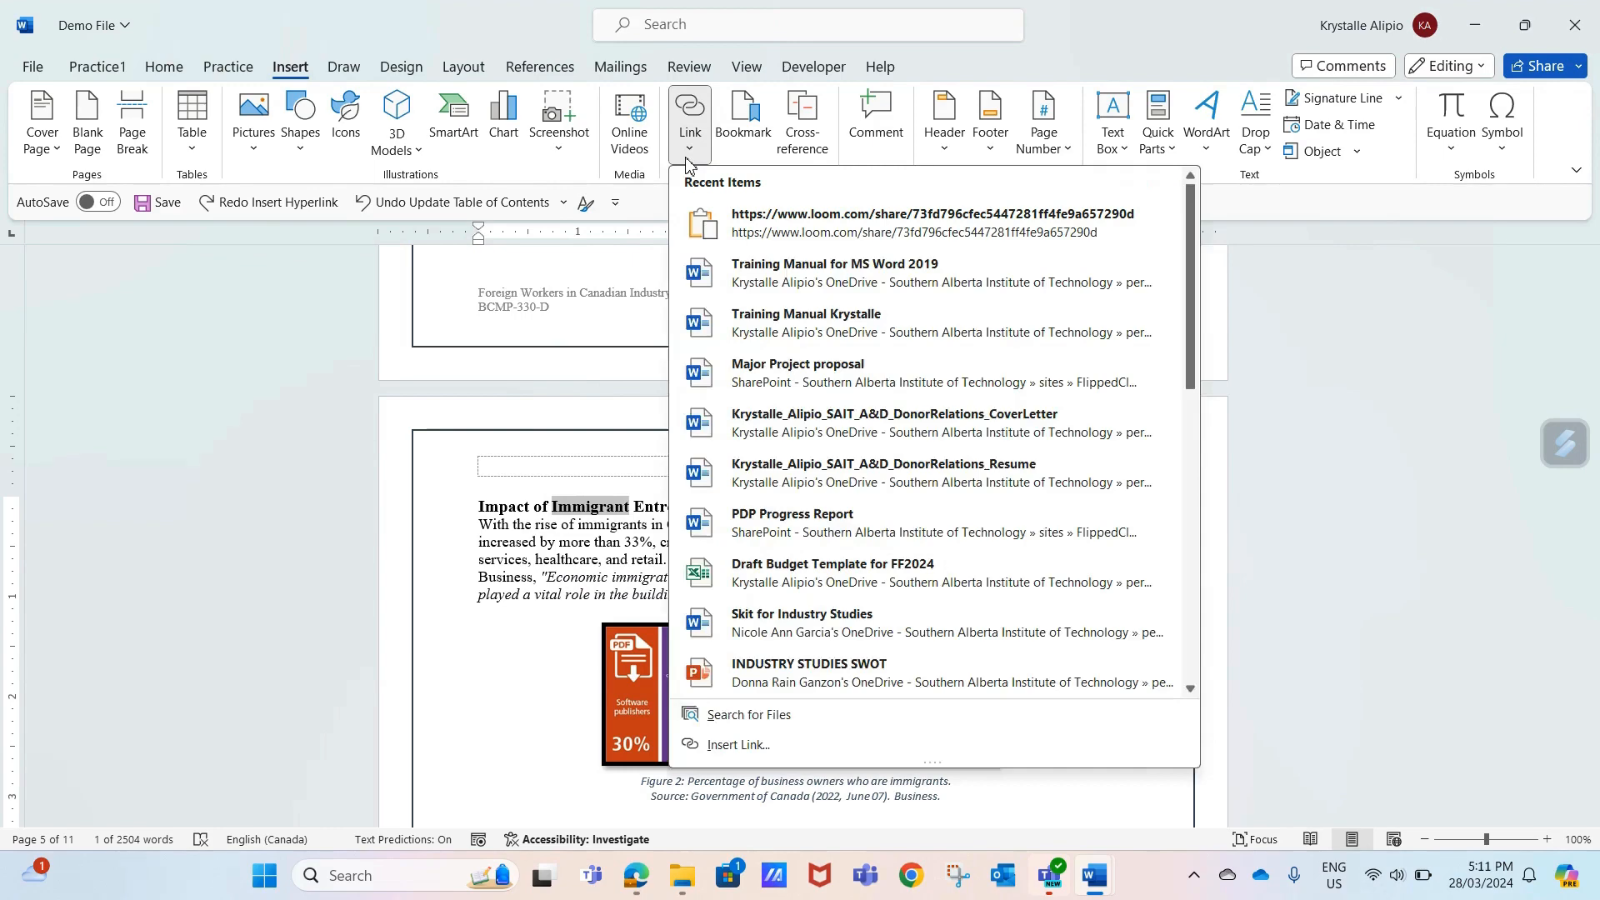
{"action": "left_click", "coordinate": [776, 750]}
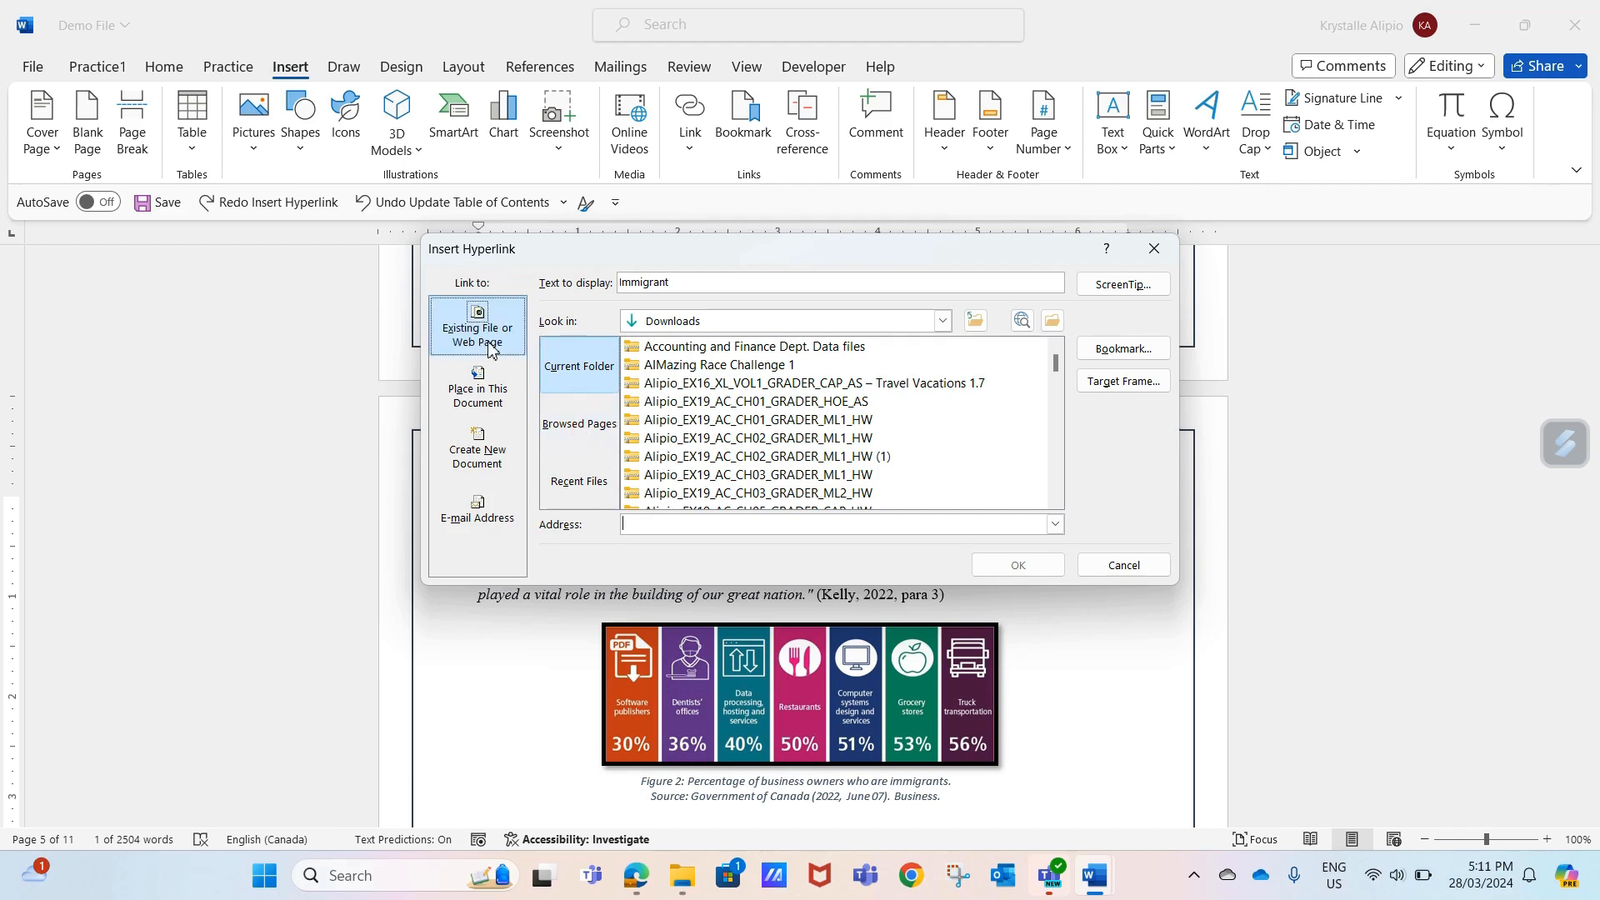
Step: Review the settings for linking to a place in this document, a new document and an e-mail address, ending on Existing File or Web Page
{"action": "left_click", "coordinate": [491, 390]}
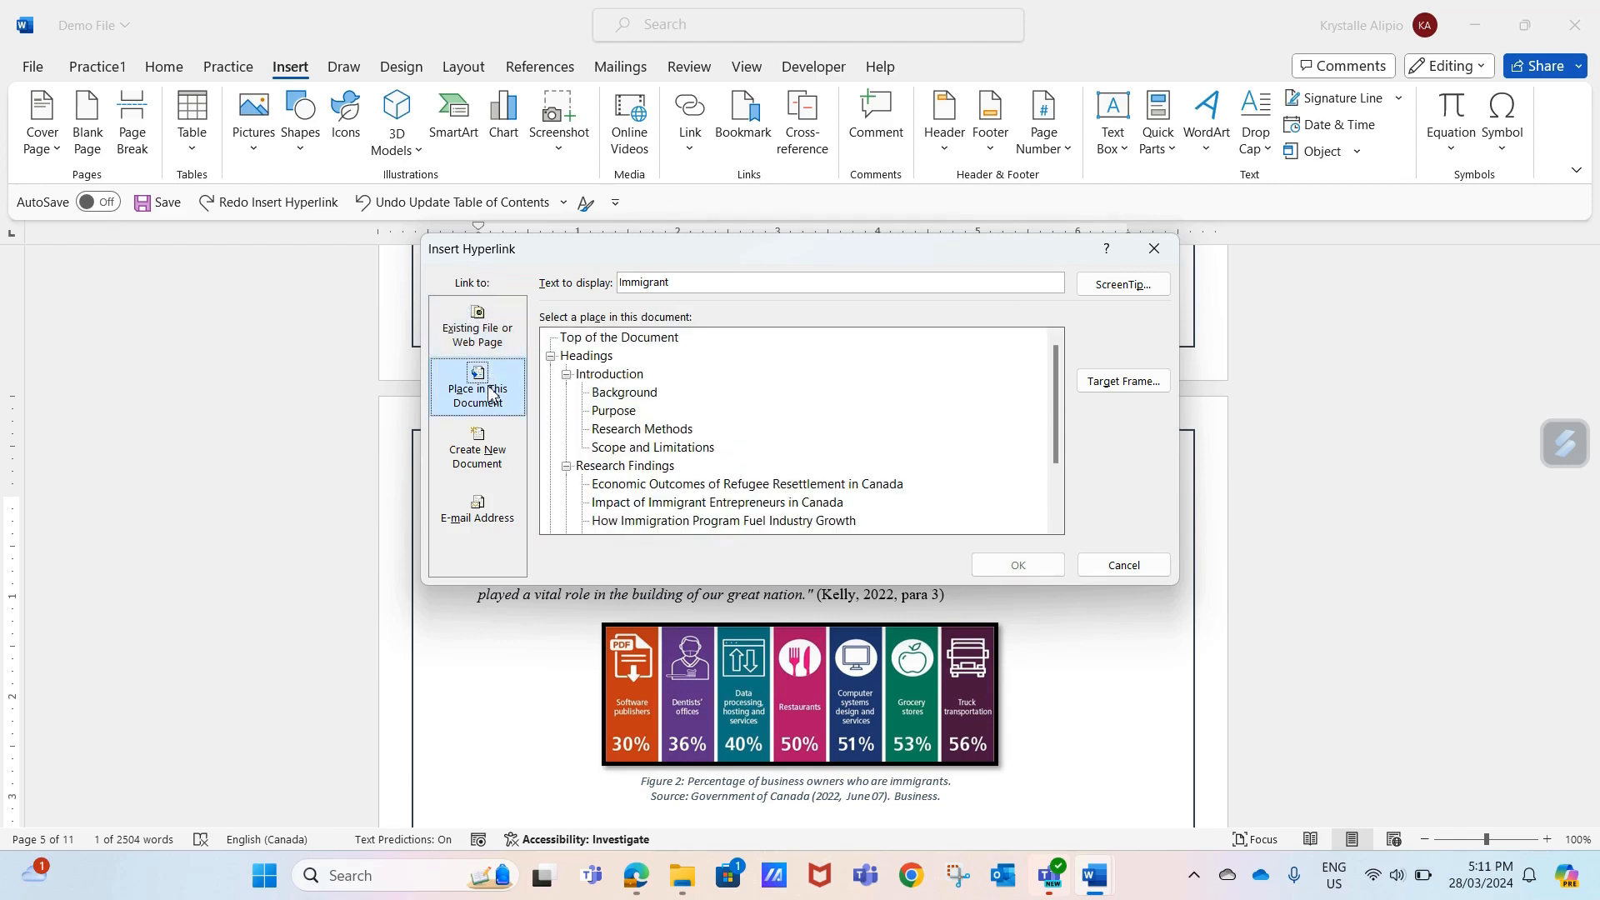
{"action": "left_click", "coordinate": [493, 442]}
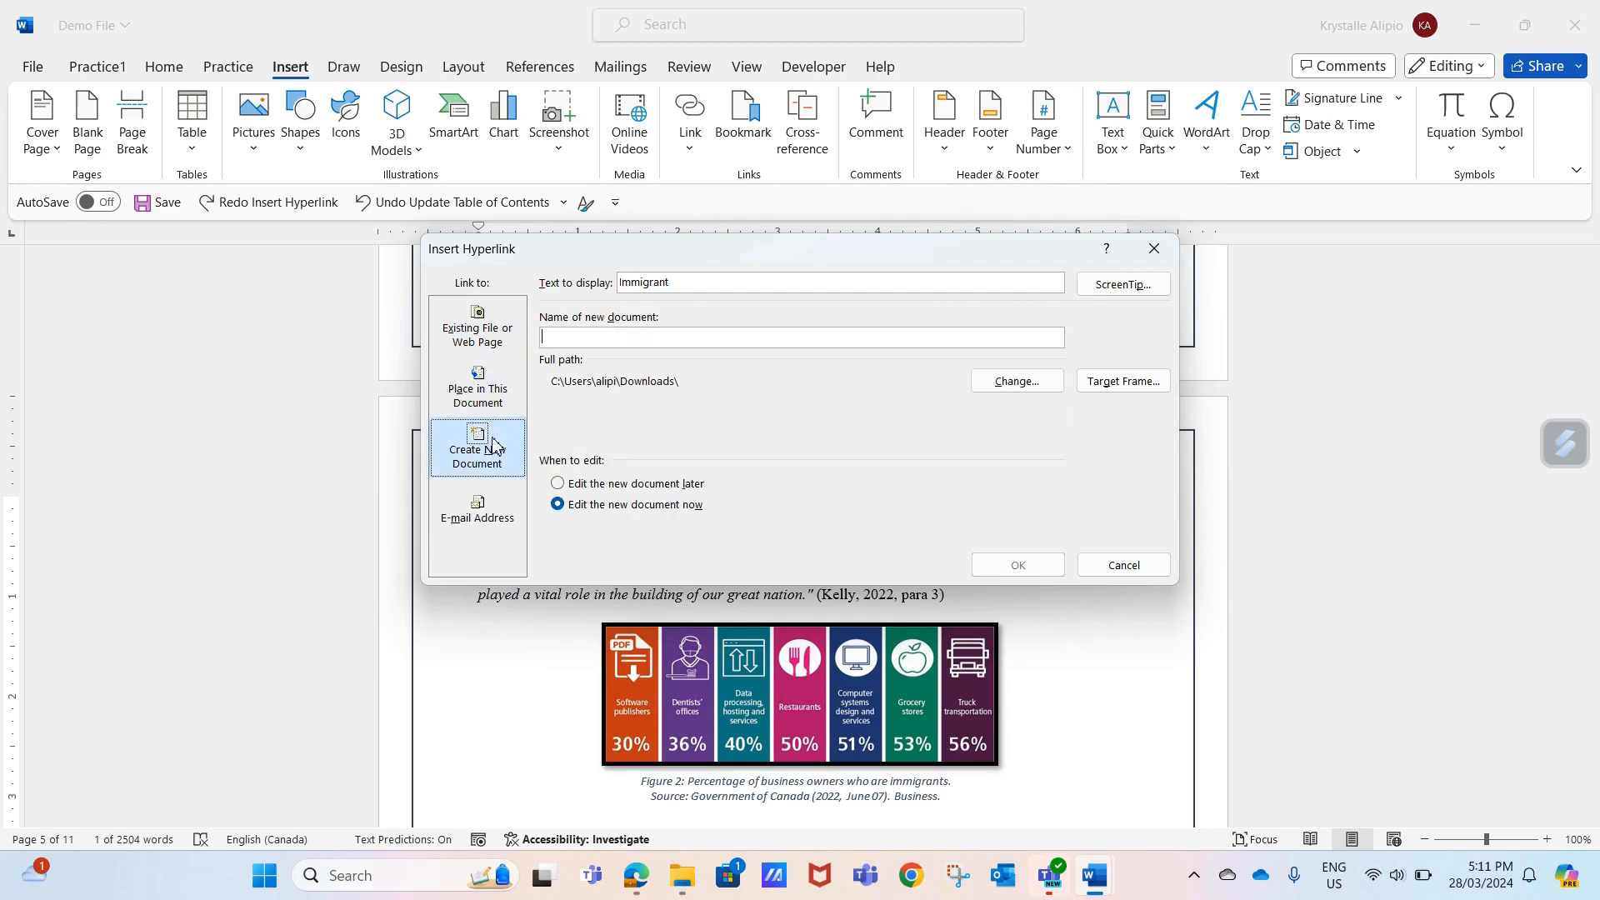
{"action": "left_click", "coordinate": [505, 515]}
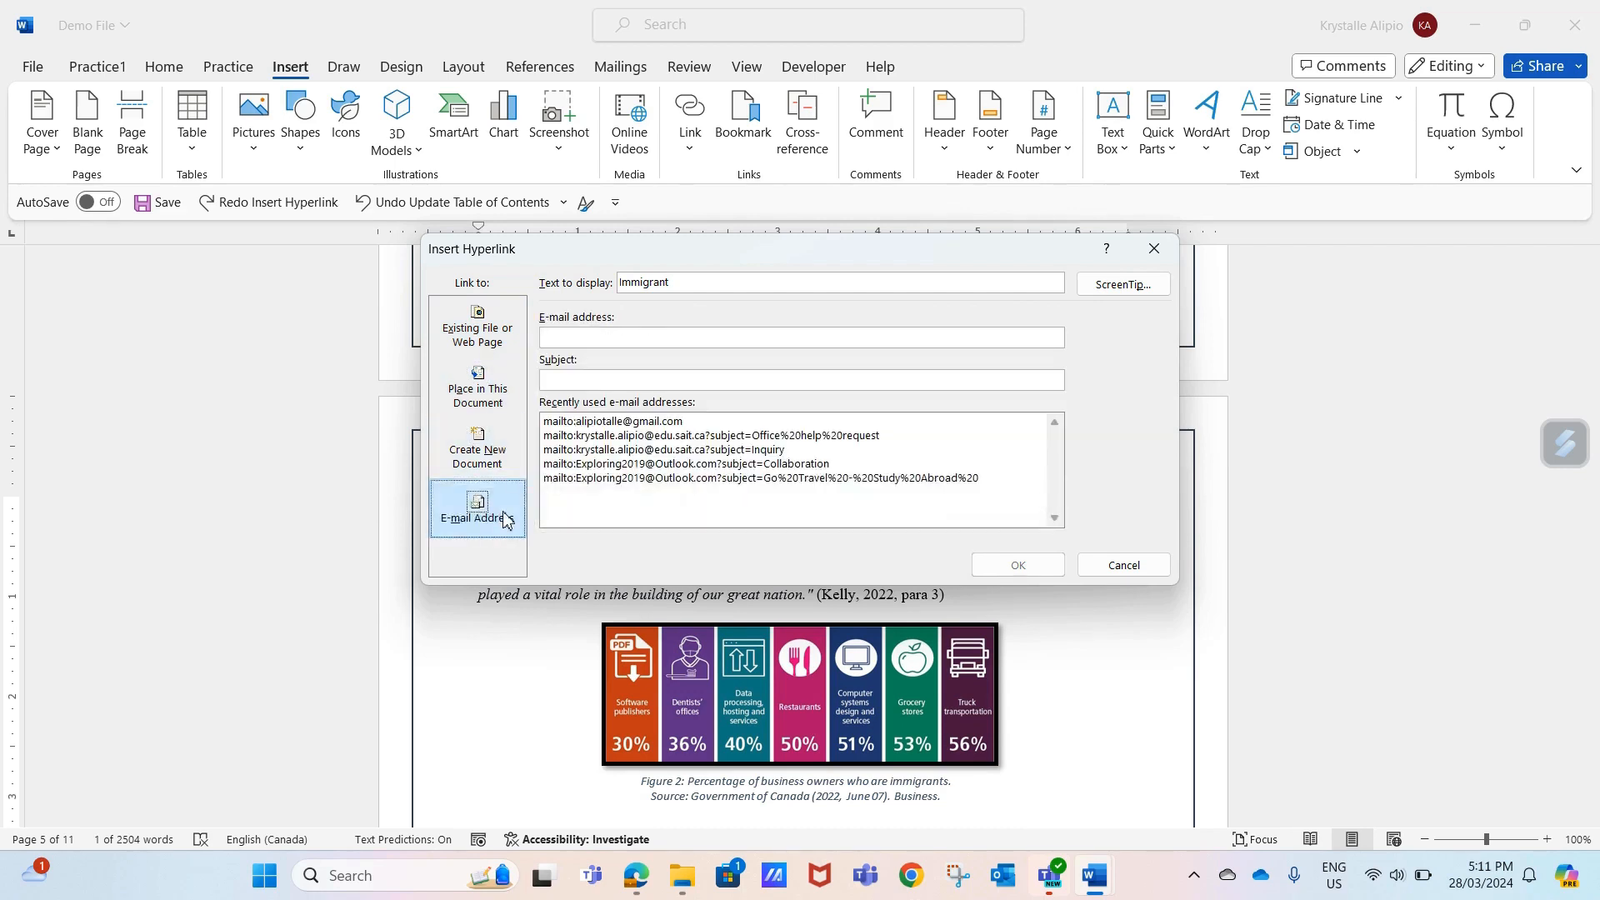
{"action": "left_click", "coordinate": [498, 338]}
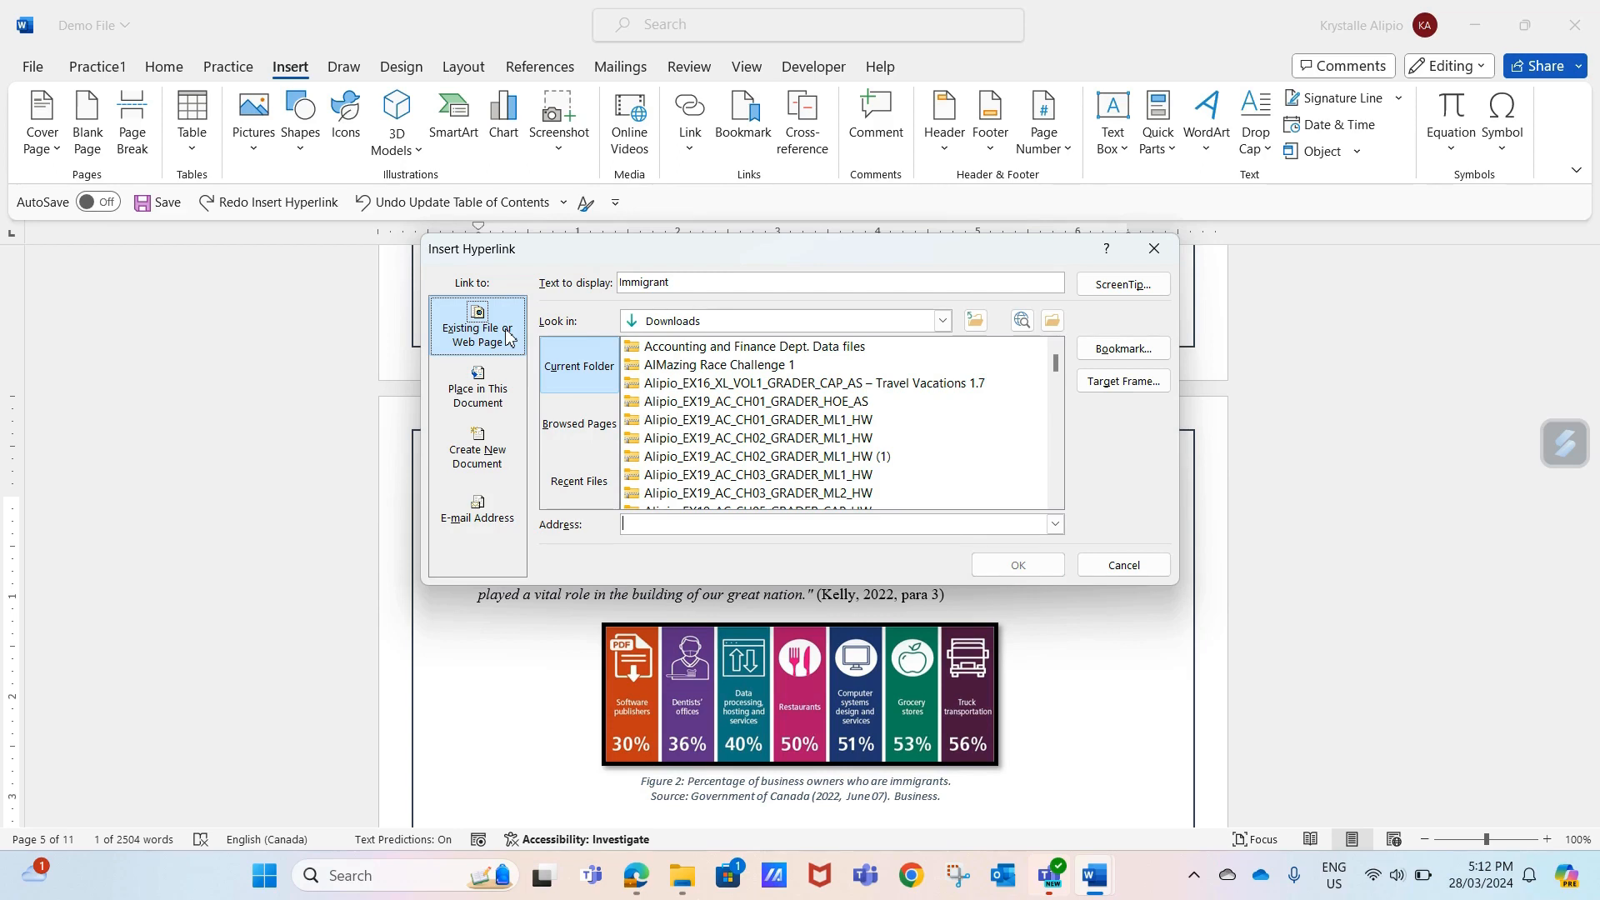
Step: Copy the address of the Merriam-Webster "immigrant" definition page from the browser and apply it as the hyperlink address for "Immigrant" in Word
{"action": "left_click", "coordinate": [642, 888]}
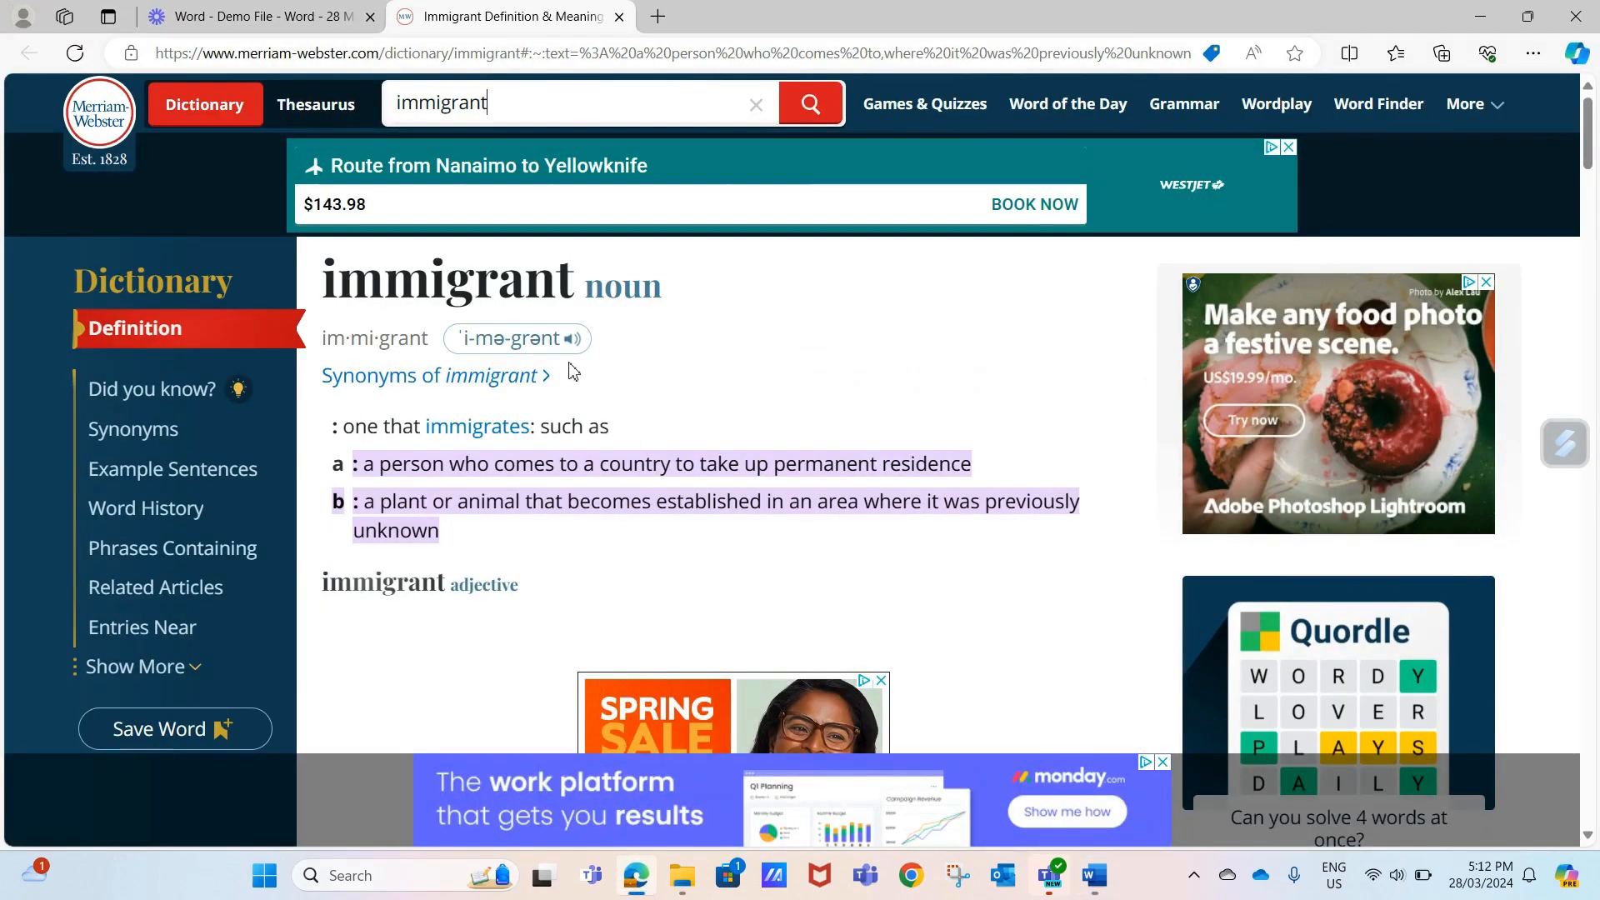
{"action": "left_click", "coordinate": [609, 54]}
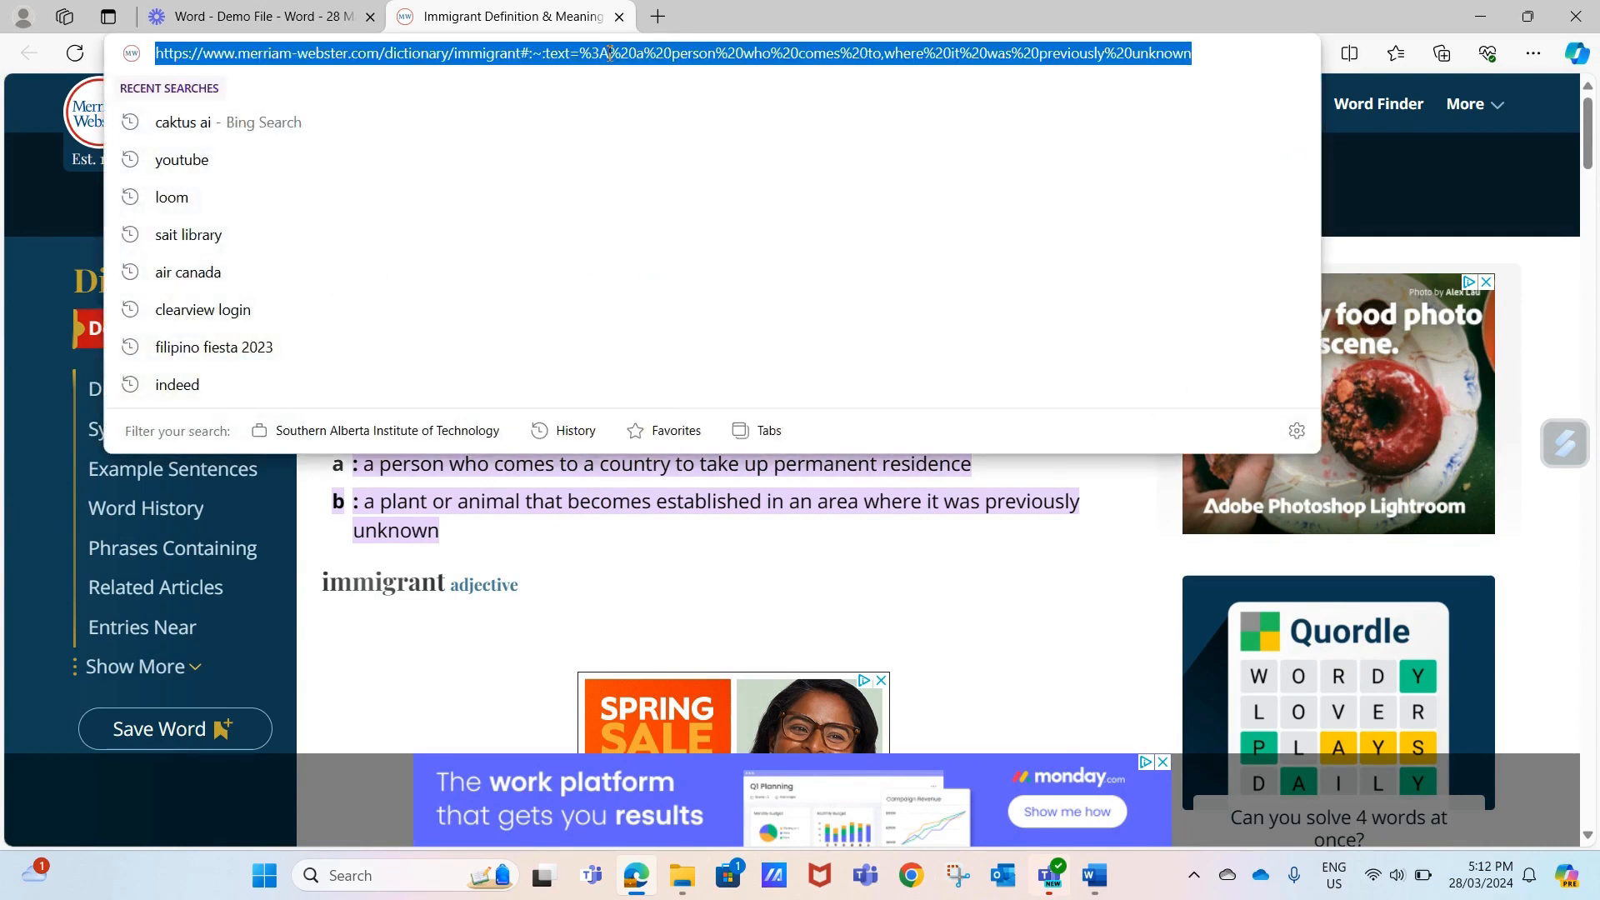
{"action": "mouse_move", "coordinate": [1094, 875]}
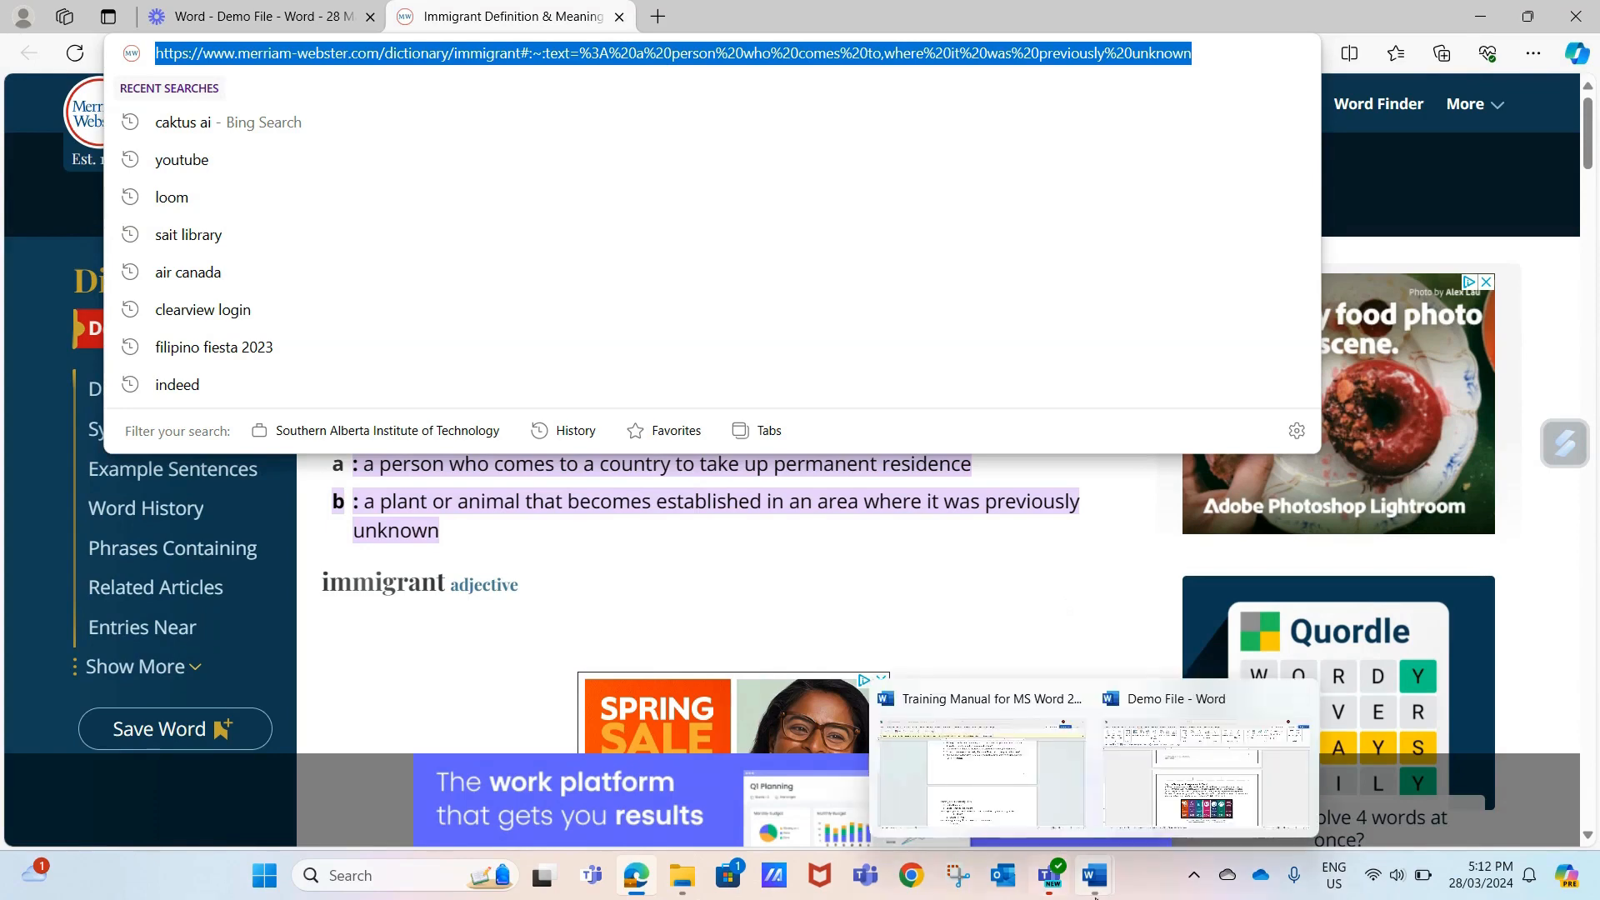
{"action": "left_click", "coordinate": [1165, 825]}
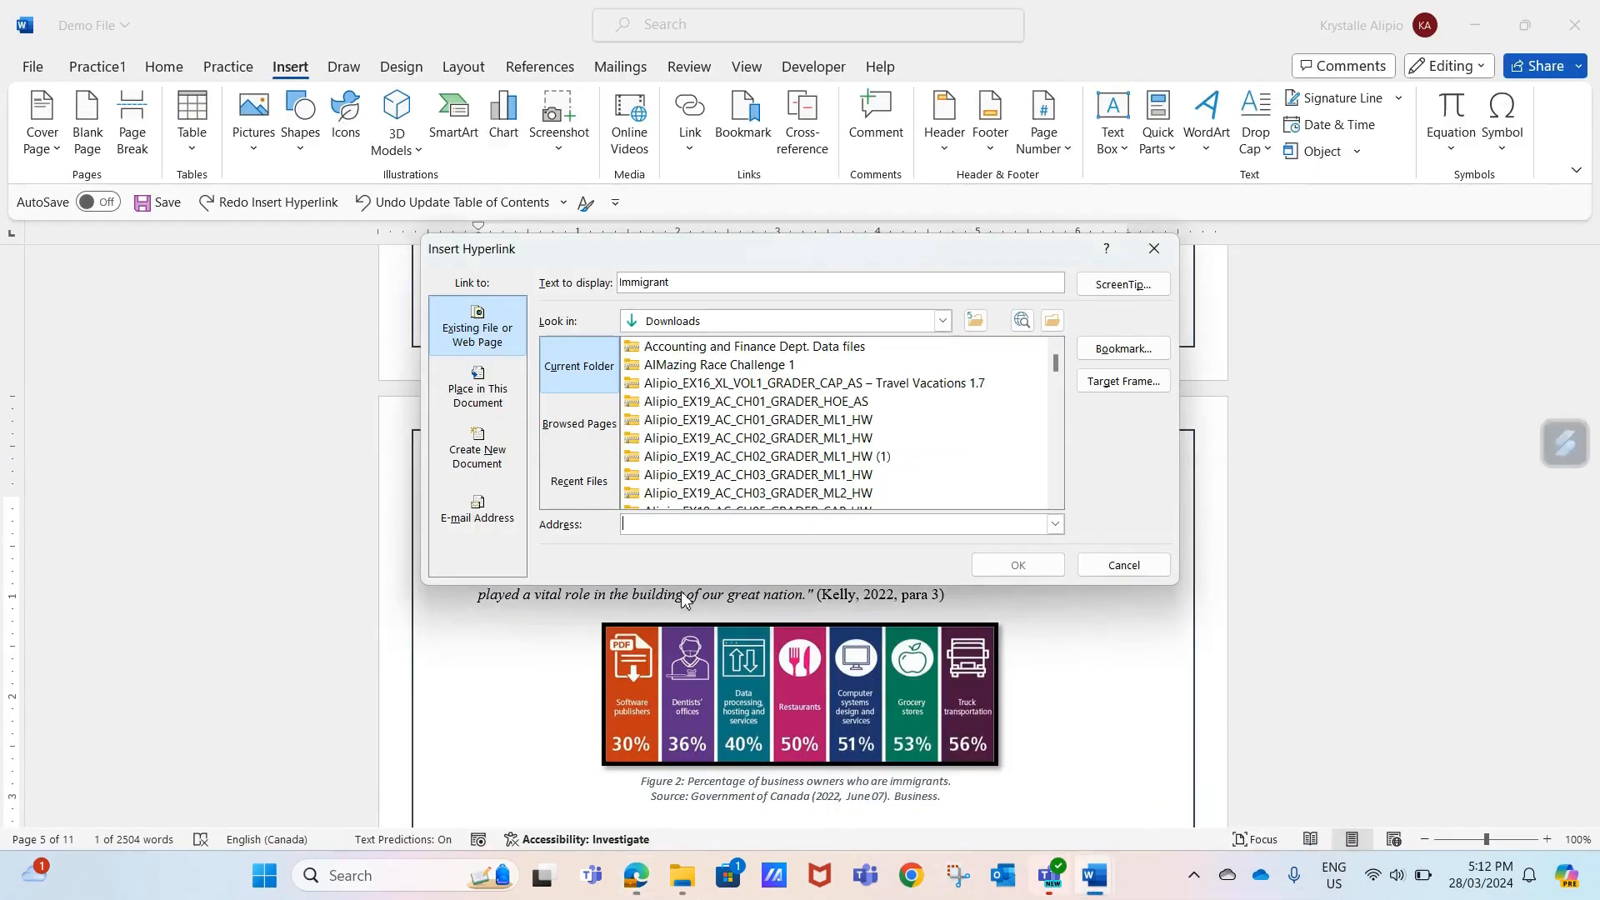
{"action": "left_click", "coordinate": [641, 526]}
{"action": "key", "text": "ctrl+v"}
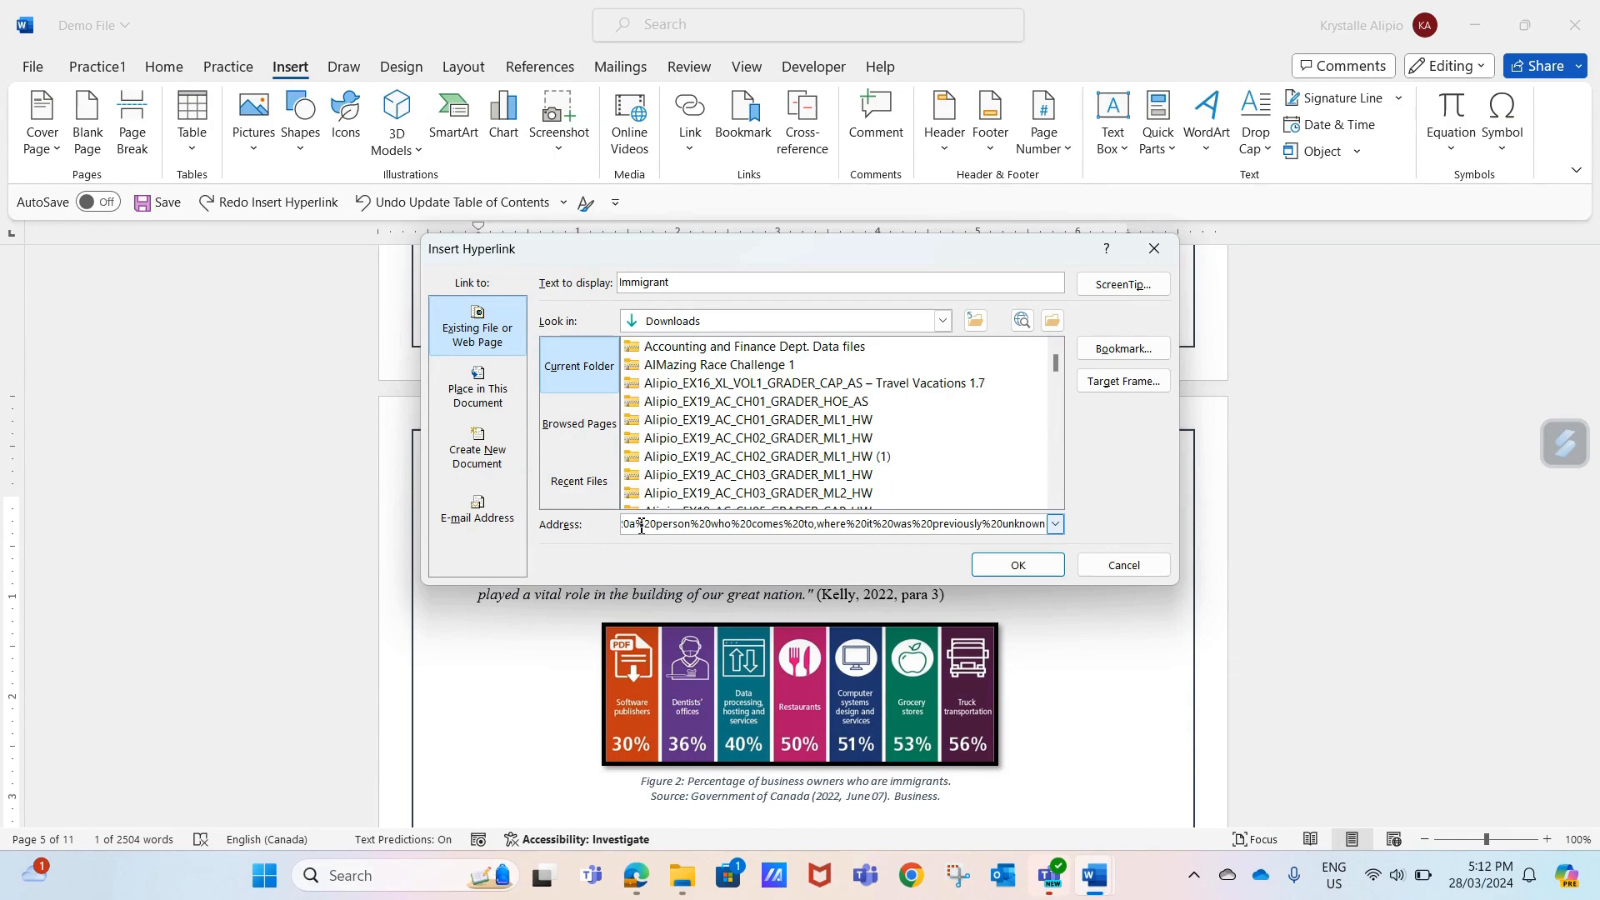
{"action": "left_click", "coordinate": [1000, 567]}
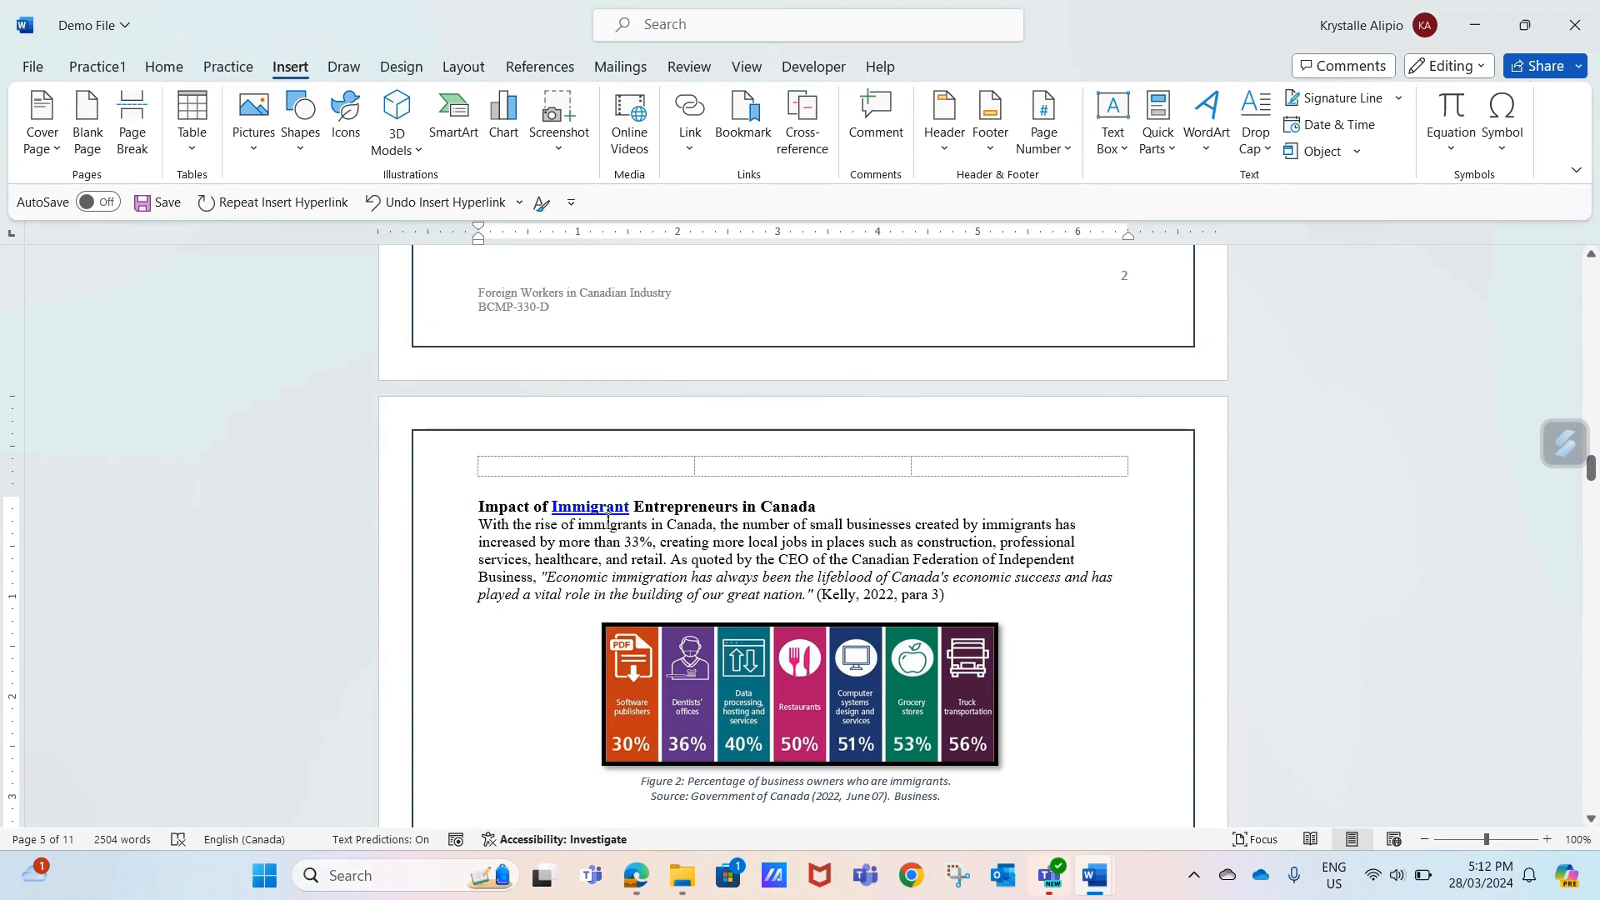
Step: Follow the "Immigrant" hyperlink to test it, then return to the Word document and view the options for editing or removing the link
{"action": "mouse_move", "coordinate": [606, 514]}
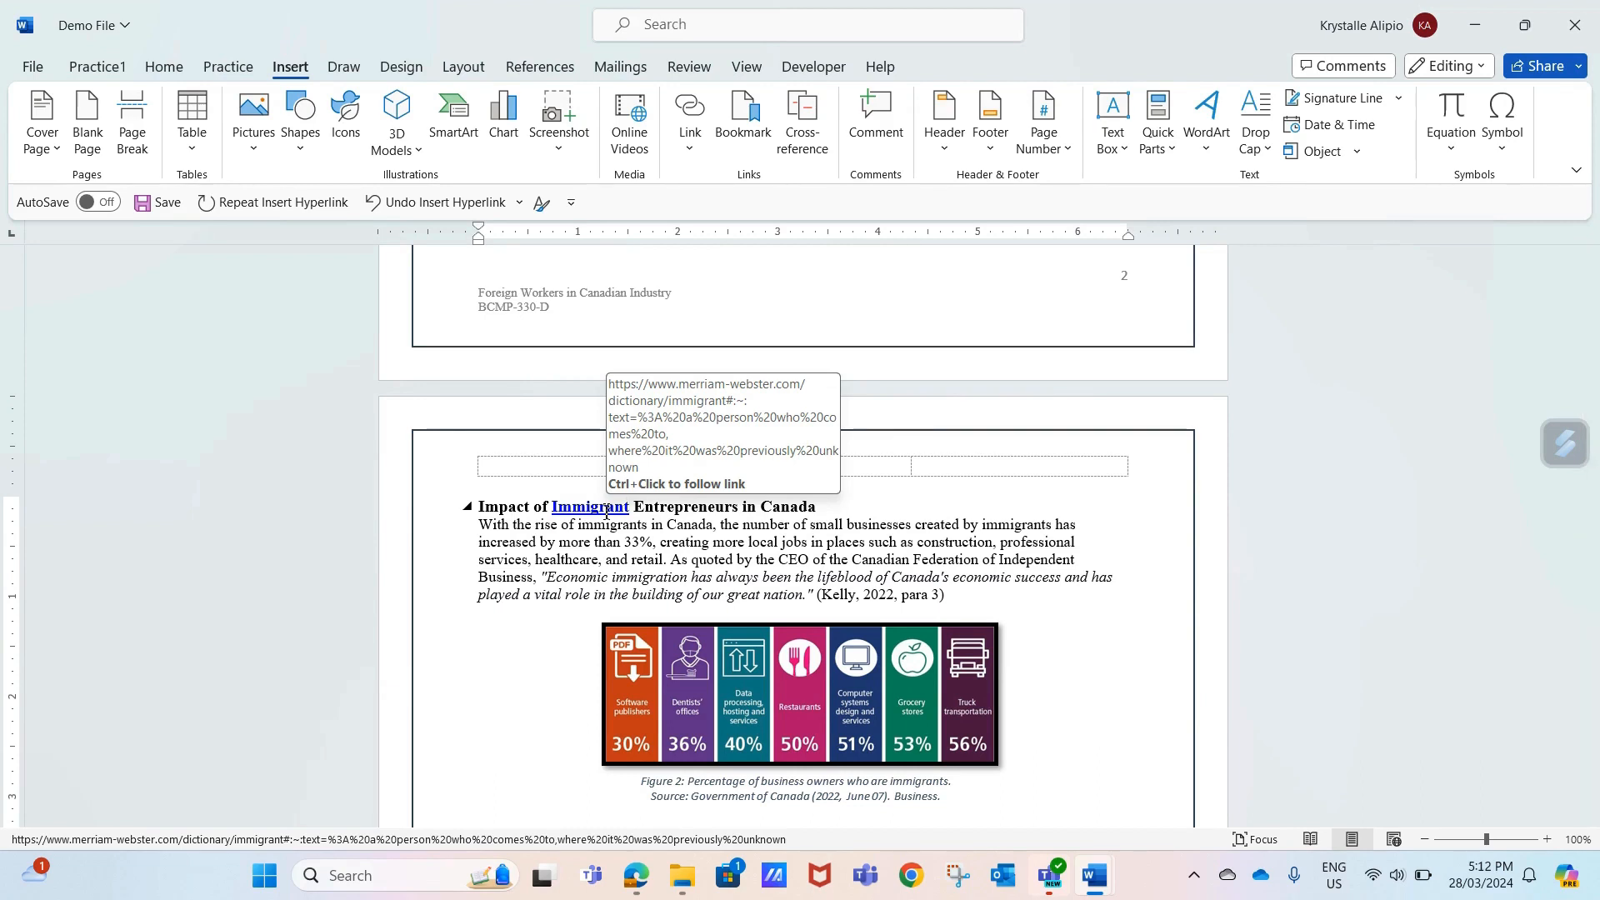
{"action": "left_click", "coordinate": [606, 513]}
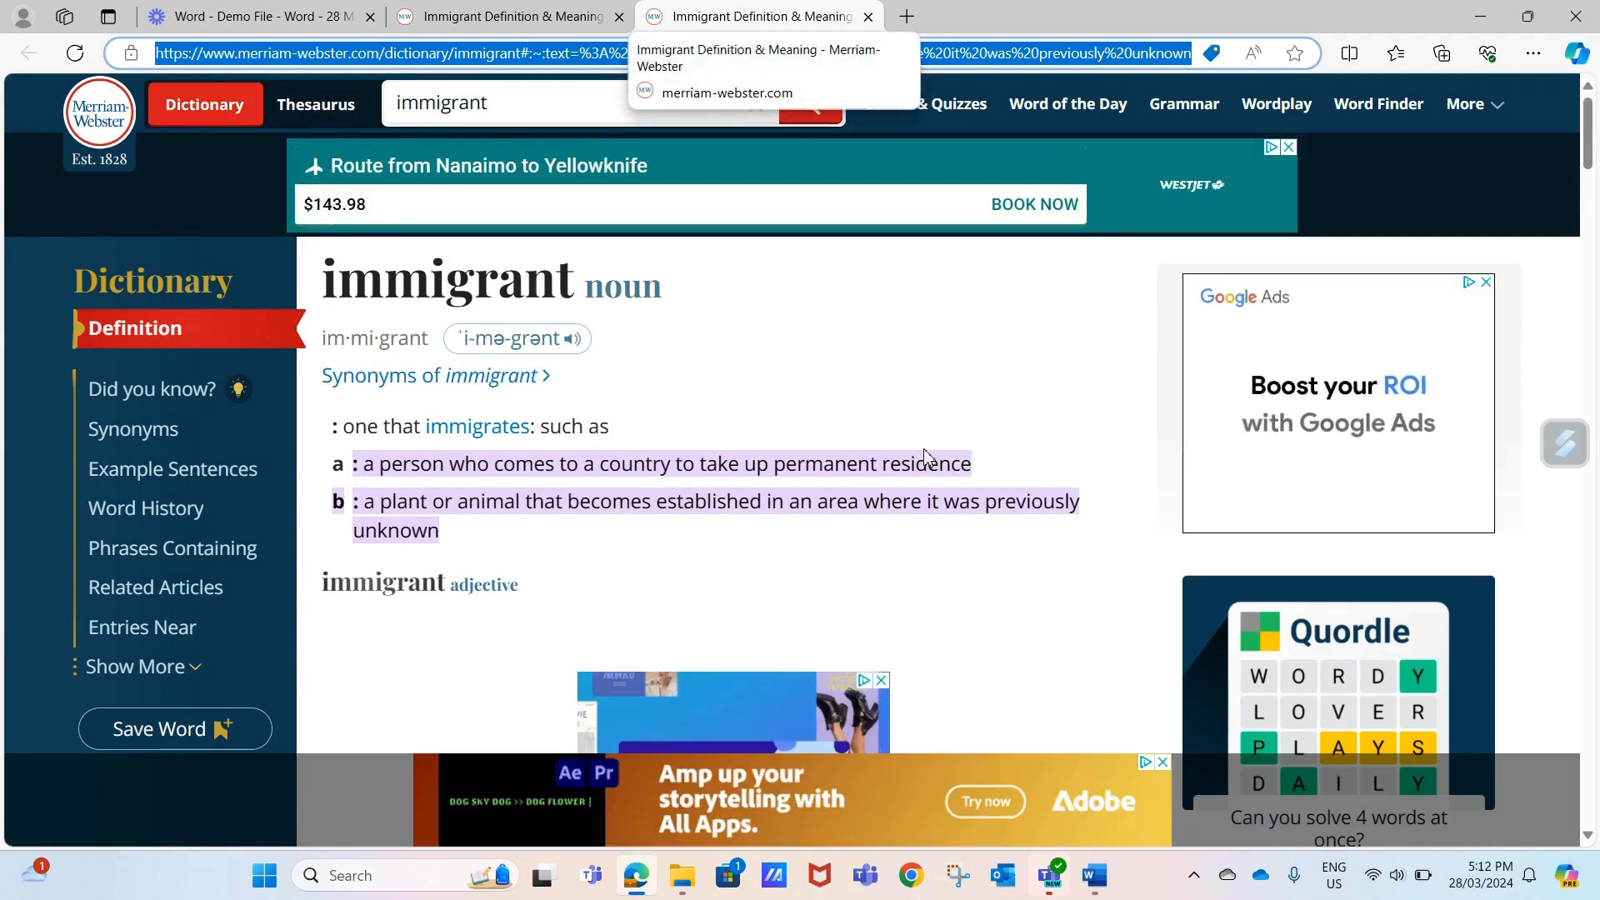
{"action": "mouse_move", "coordinate": [1094, 874]}
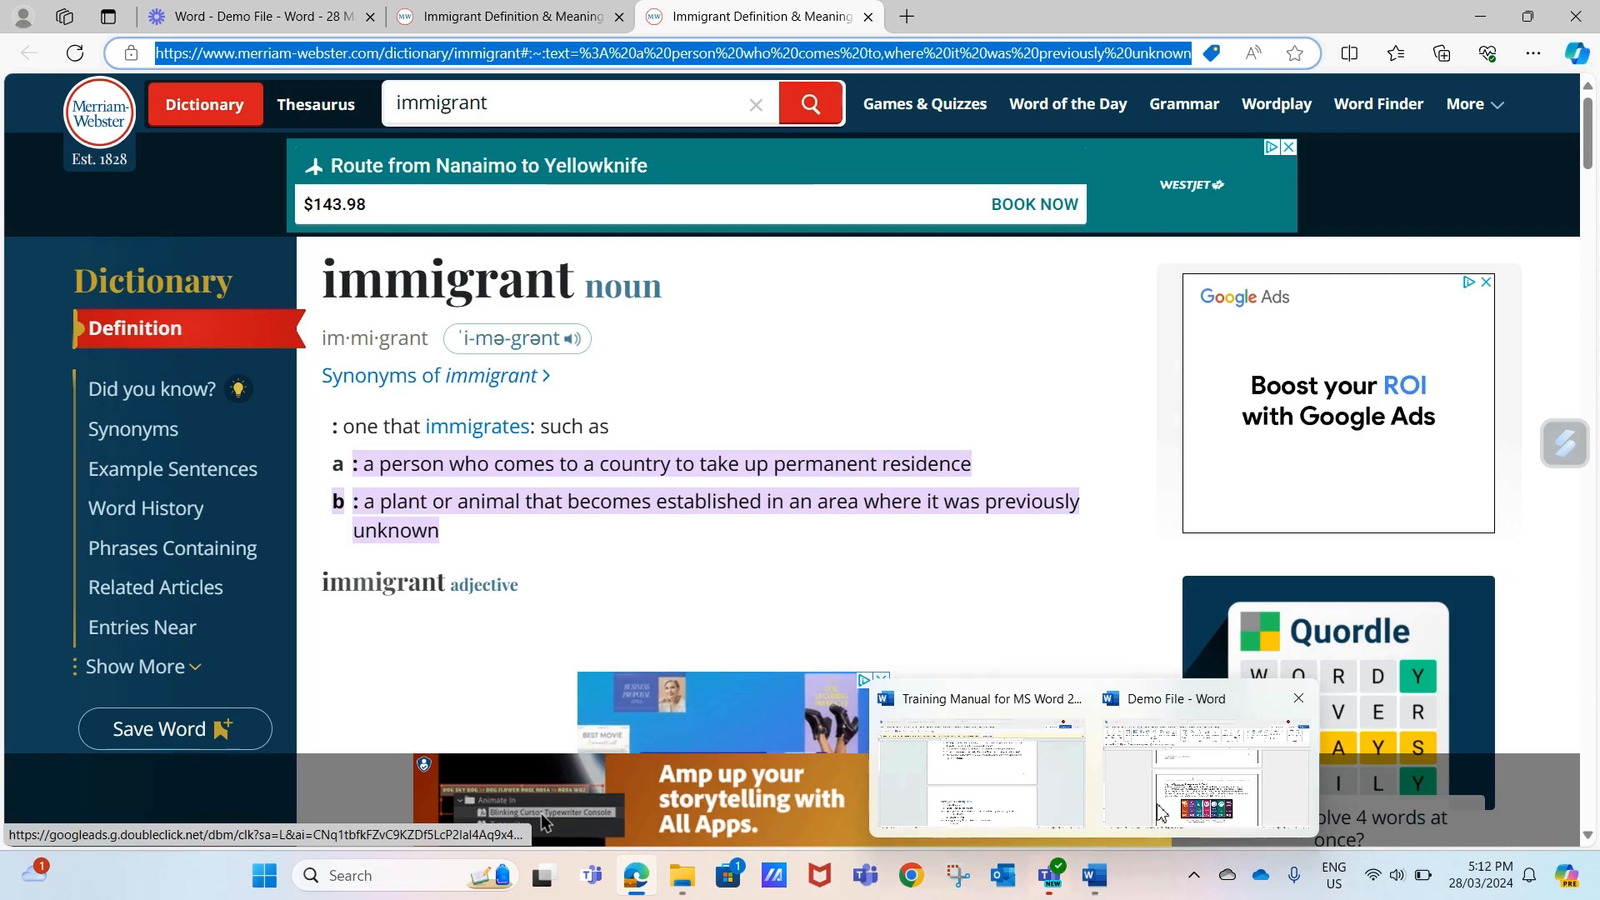
{"action": "left_click", "coordinate": [1070, 692]}
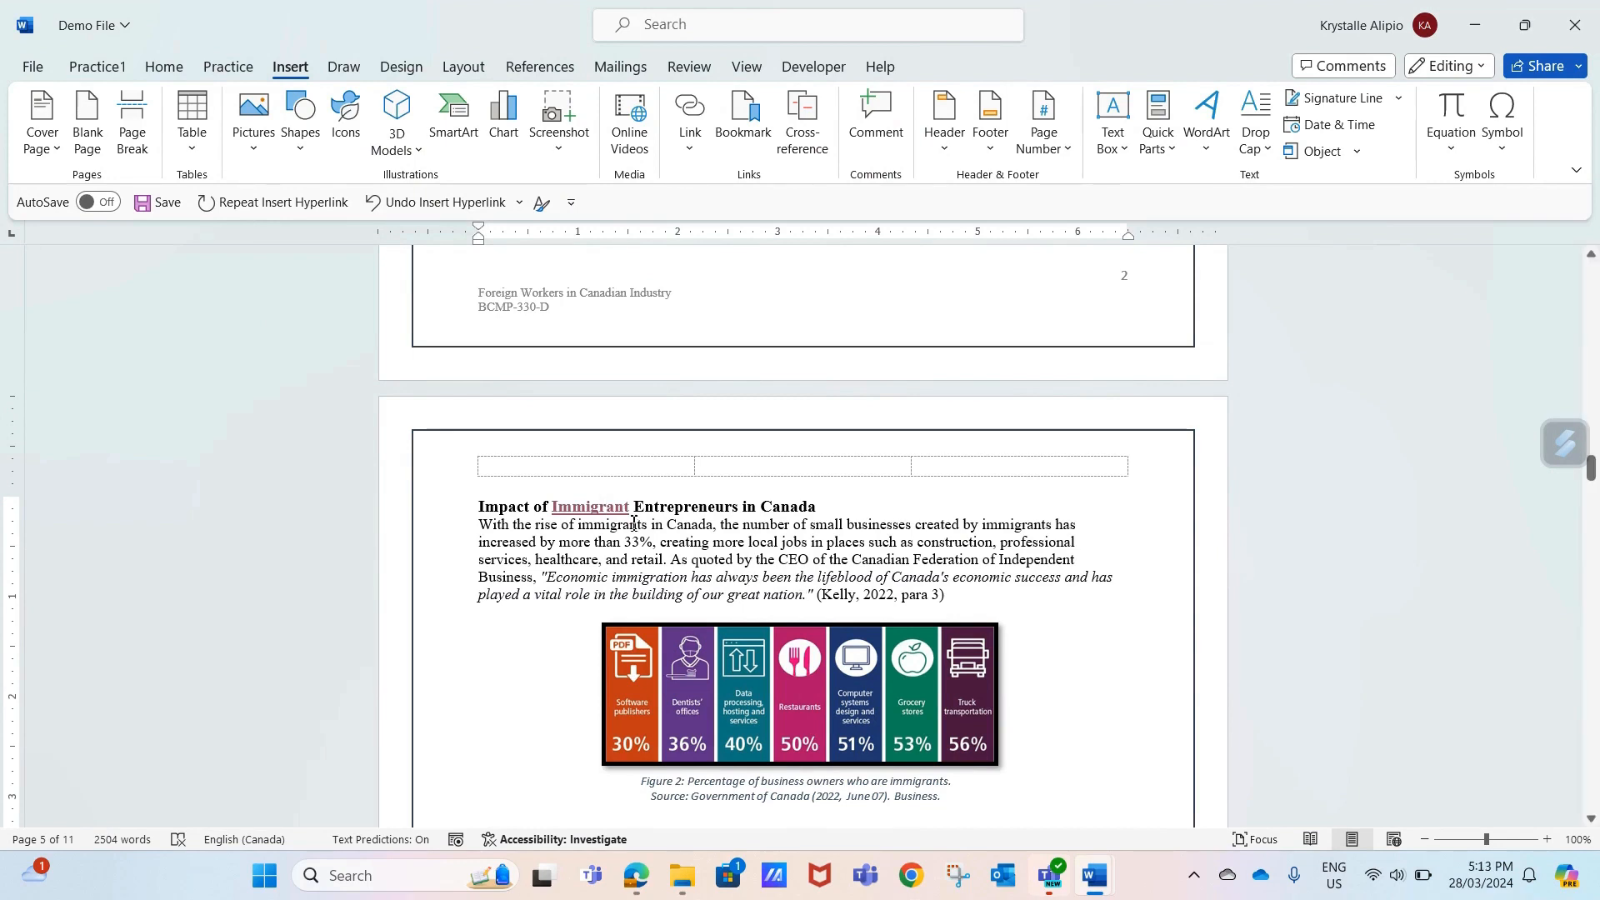
{"action": "right_click", "coordinate": [609, 508]}
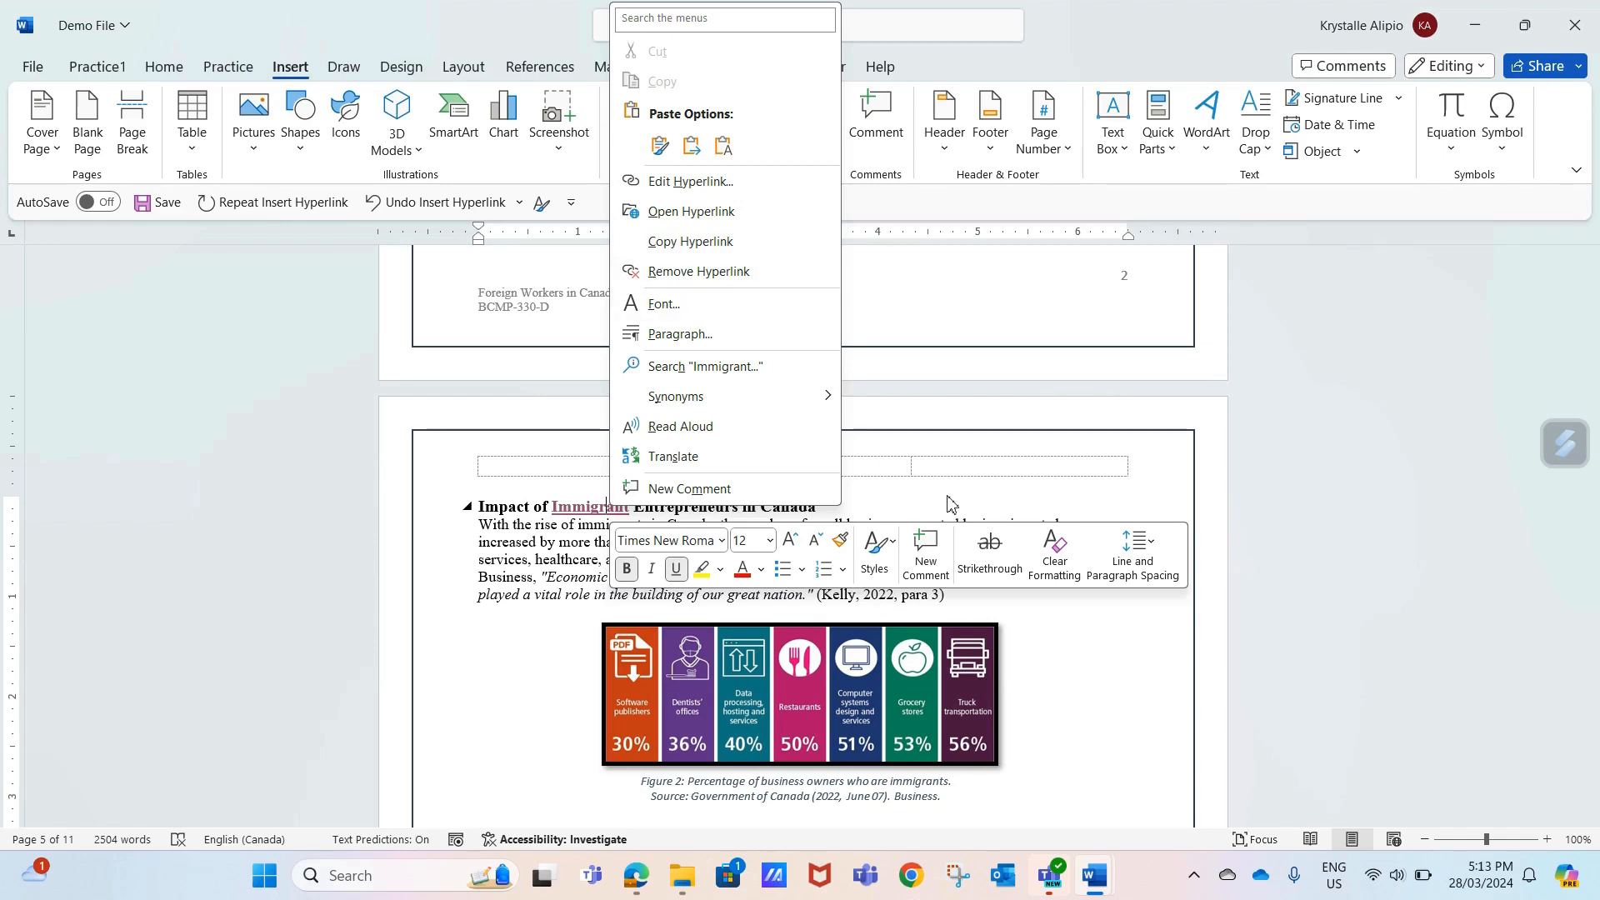
{"action": "left_click", "coordinate": [990, 497]}
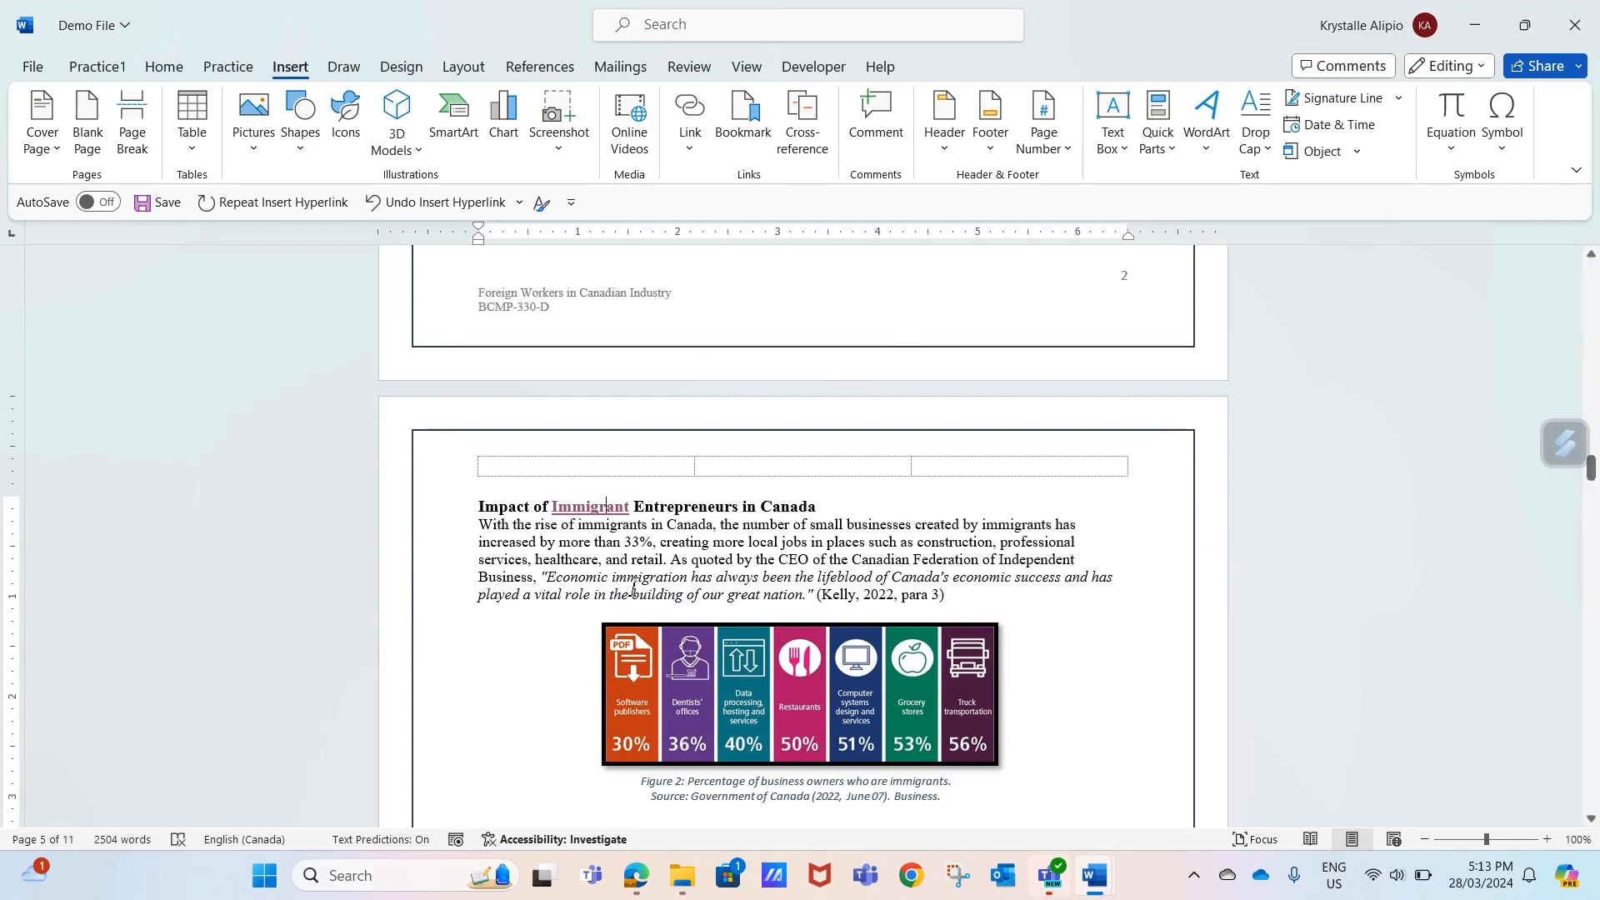
Step: Add a bookmark named "benefits" to the word "Benefits" in the "Benefits of Immigration Workers in Canada" heading
{"action": "scroll", "coordinate": [632, 588], "scroll_direction": "down", "scroll_amount": 4}
{"action": "scroll", "coordinate": [631, 588], "scroll_direction": "down", "scroll_amount": 11}
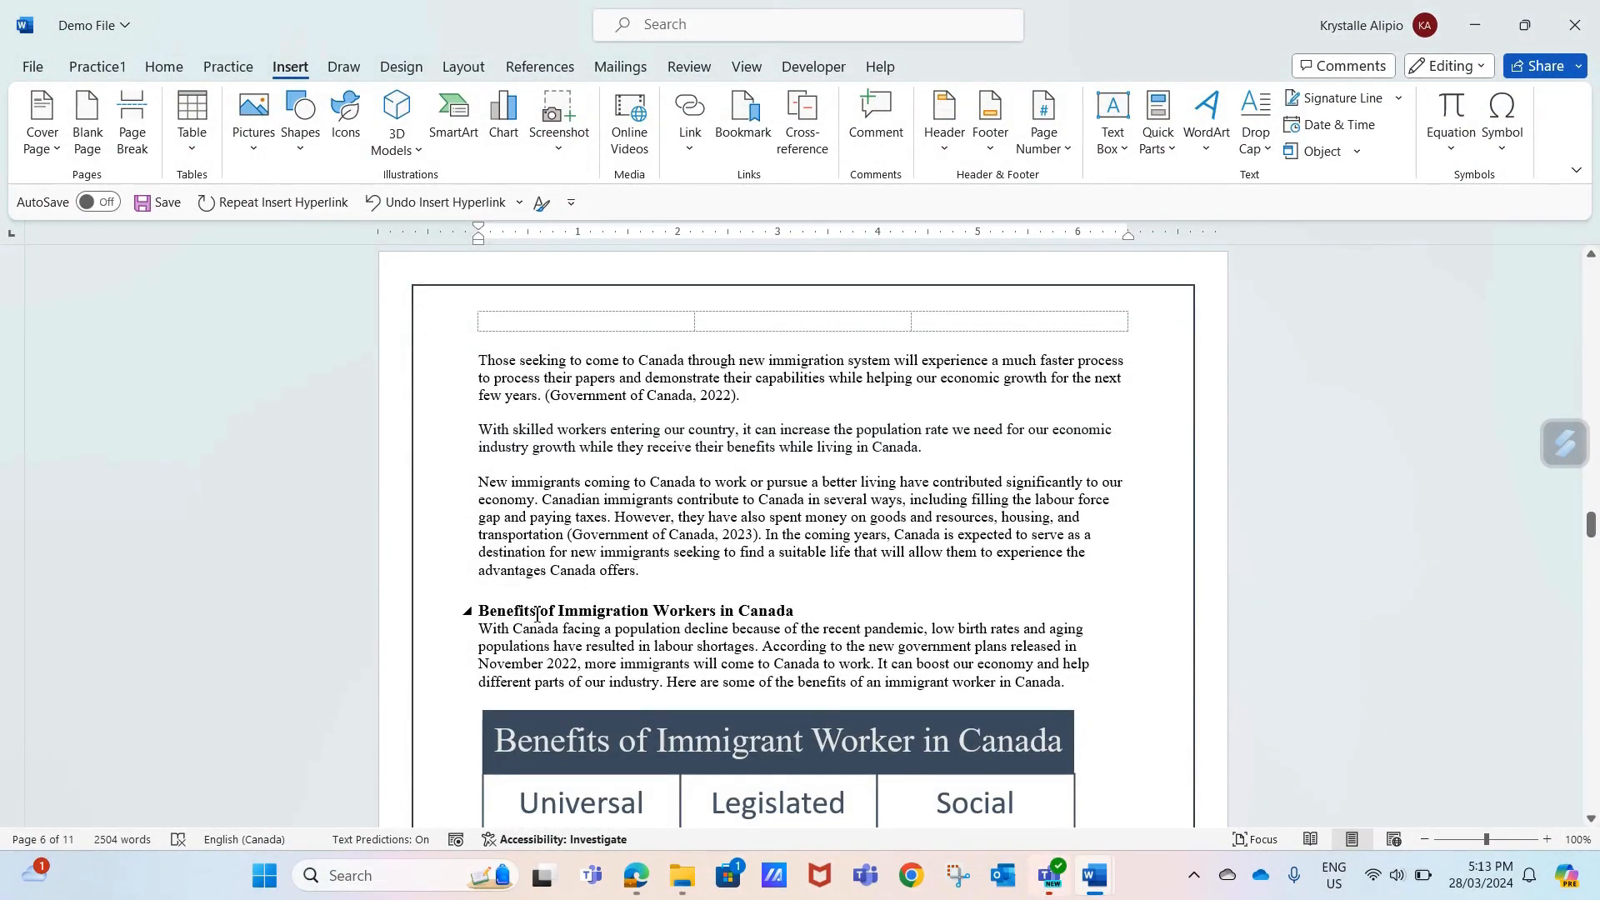
{"action": "scroll", "coordinate": [536, 615], "scroll_direction": "down", "scroll_amount": 10}
{"action": "scroll", "coordinate": [542, 556], "scroll_direction": "up", "scroll_amount": 8}
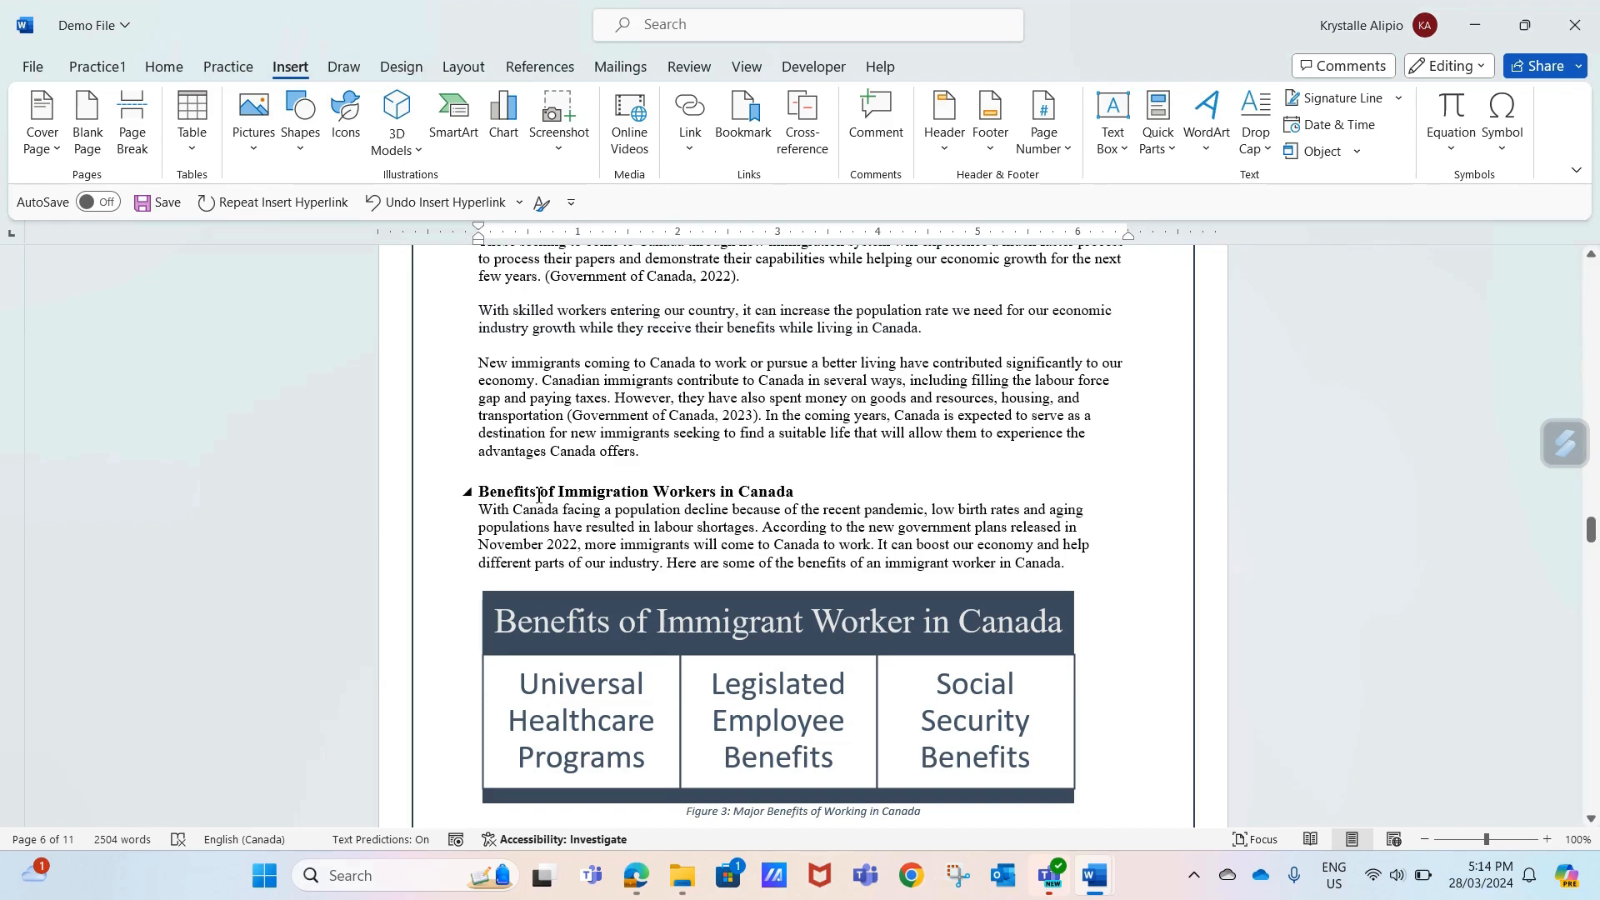
{"action": "left_click_drag", "start_coordinate": [539, 495], "coordinate": [478, 495]}
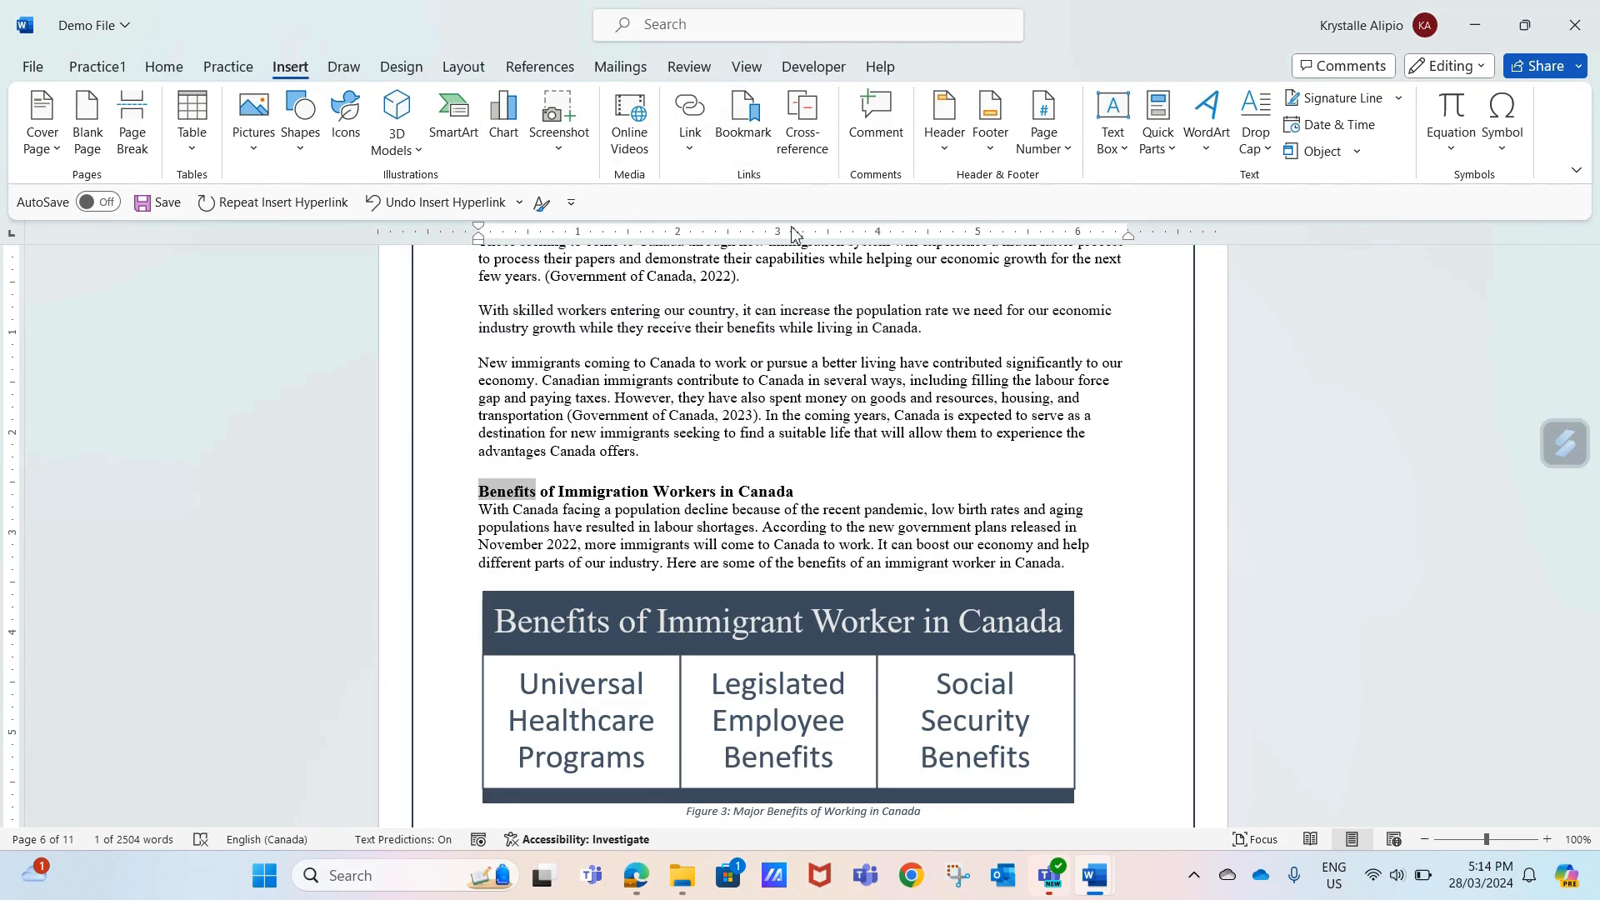
{"action": "left_click", "coordinate": [751, 138]}
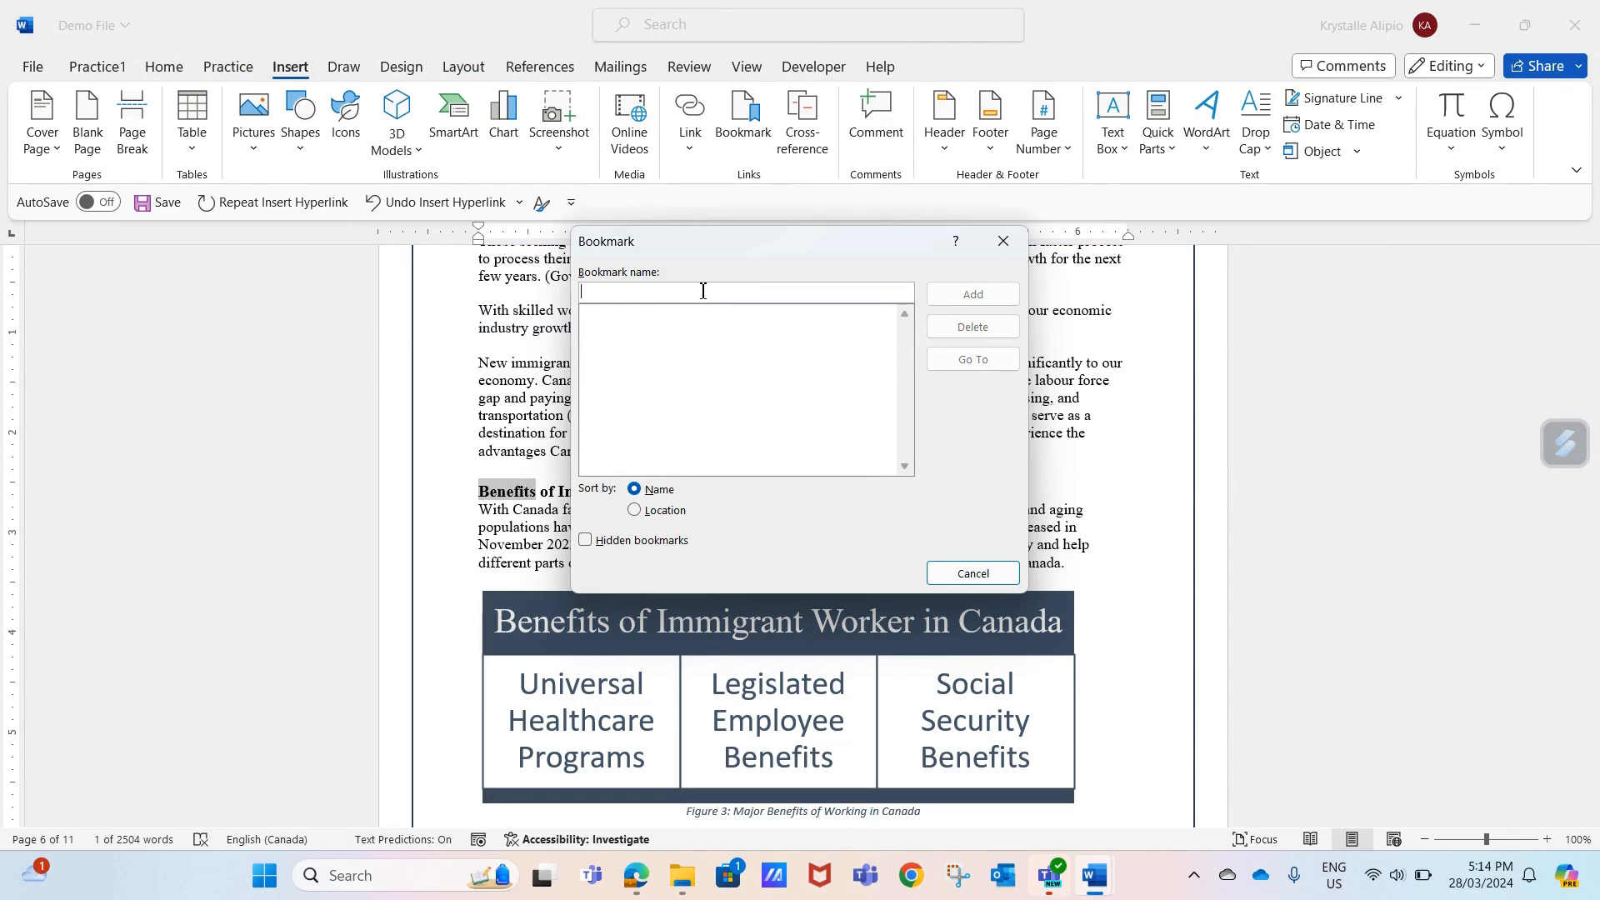
{"action": "type", "text": "benefits"}
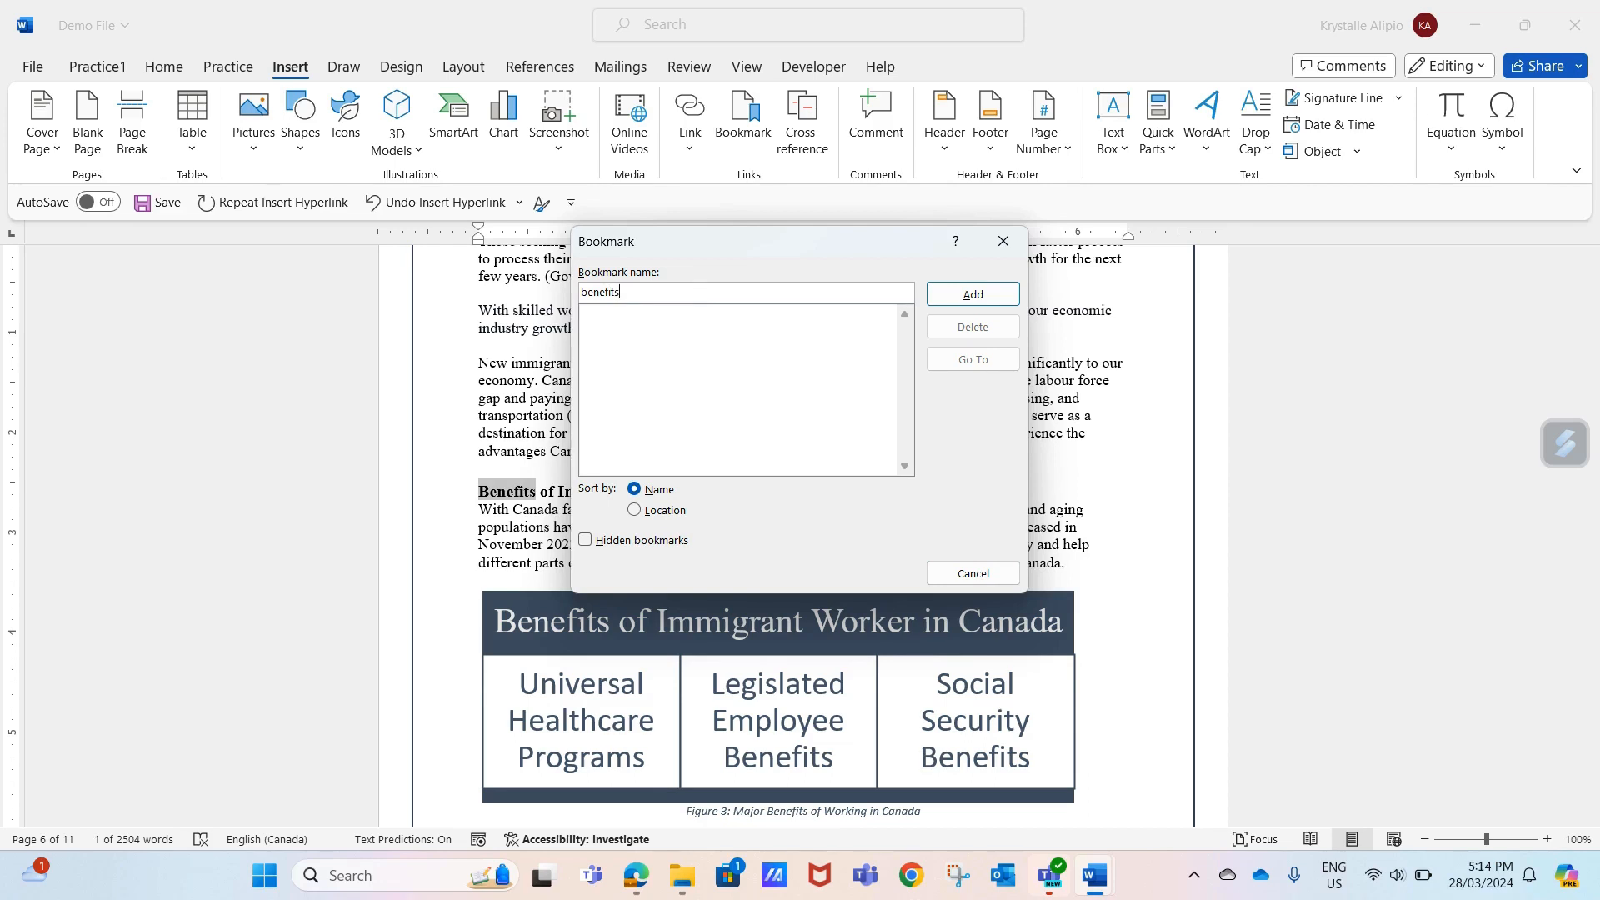
{"action": "left_click", "coordinate": [966, 299]}
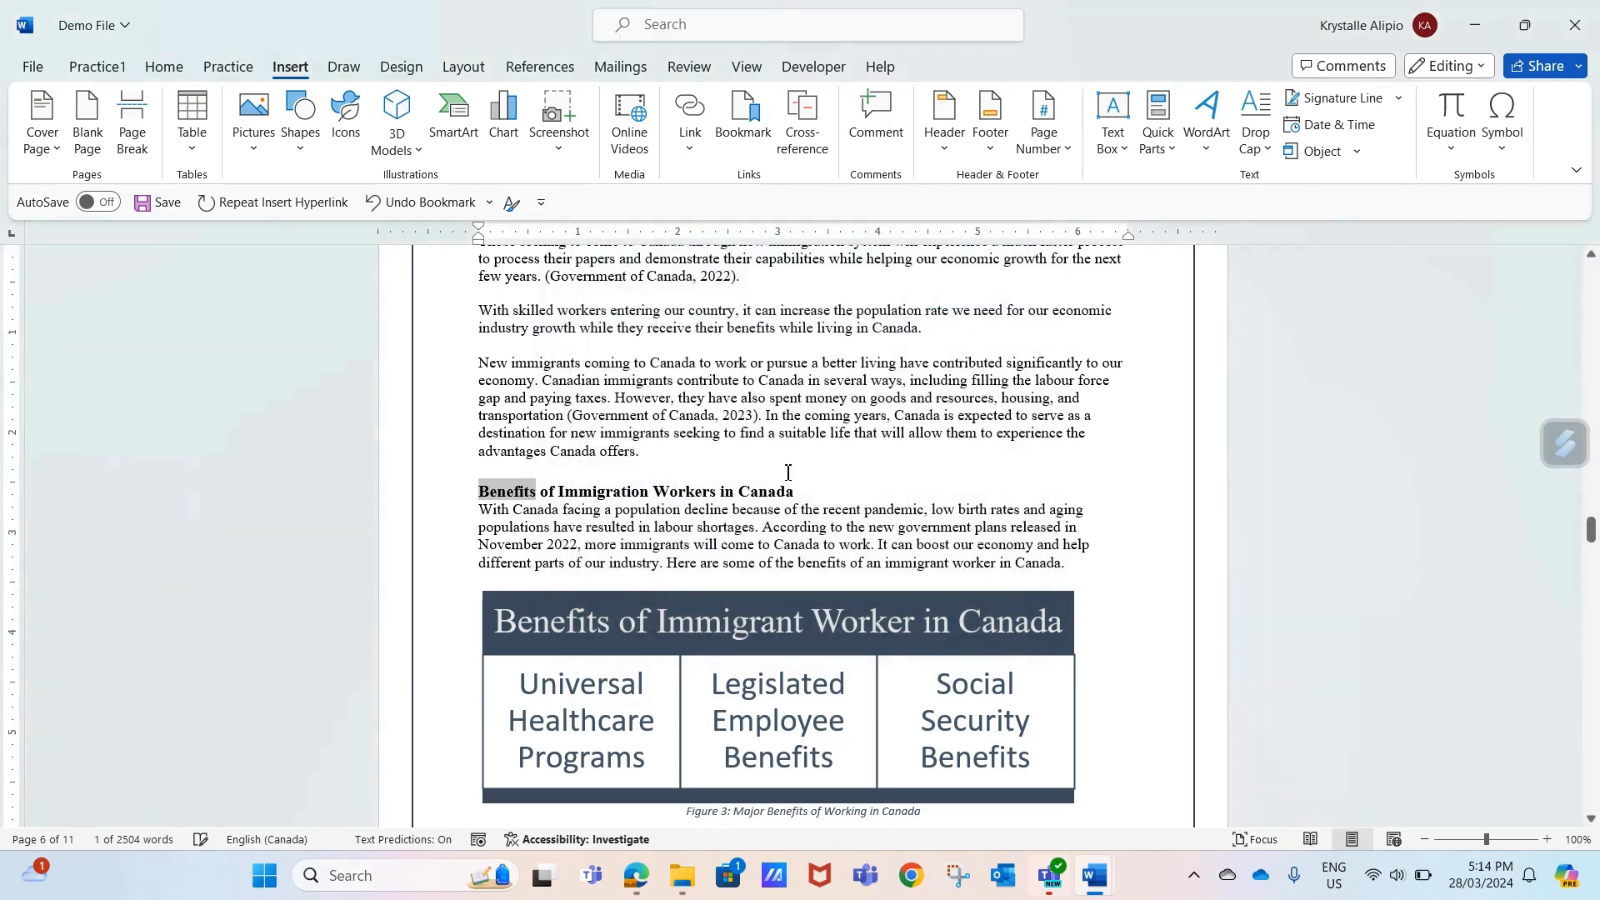
Step: Place the cursor at the start of the Benefits heading and test the "benefits" bookmark by going to it
{"action": "left_click", "coordinate": [555, 546]}
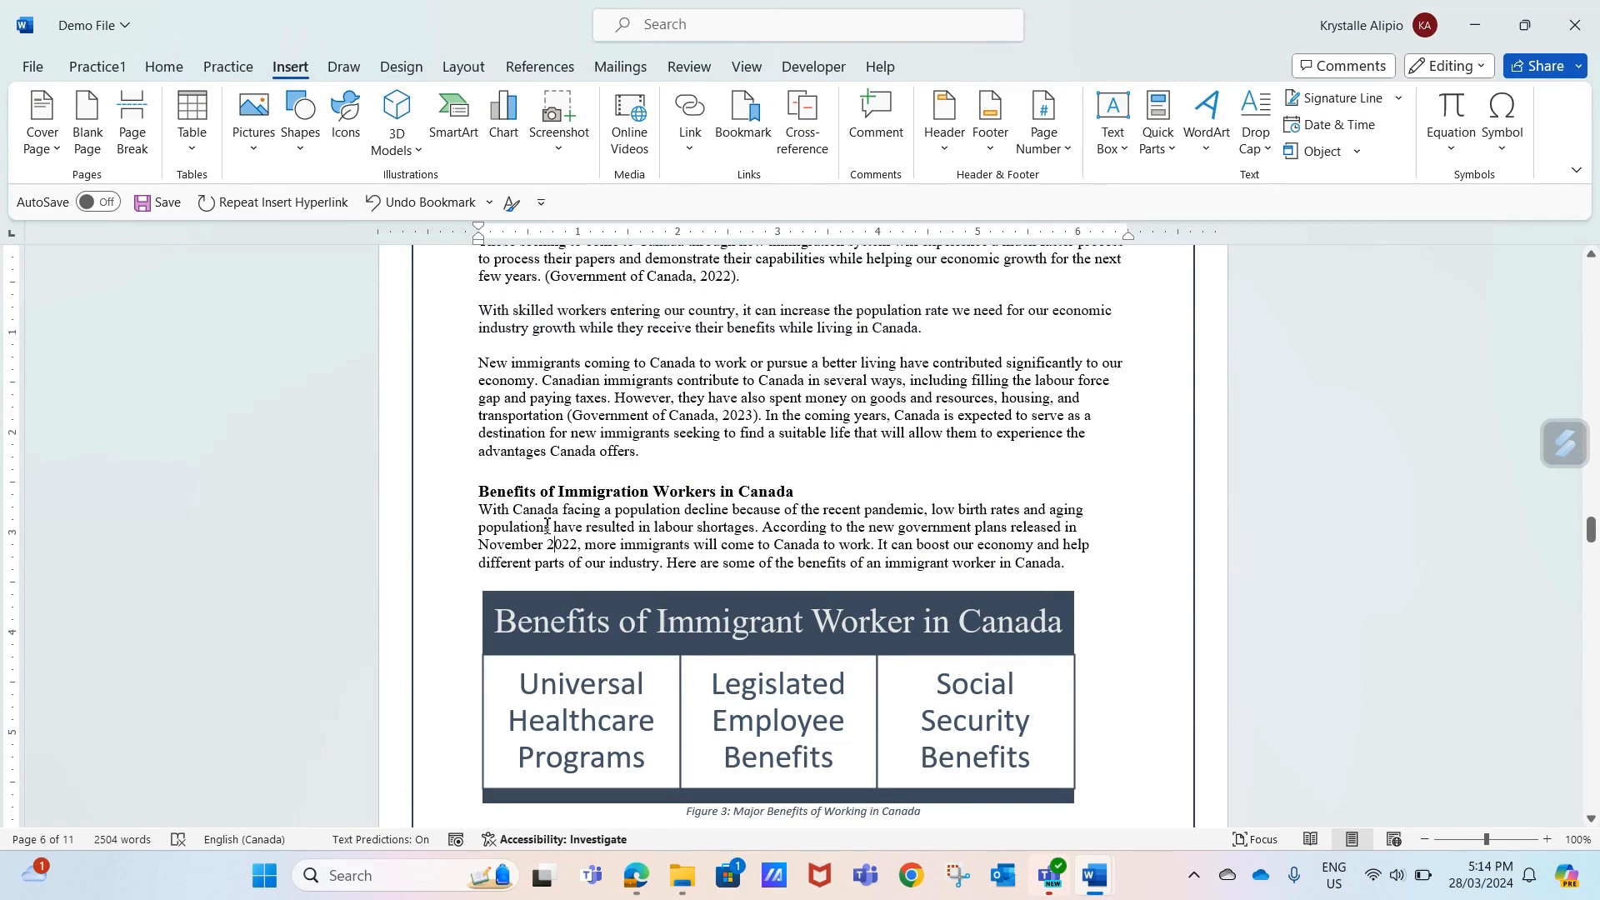
{"action": "left_click", "coordinate": [482, 493]}
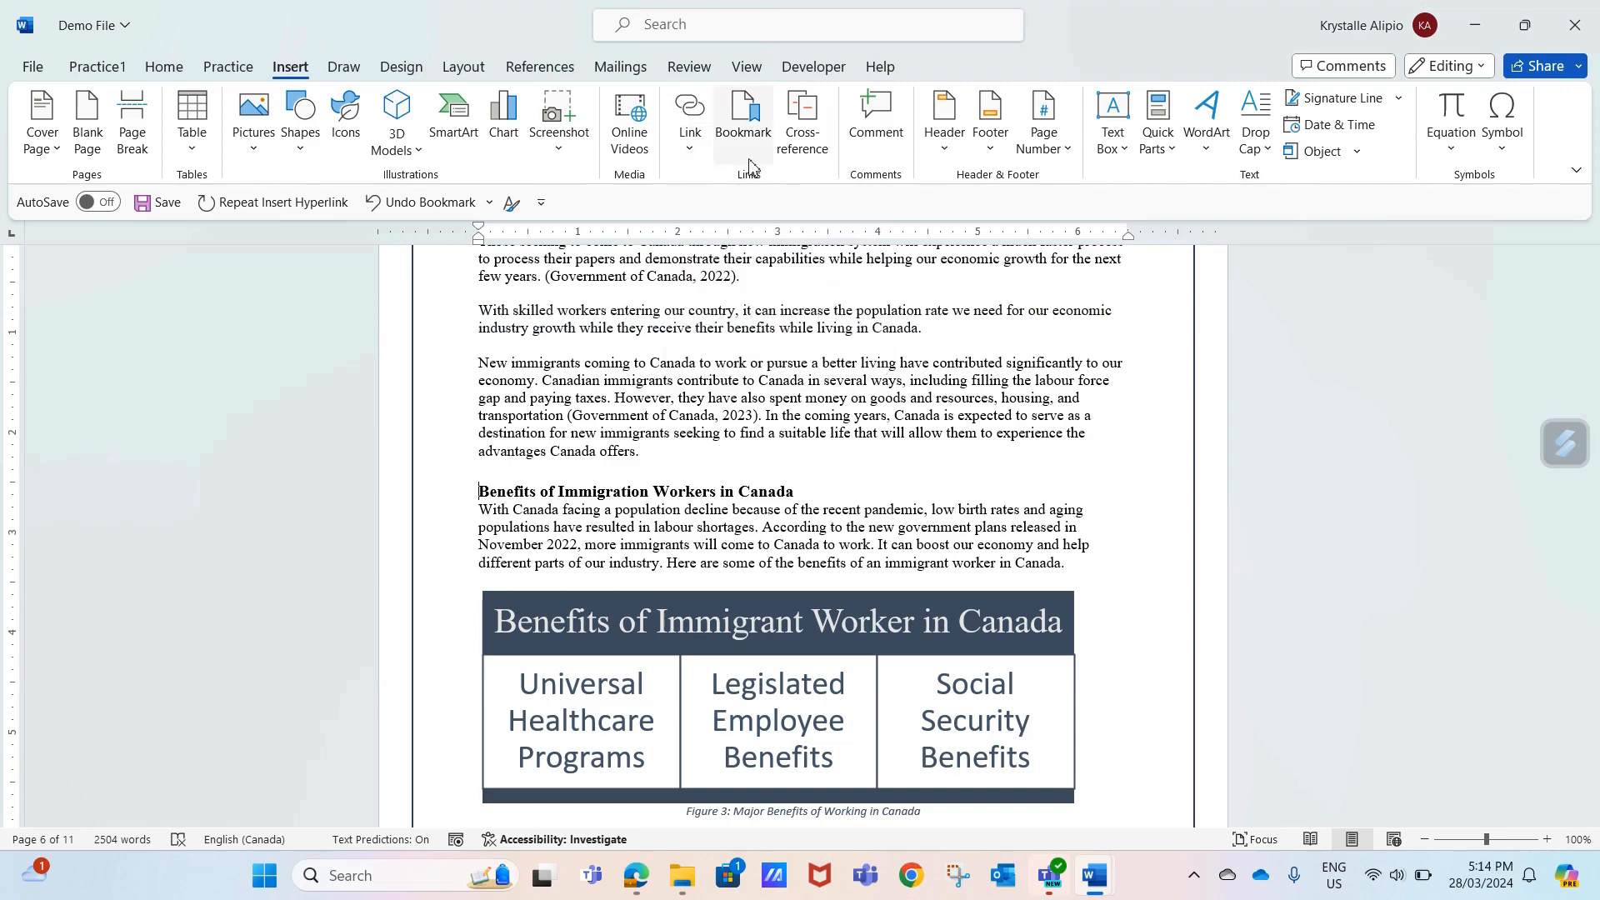
{"action": "left_click", "coordinate": [748, 133]}
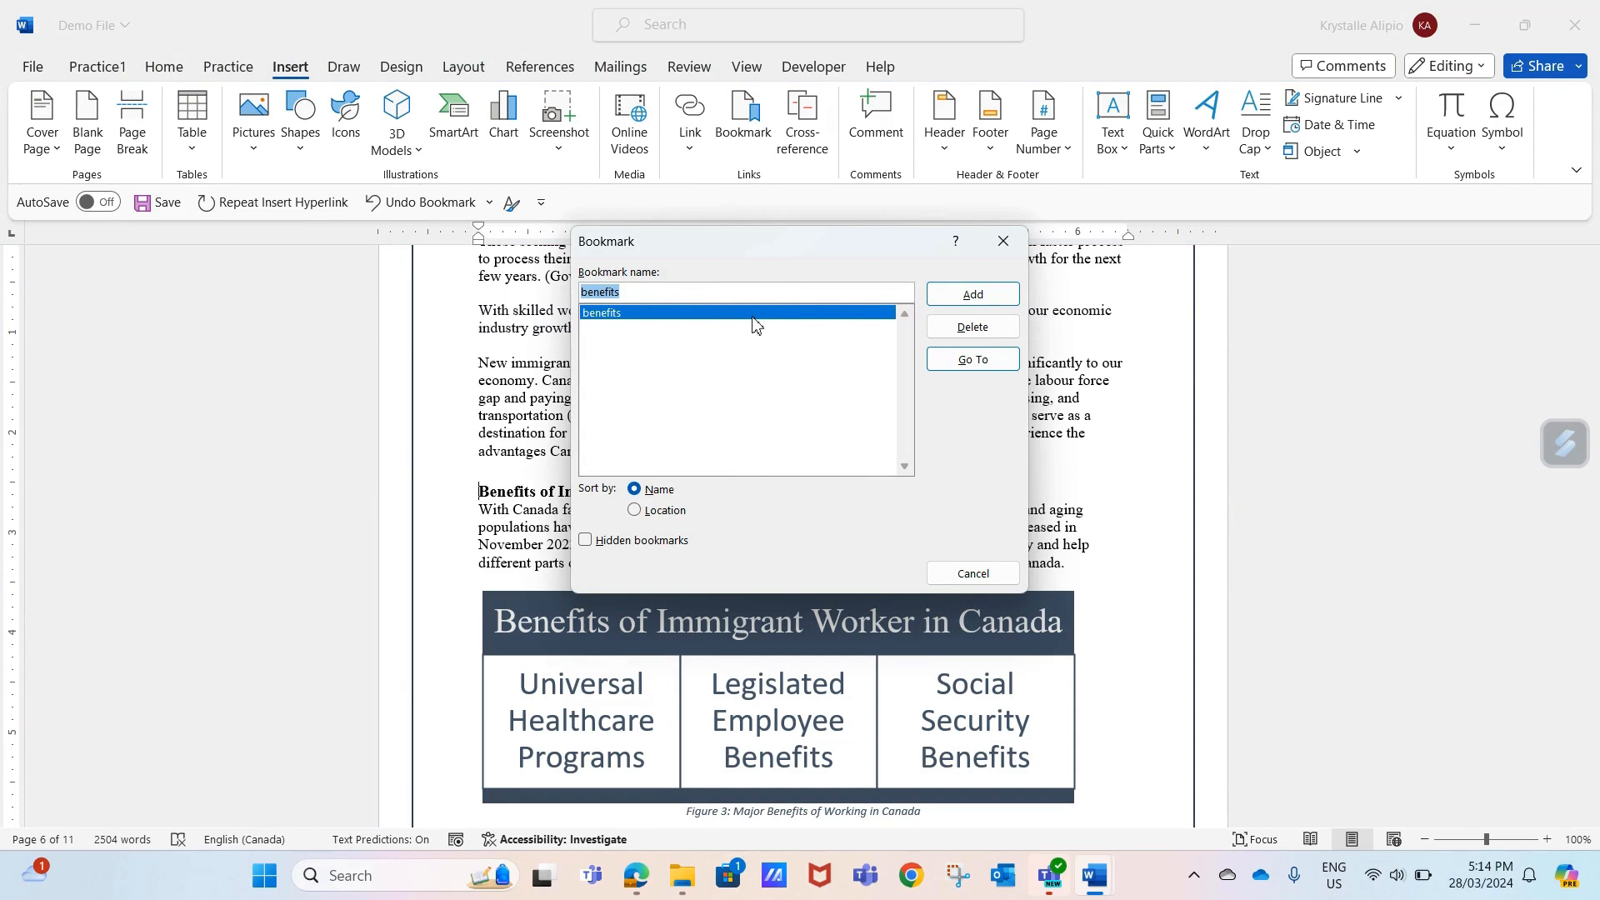
{"action": "left_click", "coordinate": [959, 362]}
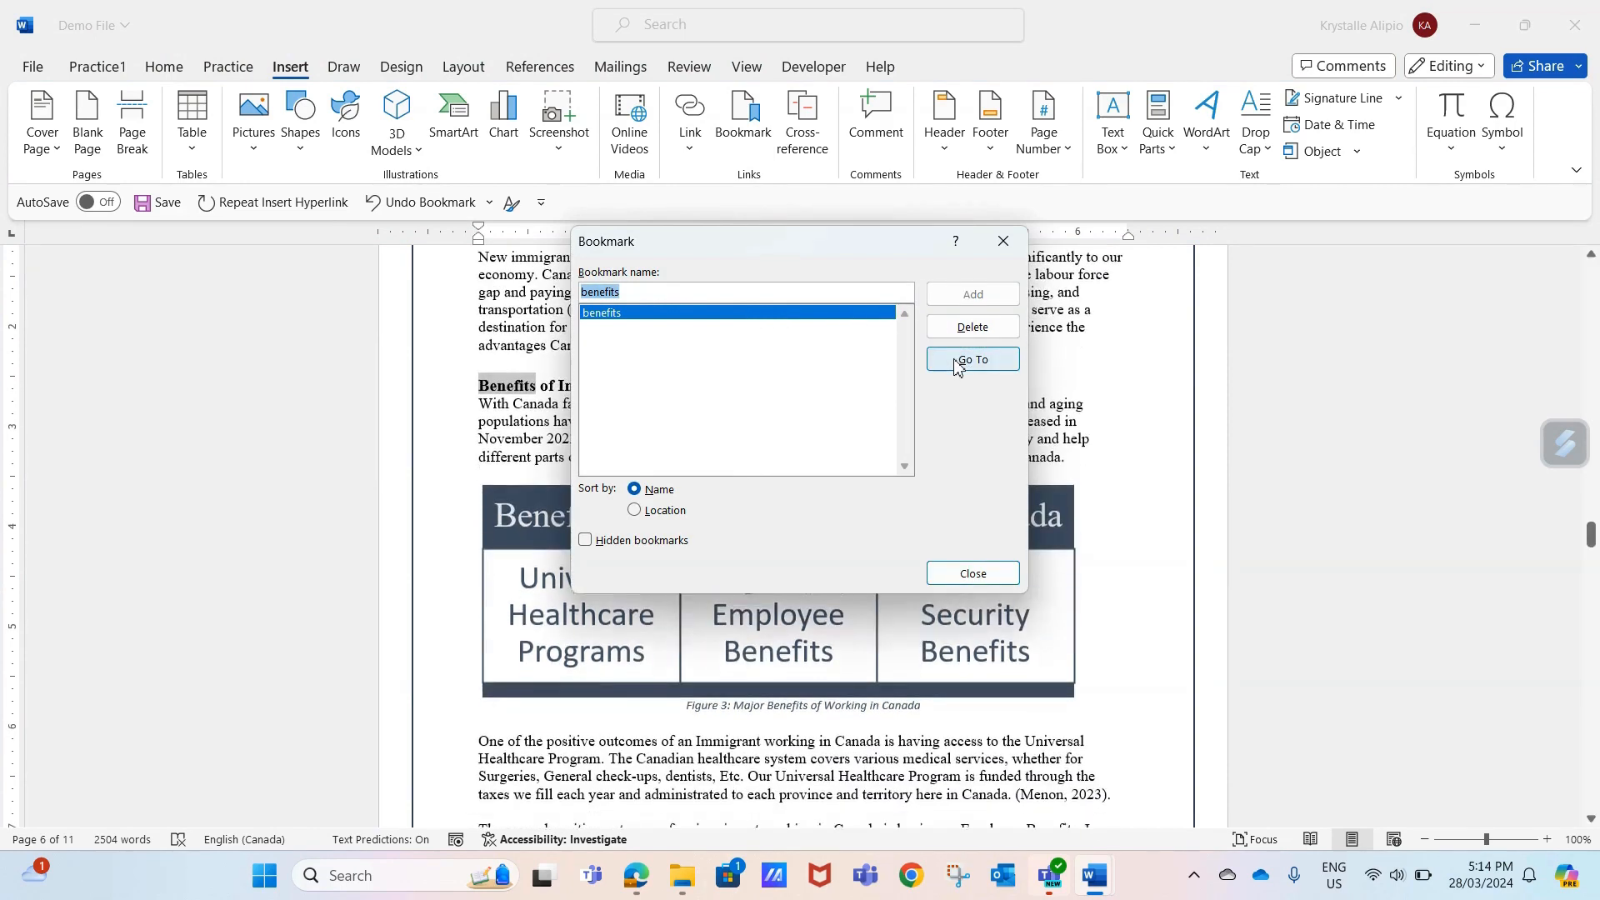
{"action": "left_click", "coordinate": [973, 574]}
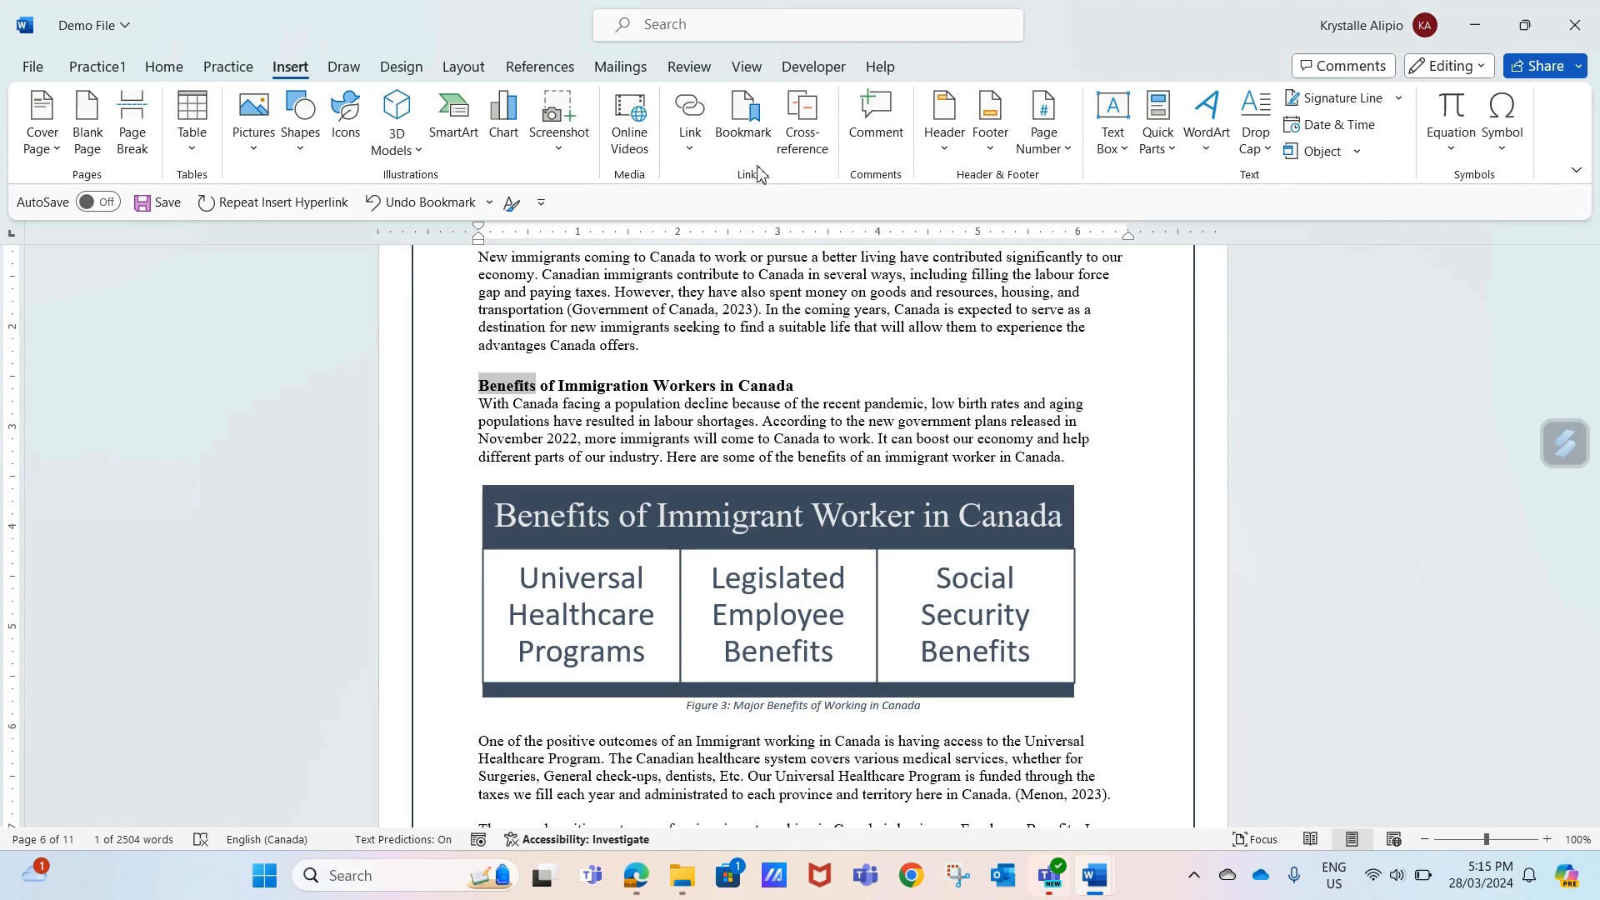
Step: Delete the "benefits" bookmark from the document
{"action": "left_click", "coordinate": [755, 138]}
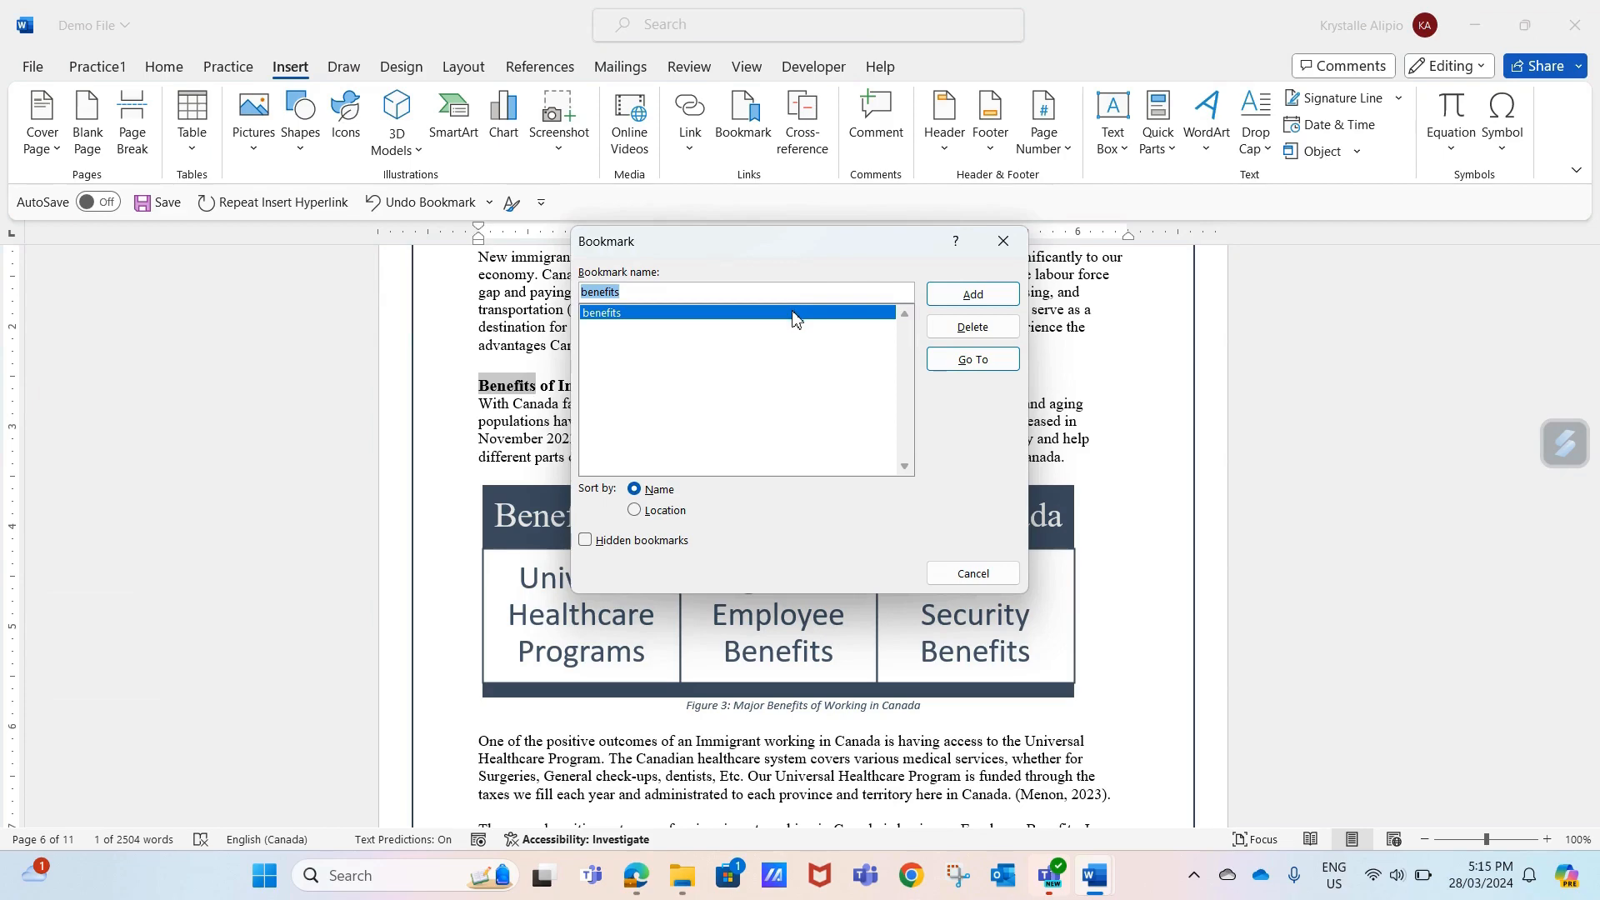
{"action": "left_click", "coordinate": [955, 328]}
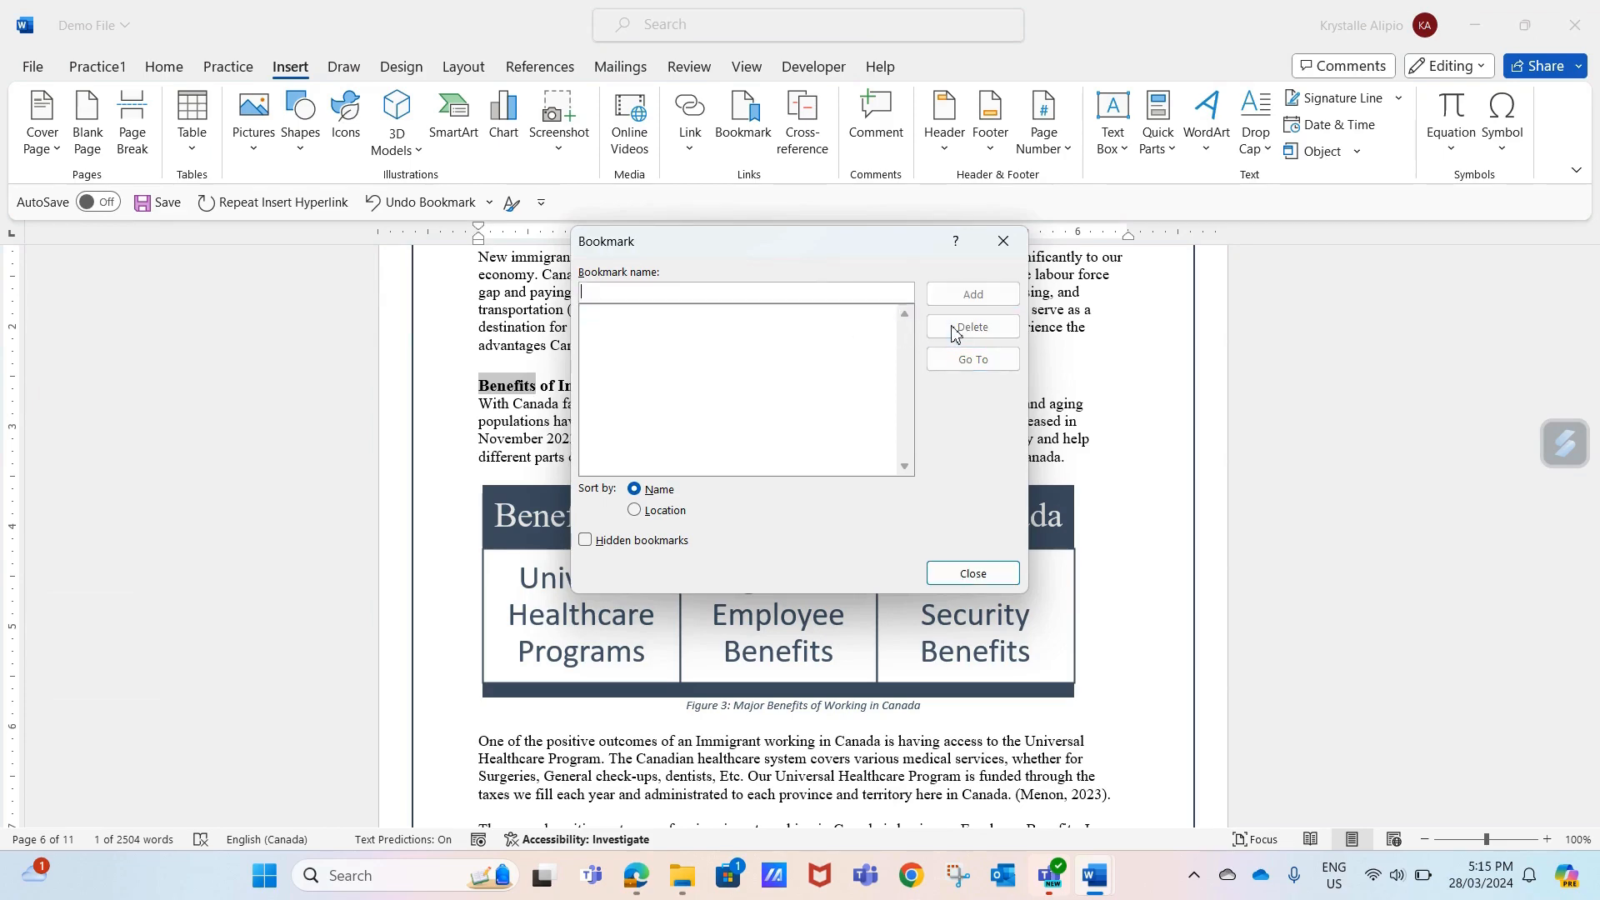
Step: Close the Bookmark dialog and place the cursor in the paragraph below the "Benefits of Immigration Workers in Canada" heading
{"action": "left_click", "coordinate": [977, 573]}
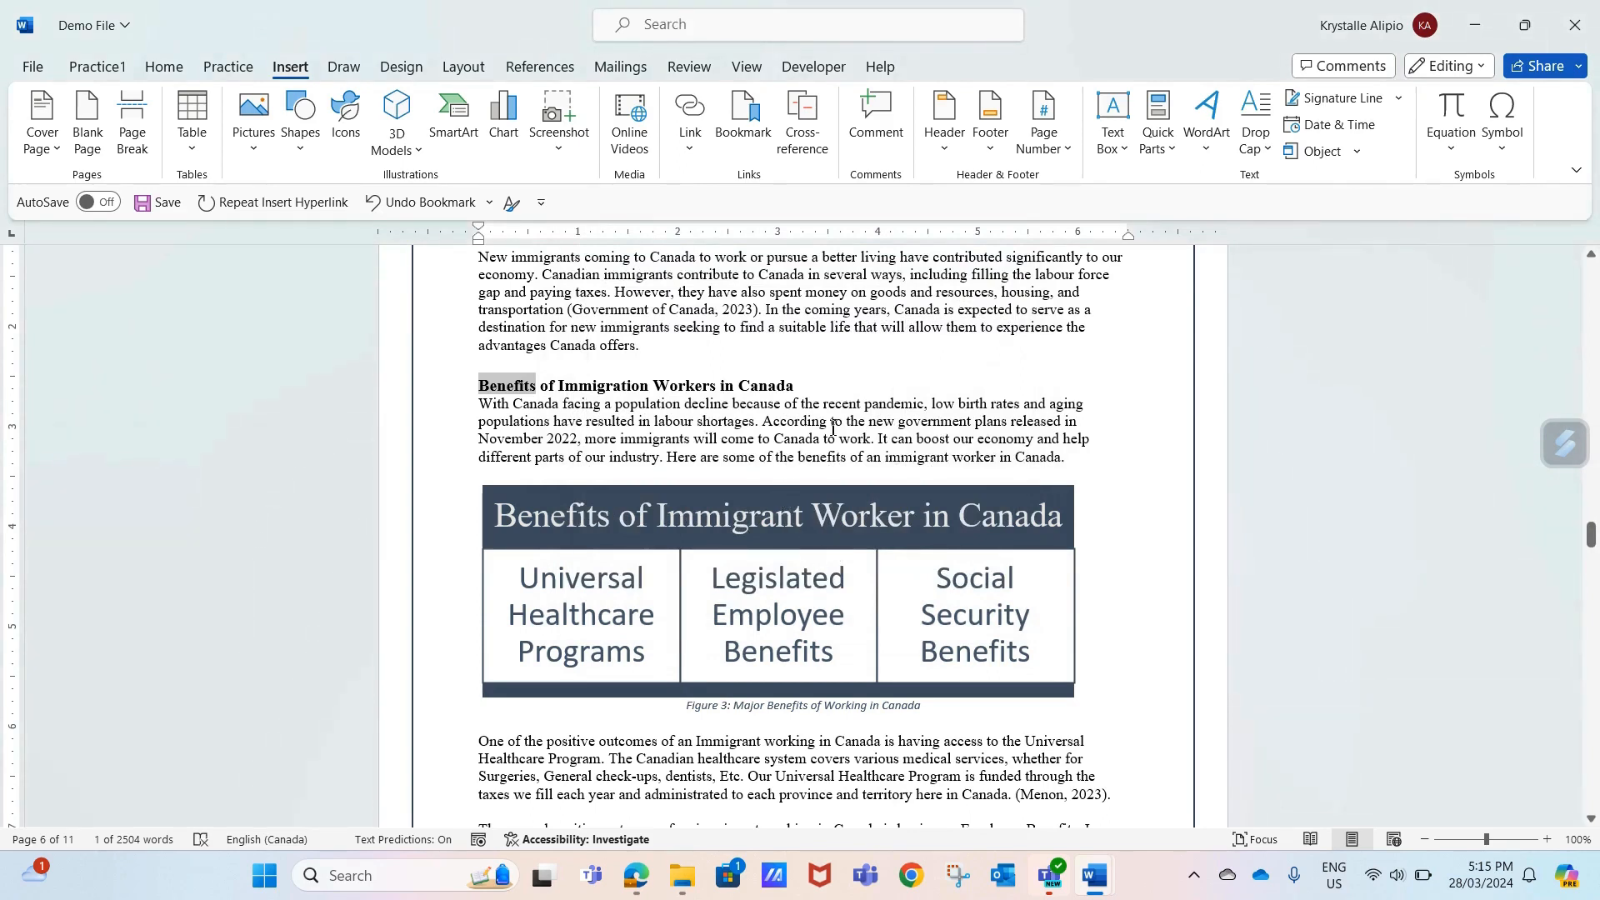
{"action": "left_click", "coordinate": [807, 444]}
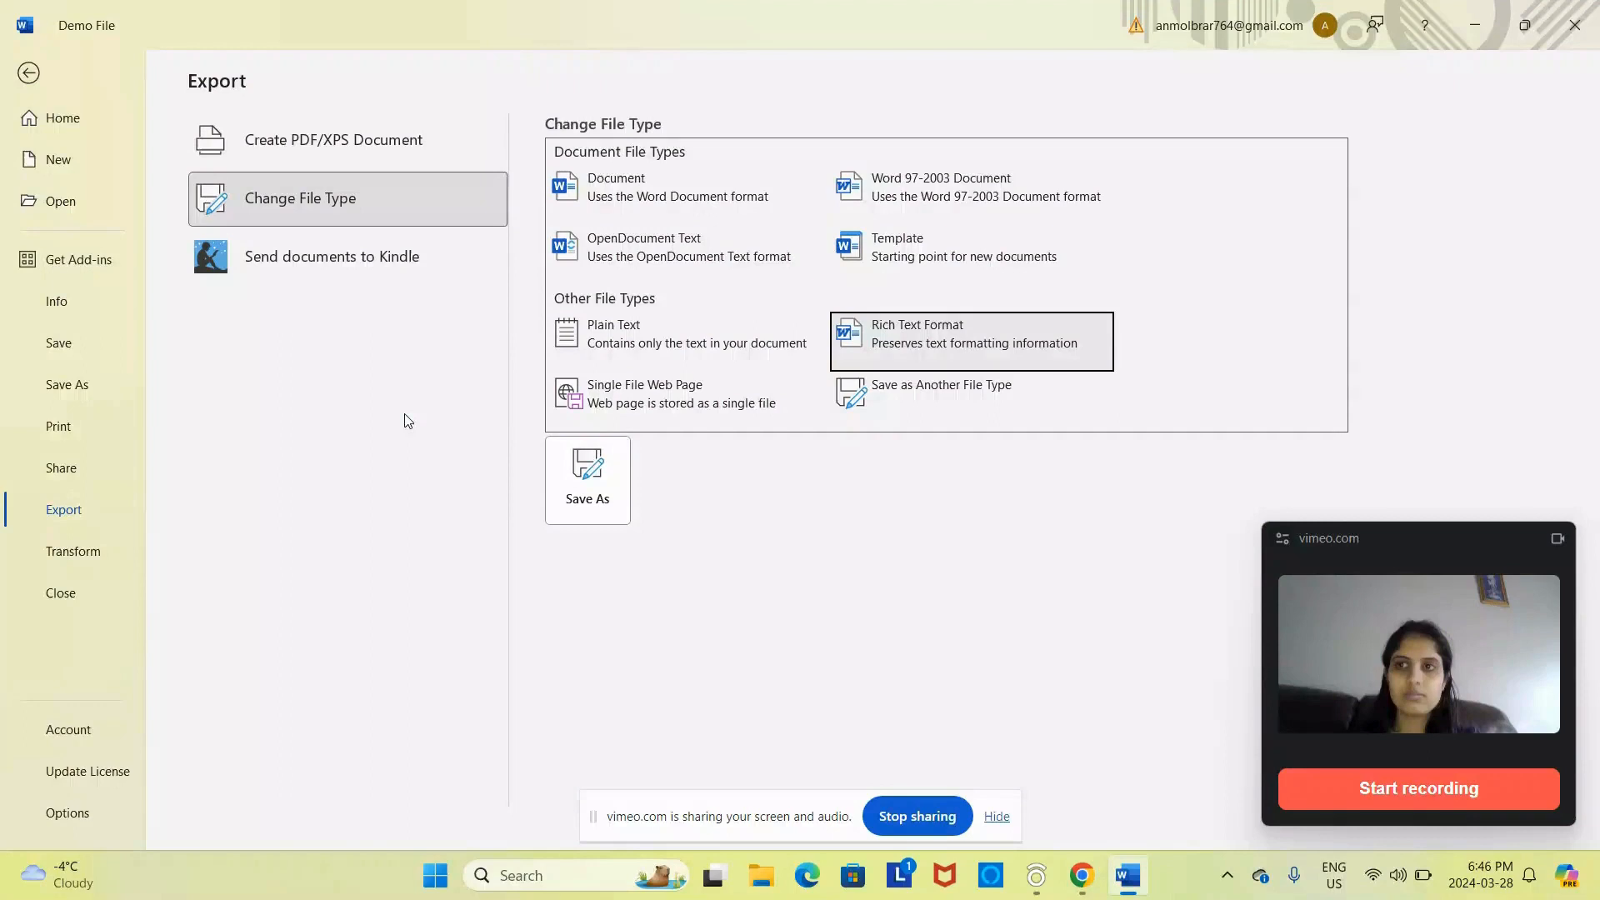
Step: Leave the export options and save the document under its existing name
{"action": "left_click", "coordinate": [33, 77]}
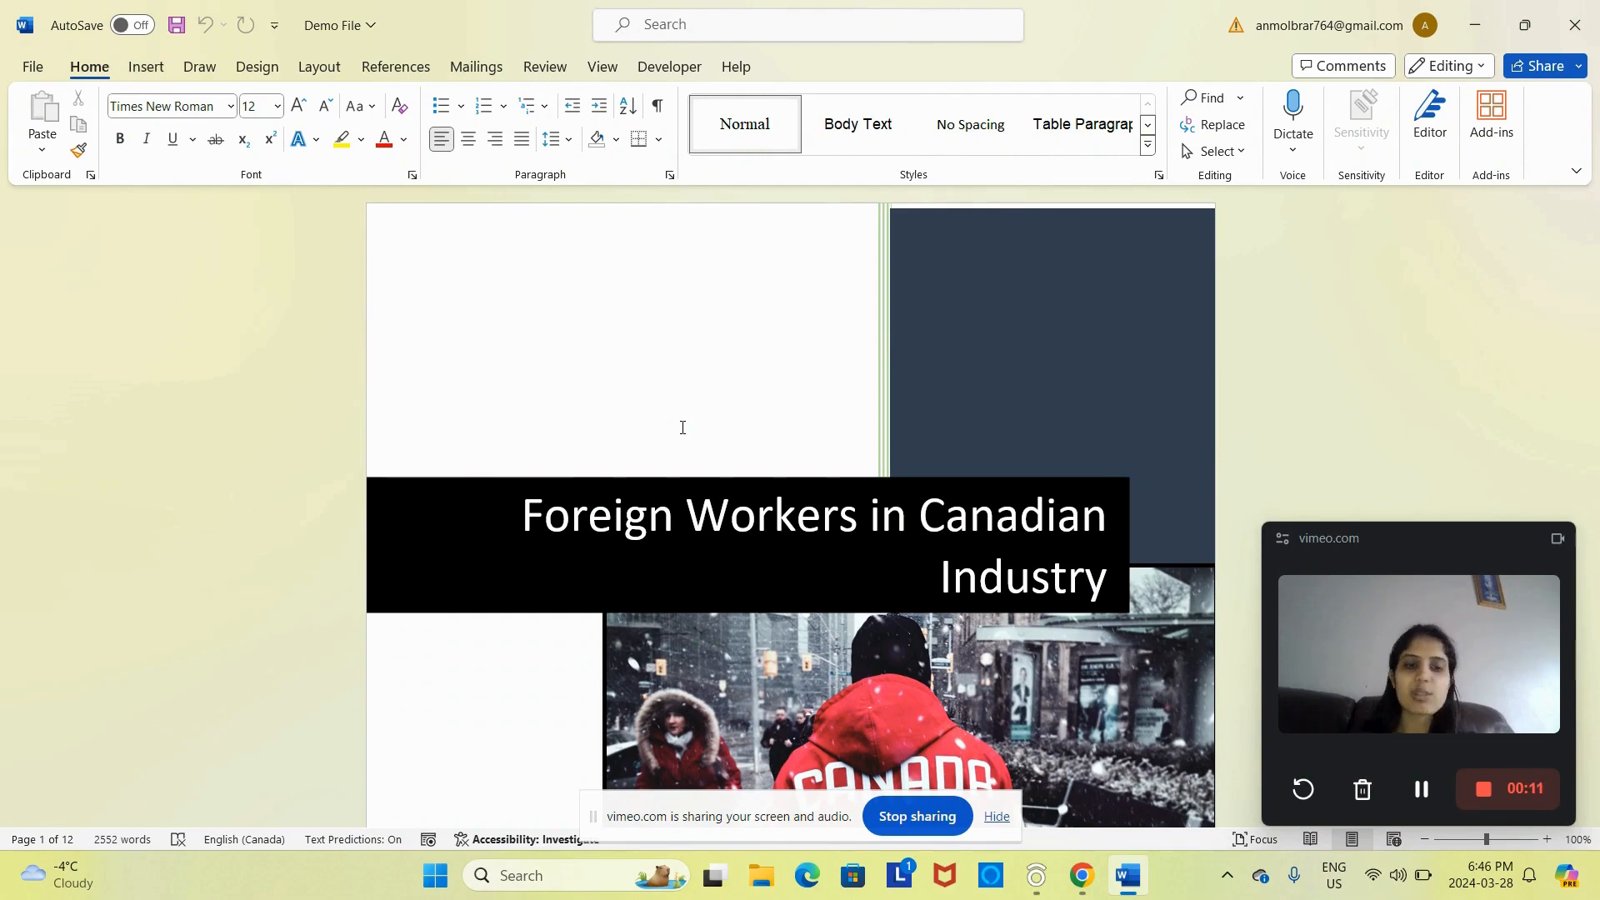
{"action": "left_click", "coordinate": [31, 68]}
{"action": "left_click", "coordinate": [29, 75]}
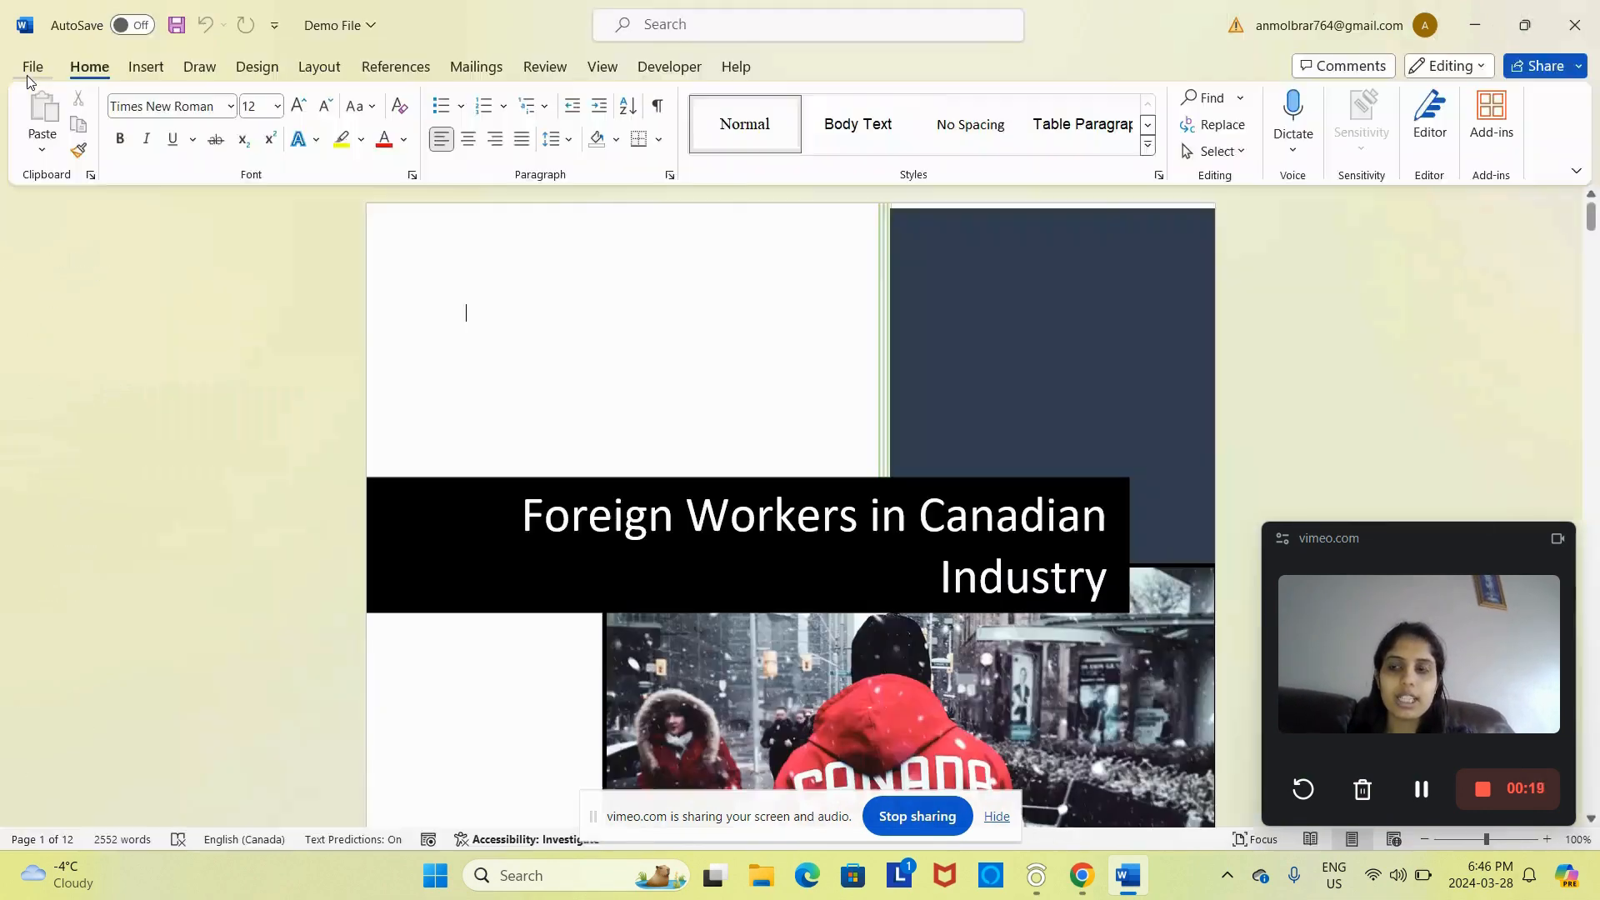
{"action": "left_click", "coordinate": [28, 73]}
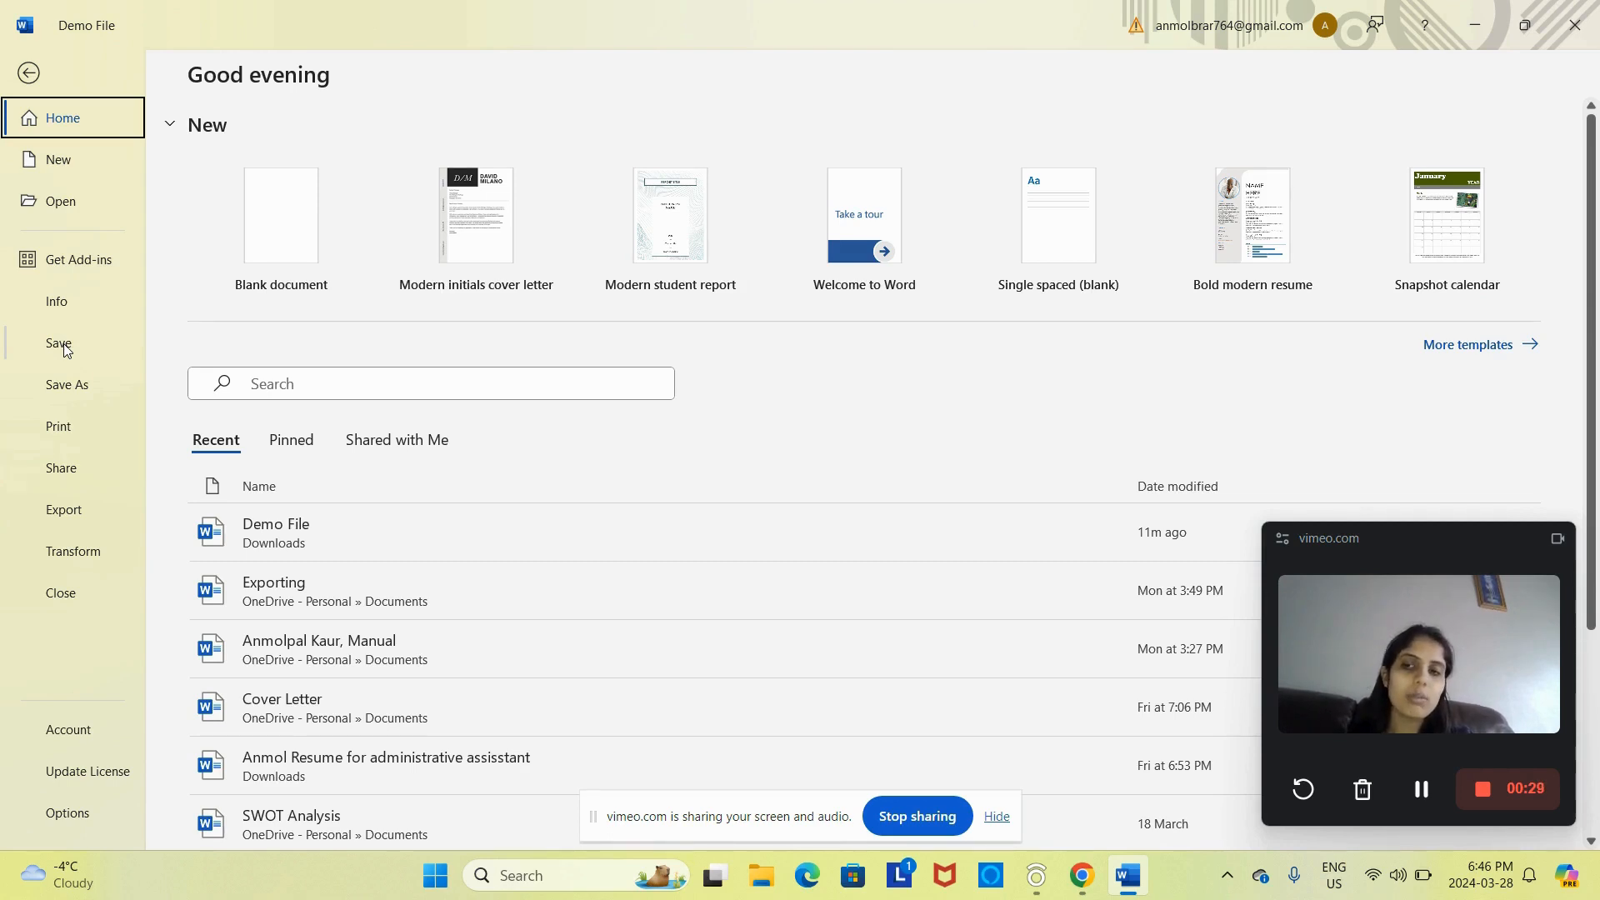
{"action": "left_click", "coordinate": [65, 348]}
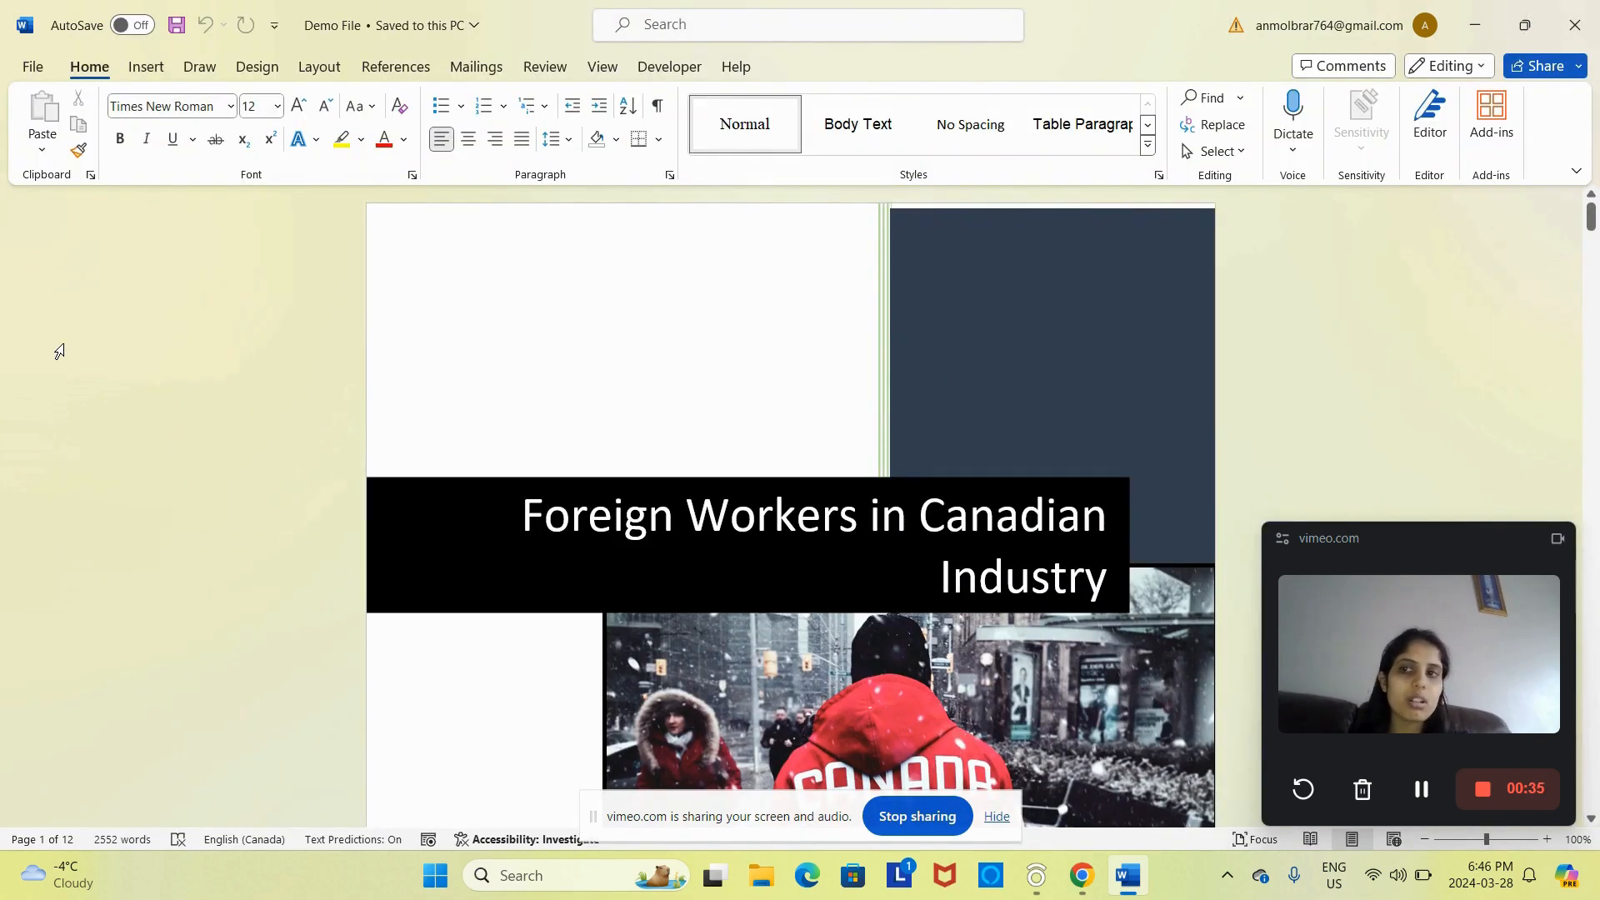
Step: Start saving a copy of the document and choose the Desktop folder as its location
{"action": "left_click", "coordinate": [30, 68]}
{"action": "left_click", "coordinate": [82, 390]}
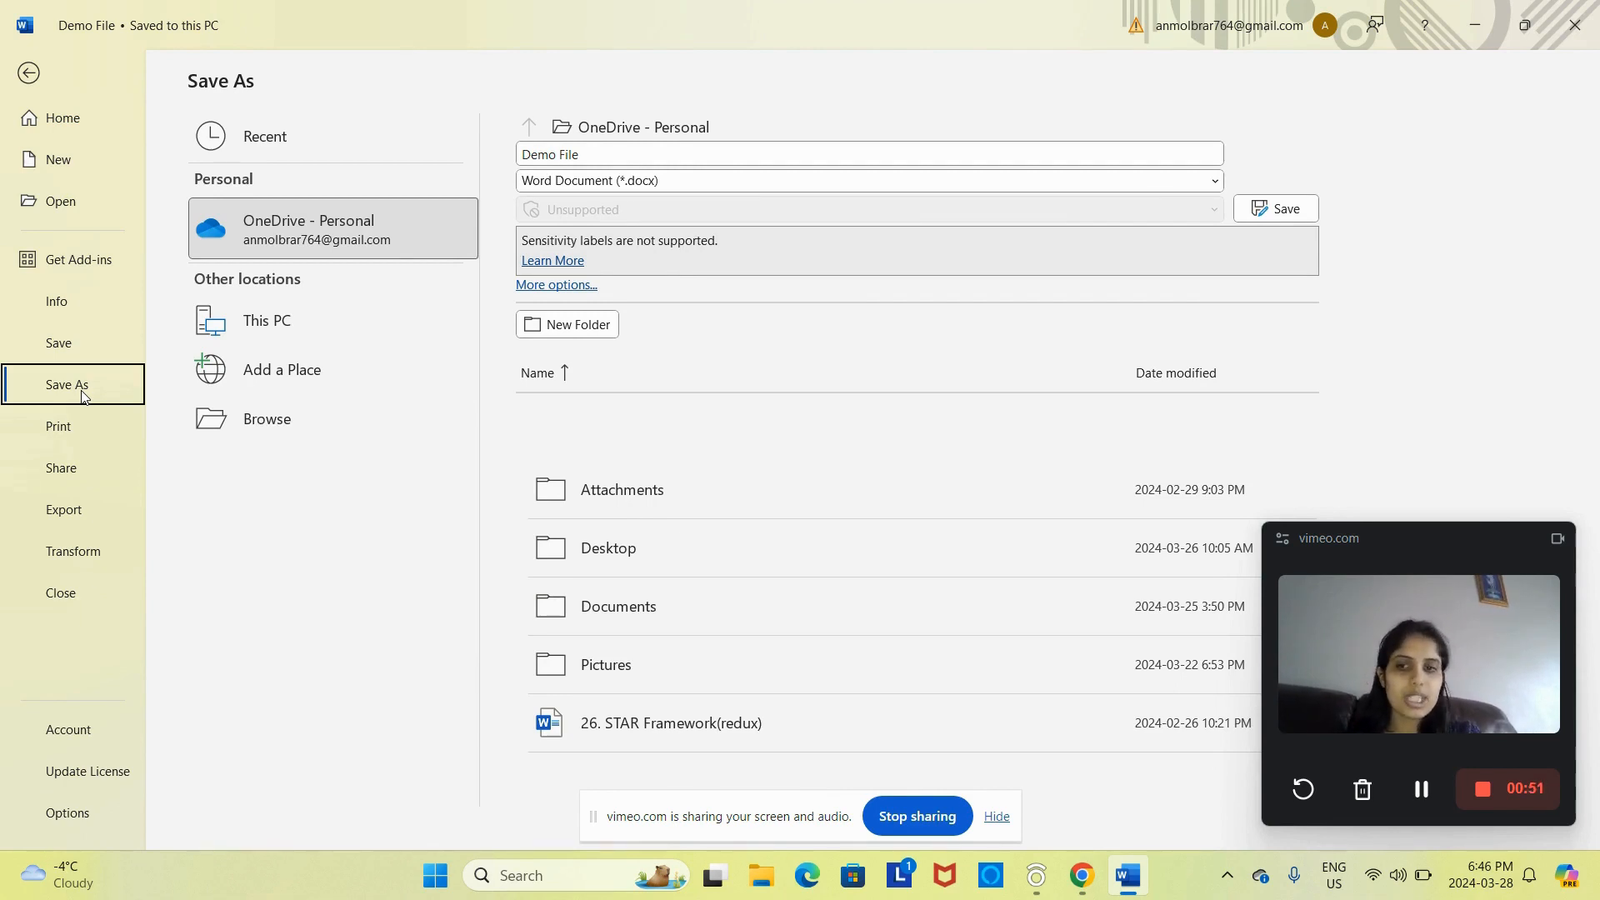
{"action": "left_click", "coordinate": [265, 421]}
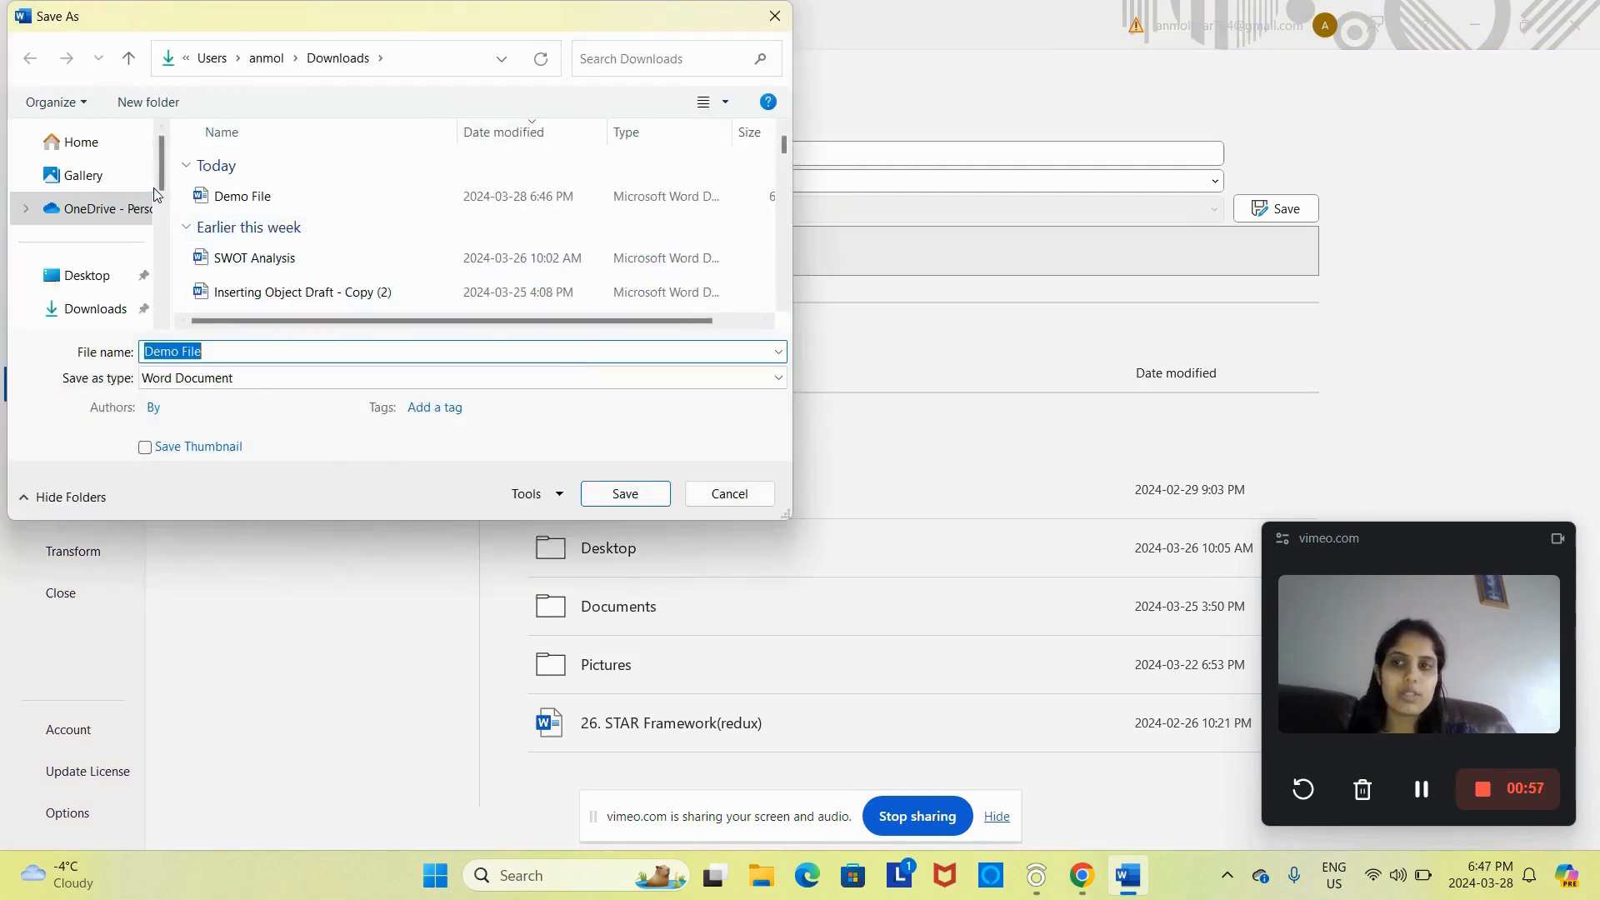
{"action": "left_click", "coordinate": [122, 172]}
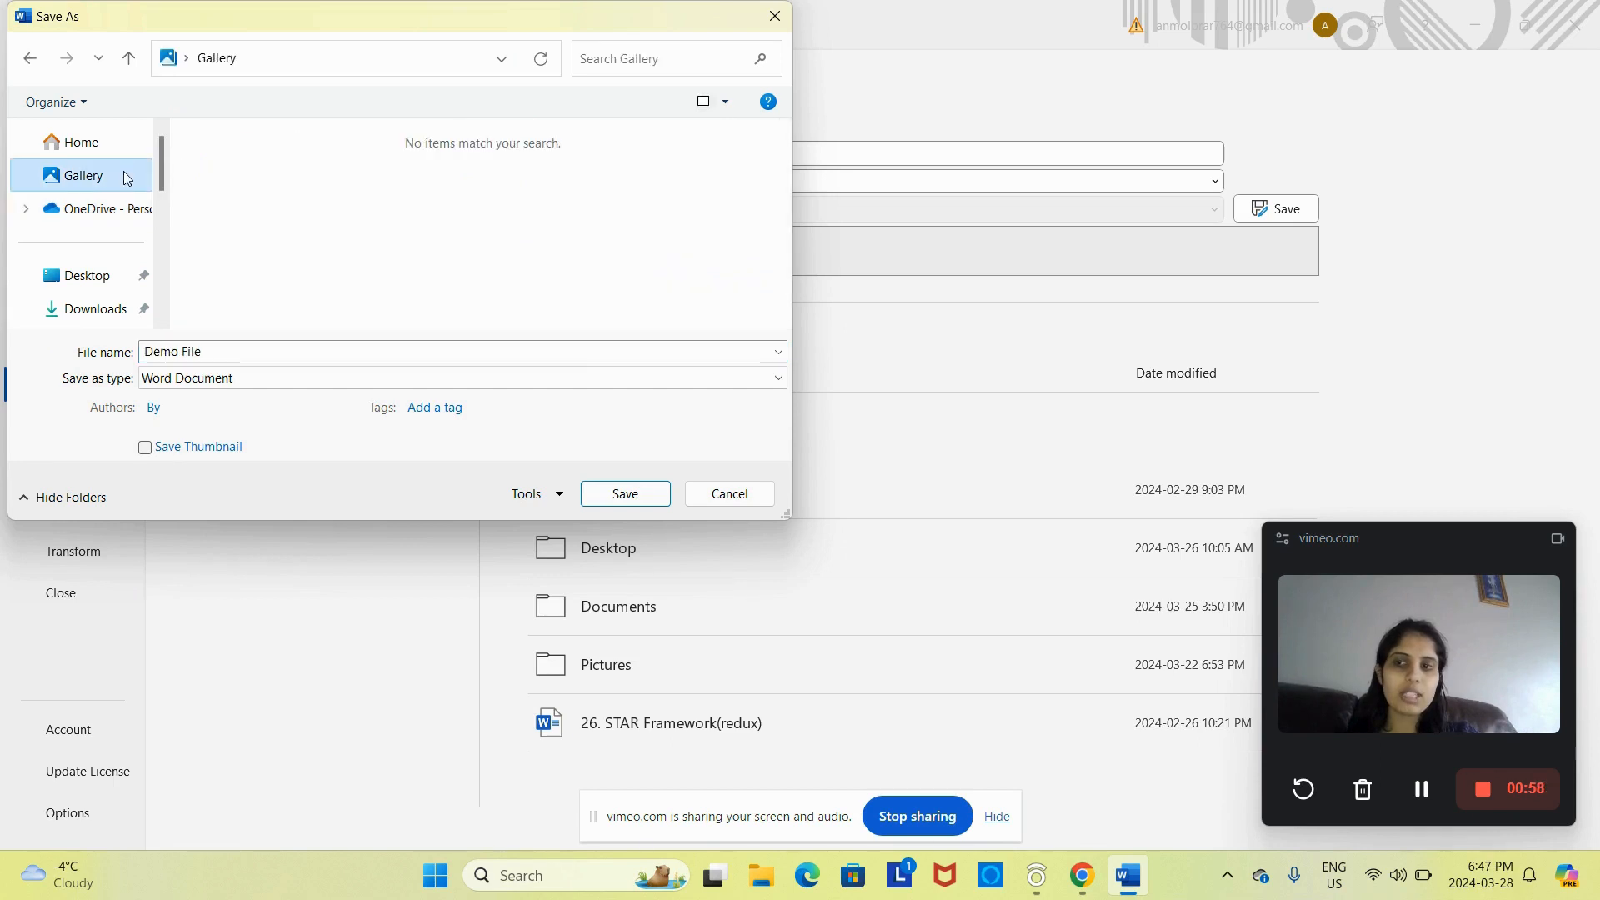
{"action": "left_click", "coordinate": [103, 275]}
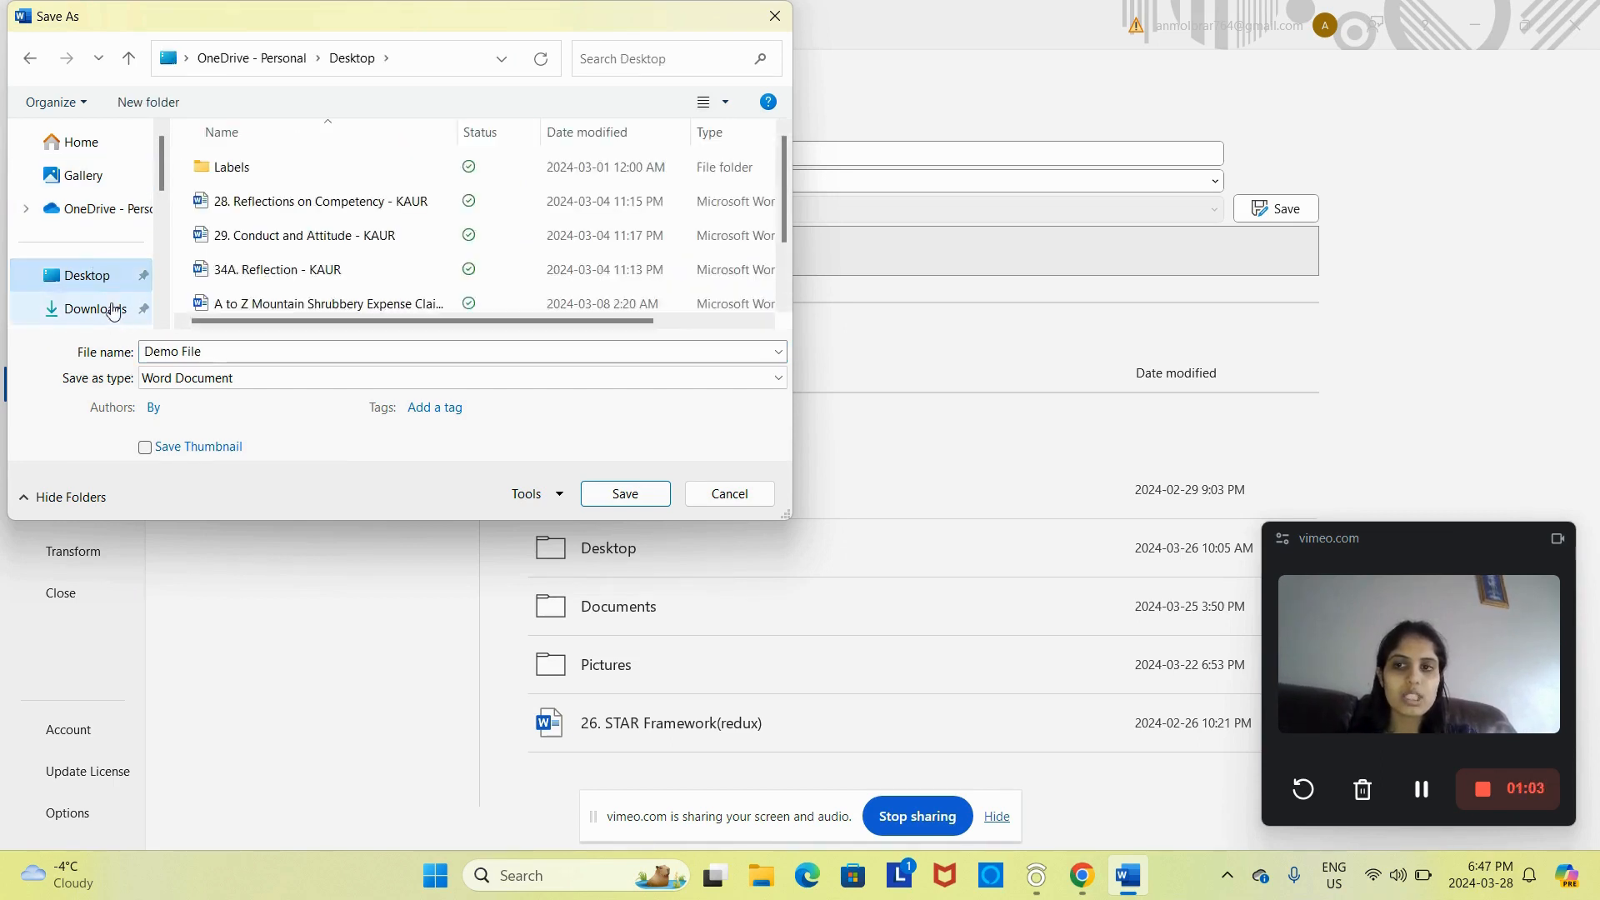
Step: Keep the file name "Demo File" and set the copy's file type to PDF
{"action": "left_click", "coordinate": [272, 378]}
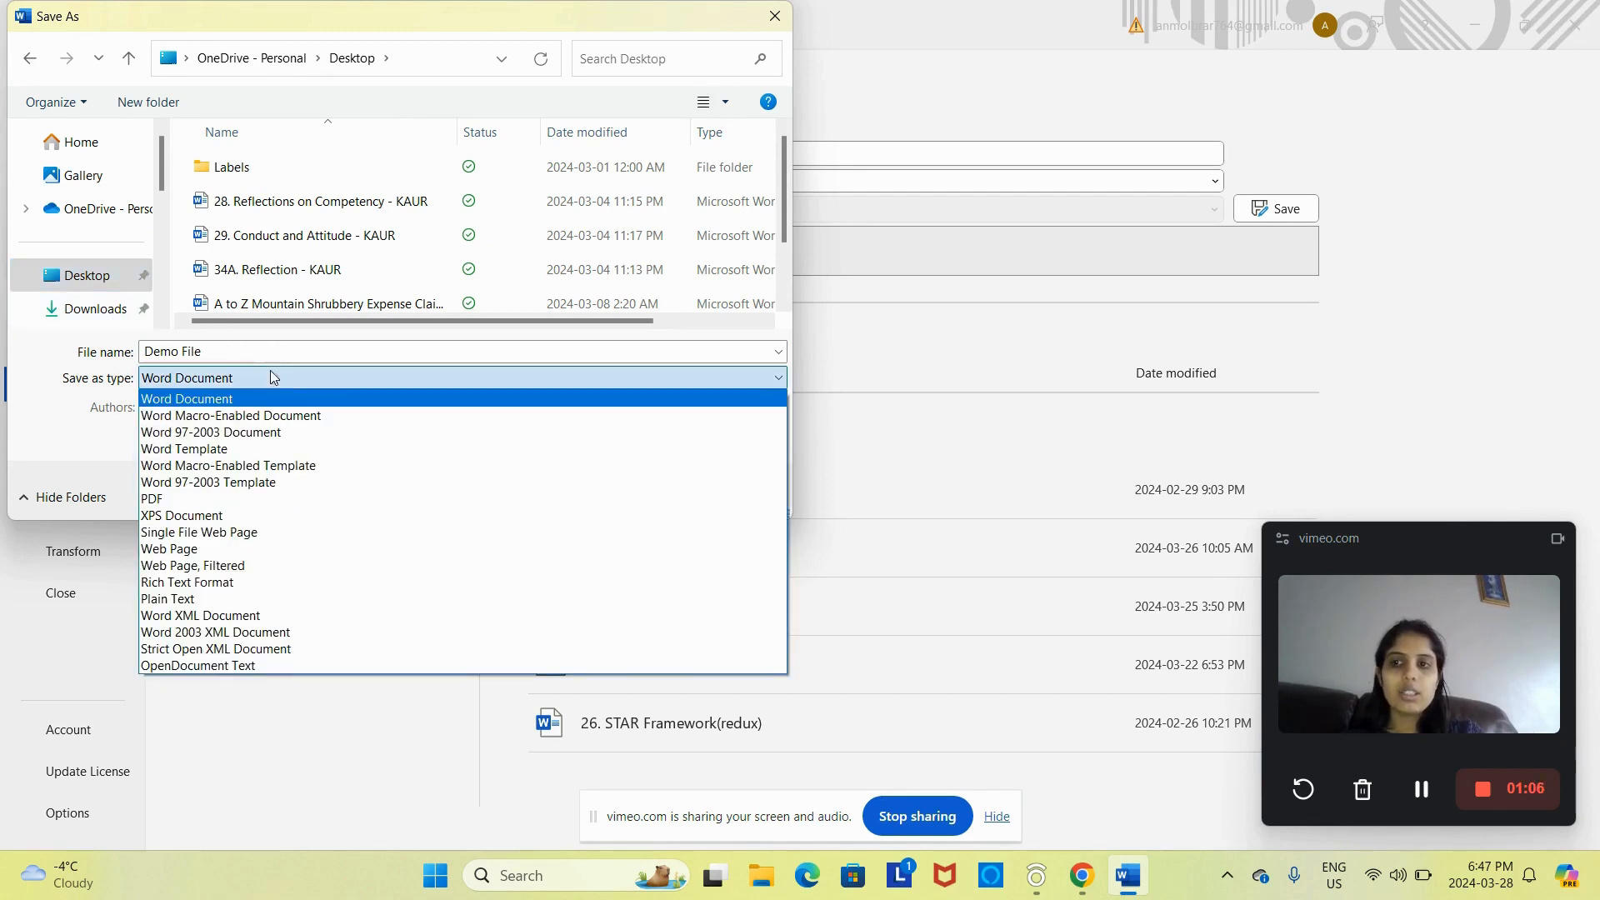
{"action": "left_click", "coordinate": [273, 353]}
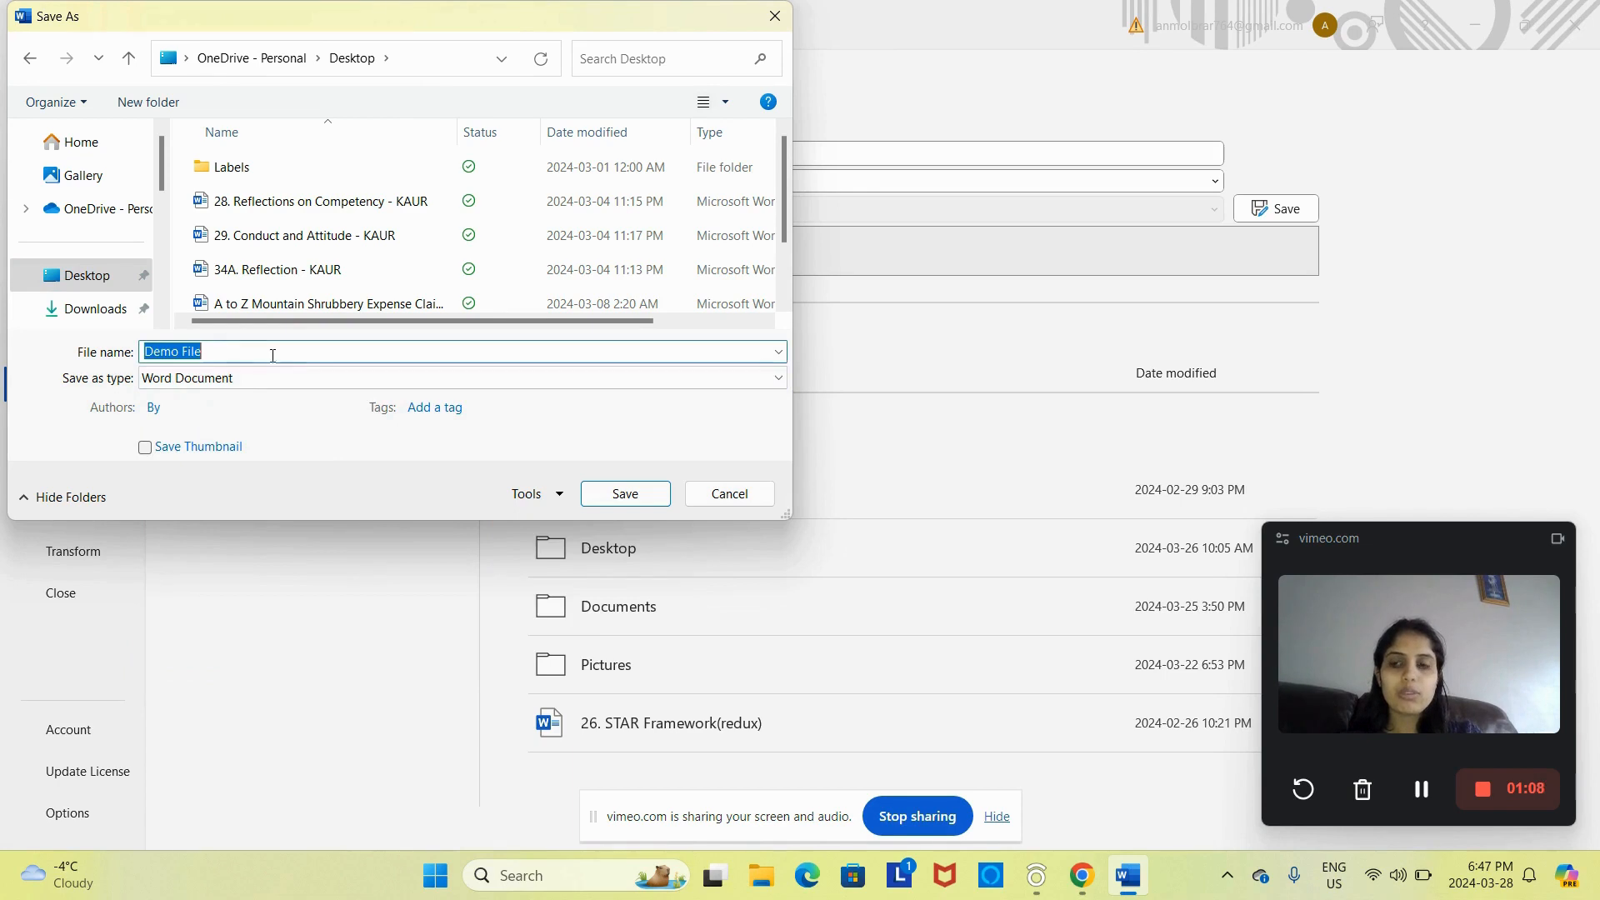
{"action": "left_click", "coordinate": [257, 379]}
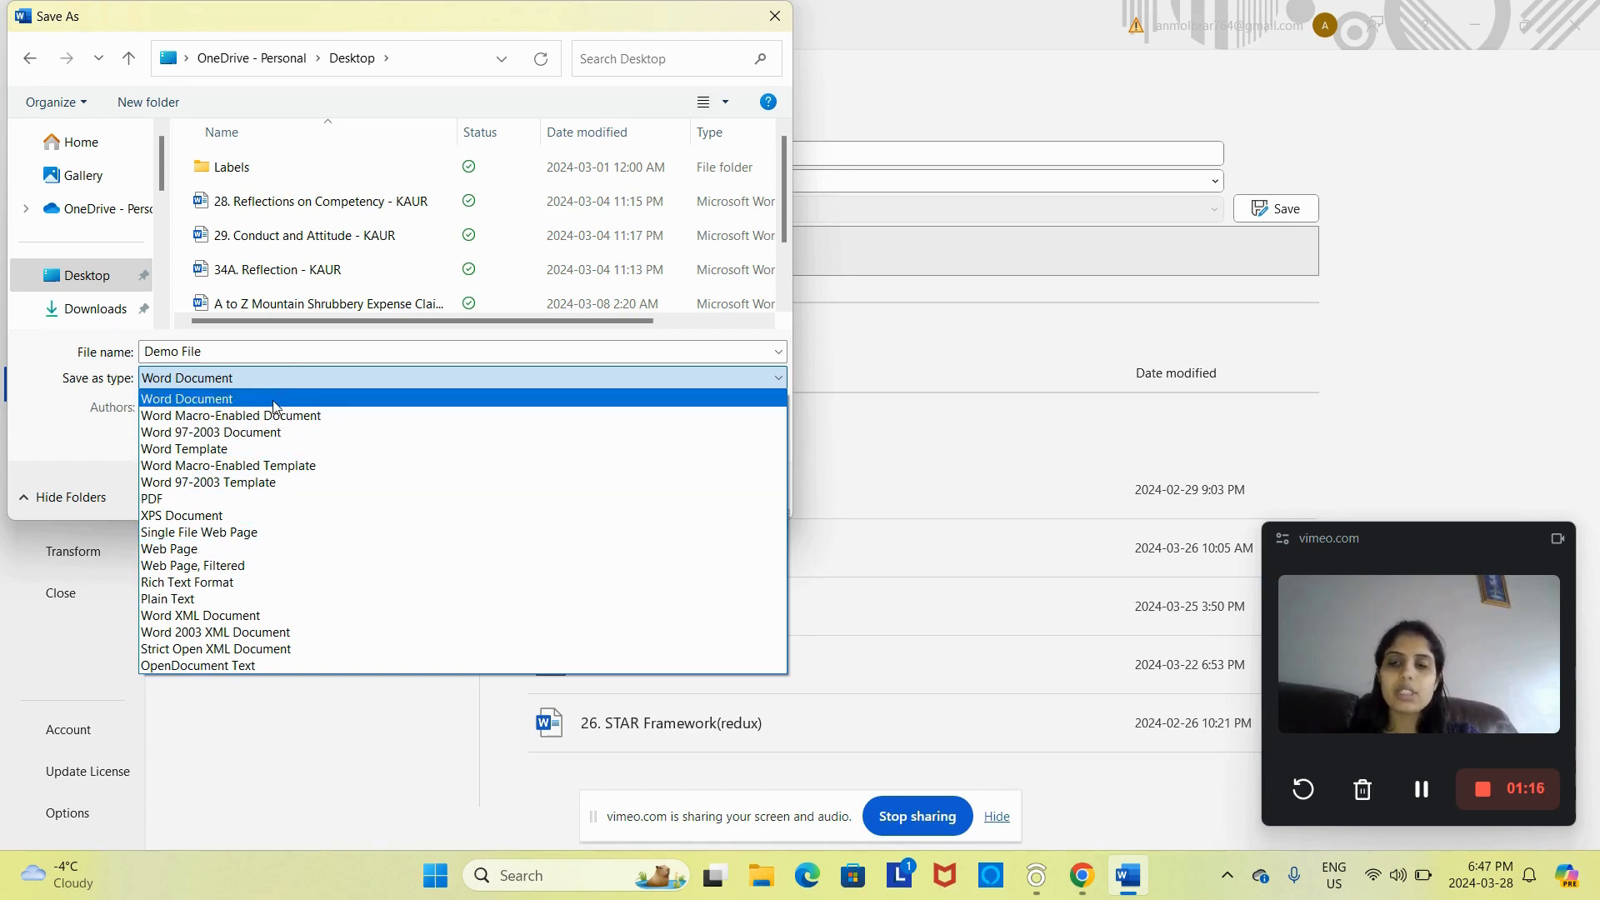
{"action": "left_click", "coordinate": [202, 498]}
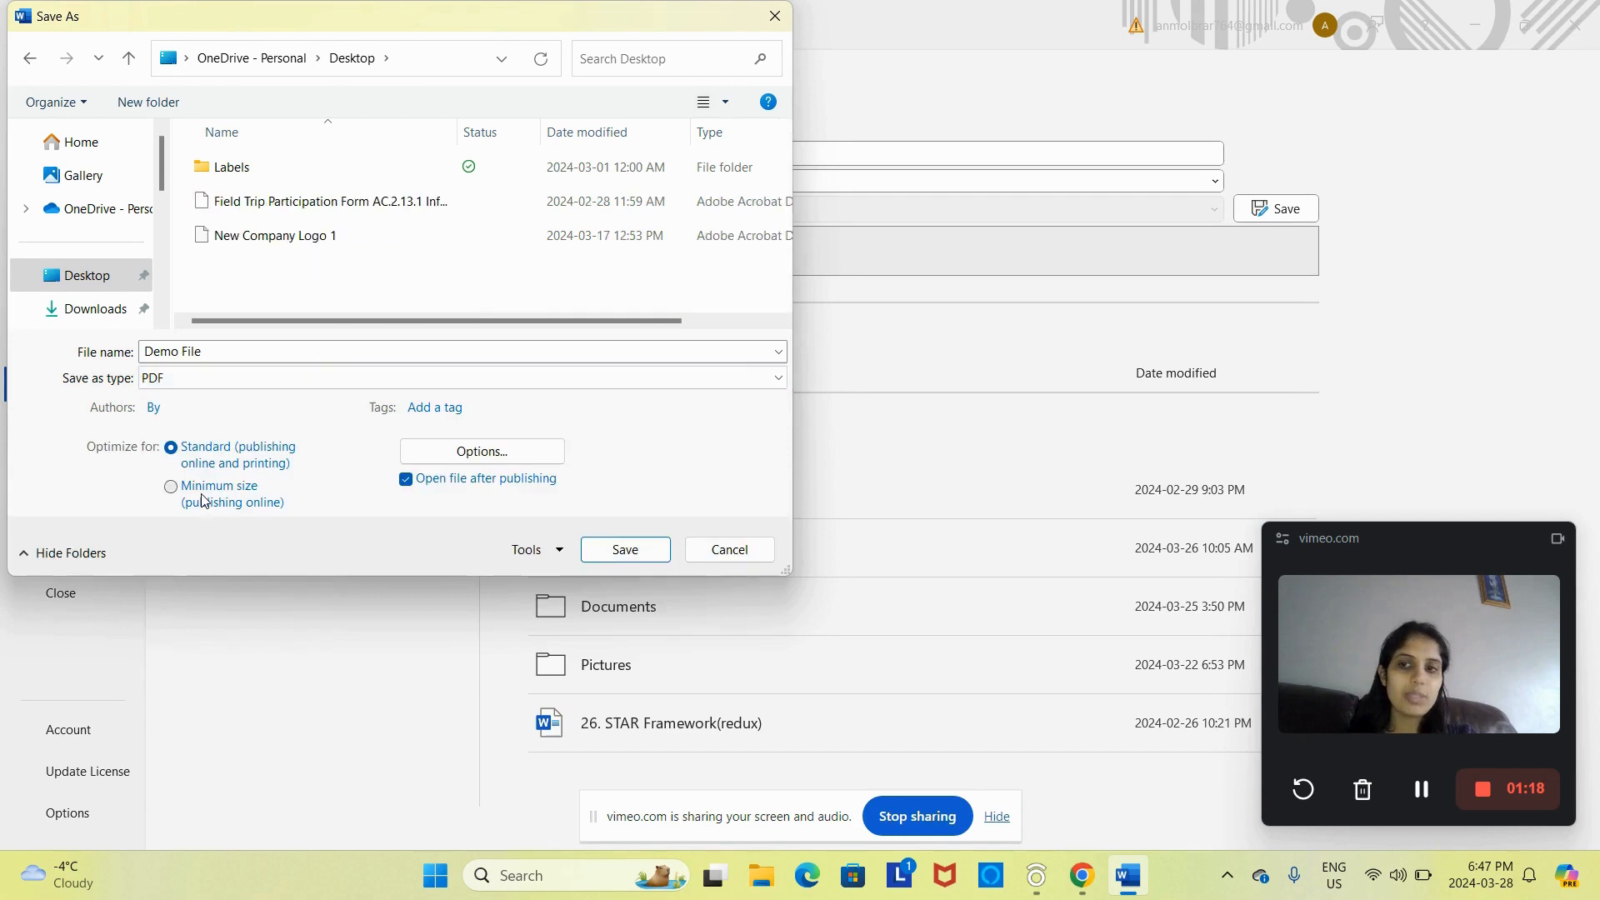
Step: Try the XPS Document file type for the copy and return the type to PDF
{"action": "left_click", "coordinate": [778, 377]}
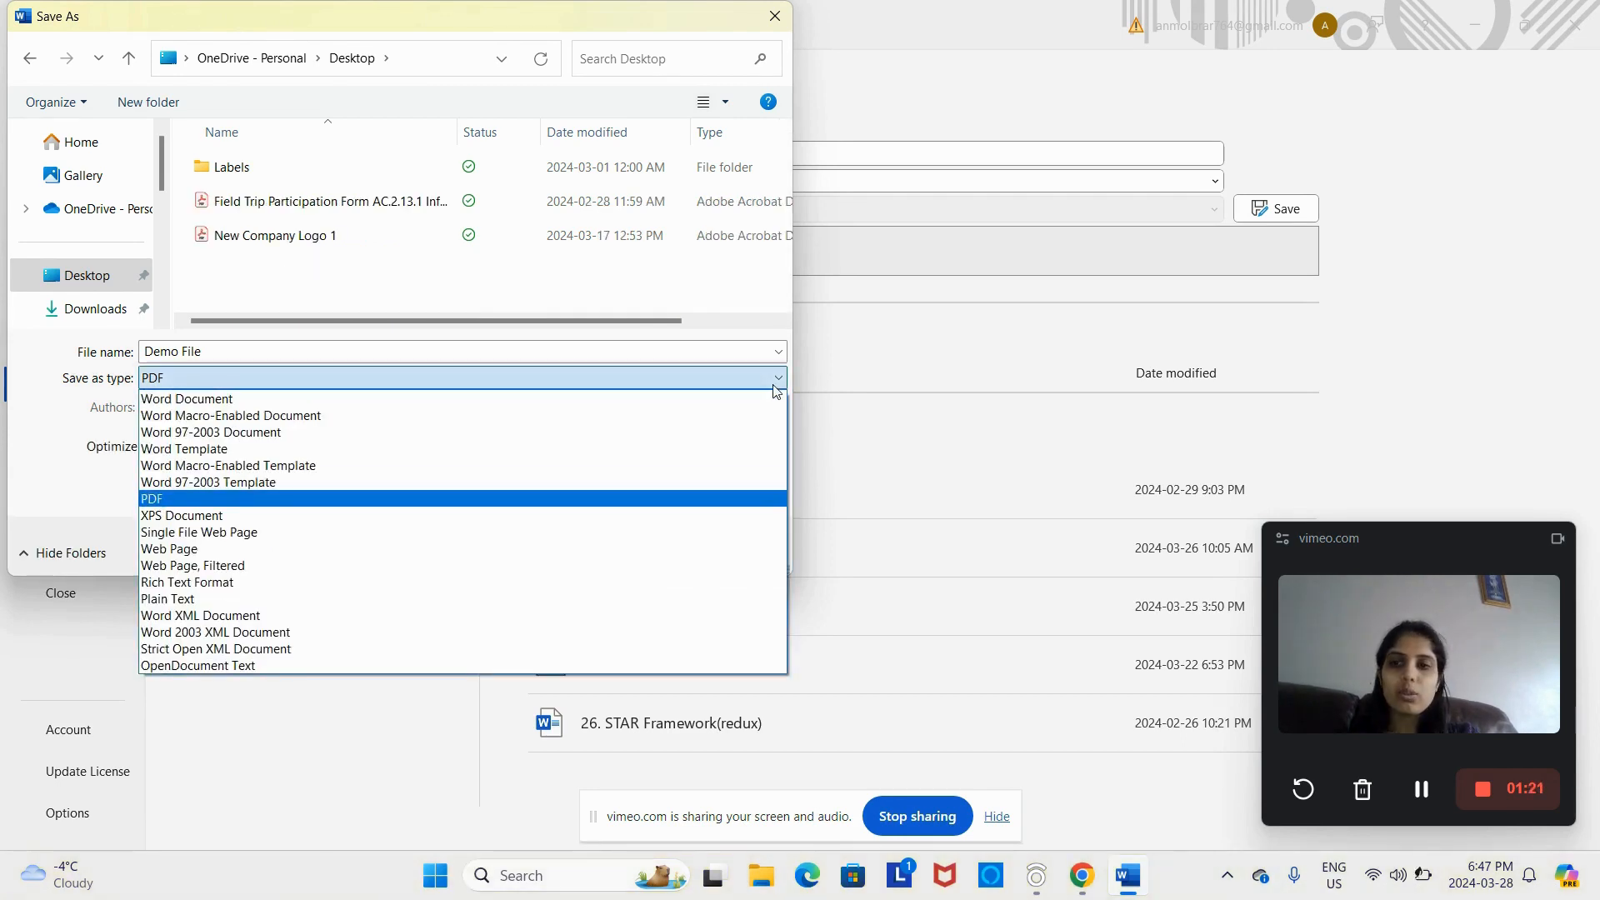
{"action": "left_click", "coordinate": [288, 517]}
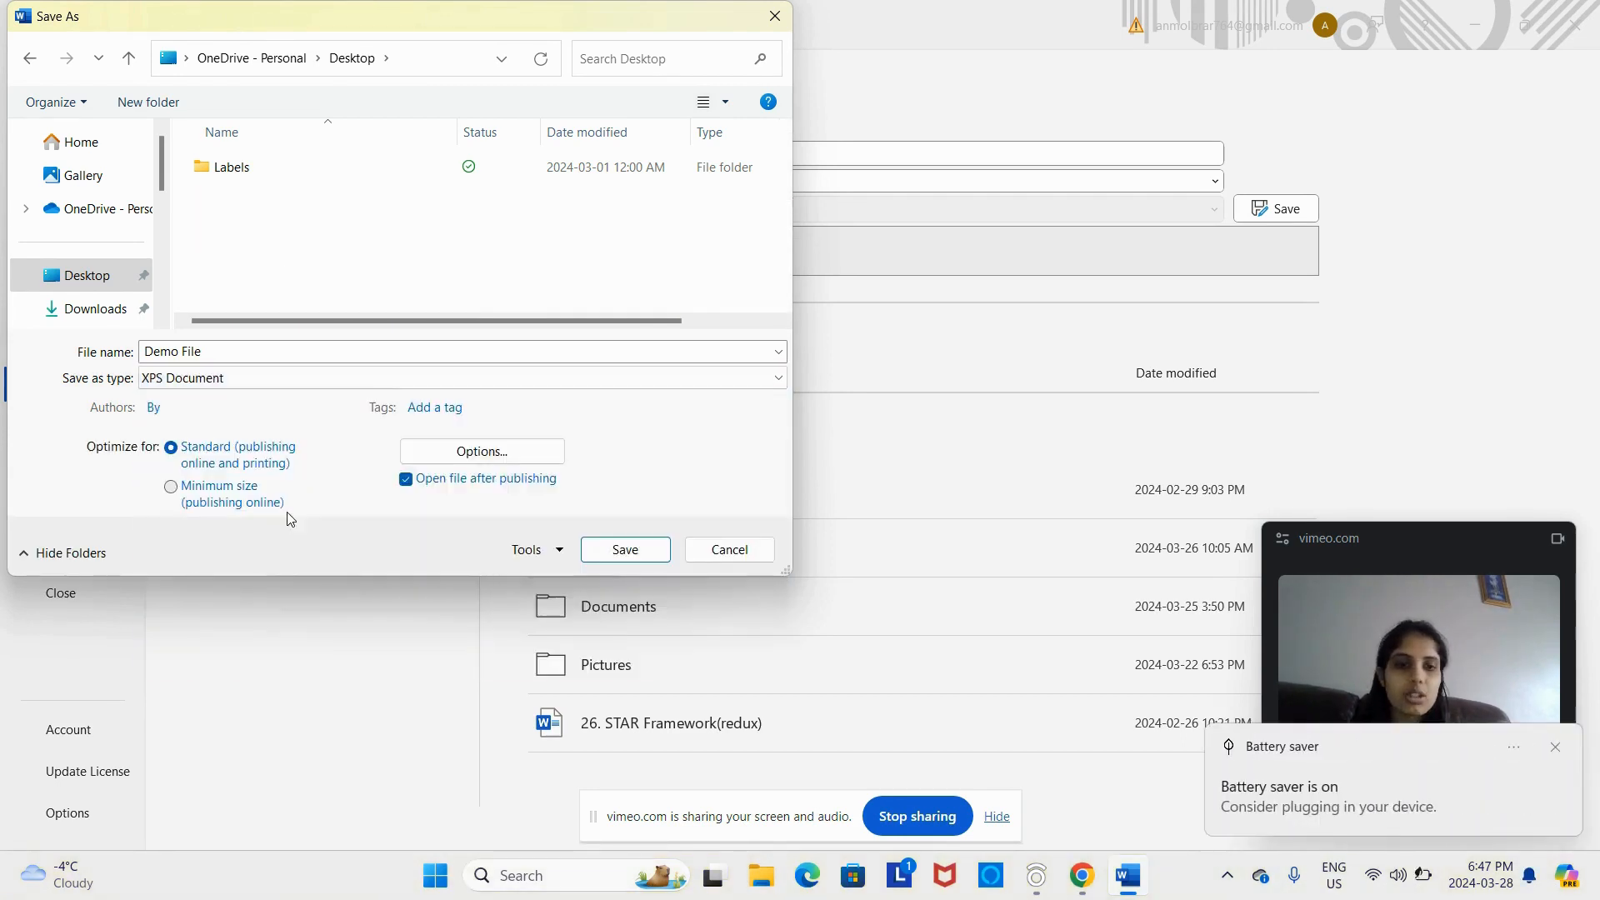
{"action": "left_click", "coordinate": [741, 377]}
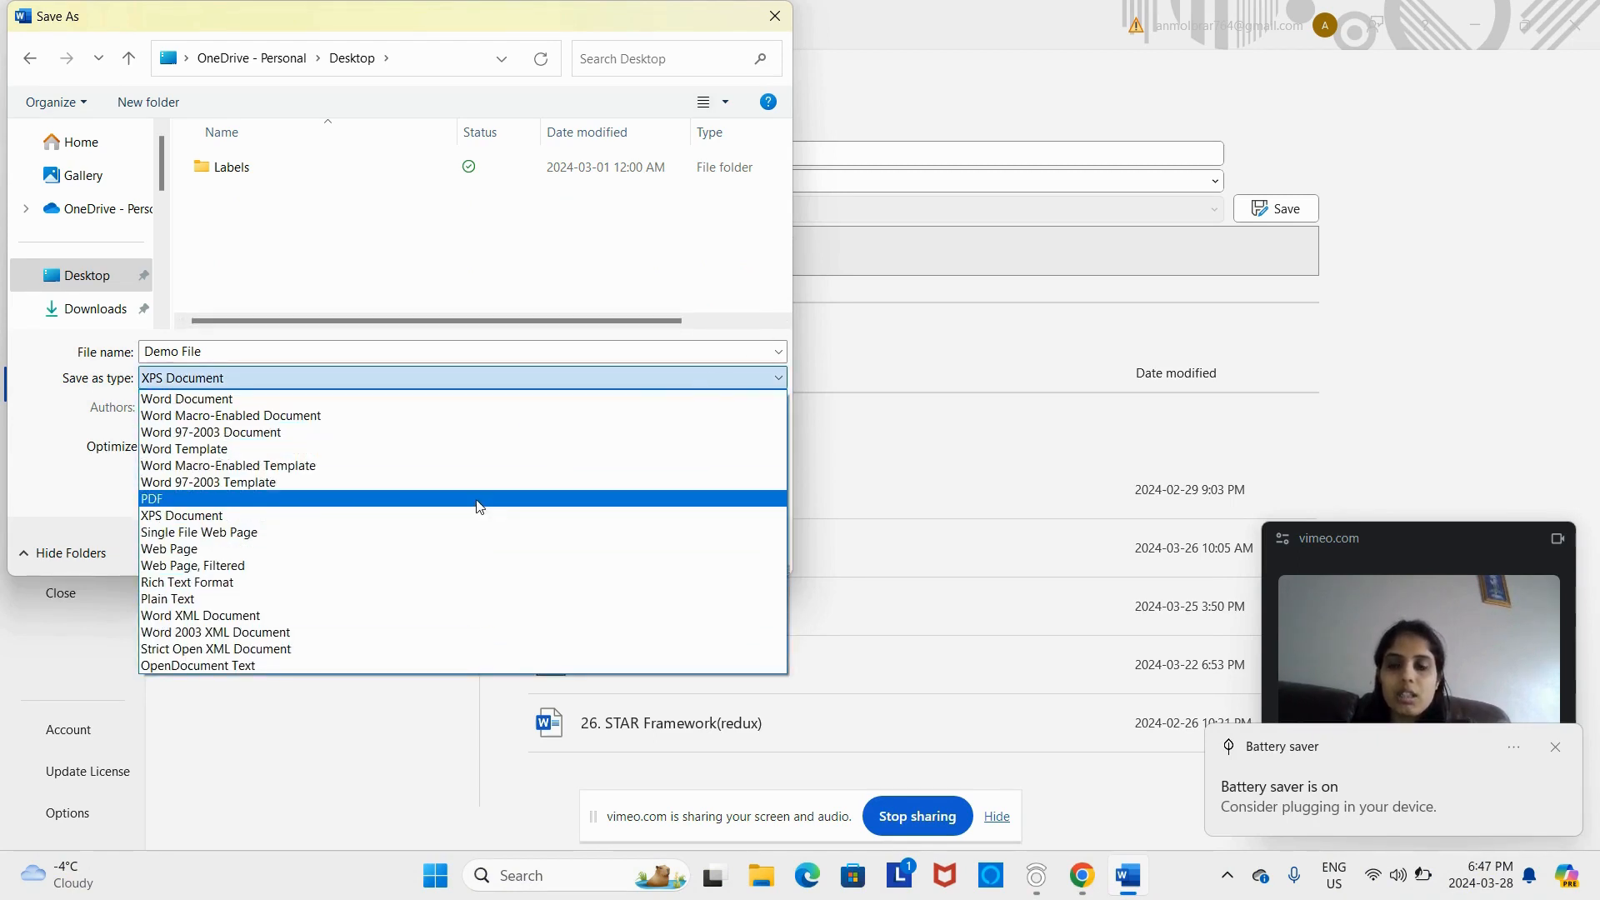
{"action": "left_click", "coordinate": [480, 499]}
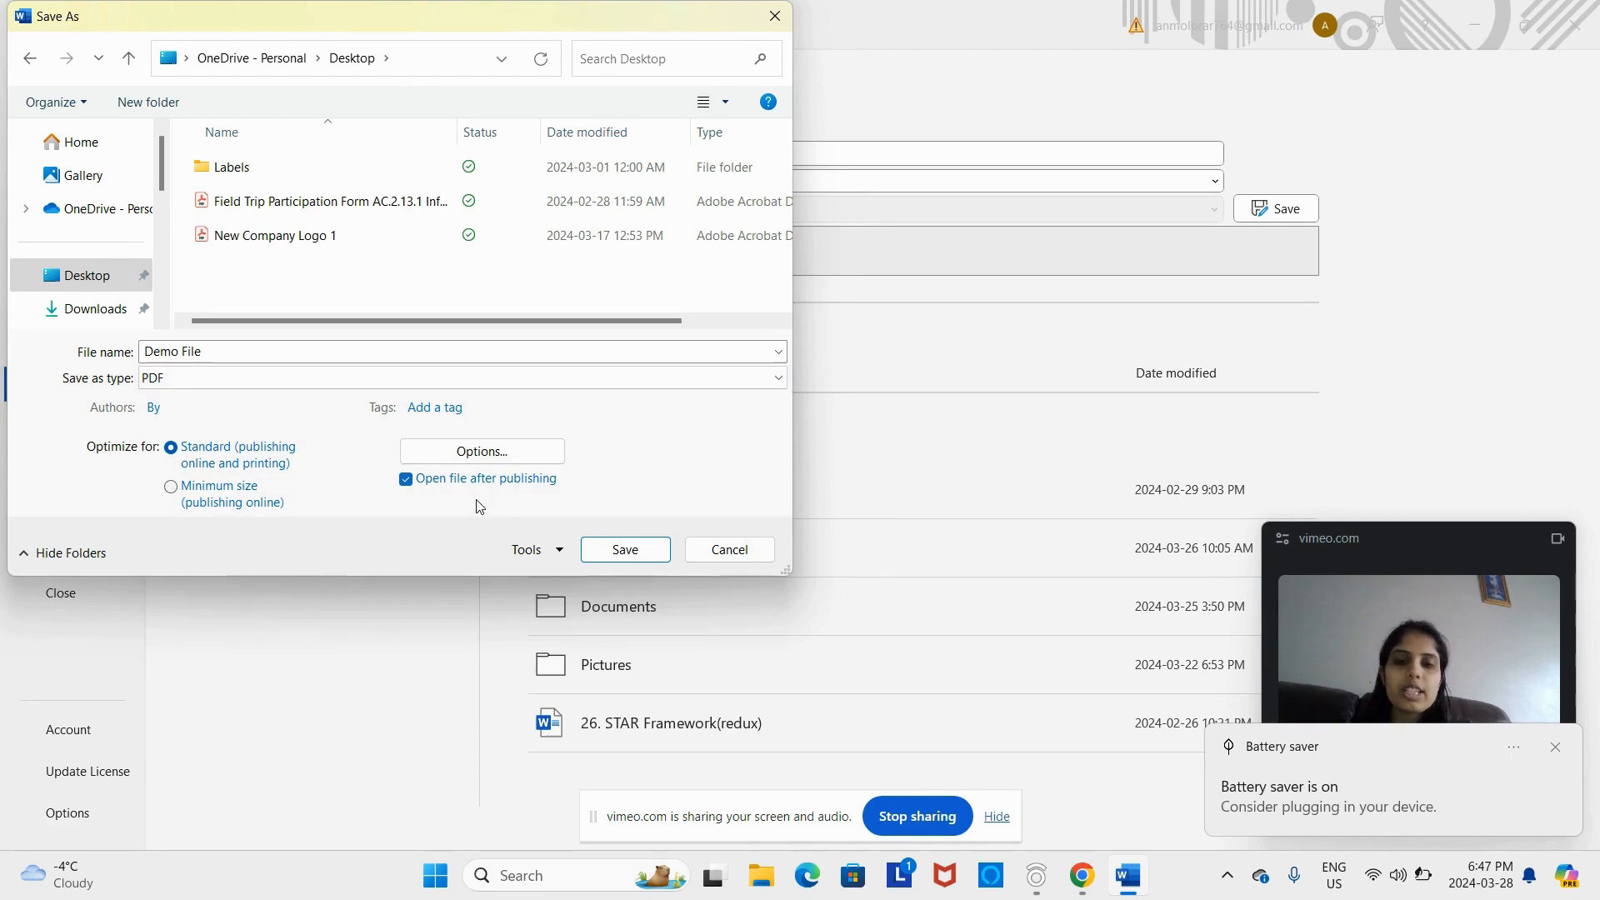
Step: Try encrypting the PDF with a password in the PDF options, and cancel without entering one
{"action": "left_click", "coordinate": [463, 452]}
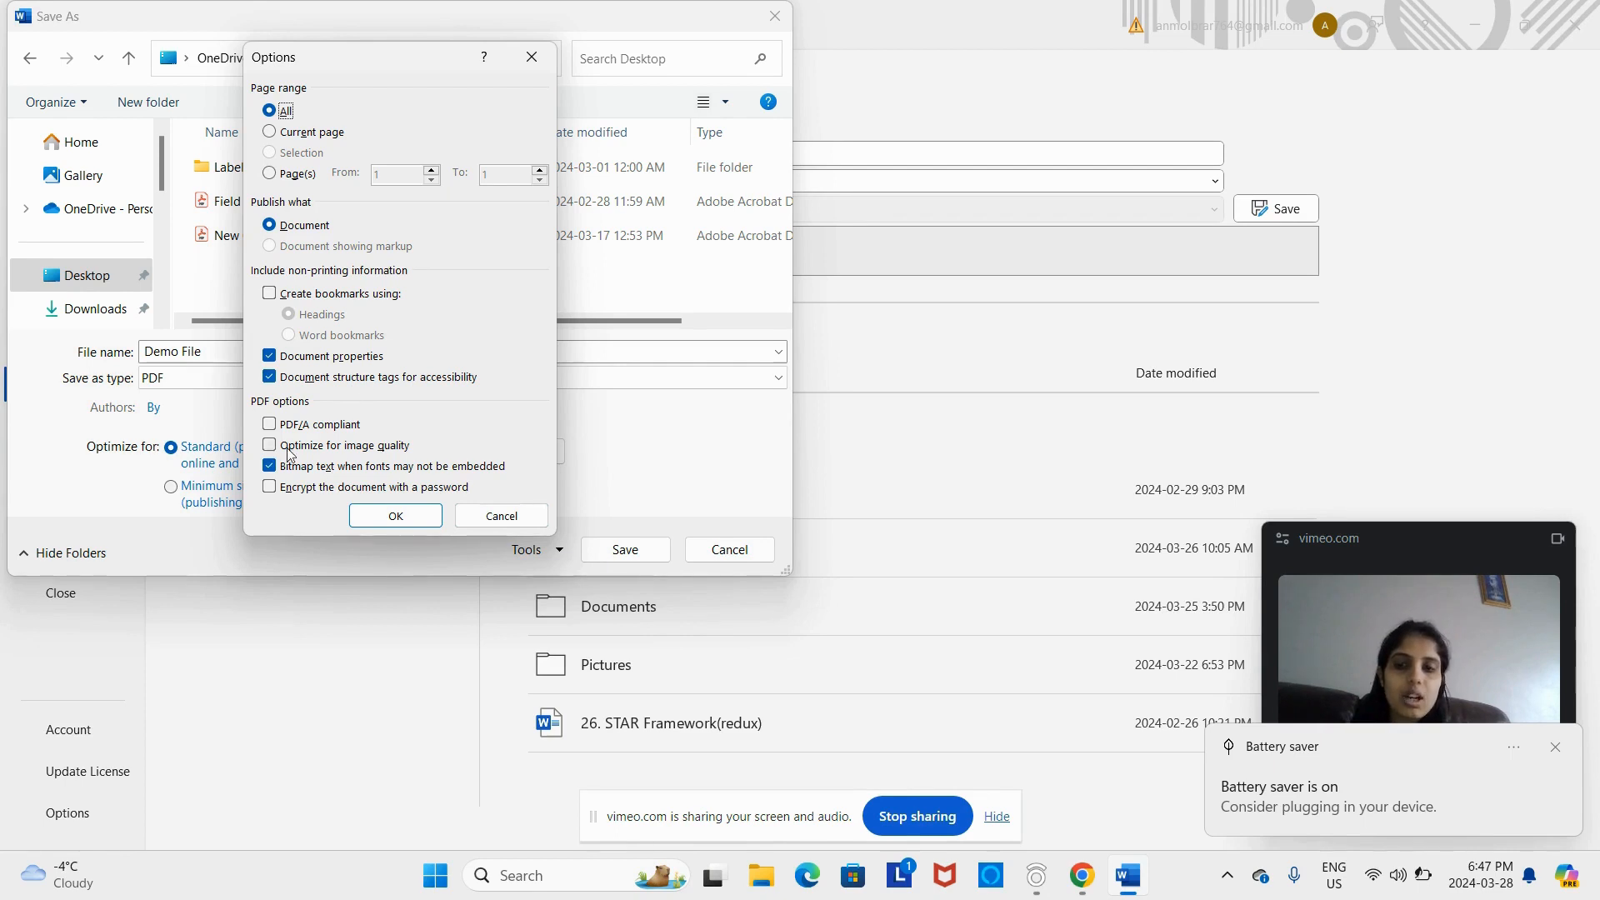
{"action": "left_click", "coordinate": [268, 487]}
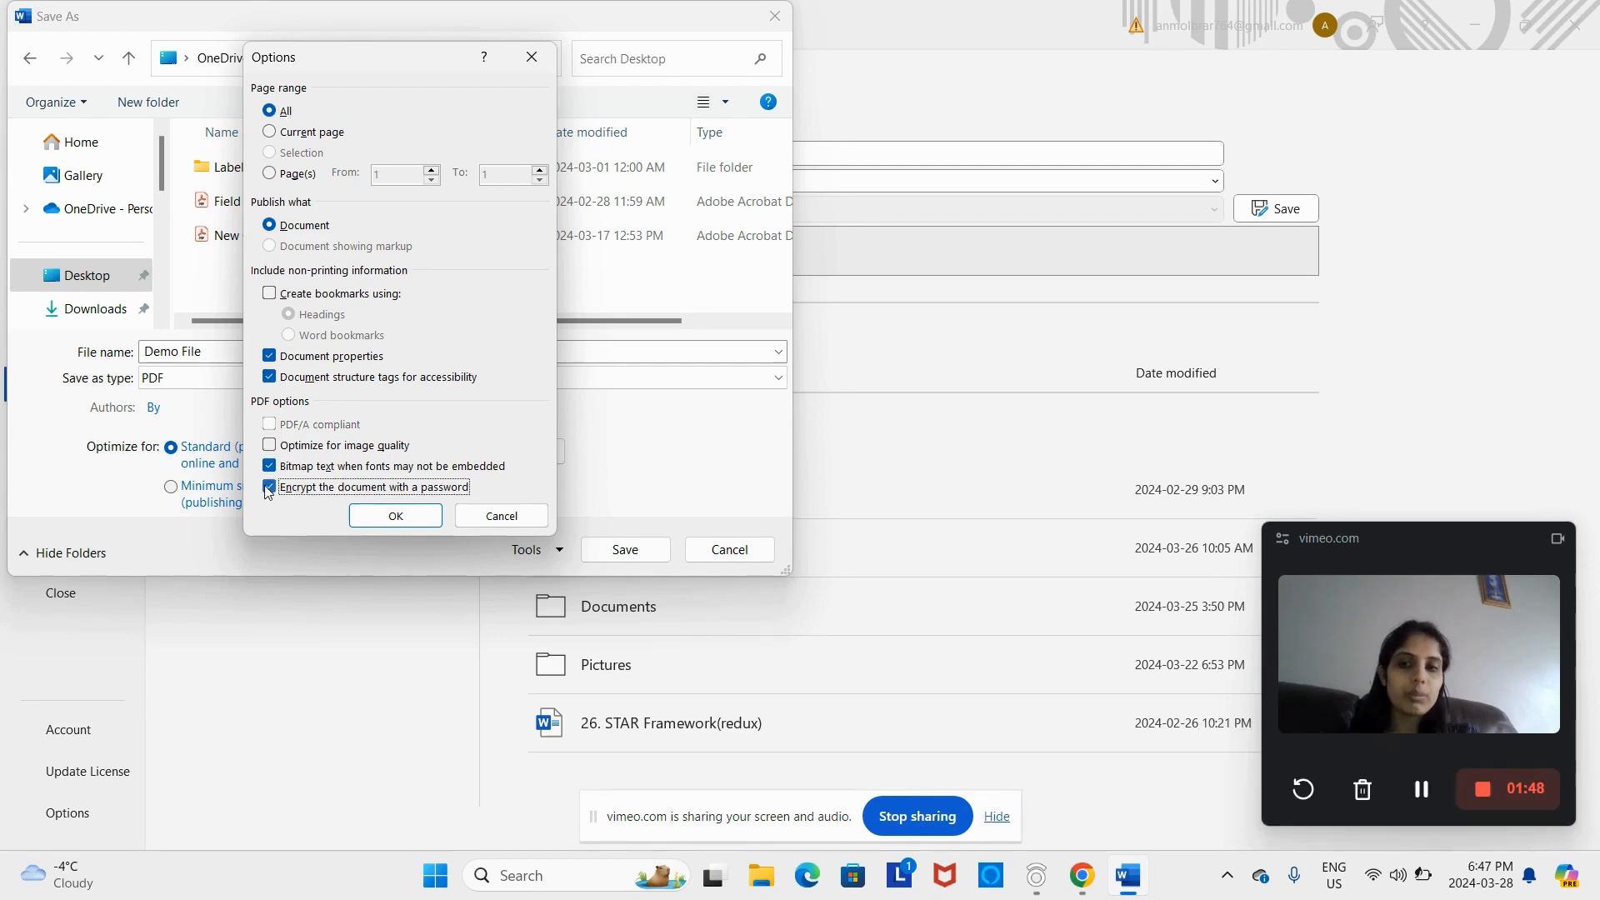
{"action": "left_click", "coordinate": [386, 515]}
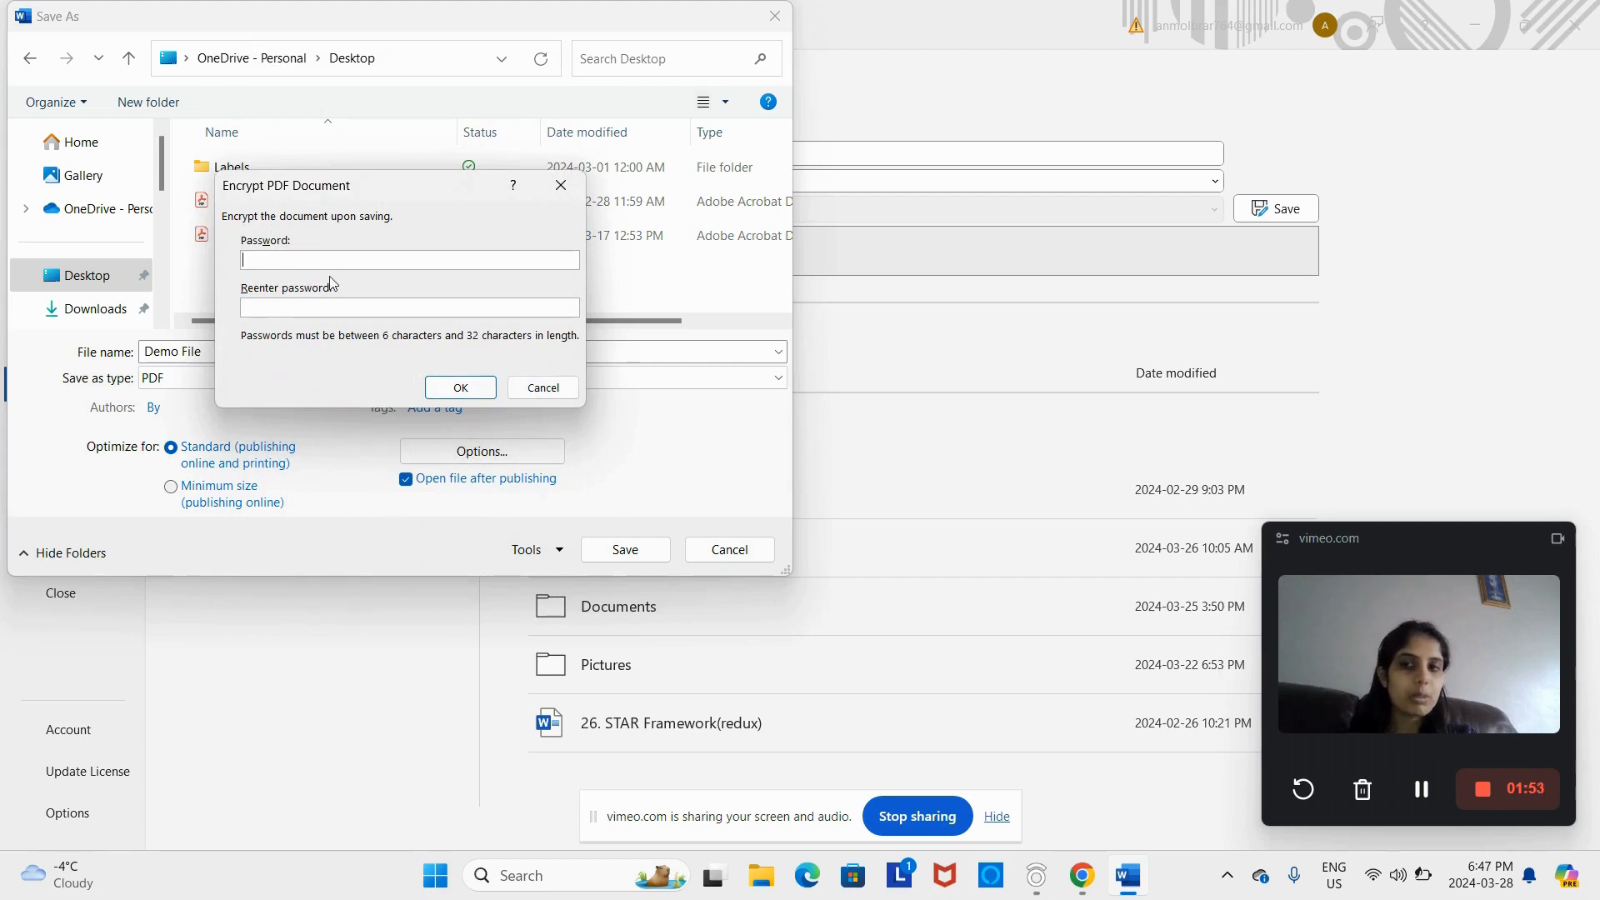
{"action": "left_click", "coordinate": [563, 186]}
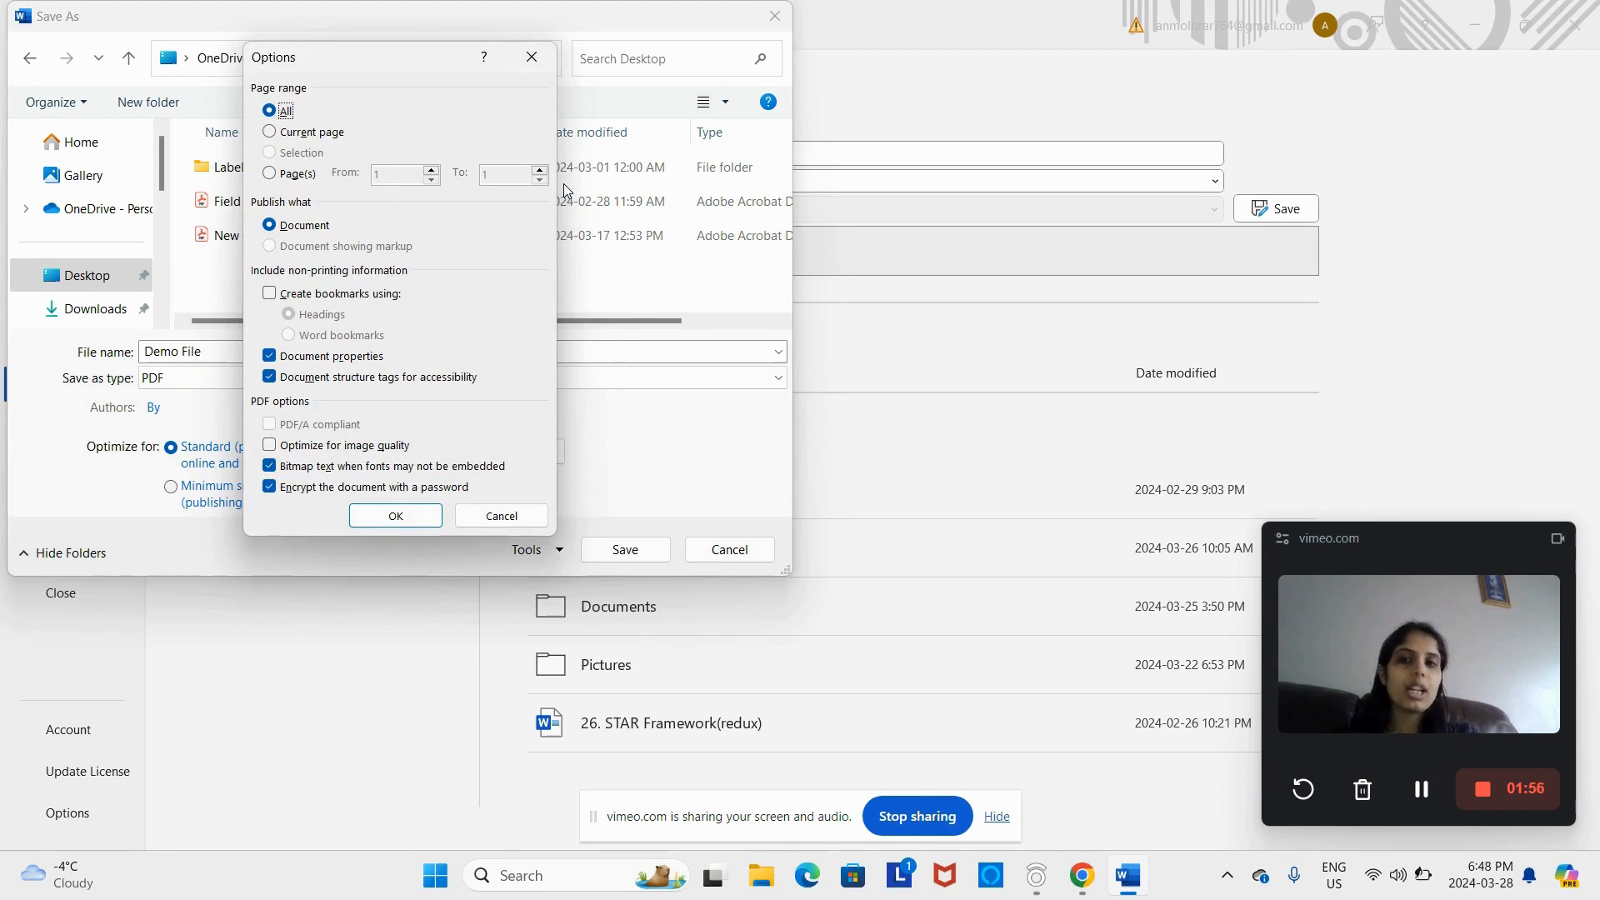
{"action": "left_click", "coordinate": [531, 57]}
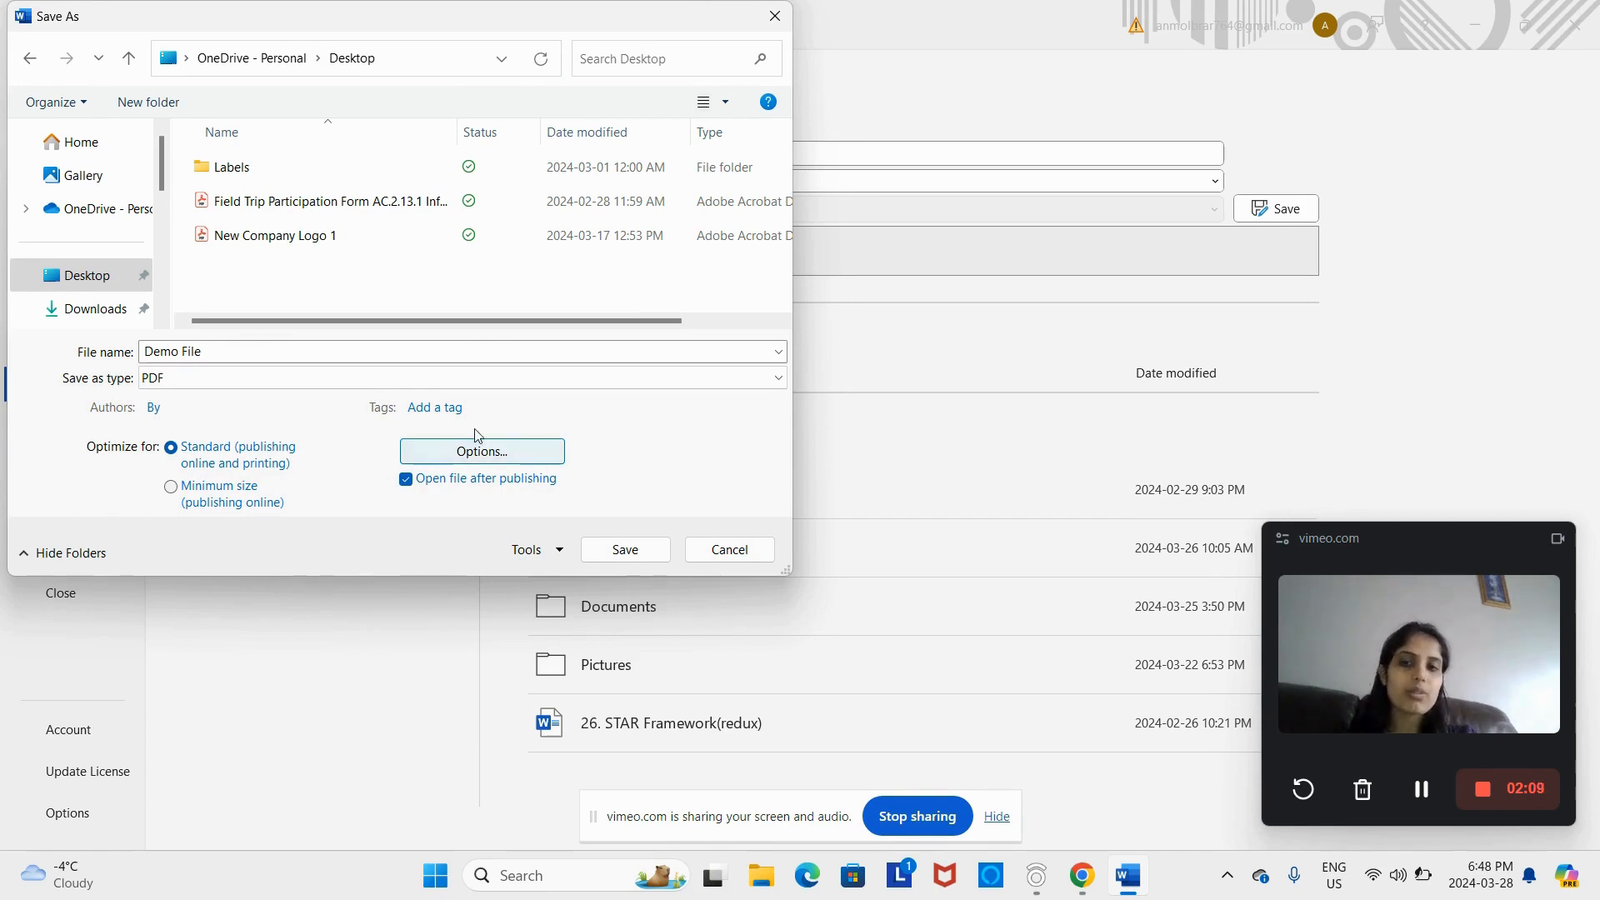
Step: Save "Demo File" as a PDF on the Desktop and close the published PDF in the PDF reader
{"action": "left_click", "coordinate": [696, 377]}
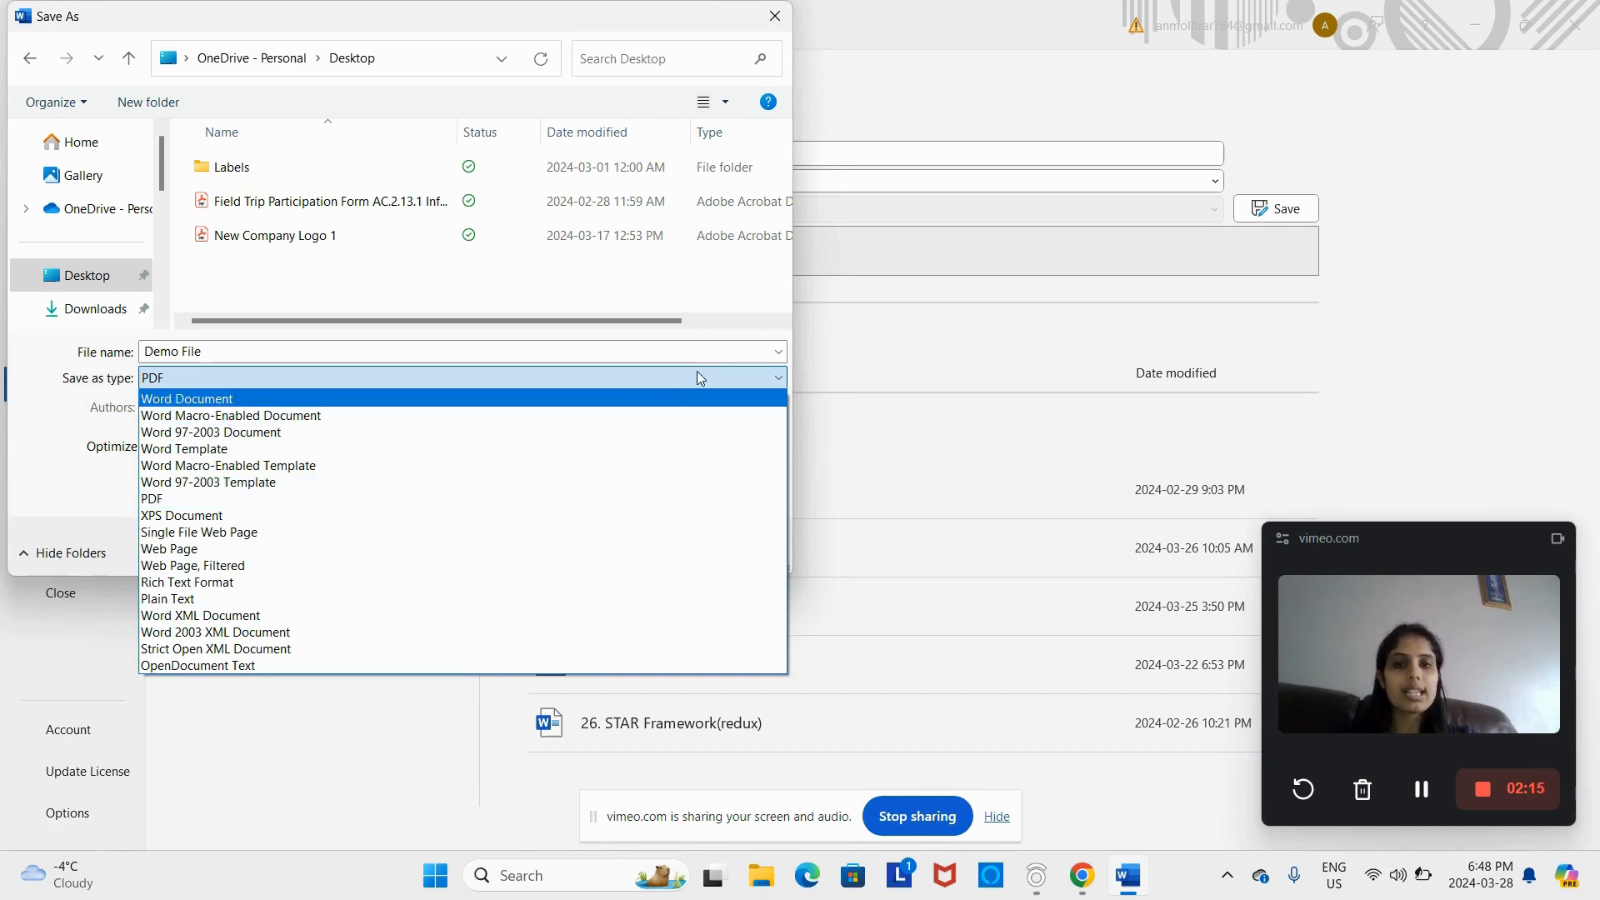
{"action": "left_click", "coordinate": [697, 372]}
{"action": "left_click", "coordinate": [626, 554]}
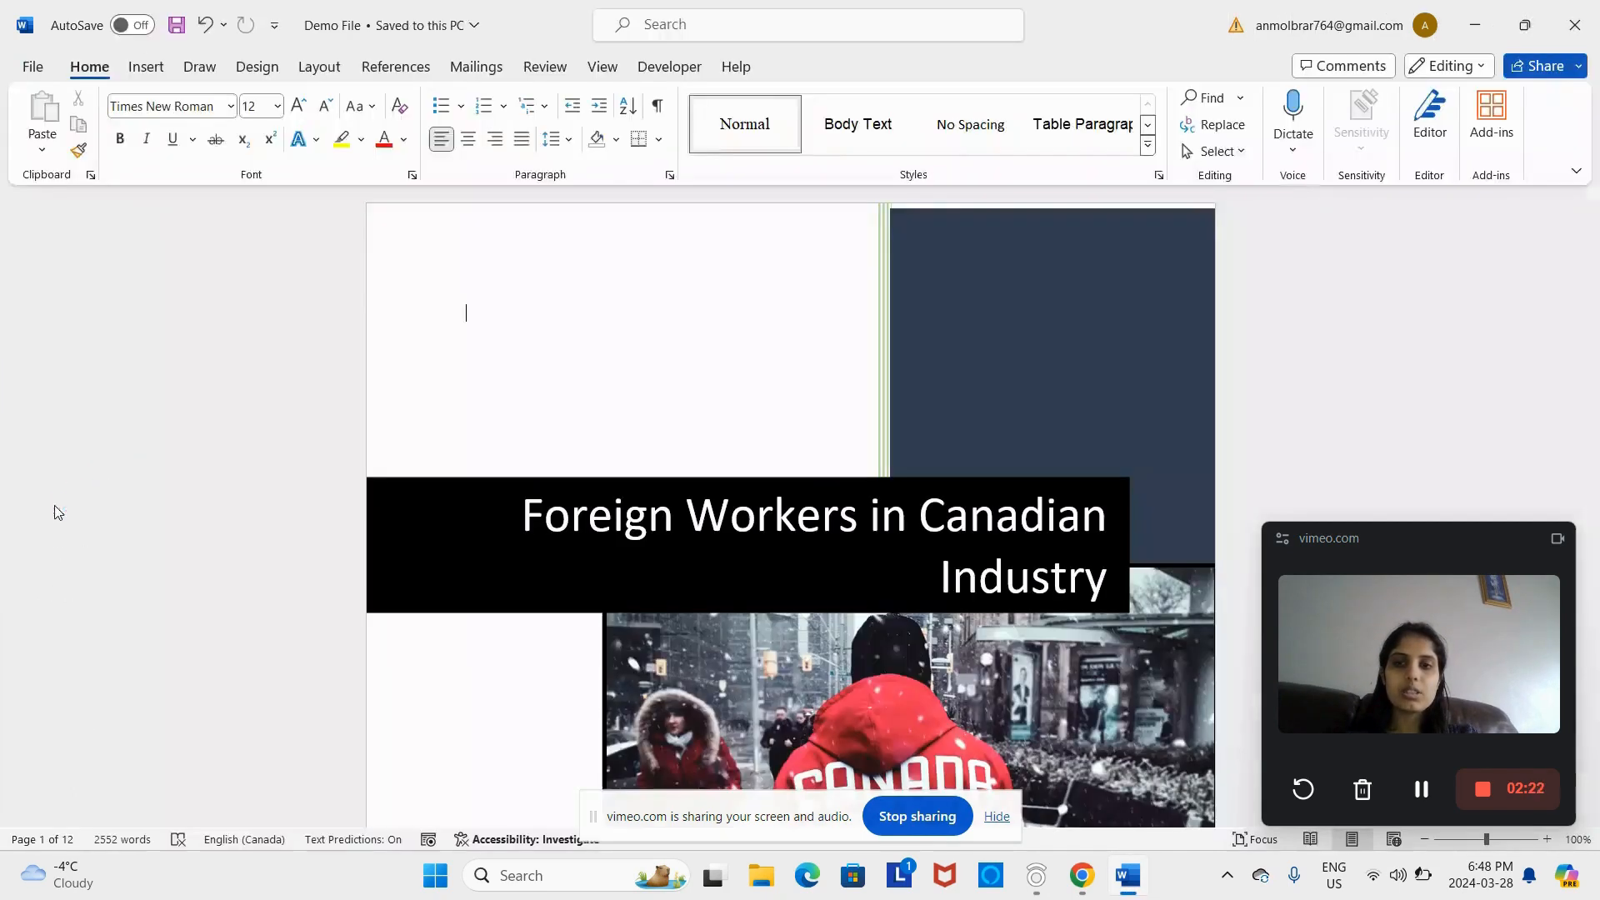
{"action": "left_click", "coordinate": [34, 68]}
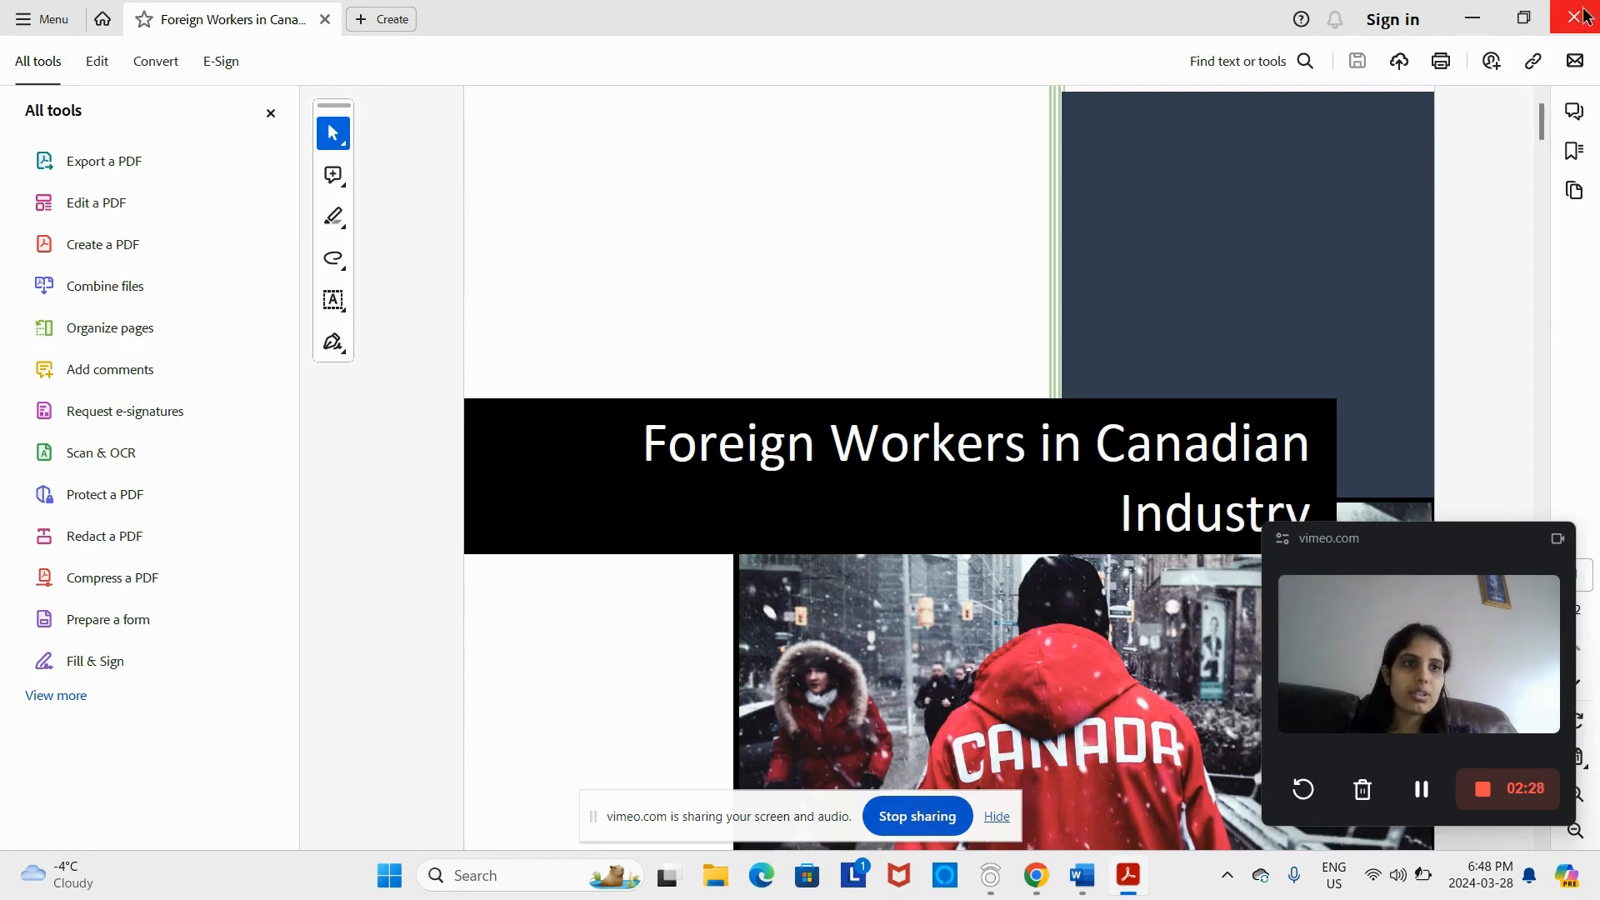
{"action": "left_click", "coordinate": [1573, 15]}
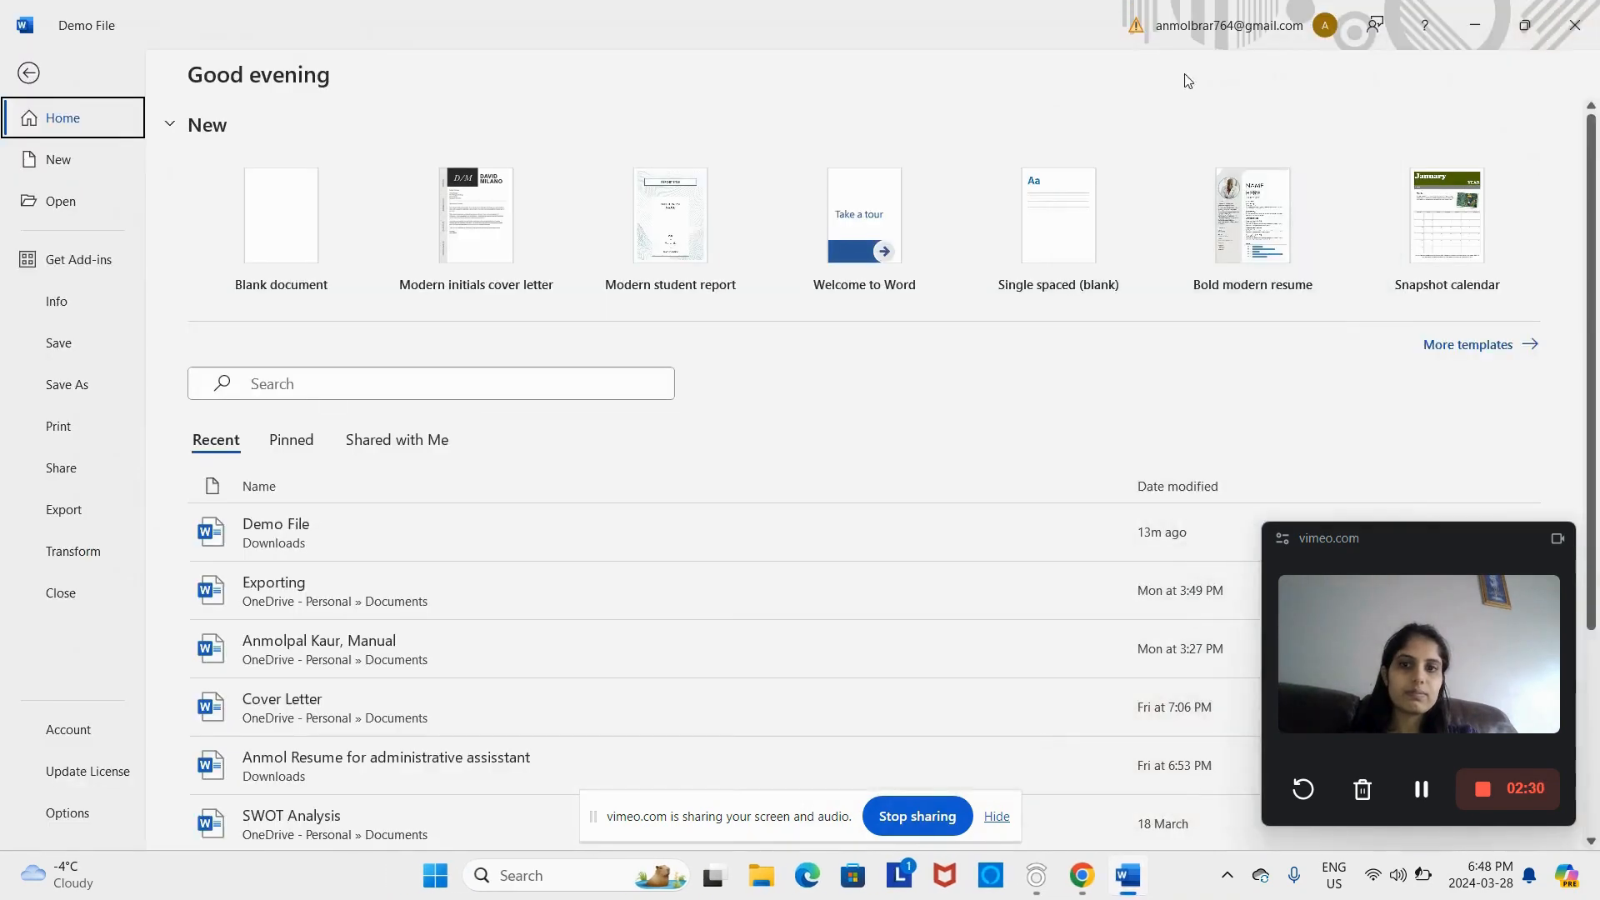
Step: Examine the export choices for creating a PDF/XPS document and changing the file type, and return to the document
{"action": "left_click", "coordinate": [81, 510]}
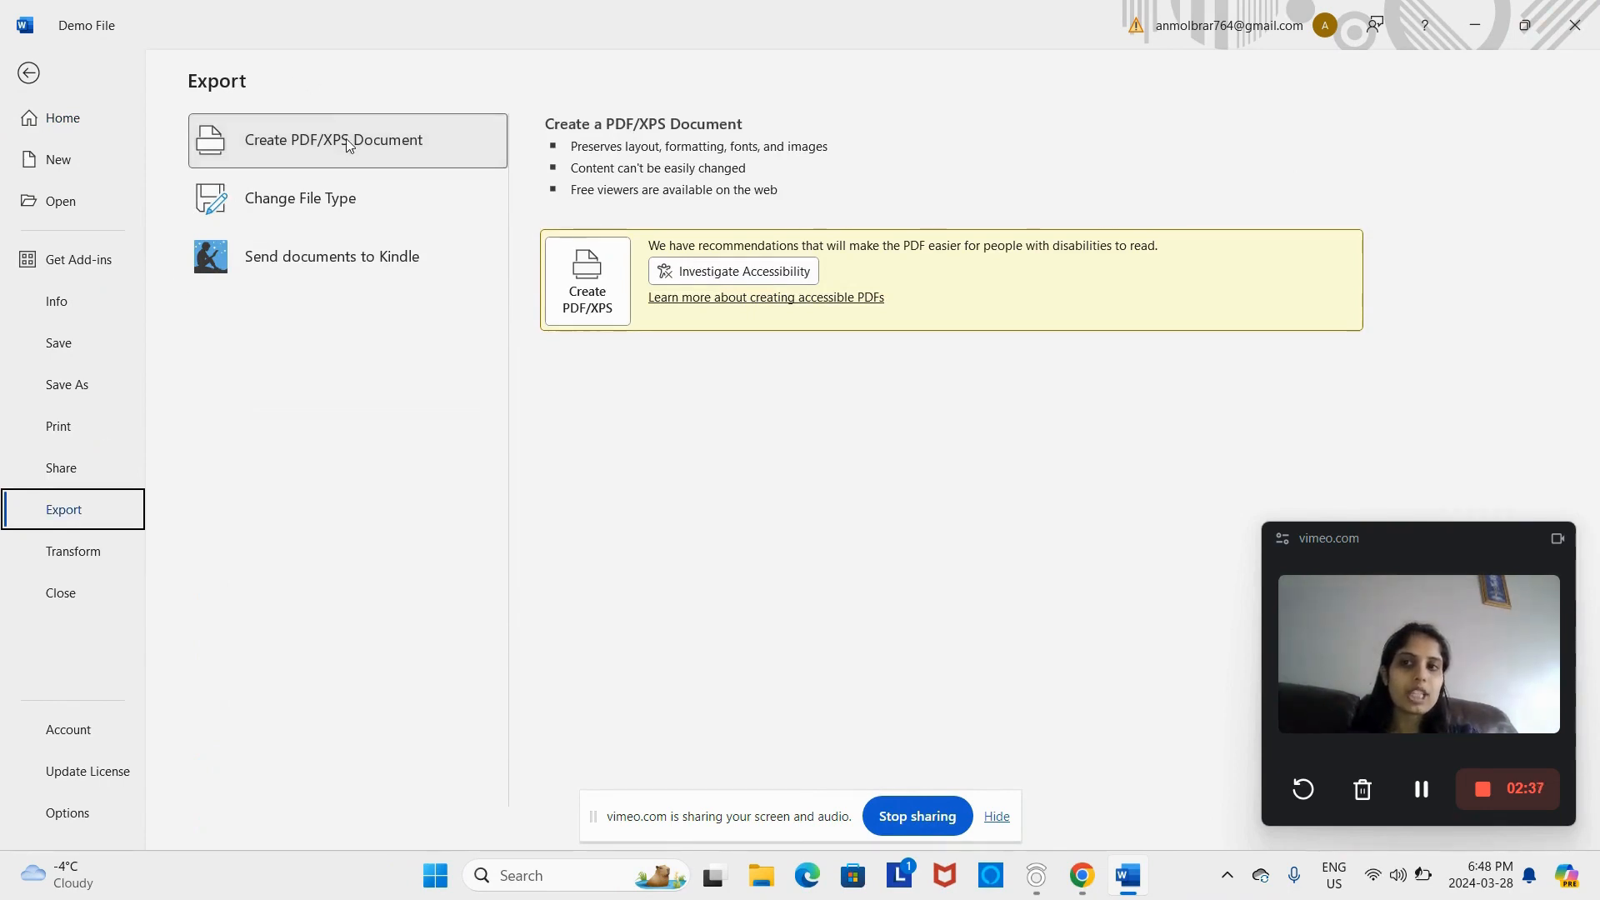
{"action": "left_click", "coordinate": [345, 209]}
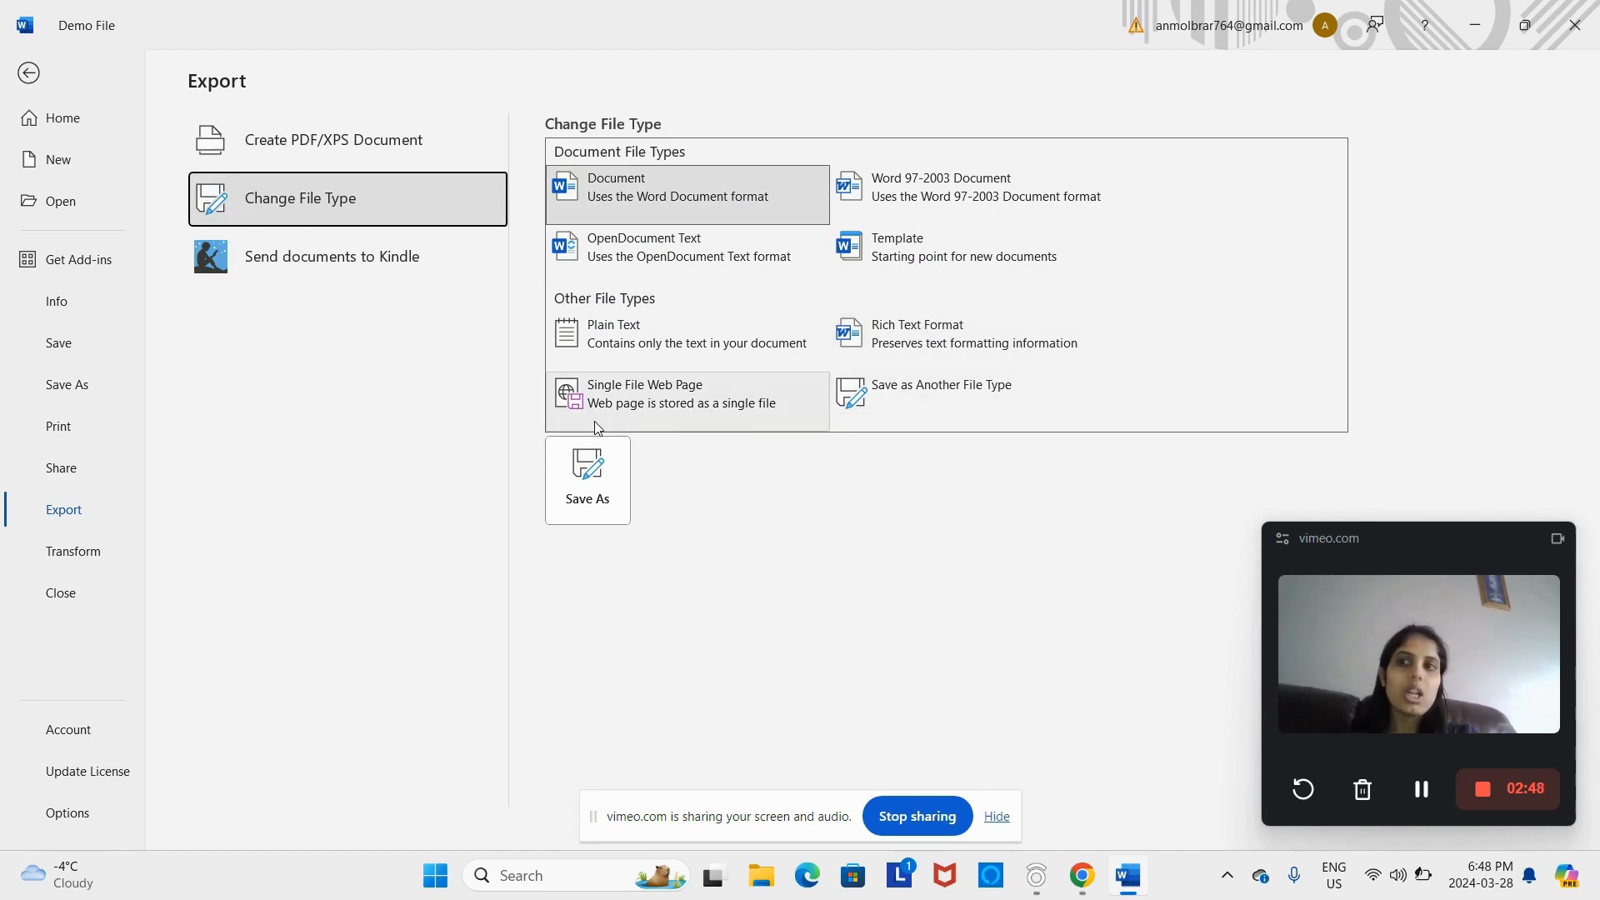
{"action": "left_click", "coordinate": [30, 81]}
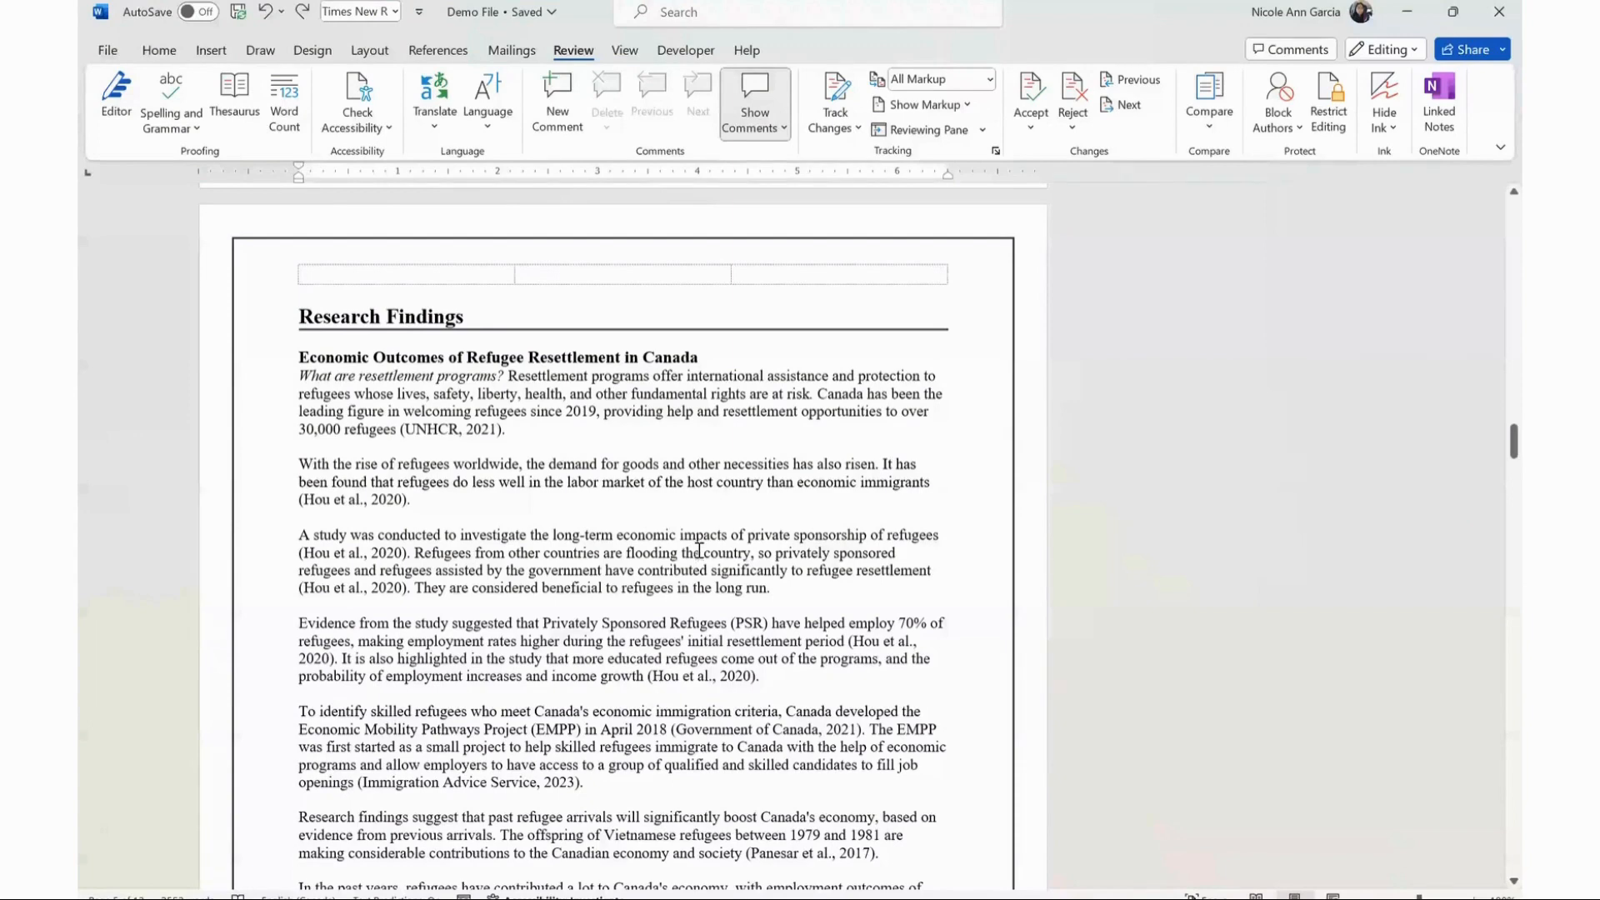
{"action": "scroll", "coordinate": [565, 425], "scroll_direction": "up", "scroll_amount": 1}
{"action": "scroll", "coordinate": [560, 427], "scroll_direction": "up", "scroll_amount": 1}
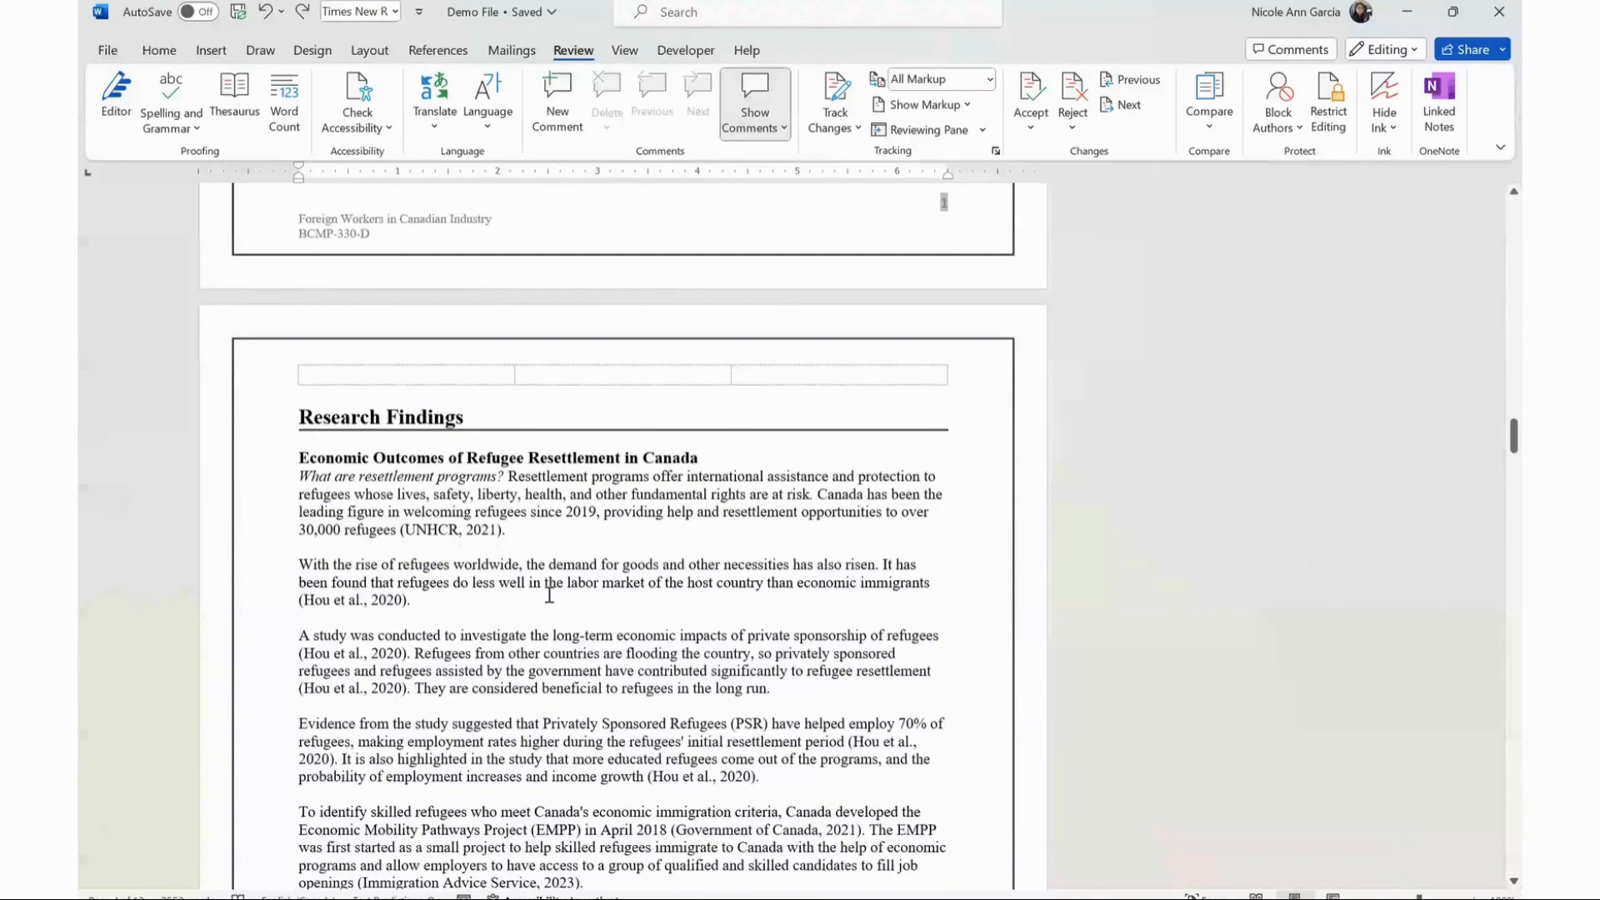
{"action": "scroll", "coordinate": [522, 597], "scroll_direction": "down", "scroll_amount": 2}
{"action": "scroll", "coordinate": [546, 589], "scroll_direction": "up", "scroll_amount": 7}
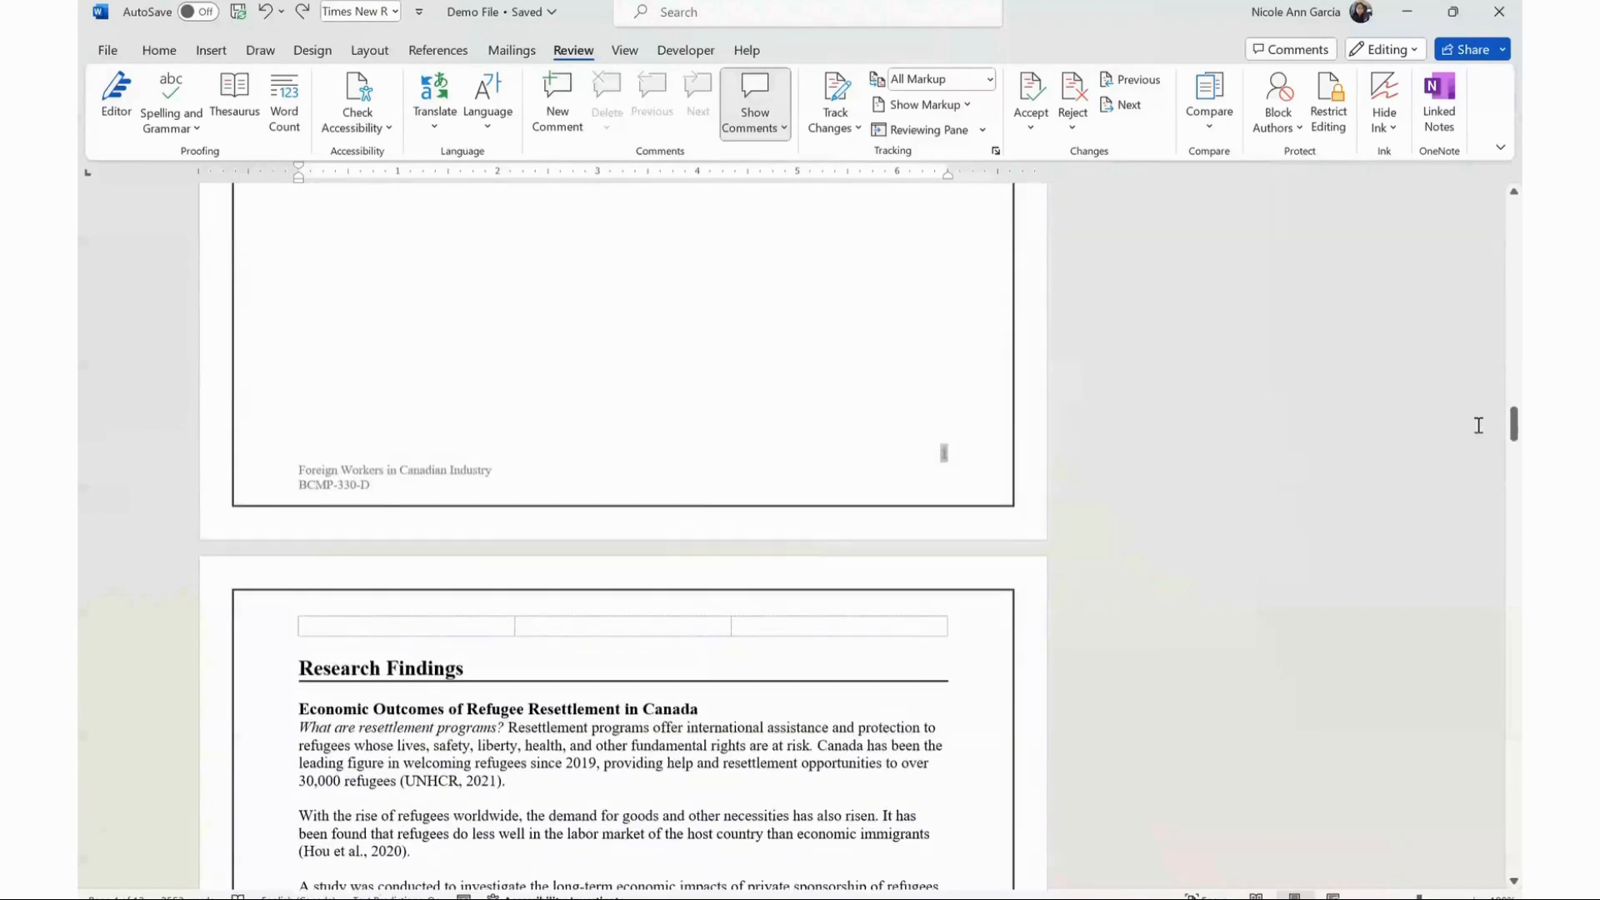
{"action": "mouse_move", "coordinate": [1515, 432]}
{"action": "left_mouse_down"}
{"action": "mouse_move", "coordinate": [1514, 394]}
{"action": "mouse_move", "coordinate": [1516, 448]}
{"action": "left_mouse_up"}
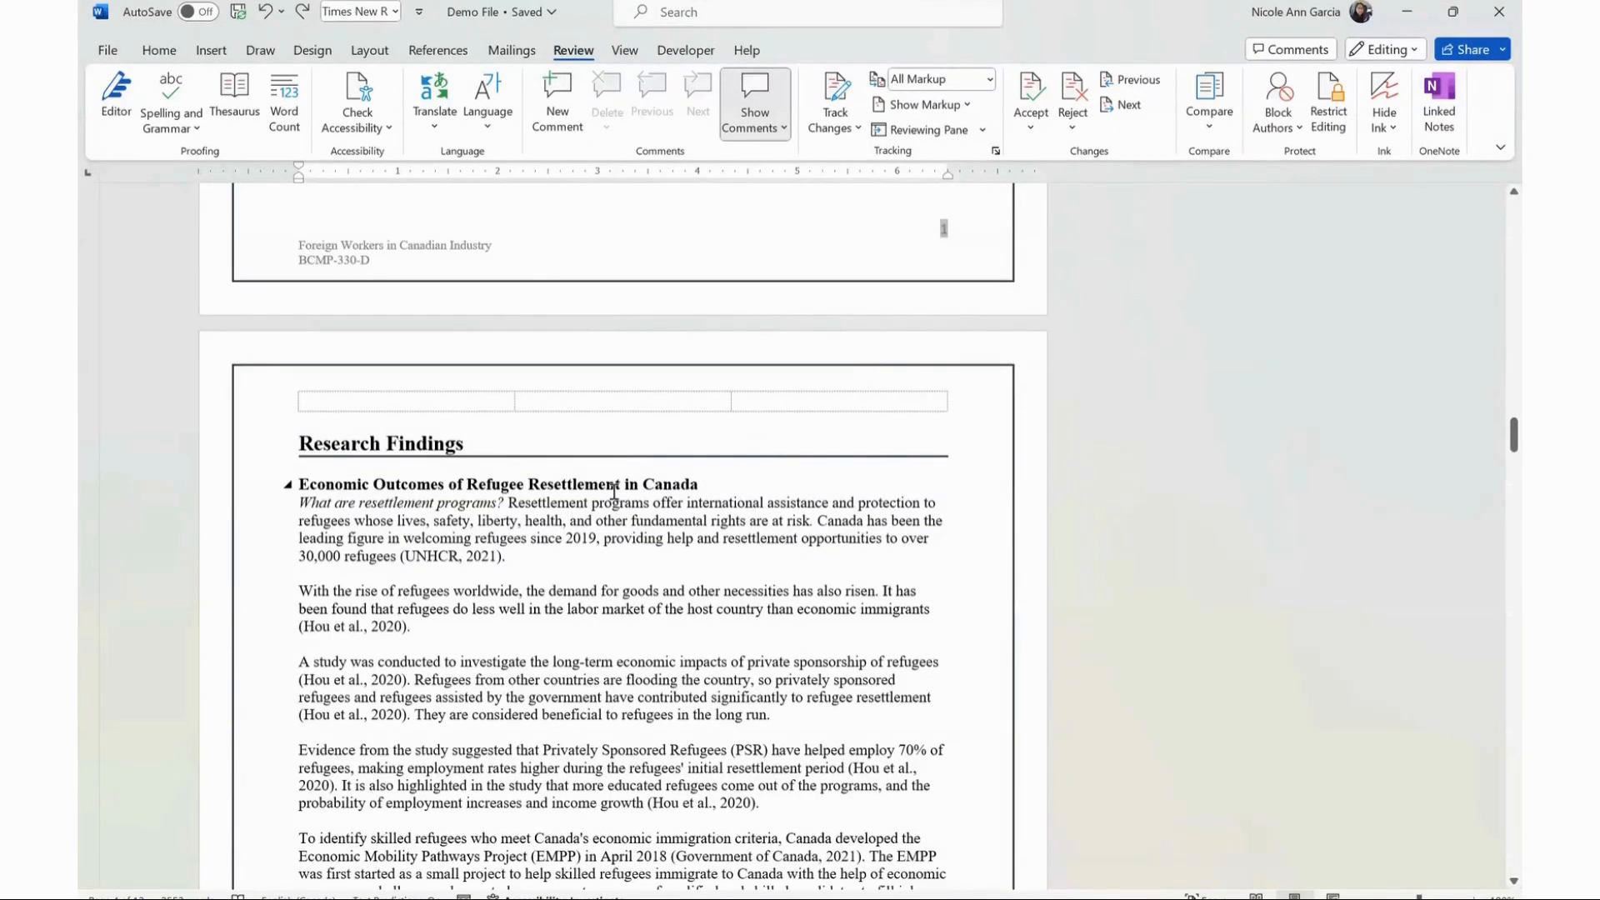
{"action": "left_click", "coordinate": [157, 52]}
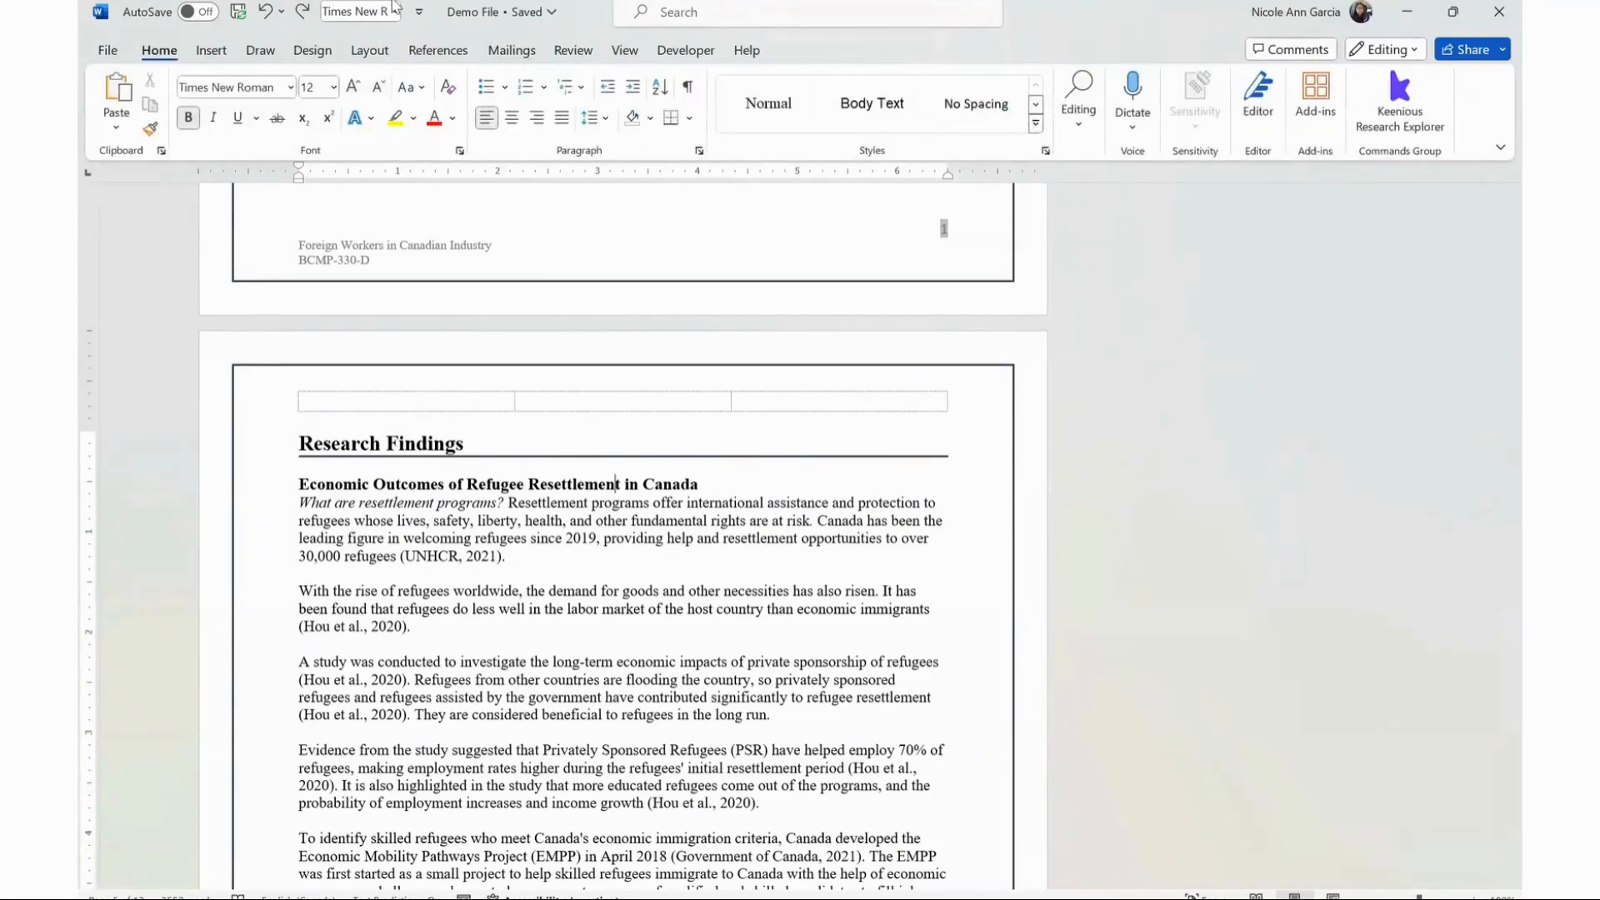
{"action": "left_click", "coordinate": [575, 51]}
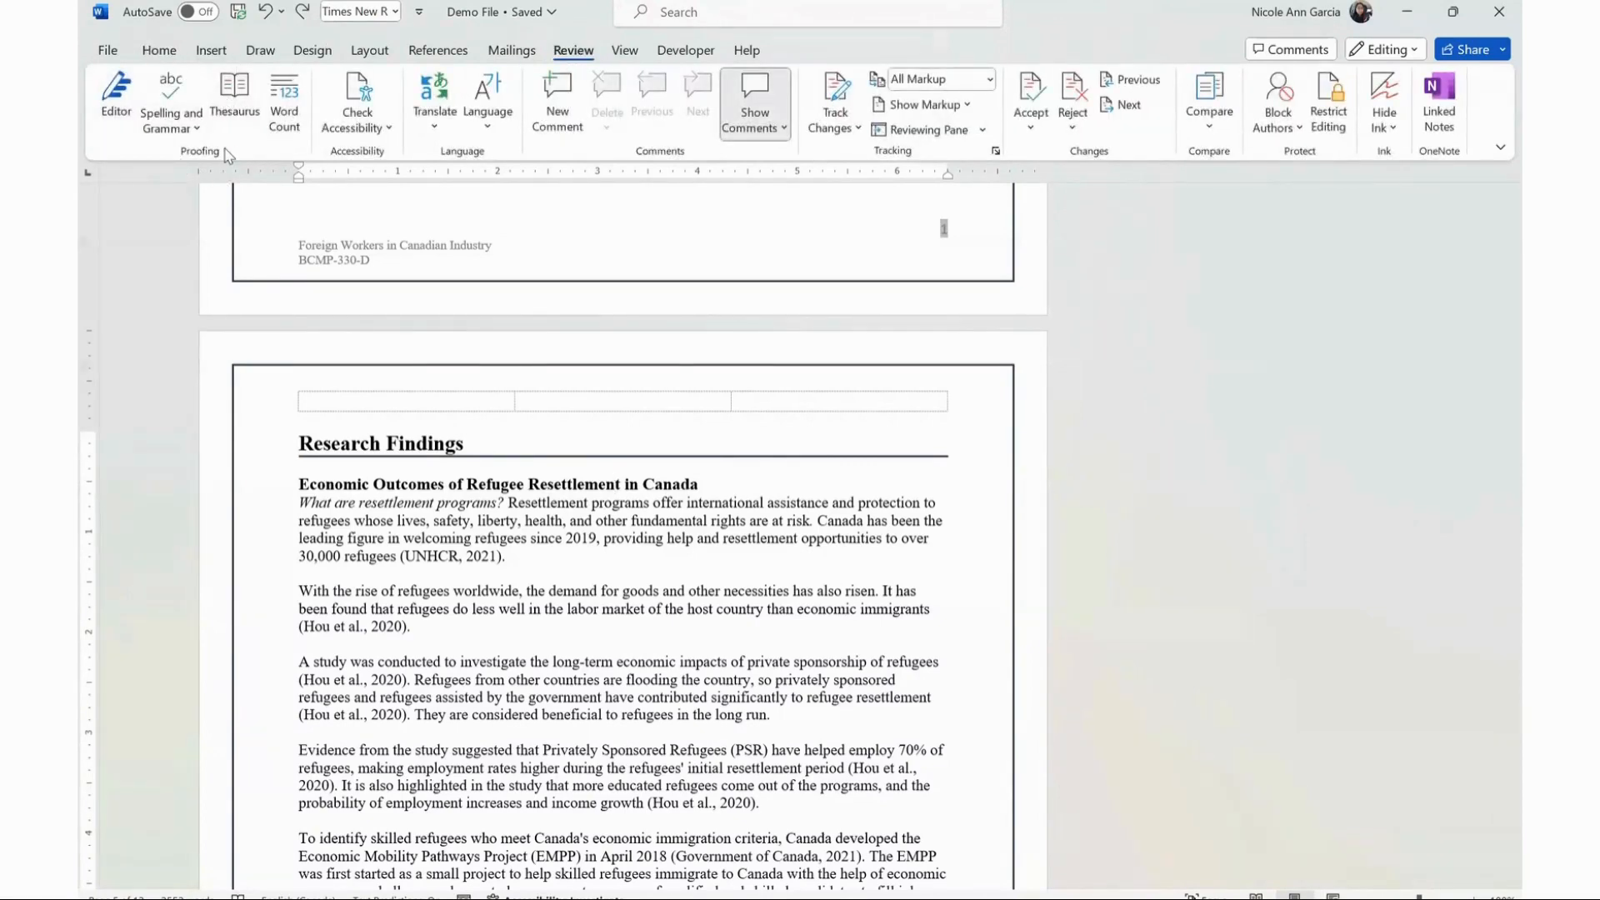
Step: Run the Editor check, examine its corrections, refinements, similarity and insights sections, and close it
{"action": "left_click", "coordinate": [117, 98]}
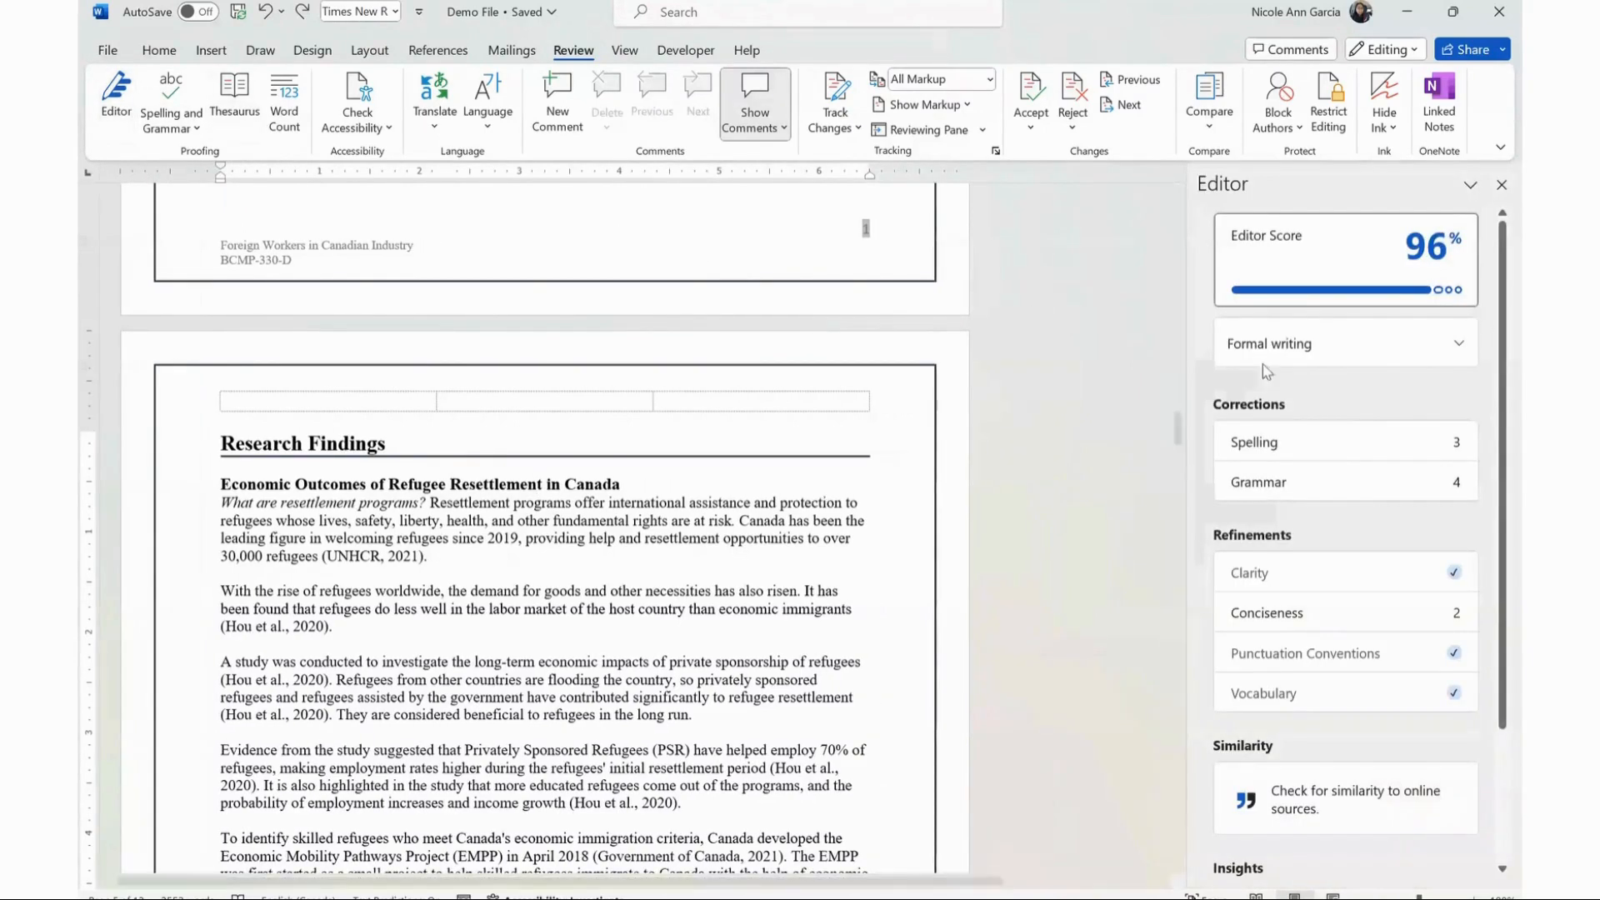
{"action": "scroll", "coordinate": [1296, 601], "scroll_direction": "down", "scroll_amount": 5}
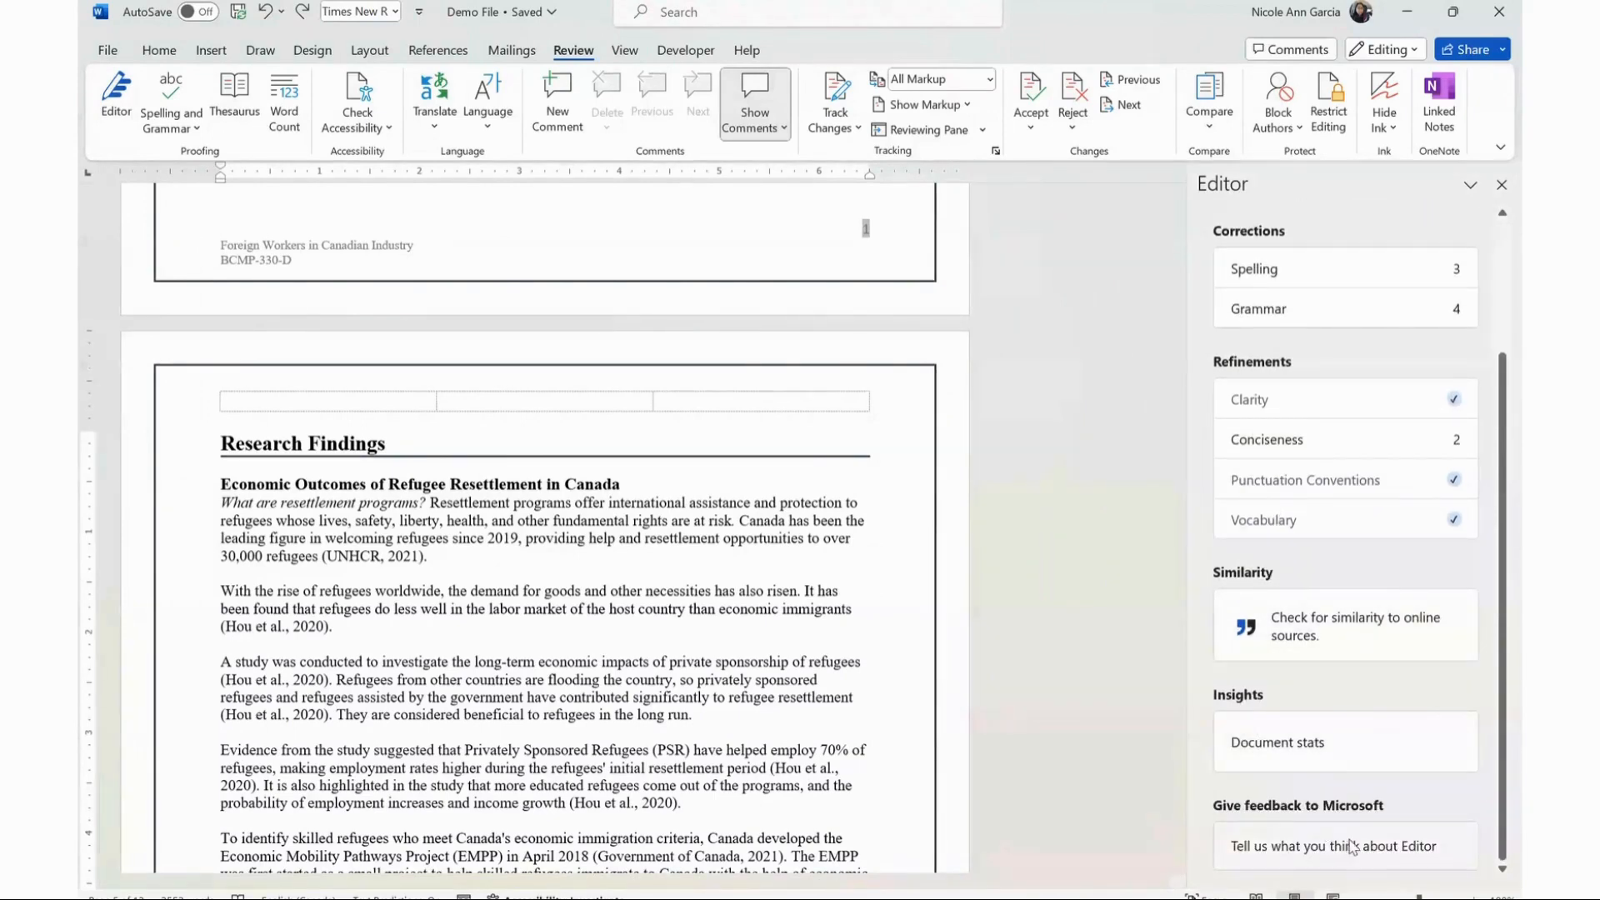
{"action": "scroll", "coordinate": [1367, 782], "scroll_direction": "up", "scroll_amount": 4}
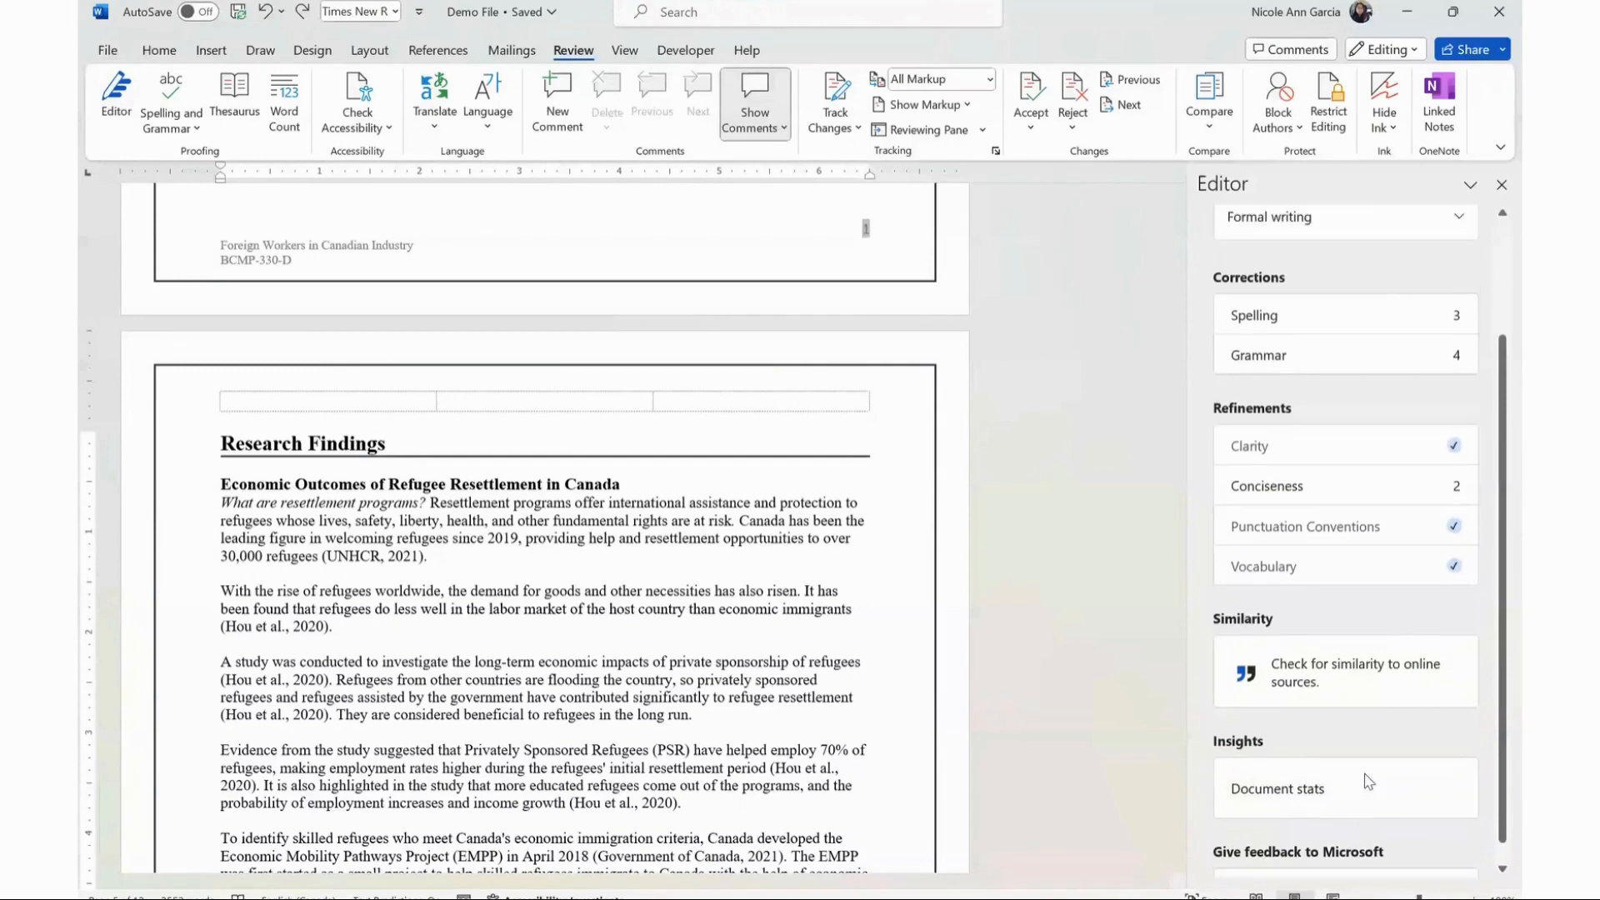
{"action": "scroll", "coordinate": [1371, 769], "scroll_direction": "up", "scroll_amount": 1}
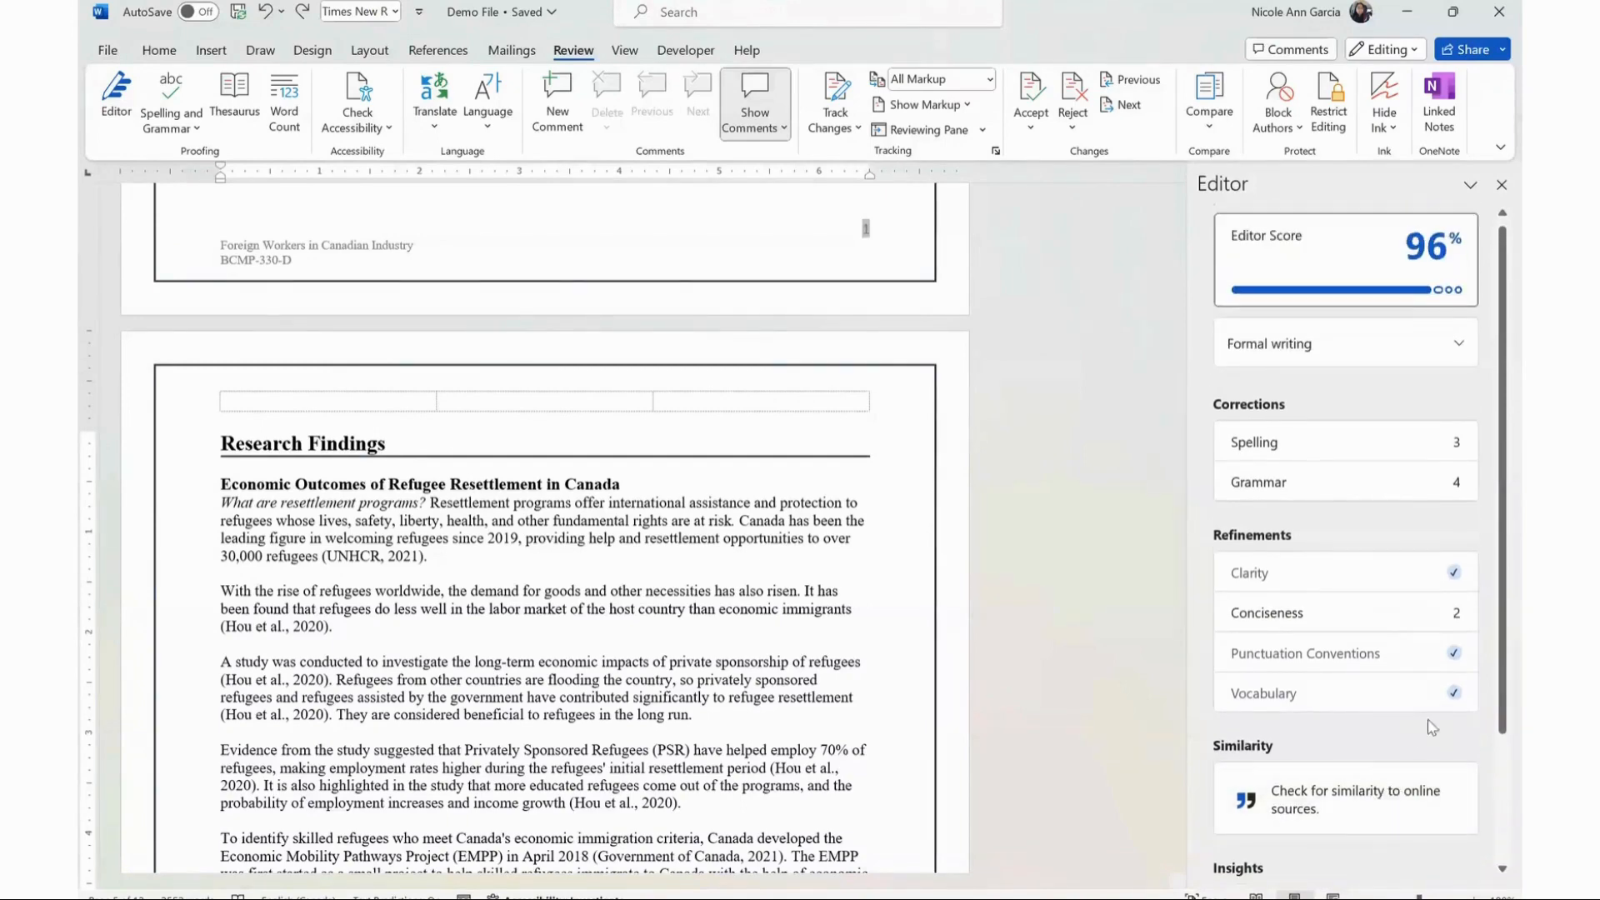
{"action": "scroll", "coordinate": [1122, 543], "scroll_direction": "up", "scroll_amount": 2}
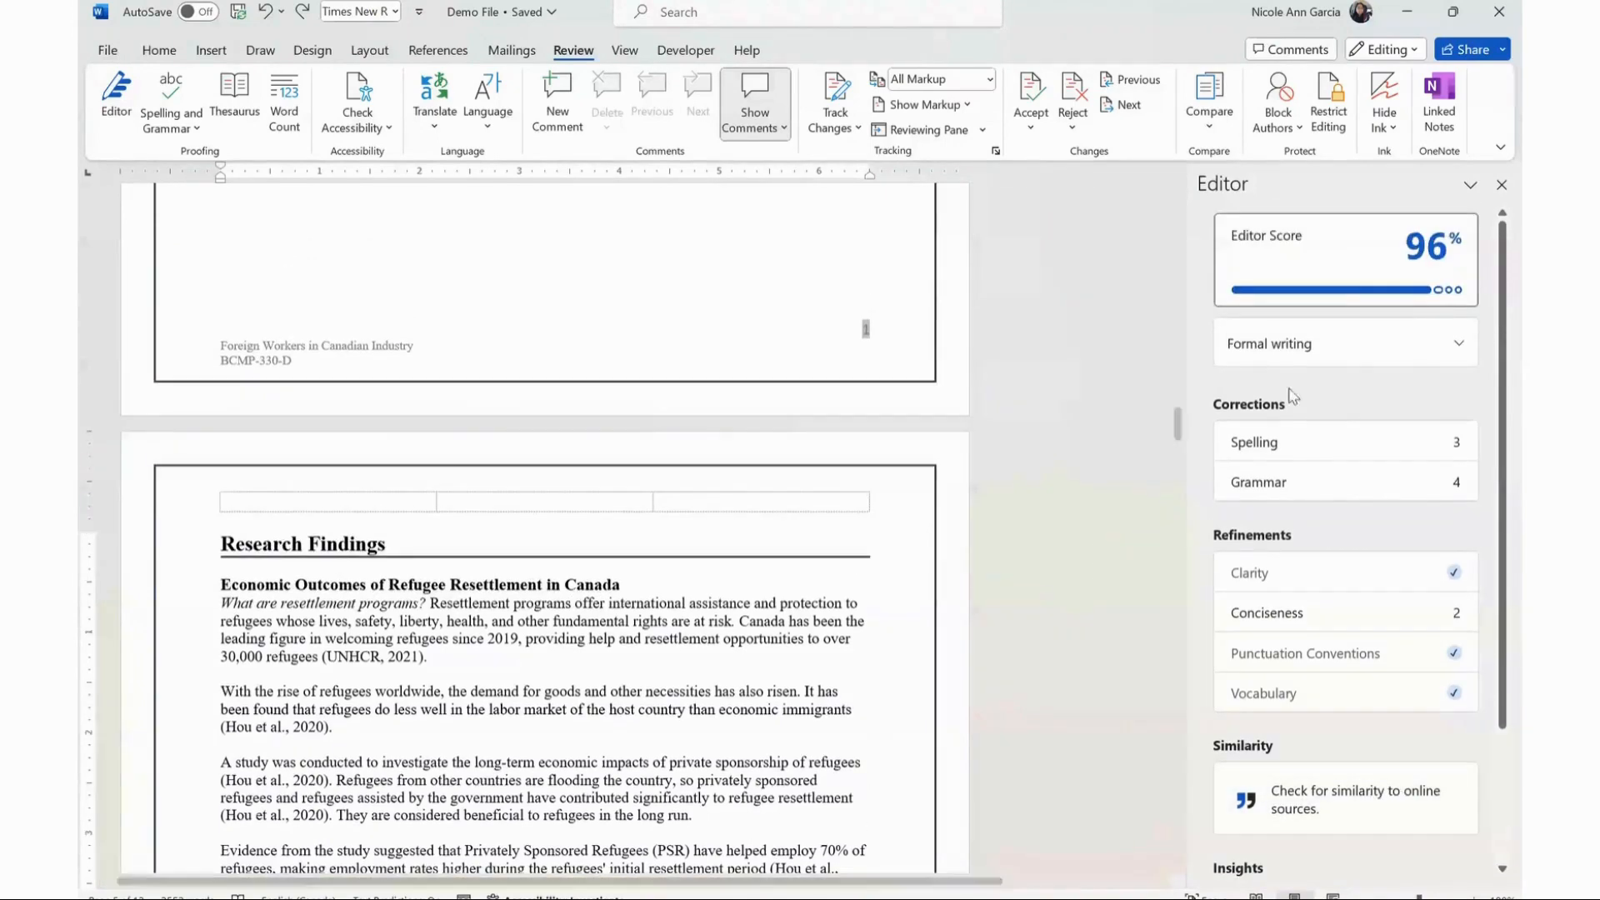
{"action": "left_click", "coordinate": [1502, 184]}
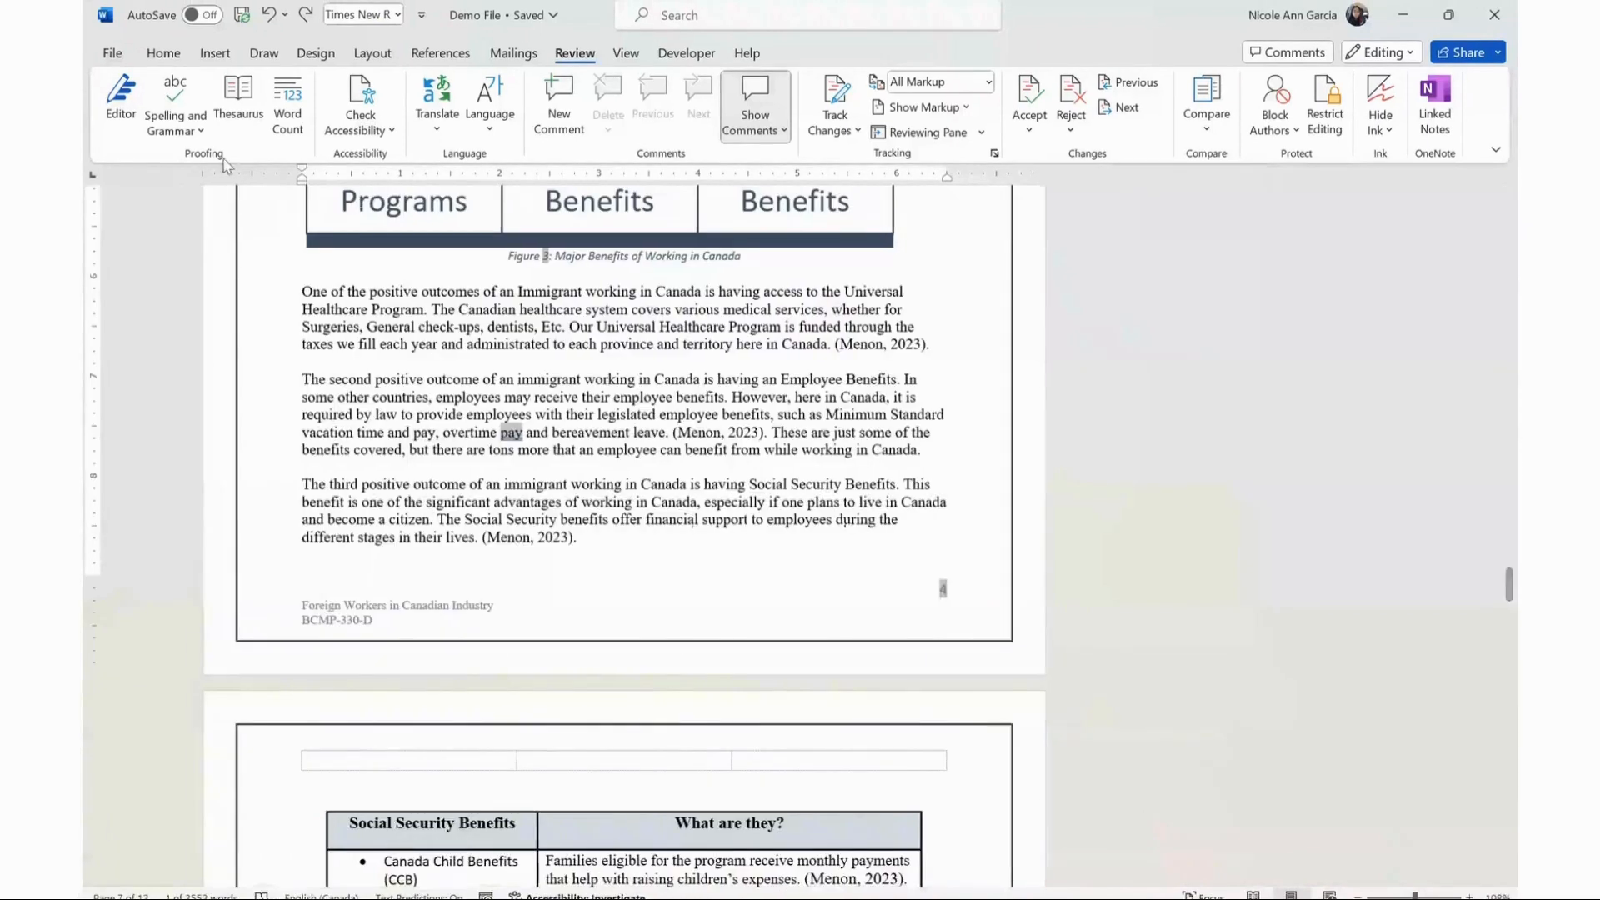
Step: Run the spelling and grammar check, accept the comma after "pay", and ignore once the capitalization suggestion for "In" in the references
{"action": "left_click", "coordinate": [176, 124]}
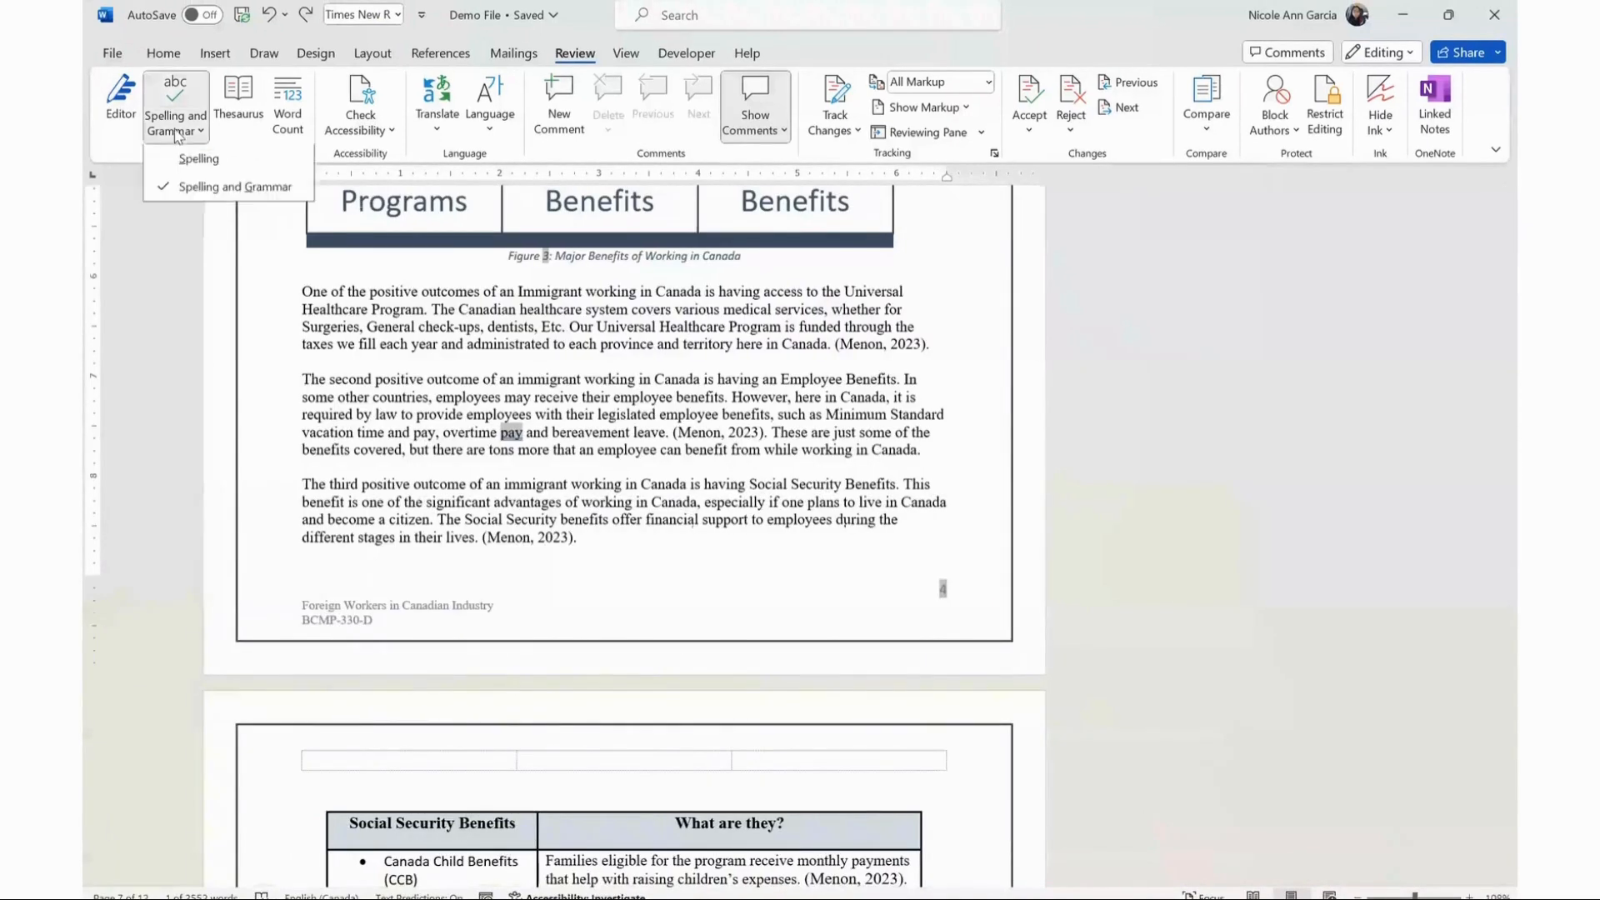
{"action": "left_click", "coordinate": [235, 187]}
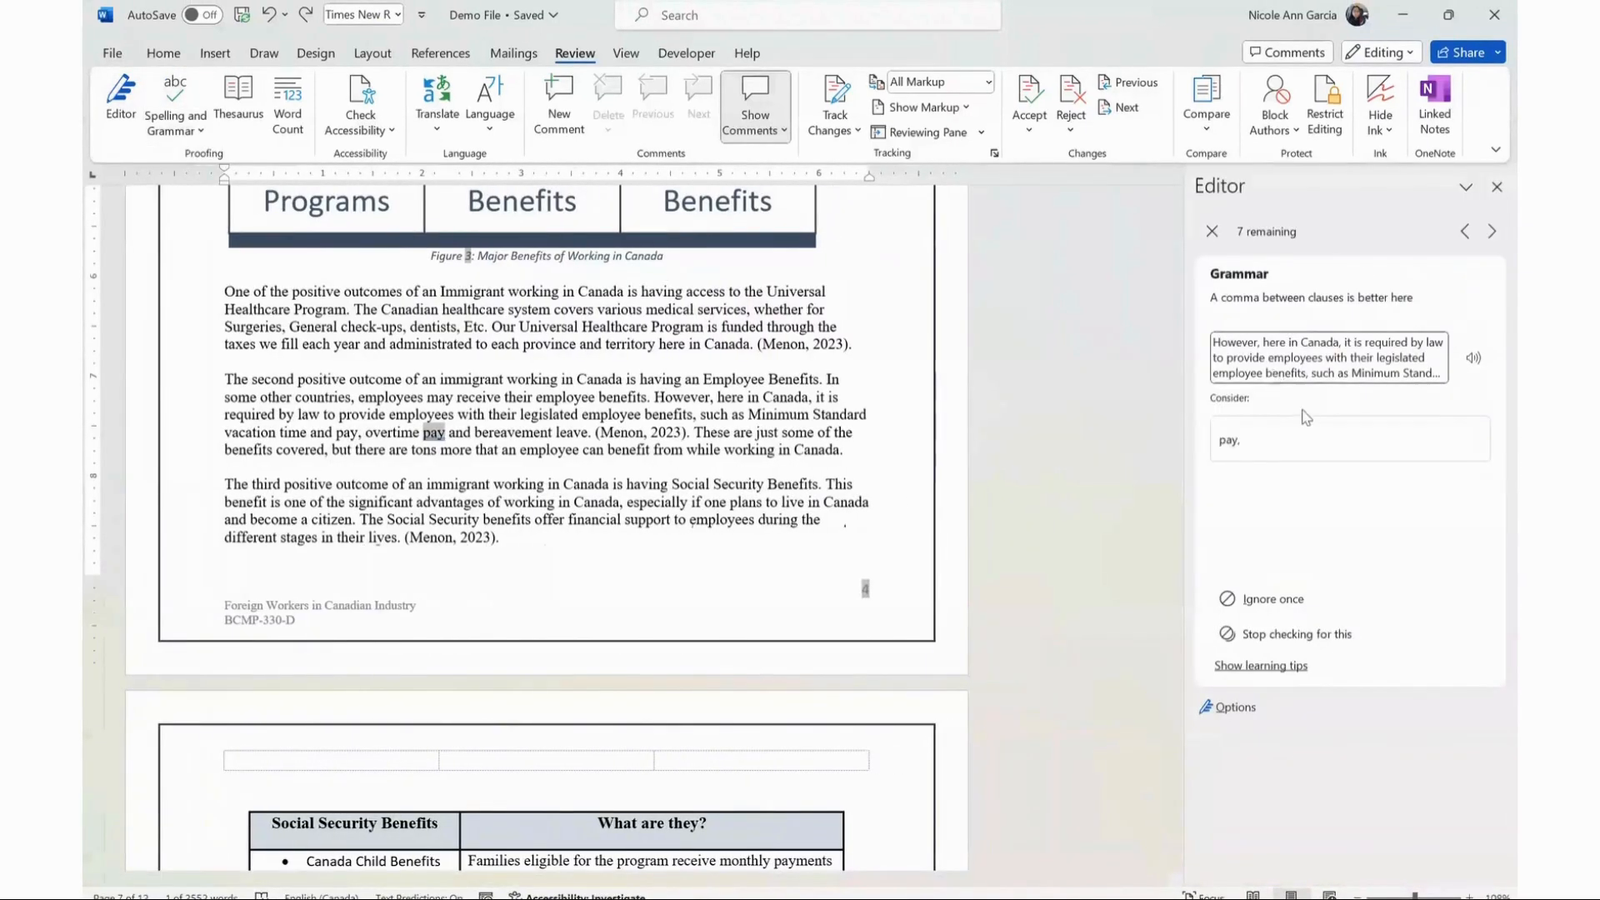
{"action": "left_click", "coordinate": [1241, 444]}
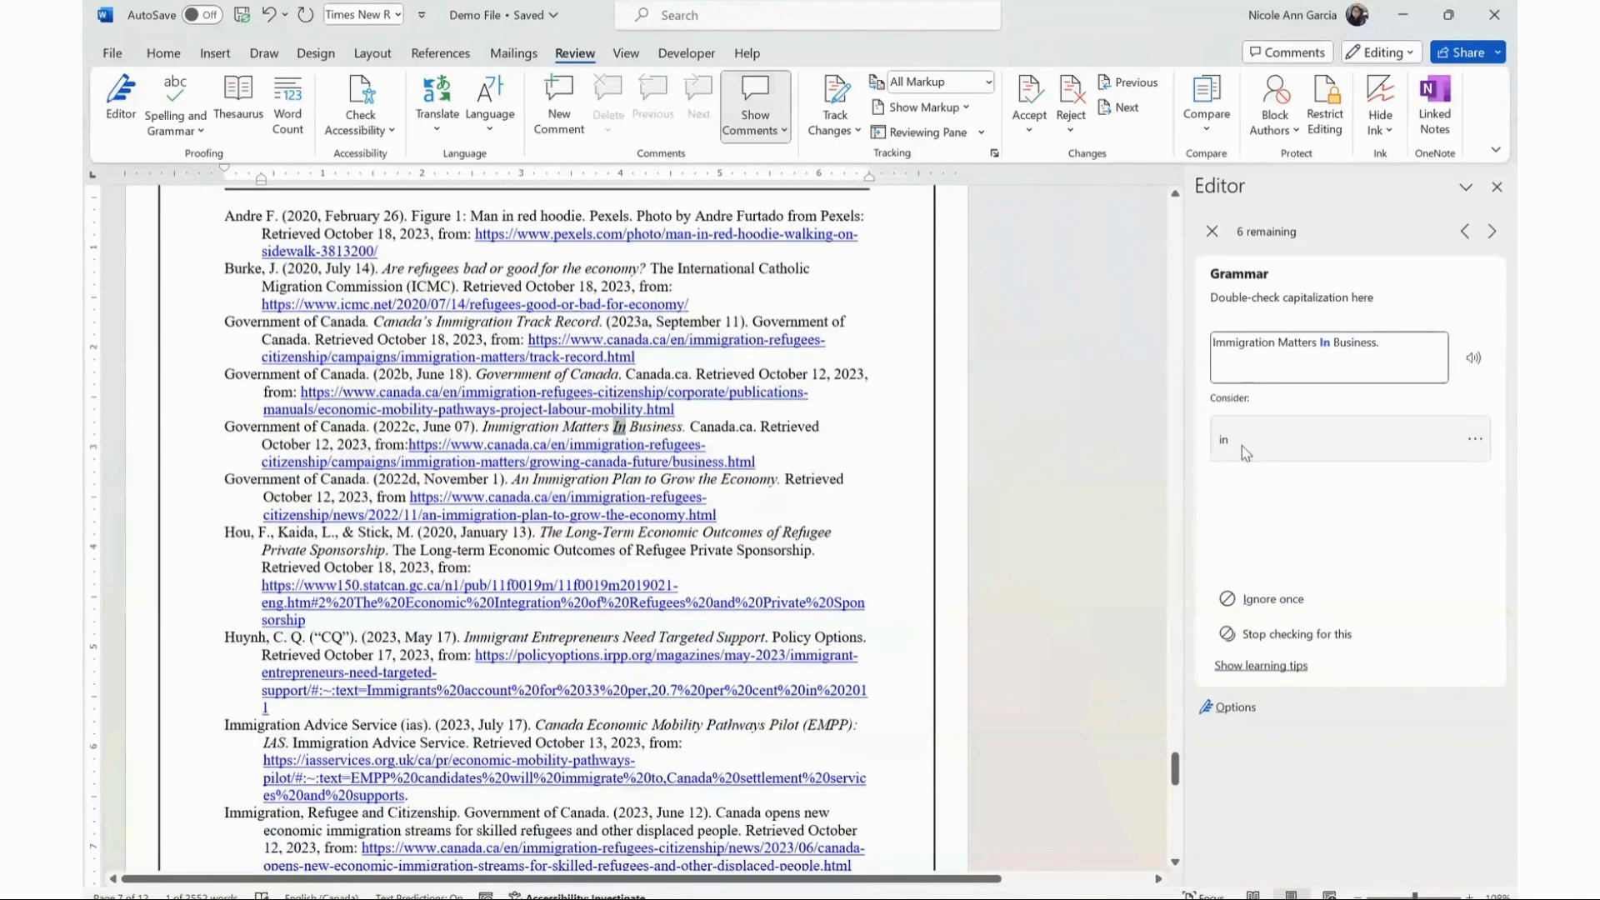
{"action": "left_click", "coordinate": [1288, 605]}
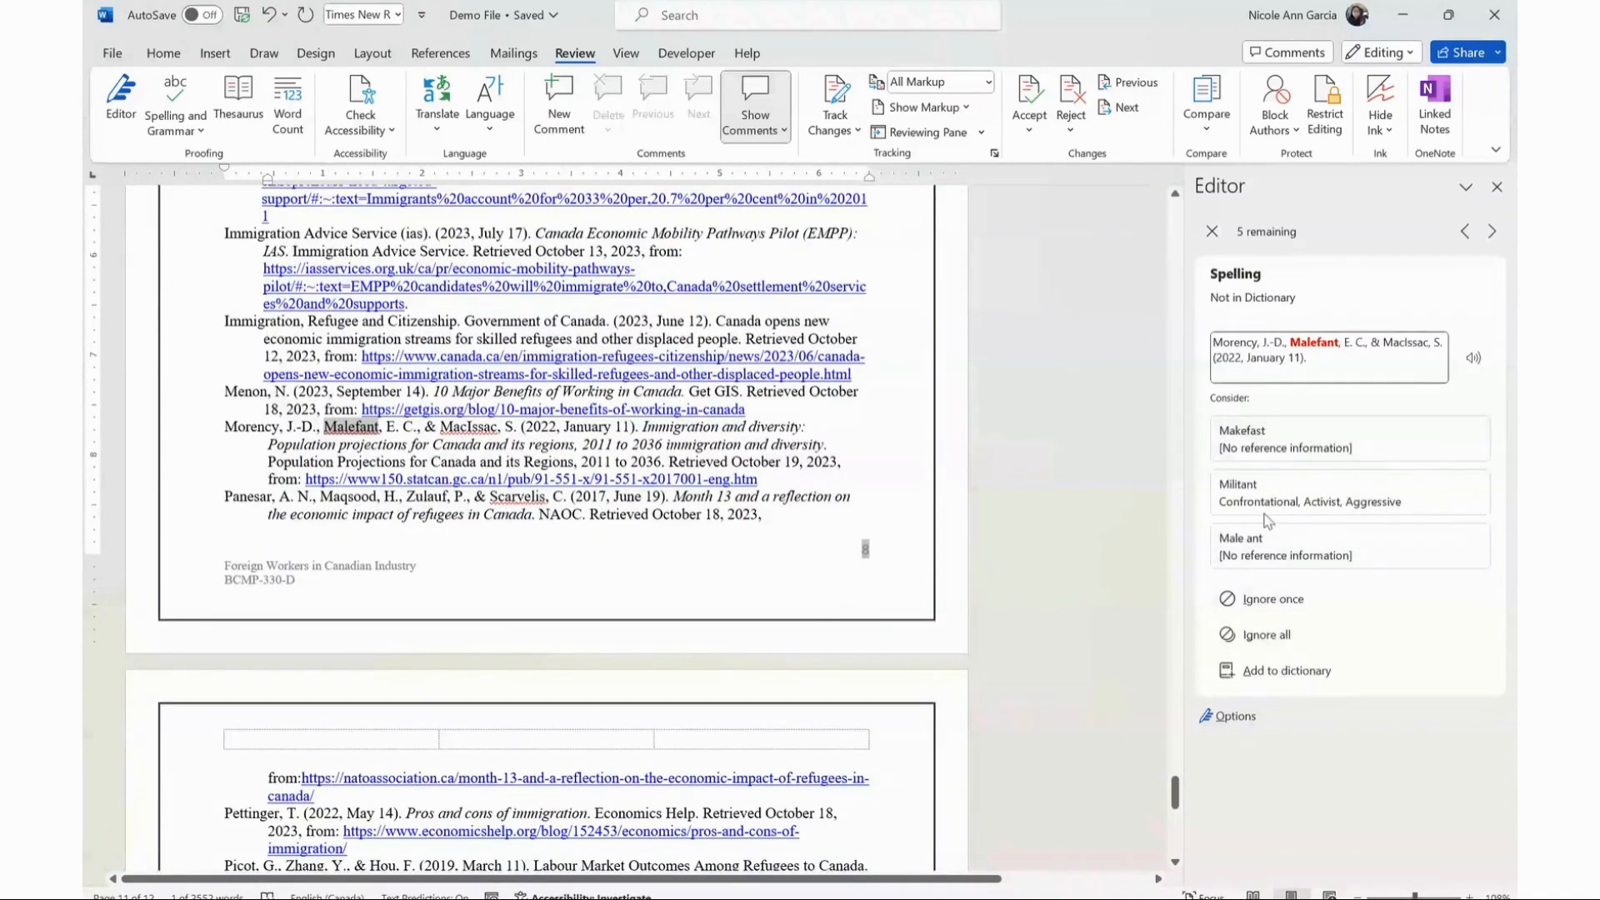
Step: Ignore all occurrences of the author surnames flagged as misspelled in the reference list
{"action": "left_click", "coordinate": [1264, 643]}
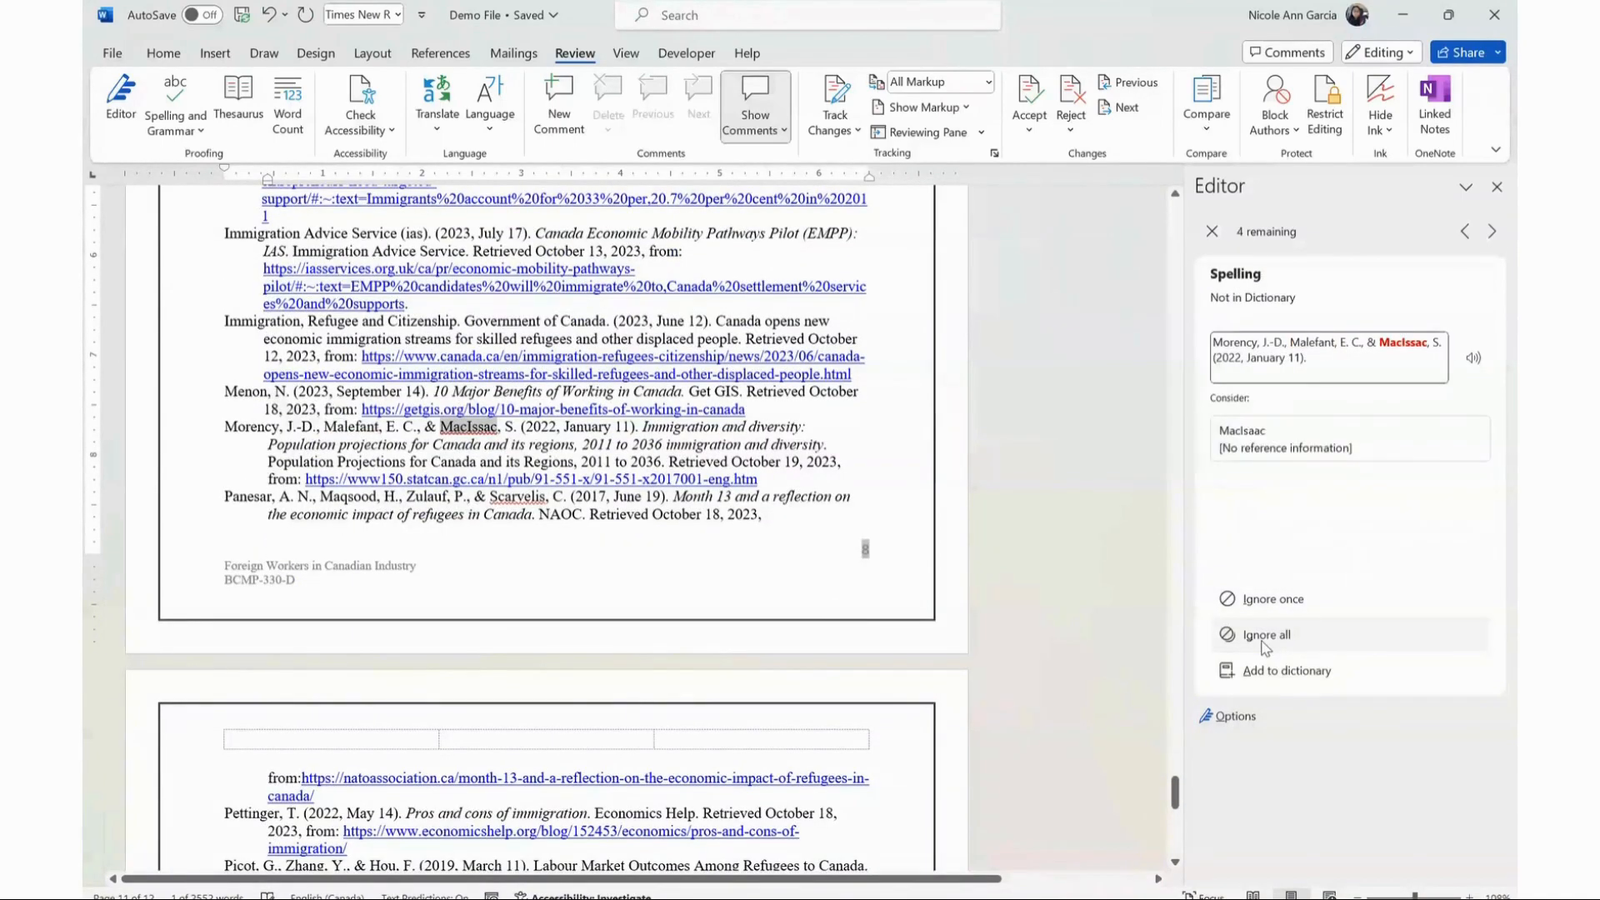
{"action": "left_click", "coordinate": [1266, 638]}
{"action": "left_click", "coordinate": [1266, 637]}
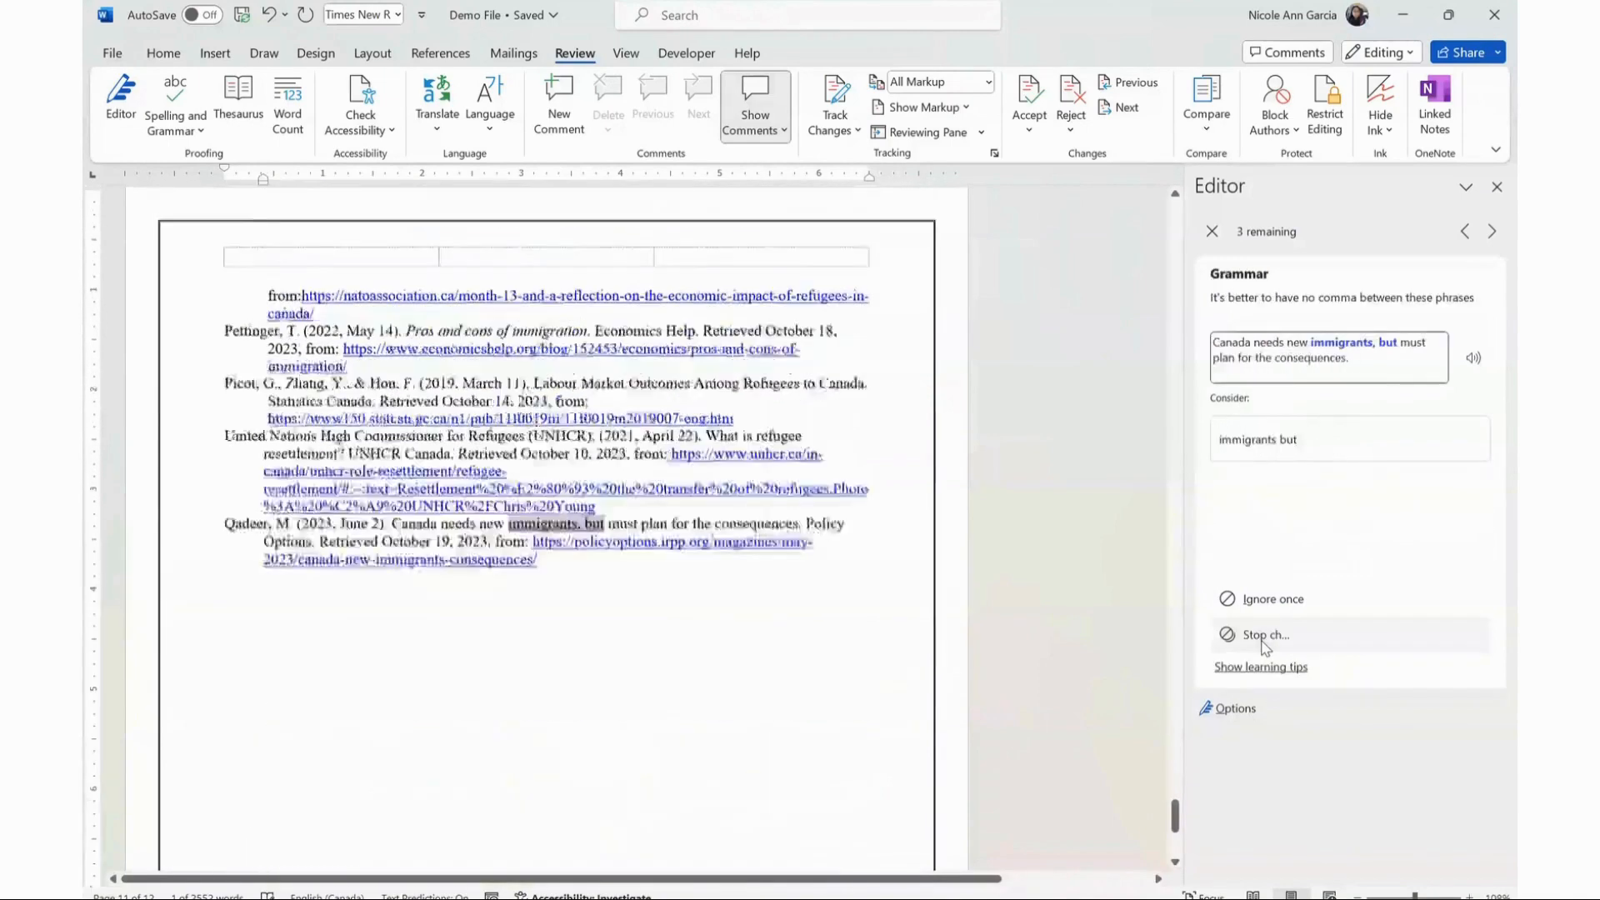
Step: Accept "immigrants but" without the comma, stop checking for the missing punctuation mark after "hoodie", and close the Editor results
{"action": "left_click", "coordinate": [1277, 446]}
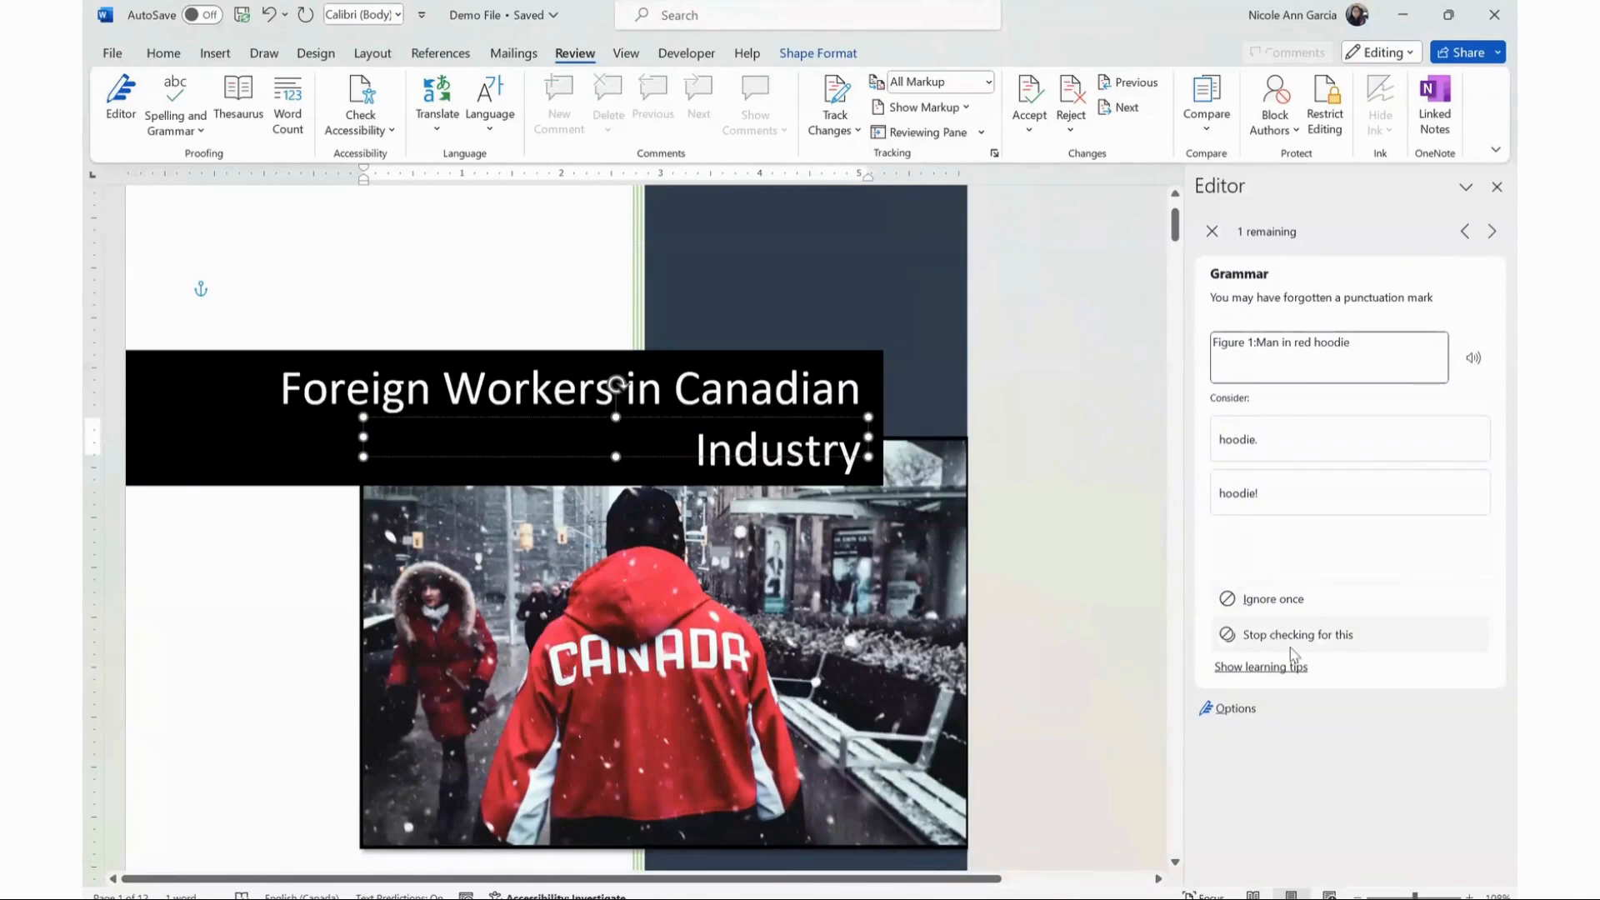
{"action": "left_click", "coordinate": [1316, 635]}
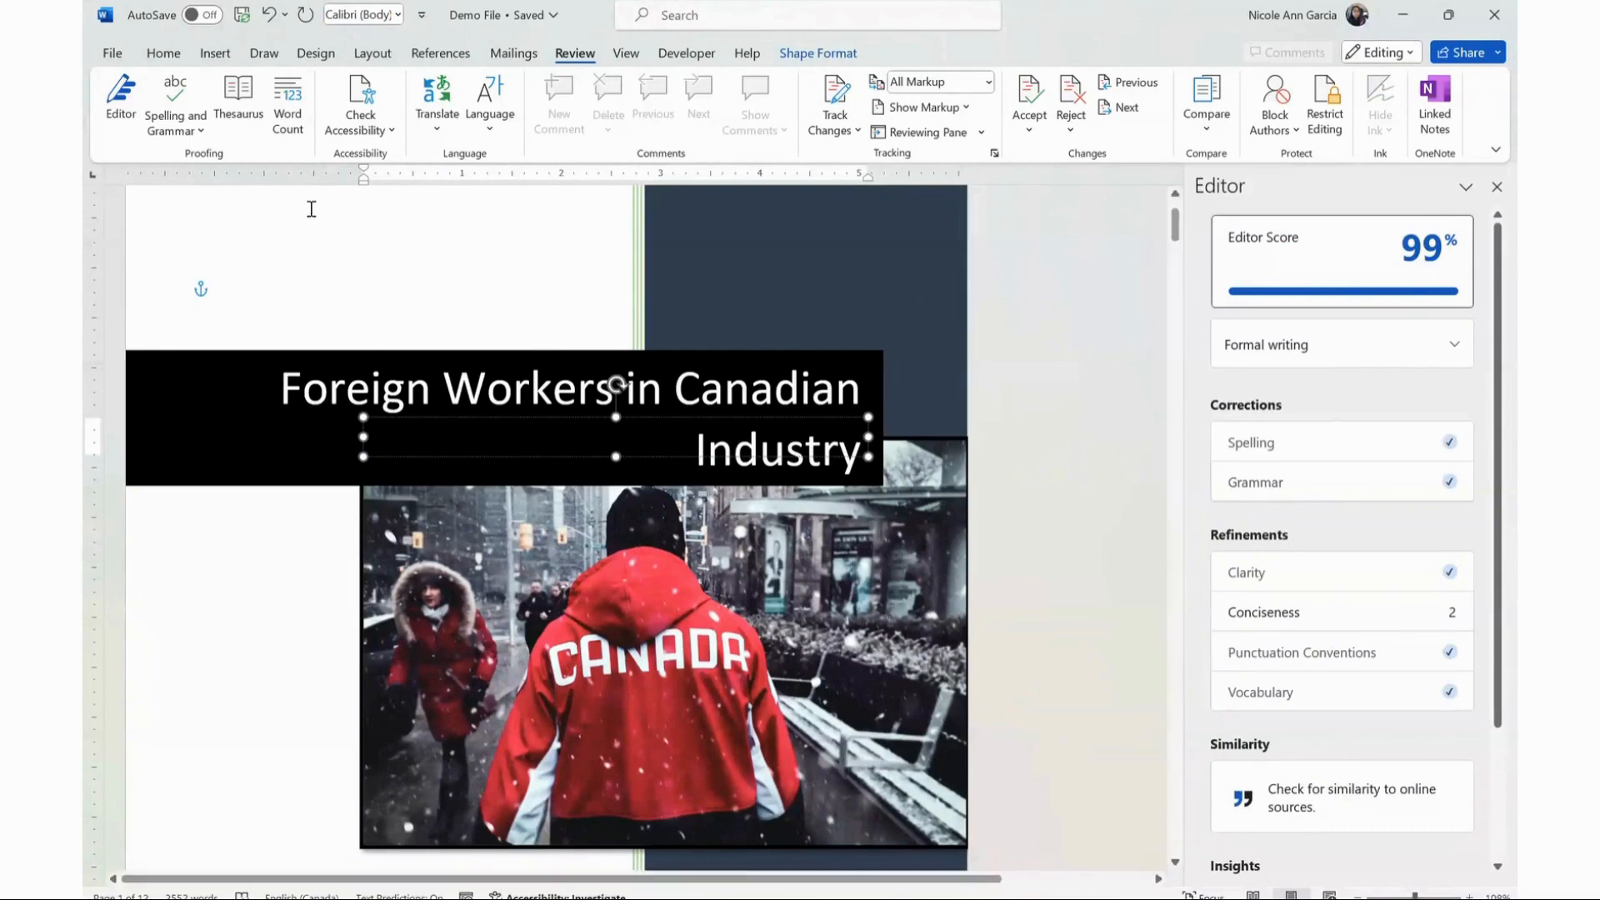
{"action": "scroll", "coordinate": [582, 346], "scroll_direction": "down", "scroll_amount": 5}
{"action": "scroll", "coordinate": [1216, 431], "scroll_direction": "down", "scroll_amount": 2}
{"action": "scroll", "coordinate": [1259, 372], "scroll_direction": "up", "scroll_amount": 1}
{"action": "scroll", "coordinate": [1236, 397], "scroll_direction": "up", "scroll_amount": 1}
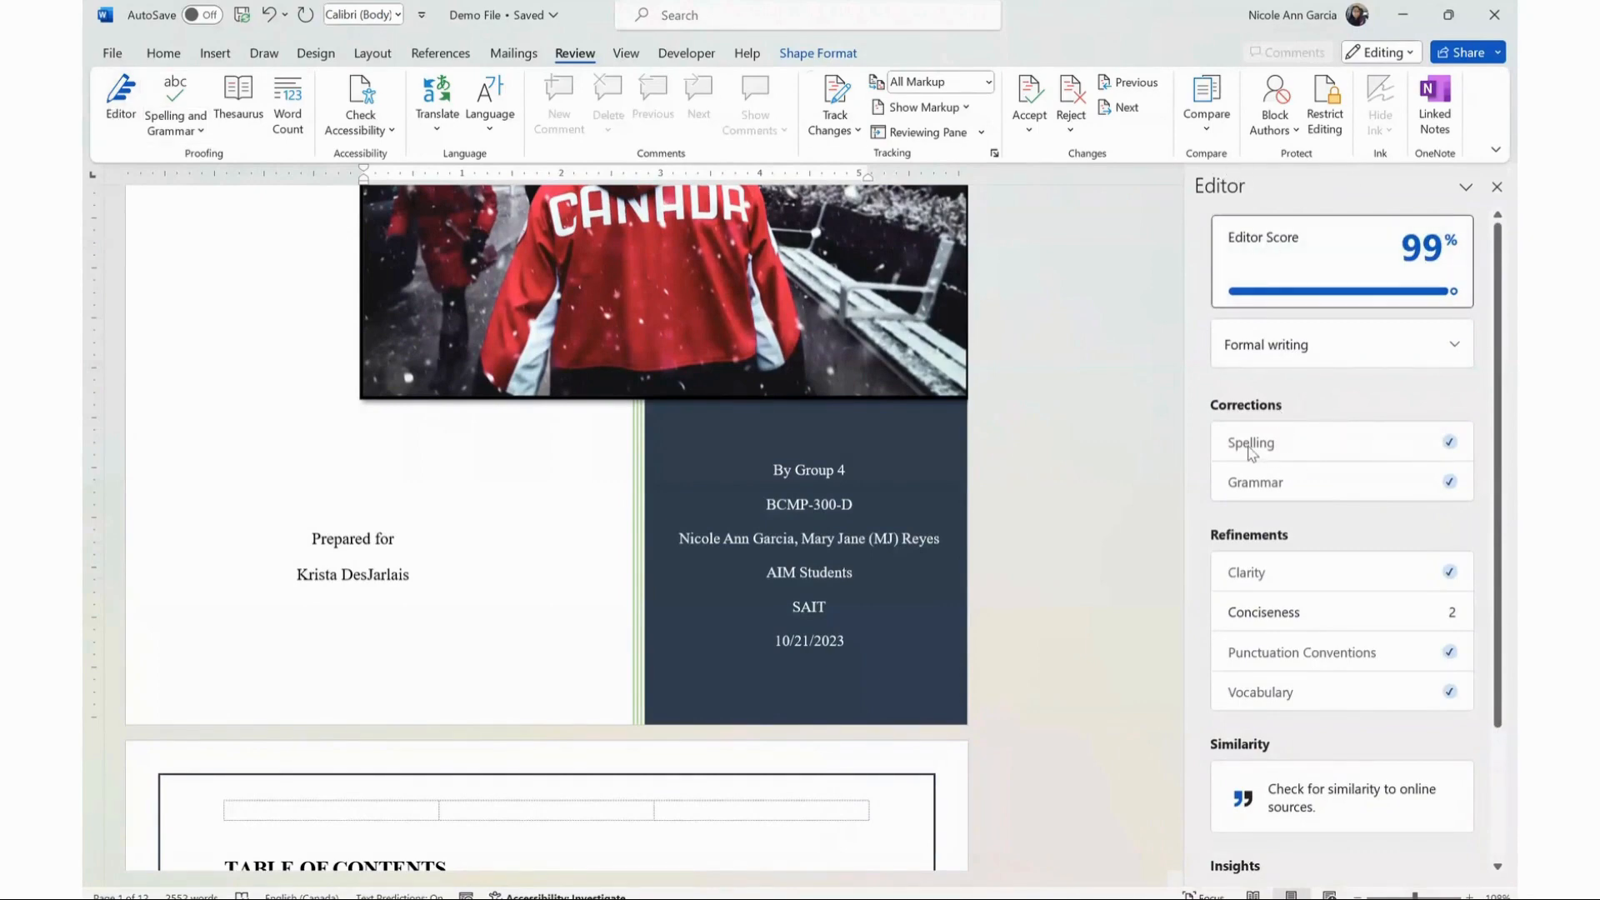
{"action": "scroll", "coordinate": [1316, 600], "scroll_direction": "down", "scroll_amount": 3}
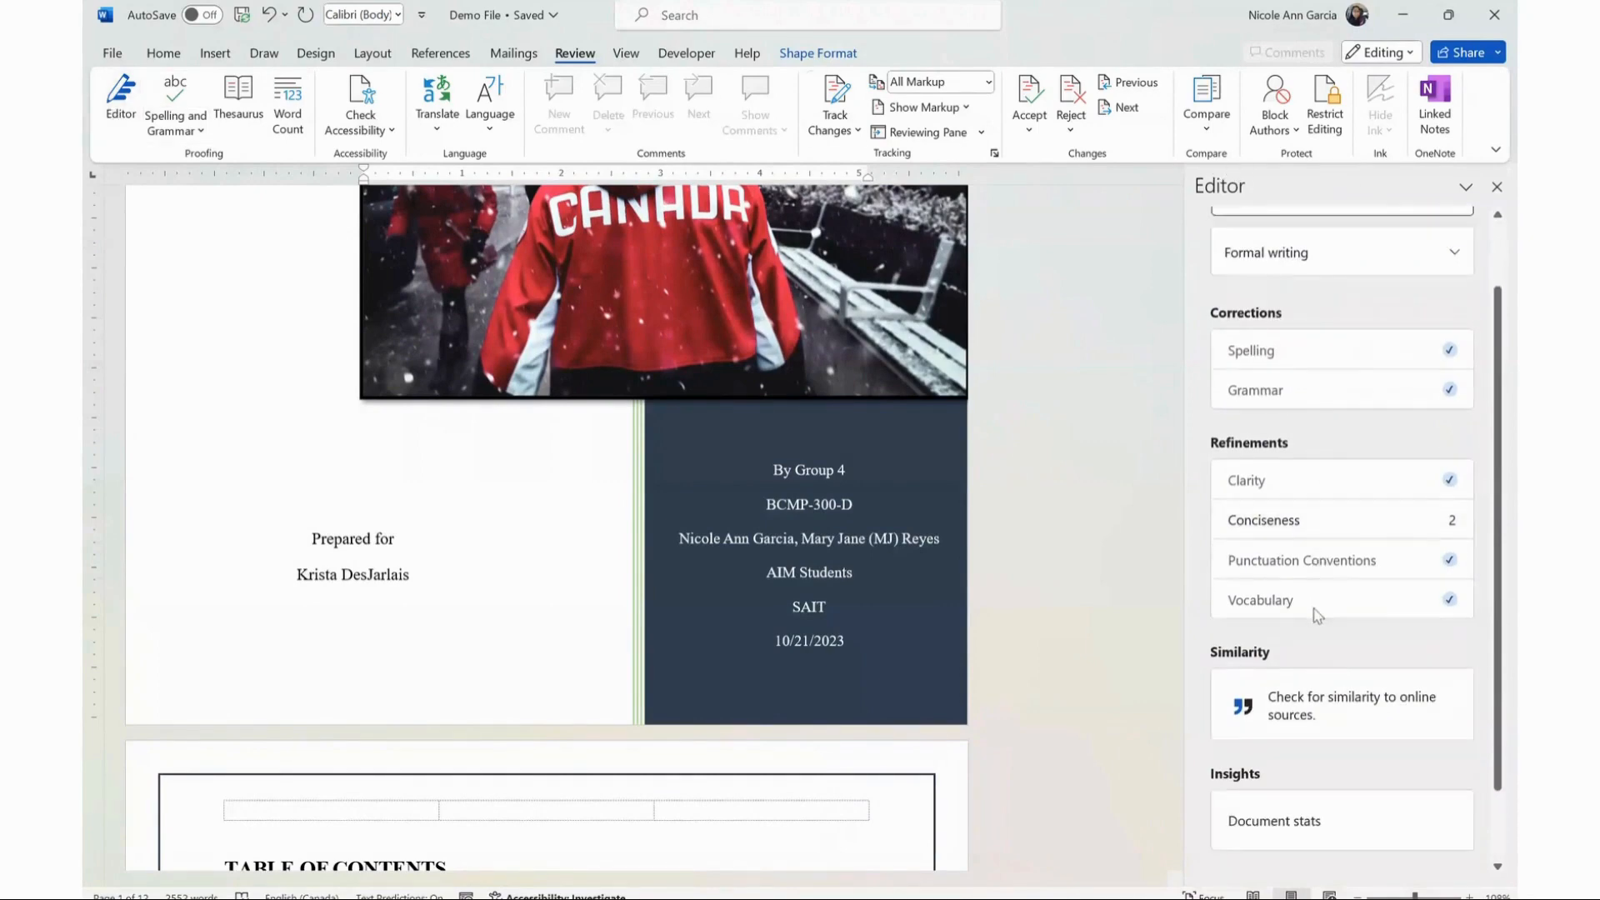
{"action": "left_click", "coordinate": [1497, 189]}
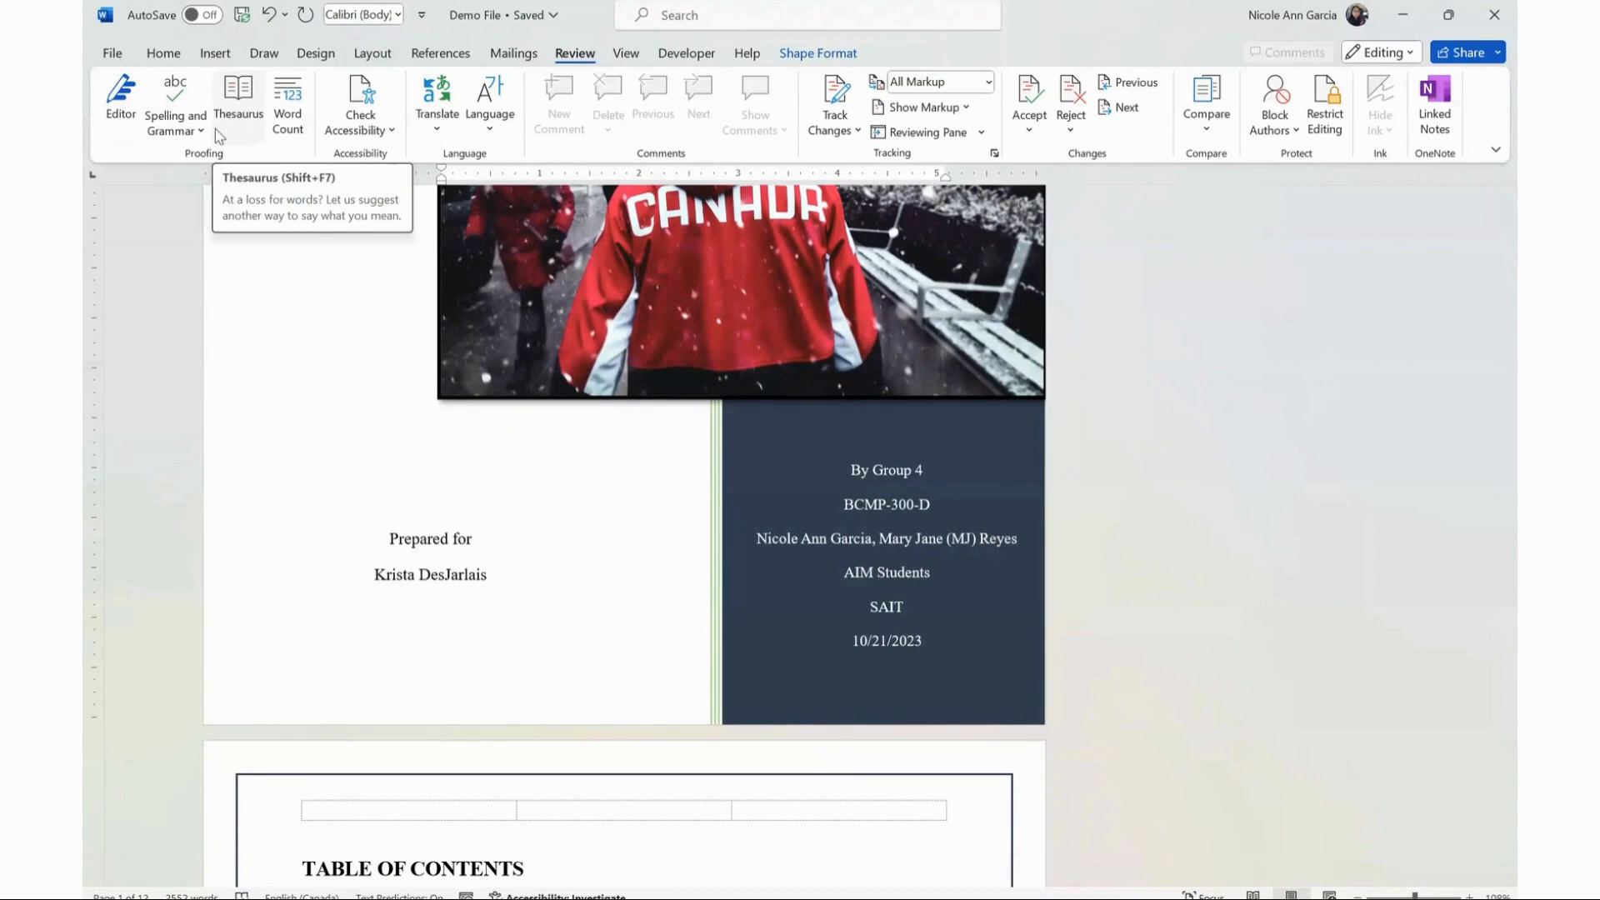
Step: Look up "facility" from the first paragraph under Impact of Immigrant Entrepreneurs in Canada in the Thesaurus
{"action": "scroll", "coordinate": [336, 243], "scroll_direction": "down", "scroll_amount": 3}
{"action": "scroll", "coordinate": [336, 243], "scroll_direction": "down", "scroll_amount": 5}
{"action": "left_click_drag", "start_coordinate": [1500, 277], "coordinate": [1487, 422]}
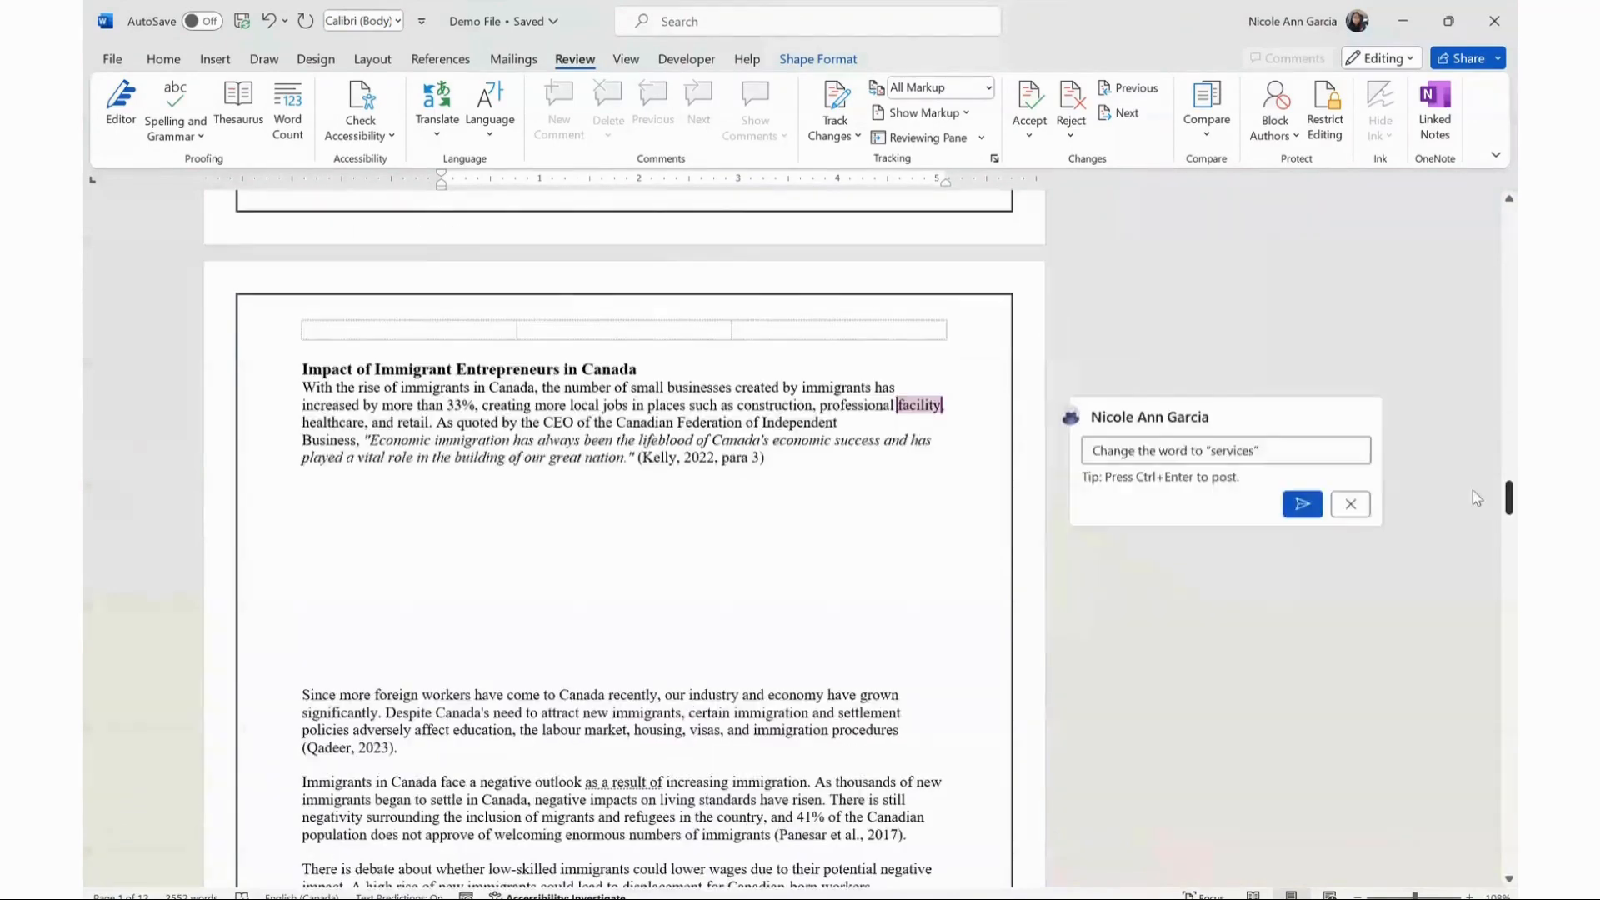
{"action": "scroll", "coordinate": [1472, 490], "scroll_direction": "down", "scroll_amount": 5}
{"action": "scroll", "coordinate": [1108, 483], "scroll_direction": "up", "scroll_amount": 7}
{"action": "scroll", "coordinate": [958, 570], "scroll_direction": "down", "scroll_amount": 1}
{"action": "left_click_drag", "start_coordinate": [900, 558], "coordinate": [943, 560]}
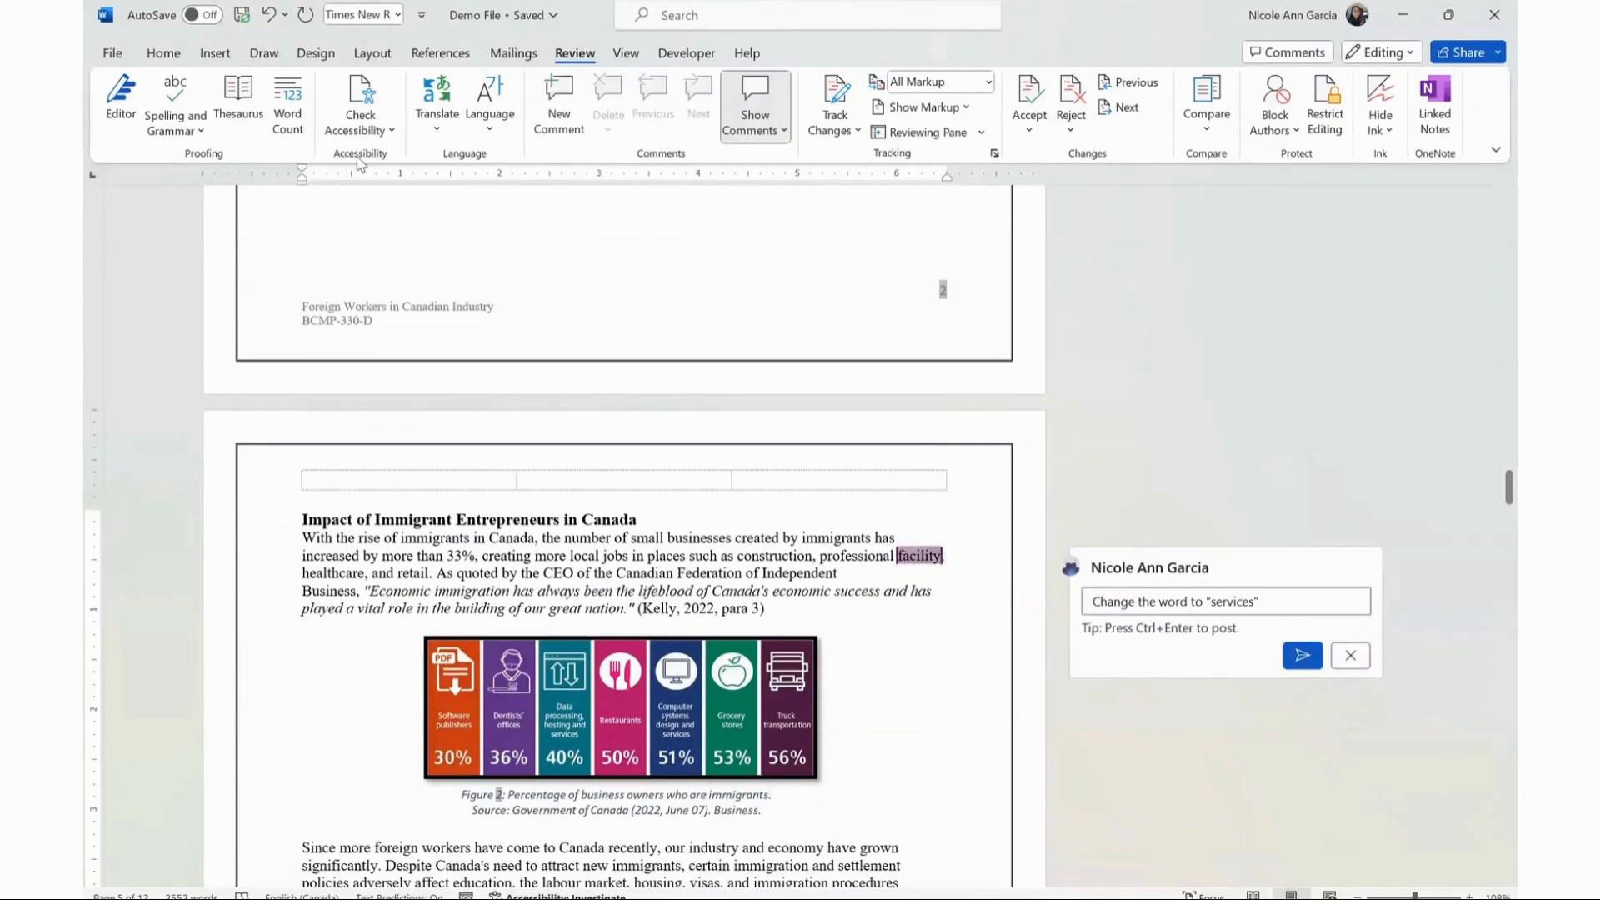
{"action": "left_click", "coordinate": [227, 108]}
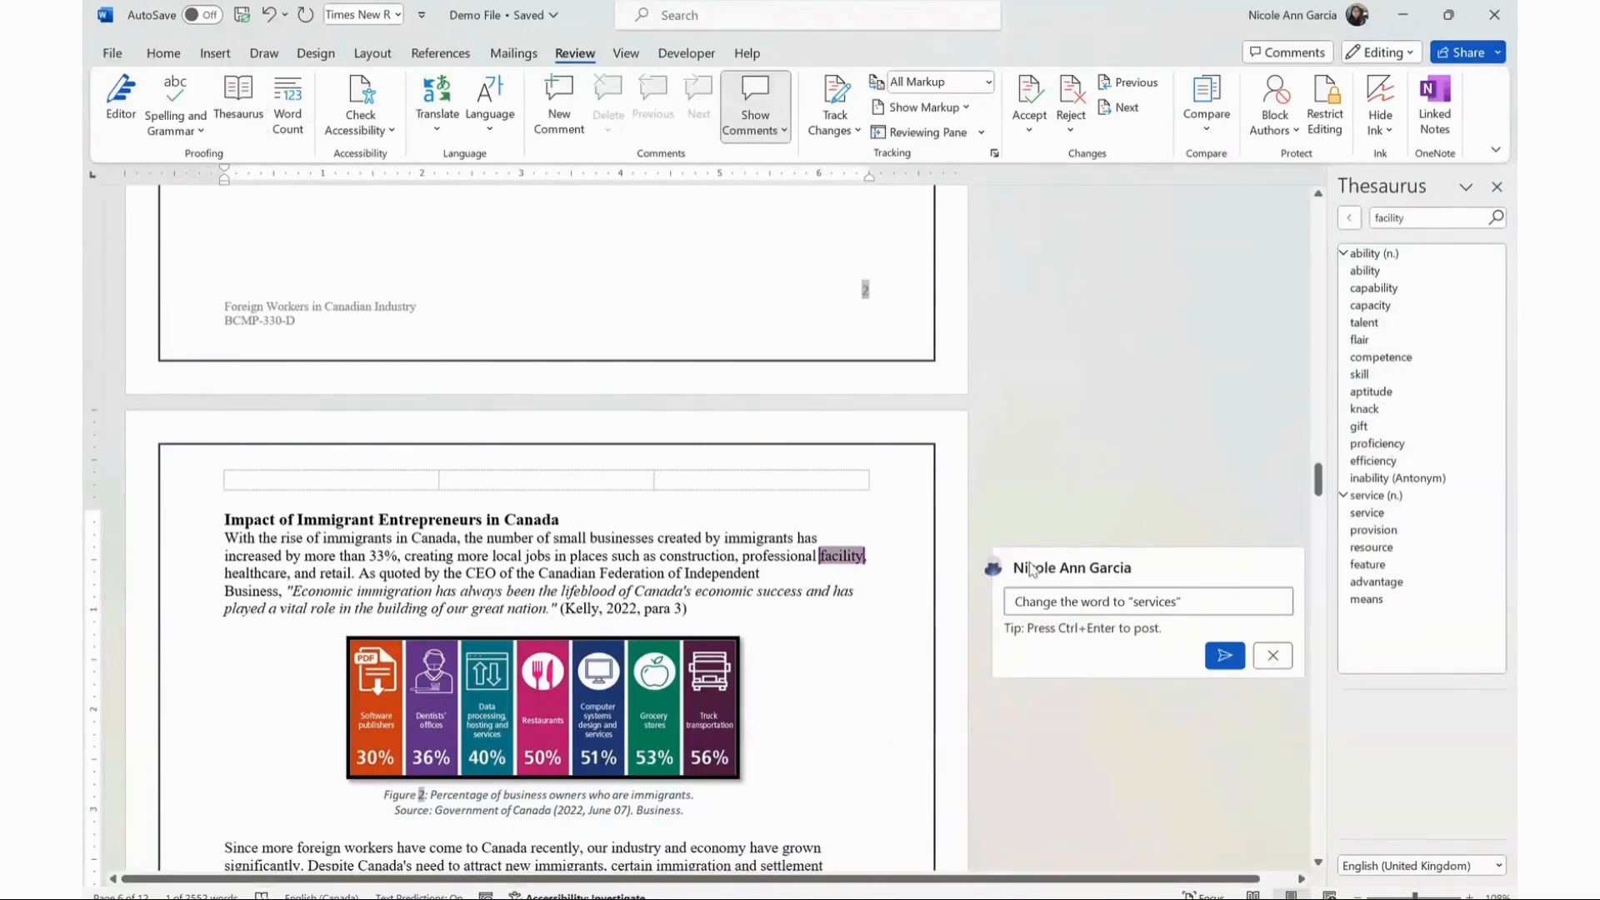
Step: Replace "facility" with the Thesaurus synonym "service", discard the unposted comment about the word, and close the Thesaurus
{"action": "left_click", "coordinate": [827, 557]}
{"action": "left_click_drag", "start_coordinate": [821, 560], "coordinate": [866, 559]}
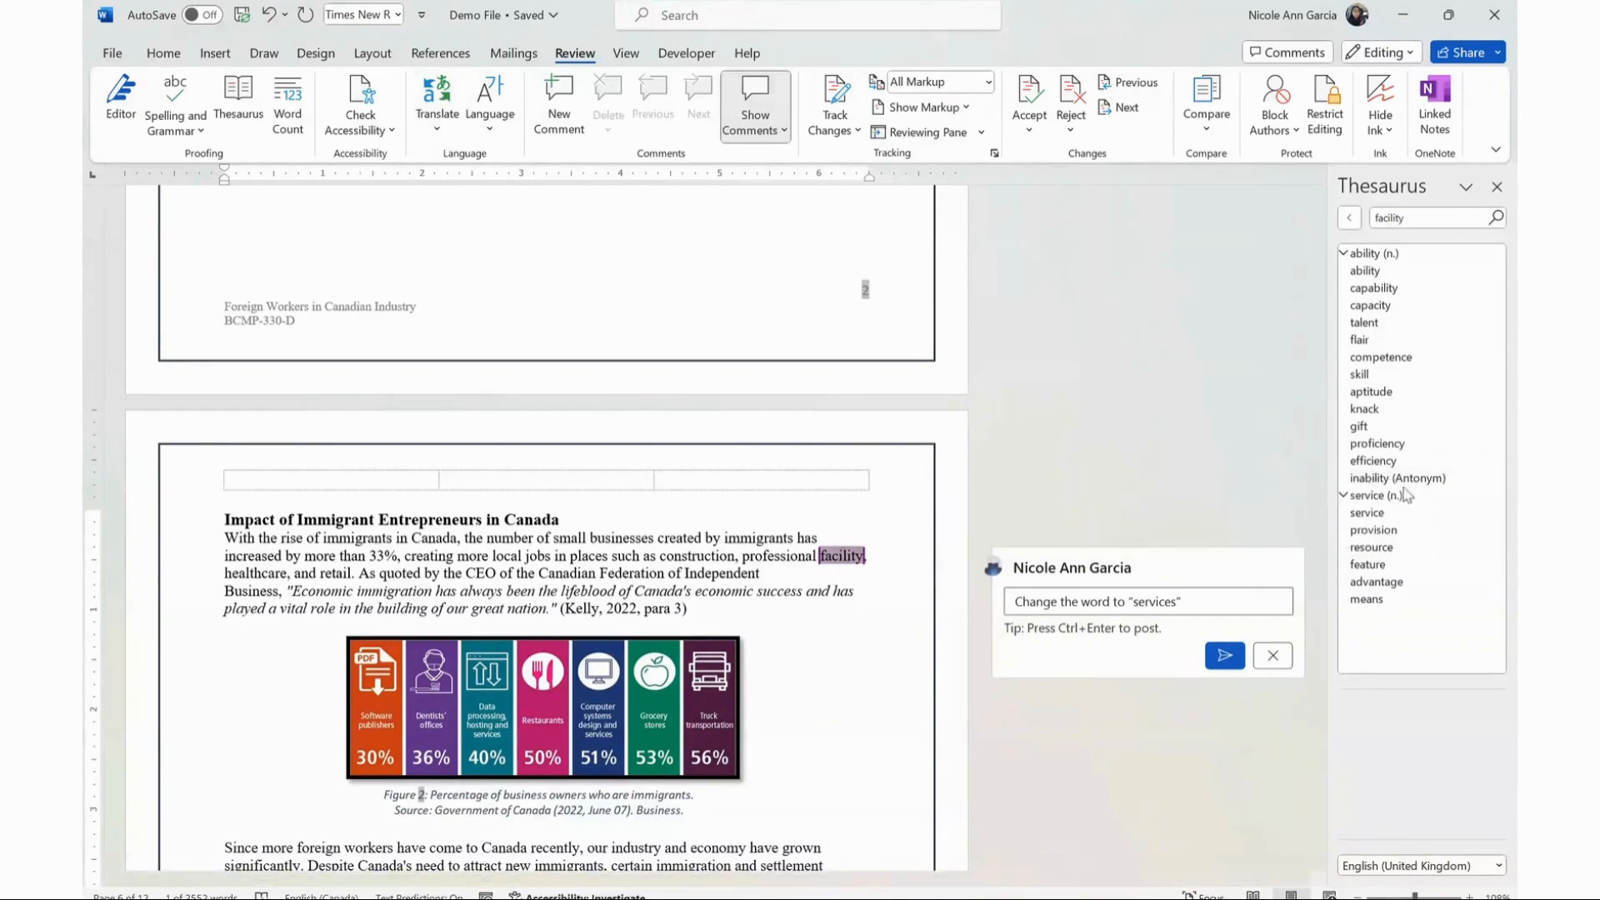
{"action": "left_click", "coordinate": [1500, 515]}
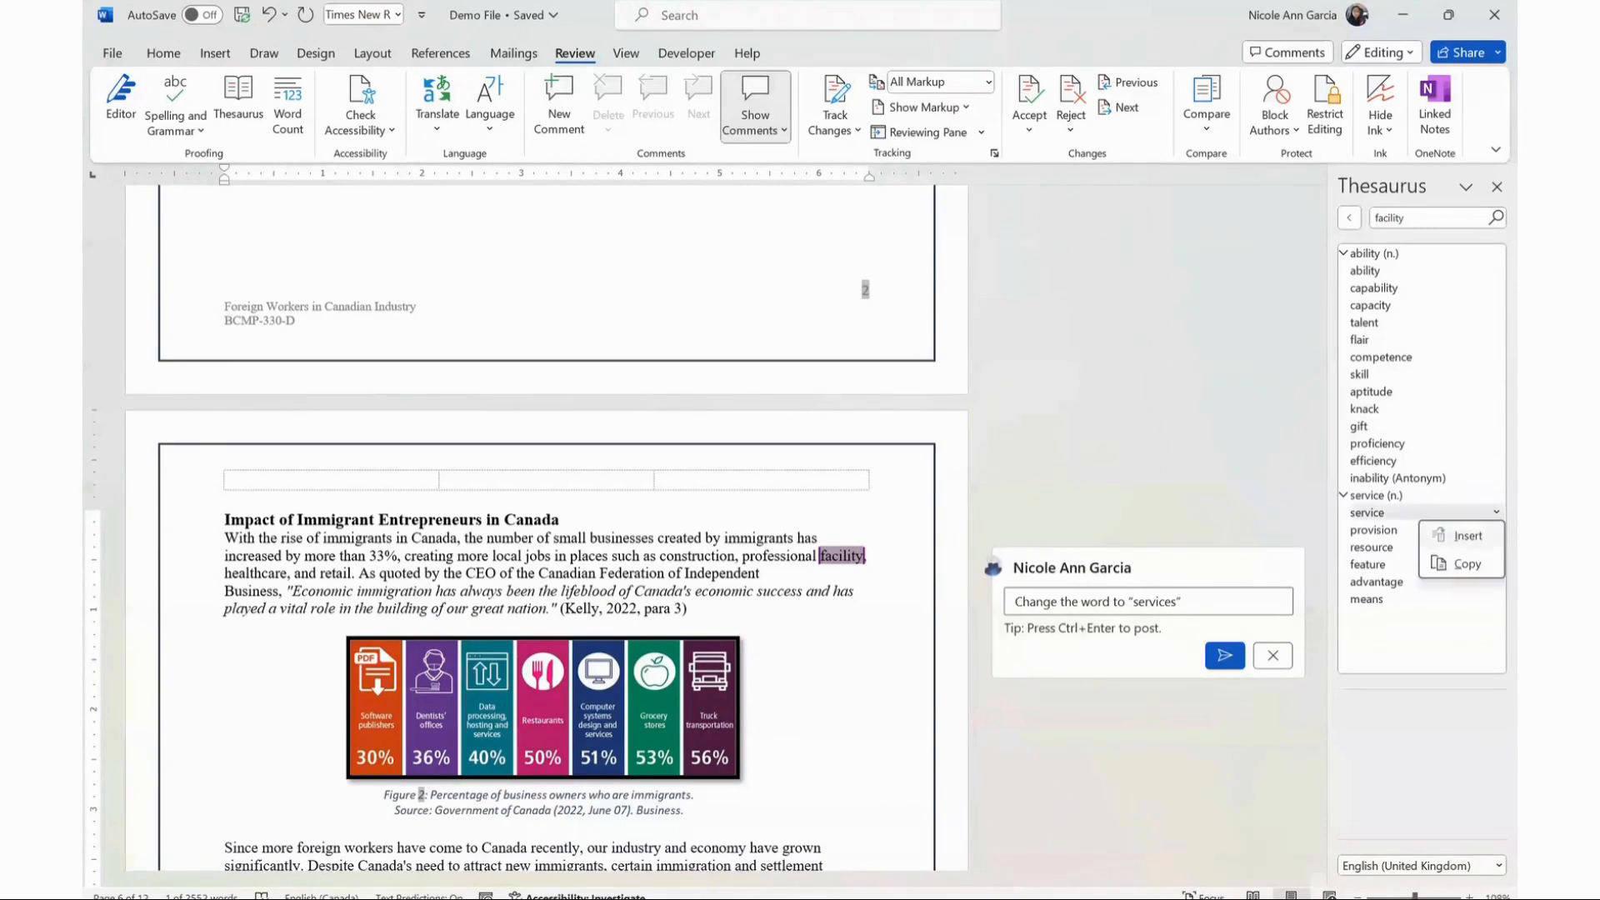
{"action": "left_click", "coordinate": [1467, 536]}
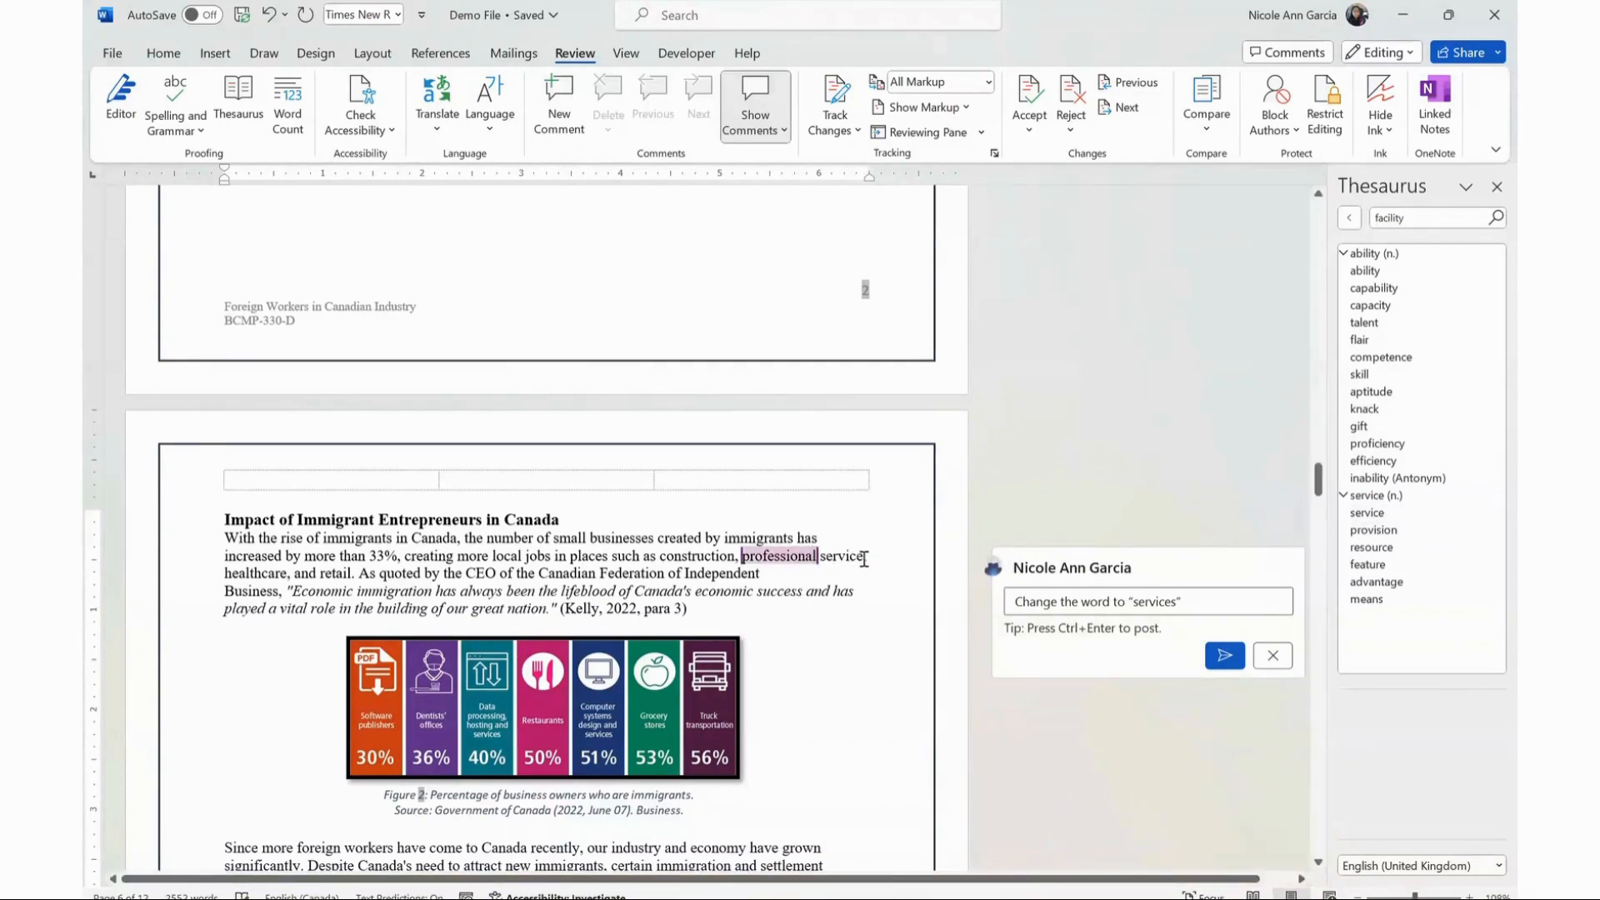
{"action": "left_click", "coordinate": [1274, 656]}
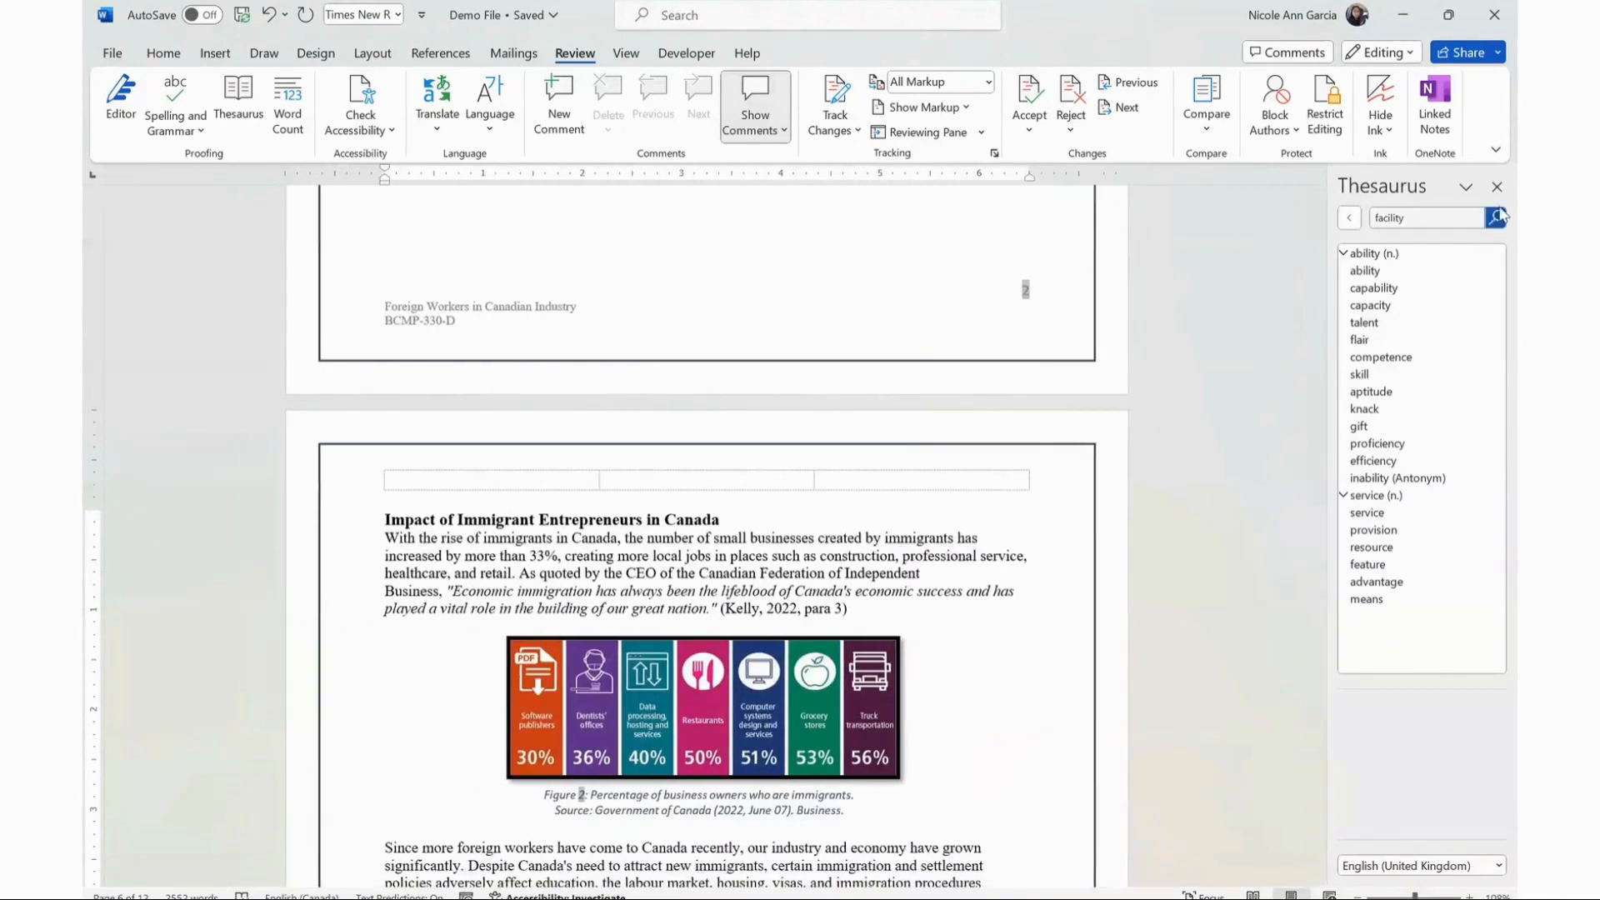
{"action": "left_click", "coordinate": [1498, 188]}
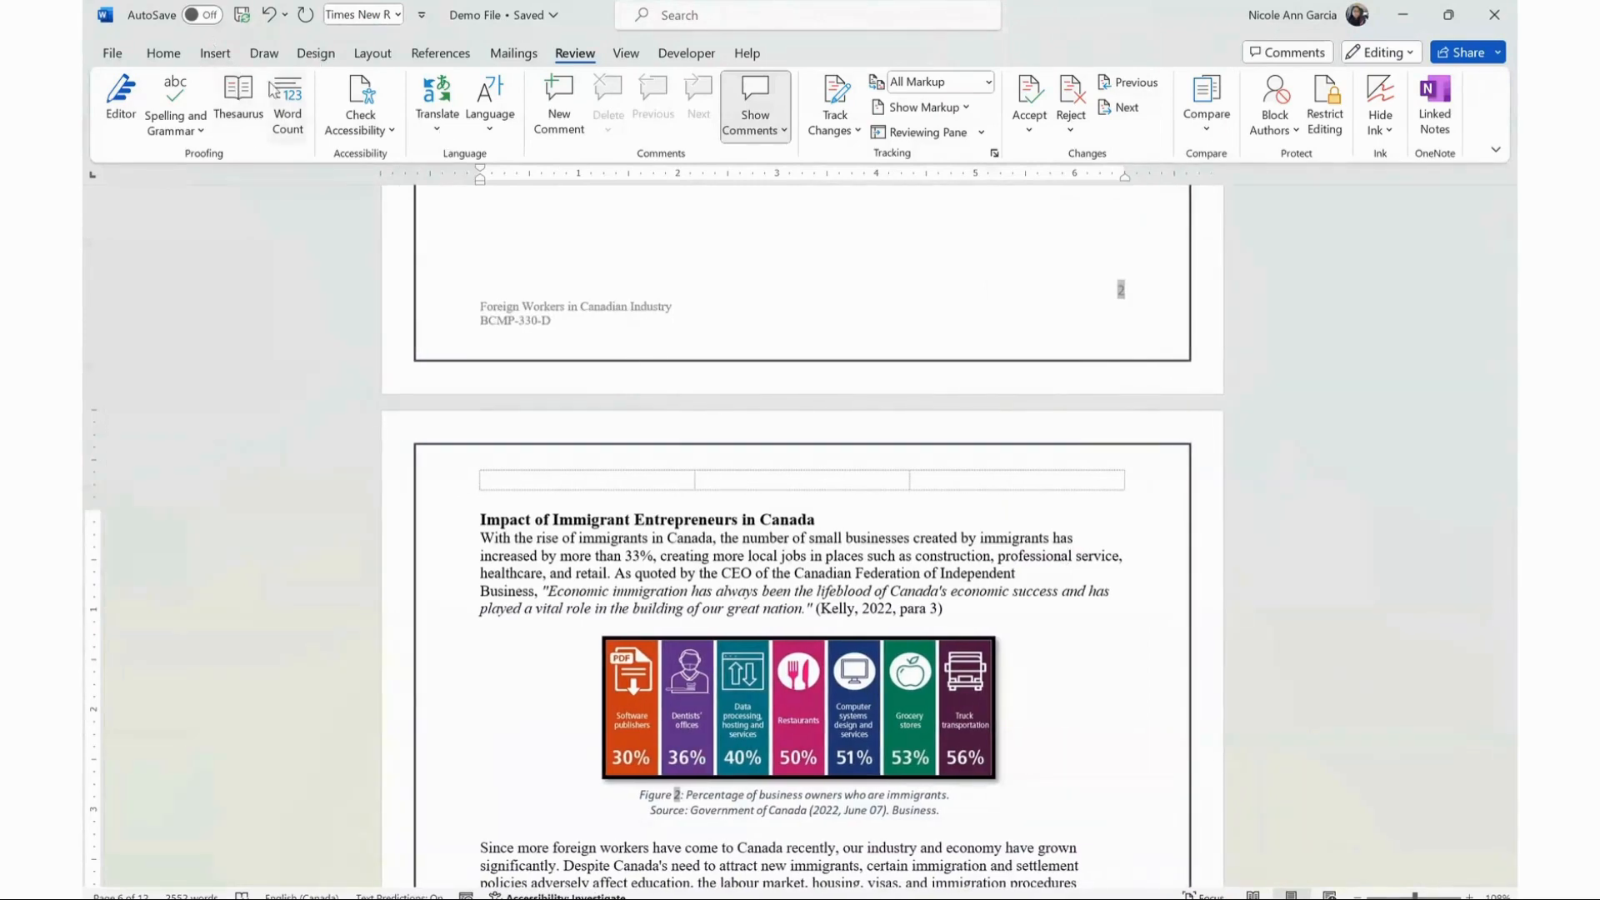
Step: Check the document's word count statistics and close them
{"action": "left_click", "coordinate": [288, 123]}
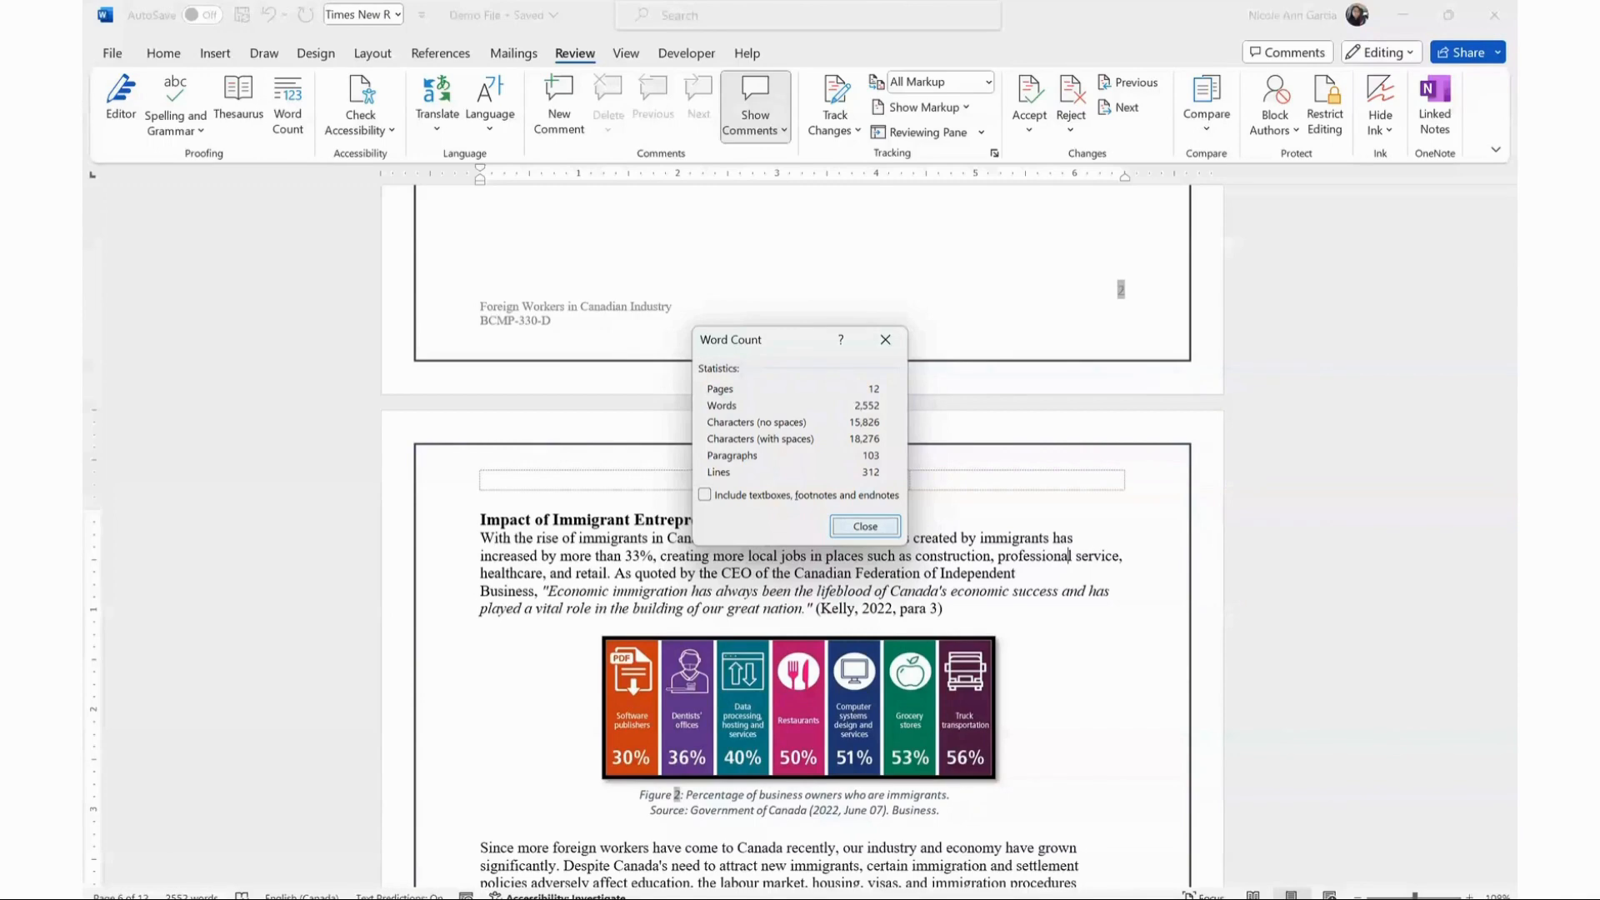
{"action": "left_click", "coordinate": [866, 528]}
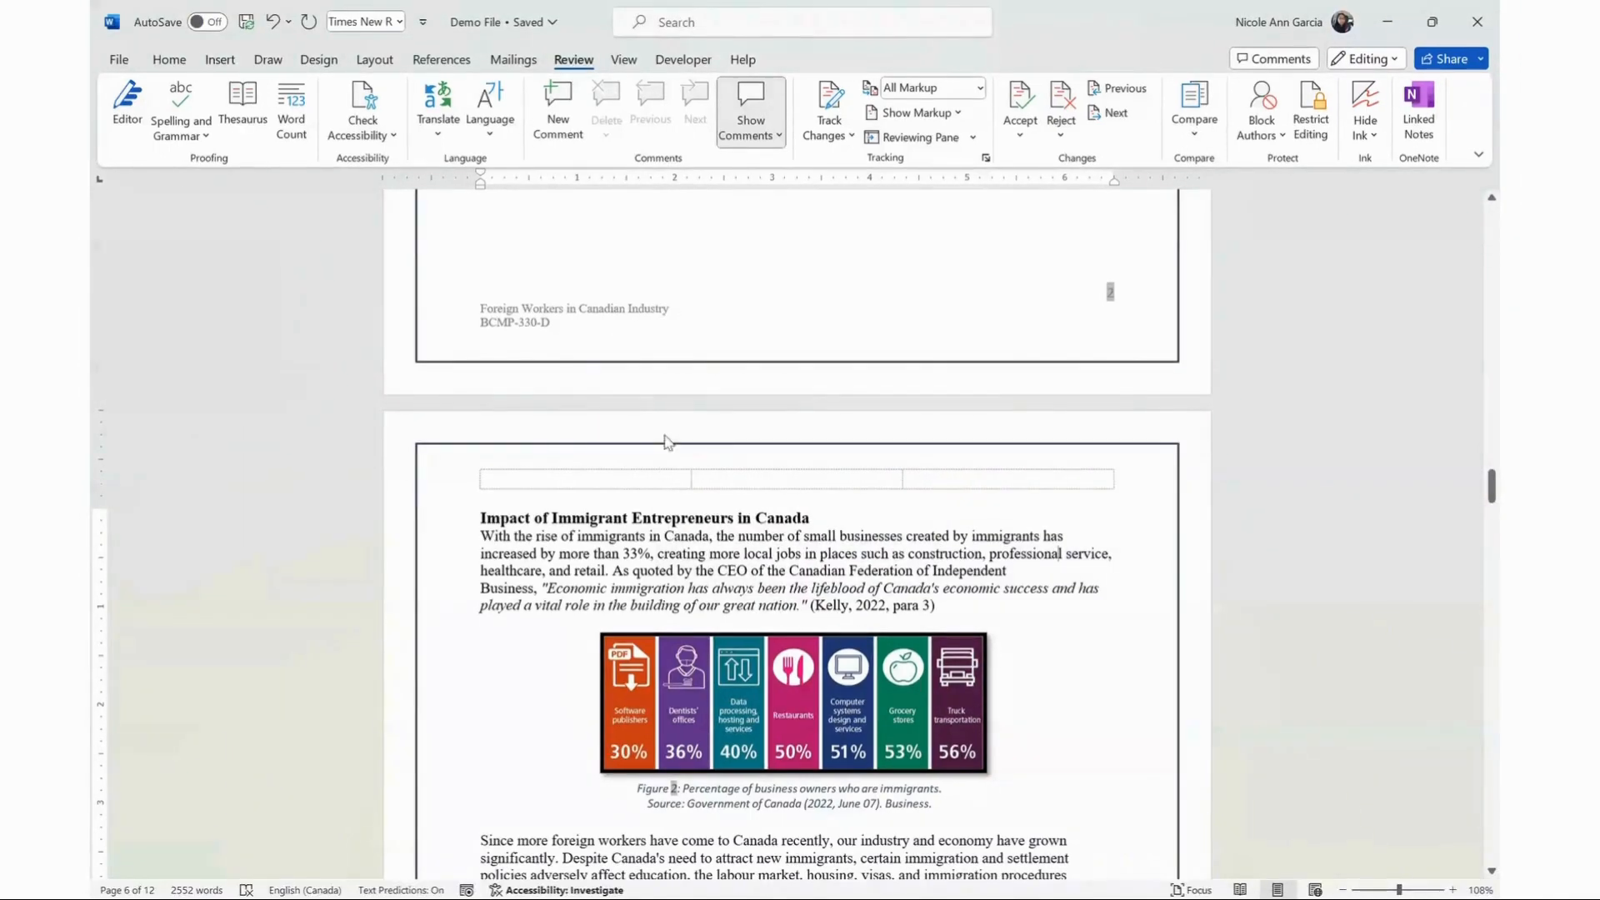
Step: Open the Proofing settings in Word Options and review the AutoCorrect, spelling and grammar correction options
{"action": "left_click", "coordinate": [114, 65]}
{"action": "left_click", "coordinate": [110, 67]}
{"action": "left_click", "coordinate": [119, 62]}
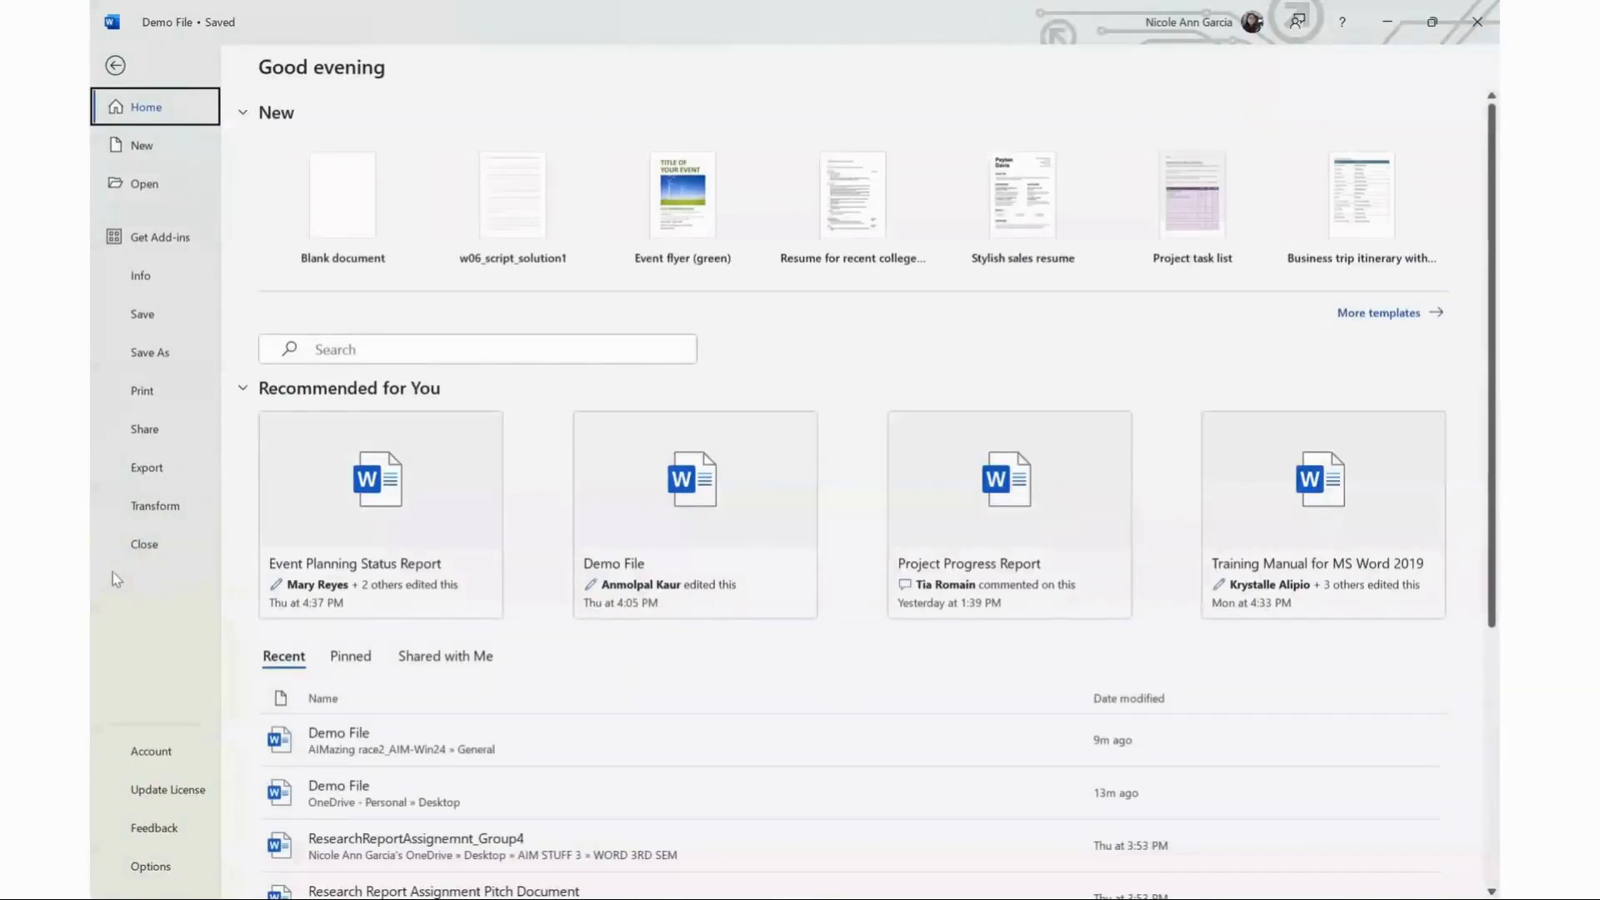
{"action": "left_click", "coordinate": [151, 867]}
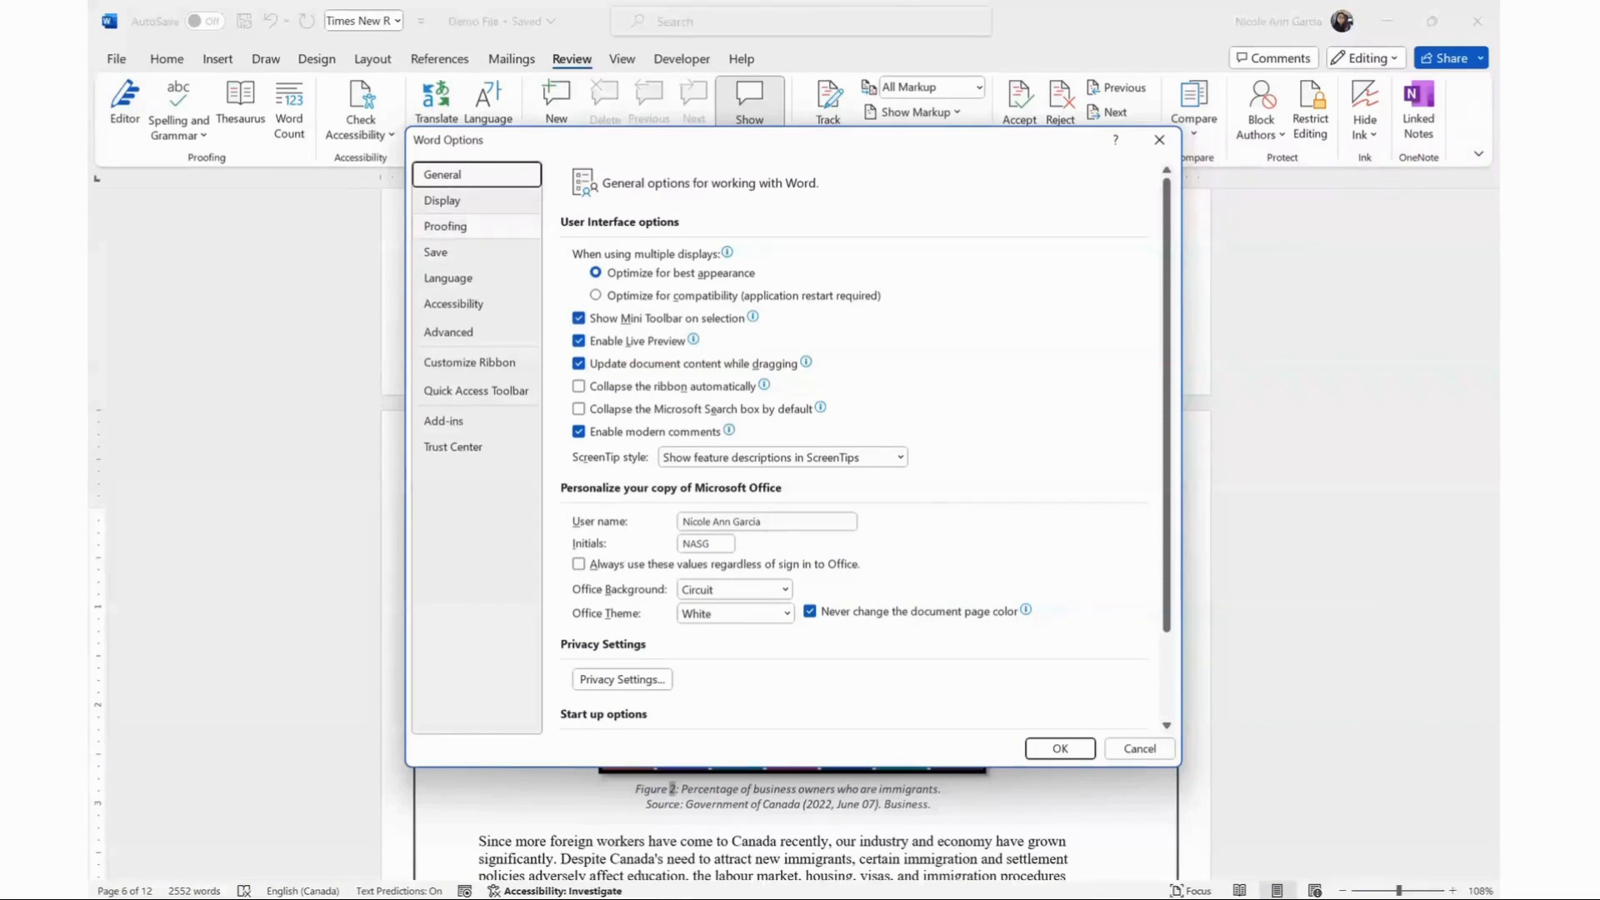
{"action": "left_click", "coordinate": [445, 226]}
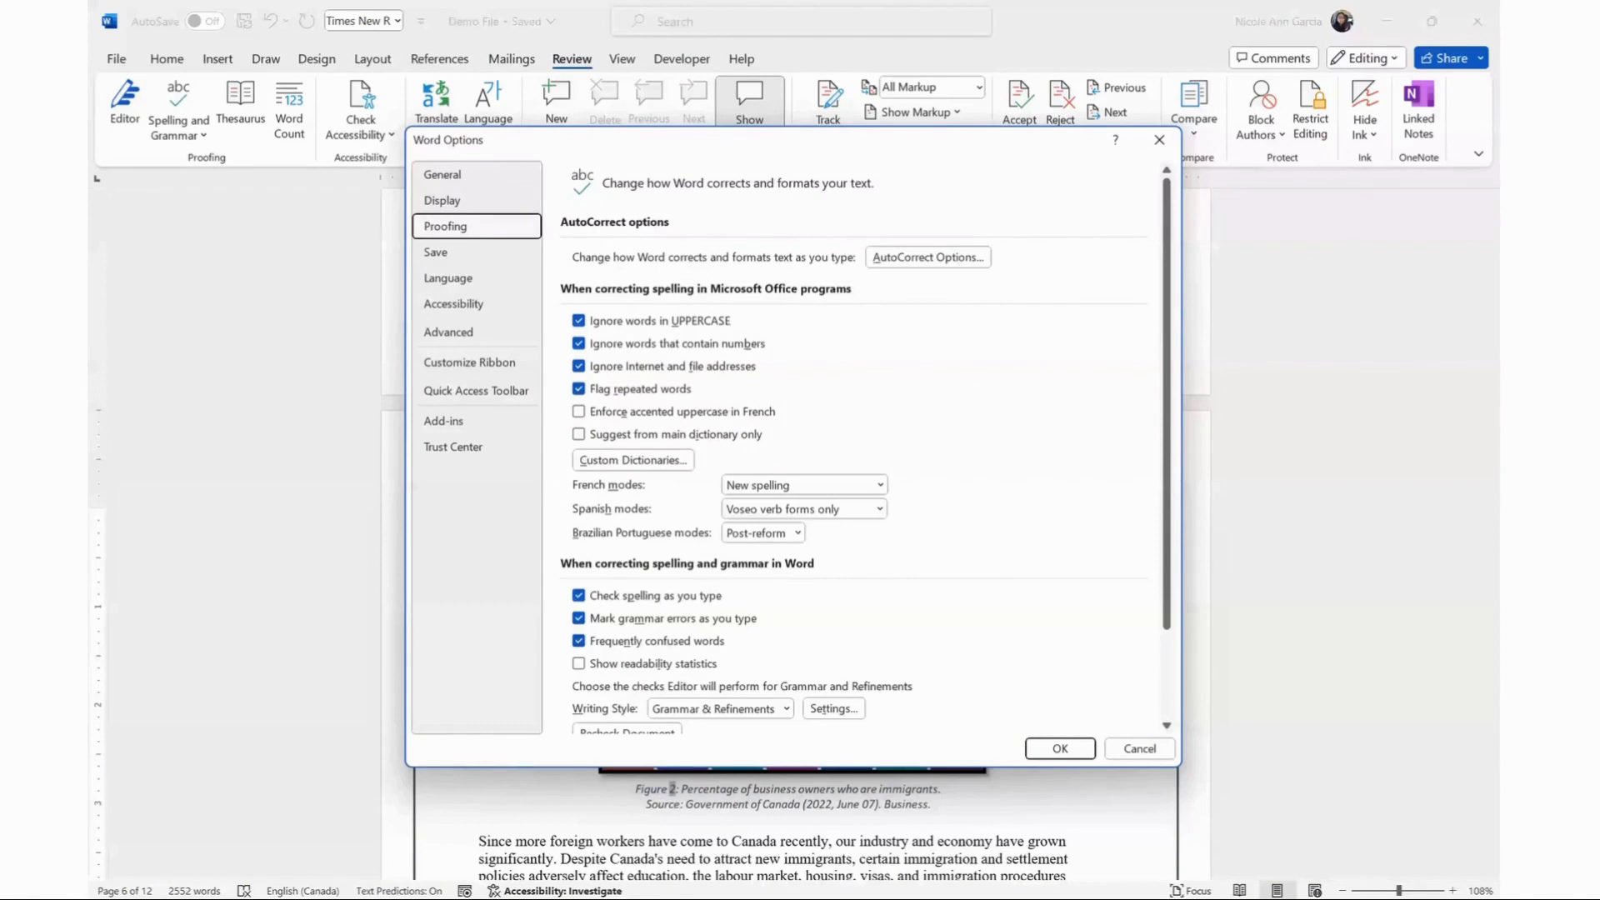
{"action": "scroll", "coordinate": [866, 447], "scroll_direction": "down", "scroll_amount": 3}
{"action": "scroll", "coordinate": [867, 452], "scroll_direction": "up", "scroll_amount": 3}
{"action": "scroll", "coordinate": [866, 450], "scroll_direction": "down", "scroll_amount": 3}
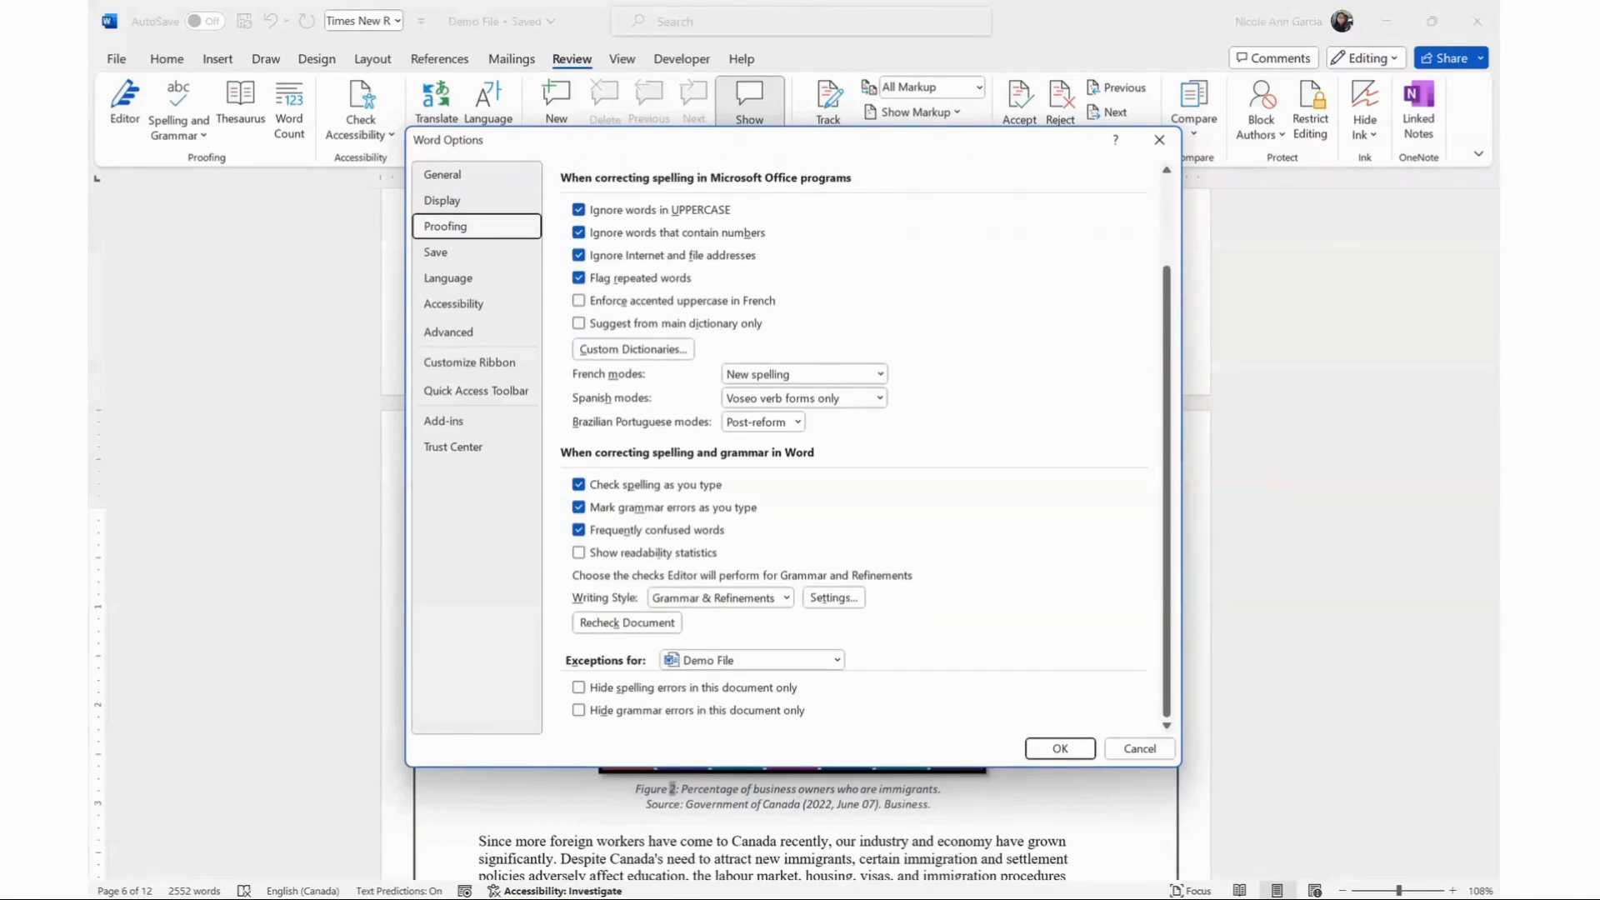
Step: Turn on "Hide grammar errors in this document only", trying out the as-you-type spelling and readability statistics options, and apply the Proofing settings
{"action": "left_click", "coordinate": [578, 484]}
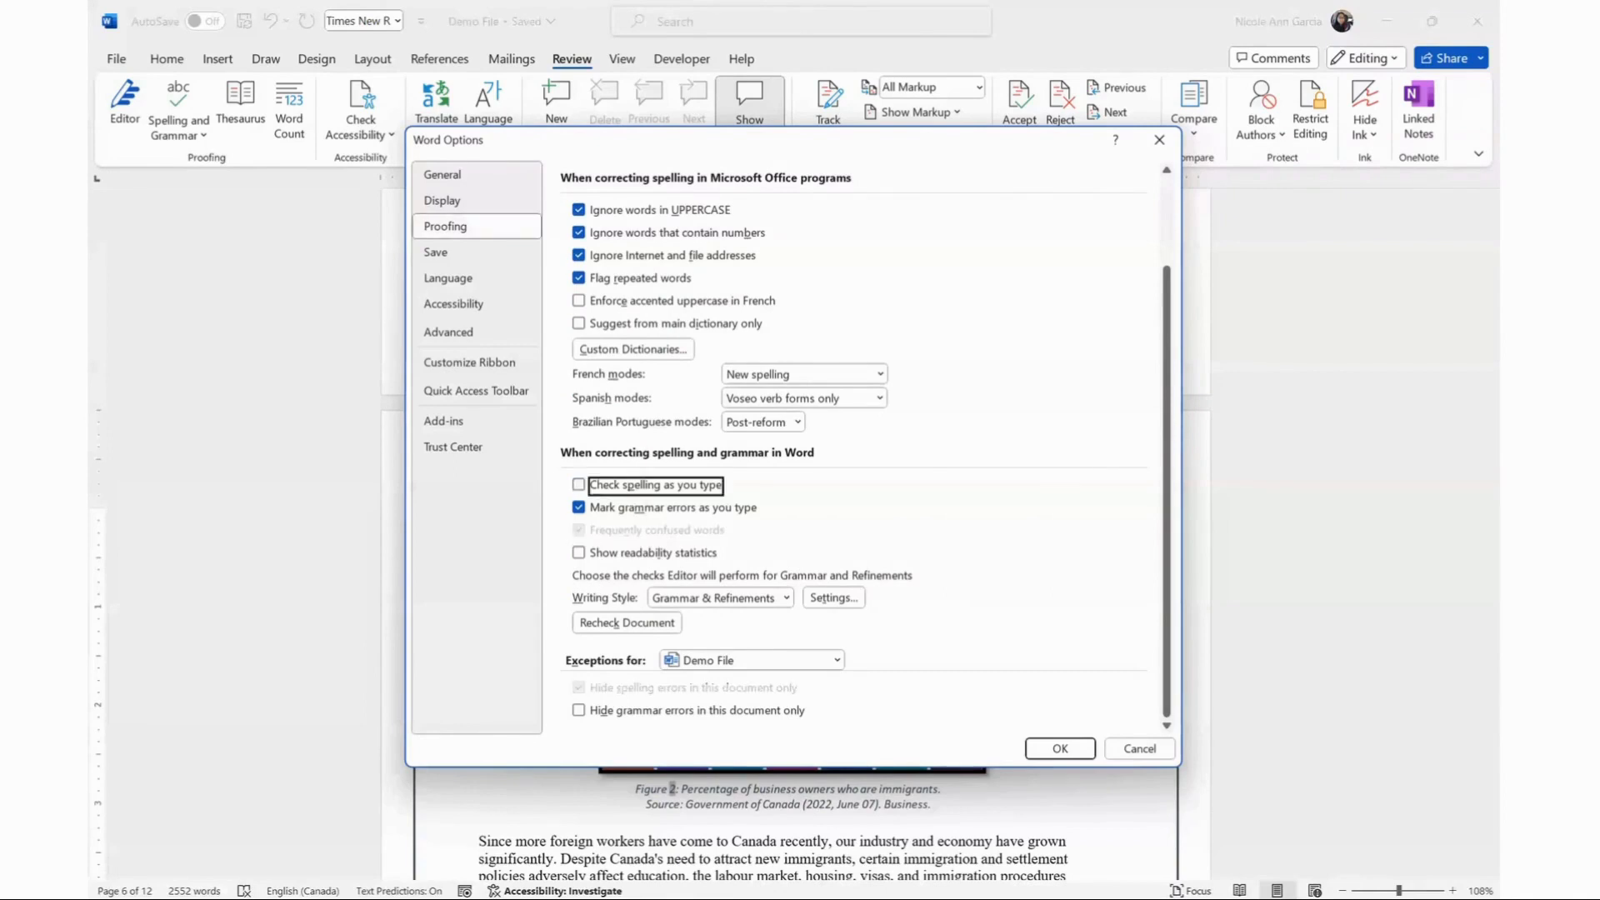
{"action": "left_click", "coordinate": [578, 485]}
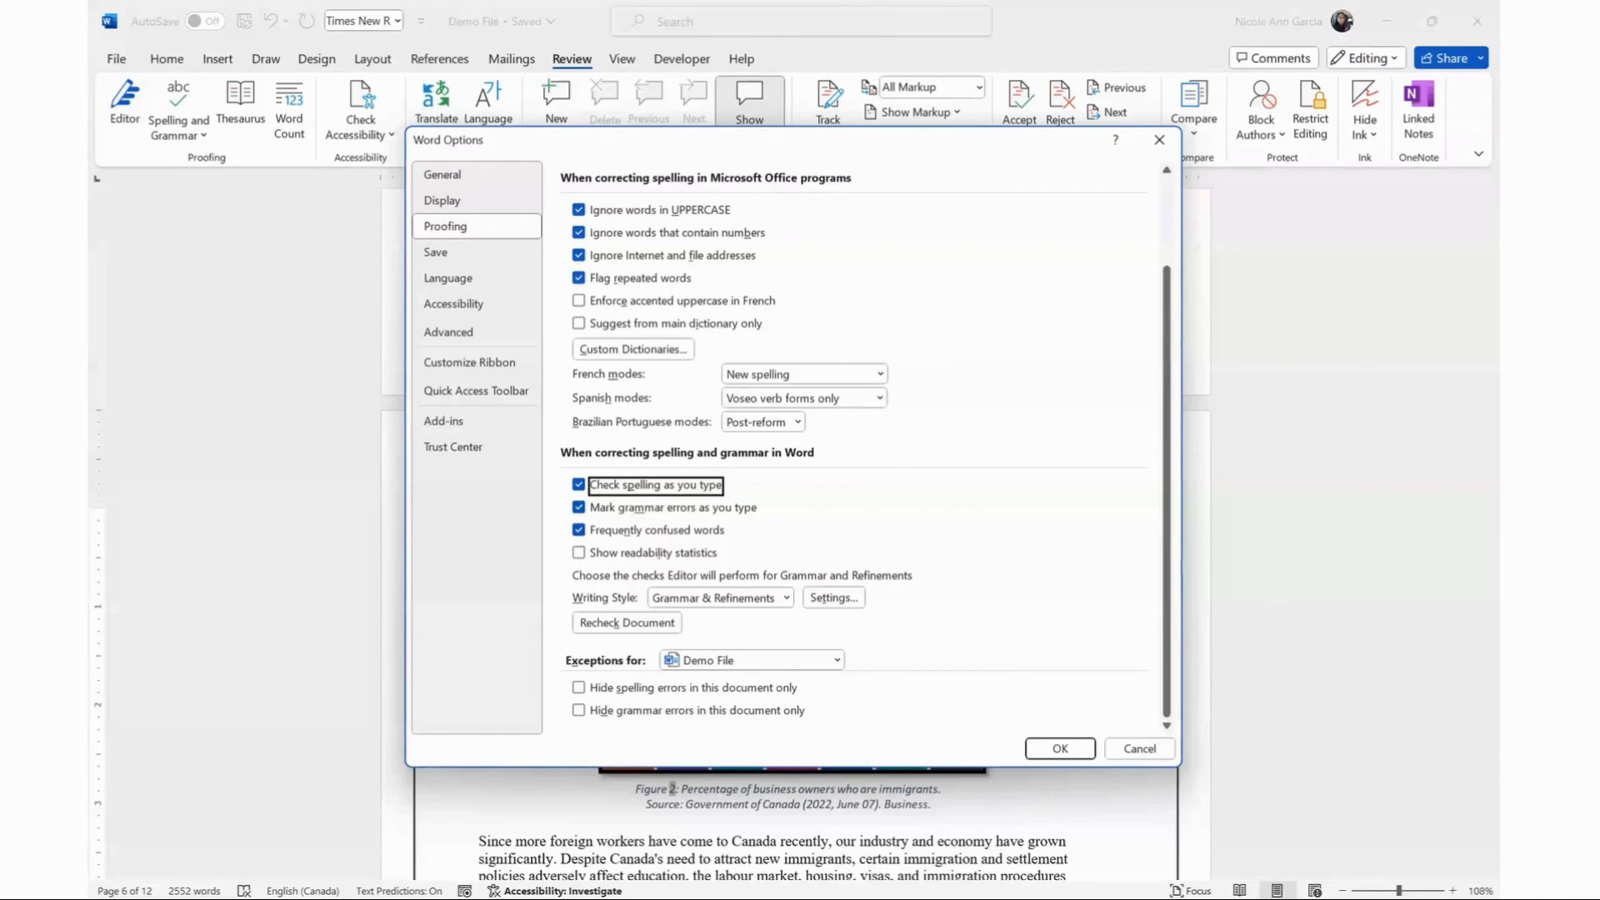
{"action": "left_click", "coordinate": [578, 552]}
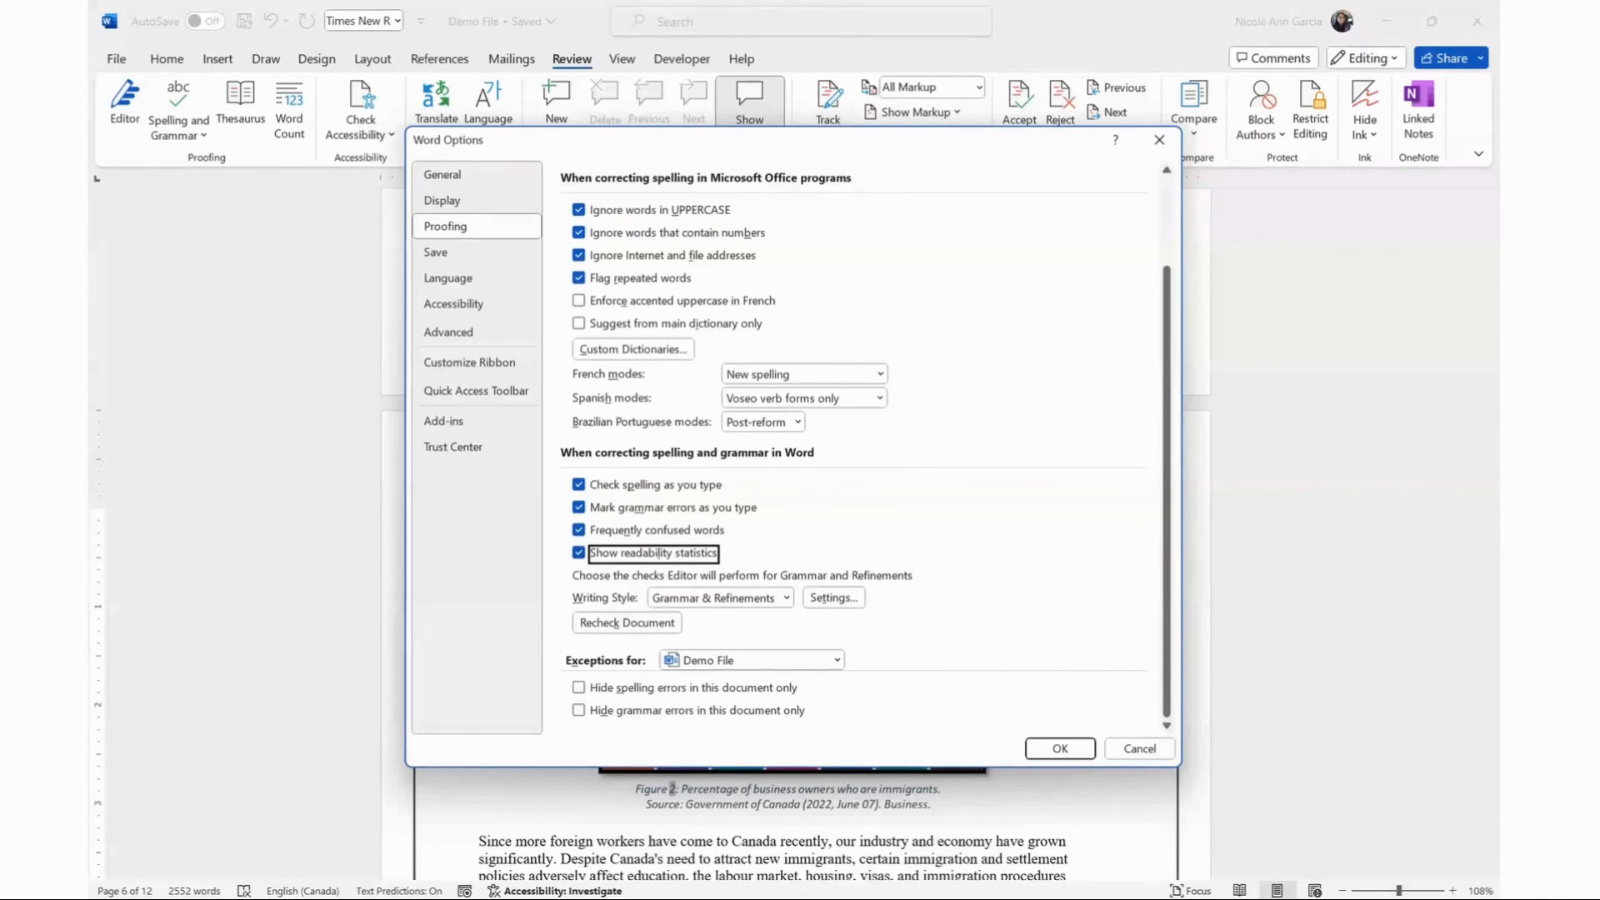
{"action": "left_click", "coordinate": [579, 710]}
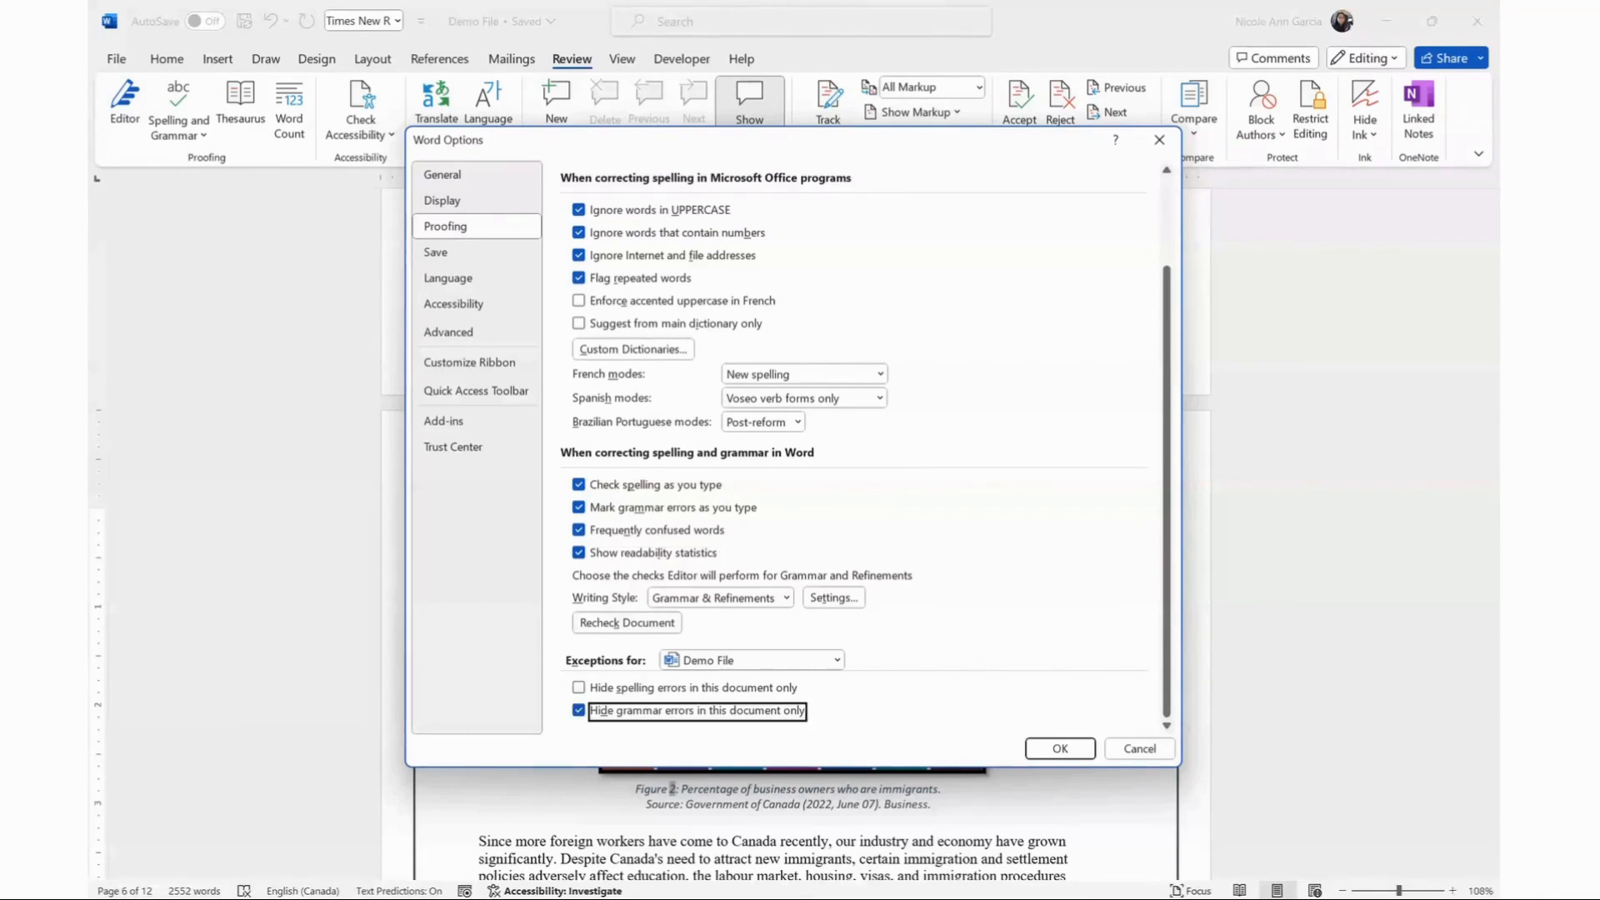
{"action": "left_click", "coordinate": [579, 552]}
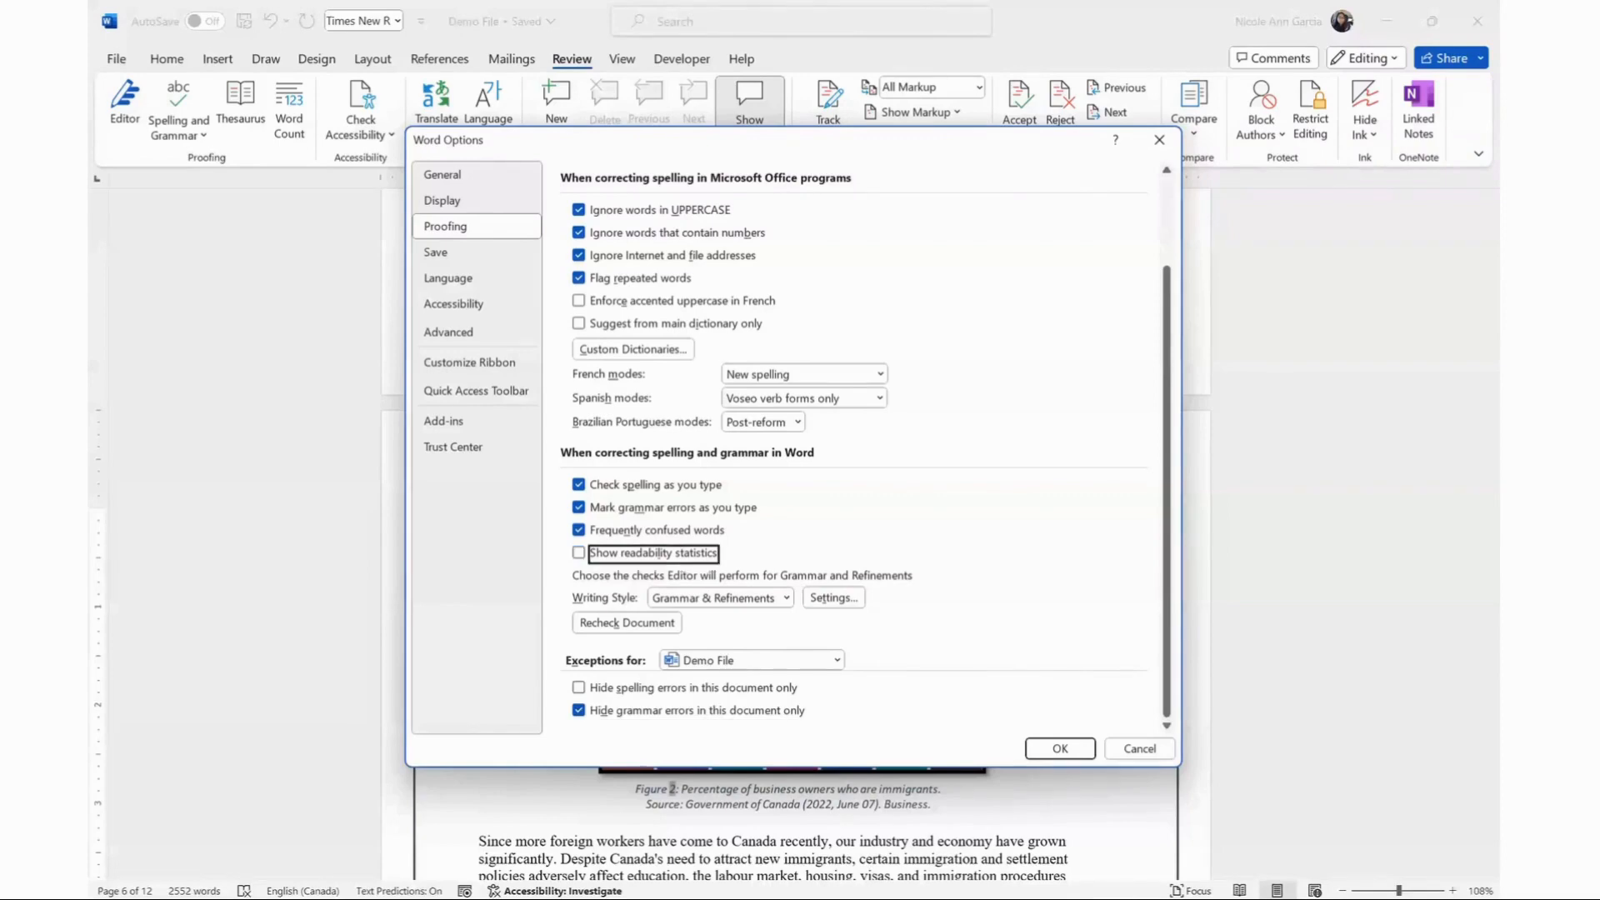
{"action": "scroll", "coordinate": [858, 449], "scroll_direction": "up", "scroll_amount": 3}
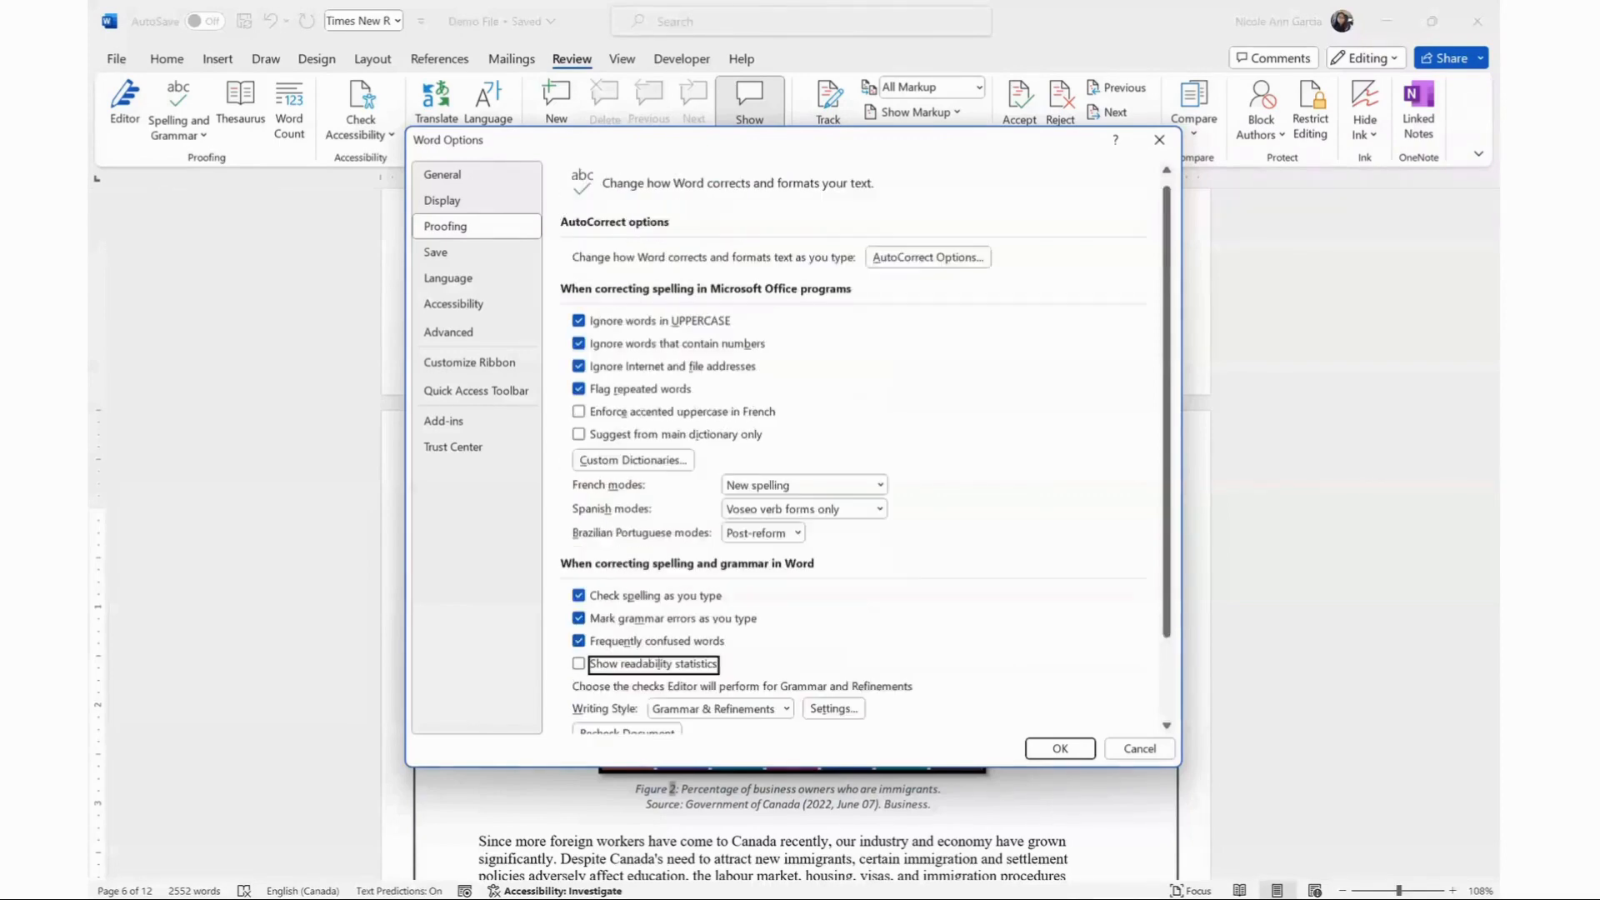
{"action": "scroll", "coordinate": [858, 450], "scroll_direction": "down", "scroll_amount": 3}
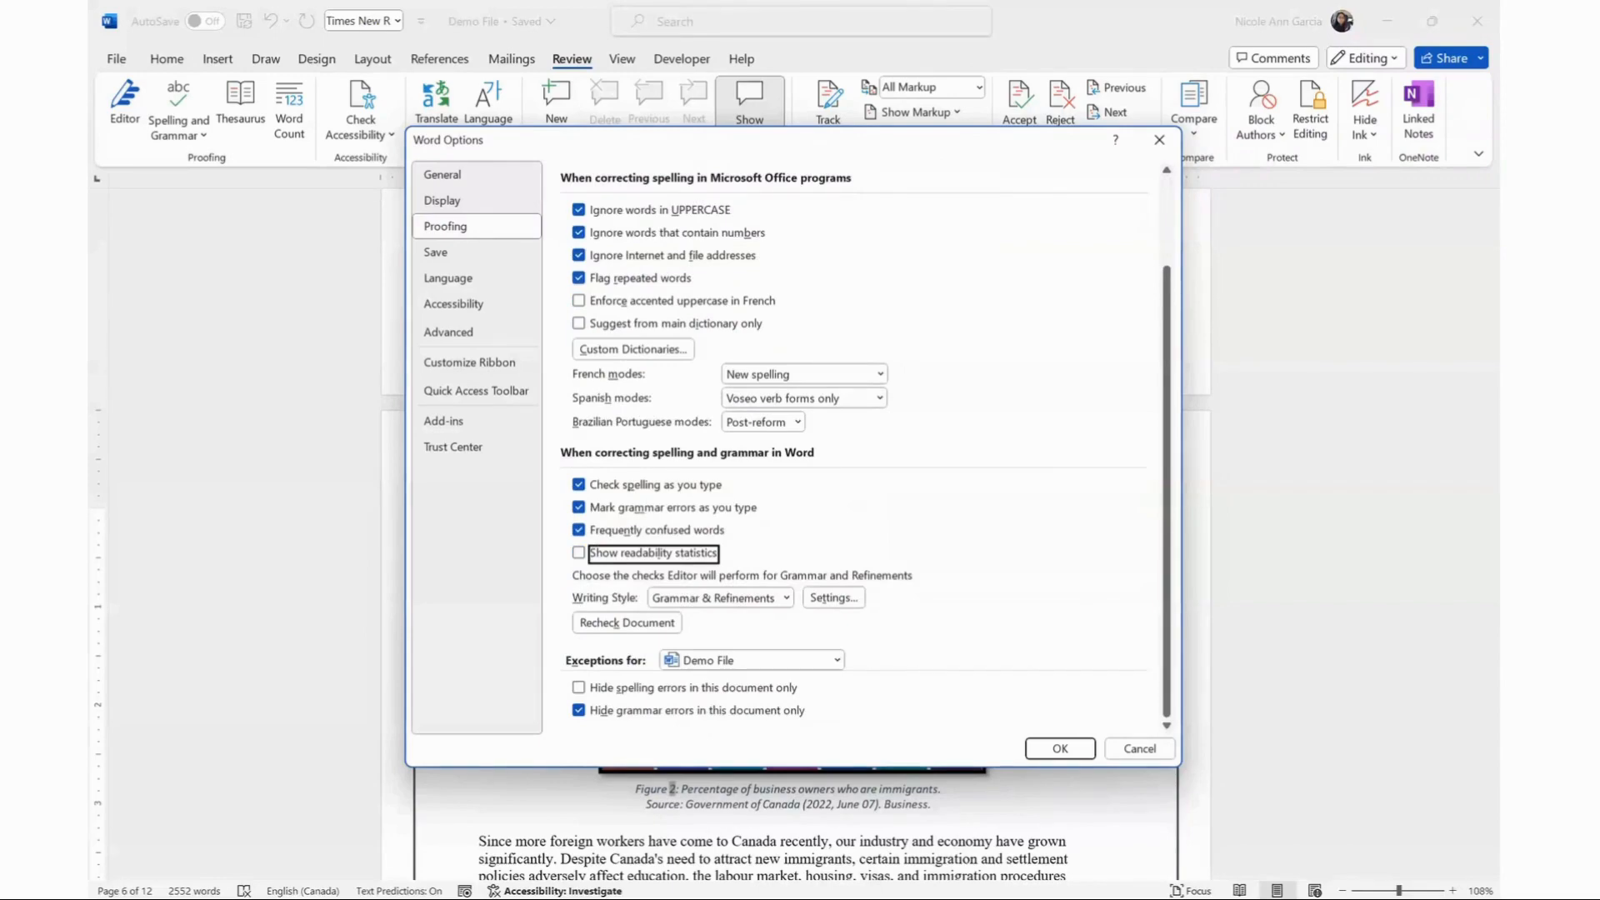
{"action": "left_click", "coordinate": [1052, 748]}
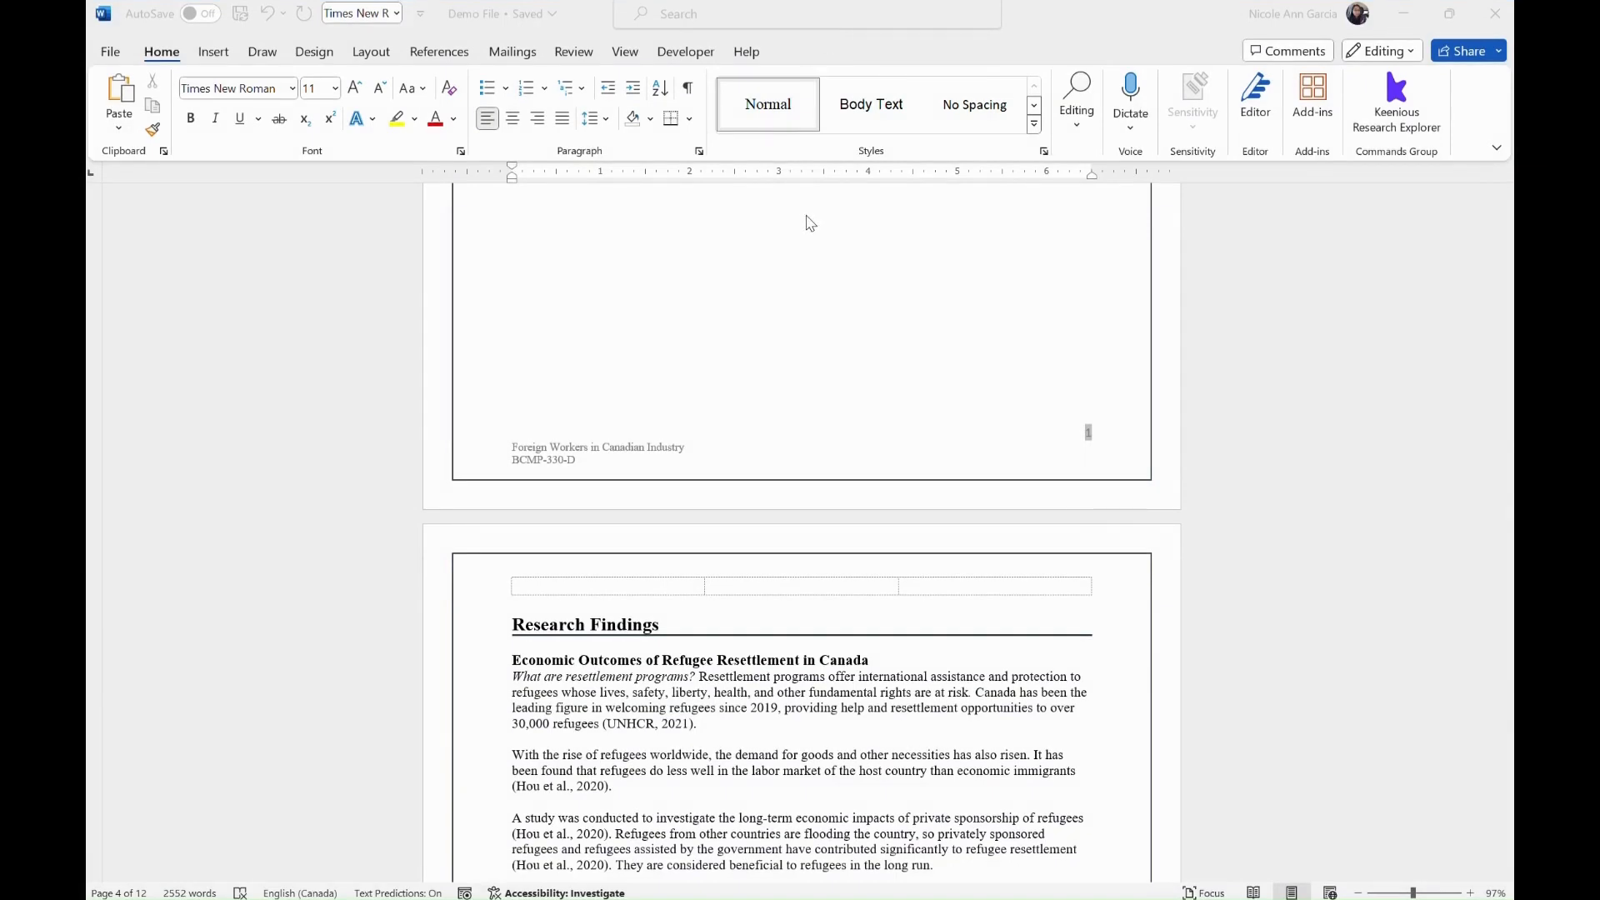
Step: Browse the built-in header designs down to Whisp and close the gallery without choosing one
{"action": "scroll", "coordinate": [557, 480], "scroll_direction": "up", "scroll_amount": 2}
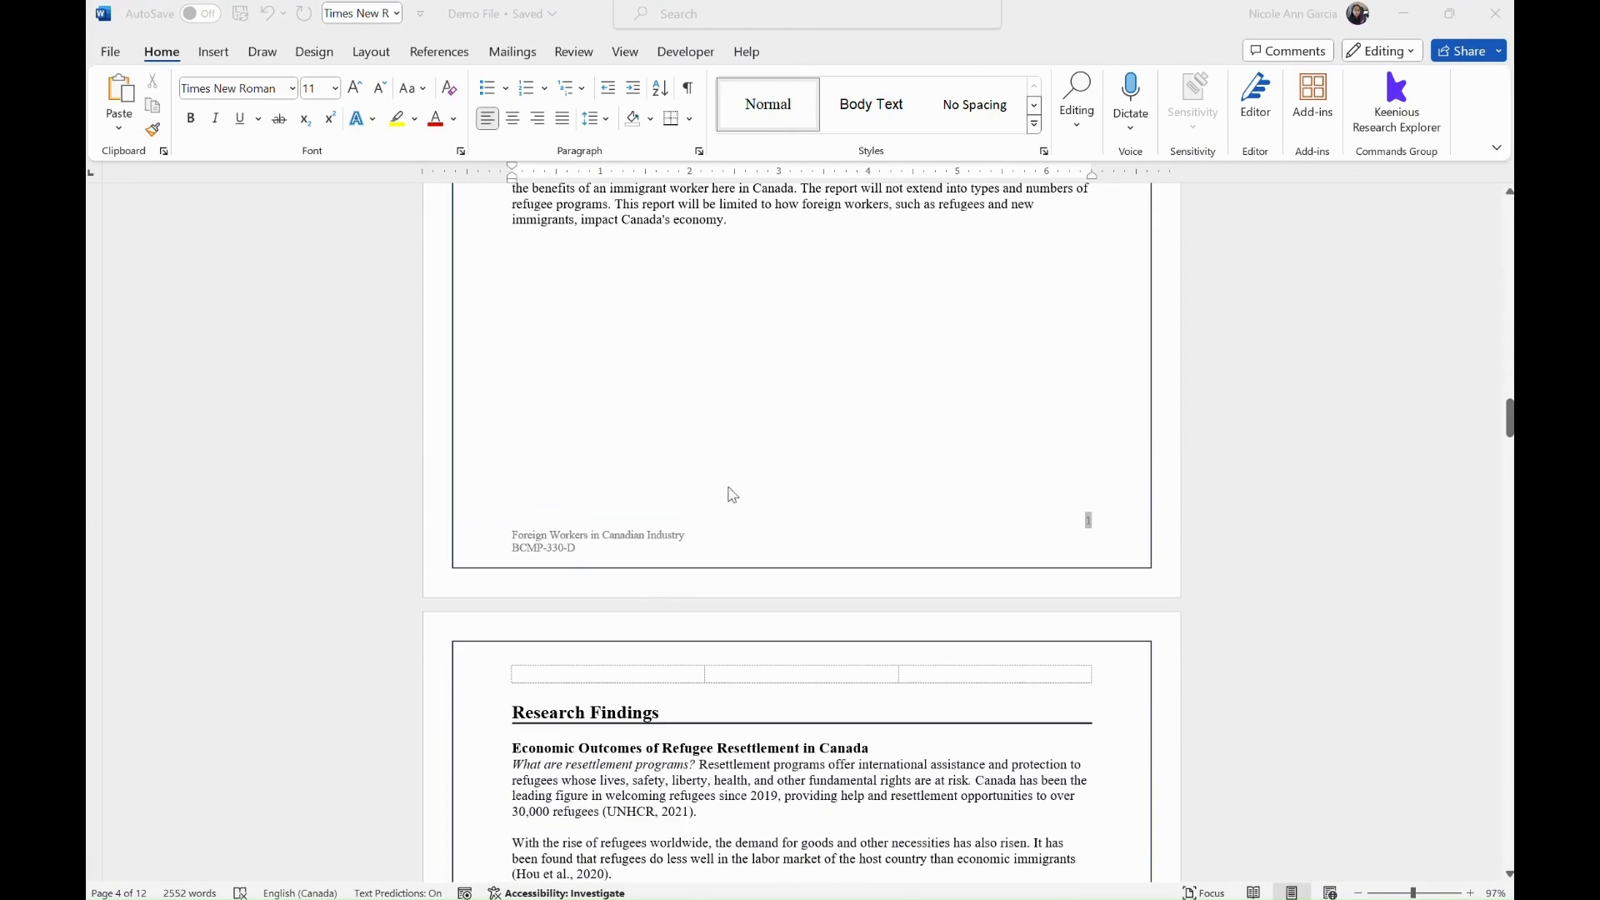
{"action": "scroll", "coordinate": [706, 573], "scroll_direction": "down", "scroll_amount": 5}
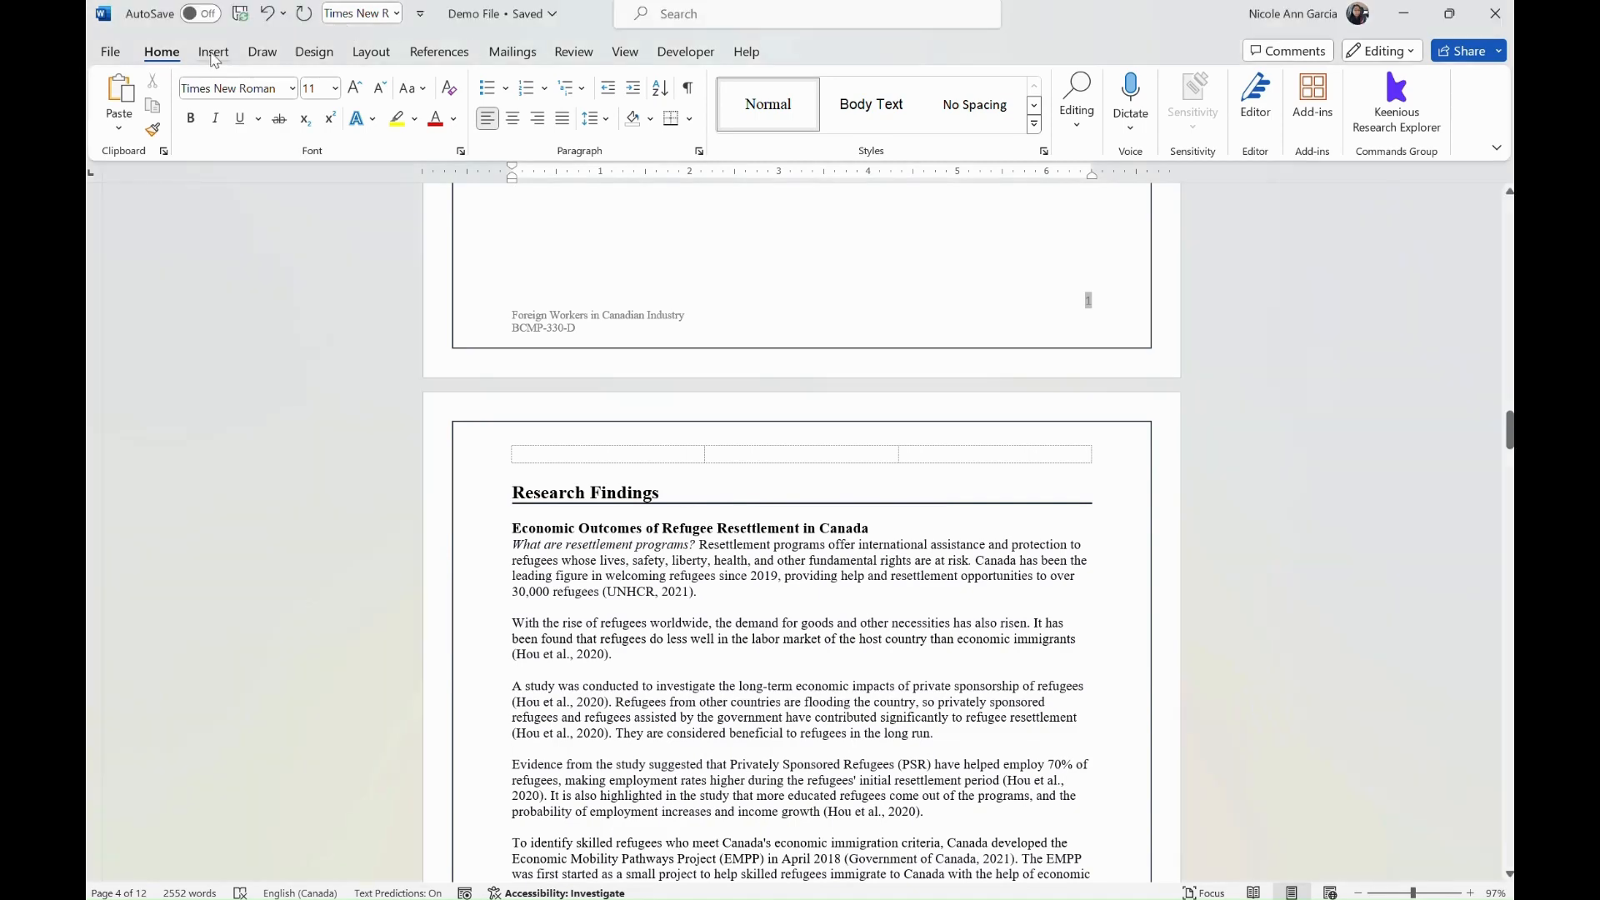
{"action": "left_click", "coordinate": [214, 55]}
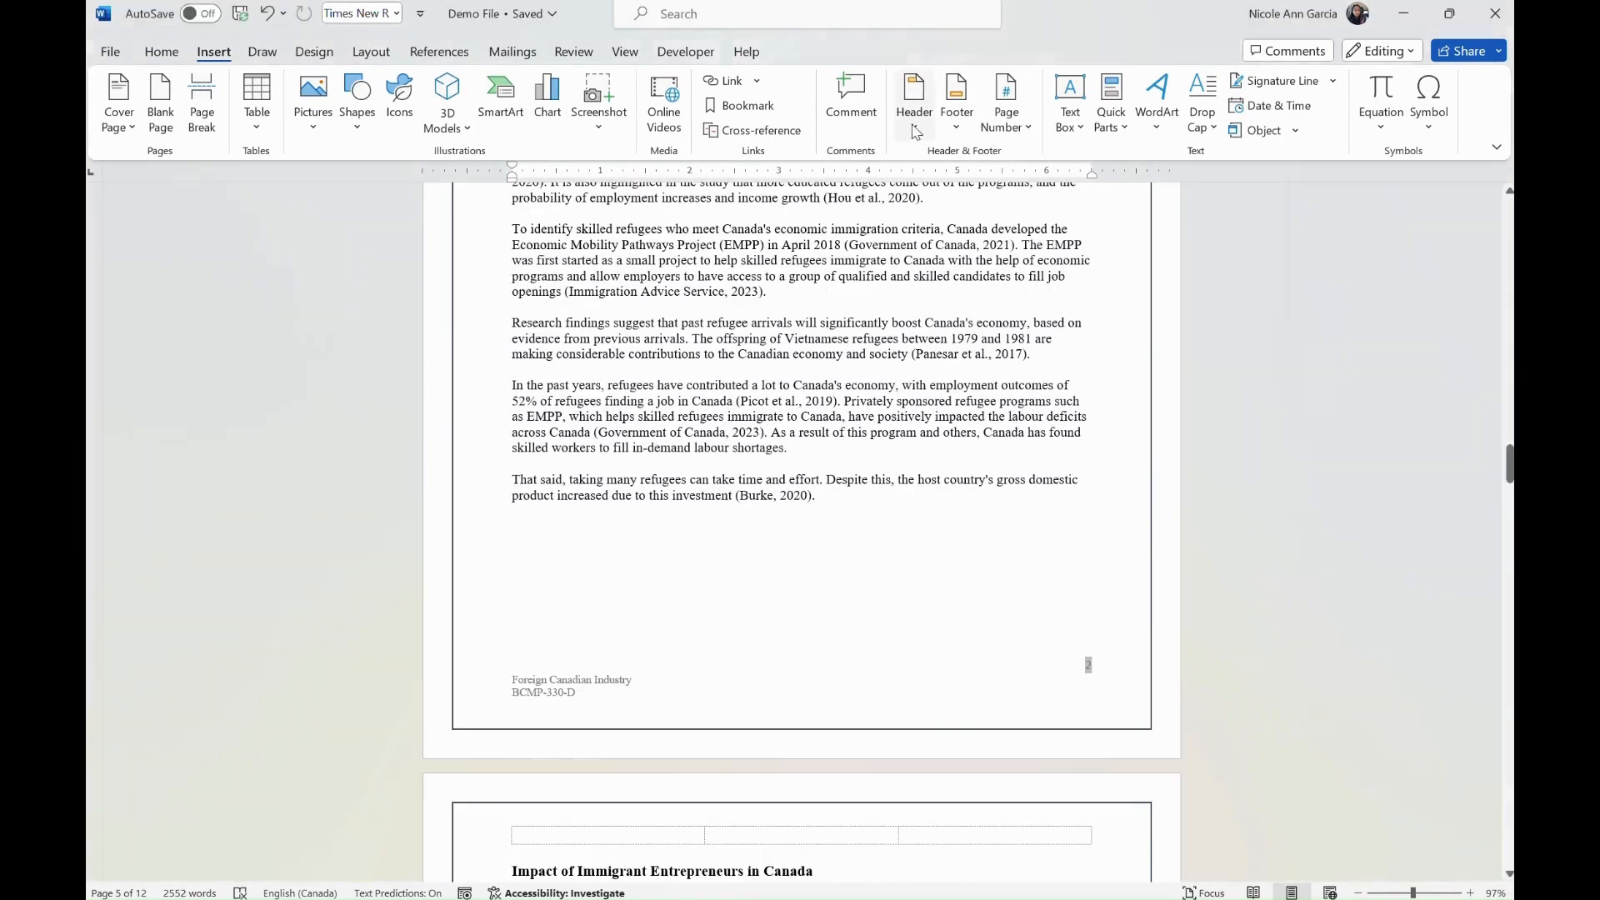
{"action": "left_click", "coordinate": [916, 125]}
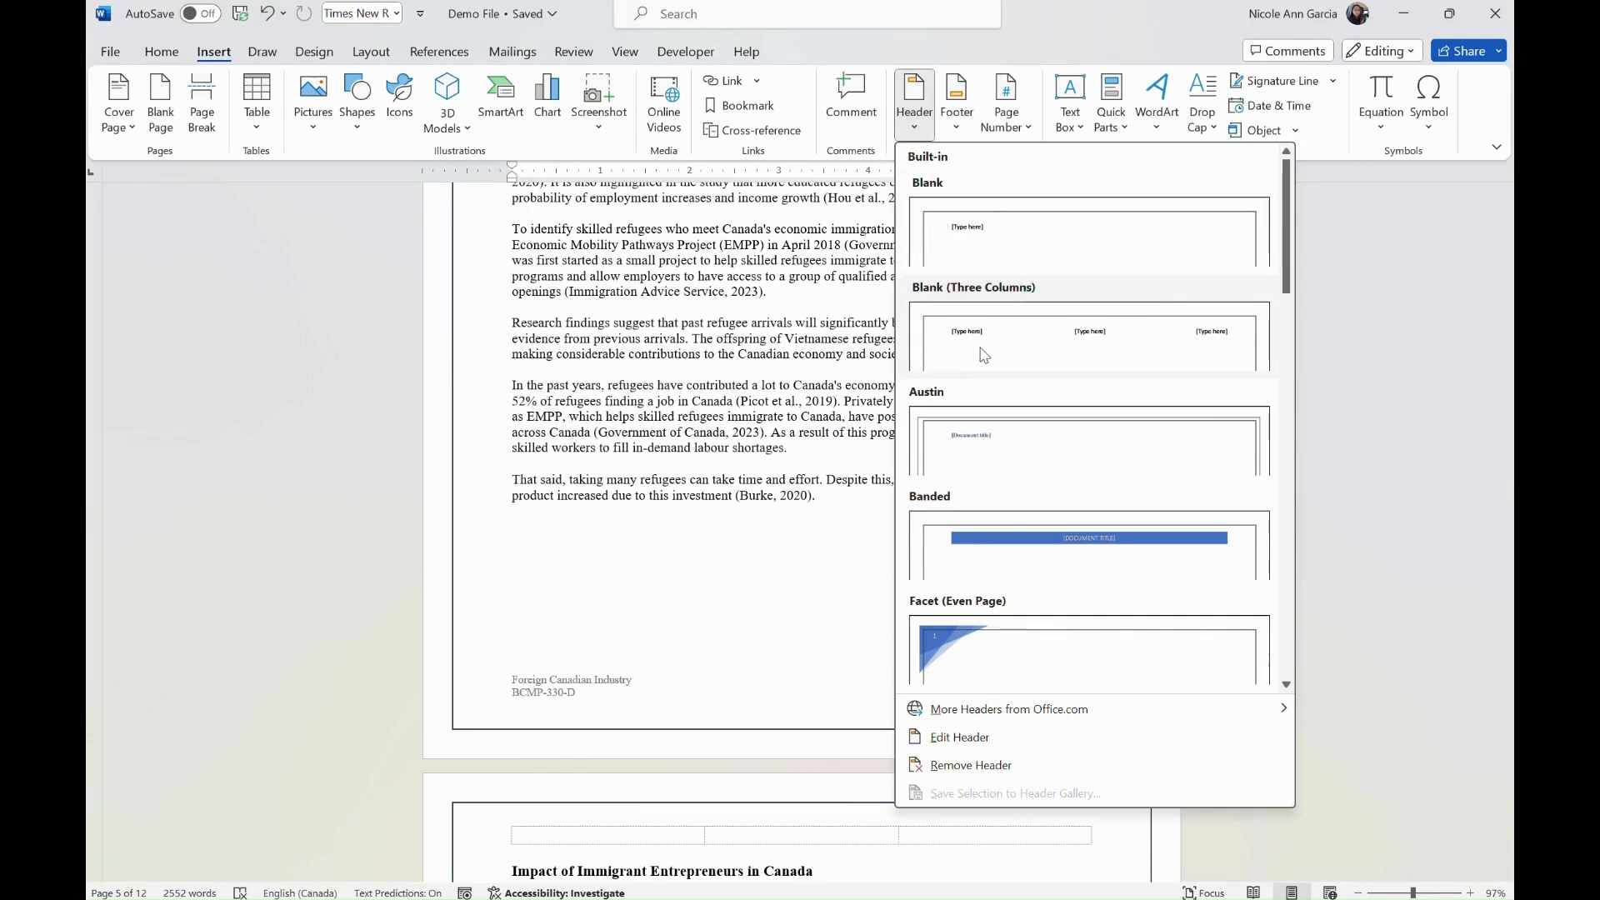
{"action": "scroll", "coordinate": [983, 356], "scroll_direction": "down", "scroll_amount": 3}
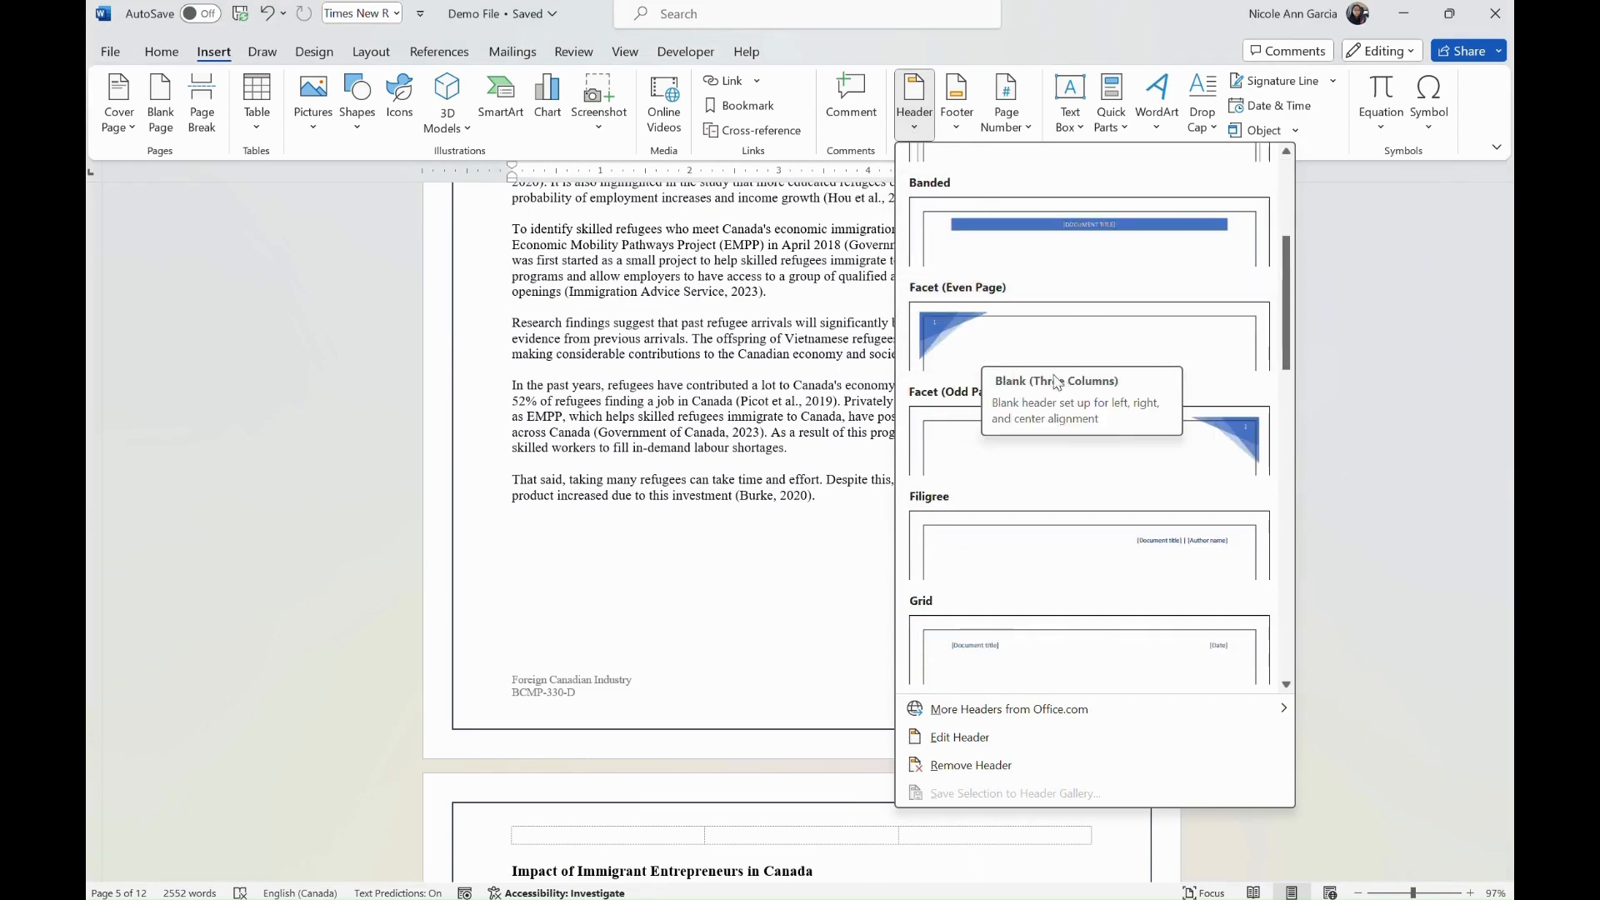
{"action": "scroll", "coordinate": [1063, 384], "scroll_direction": "down", "scroll_amount": 10}
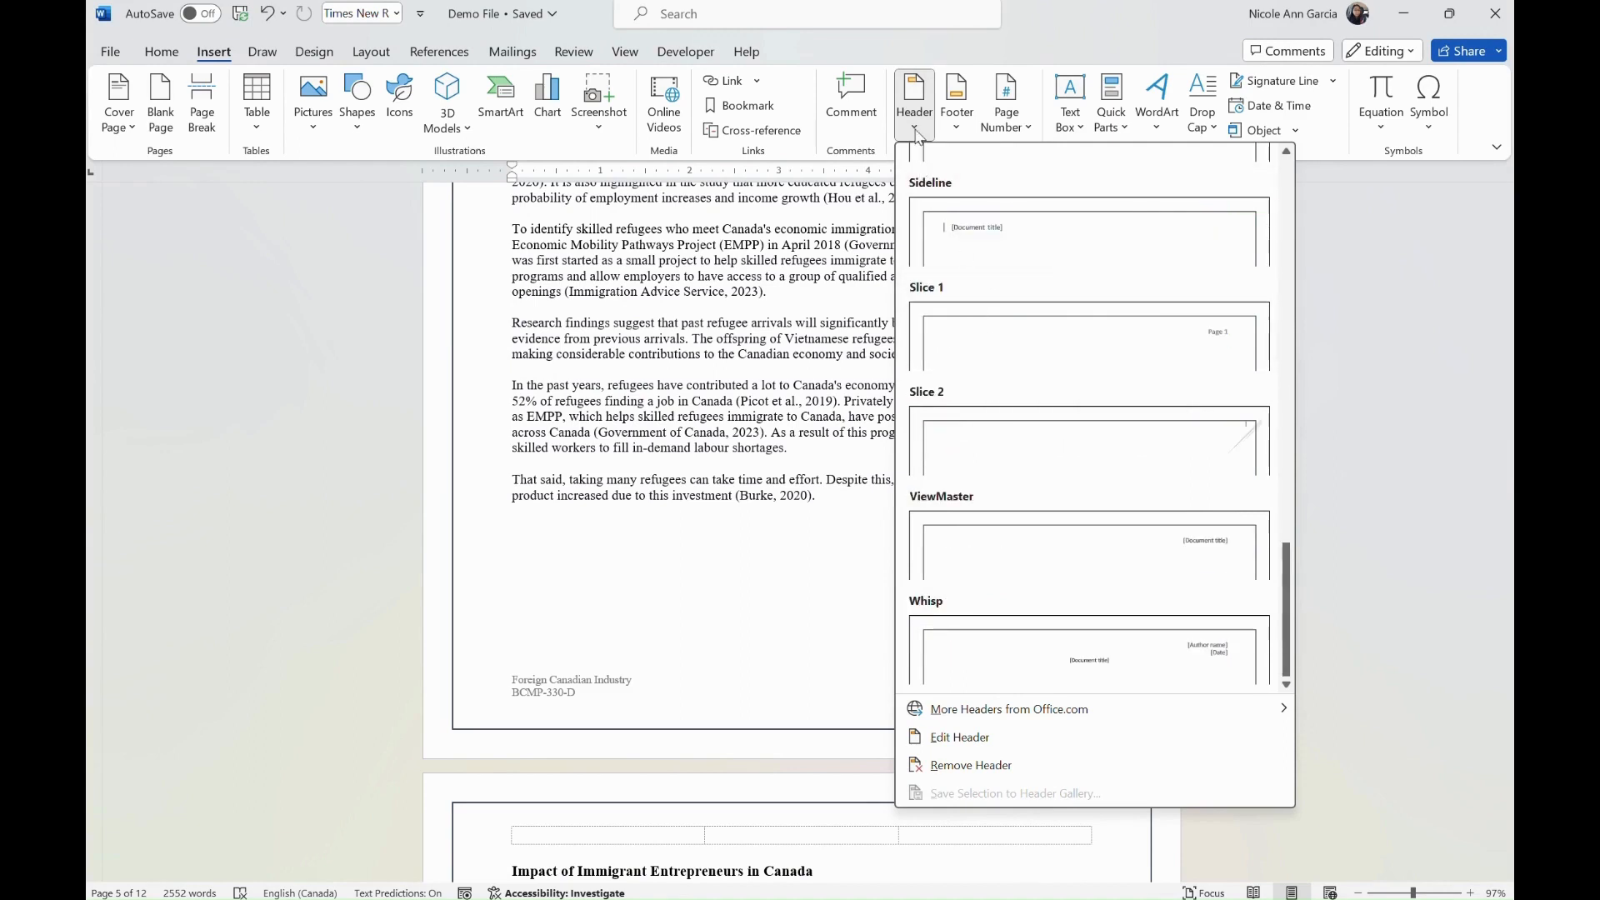
{"action": "left_click", "coordinate": [806, 367]}
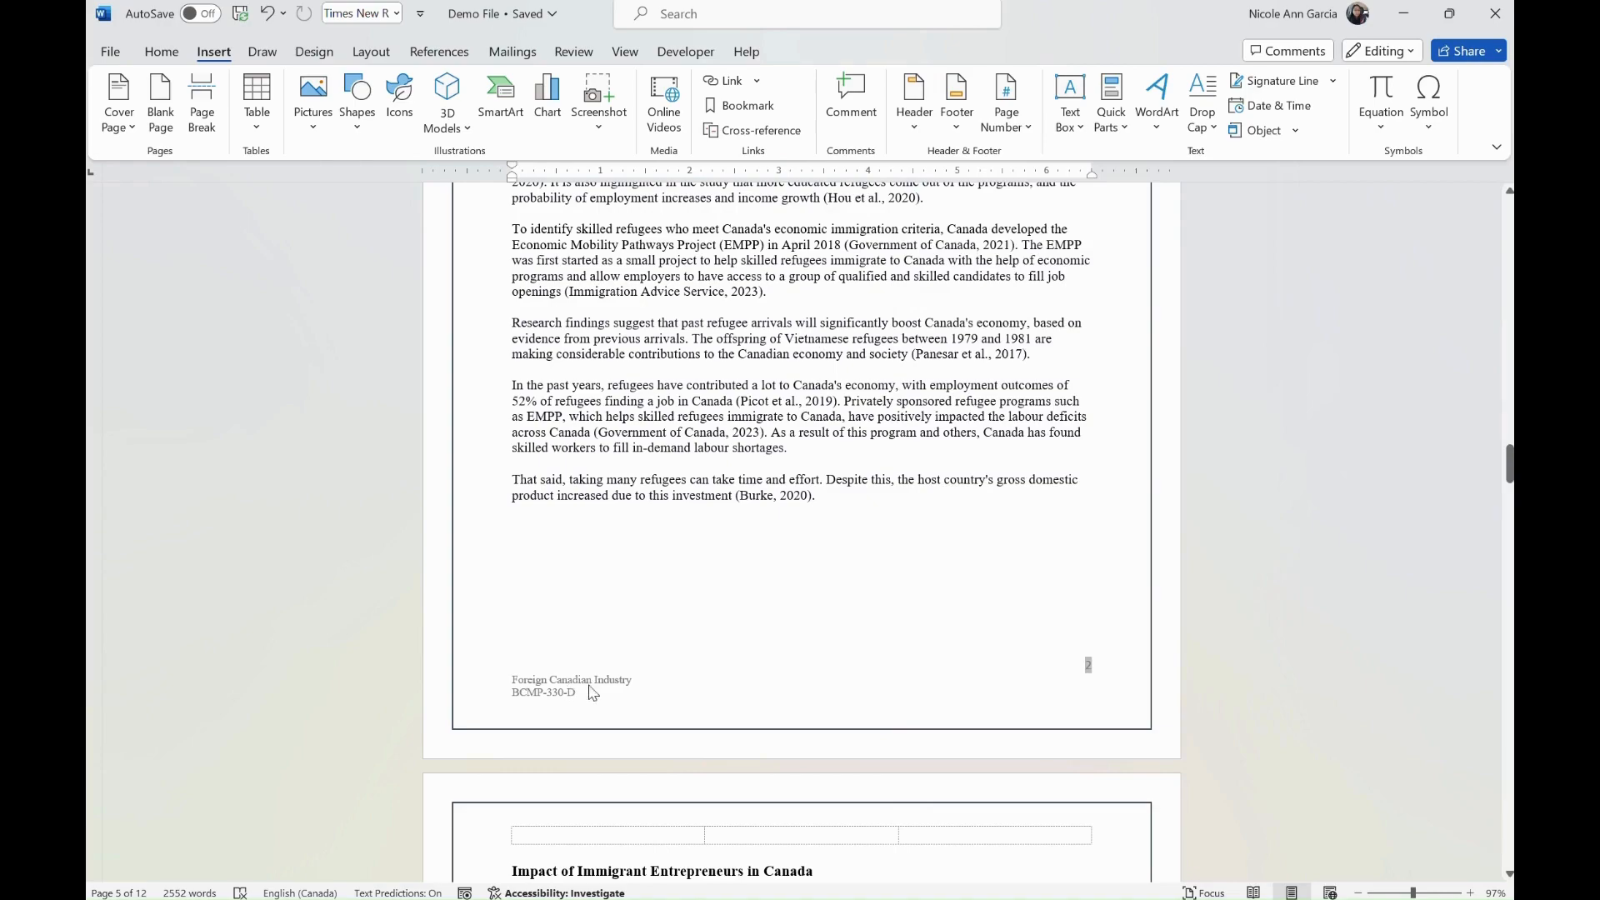
Step: Compare the footer text across the Research Findings pages and open the footer for editing
{"action": "scroll", "coordinate": [583, 688], "scroll_direction": "down", "scroll_amount": 10}
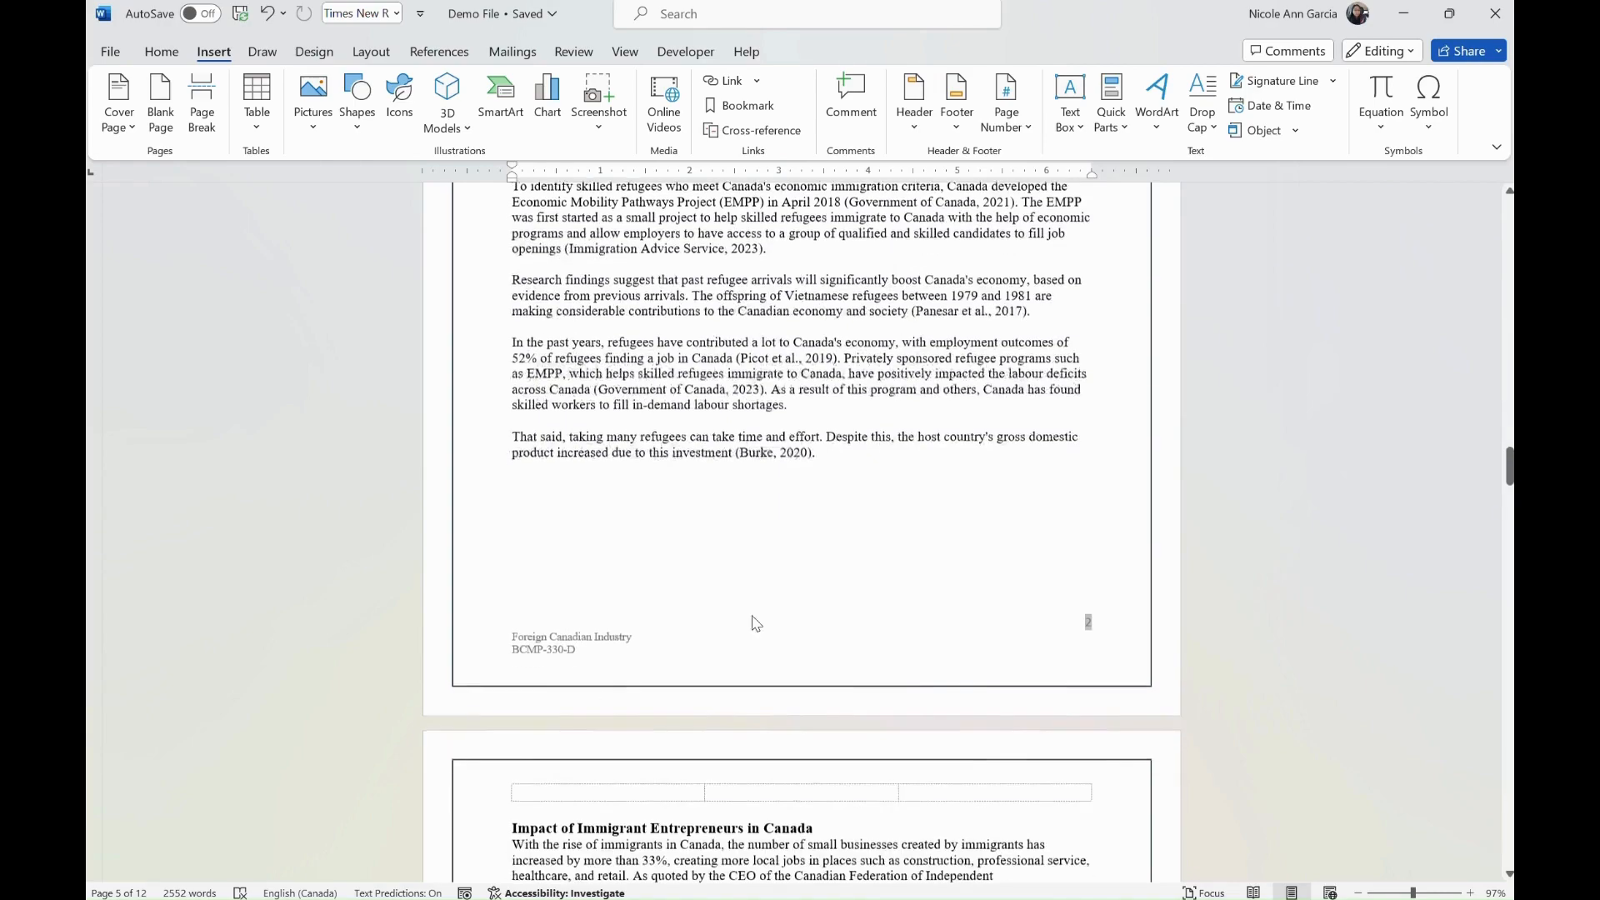
{"action": "scroll", "coordinate": [621, 690], "scroll_direction": "down", "scroll_amount": 5}
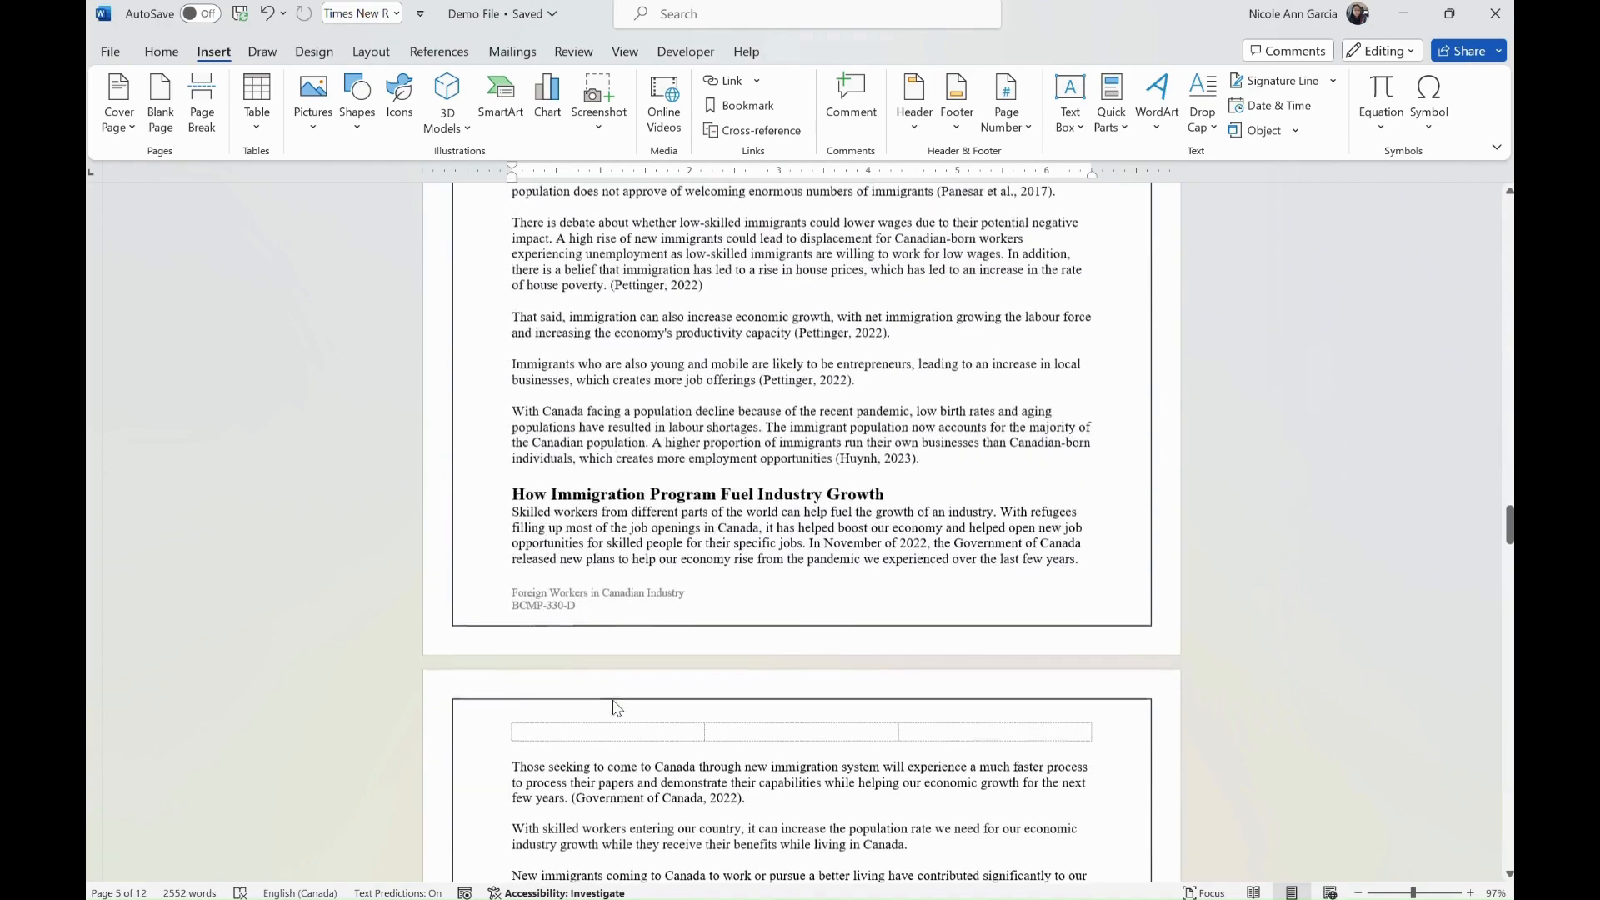
{"action": "scroll", "coordinate": [625, 584], "scroll_direction": "up", "scroll_amount": 10}
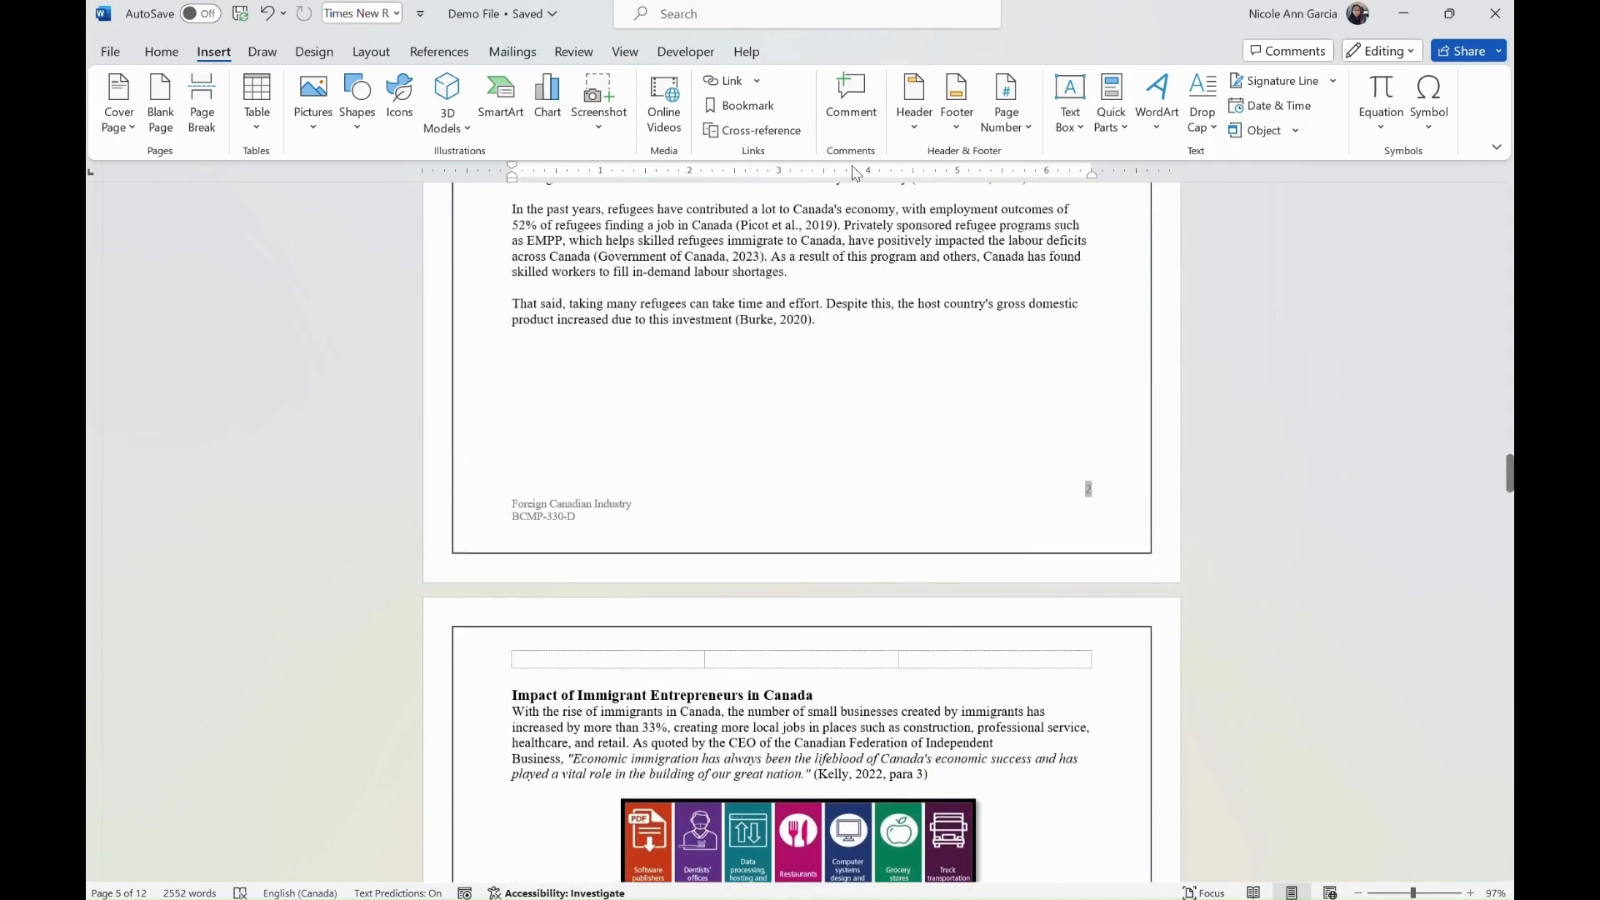
{"action": "left_click", "coordinate": [957, 104]}
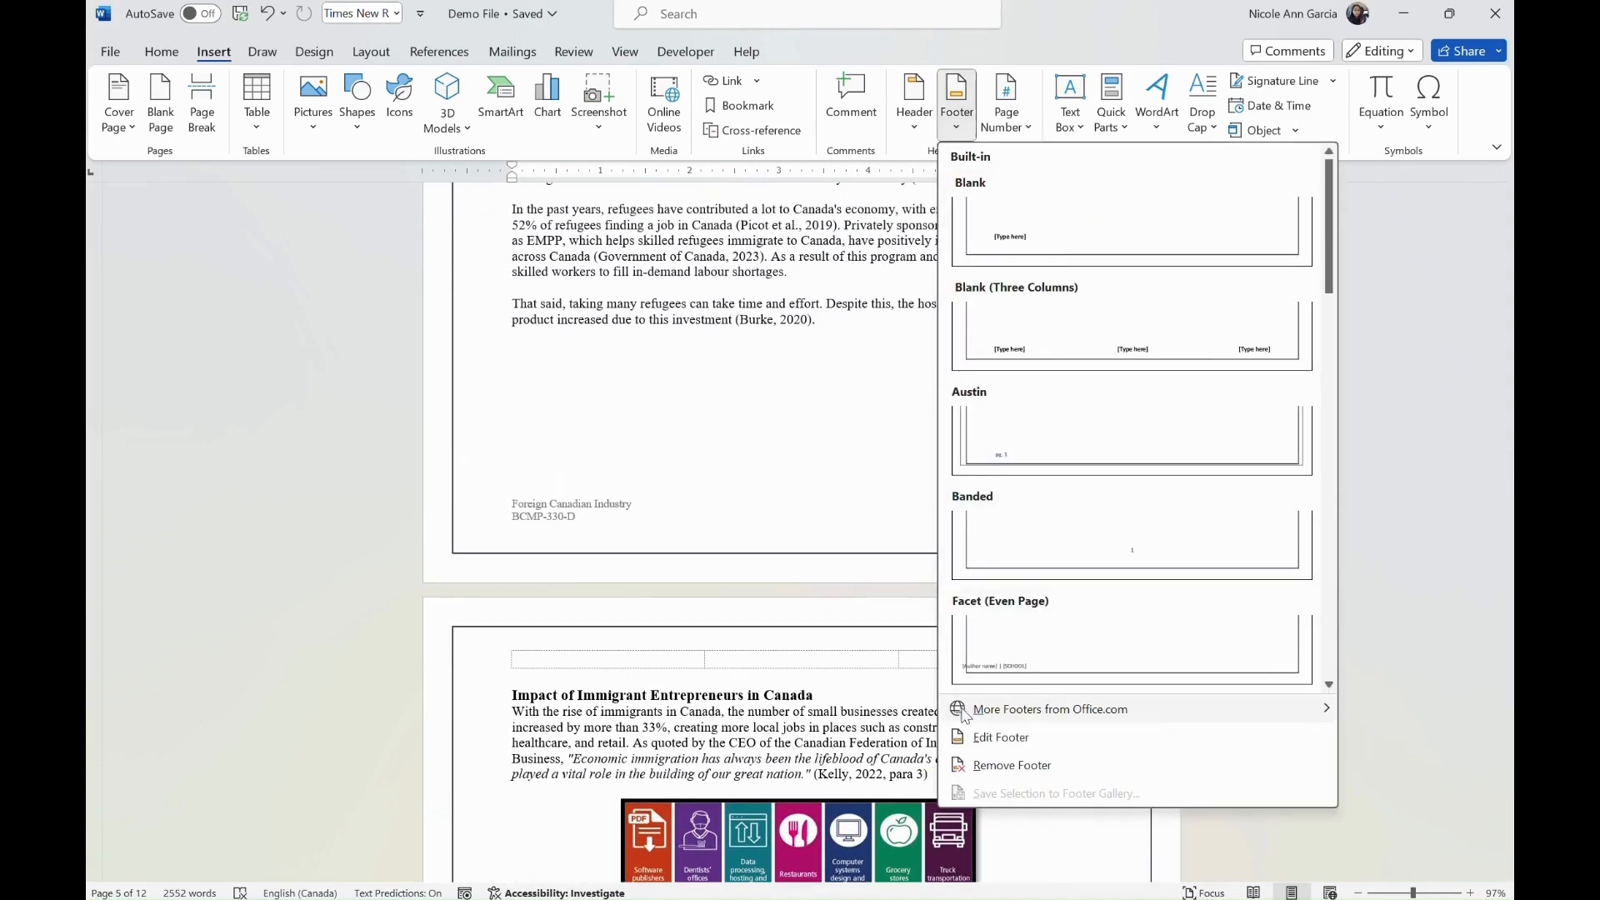
{"action": "left_click", "coordinate": [1000, 736]}
Step: Insert "Workers in" after "Foreign" in the Section 5 first page footer on page 5, and close the footer
{"action": "scroll", "coordinate": [765, 696], "scroll_direction": "down", "scroll_amount": 2}
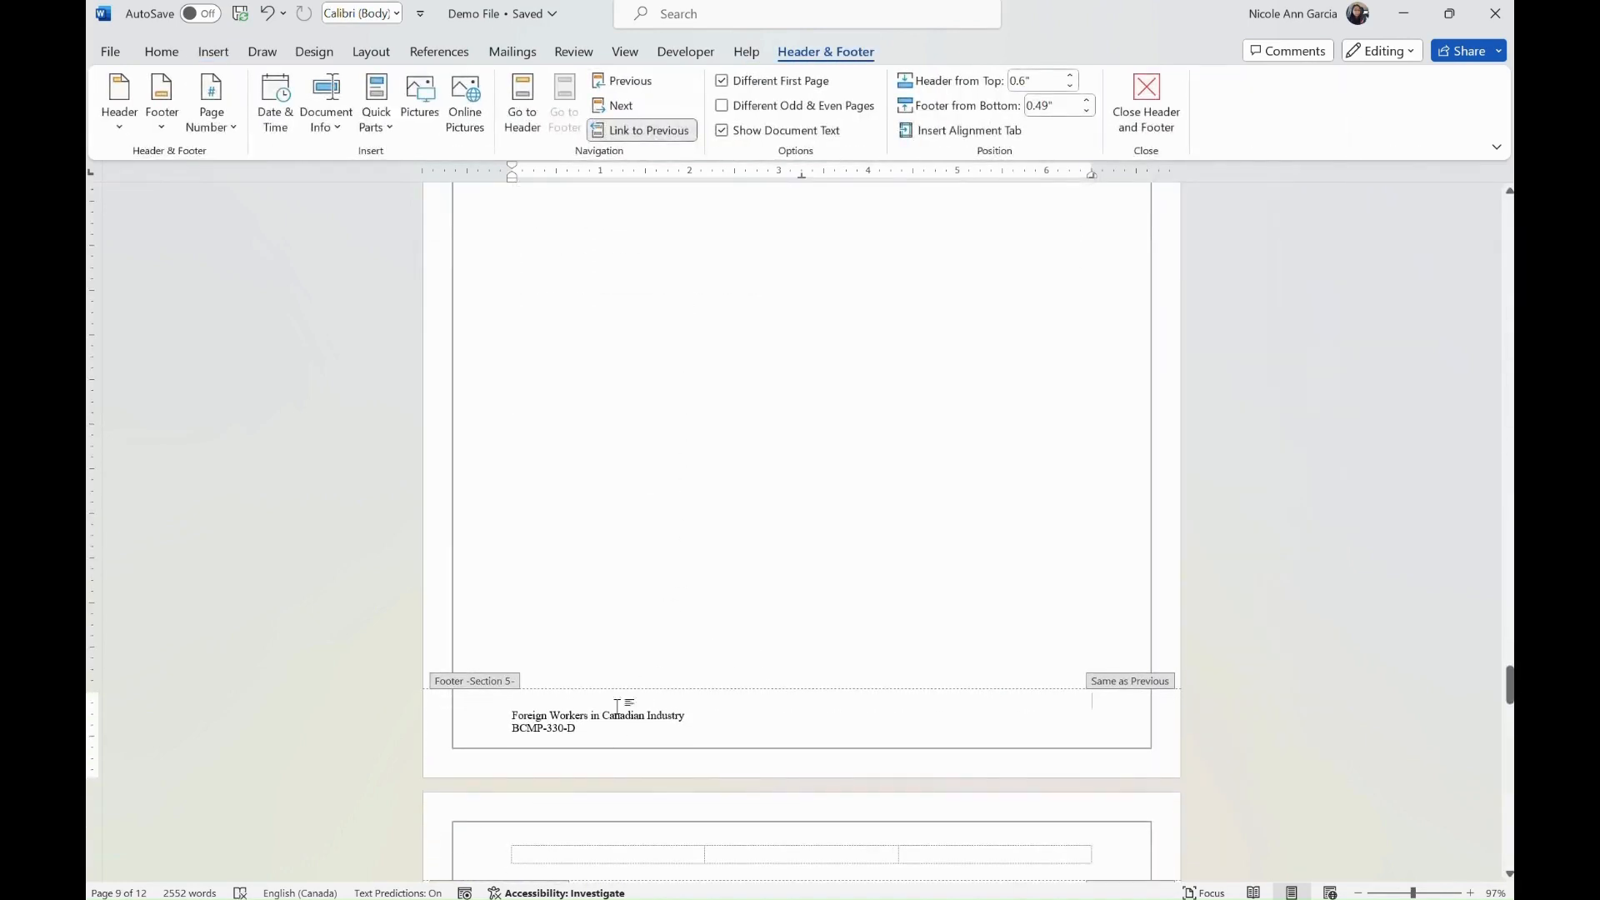
{"action": "left_click", "coordinate": [689, 26]}
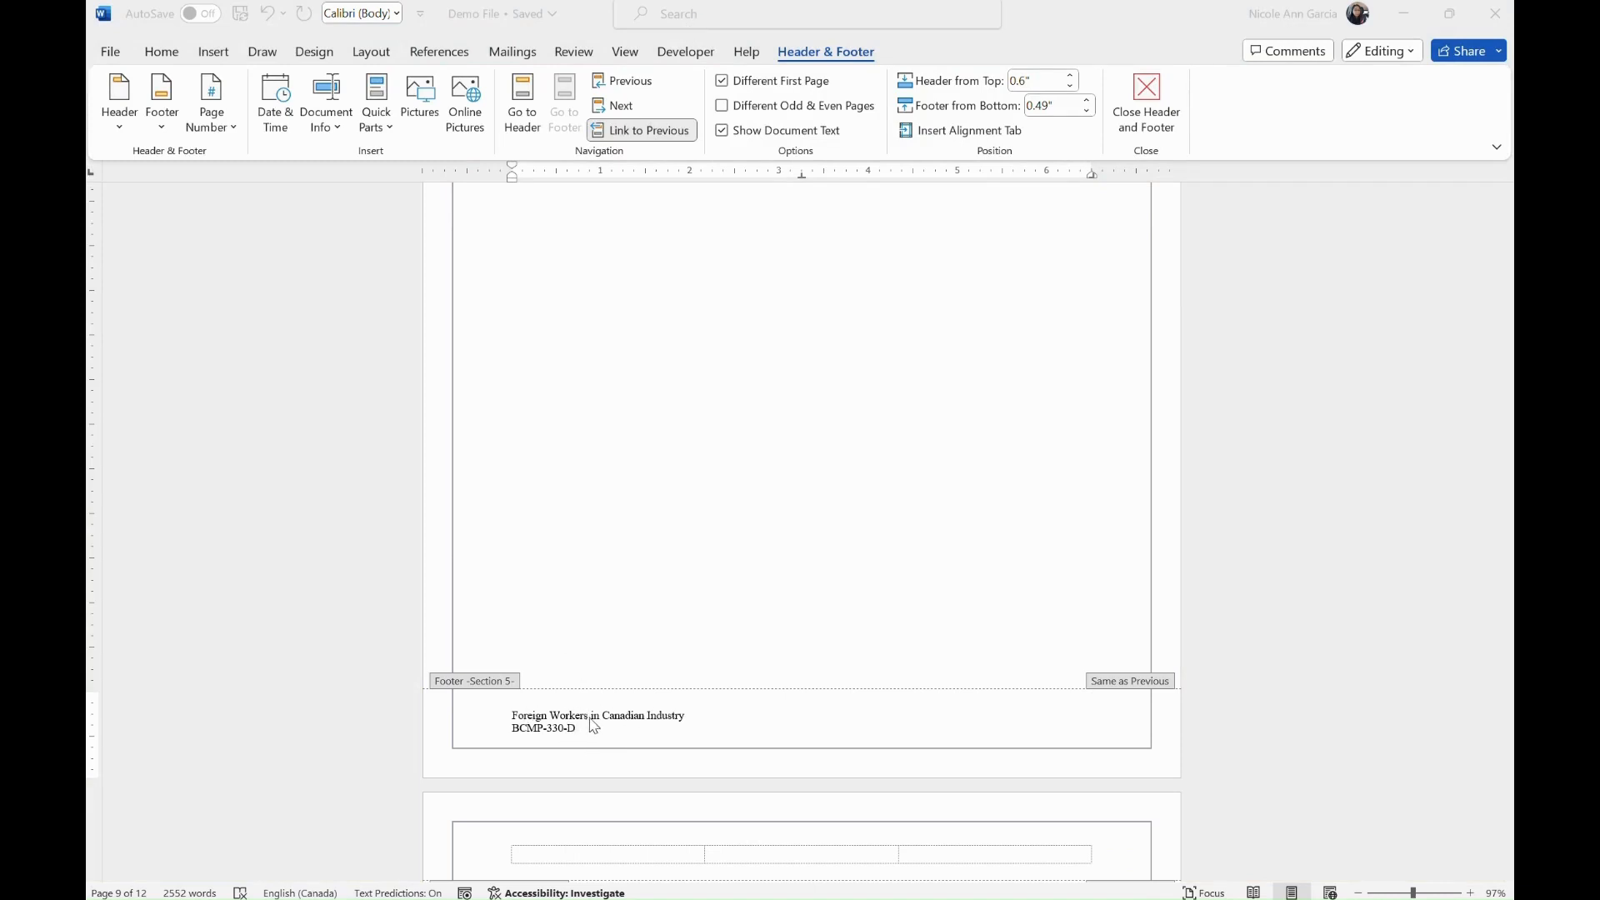
{"action": "scroll", "coordinate": [614, 690], "scroll_direction": "down", "scroll_amount": 8}
{"action": "scroll", "coordinate": [614, 690], "scroll_direction": "up", "scroll_amount": 5}
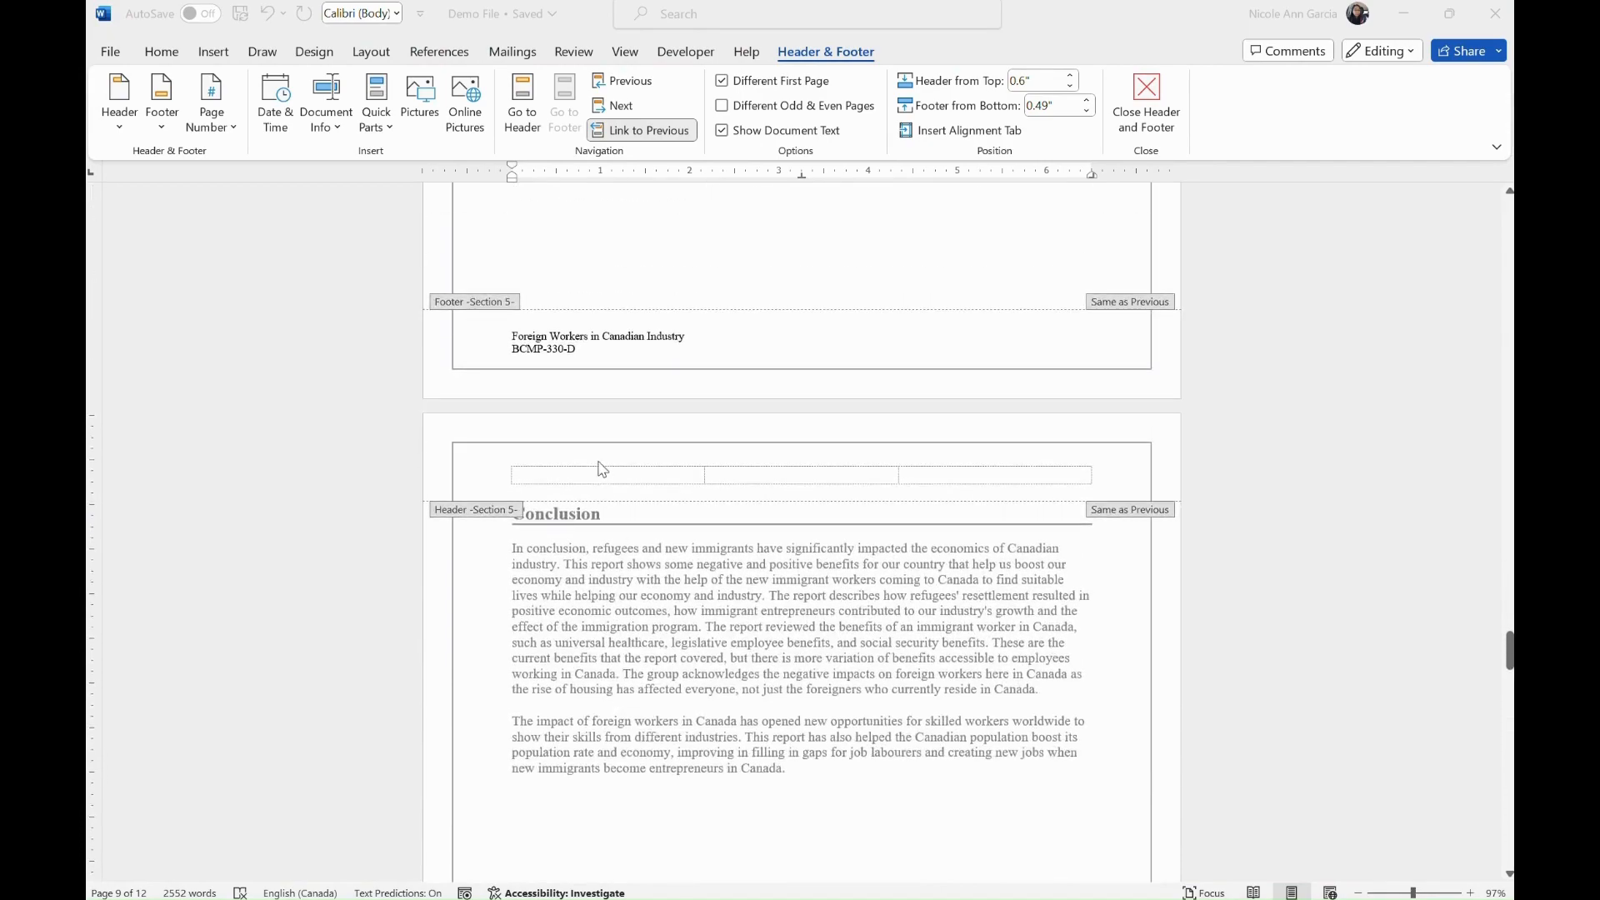
{"action": "scroll", "coordinate": [601, 471], "scroll_direction": "up", "scroll_amount": 3}
{"action": "left_click_drag", "start_coordinate": [1510, 642], "coordinate": [1510, 476]}
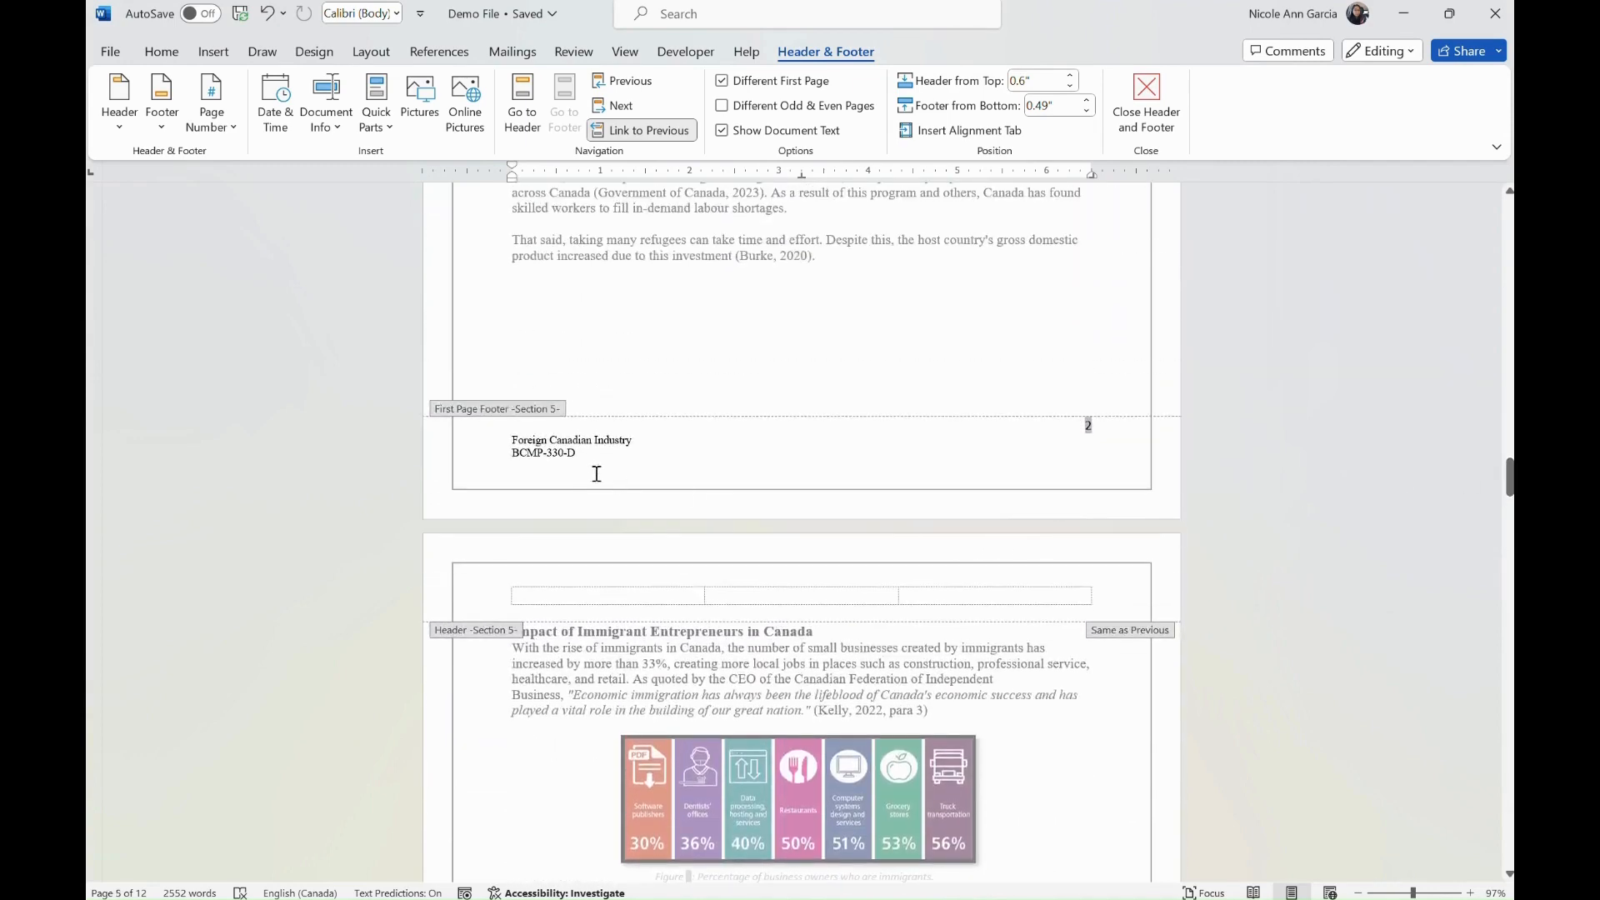
{"action": "left_click", "coordinate": [586, 436]}
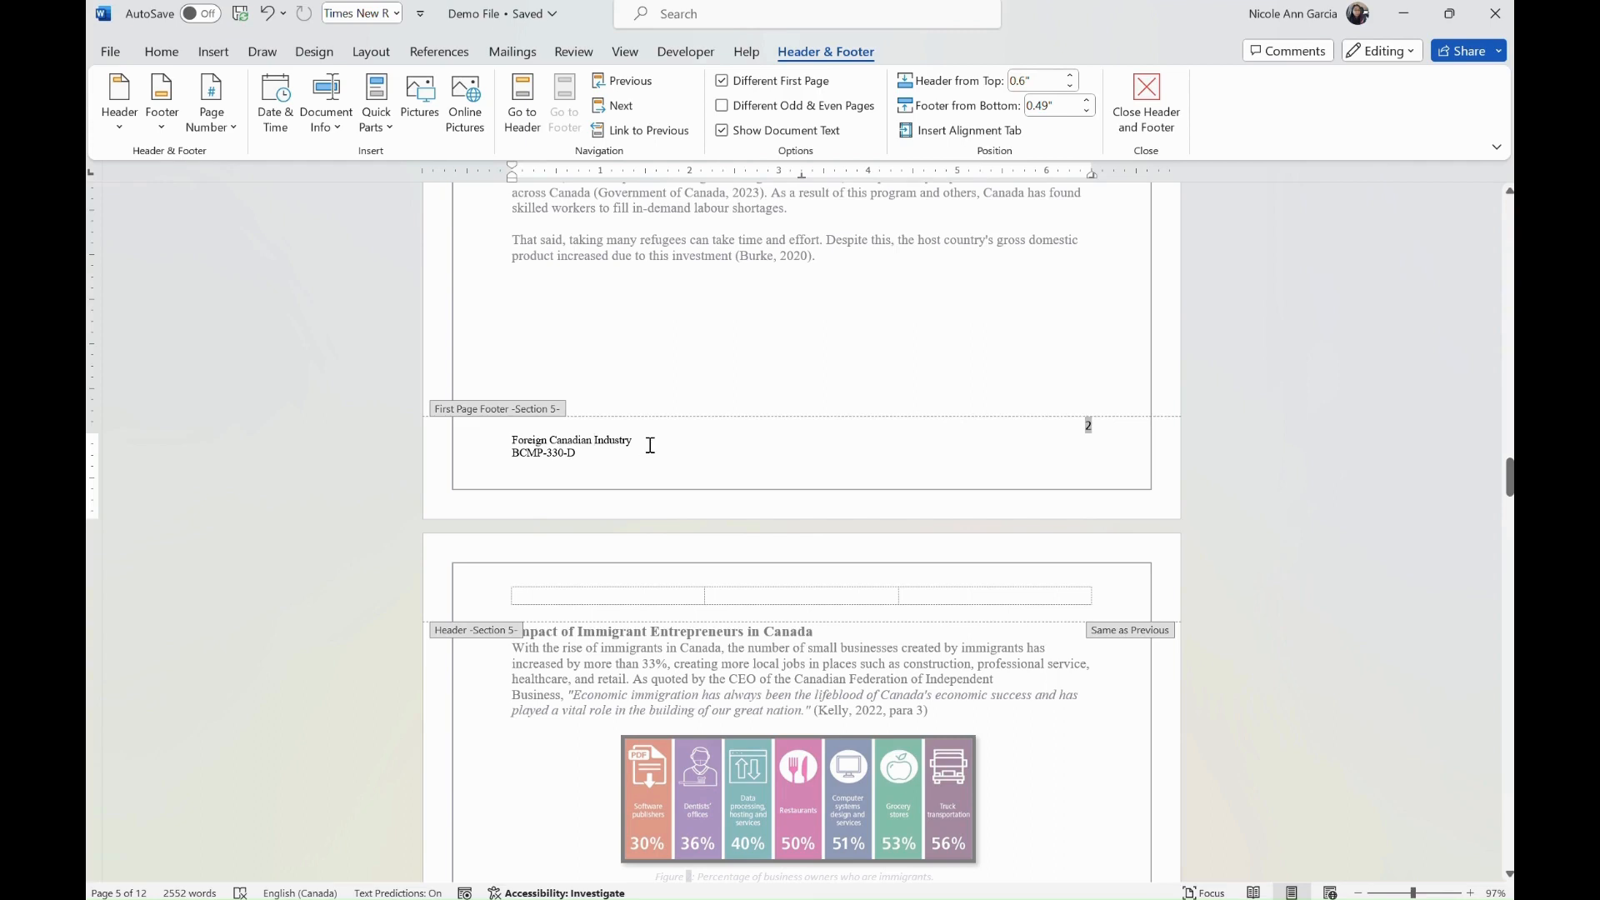
{"action": "left_click", "coordinate": [551, 428]}
{"action": "type", "text": "Workers in"}
{"action": "left_click", "coordinate": [1148, 106]}
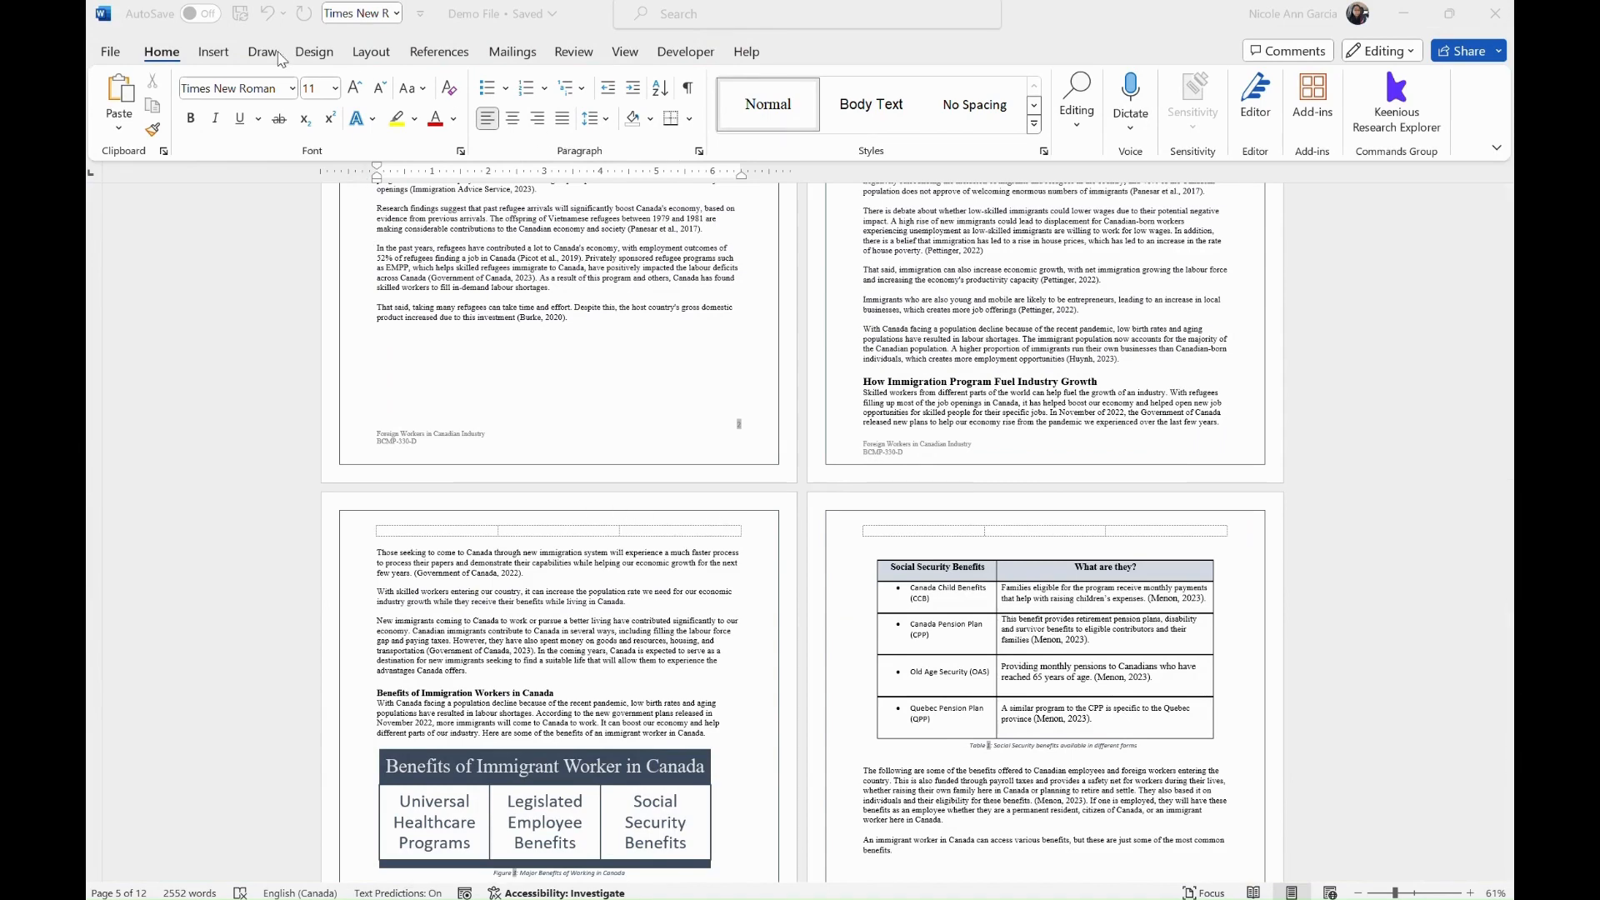
Step: Browse the page number placement galleries and the Page Number Format options, and close the dialog without changes
{"action": "left_click", "coordinate": [206, 57]}
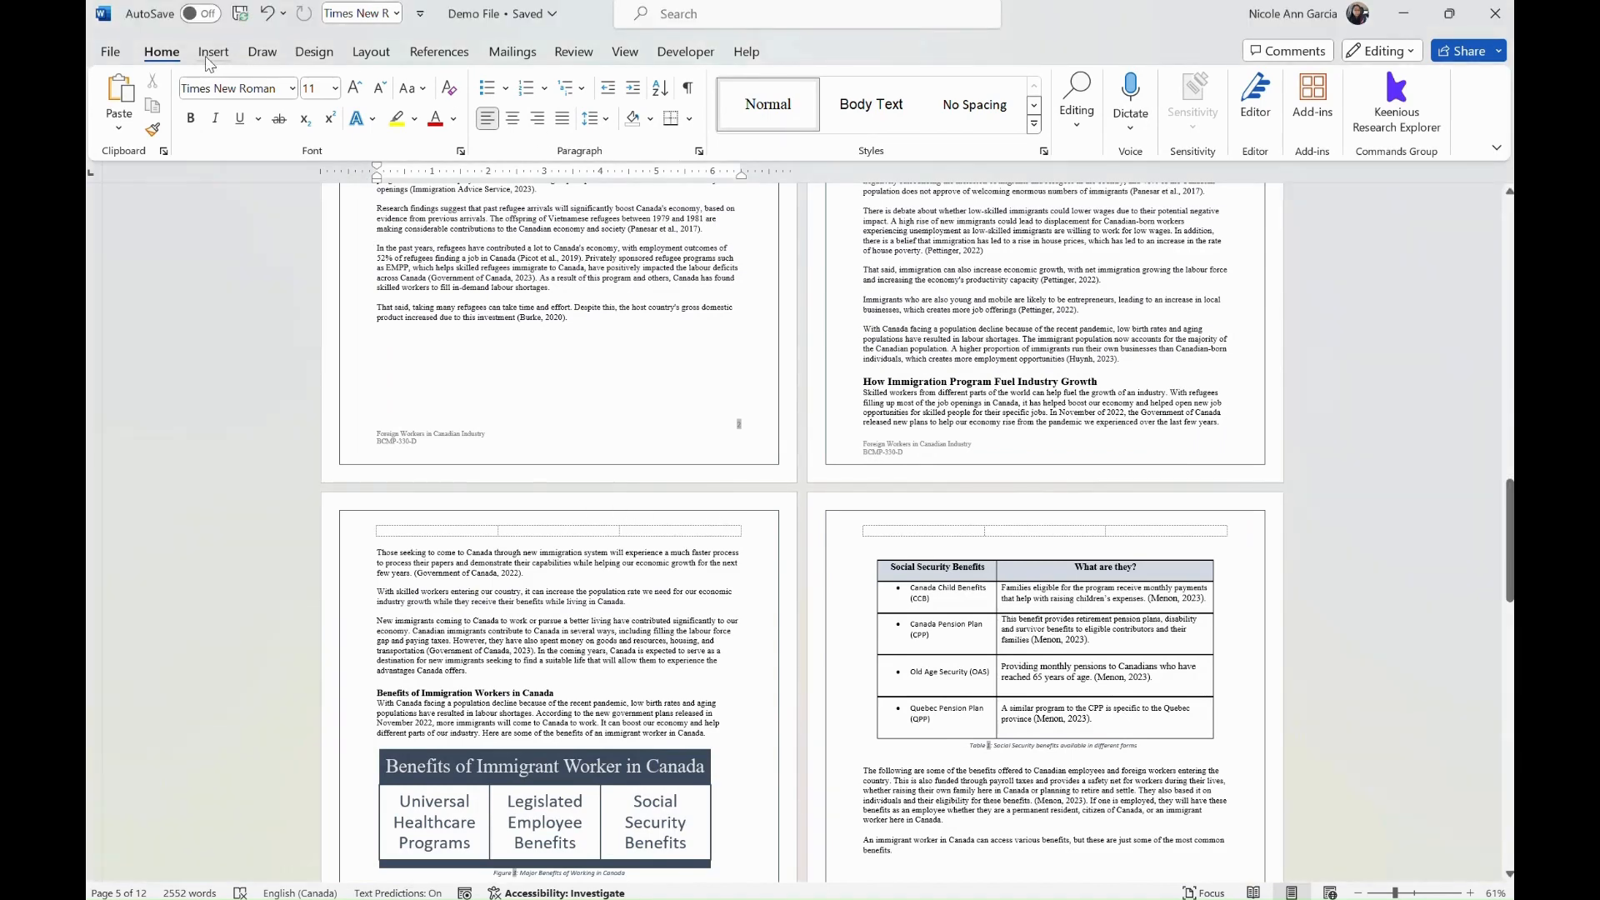
{"action": "left_click", "coordinate": [210, 57]}
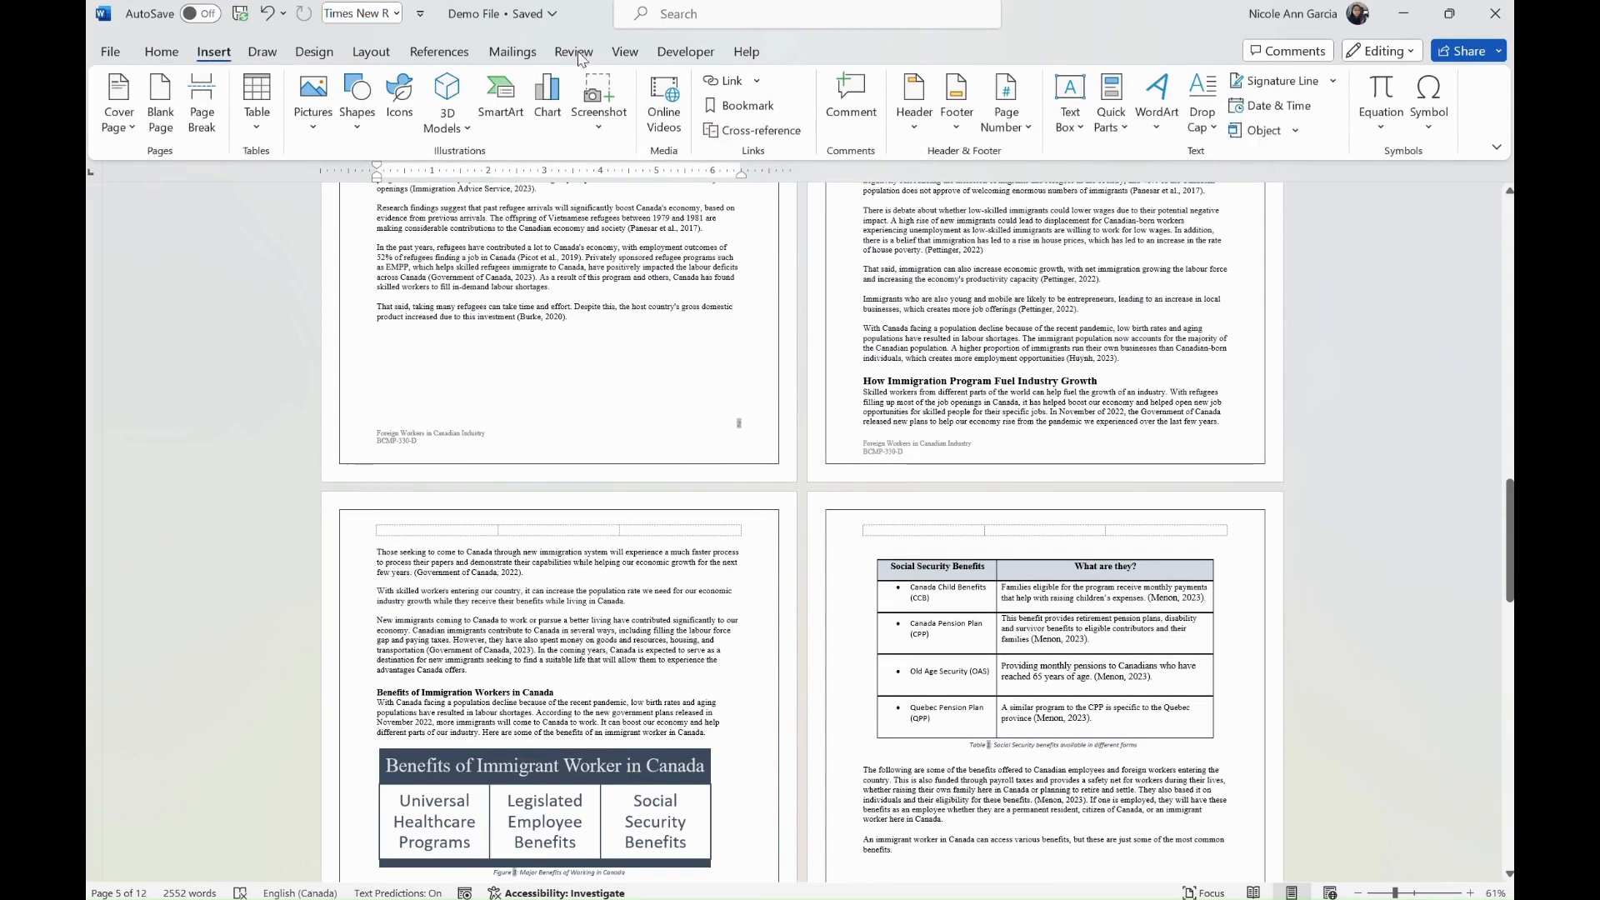
{"action": "left_click", "coordinate": [1023, 138]}
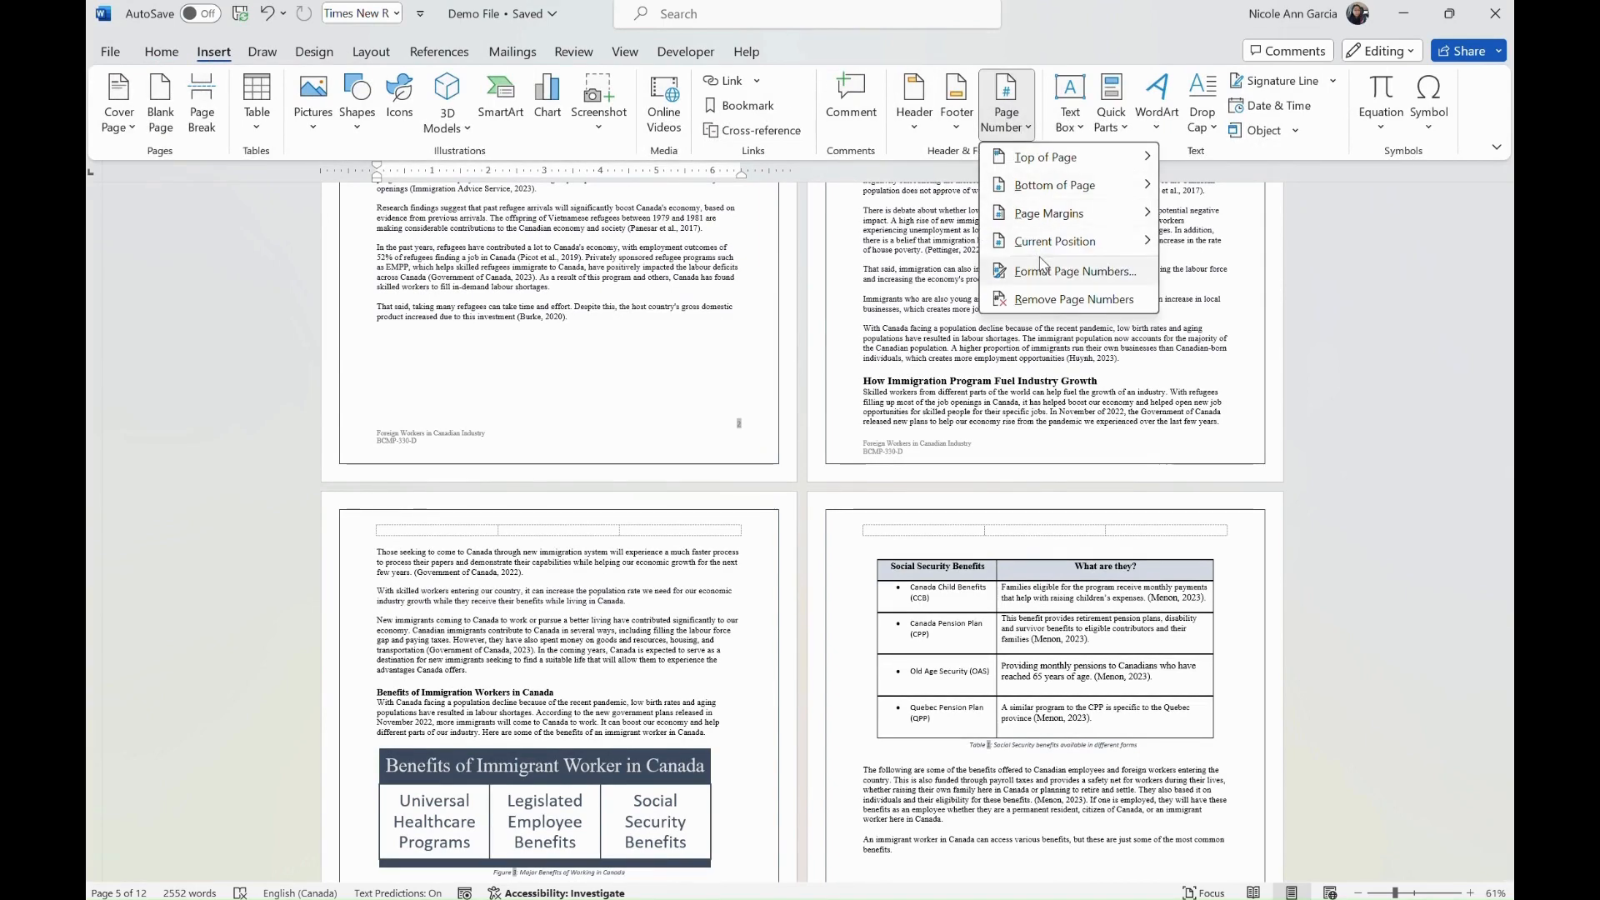
{"action": "mouse_move", "coordinate": [1065, 165]}
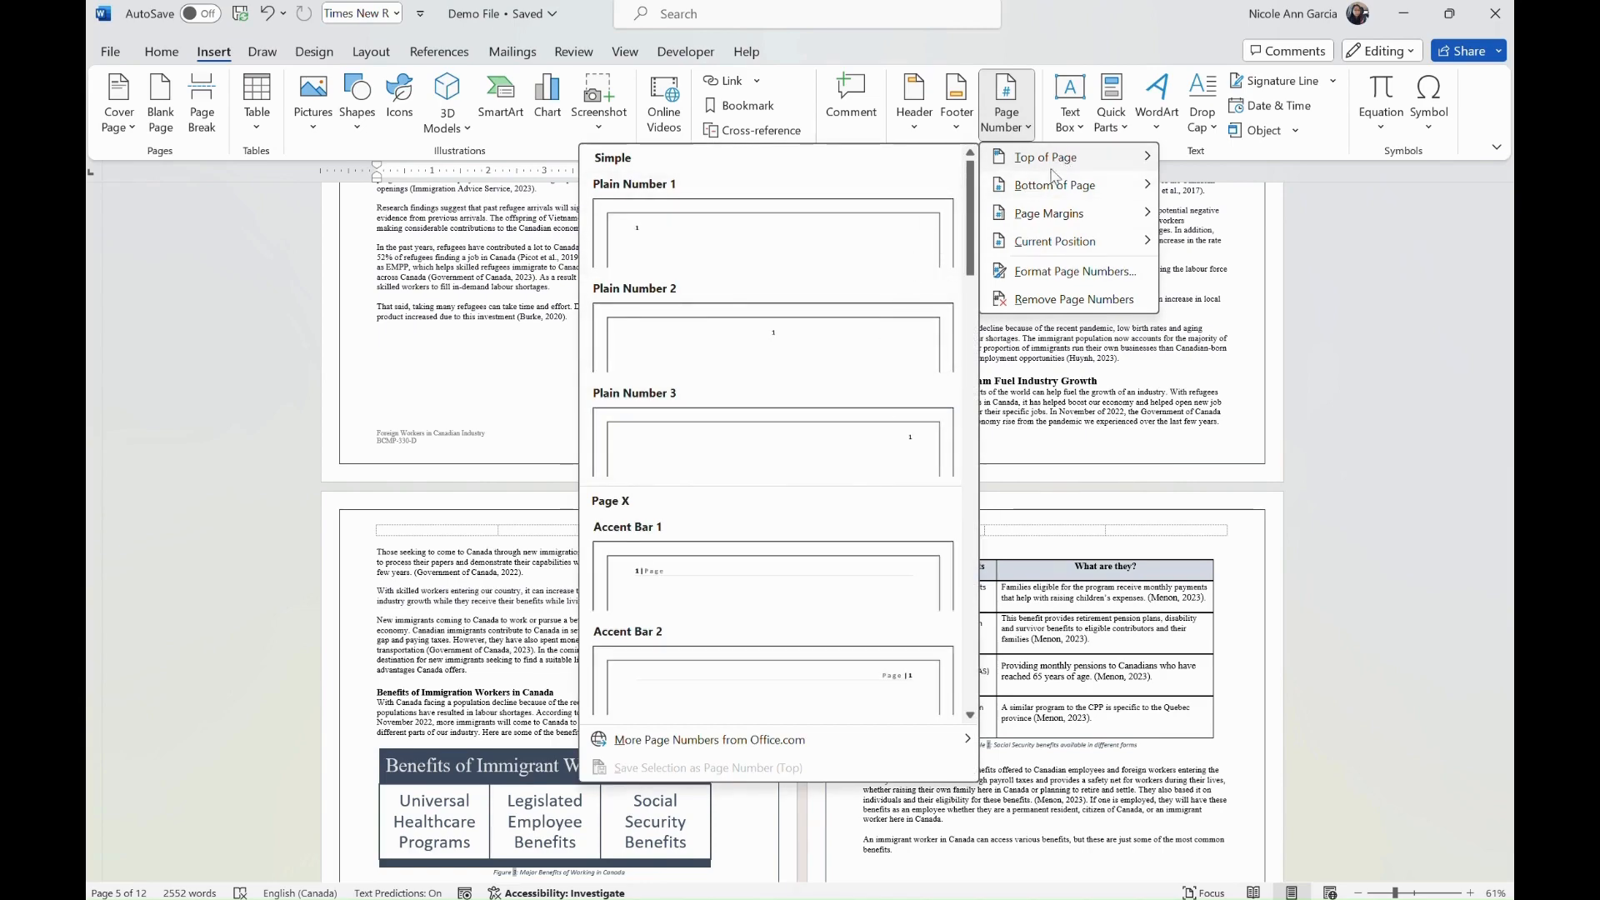
{"action": "mouse_move", "coordinate": [1058, 215]}
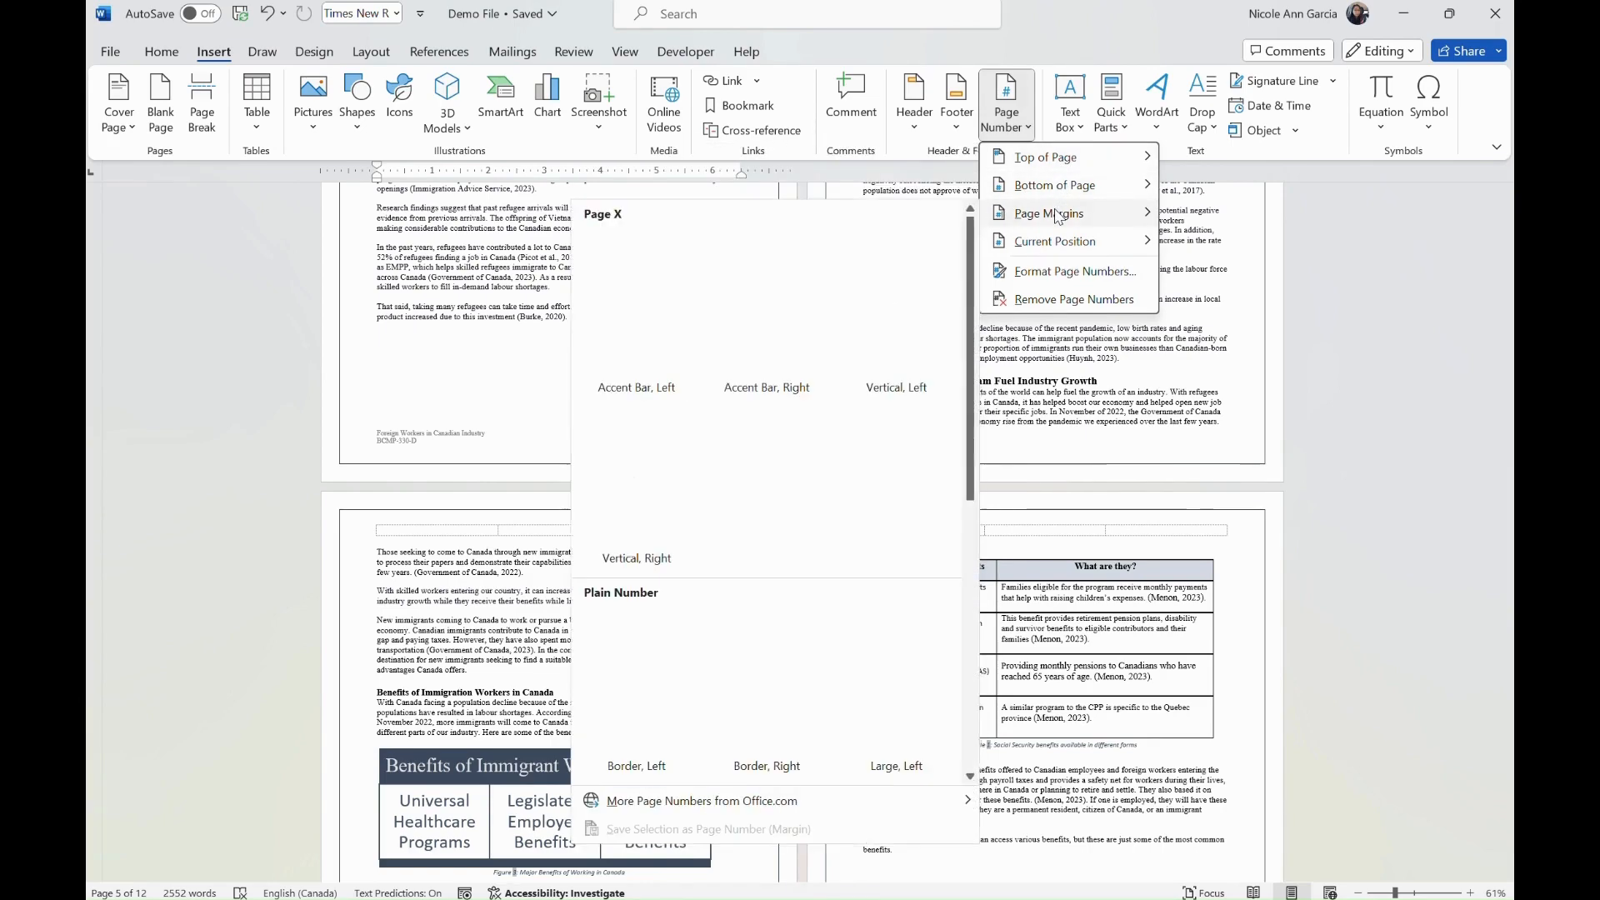
{"action": "mouse_move", "coordinate": [1056, 253]}
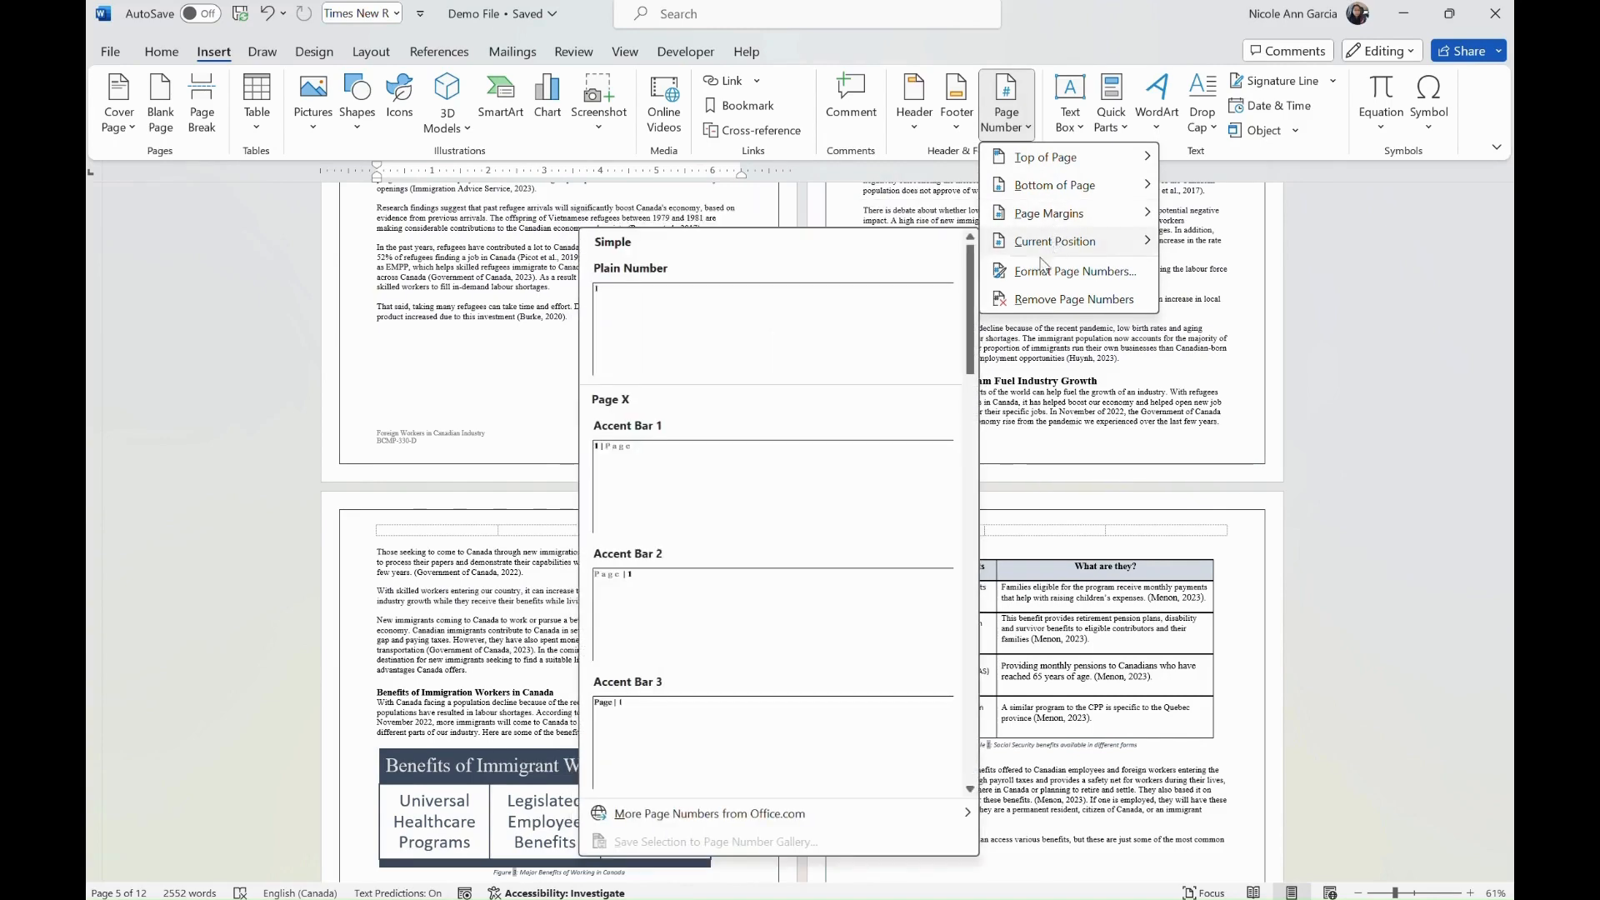
{"action": "left_click", "coordinate": [1034, 278]}
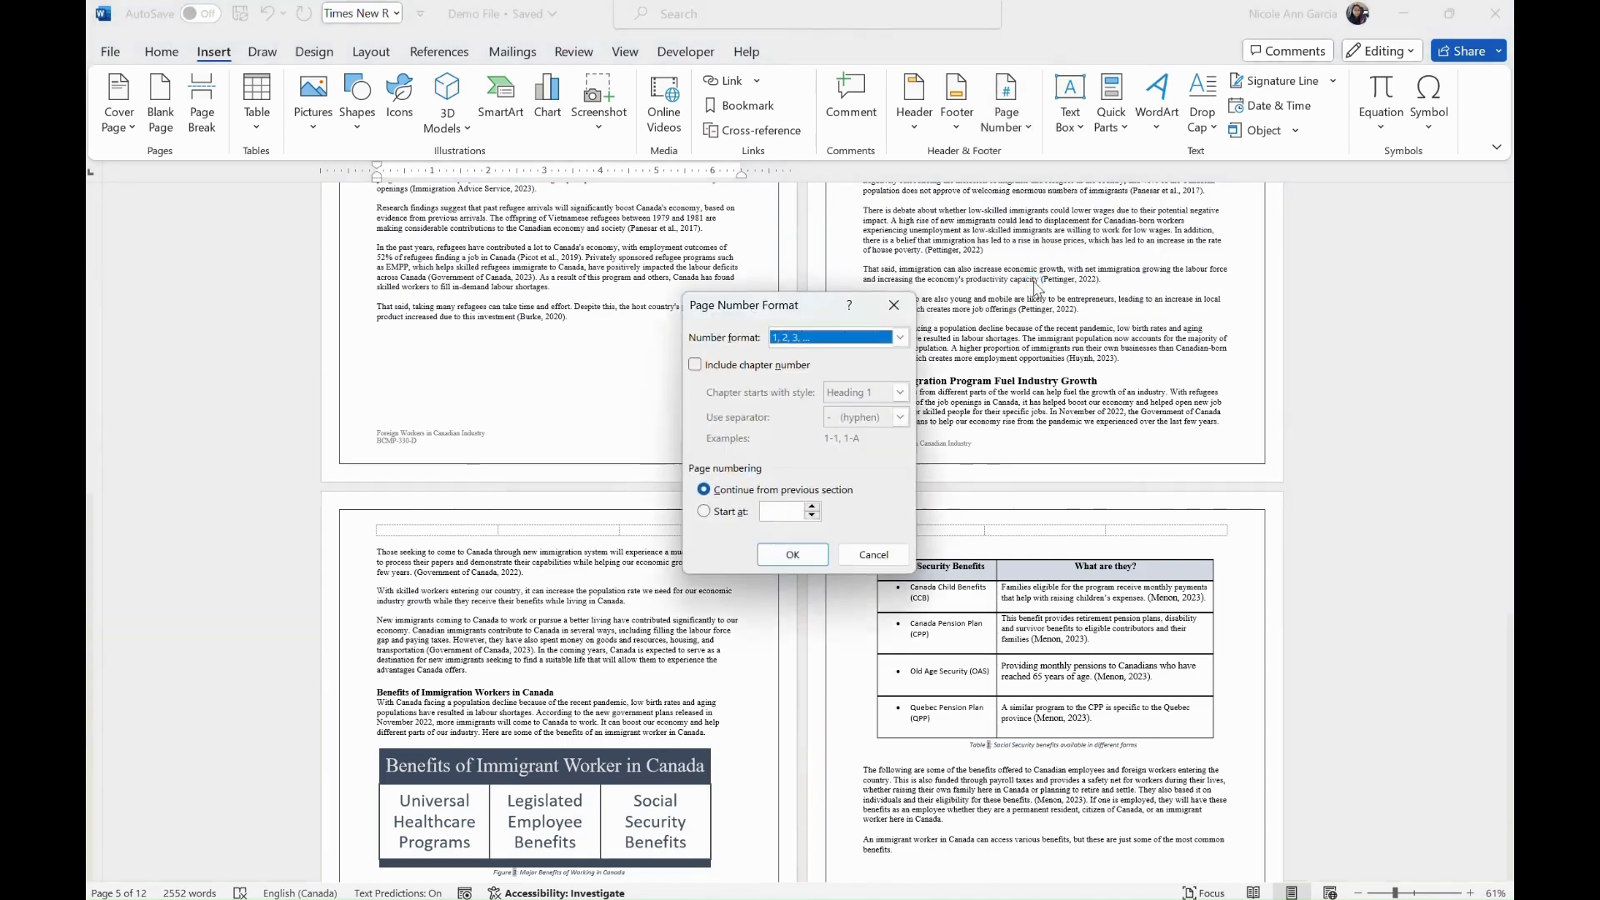
{"action": "left_click", "coordinate": [894, 305]}
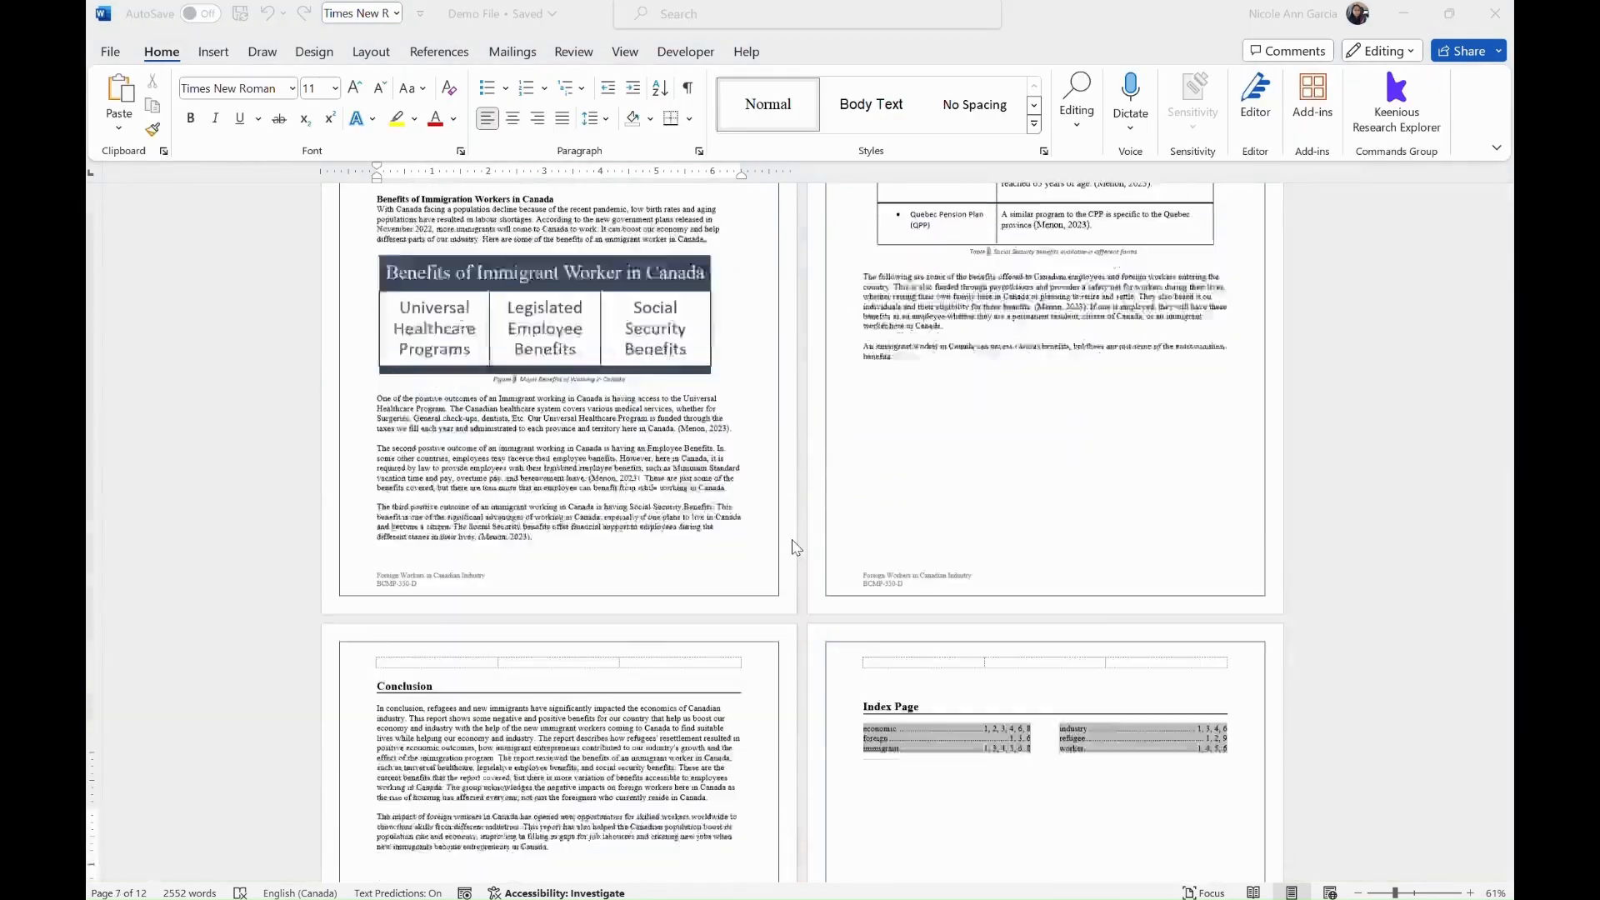
Step: Compare the footer page numbers from the Research Findings pages to the Index Page and open the footer for editing
{"action": "scroll", "coordinate": [796, 547], "scroll_direction": "down", "scroll_amount": 1}
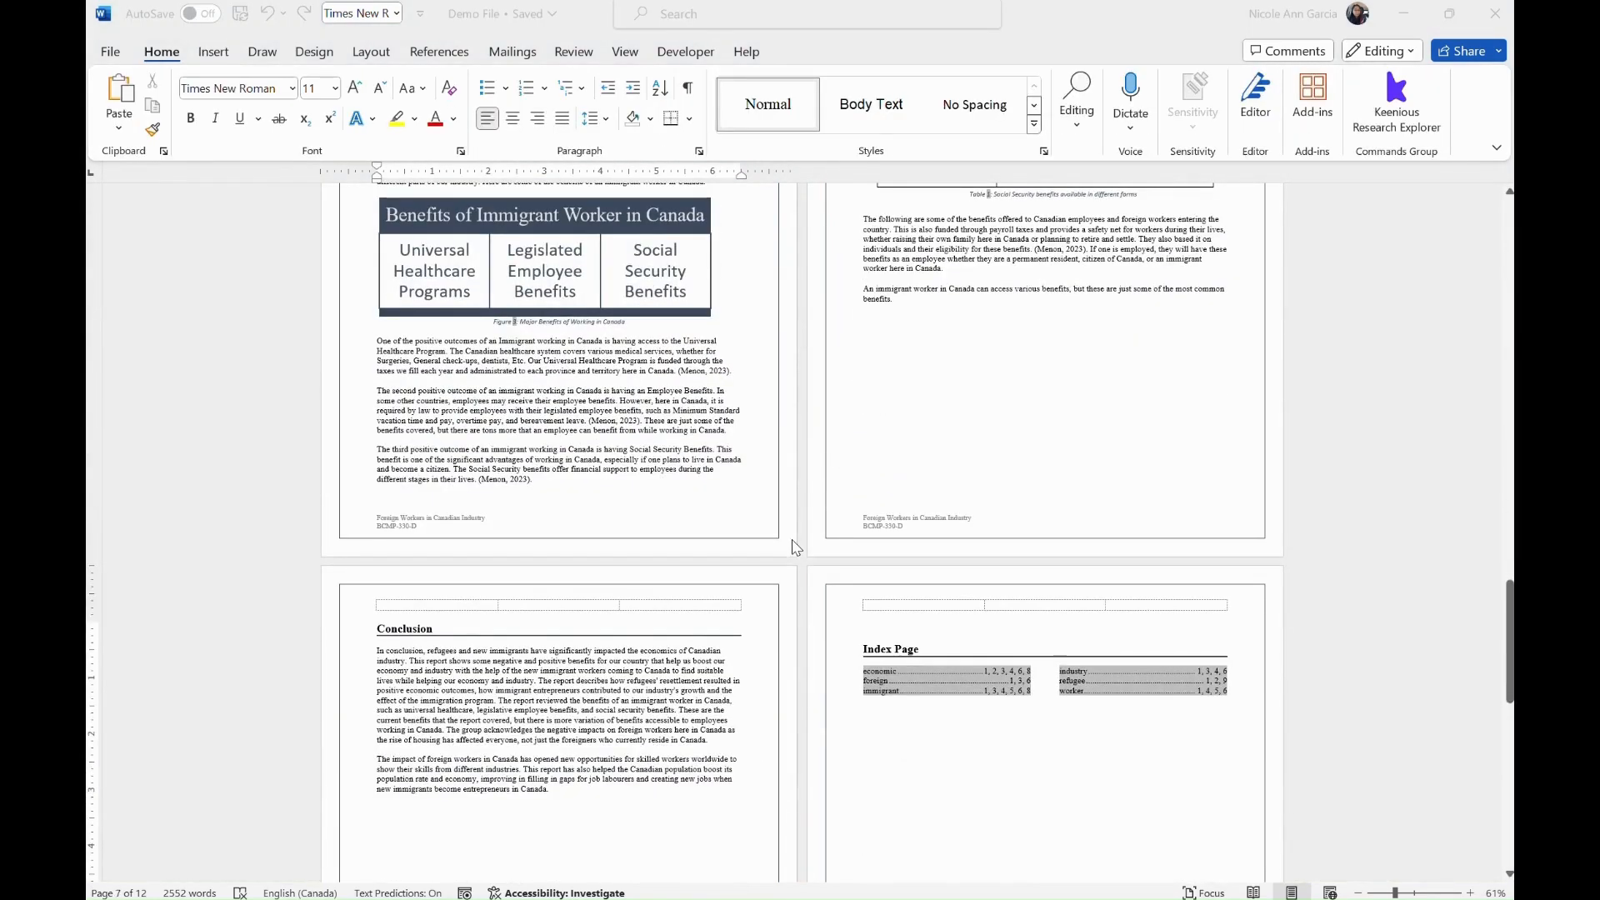
{"action": "scroll", "coordinate": [794, 546], "scroll_direction": "down", "scroll_amount": 2}
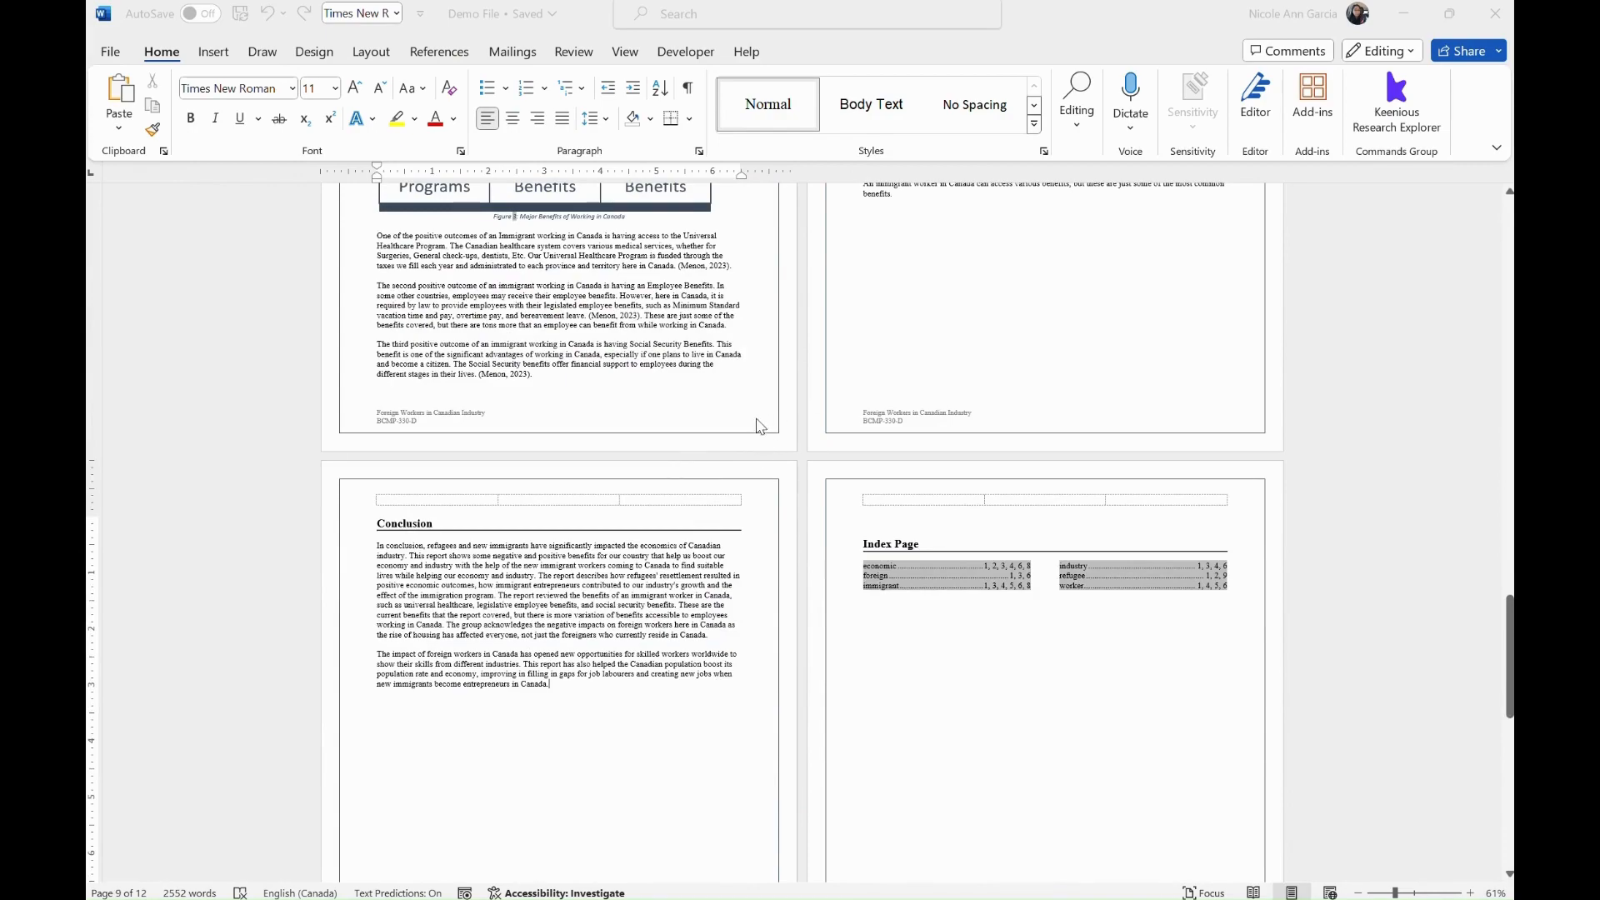
{"action": "scroll", "coordinate": [778, 436], "scroll_direction": "down", "scroll_amount": 4}
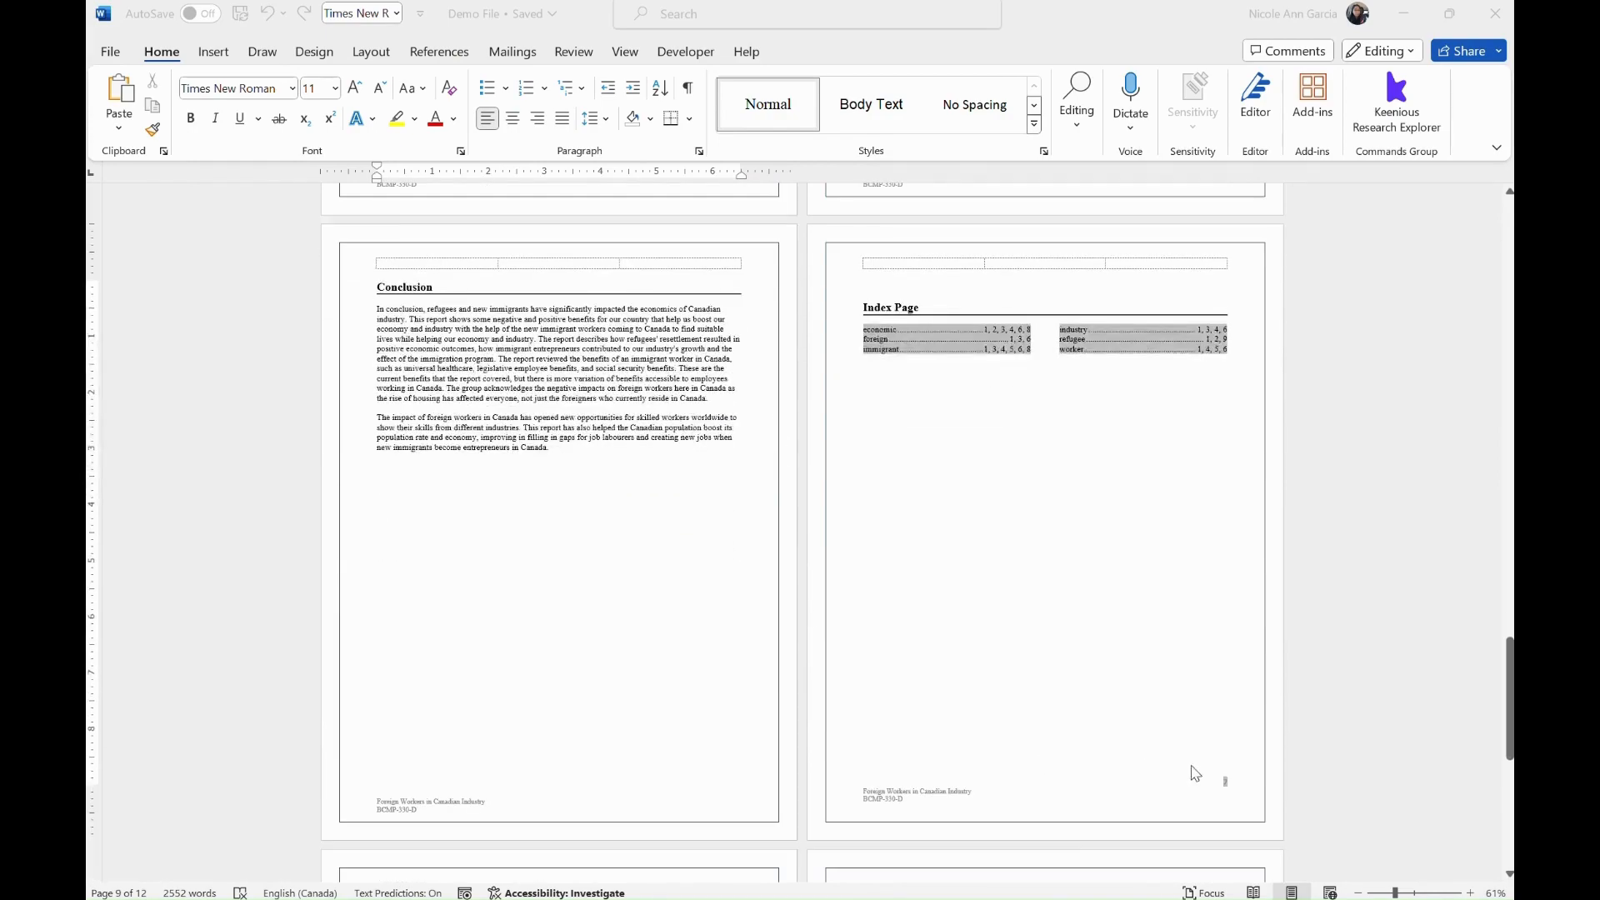
{"action": "scroll", "coordinate": [1225, 778], "scroll_direction": "up", "scroll_amount": 4}
{"action": "scroll", "coordinate": [1223, 786], "scroll_direction": "up", "scroll_amount": 9}
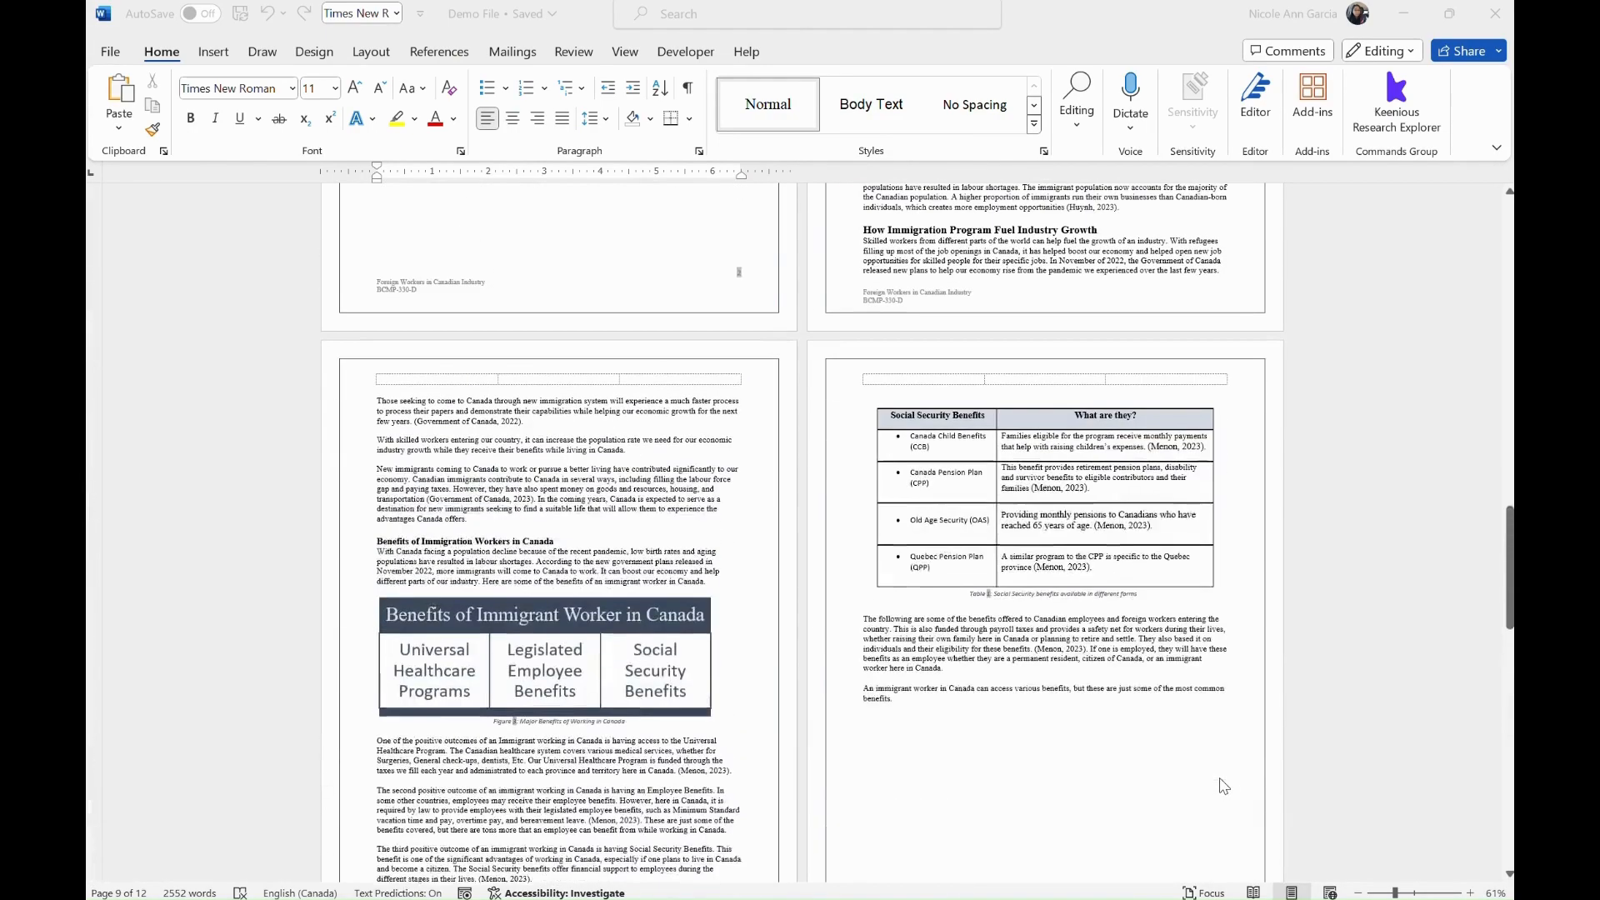
{"action": "left_click", "coordinate": [228, 63]}
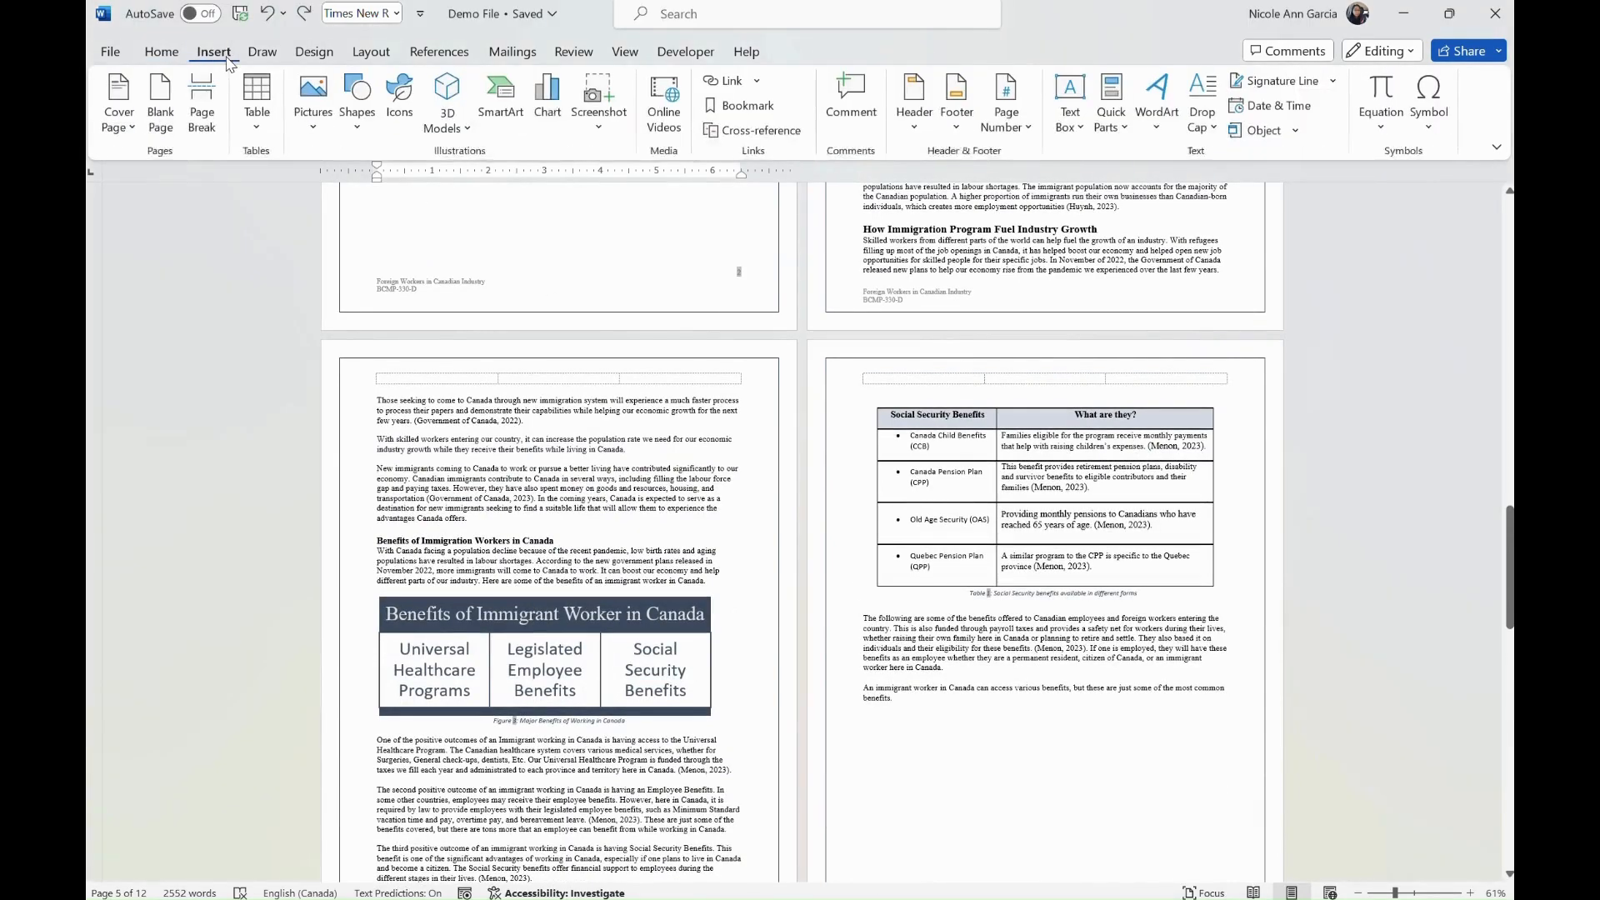
{"action": "left_click", "coordinate": [956, 132]}
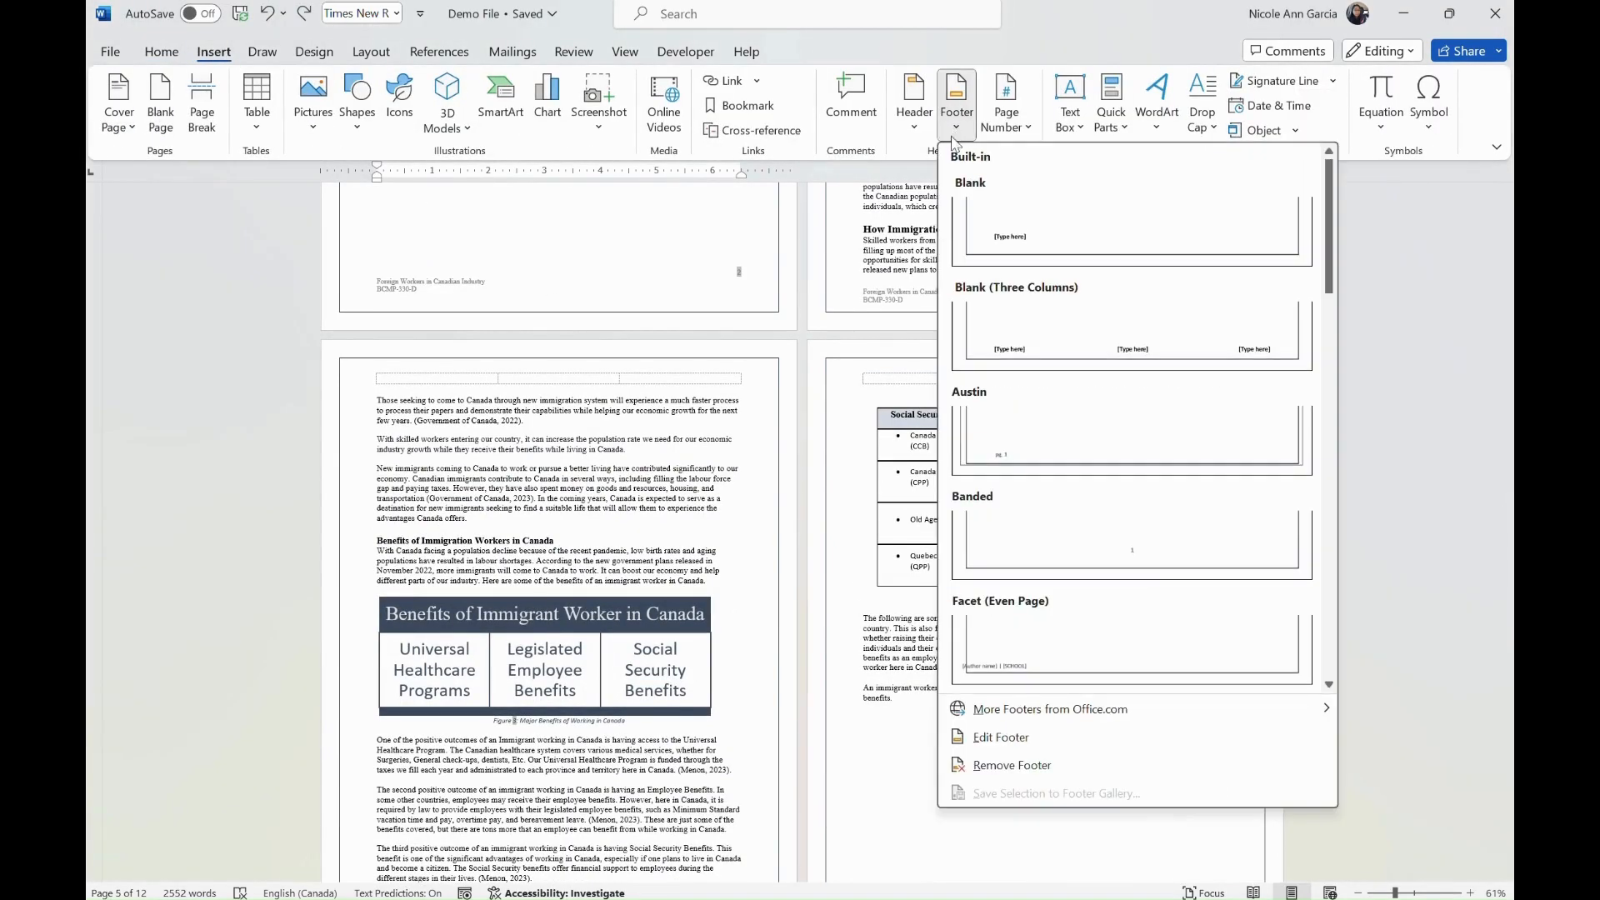
{"action": "left_click", "coordinate": [1000, 737]}
Step: Place the insertion point at the right end of the Section 5 footer on page 6
{"action": "scroll", "coordinate": [969, 354], "scroll_direction": "down", "scroll_amount": 3}
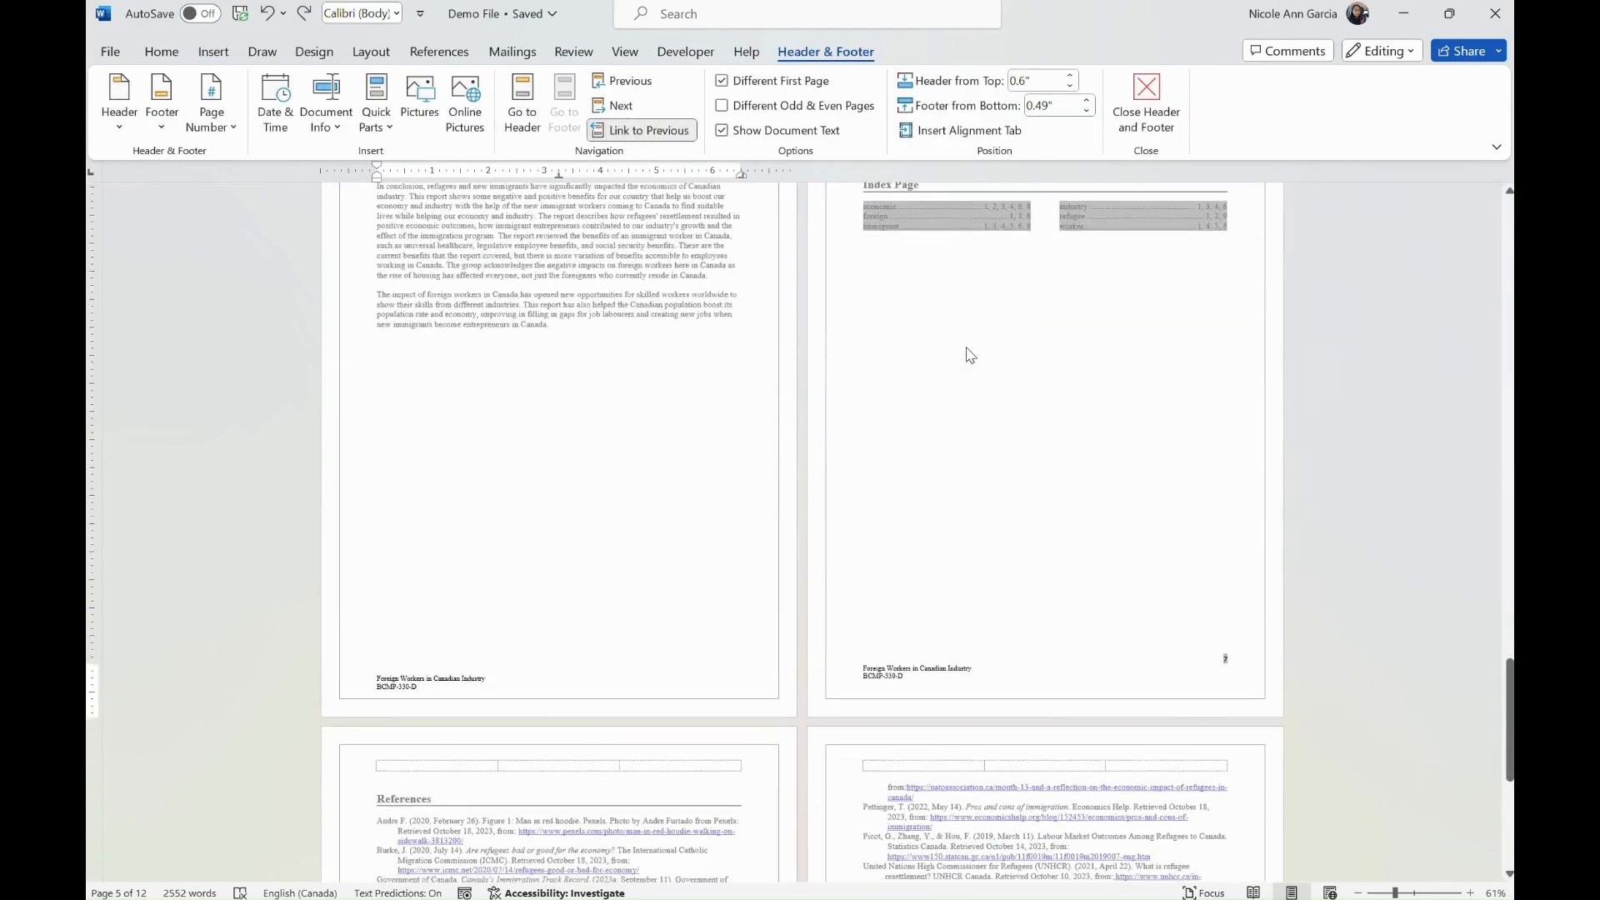
{"action": "scroll", "coordinate": [969, 355], "scroll_direction": "up", "scroll_amount": 6}
{"action": "scroll", "coordinate": [969, 354], "scroll_direction": "up", "scroll_amount": 5}
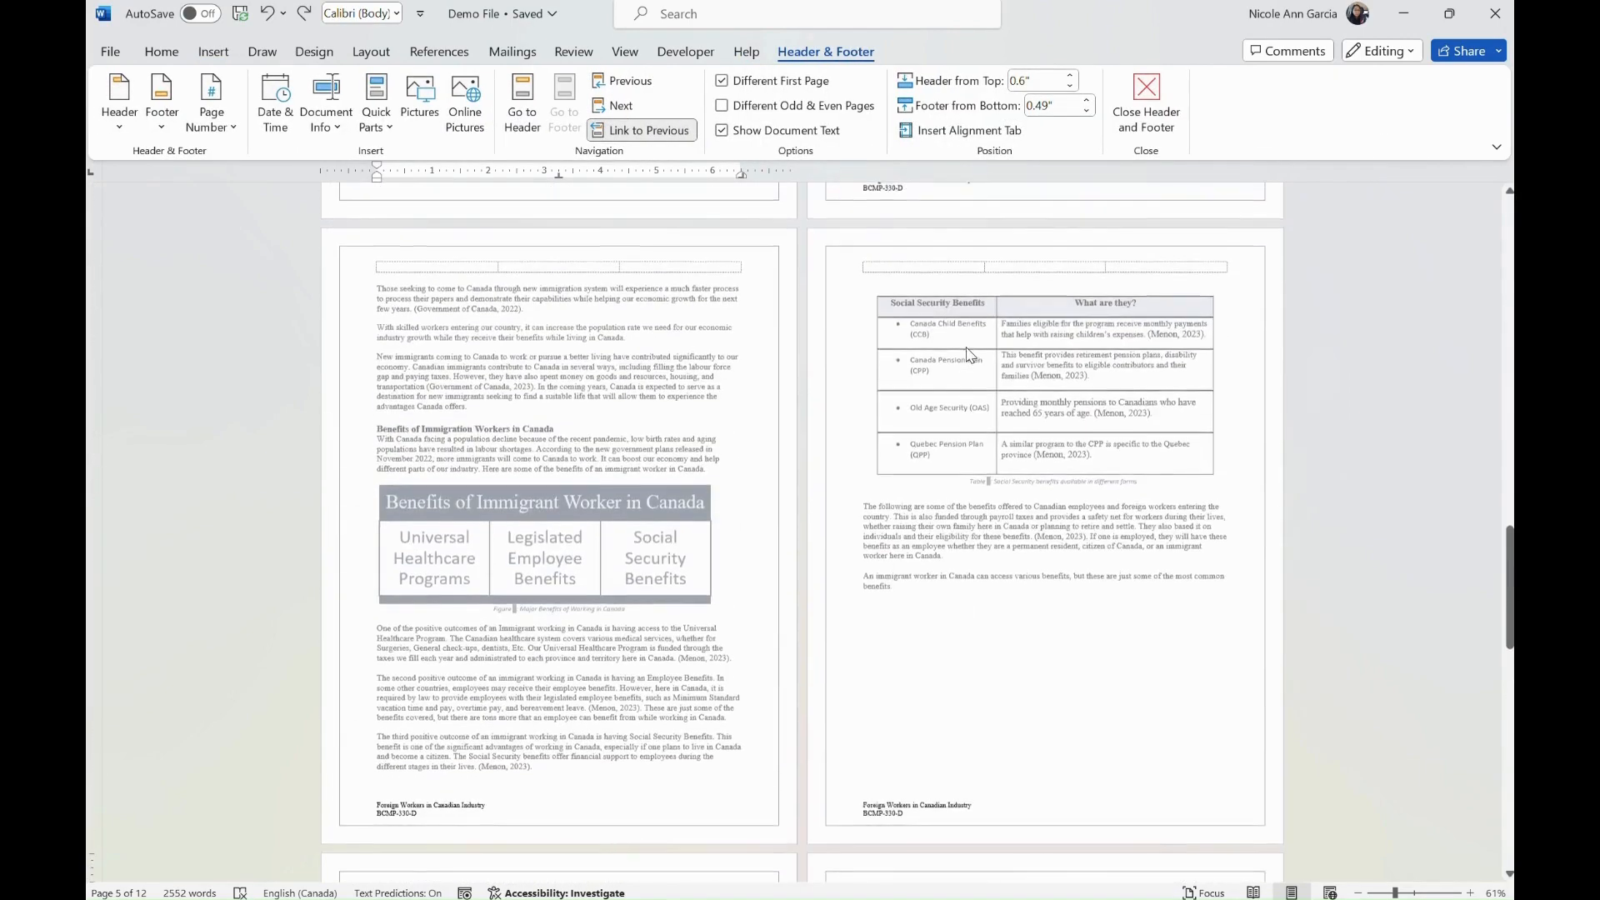
{"action": "left_click", "coordinate": [1228, 322]}
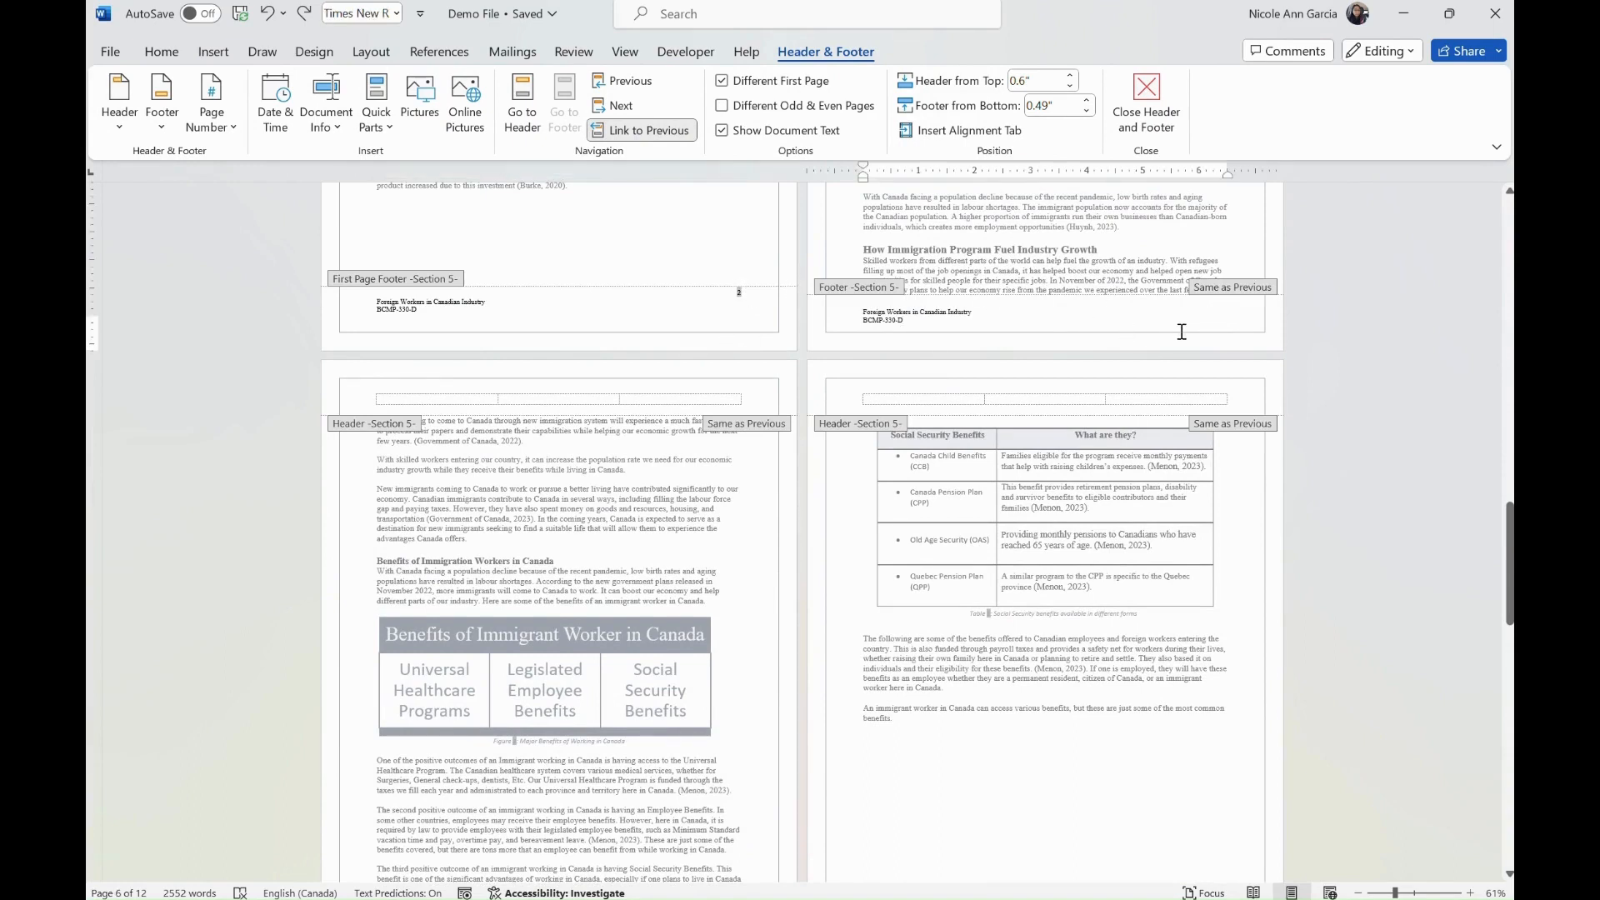
{"action": "scroll", "coordinate": [1189, 346], "scroll_direction": "down", "scroll_amount": 4}
{"action": "scroll", "coordinate": [1189, 348], "scroll_direction": "up", "scroll_amount": 4}
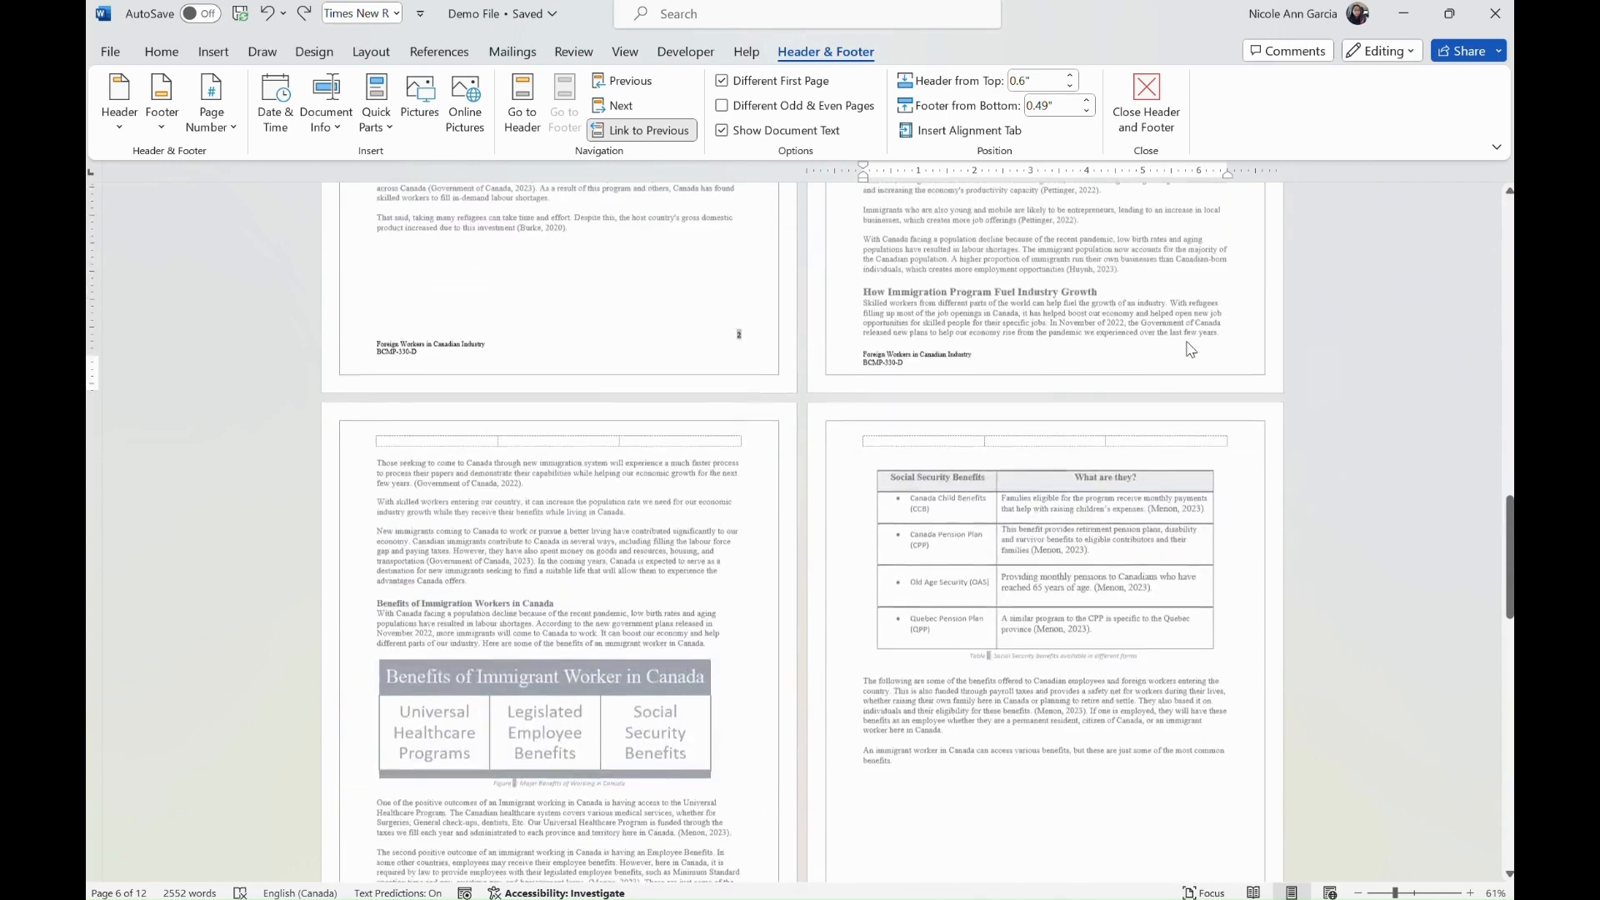
{"action": "left_click", "coordinate": [1236, 348]}
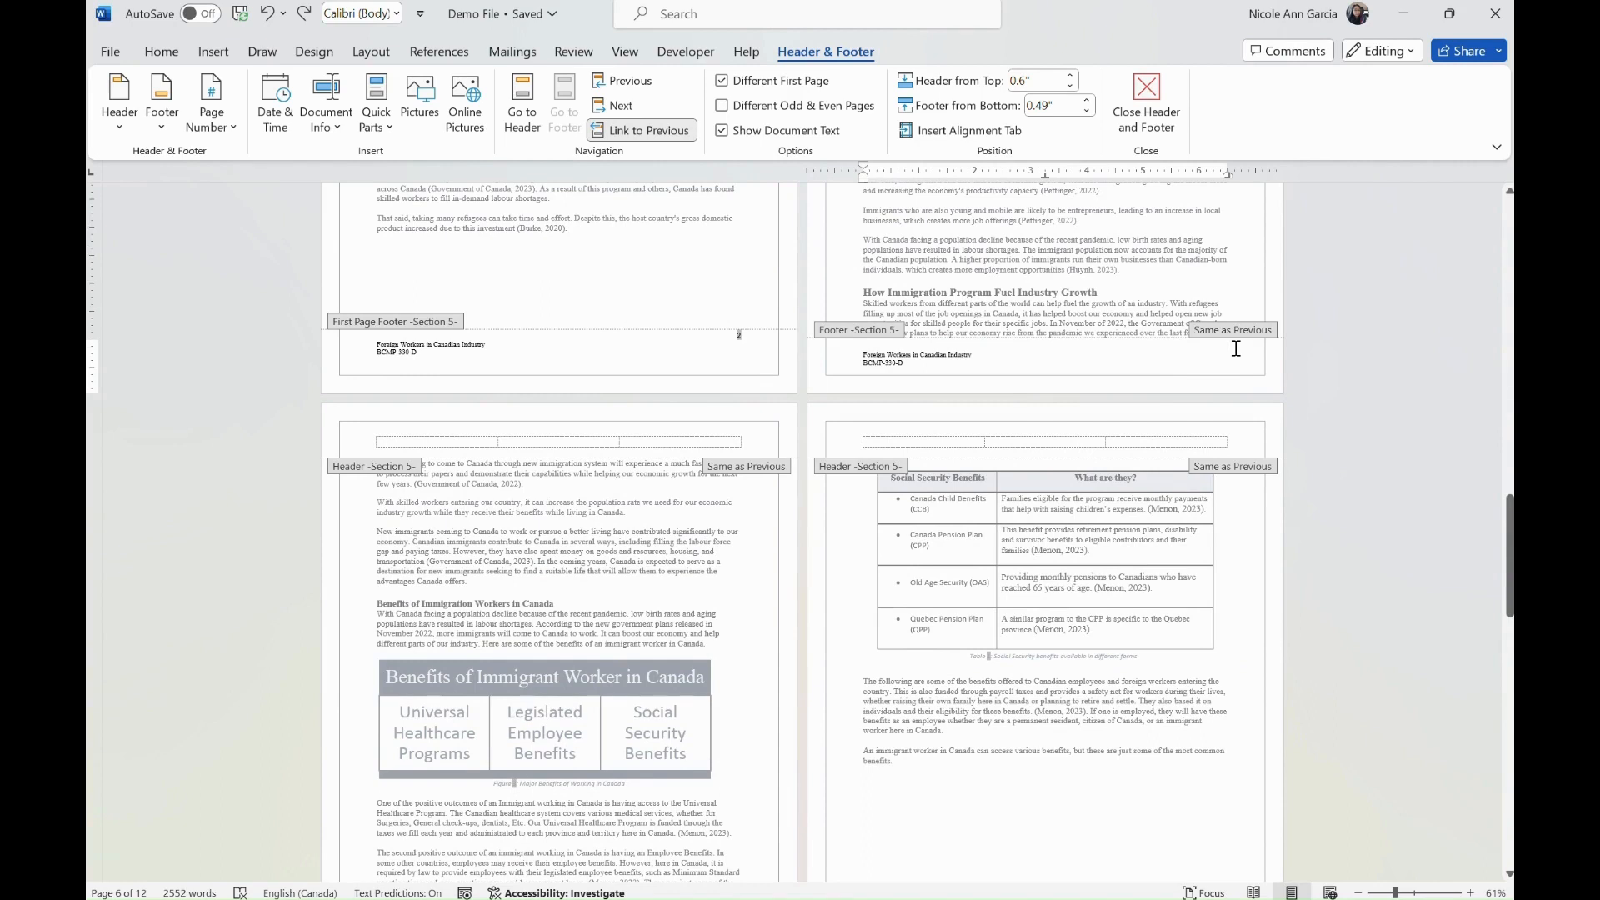
Step: Apply the 1, 2, 3, … page number format to Section 5, with numbering continued from the previous section
{"action": "left_click", "coordinate": [204, 129]}
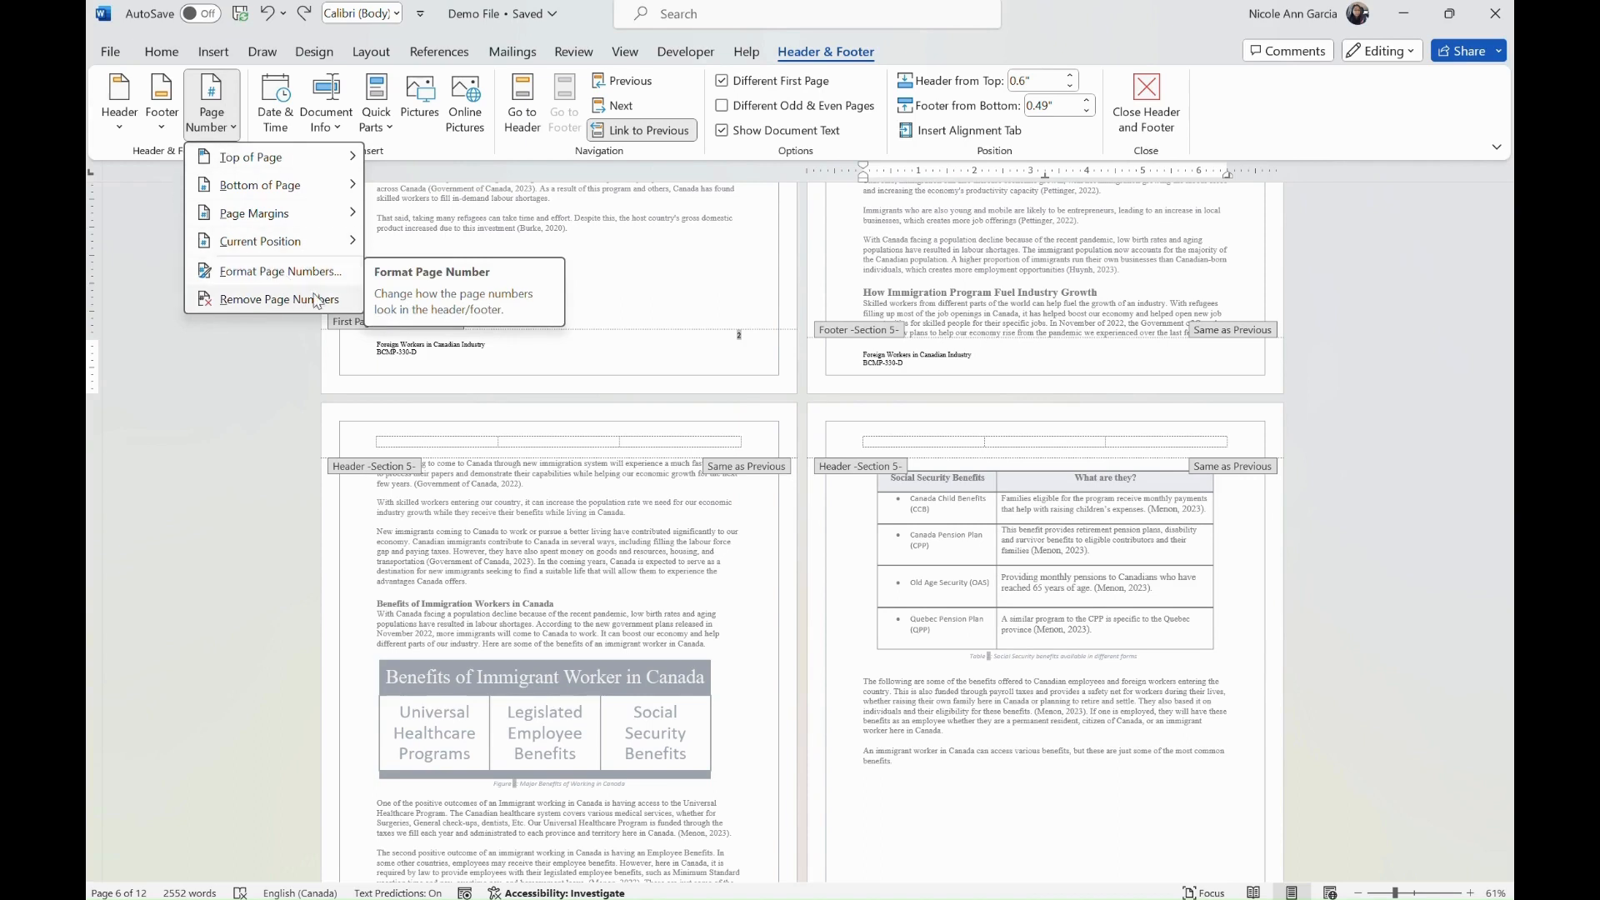
{"action": "left_click", "coordinate": [275, 271]}
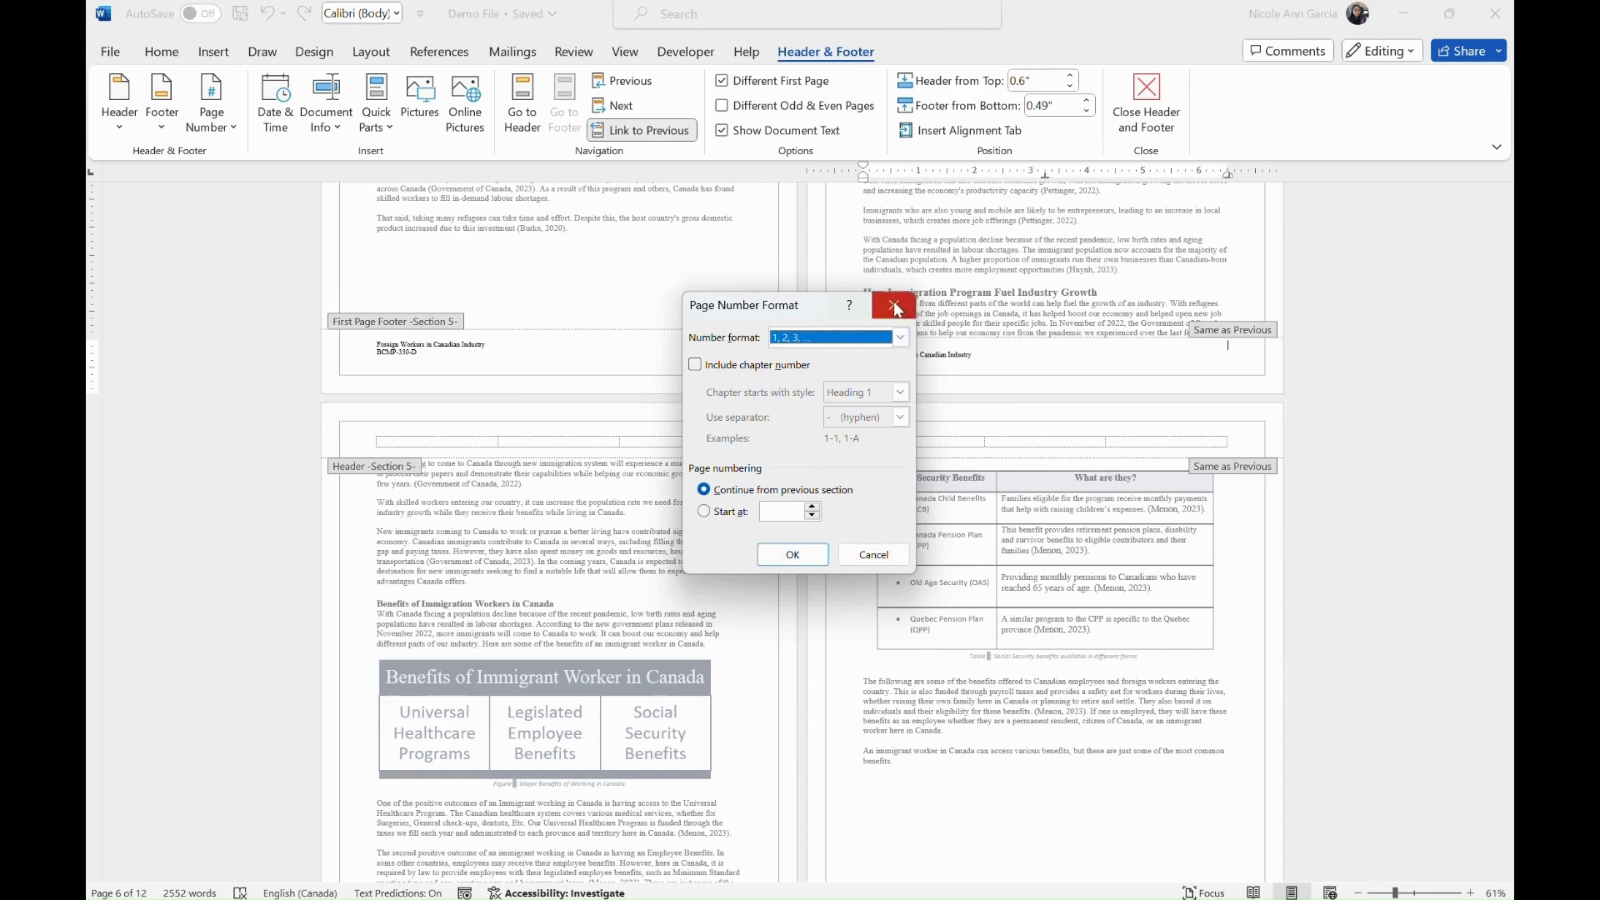
{"action": "left_click_drag", "start_coordinate": [803, 307], "coordinate": [942, 286]}
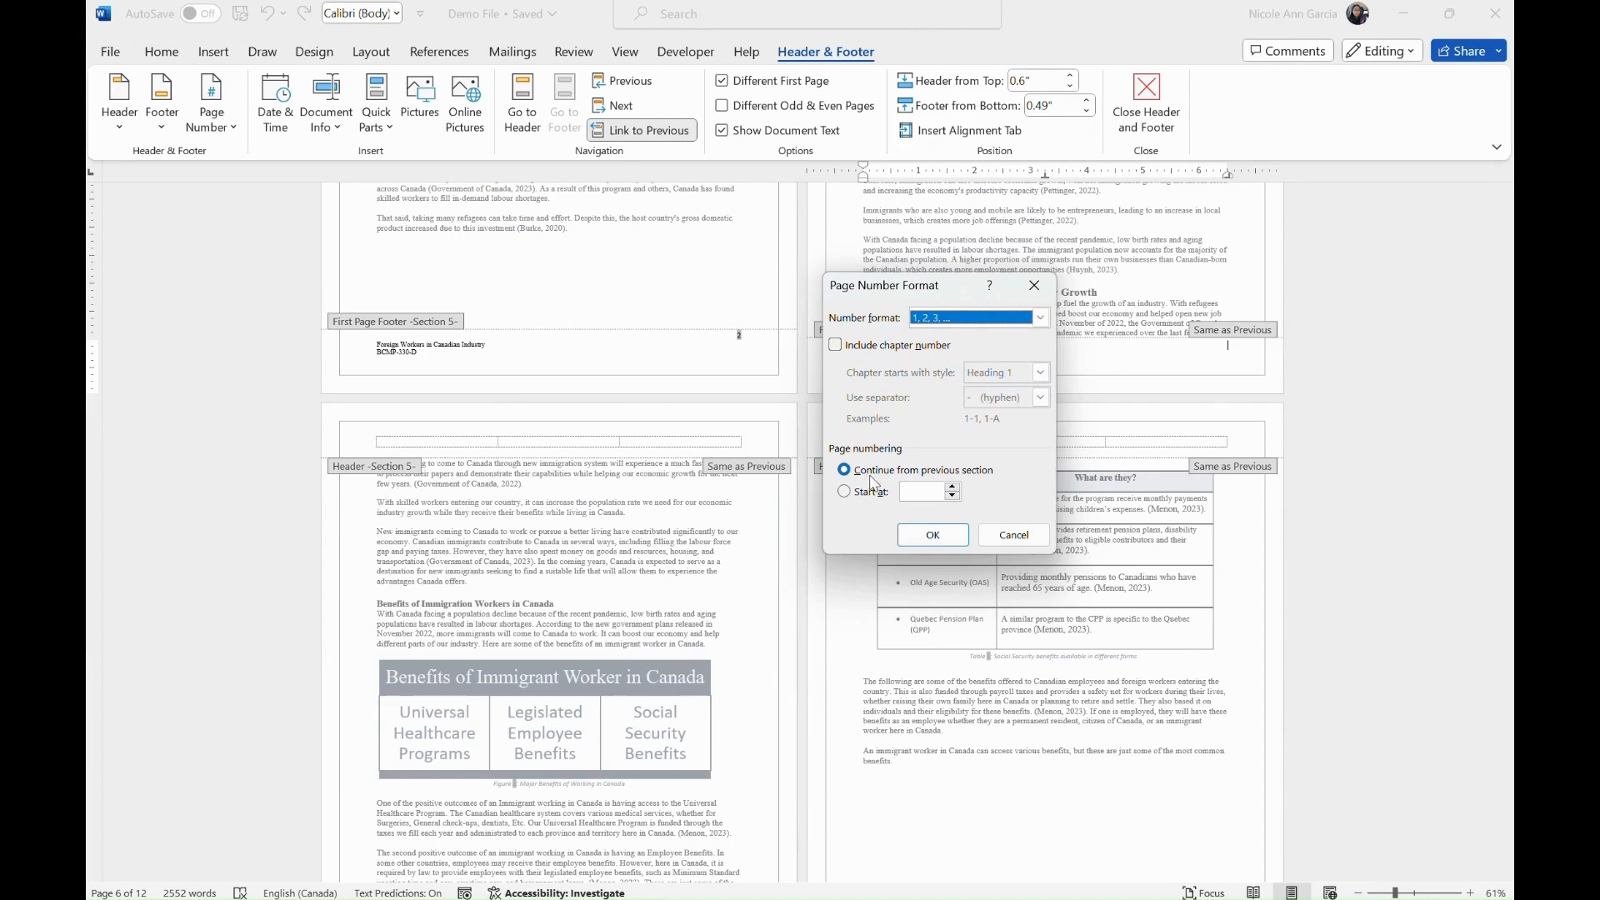
{"action": "left_click", "coordinate": [929, 537]}
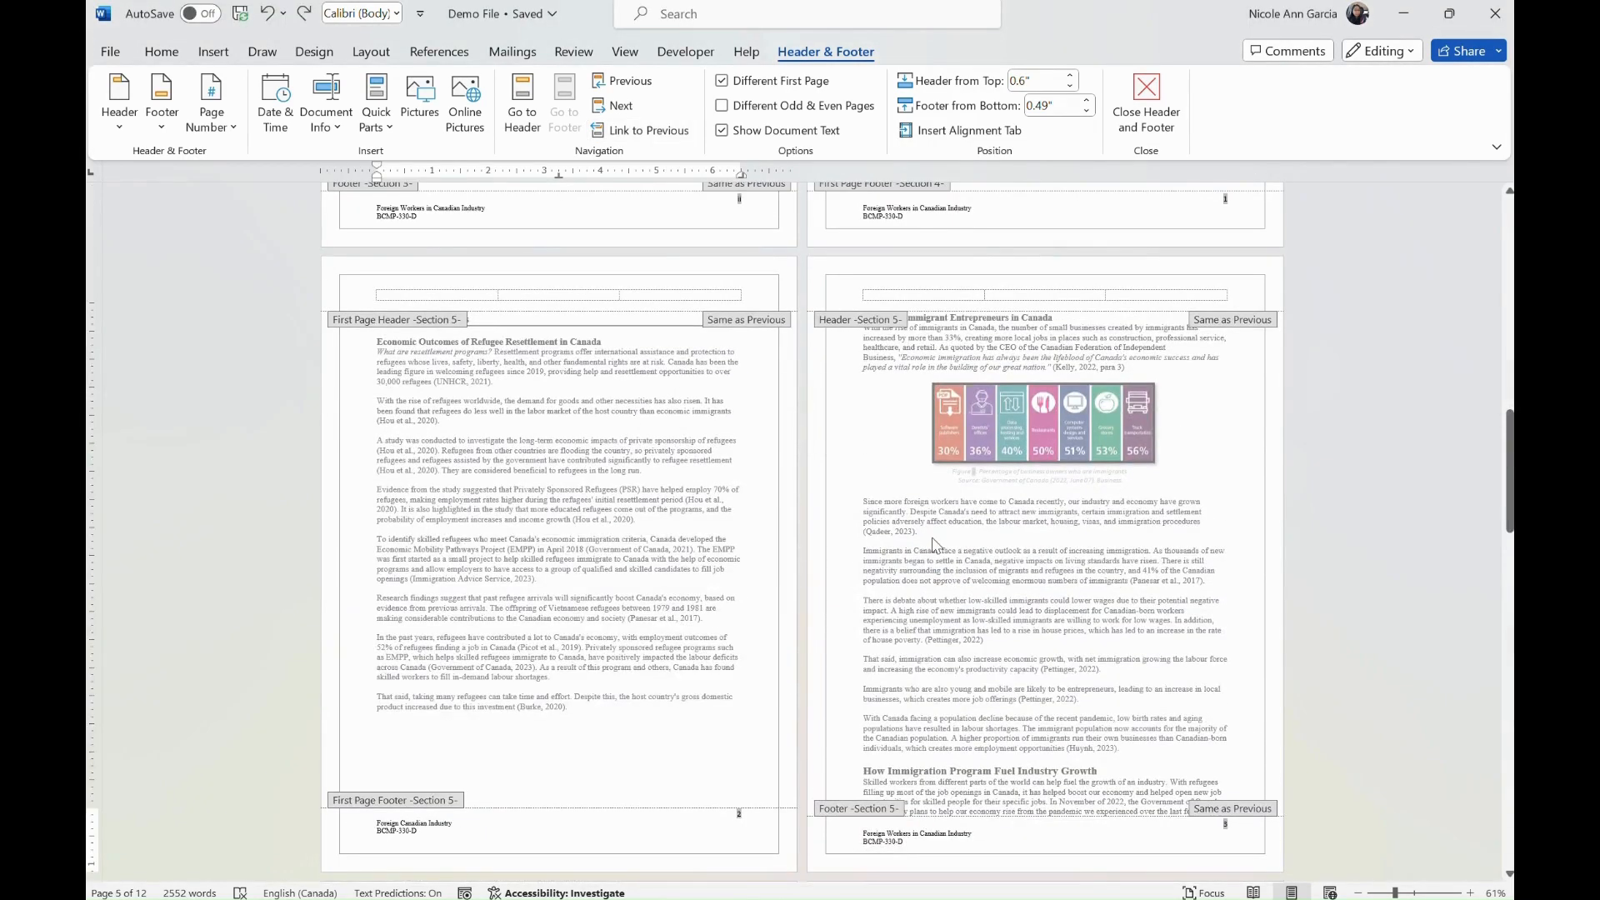
Step: Check the page numbers in the Section 5 footers on pages 5 and 6
{"action": "scroll", "coordinate": [934, 544], "scroll_direction": "down", "scroll_amount": 5}
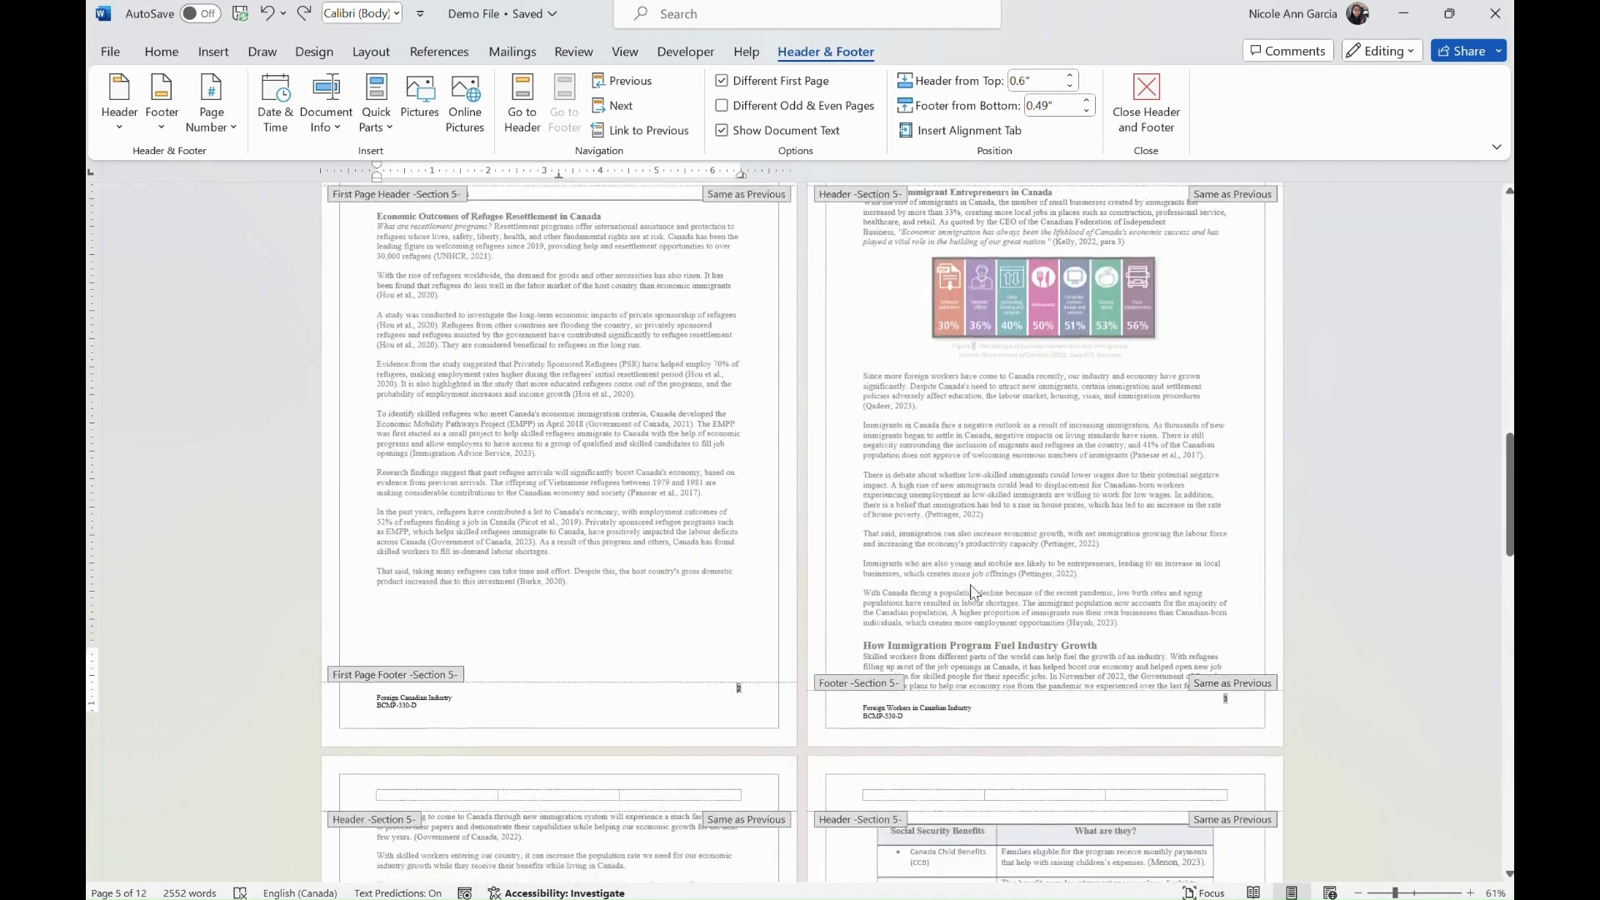
{"action": "scroll", "coordinate": [942, 581], "scroll_direction": "down", "scroll_amount": 2}
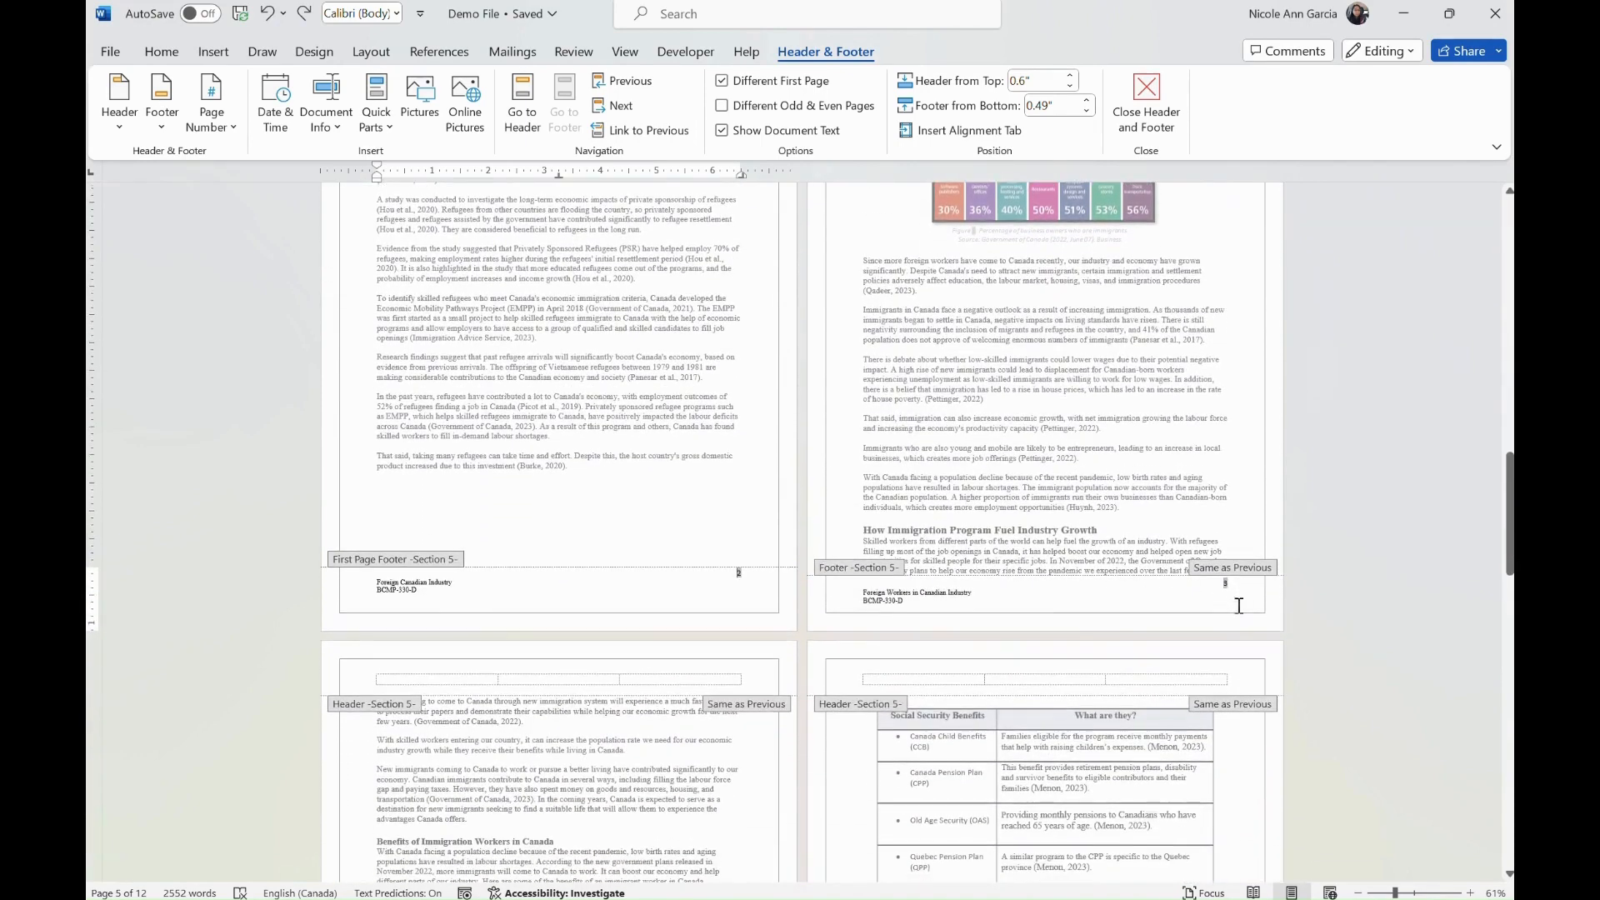
{"action": "left_click", "coordinate": [1223, 588]}
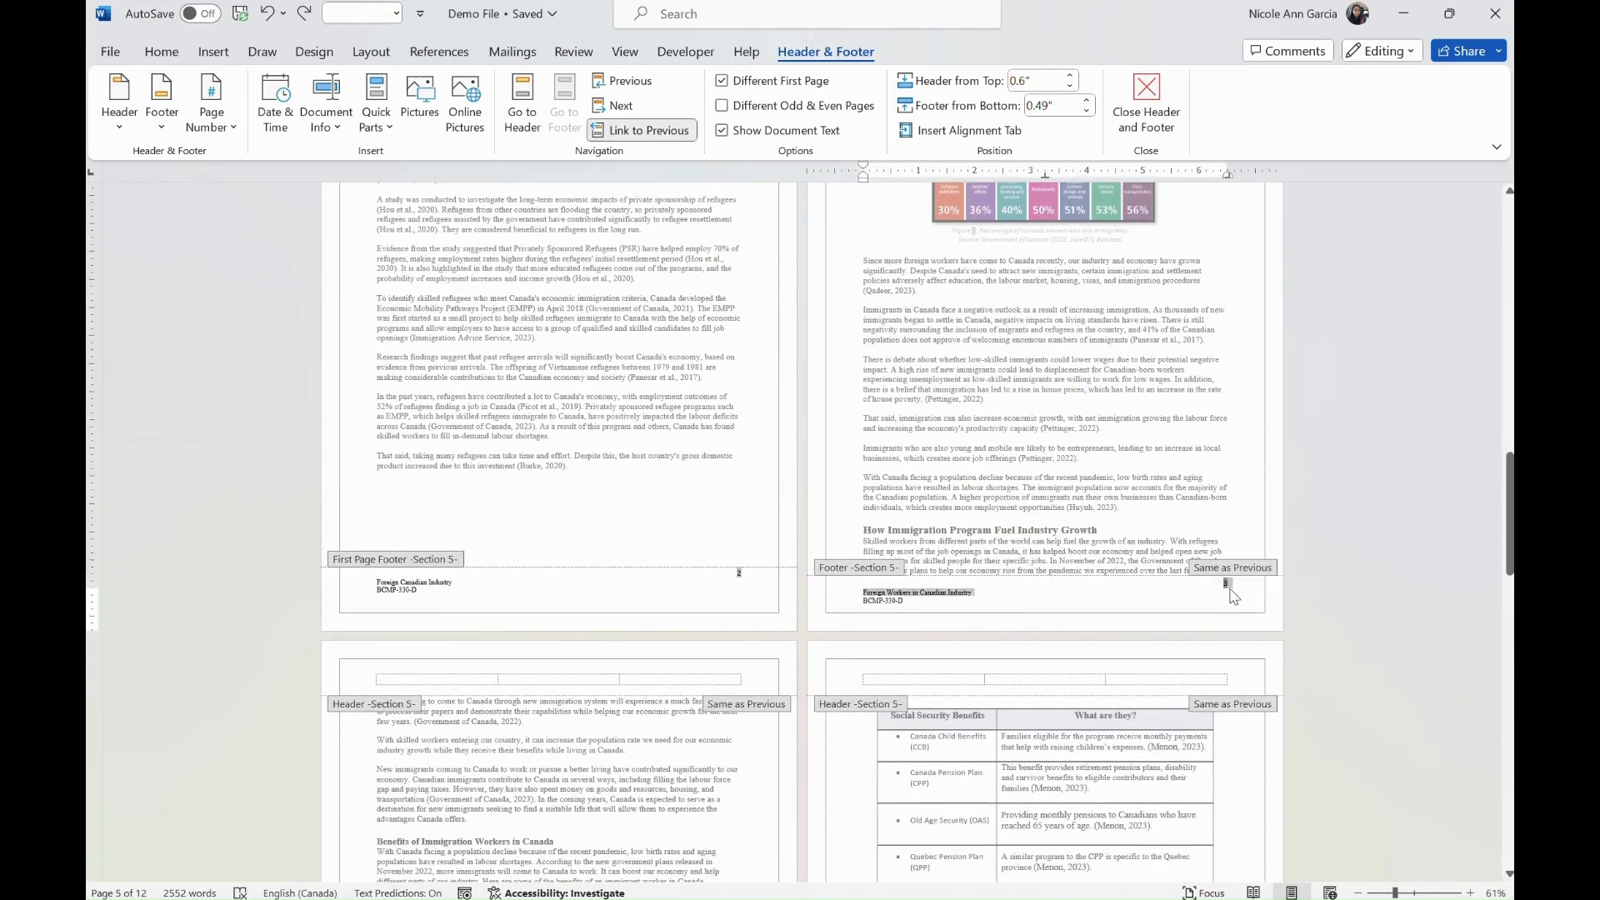
{"action": "scroll", "coordinate": [1170, 316], "scroll_direction": "up", "scroll_amount": 5}
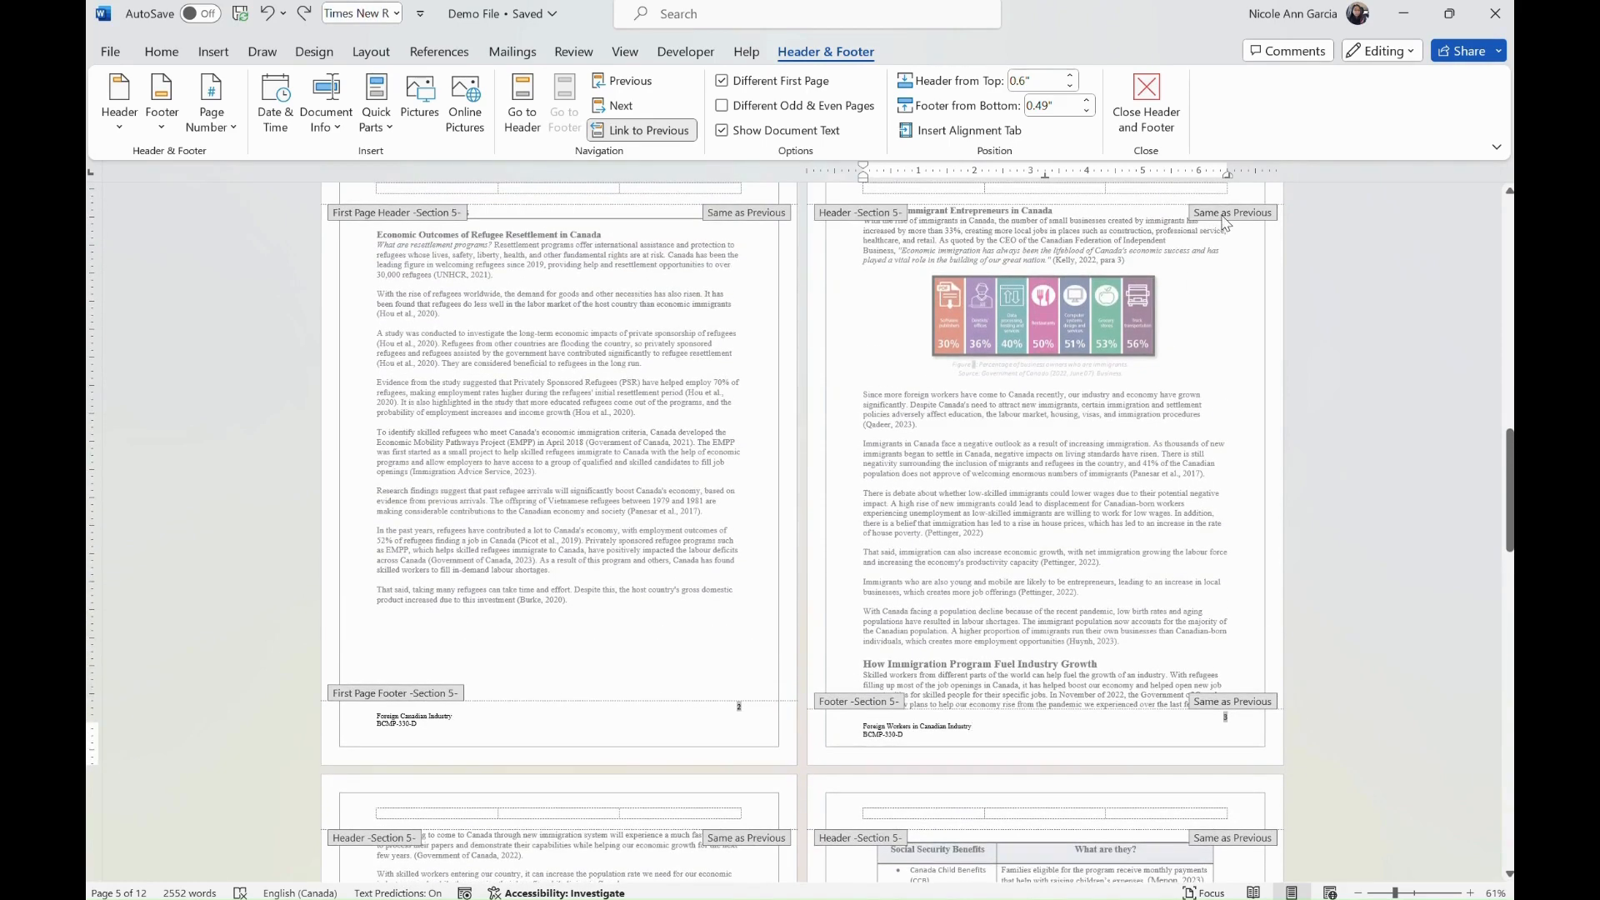
{"action": "scroll", "coordinate": [1225, 225], "scroll_direction": "up", "scroll_amount": 1}
{"action": "scroll", "coordinate": [1233, 213], "scroll_direction": "down", "scroll_amount": 2}
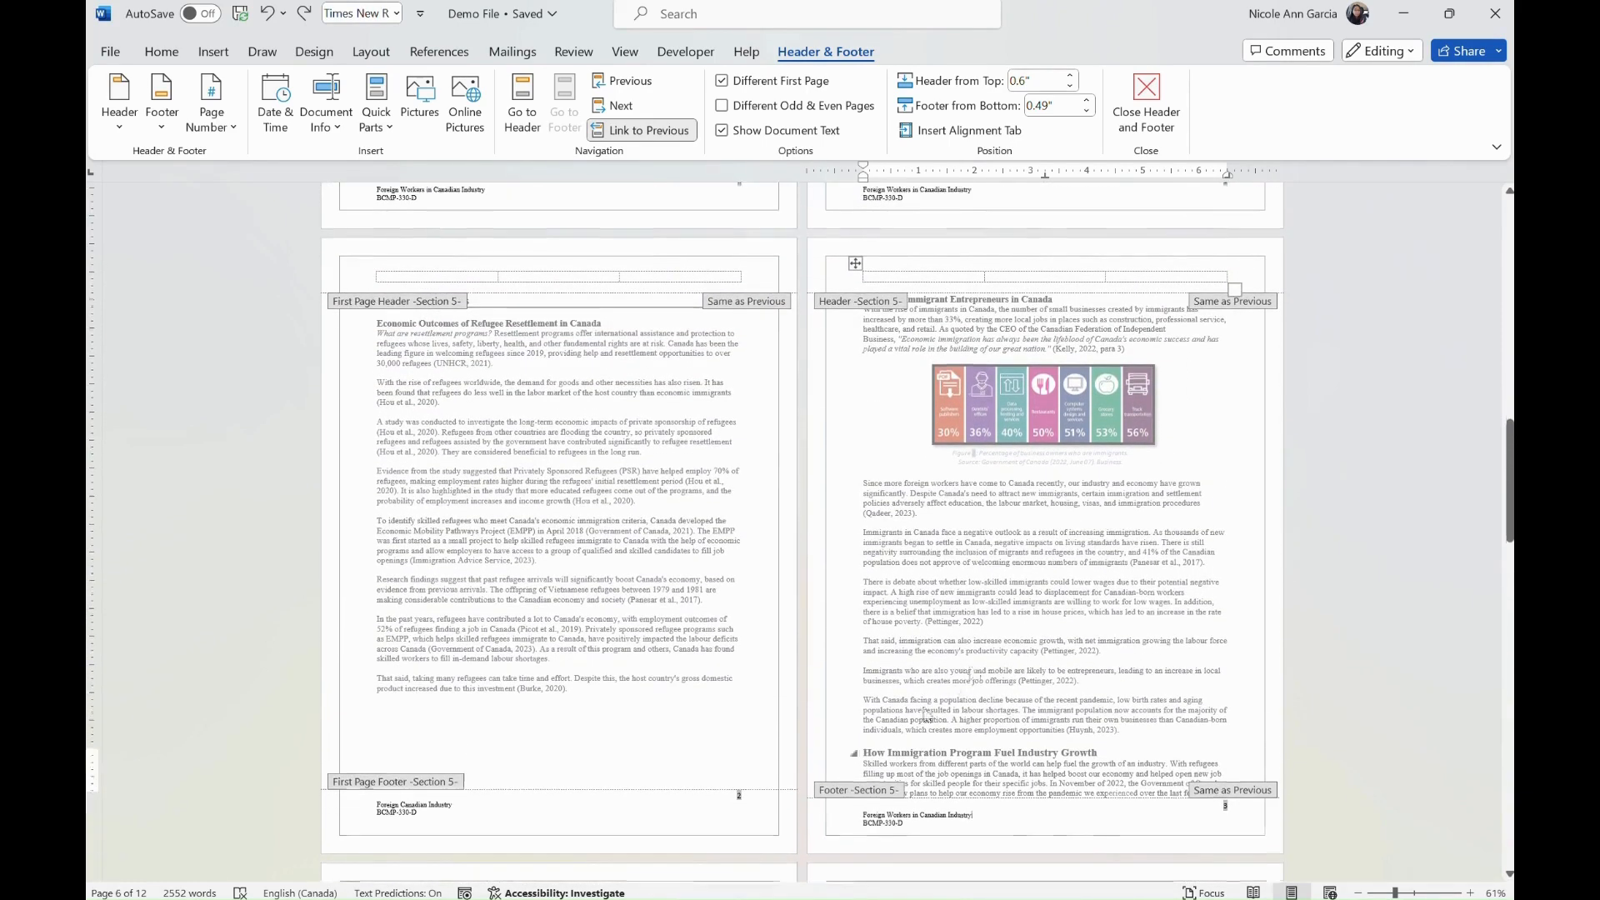
{"action": "left_click_drag", "start_coordinate": [1508, 452], "coordinate": [1464, 511]}
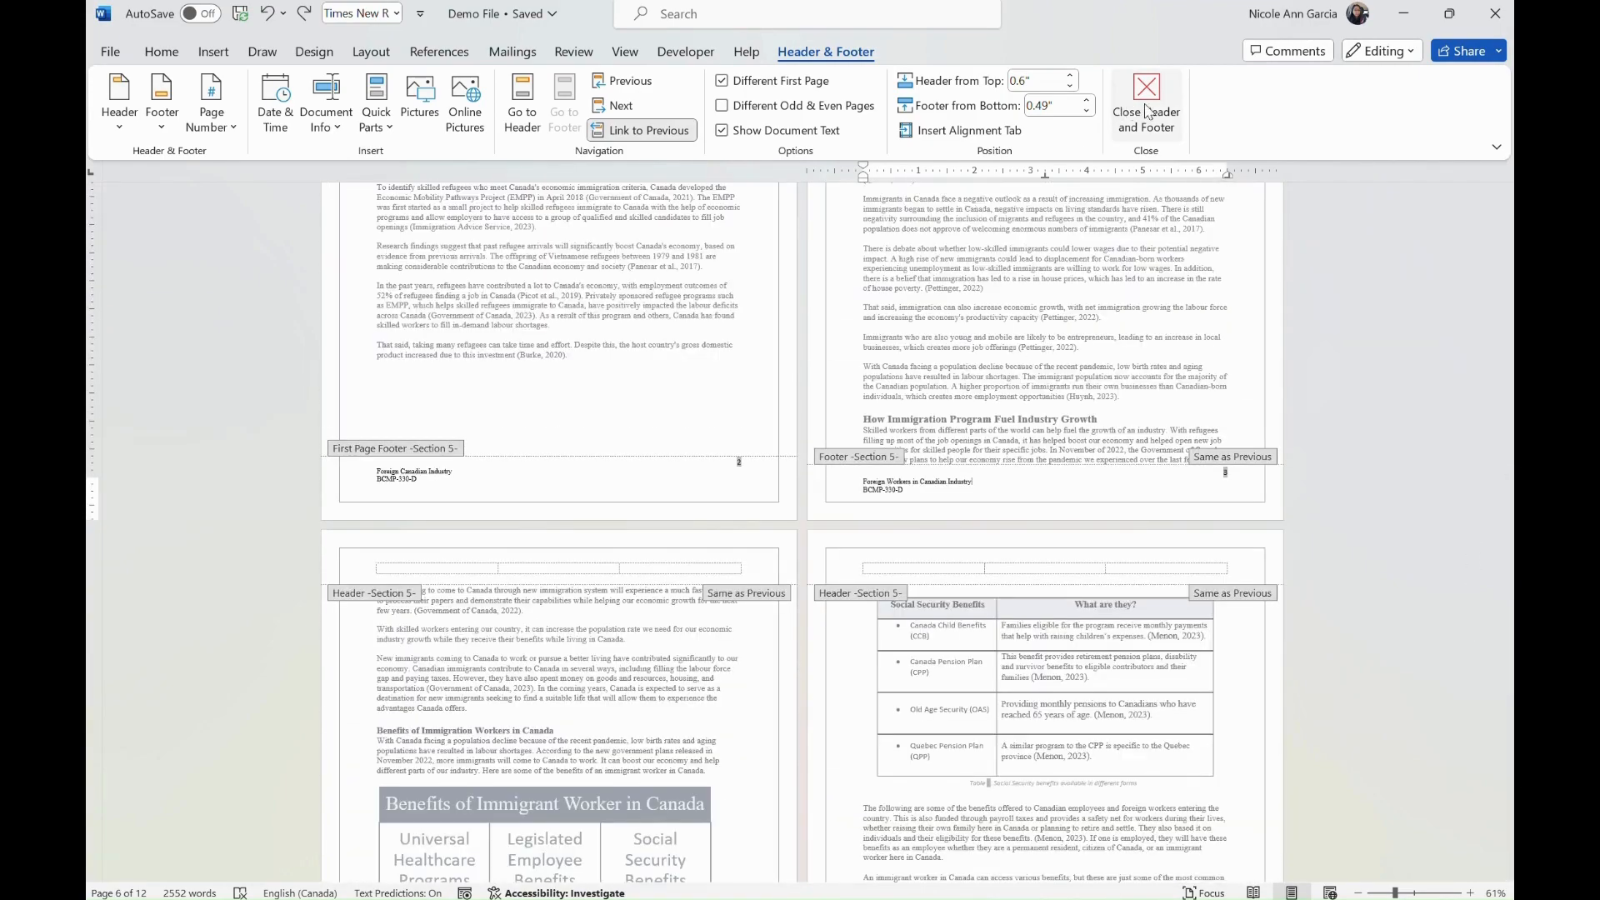
{"action": "scroll", "coordinate": [1024, 249], "scroll_direction": "up", "scroll_amount": 3}
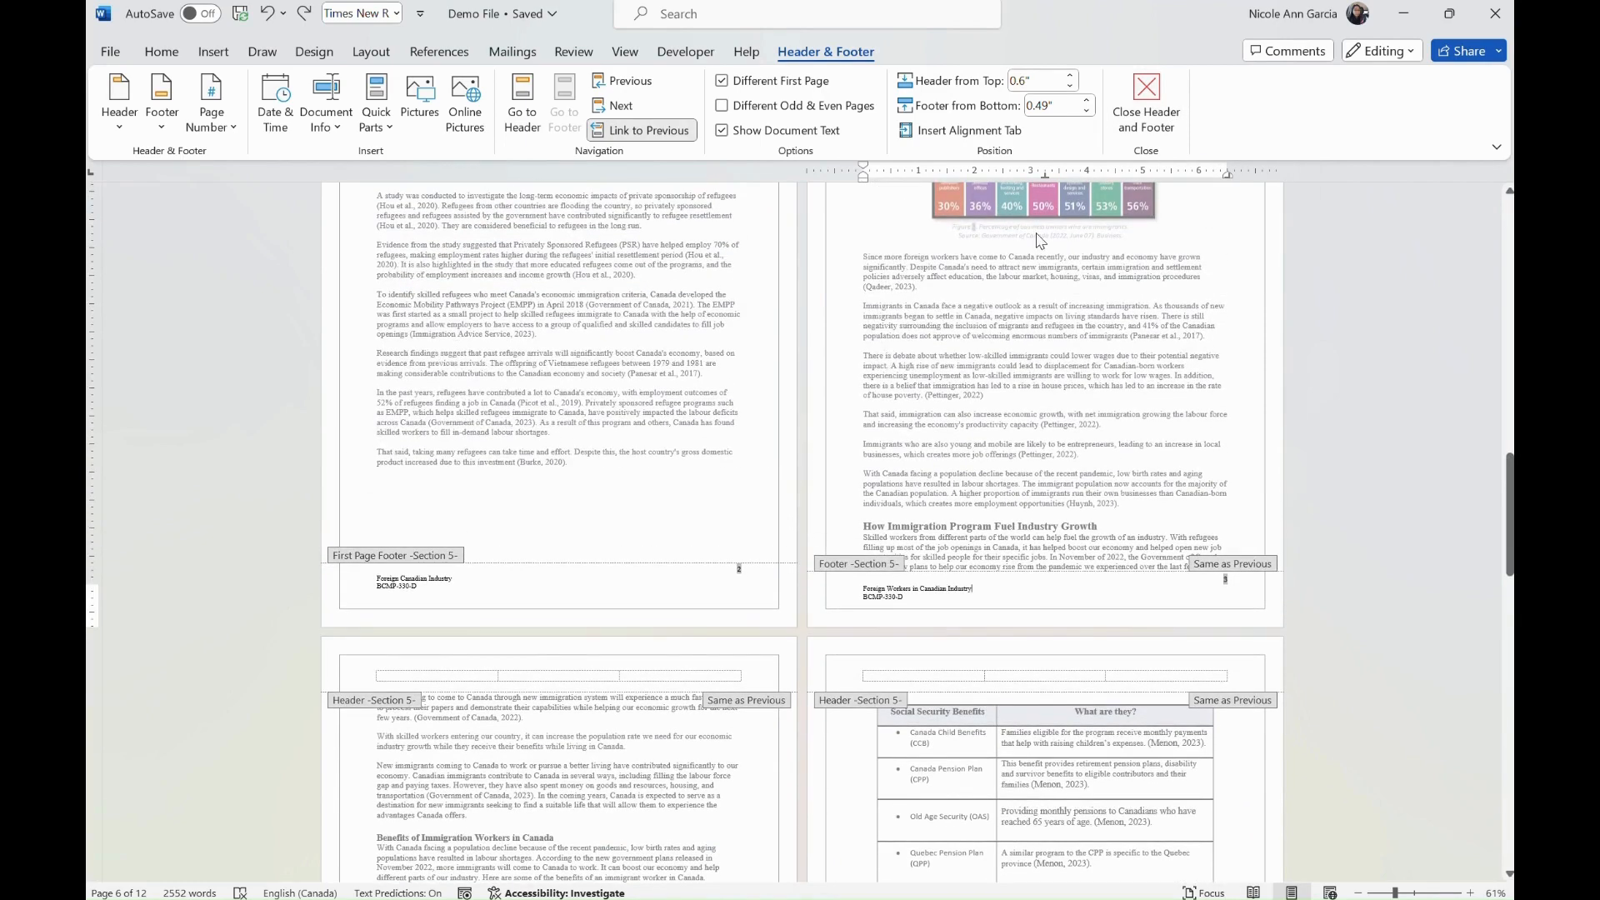
Step: Close footer editing and return to the body text on page 6
{"action": "double_click", "coordinate": [1040, 241]}
{"action": "scroll", "coordinate": [1042, 225], "scroll_direction": "up", "scroll_amount": 3}
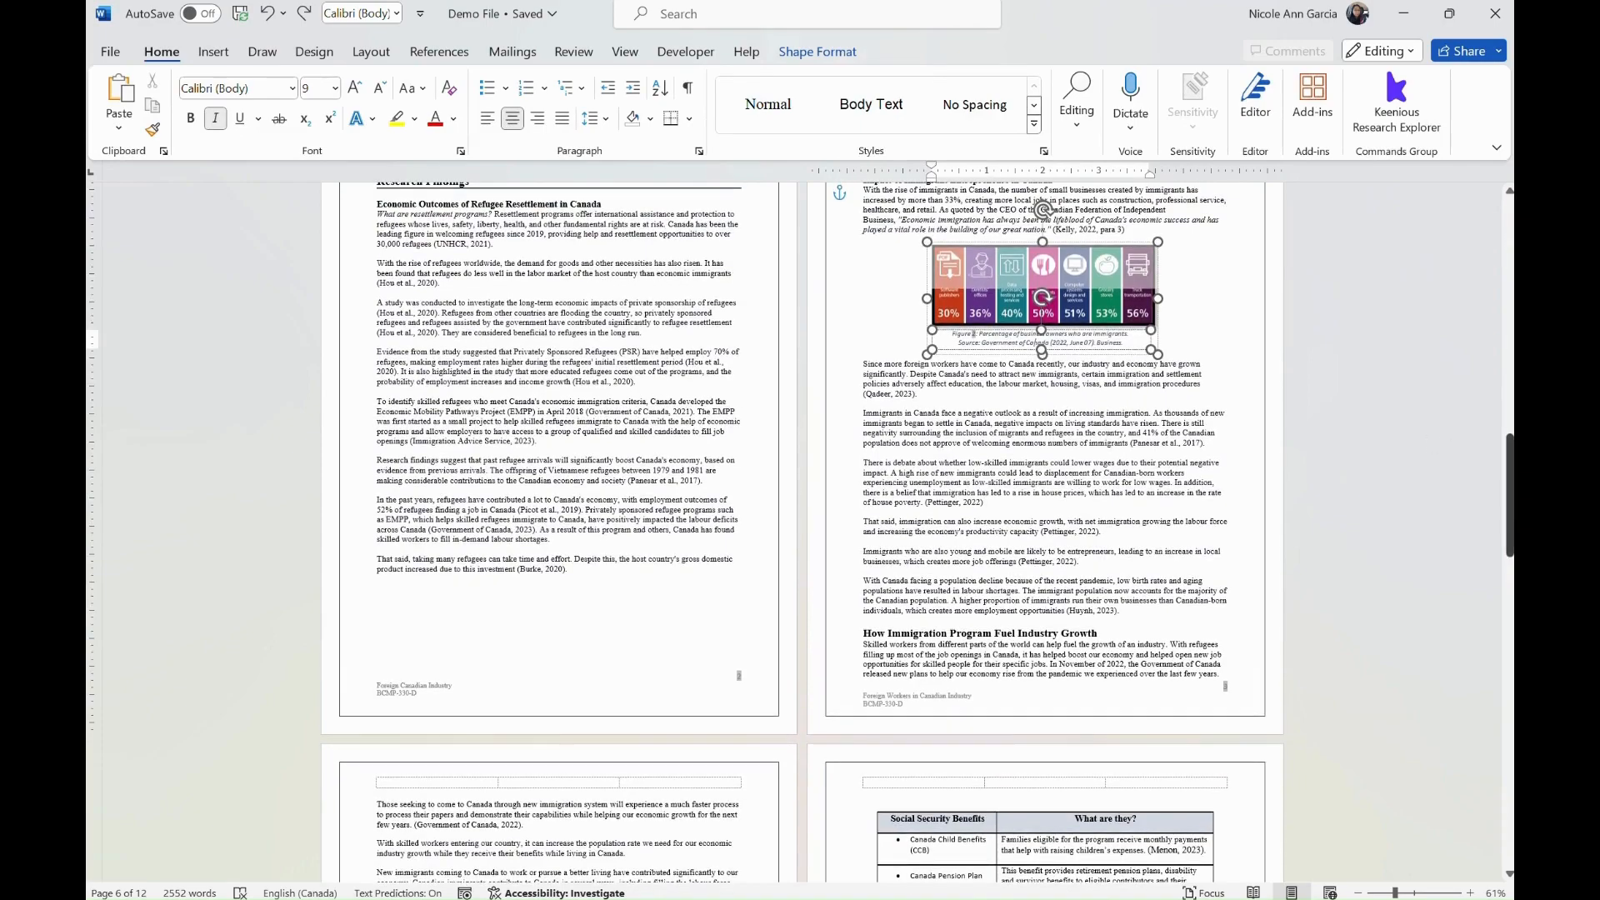
{"action": "left_click", "coordinate": [1196, 523]}
Step: Review the footers and page numbers from the cover page to the Introduction, and place the cursor in the Introduction text
{"action": "left_click_drag", "start_coordinate": [1508, 496], "coordinate": [1508, 333]}
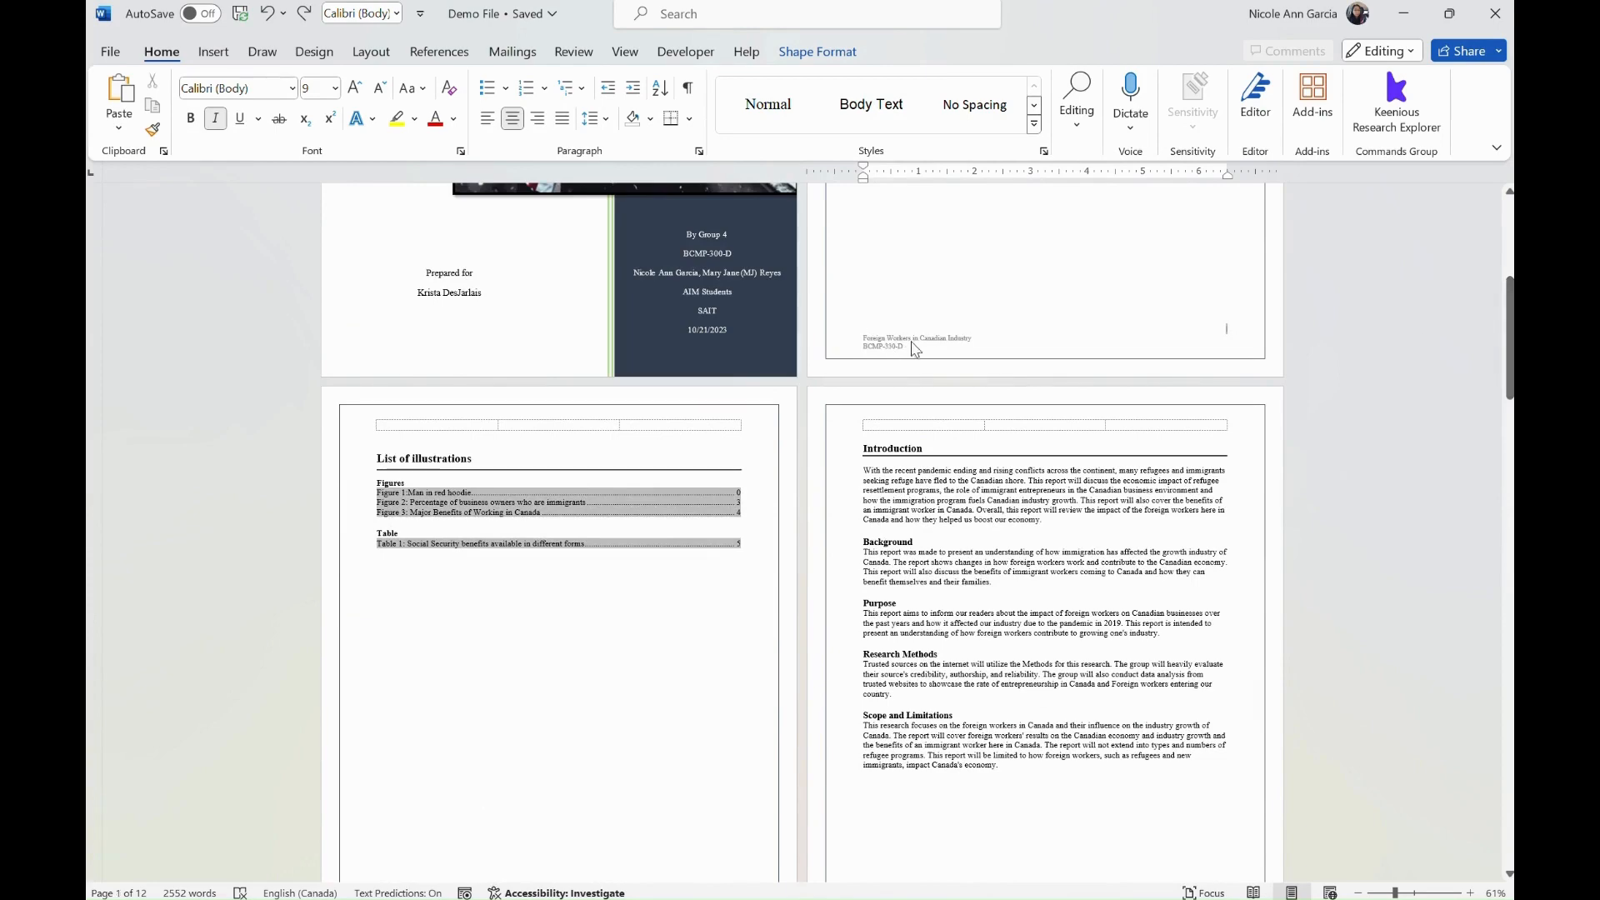
{"action": "scroll", "coordinate": [883, 375], "scroll_direction": "up", "scroll_amount": 1}
{"action": "scroll", "coordinate": [885, 381], "scroll_direction": "up", "scroll_amount": 4}
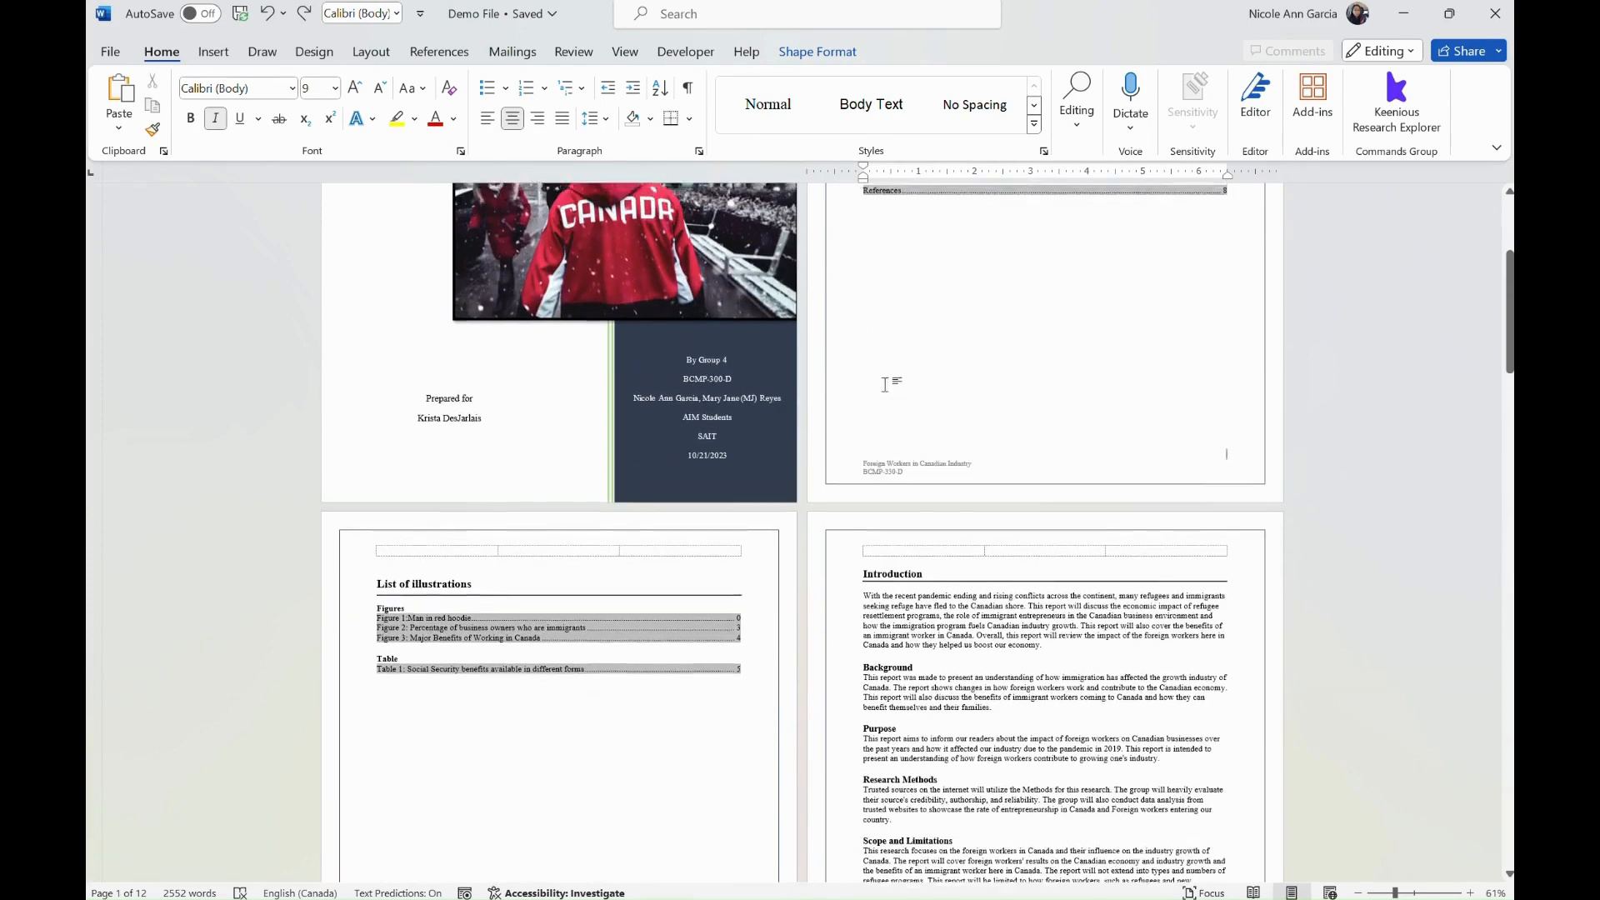
{"action": "left_click_drag", "start_coordinate": [1509, 307], "coordinate": [1509, 383]}
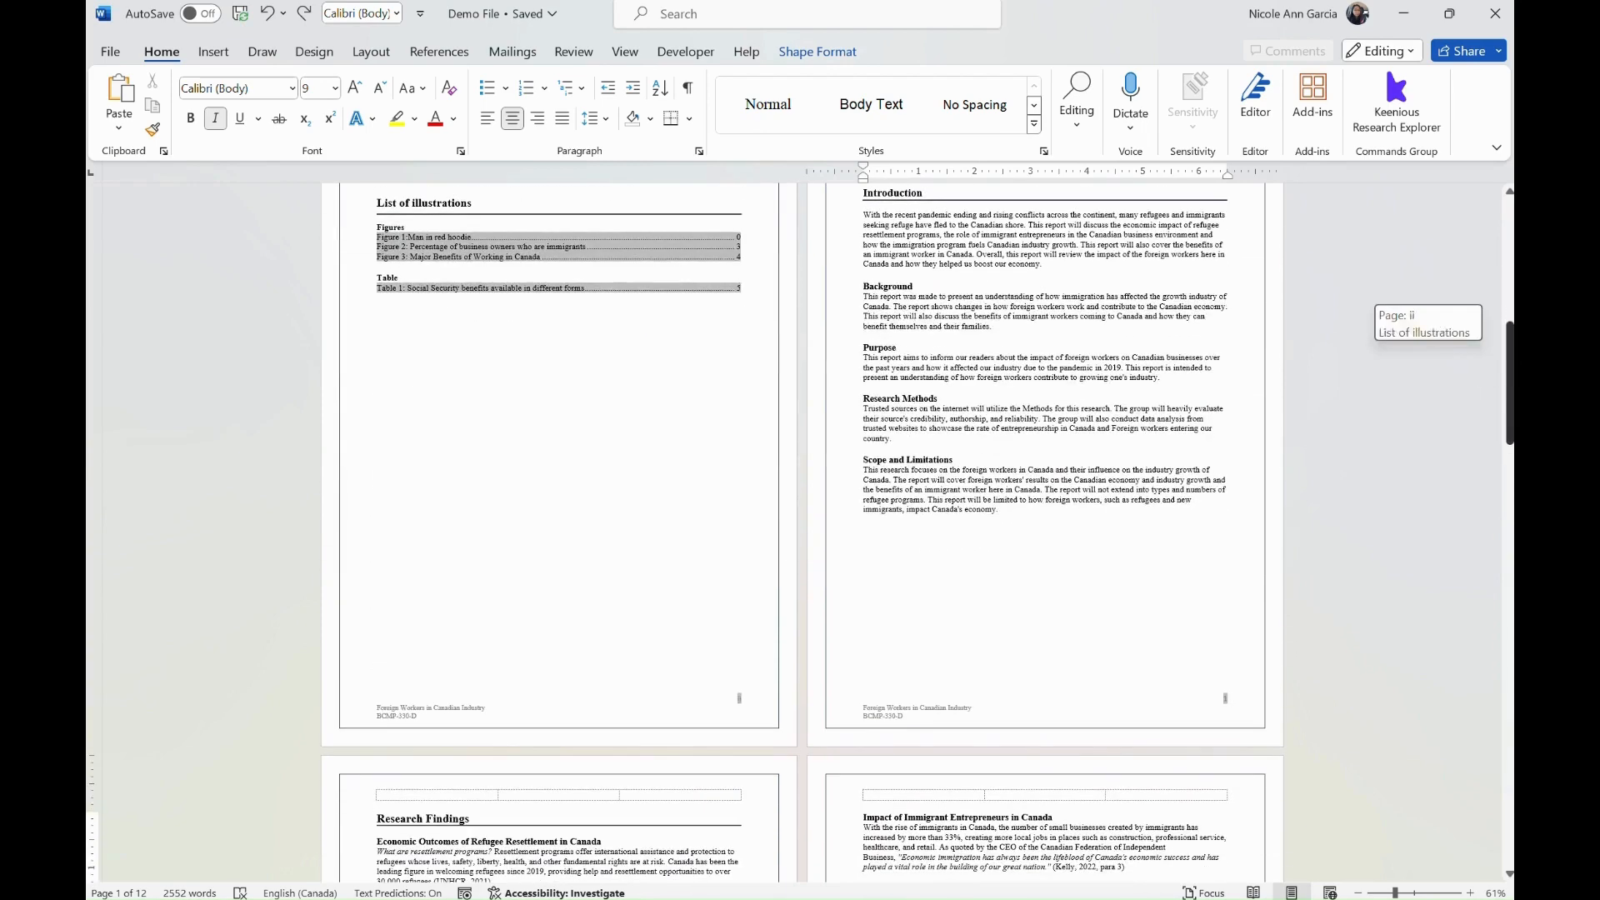
{"action": "left_click", "coordinate": [1040, 385]}
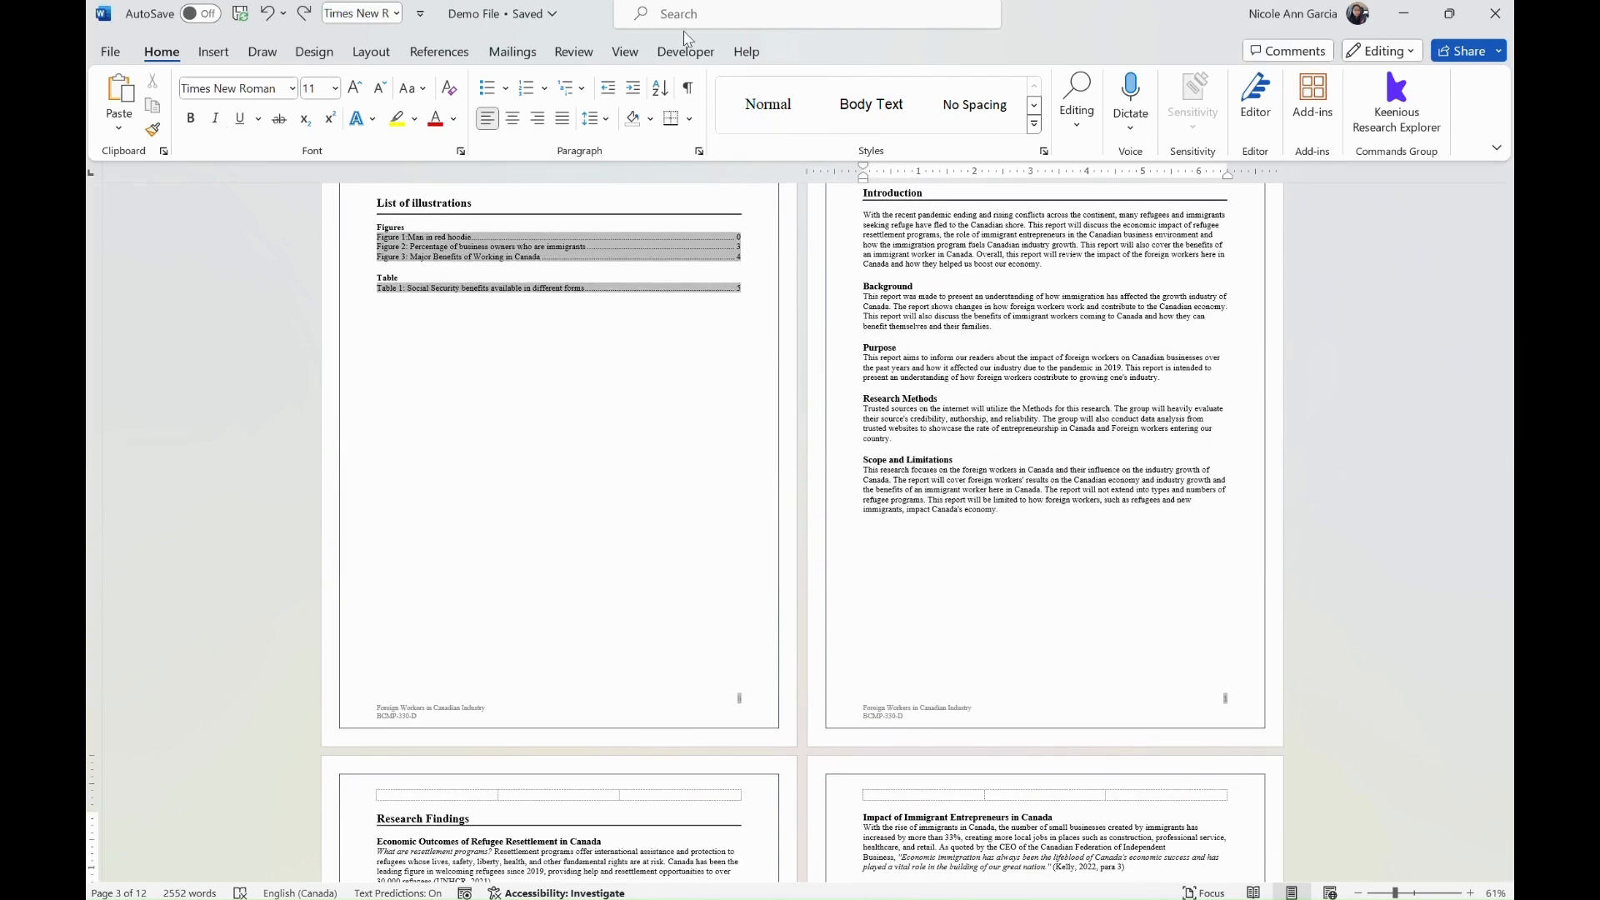
Step: Look through the report pages from the Introduction to the Research Findings section
{"action": "scroll", "coordinate": [859, 457], "scroll_direction": "down", "scroll_amount": 2}
{"action": "scroll", "coordinate": [859, 458], "scroll_direction": "down", "scroll_amount": 4}
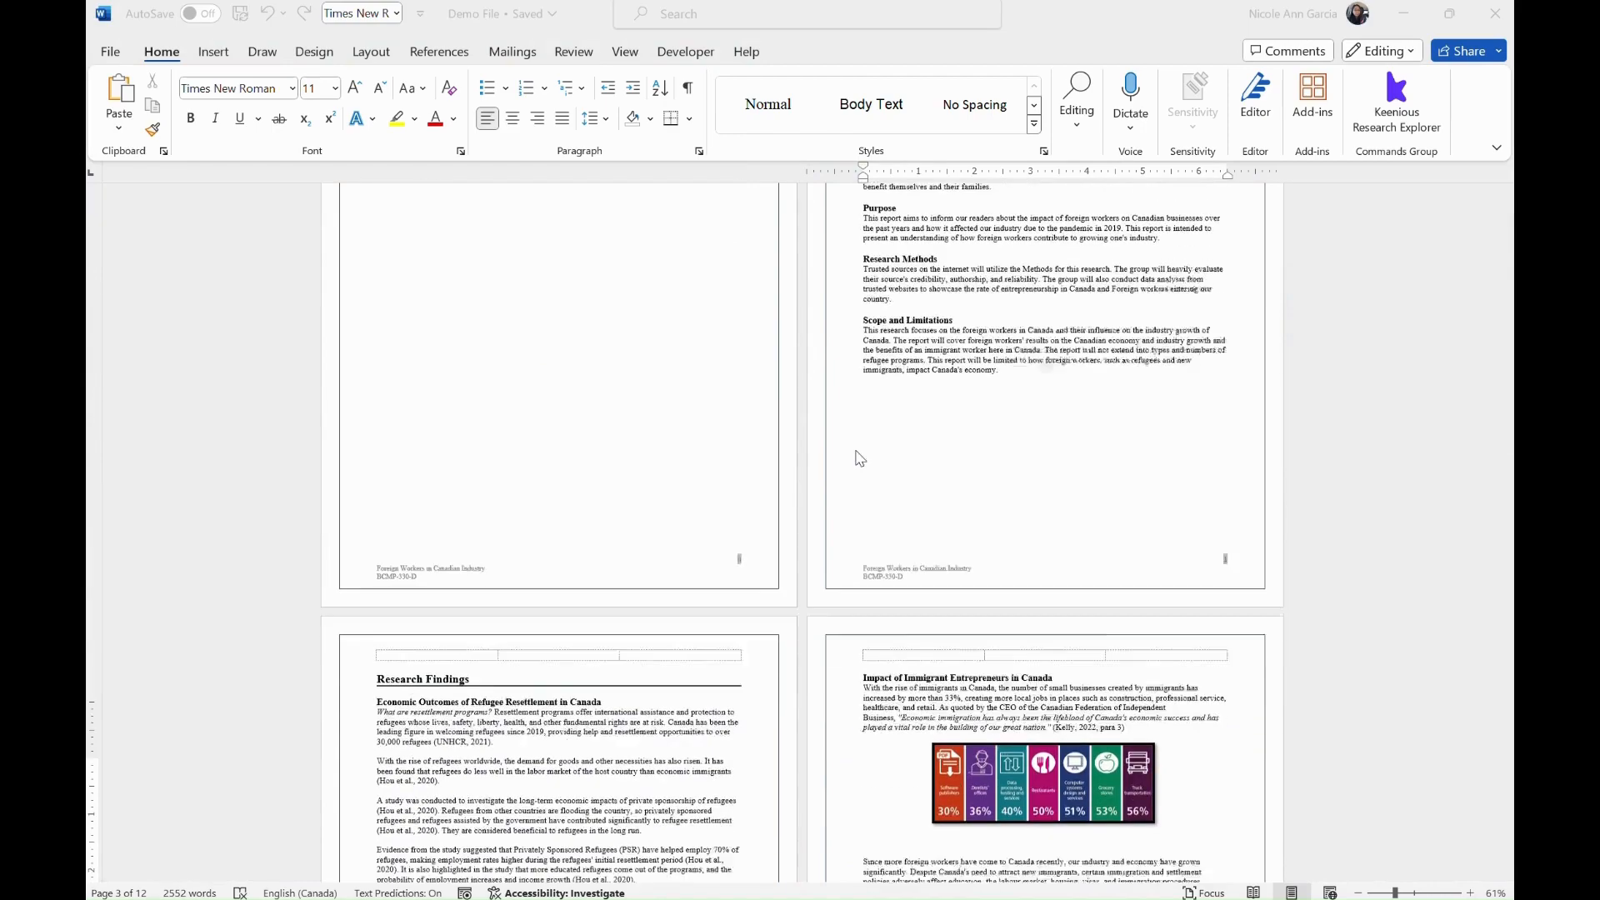
{"action": "scroll", "coordinate": [859, 457], "scroll_direction": "down", "scroll_amount": 3}
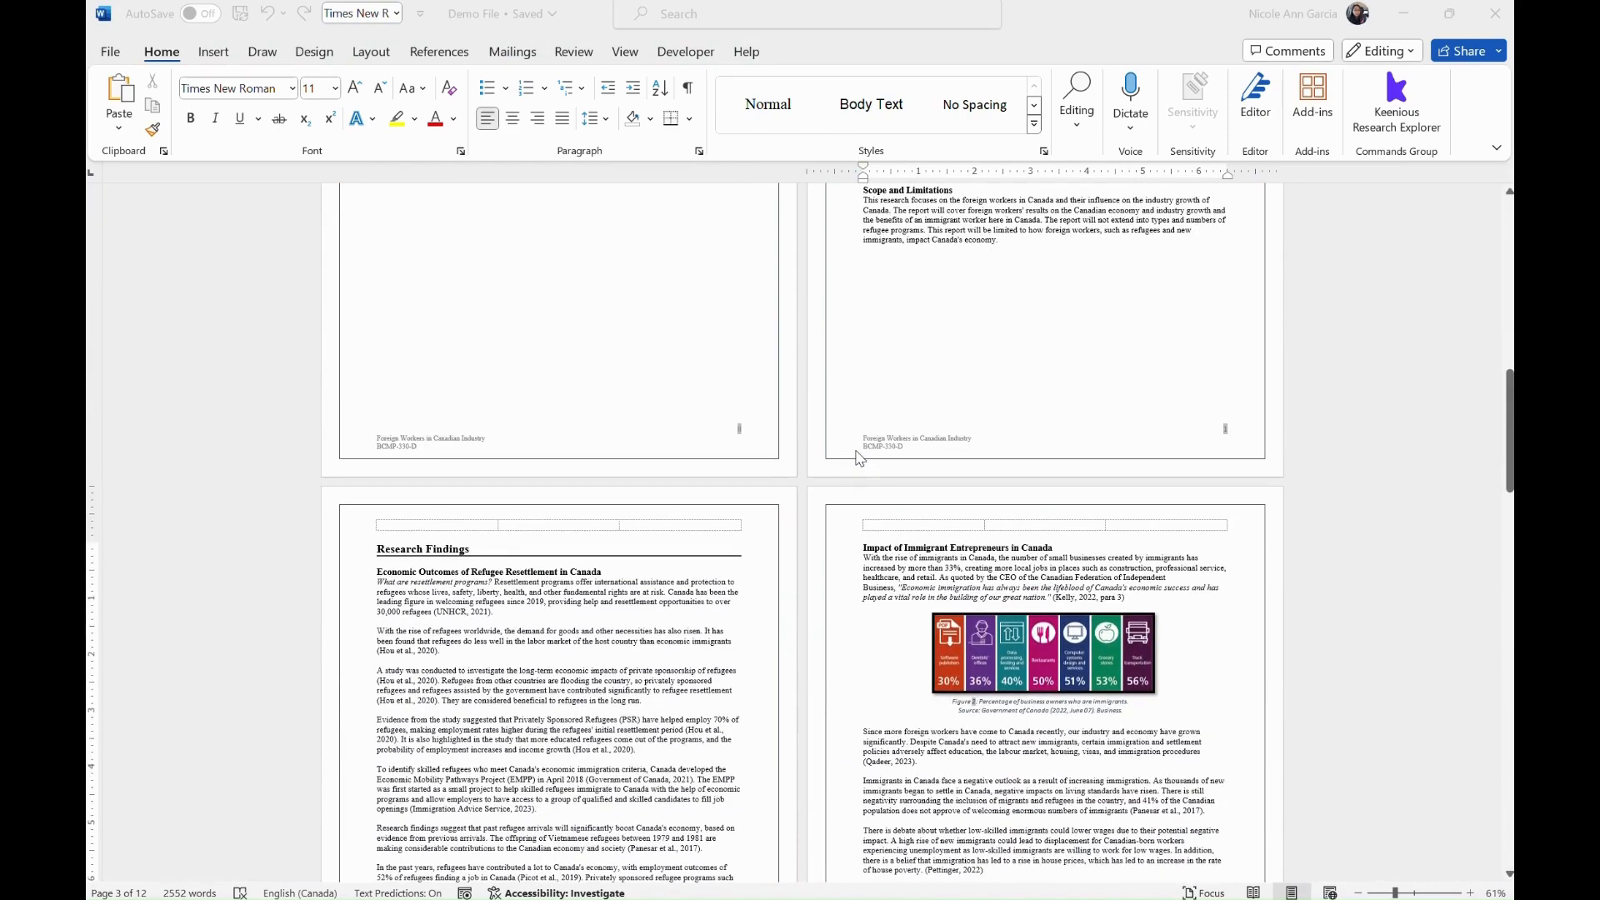
{"action": "scroll", "coordinate": [859, 457], "scroll_direction": "down", "scroll_amount": 5}
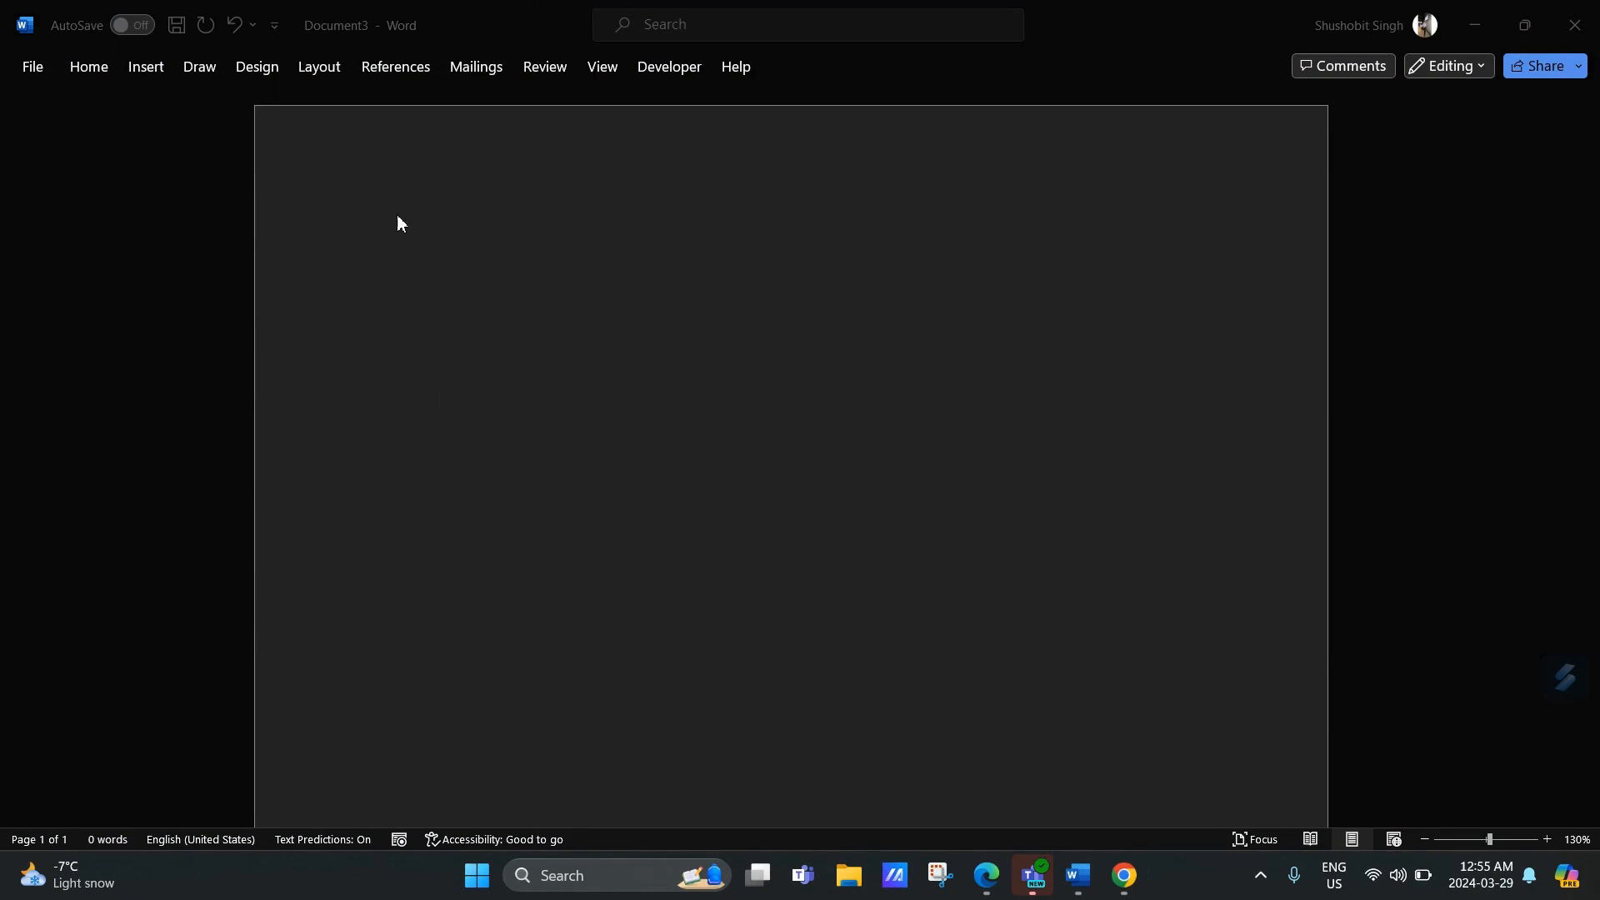
Step: Set the page orientation of the blank document Document3 to Landscape
{"action": "left_click", "coordinate": [331, 73]}
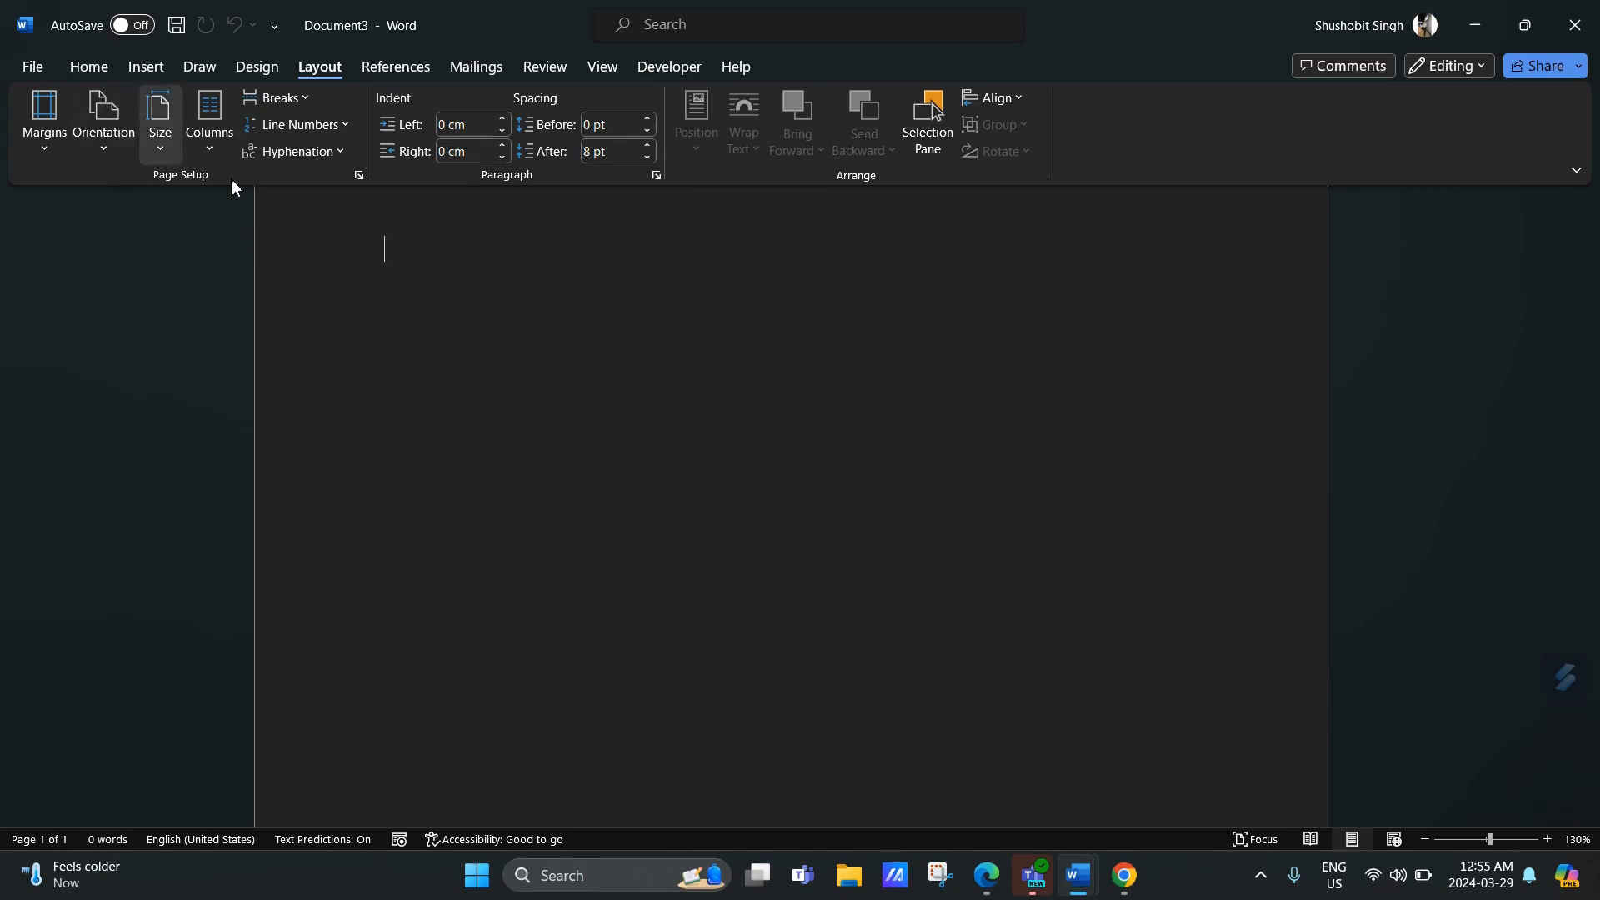
{"action": "left_click", "coordinate": [104, 161]}
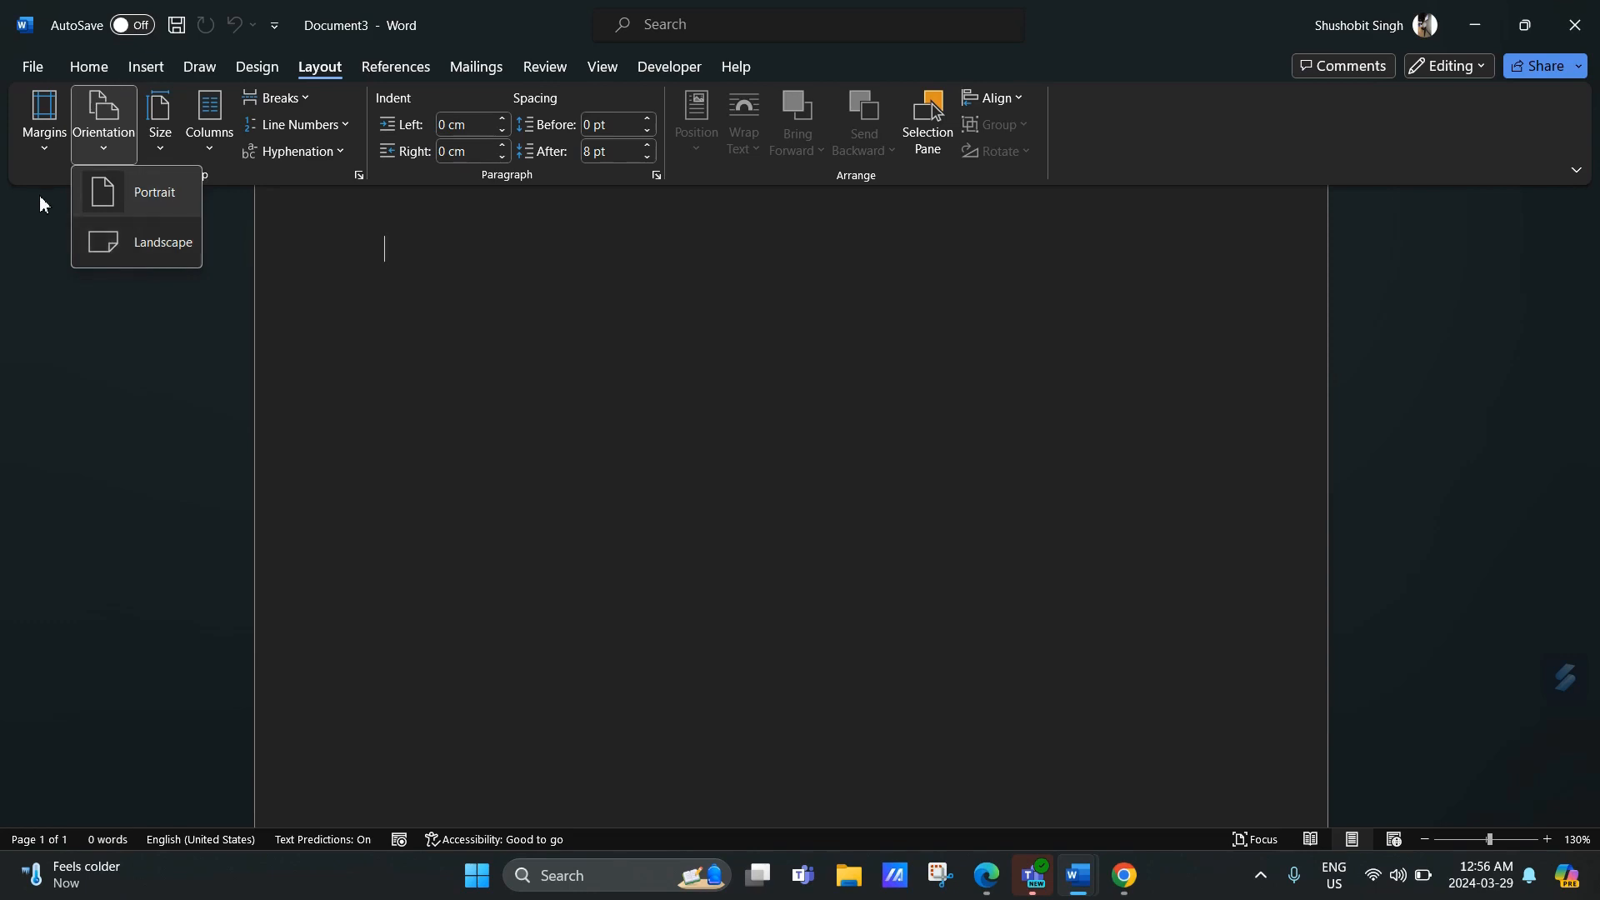
{"action": "left_click", "coordinate": [122, 180]}
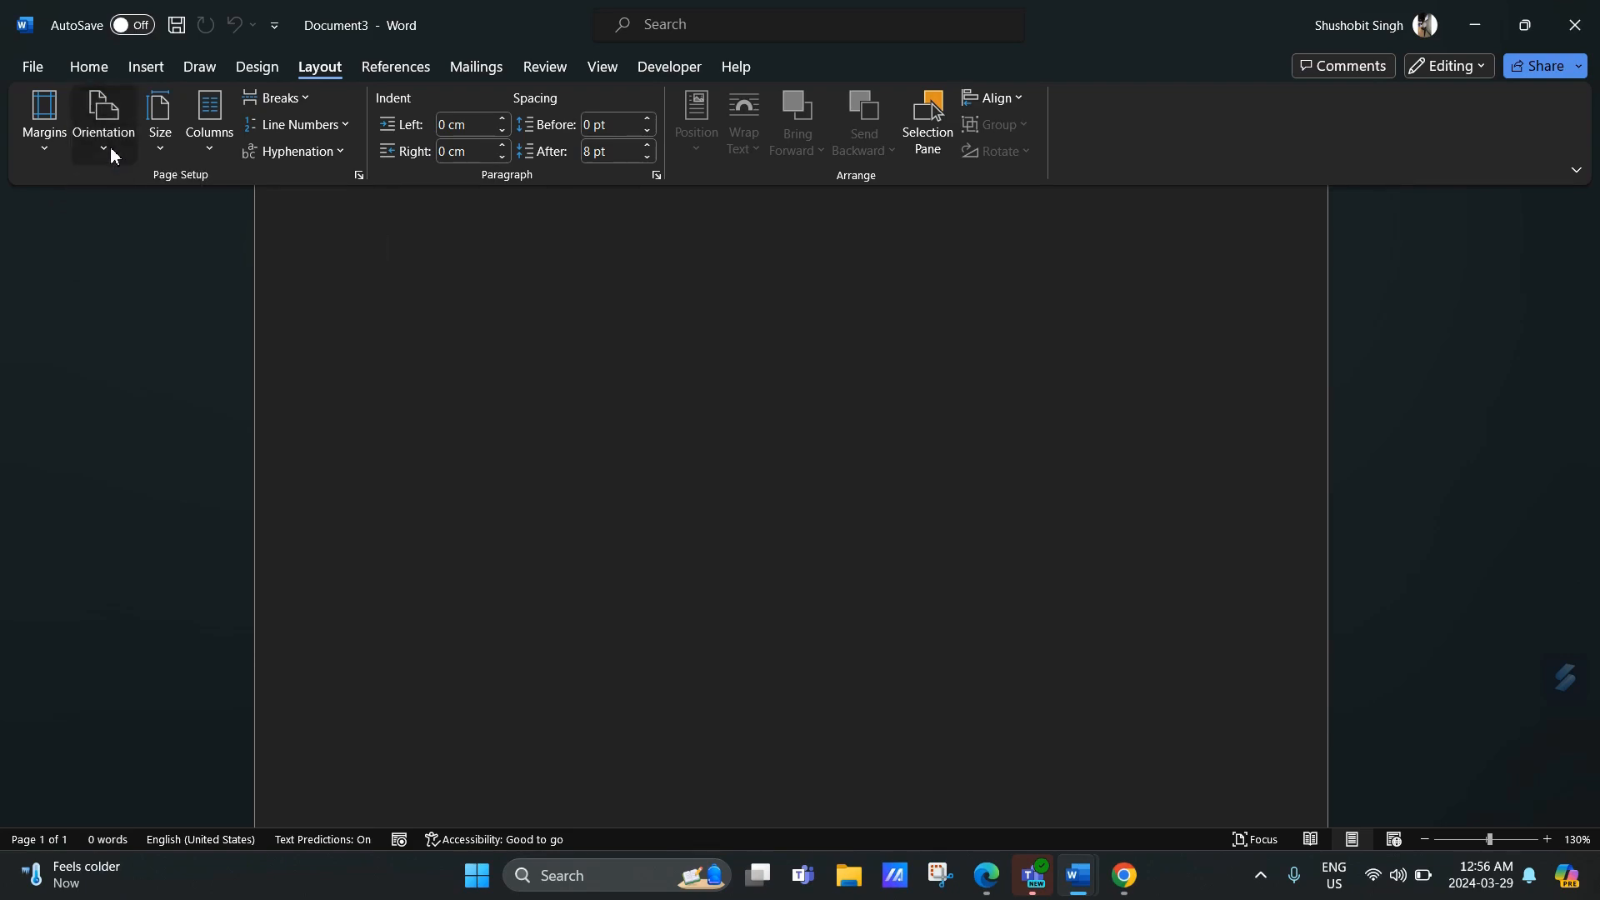
{"action": "left_click", "coordinate": [110, 147]}
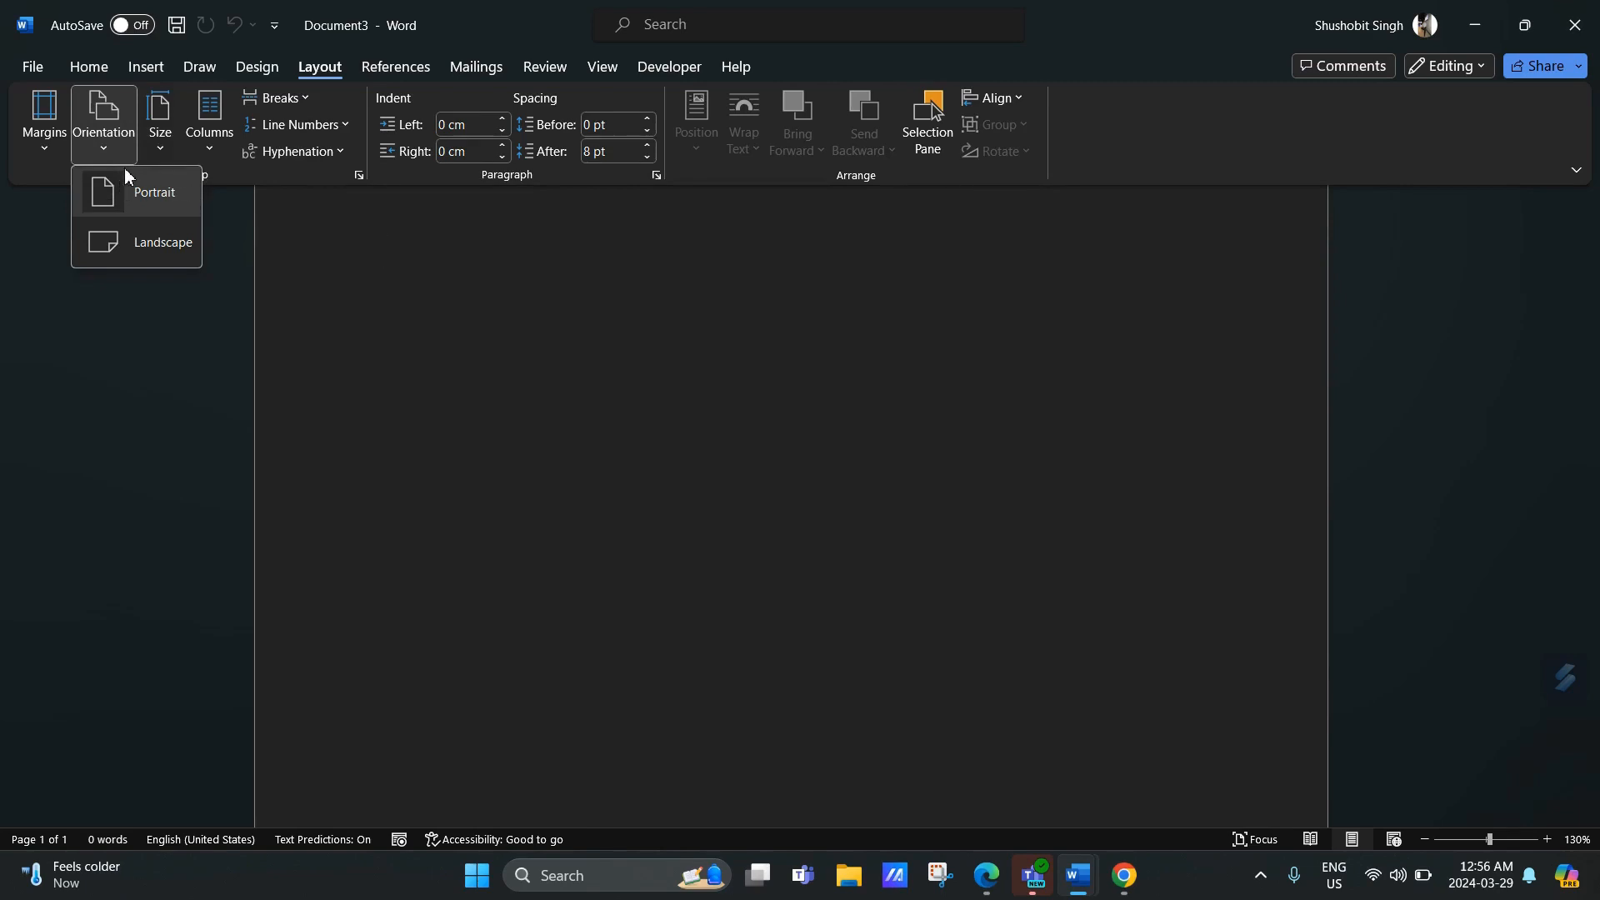
{"action": "left_click", "coordinate": [122, 240]}
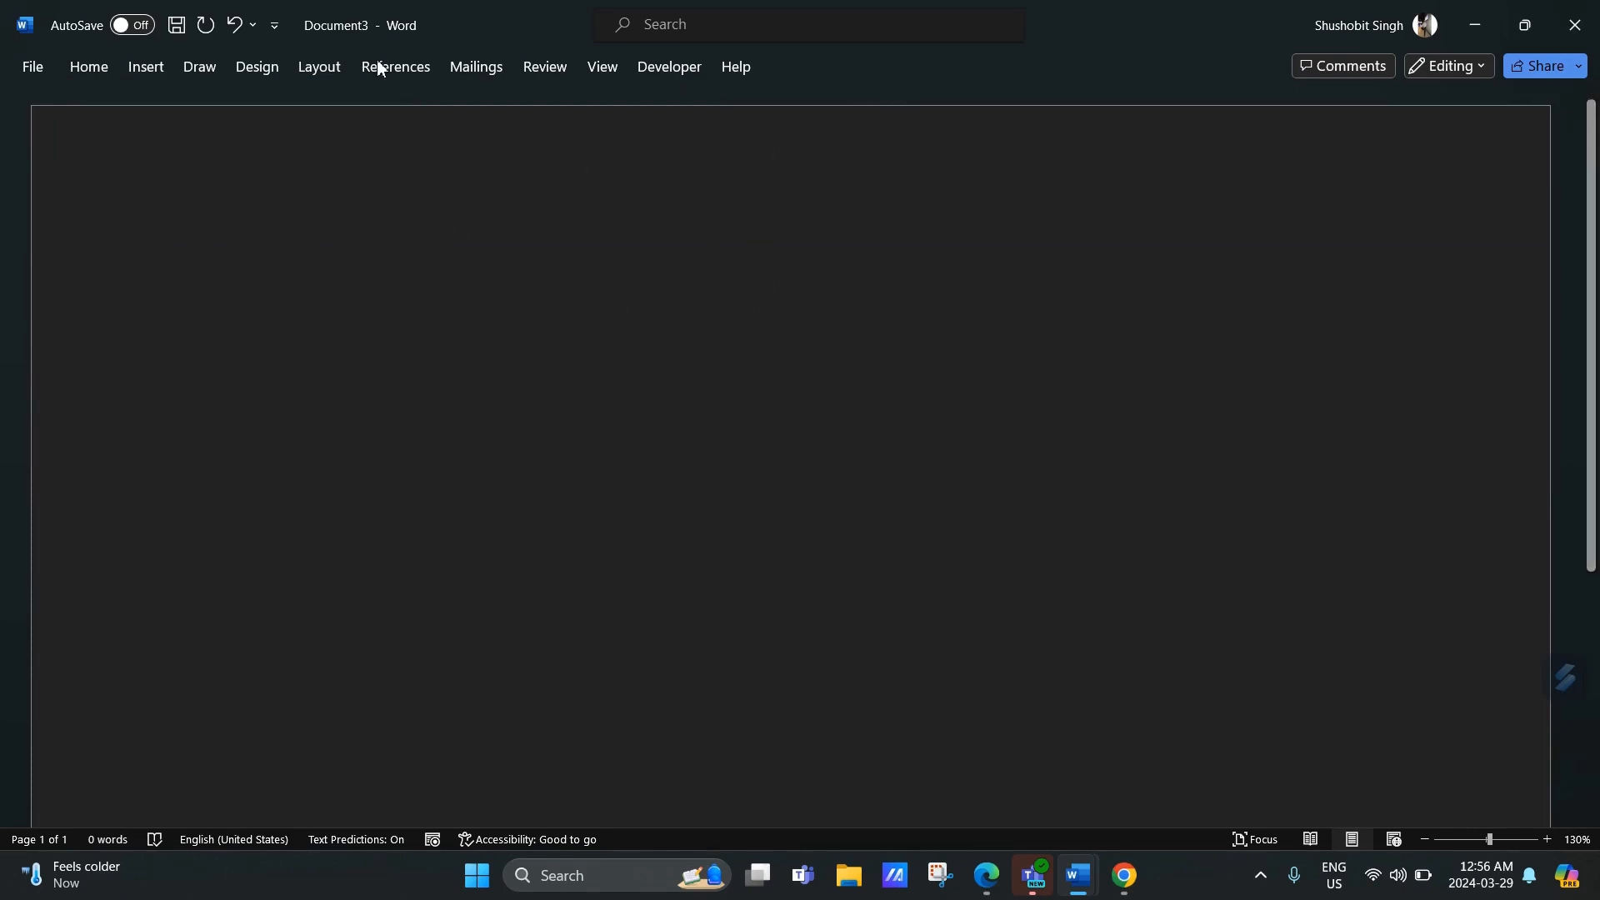
Step: Examine the preset paper sizes and the custom paper options in Page Setup, and close the dialog without changing anything
{"action": "left_click", "coordinate": [325, 68]}
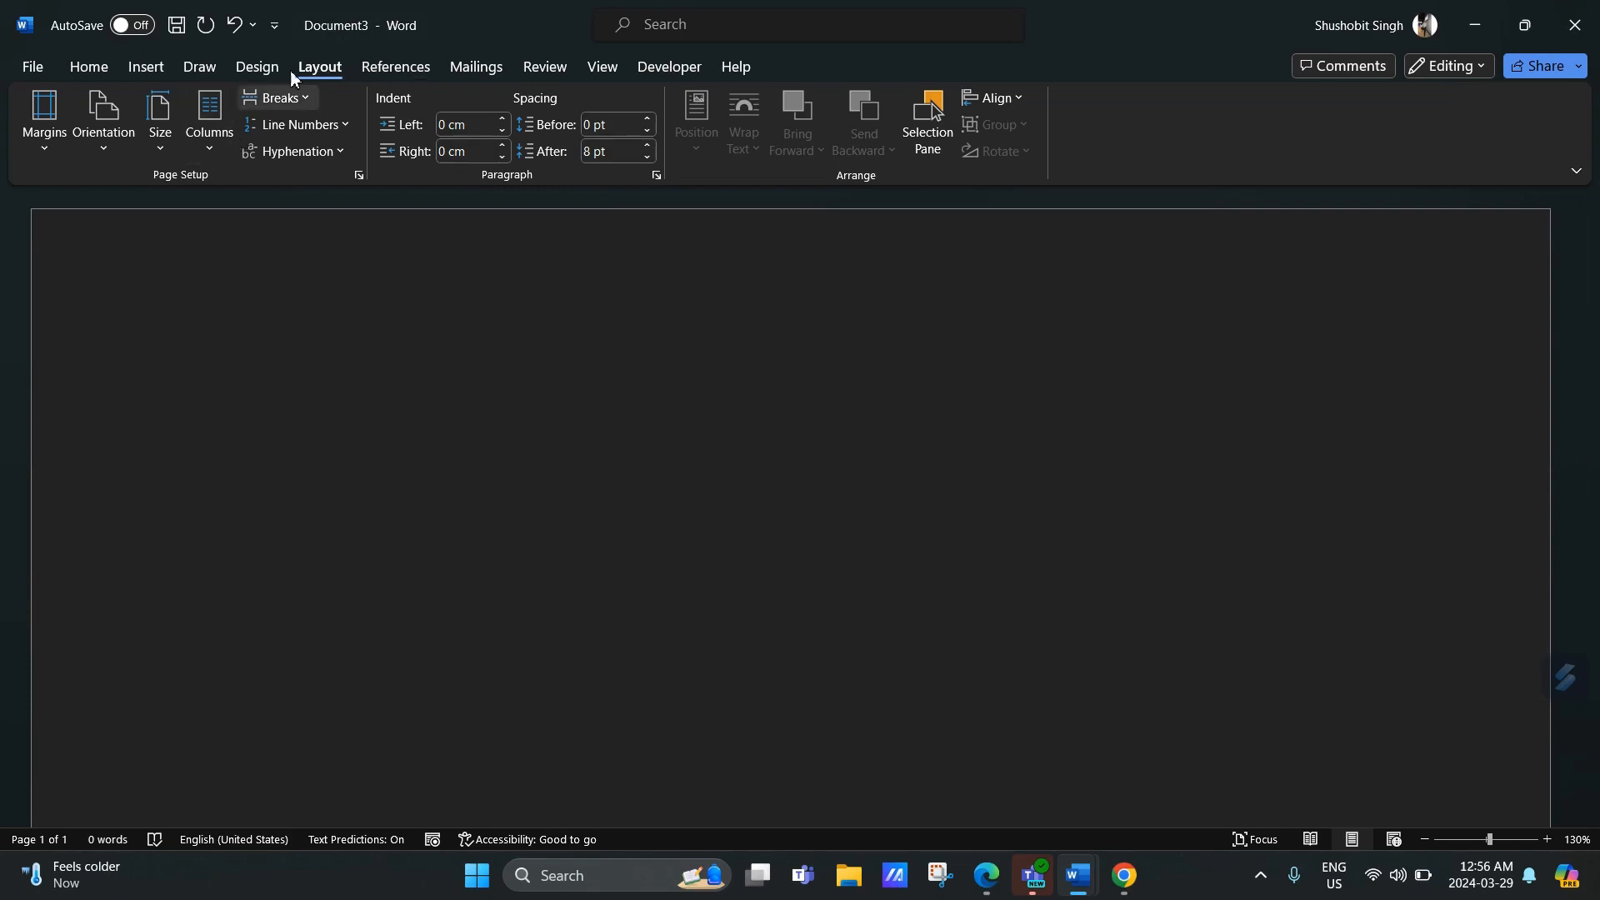
{"action": "left_click", "coordinate": [167, 148]}
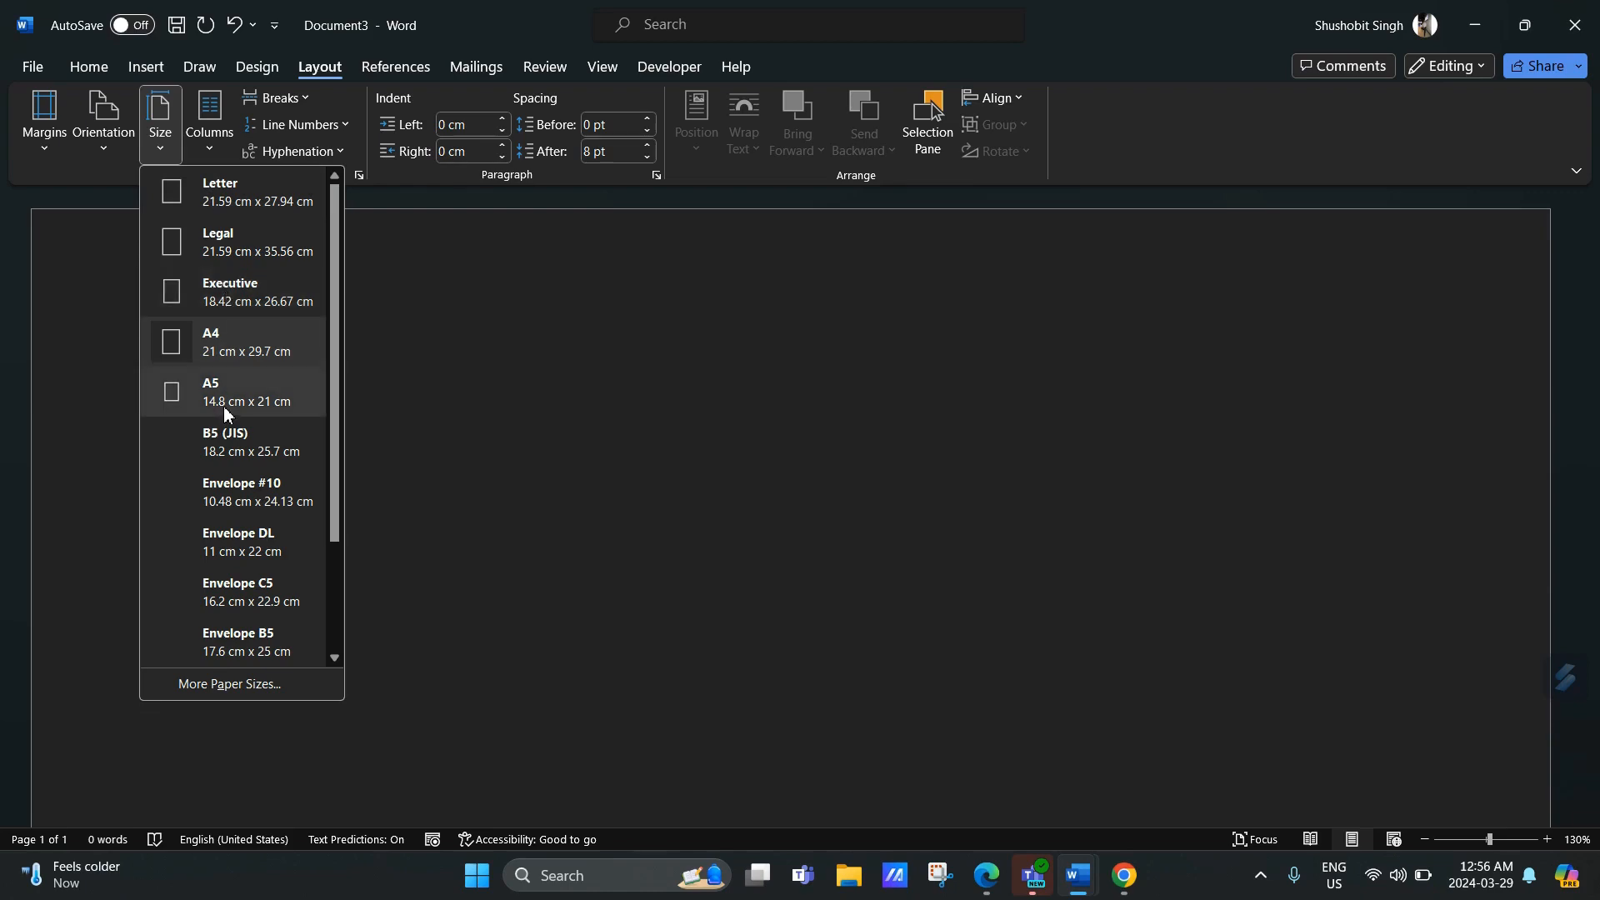
{"action": "left_click", "coordinate": [331, 658]}
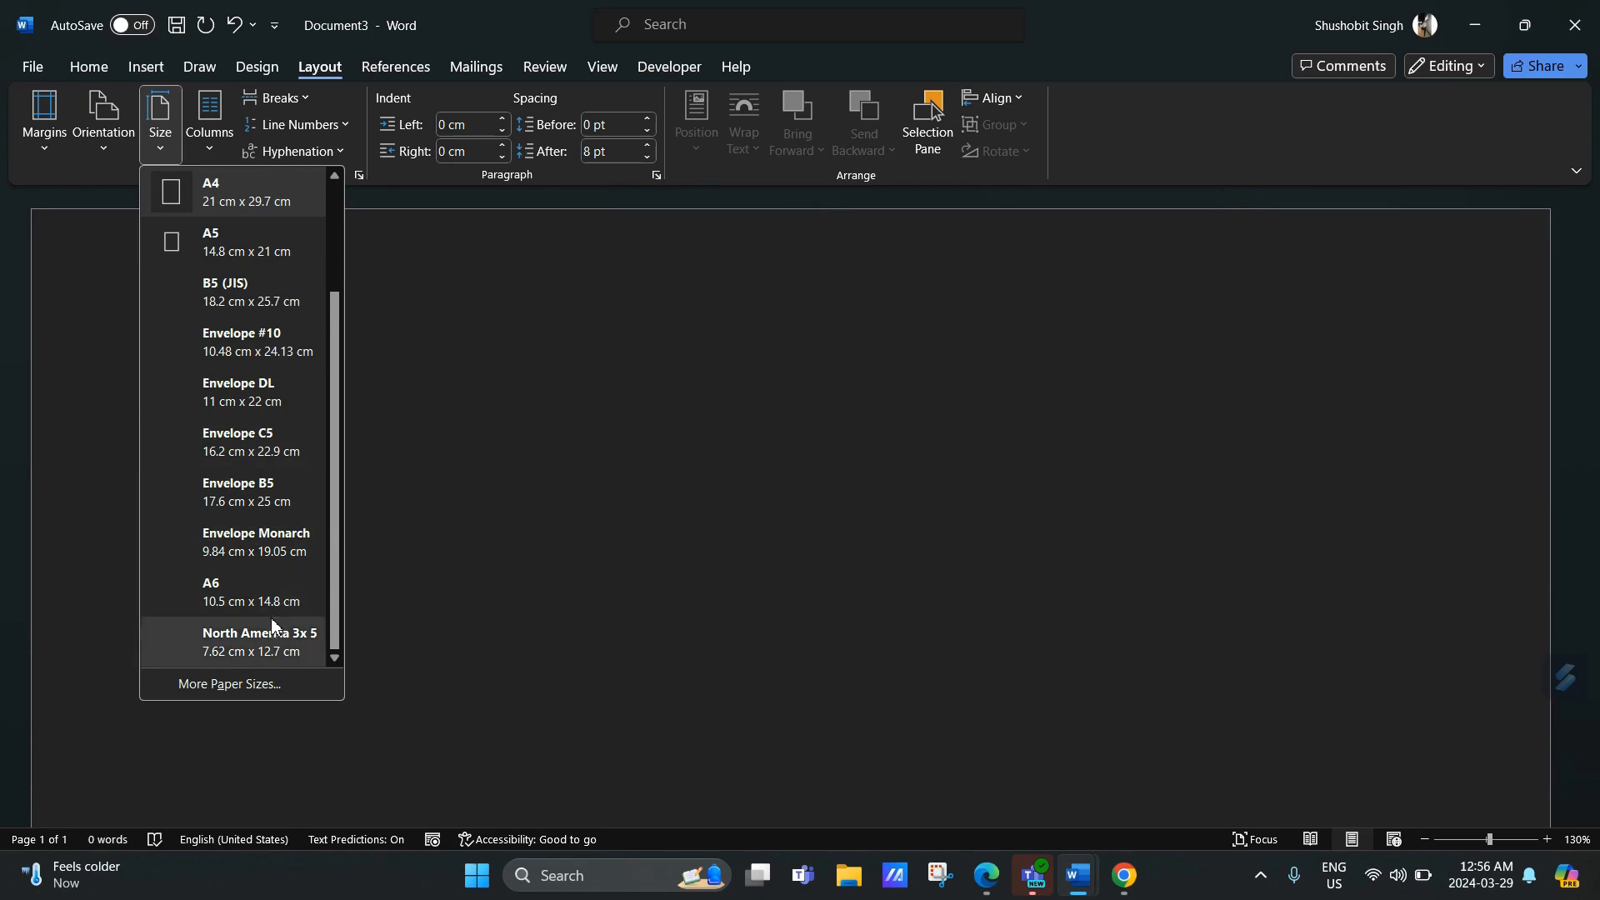
{"action": "left_click", "coordinate": [247, 683]}
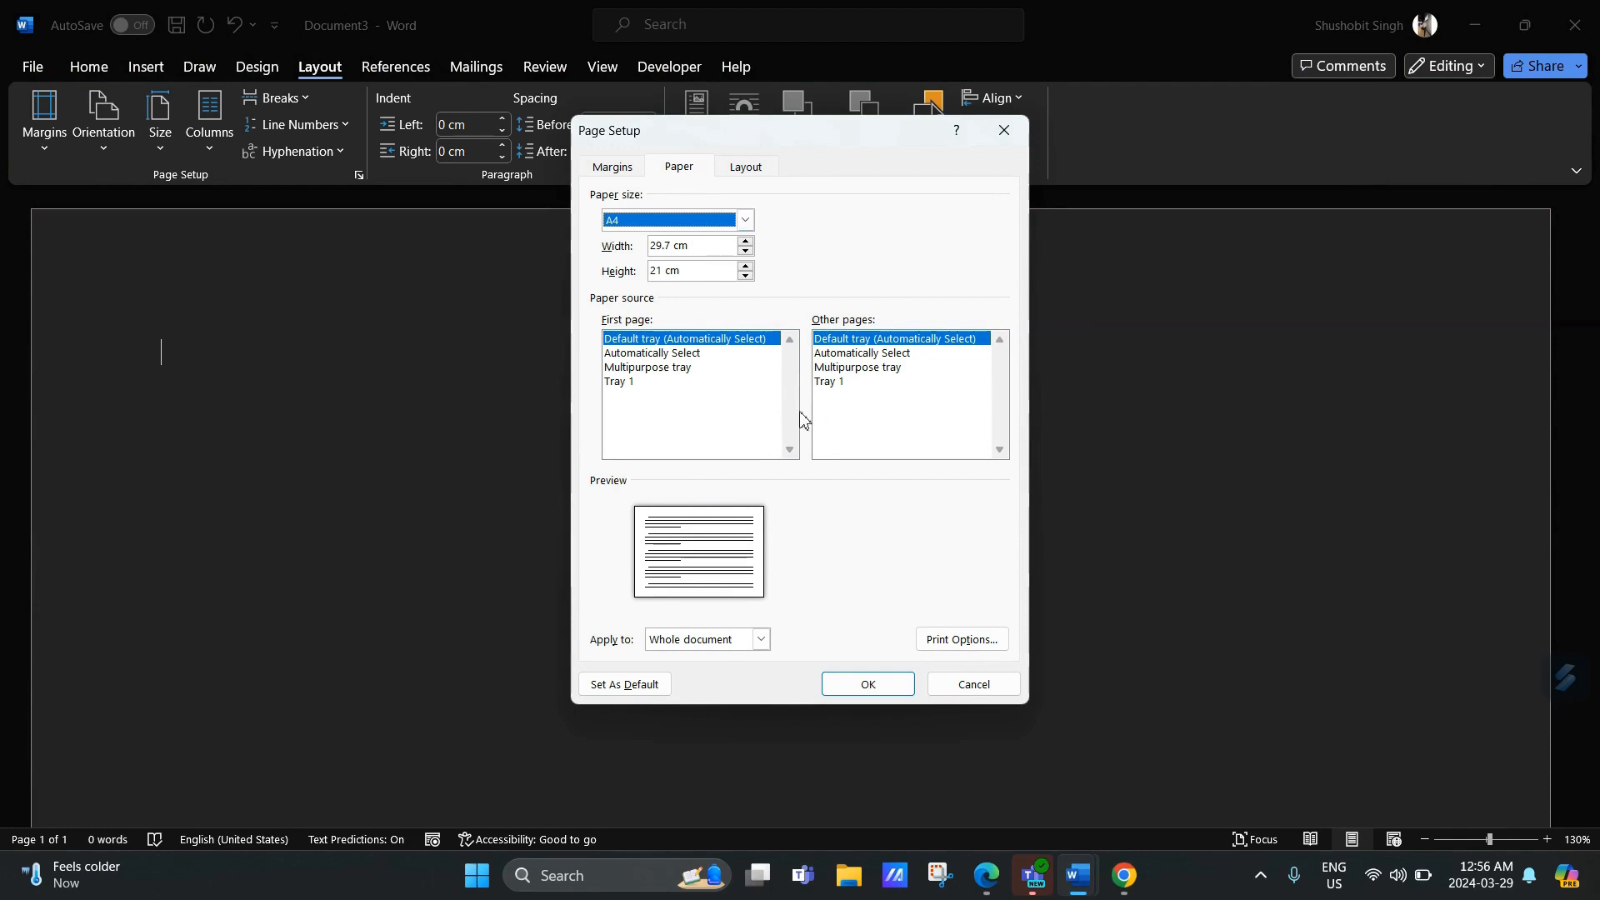
{"action": "left_click", "coordinate": [1004, 131]}
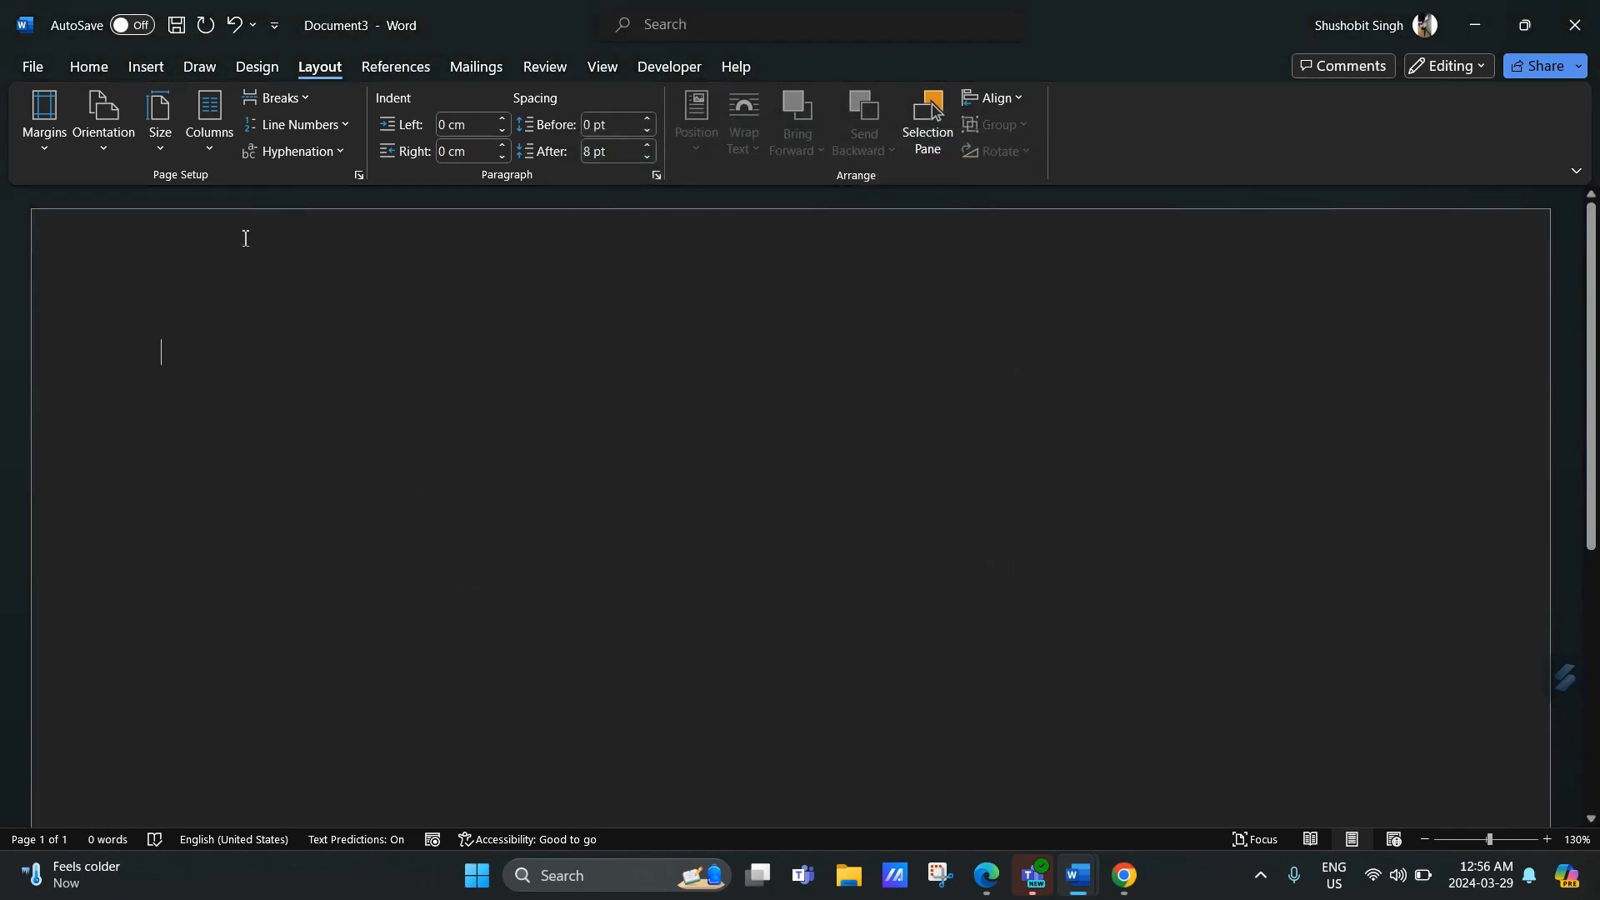
Step: Open the custom margin settings for the landscape page and close them without changing anything
{"action": "left_click", "coordinate": [31, 160]}
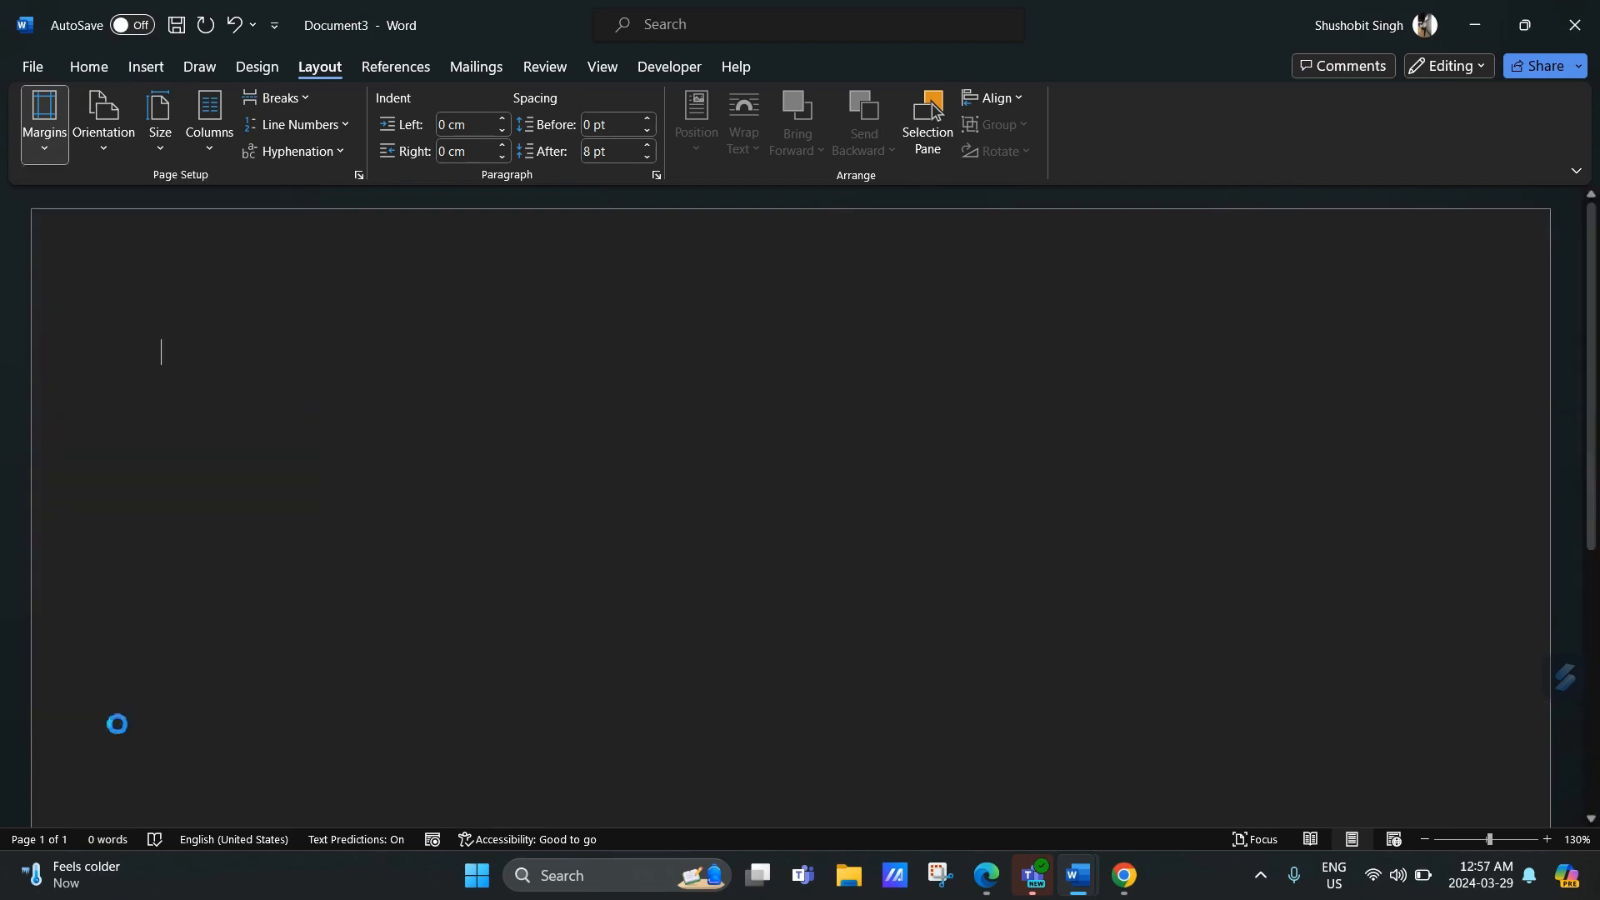
{"action": "left_click", "coordinate": [113, 721]}
{"action": "left_click", "coordinate": [1009, 129]}
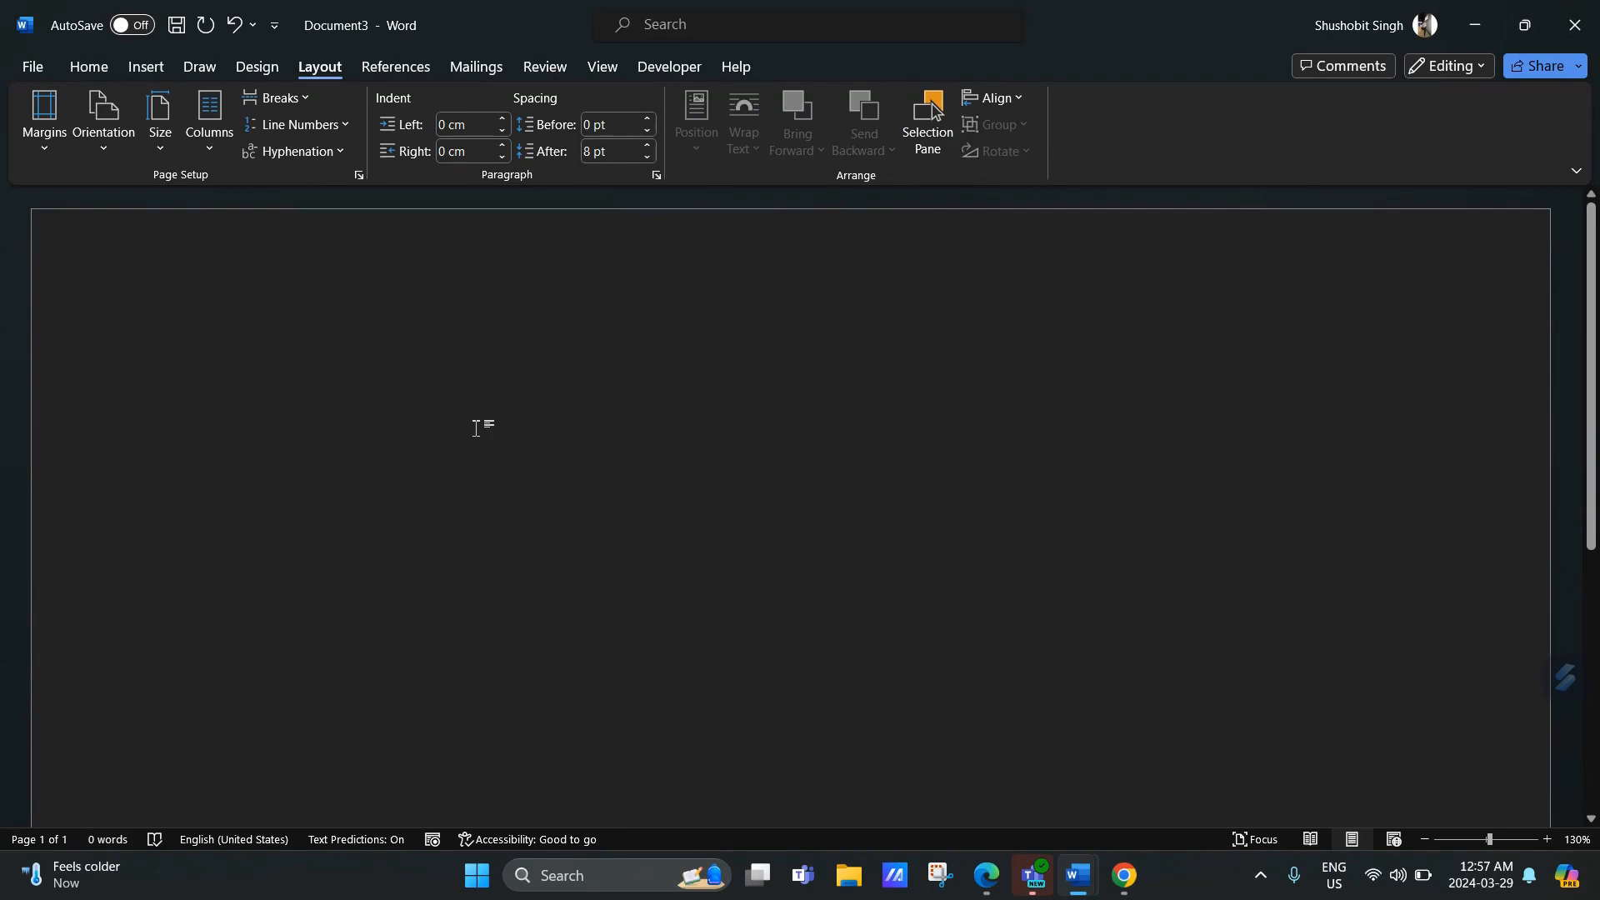
Step: Apply the diagonal CONFIDENTIAL 1 preset watermark to the document
{"action": "left_click", "coordinate": [254, 68]}
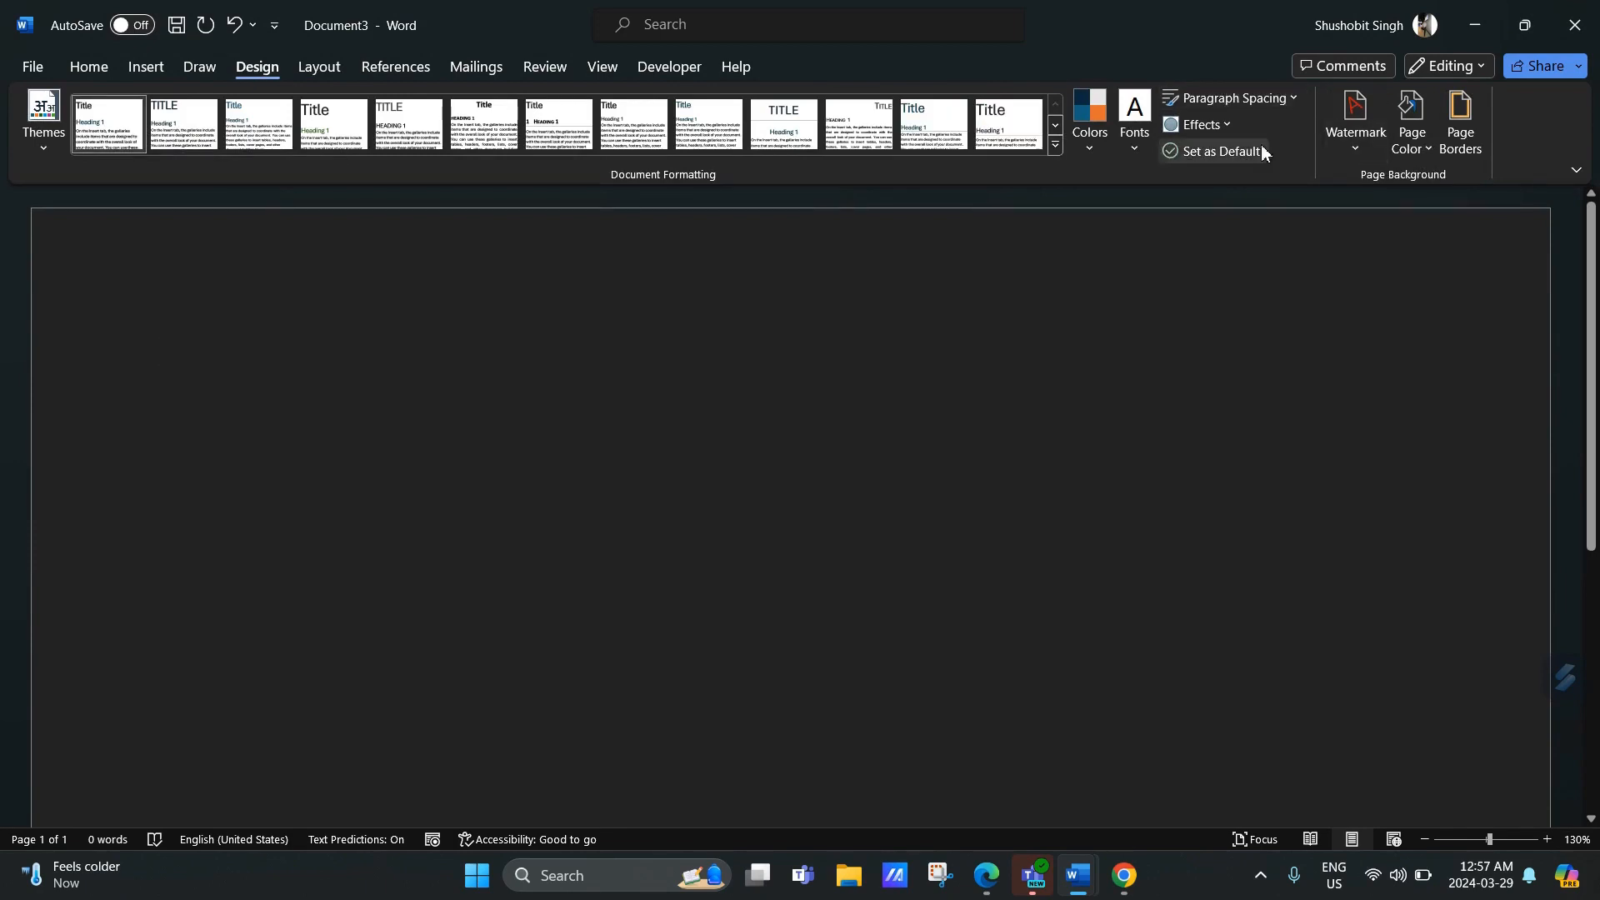
{"action": "left_click", "coordinate": [1359, 145]}
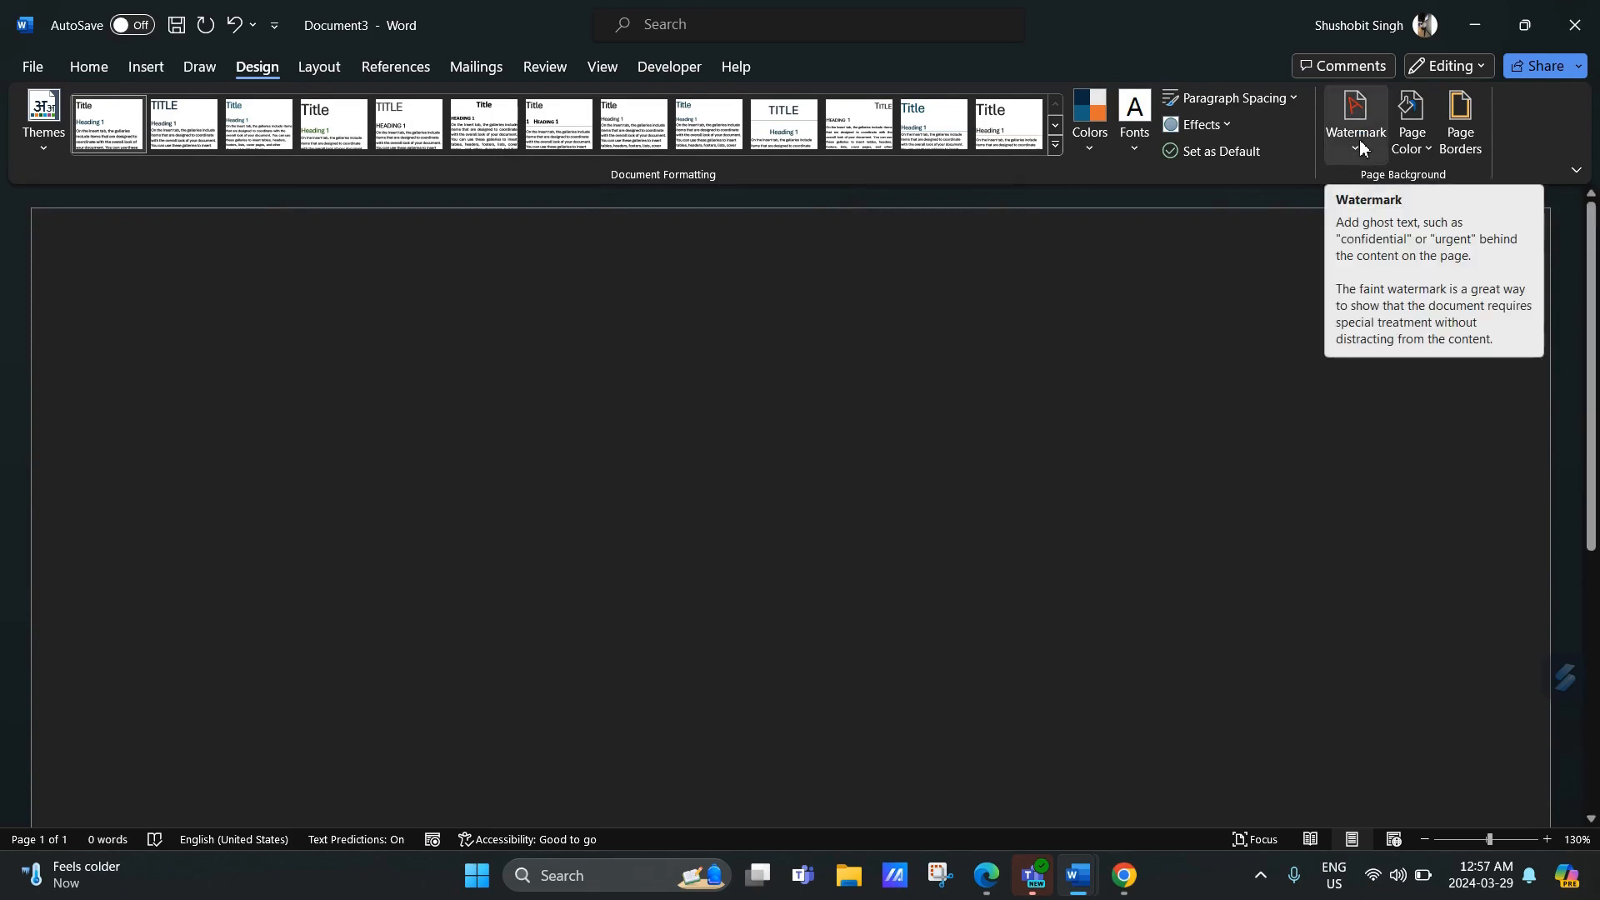
{"action": "left_click", "coordinate": [1372, 134]}
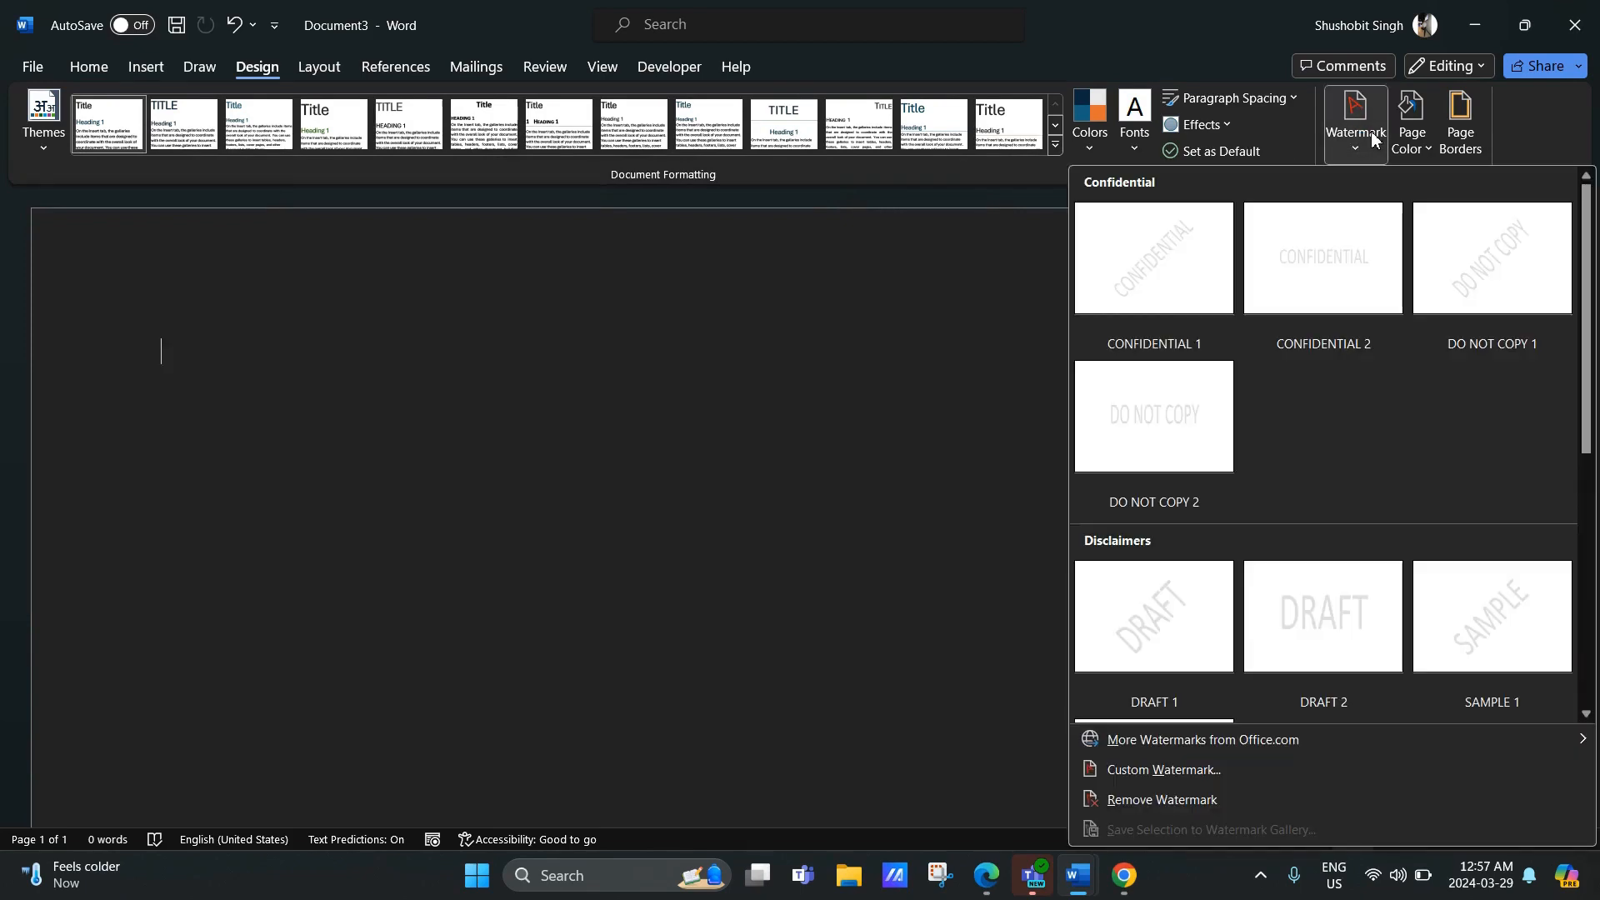
{"action": "scroll", "coordinate": [1248, 422], "scroll_direction": "down", "scroll_amount": 3}
{"action": "scroll", "coordinate": [1250, 423], "scroll_direction": "down", "scroll_amount": 1}
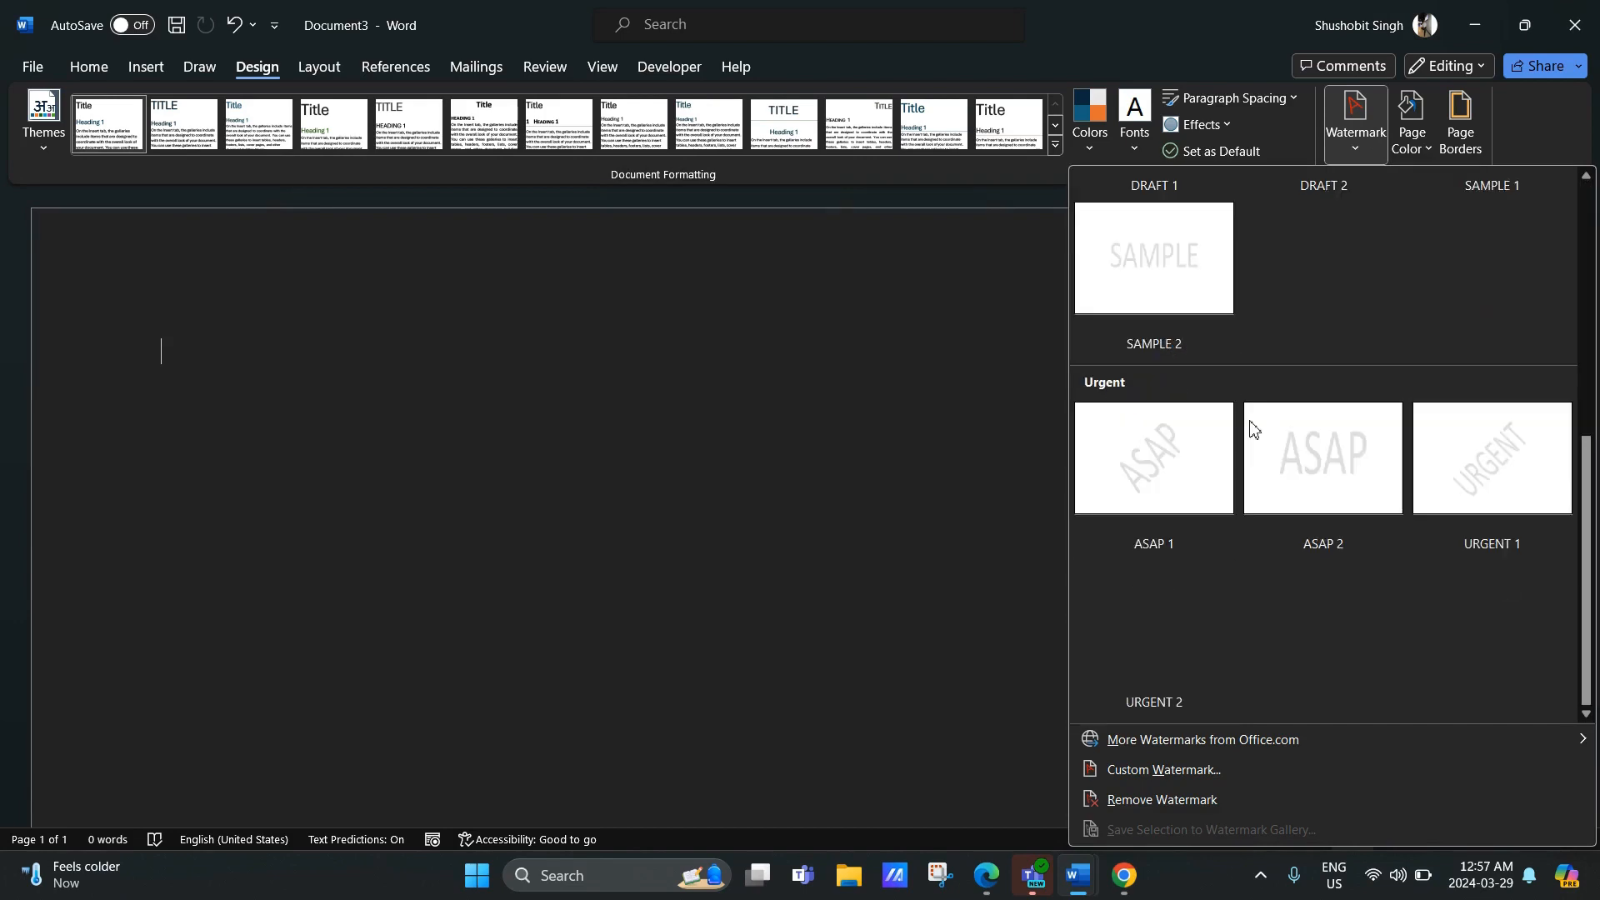
{"action": "scroll", "coordinate": [1248, 421], "scroll_direction": "up", "scroll_amount": 5}
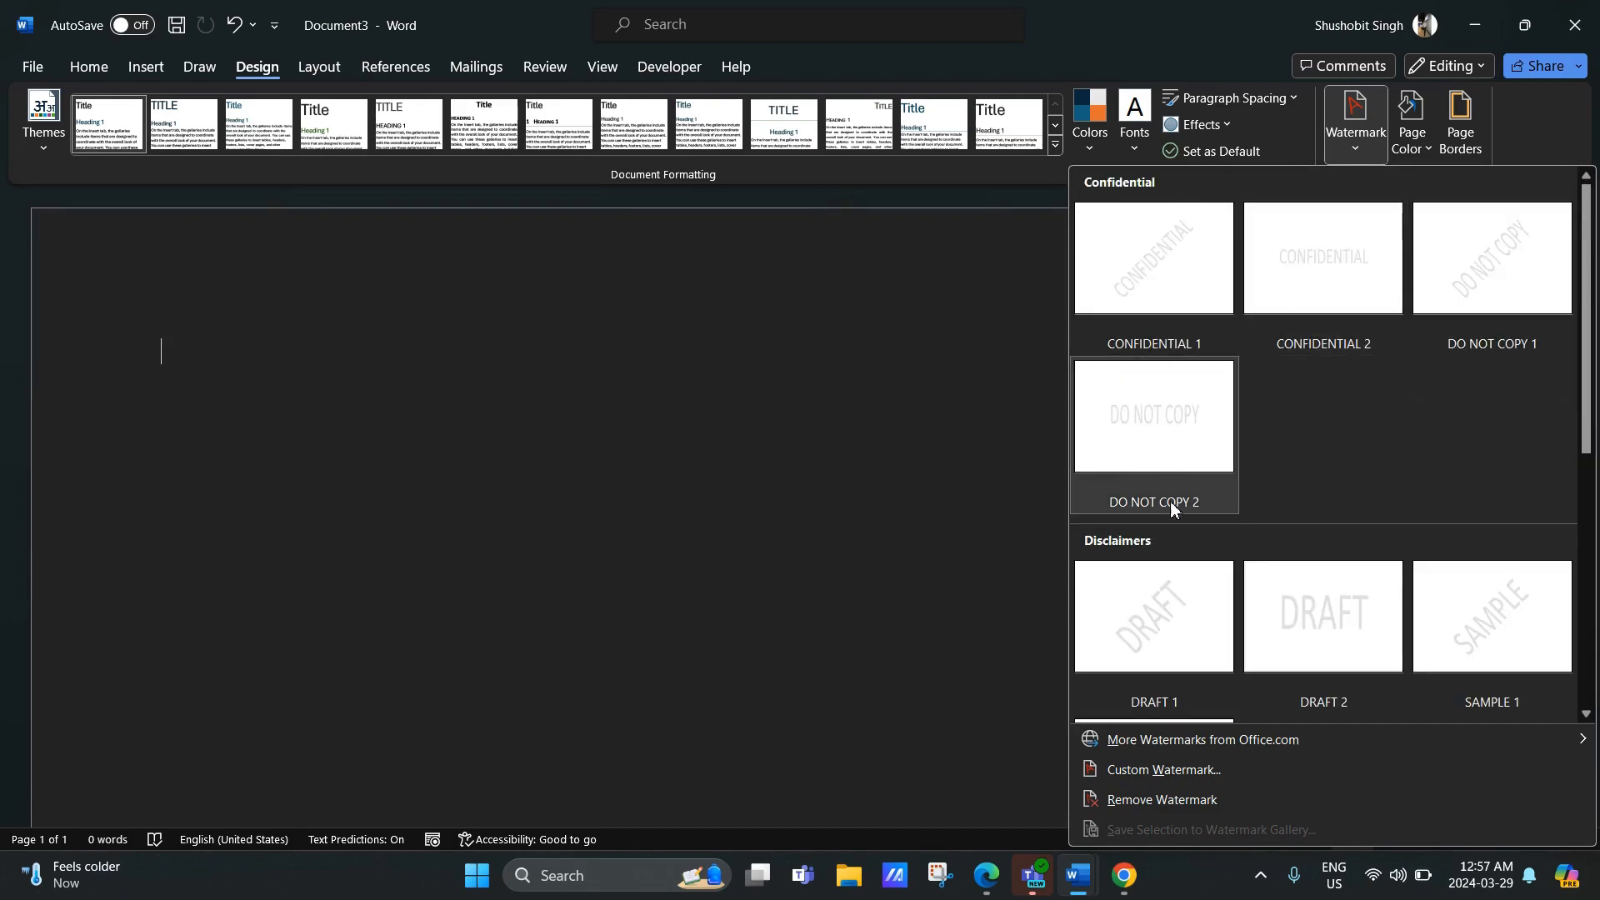
{"action": "left_click", "coordinate": [1182, 275]}
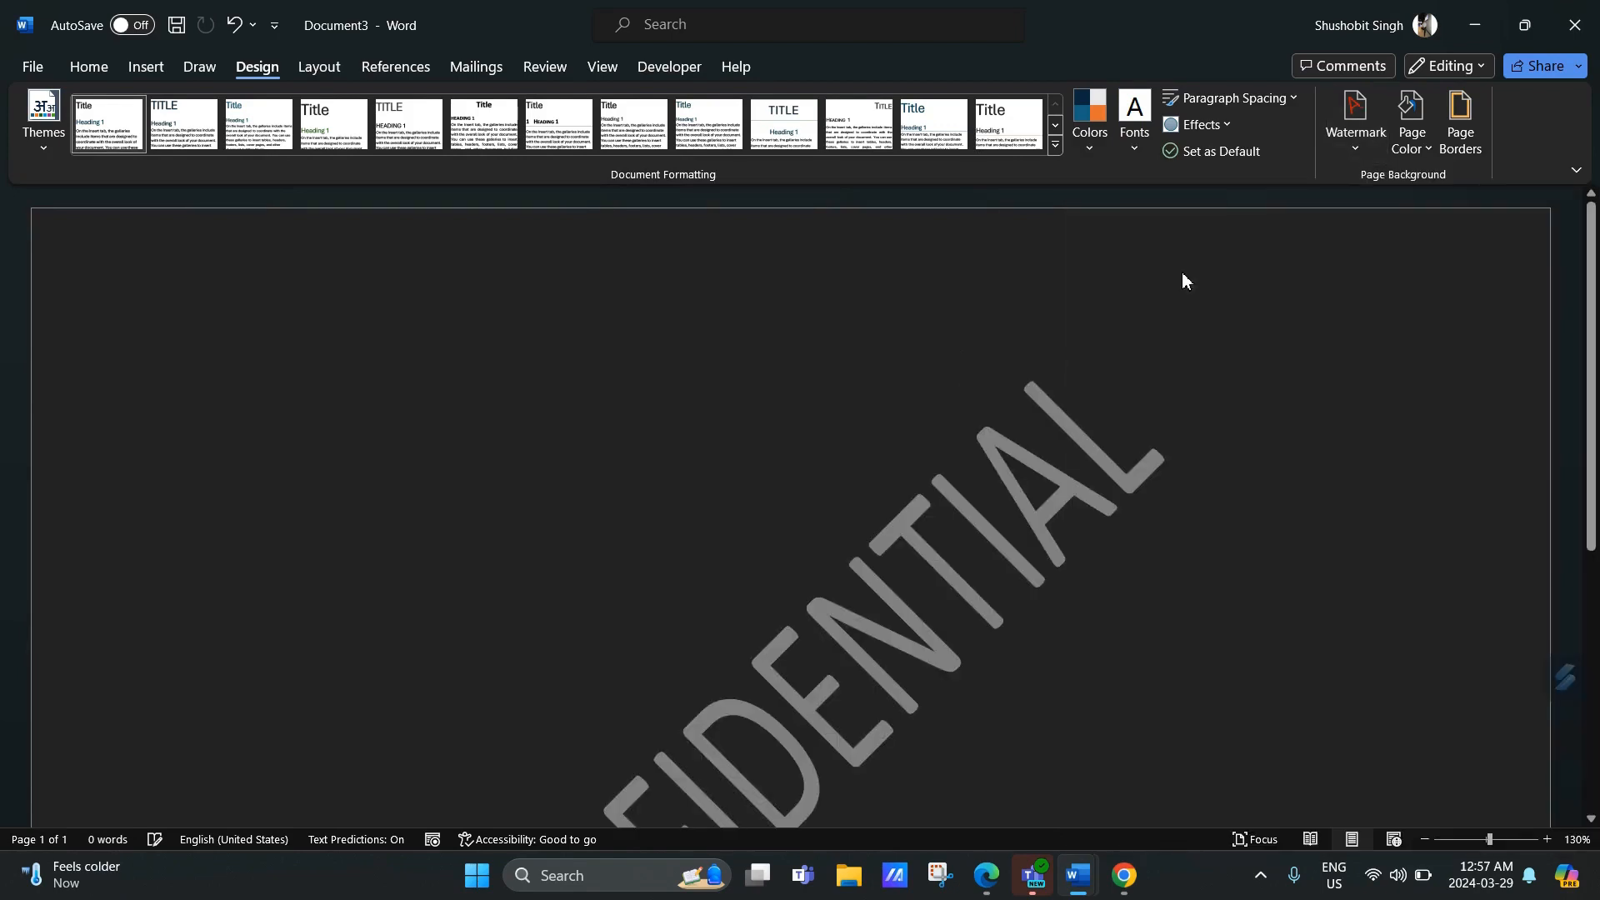
Step: Examine the CONFIDENTIAL watermark across the whole landscape page
{"action": "scroll", "coordinate": [844, 487], "scroll_direction": "down", "scroll_amount": 3}
{"action": "scroll", "coordinate": [845, 486], "scroll_direction": "down", "scroll_amount": 1}
{"action": "scroll", "coordinate": [845, 483], "scroll_direction": "up", "scroll_amount": 3}
{"action": "scroll", "coordinate": [845, 481], "scroll_direction": "up", "scroll_amount": 2}
{"action": "scroll", "coordinate": [845, 480], "scroll_direction": "down", "scroll_amount": 5}
{"action": "scroll", "coordinate": [844, 481], "scroll_direction": "up", "scroll_amount": 7}
{"action": "right_click", "coordinate": [845, 481]}
Step: Examine the picture watermark option and its picture source choices in the custom watermark settings, and close them without applying anything
{"action": "left_click", "coordinate": [1355, 120]}
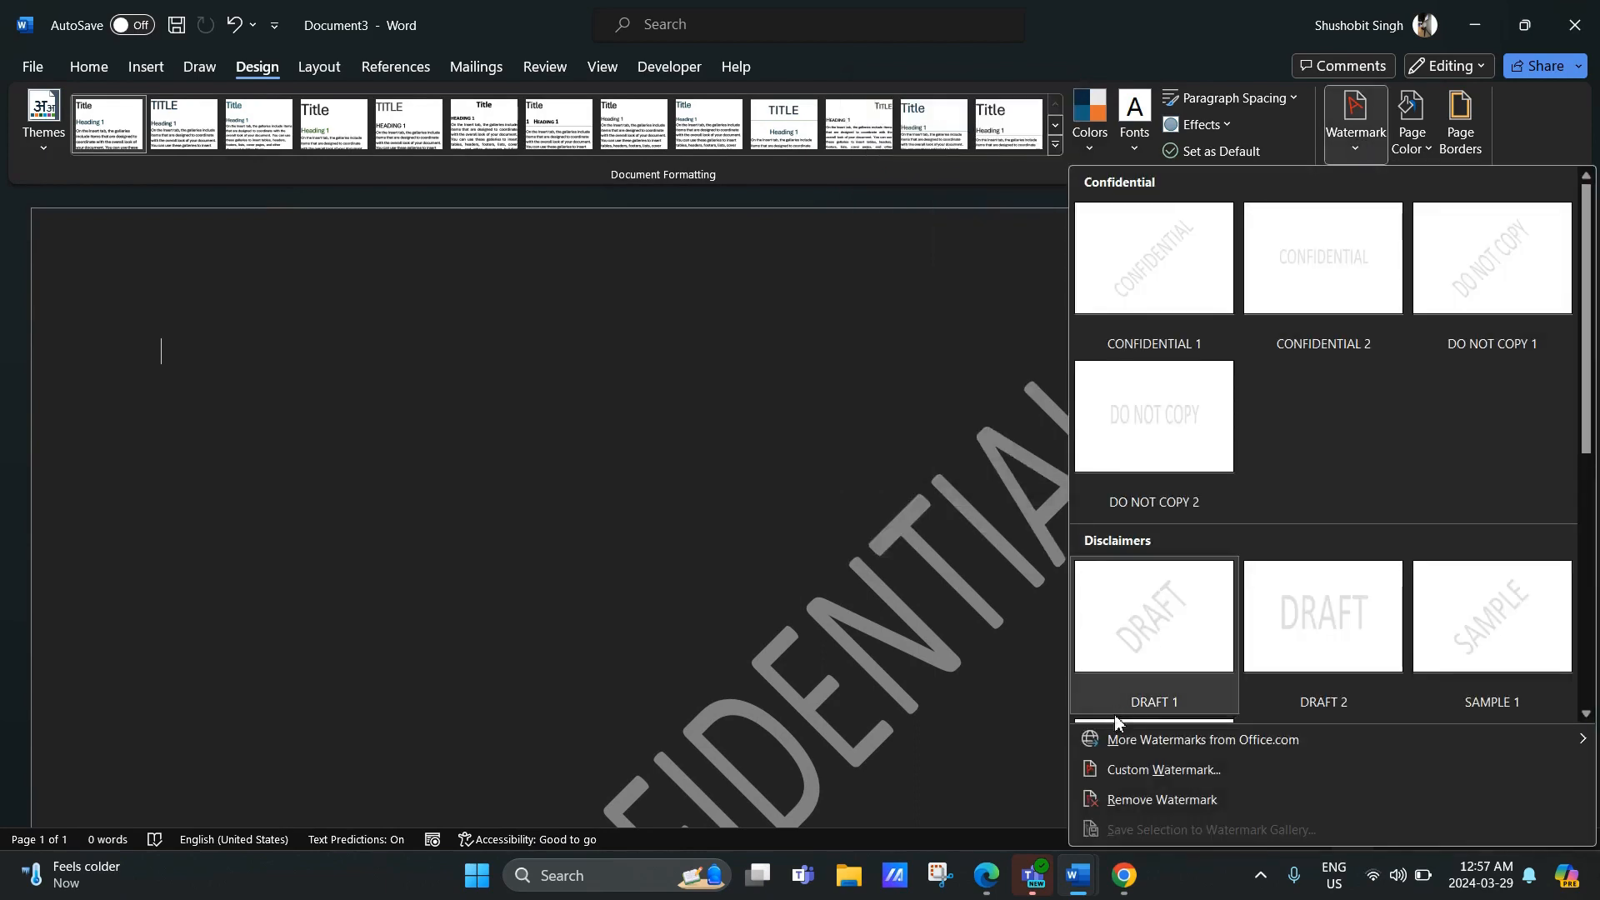
{"action": "left_click", "coordinate": [1147, 767]}
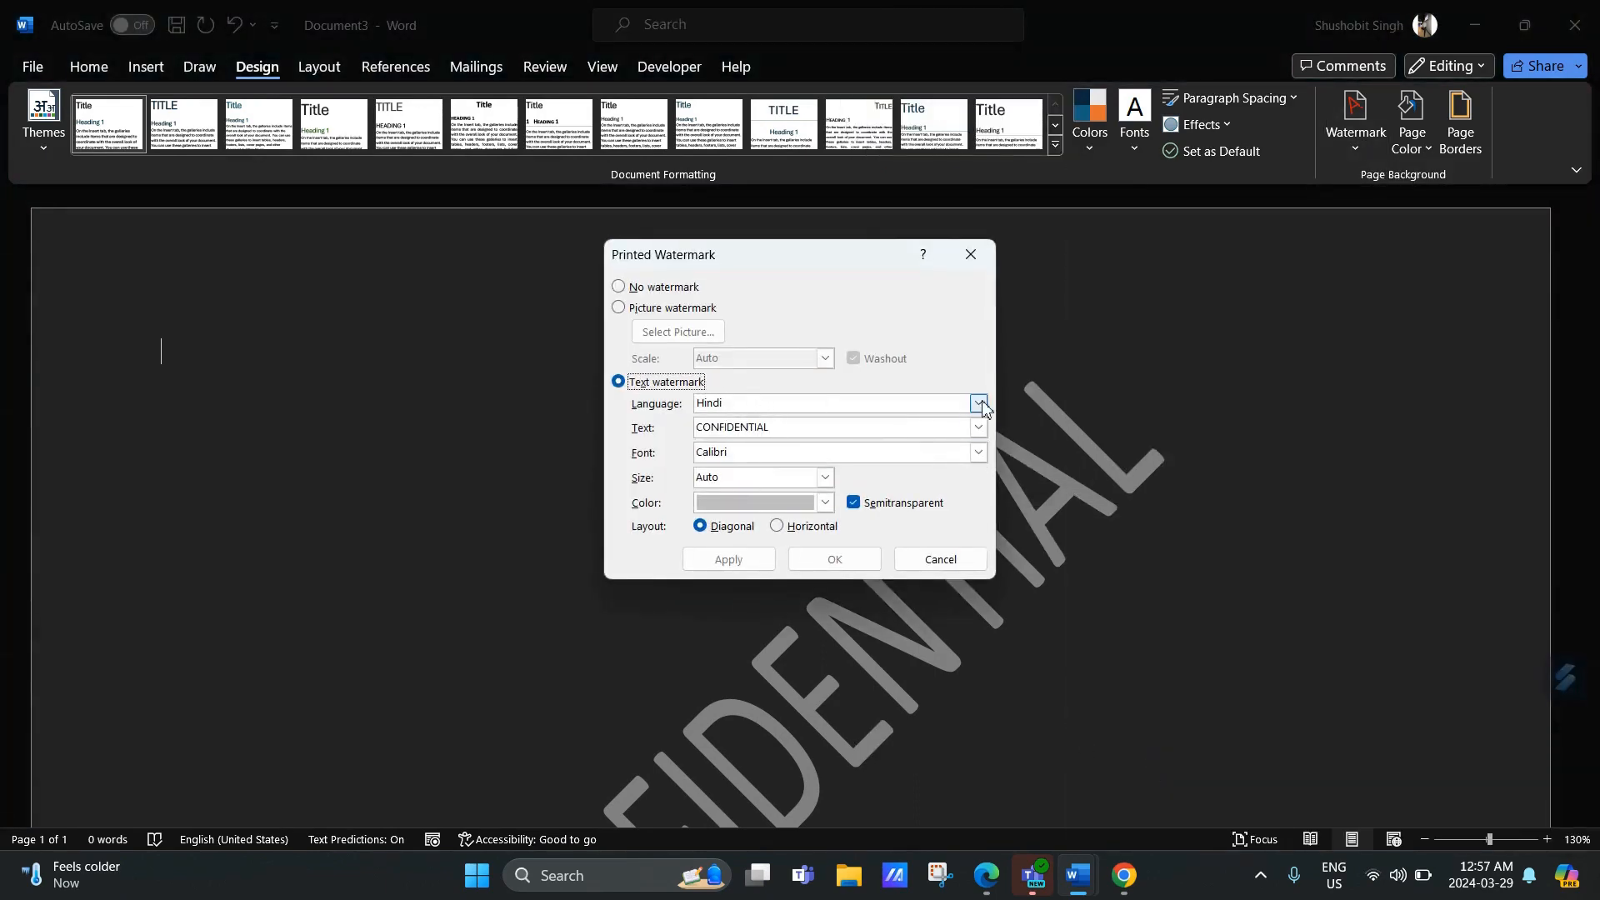
{"action": "left_click", "coordinate": [621, 308]}
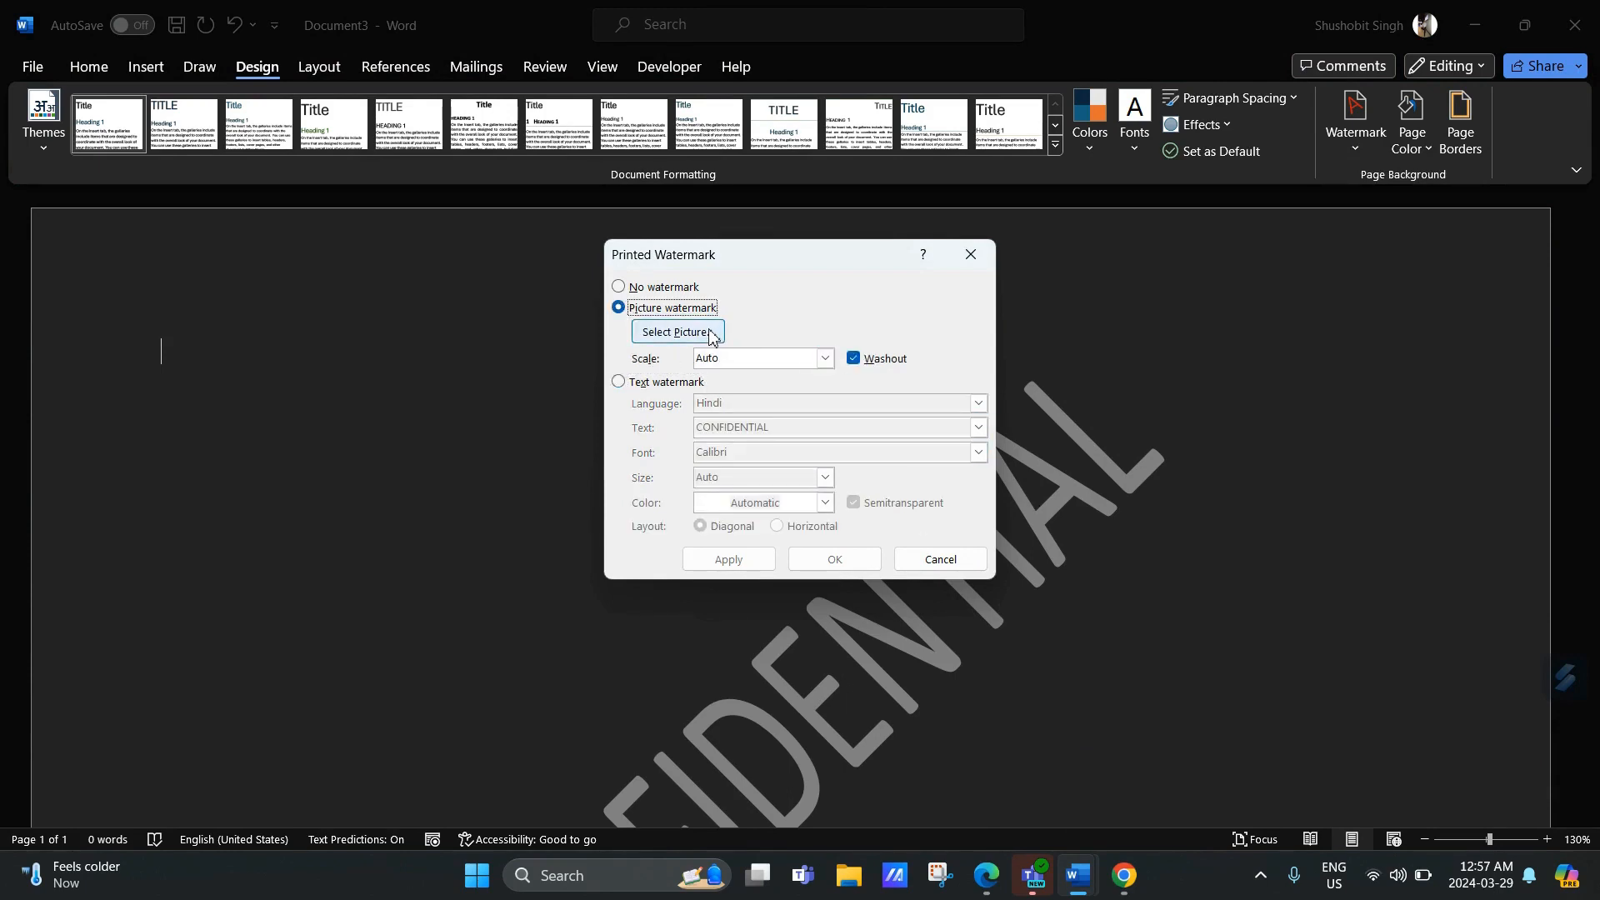
{"action": "left_click", "coordinate": [711, 333]}
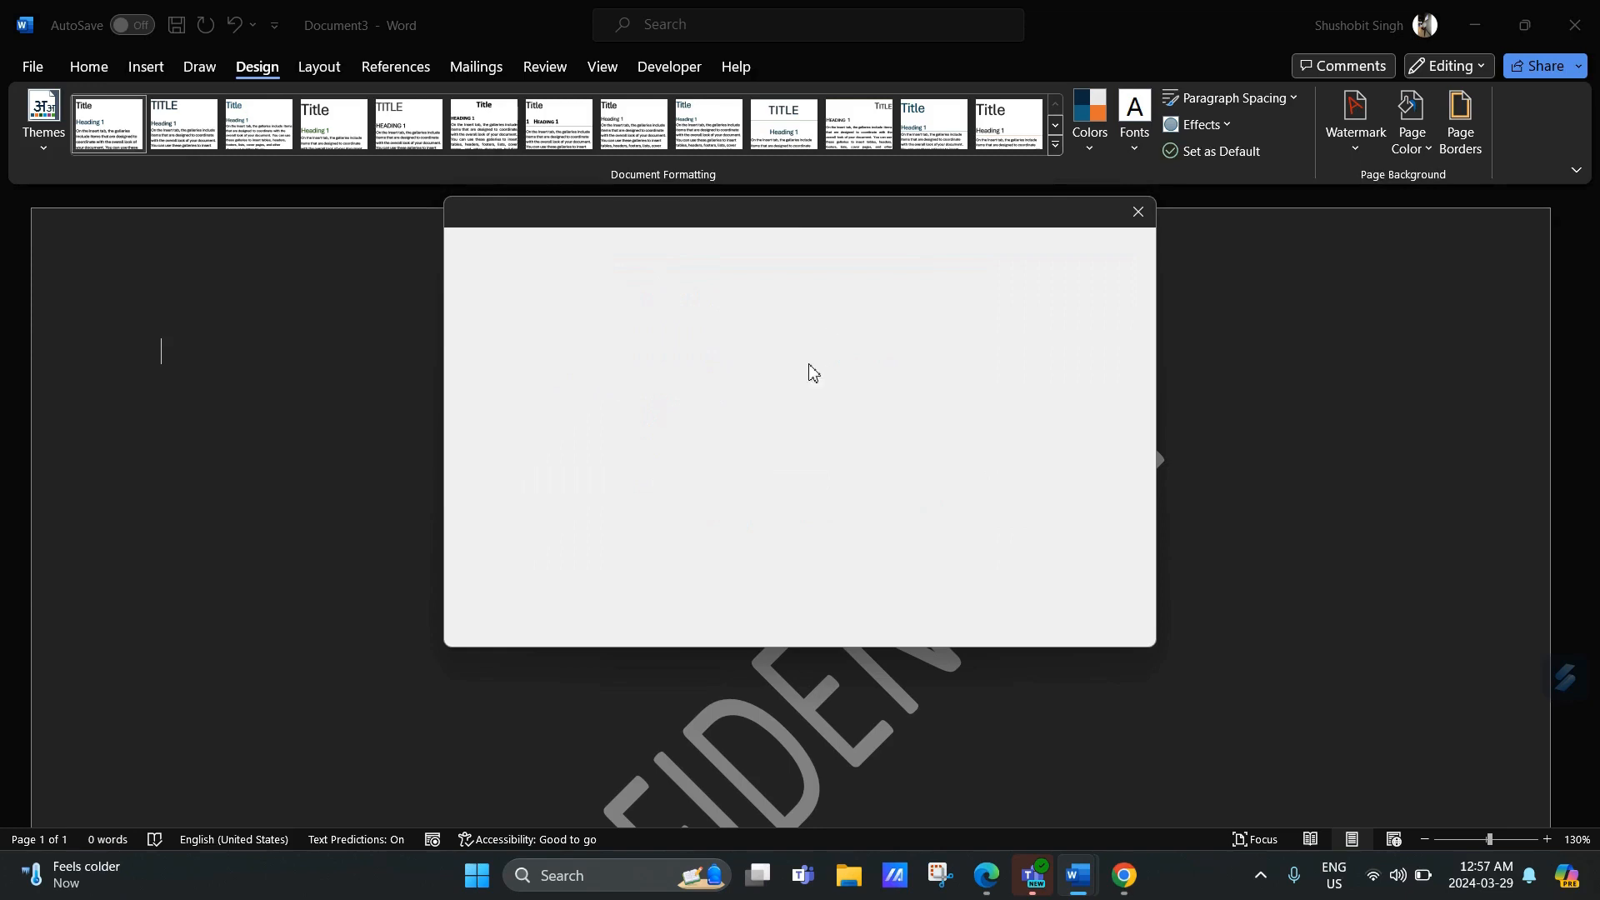
{"action": "left_click", "coordinate": [1135, 219]}
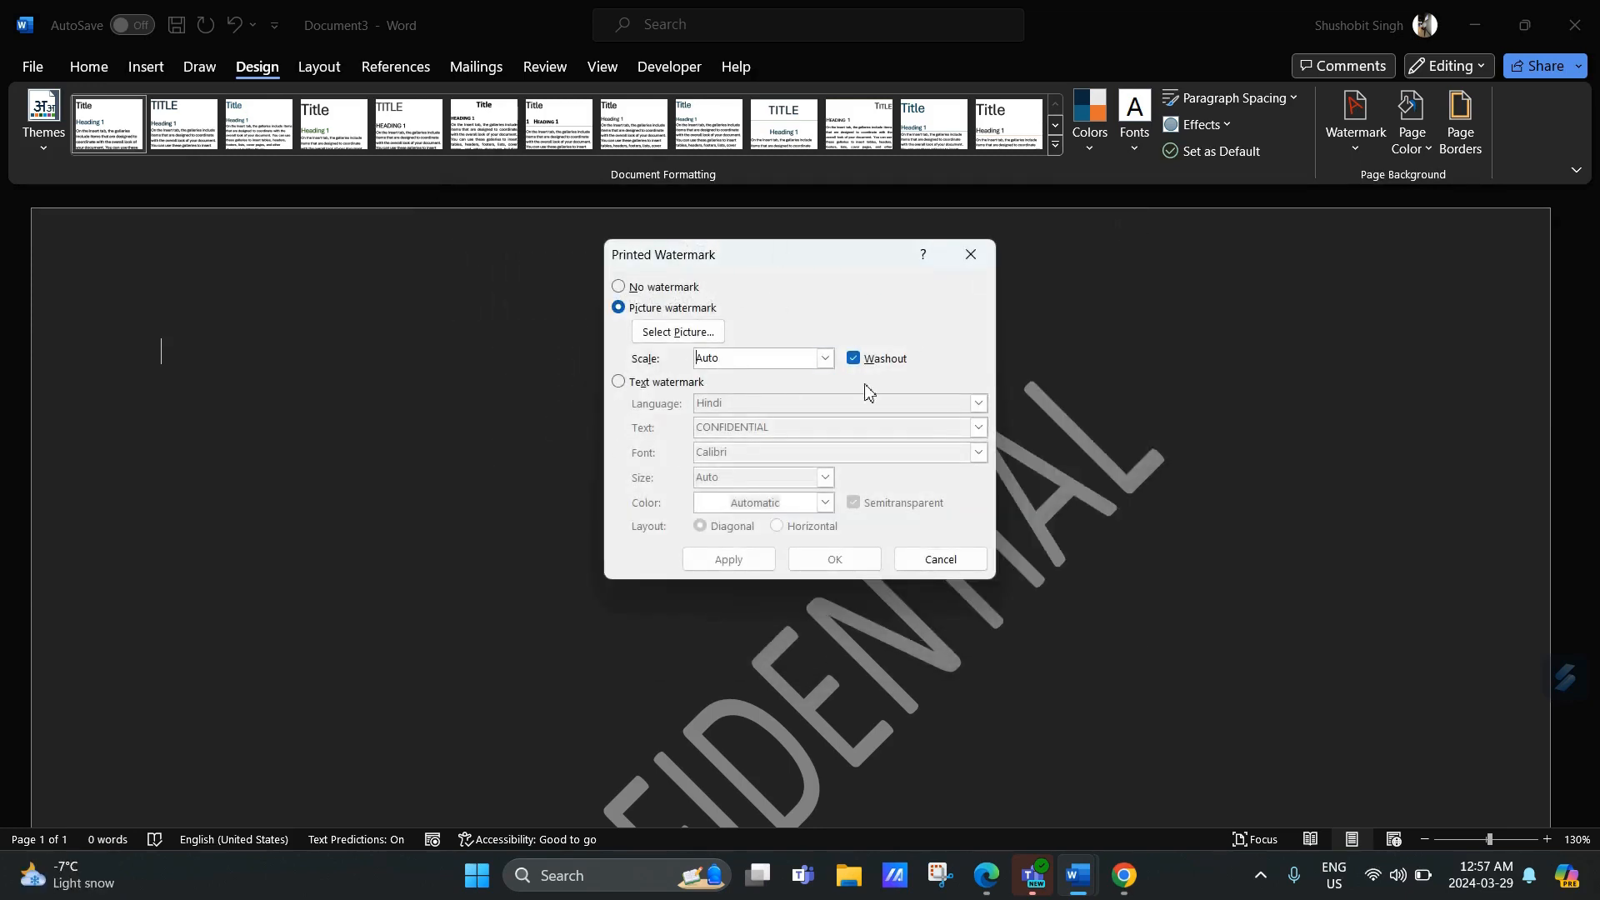
{"action": "left_click", "coordinate": [966, 255]}
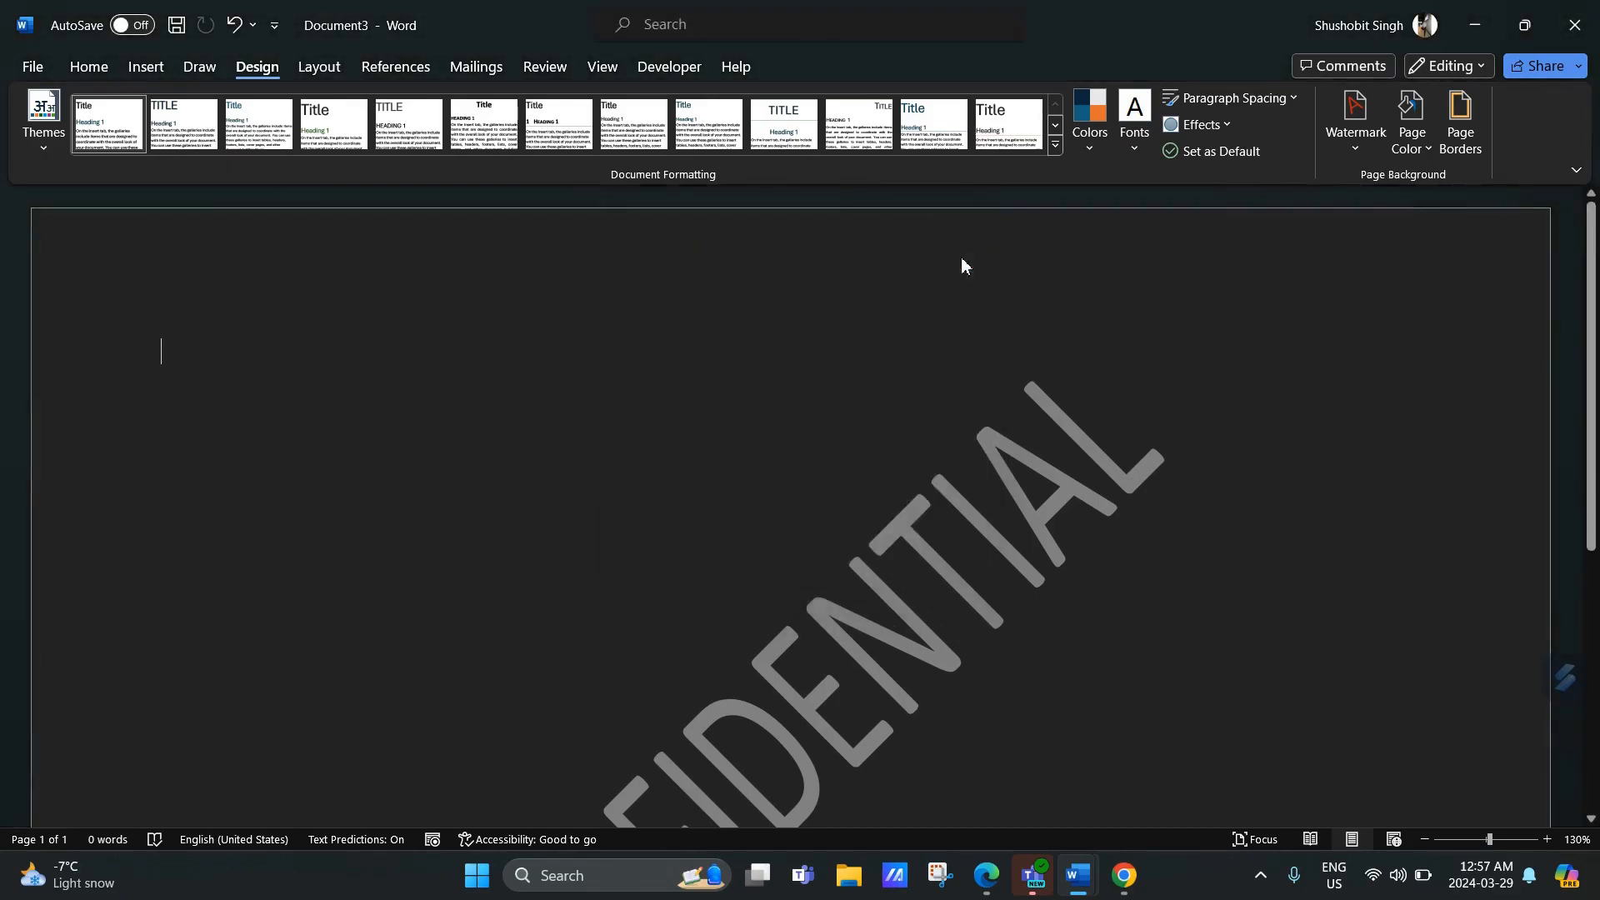
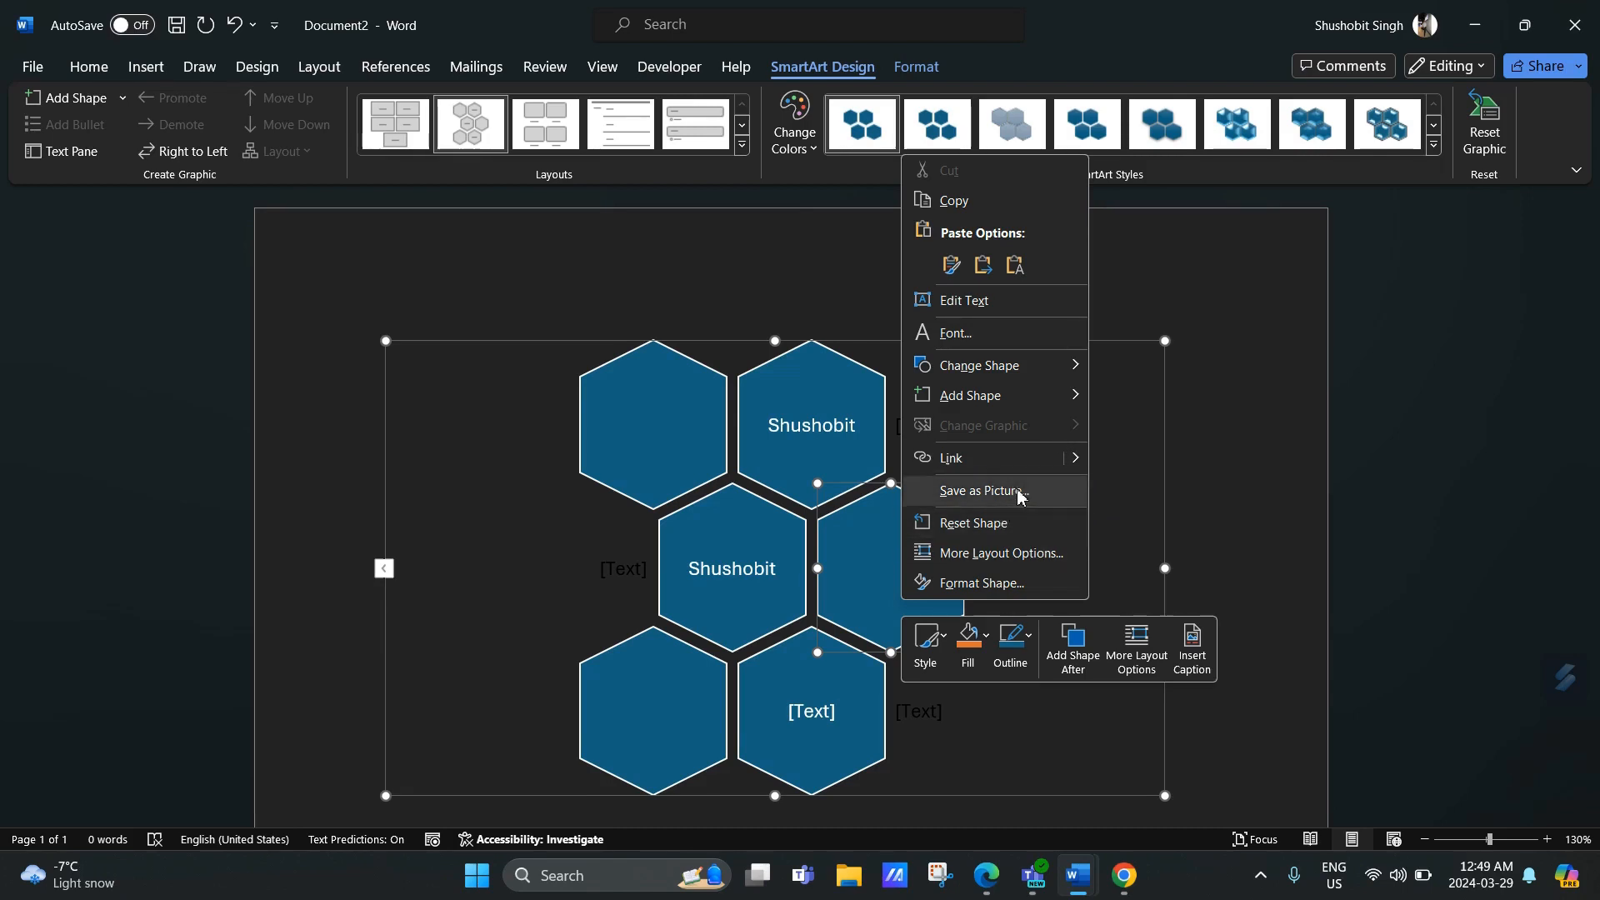
Step: Add a new shape after the selected hexagon in the SmartArt graphic of Document2
{"action": "mouse_move", "coordinate": [1016, 370]}
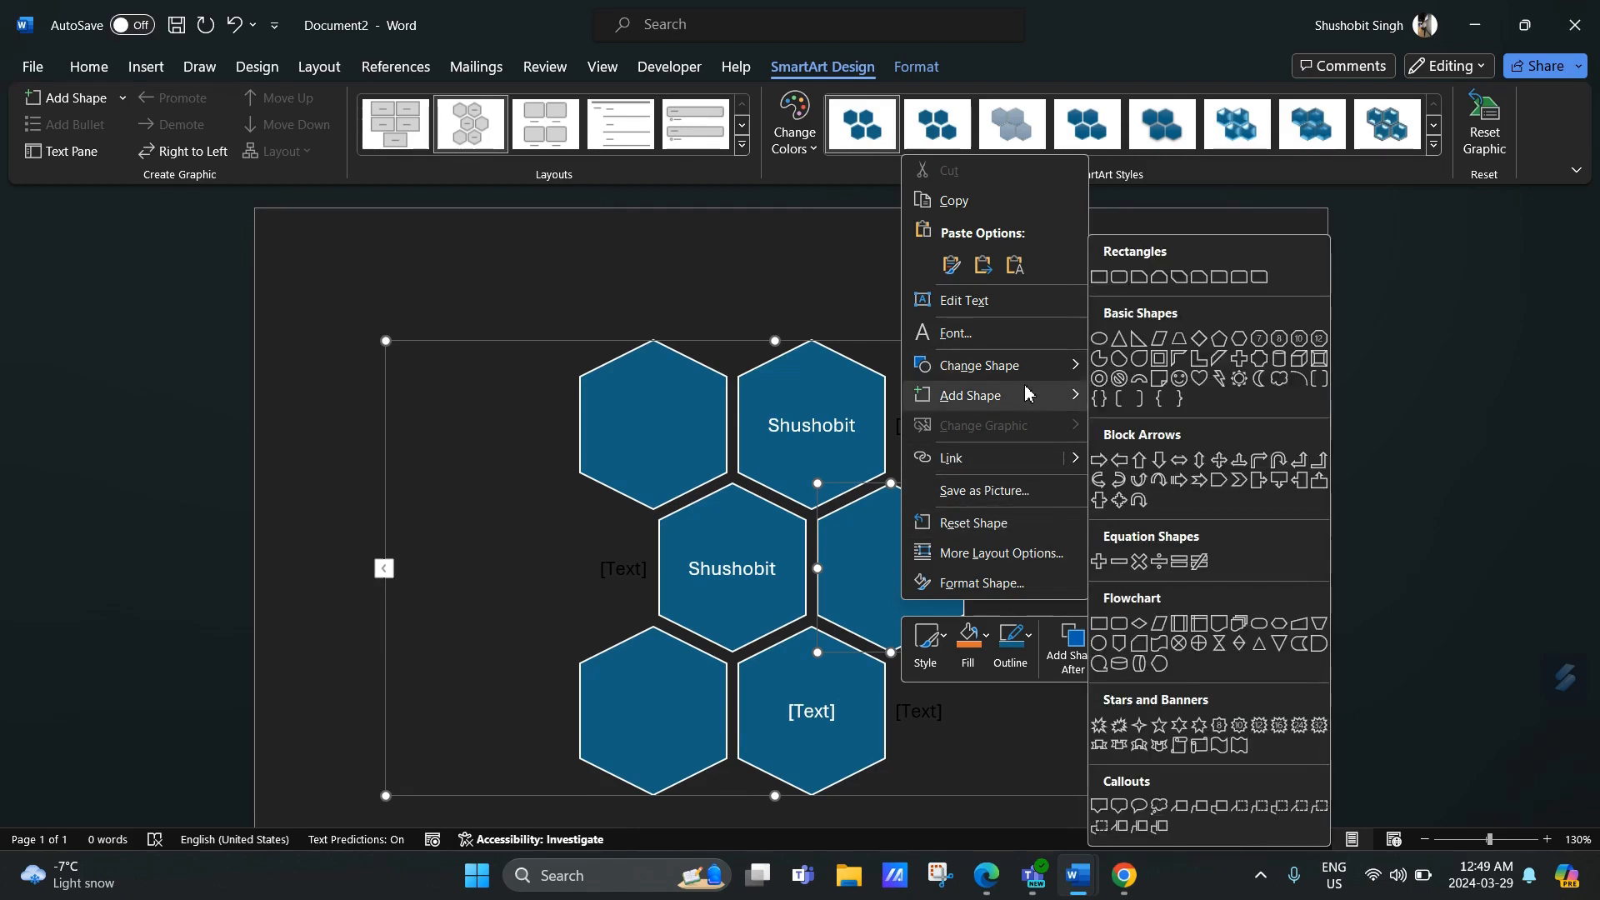
{"action": "mouse_move", "coordinate": [1024, 396]}
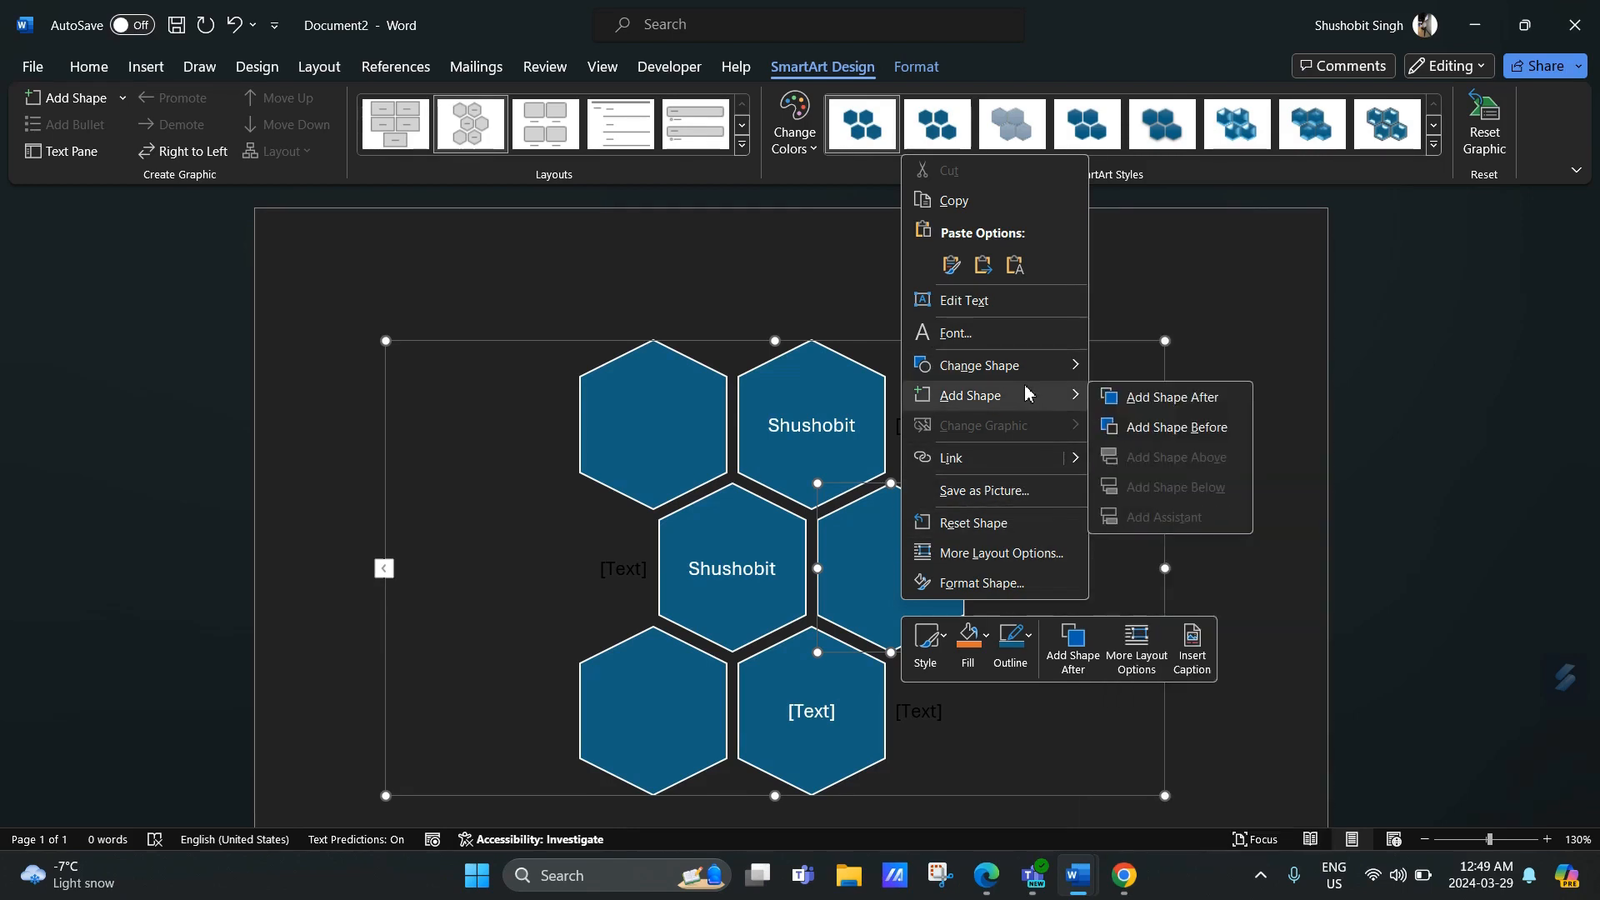
{"action": "left_click", "coordinate": [1122, 406]}
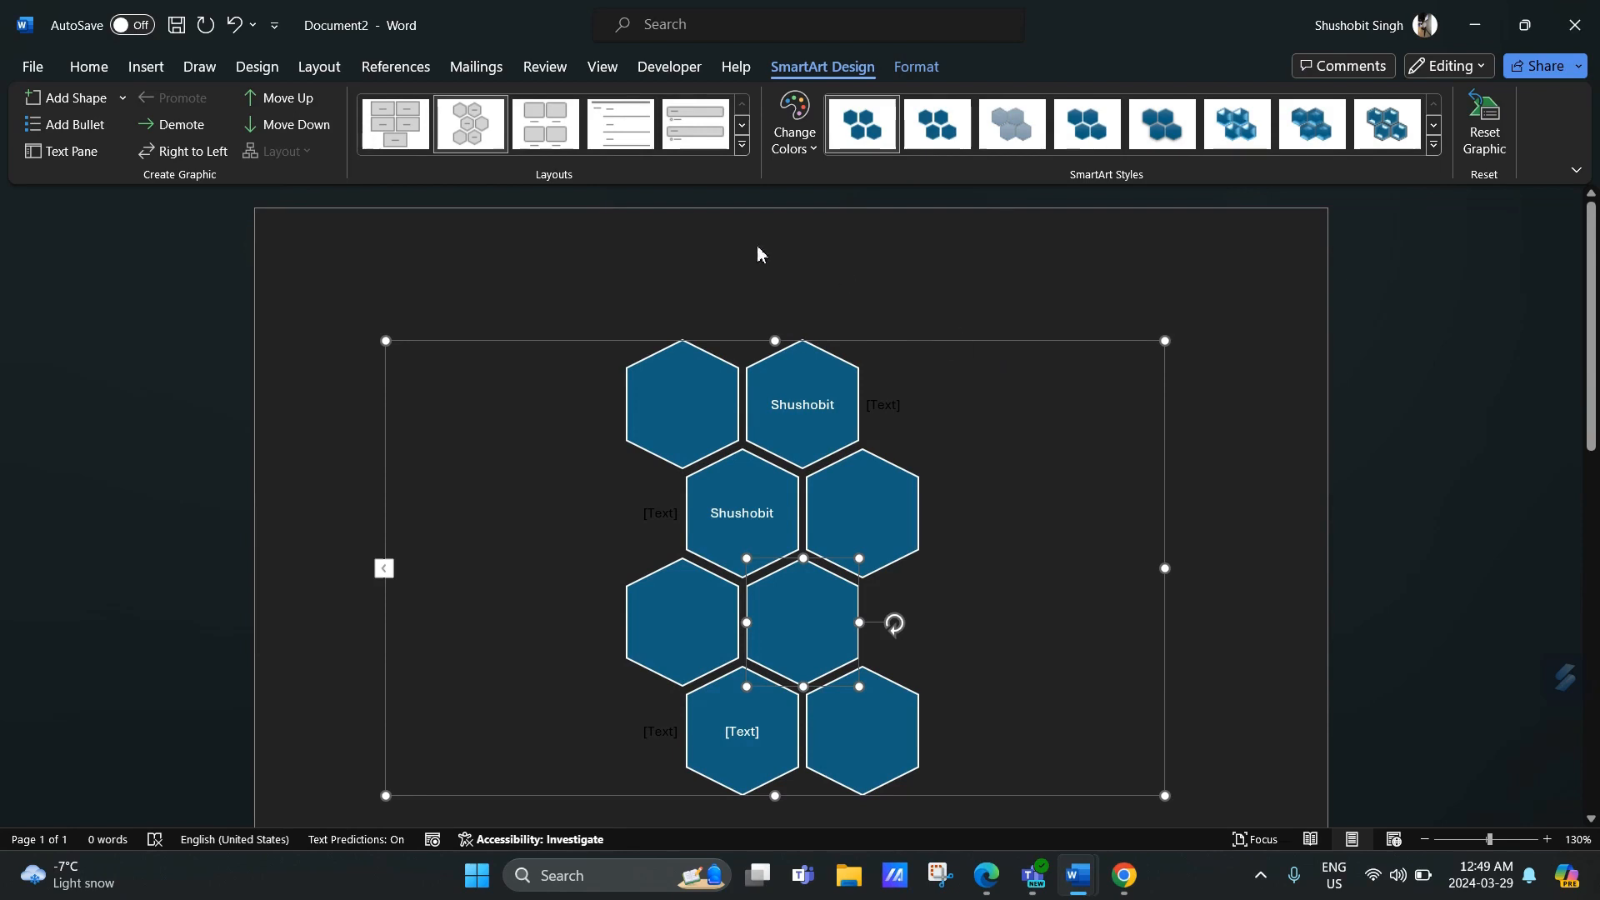
Step: Recolor the hexagon SmartArt graphic with the second Colorful variant, ranging from orange to green
{"action": "double_click", "coordinate": [794, 74]}
{"action": "left_click", "coordinate": [796, 74]}
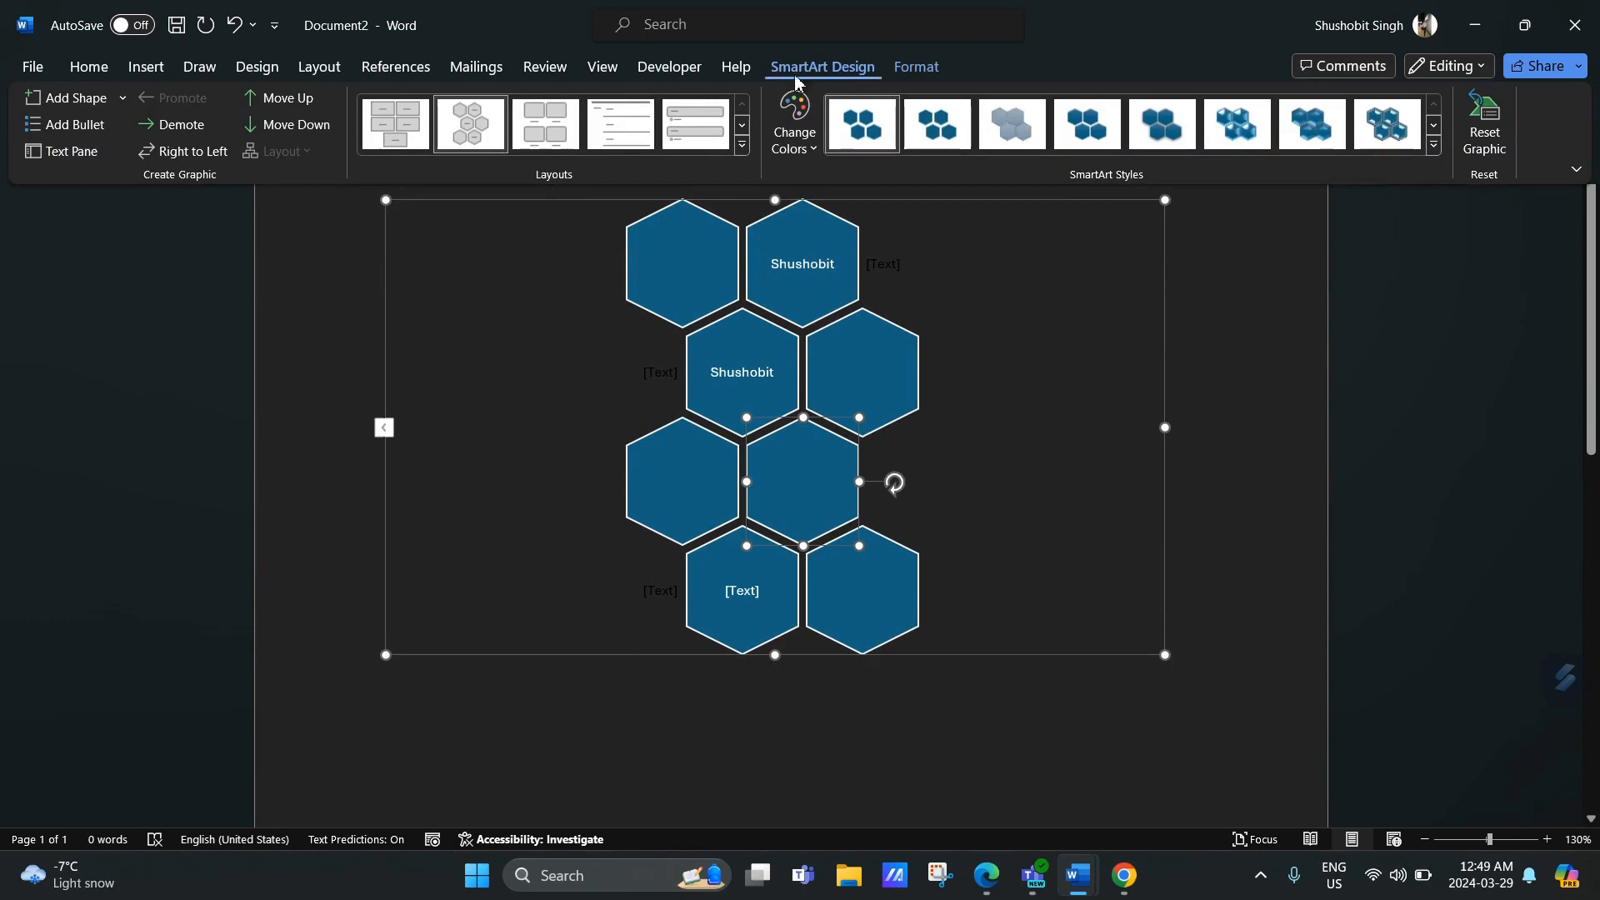
{"action": "left_click", "coordinate": [798, 141]}
{"action": "left_click", "coordinate": [860, 327]}
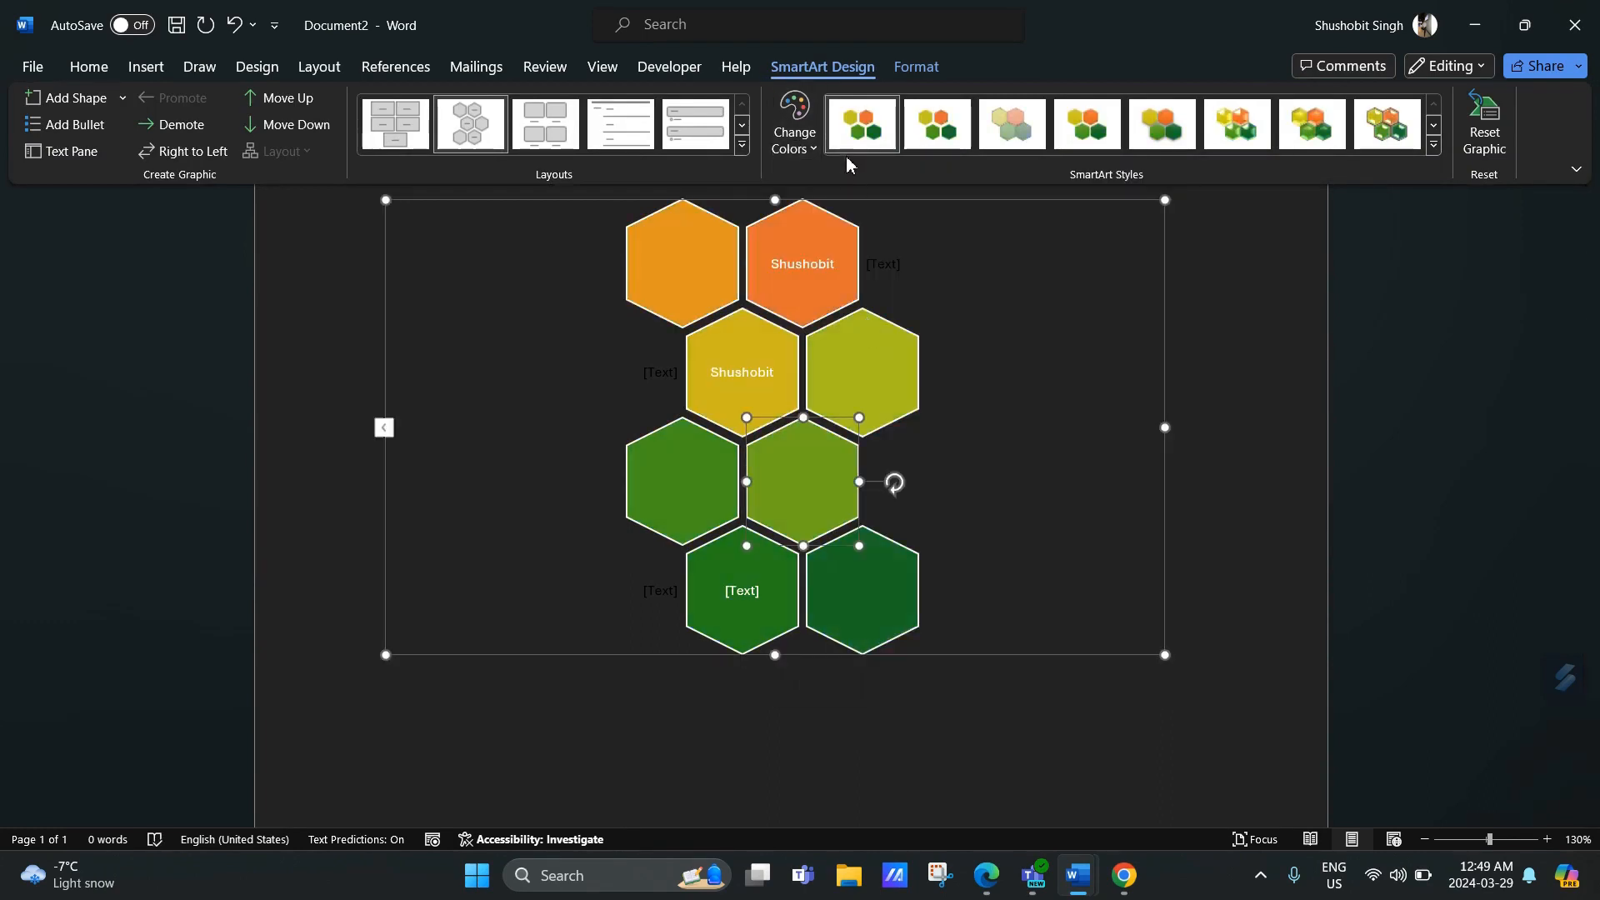
Step: Try the Accent 1 outline and the Accent 2 solid fill color variants on the hexagon SmartArt graphic
{"action": "left_click", "coordinate": [798, 143]}
{"action": "left_click", "coordinate": [808, 426]}
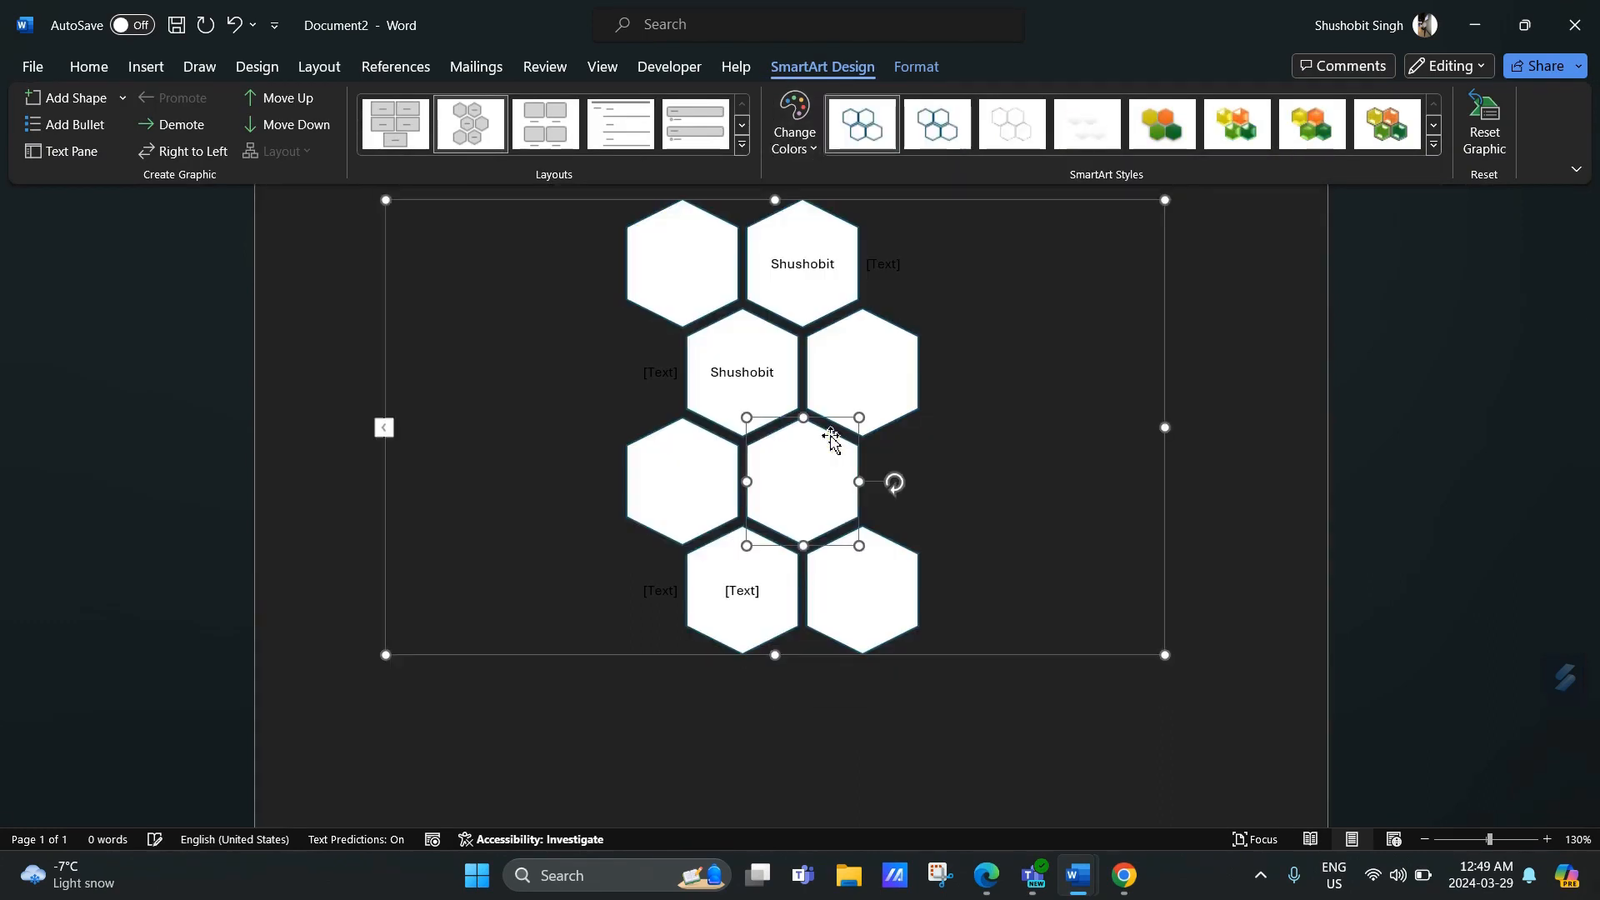
{"action": "left_click", "coordinate": [798, 144]}
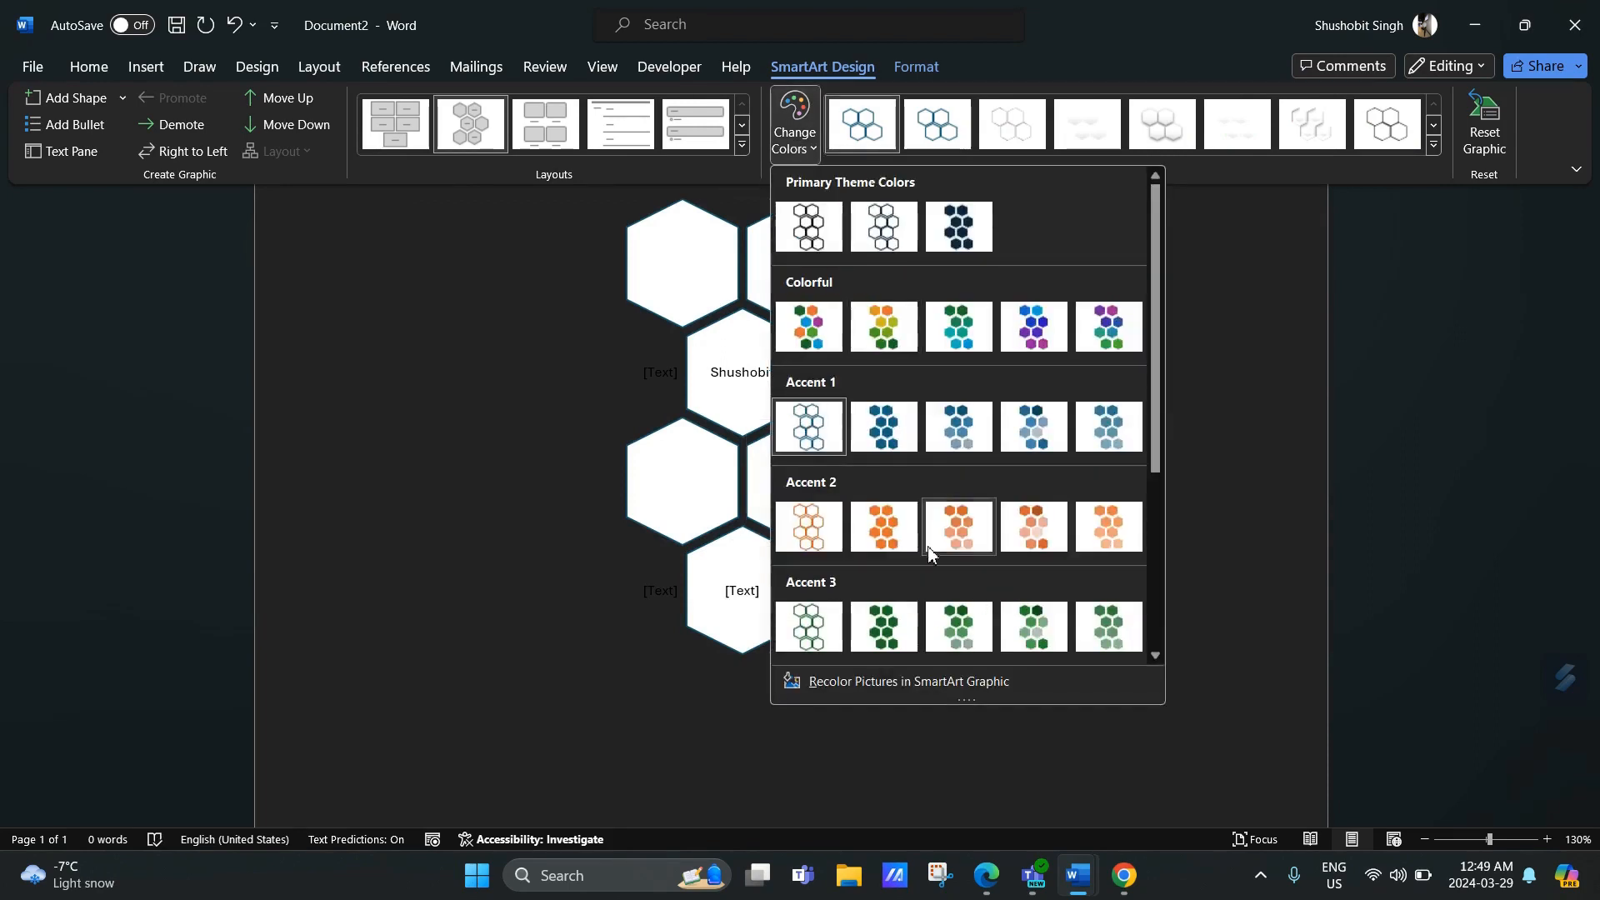
{"action": "left_click", "coordinate": [917, 530]}
Step: Recolor the hexagon SmartArt graphic with the third Accent 3 variant, a green gradient, and apply the first 3-D style
{"action": "left_click", "coordinate": [796, 125]}
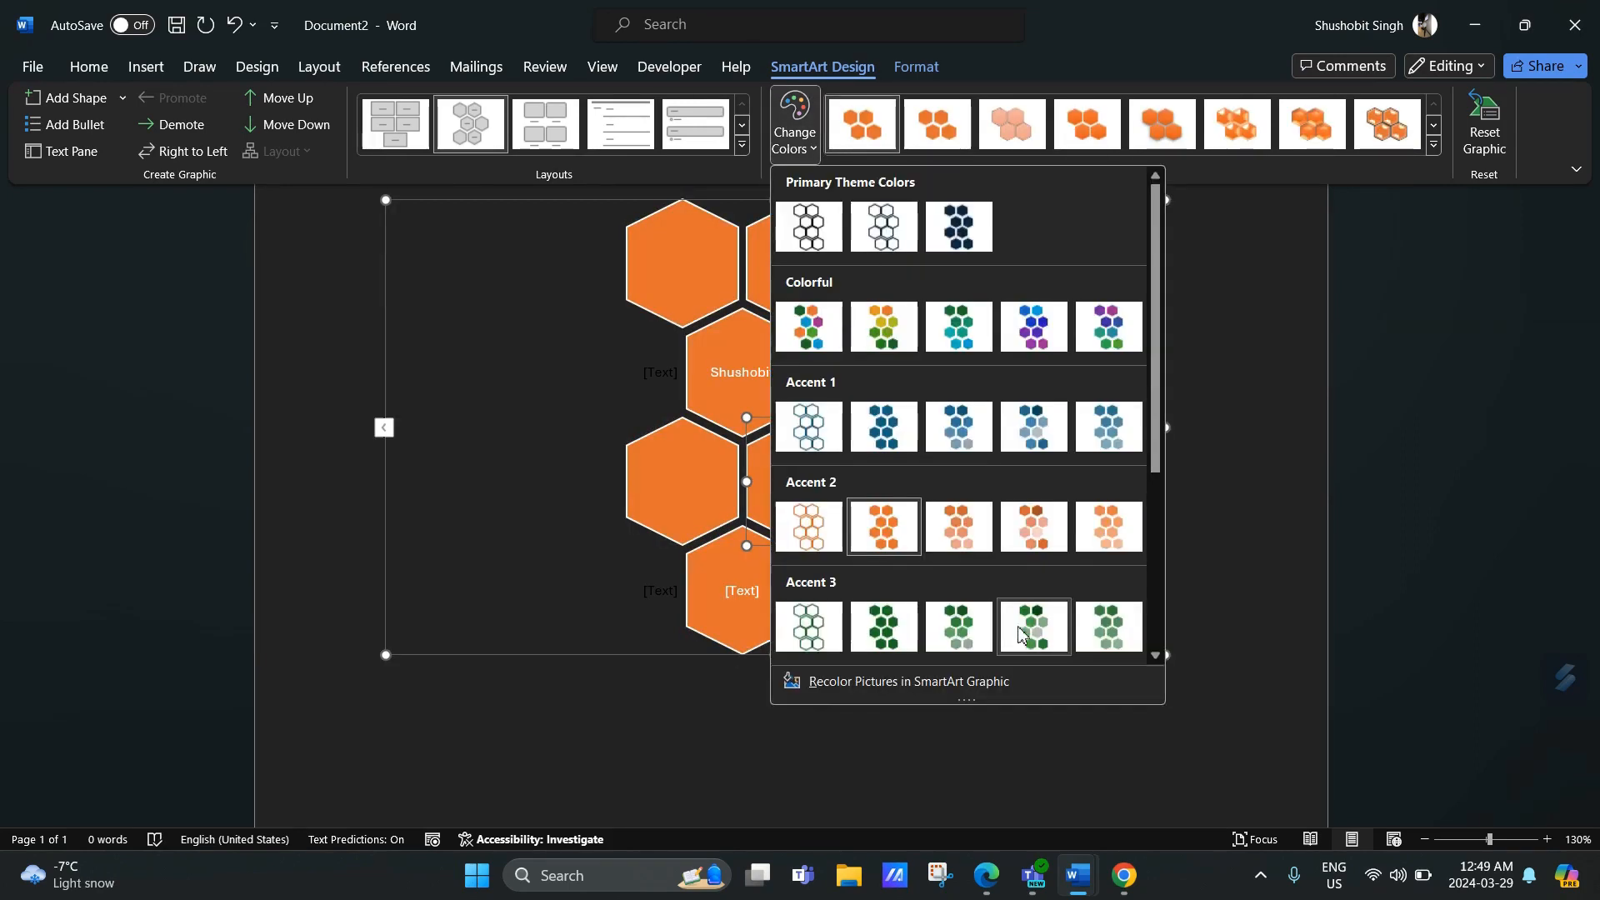
{"action": "left_click", "coordinate": [948, 622]}
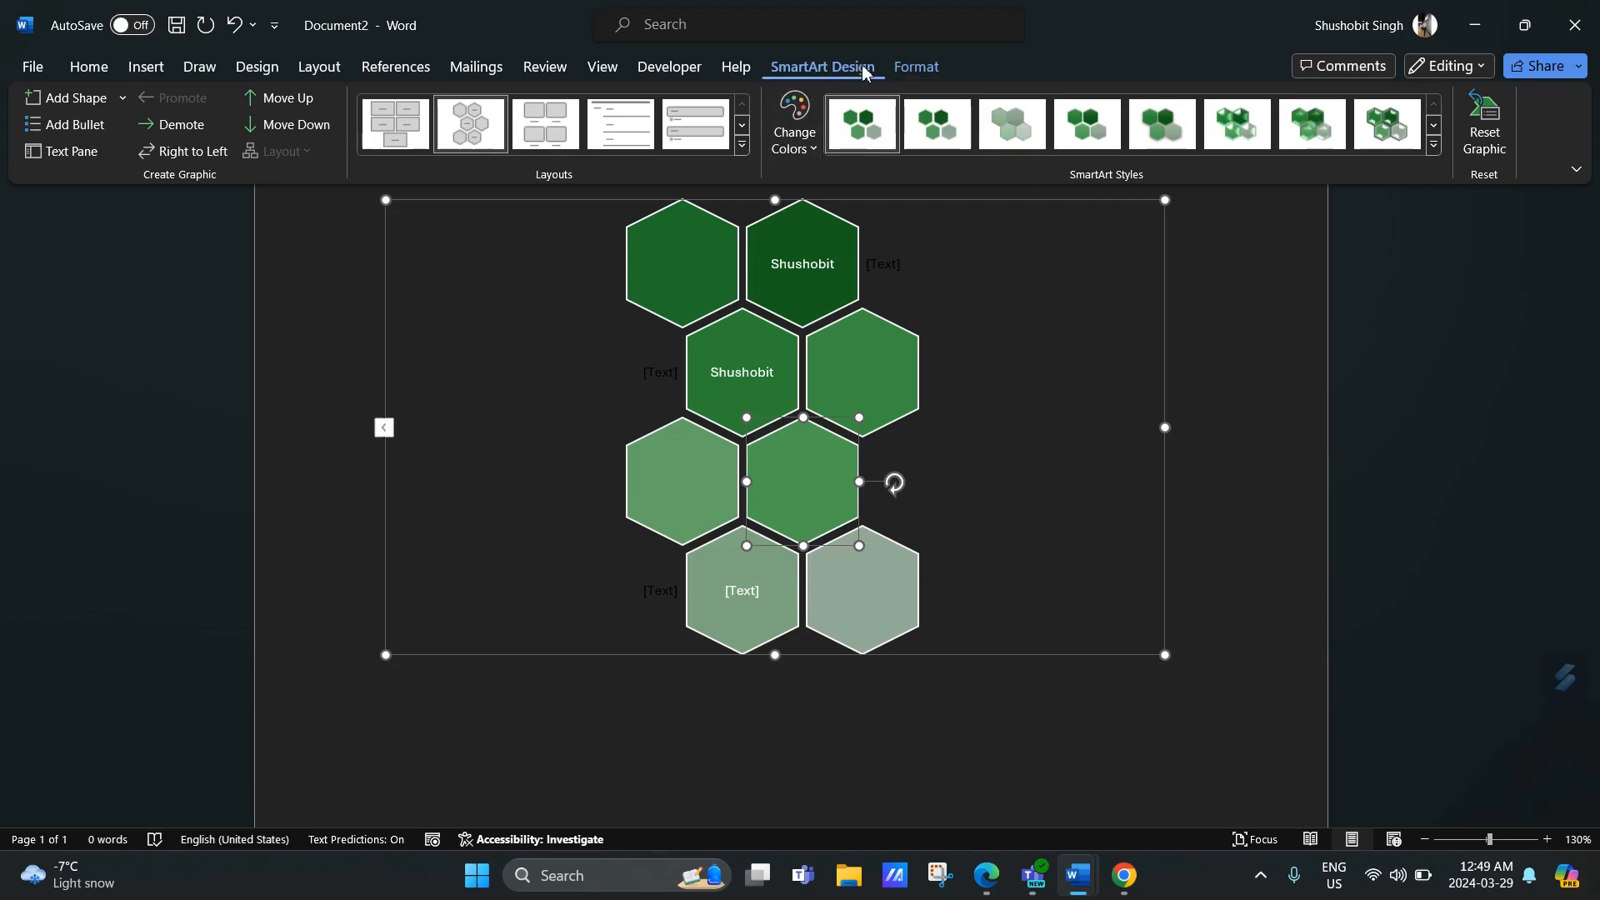
{"action": "left_click", "coordinate": [1433, 148]}
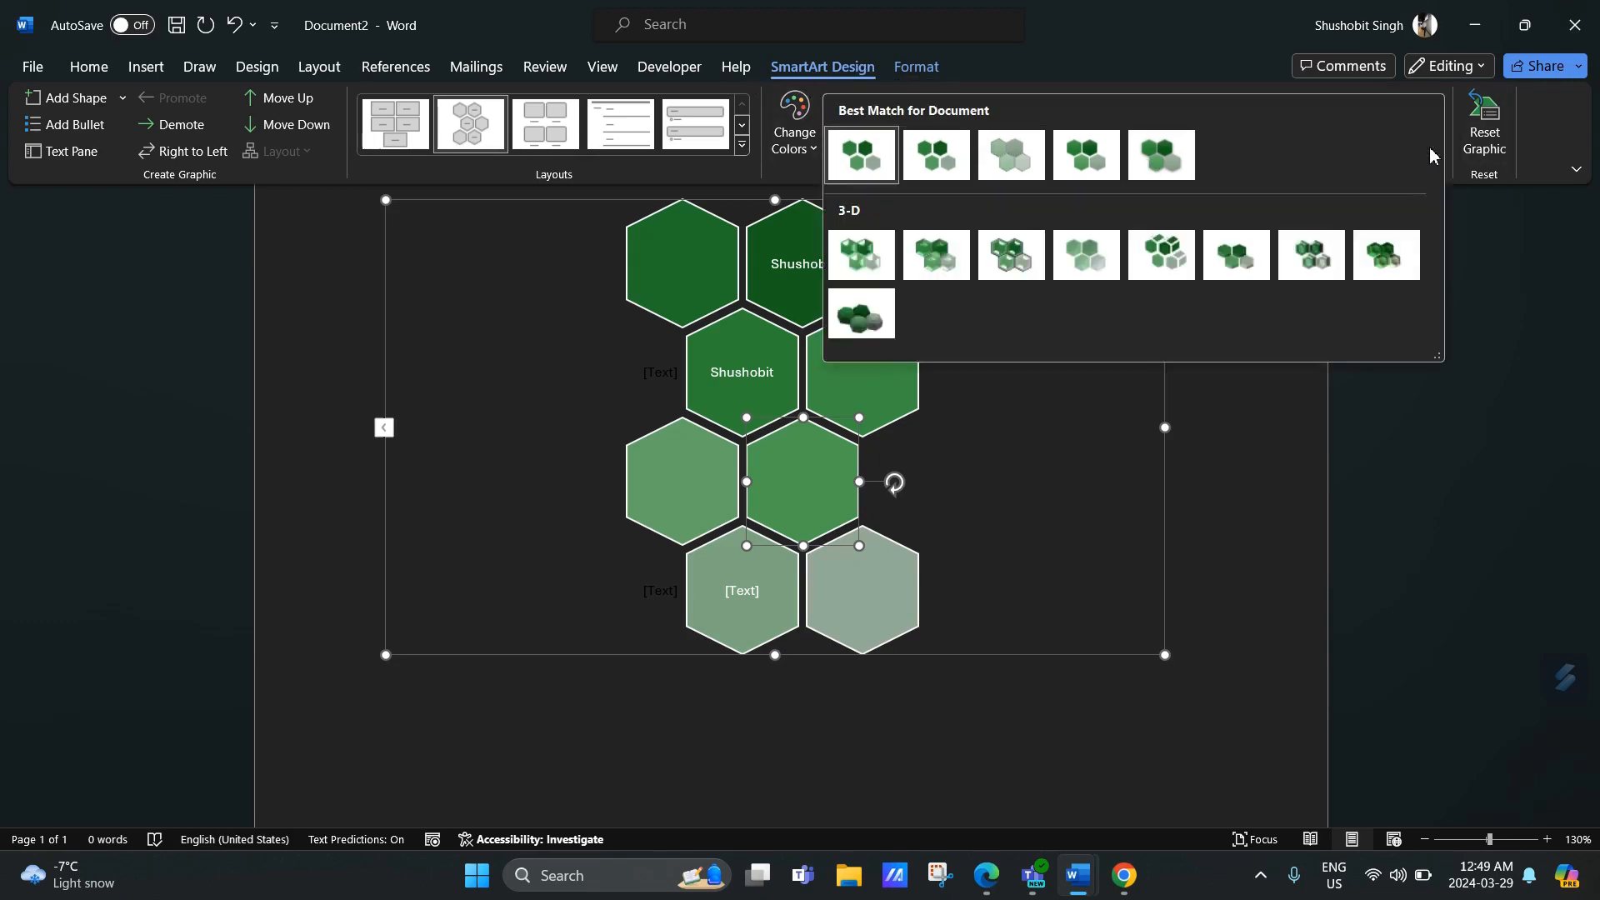
{"action": "left_click", "coordinate": [875, 246]}
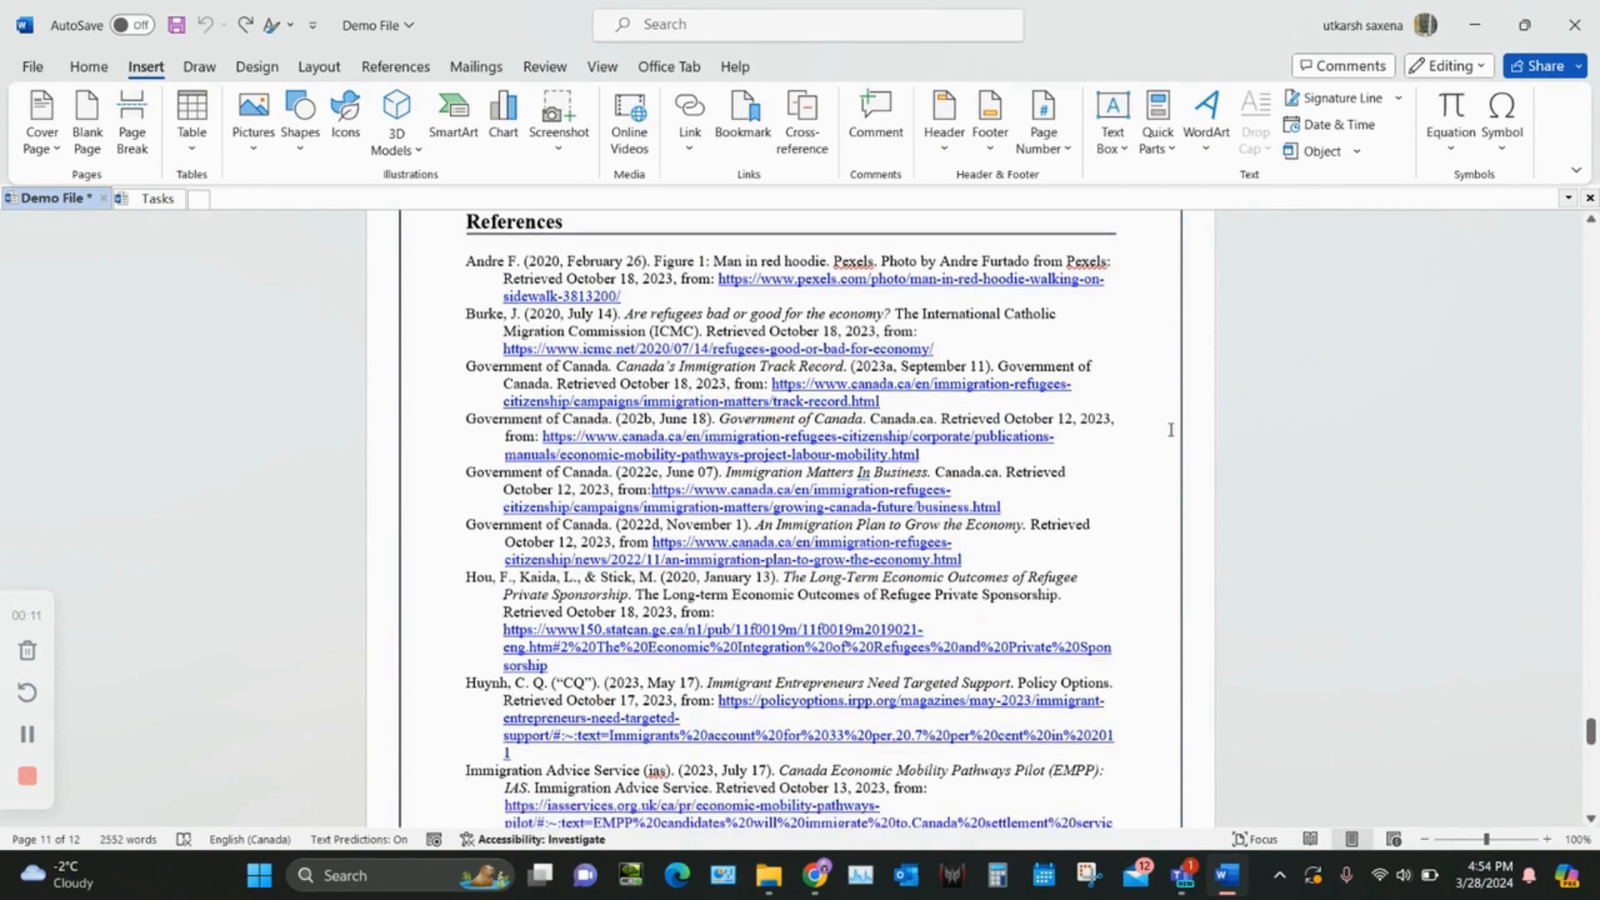
Step: Place the insertion point below the last reference on page 12 of Demo File
{"action": "scroll", "coordinate": [1170, 429], "scroll_direction": "down", "scroll_amount": 7}
{"action": "scroll", "coordinate": [1170, 429], "scroll_direction": "down", "scroll_amount": 15}
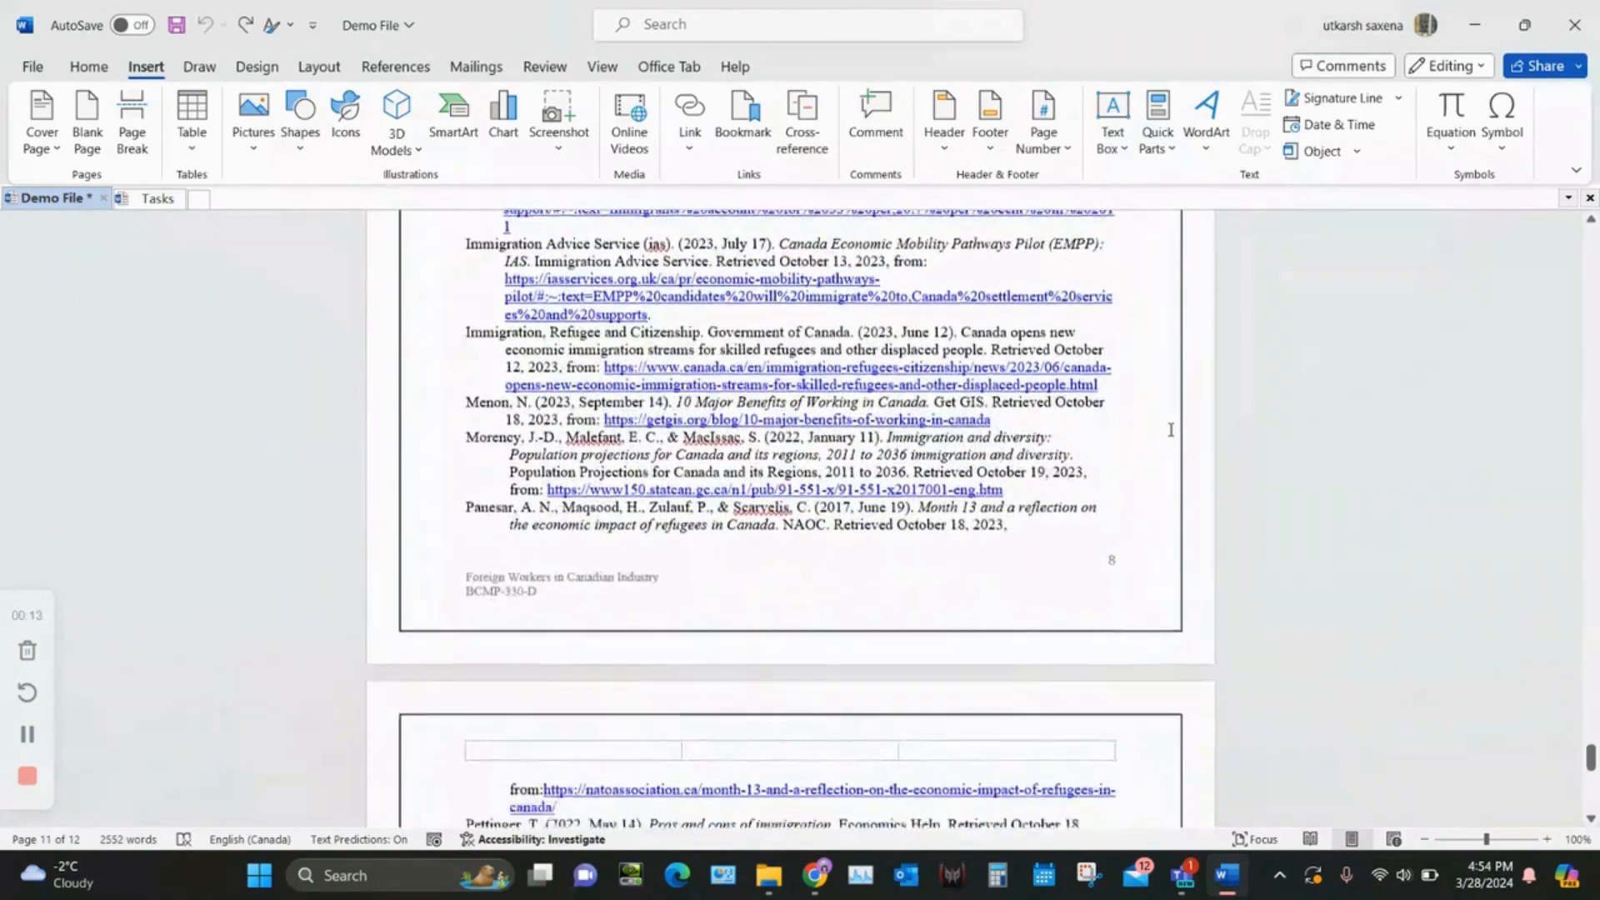
{"action": "left_click", "coordinate": [1147, 432]}
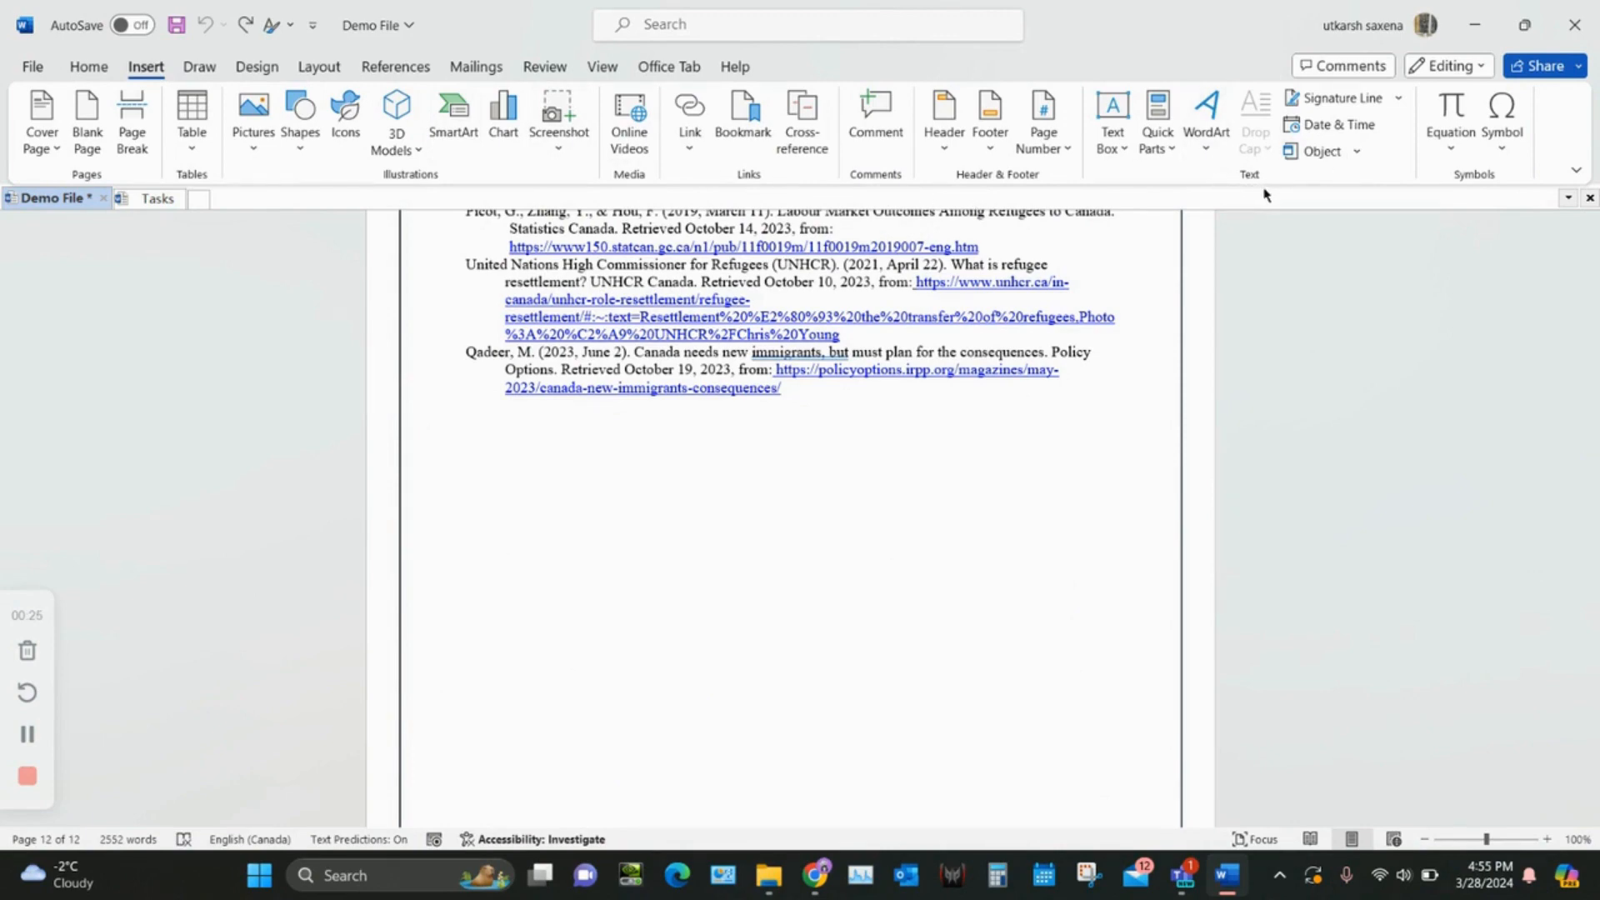
Step: Choose the Tasks document in the Downloads folder as the source file for a new object
{"action": "left_click", "coordinate": [1324, 152]}
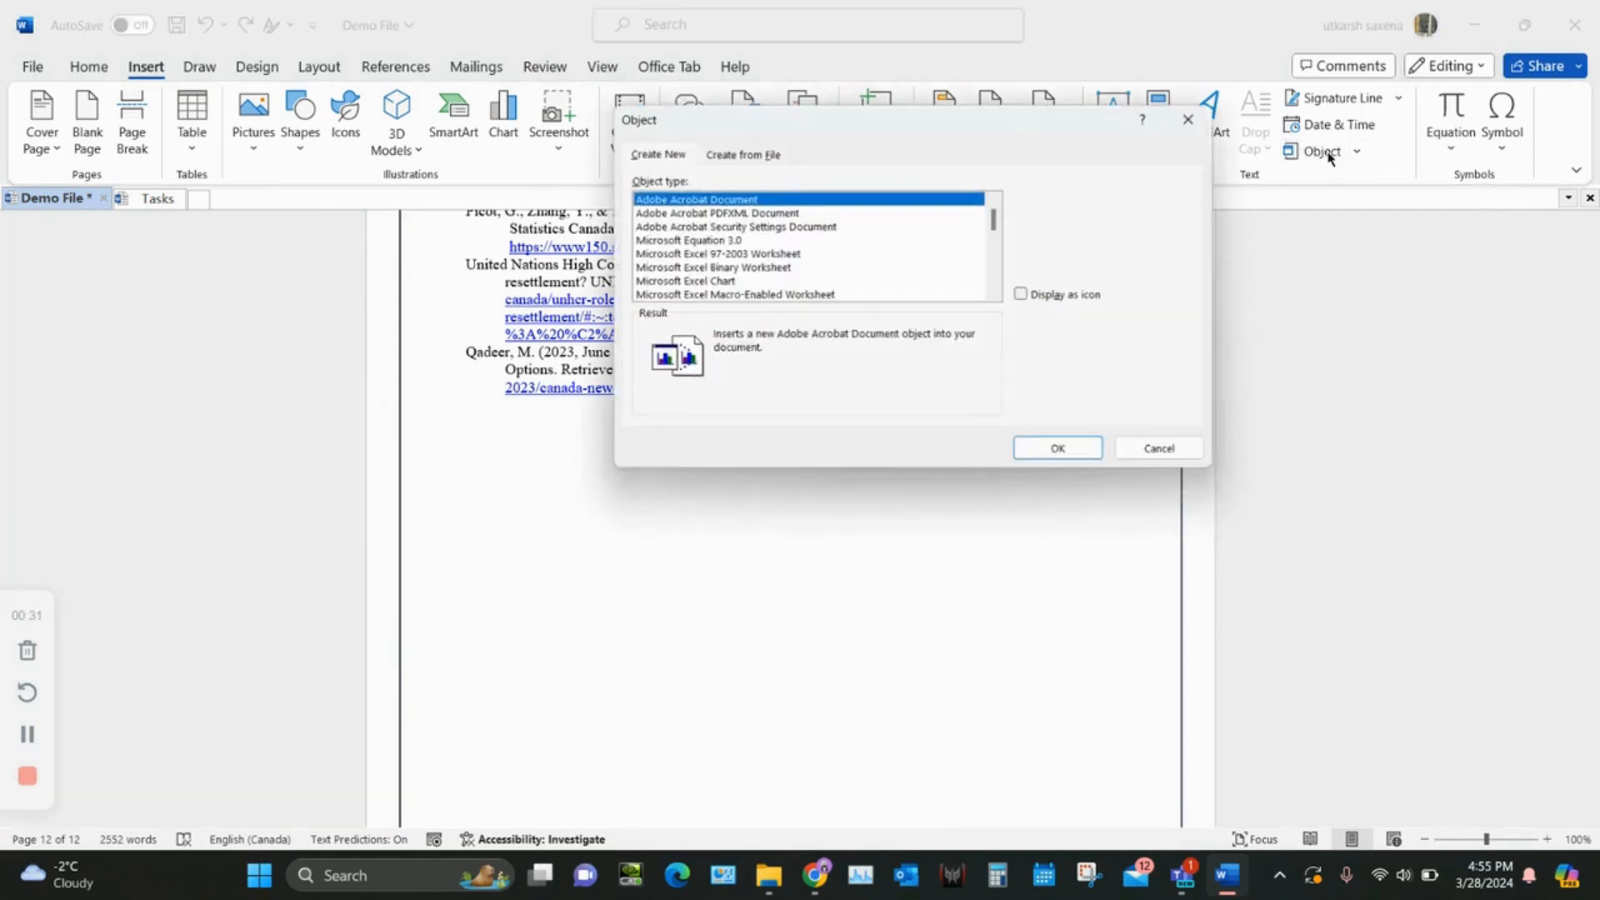
{"action": "left_click_drag", "start_coordinate": [1006, 126], "coordinate": [899, 197]}
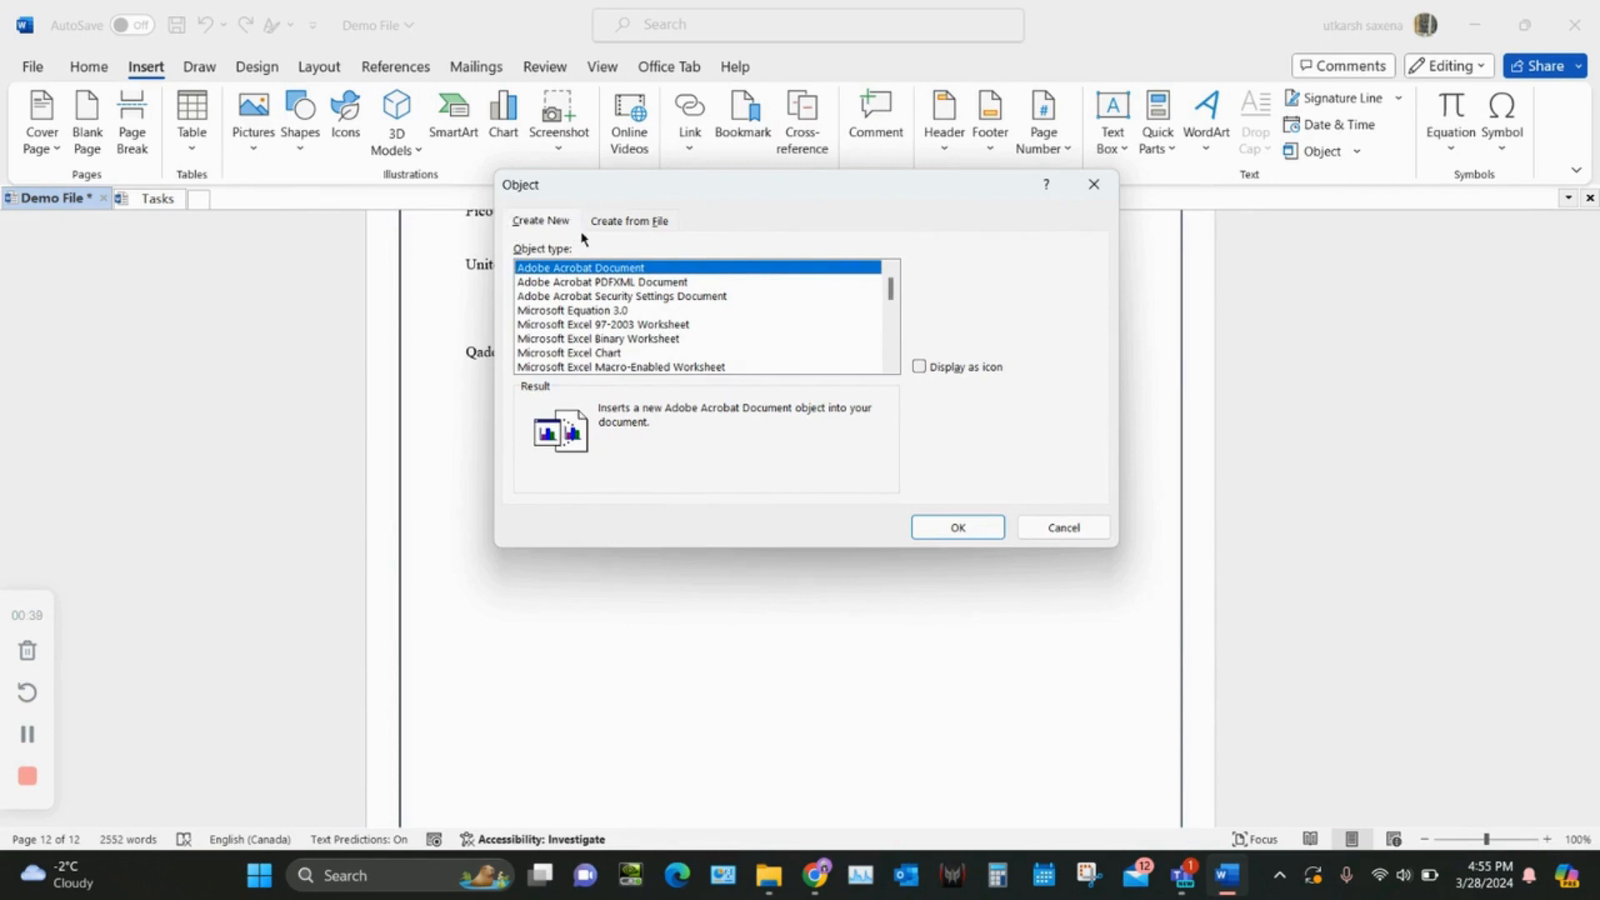
{"action": "left_click", "coordinate": [643, 223]}
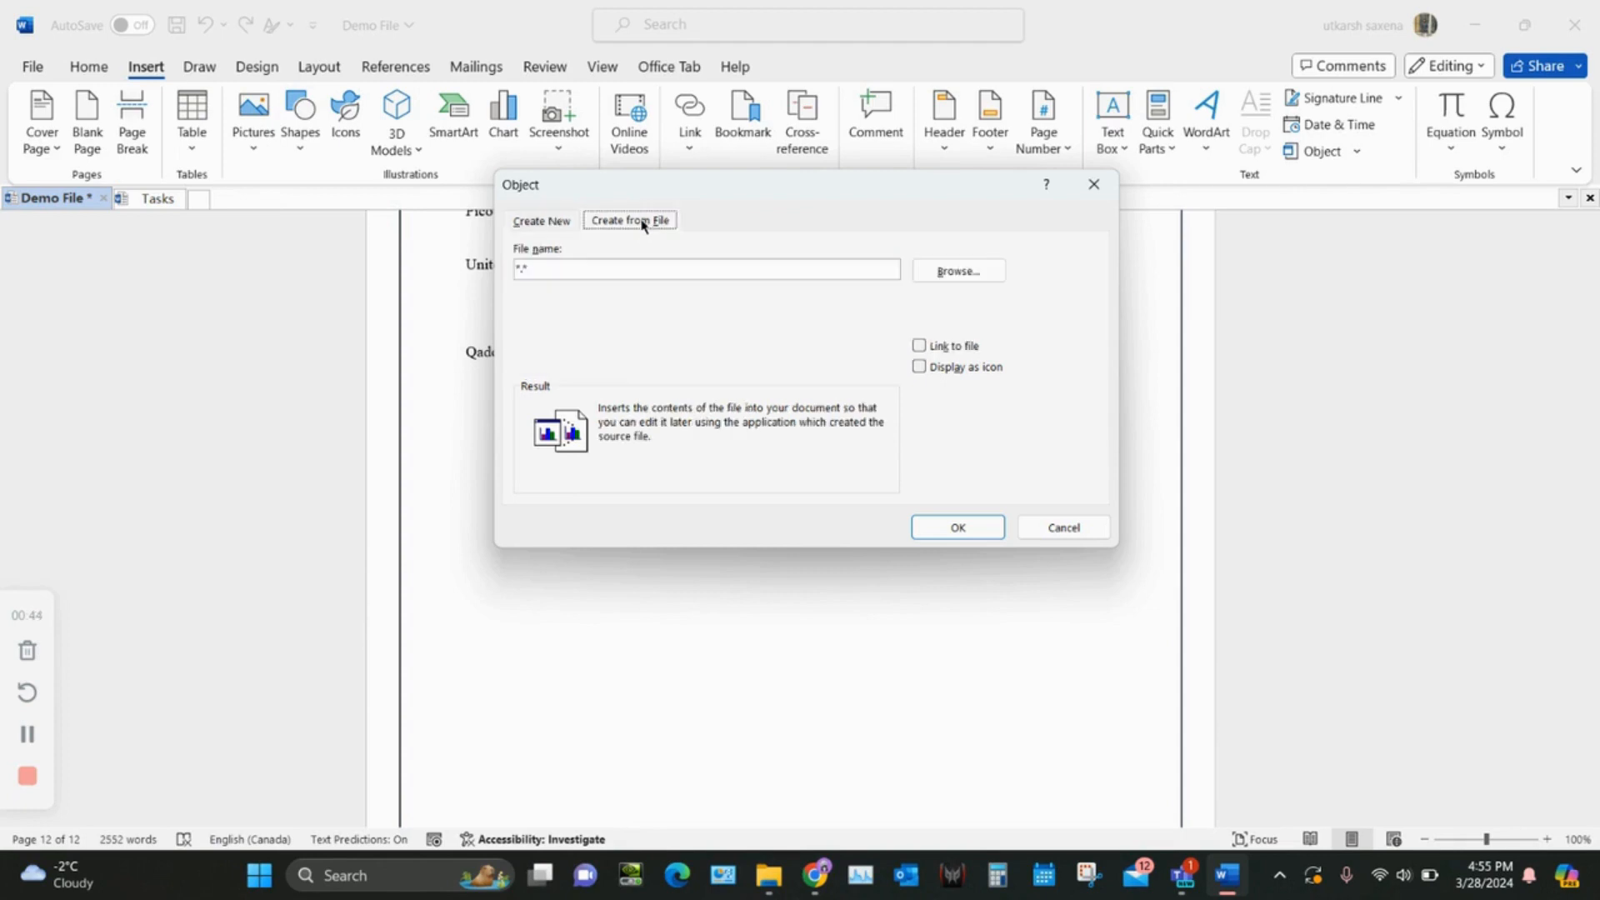
{"action": "left_click", "coordinate": [970, 275]}
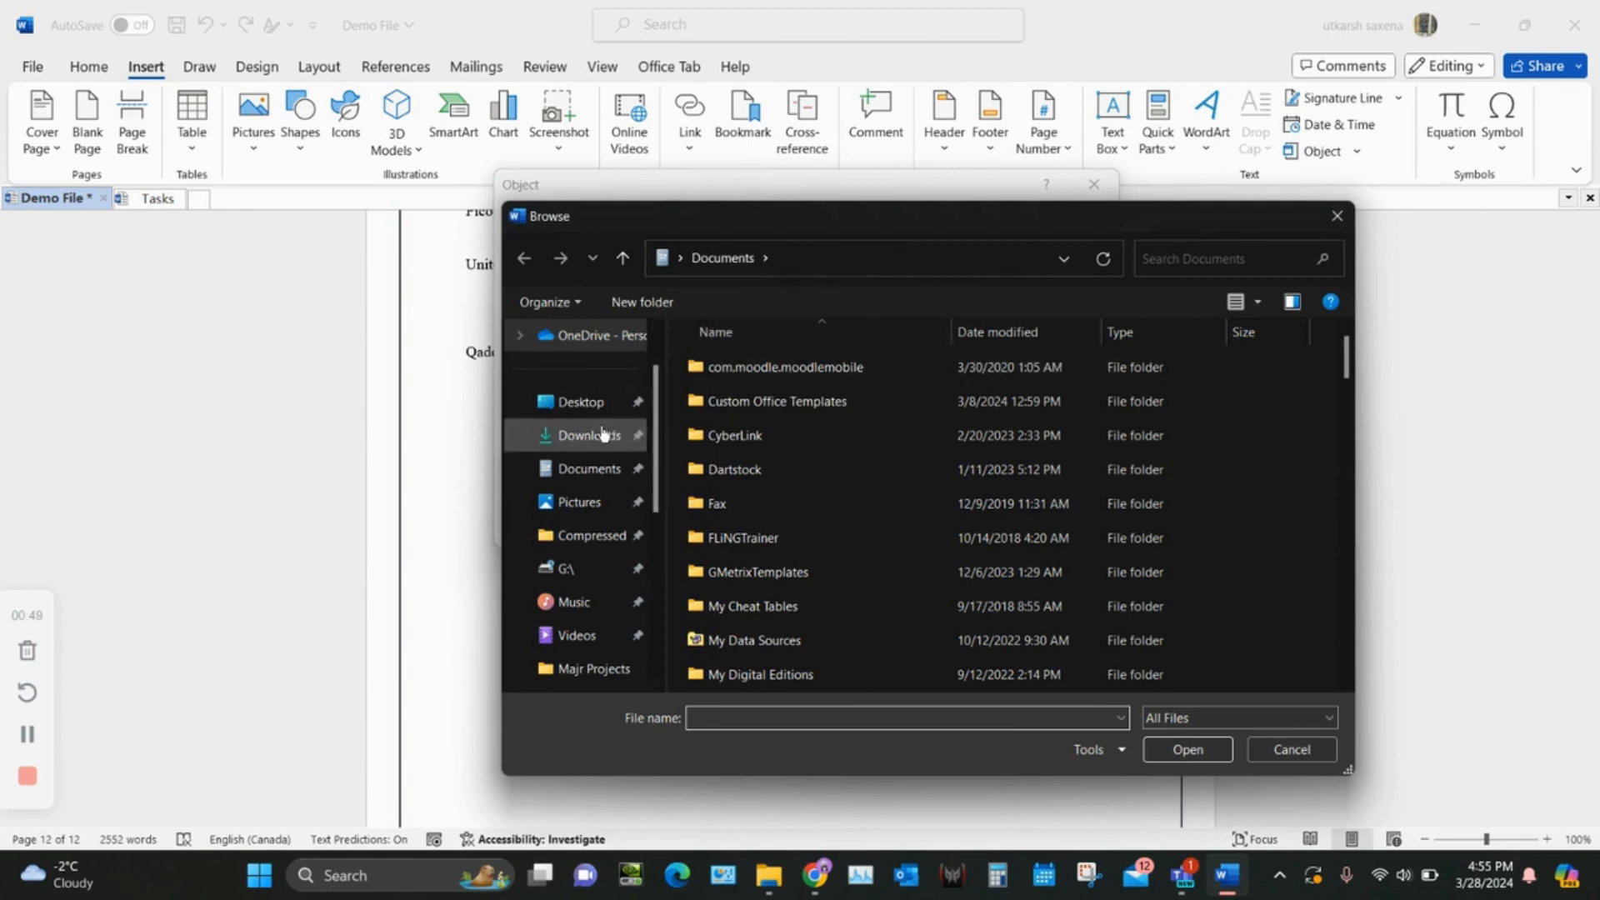
{"action": "left_click", "coordinate": [648, 433]}
{"action": "scroll", "coordinate": [881, 433], "scroll_direction": "down", "scroll_amount": 2}
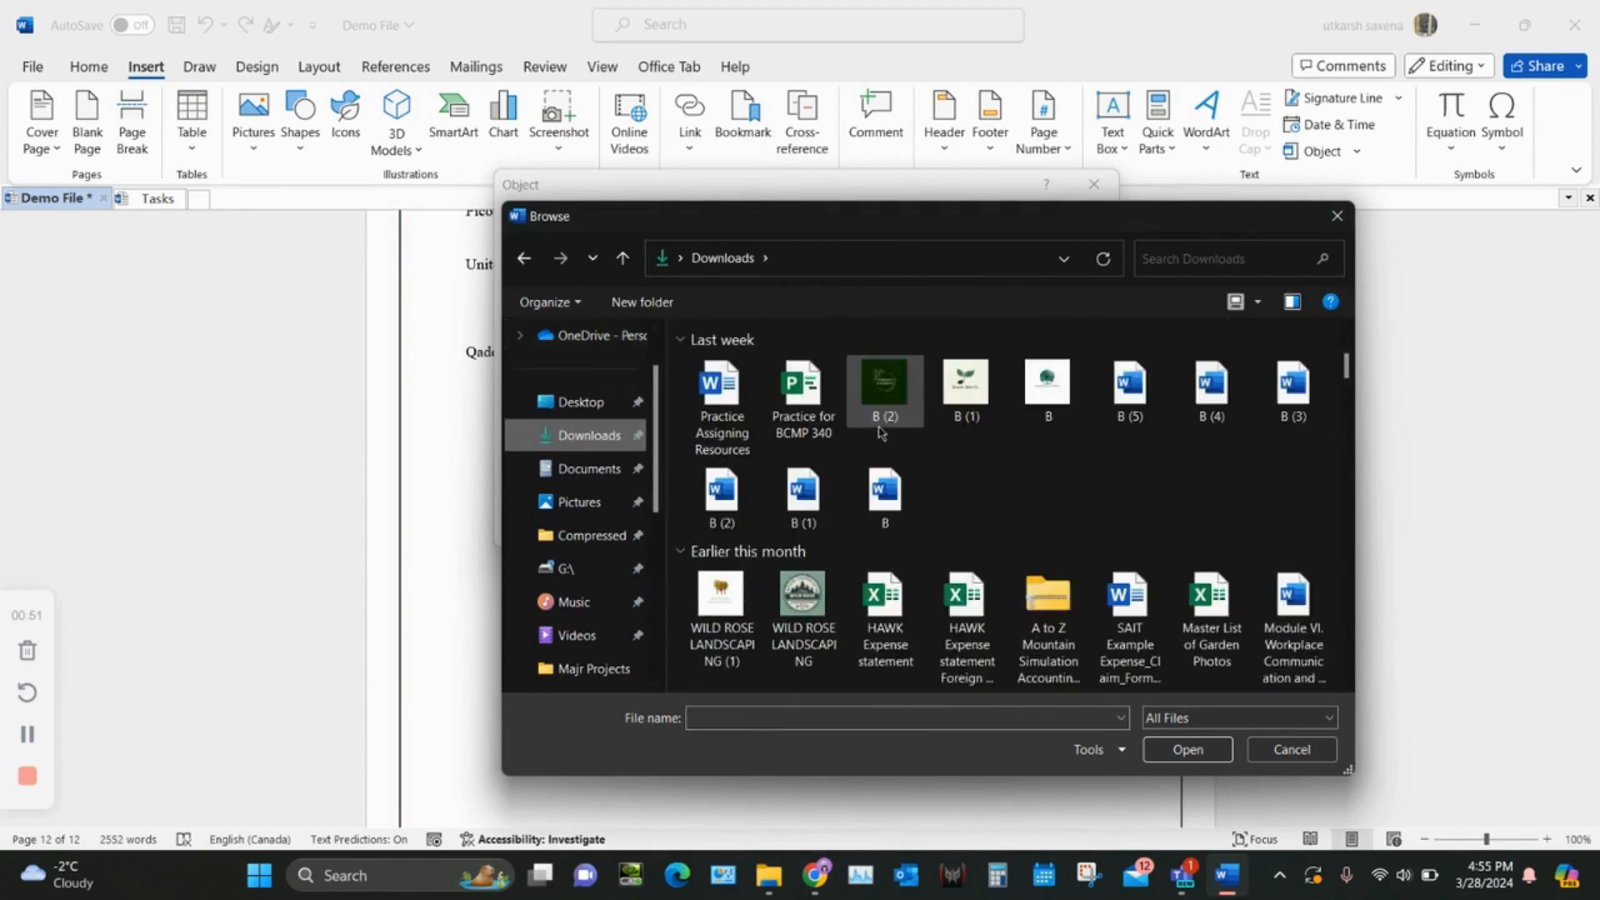
{"action": "scroll", "coordinate": [881, 433], "scroll_direction": "up", "scroll_amount": 1}
{"action": "left_click", "coordinate": [735, 394]}
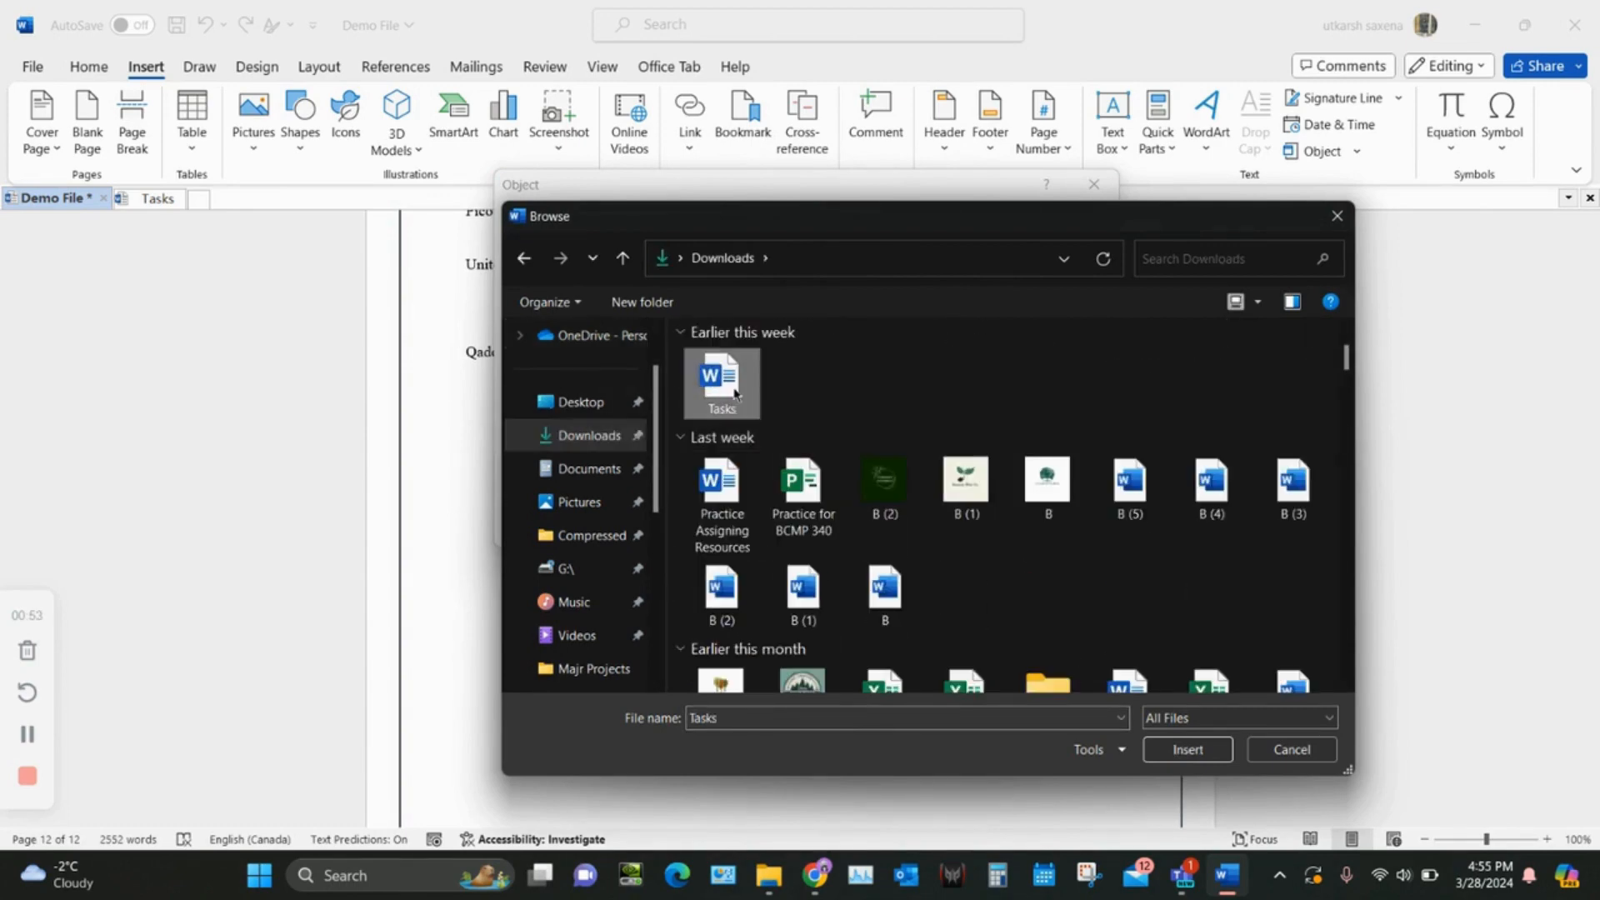
{"action": "left_click", "coordinate": [1189, 749]}
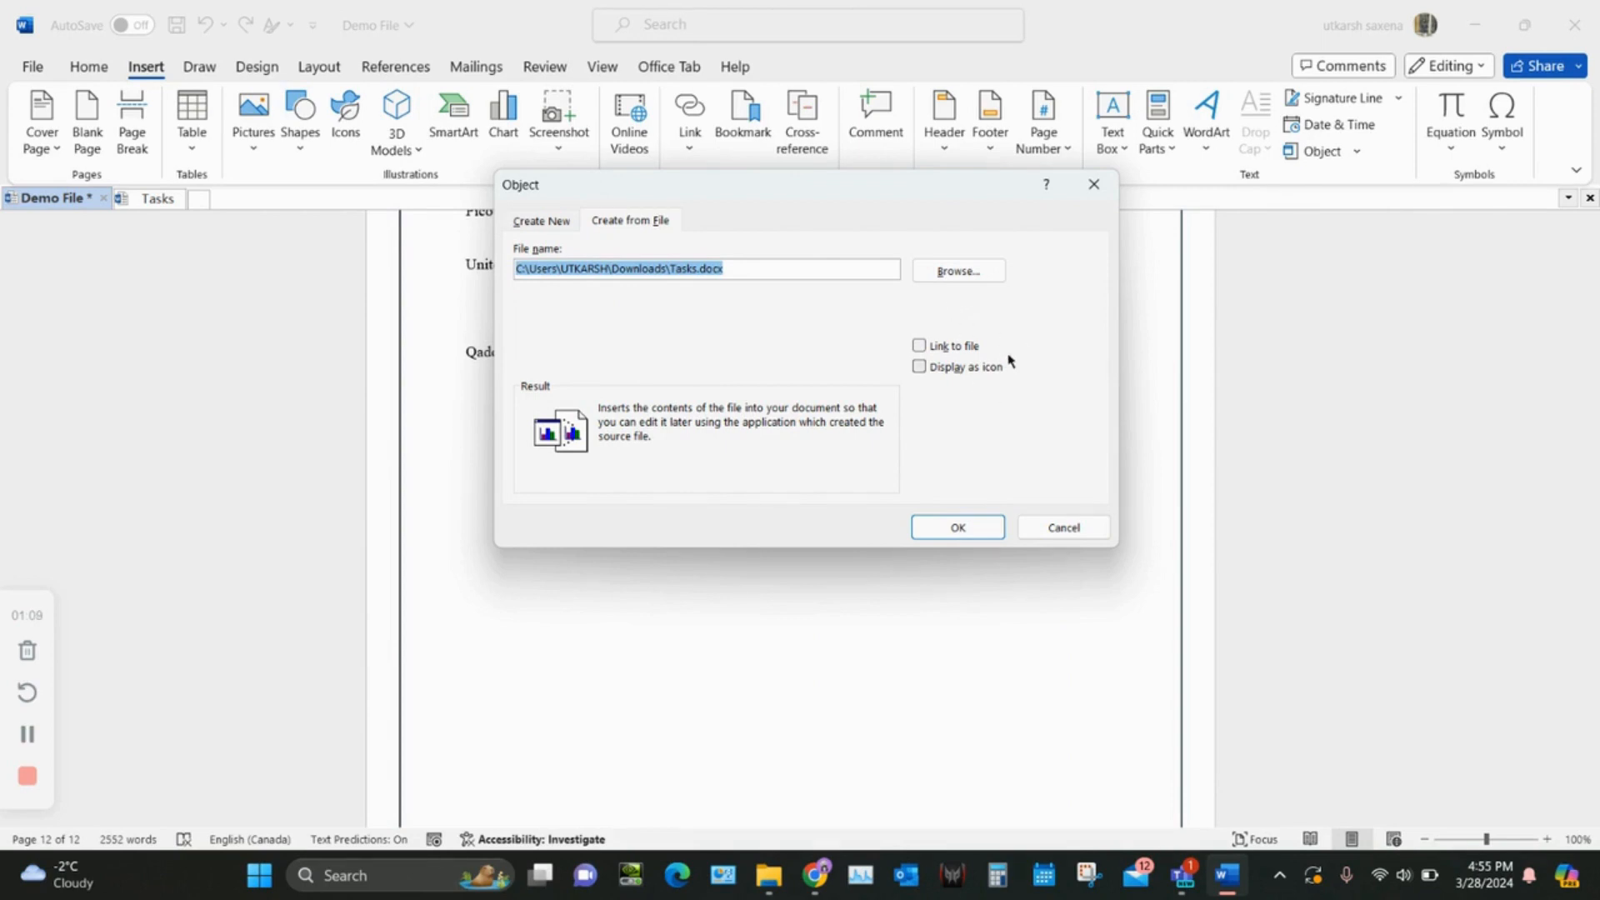
Step: Insert Tasks.docx as an object linked to its source file, and undo the insertion
{"action": "left_click", "coordinate": [918, 345]}
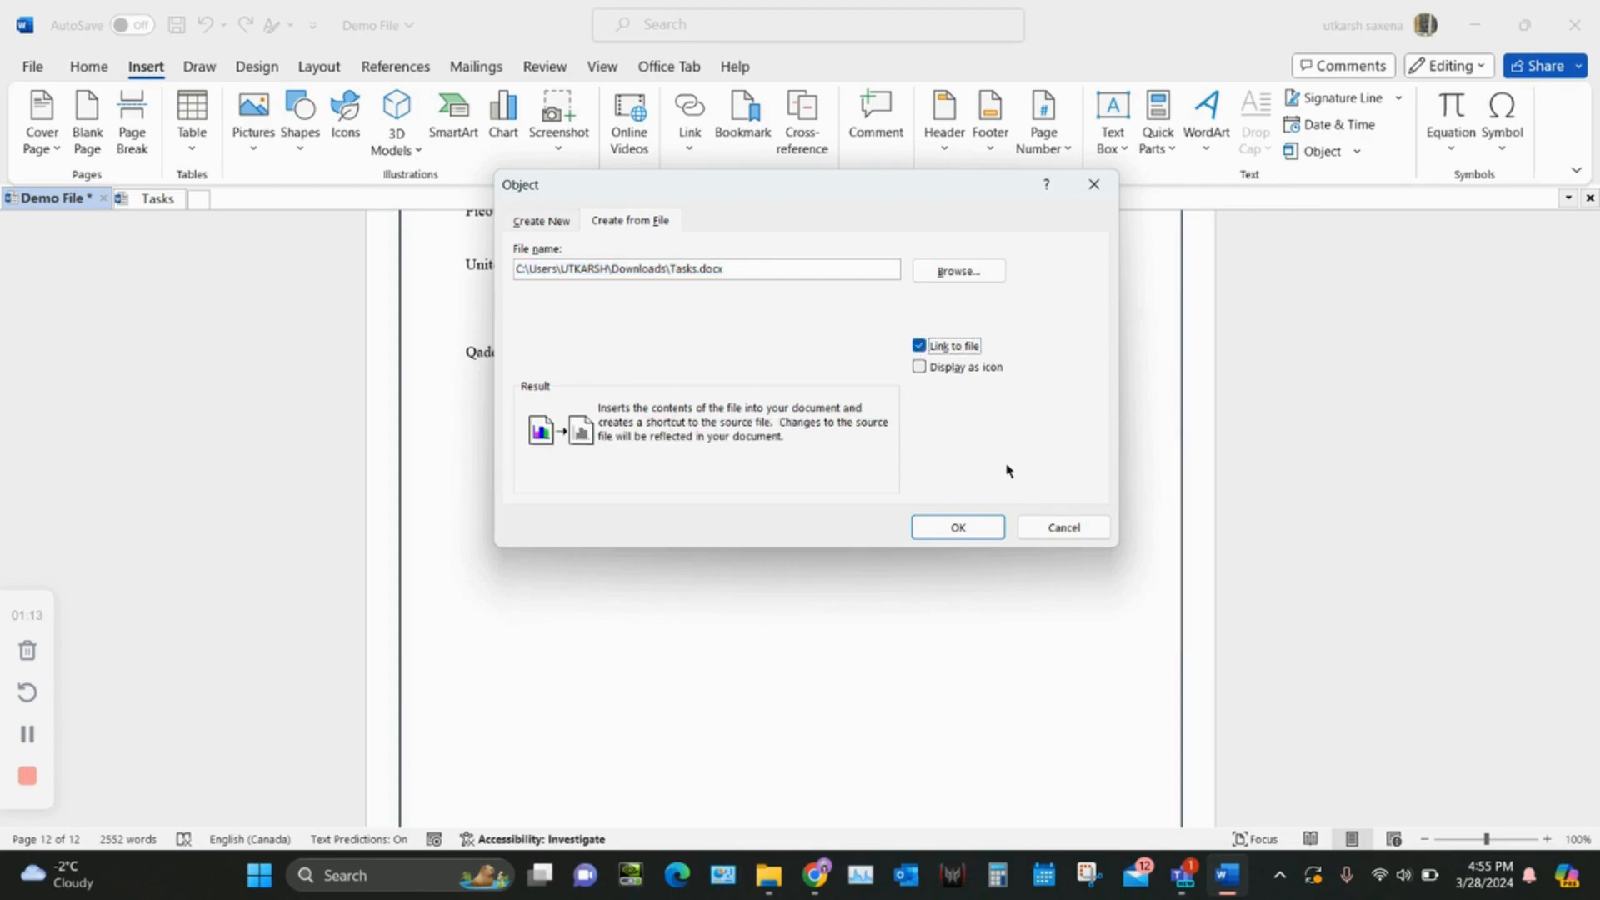
{"action": "left_click", "coordinate": [959, 528]}
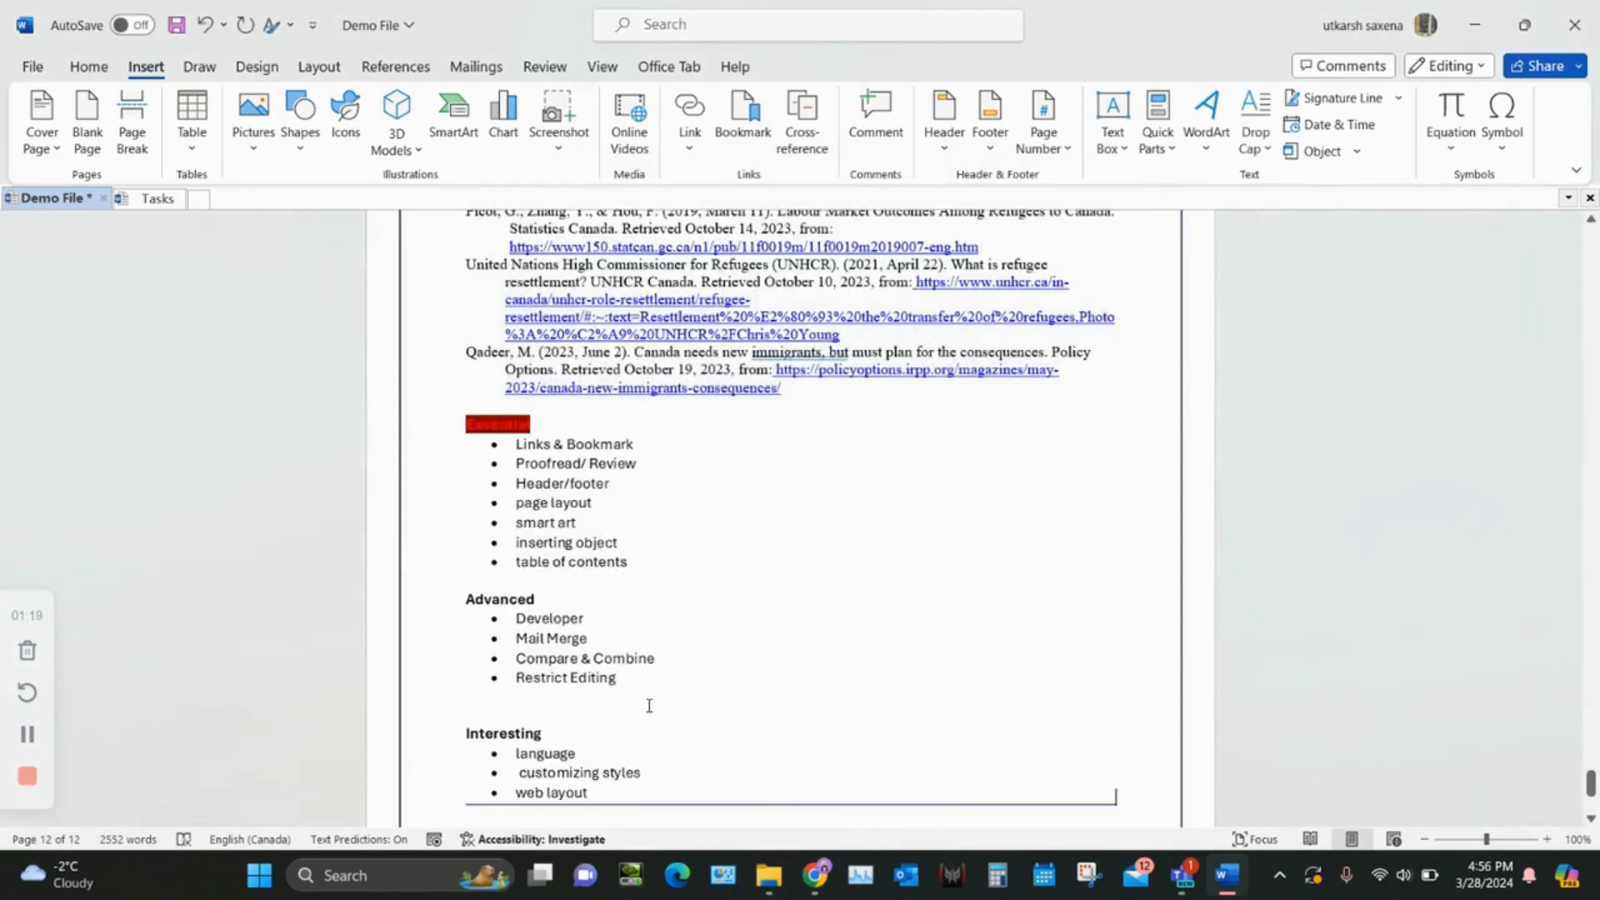
{"action": "scroll", "coordinate": [700, 663], "scroll_direction": "down", "scroll_amount": 1}
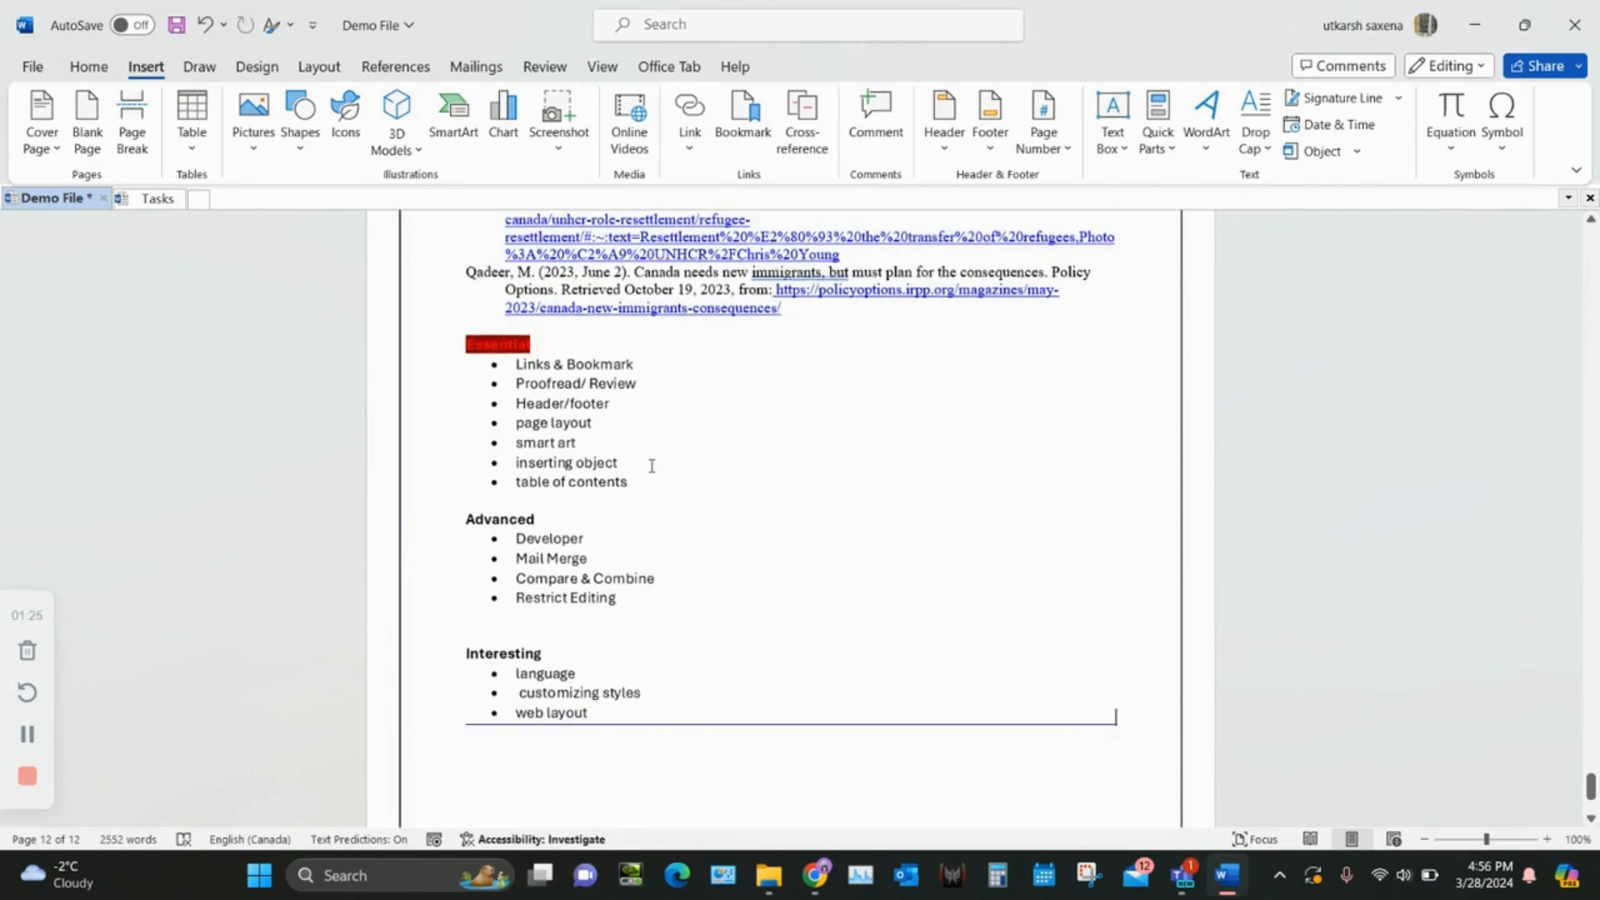
{"action": "key", "text": "ctrl+z"}
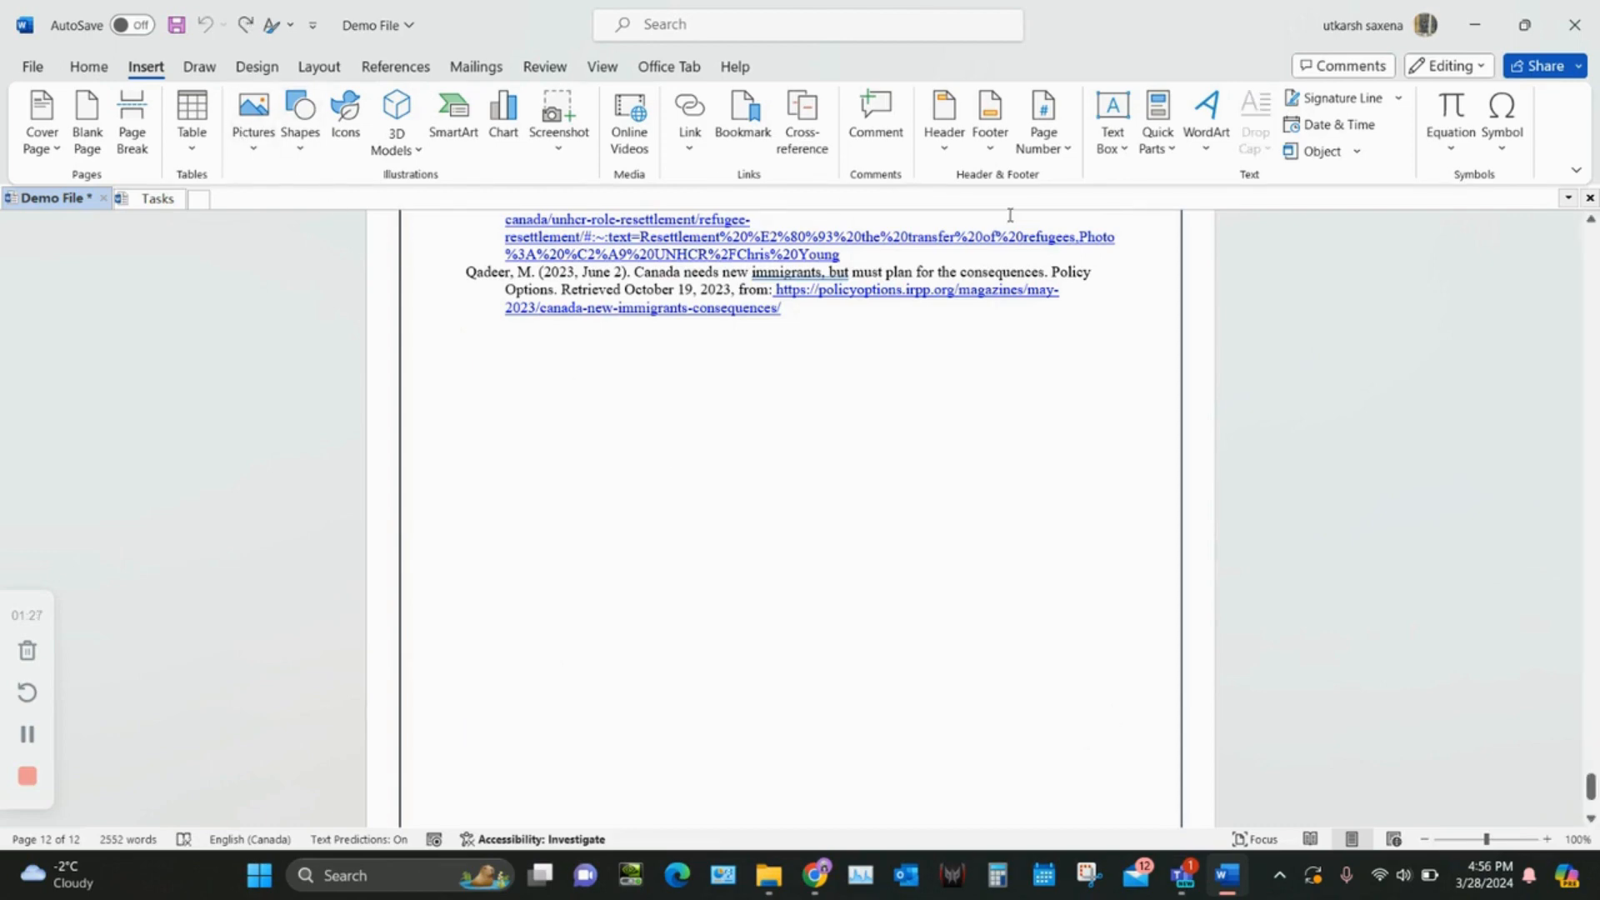
Step: Insert Tasks.docx from the Downloads folder as an object displayed as an icon below the last reference
{"action": "left_click", "coordinate": [1328, 159]}
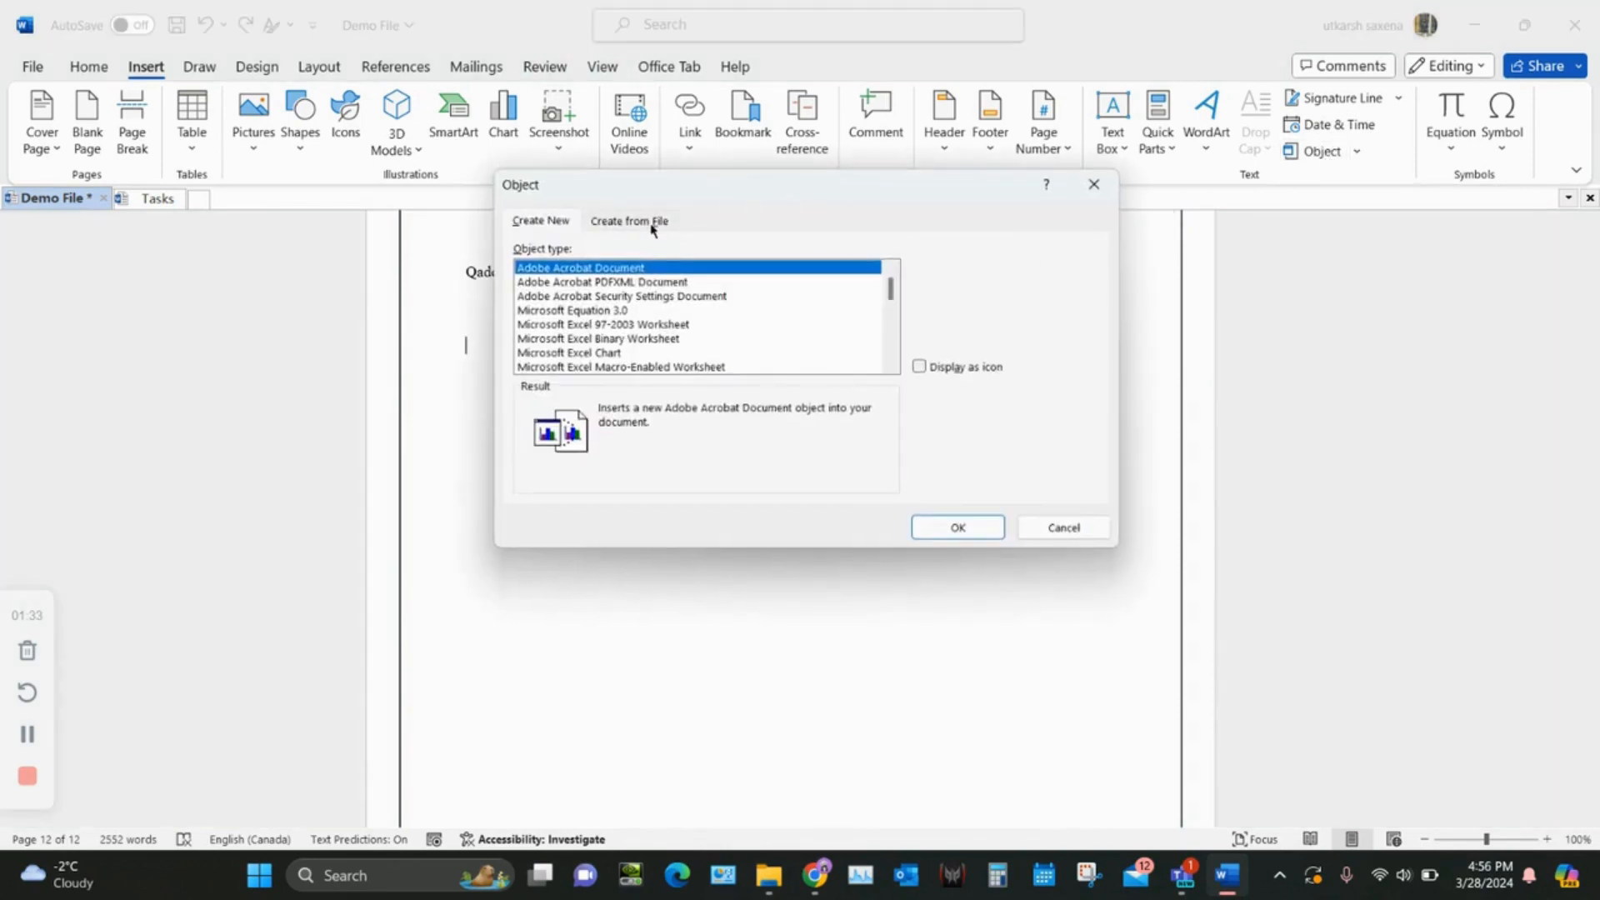
{"action": "left_click", "coordinate": [653, 222]}
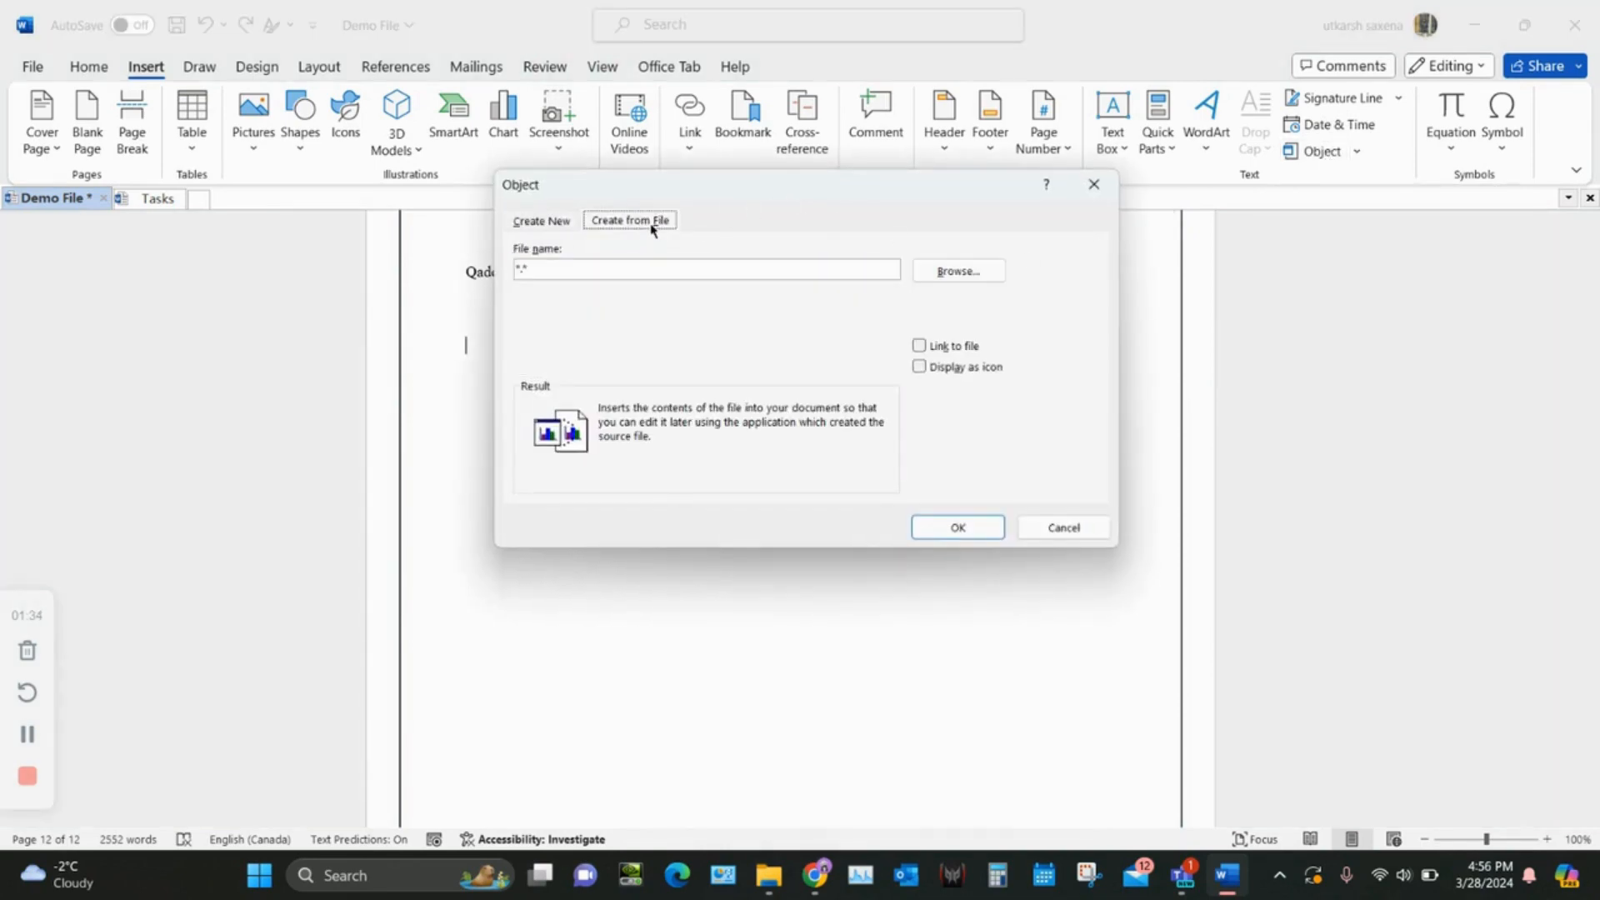
{"action": "left_click", "coordinate": [950, 269]}
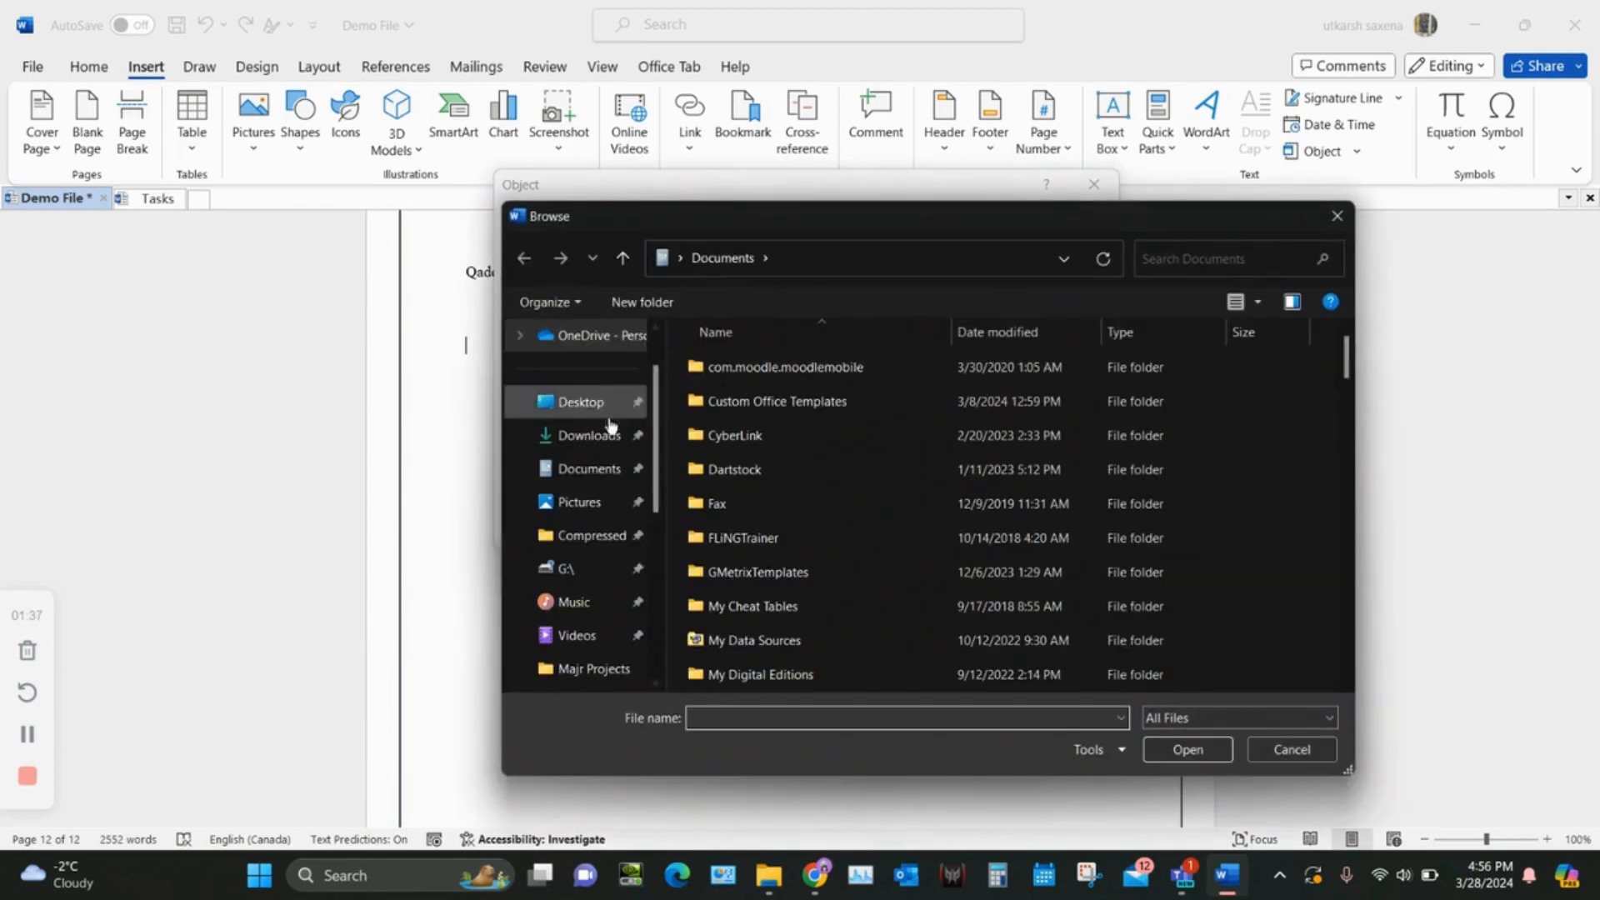
{"action": "left_click", "coordinate": [583, 435]}
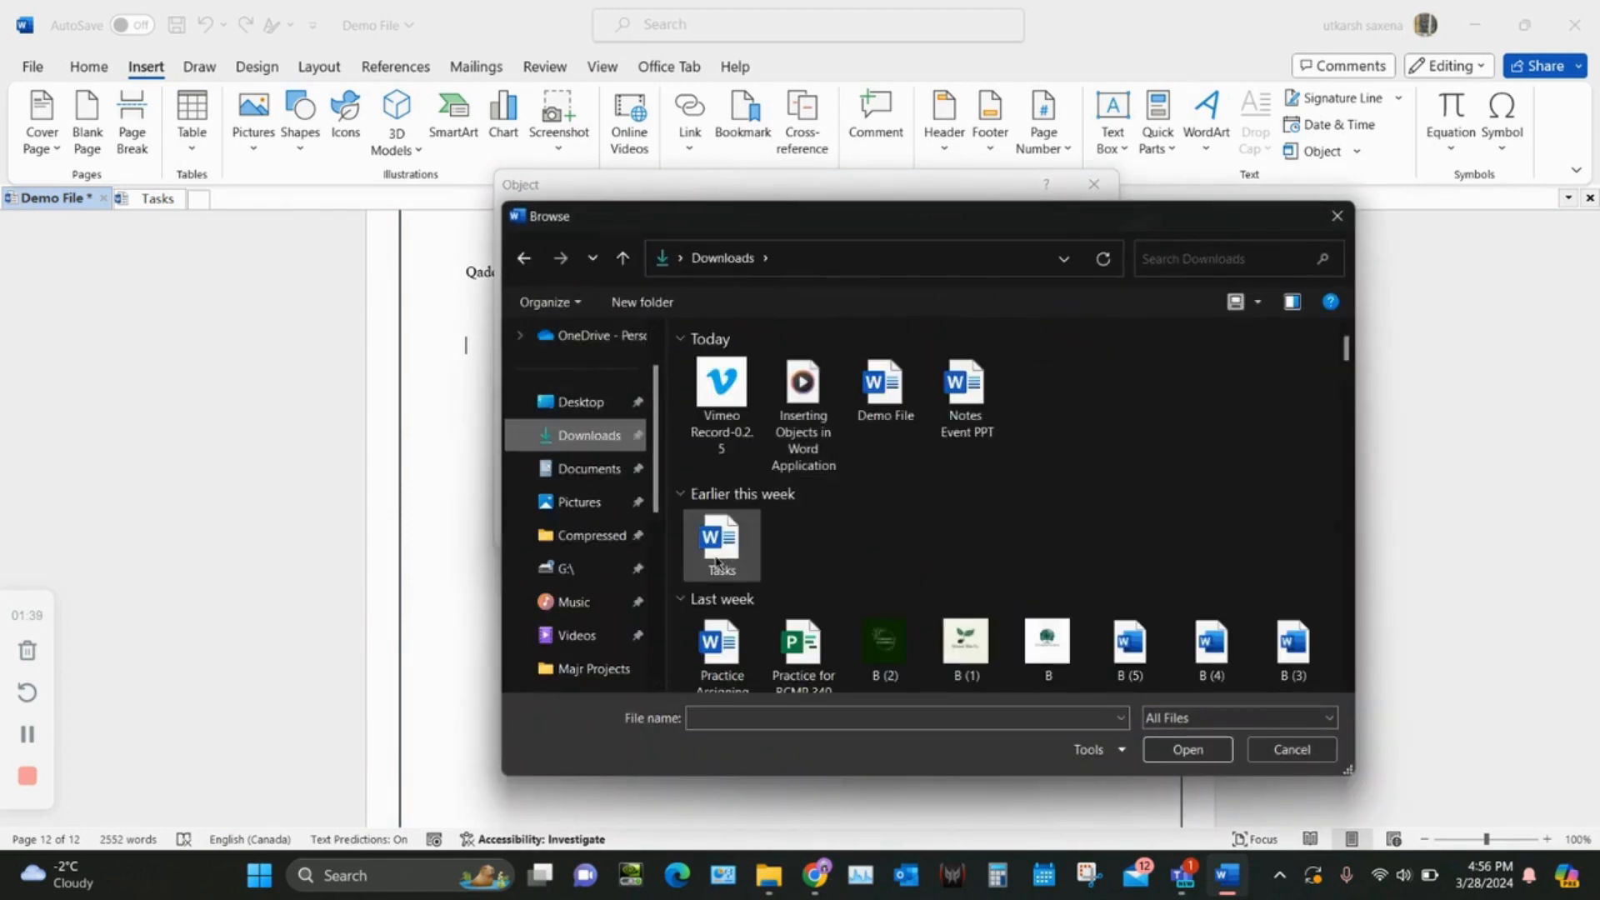
{"action": "left_click", "coordinate": [717, 560]}
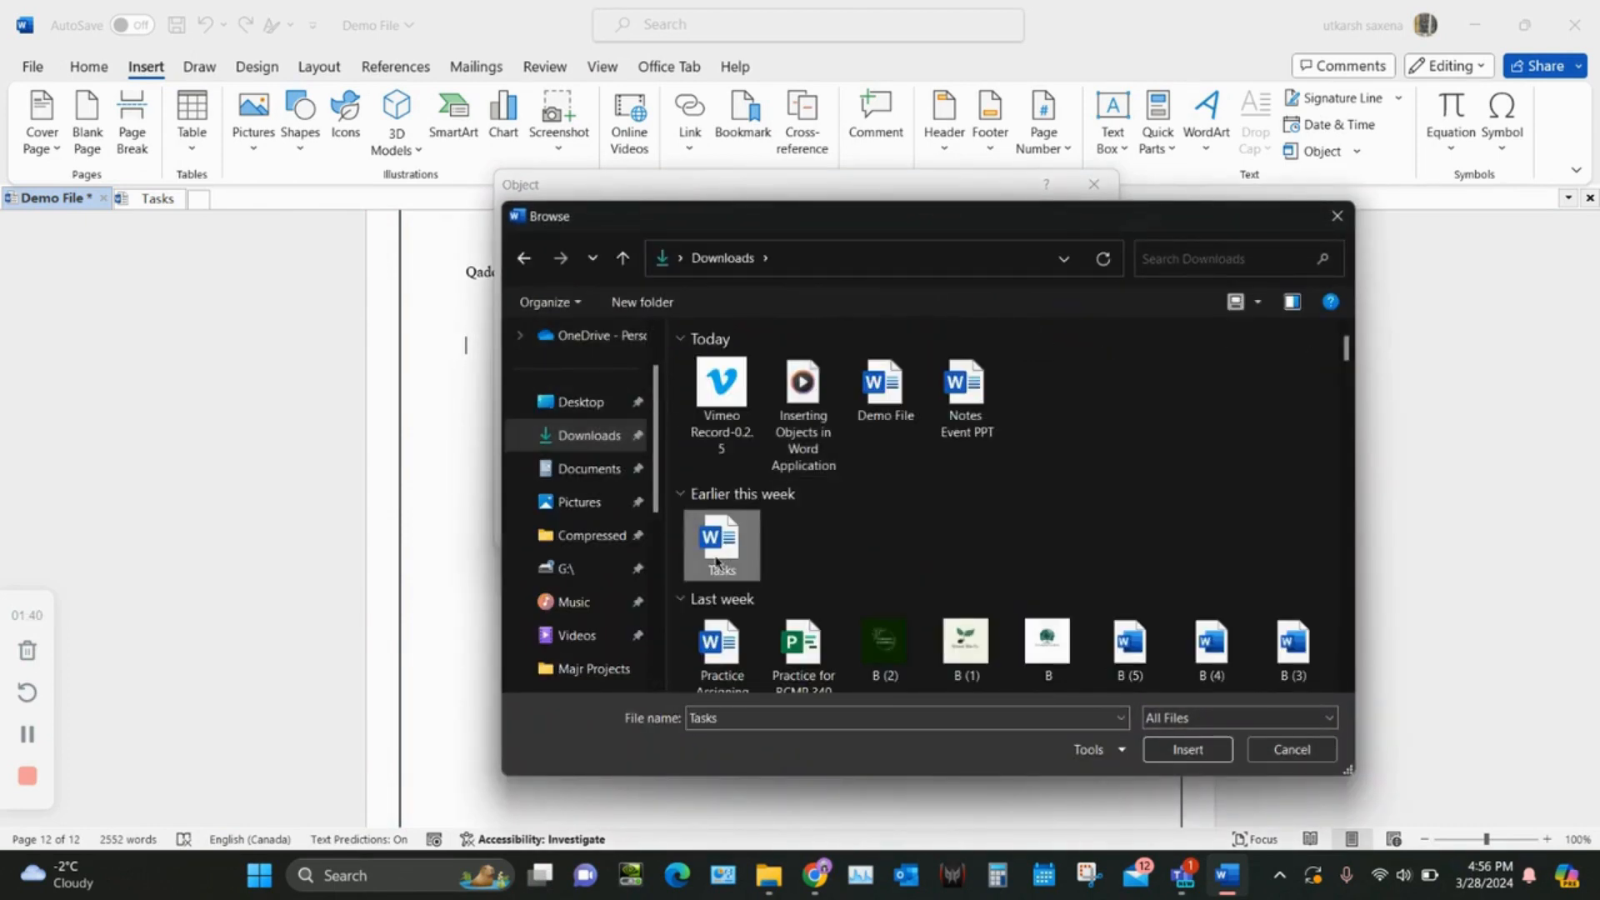
{"action": "left_click", "coordinate": [1187, 748]}
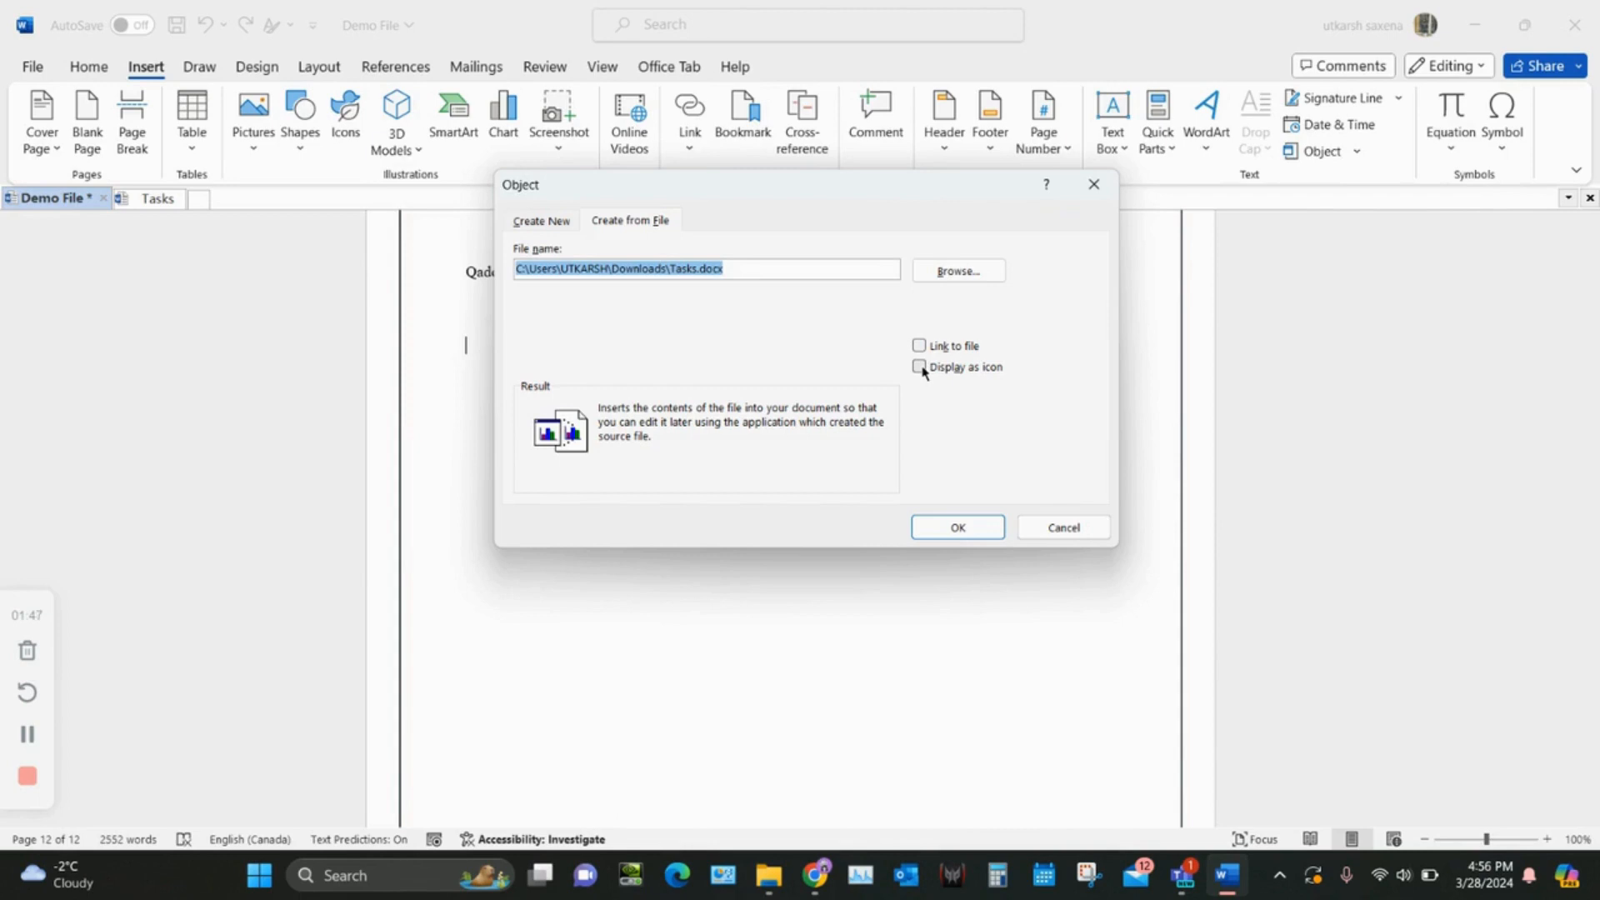
{"action": "left_click", "coordinate": [919, 368]}
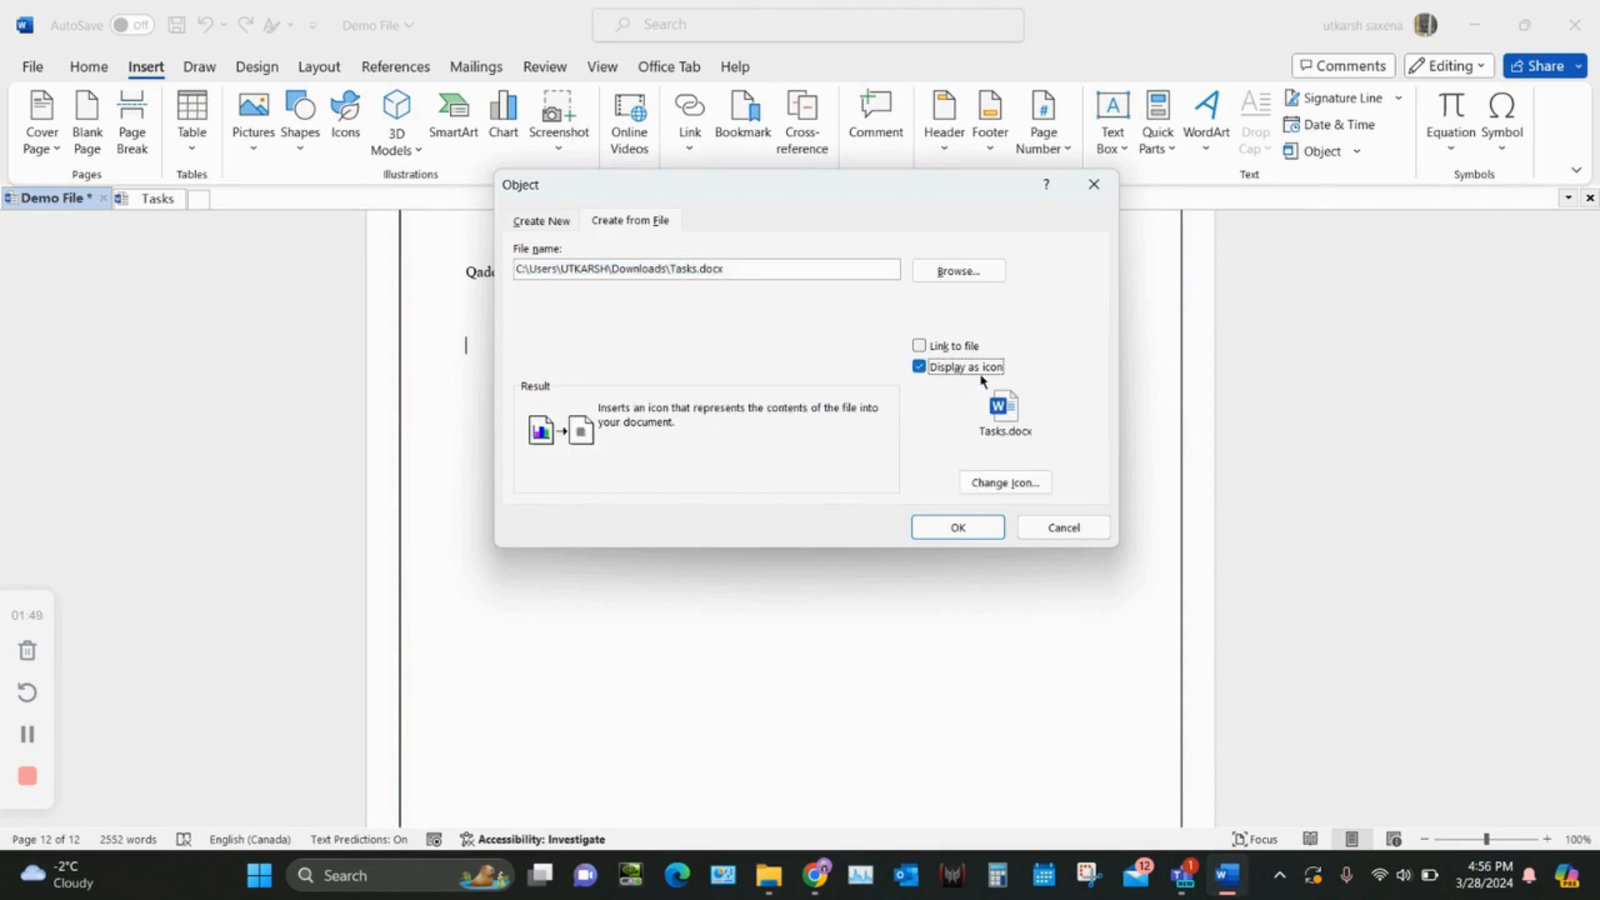
{"action": "left_click", "coordinate": [958, 527]}
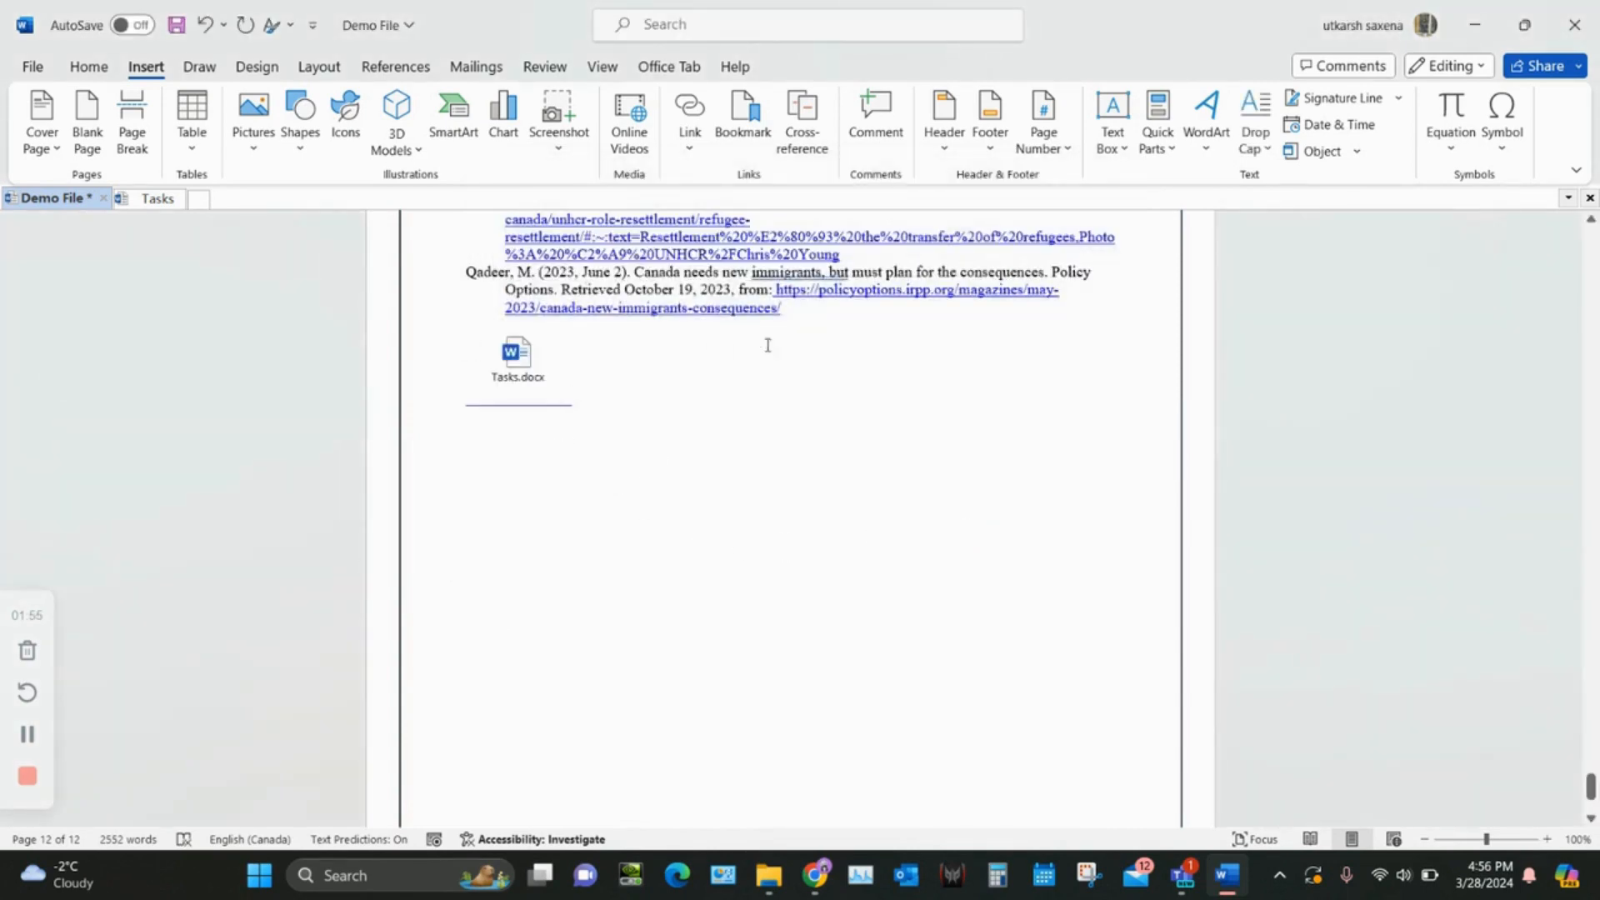
Step: Open the embedded Tasks.docx document from its icon below the references
{"action": "scroll", "coordinate": [768, 347], "scroll_direction": "up", "scroll_amount": 2}
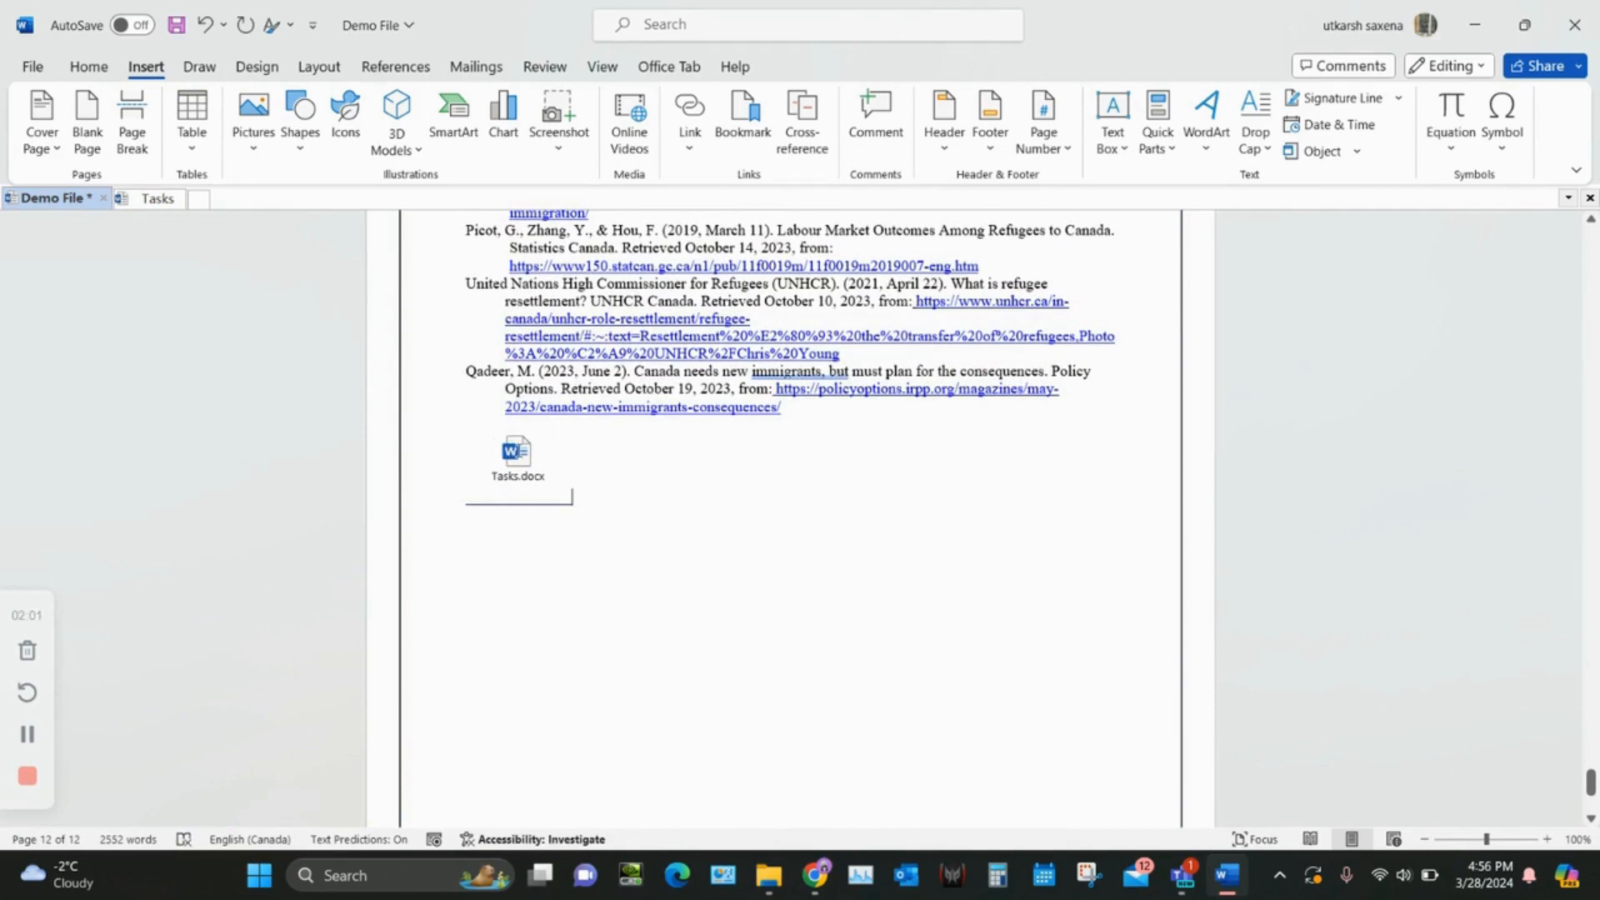
{"action": "left_click", "coordinate": [520, 455]}
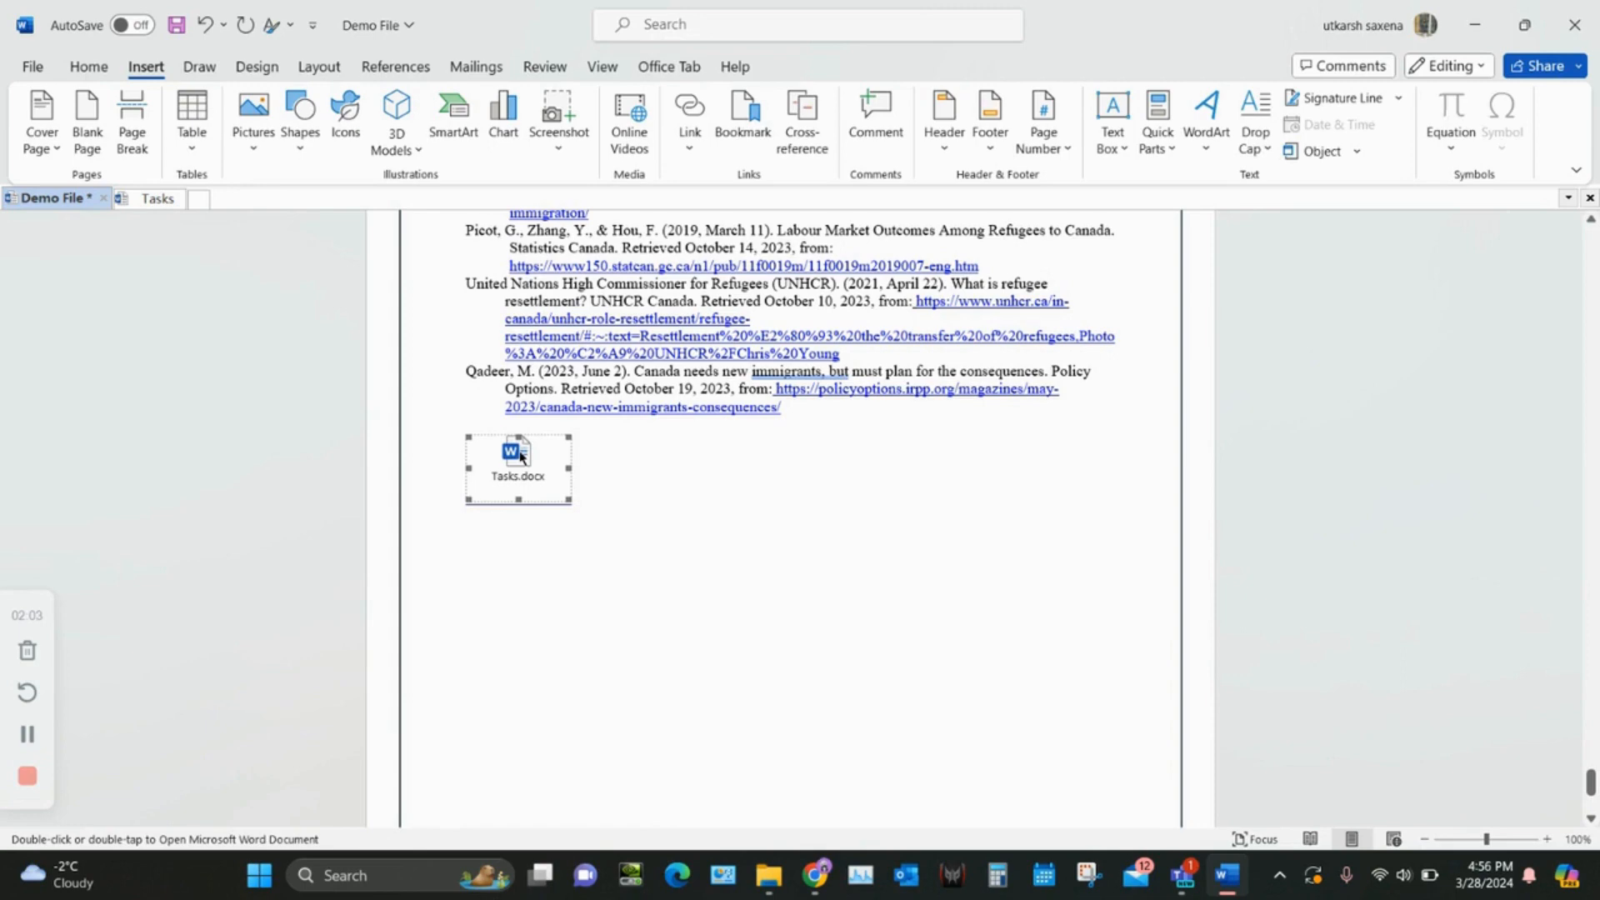
{"action": "double_click", "coordinate": [520, 455]}
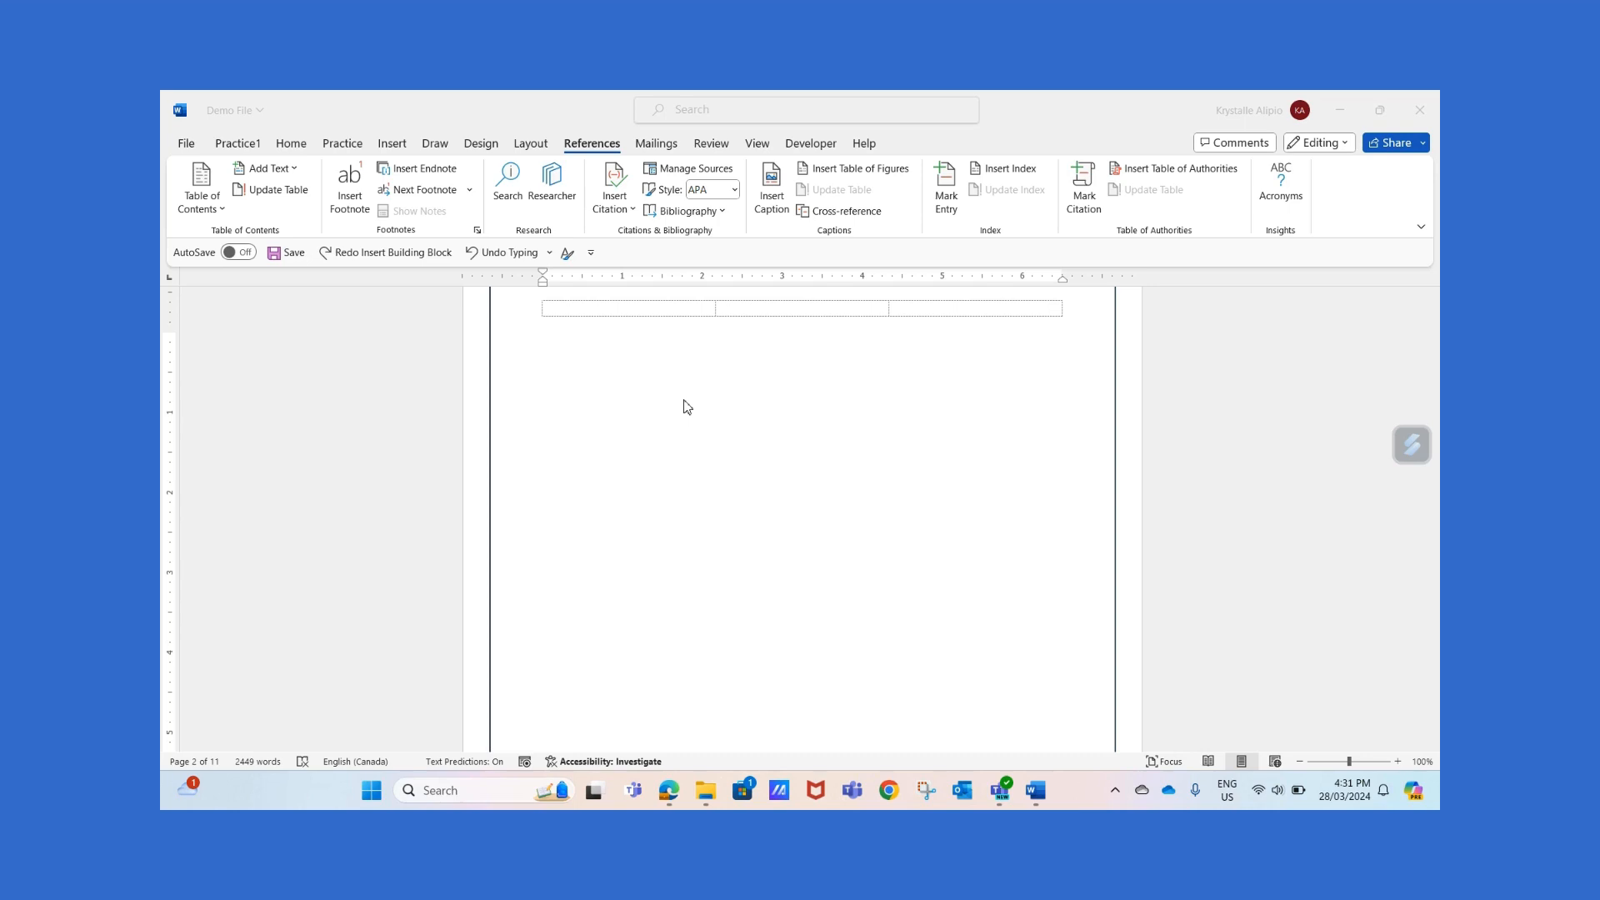
Step: Insert the built-in Automatic Table 2 table of contents on the blank page 2, and update only its page numbers
{"action": "left_click", "coordinate": [555, 342]}
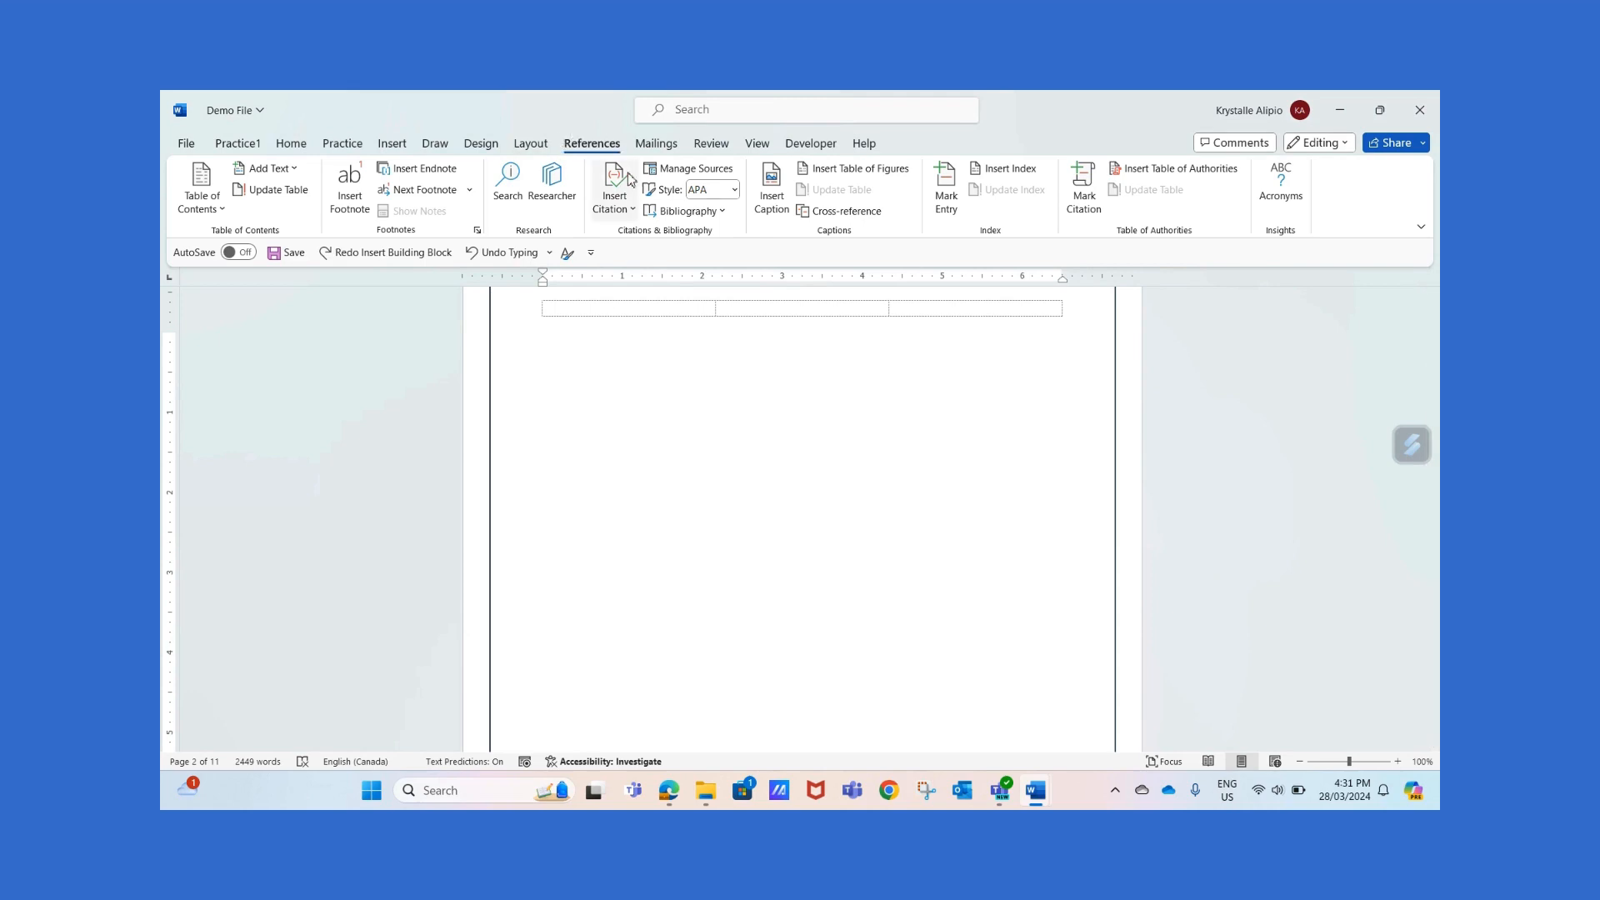
{"action": "left_click", "coordinate": [222, 210]}
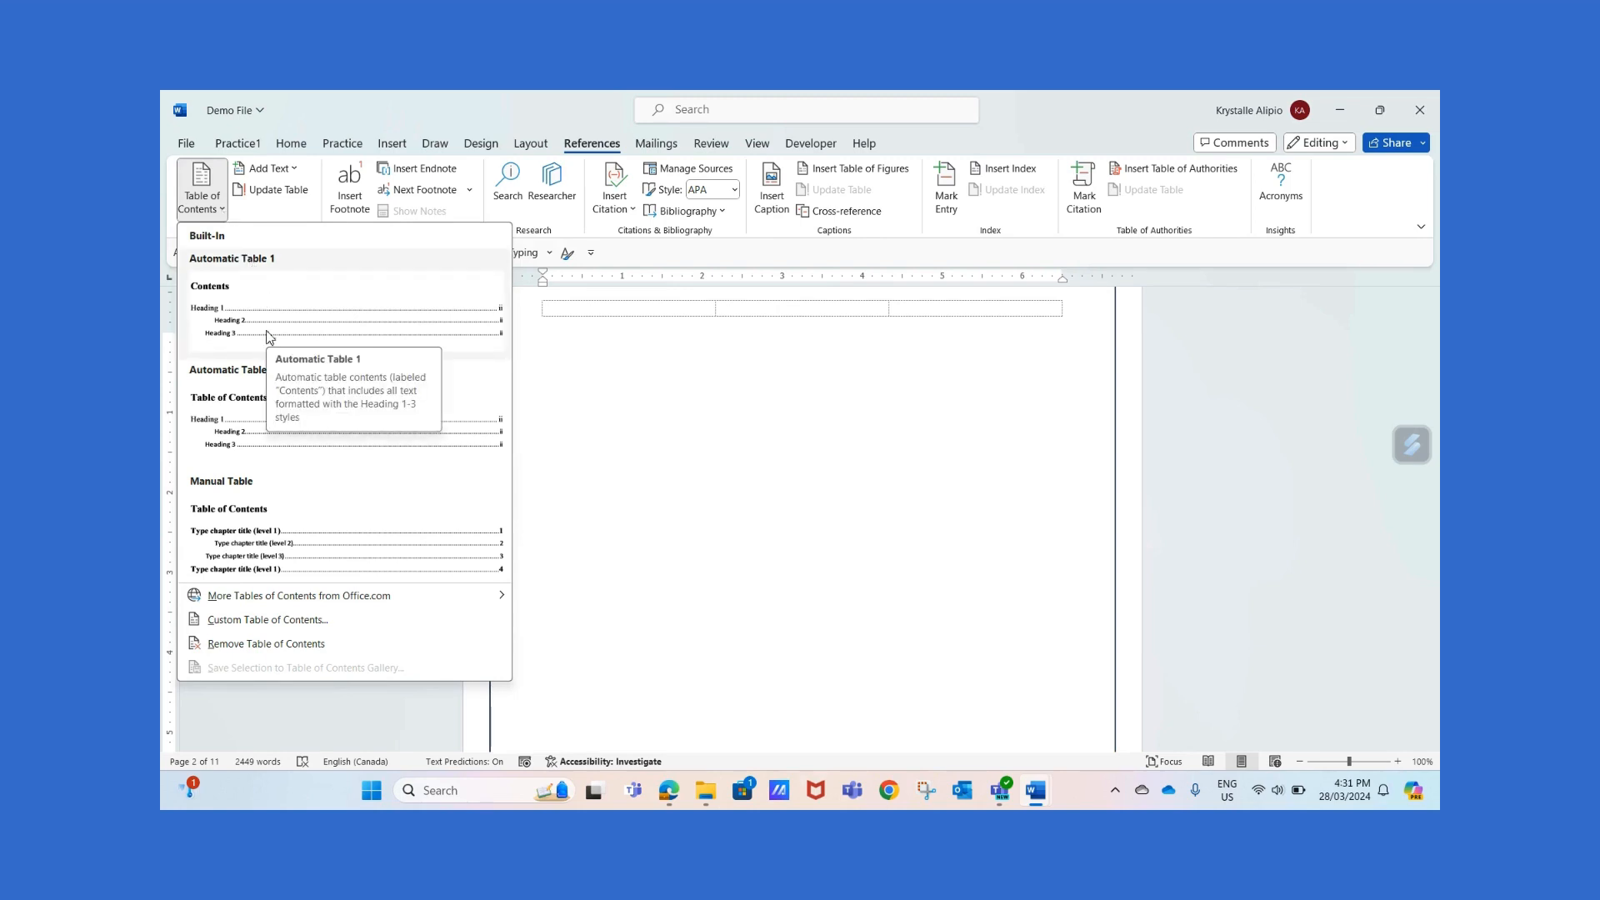
{"action": "left_click", "coordinate": [267, 429]}
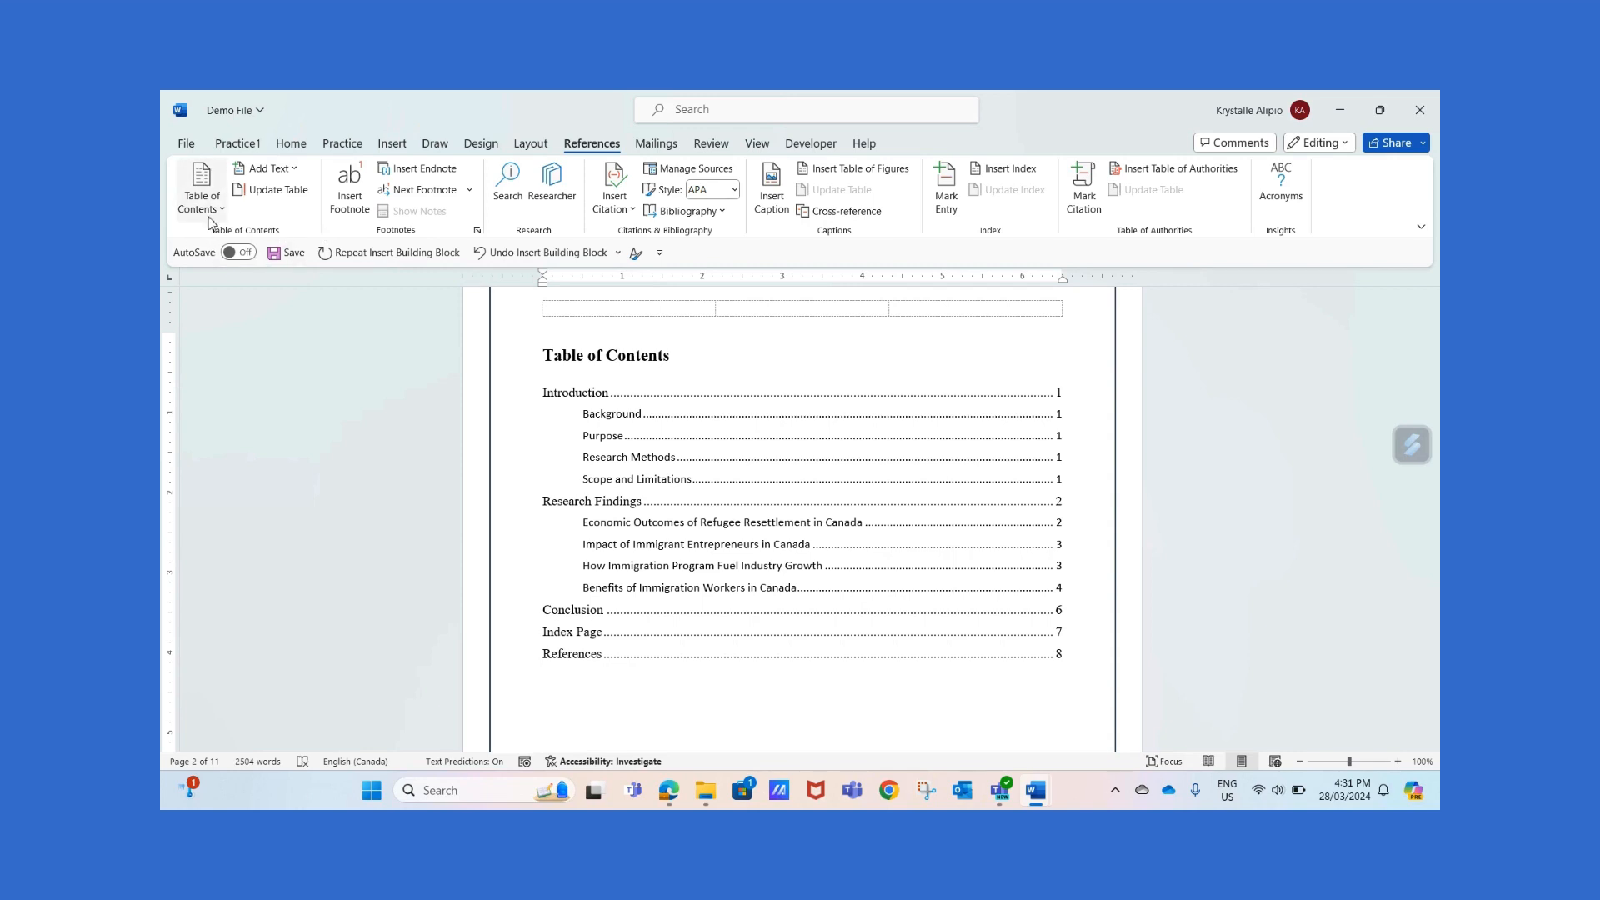
{"action": "left_click", "coordinate": [278, 190]}
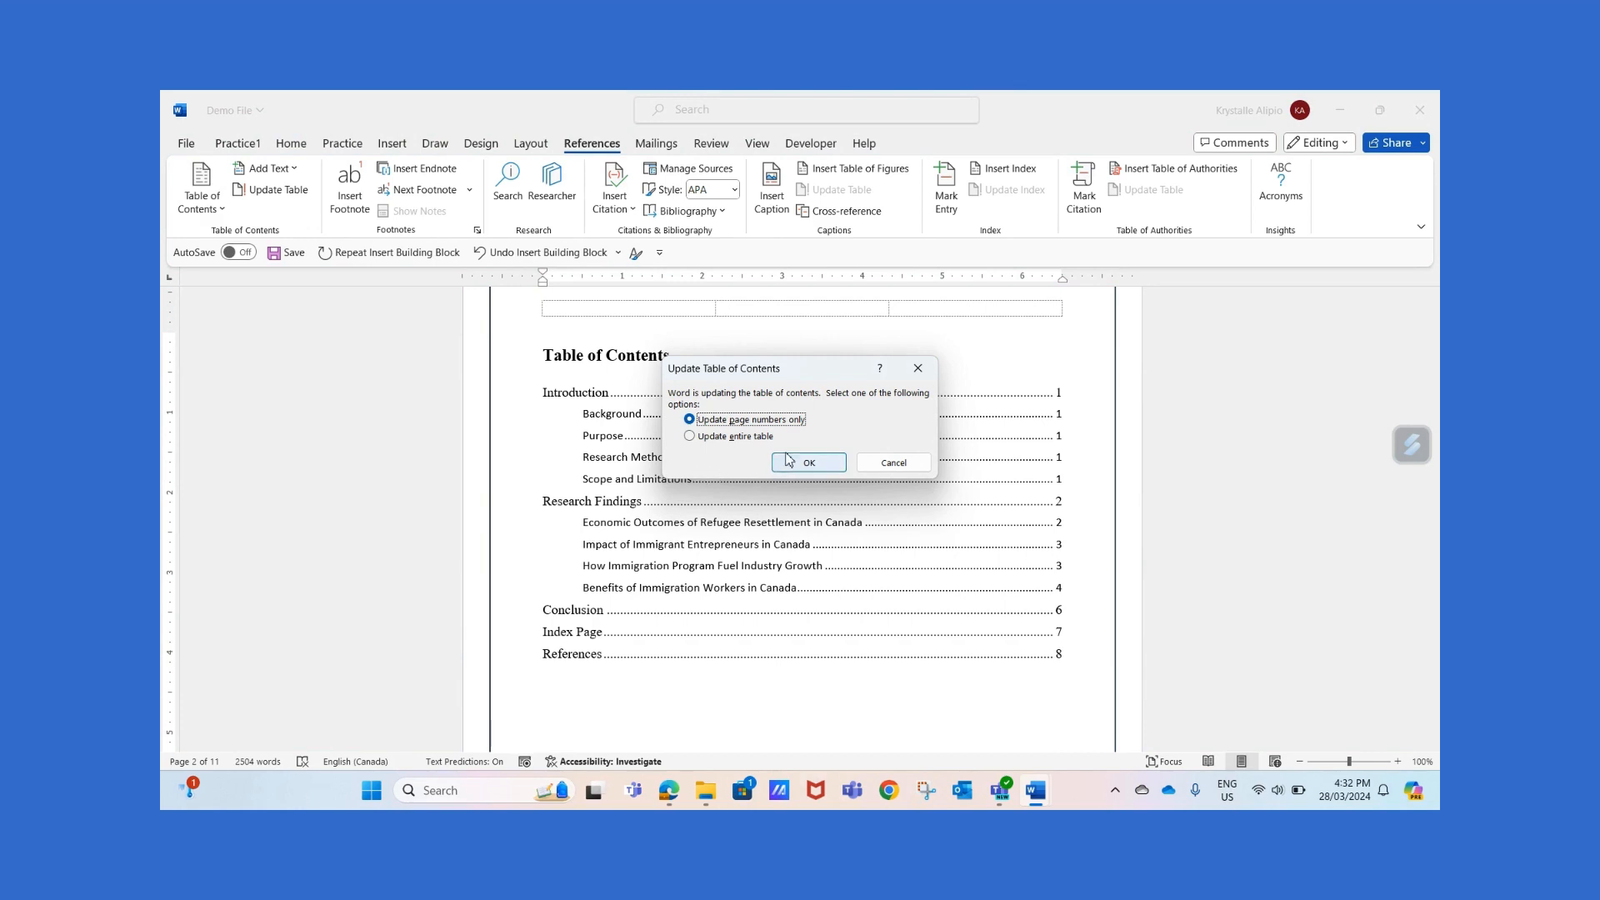
{"action": "left_click", "coordinate": [810, 463]}
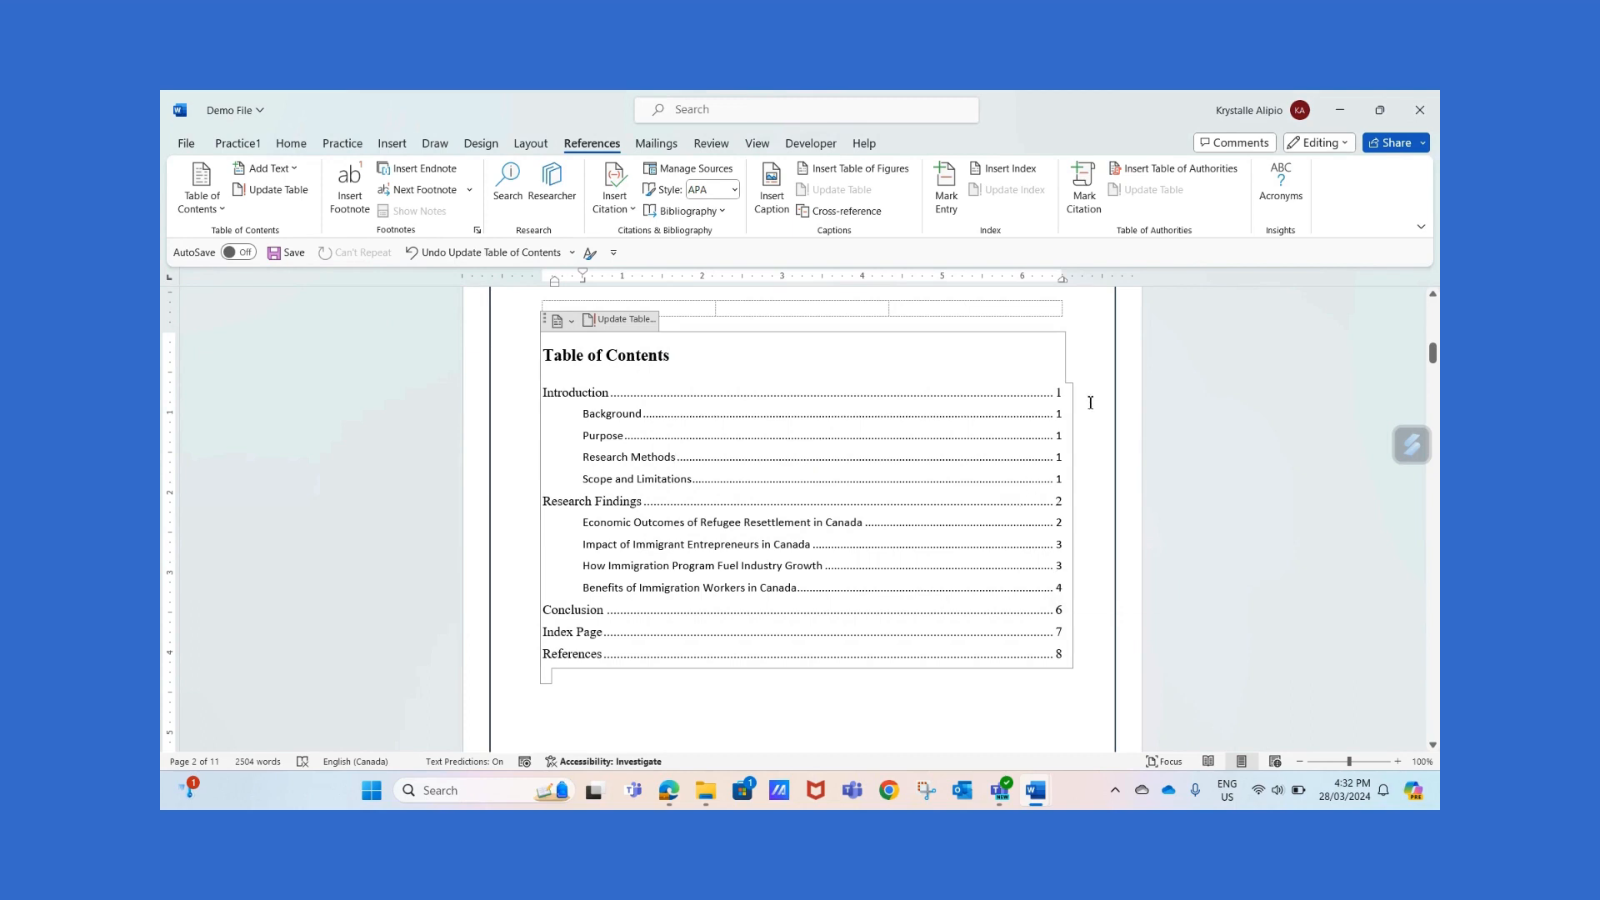
{"action": "scroll", "coordinate": [1090, 401], "scroll_direction": "down", "scroll_amount": 1}
{"action": "scroll", "coordinate": [1091, 403], "scroll_direction": "up", "scroll_amount": 4}
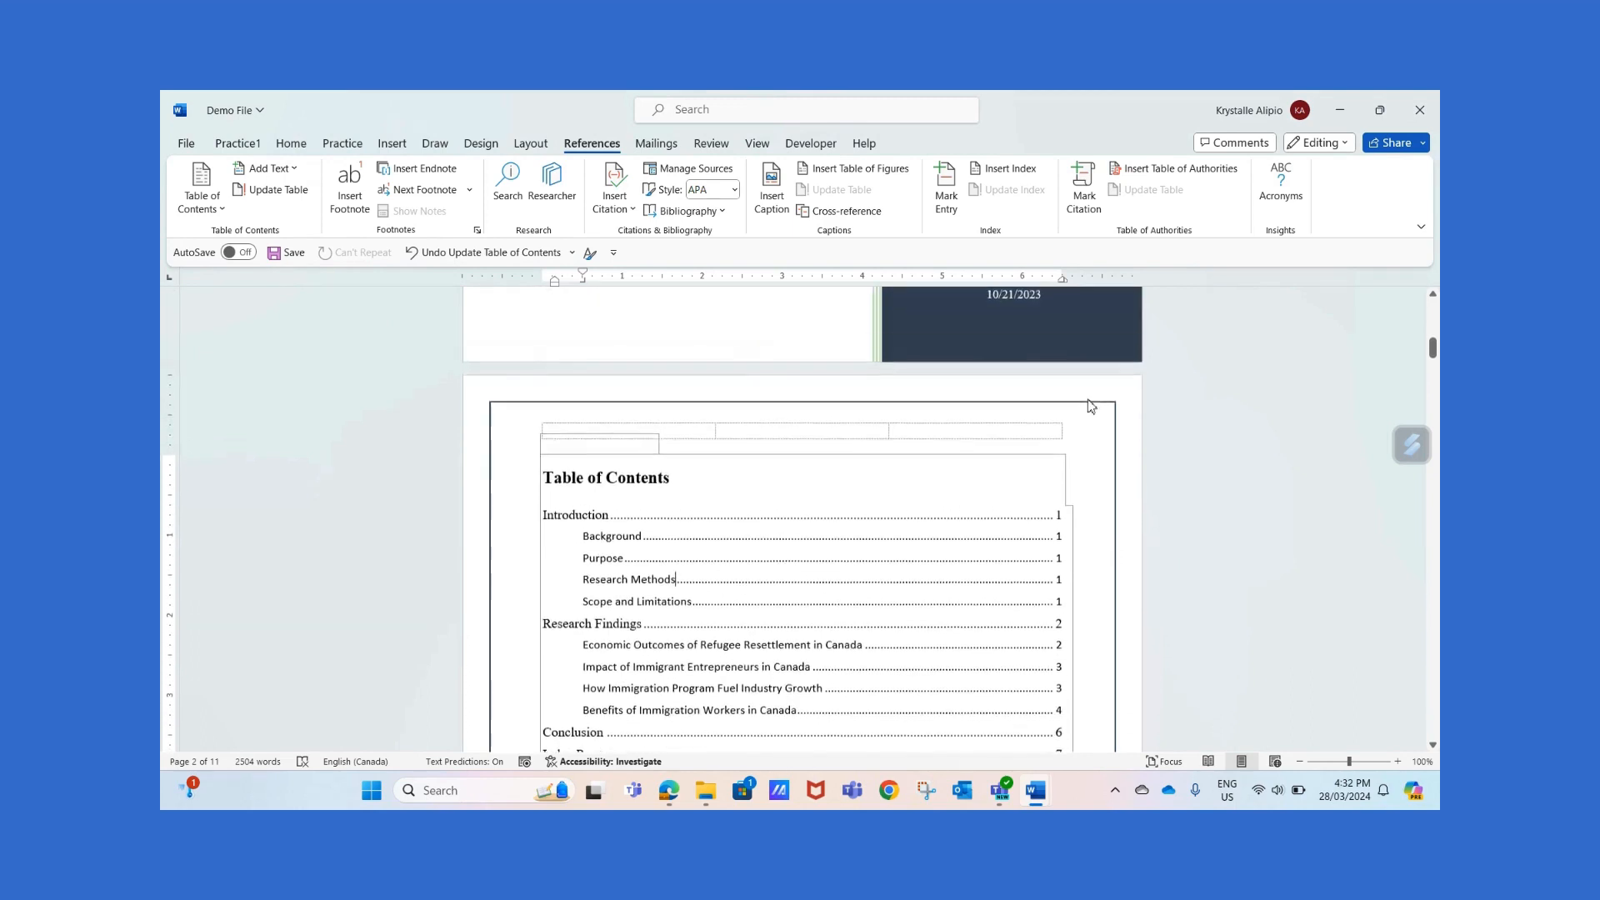
{"action": "scroll", "coordinate": [1090, 405], "scroll_direction": "down", "scroll_amount": 2}
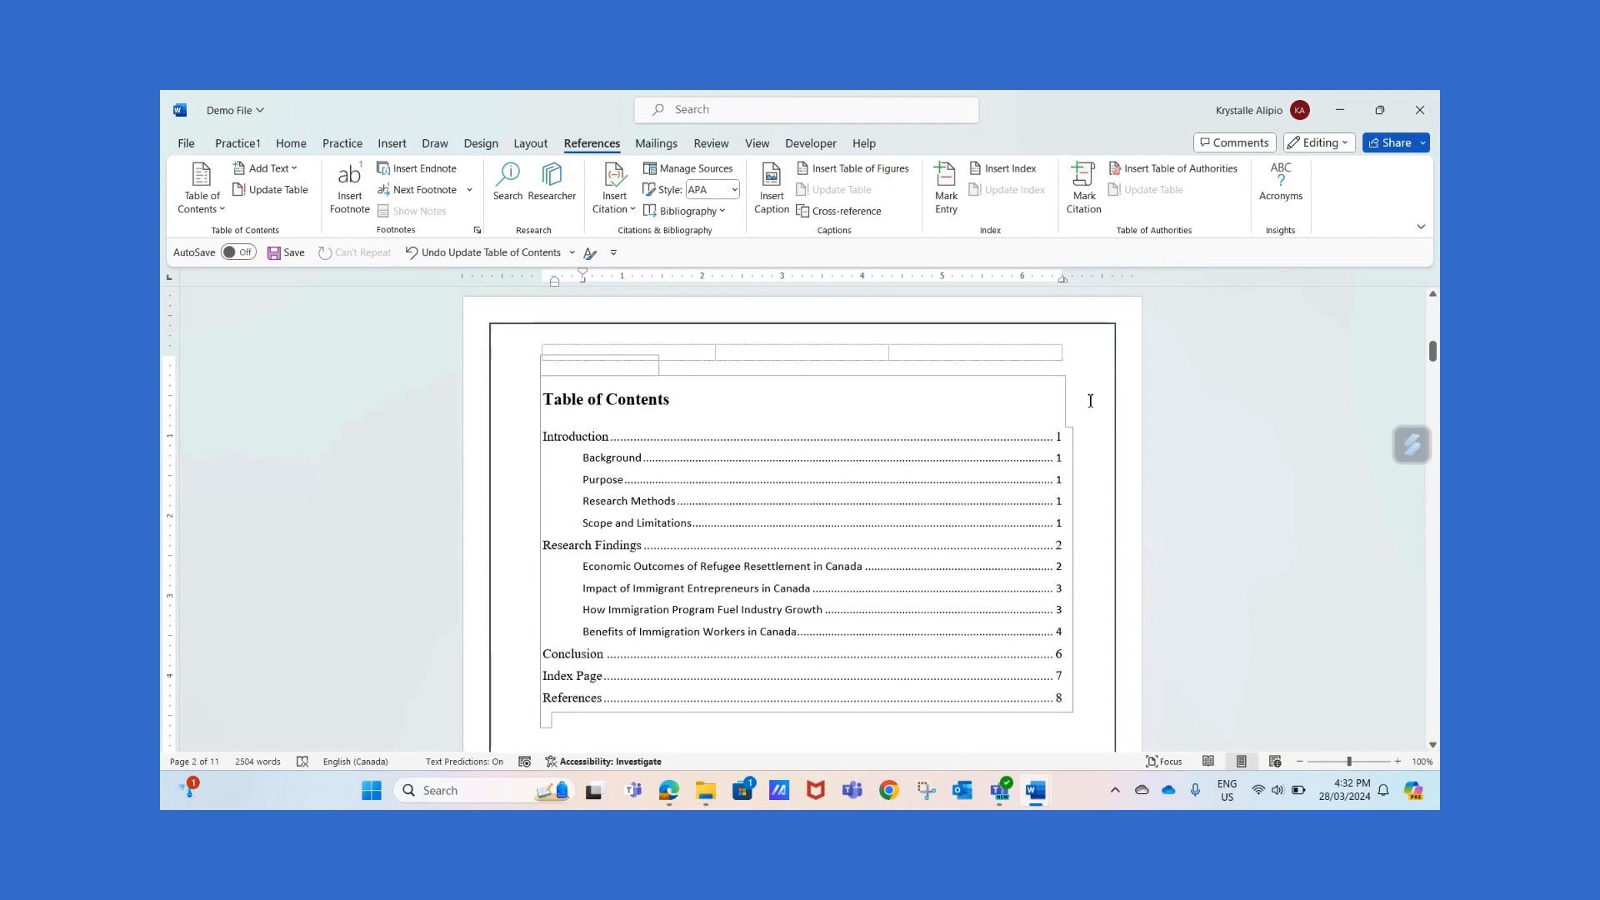
{"action": "scroll", "coordinate": [1090, 401], "scroll_direction": "down", "scroll_amount": 1}
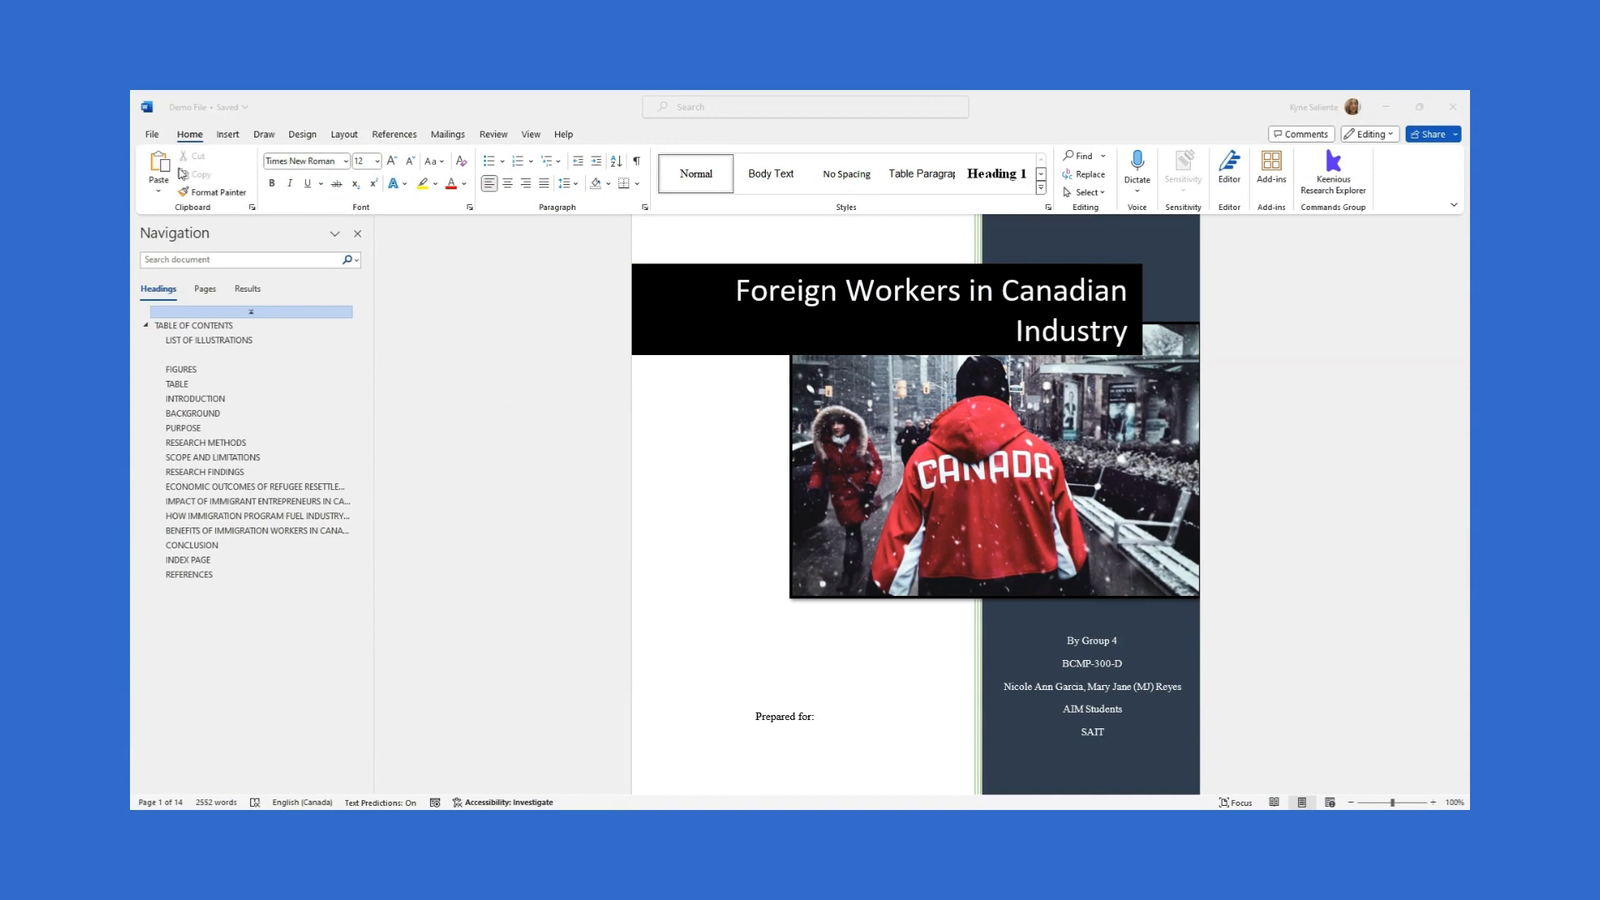
Step: Enable the Developer tab in Word's ribbon customization options and display its commands
{"action": "left_click", "coordinate": [151, 136]}
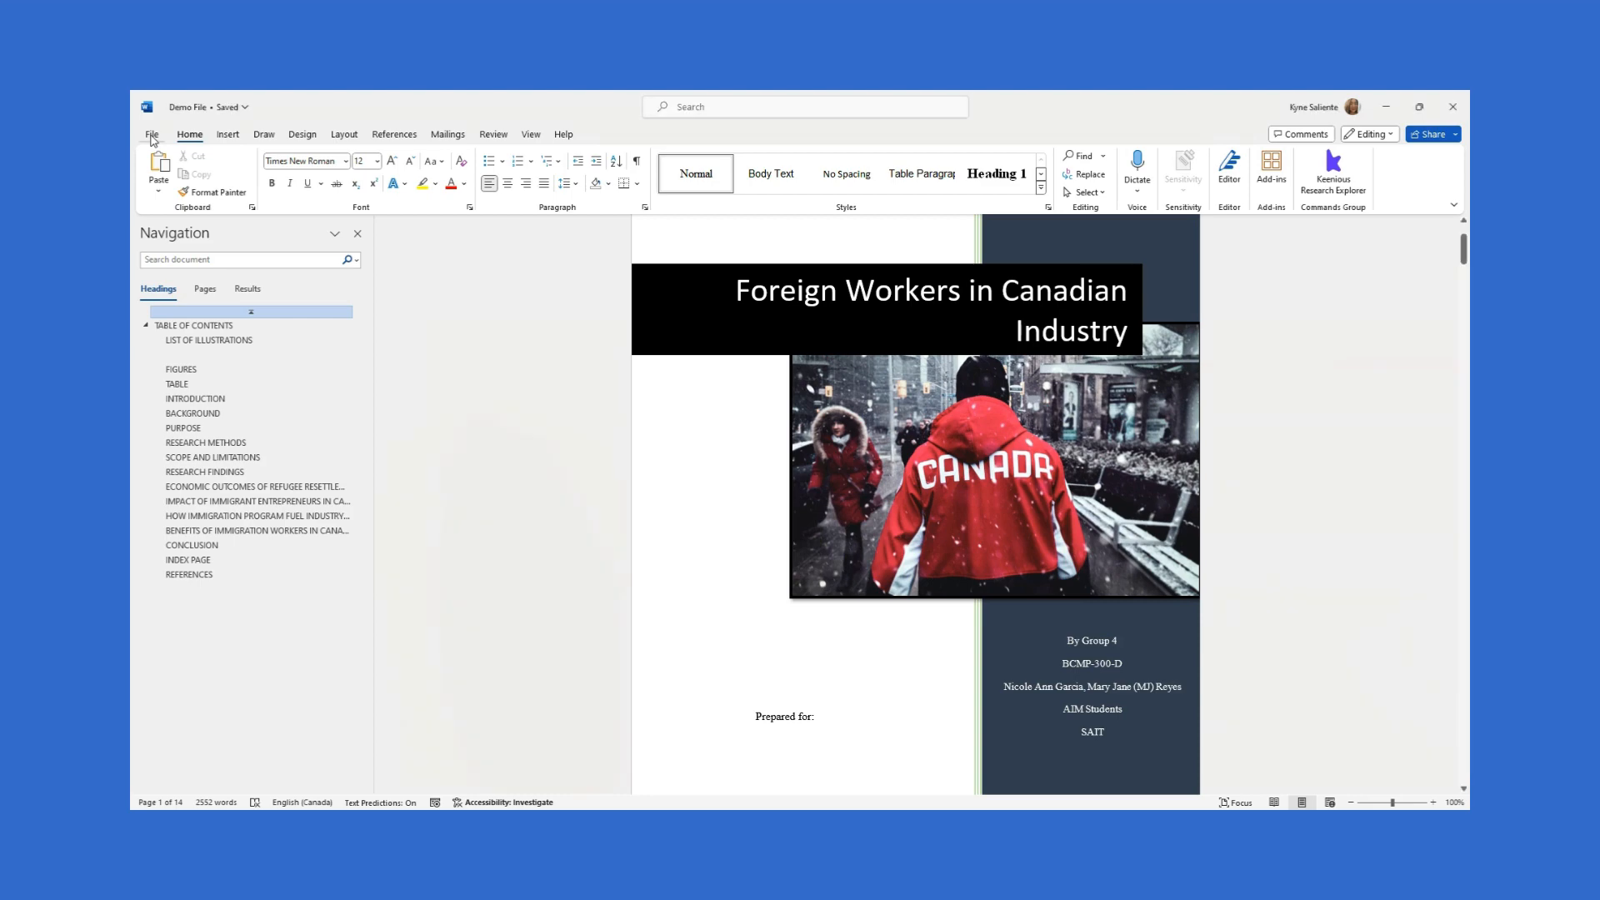
{"action": "left_click", "coordinate": [153, 136]}
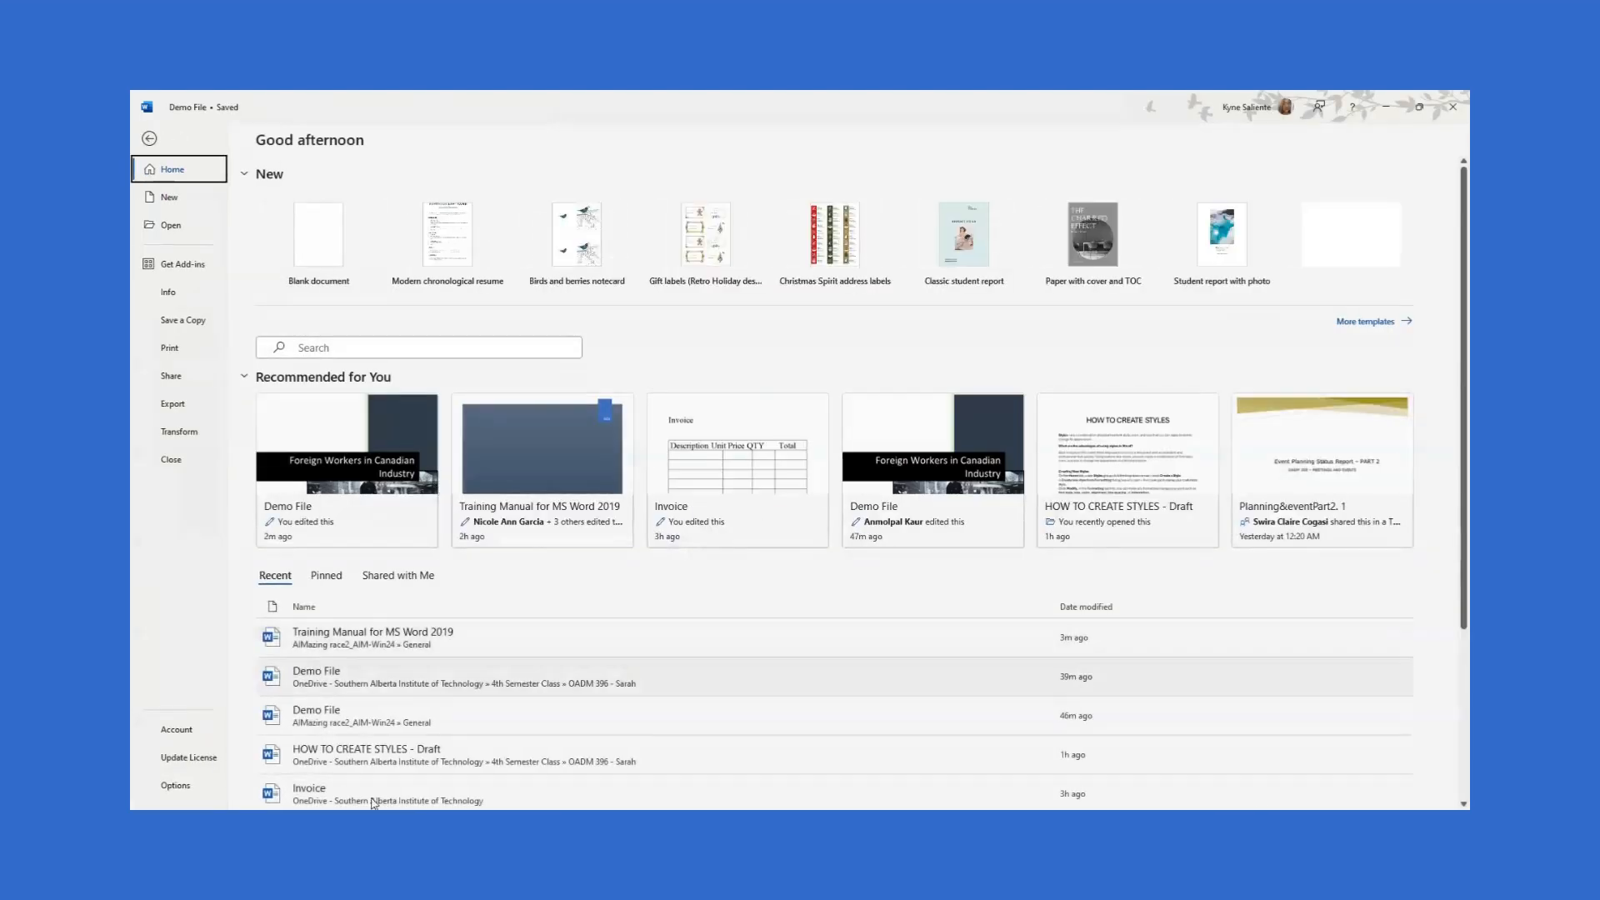
{"action": "left_click", "coordinate": [177, 785]}
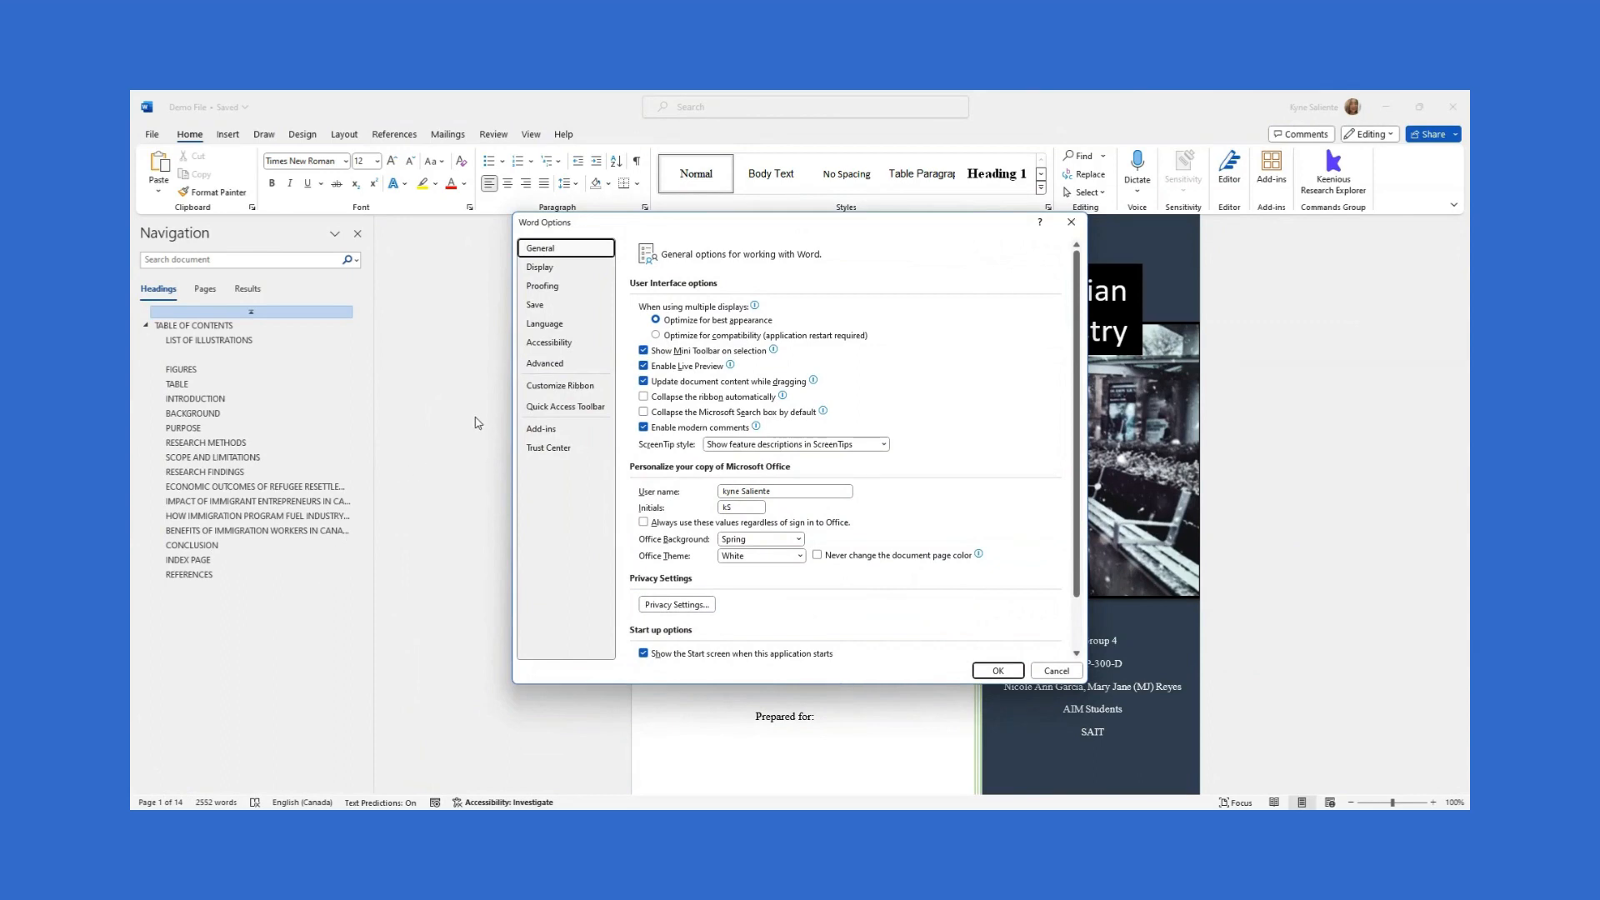
{"action": "left_click", "coordinate": [573, 388]}
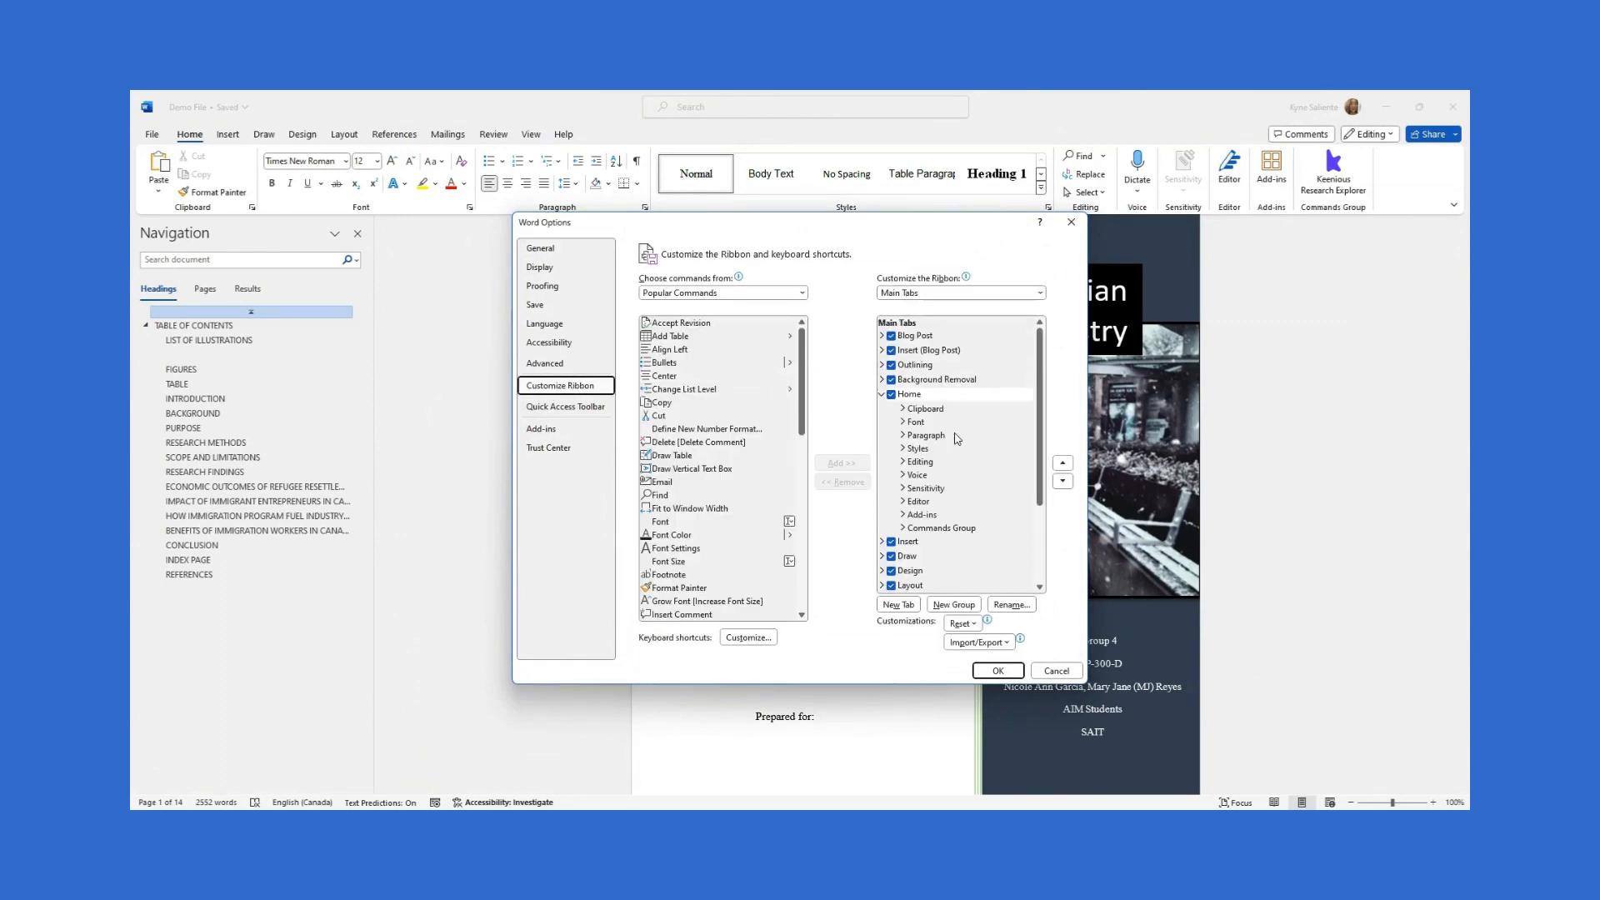
{"action": "scroll", "coordinate": [958, 437], "scroll_direction": "down", "scroll_amount": 3}
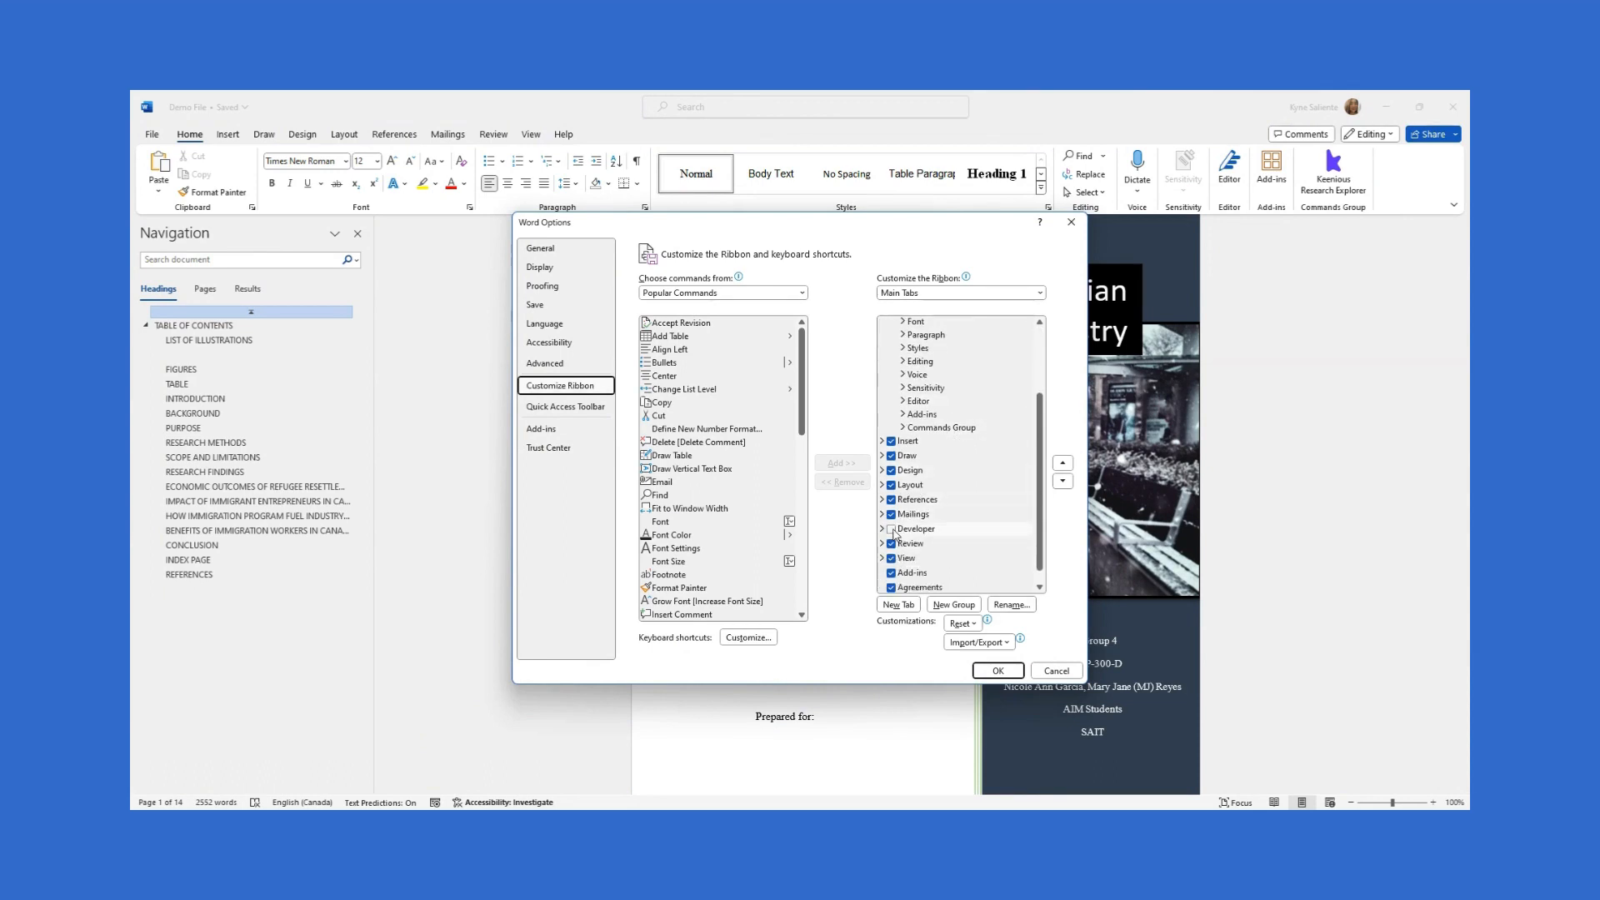
{"action": "left_click", "coordinate": [892, 530]}
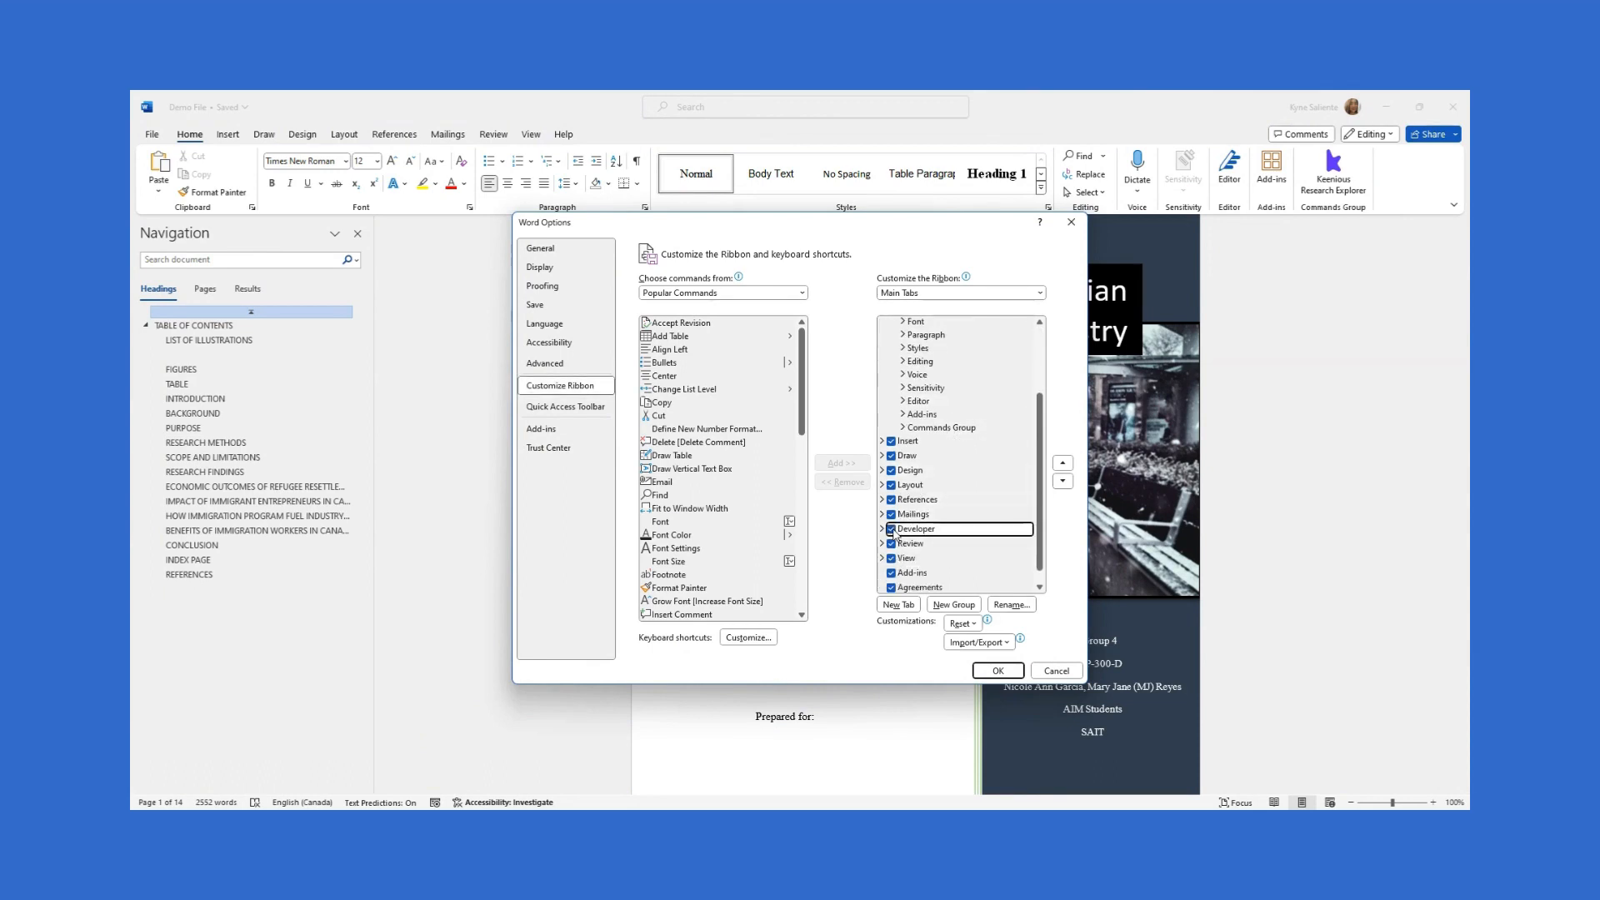
{"action": "left_click", "coordinate": [996, 671]}
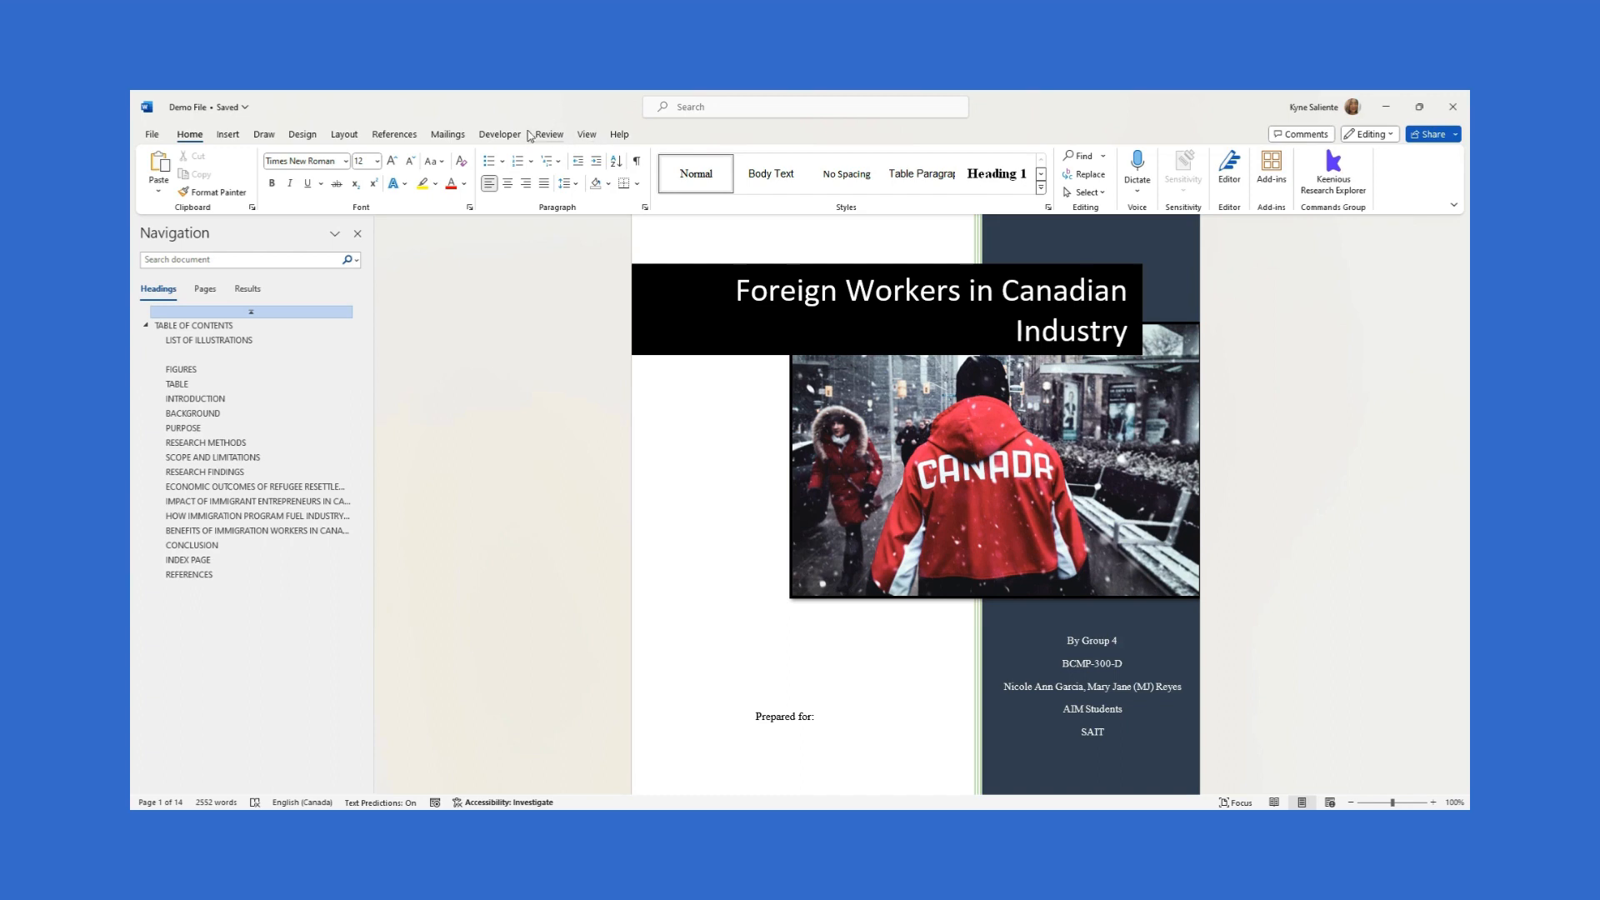
{"action": "left_click", "coordinate": [502, 135]}
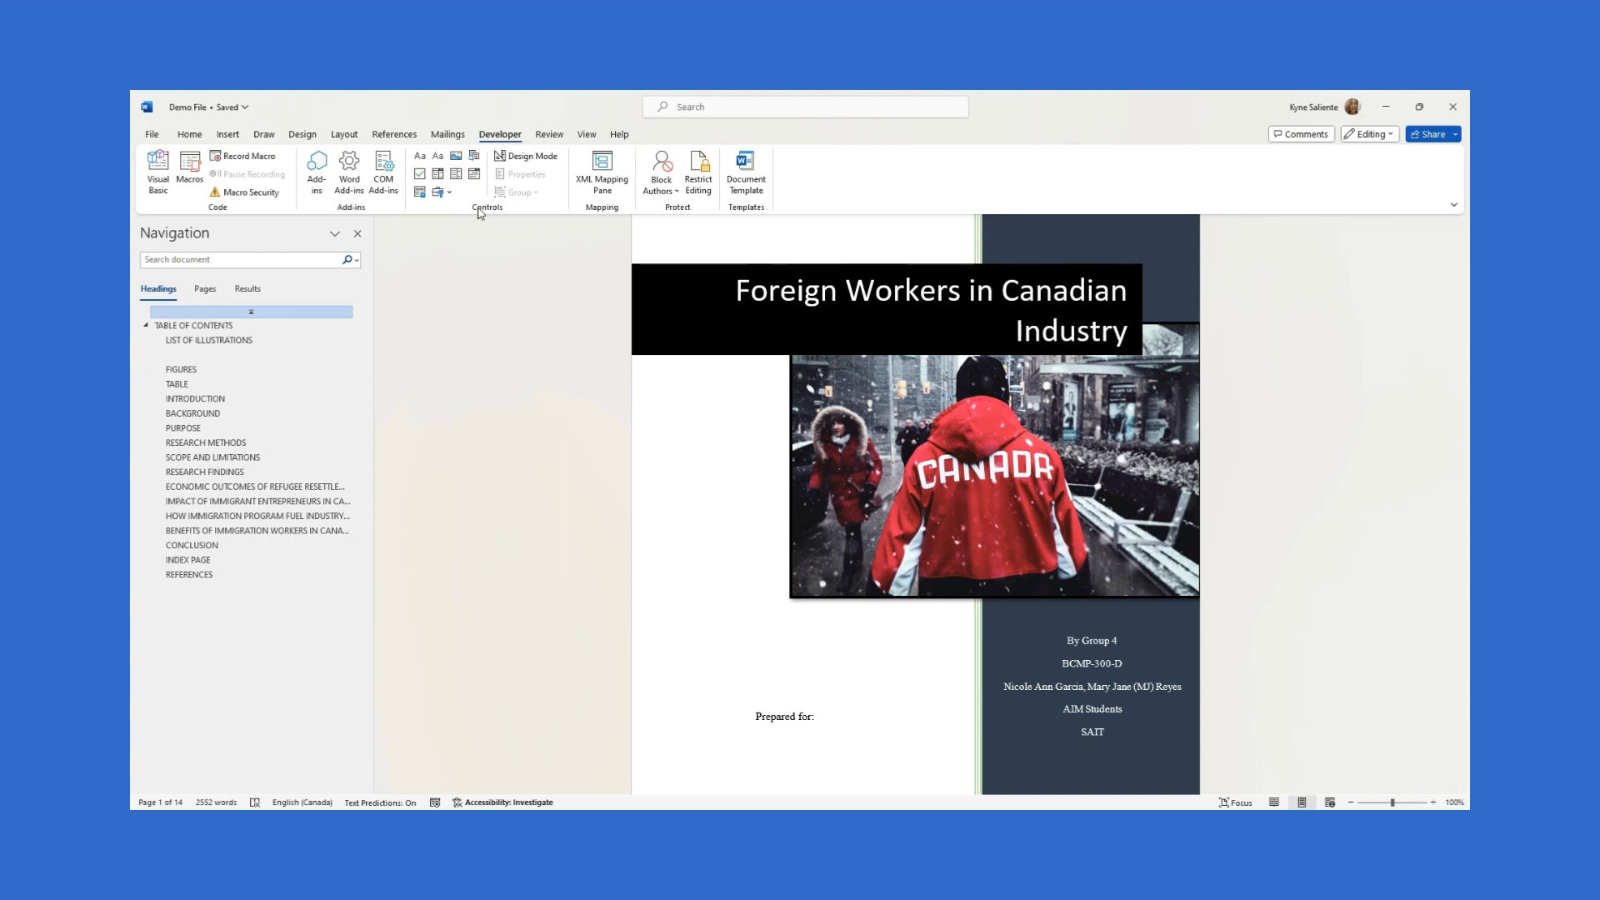
{"action": "scroll", "coordinate": [841, 500], "scroll_direction": "down", "scroll_amount": 1}
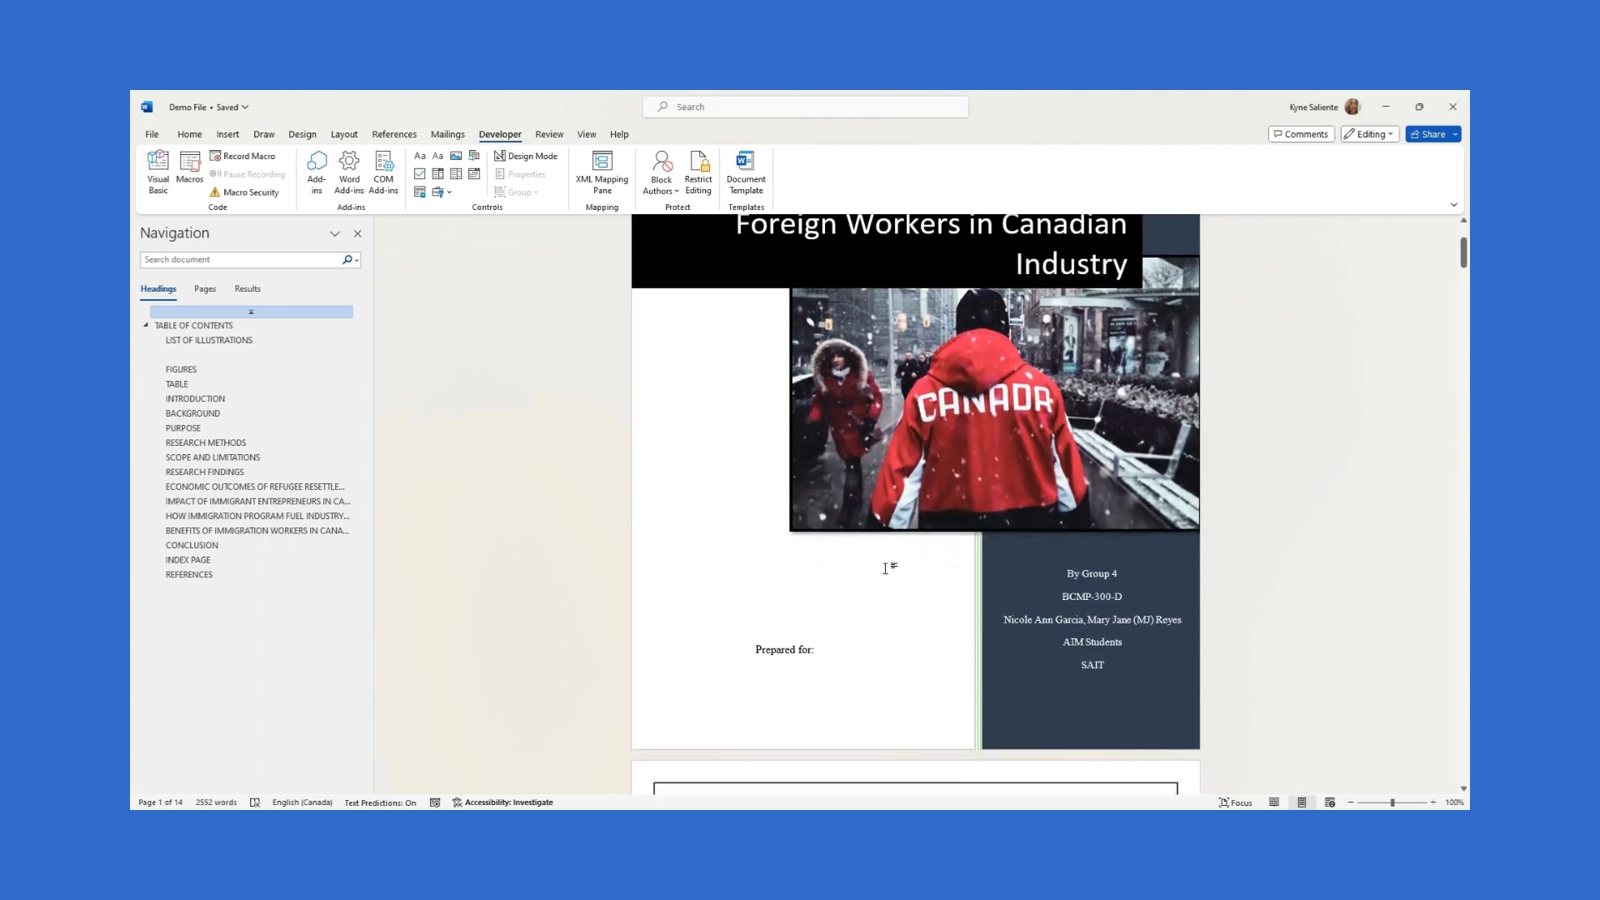
{"action": "left_click", "coordinate": [1091, 690]}
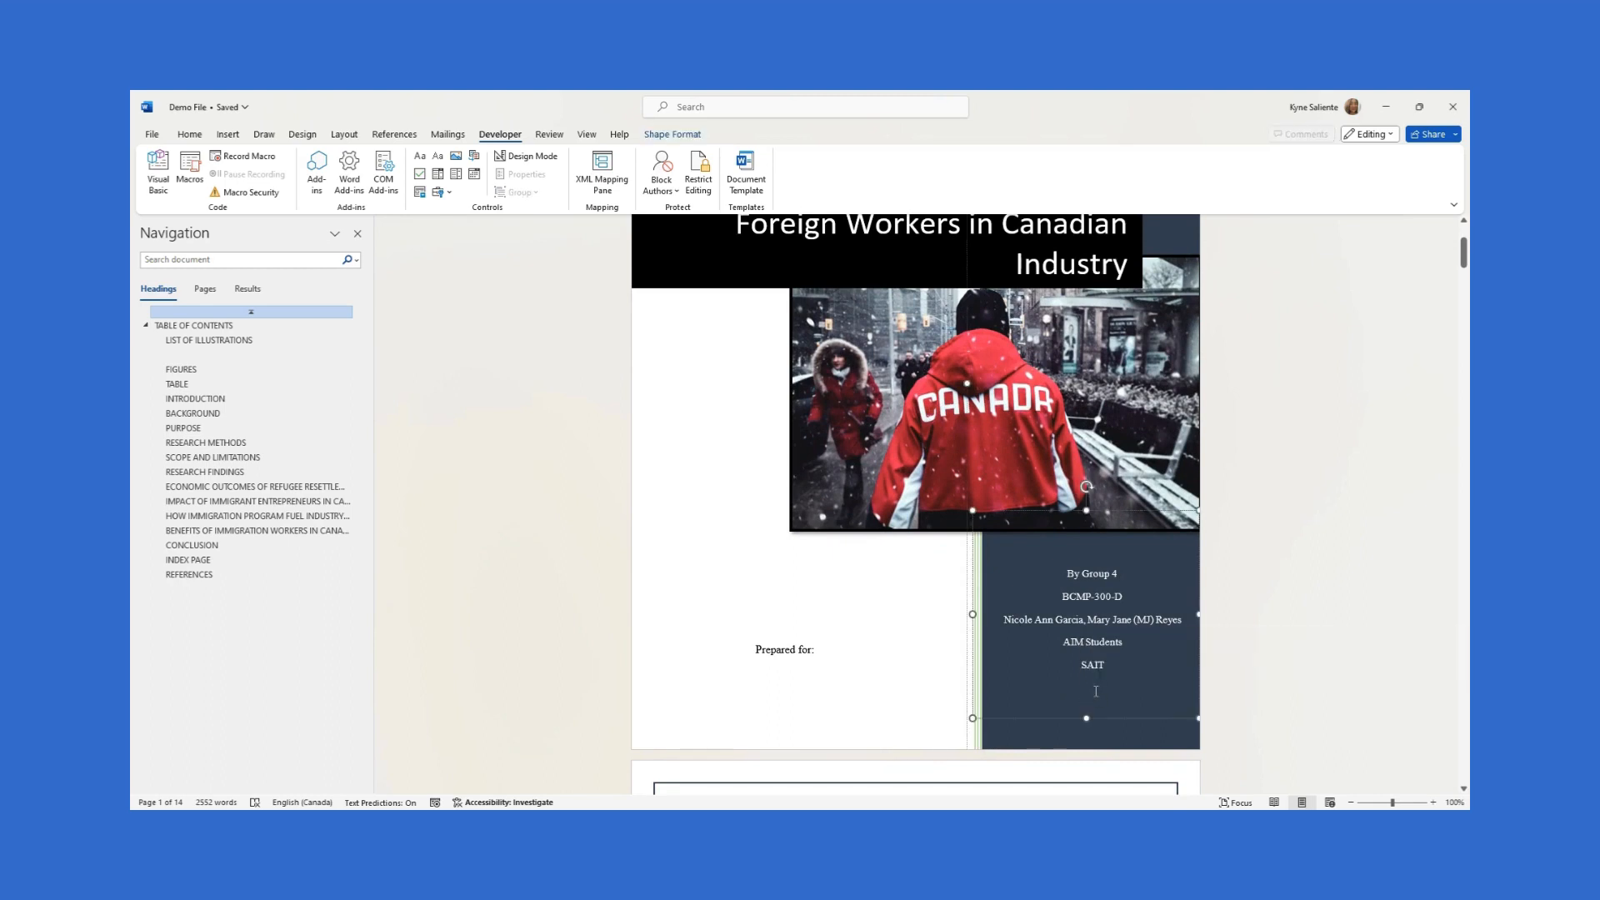
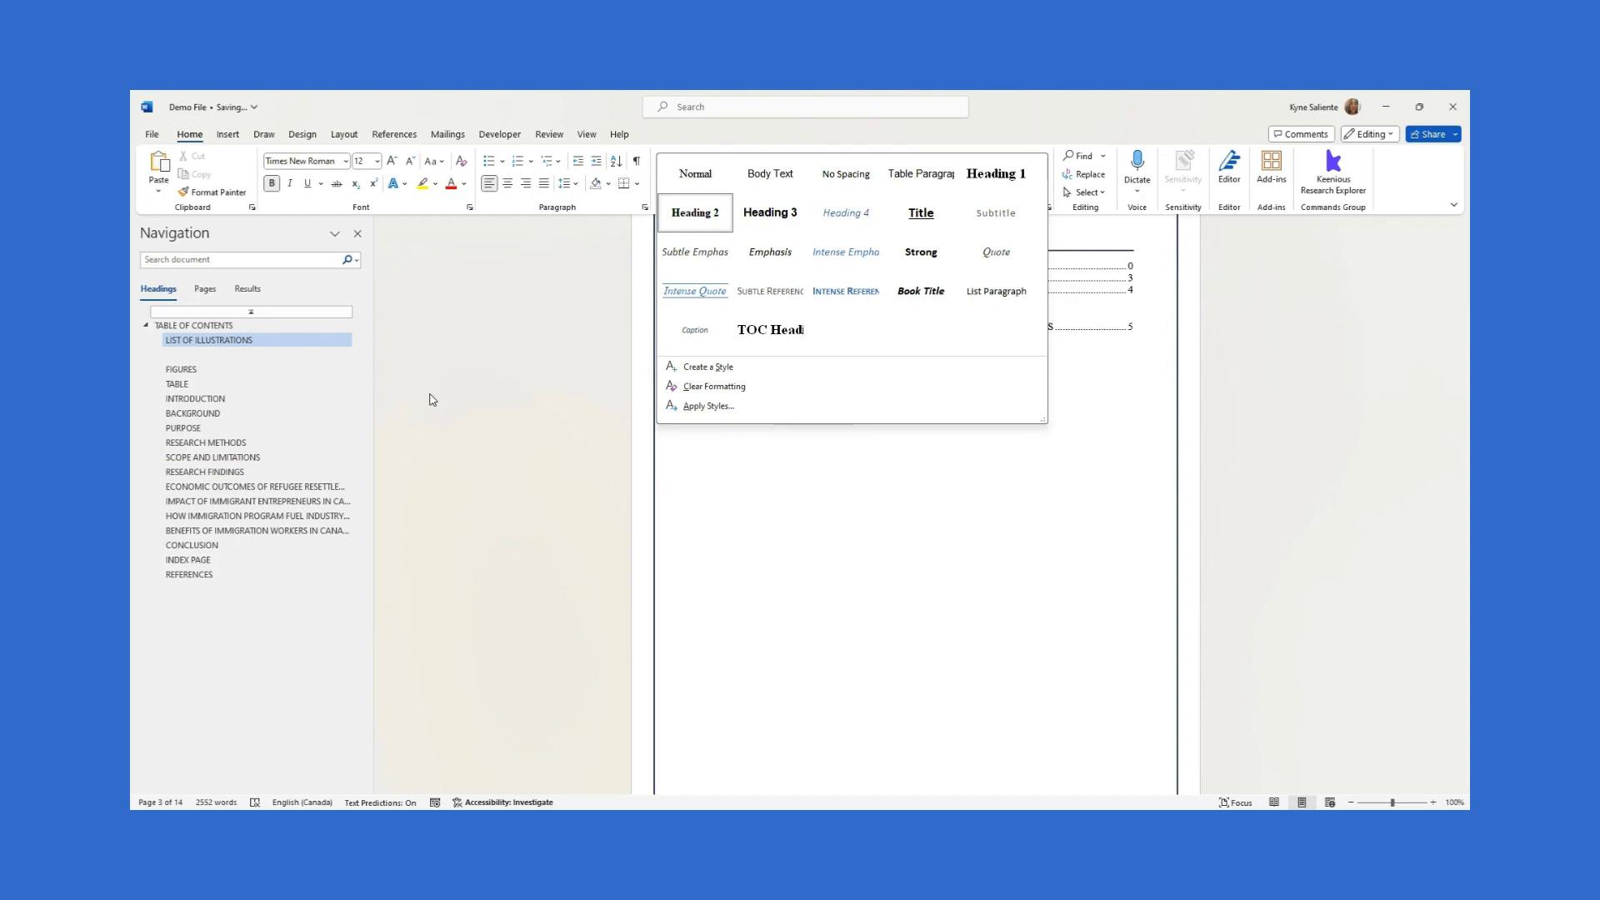
Step: Start recording a macro named Heading, assigned to the keyboard shortcut Ctrl+Z with the shortcut saved in Demo File
{"action": "left_click", "coordinate": [494, 137]}
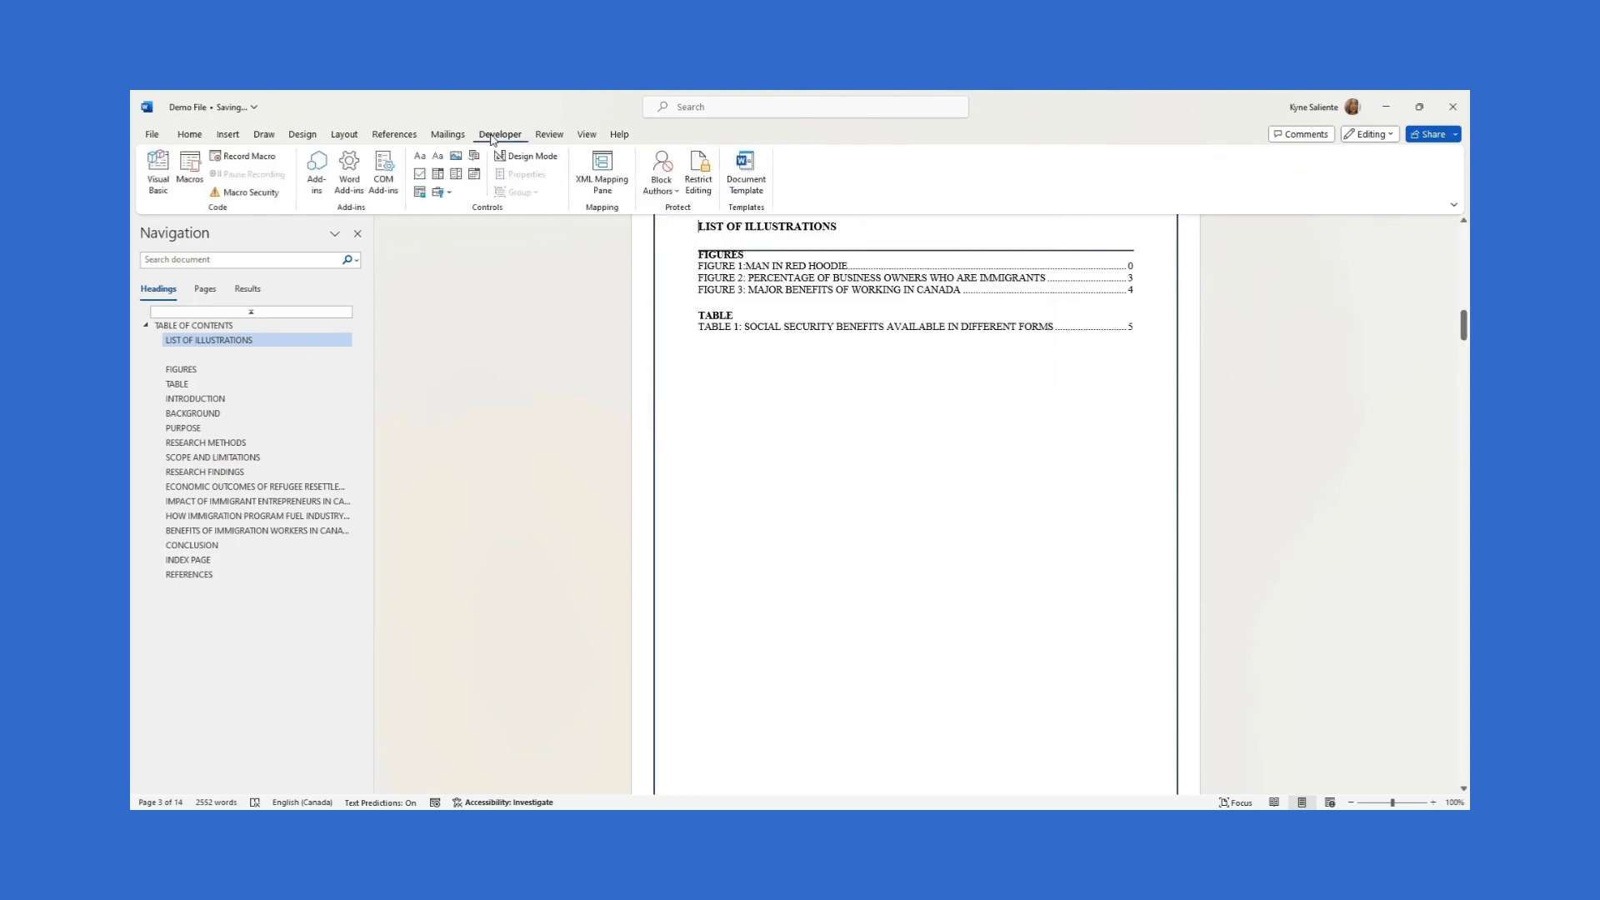
{"action": "left_click", "coordinate": [259, 160]}
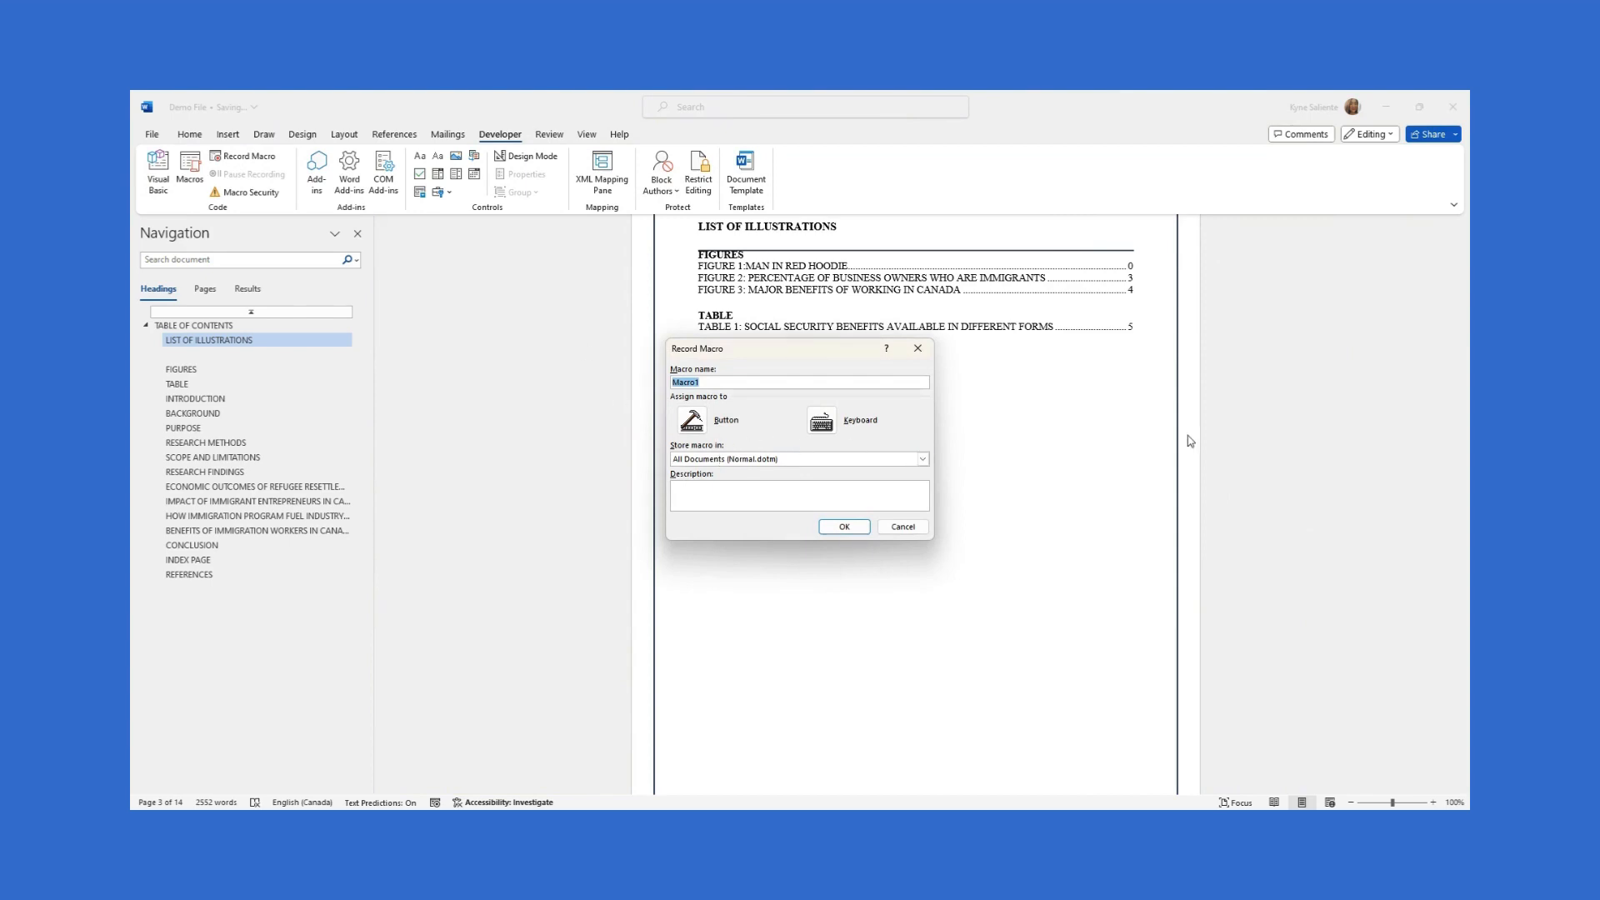
{"action": "type", "text": "Heading"}
{"action": "left_click", "coordinate": [821, 420]}
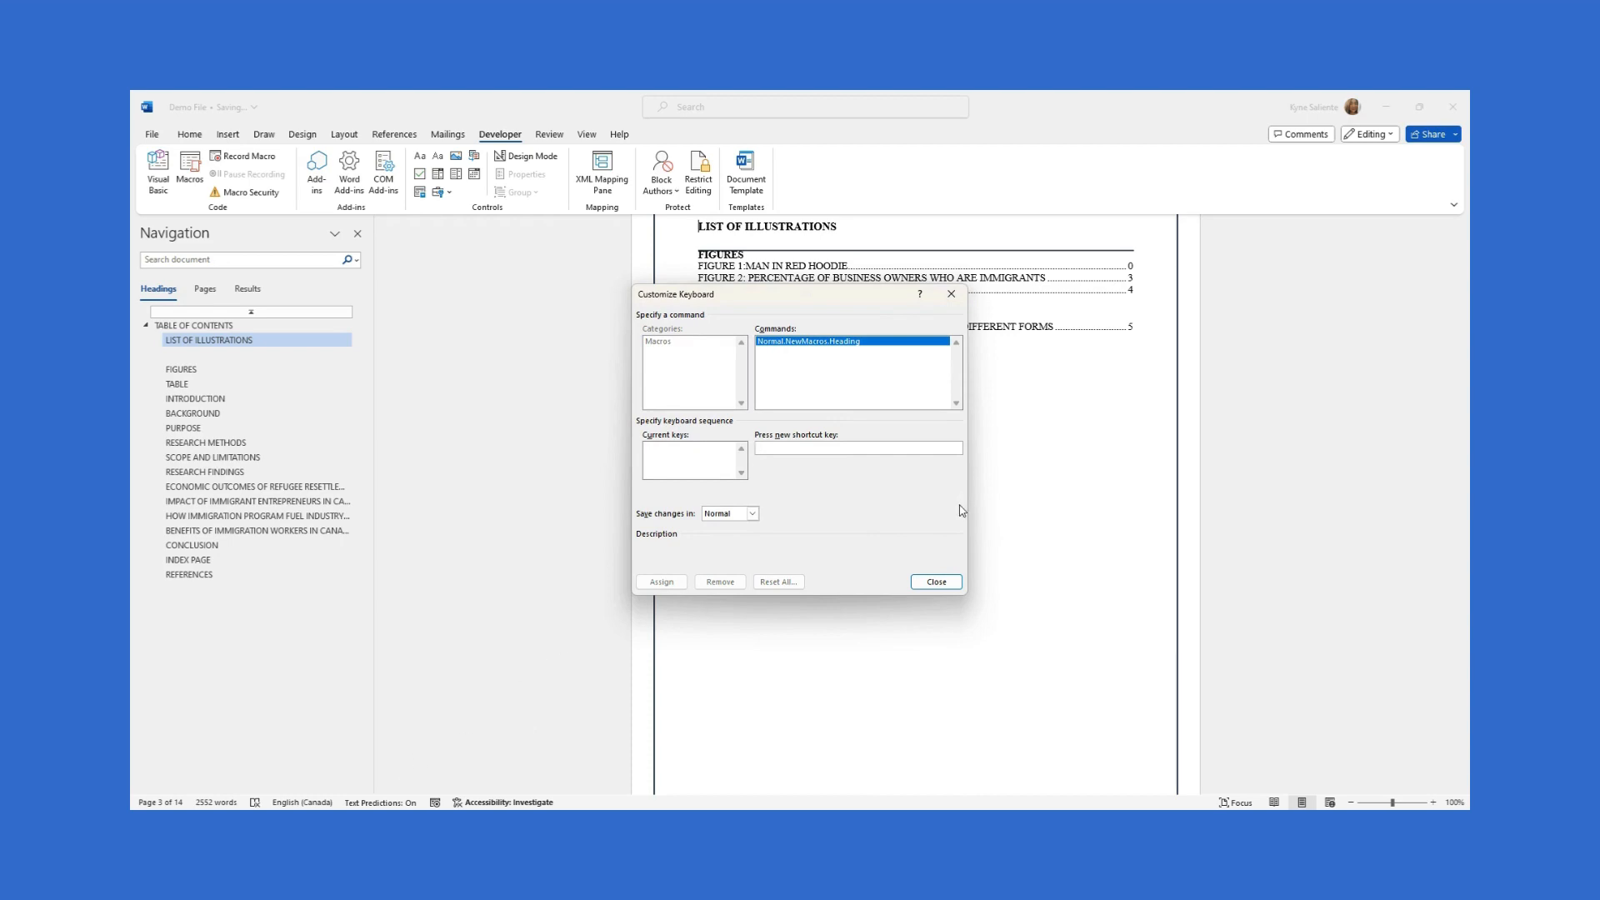
{"action": "key", "text": "ctrl+z"}
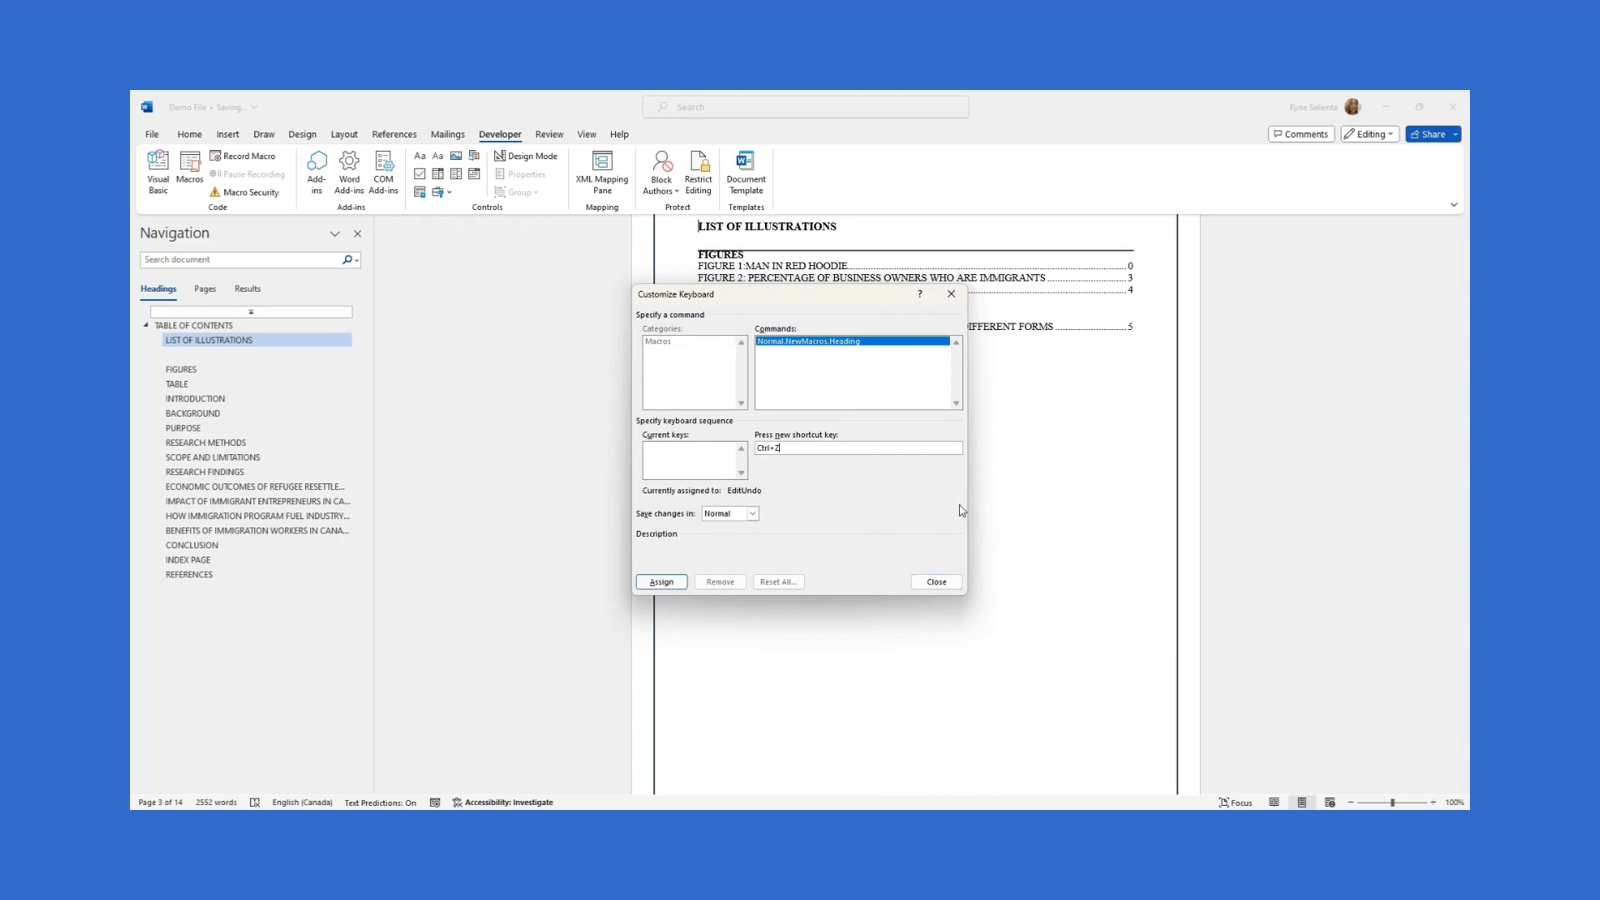
{"action": "left_click", "coordinate": [753, 514]}
{"action": "left_click", "coordinate": [742, 537]}
{"action": "left_click", "coordinate": [661, 582]}
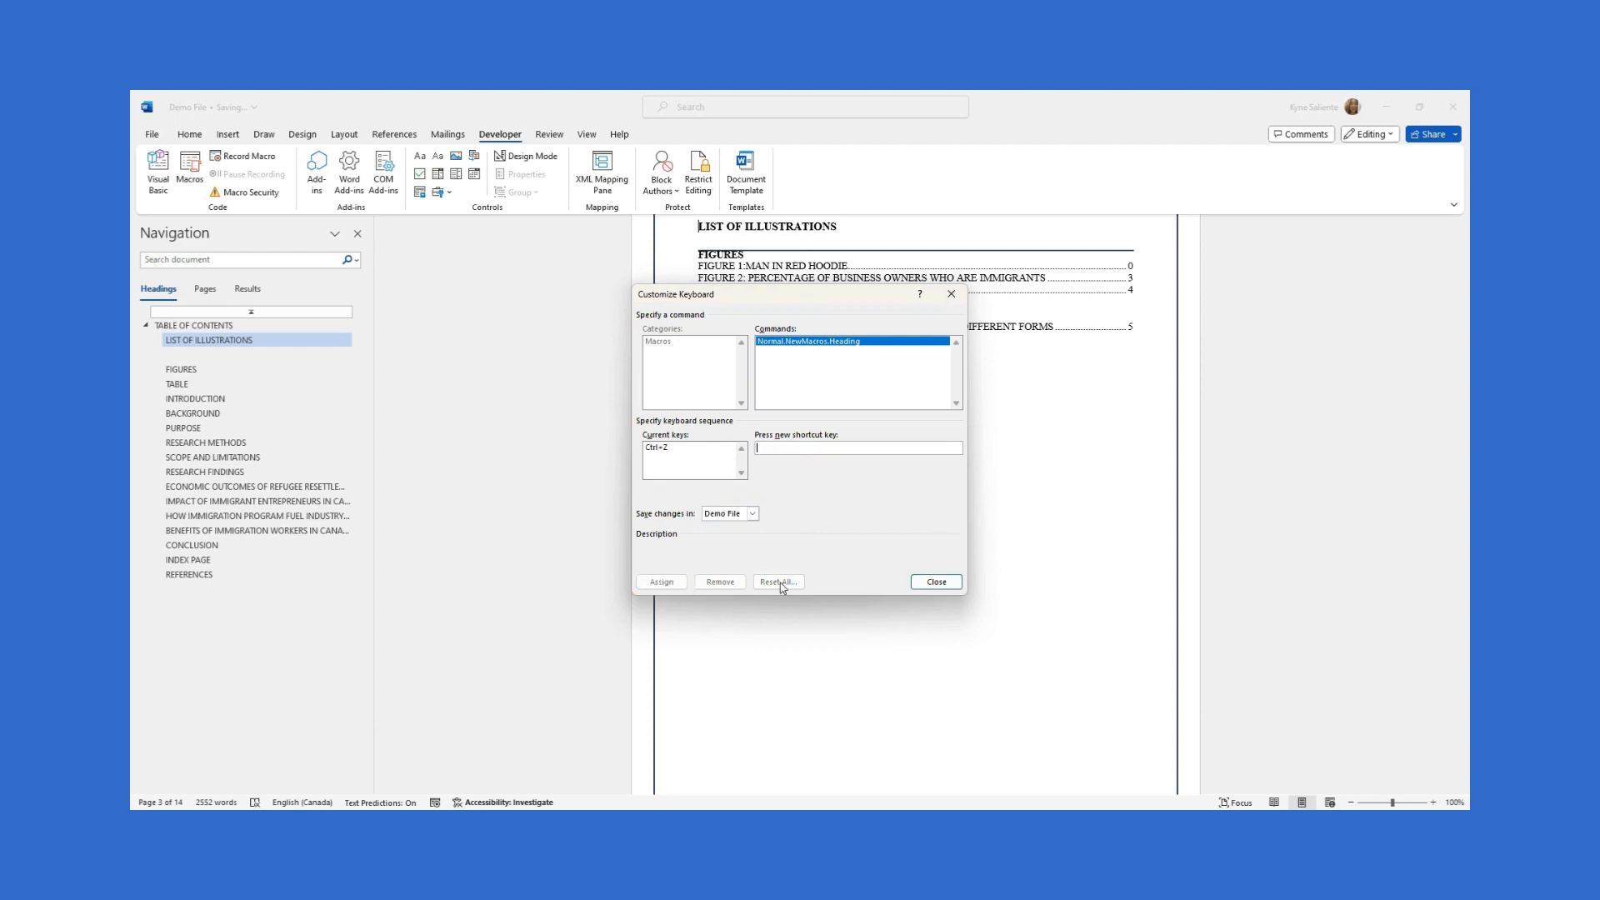
{"action": "left_click", "coordinate": [936, 581]}
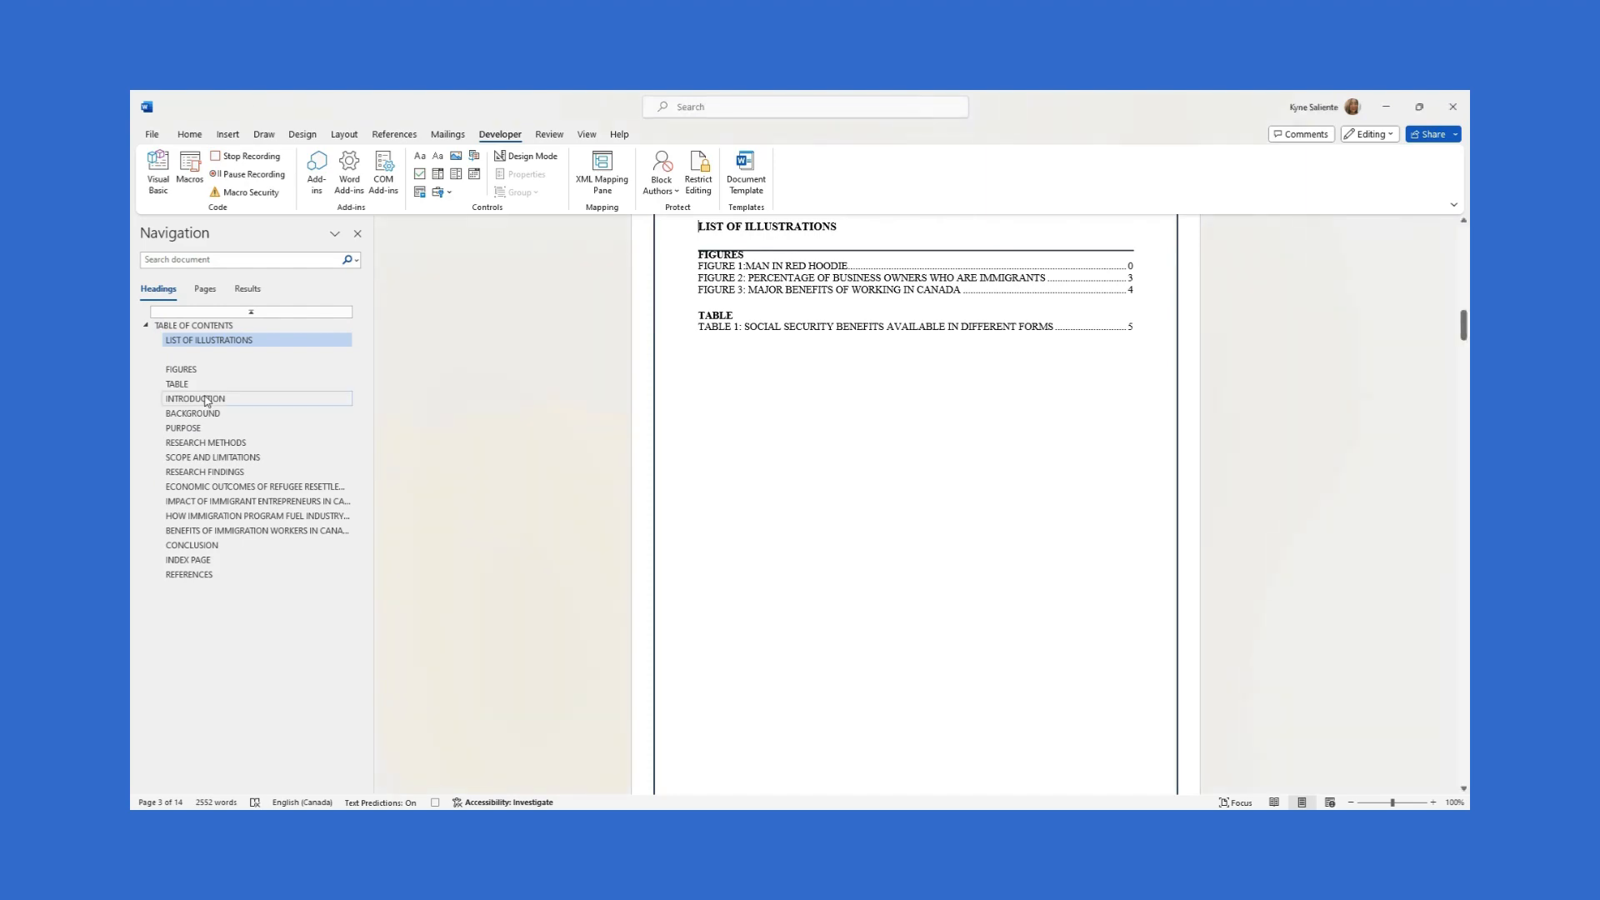
Step: Record applying the Heading 1 style to the INTRODUCTION heading, and stop the macro recording
{"action": "left_click", "coordinate": [211, 405]}
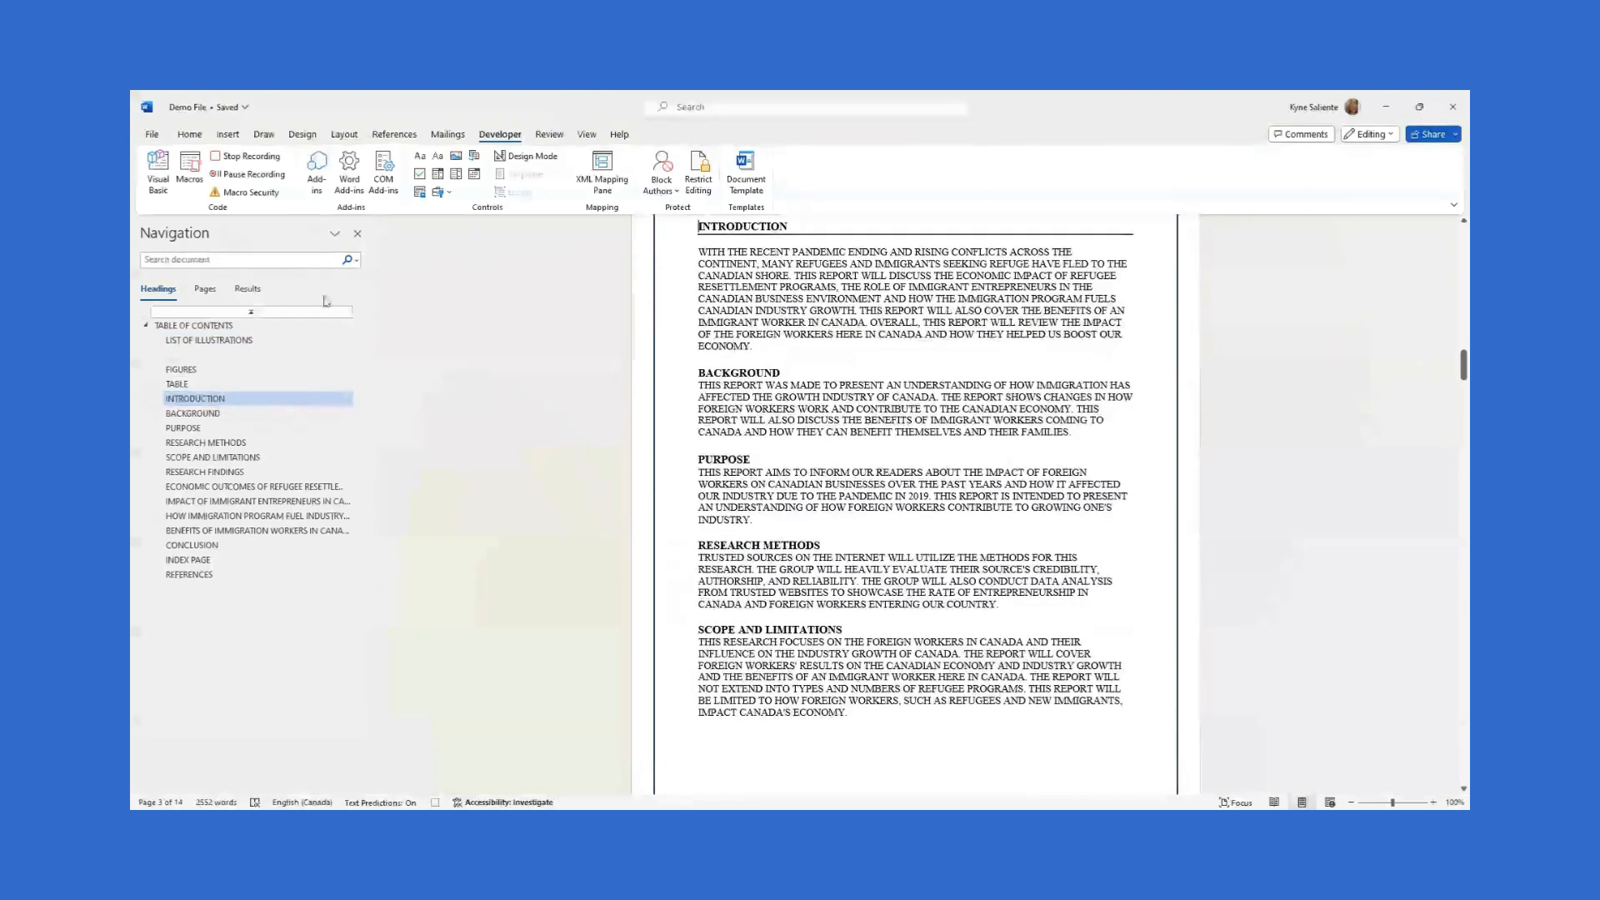
{"action": "left_click", "coordinate": [187, 135]}
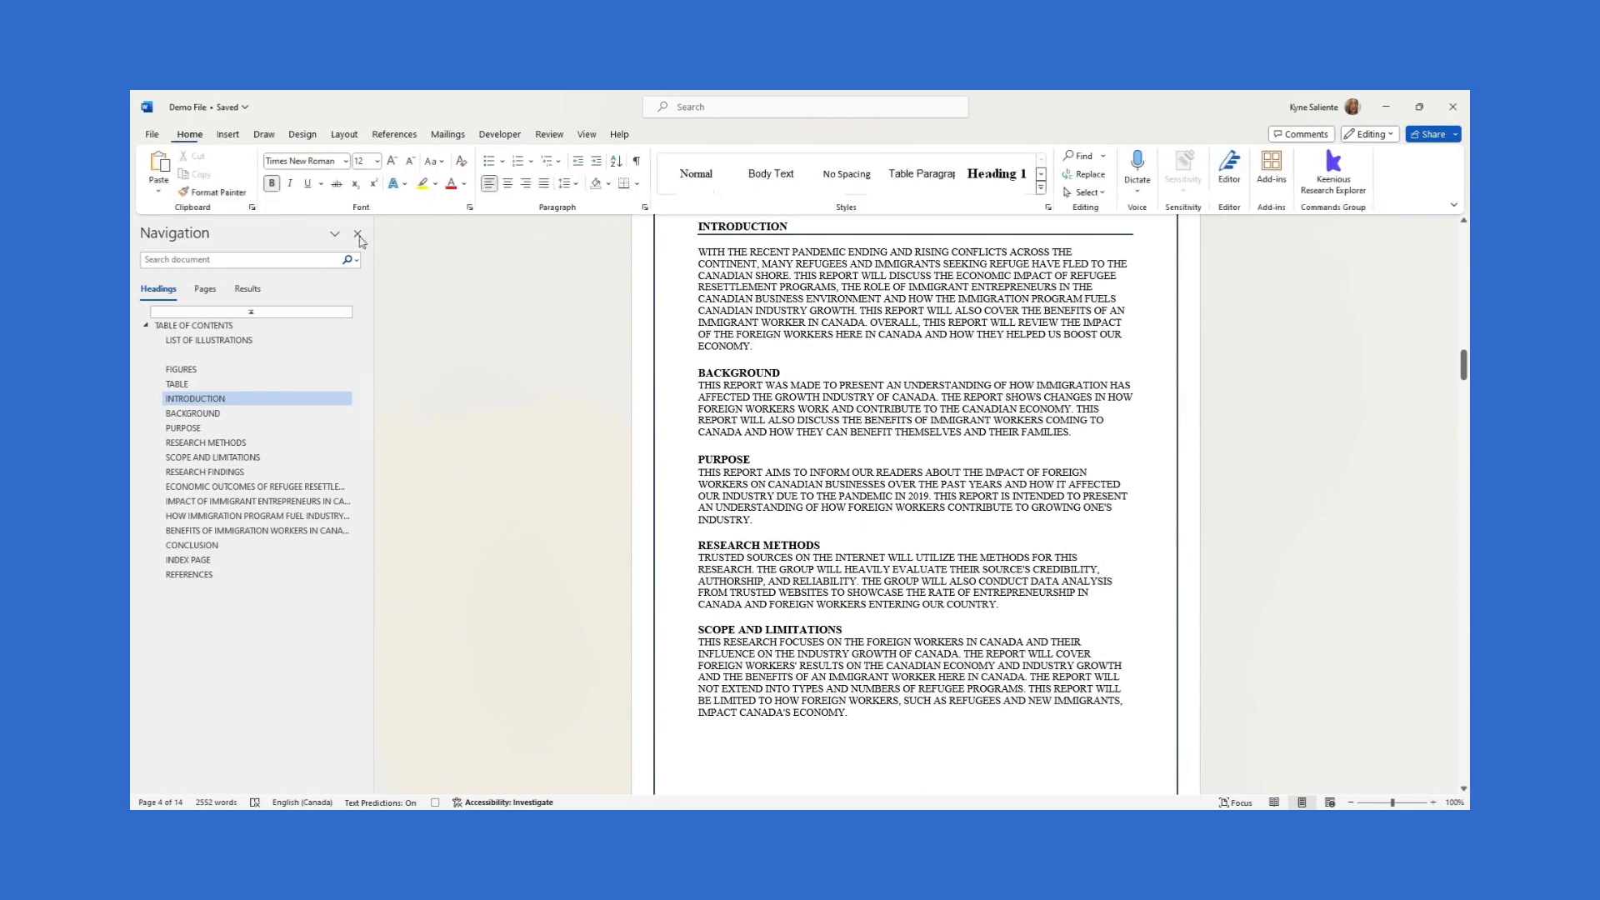
{"action": "left_click", "coordinate": [1013, 174]}
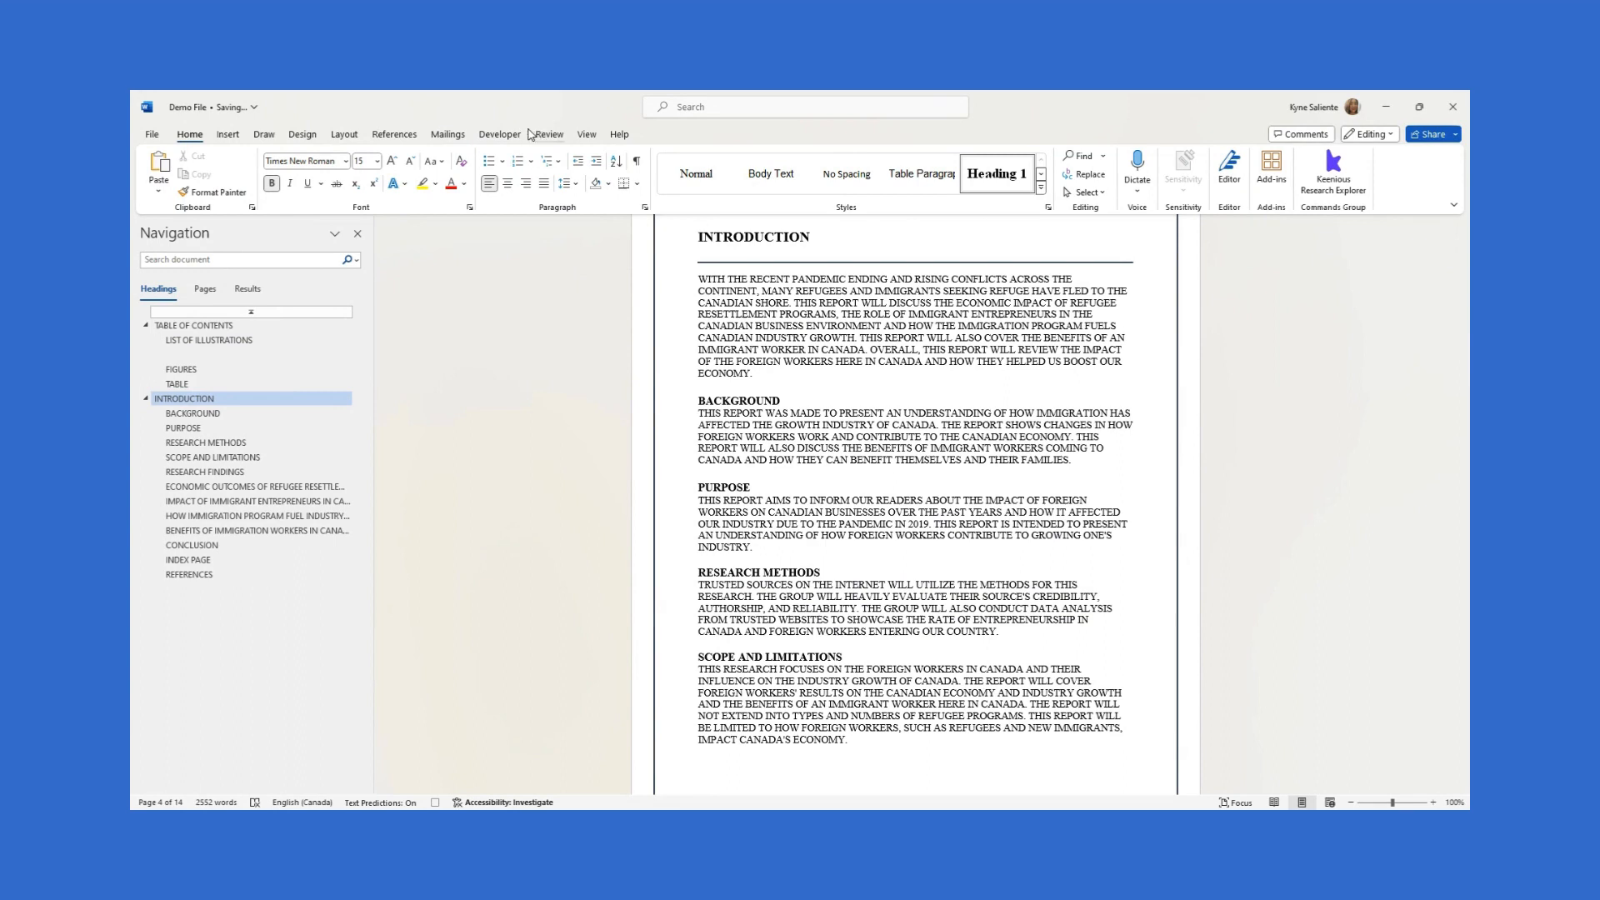
{"action": "left_click", "coordinate": [500, 135]}
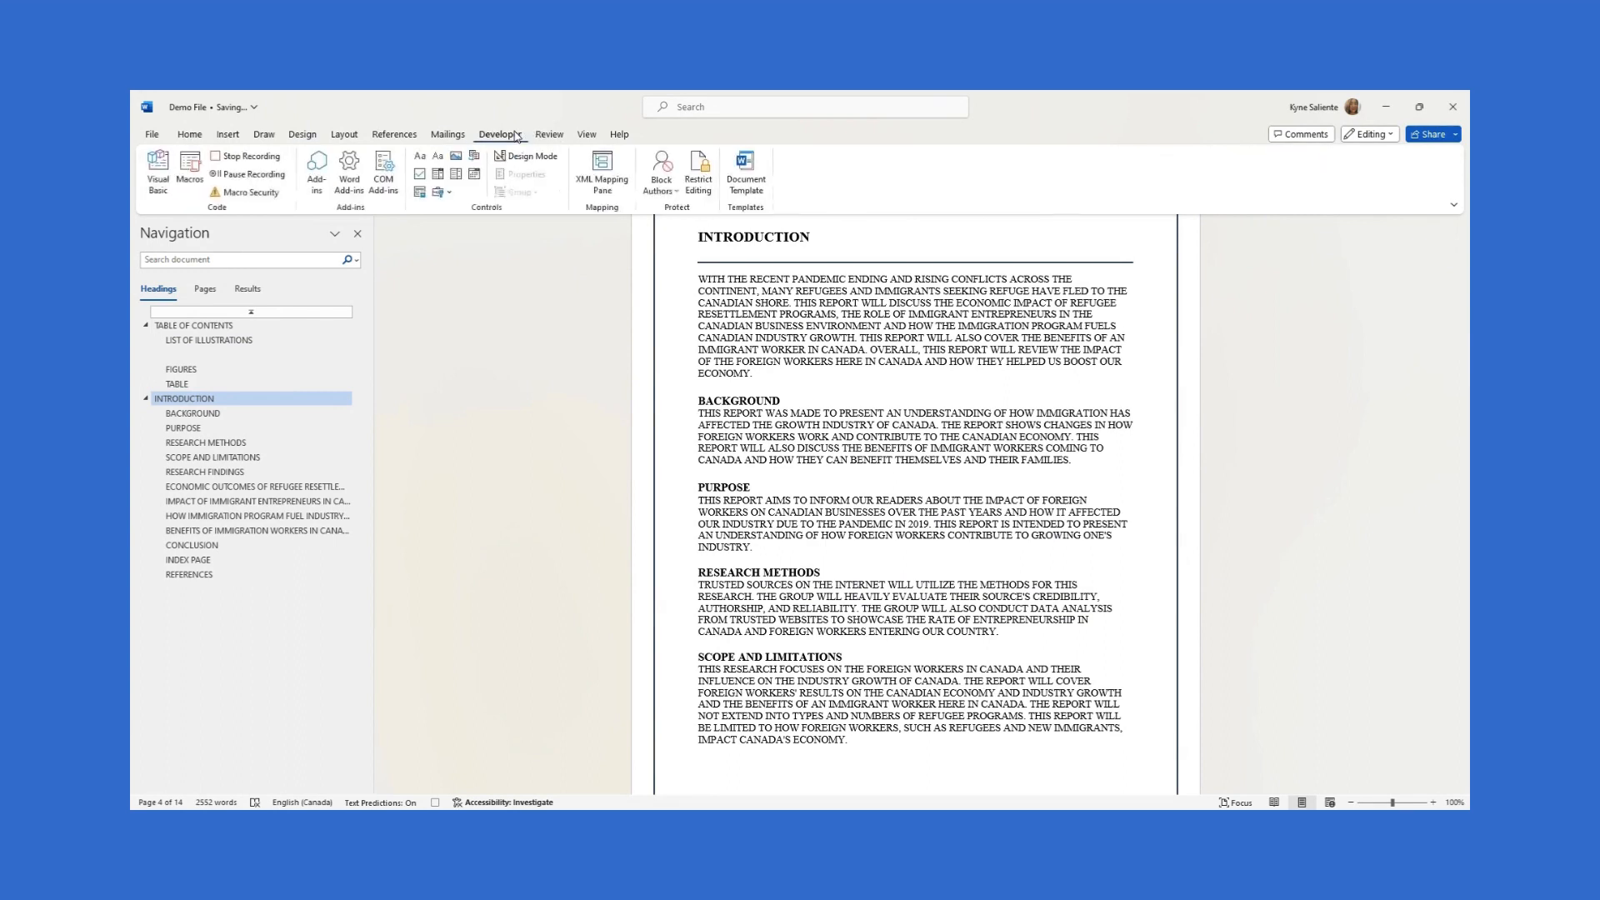
{"action": "left_click", "coordinate": [271, 158]}
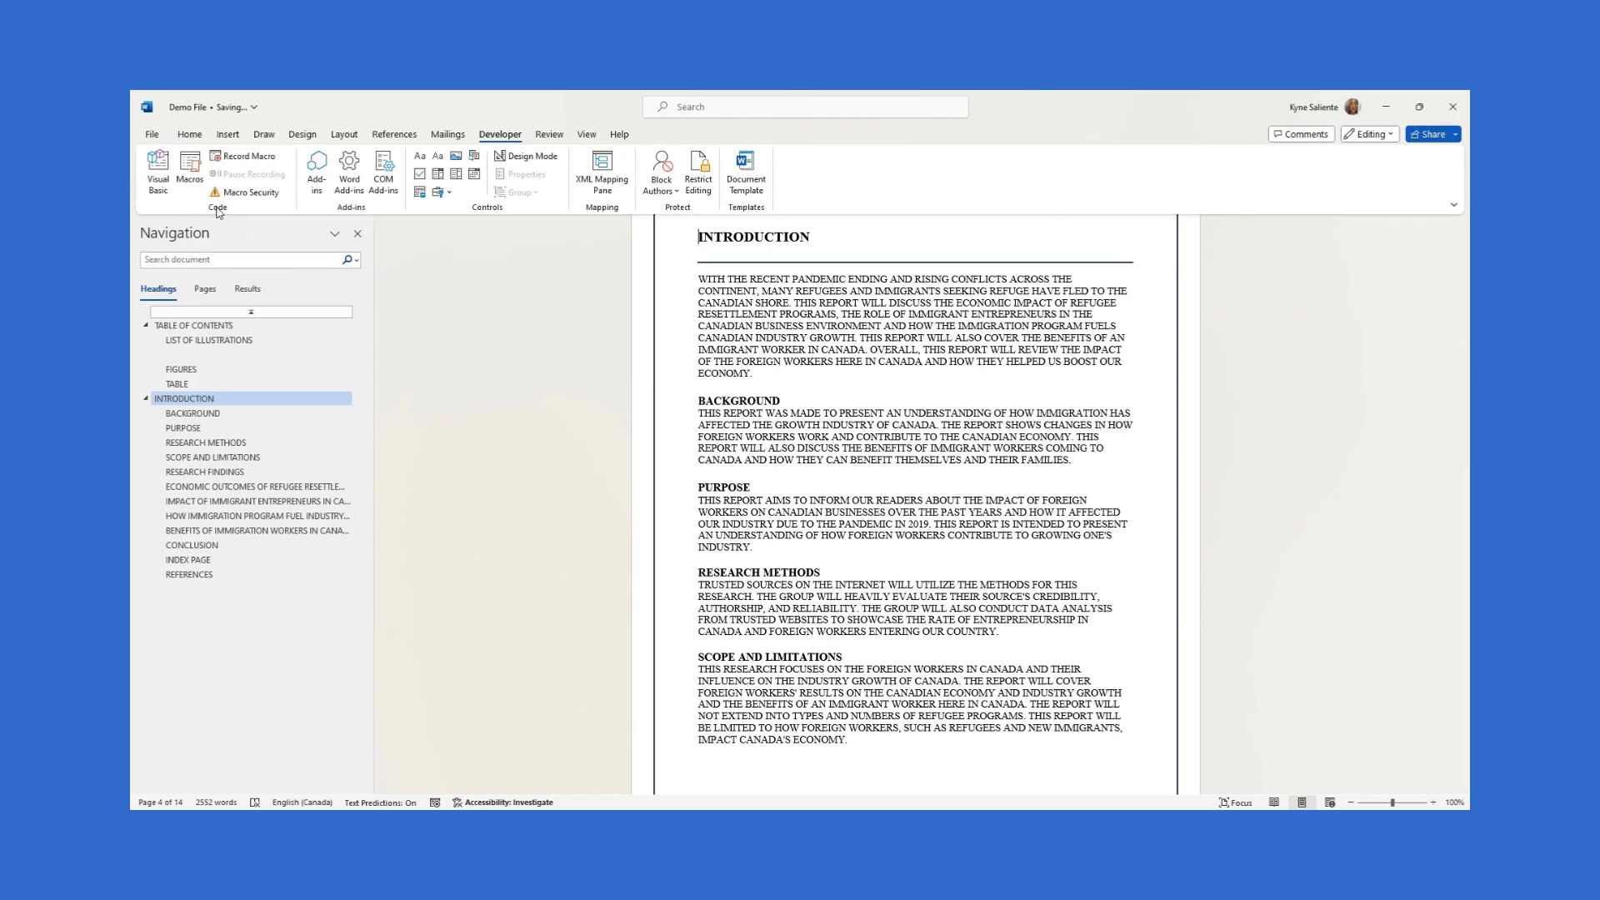
Step: Check the macro list for the Heading macro, and apply Heading 1 formatting to the CONCLUSION heading
{"action": "left_click", "coordinate": [191, 183]}
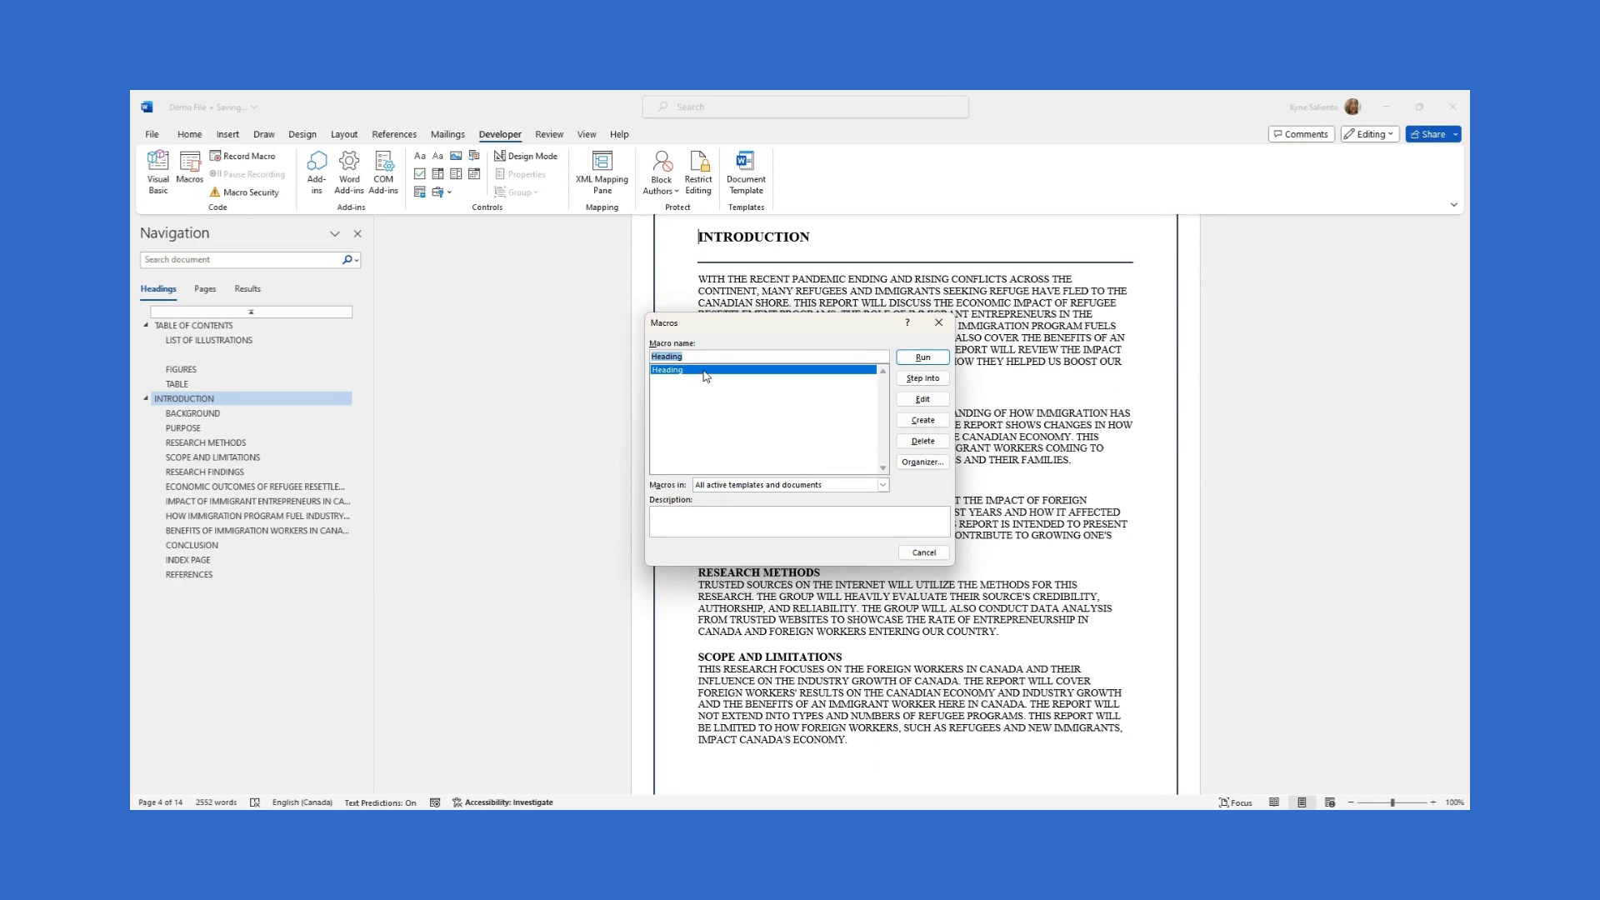
{"action": "left_click", "coordinate": [923, 552]}
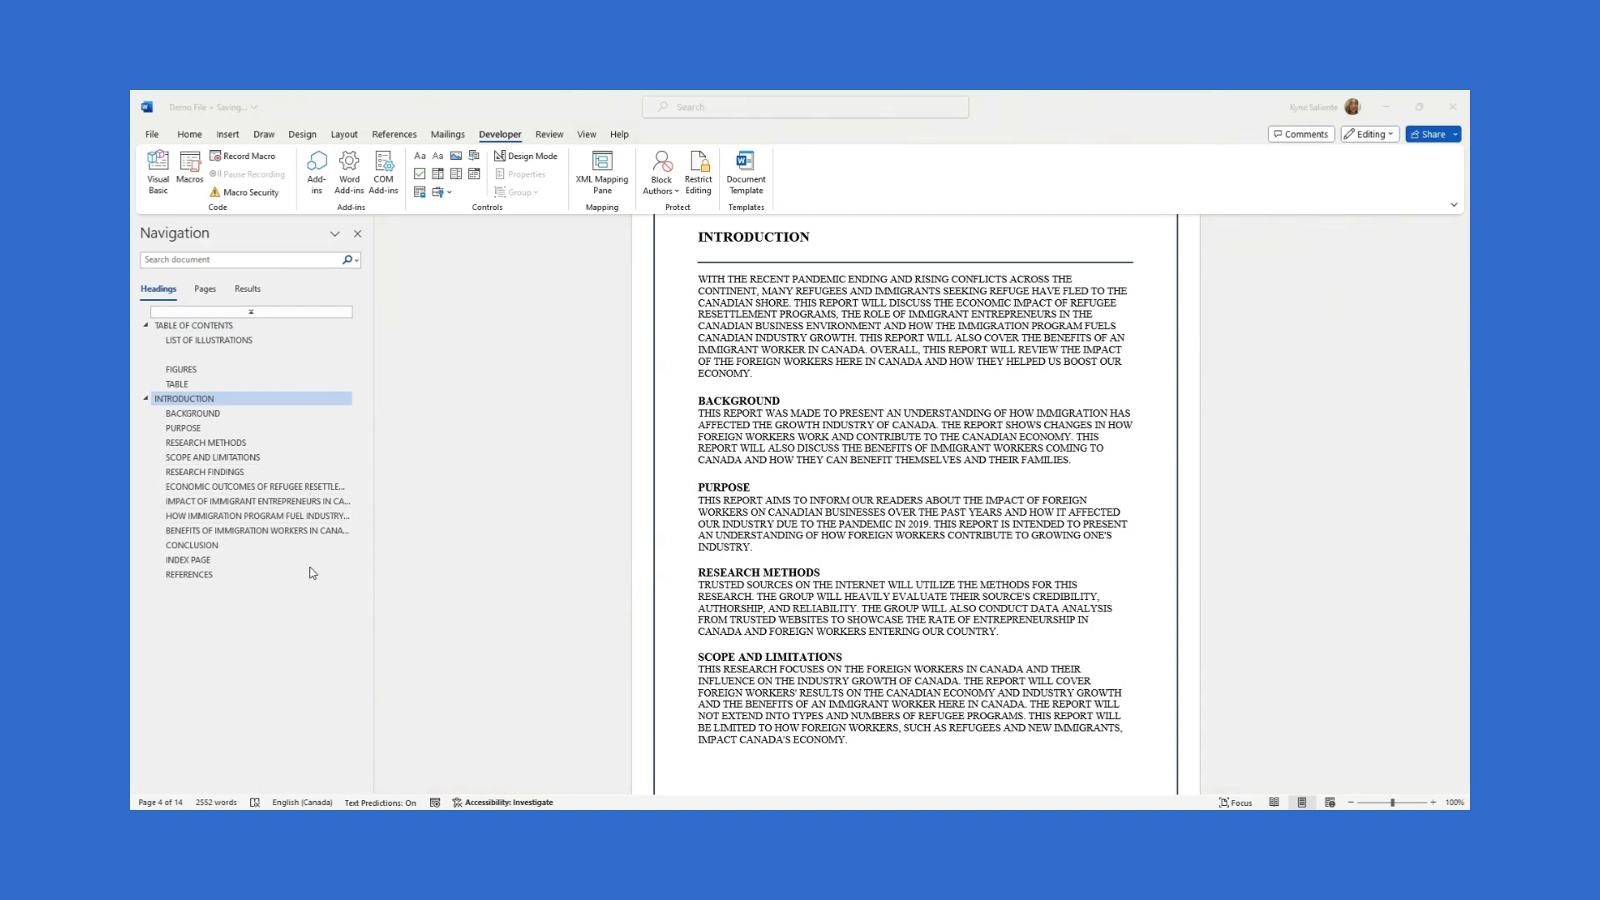
{"action": "left_click", "coordinate": [209, 546]}
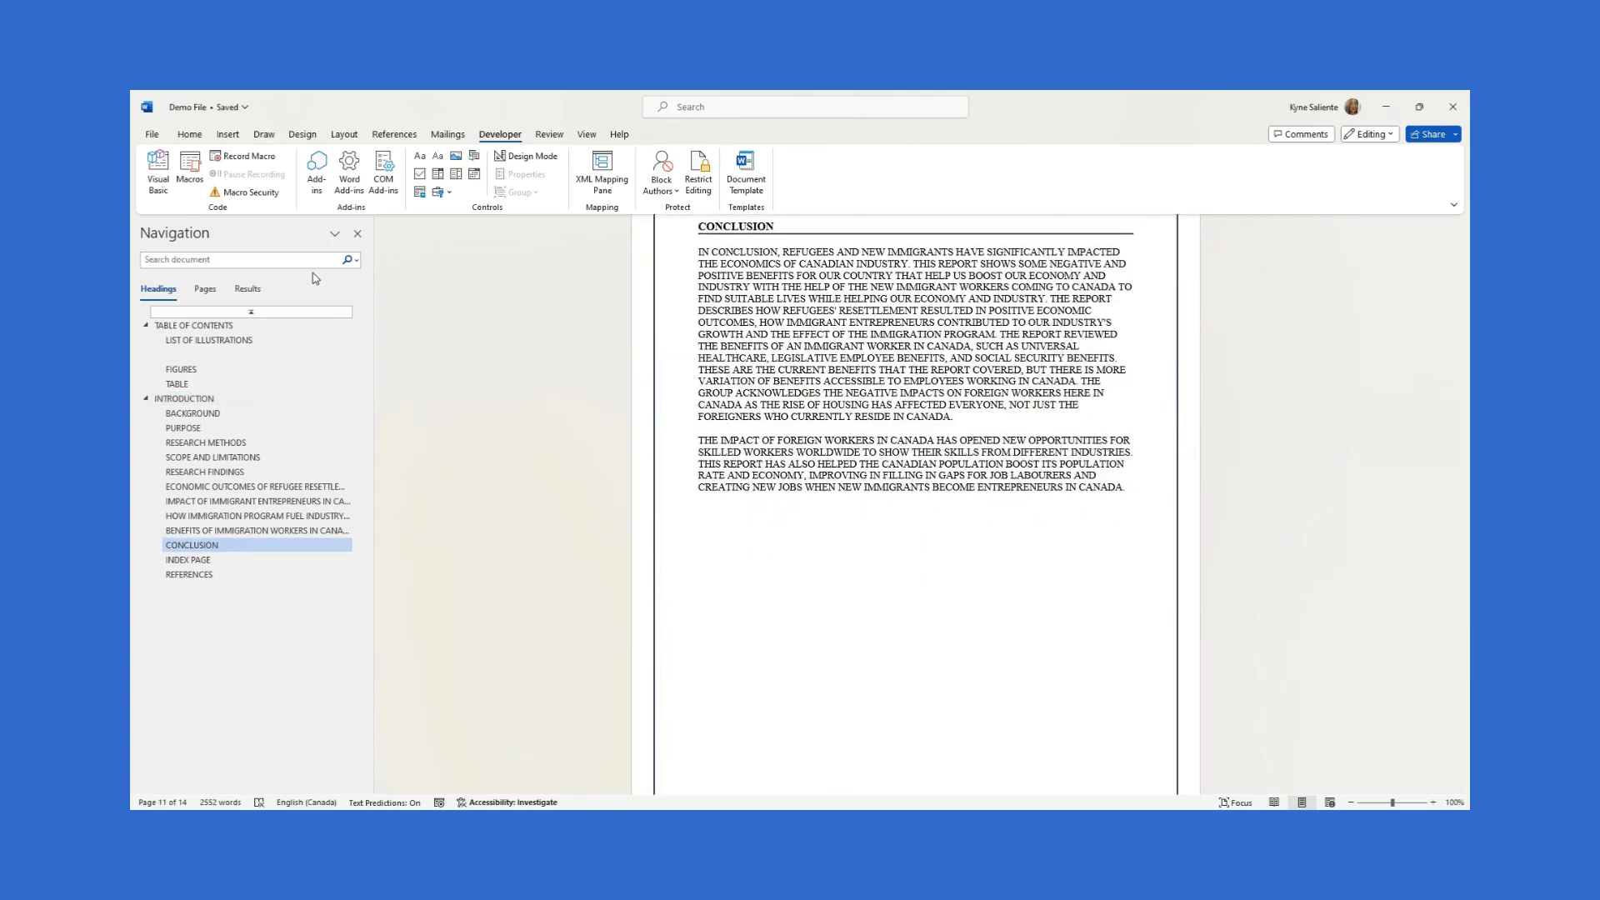
{"action": "key", "text": "ctrl+alt+1"}
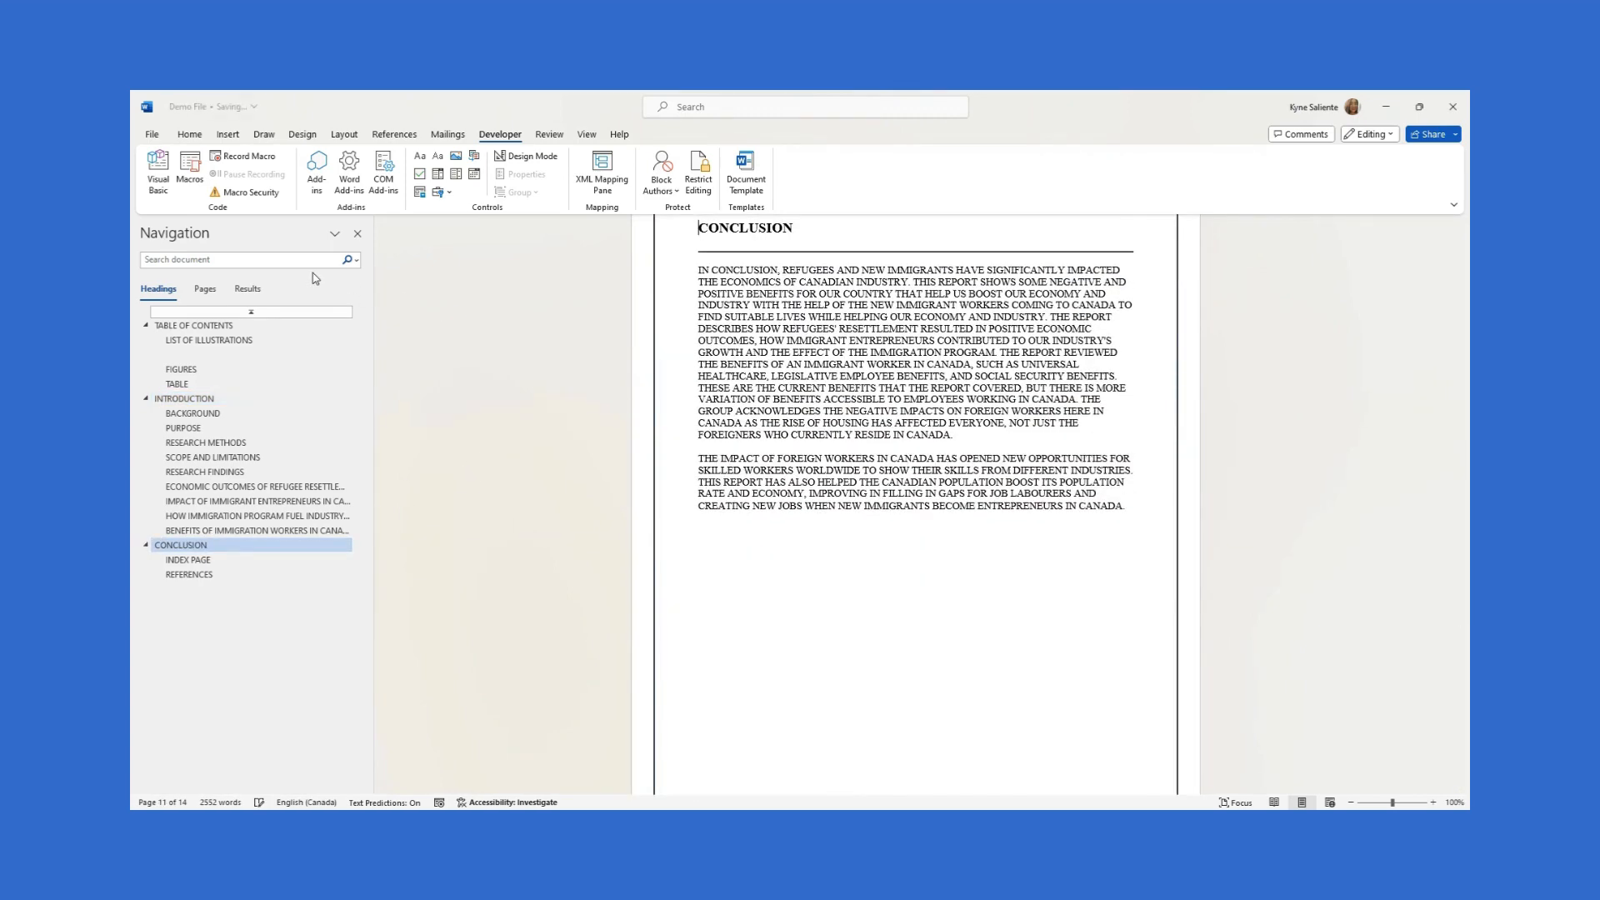
Step: Run the Heading macro on the INDEX PAGE heading
{"action": "left_click", "coordinate": [238, 570]}
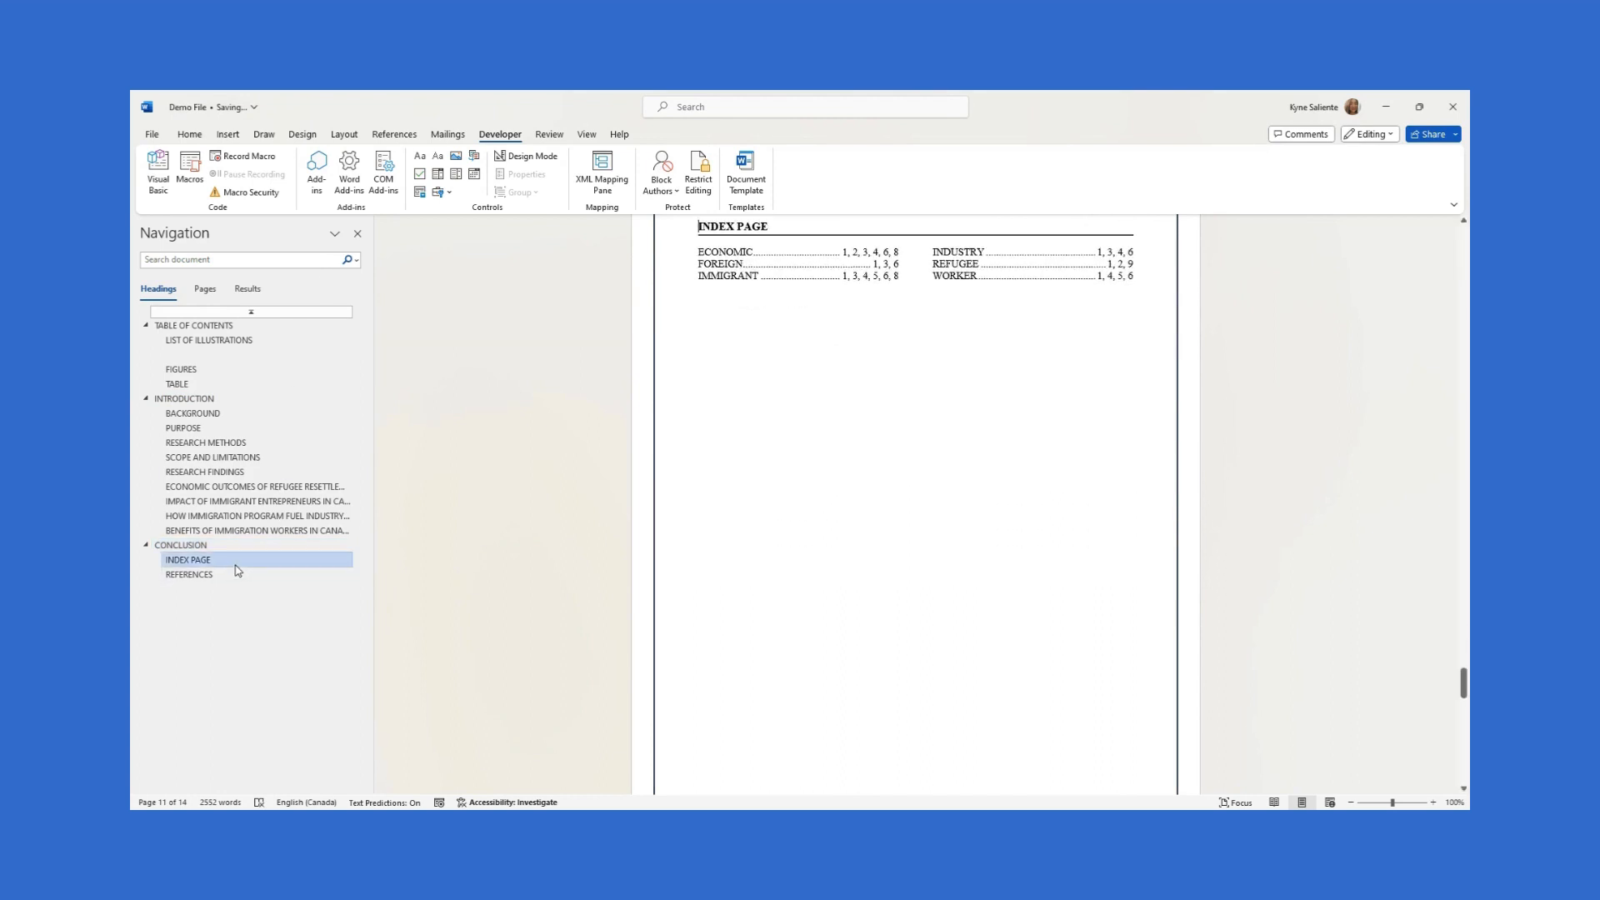
{"action": "left_click", "coordinate": [194, 185]}
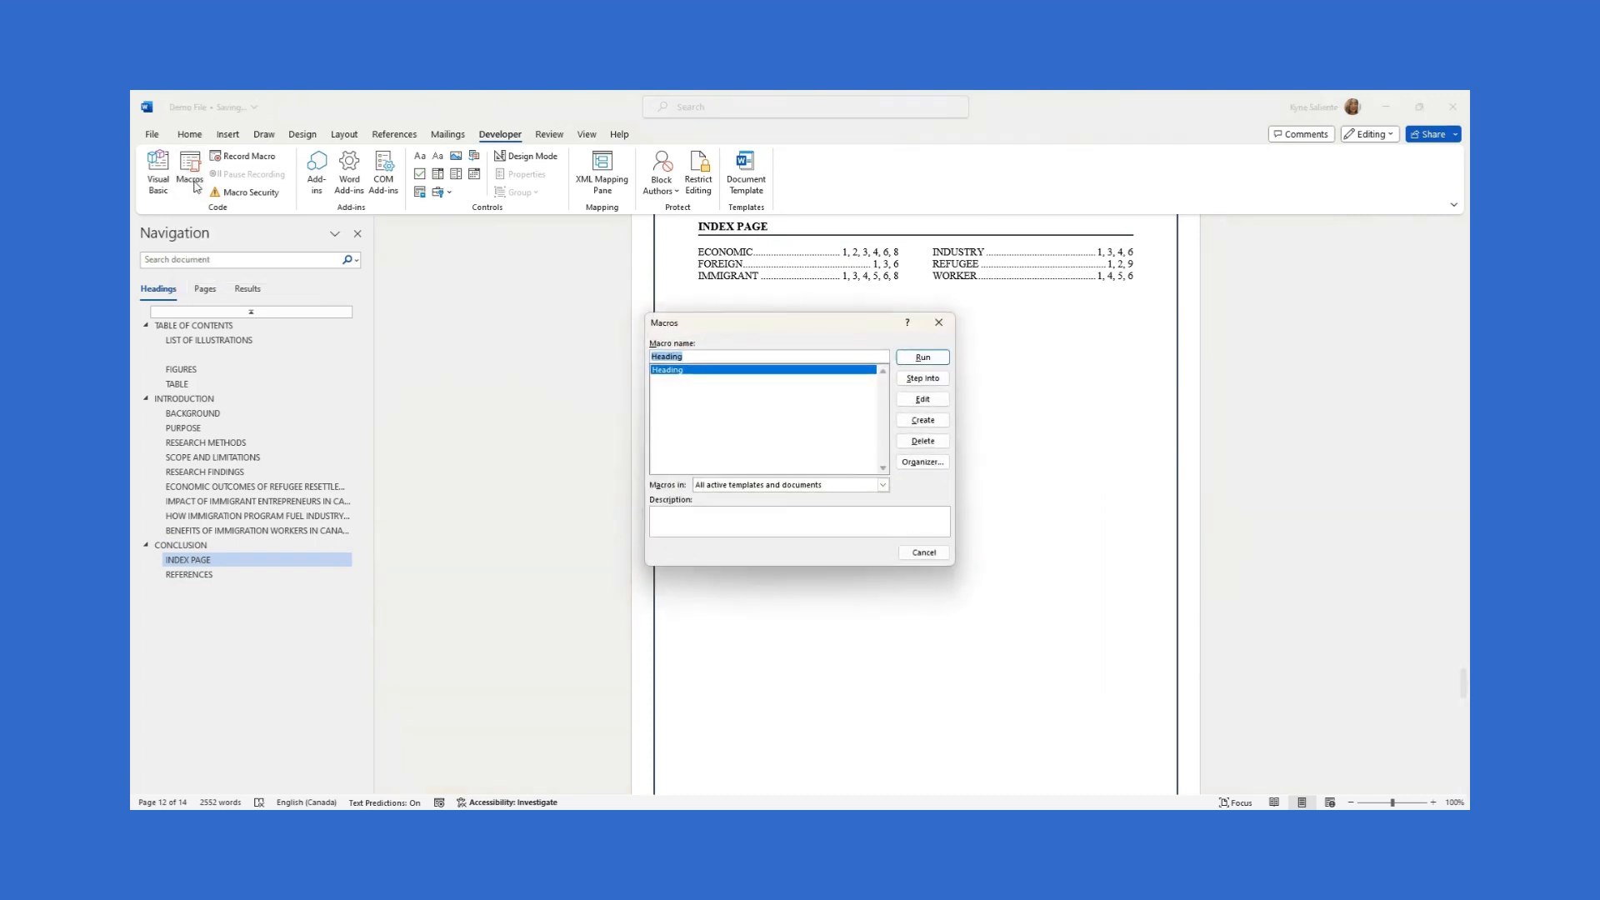
{"action": "left_click", "coordinate": [925, 363]}
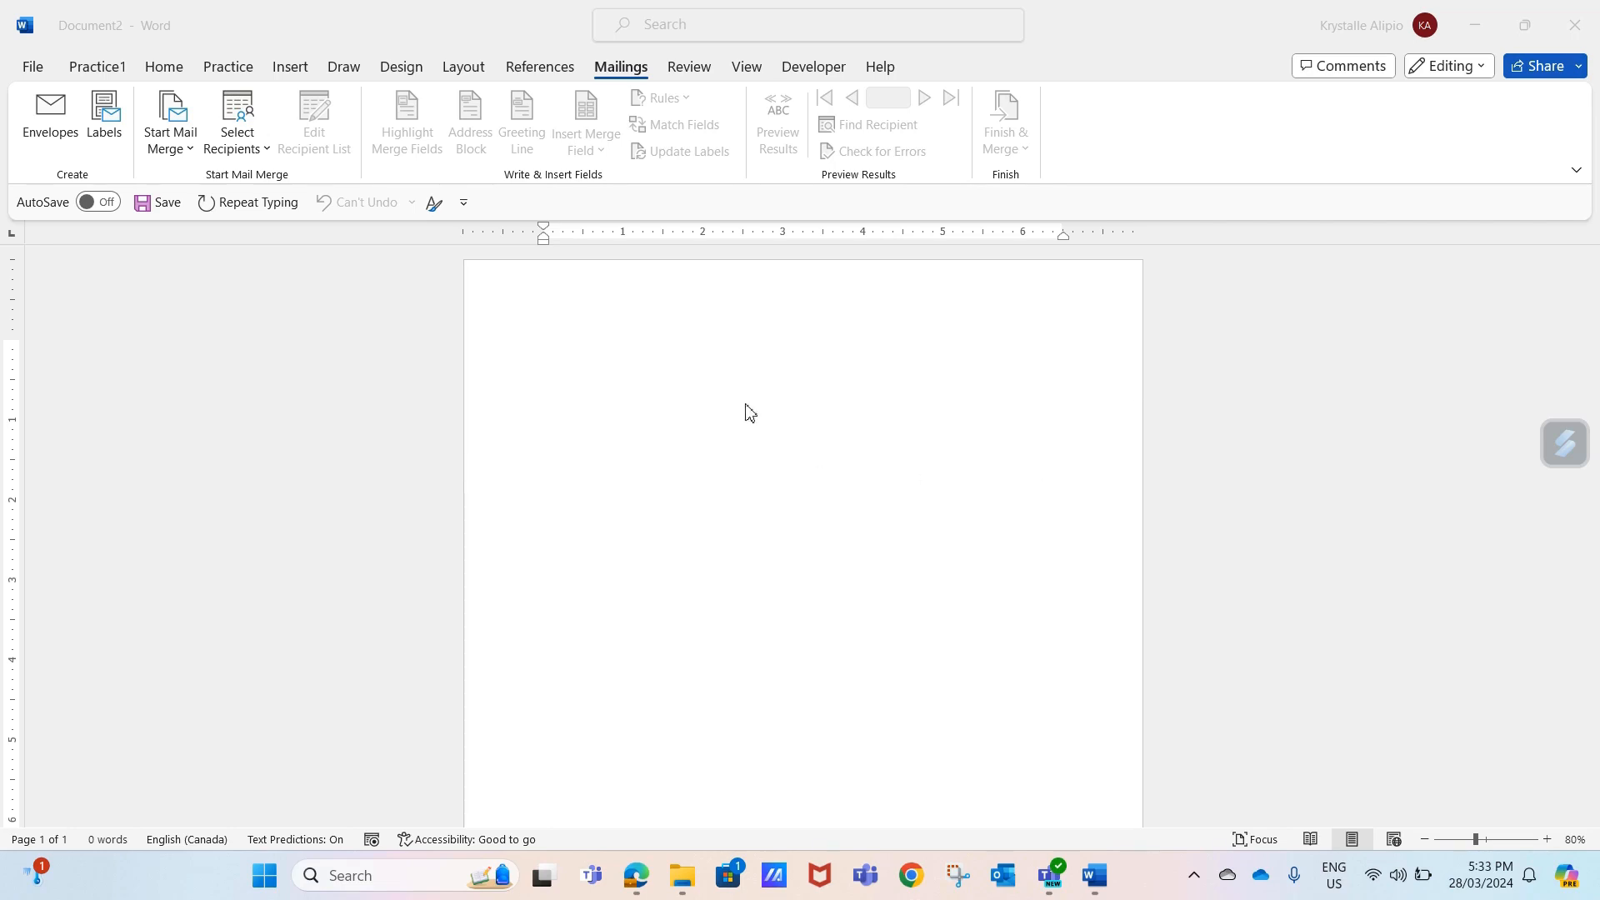
Step: Start a mail merge of the Letters type in the blank document
{"action": "scroll", "coordinate": [749, 412], "scroll_direction": "down", "scroll_amount": 2}
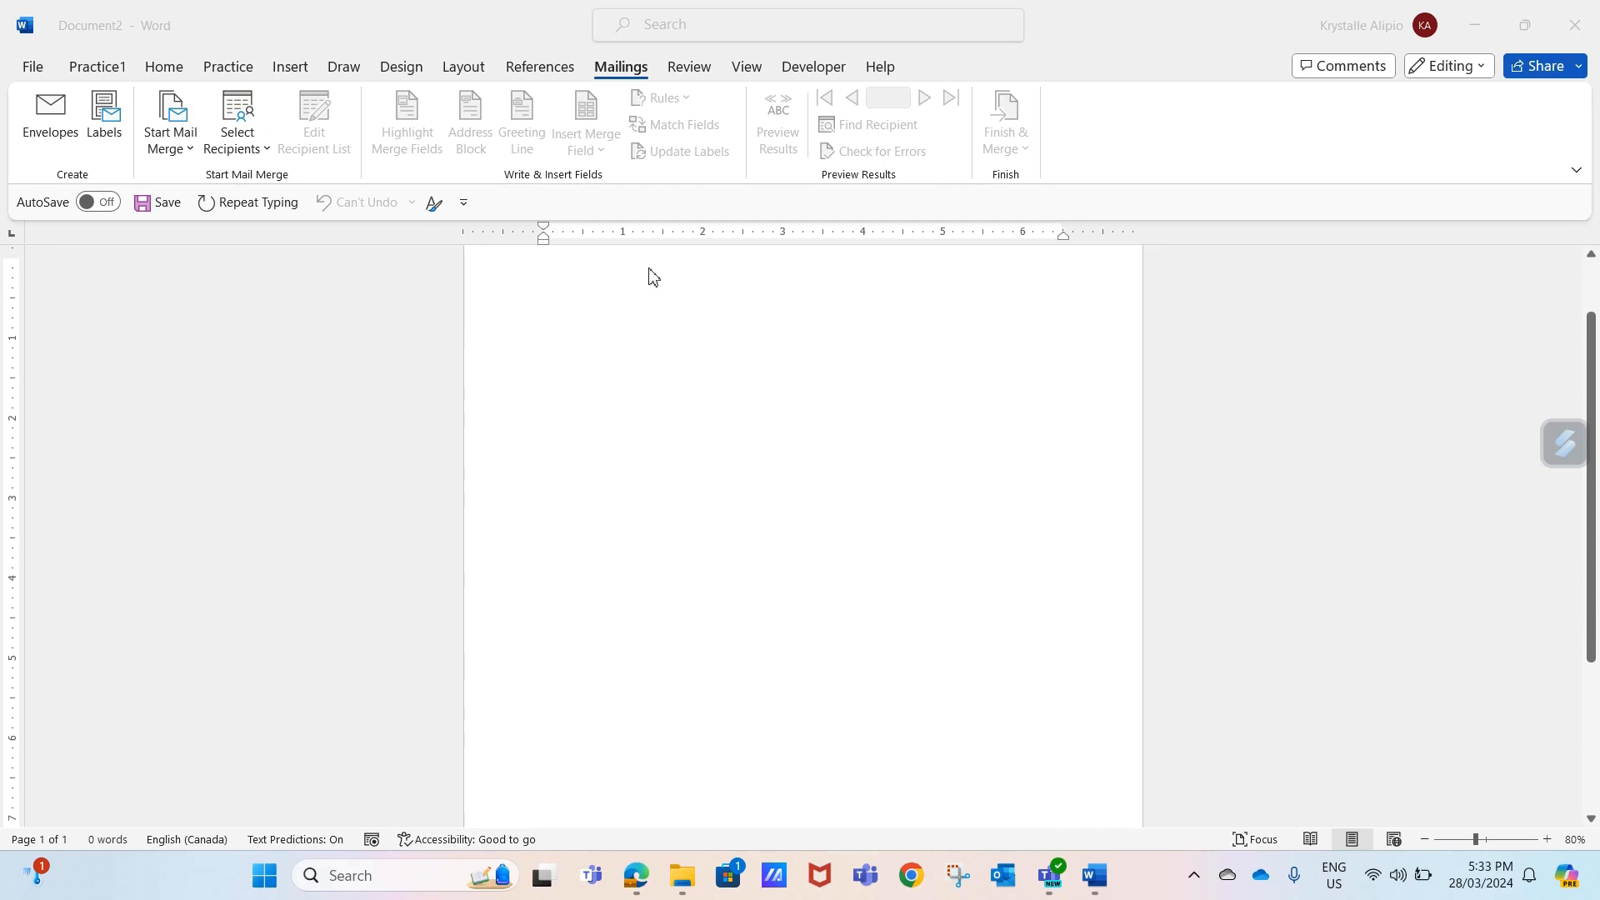
{"action": "left_click", "coordinate": [611, 73]}
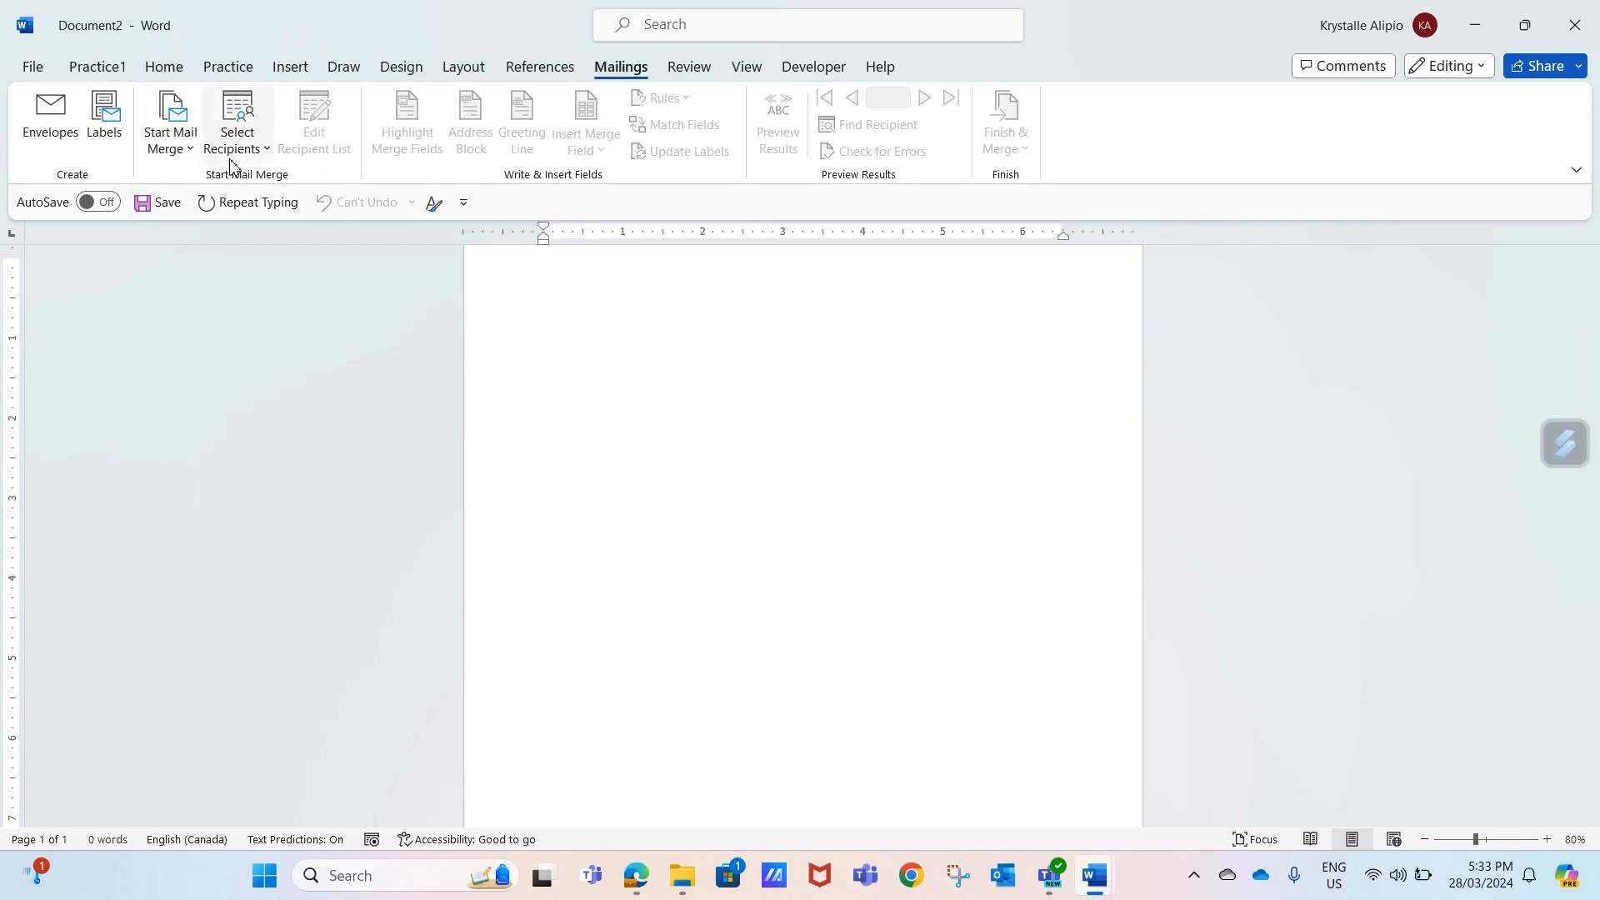
{"action": "left_click", "coordinate": [189, 156]}
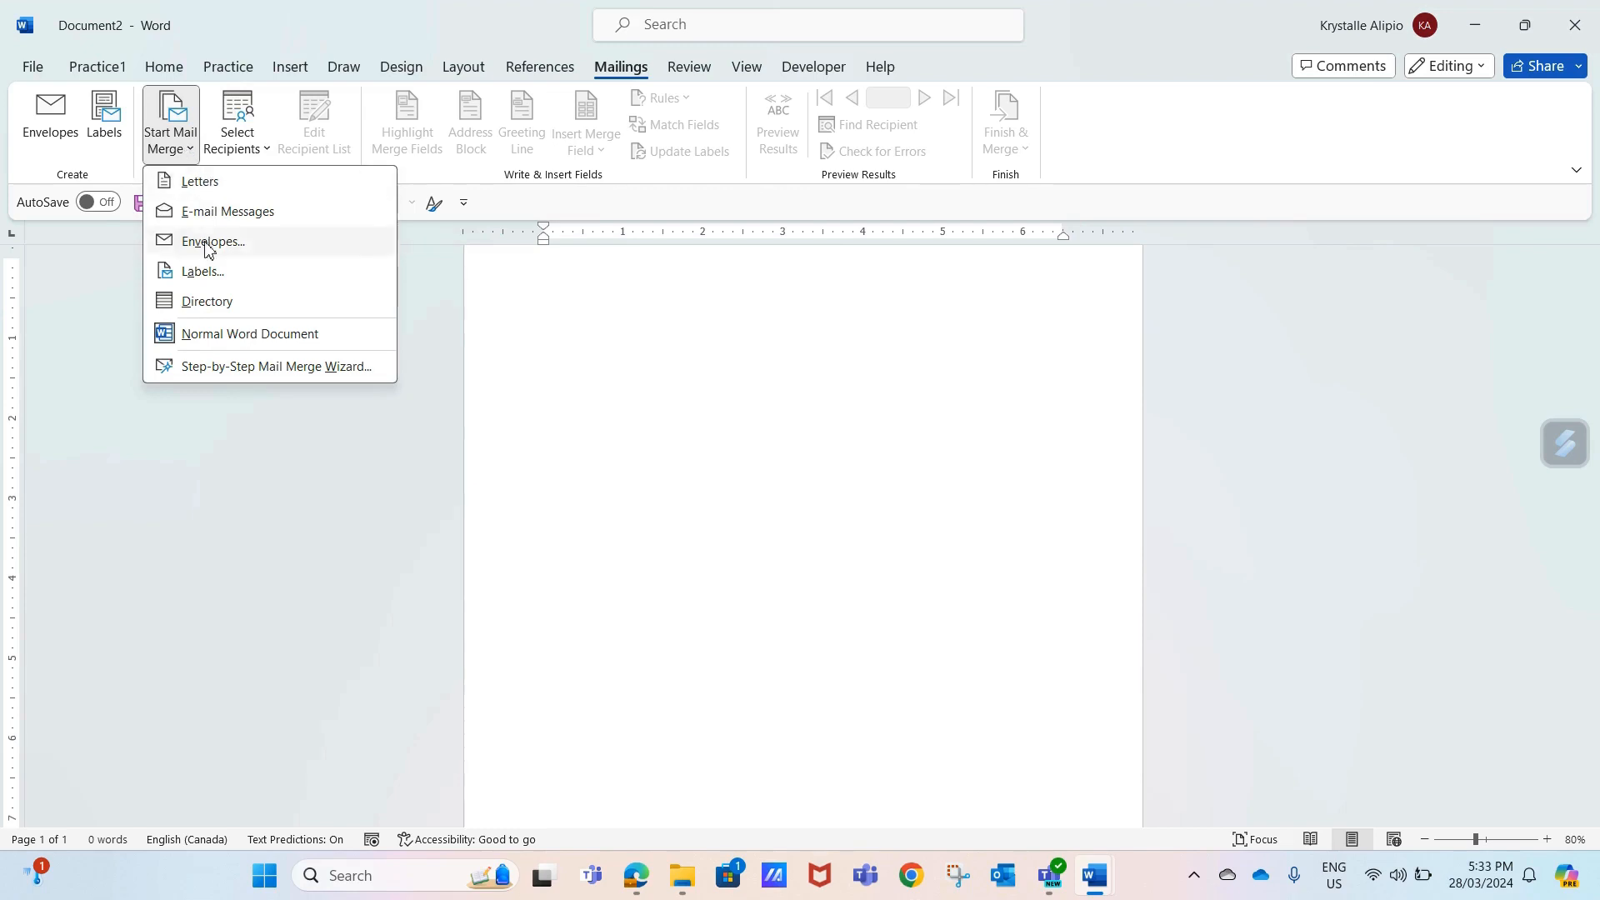
{"action": "left_click", "coordinate": [240, 185]}
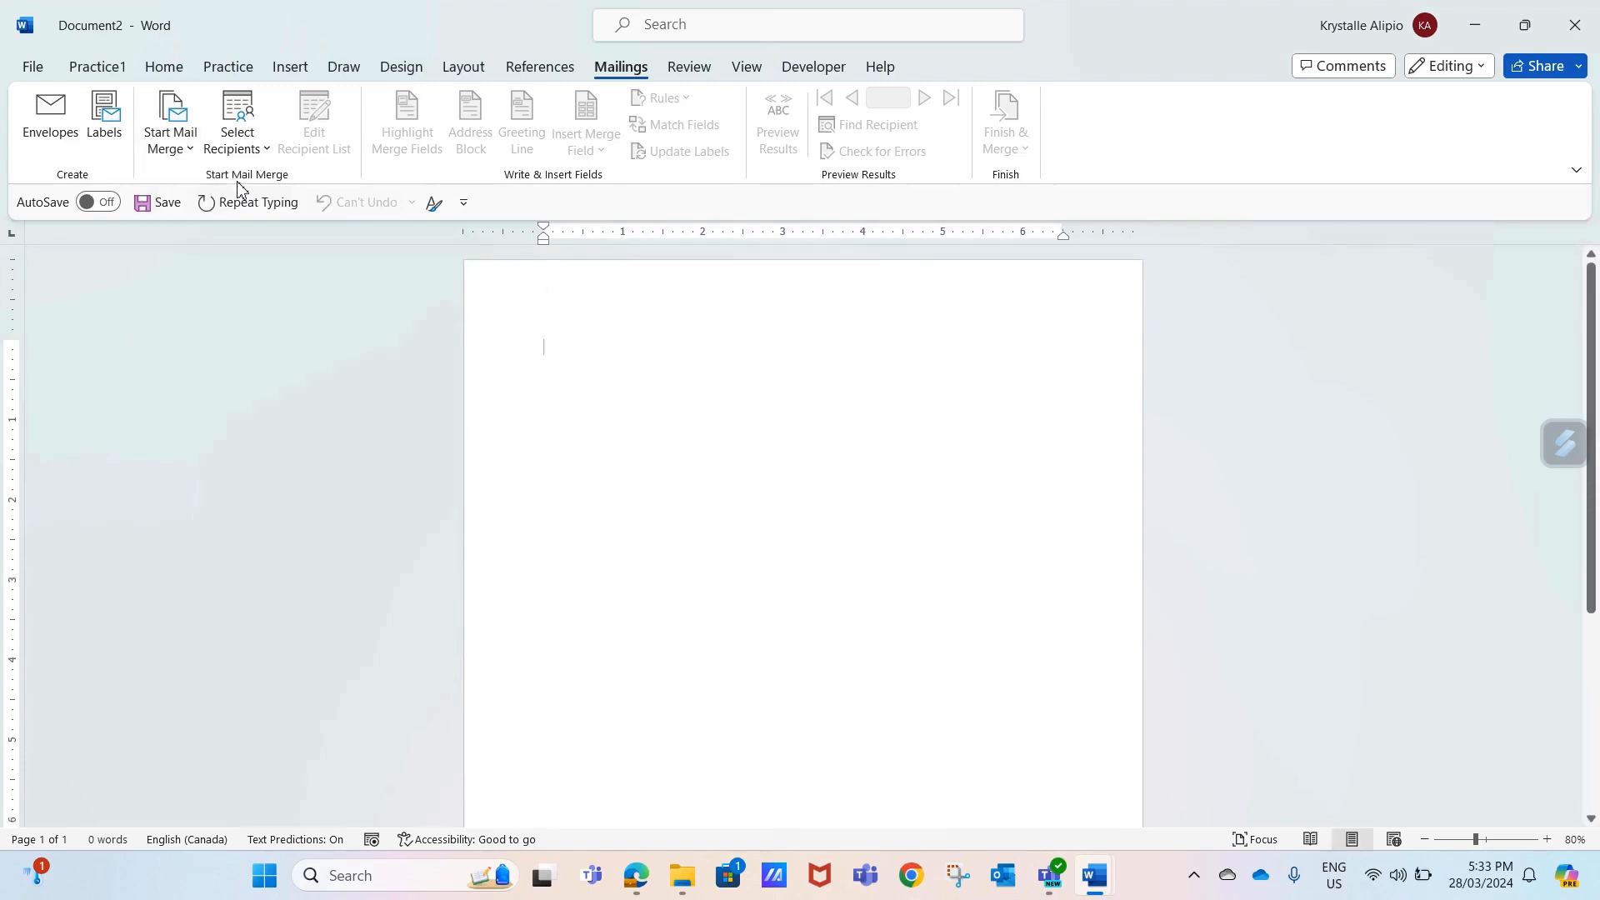
Step: Use the existing Excel list Special Customers Contact Info from the Desktop as recipients, with table 'Special Customers$' and first-row column headers
{"action": "left_click", "coordinate": [265, 150]}
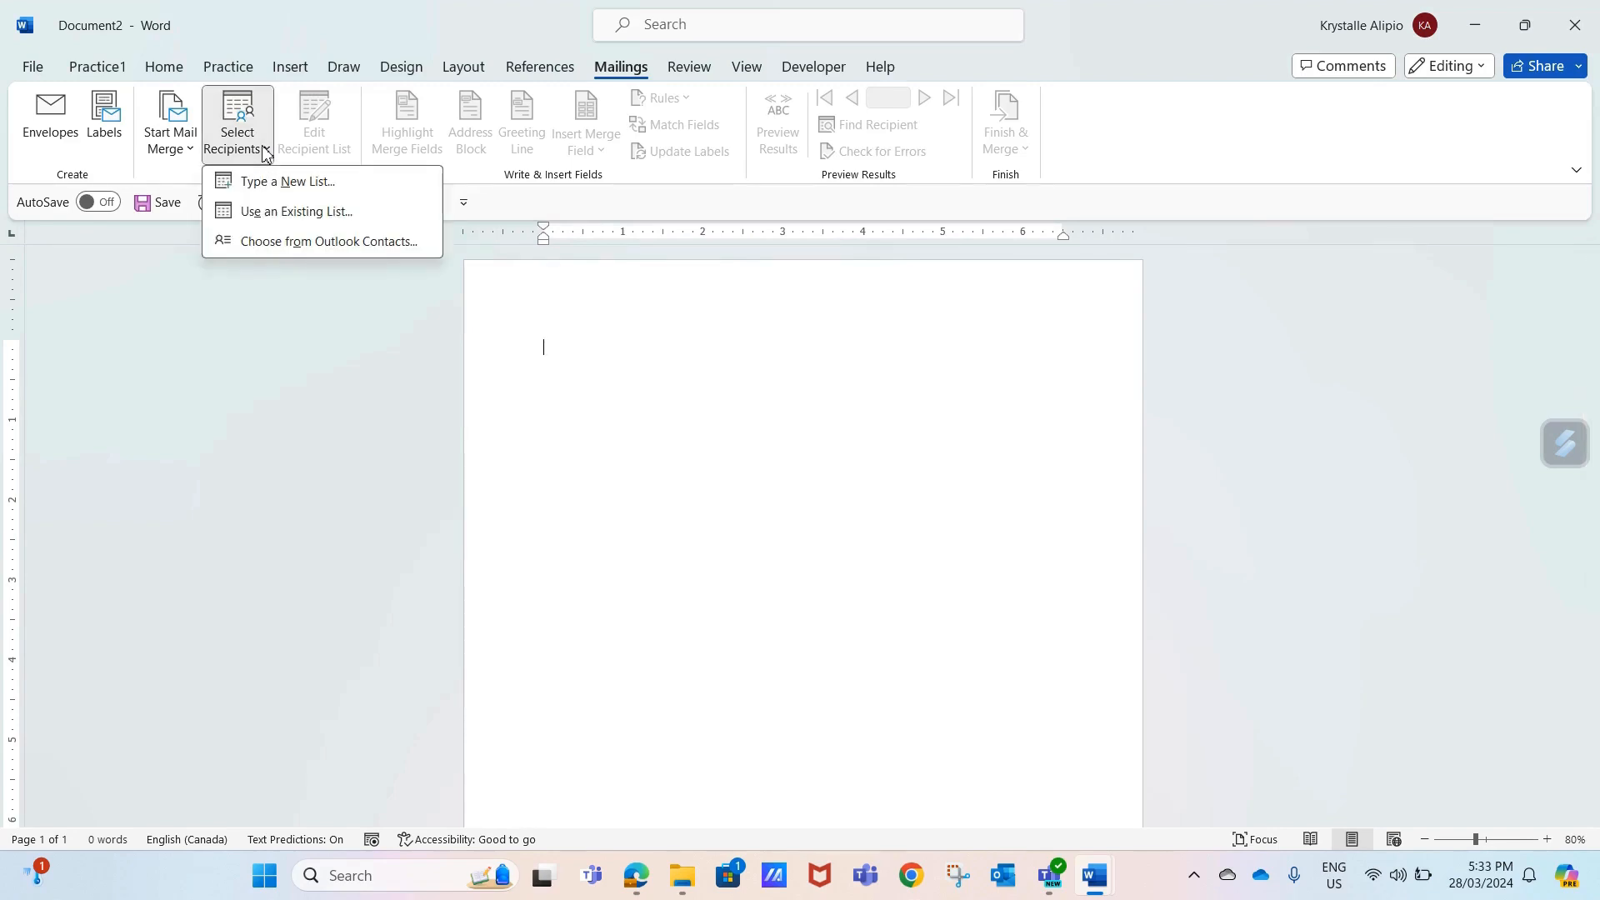
{"action": "left_click", "coordinate": [275, 214]}
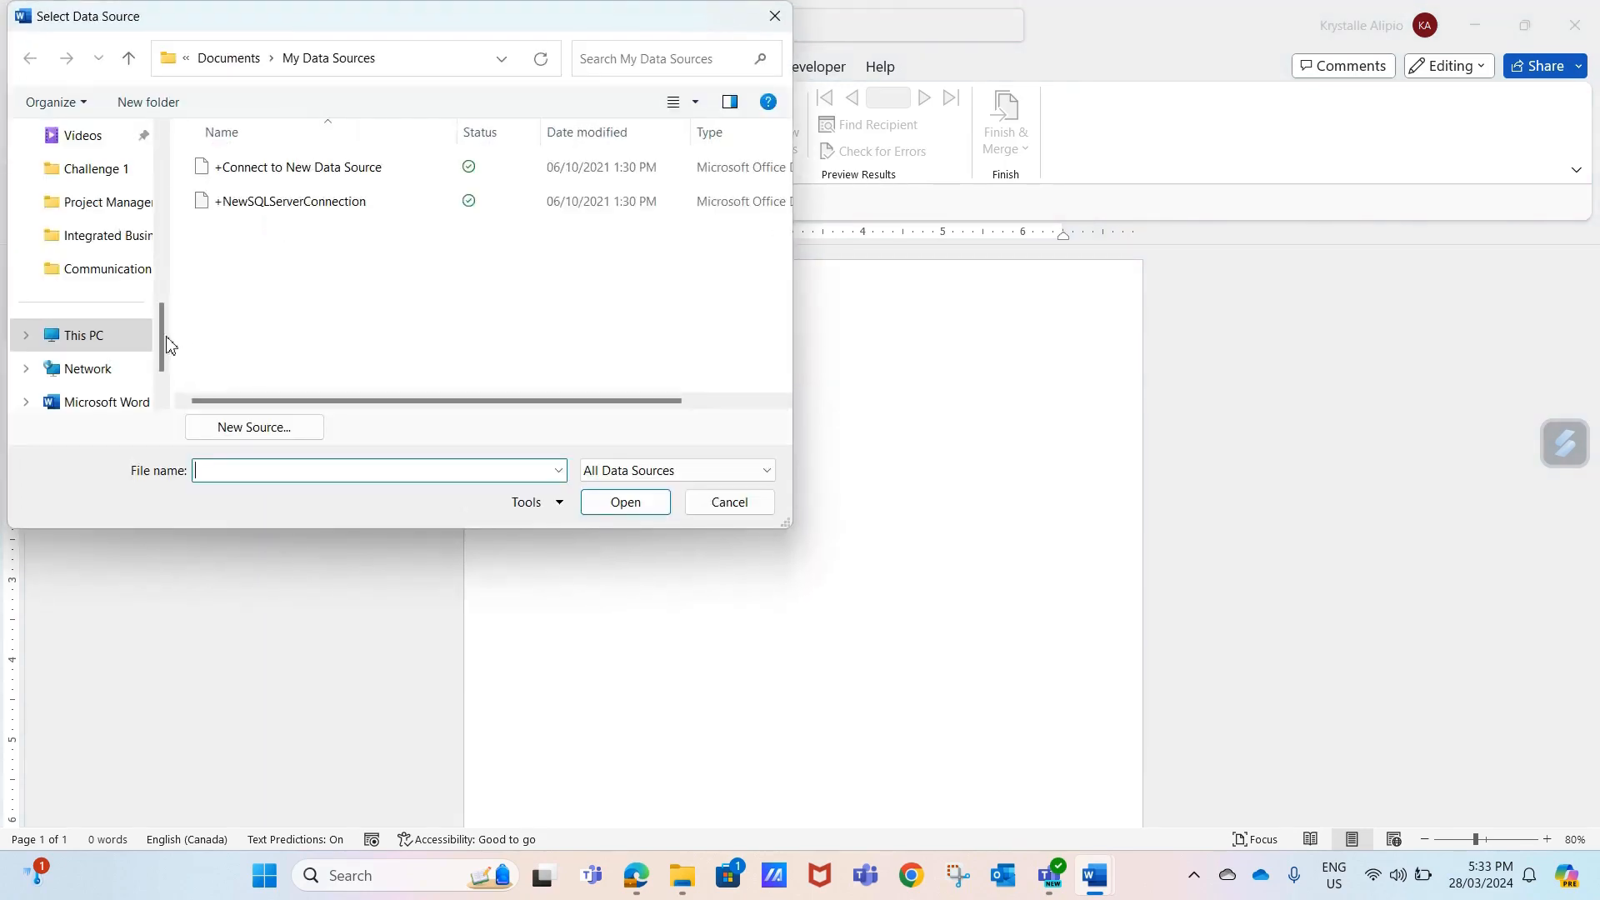
{"action": "scroll", "coordinate": [130, 367], "scroll_direction": "down", "scroll_amount": 1}
{"action": "scroll", "coordinate": [130, 371], "scroll_direction": "up", "scroll_amount": 1}
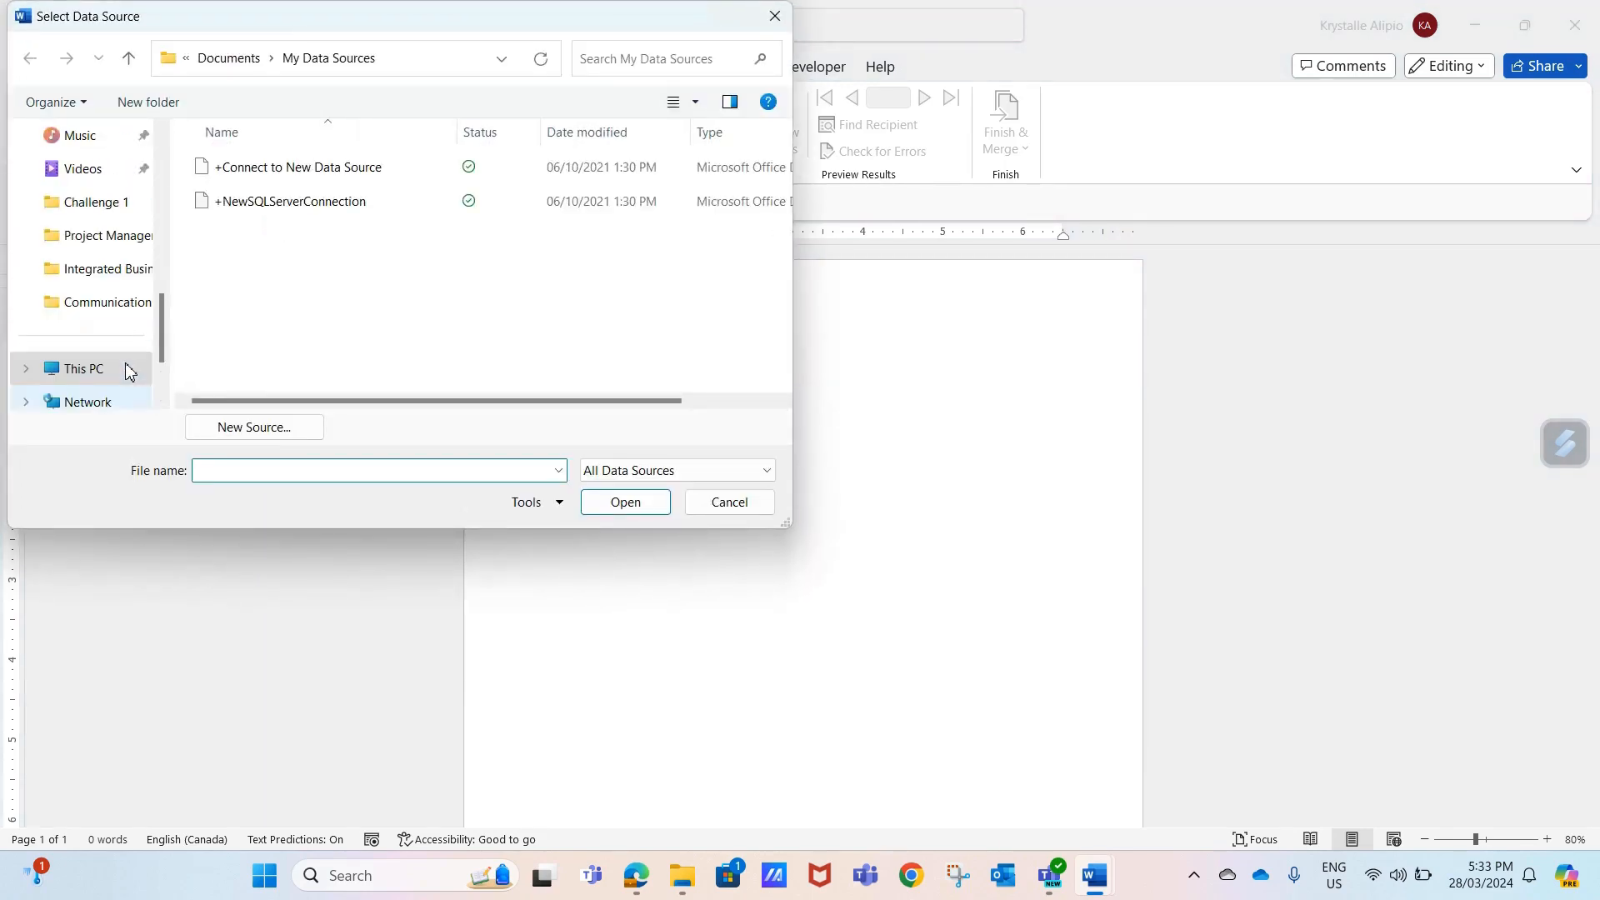
{"action": "scroll", "coordinate": [130, 369], "scroll_direction": "up", "scroll_amount": 5}
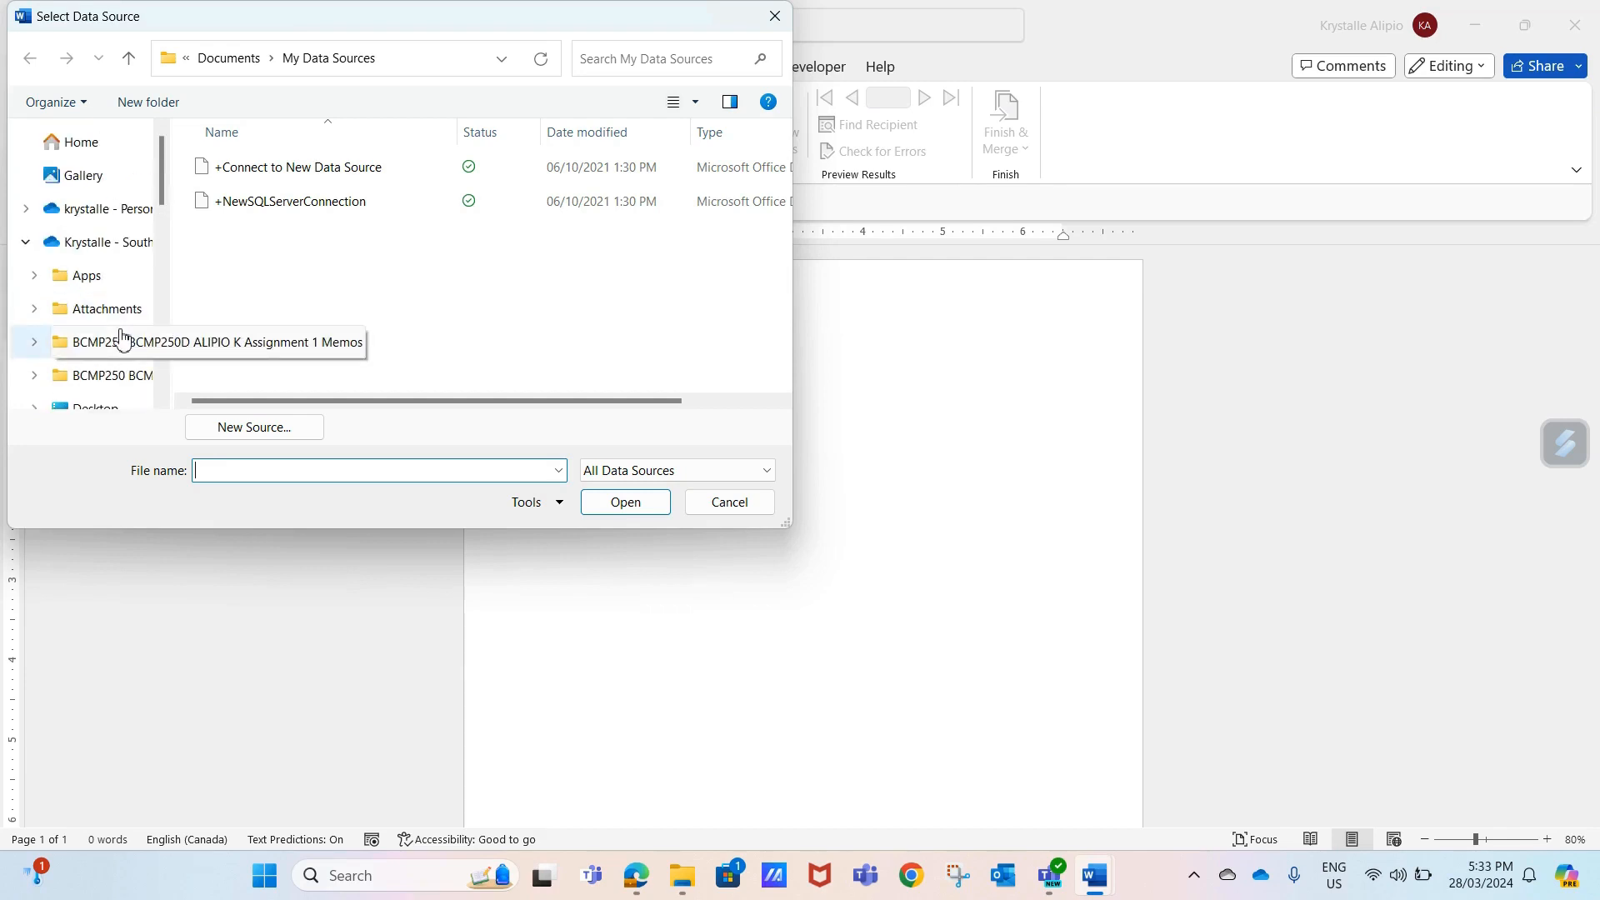
{"action": "scroll", "coordinate": [120, 338], "scroll_direction": "down", "scroll_amount": 2}
{"action": "left_click", "coordinate": [114, 203]}
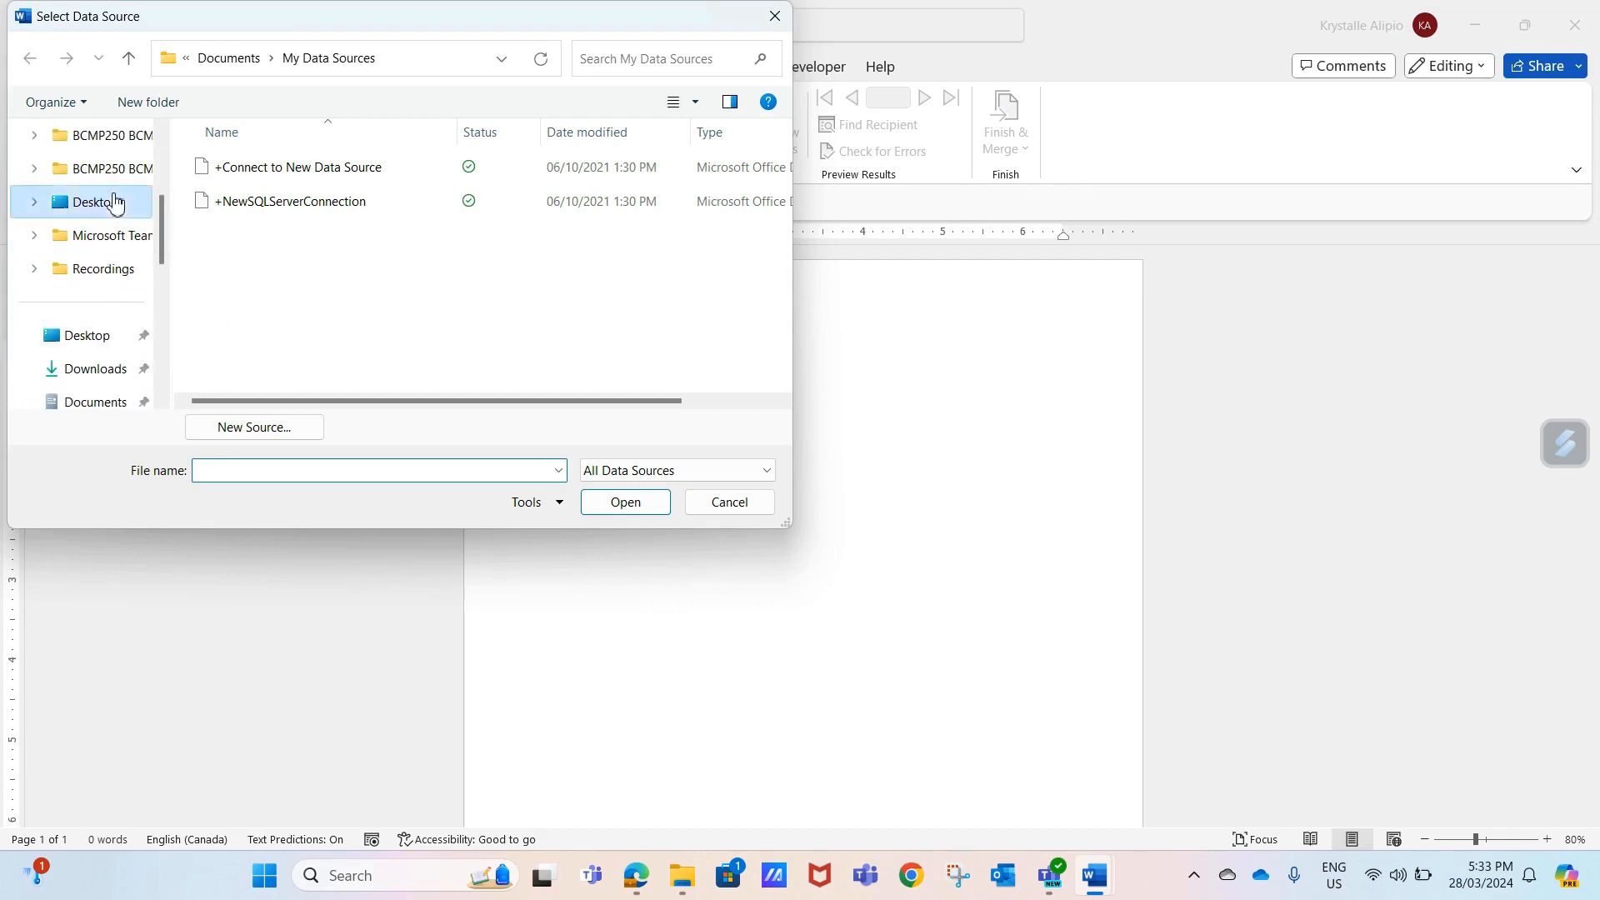
{"action": "scroll", "coordinate": [375, 304], "scroll_direction": "down", "scroll_amount": 4}
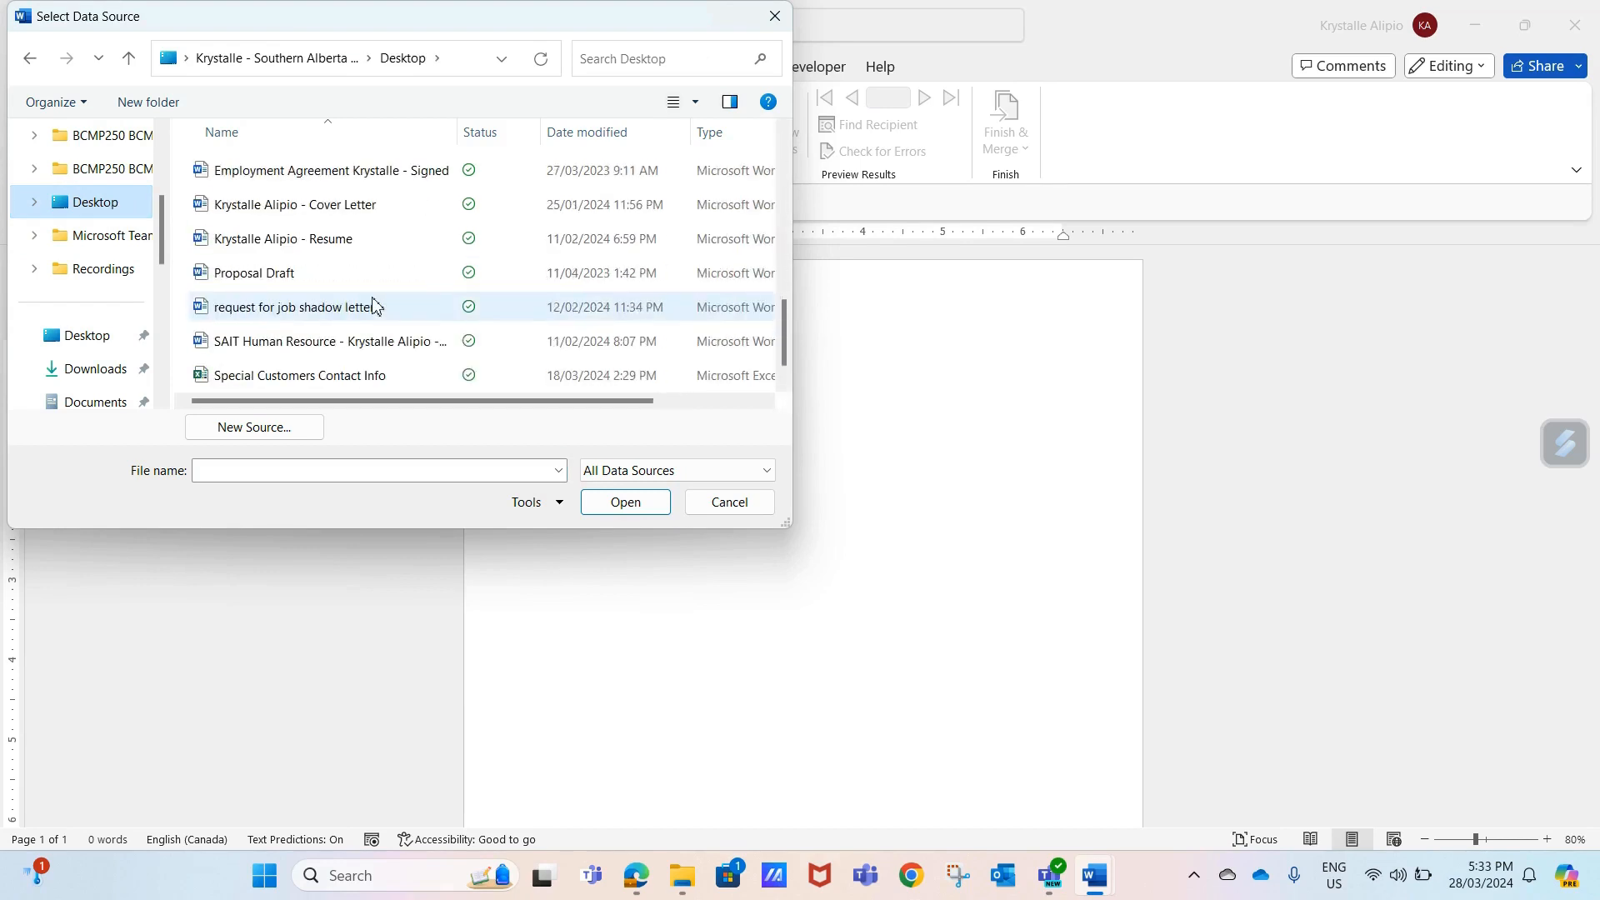
{"action": "left_click", "coordinate": [368, 379]}
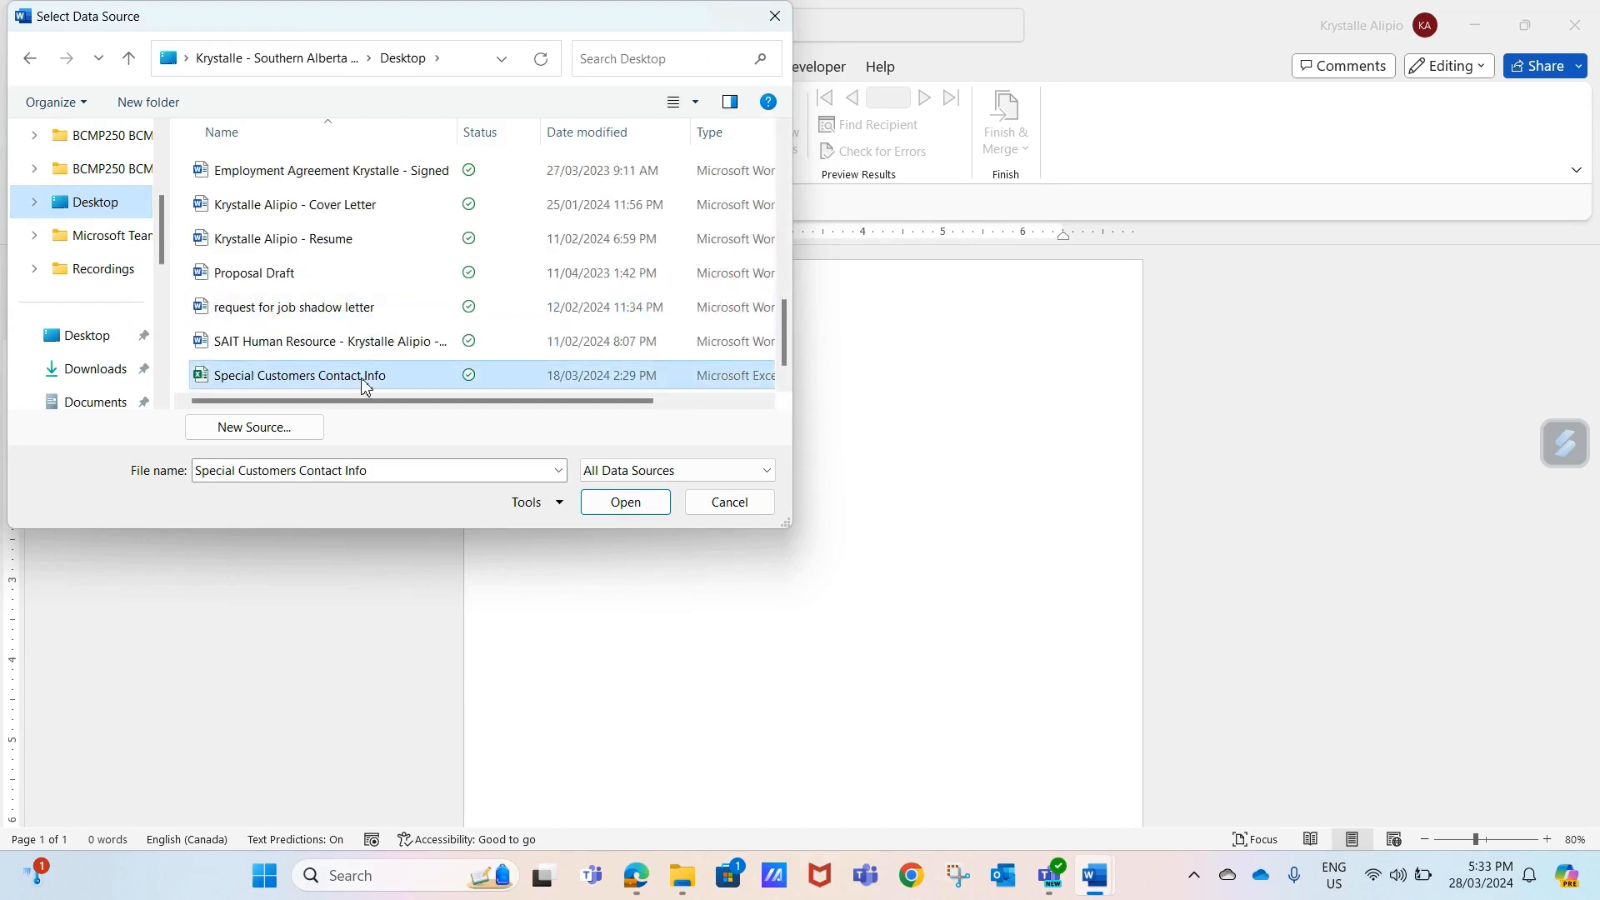
{"action": "left_click", "coordinate": [607, 504]}
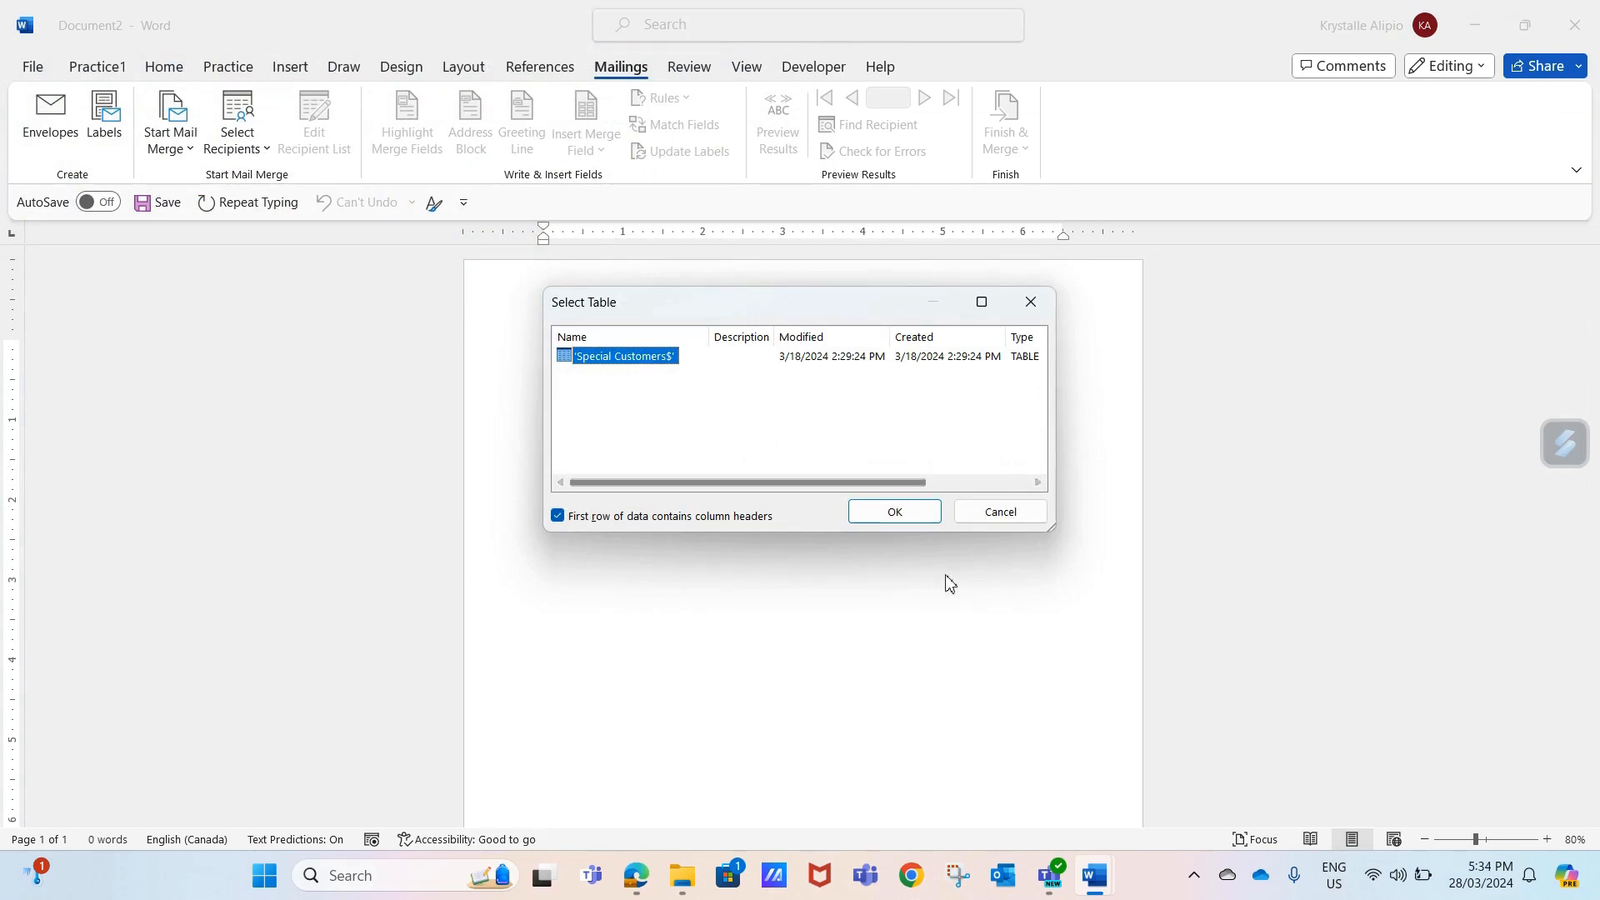
{"action": "left_click", "coordinate": [895, 513]}
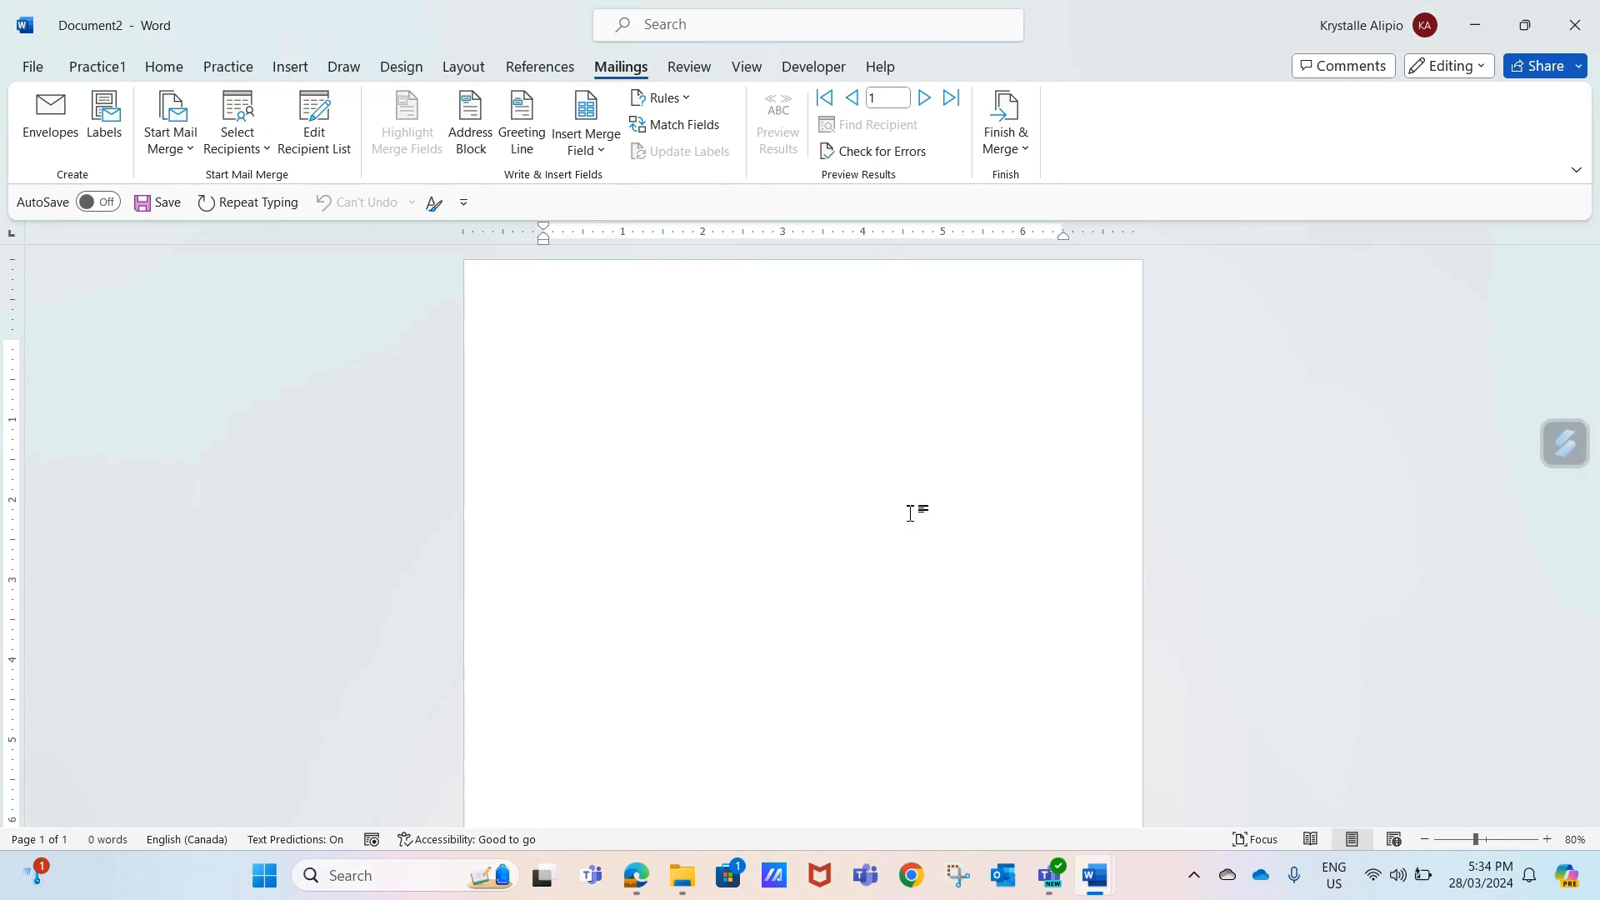
{"action": "left_click", "coordinate": [261, 152]}
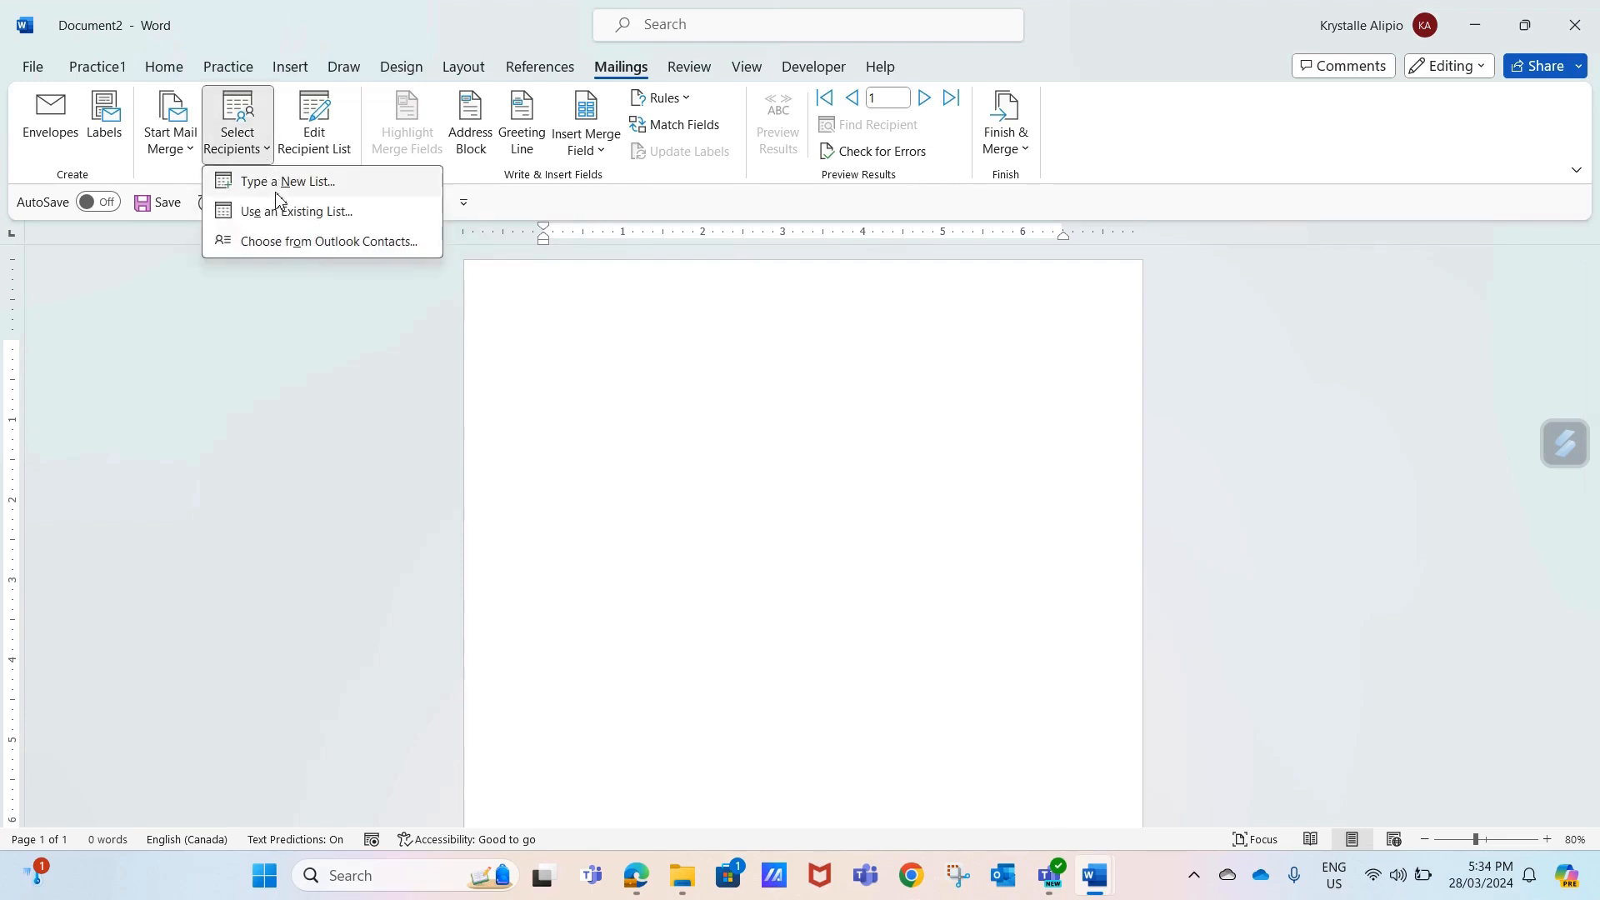
{"action": "left_click", "coordinate": [358, 523]}
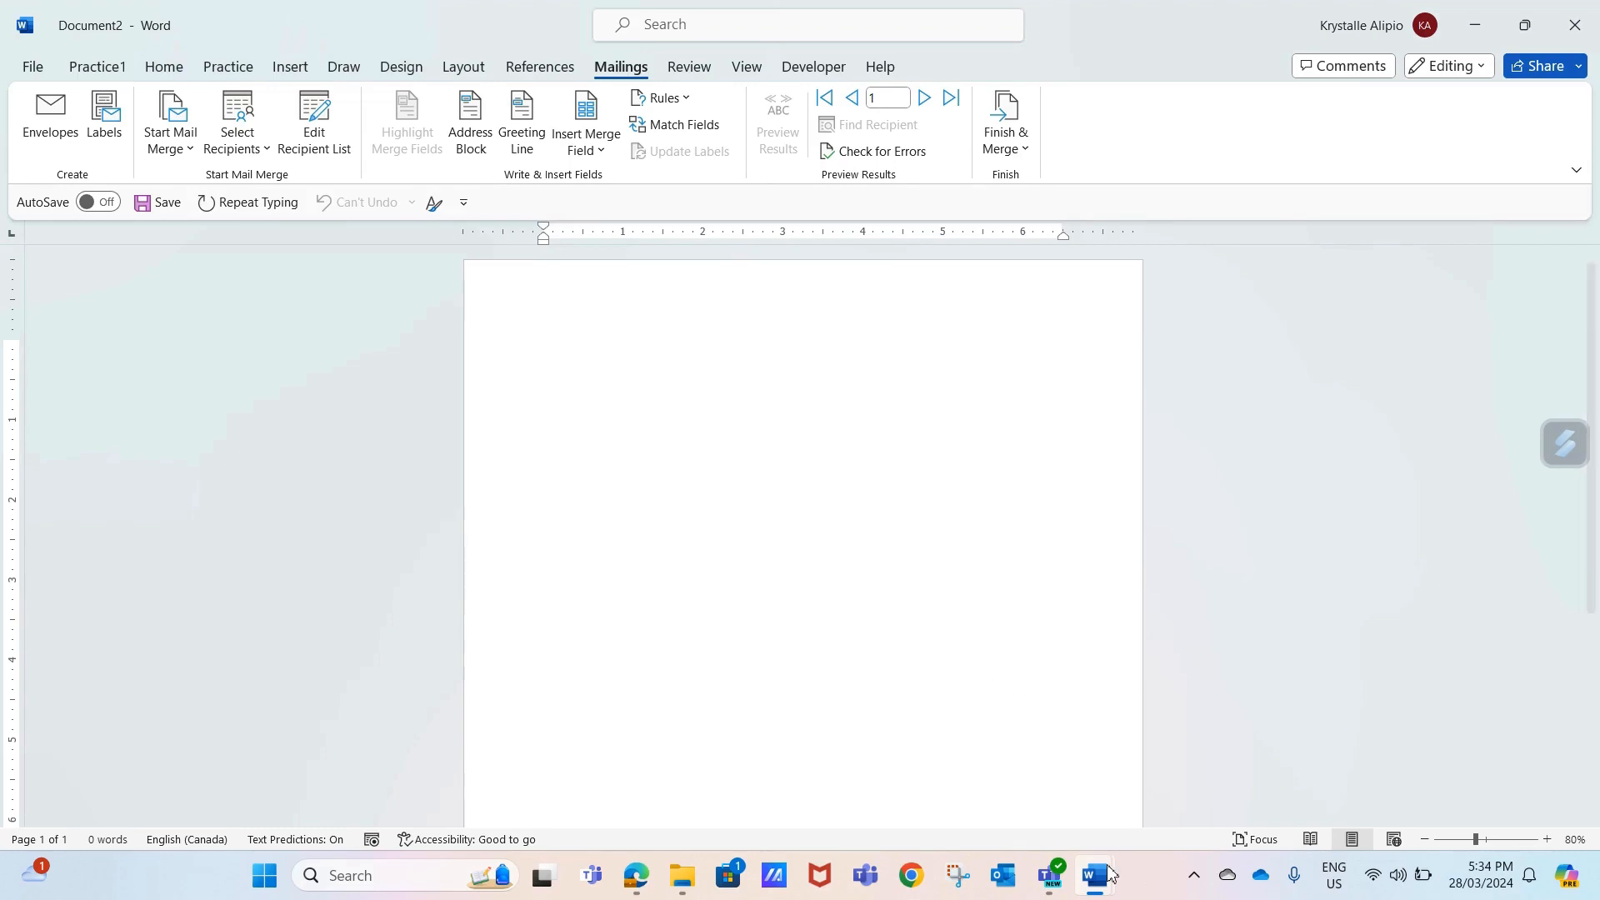
Step: Copy the entire thank-you letter from Document1 and paste it into the mail merge document, Document2
{"action": "mouse_move", "coordinate": [1096, 873]}
{"action": "left_click", "coordinate": [1098, 819]}
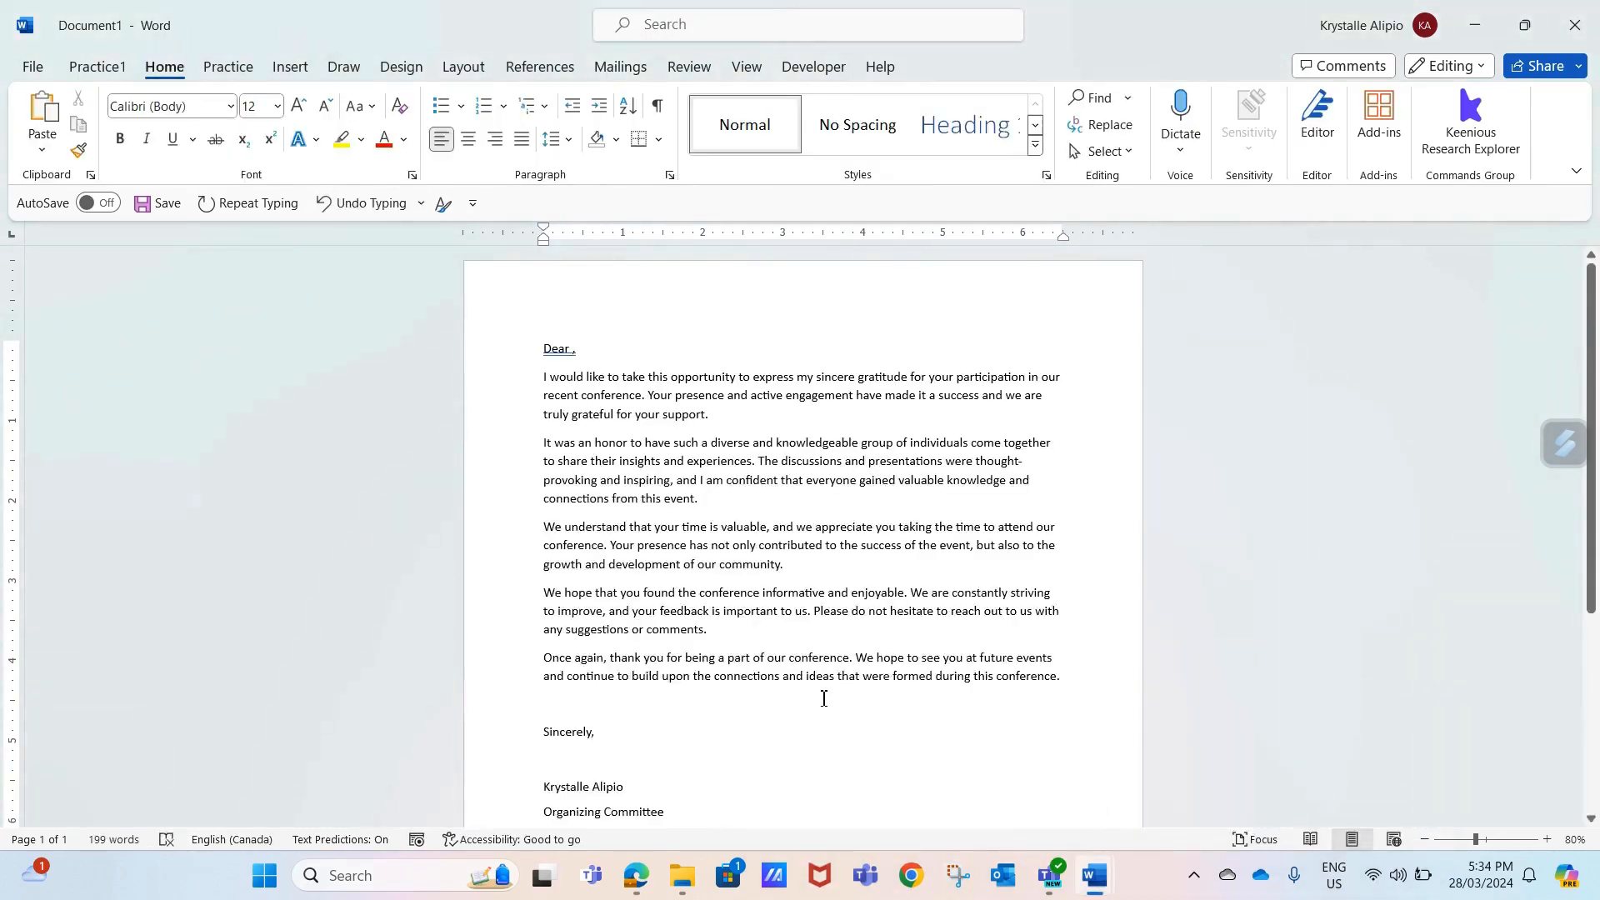
{"action": "scroll", "coordinate": [822, 696], "scroll_direction": "down", "scroll_amount": 2}
{"action": "scroll", "coordinate": [823, 698], "scroll_direction": "up", "scroll_amount": 1}
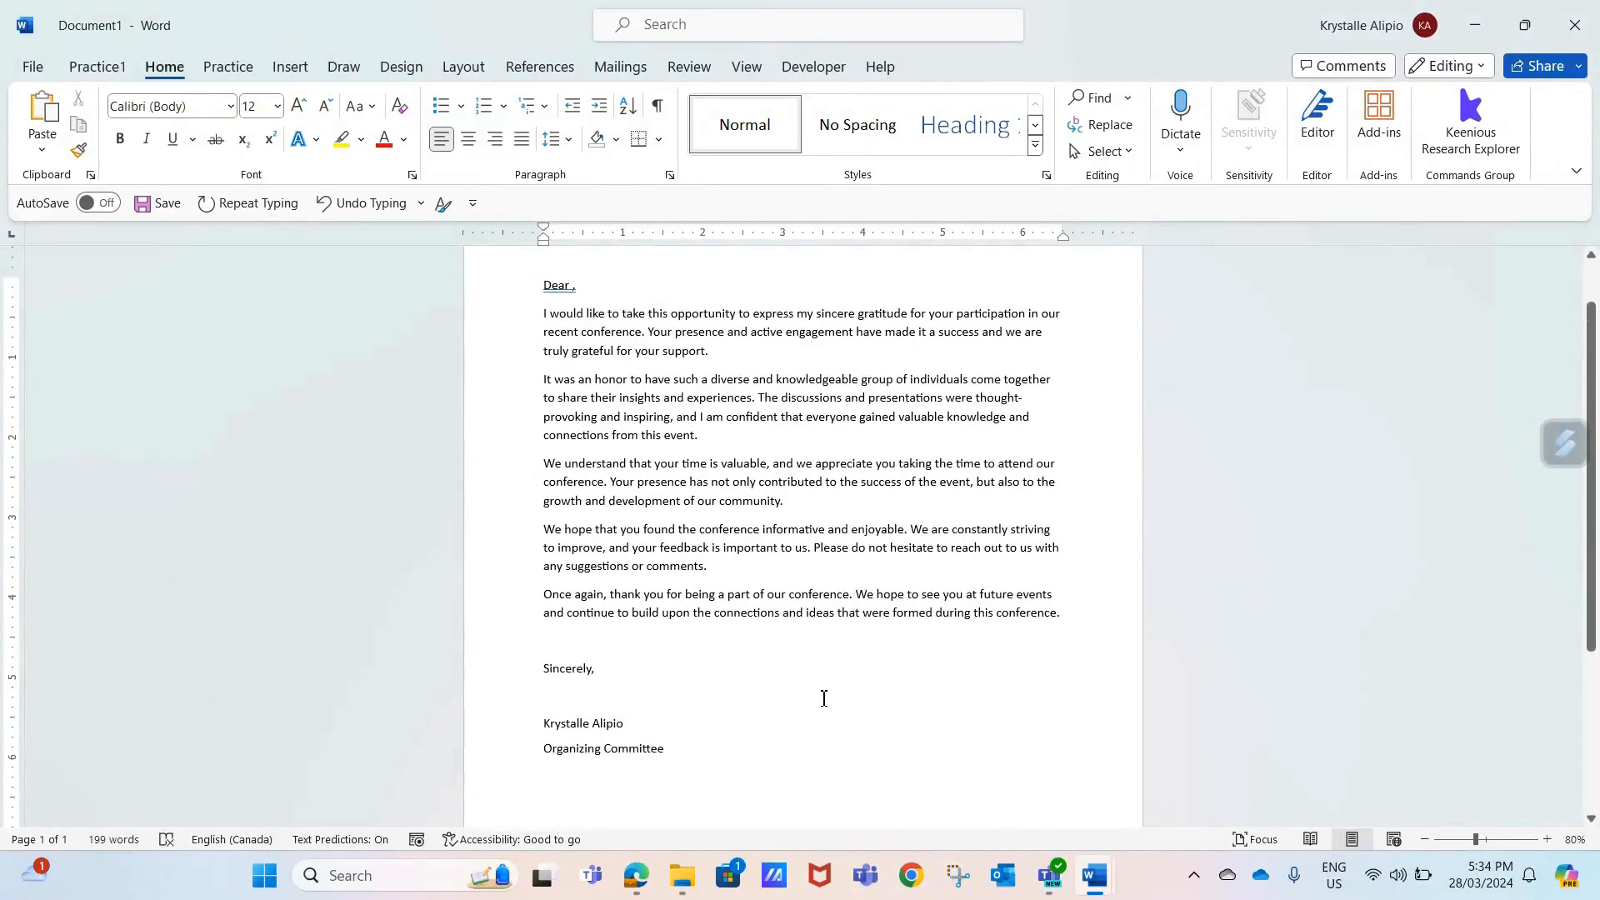
{"action": "key", "text": "ctrl+a"}
{"action": "key", "text": "ctrl+c"}
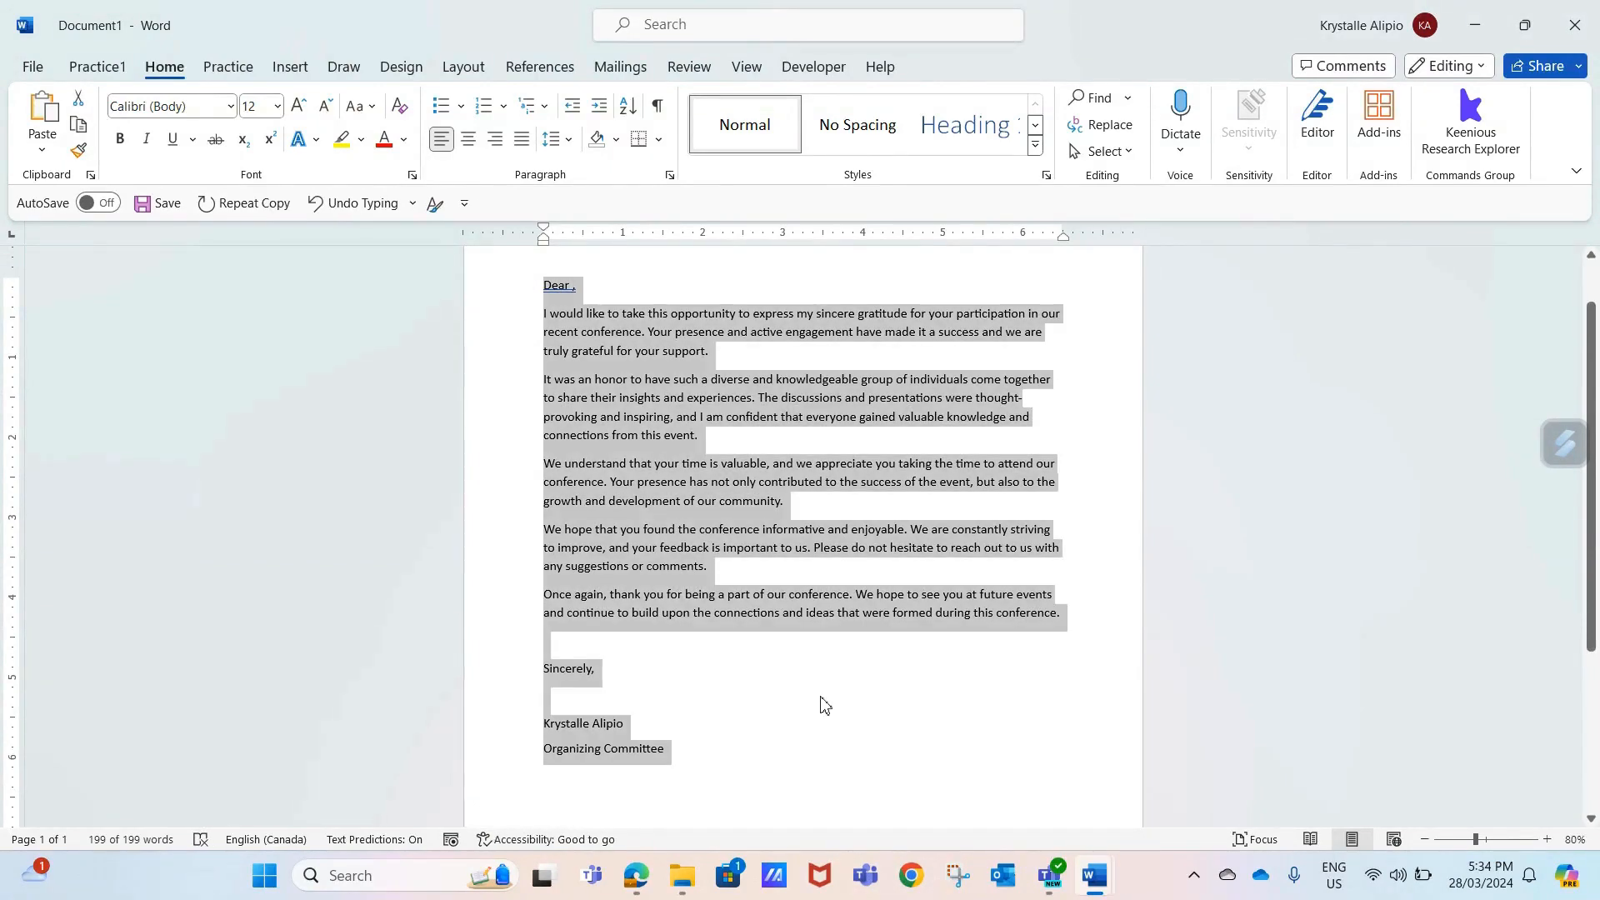
{"action": "mouse_move", "coordinate": [1099, 879]}
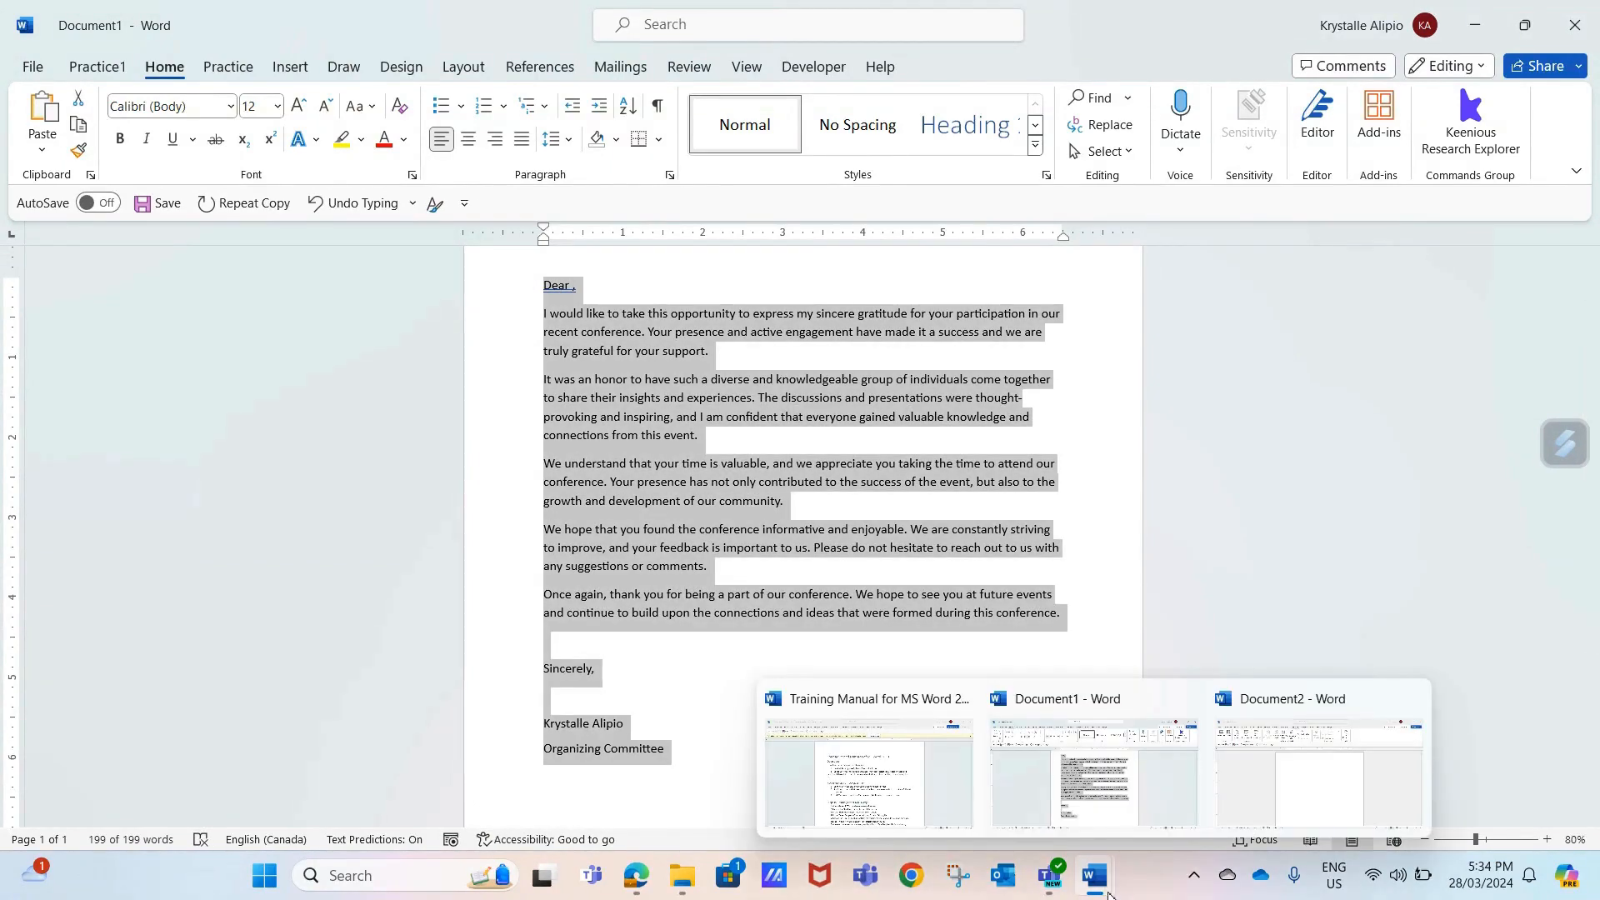
{"action": "left_click", "coordinate": [1265, 801]}
{"action": "key", "text": "ctrl+v"}
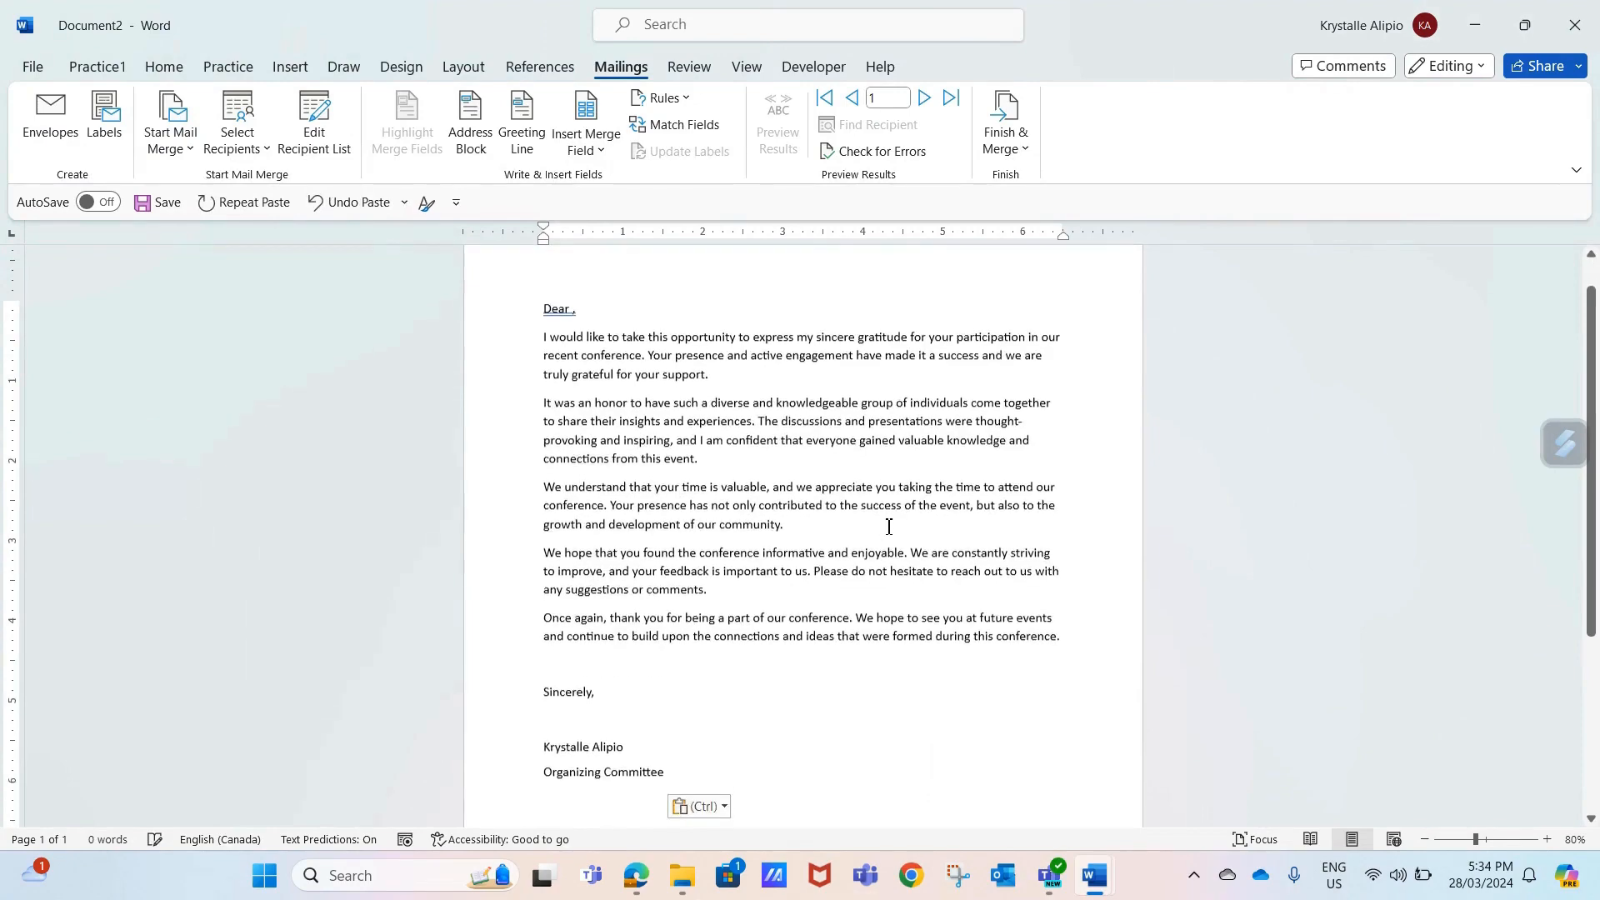
Step: Add two blank lines above the "Dear ," salutation and place the cursor on the first one
{"action": "scroll", "coordinate": [583, 325], "scroll_direction": "up", "scroll_amount": 1}
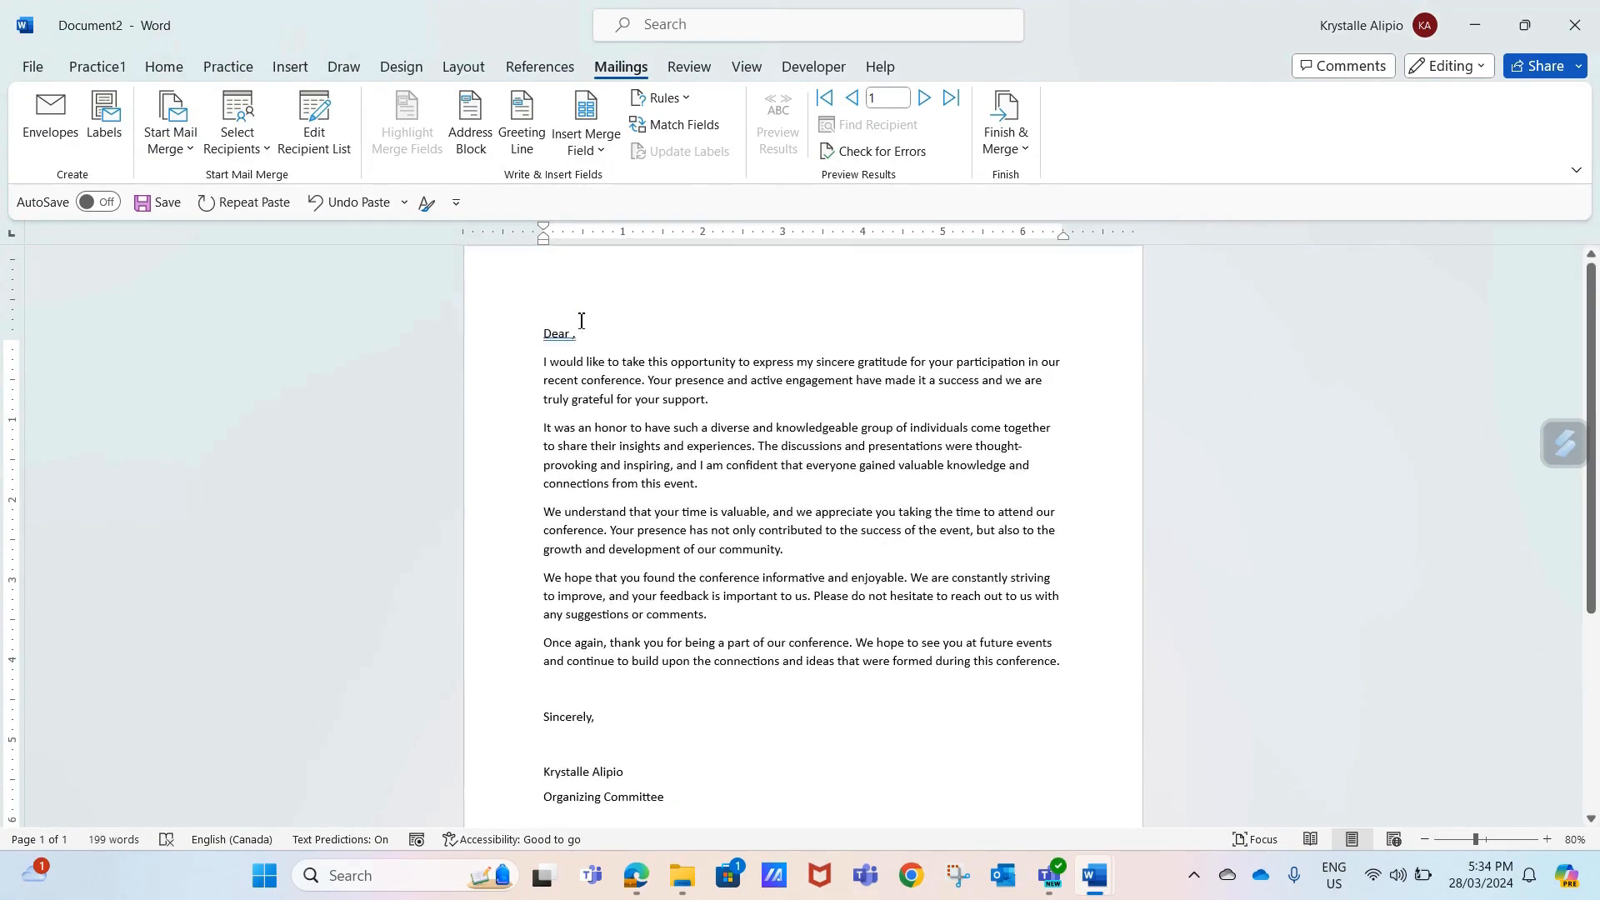
{"action": "left_click_drag", "start_coordinate": [578, 349], "coordinate": [545, 350]}
{"action": "key", "text": "Return"}
{"action": "key", "text": "Return"}
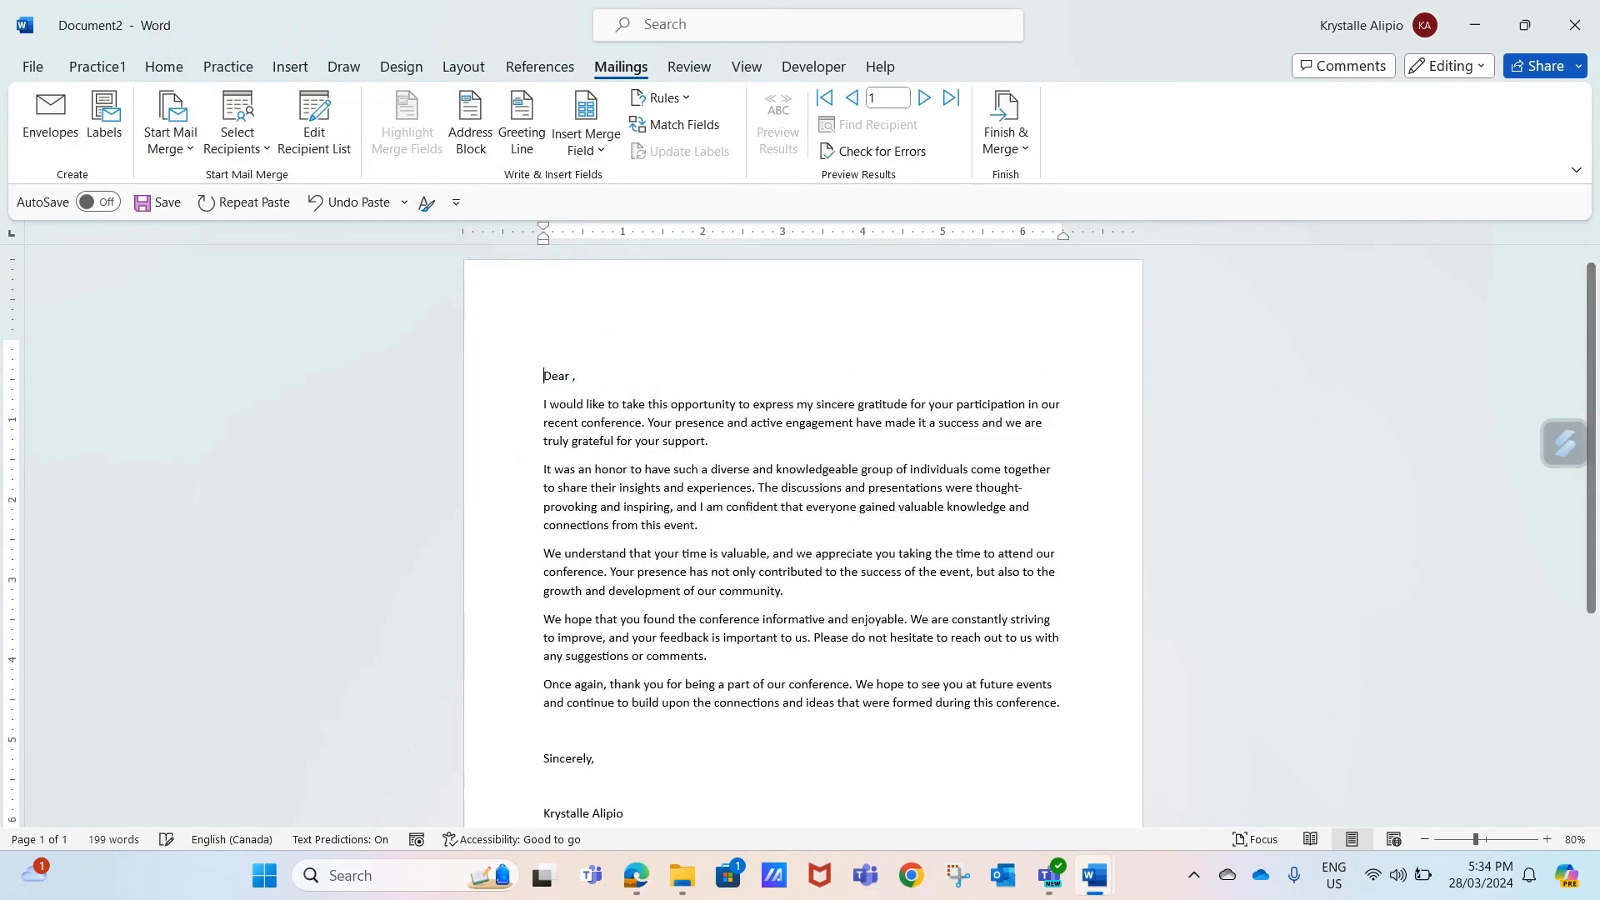
{"action": "left_click", "coordinate": [544, 348]}
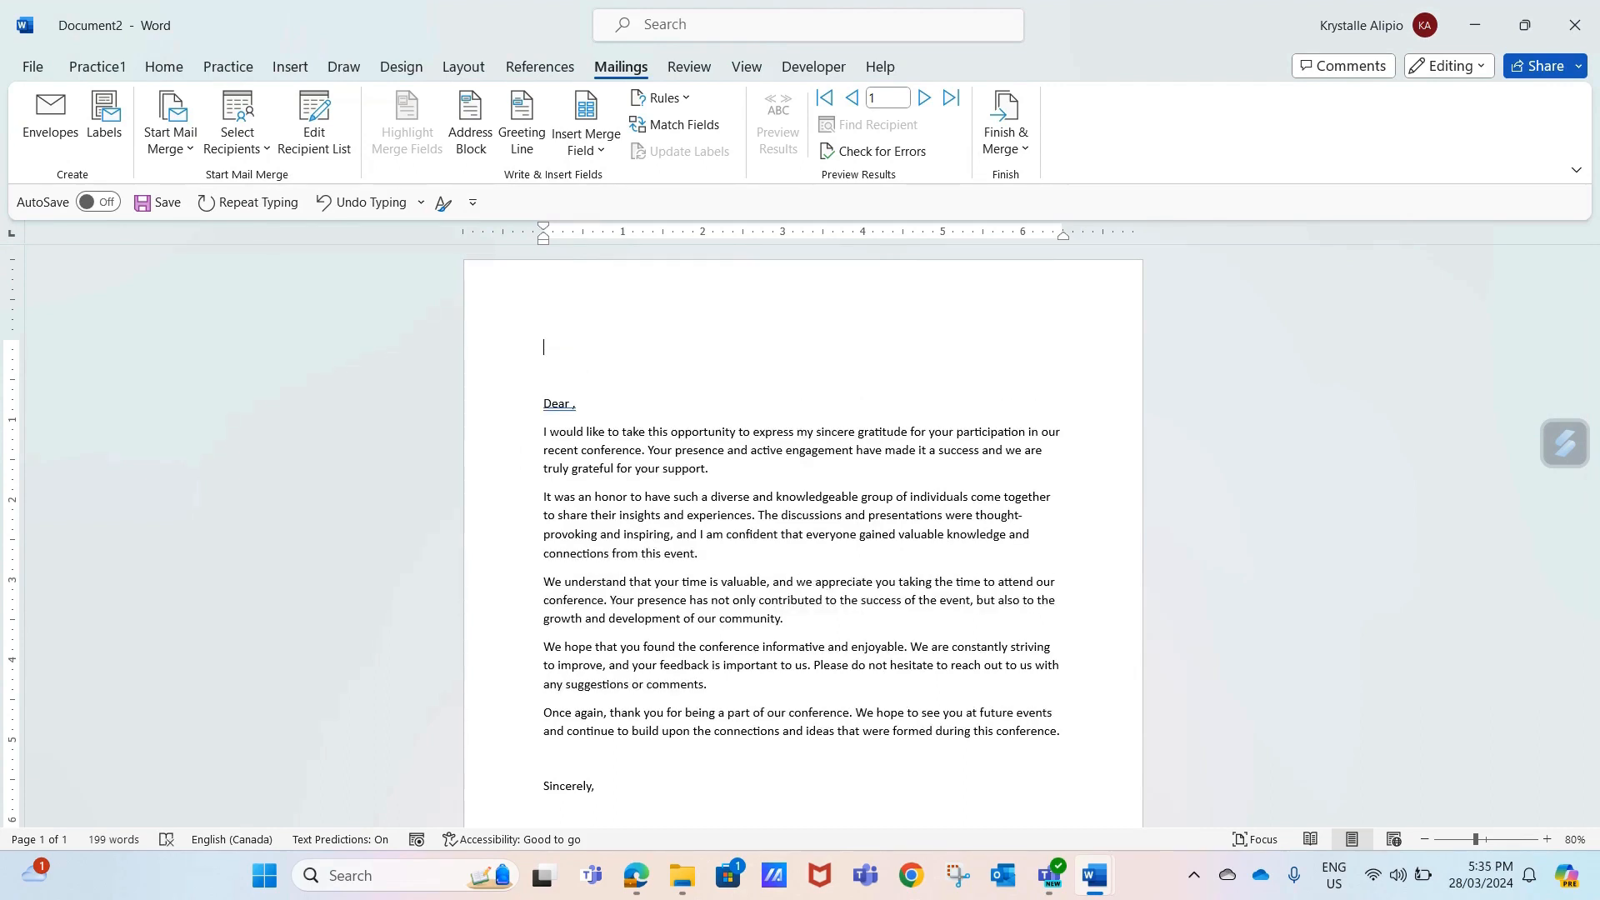
Step: Insert the First_name and Last_name merge fields on the blank first line above the salutation
{"action": "double_click", "coordinate": [628, 73]}
{"action": "left_click", "coordinate": [628, 72]}
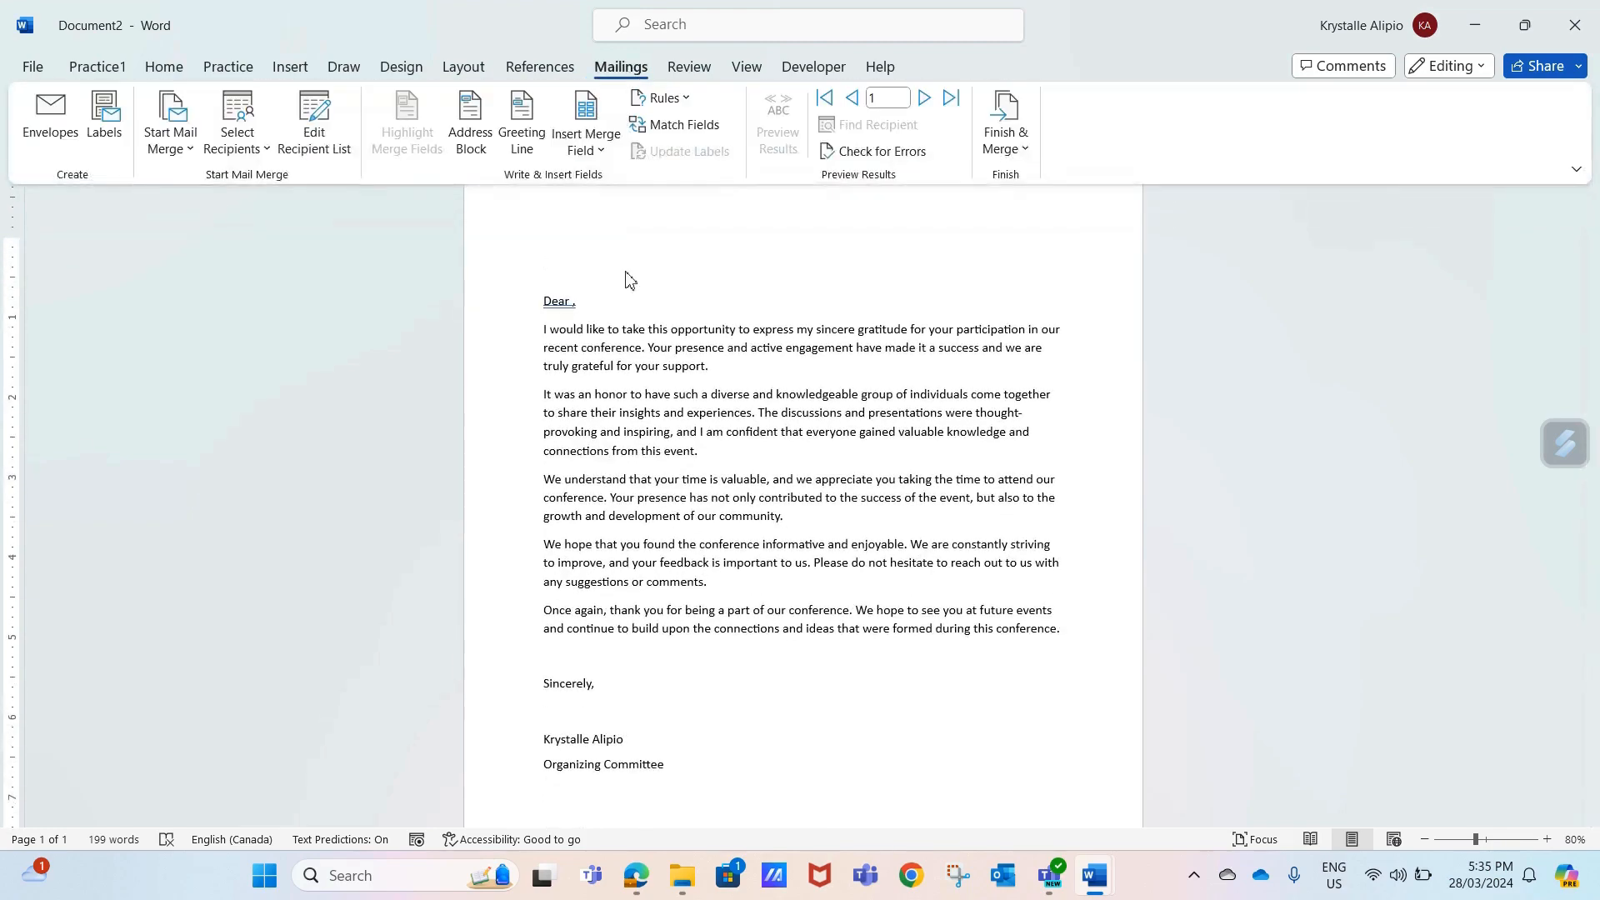
{"action": "scroll", "coordinate": [860, 349], "scroll_direction": "down", "scroll_amount": 3}
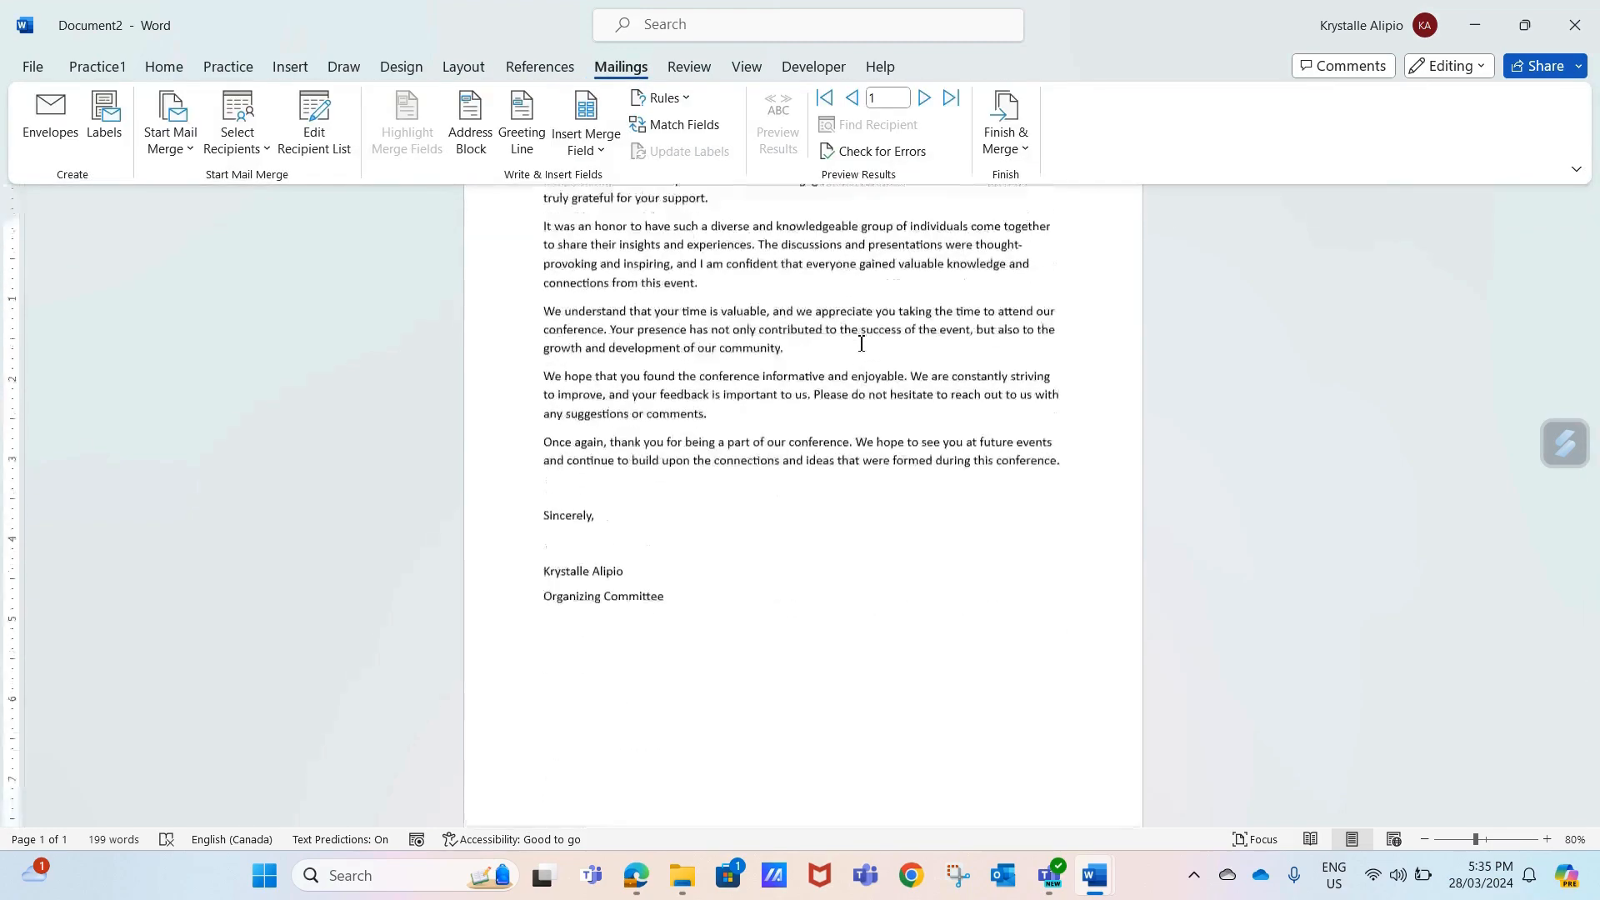
{"action": "scroll", "coordinate": [861, 348], "scroll_direction": "up", "scroll_amount": 3}
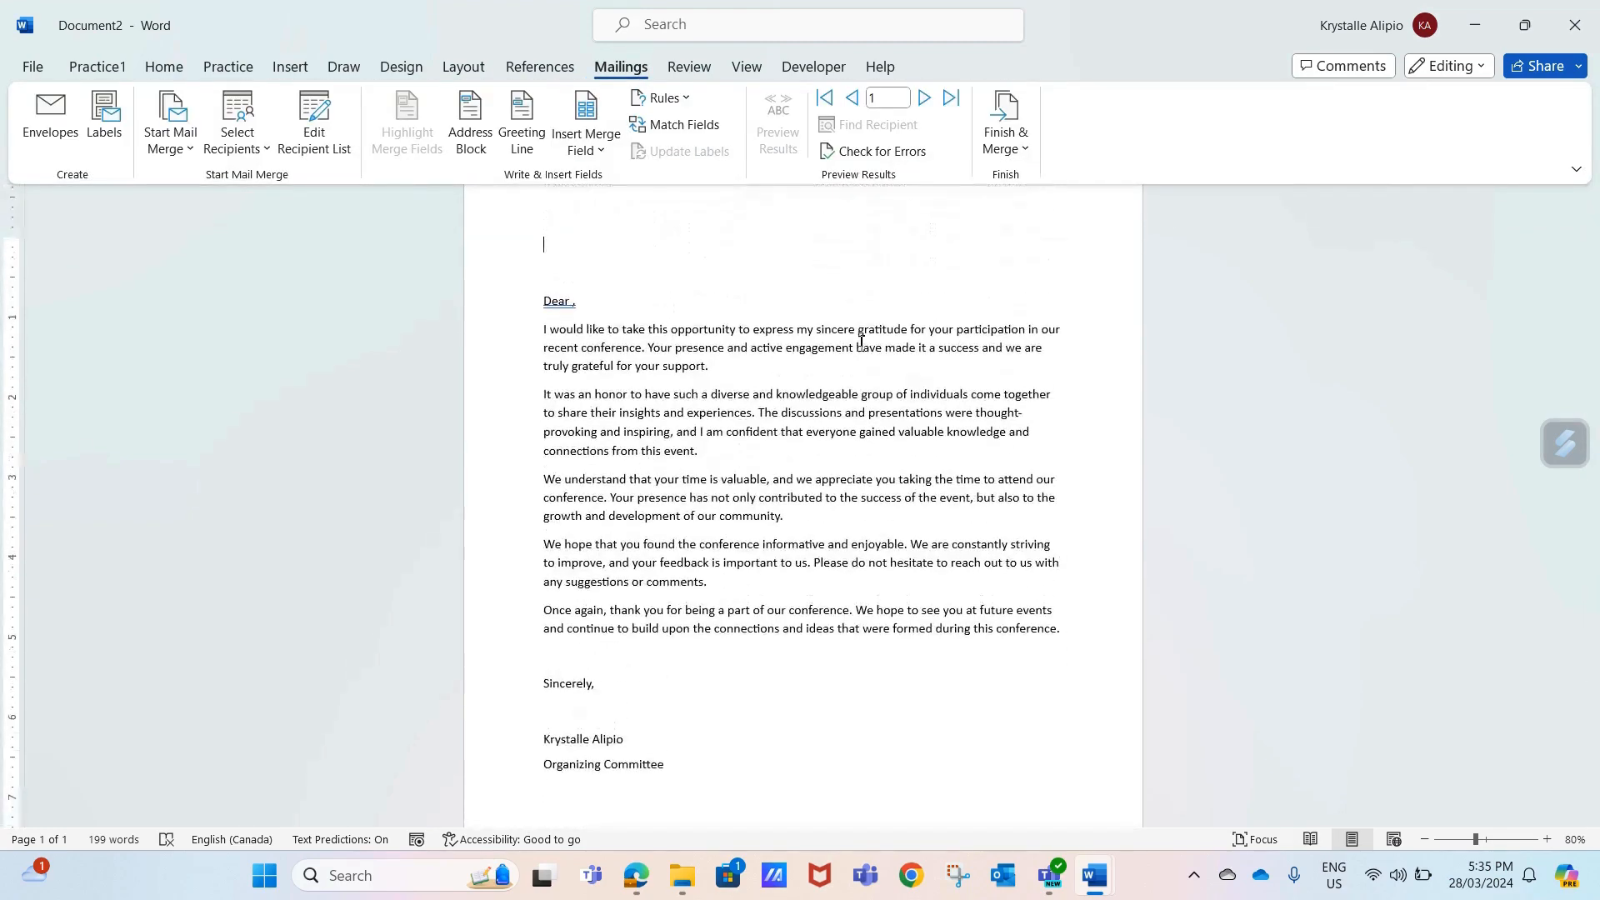
{"action": "left_click", "coordinate": [599, 152]}
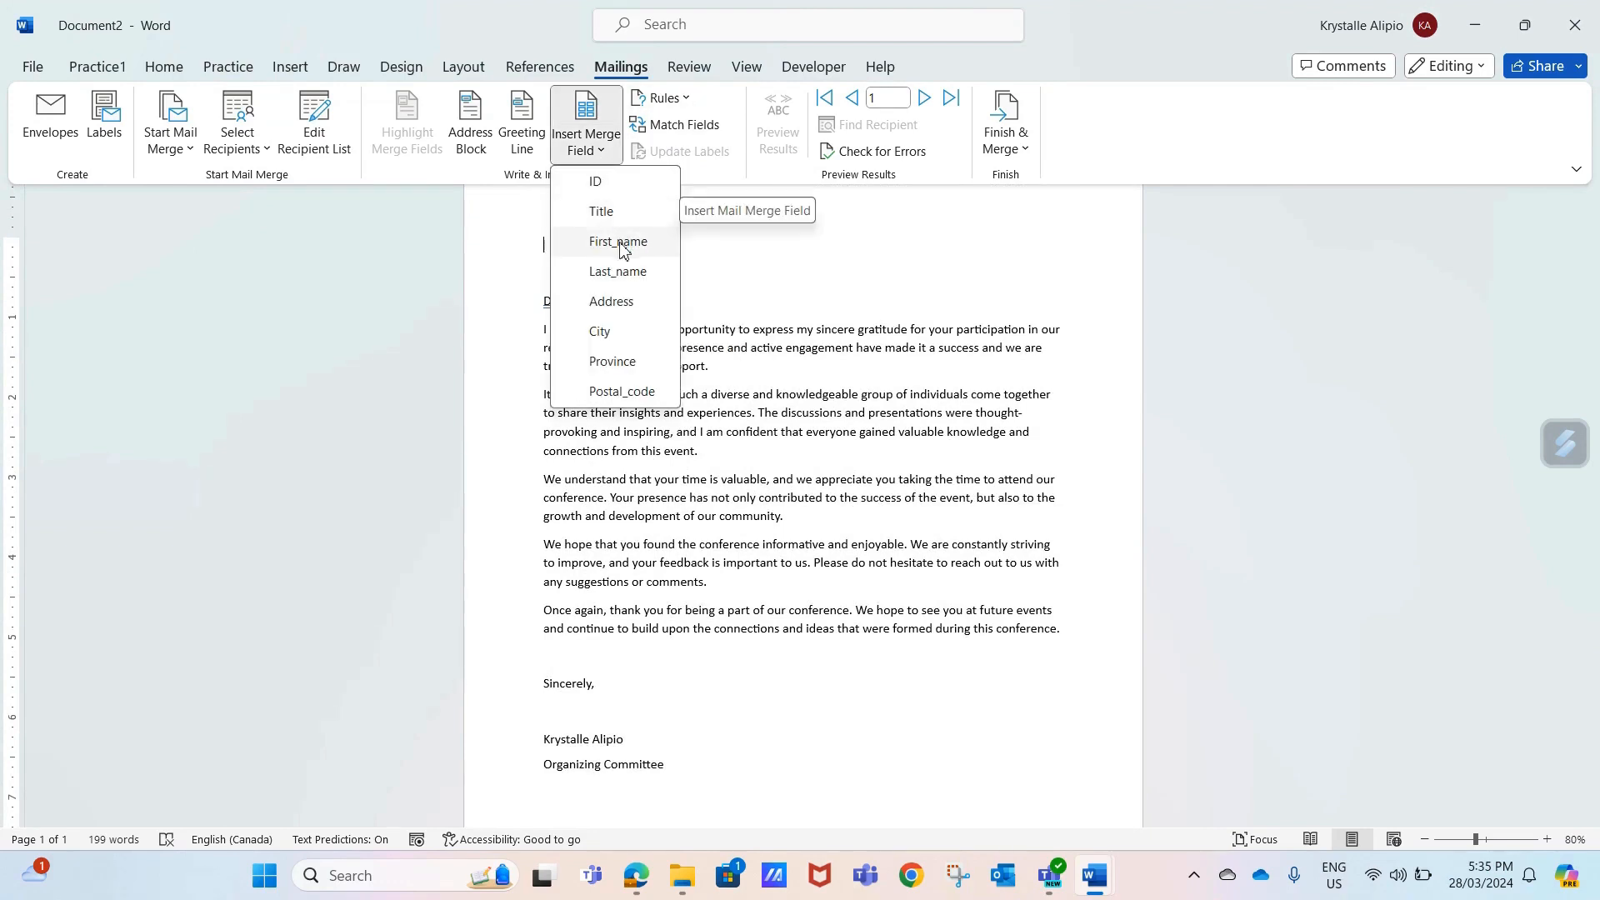
{"action": "left_click", "coordinate": [620, 242]}
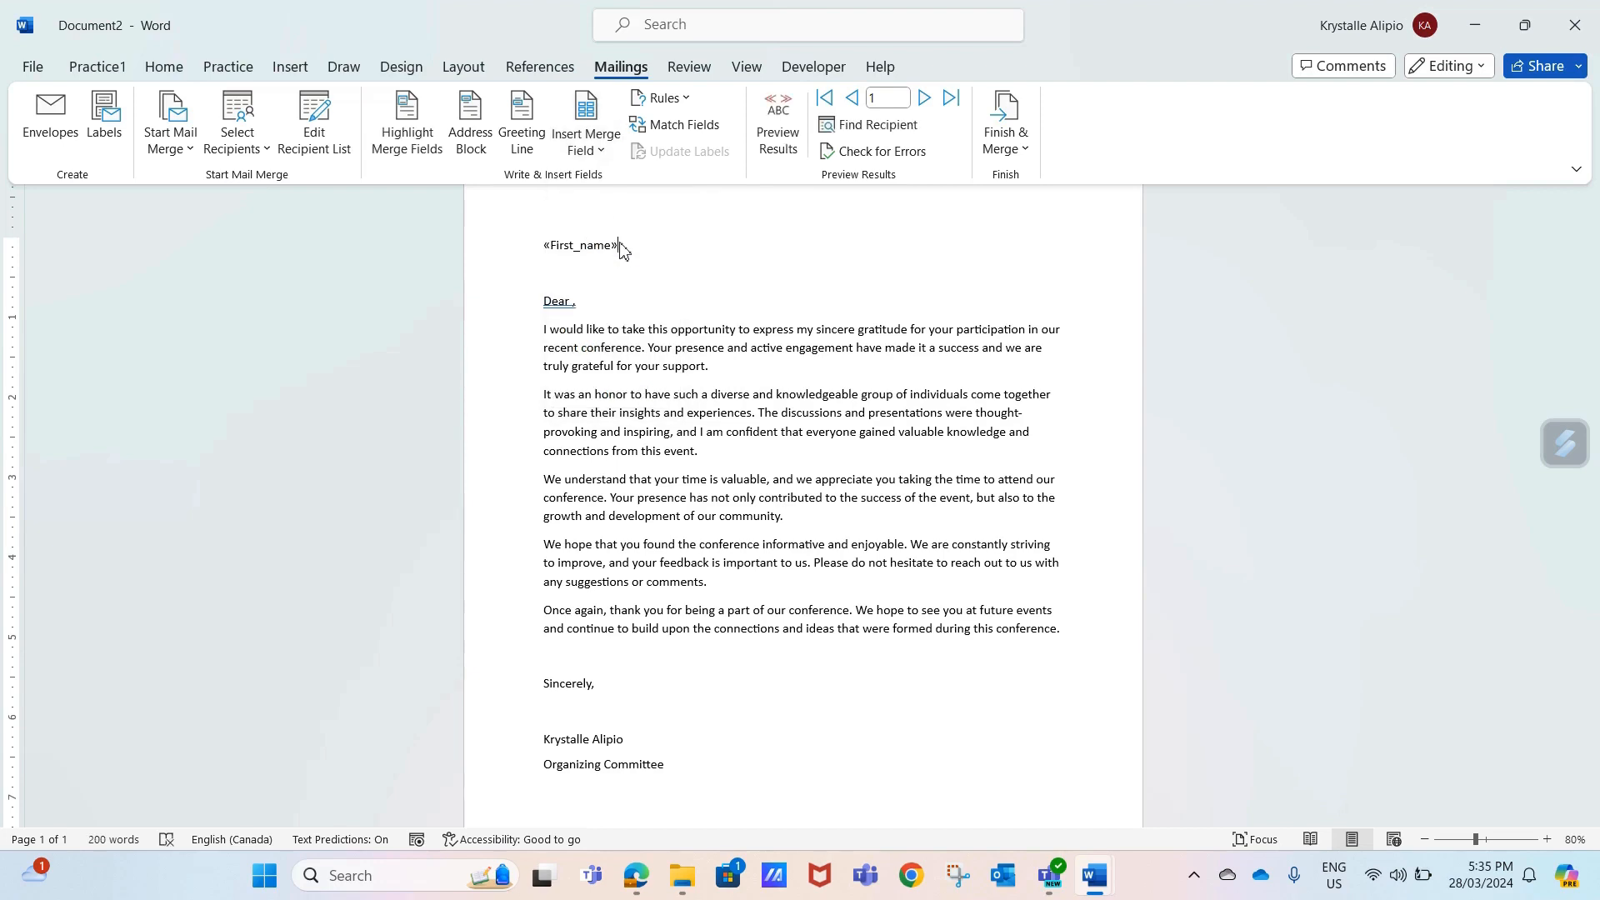
{"action": "left_click", "coordinate": [600, 151]}
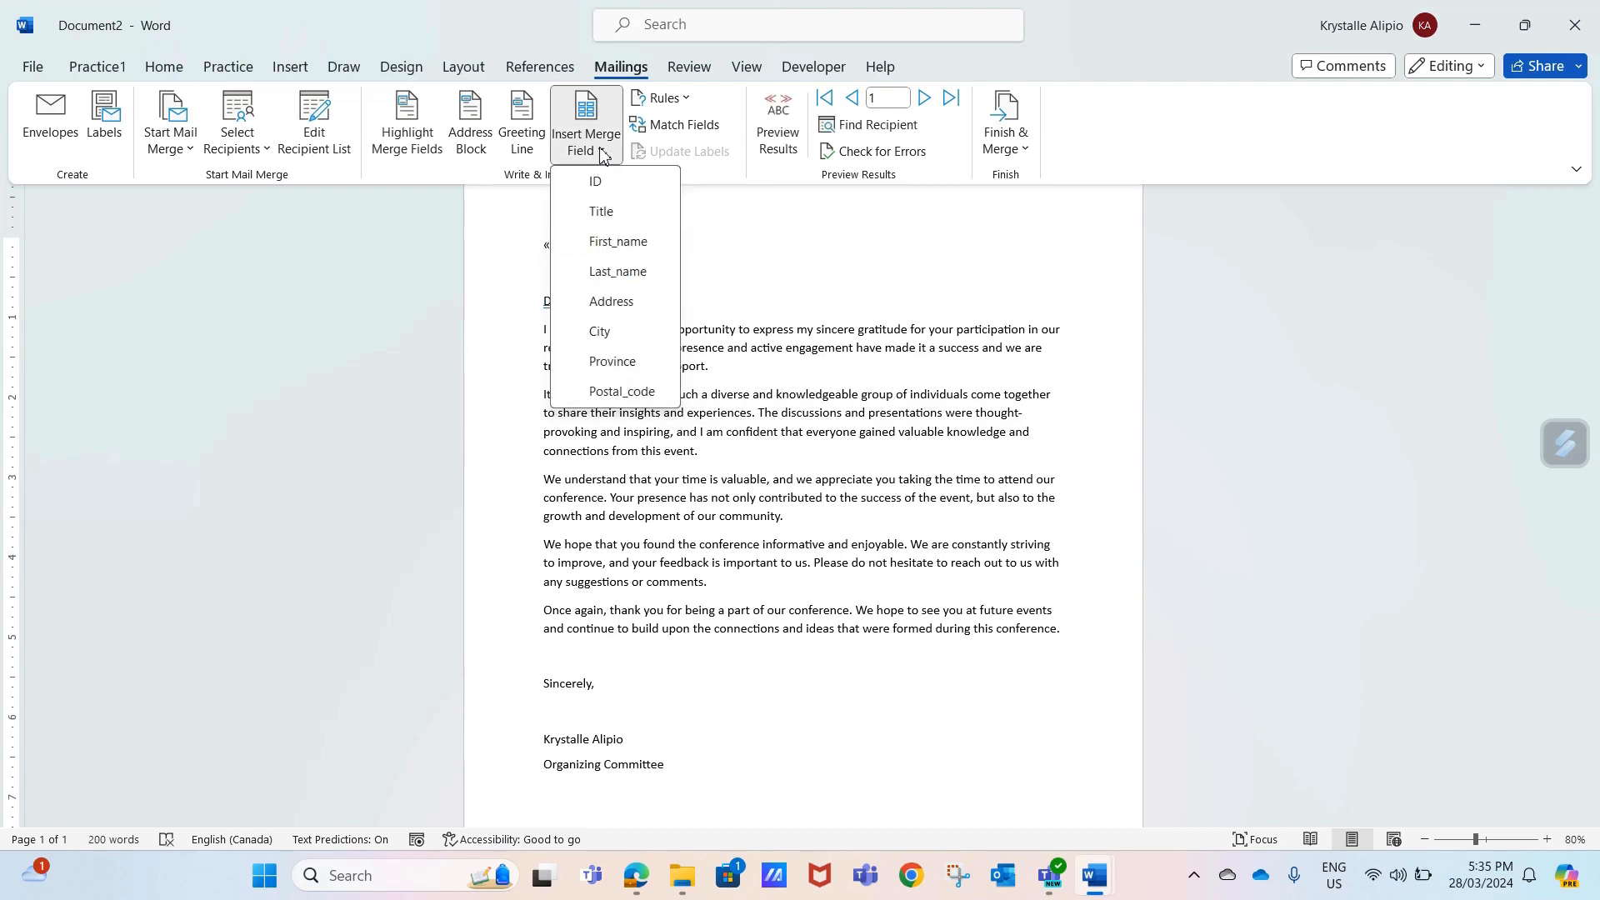
{"action": "left_click", "coordinate": [631, 282]}
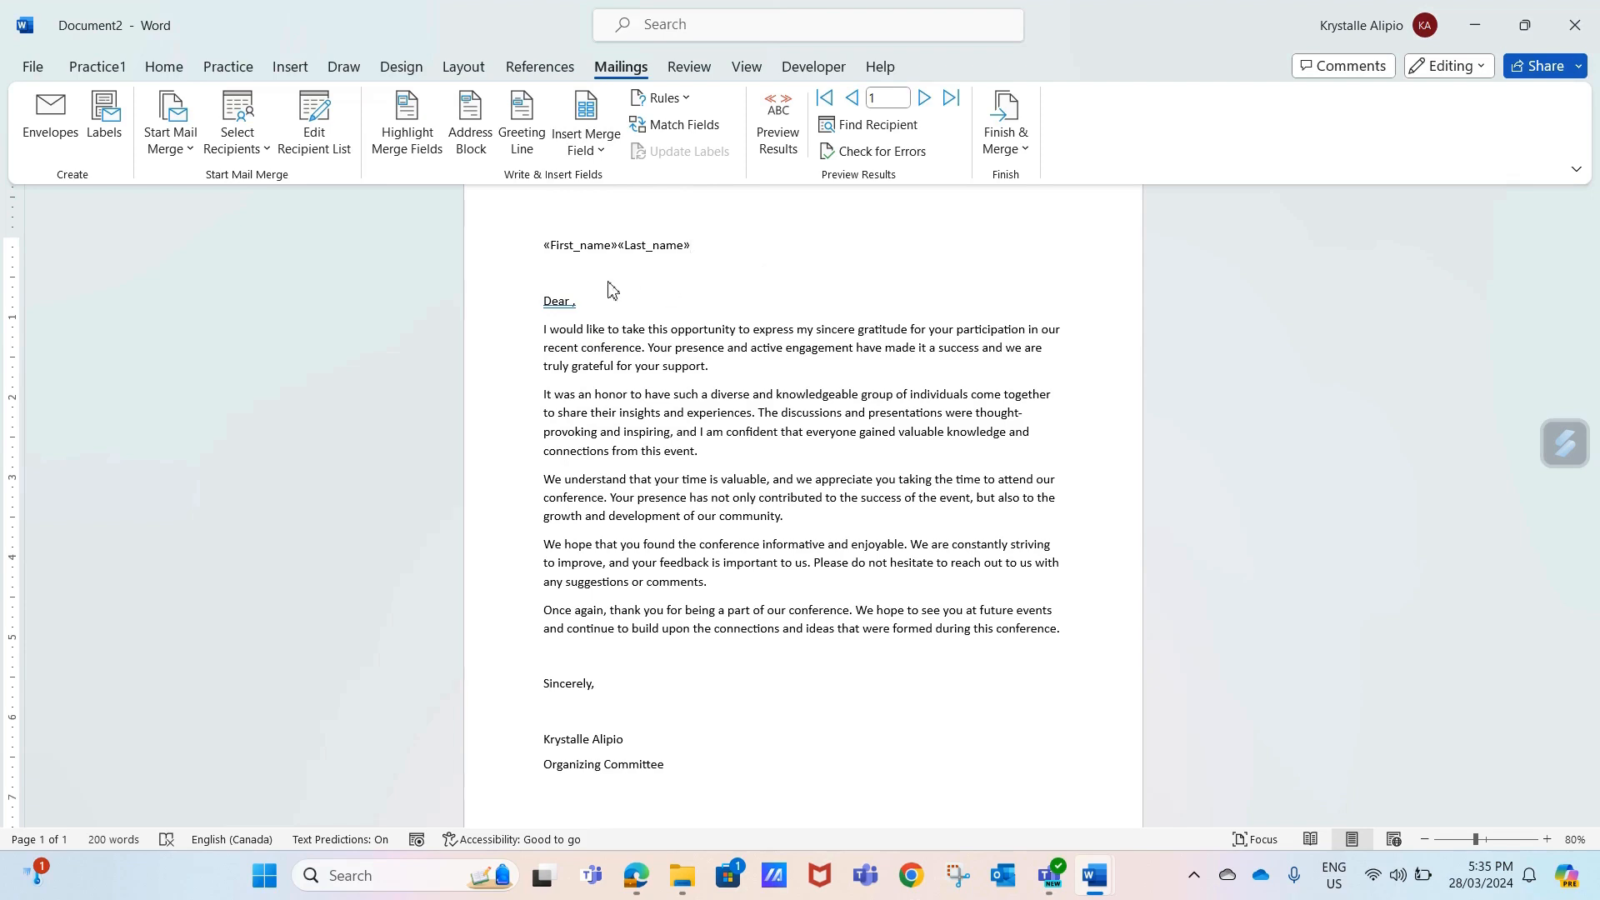
{"action": "key", "text": "ctrl+F1"}
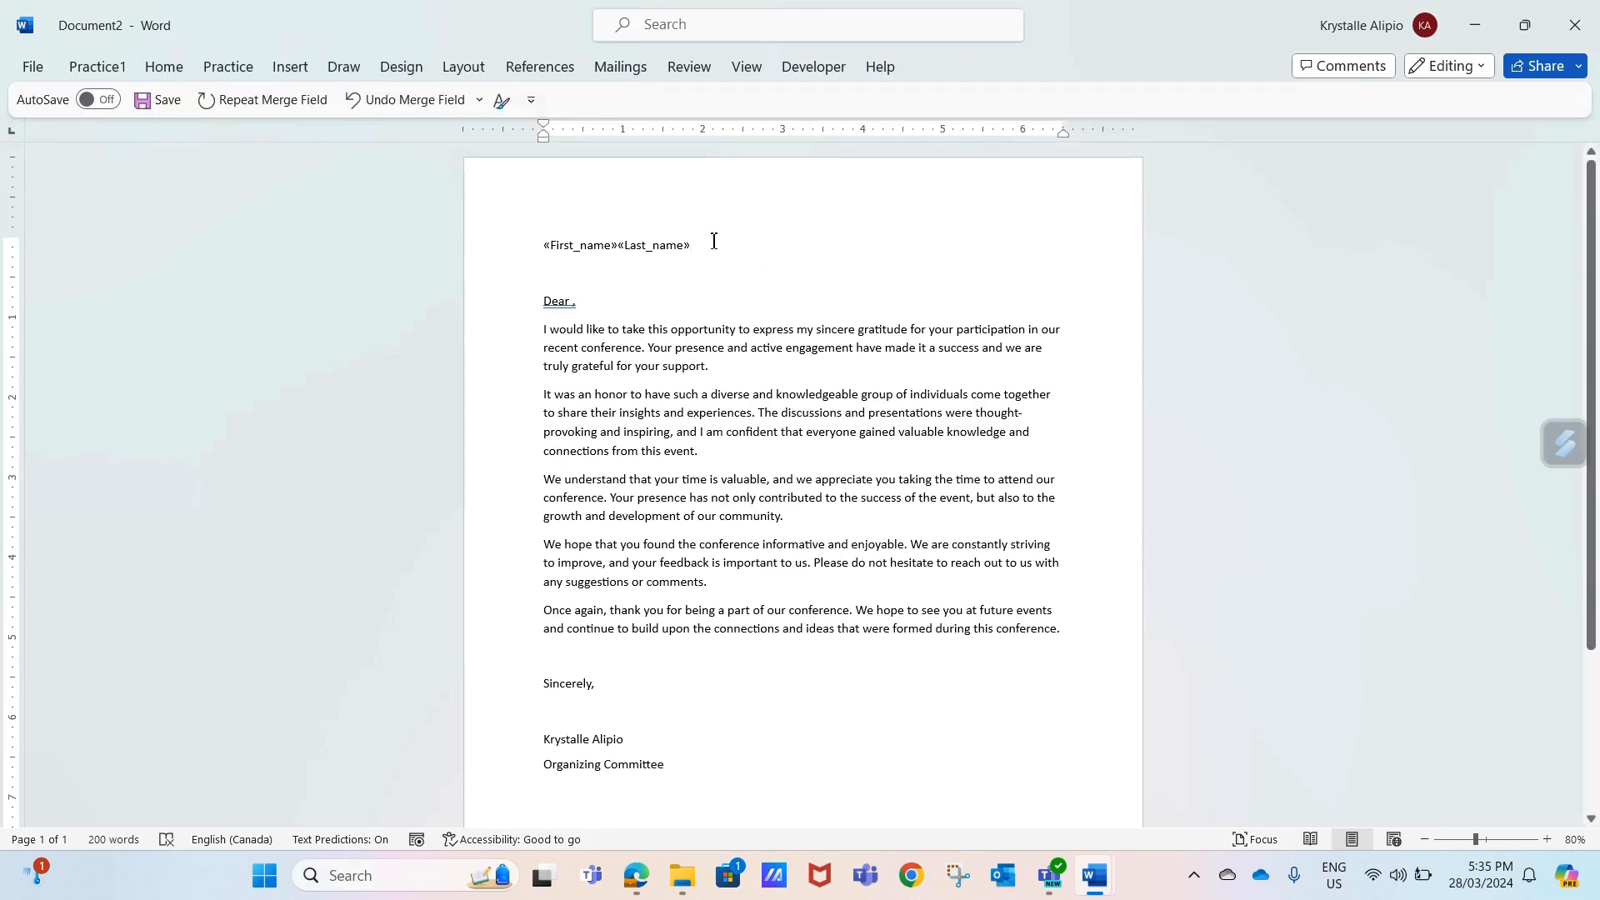
{"action": "left_click", "coordinate": [640, 69]}
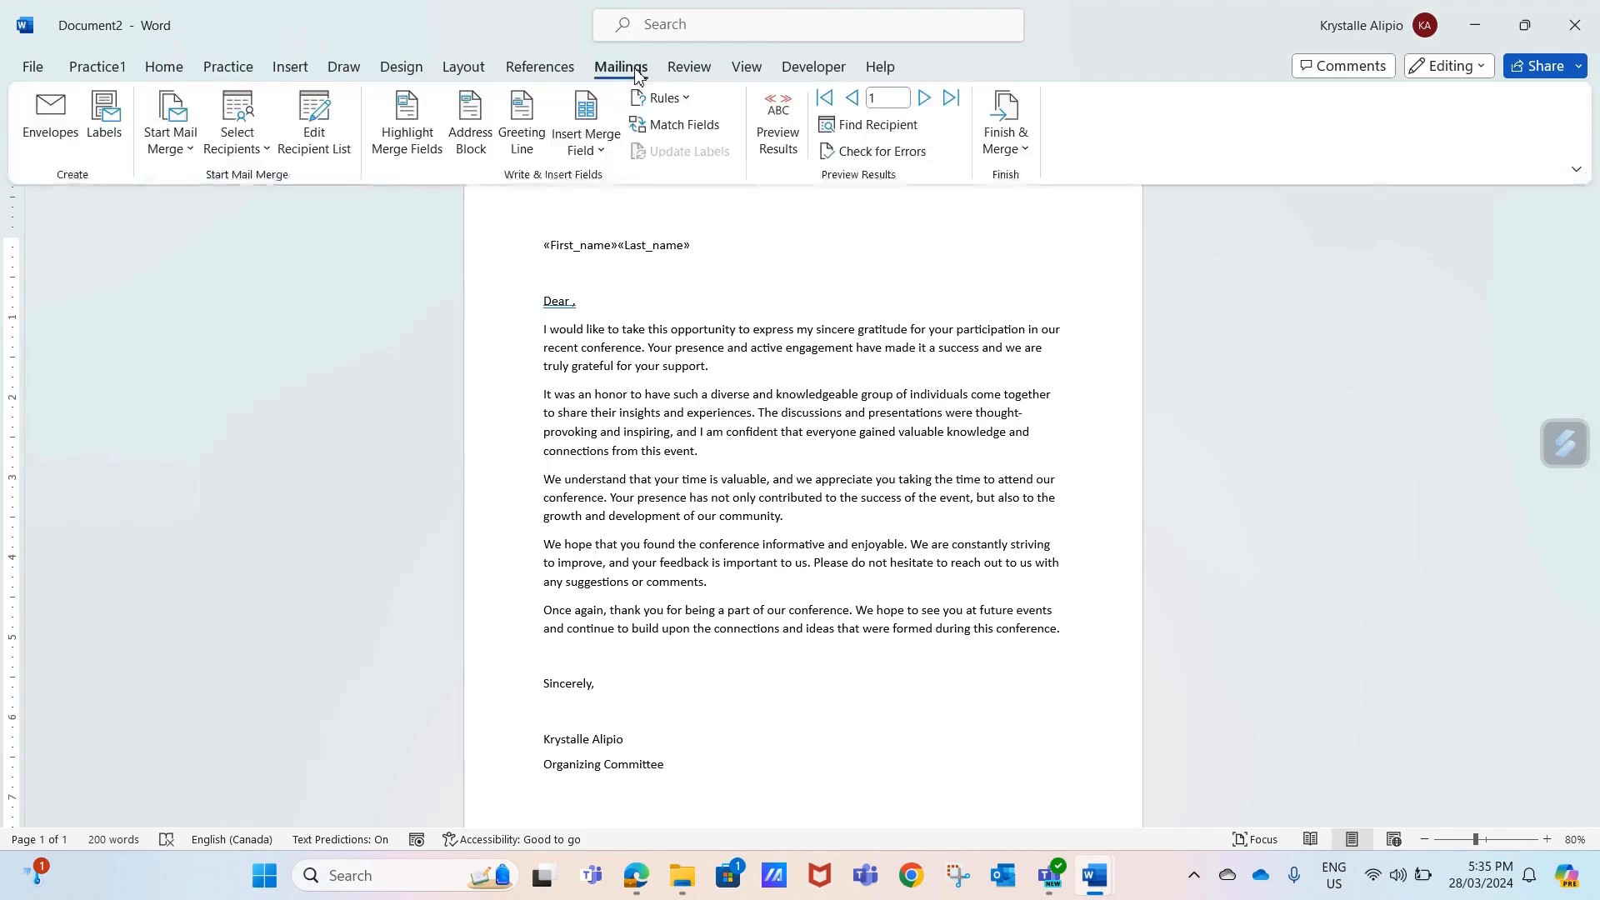
Step: Insert the Address merge field below the name fields, and add three blank lines above the "Dear ," salutation
{"action": "left_click", "coordinate": [610, 156]}
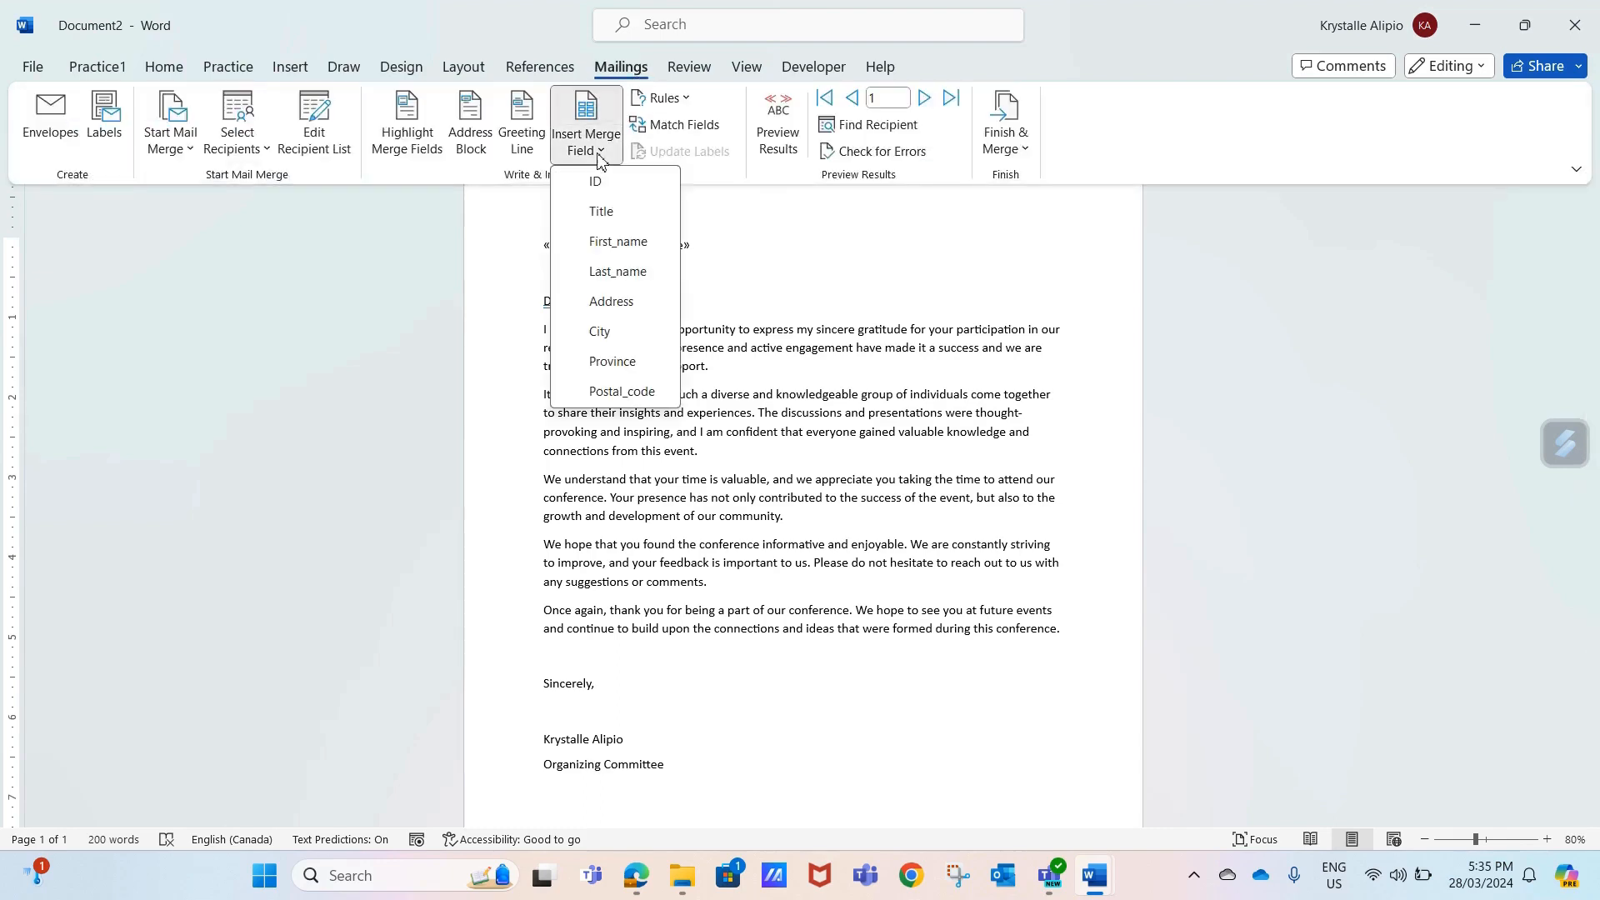
{"action": "left_click", "coordinate": [615, 303]}
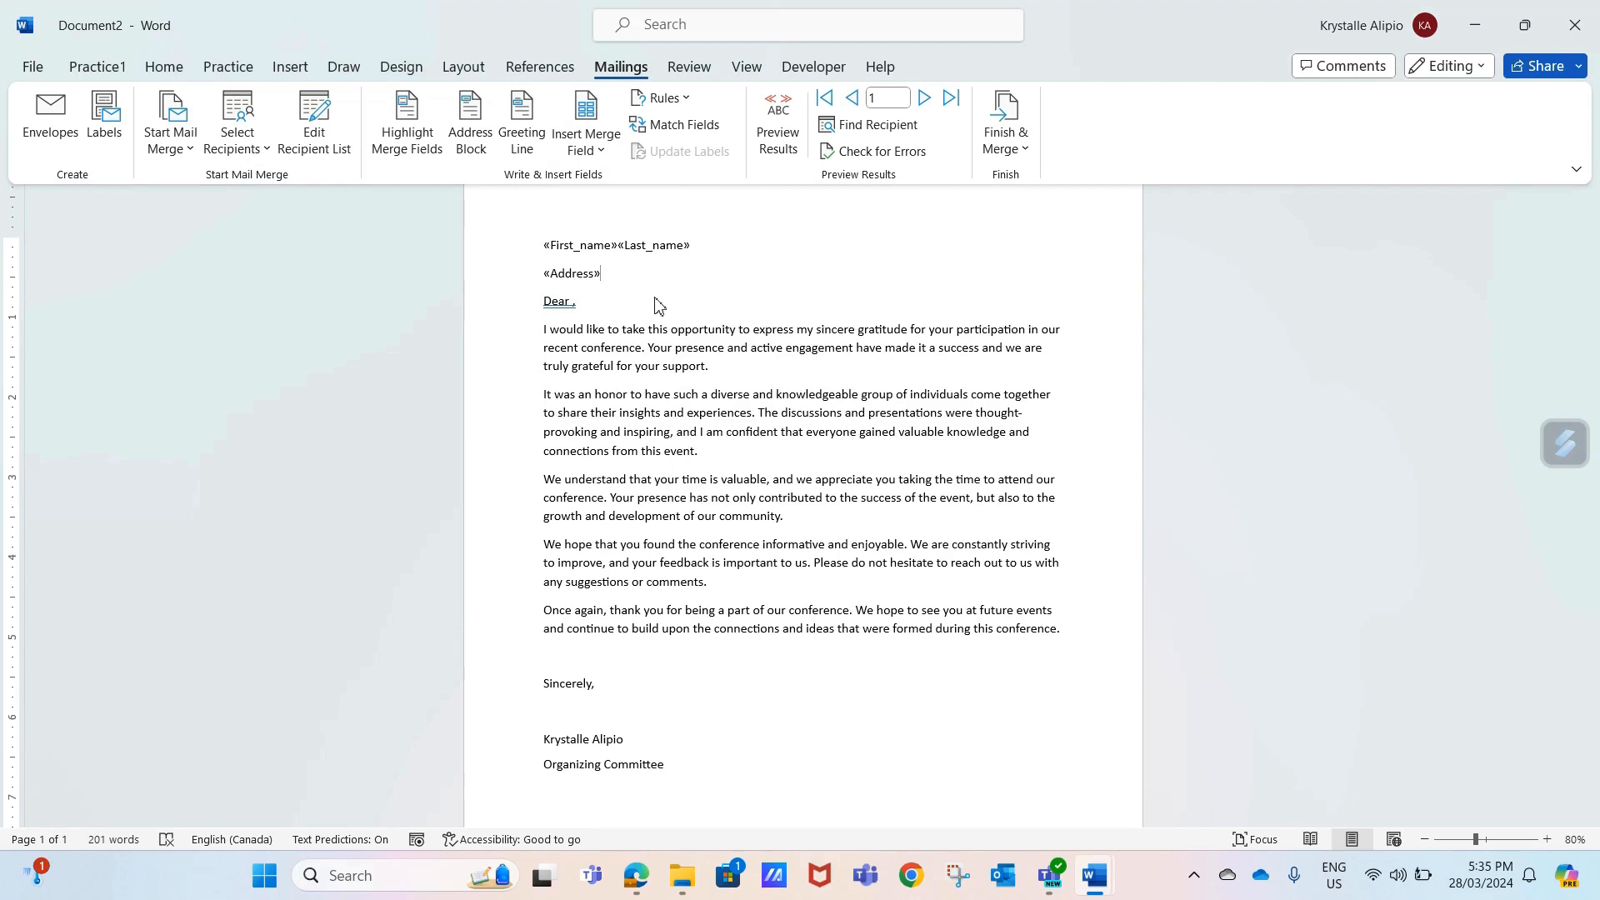
{"action": "left_click_drag", "start_coordinate": [620, 300], "coordinate": [544, 302]}
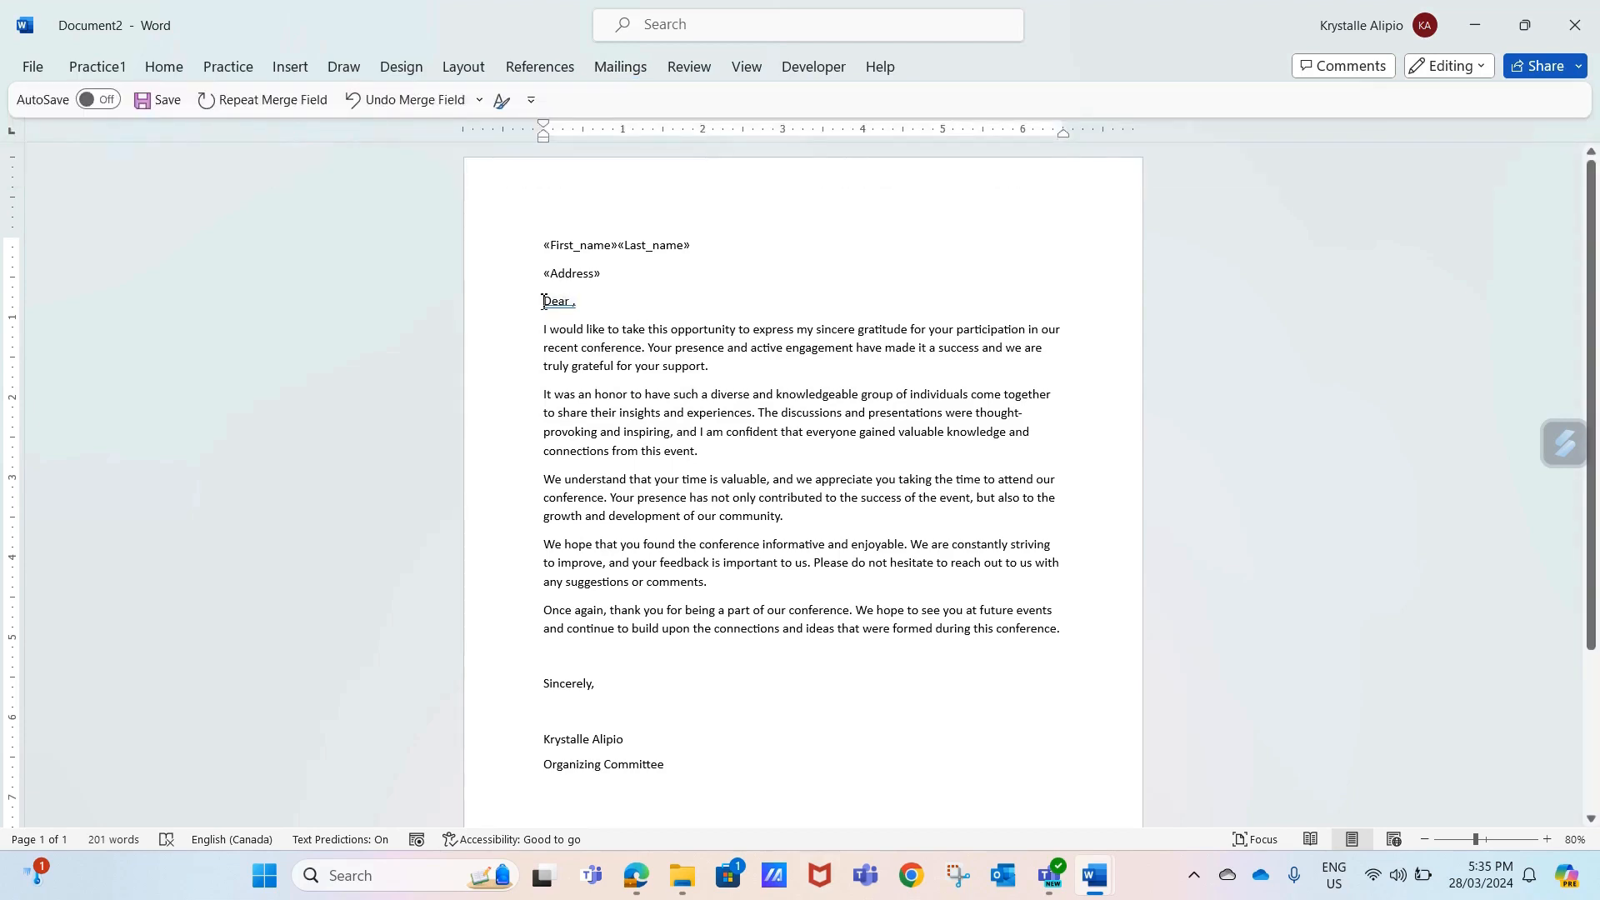
{"action": "left_click", "coordinate": [544, 300]}
{"action": "key", "text": "Return"}
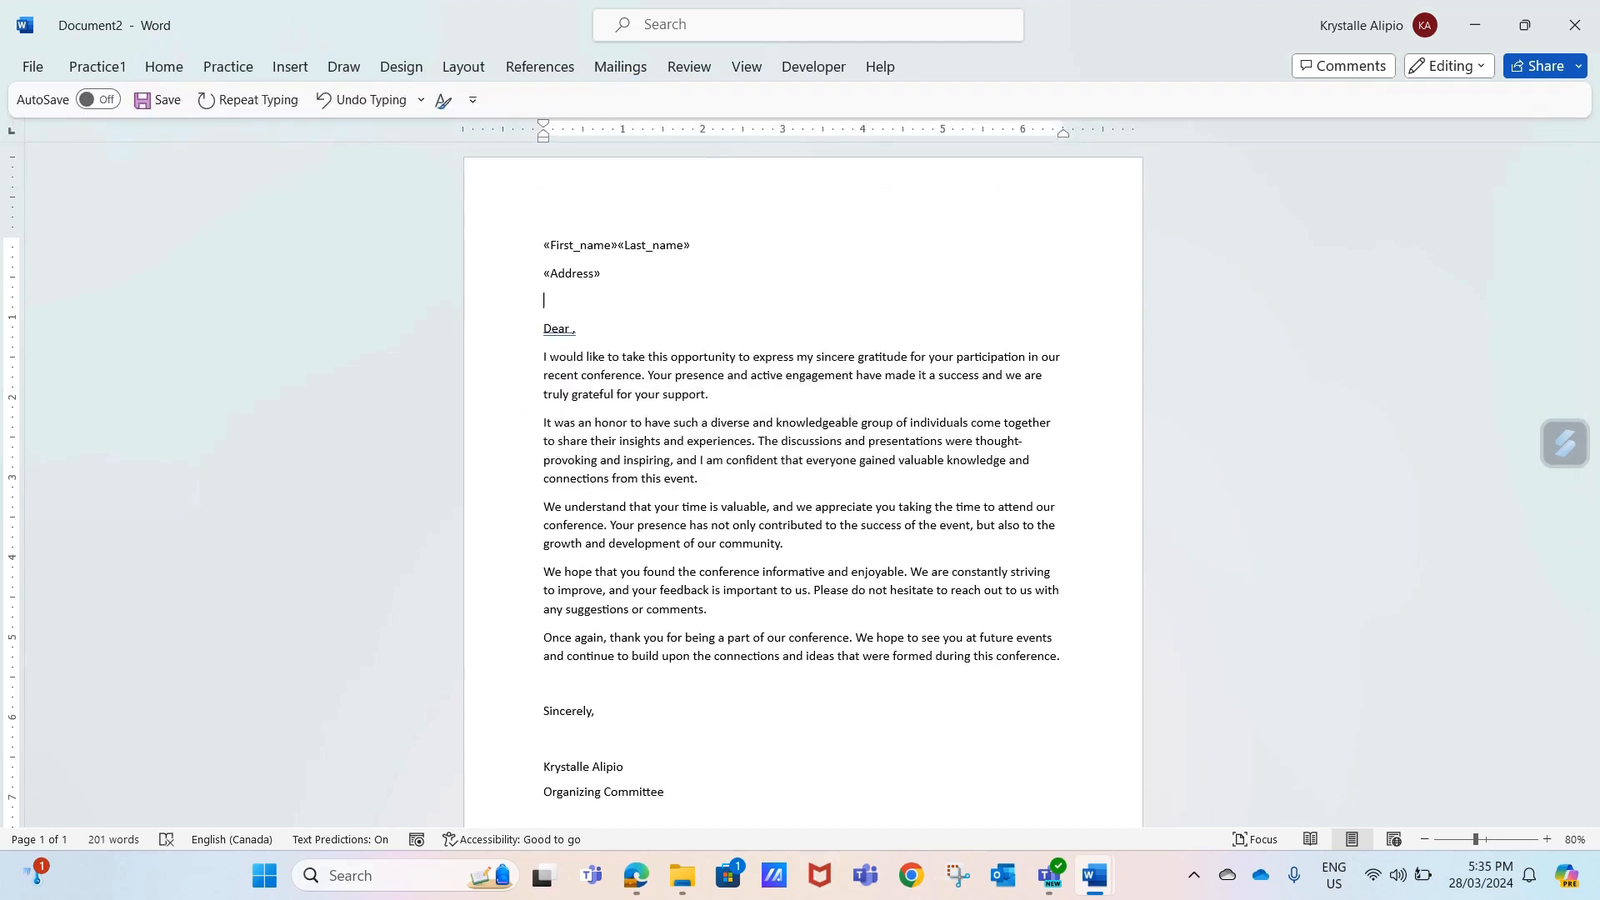
{"action": "key", "text": "Return"}
{"action": "key", "text": "Return"}
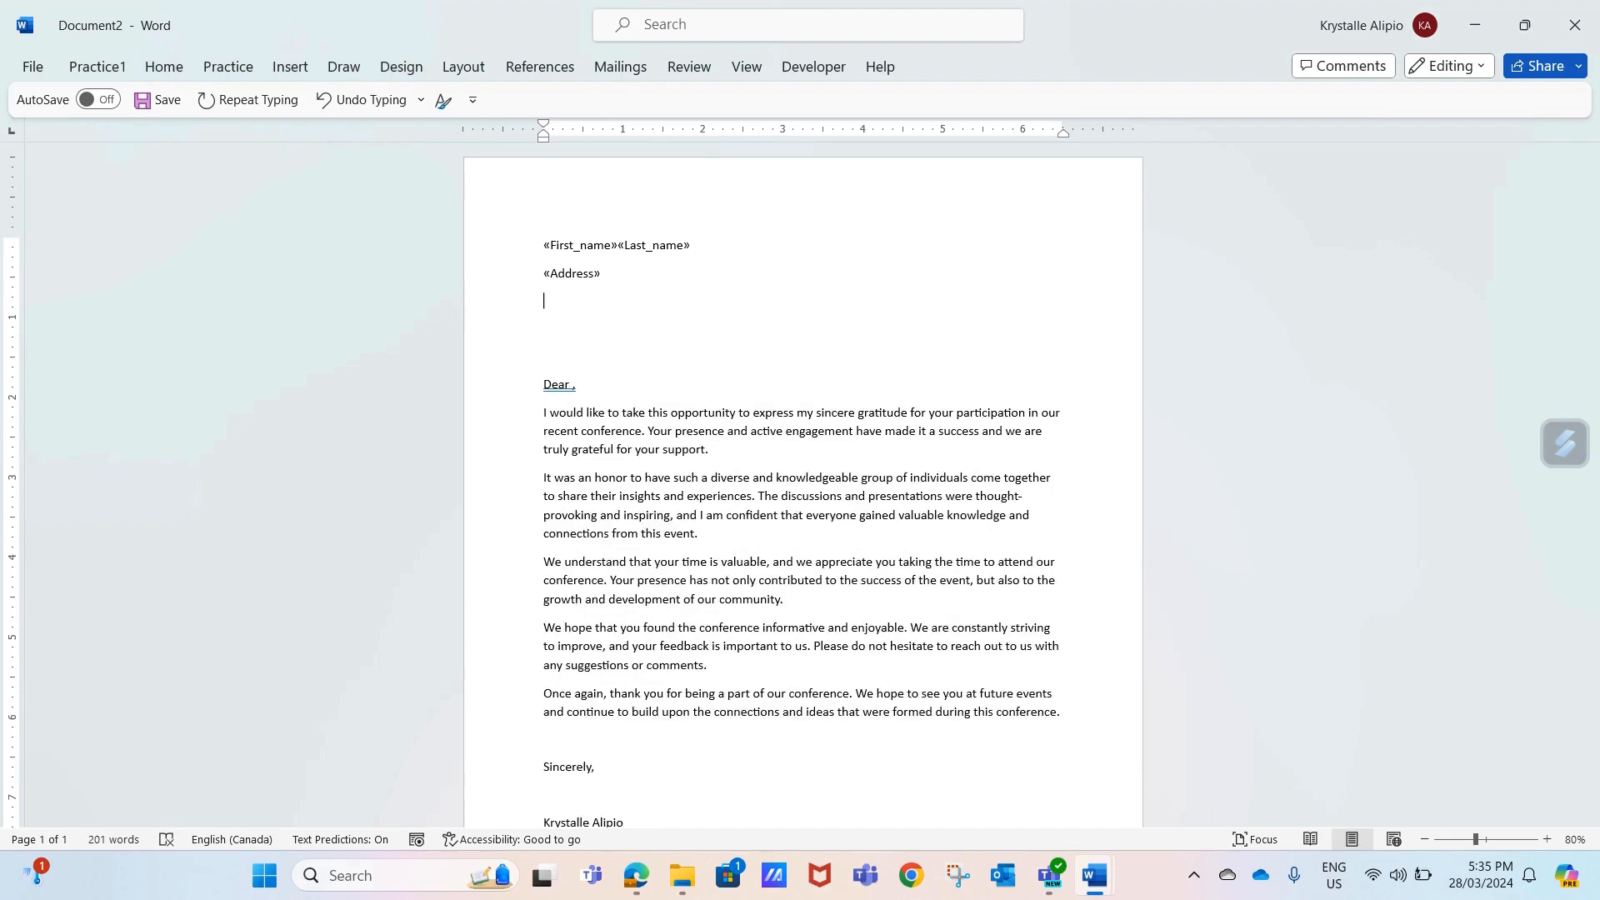
Step: Insert the City and Province merge fields on the line below Address, separated by a comma and a space
{"action": "left_click", "coordinate": [621, 67]}
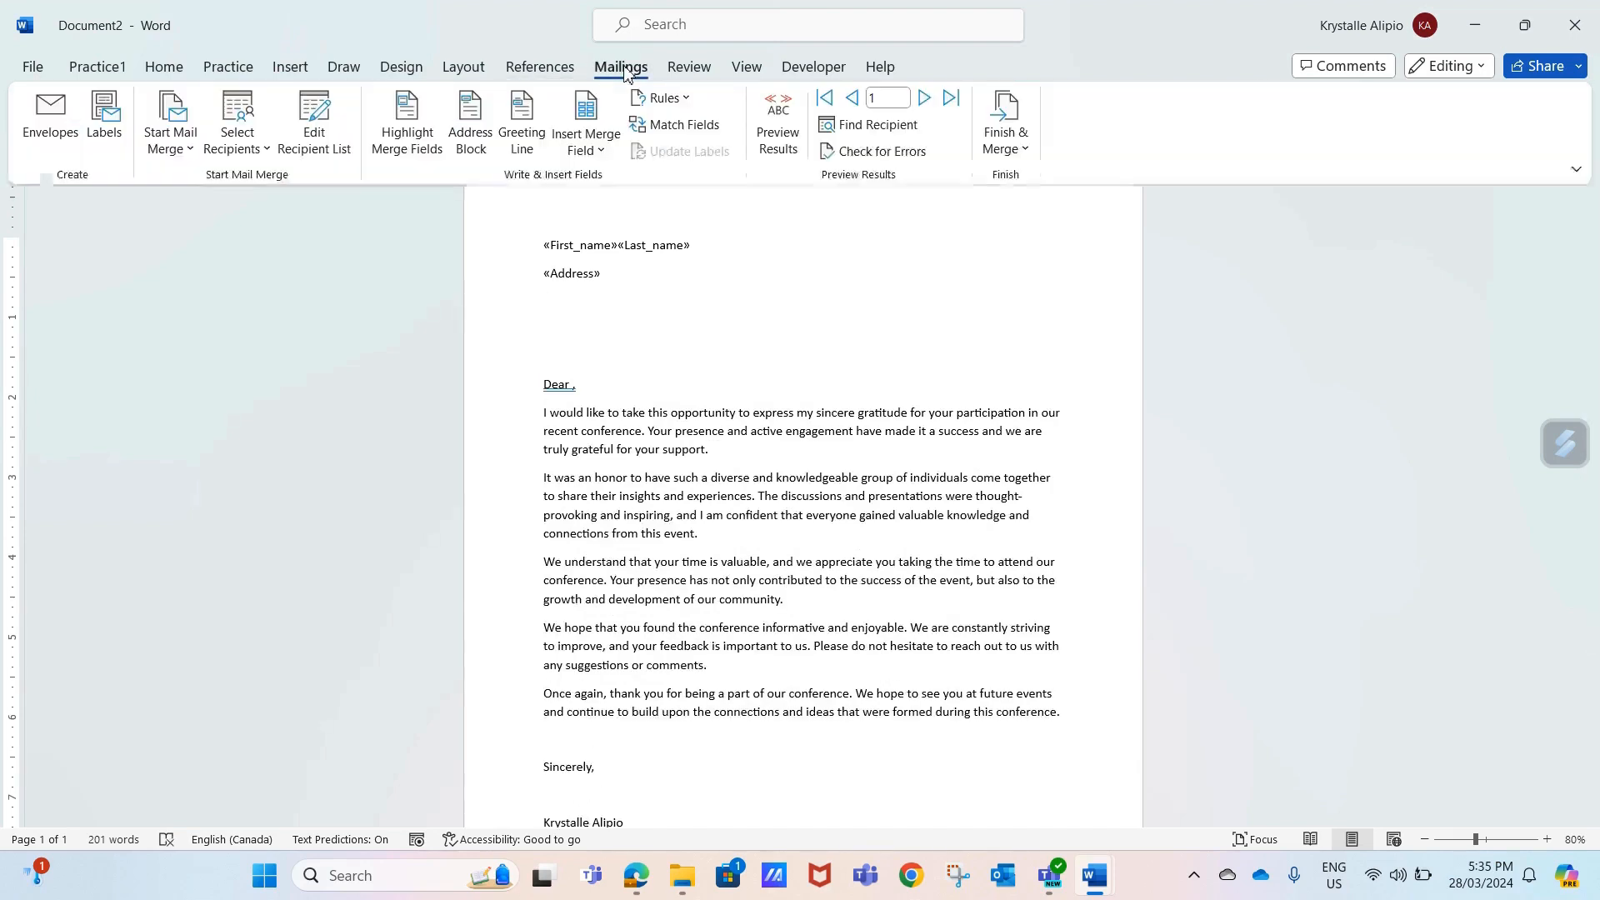
{"action": "left_click", "coordinate": [600, 150]}
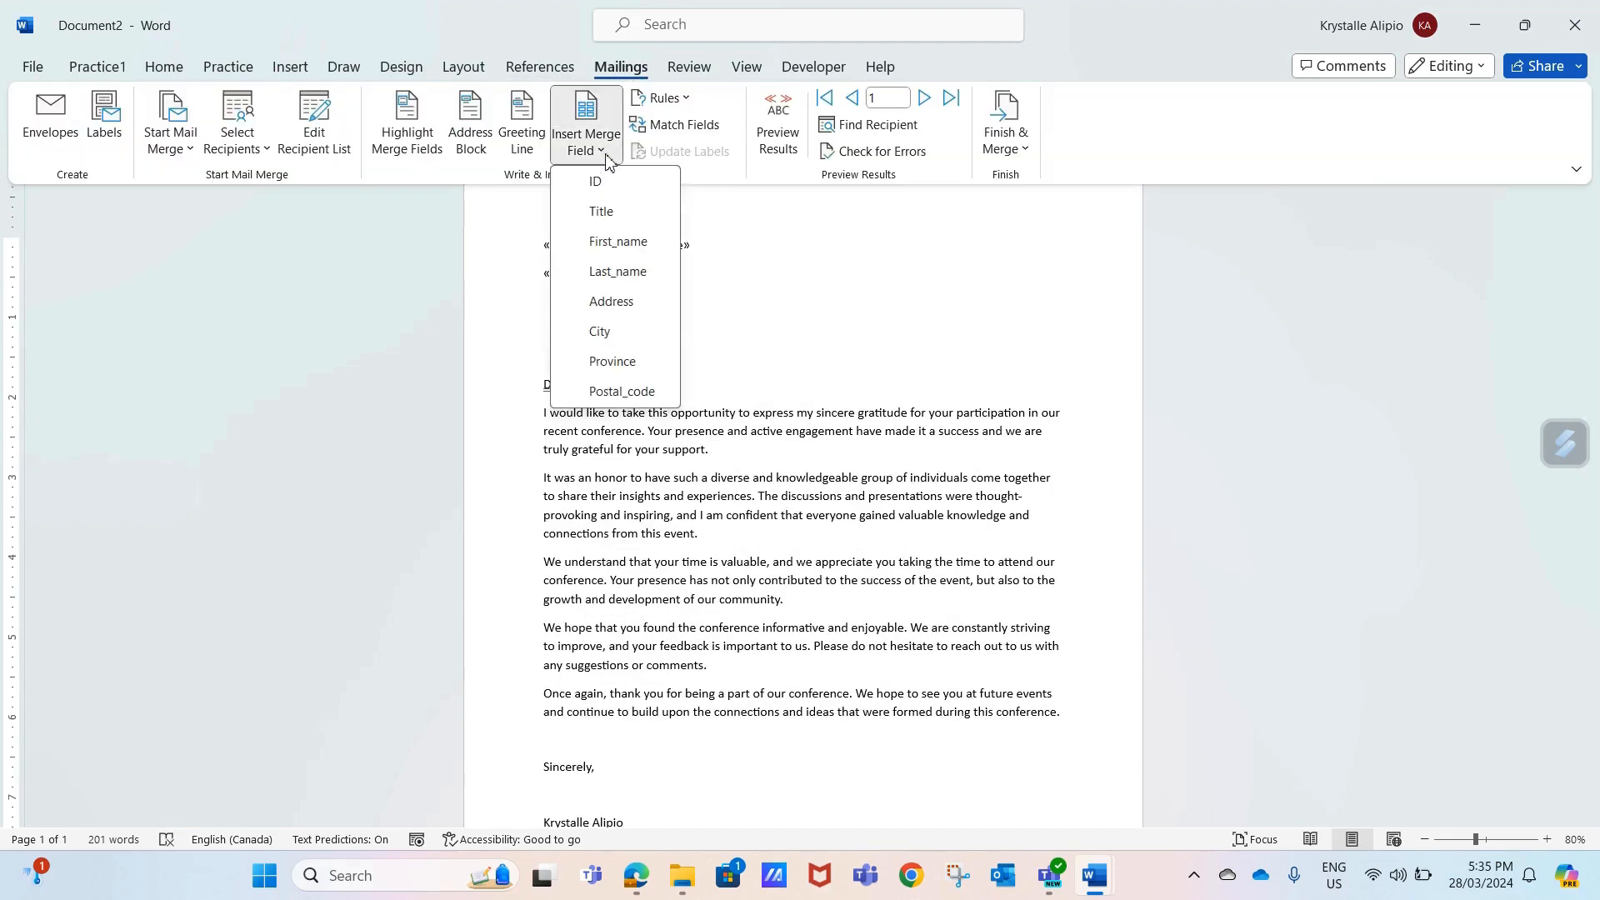
{"action": "left_click", "coordinate": [608, 331]}
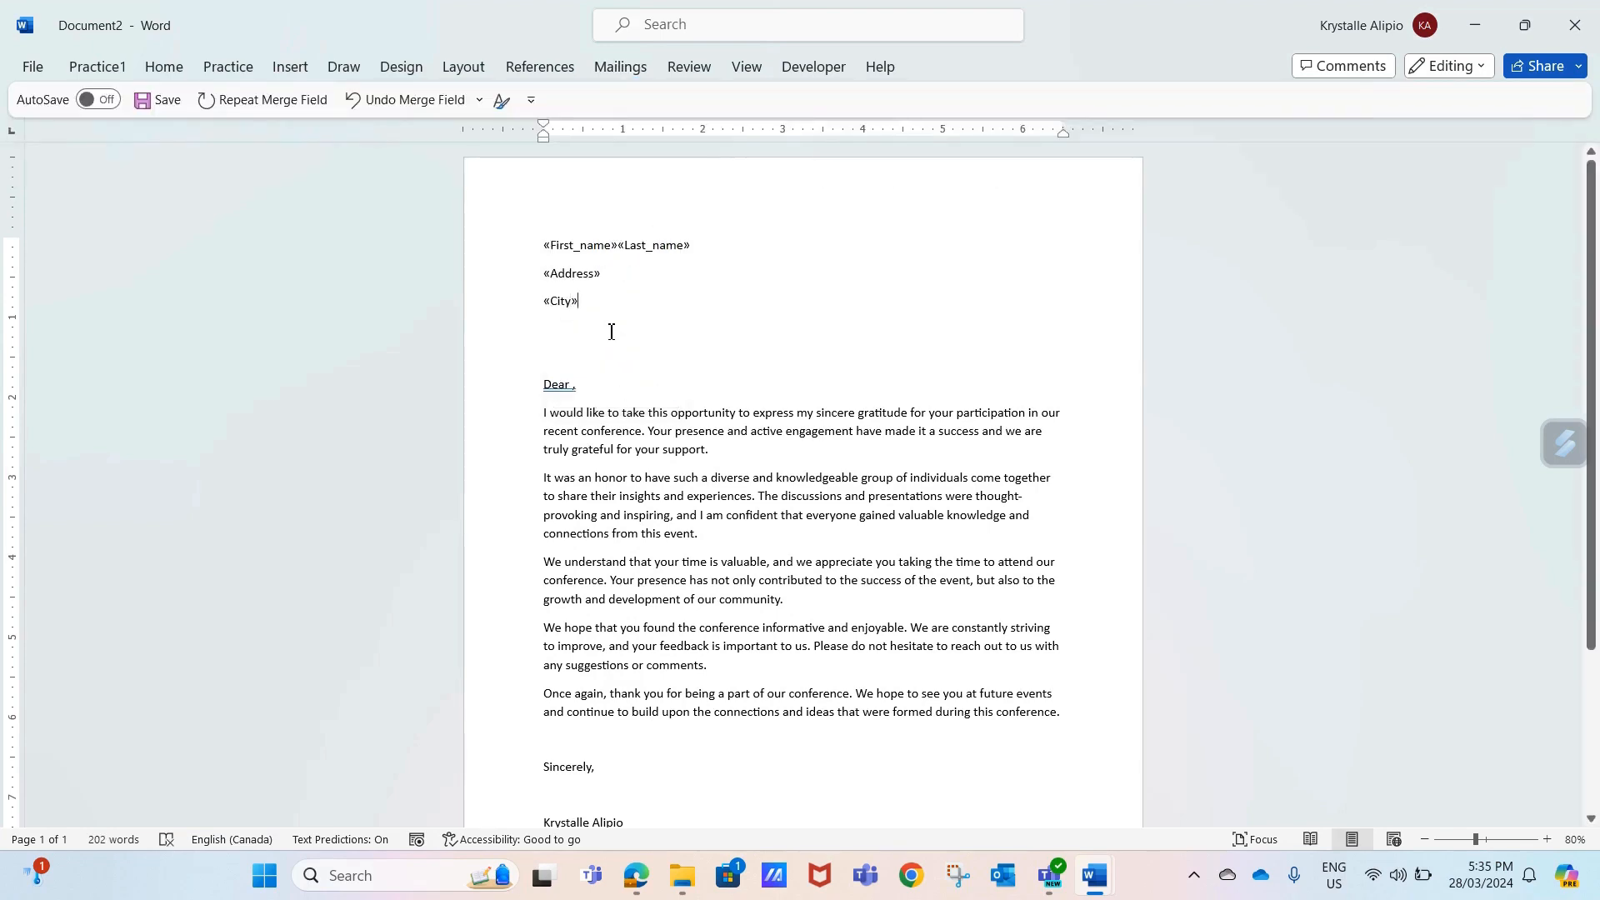
{"action": "type", "text": ","}
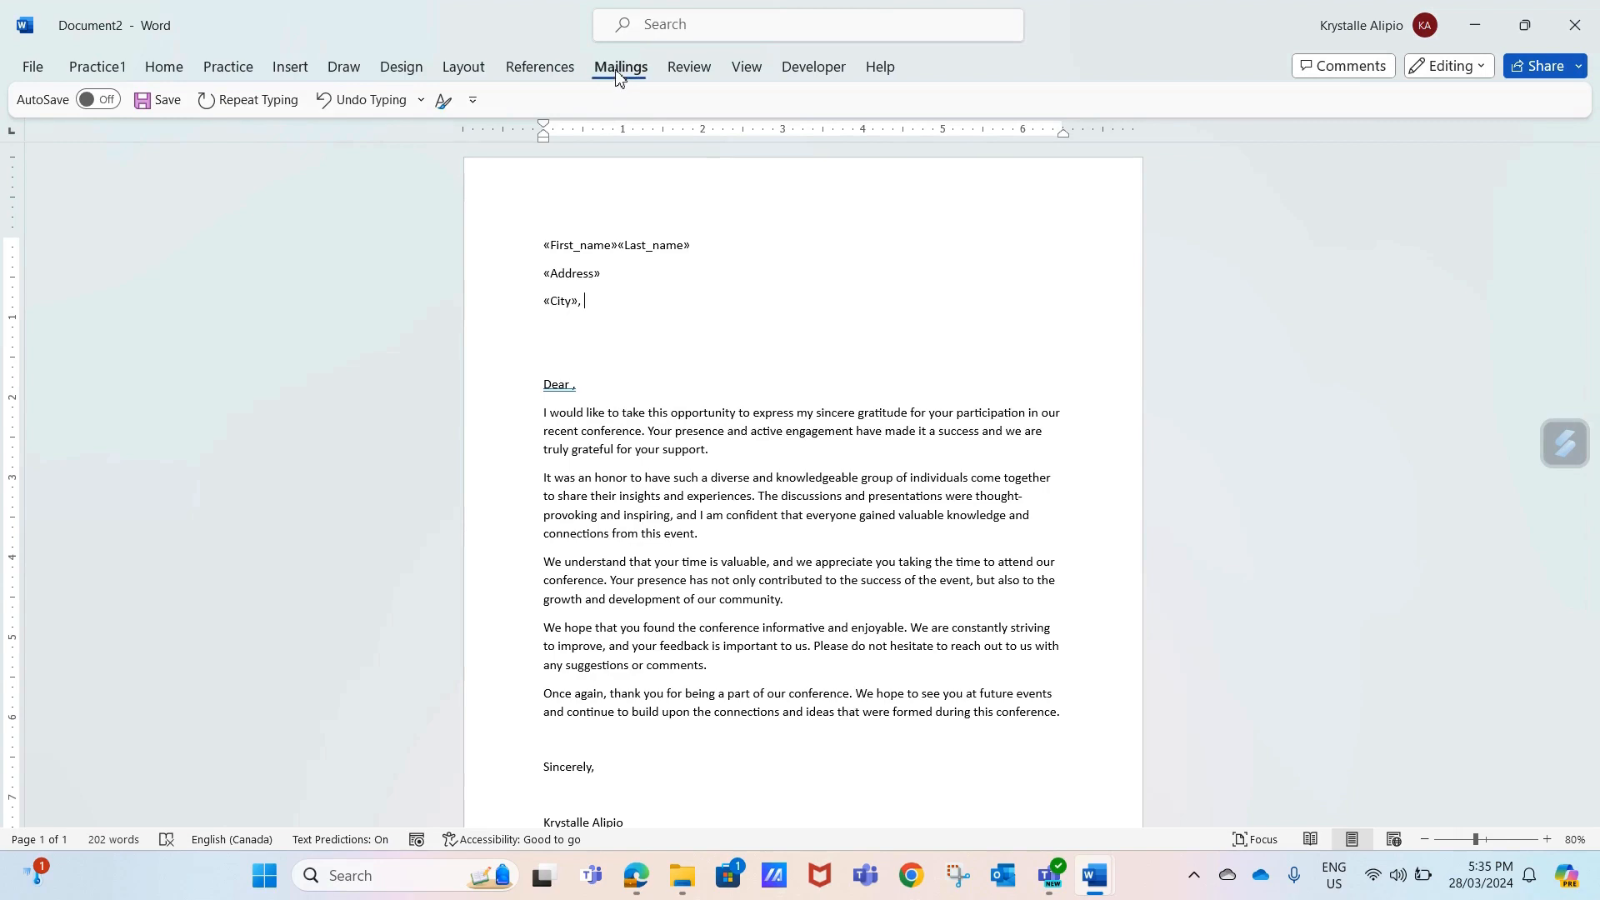
{"action": "left_click", "coordinate": [618, 67]}
{"action": "left_click", "coordinate": [597, 159]}
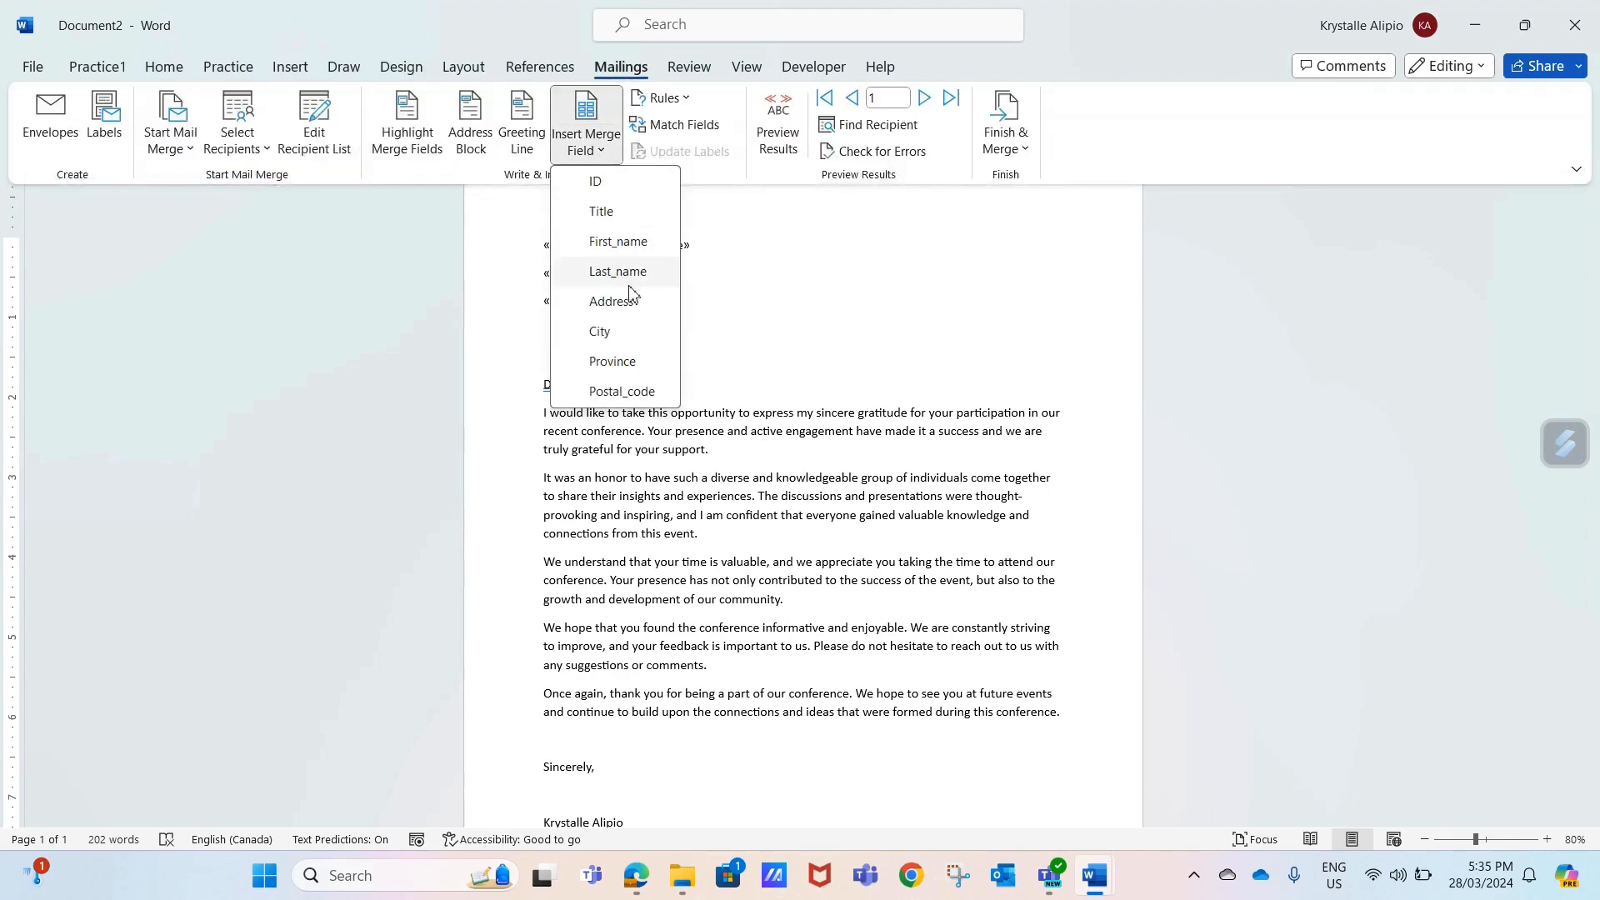
{"action": "left_click", "coordinate": [631, 363]}
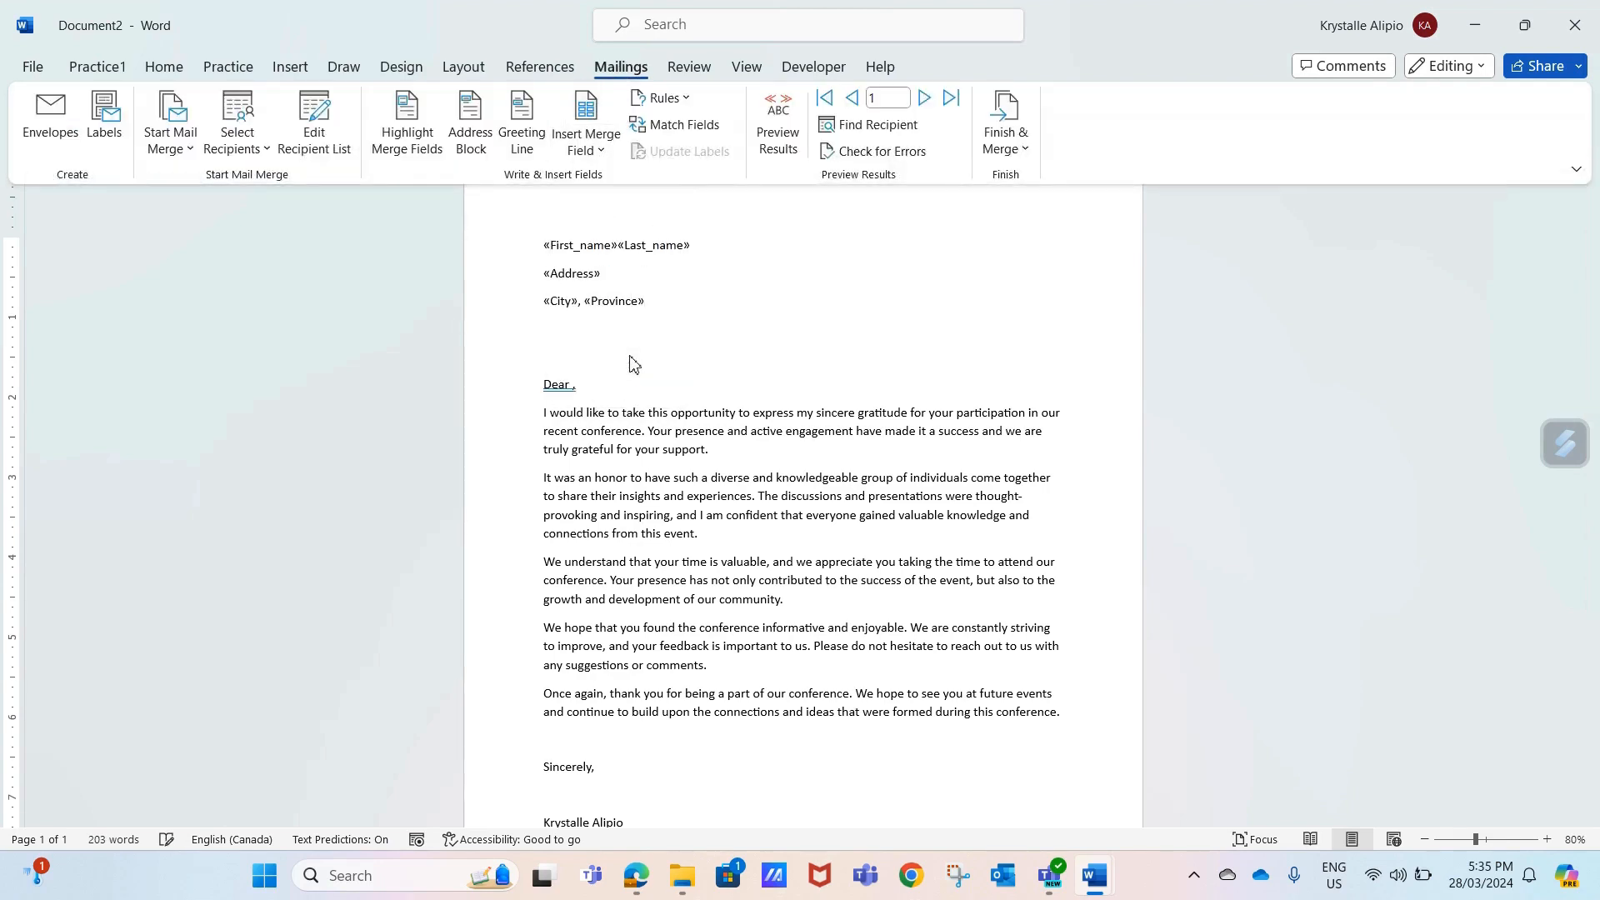
Step: Insert the Postal_code merge field after Province on the same line, leaving a space between them
{"action": "left_click", "coordinate": [671, 303]}
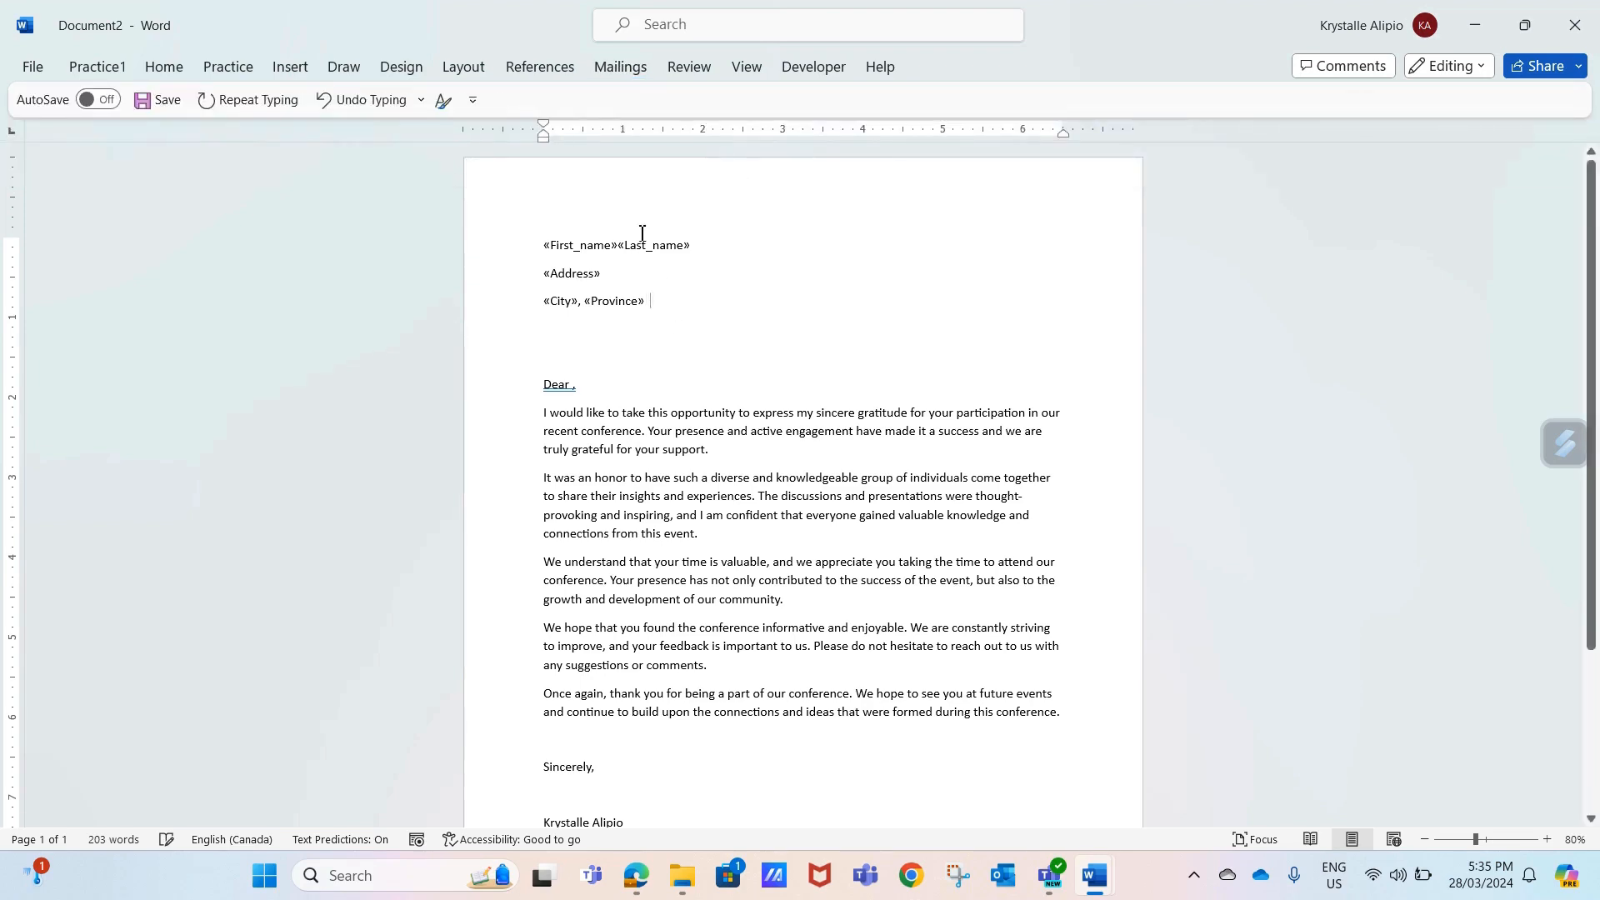
{"action": "left_click", "coordinate": [621, 68]}
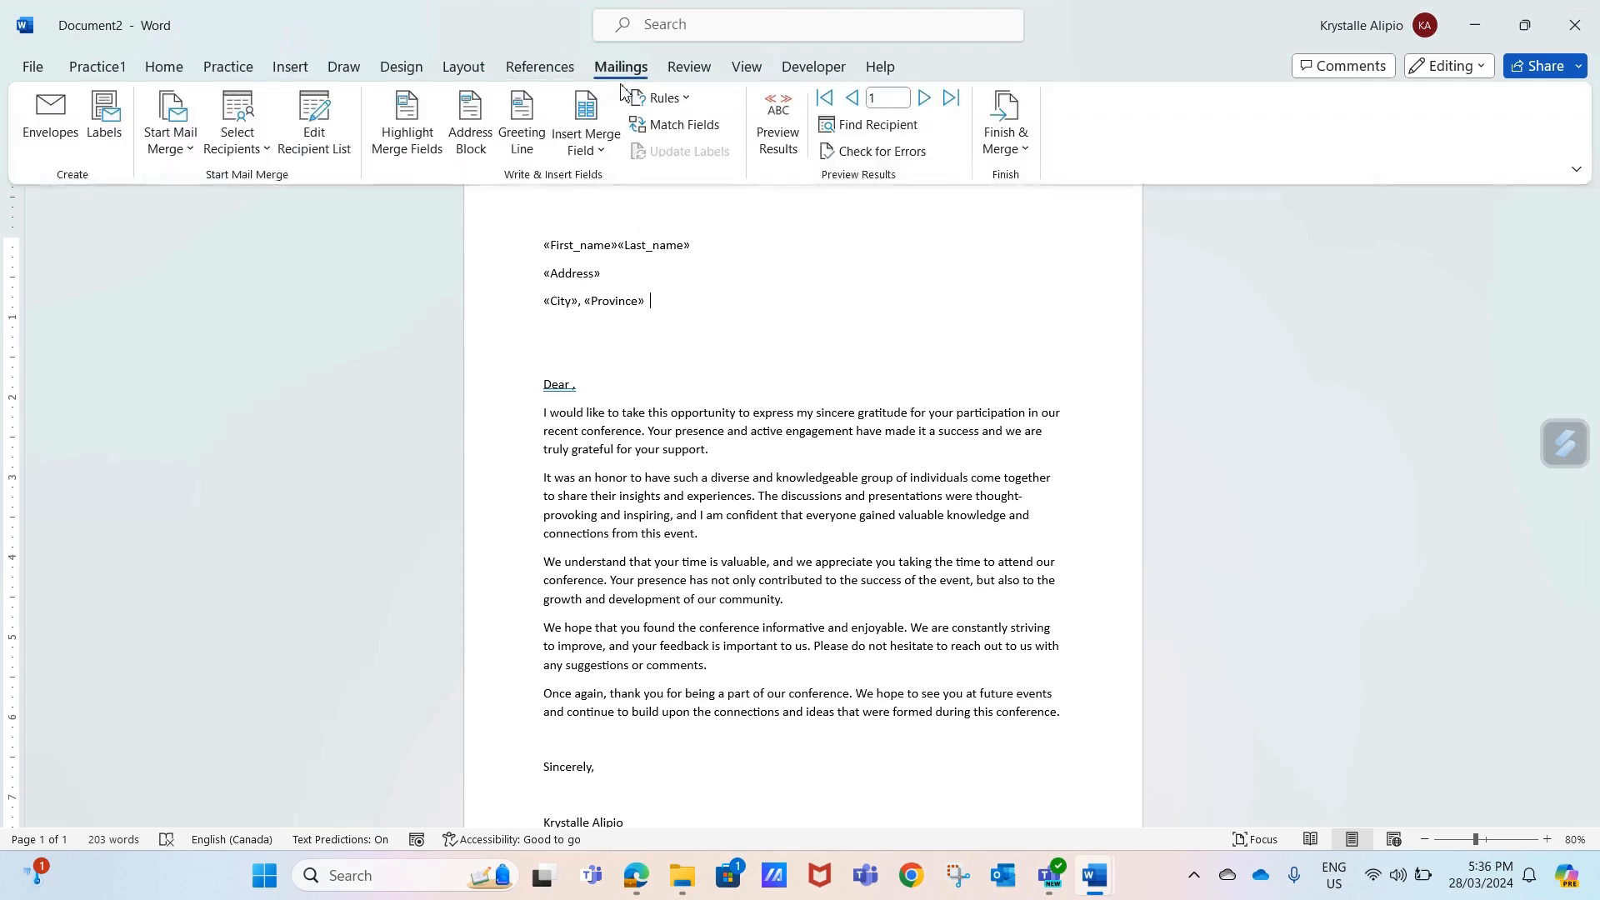
{"action": "left_click", "coordinate": [617, 149]}
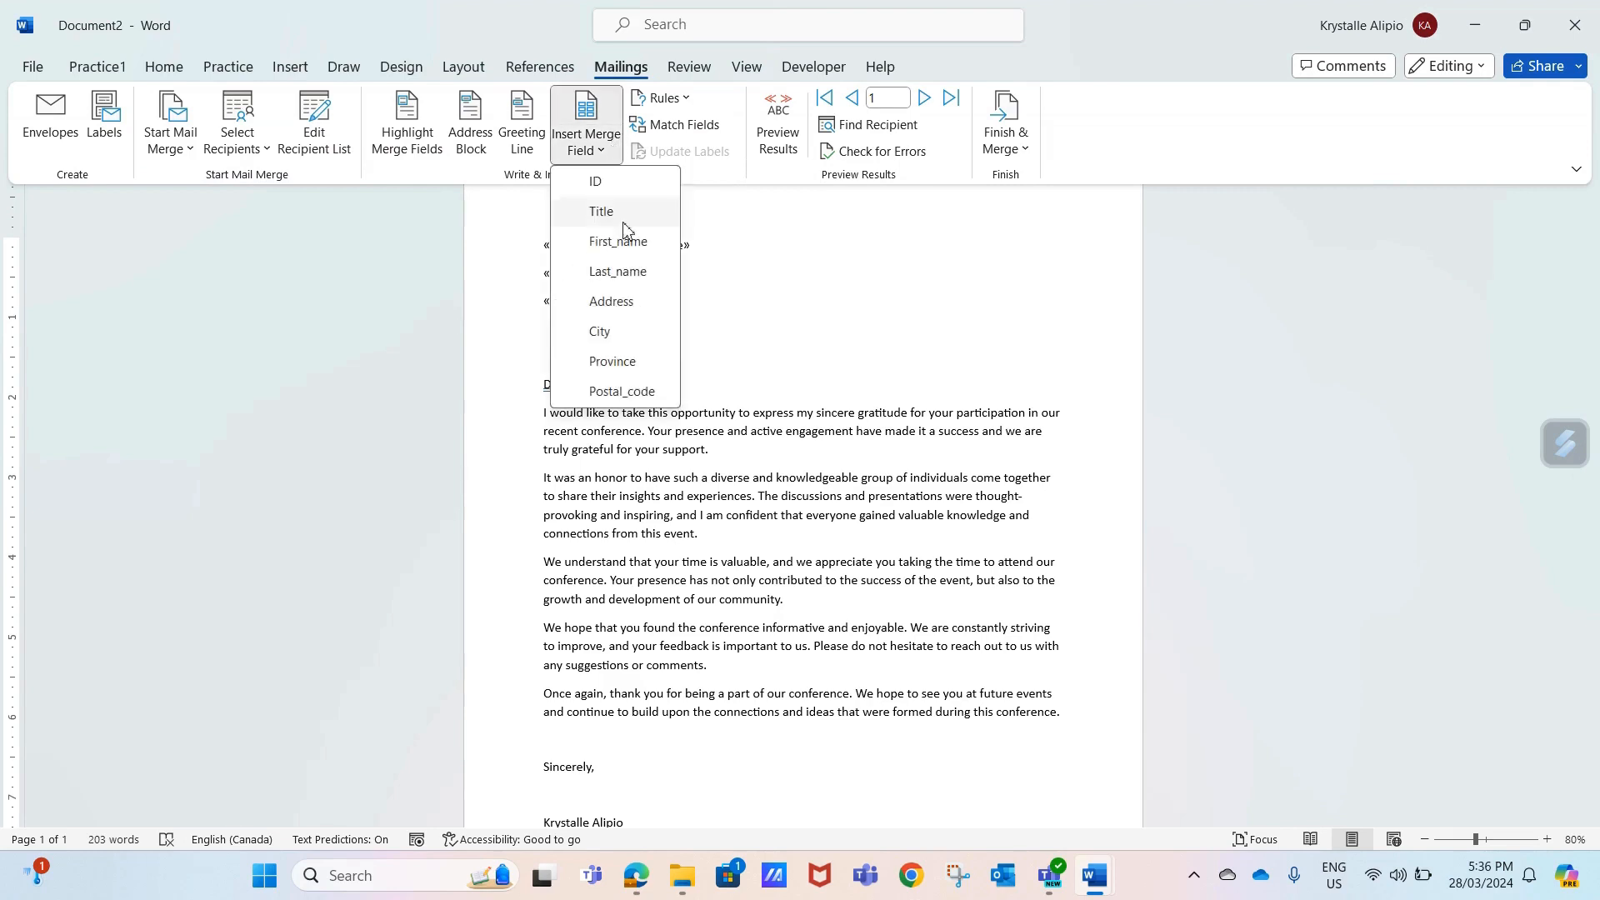
{"action": "left_click", "coordinate": [627, 391]}
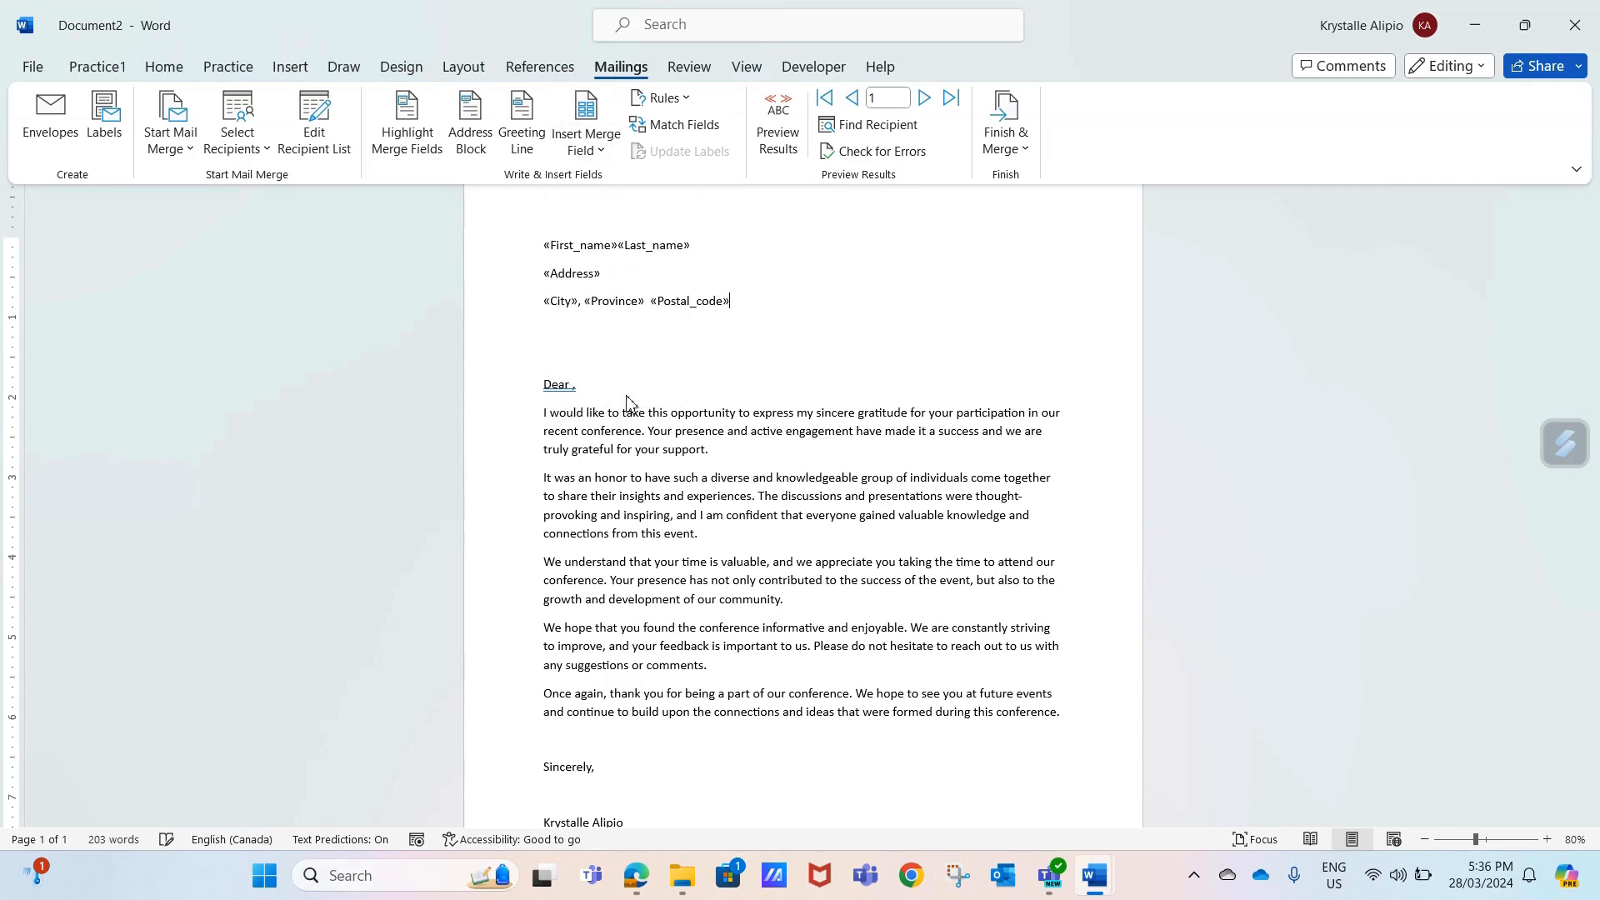
Step: Remove one of the blank lines above the "Dear ," salutation
{"action": "left_click", "coordinate": [547, 377]}
{"action": "left_click", "coordinate": [550, 381]}
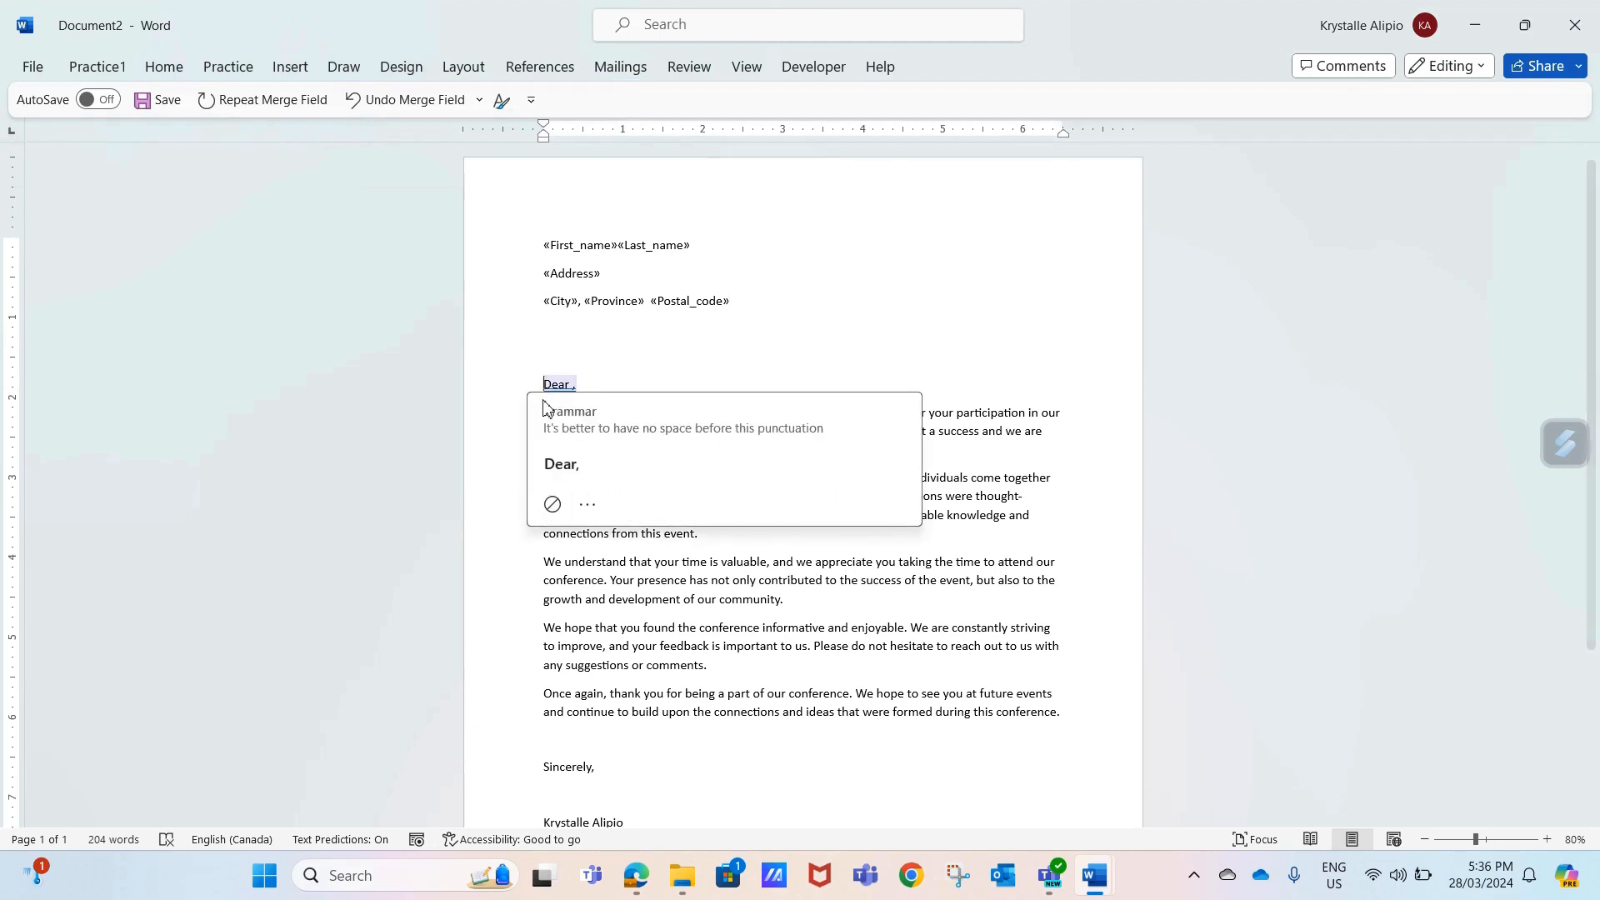
{"action": "key", "text": "BackSpace"}
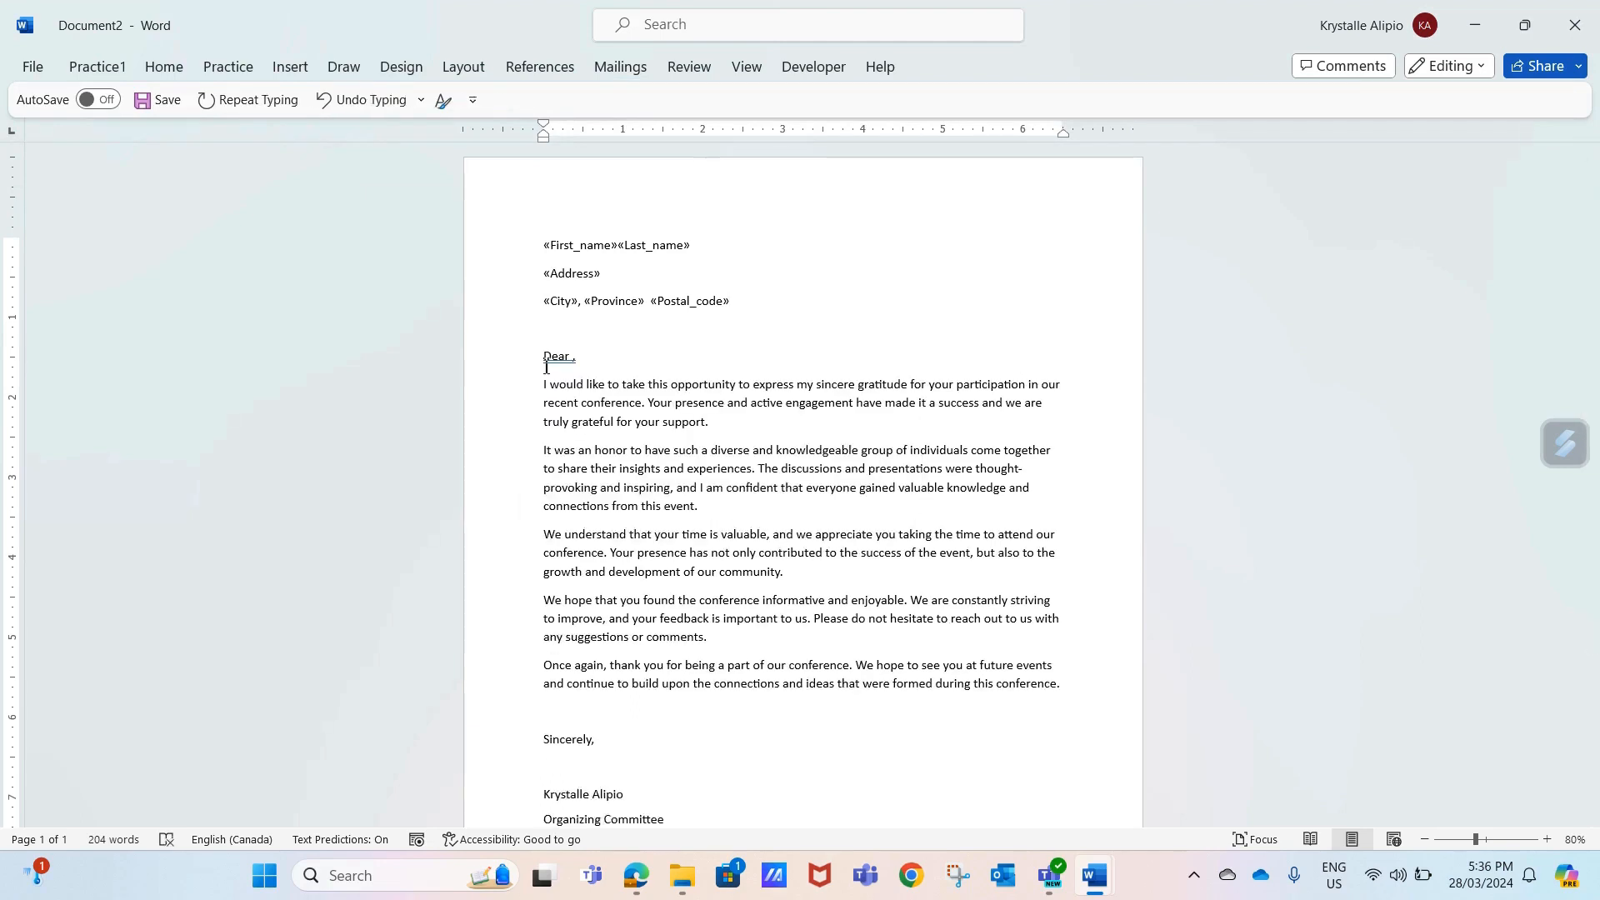
Step: Insert the First_name merge field in the salutation between "Dear" and the comma
{"action": "left_click", "coordinate": [573, 363]}
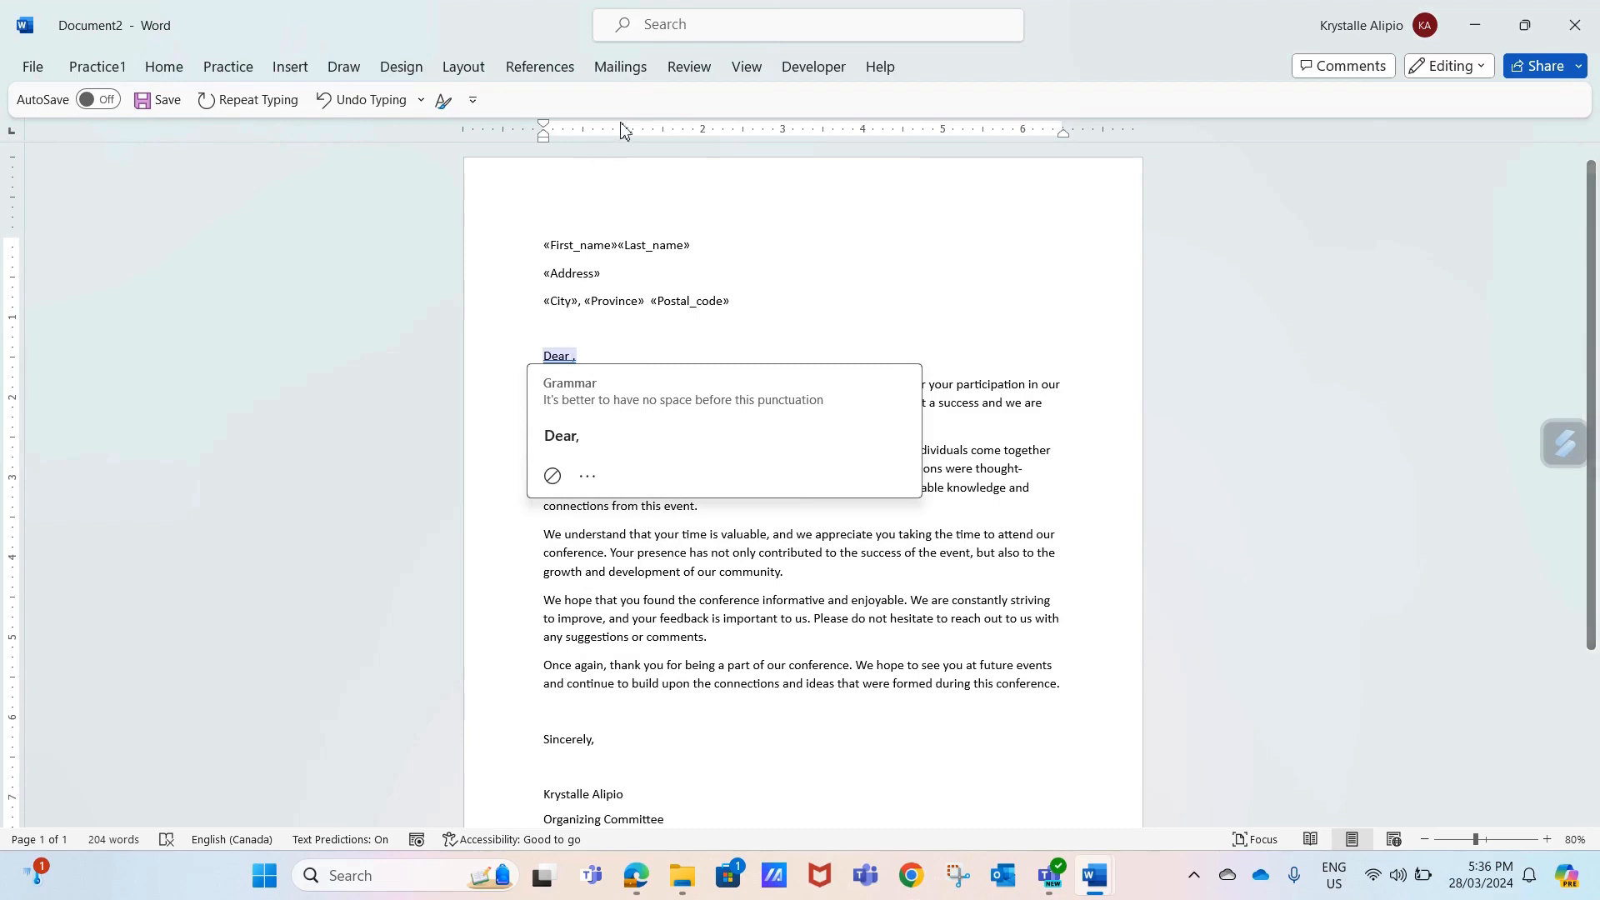
{"action": "left_click", "coordinate": [633, 70]}
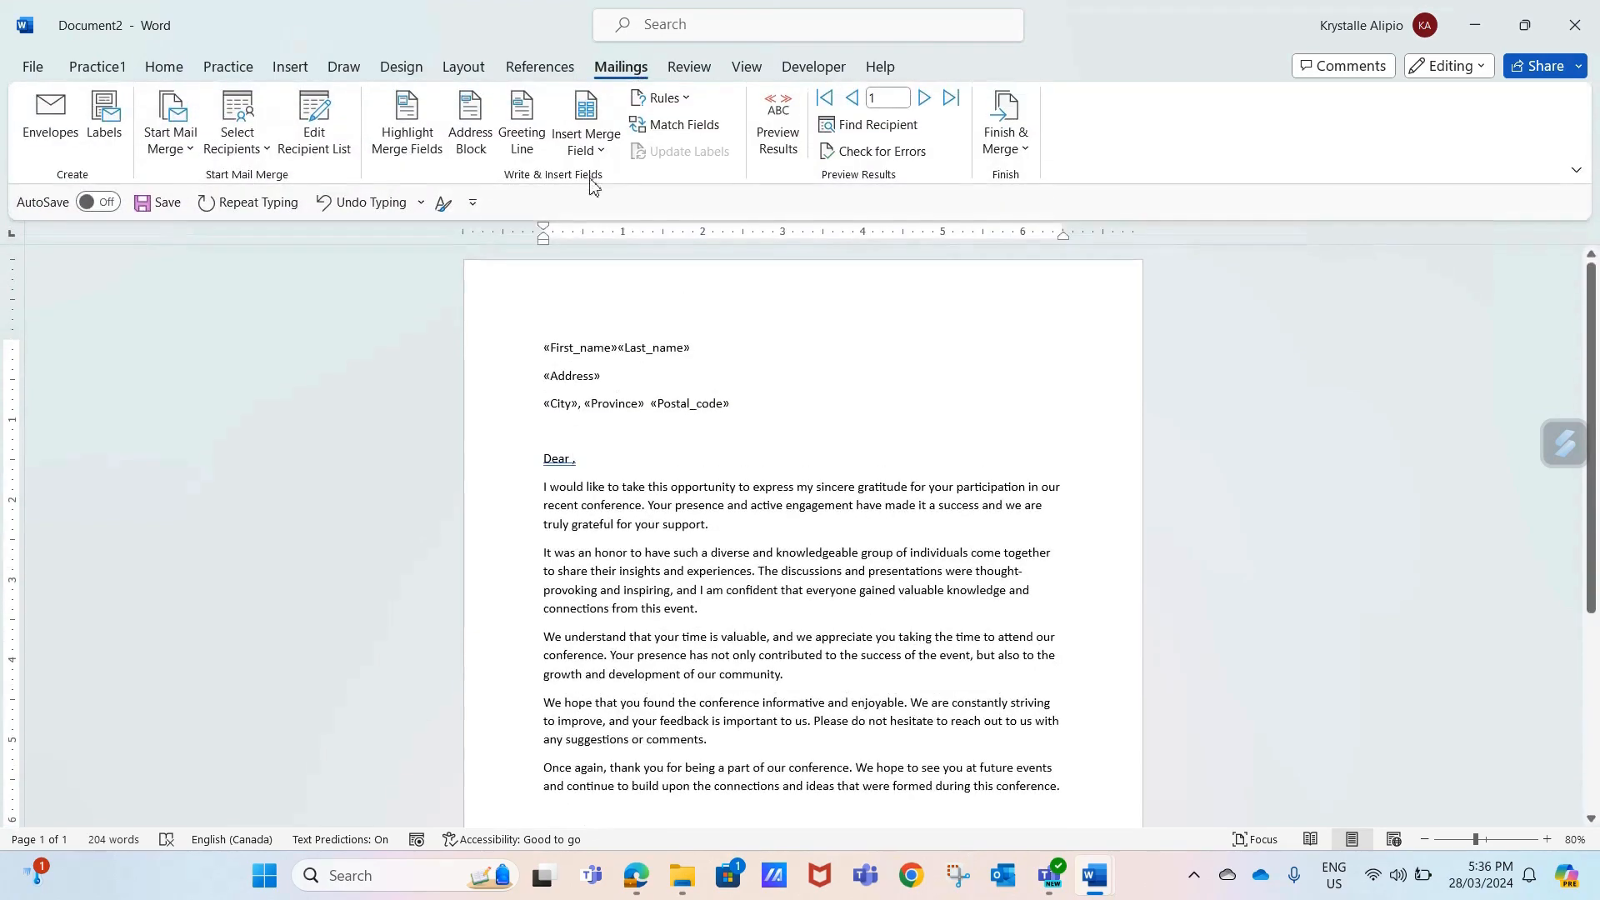
{"action": "left_click", "coordinate": [586, 125]}
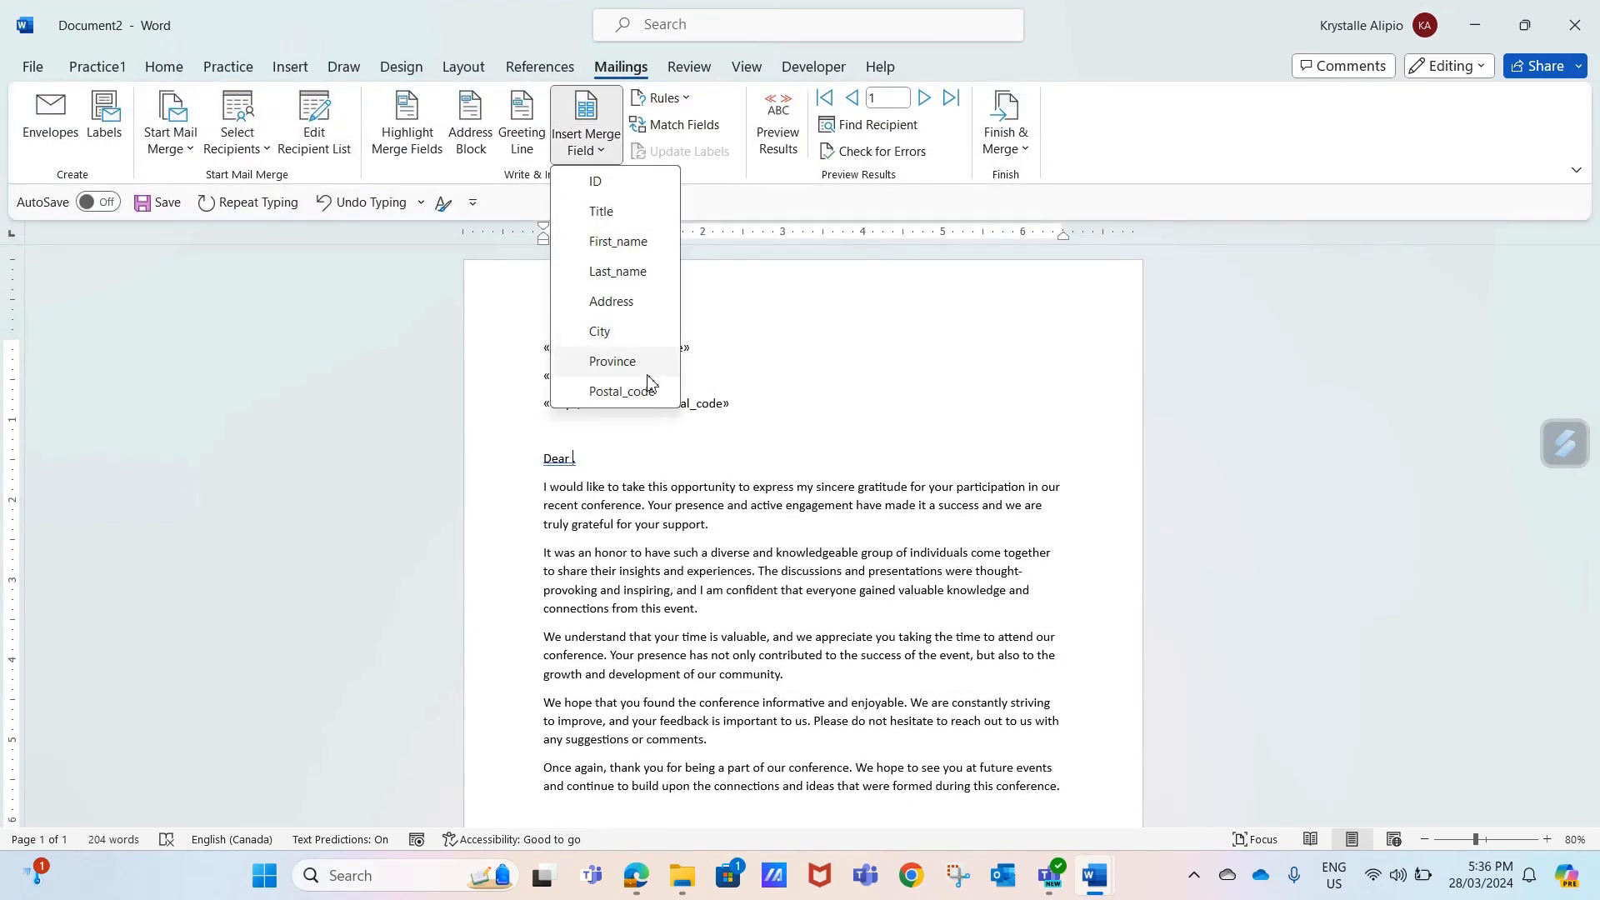
{"action": "left_click", "coordinate": [635, 243]}
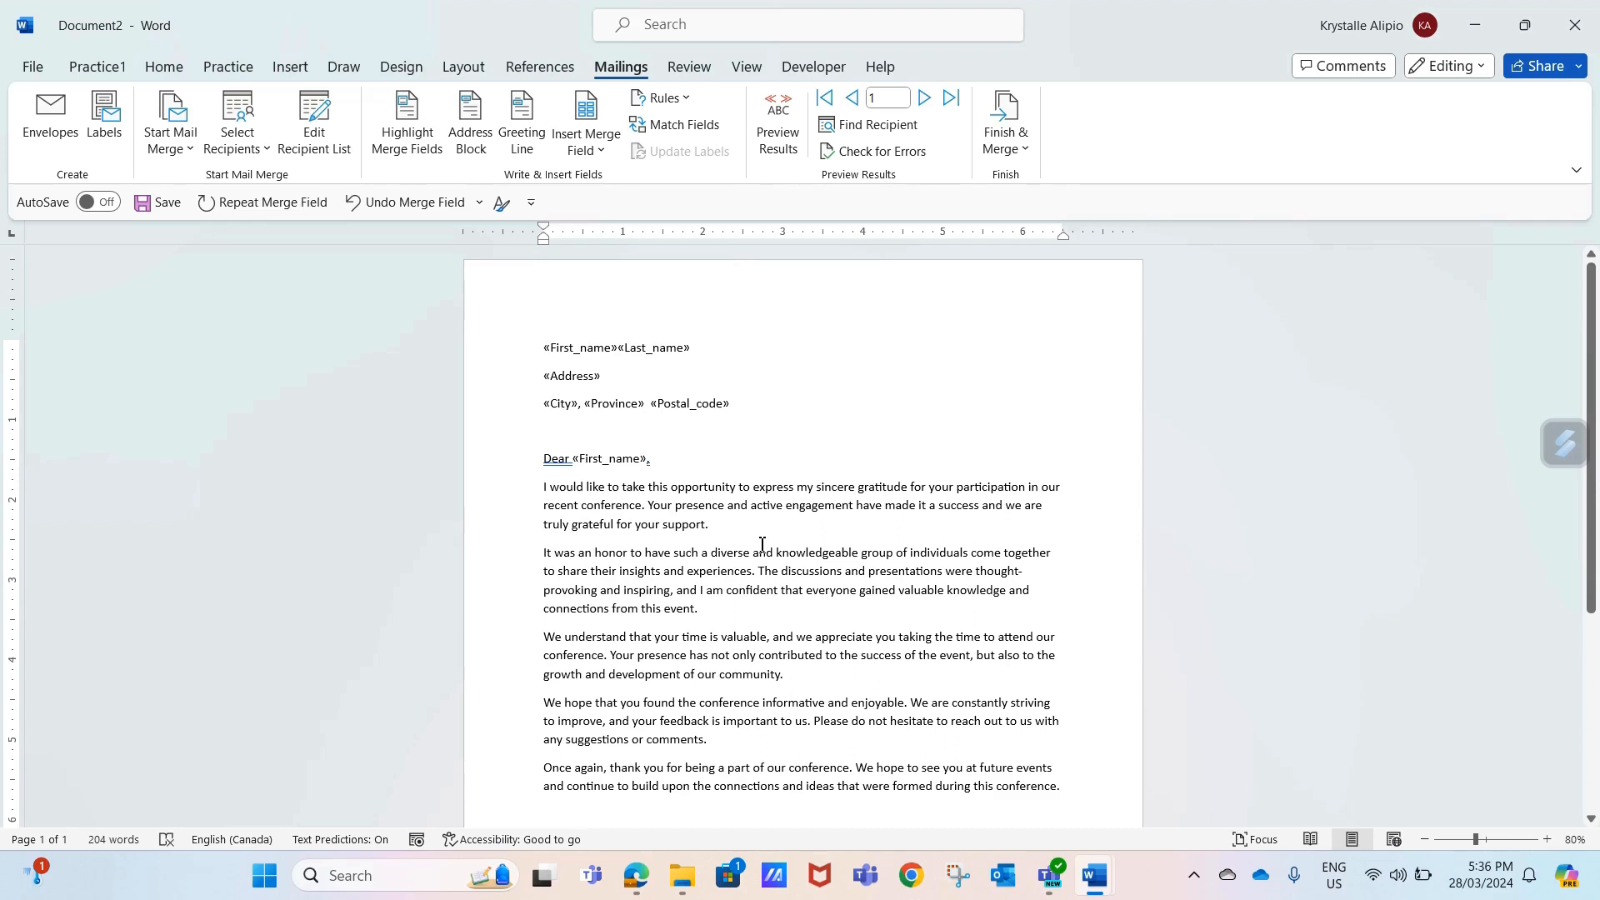
{"action": "type", "text": ","}
Step: Preview the merge results and go through the recipients' letters one by one up to record 12
{"action": "left_click", "coordinate": [774, 144]}
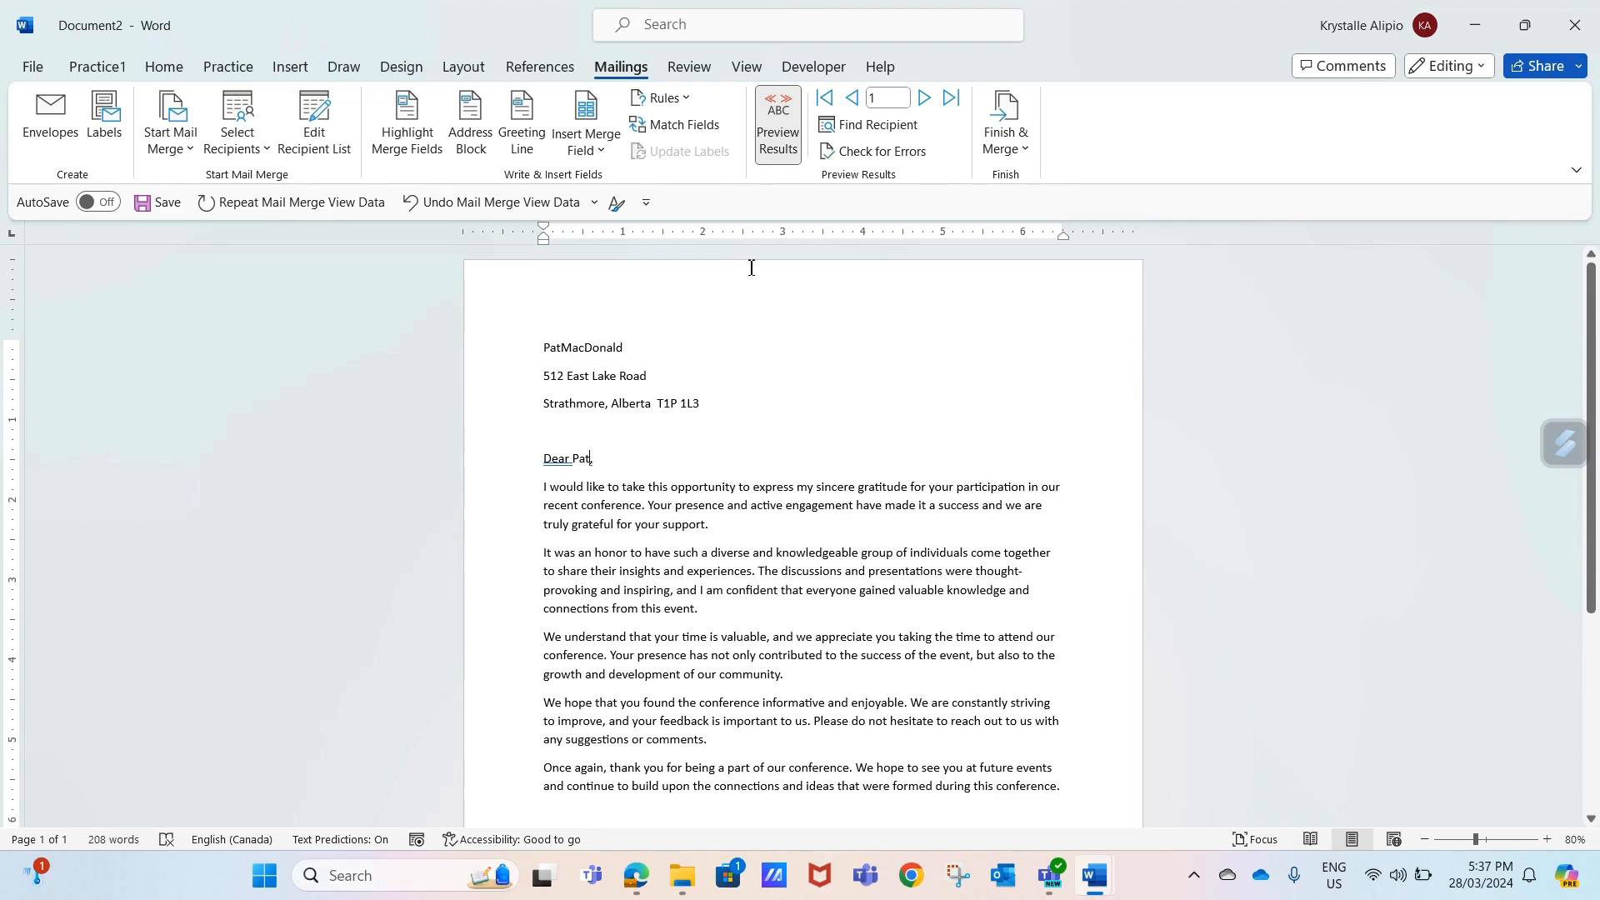
{"action": "left_click", "coordinate": [925, 99]}
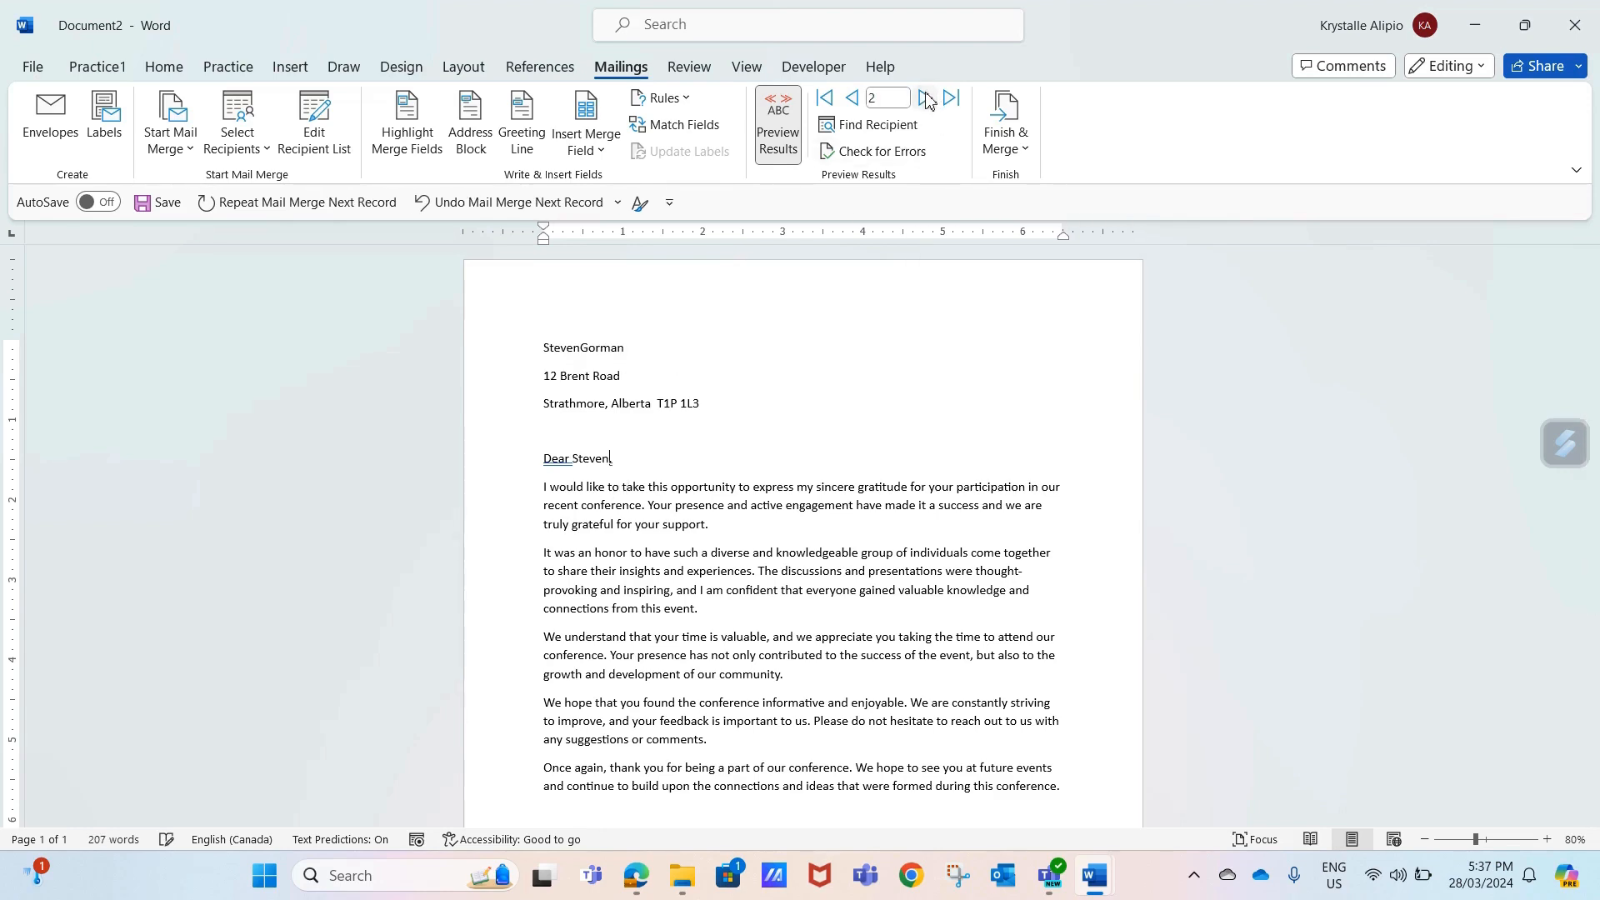
{"action": "left_click", "coordinate": [925, 99]}
{"action": "left_click", "coordinate": [926, 99]}
{"action": "left_click", "coordinate": [926, 99]}
{"action": "left_click", "coordinate": [926, 99]}
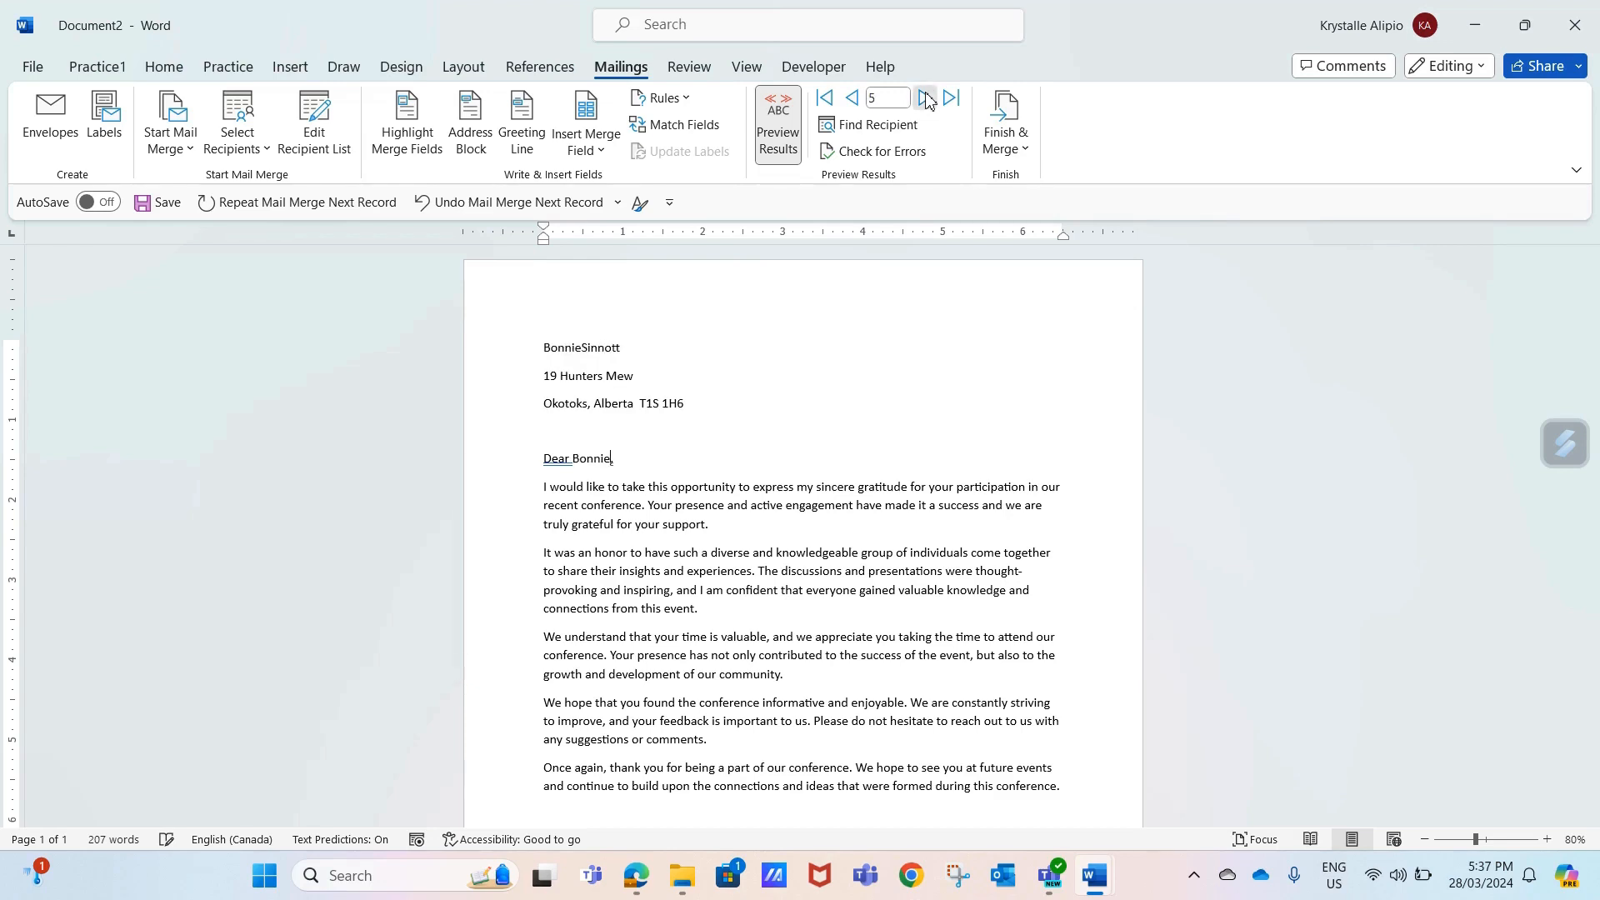
{"action": "left_click", "coordinate": [926, 99]}
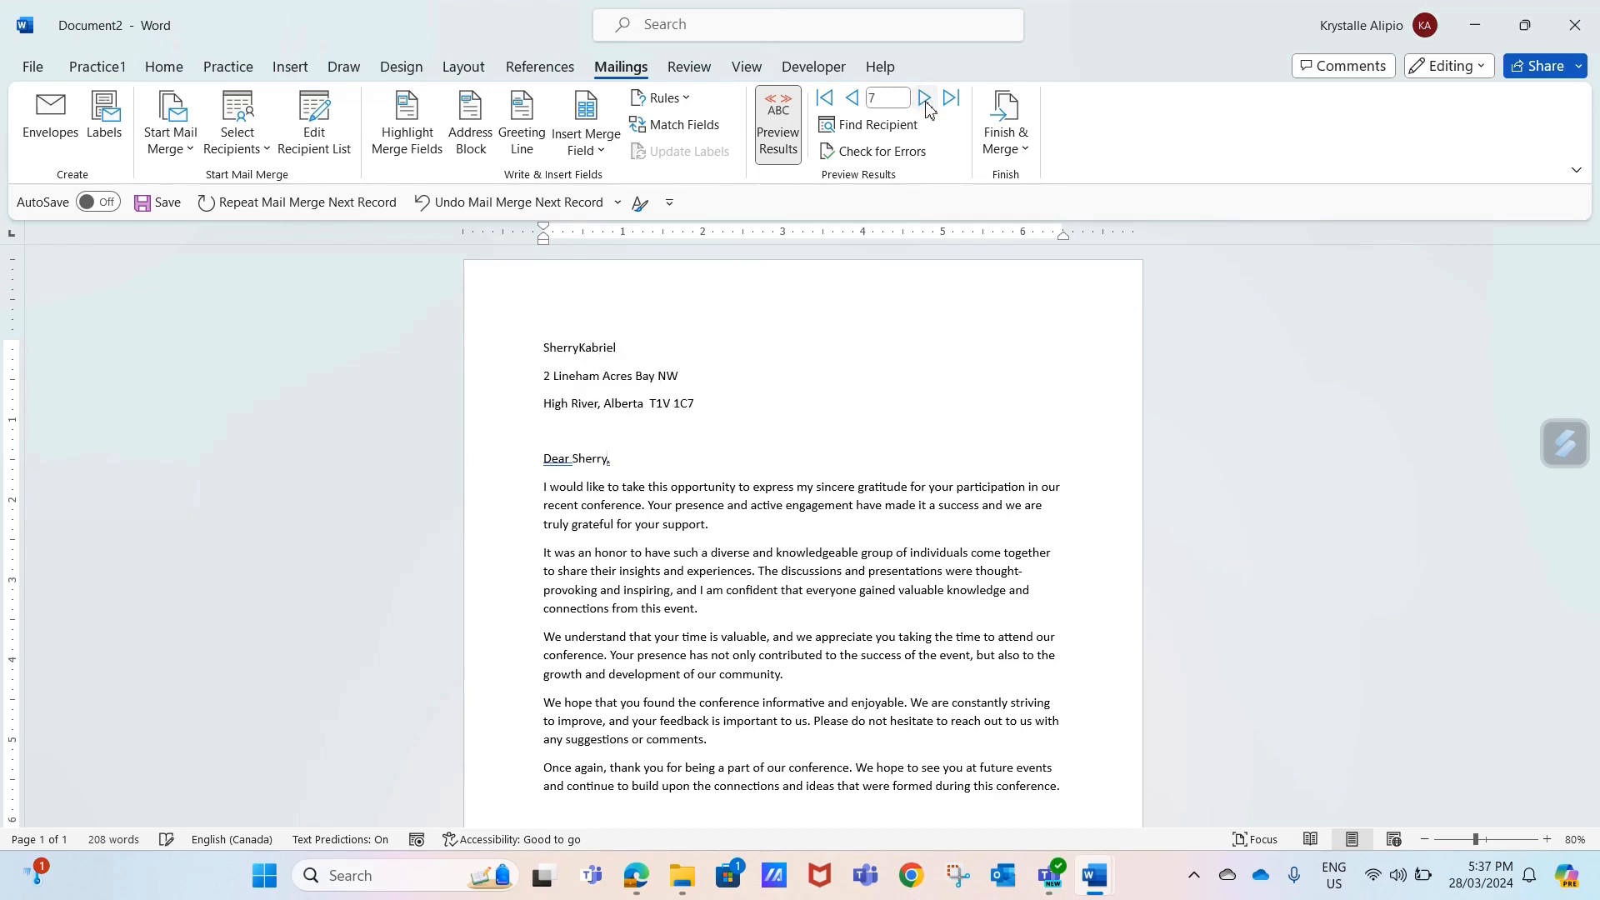
{"action": "left_click", "coordinate": [926, 99]}
{"action": "left_click", "coordinate": [926, 100]}
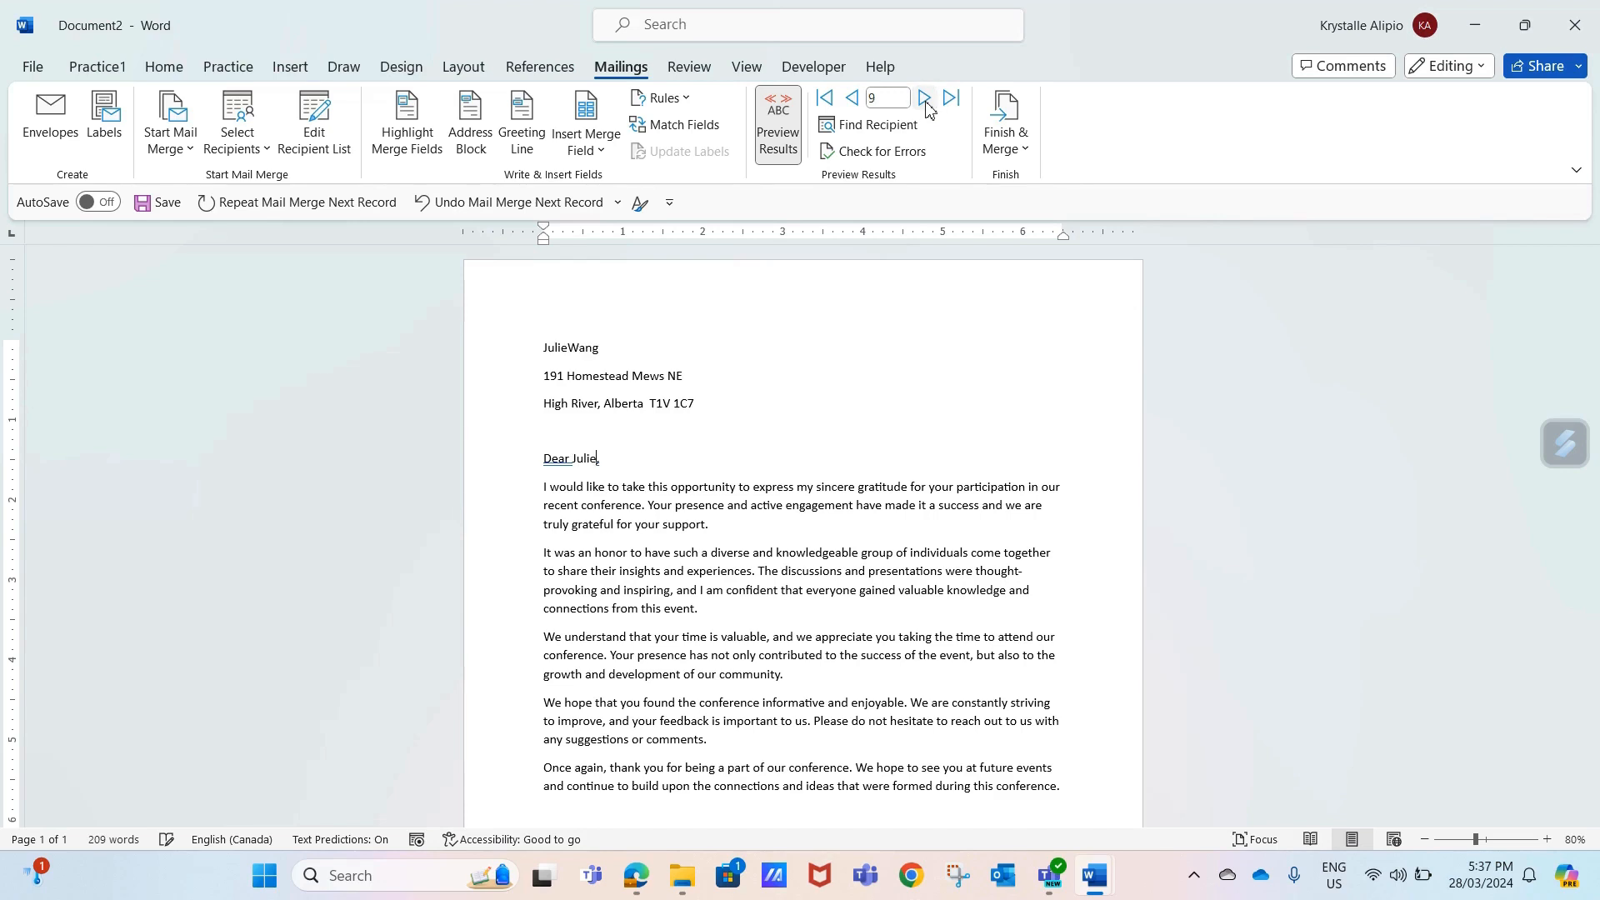
{"action": "left_click", "coordinate": [925, 99]}
{"action": "left_click", "coordinate": [926, 99]}
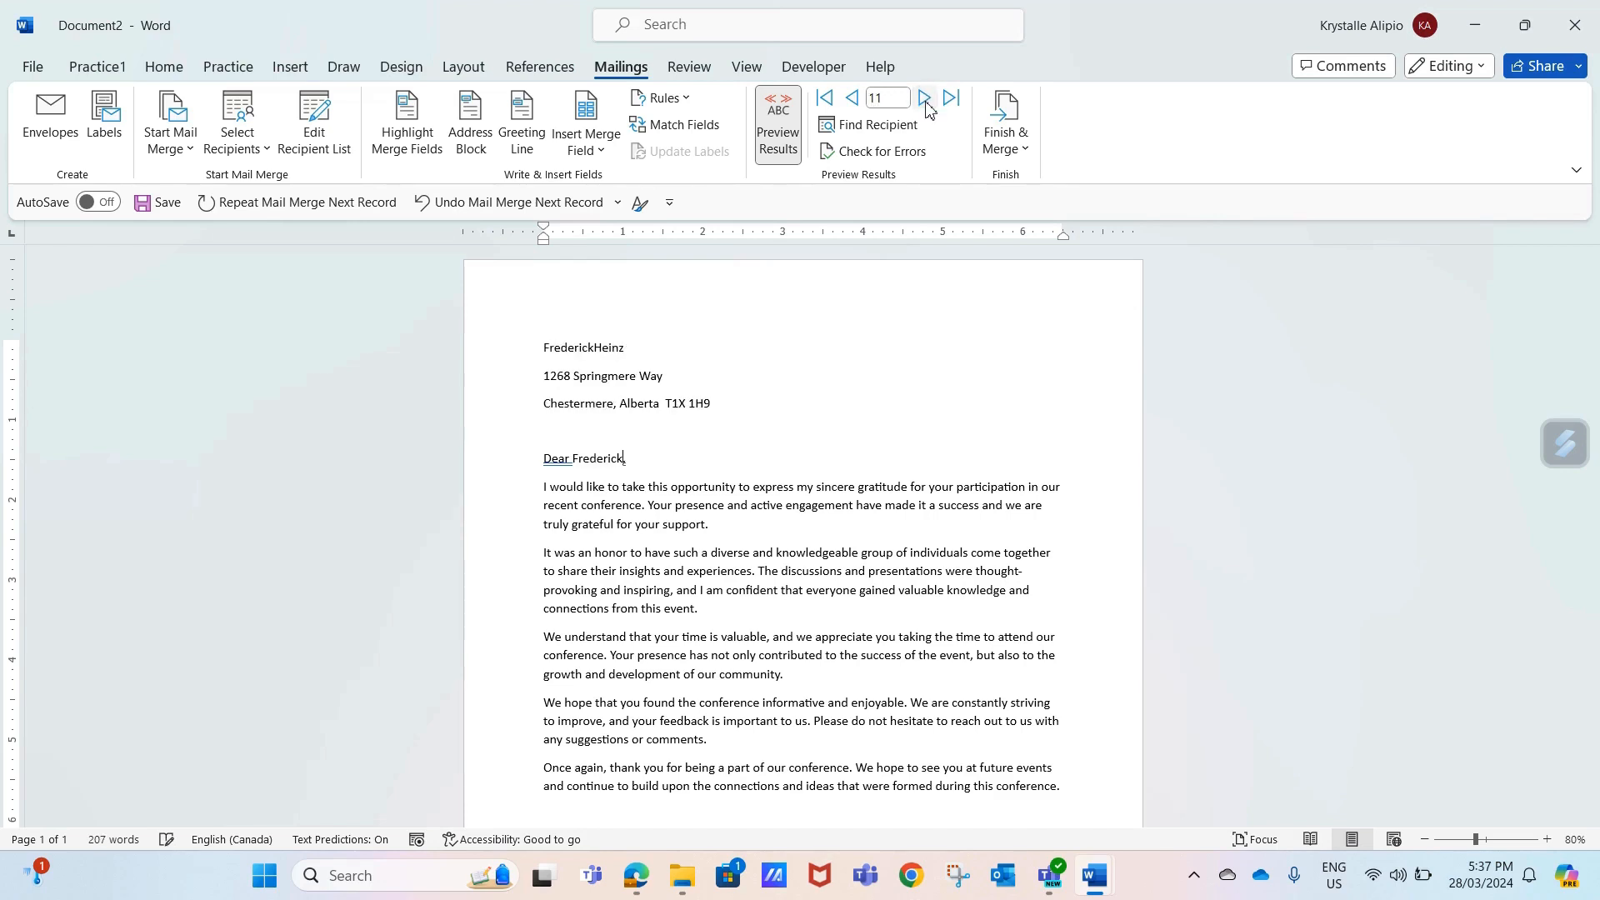
{"action": "left_click", "coordinate": [926, 100]}
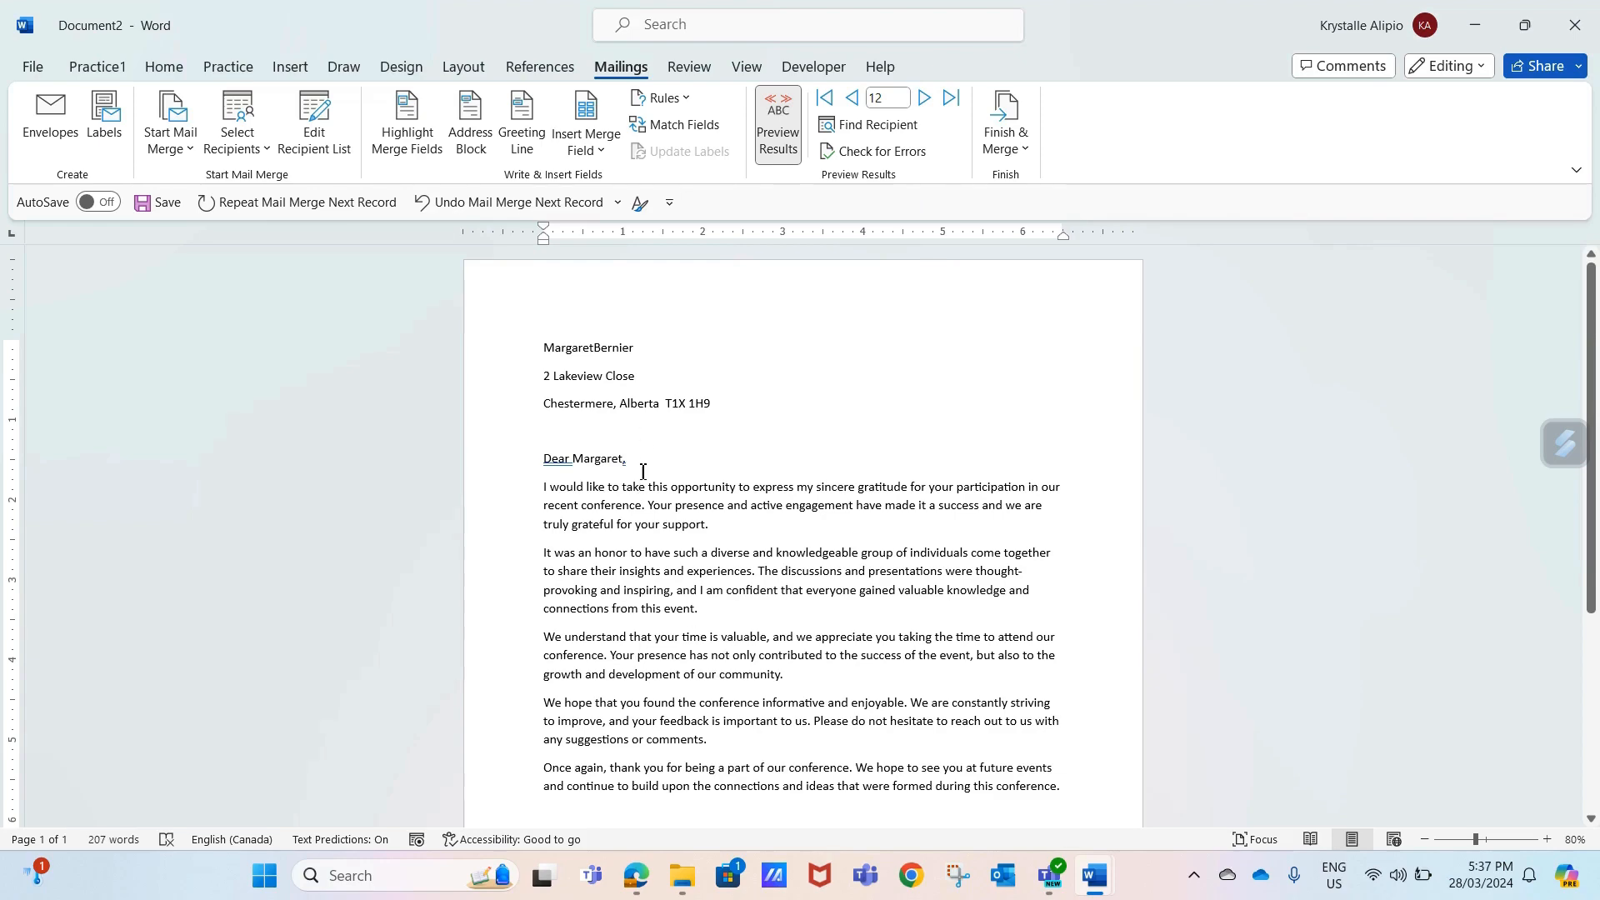
Step: Add a blank line between the salutation and the first paragraph, and check the letter down to its signature
{"action": "key", "text": "Return"}
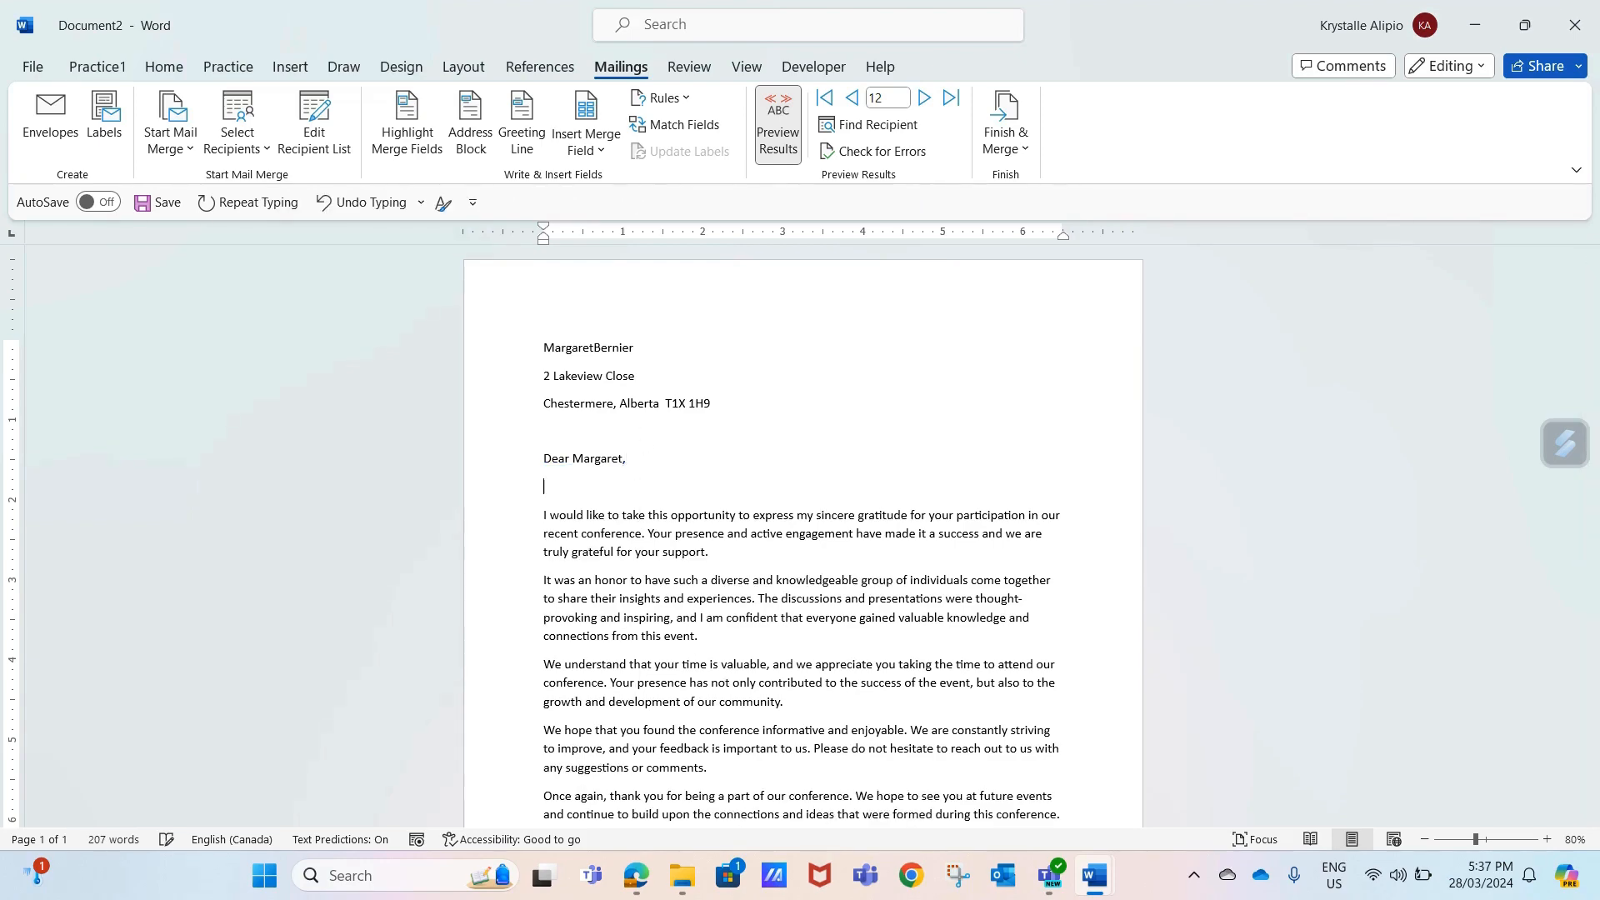
{"action": "scroll", "coordinate": [664, 605], "scroll_direction": "down", "scroll_amount": 5}
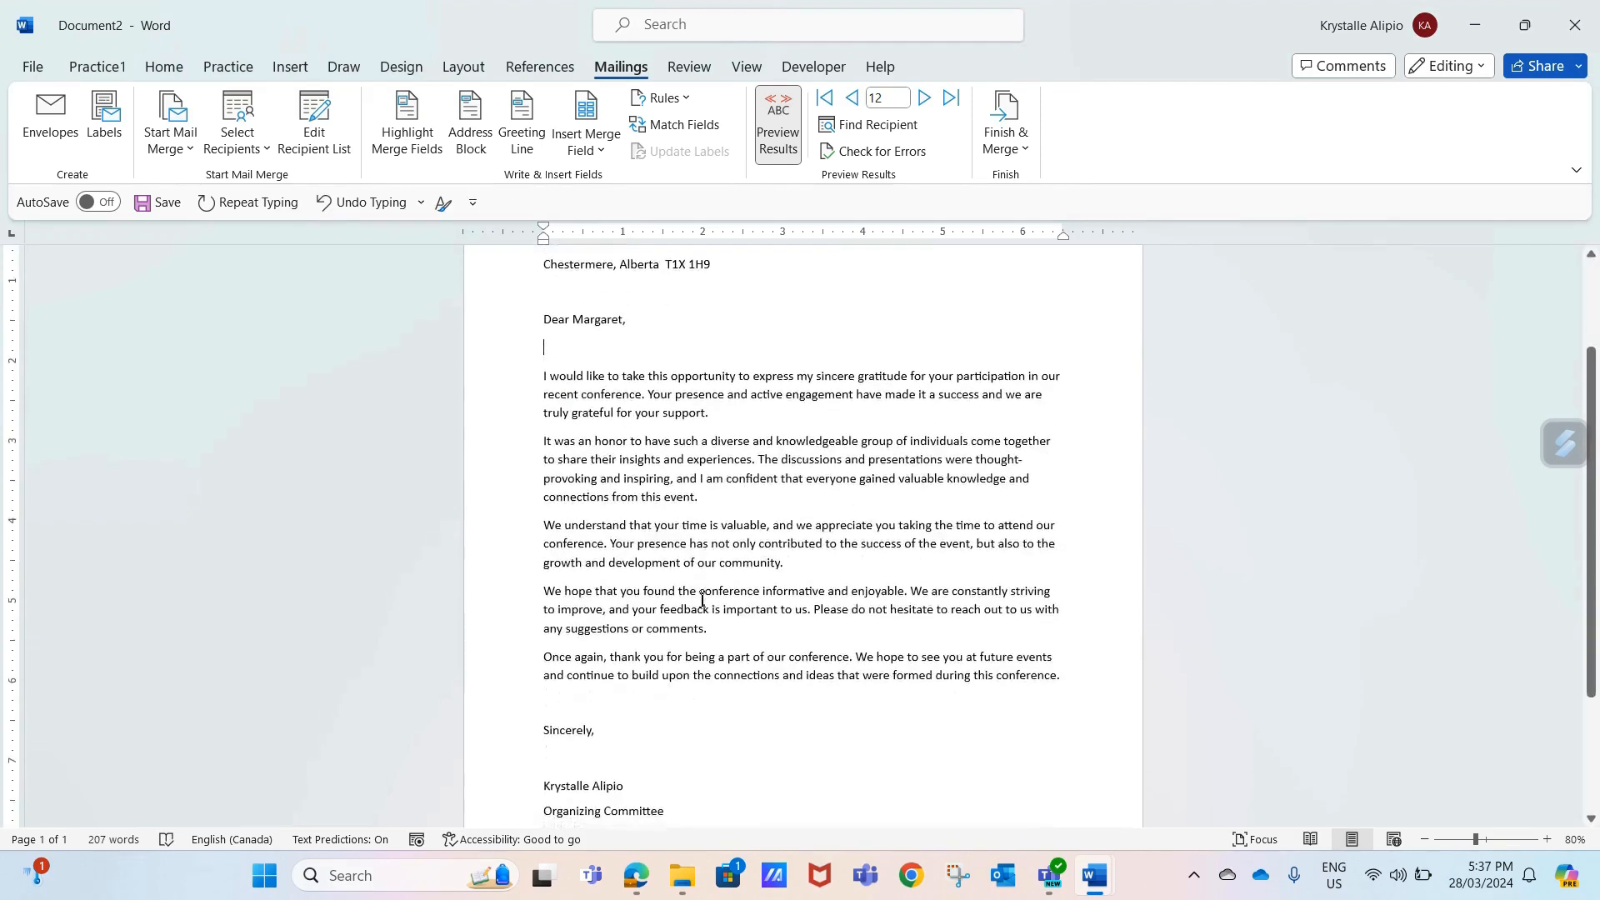
{"action": "scroll", "coordinate": [702, 598], "scroll_direction": "up", "scroll_amount": 5}
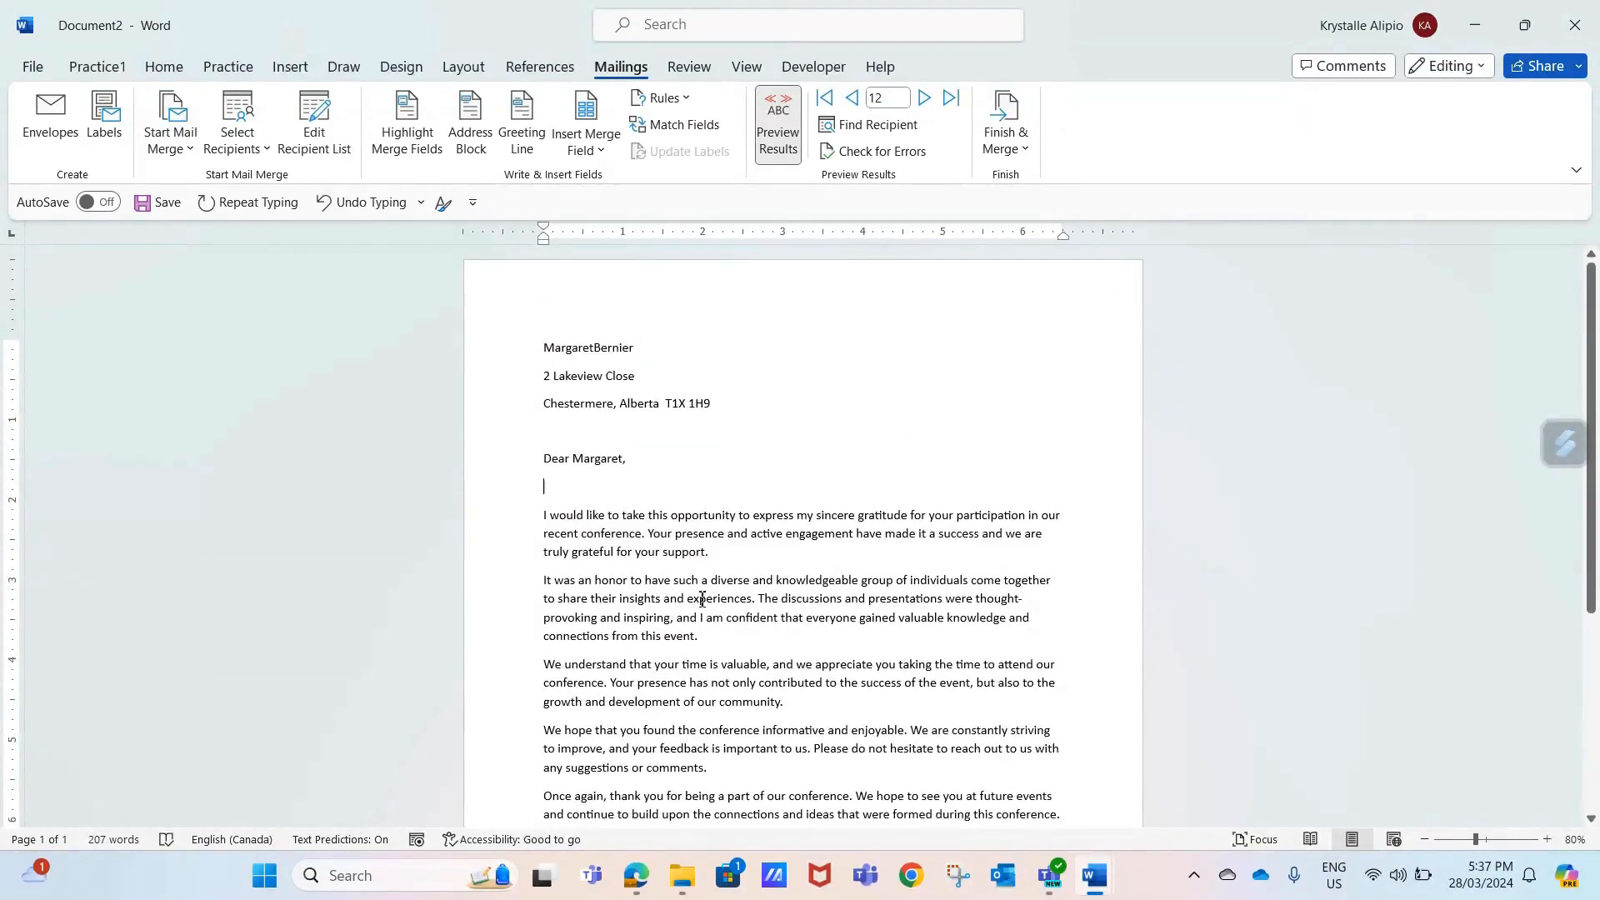
Step: Finish the merge by creating individual editable letters for all records in a new document, and look through them
{"action": "left_click", "coordinate": [1026, 150]}
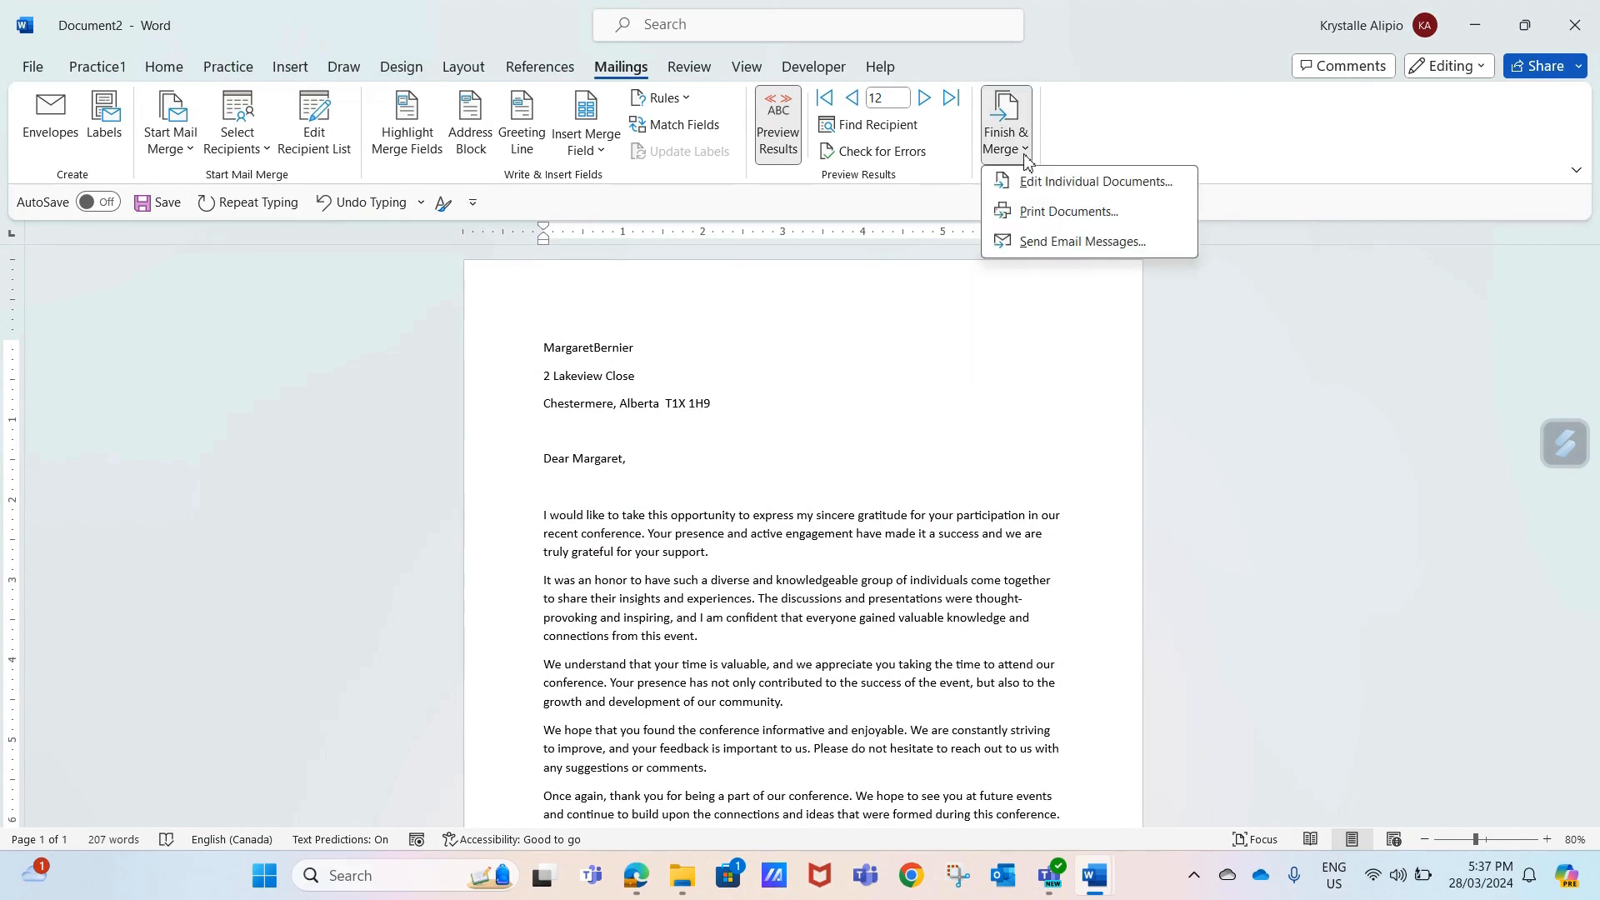
{"action": "left_click", "coordinate": [1051, 185]}
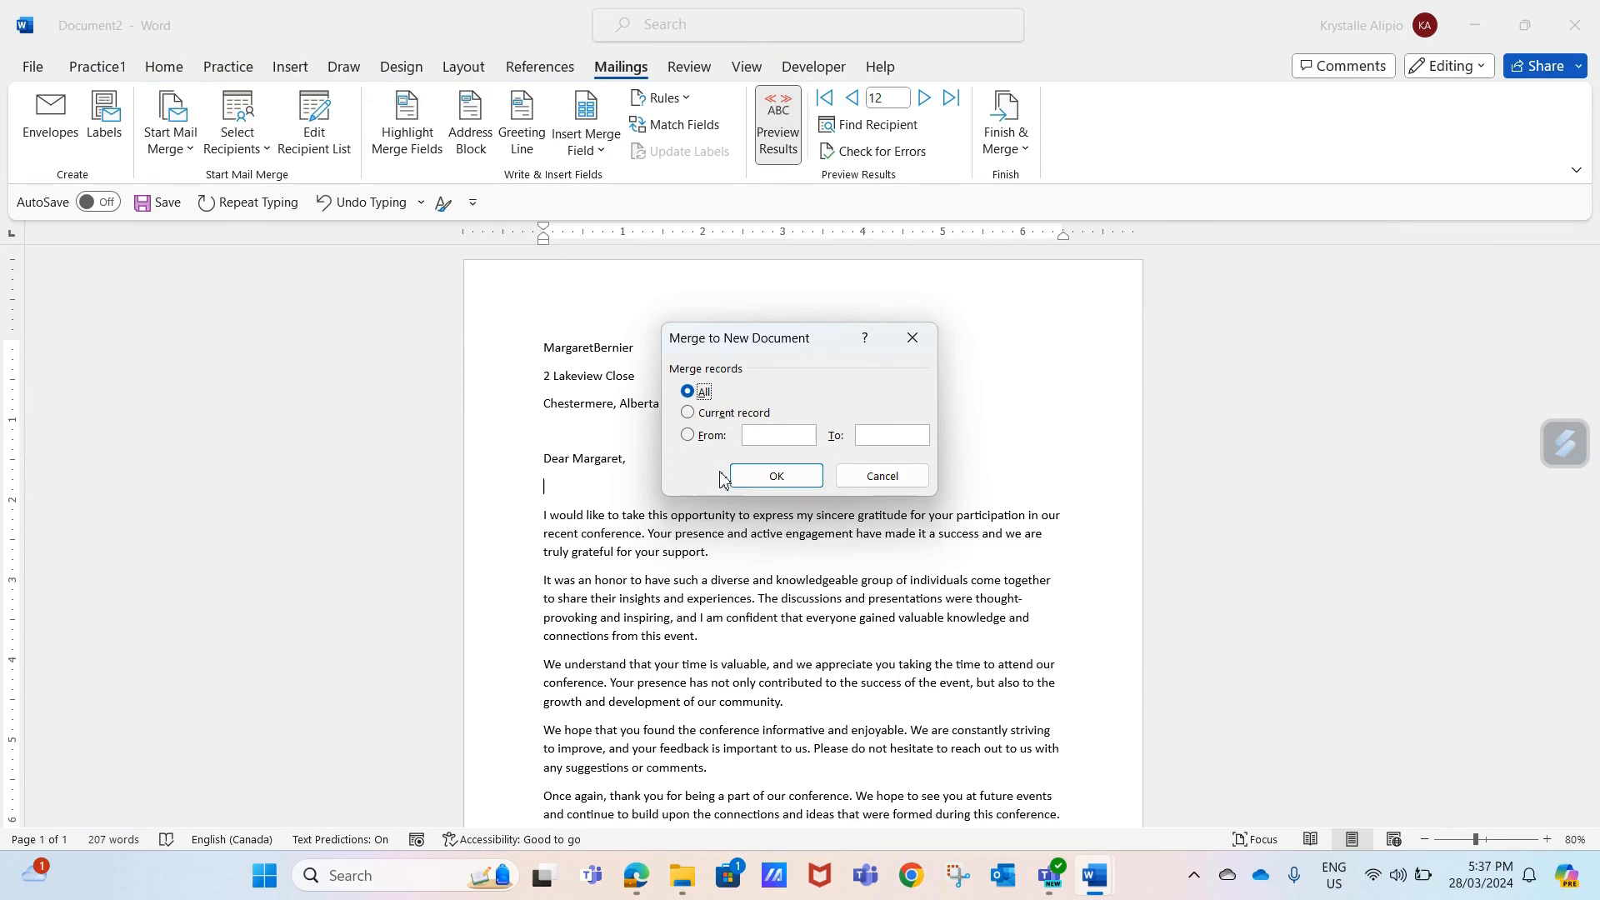
{"action": "left_click", "coordinate": [773, 476]}
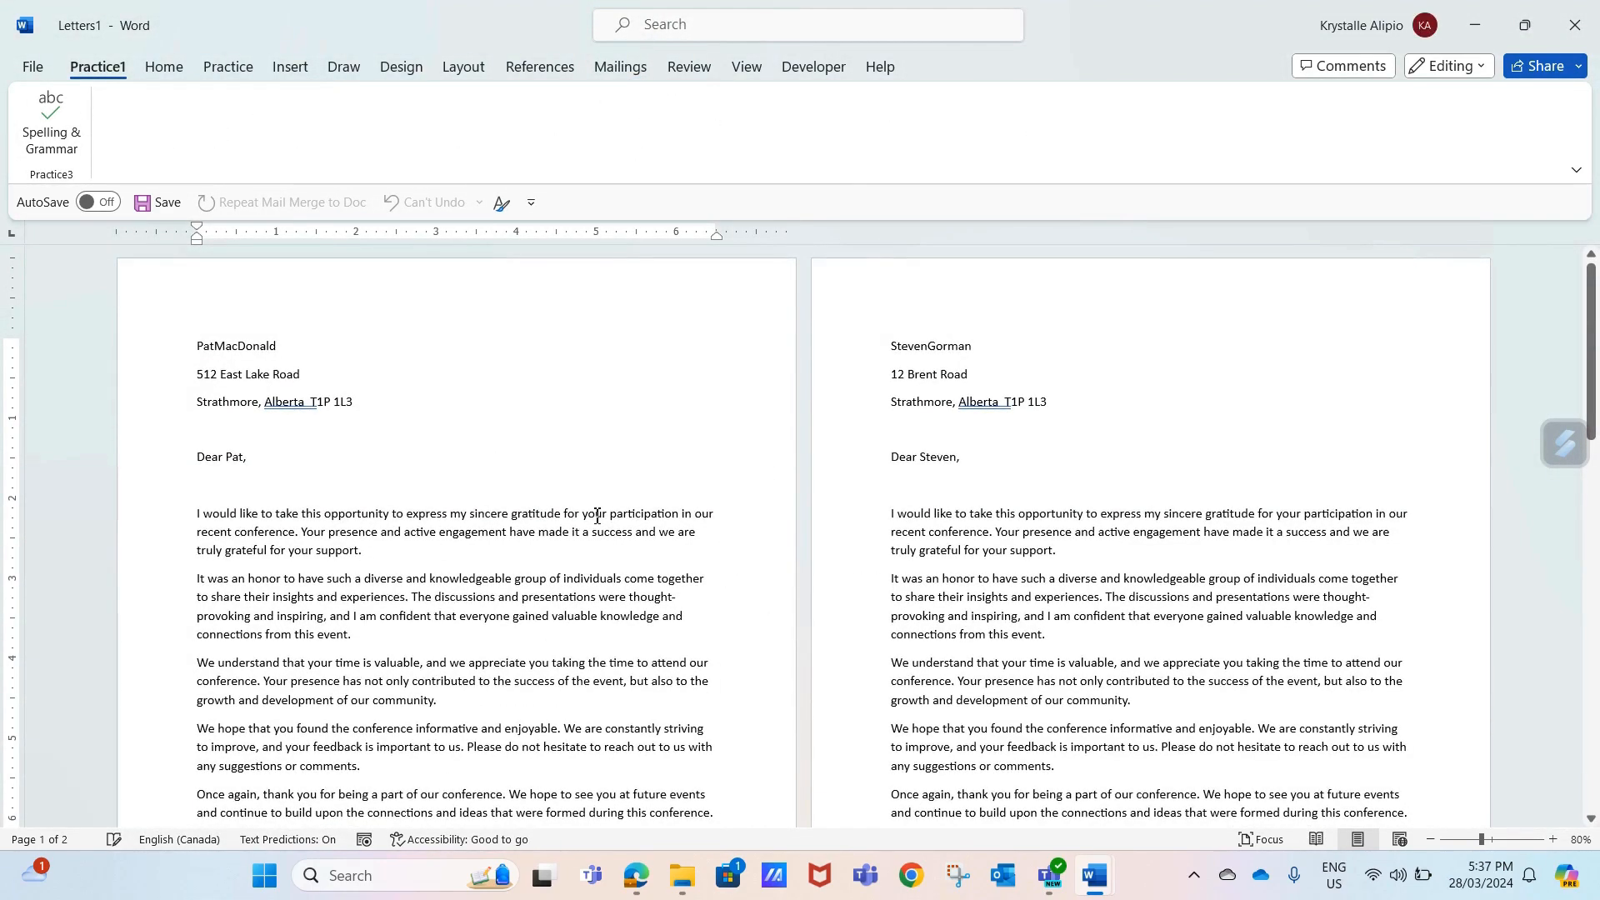
{"action": "scroll", "coordinate": [596, 515], "scroll_direction": "down", "scroll_amount": 5}
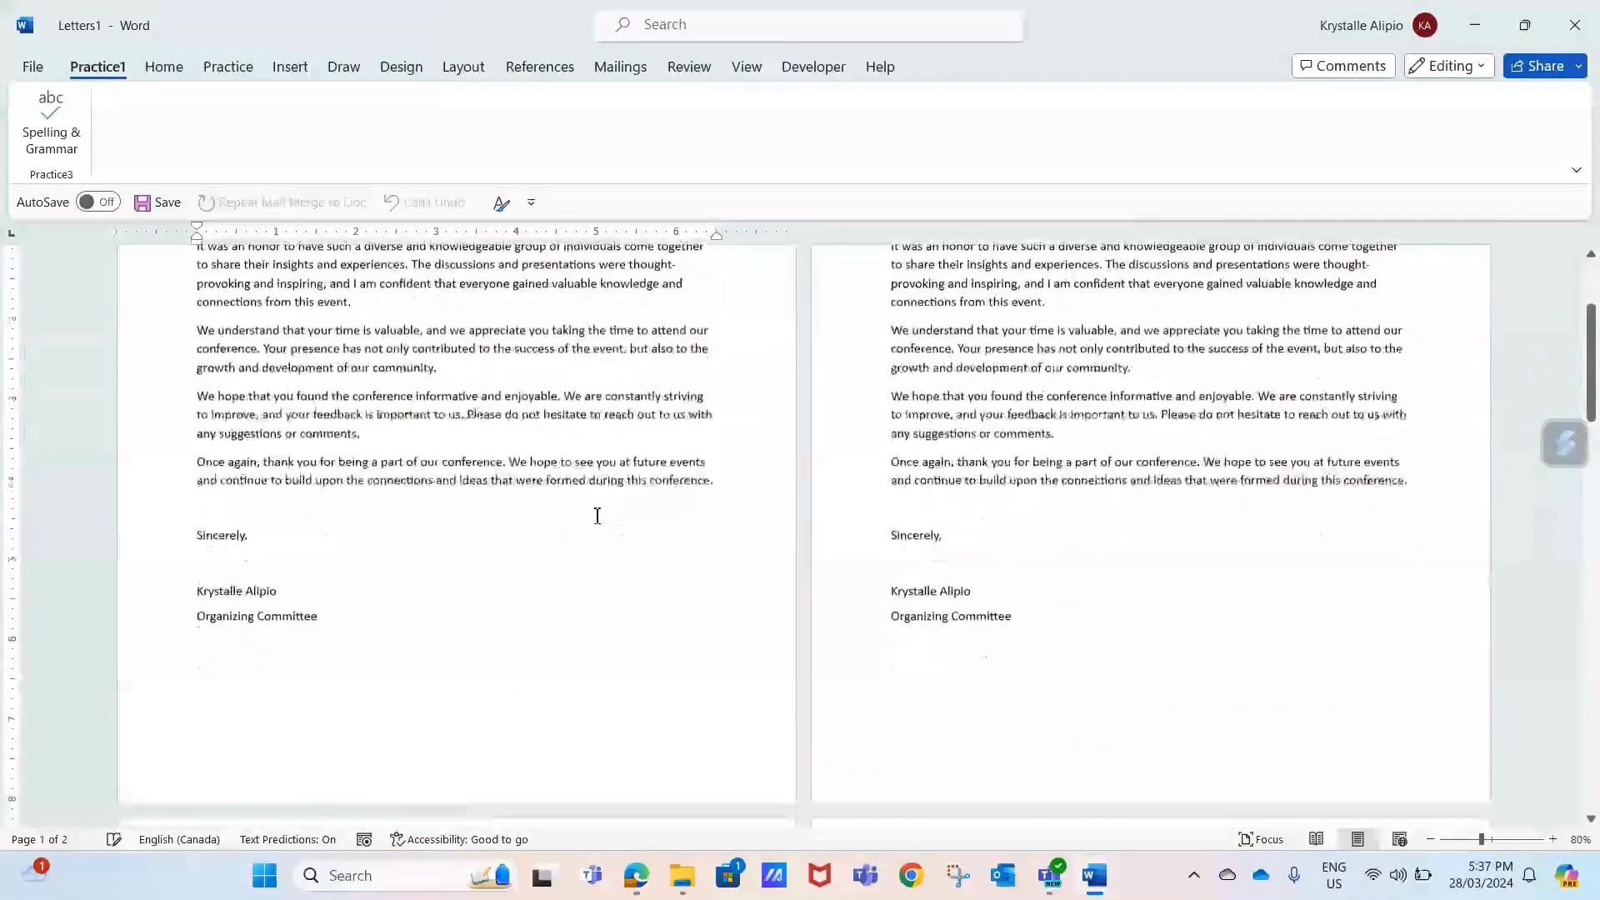
Step: Save the merged letters document to the Southern Alberta Institute of Technology OneDrive as Final File
{"action": "scroll", "coordinate": [597, 515], "scroll_direction": "up", "scroll_amount": 1}
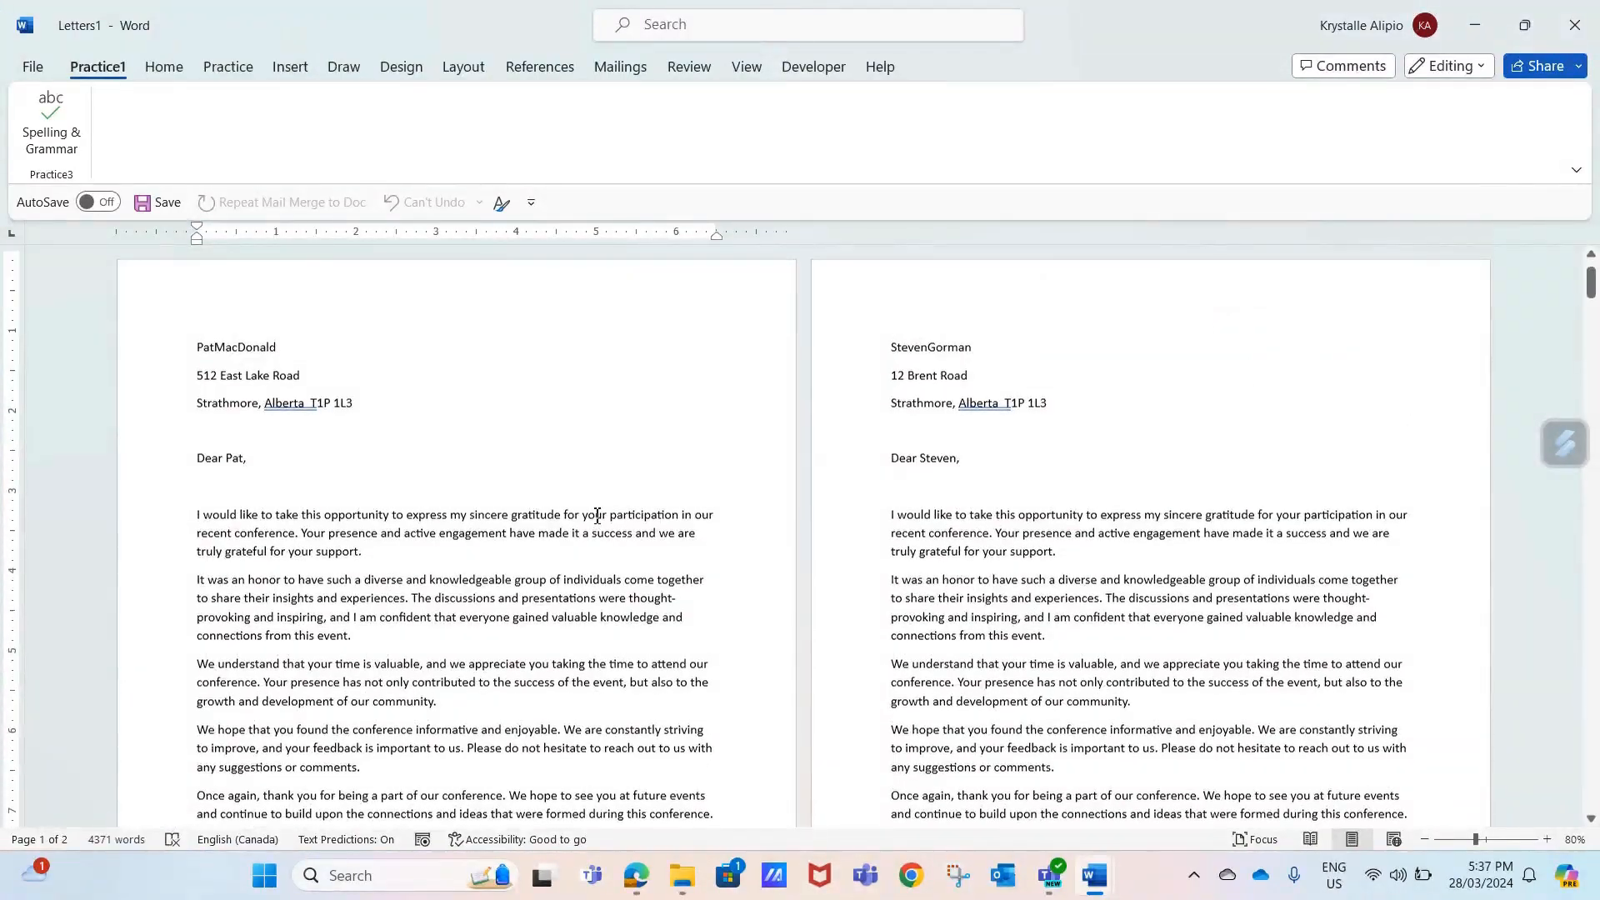
{"action": "scroll", "coordinate": [596, 515], "scroll_direction": "down", "scroll_amount": 4}
{"action": "scroll", "coordinate": [597, 515], "scroll_direction": "down", "scroll_amount": 8}
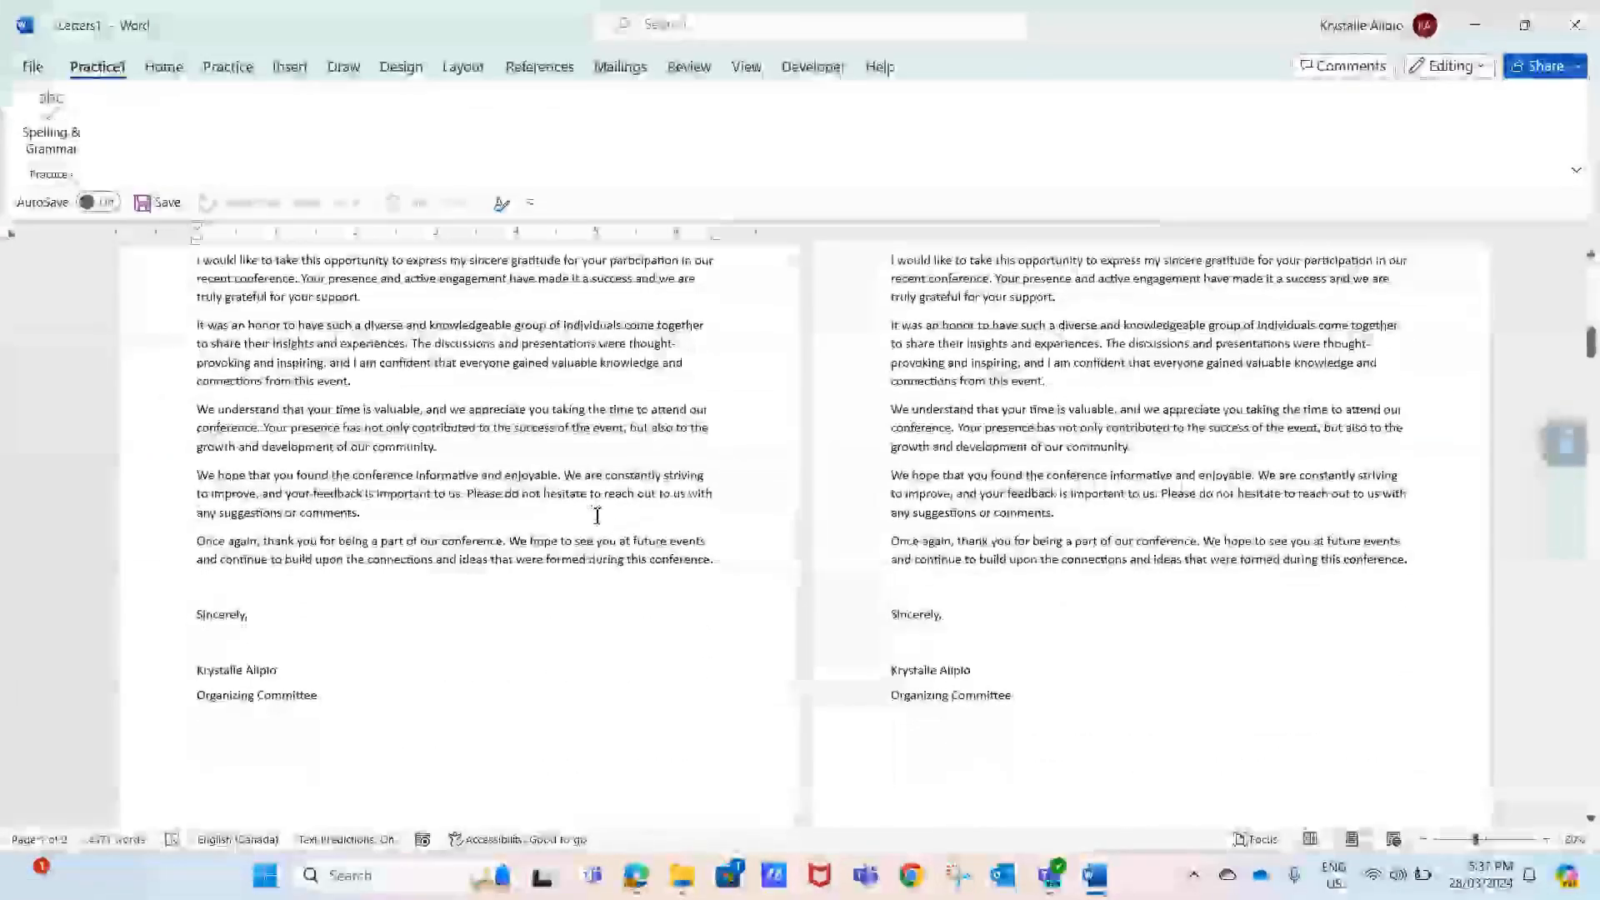
{"action": "scroll", "coordinate": [665, 620], "scroll_direction": "down", "scroll_amount": 15}
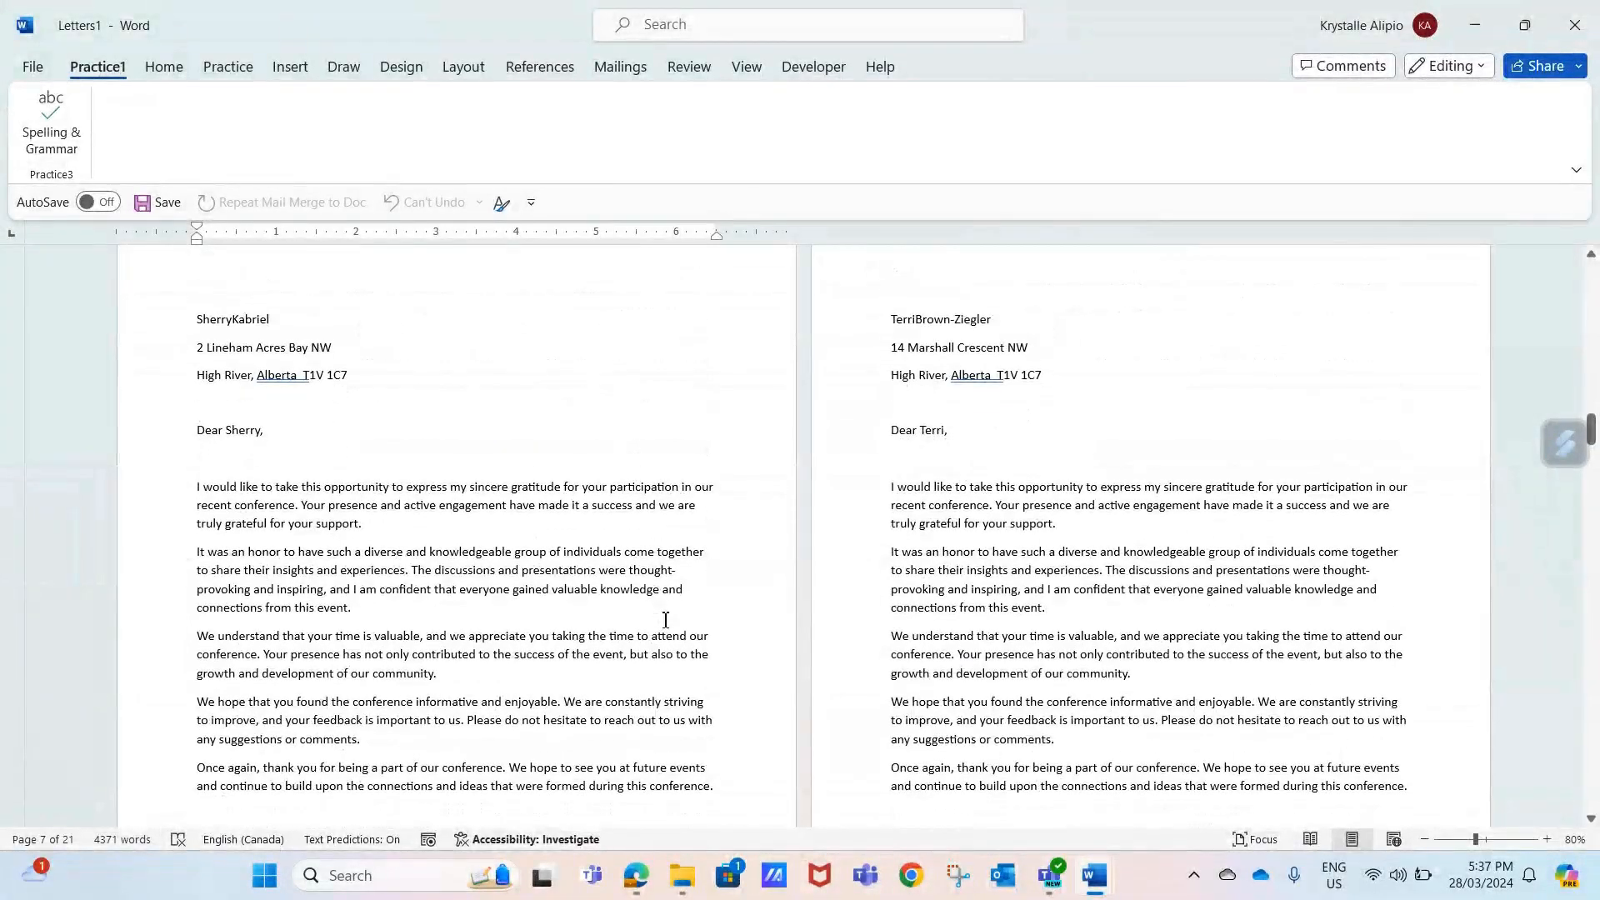
{"action": "left_click", "coordinate": [40, 70]}
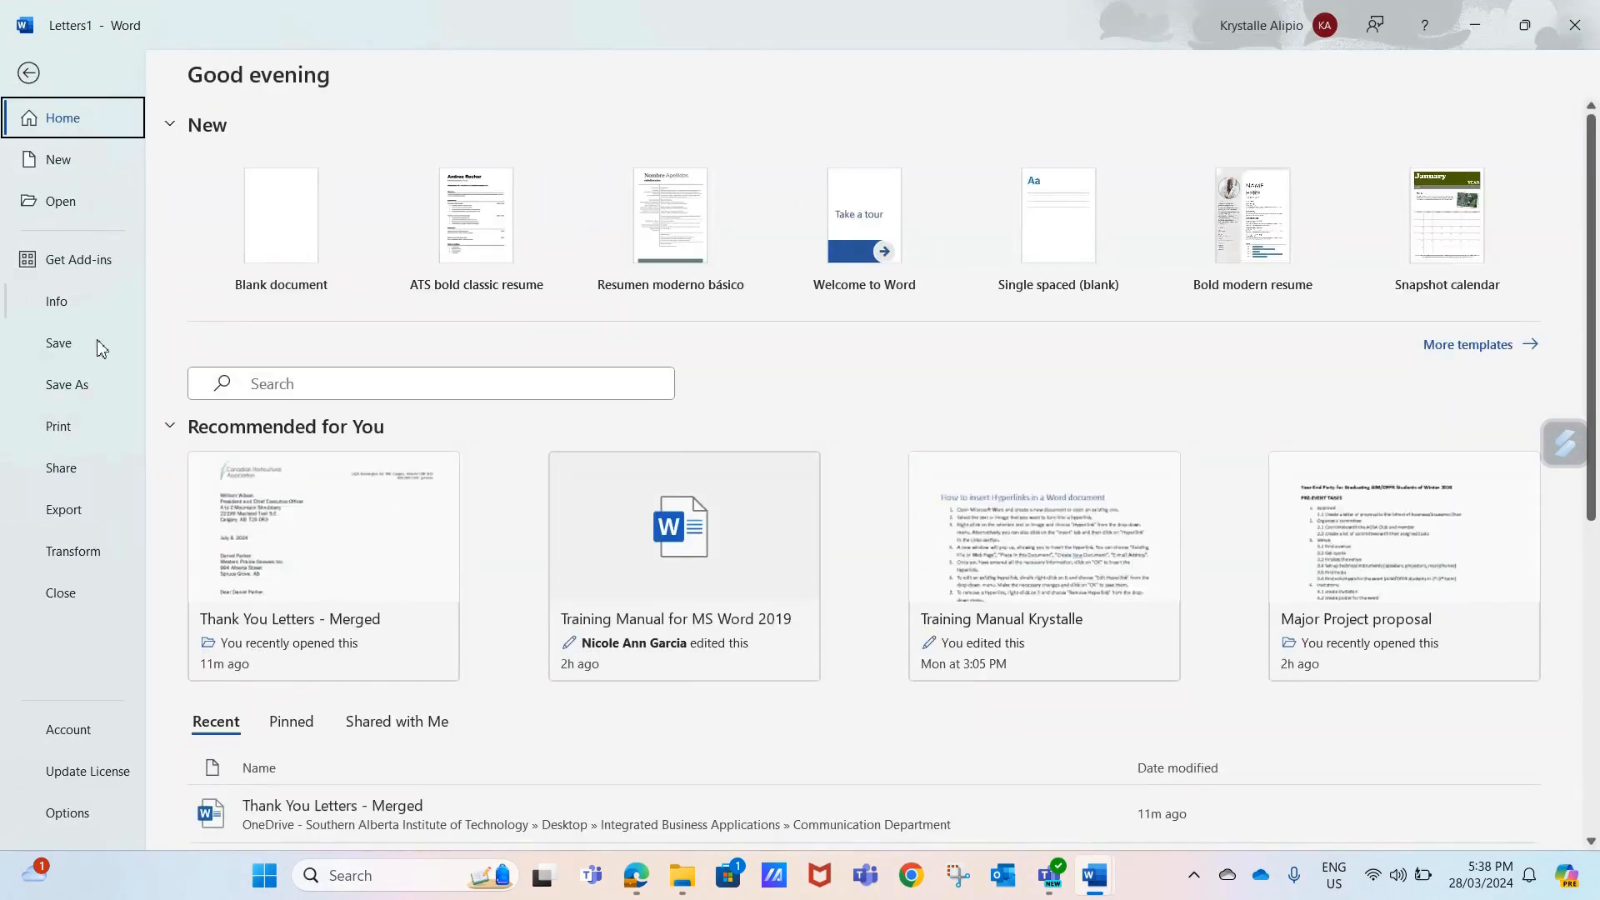
{"action": "left_click", "coordinate": [98, 385]}
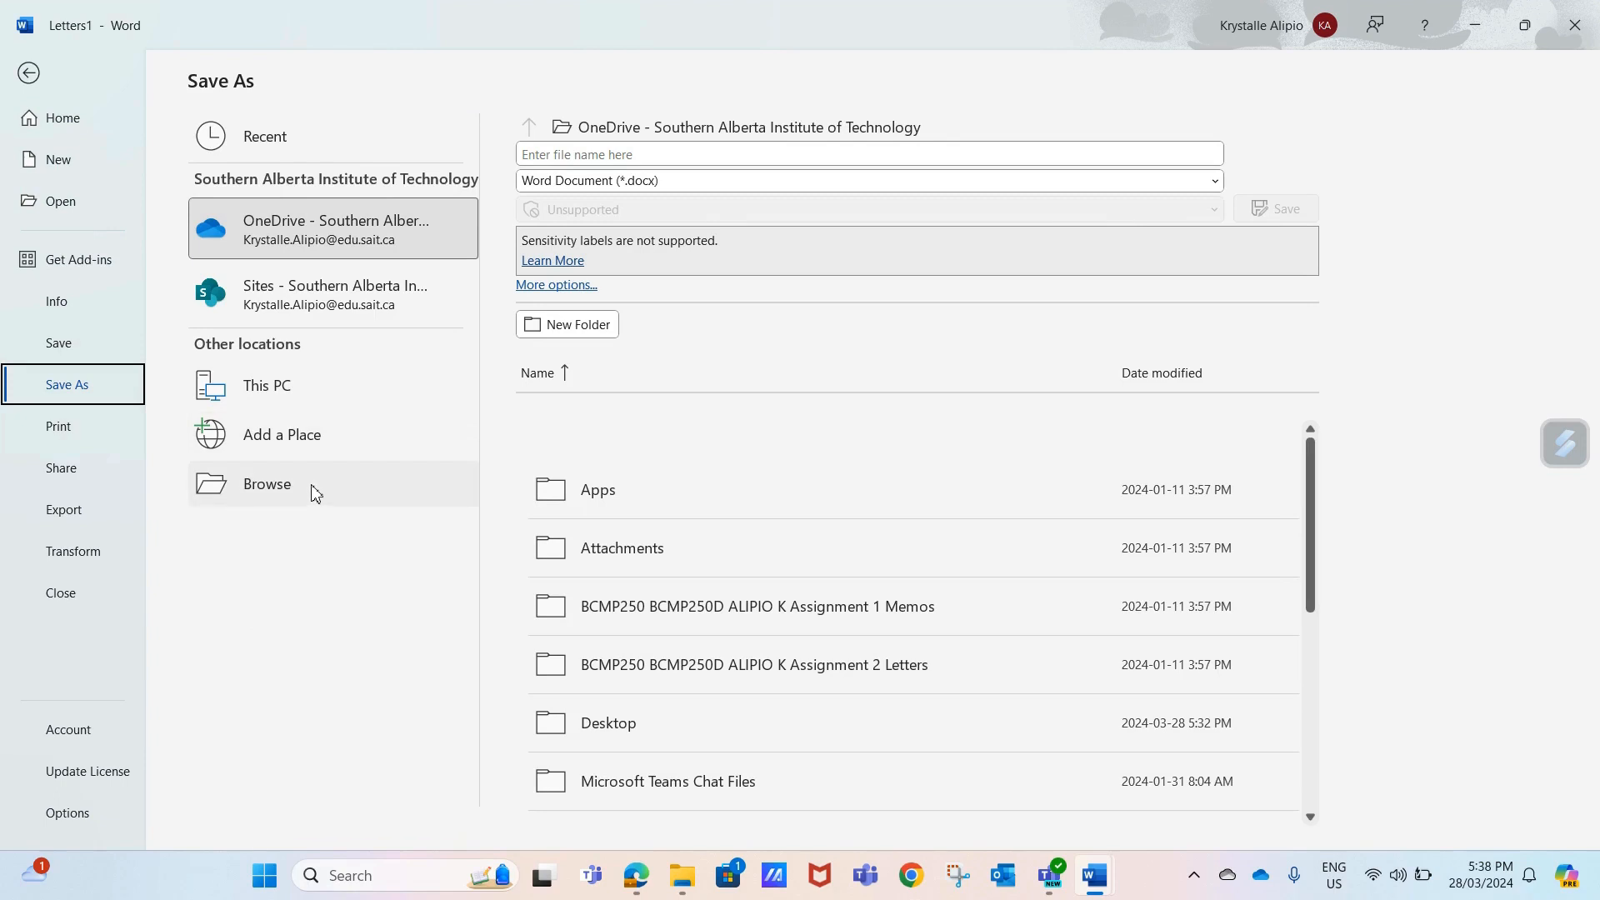
{"action": "left_click", "coordinate": [604, 156]}
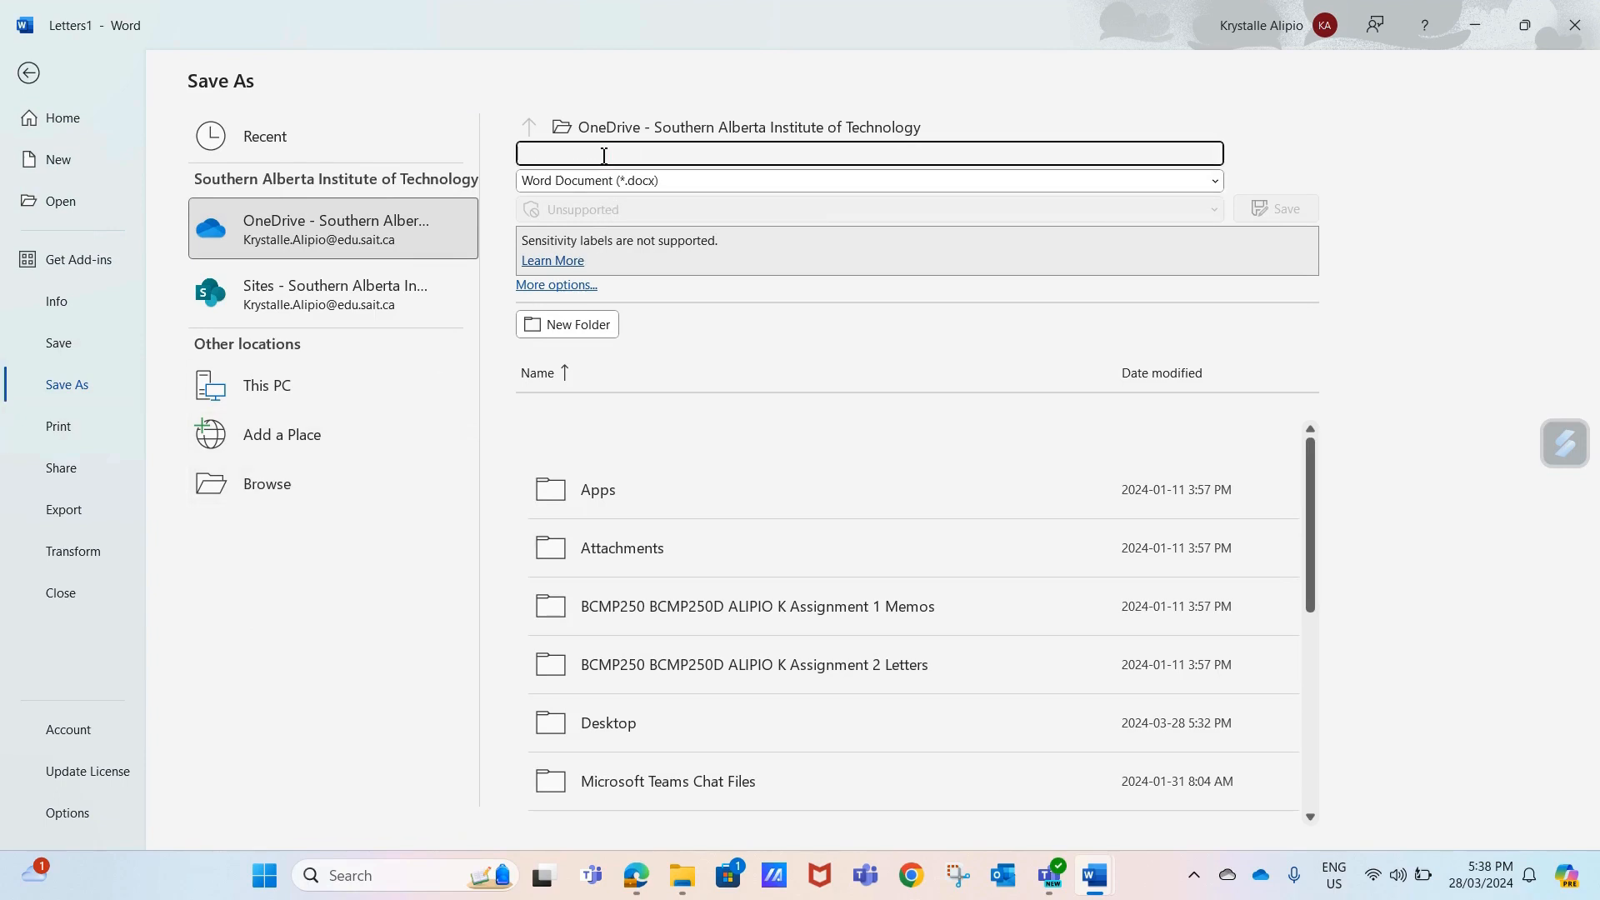
{"action": "type", "text": "Final File"}
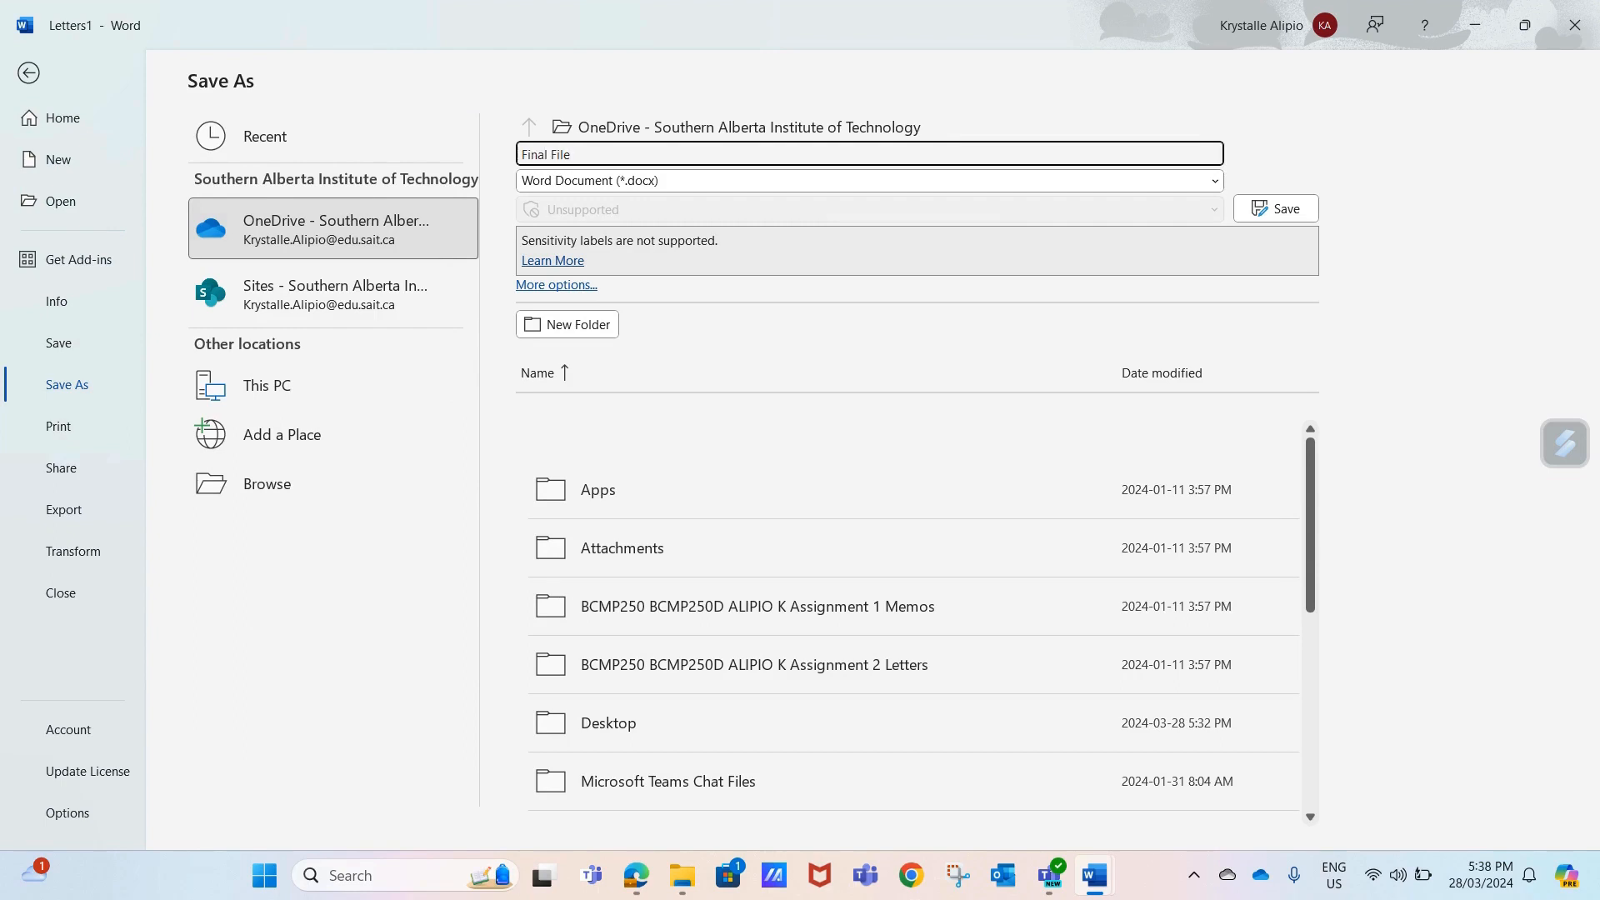
{"action": "left_click", "coordinate": [1302, 214]}
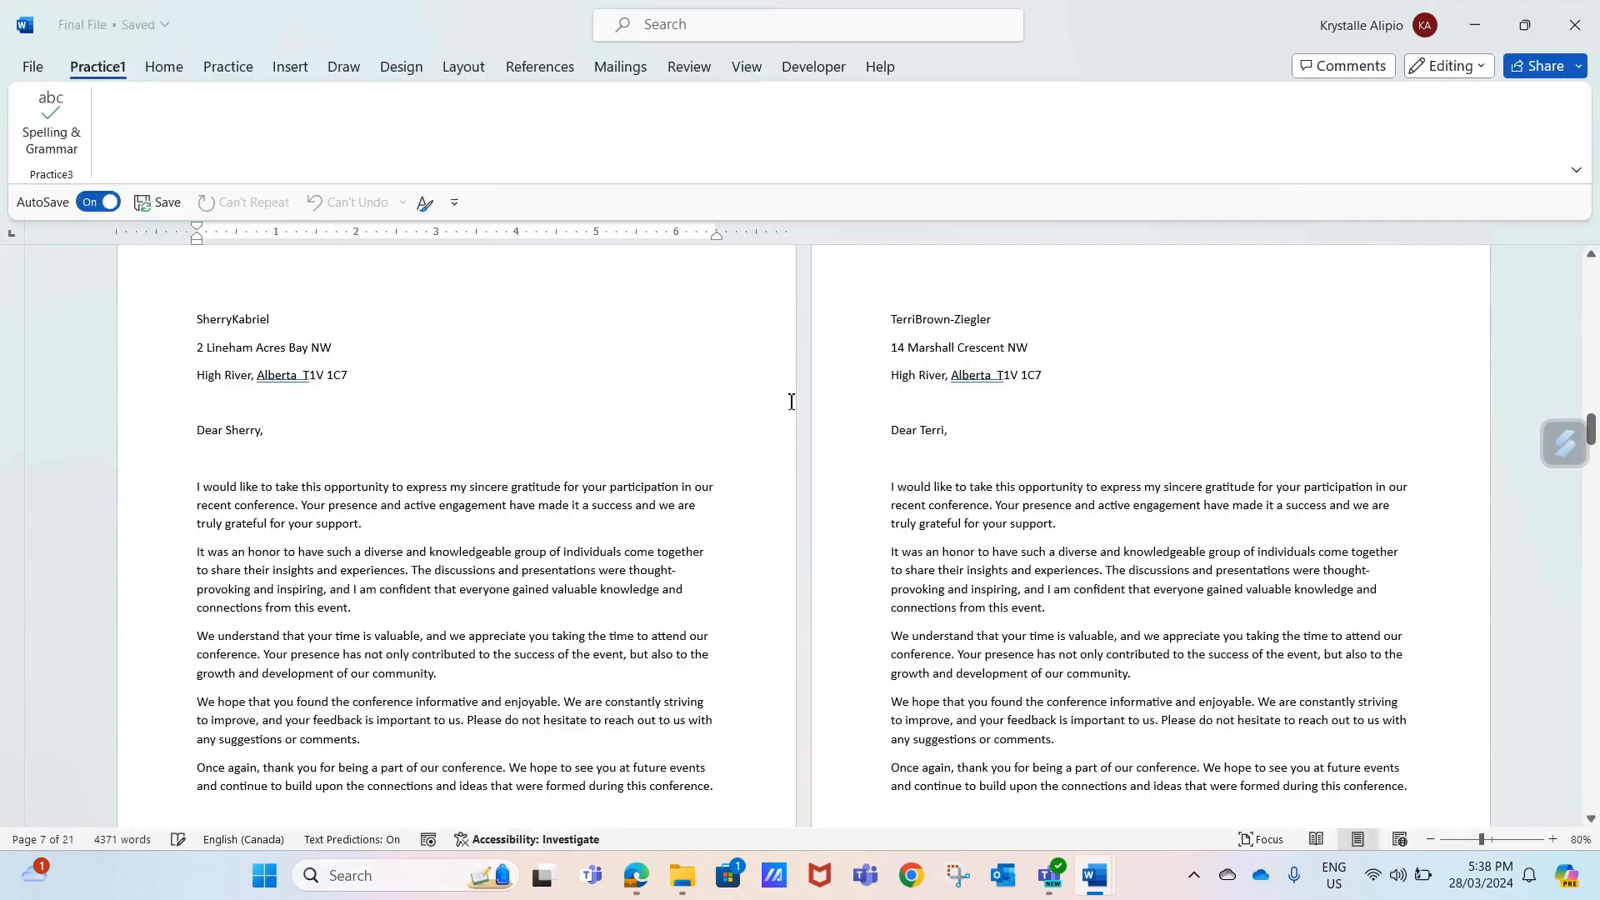
Step: Look through the recipients' letters in the saved Final File document, checking addresses, salutations and signatures
{"action": "scroll", "coordinate": [668, 475], "scroll_direction": "up", "scroll_amount": 10}
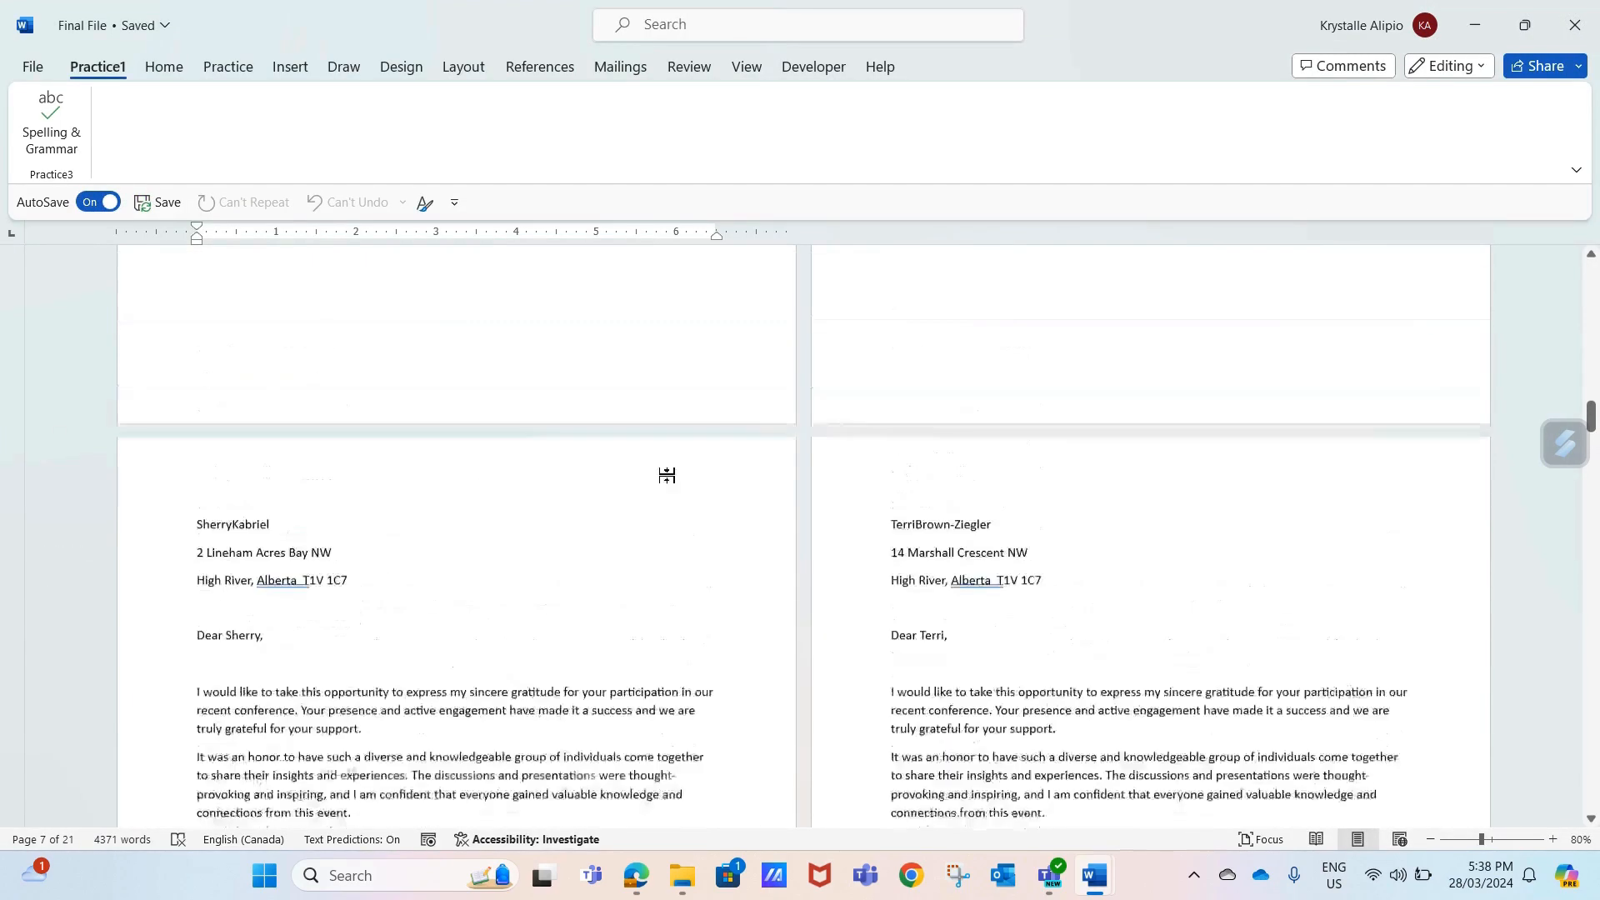
{"action": "scroll", "coordinate": [668, 475], "scroll_direction": "up", "scroll_amount": 15}
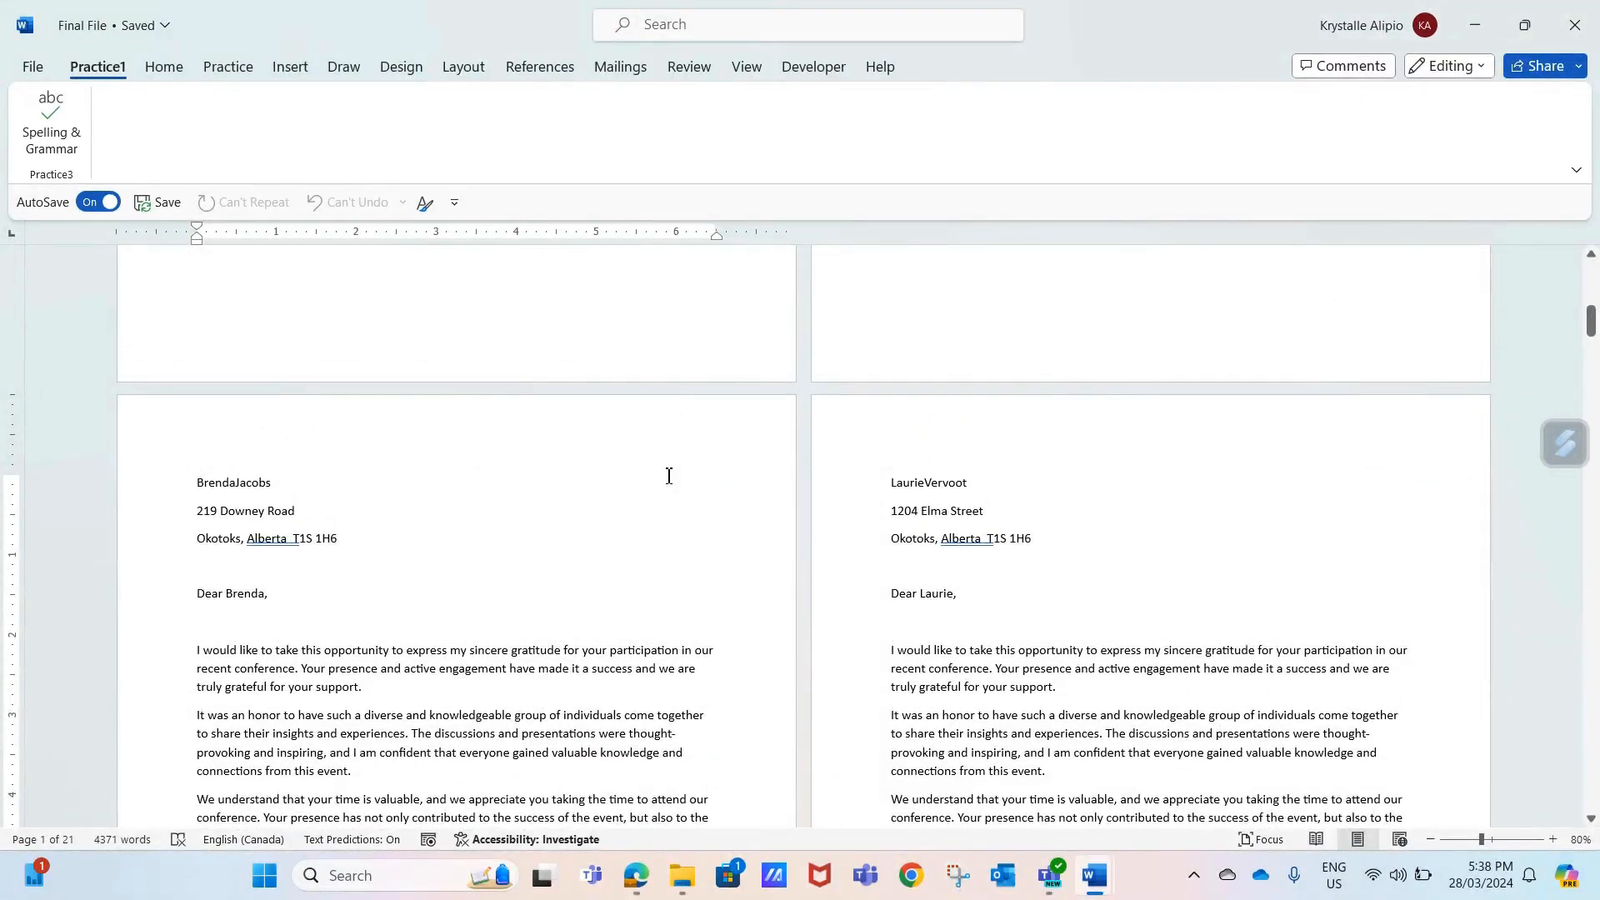
{"action": "scroll", "coordinate": [668, 475], "scroll_direction": "down", "scroll_amount": 5}
{"action": "scroll", "coordinate": [668, 475], "scroll_direction": "down", "scroll_amount": 1}
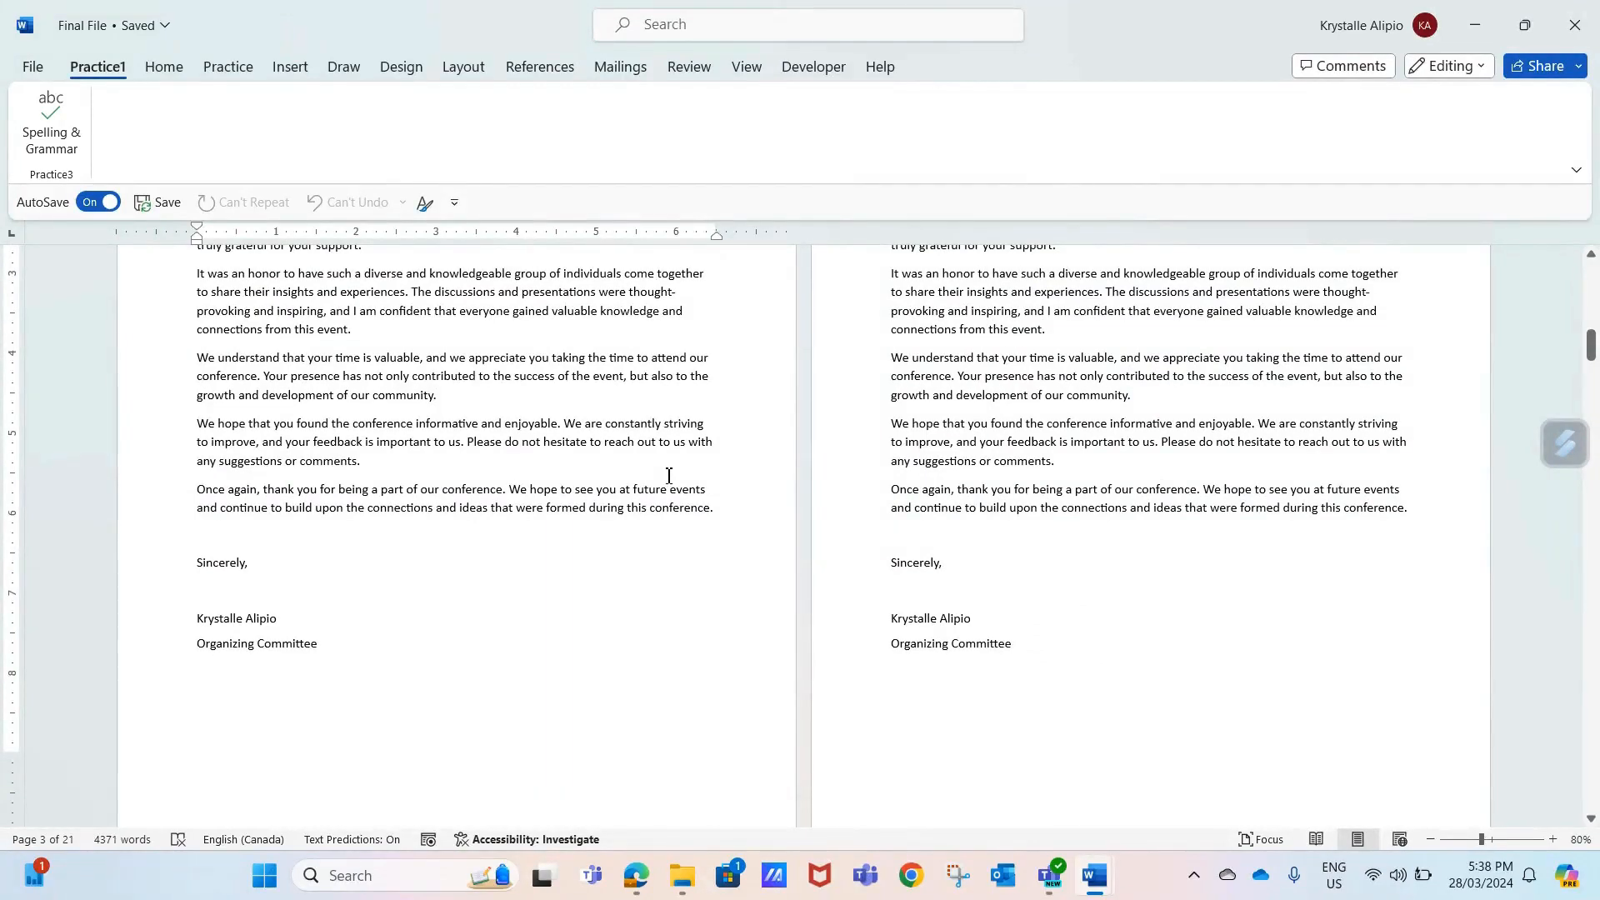
{"action": "scroll", "coordinate": [669, 475], "scroll_direction": "down", "scroll_amount": 12}
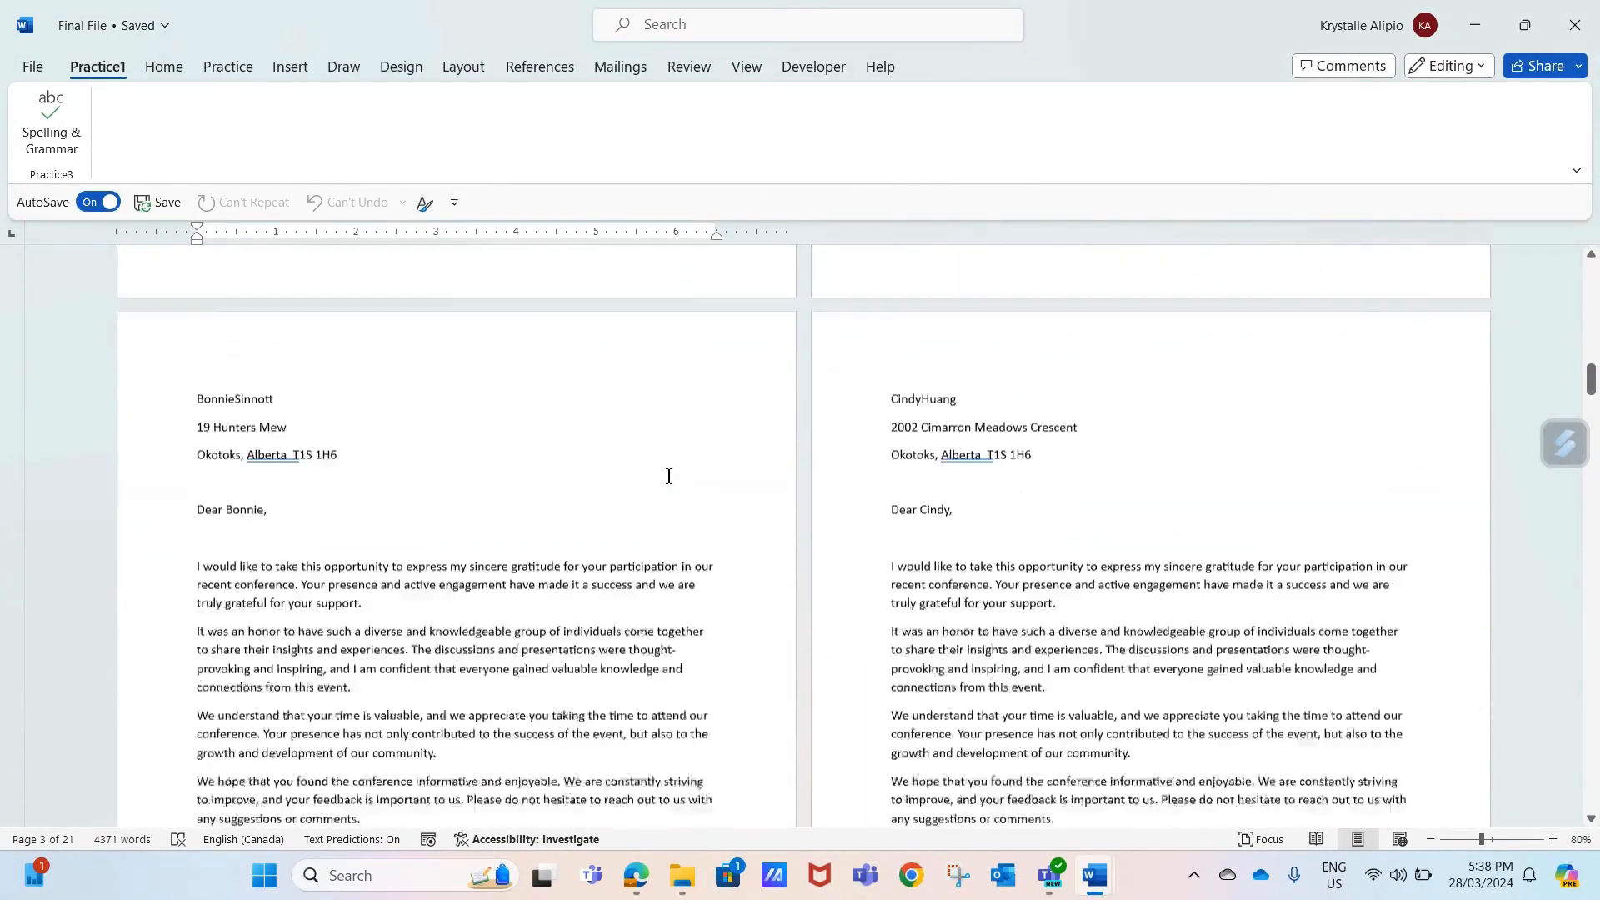
{"action": "scroll", "coordinate": [668, 475], "scroll_direction": "down", "scroll_amount": 3}
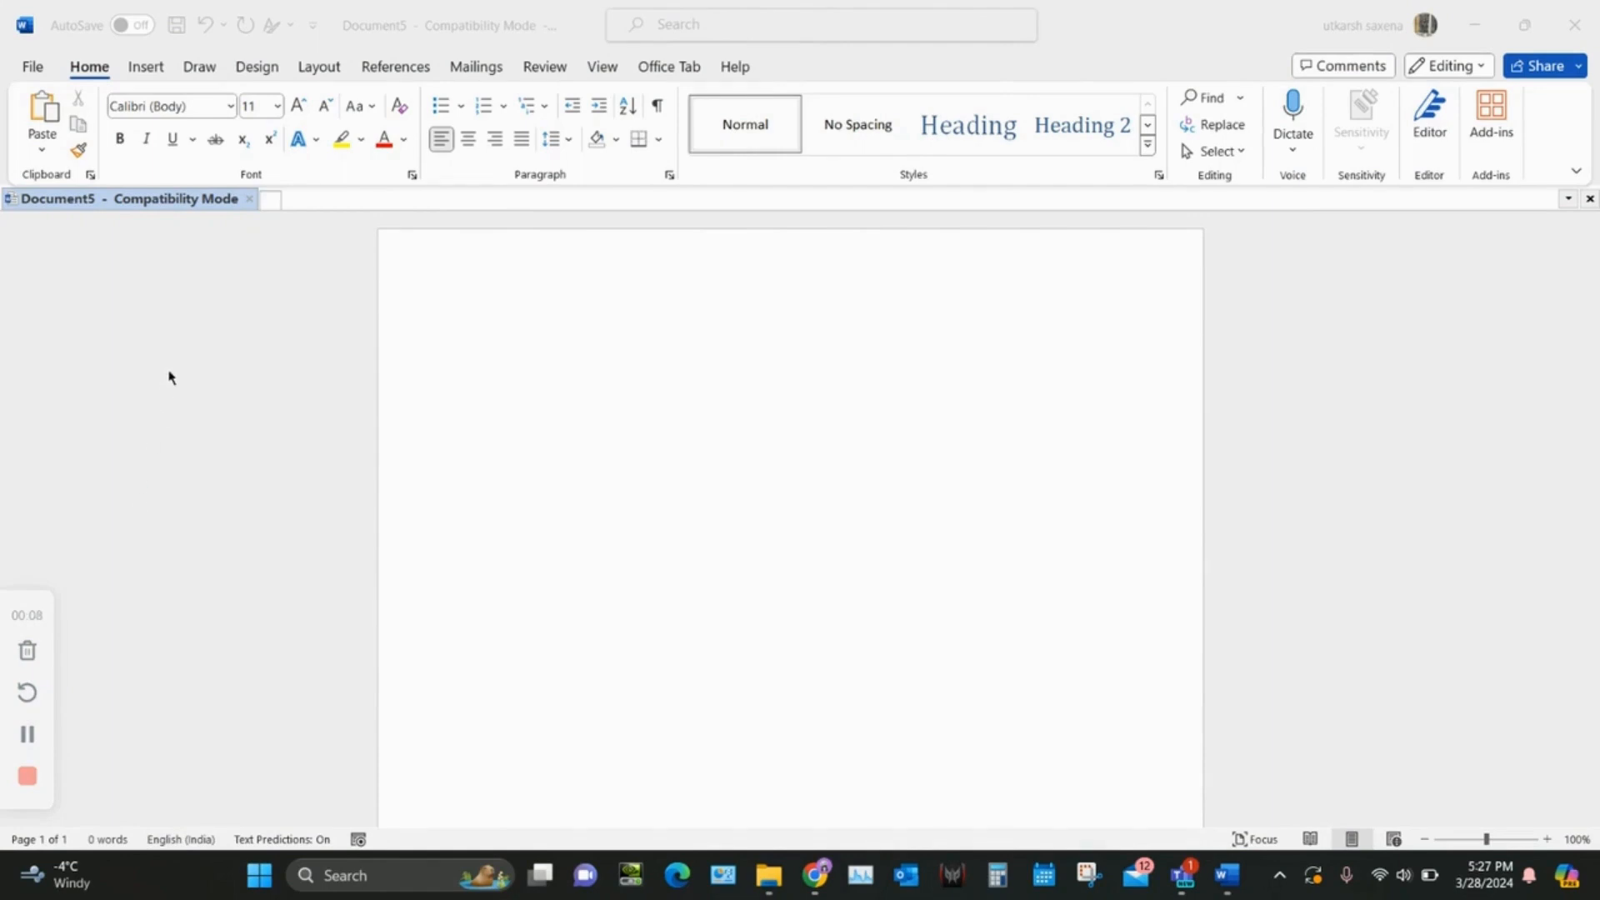
Step: Start a comparison of two document versions and choose Demo File from Downloads as the original document
{"action": "left_click", "coordinate": [544, 67]}
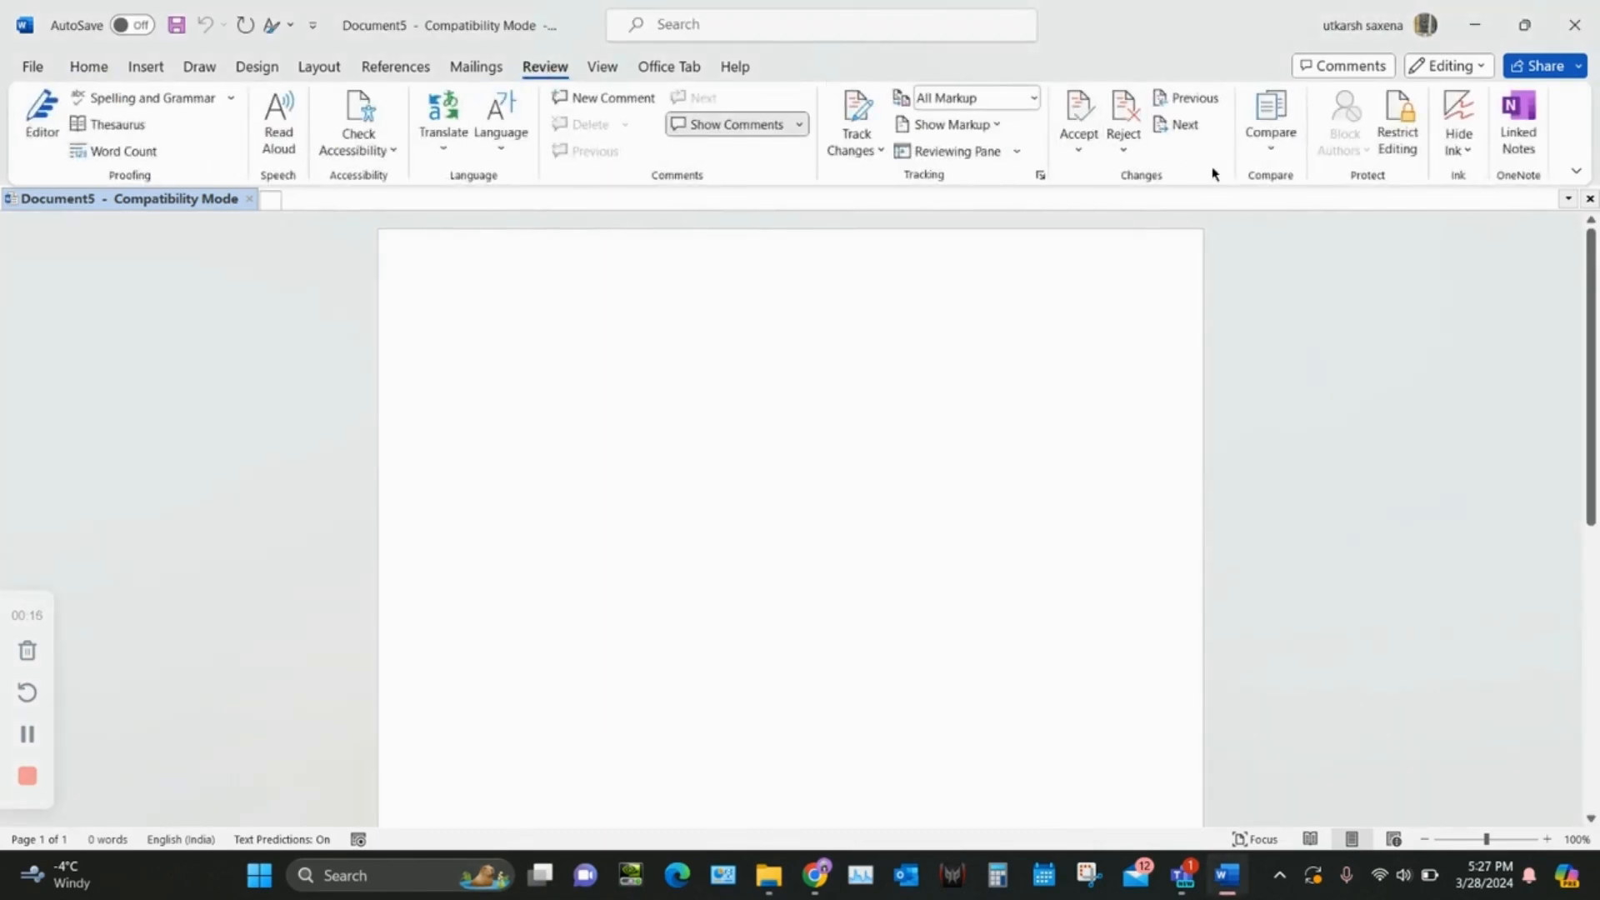
{"action": "left_click", "coordinate": [1276, 154]}
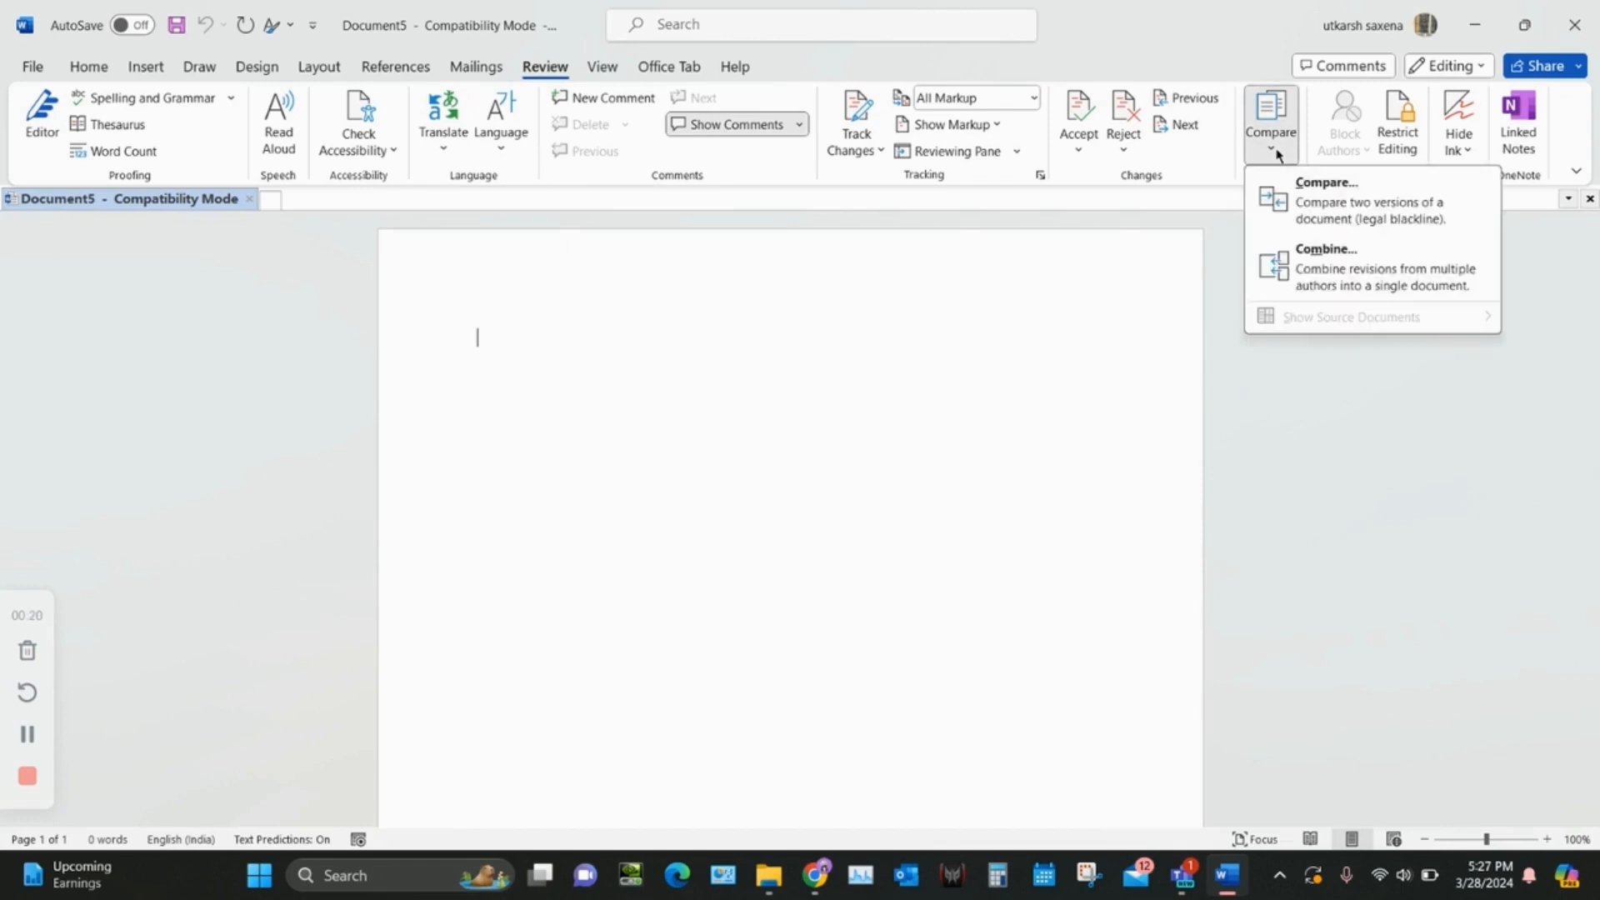
{"action": "left_click", "coordinate": [1341, 208]}
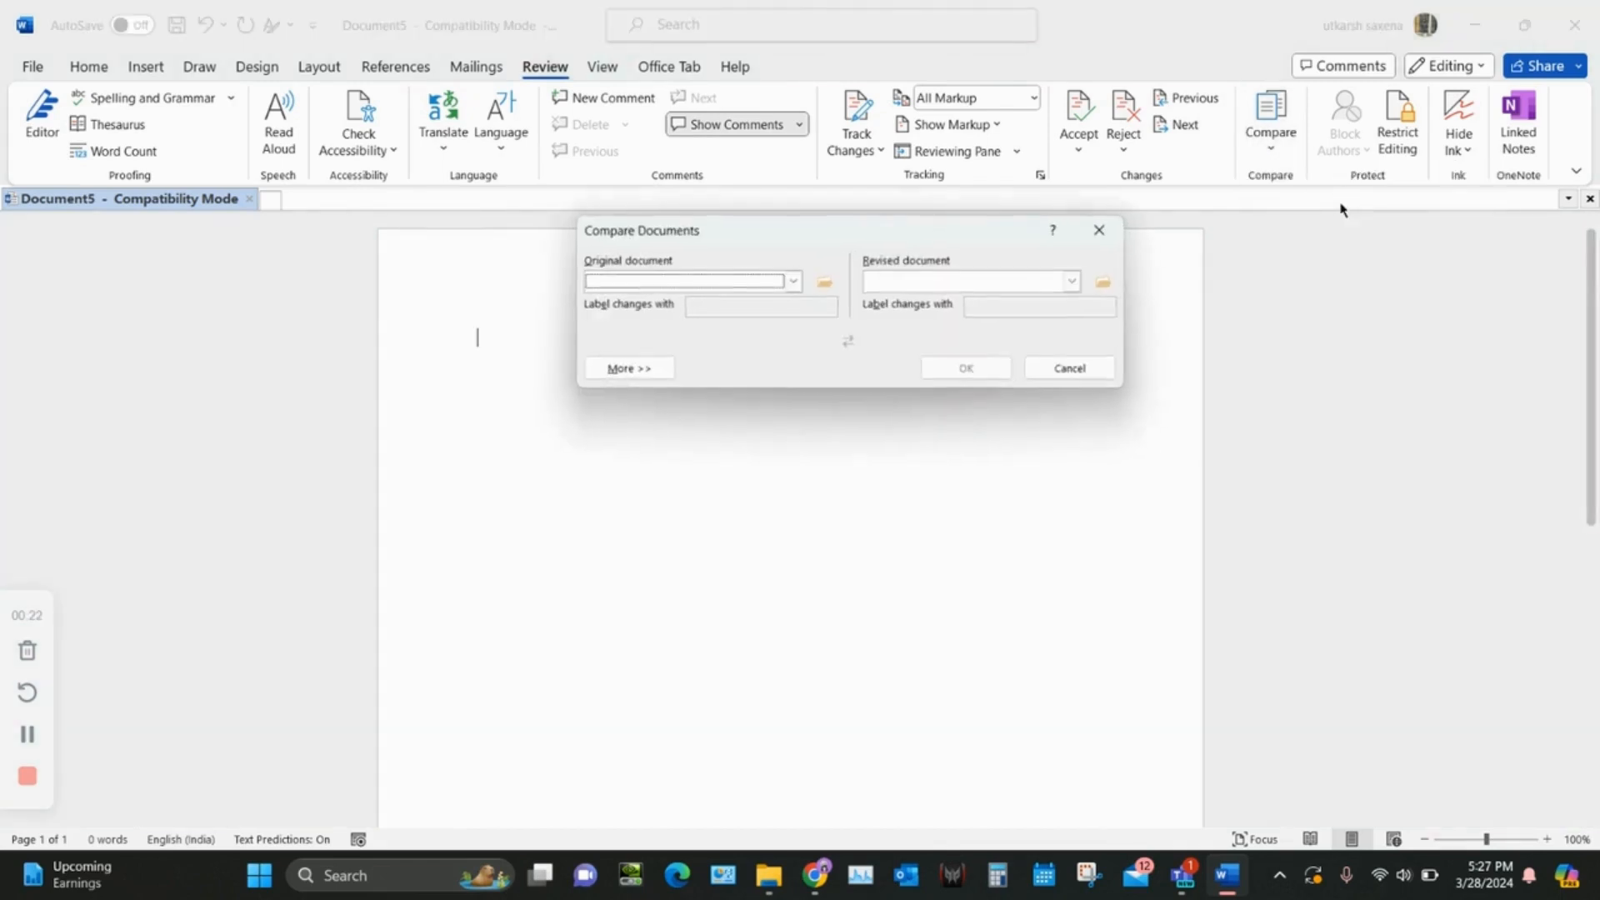
{"action": "left_click", "coordinate": [796, 287]}
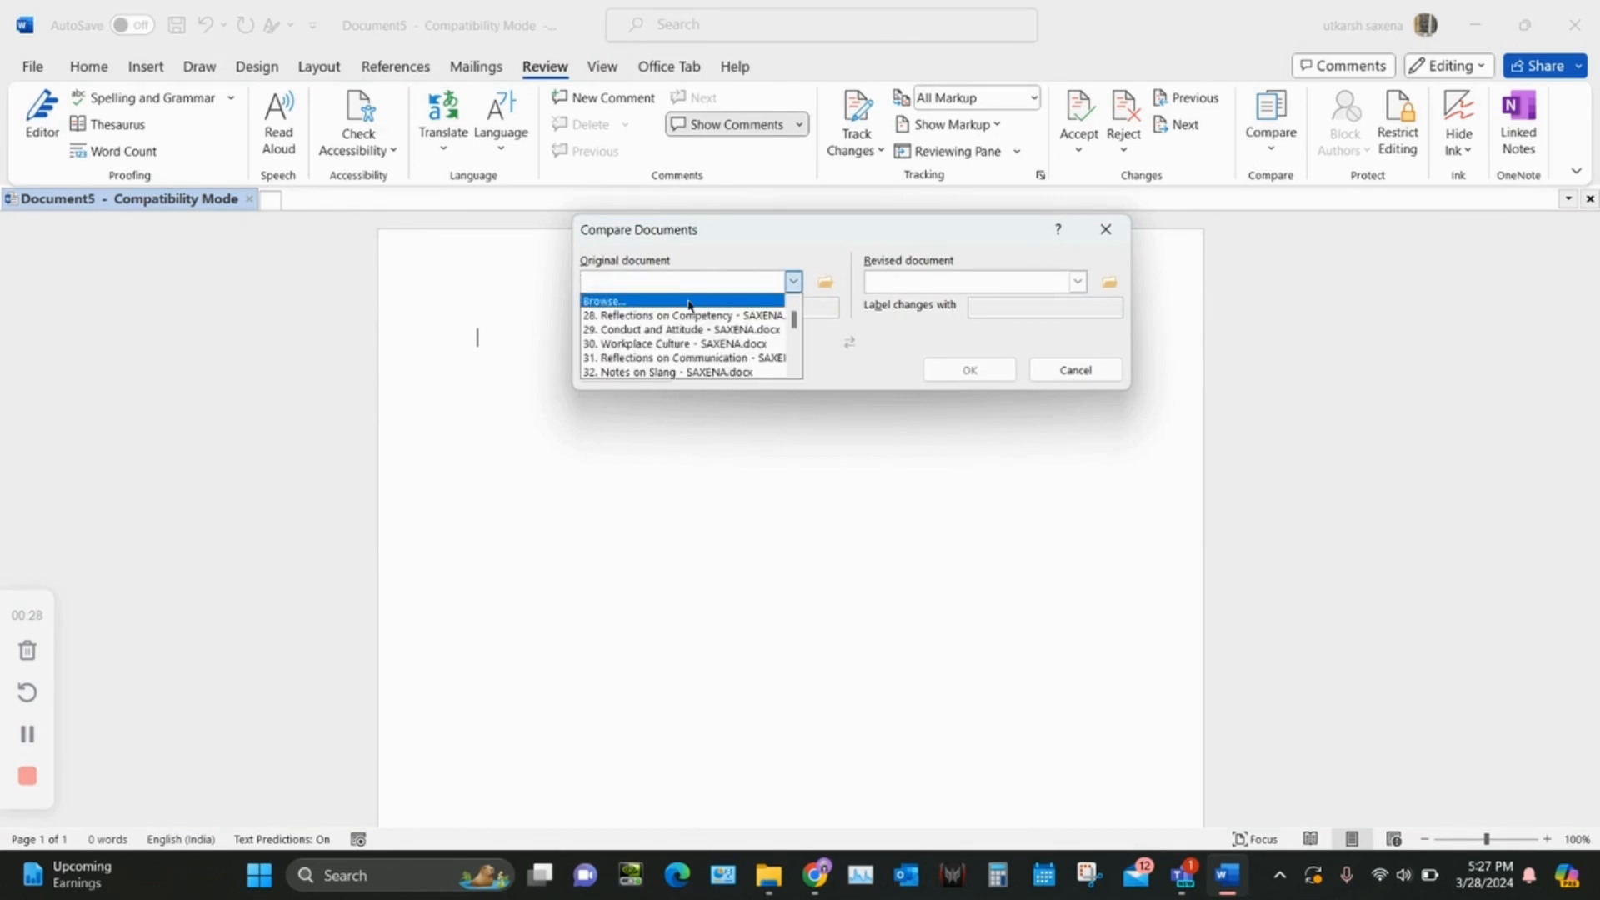
{"action": "left_click", "coordinate": [825, 284]}
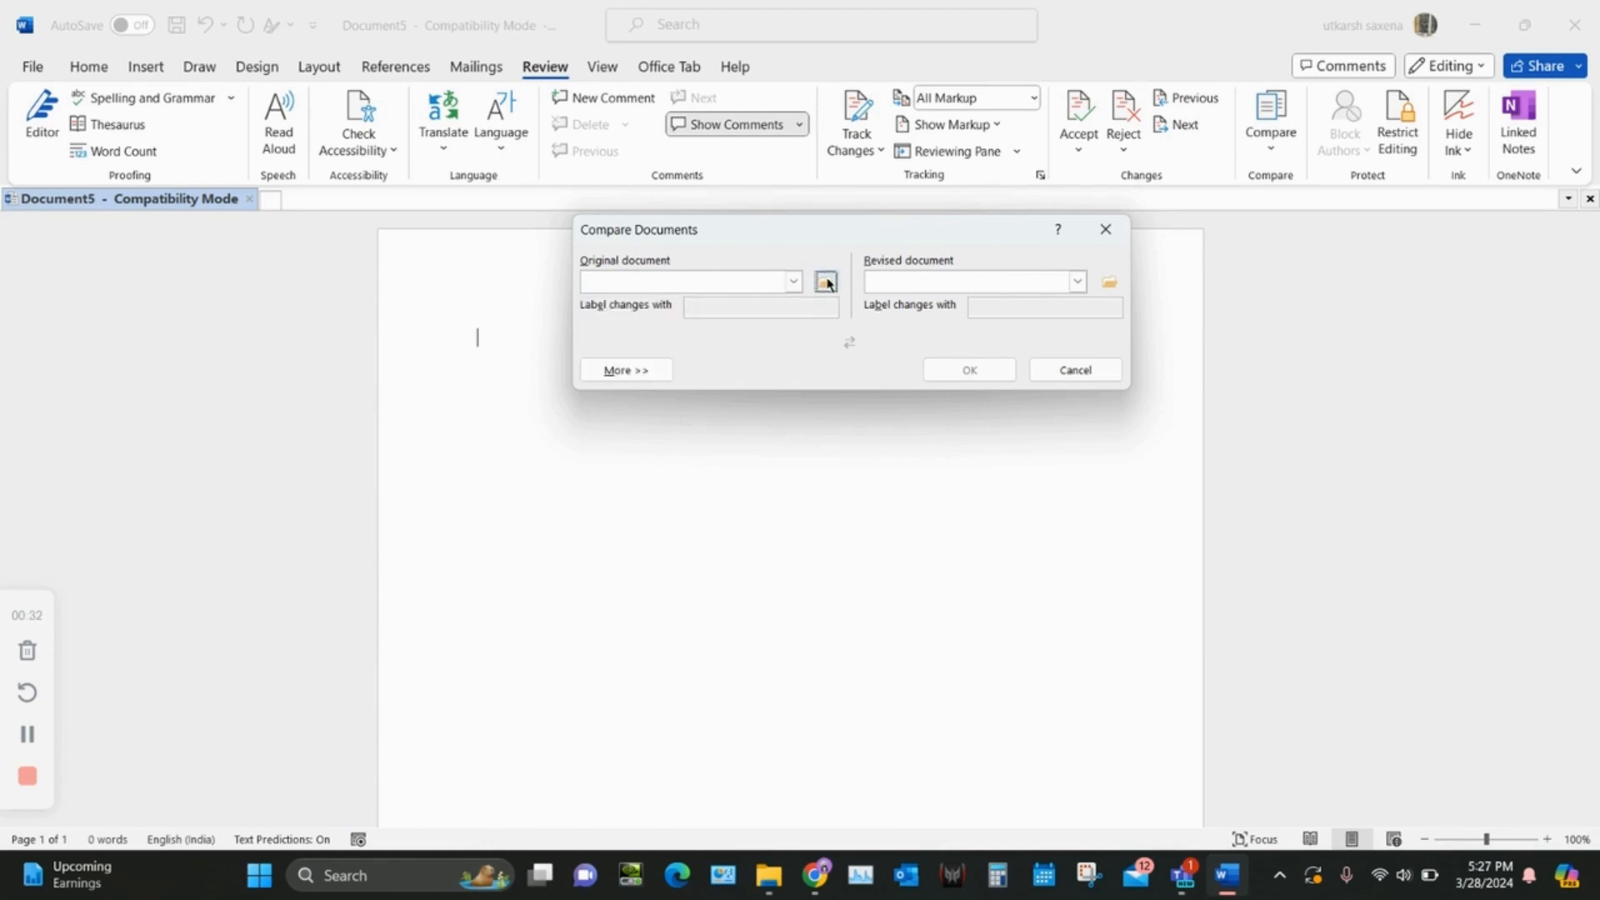
{"action": "scroll", "coordinate": [668, 451], "scroll_direction": "up", "scroll_amount": 10}
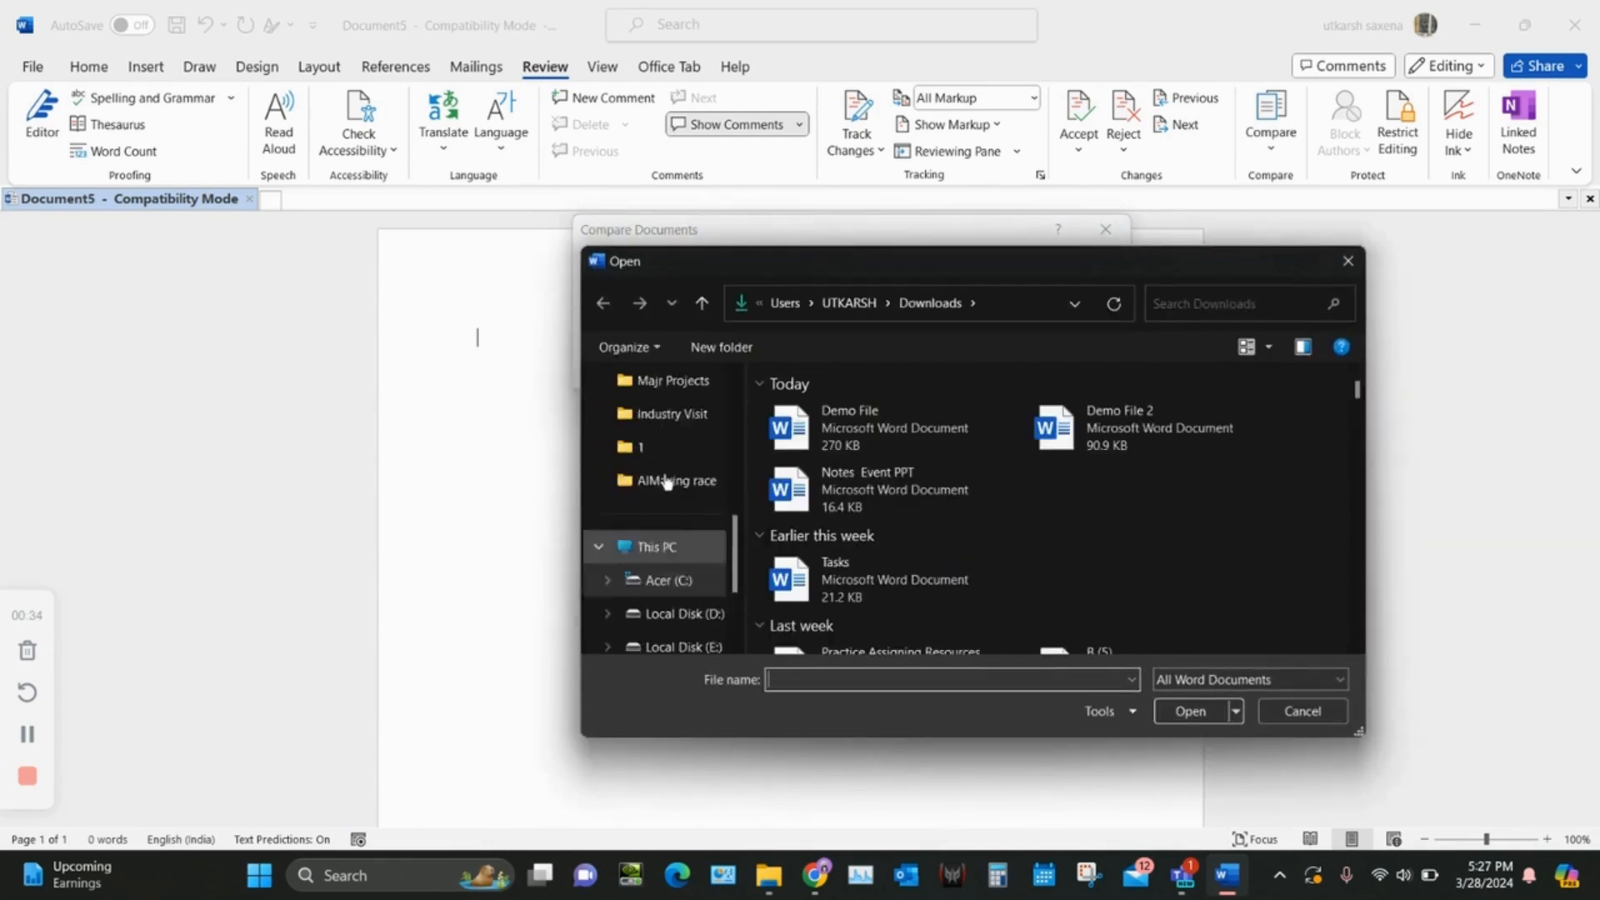
{"action": "left_click", "coordinate": [660, 554]}
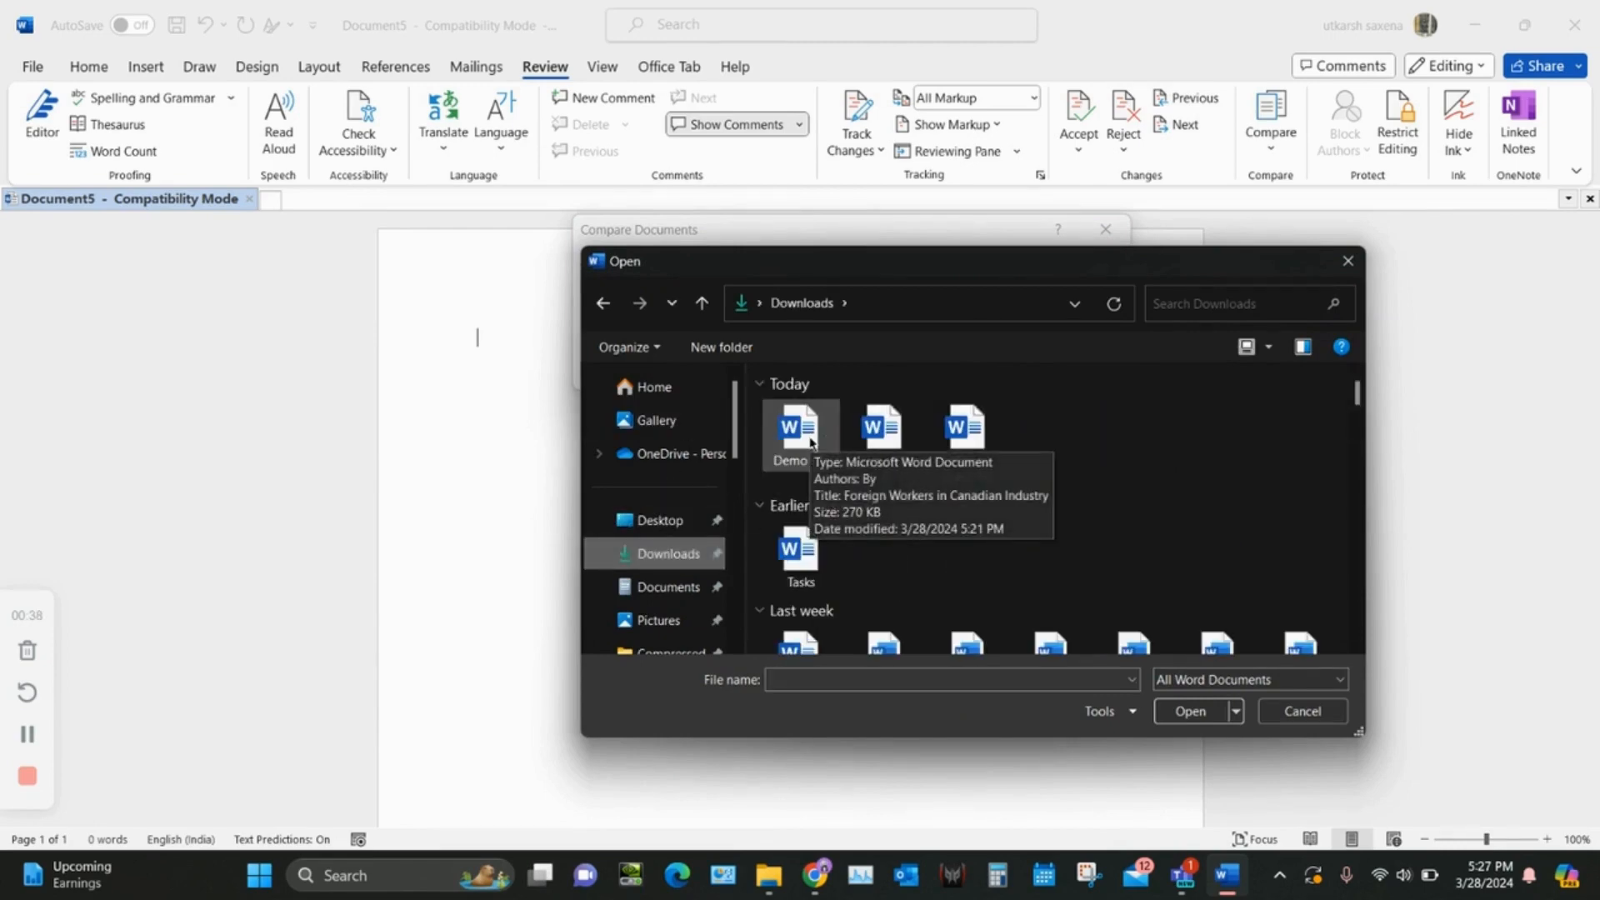
{"action": "left_click", "coordinate": [810, 442]}
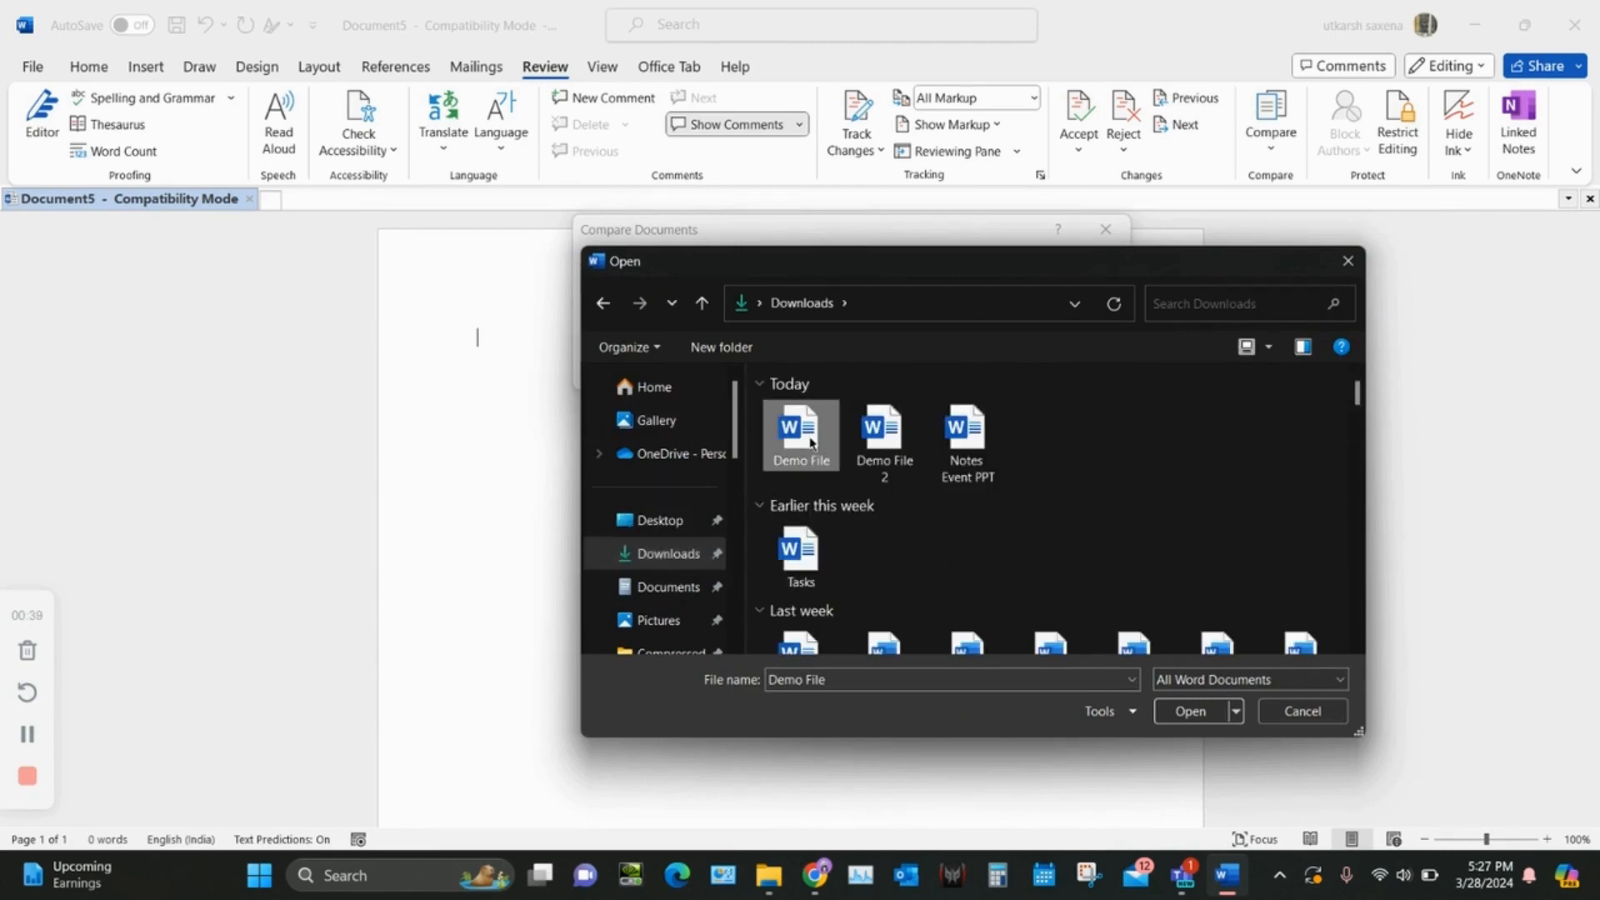
{"action": "left_click", "coordinate": [1192, 710]}
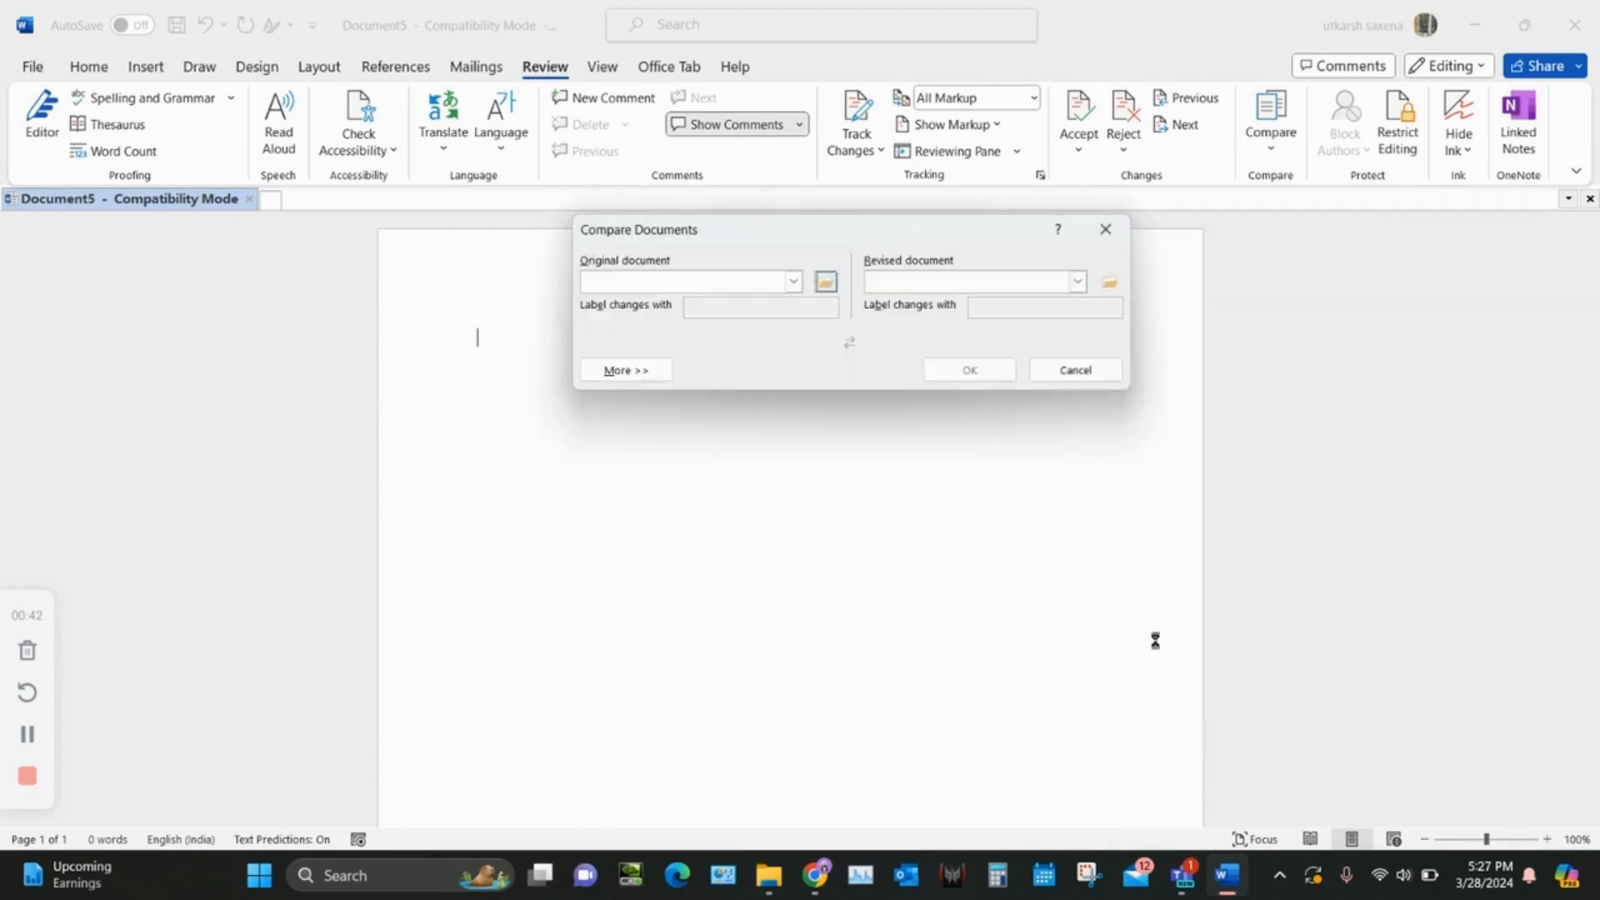
Step: Choose Demo File 2 from Downloads as the revised document for the comparison
{"action": "left_click", "coordinate": [1078, 286]}
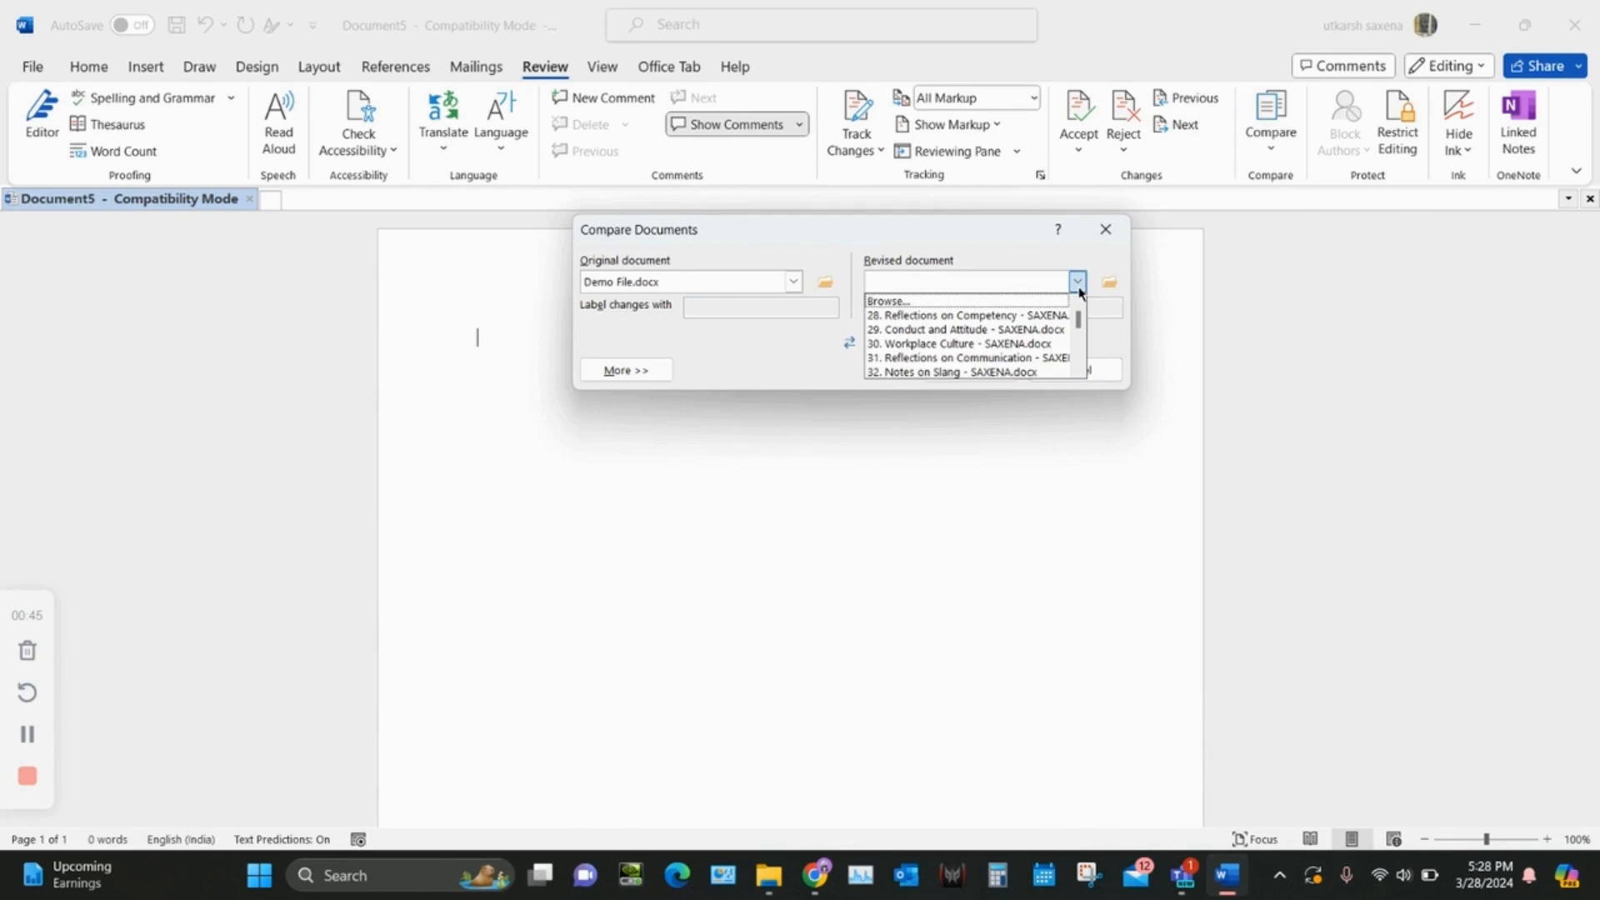
{"action": "left_click", "coordinate": [991, 305]}
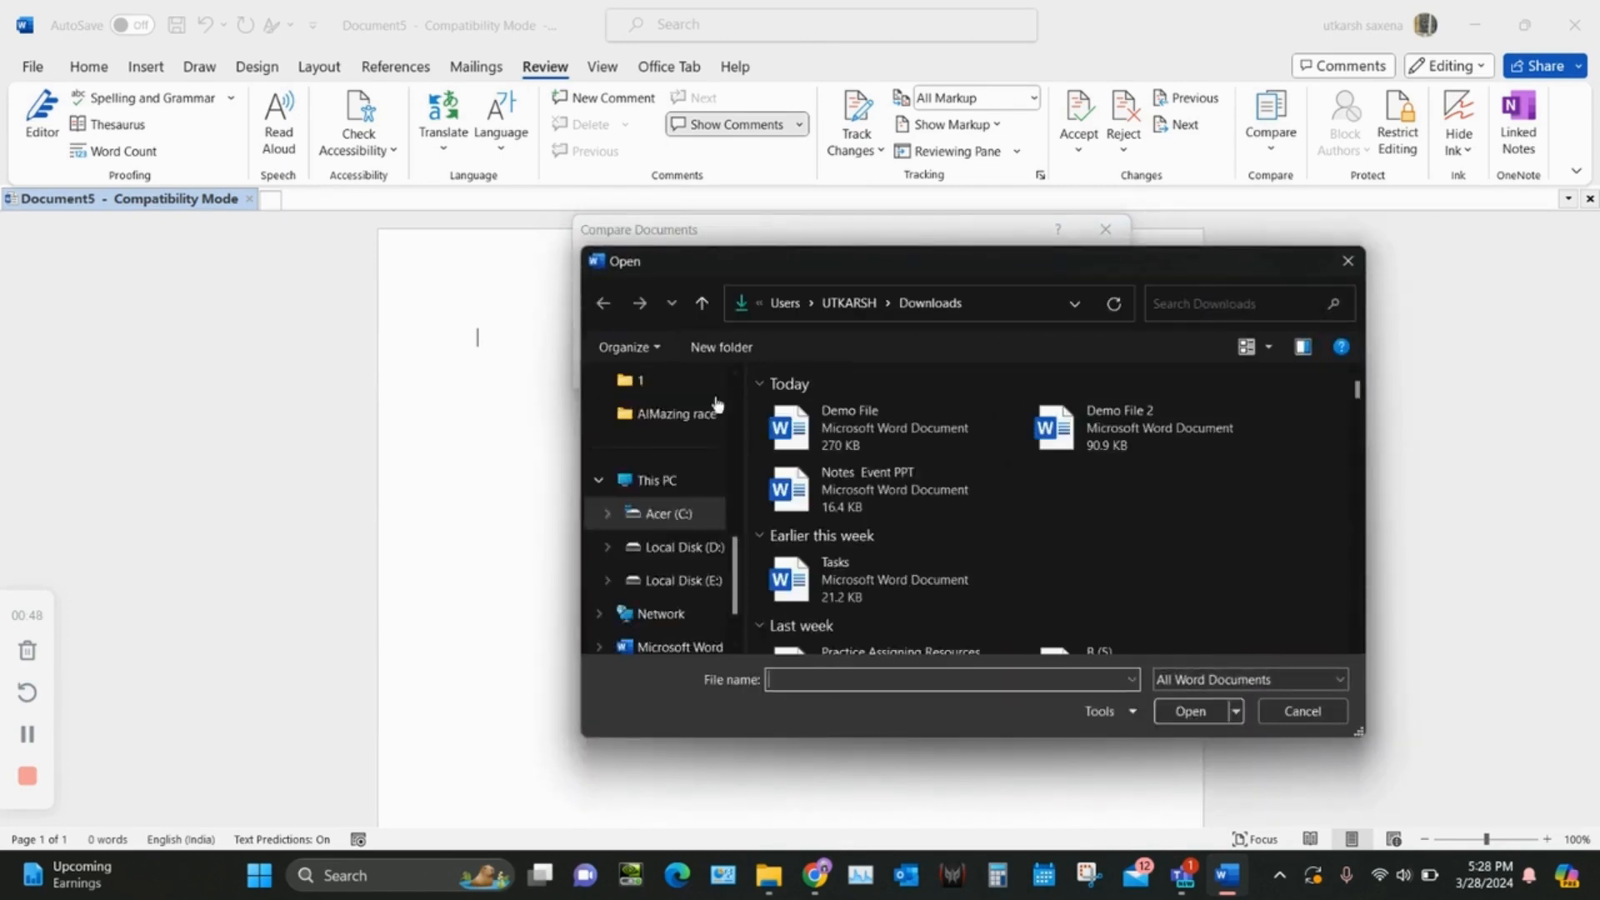
{"action": "left_click", "coordinate": [1140, 443]}
{"action": "left_click", "coordinate": [1208, 709]}
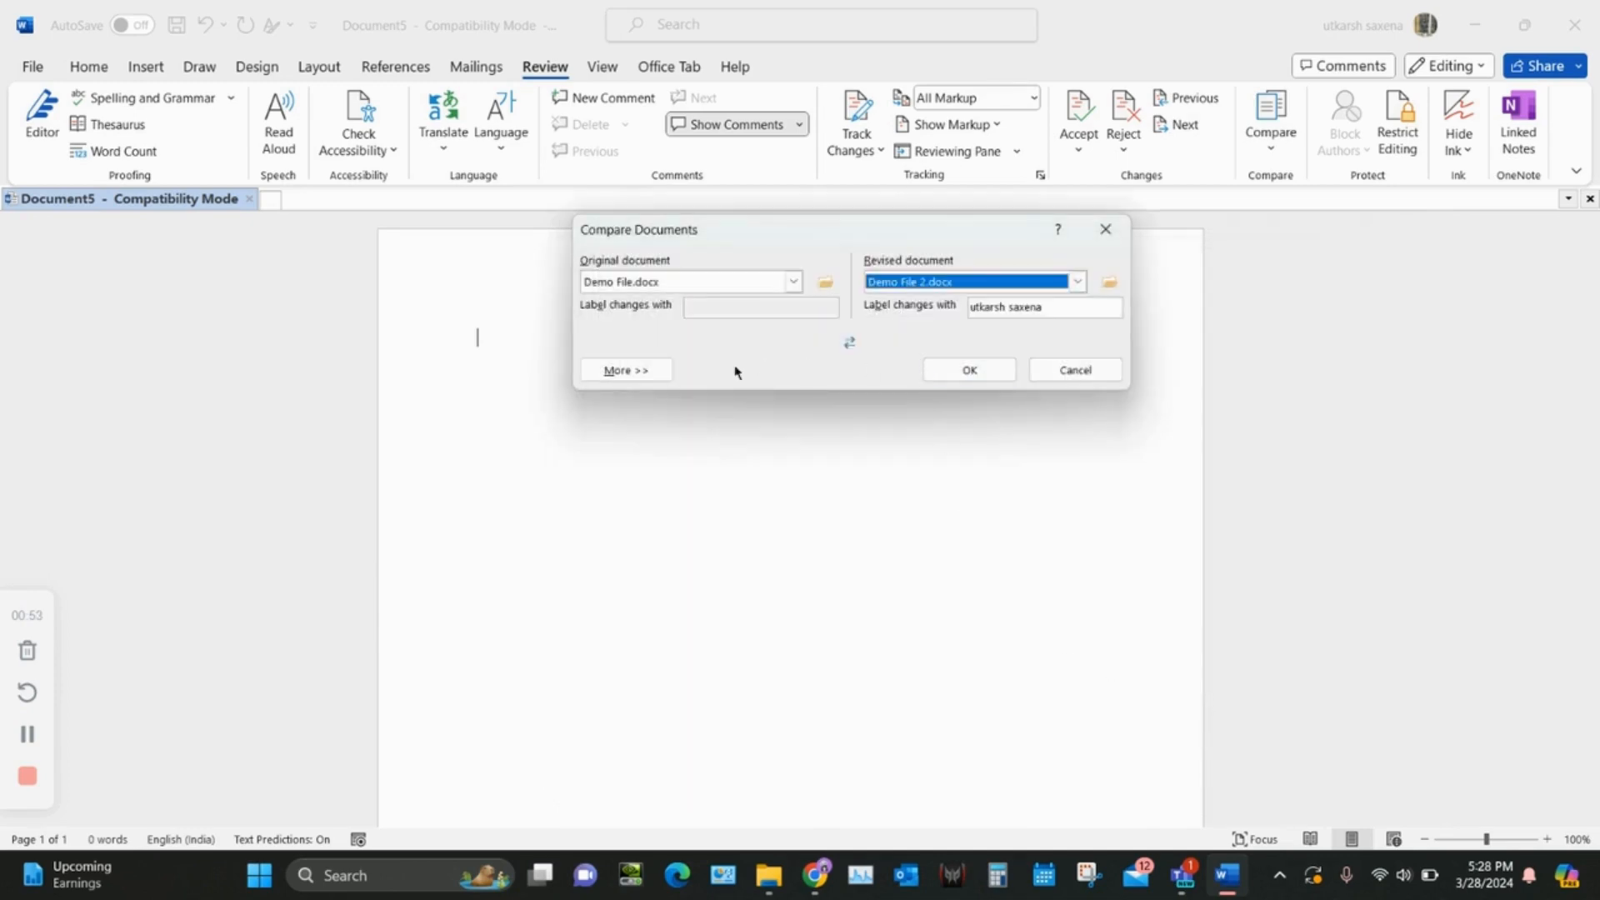
Step: Check the additional comparison settings, collapse them again, and run the comparison of the two documents
{"action": "left_click", "coordinate": [635, 371]}
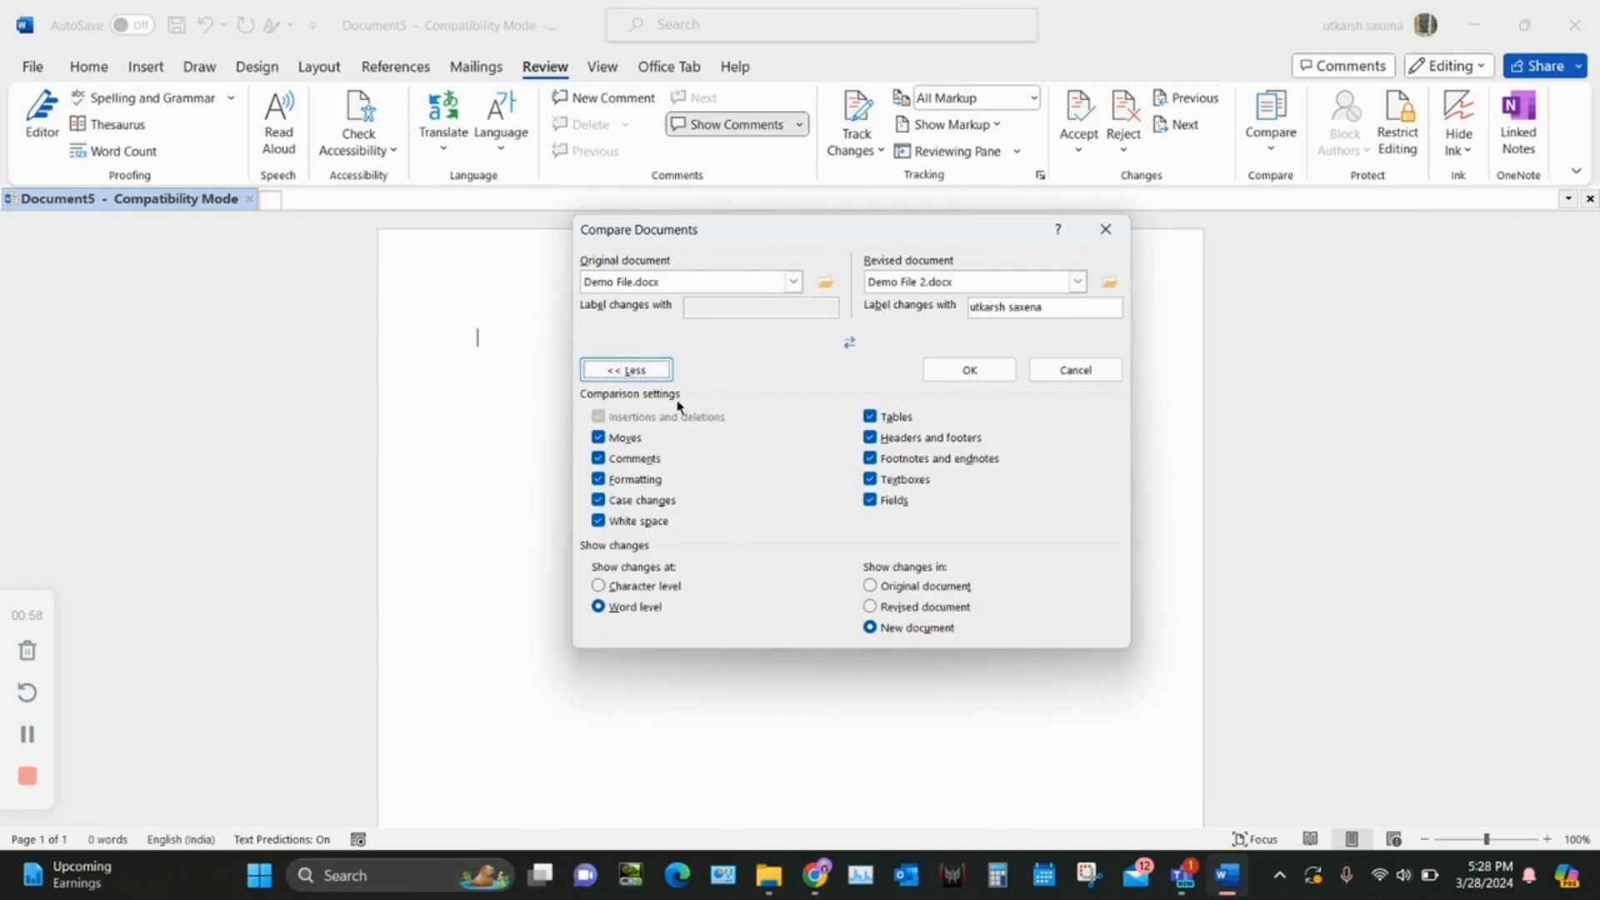
{"action": "left_click", "coordinate": [643, 375]}
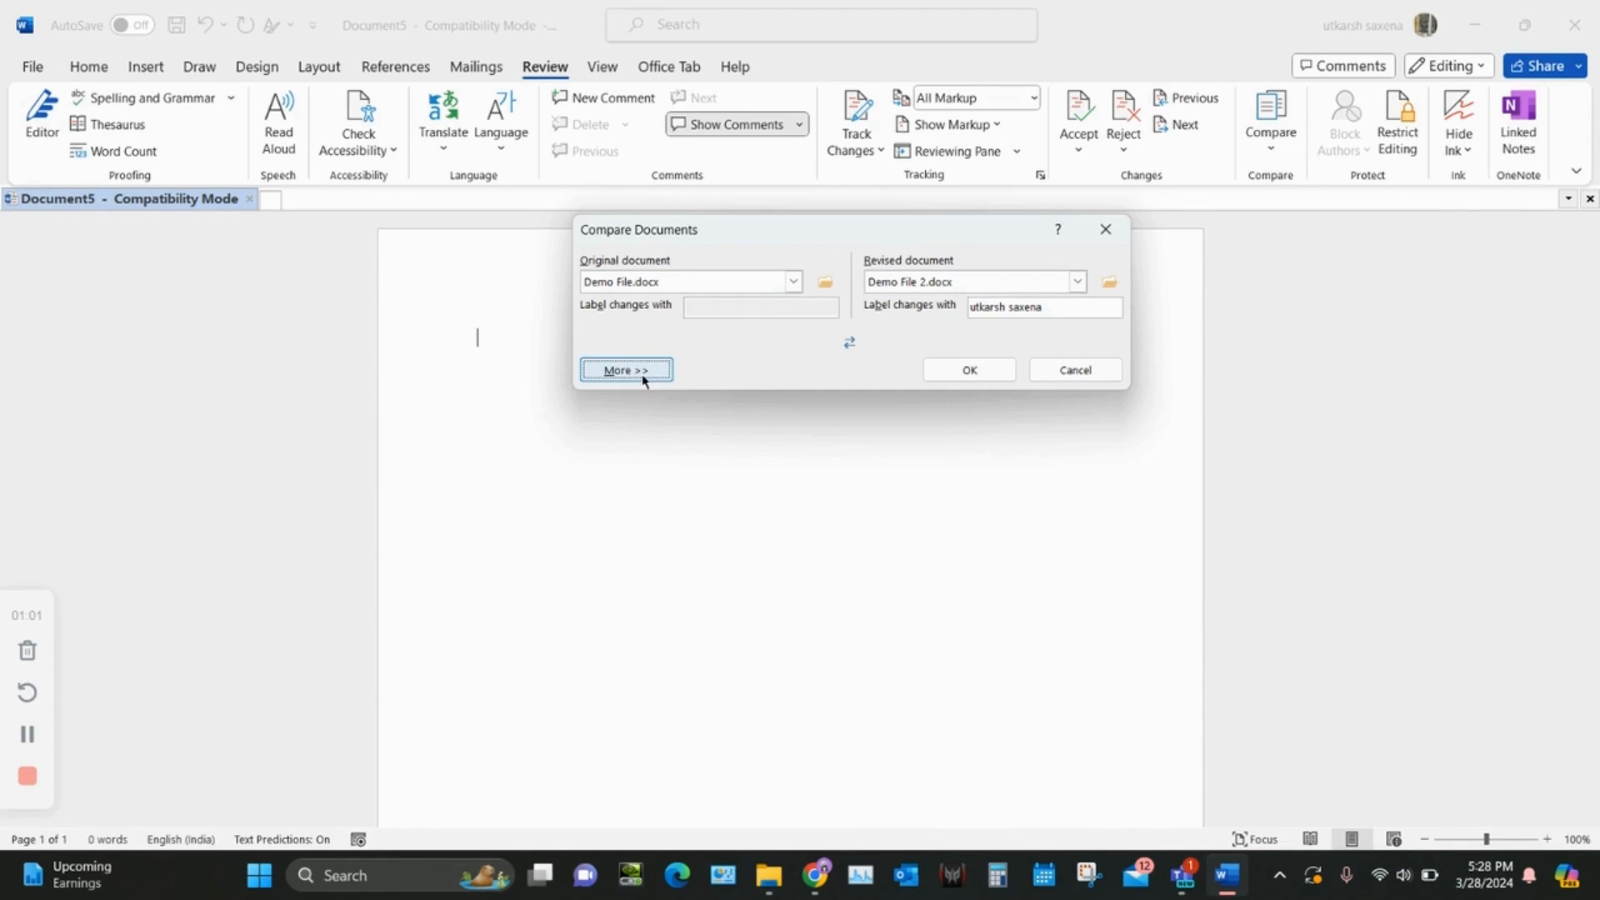
{"action": "left_click", "coordinate": [994, 369]}
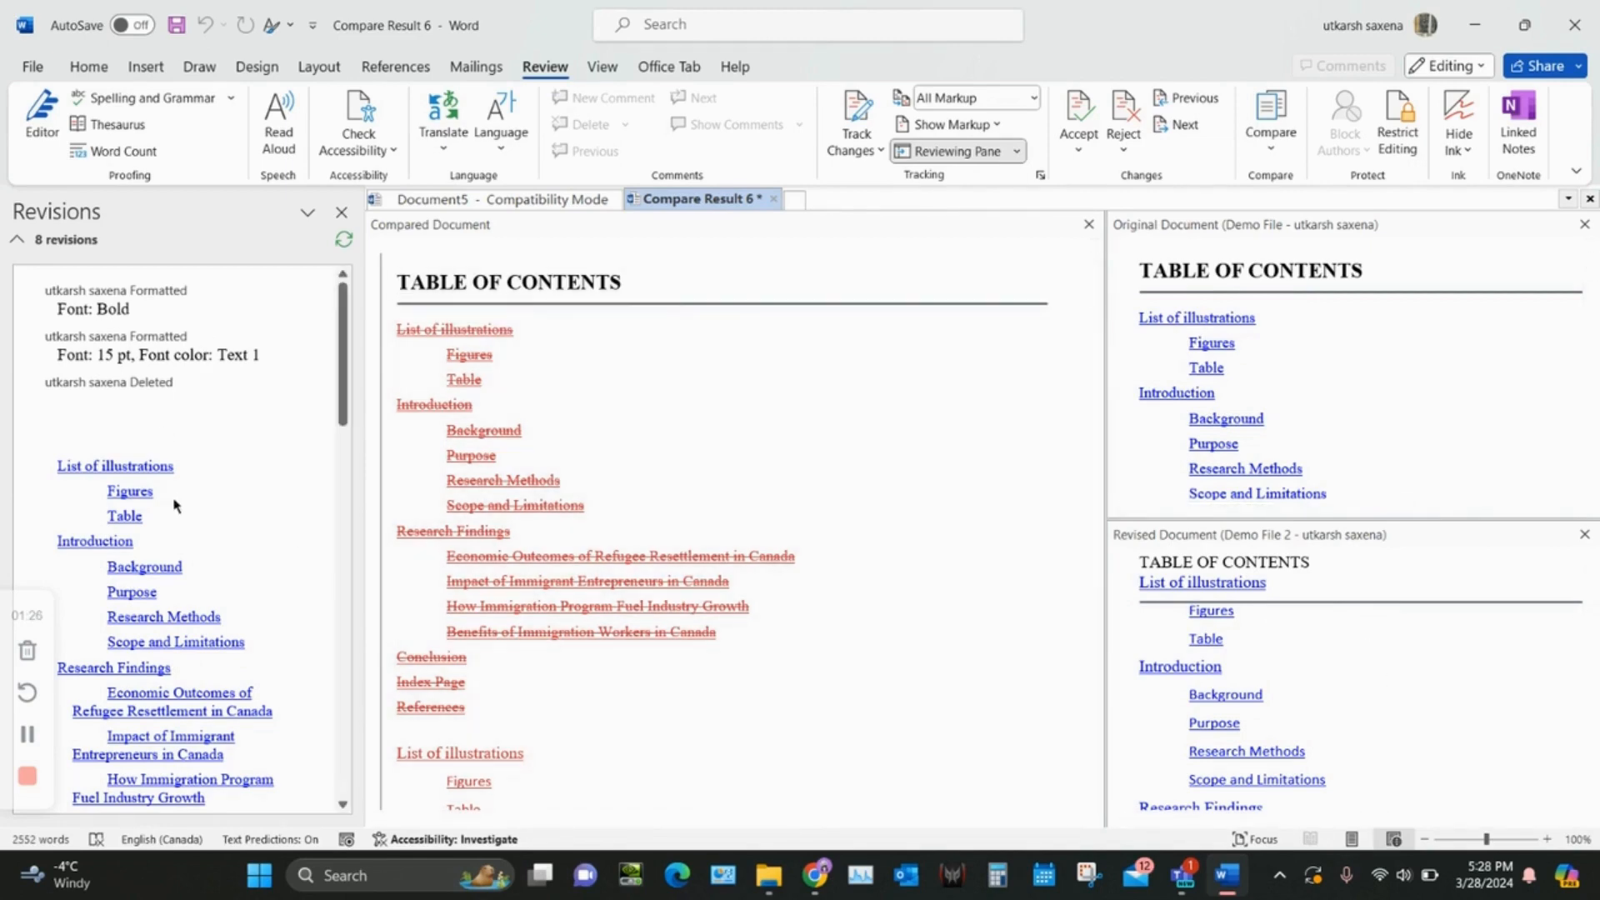
Step: Review the revisions list and compared document down to the inserted paragraph before the Index Page, and bring up that insertion's accept and reject options
{"action": "scroll", "coordinate": [172, 503], "scroll_direction": "down", "scroll_amount": 5}
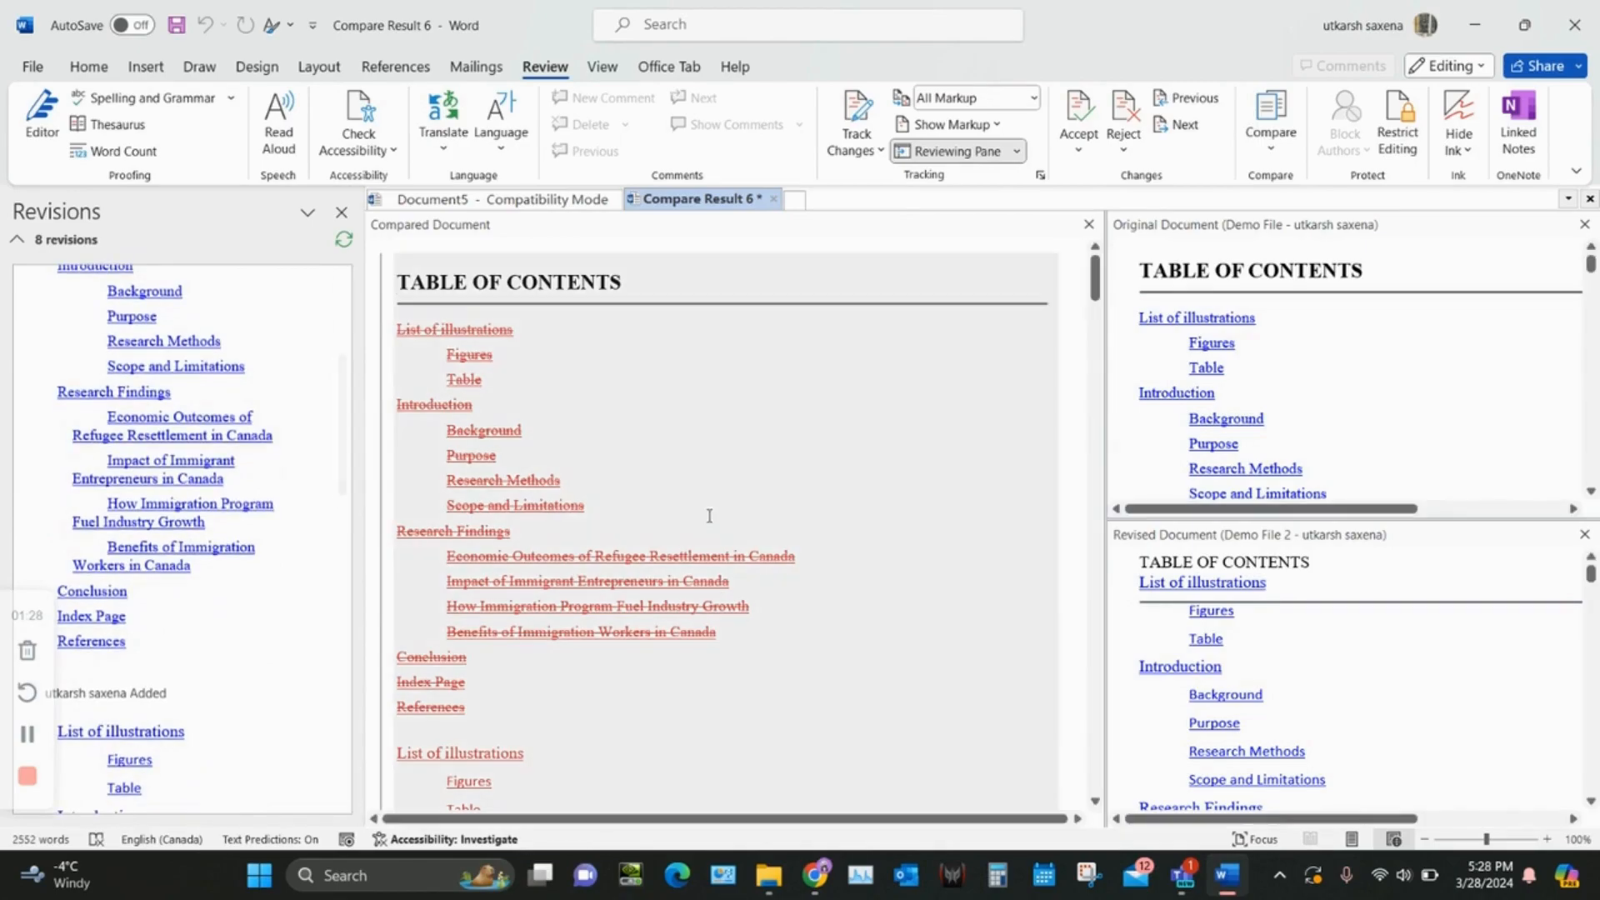
{"action": "scroll", "coordinate": [709, 516], "scroll_direction": "down", "scroll_amount": 9}
{"action": "scroll", "coordinate": [709, 516], "scroll_direction": "down", "scroll_amount": 20}
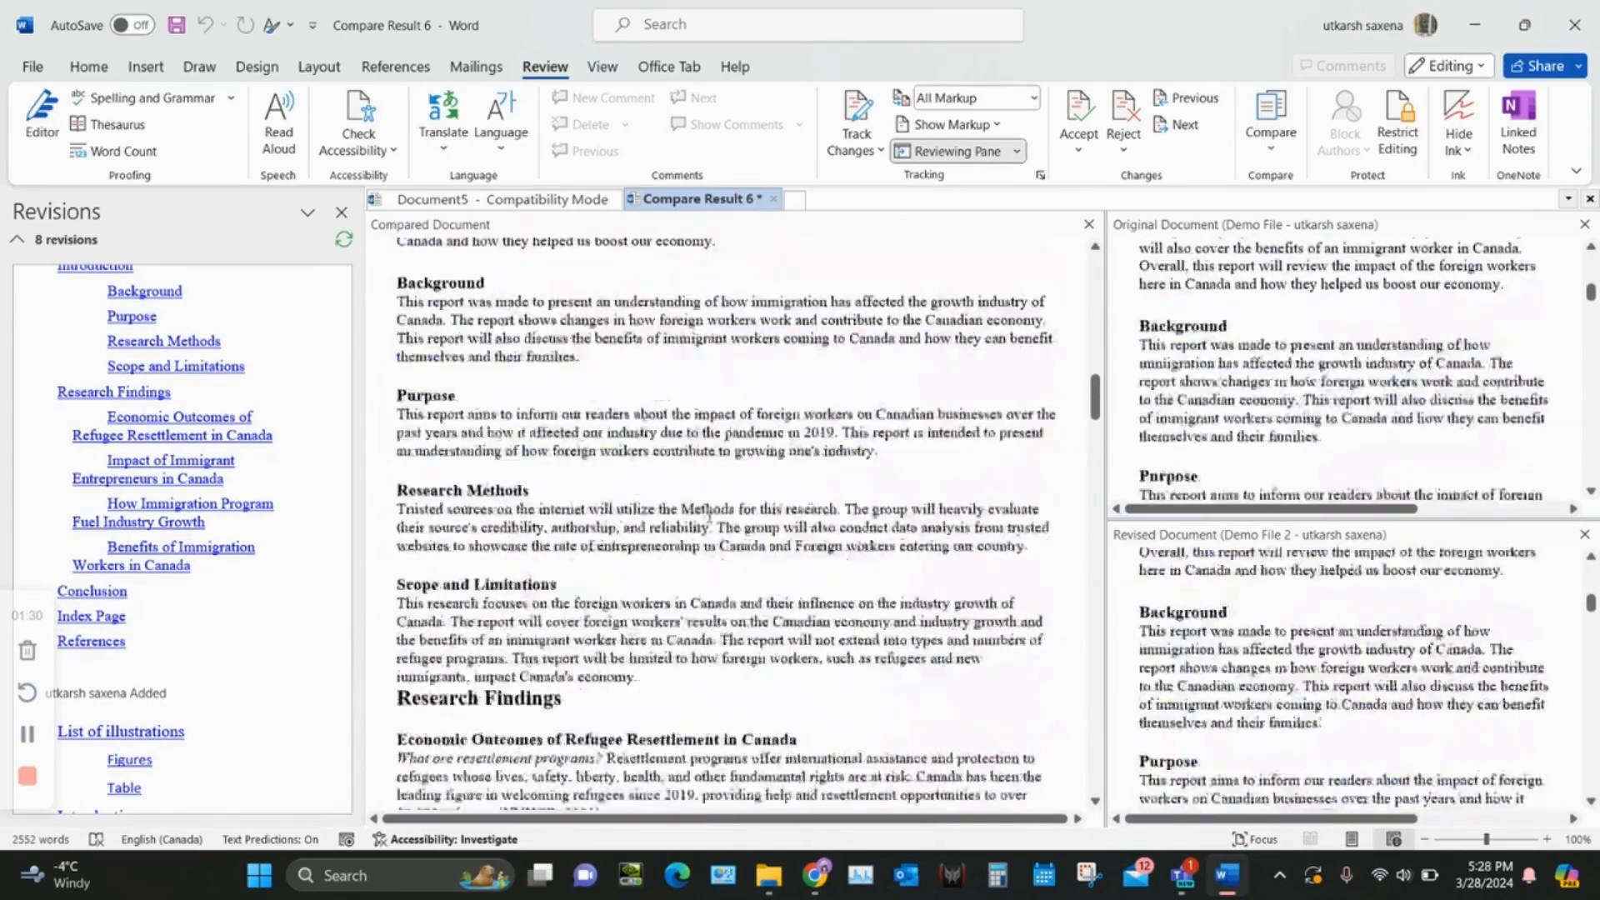
{"action": "scroll", "coordinate": [710, 514], "scroll_direction": "down", "scroll_amount": 20}
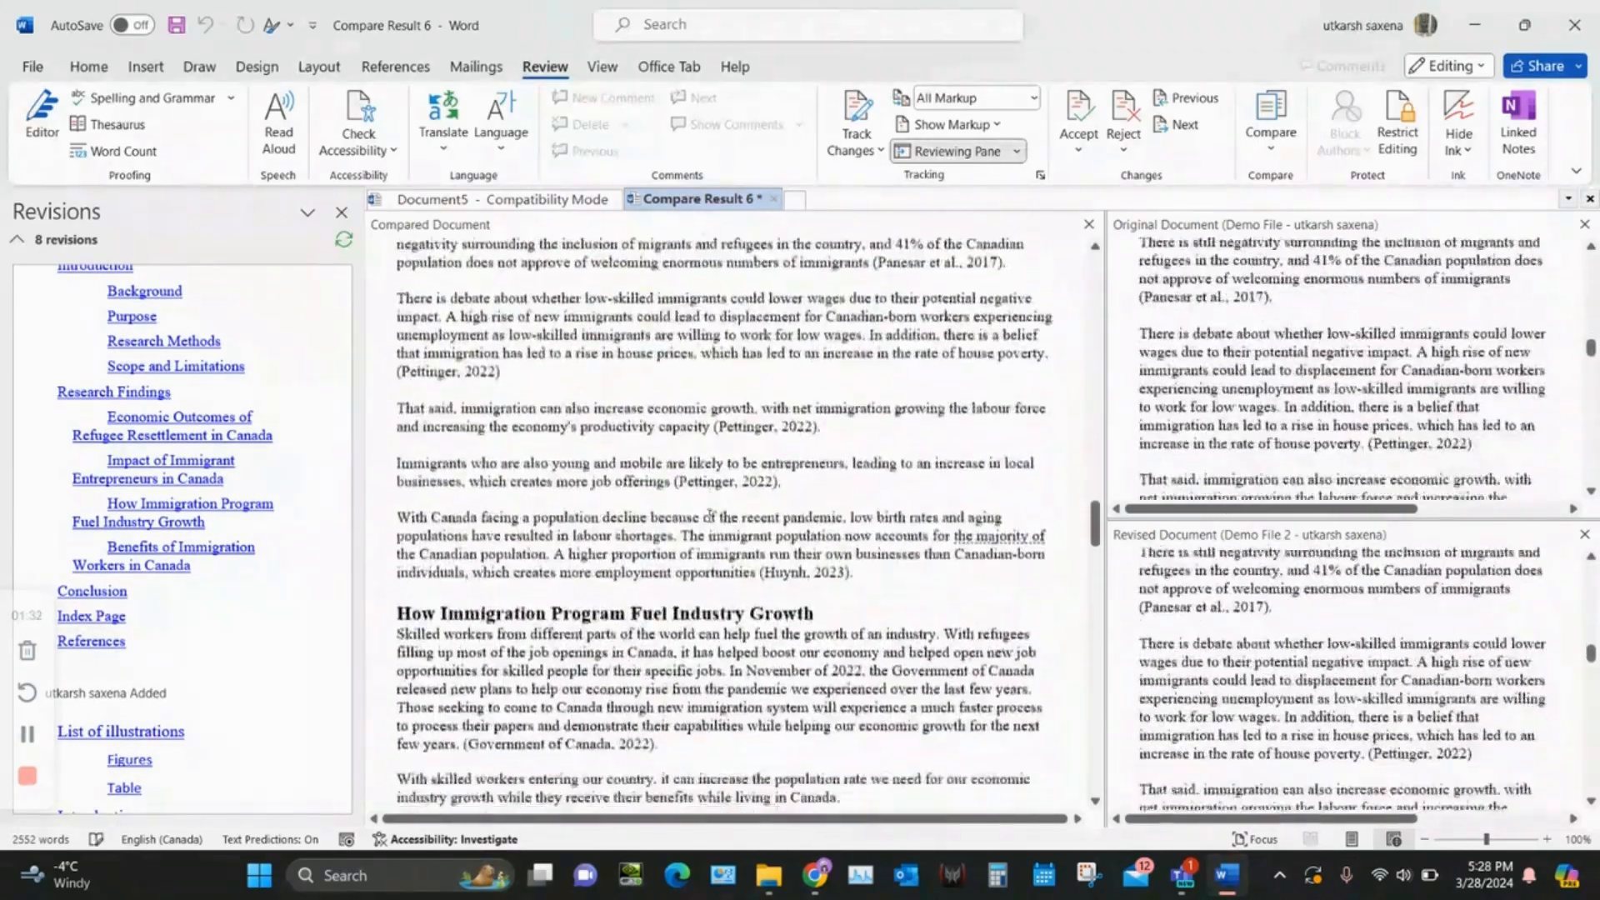
{"action": "scroll", "coordinate": [710, 514], "scroll_direction": "down", "scroll_amount": 15}
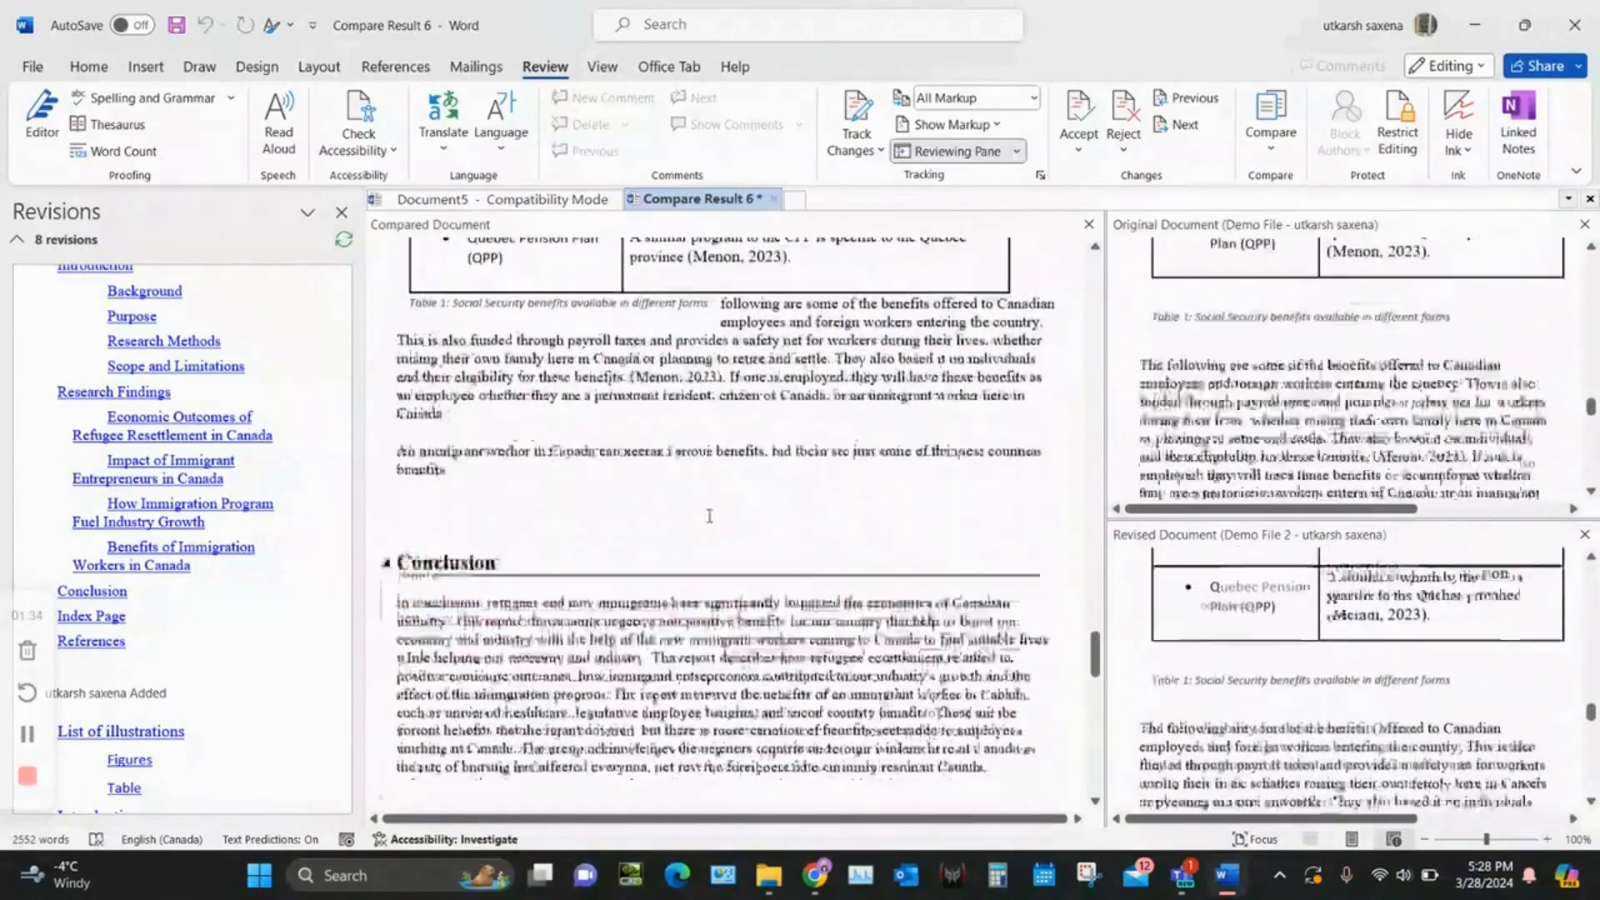
{"action": "scroll", "coordinate": [709, 516], "scroll_direction": "up", "scroll_amount": 6}
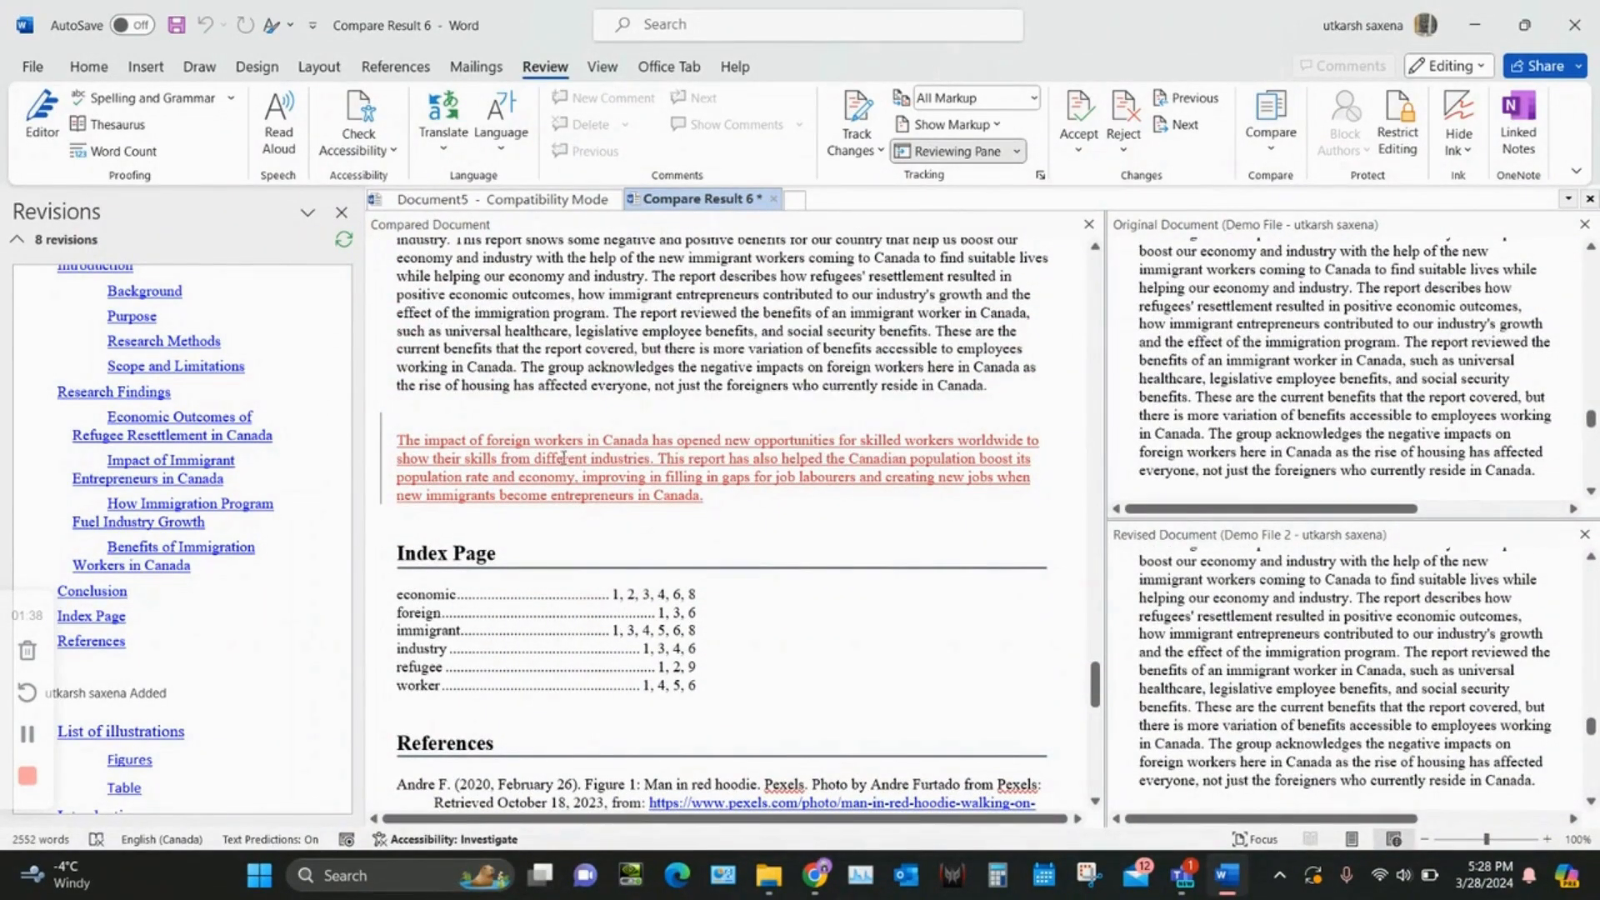
{"action": "mouse_move", "coordinate": [560, 458]}
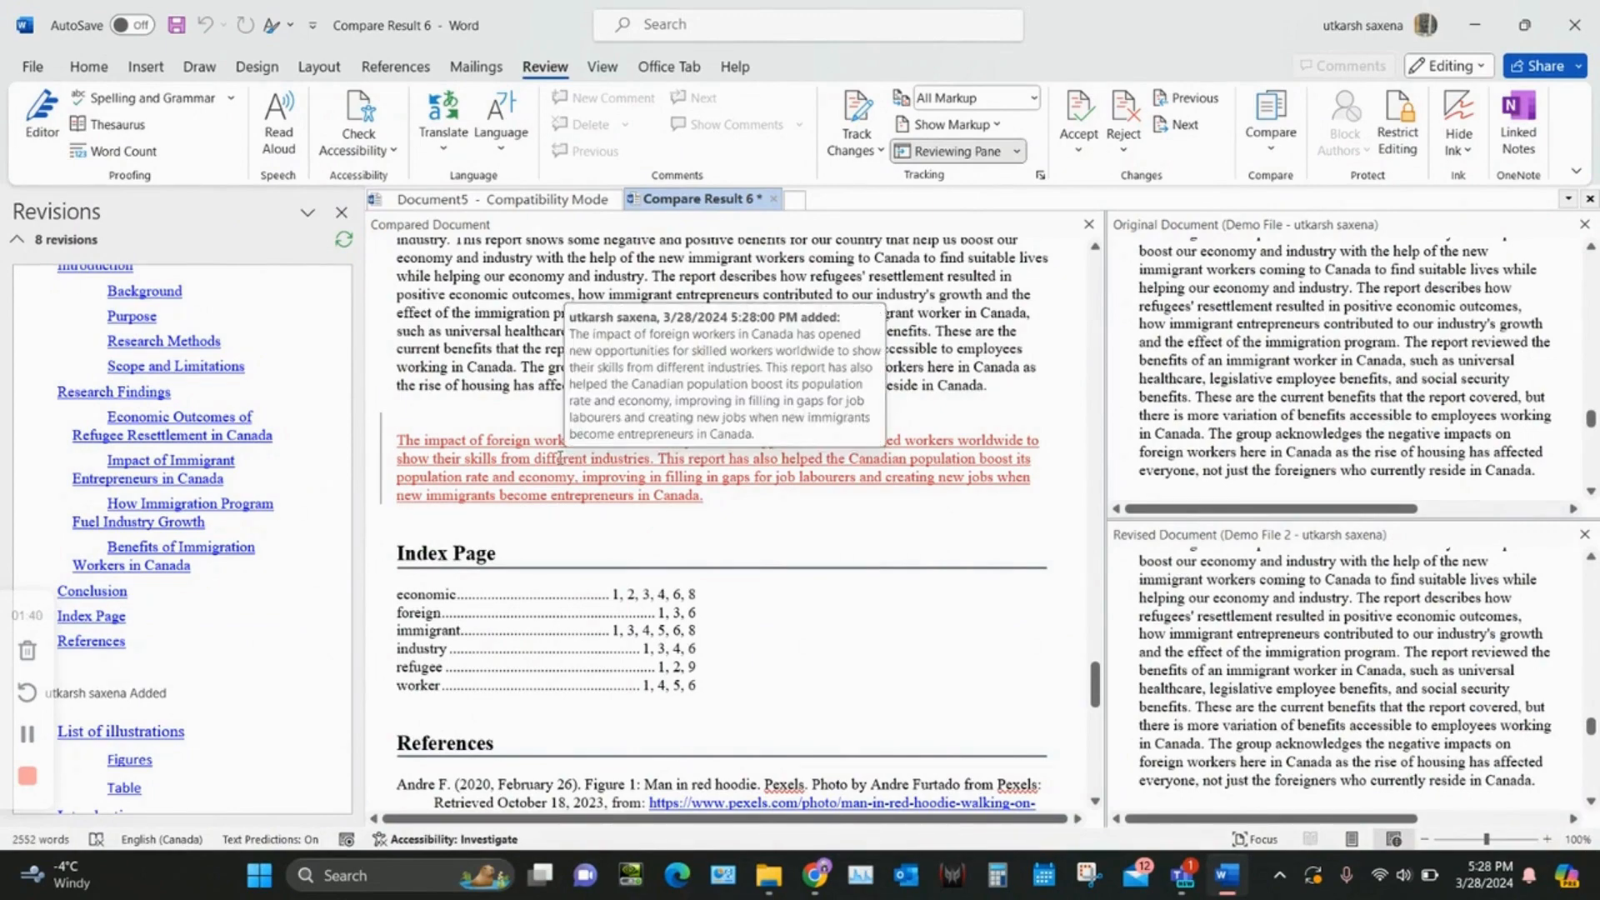
{"action": "right_click", "coordinate": [560, 458]}
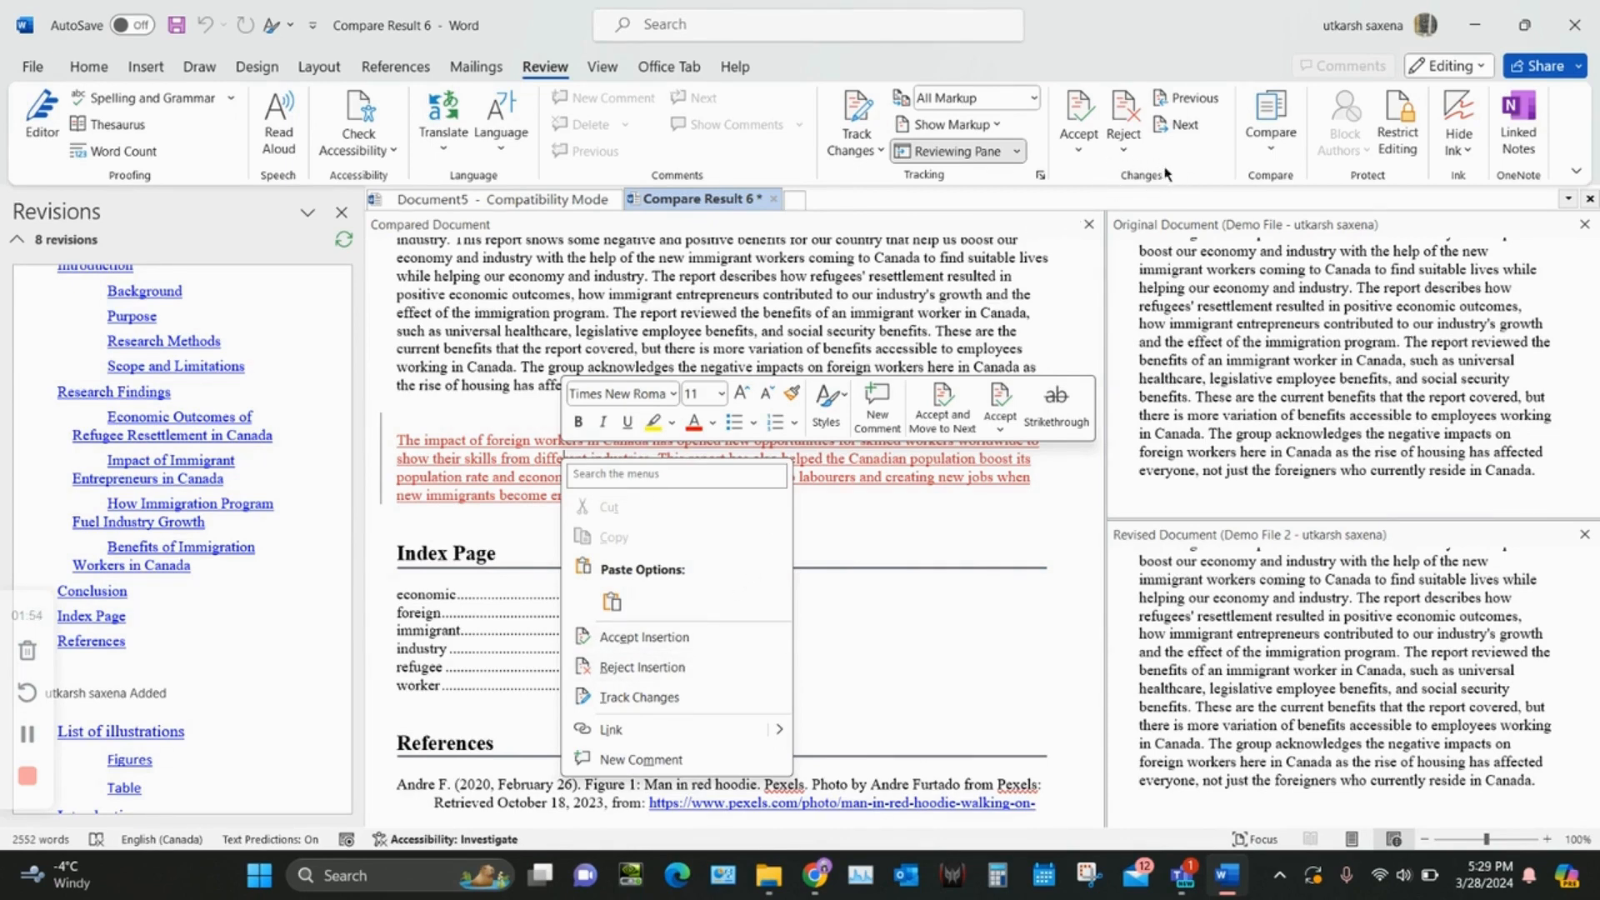
Step: Accept all tracked changes in the compared document and close the comparison result
{"action": "left_click", "coordinate": [1079, 150]}
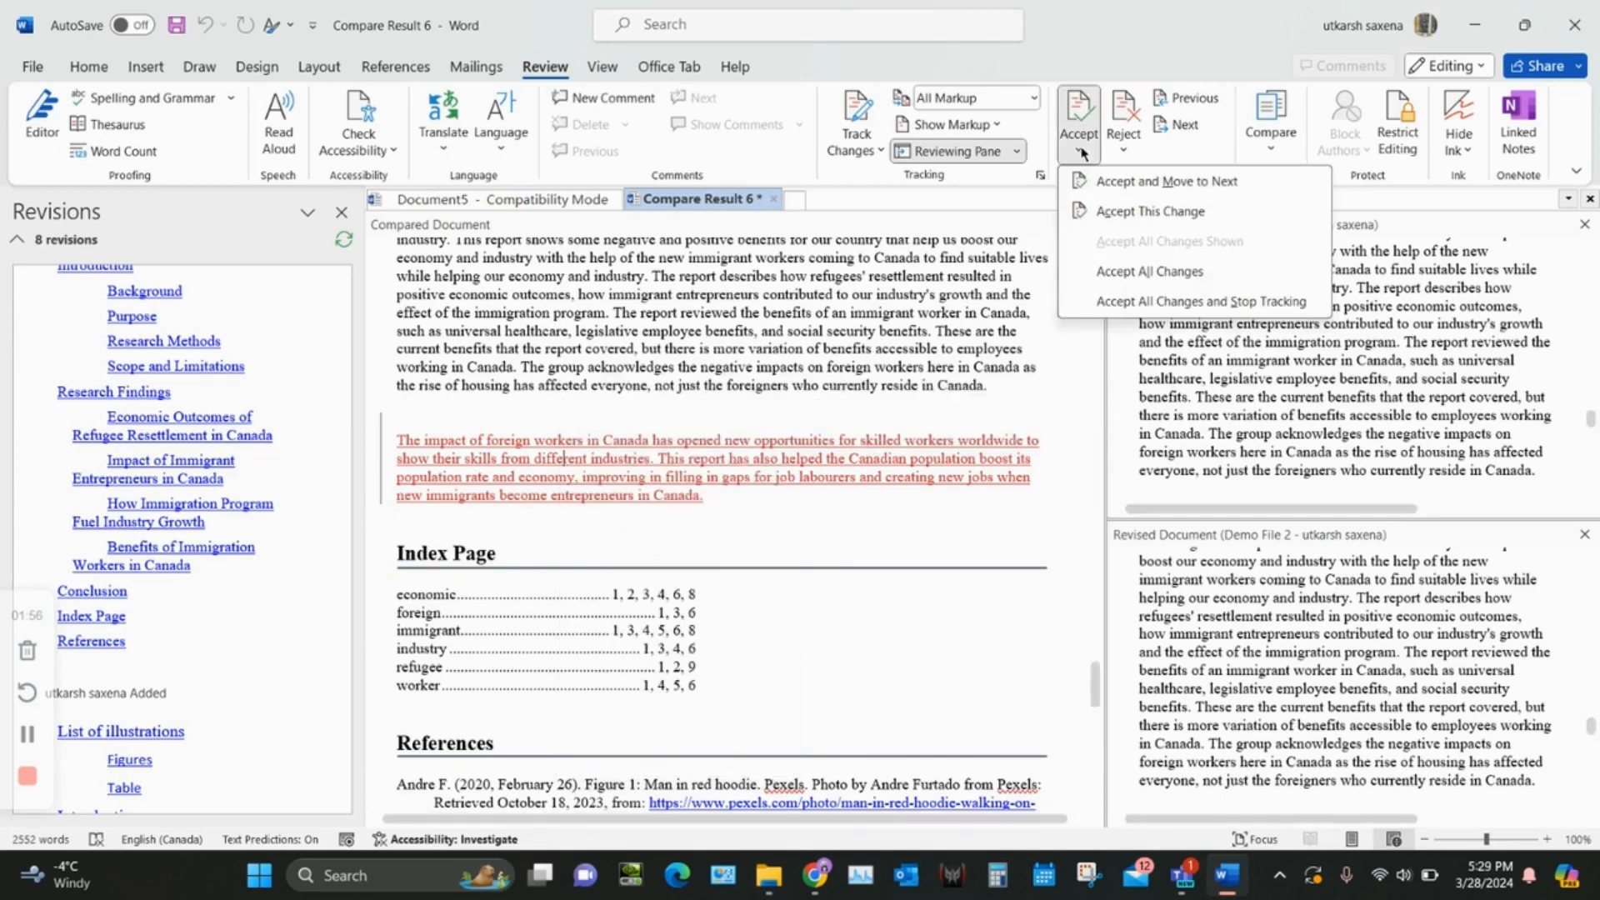
{"action": "left_click", "coordinate": [1167, 272]}
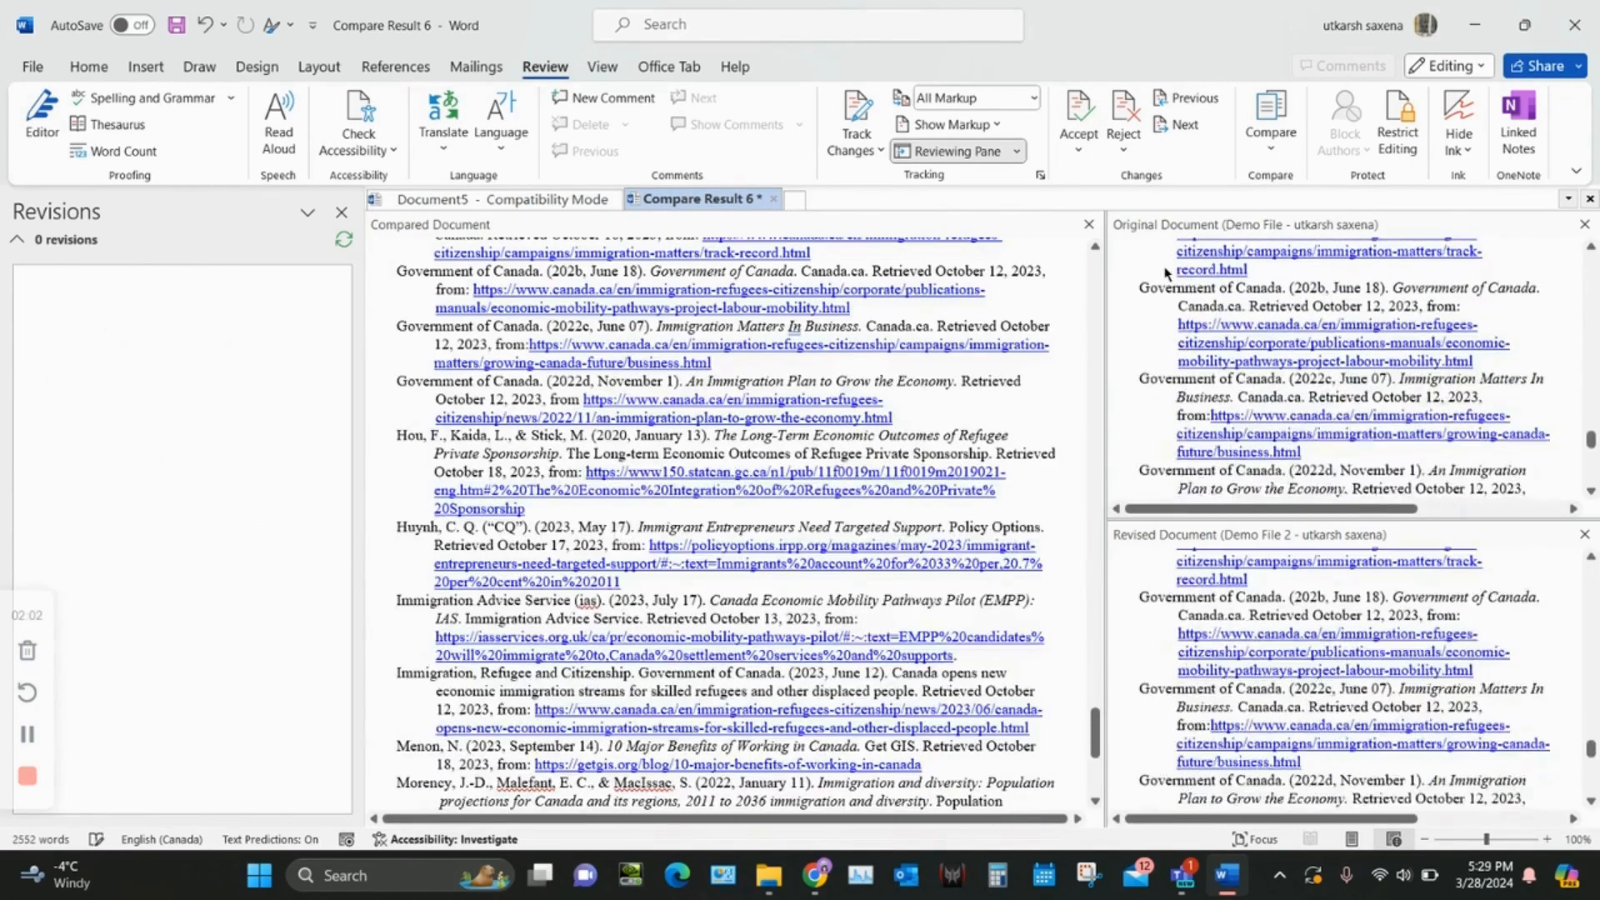
{"action": "scroll", "coordinate": [724, 396], "scroll_direction": "up", "scroll_amount": 15}
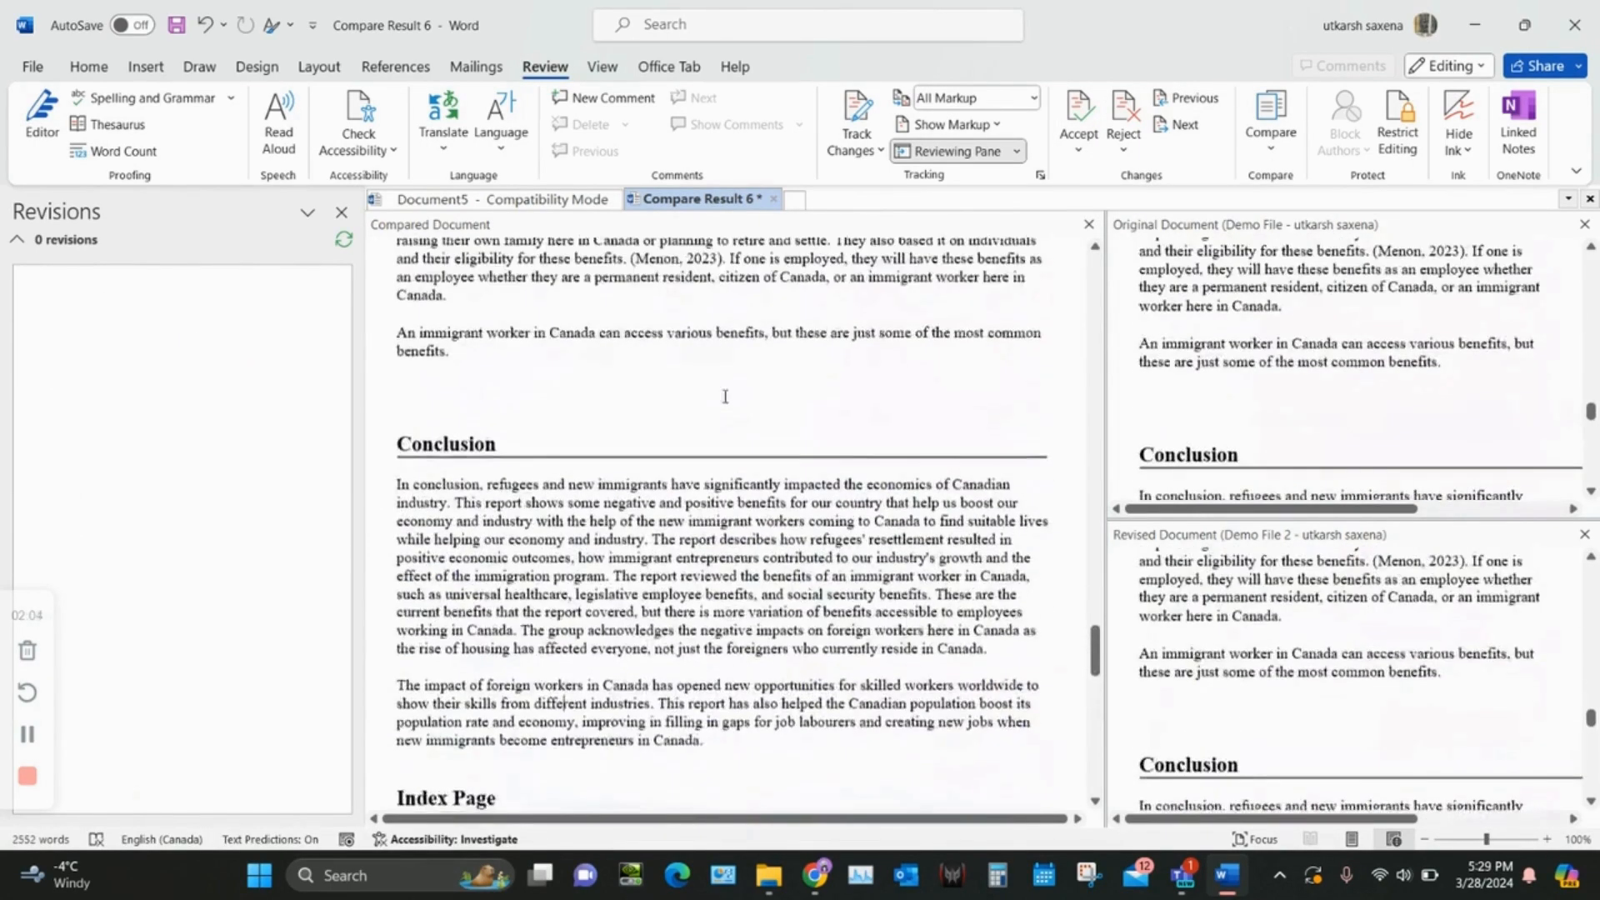
{"action": "scroll", "coordinate": [724, 396], "scroll_direction": "up", "scroll_amount": 15}
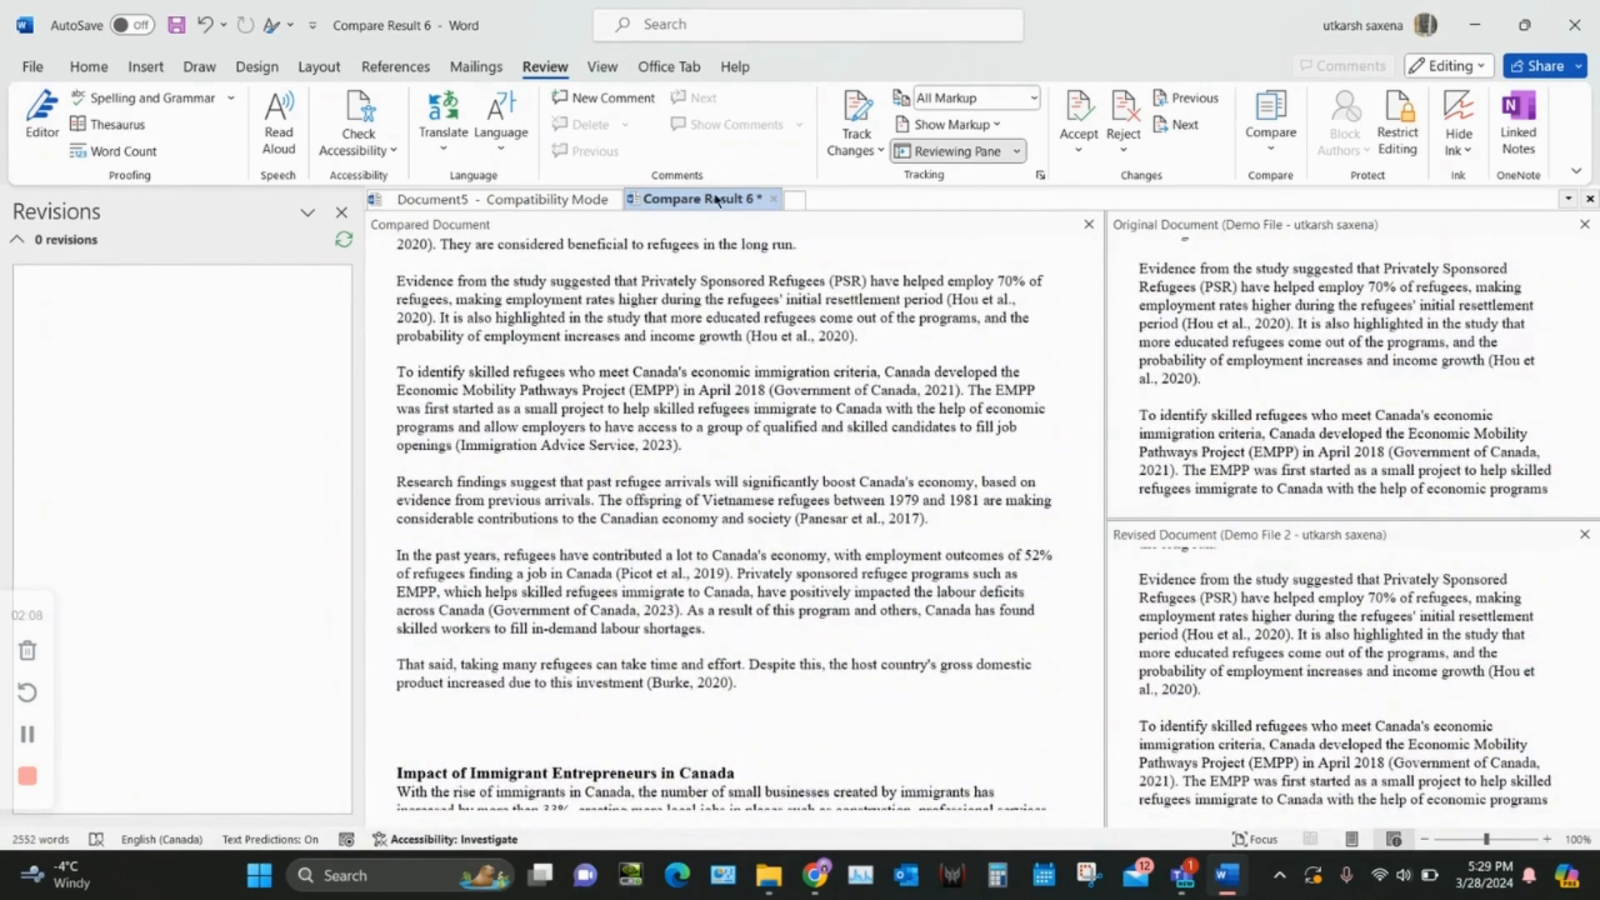
{"action": "scroll", "coordinate": [770, 450], "scroll_direction": "up", "scroll_amount": 5}
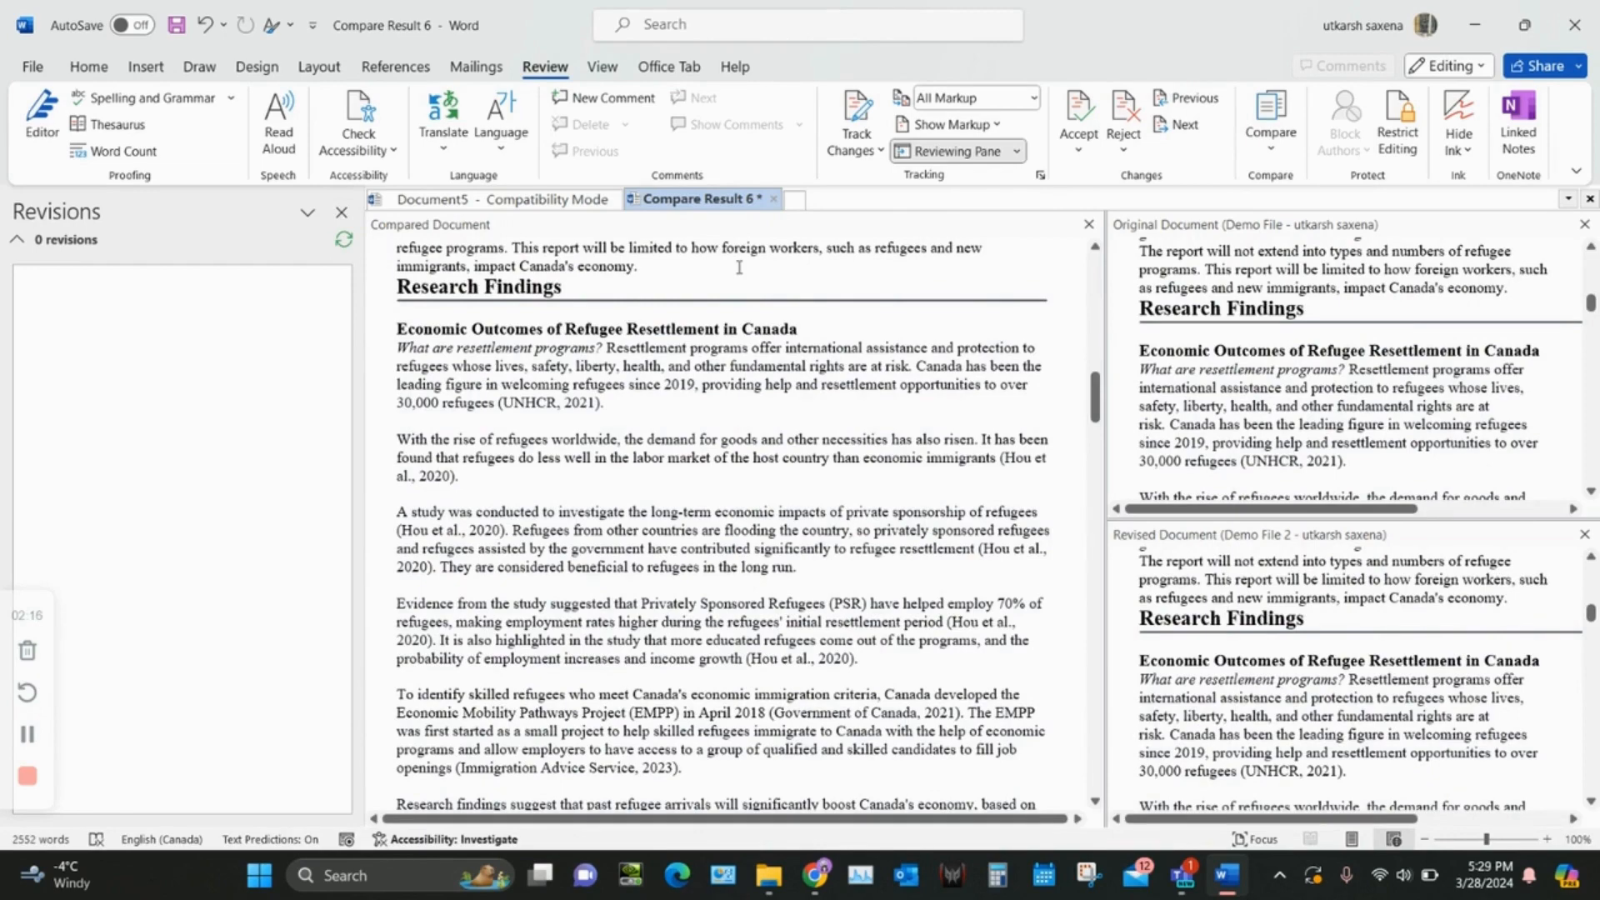
{"action": "left_click", "coordinate": [774, 202]}
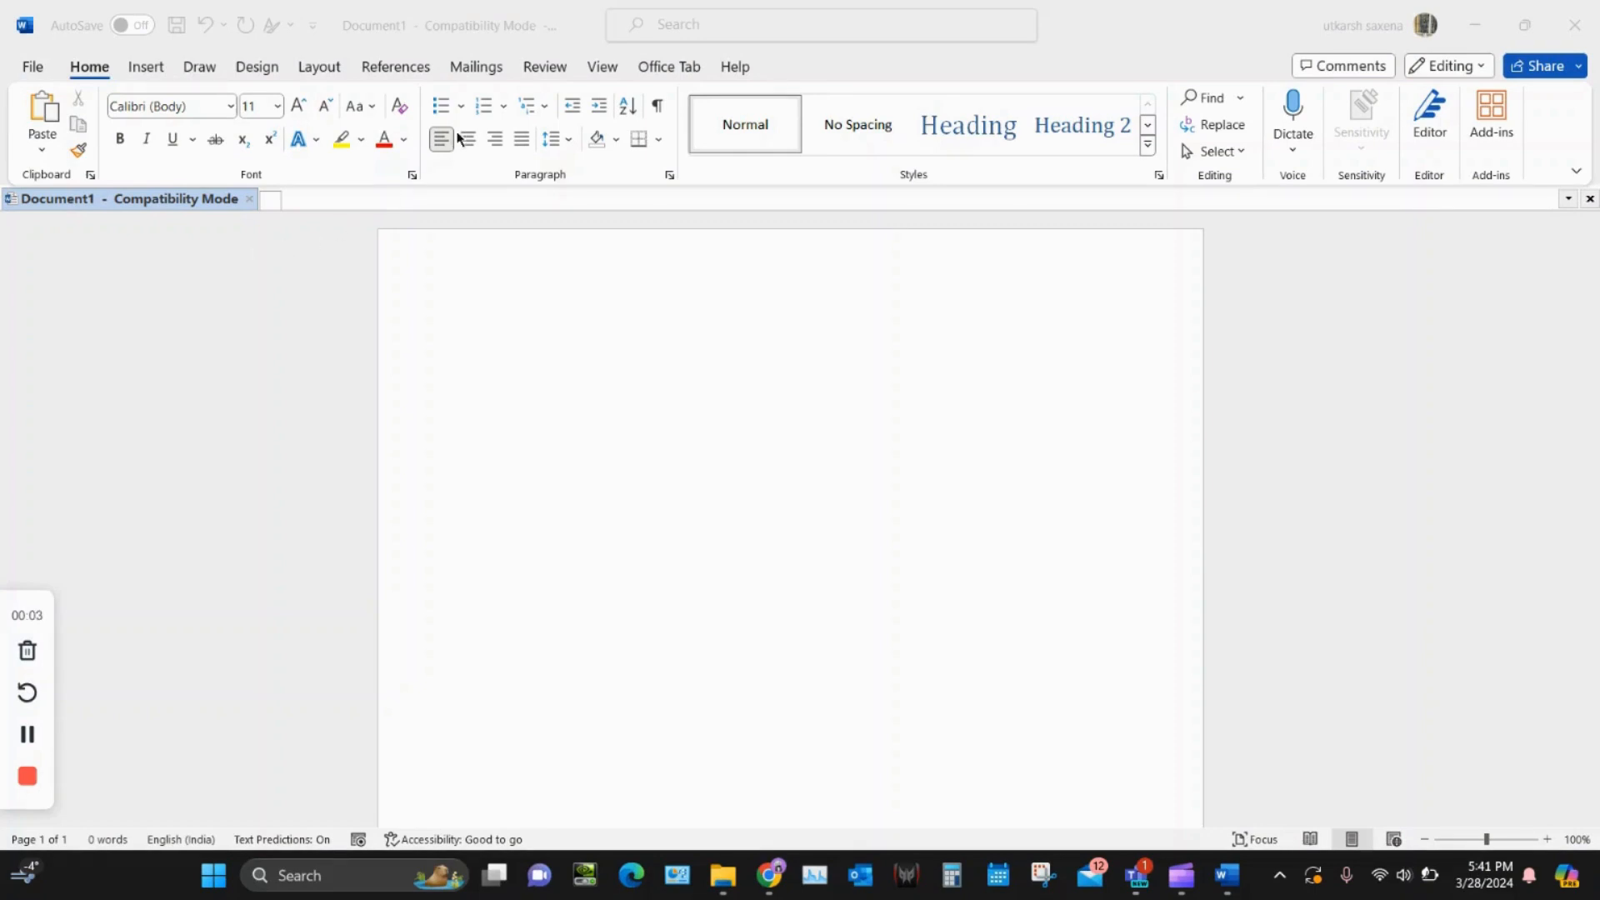
Step: Start combining revisions from two documents and choose Demo File from Downloads as the original document
{"action": "left_click", "coordinate": [546, 67]}
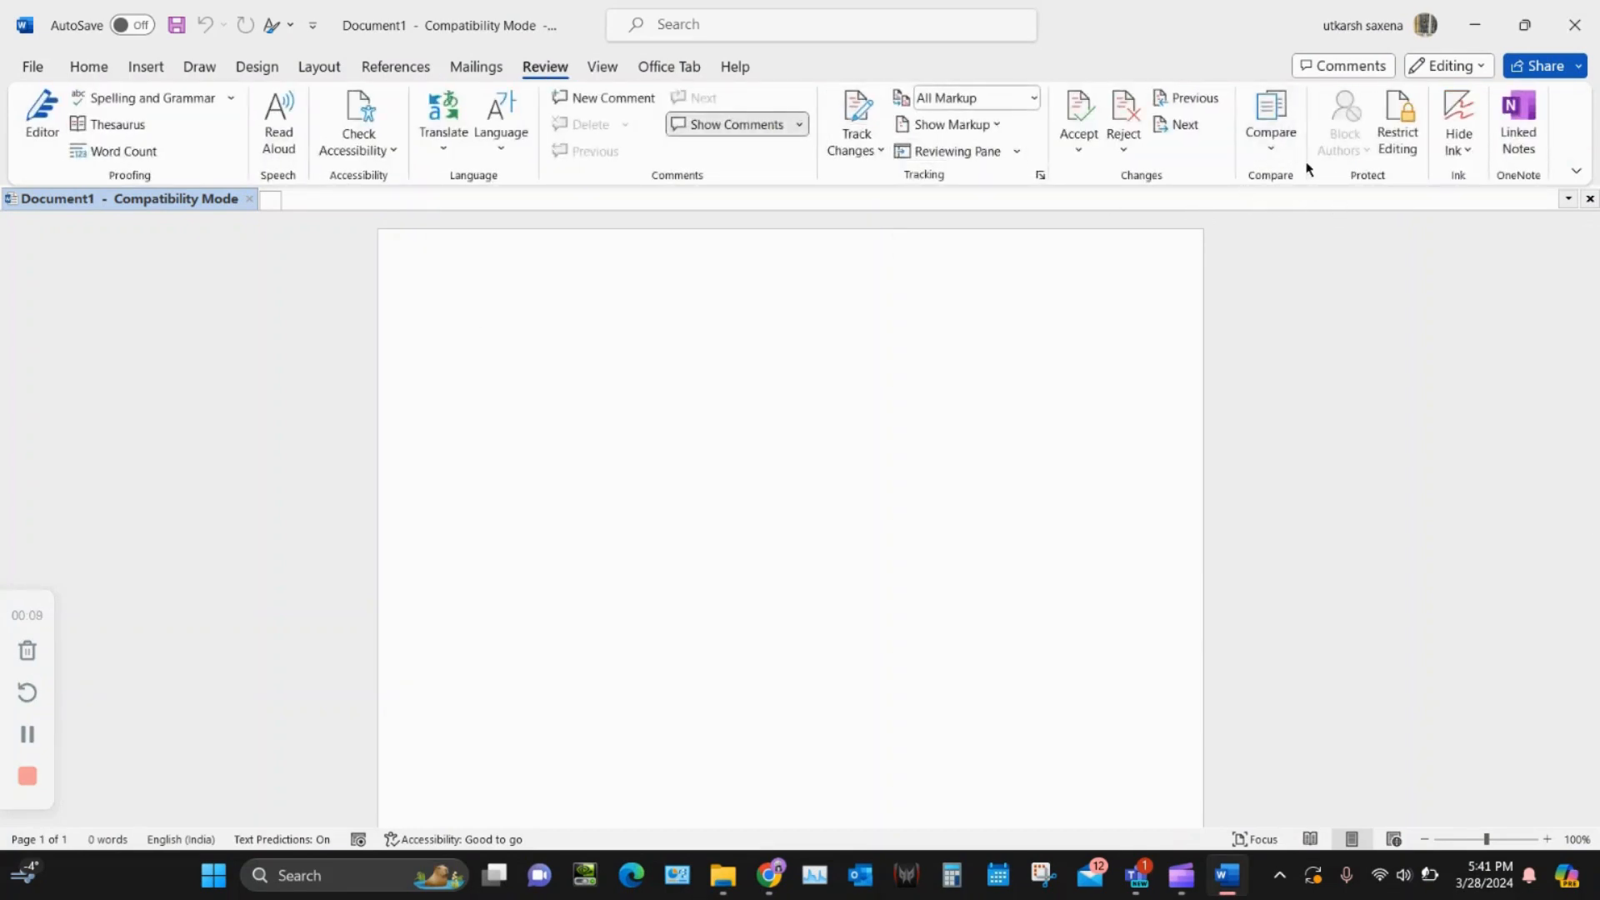
{"action": "left_click", "coordinate": [1273, 143]}
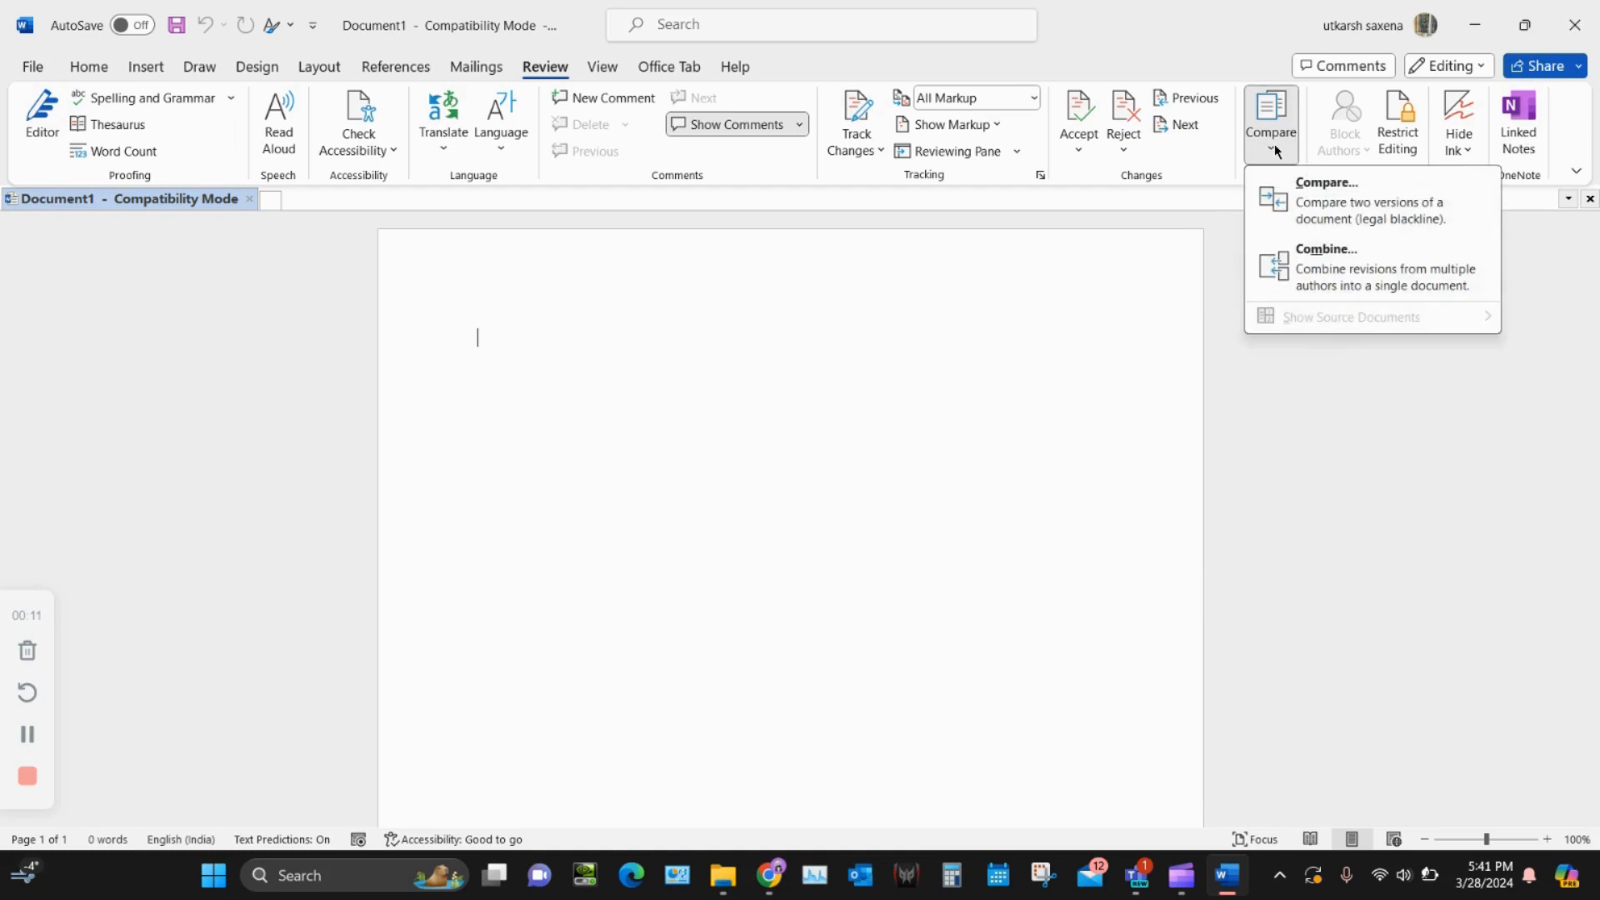
{"action": "left_click", "coordinate": [1341, 279]}
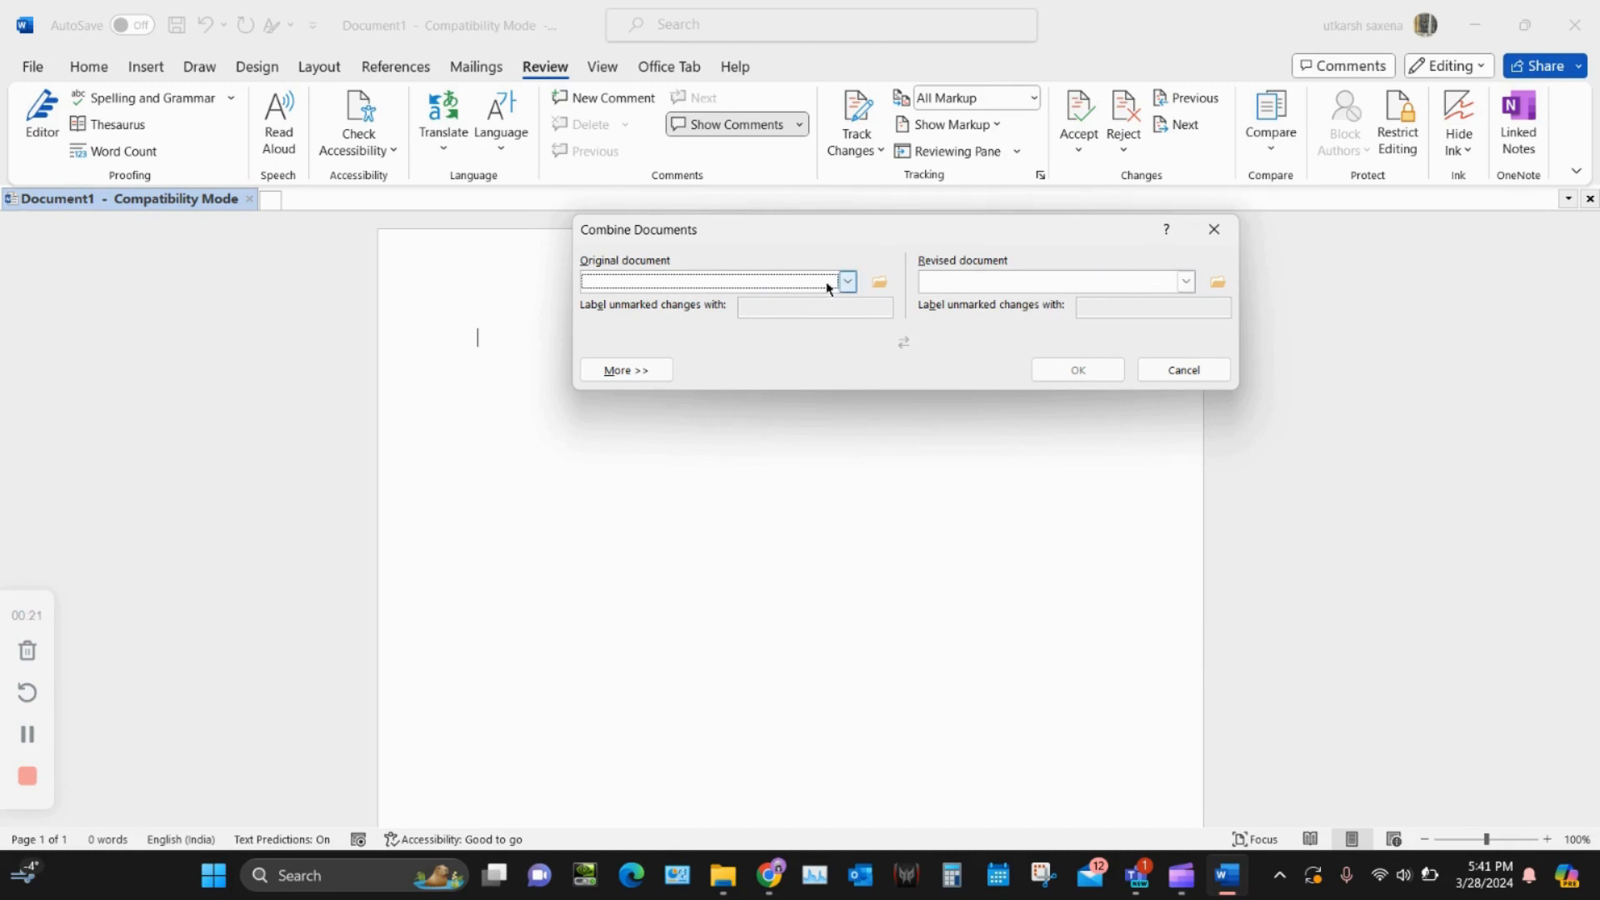
{"action": "left_click", "coordinate": [879, 283]}
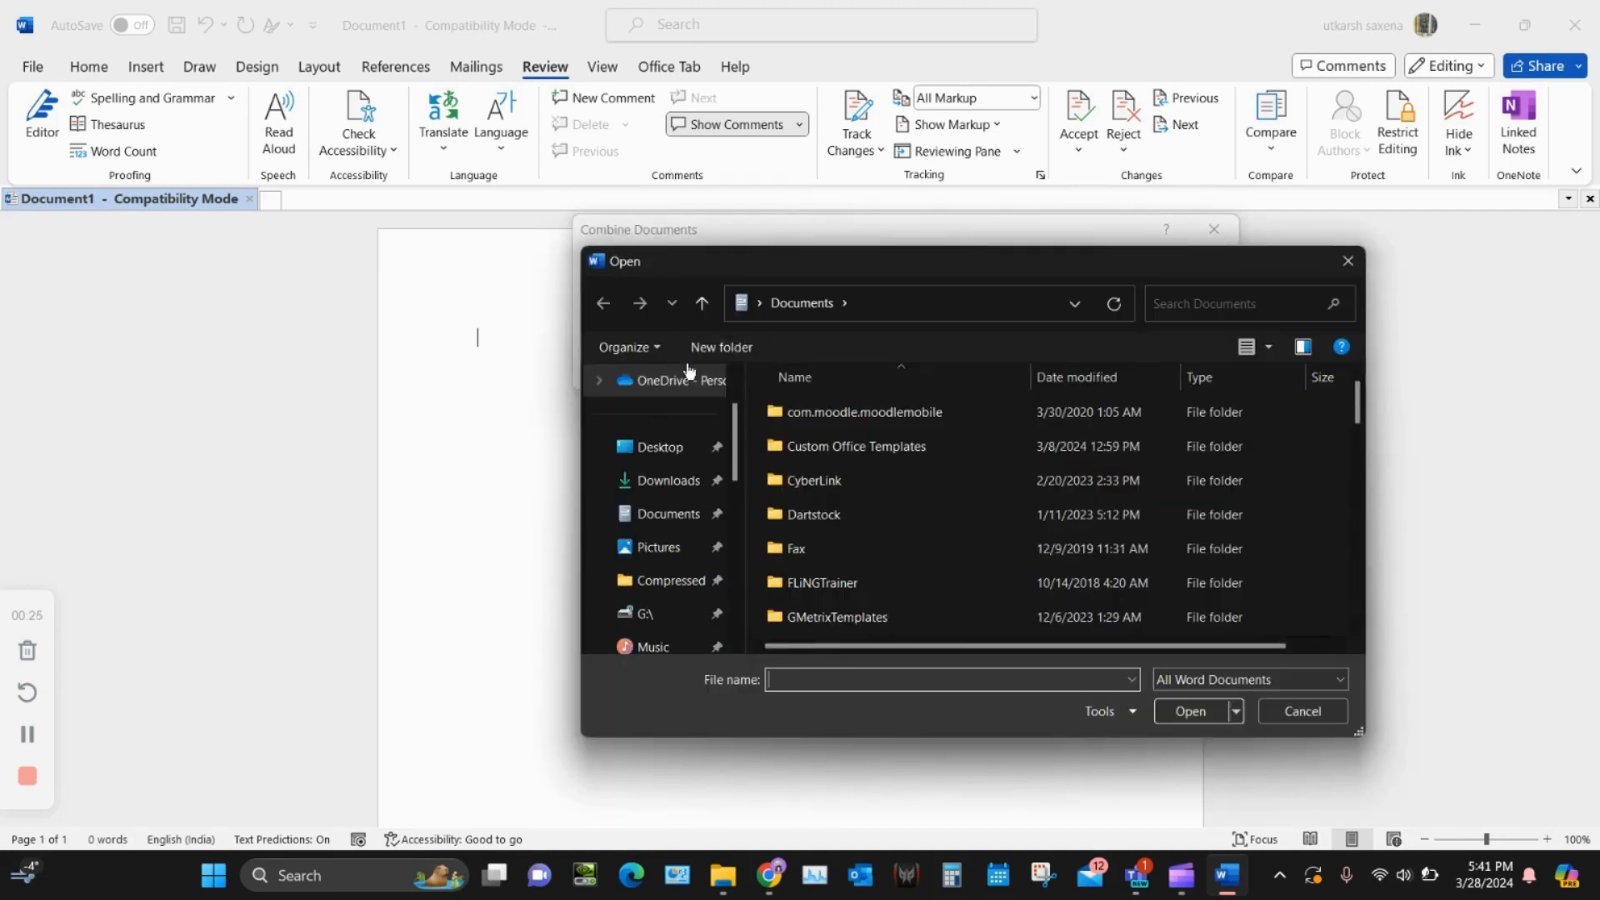
{"action": "left_click", "coordinate": [674, 479]}
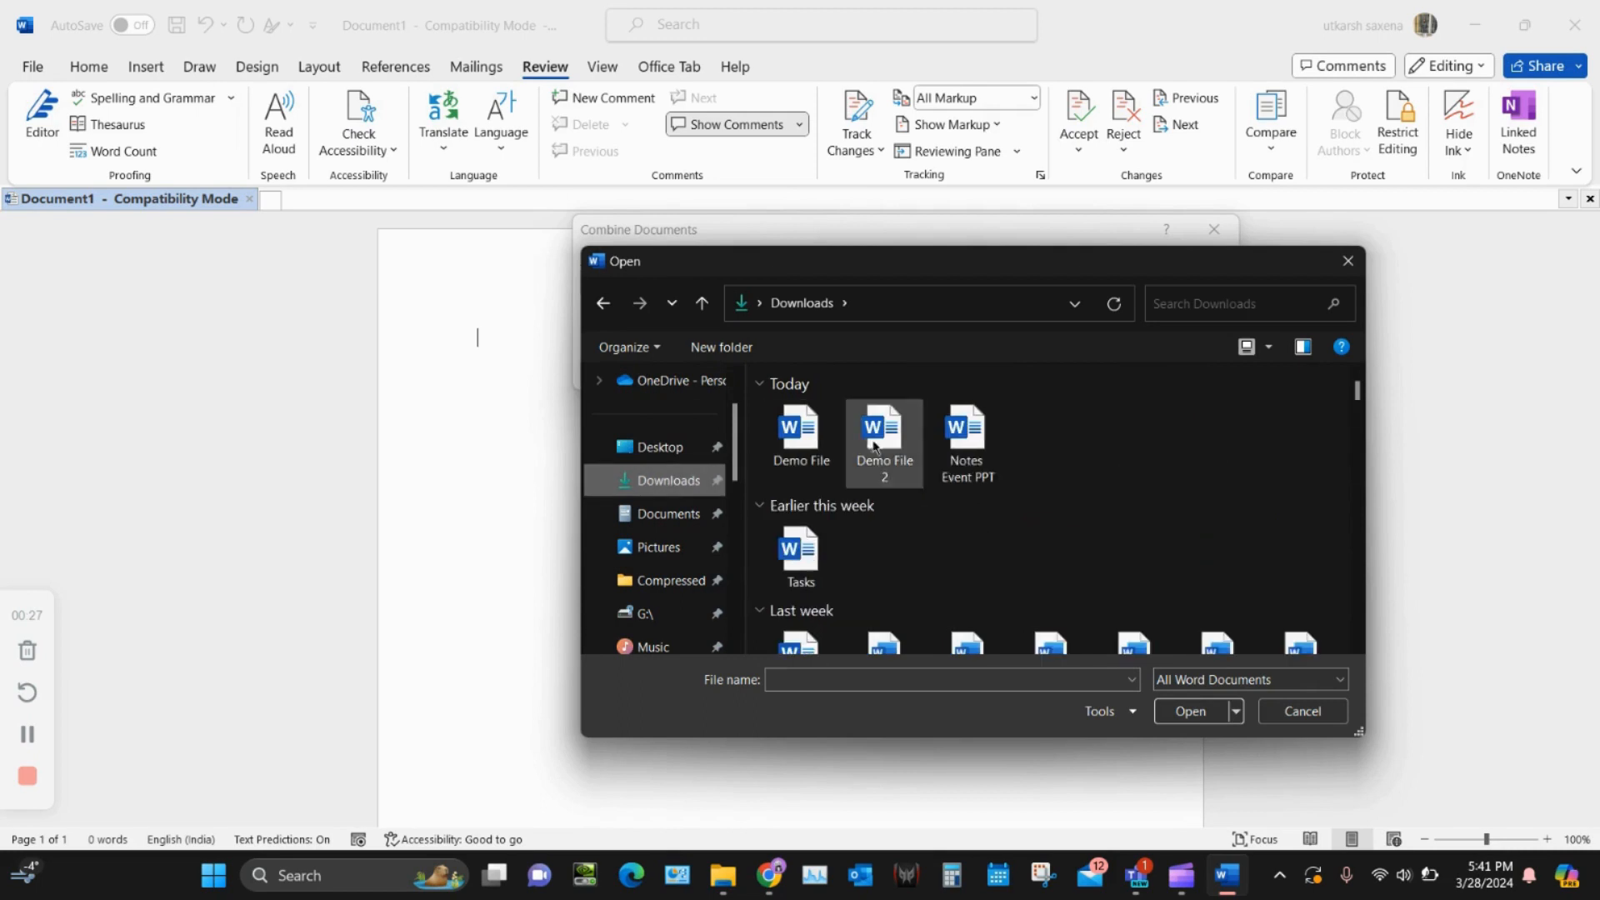
{"action": "left_click", "coordinate": [804, 437]}
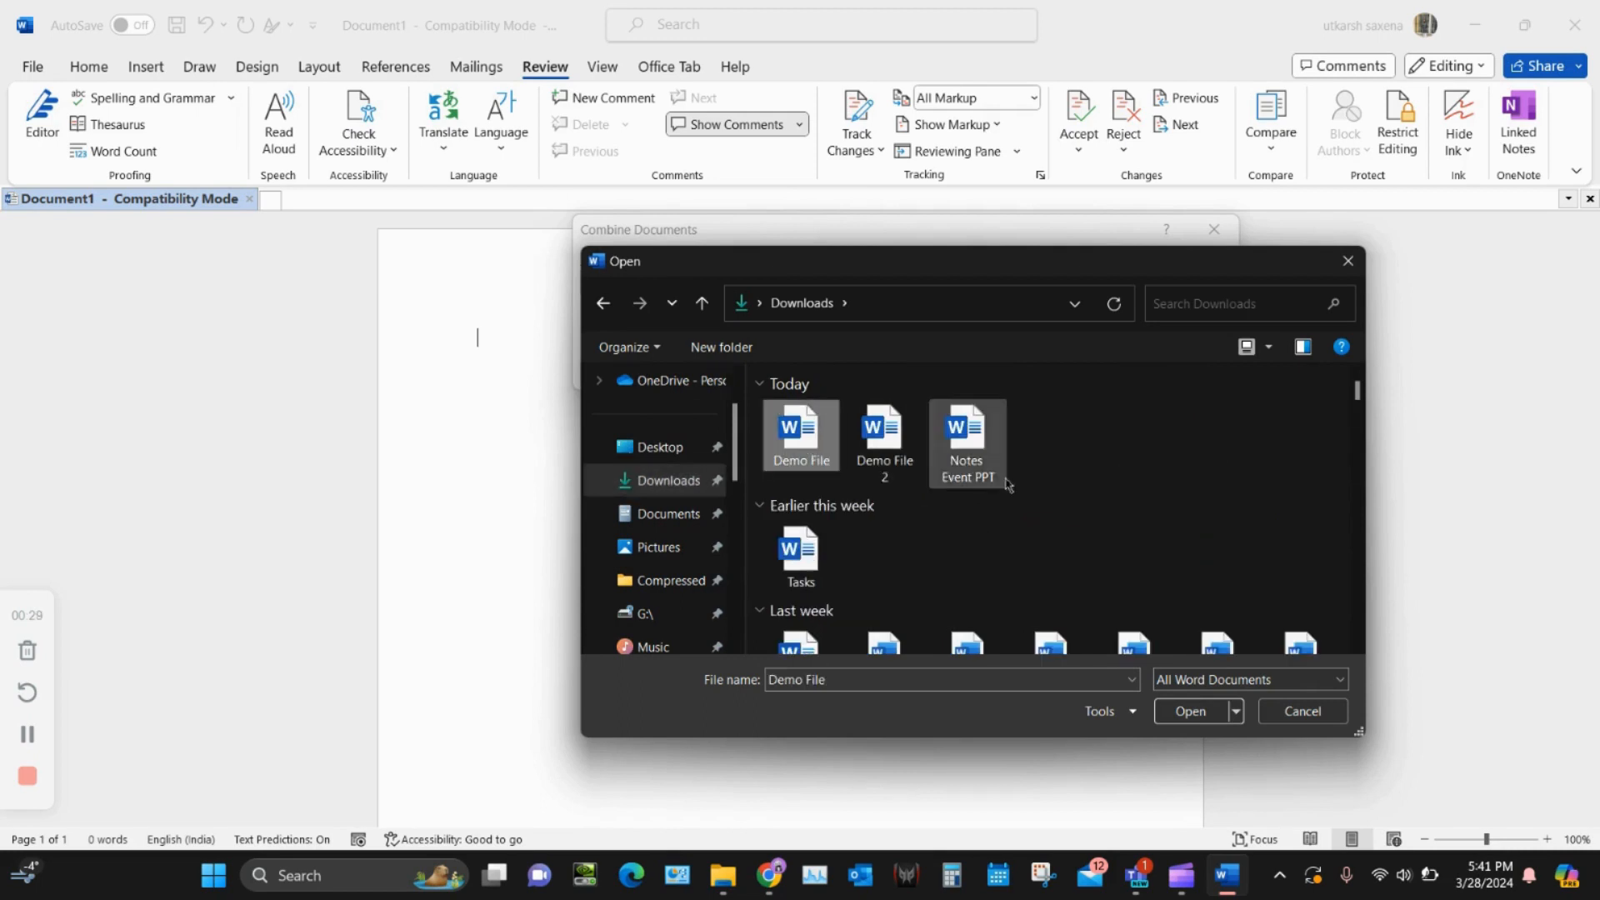
{"action": "left_click", "coordinate": [1187, 712]}
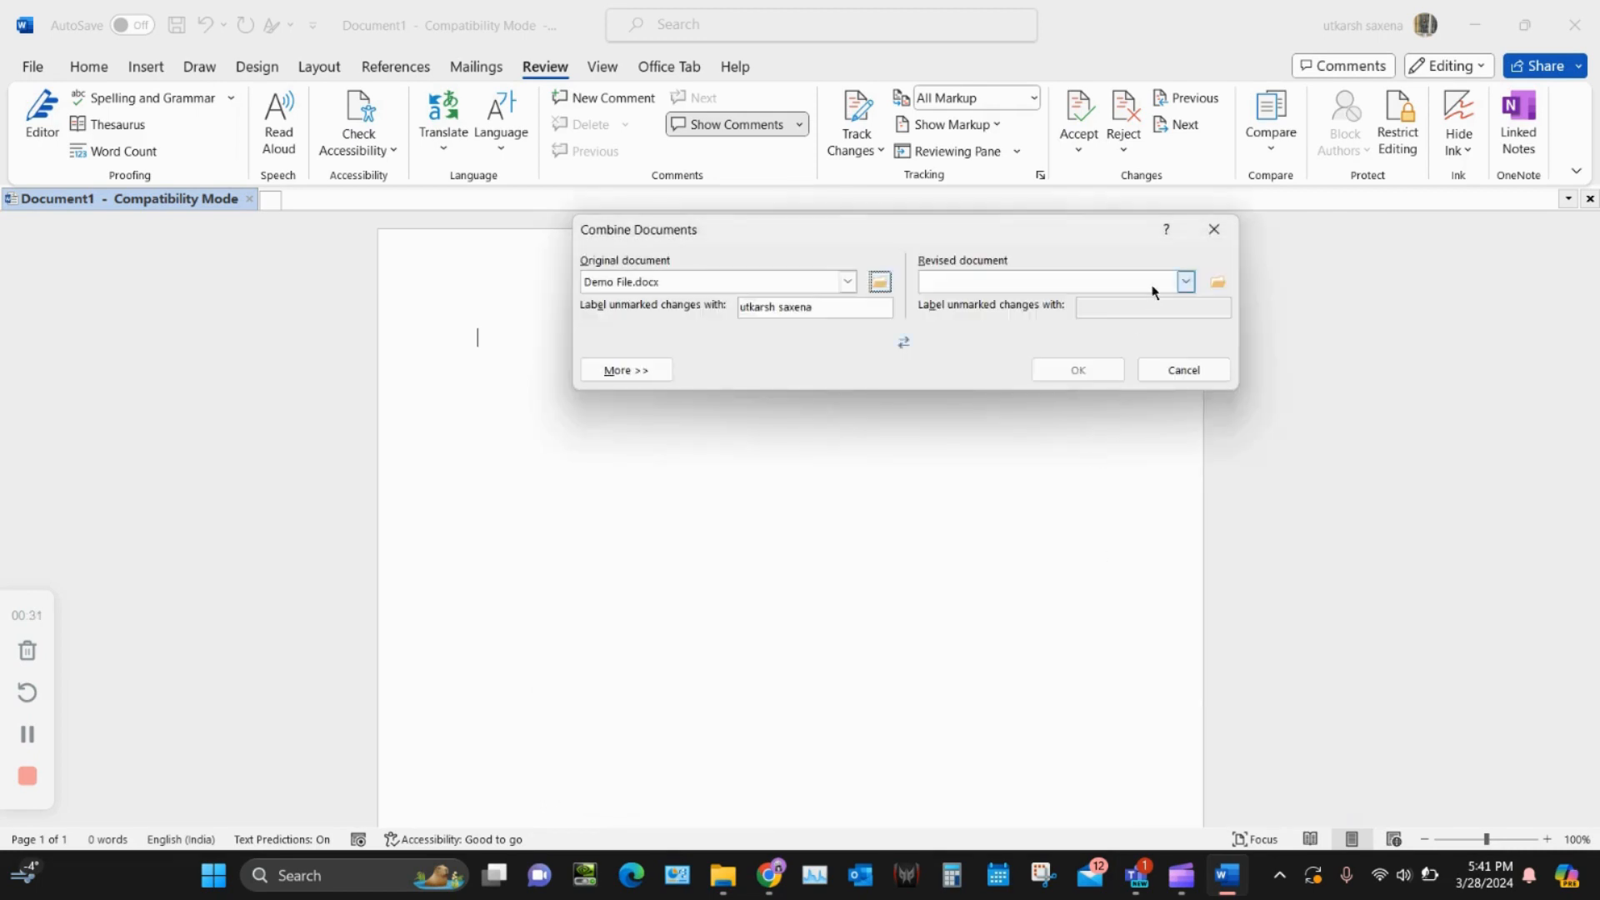
Step: Choose Demo File 2 from Downloads as the revised document for the combination
{"action": "left_click", "coordinate": [1217, 284]}
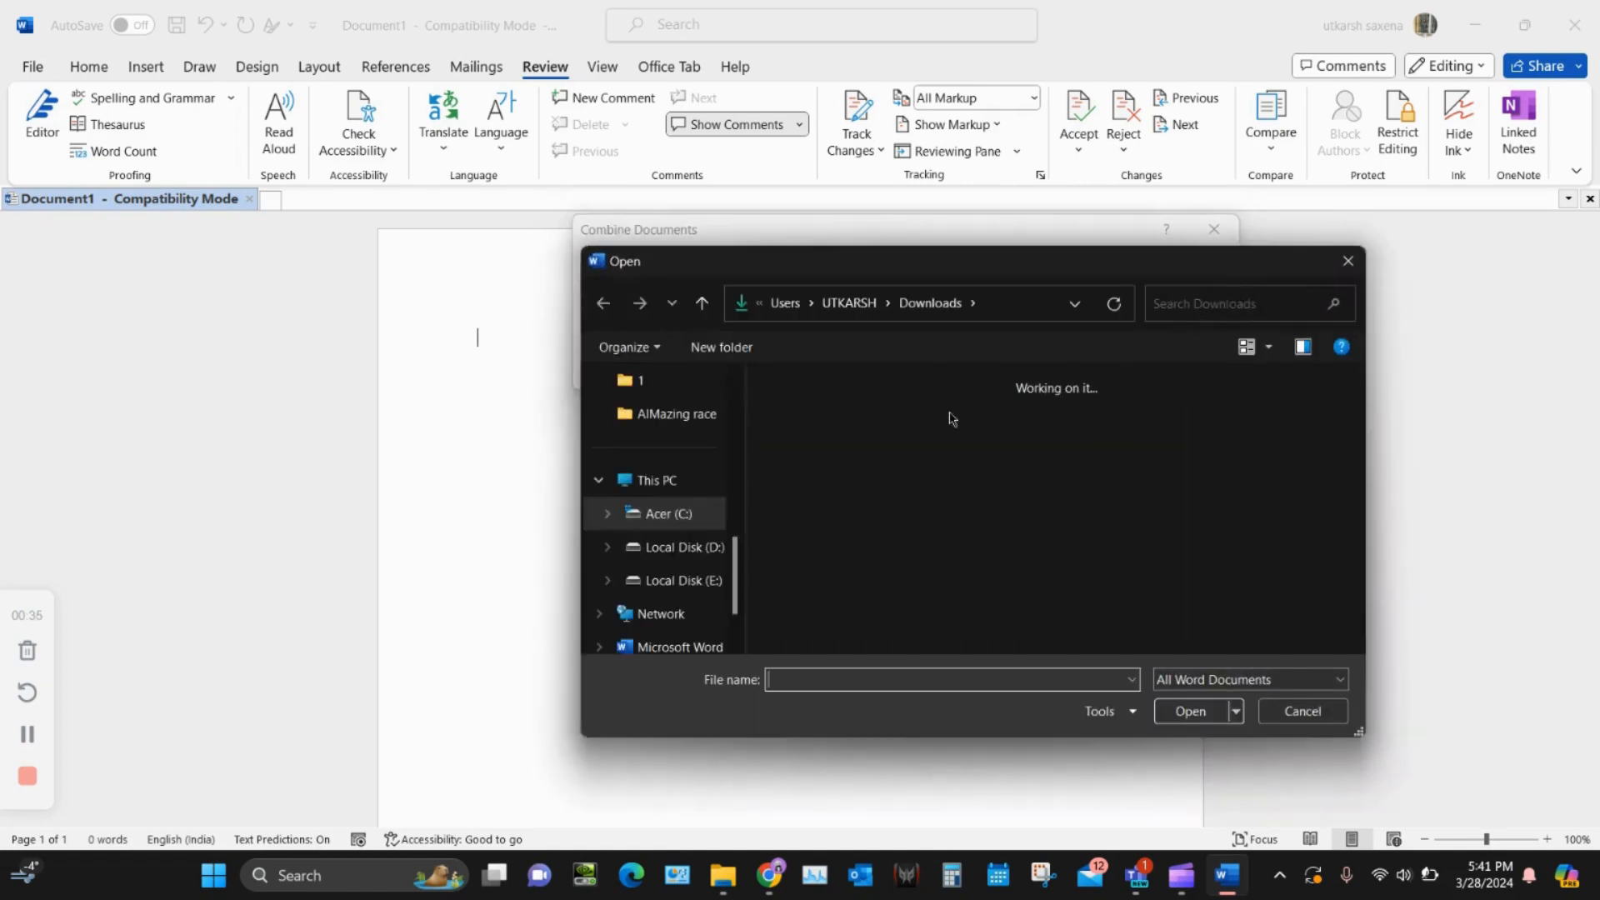
{"action": "left_click", "coordinate": [1088, 417]}
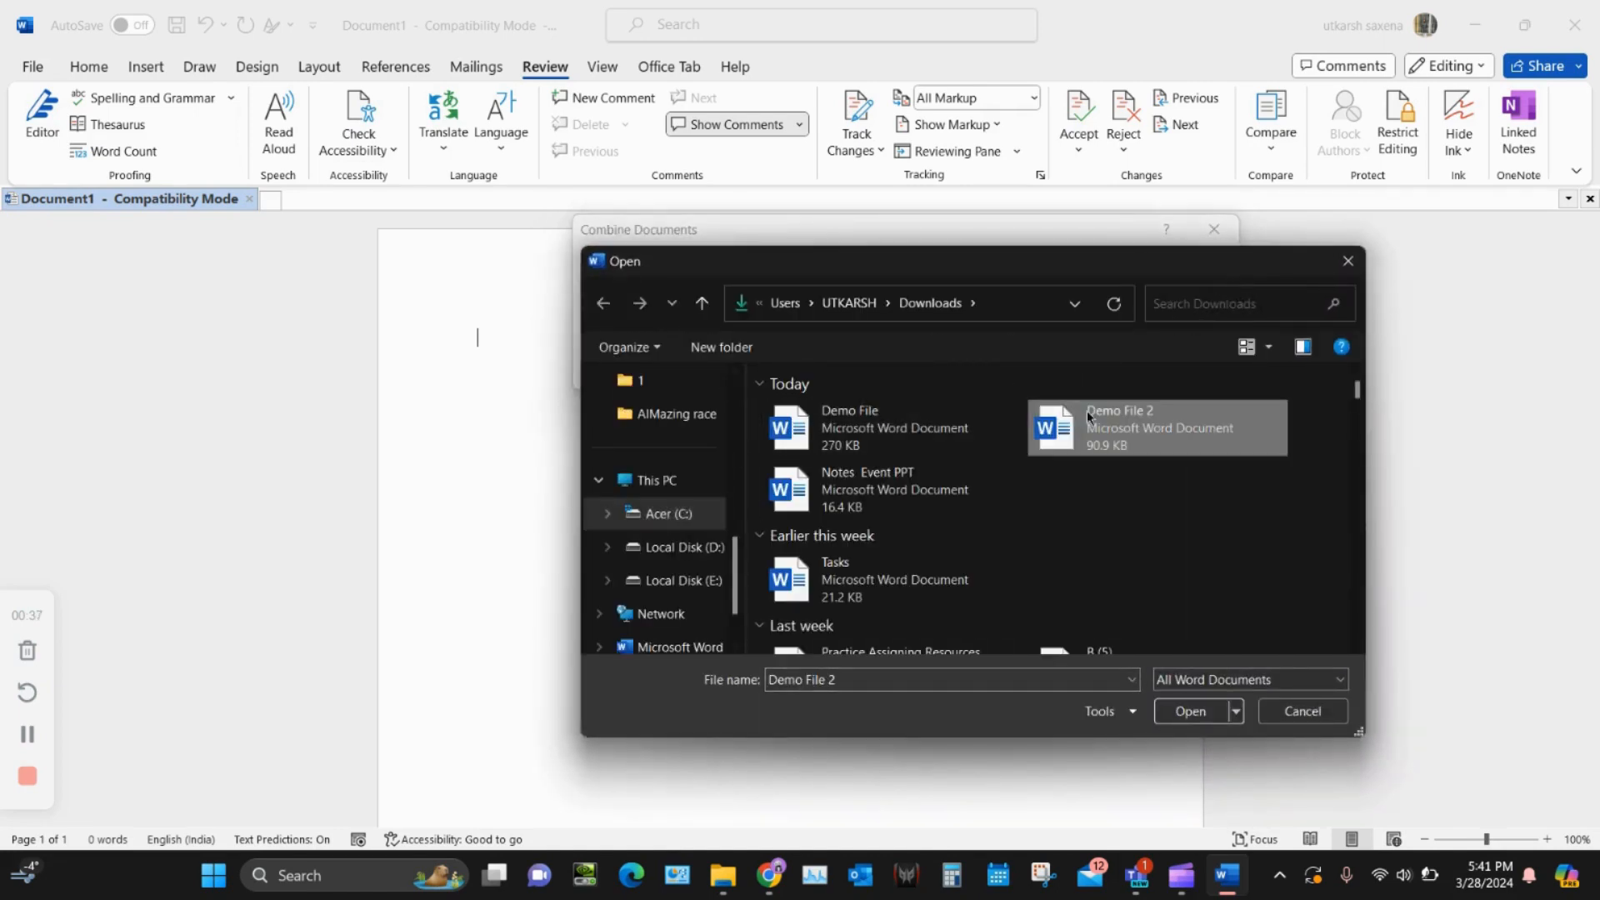
{"action": "left_click", "coordinate": [1193, 712]}
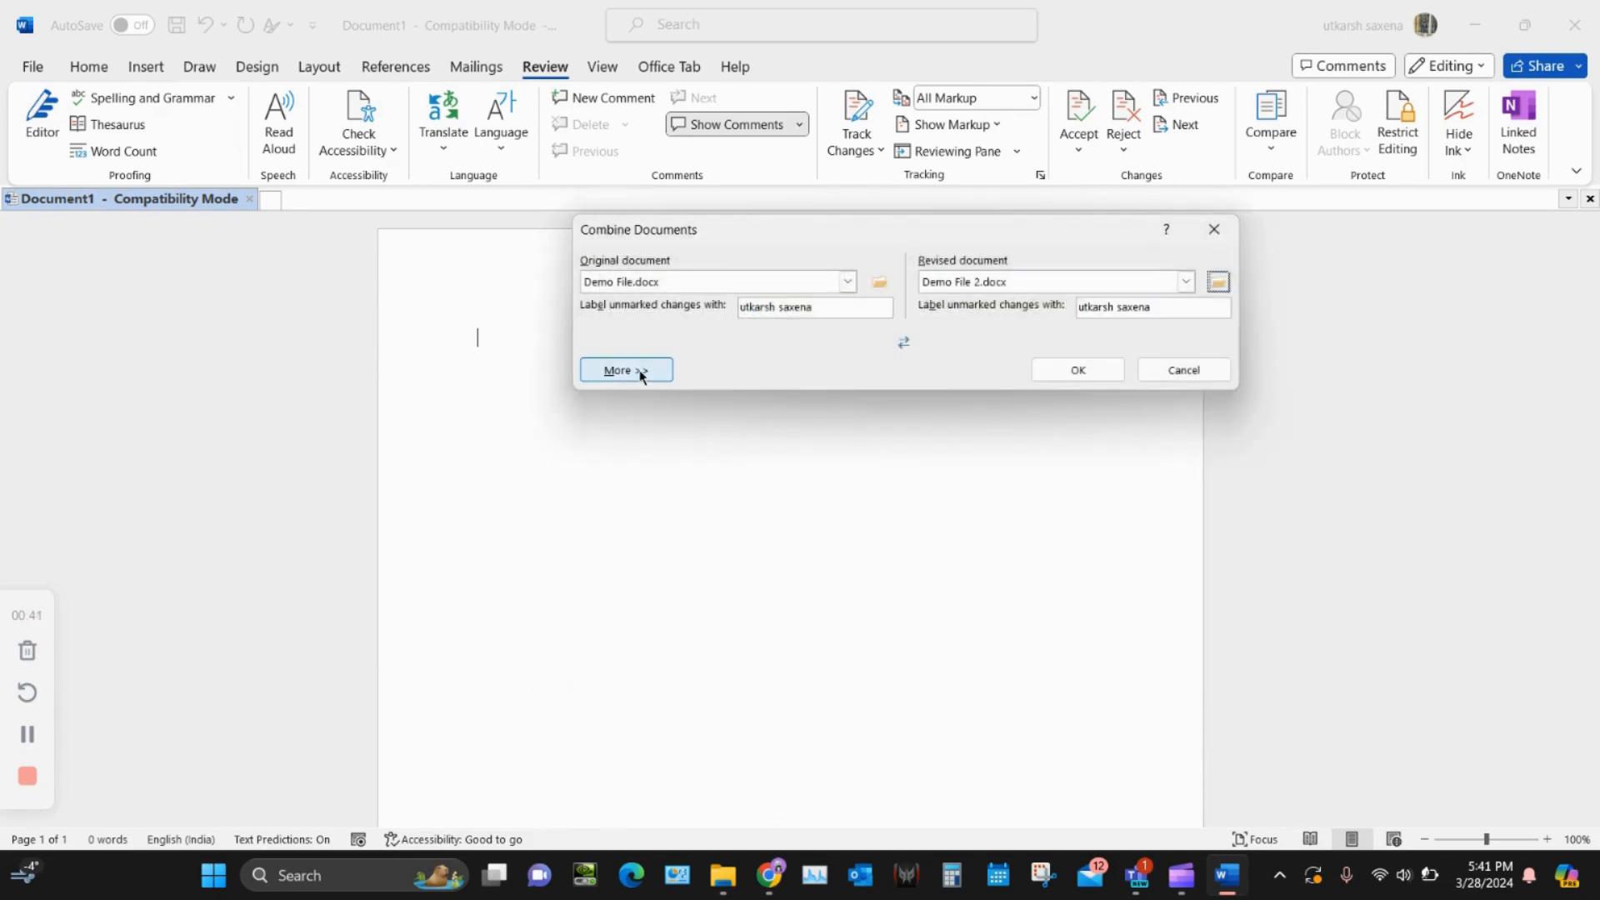
Step: Check the additional combine settings, collapse them again, and run the merge keeping the formatting changes from Demo File
{"action": "left_click", "coordinate": [640, 371]}
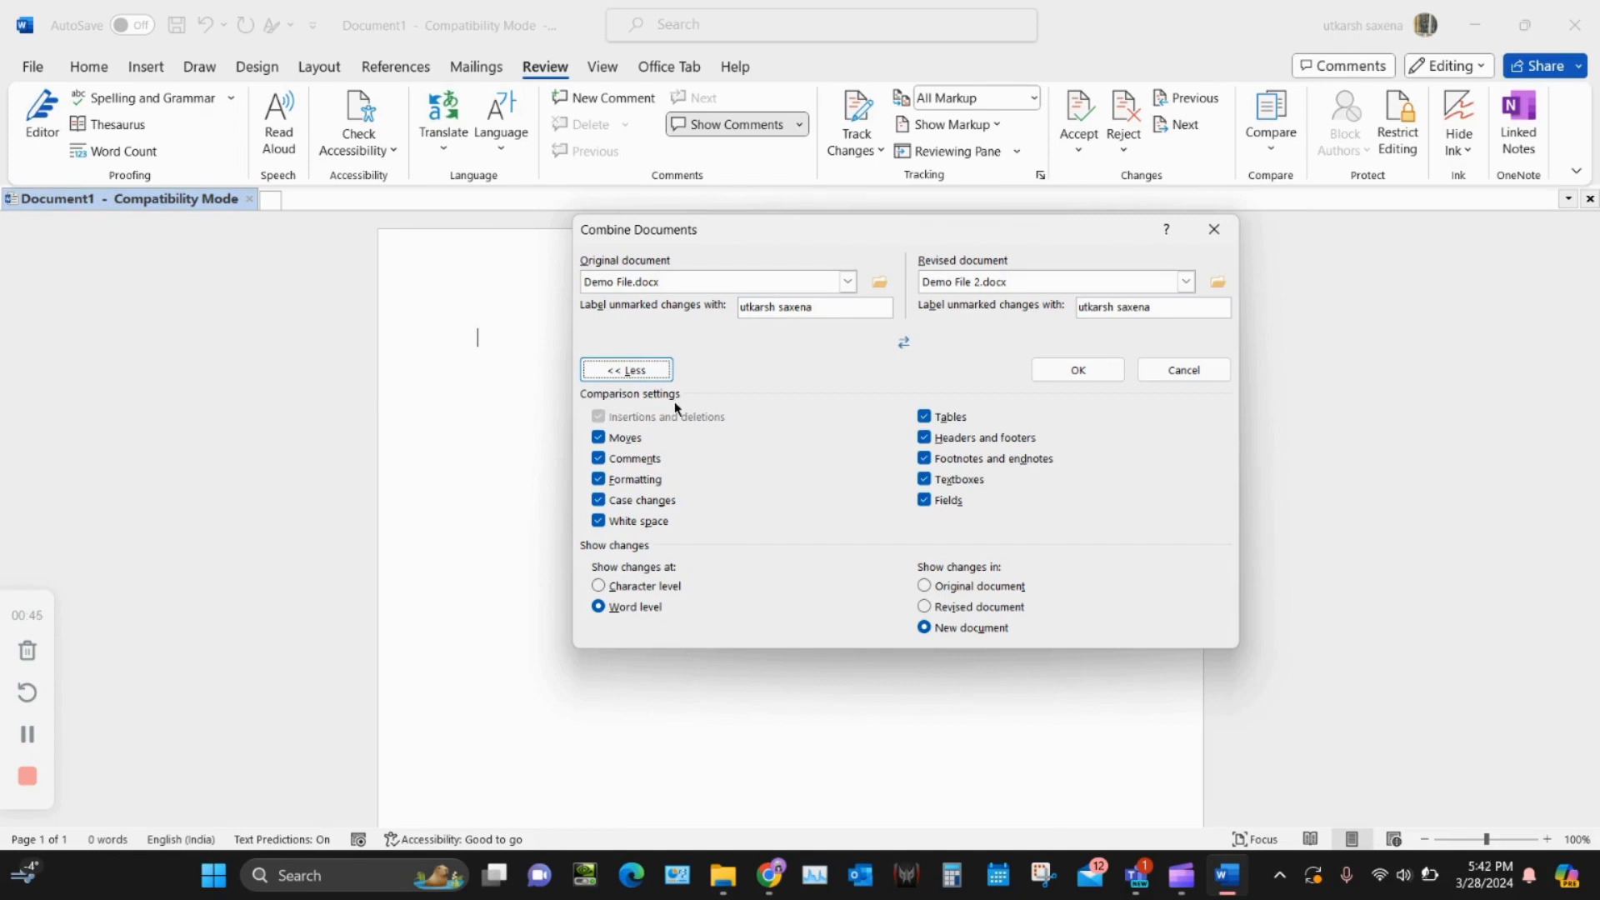
{"action": "left_click", "coordinate": [640, 372]}
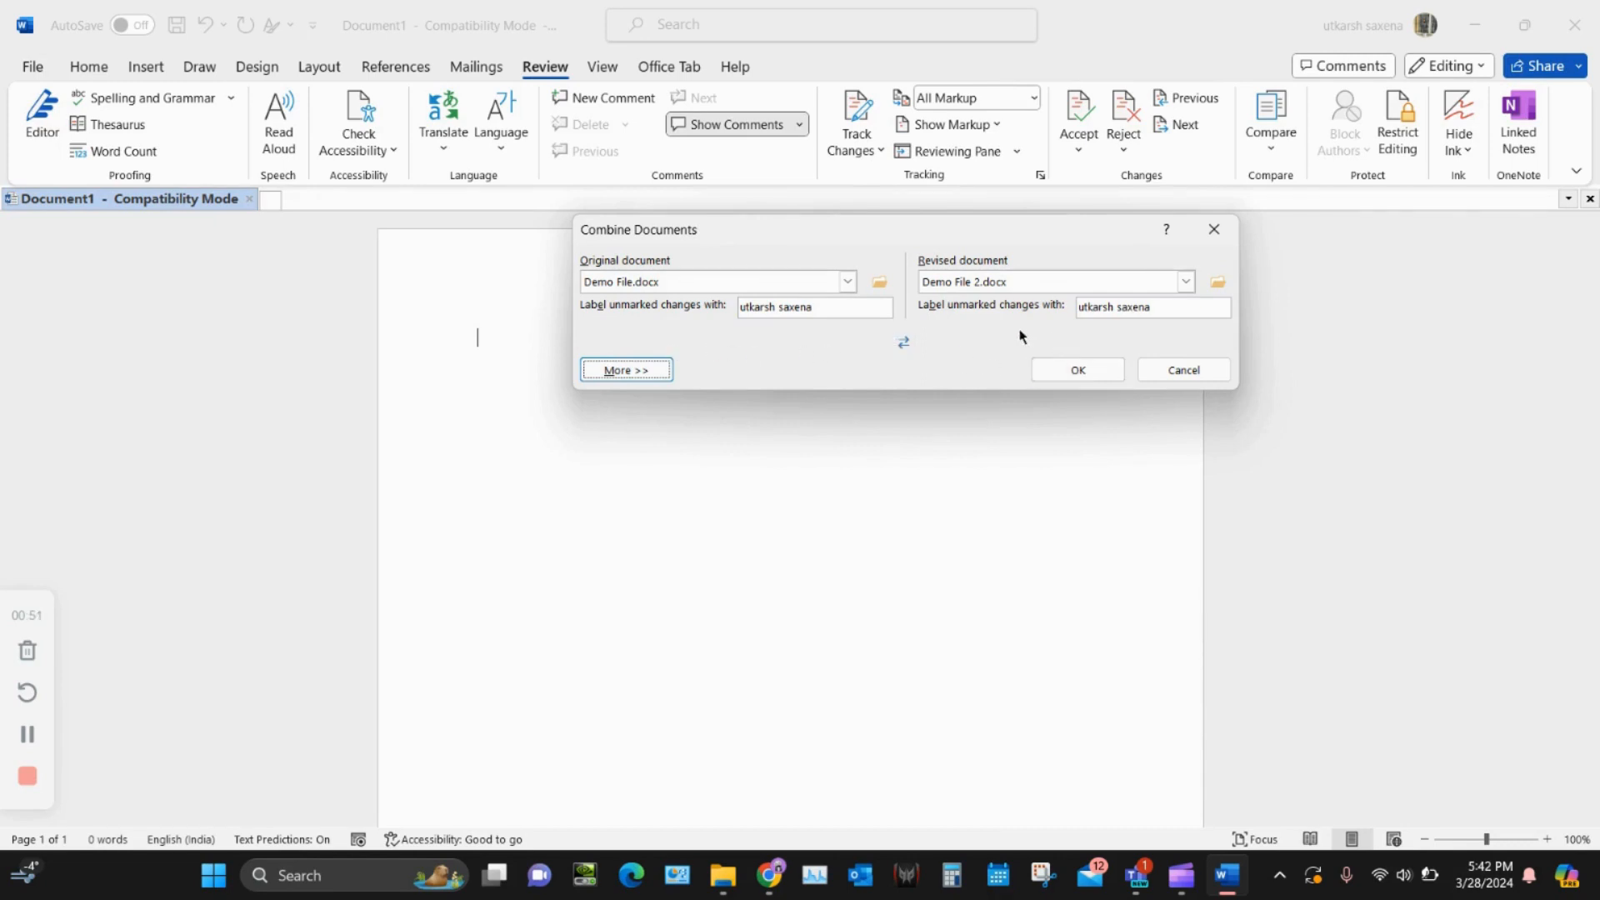
{"action": "left_click", "coordinate": [1079, 370]}
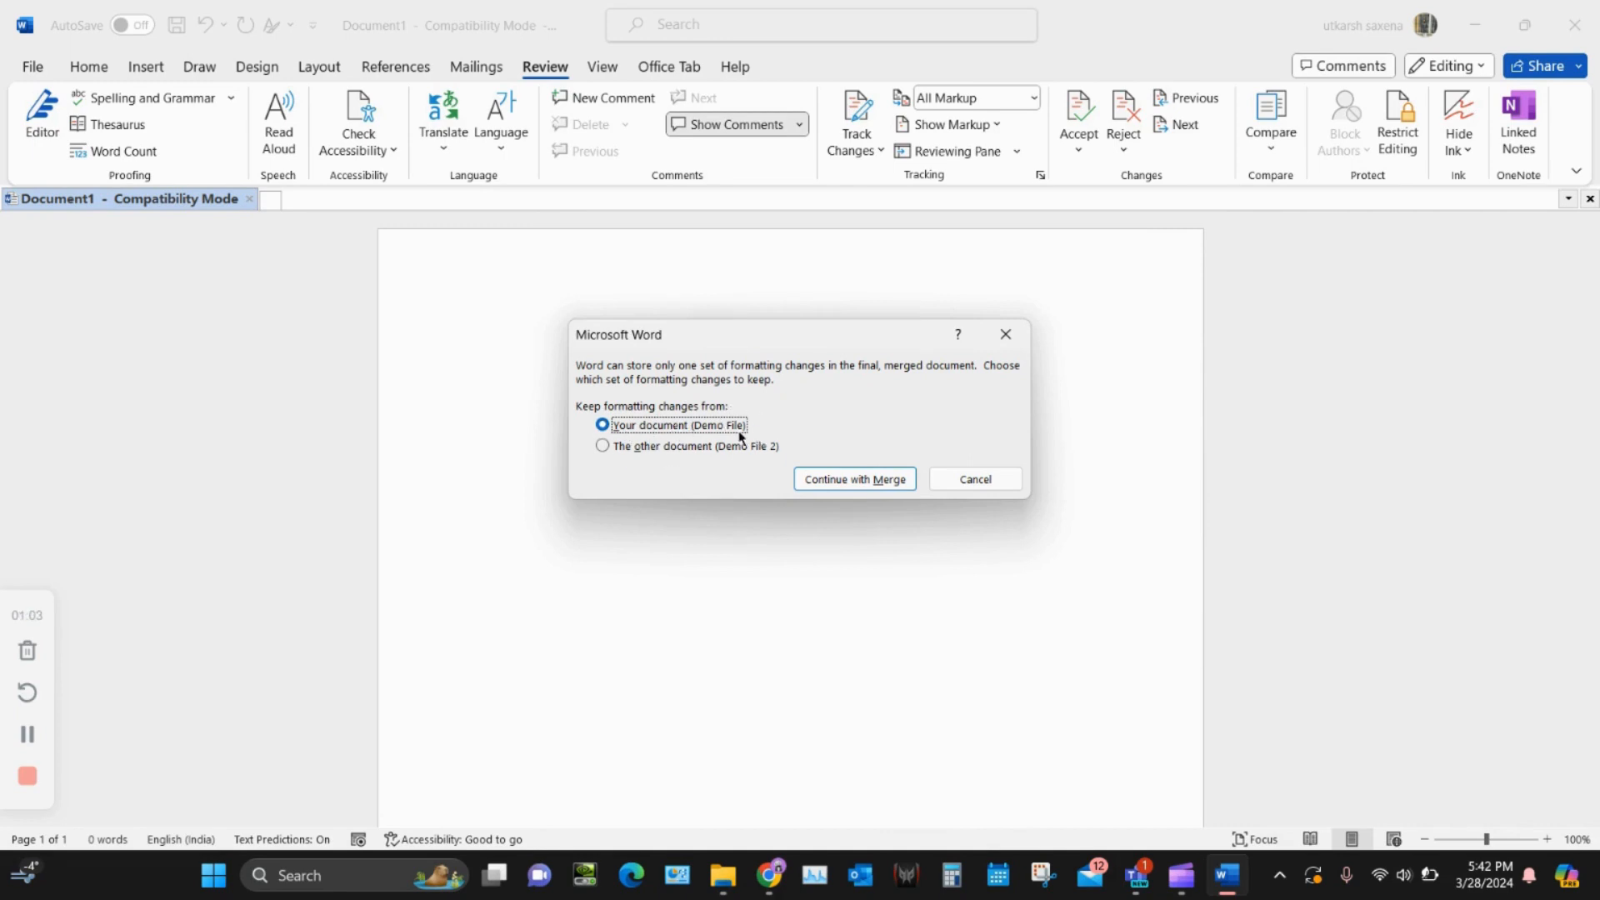
{"action": "left_click", "coordinate": [872, 487]}
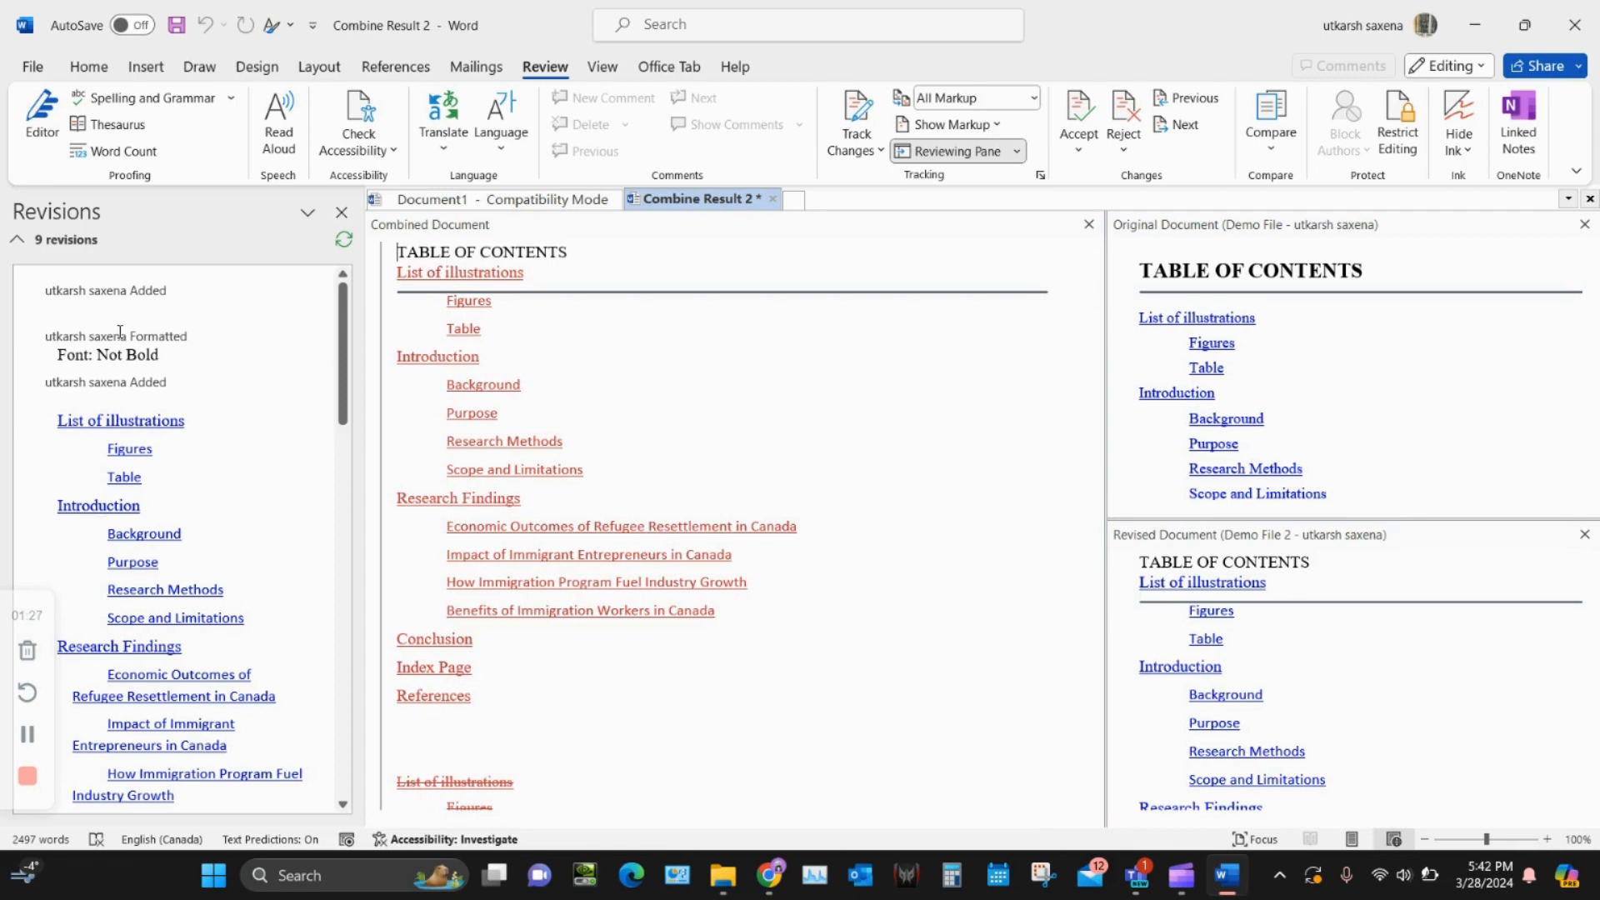
Step: Review the revisions list and combined document down to the struck-through paragraph before the Index Page, and check that deletion's accept and reject options
{"action": "scroll", "coordinate": [143, 533], "scroll_direction": "down", "scroll_amount": 5}
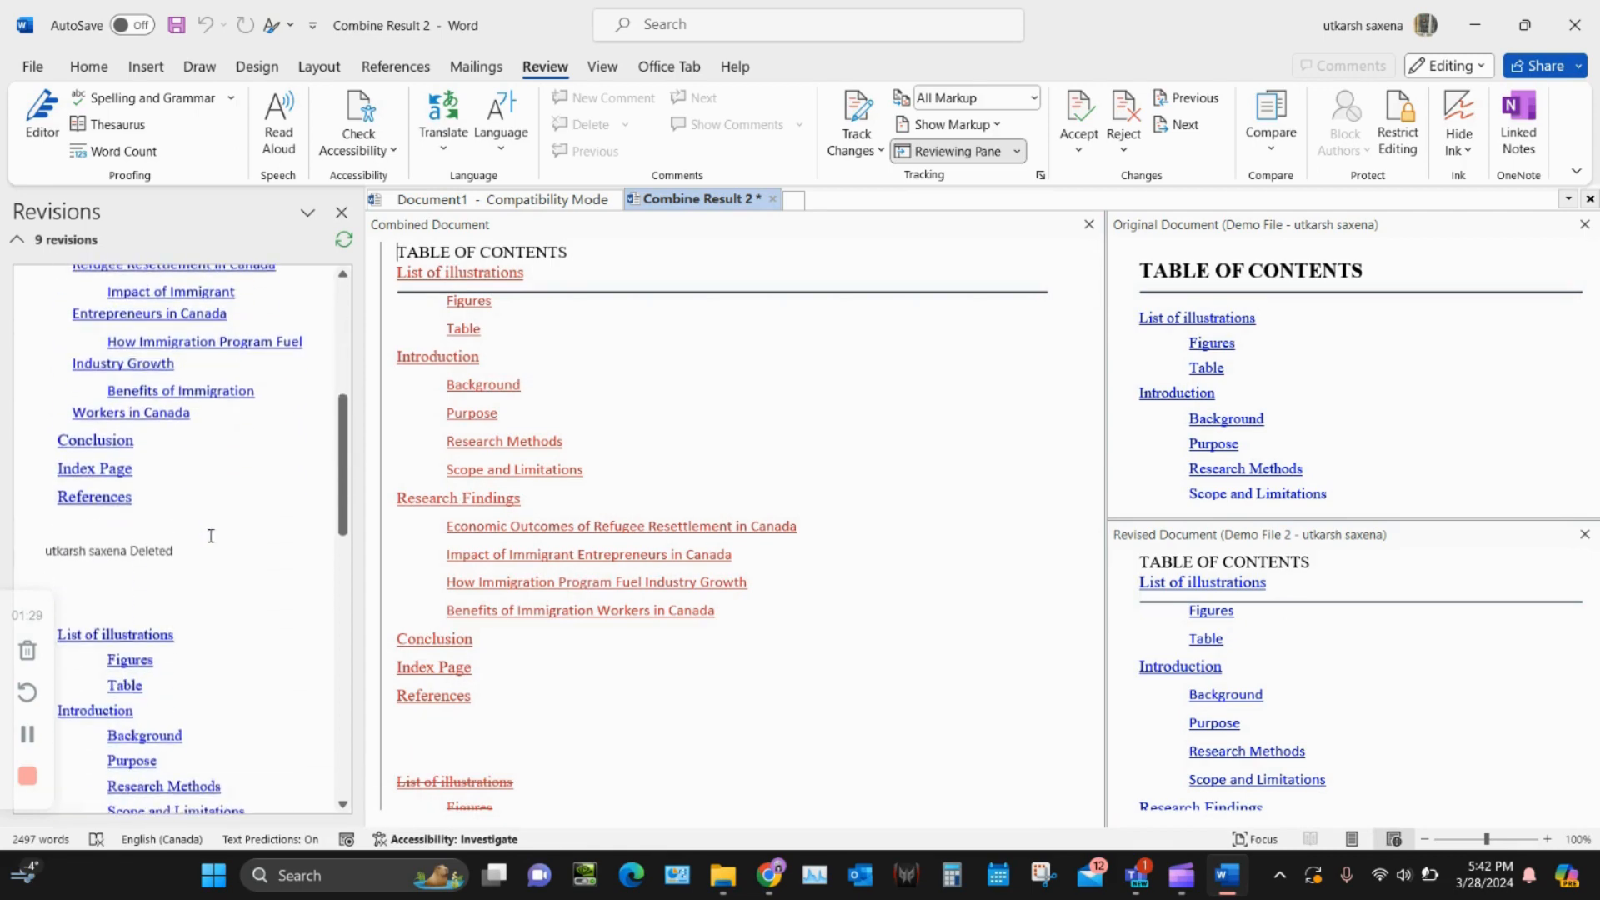
{"action": "scroll", "coordinate": [750, 605], "scroll_direction": "down", "scroll_amount": 12}
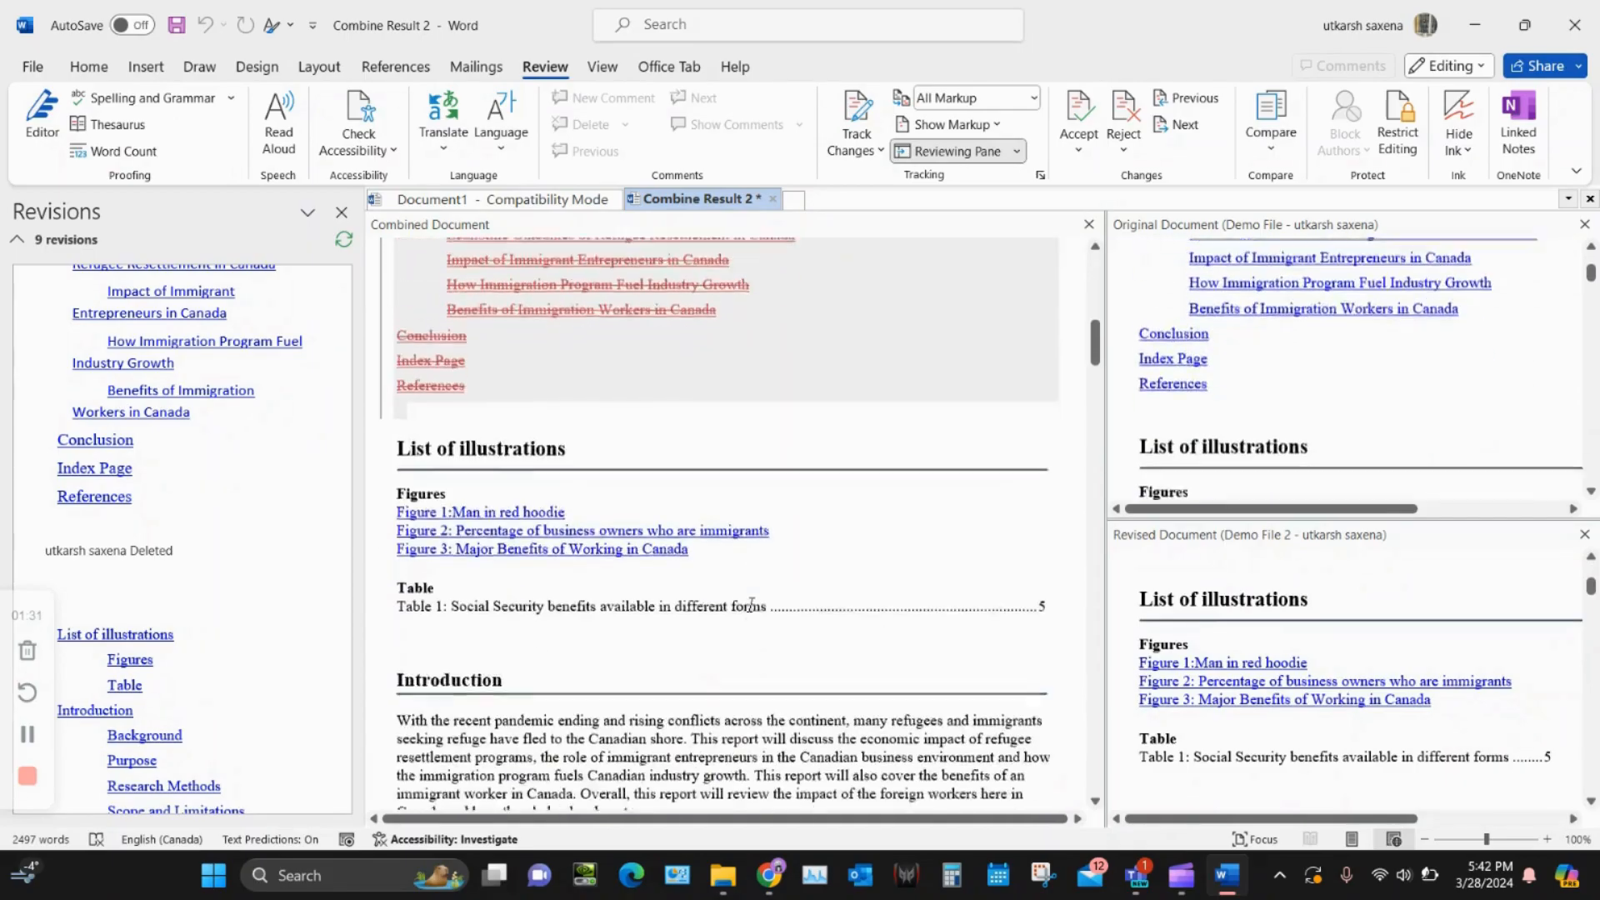
{"action": "scroll", "coordinate": [750, 605], "scroll_direction": "down", "scroll_amount": 15}
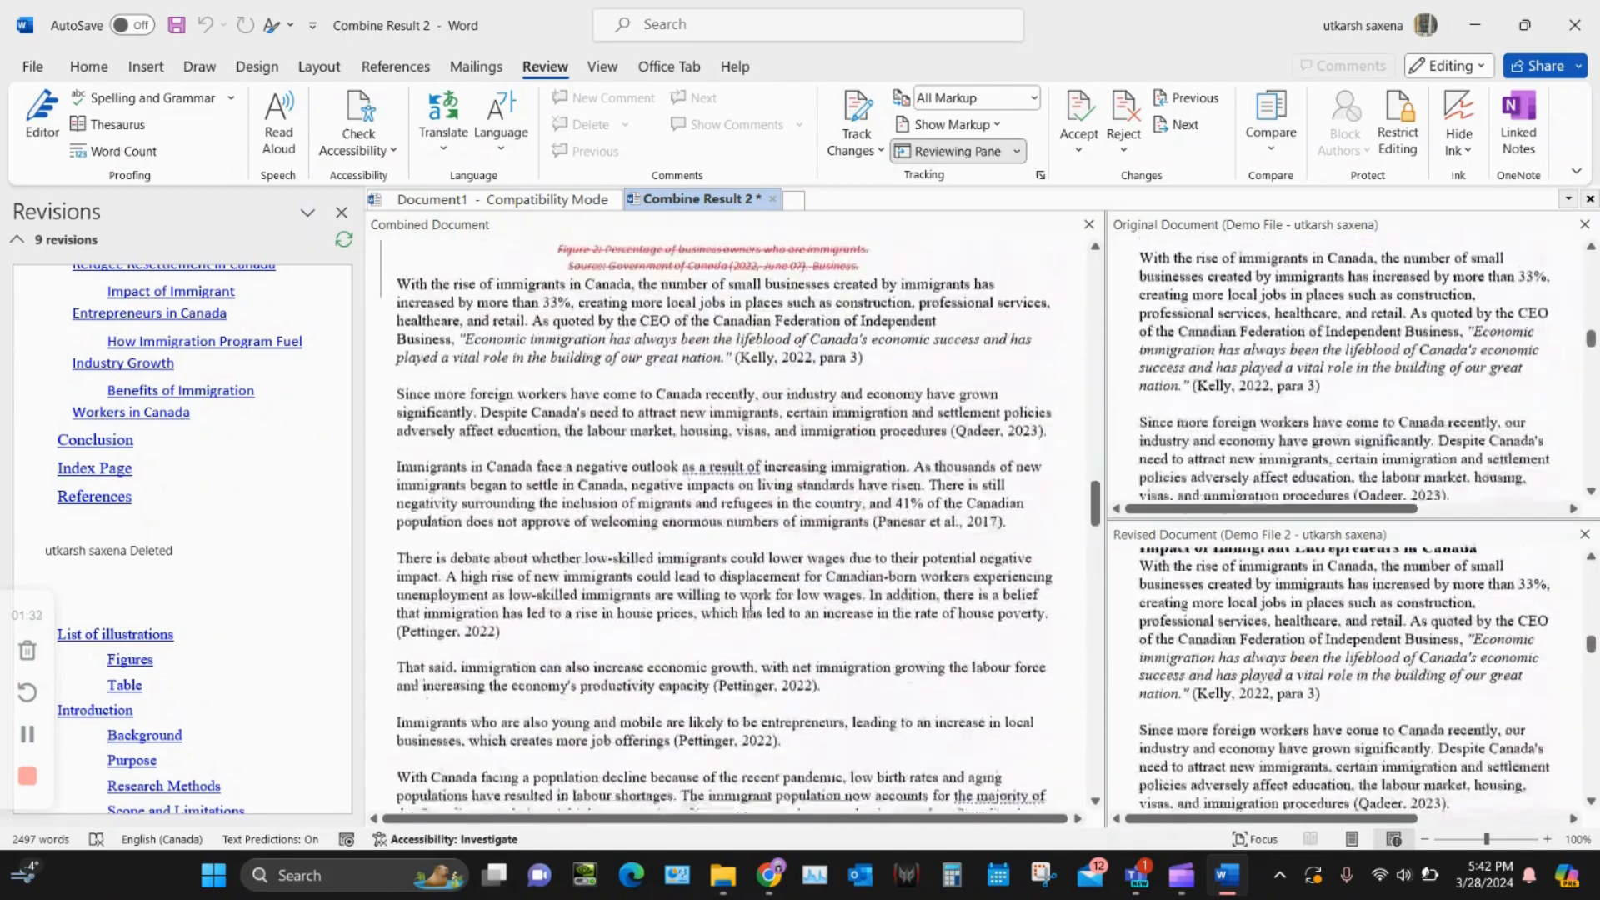
{"action": "scroll", "coordinate": [750, 605], "scroll_direction": "down", "scroll_amount": 15}
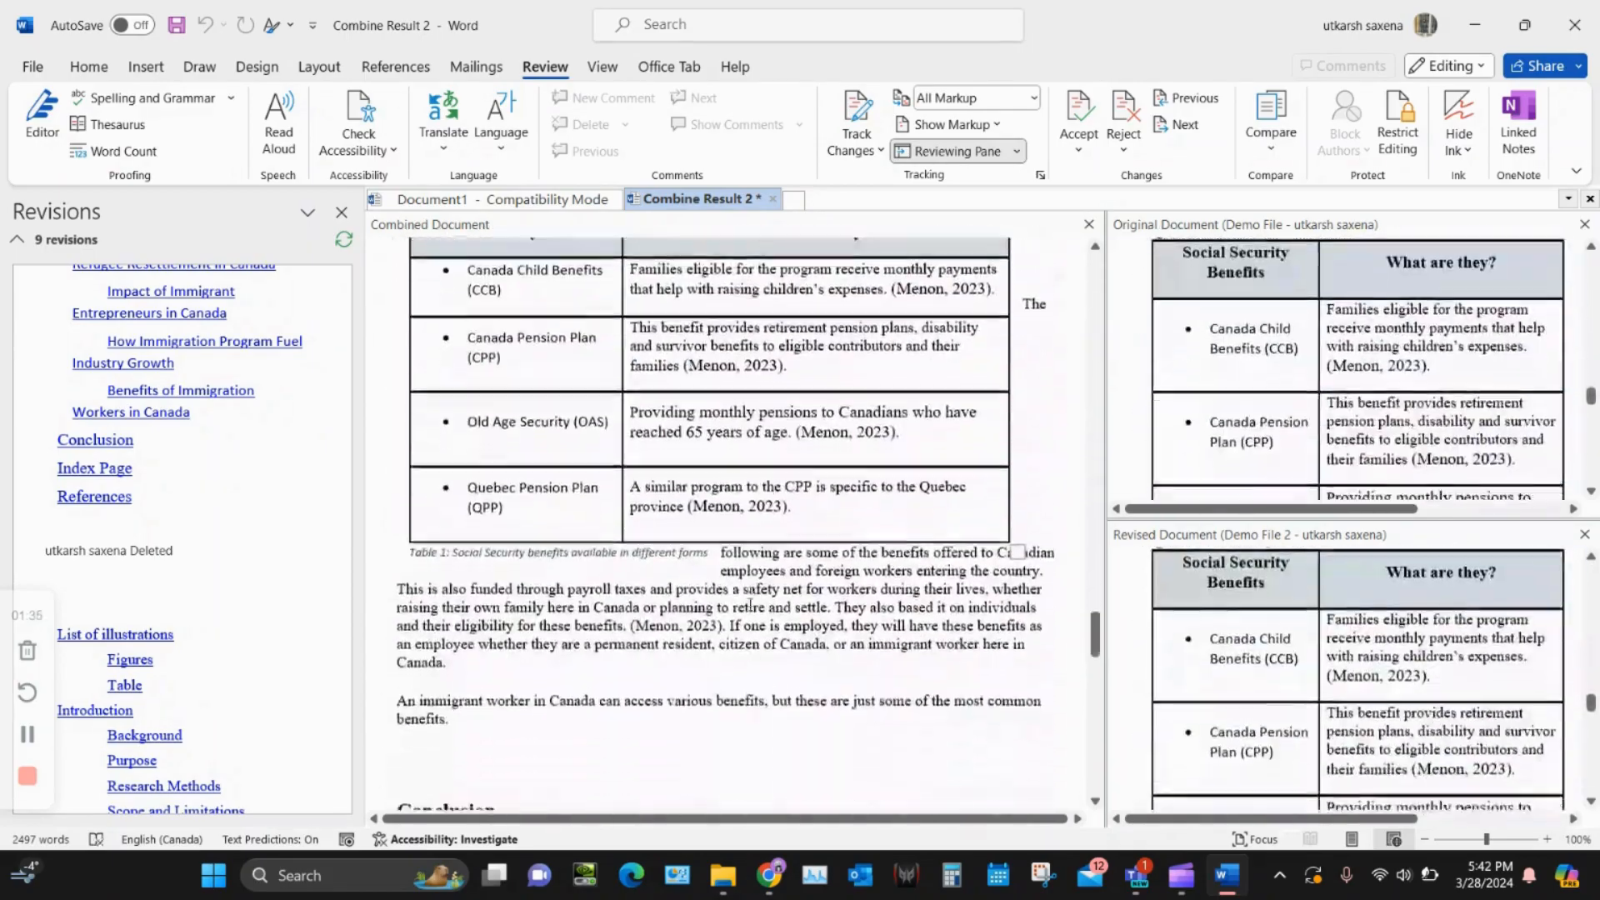
{"action": "scroll", "coordinate": [750, 605], "scroll_direction": "down", "scroll_amount": 4}
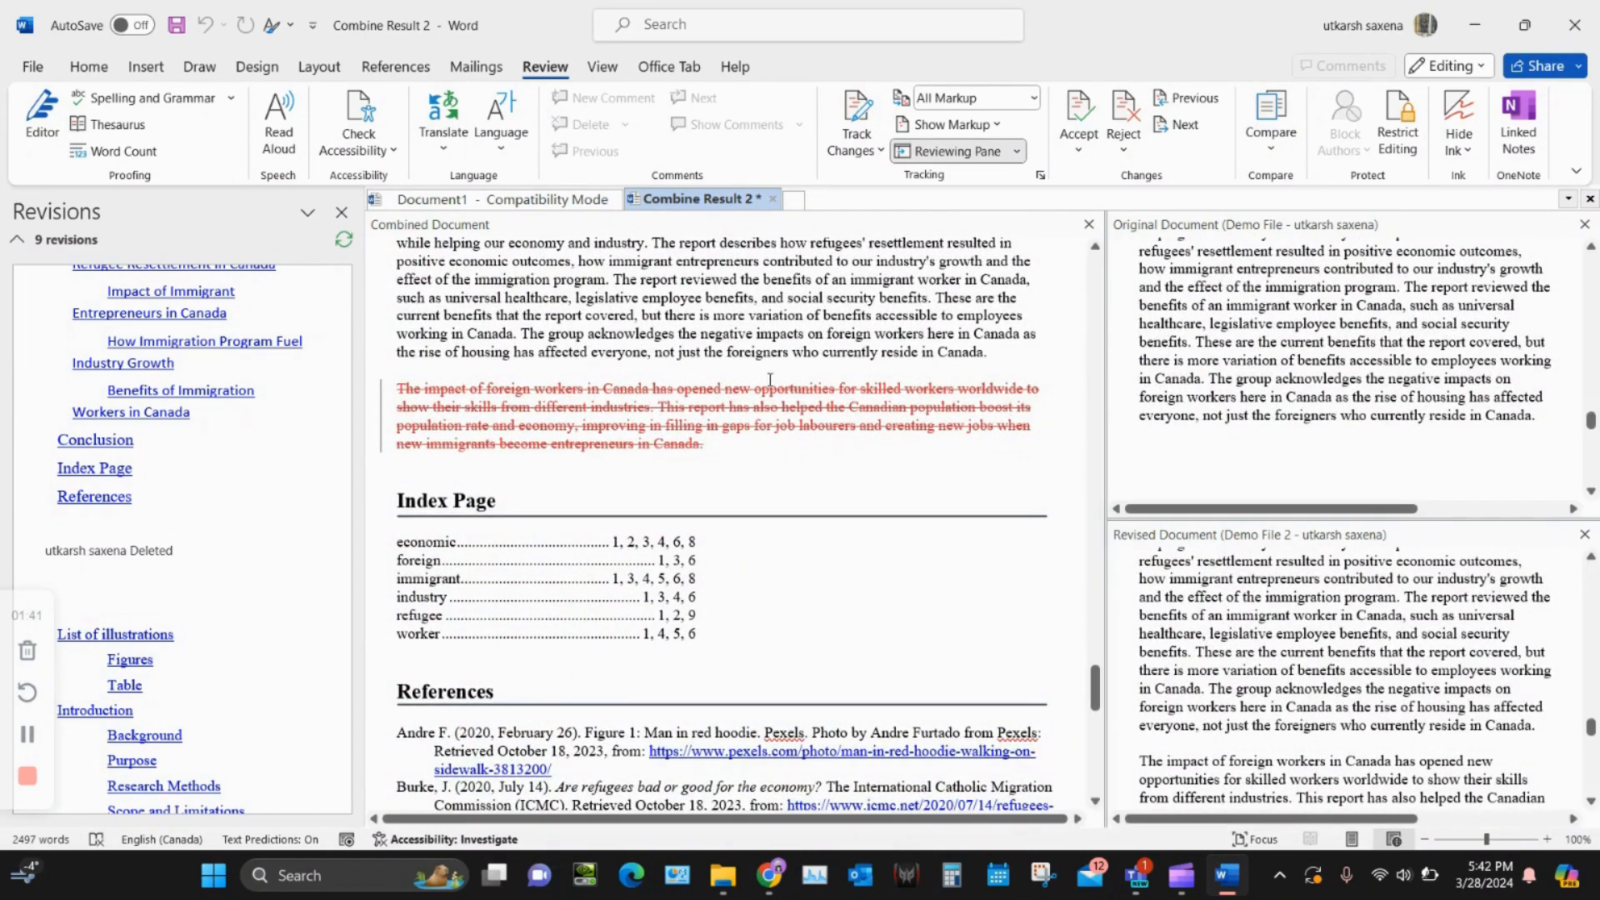
{"action": "right_click", "coordinate": [658, 404]}
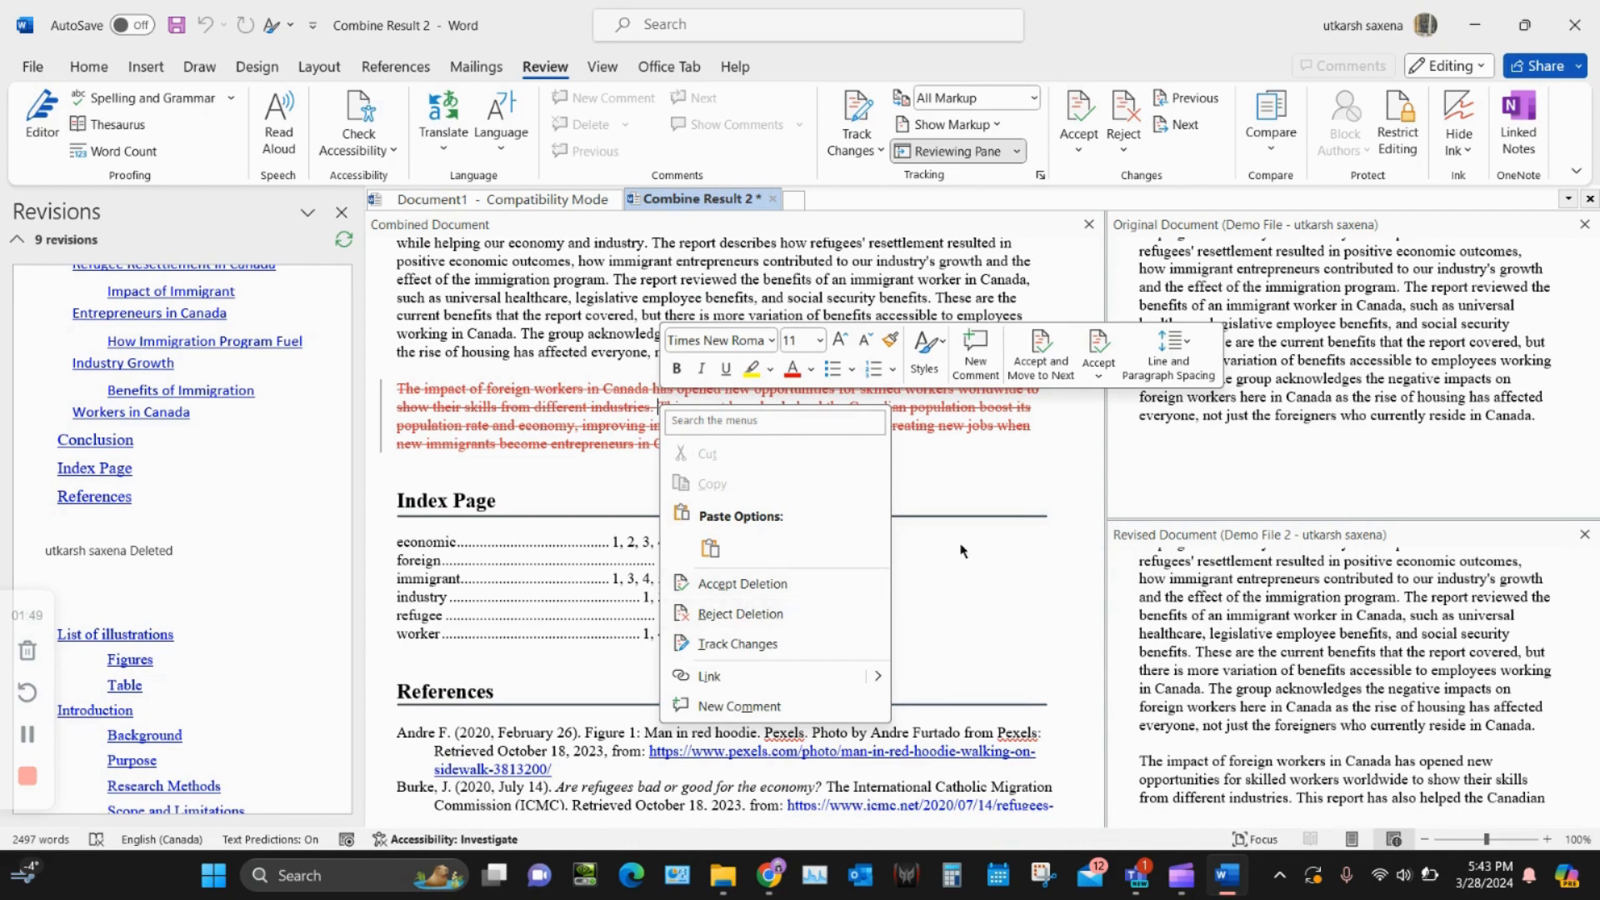
{"action": "left_click", "coordinate": [1014, 504]}
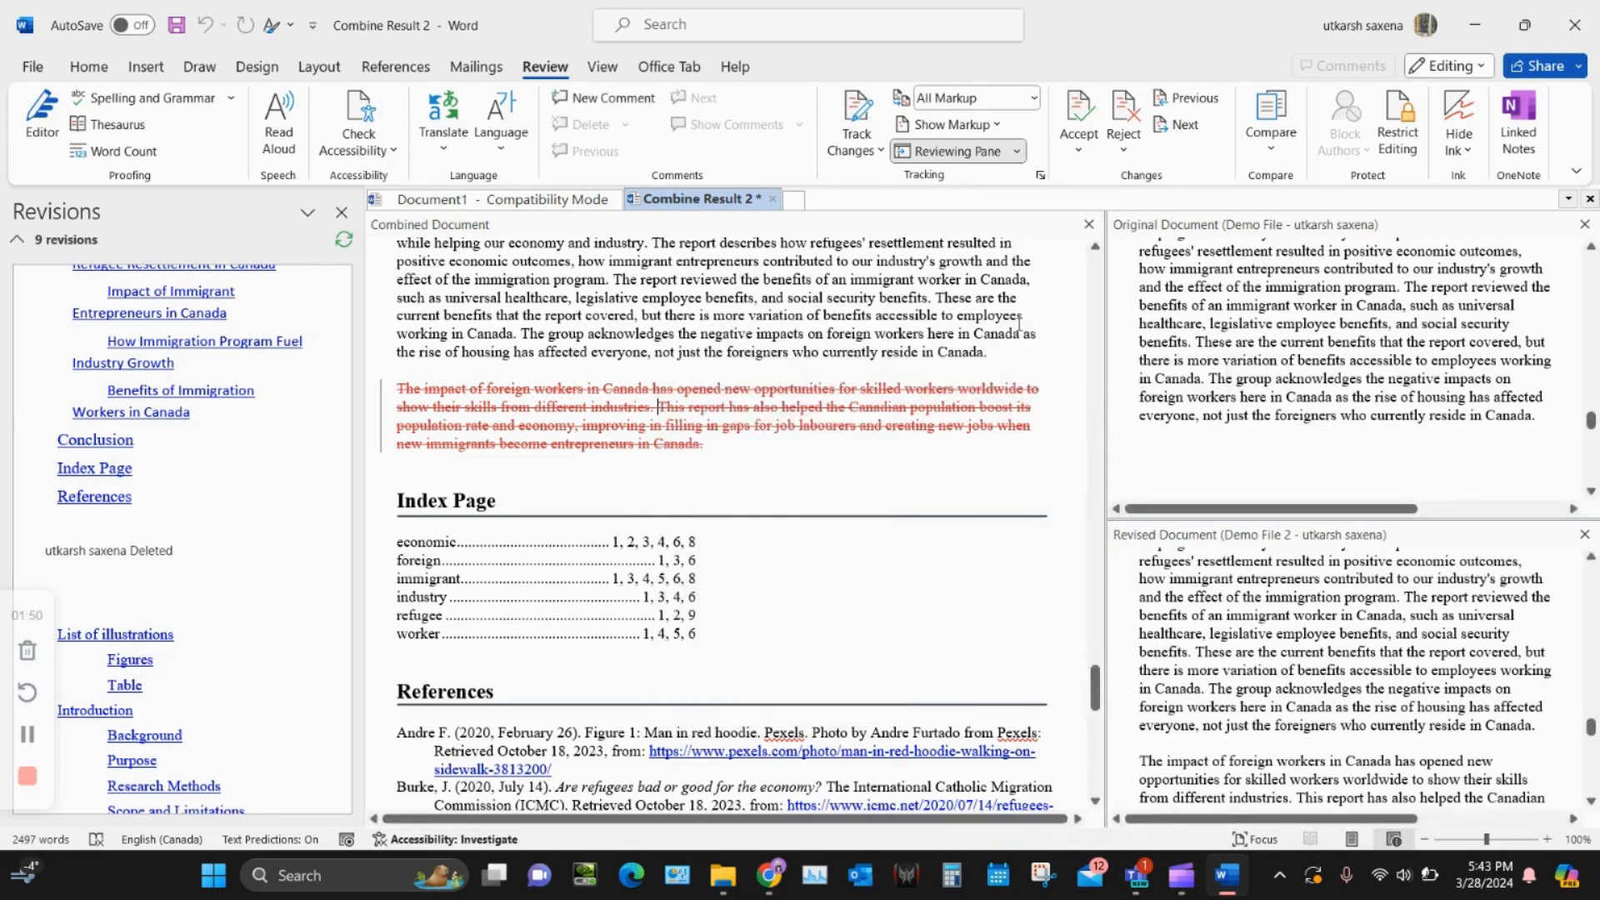
Step: Accept all changes in the combined document and look over the resulting text around the Conclusion and Index Page
{"action": "left_click", "coordinate": [1094, 150]}
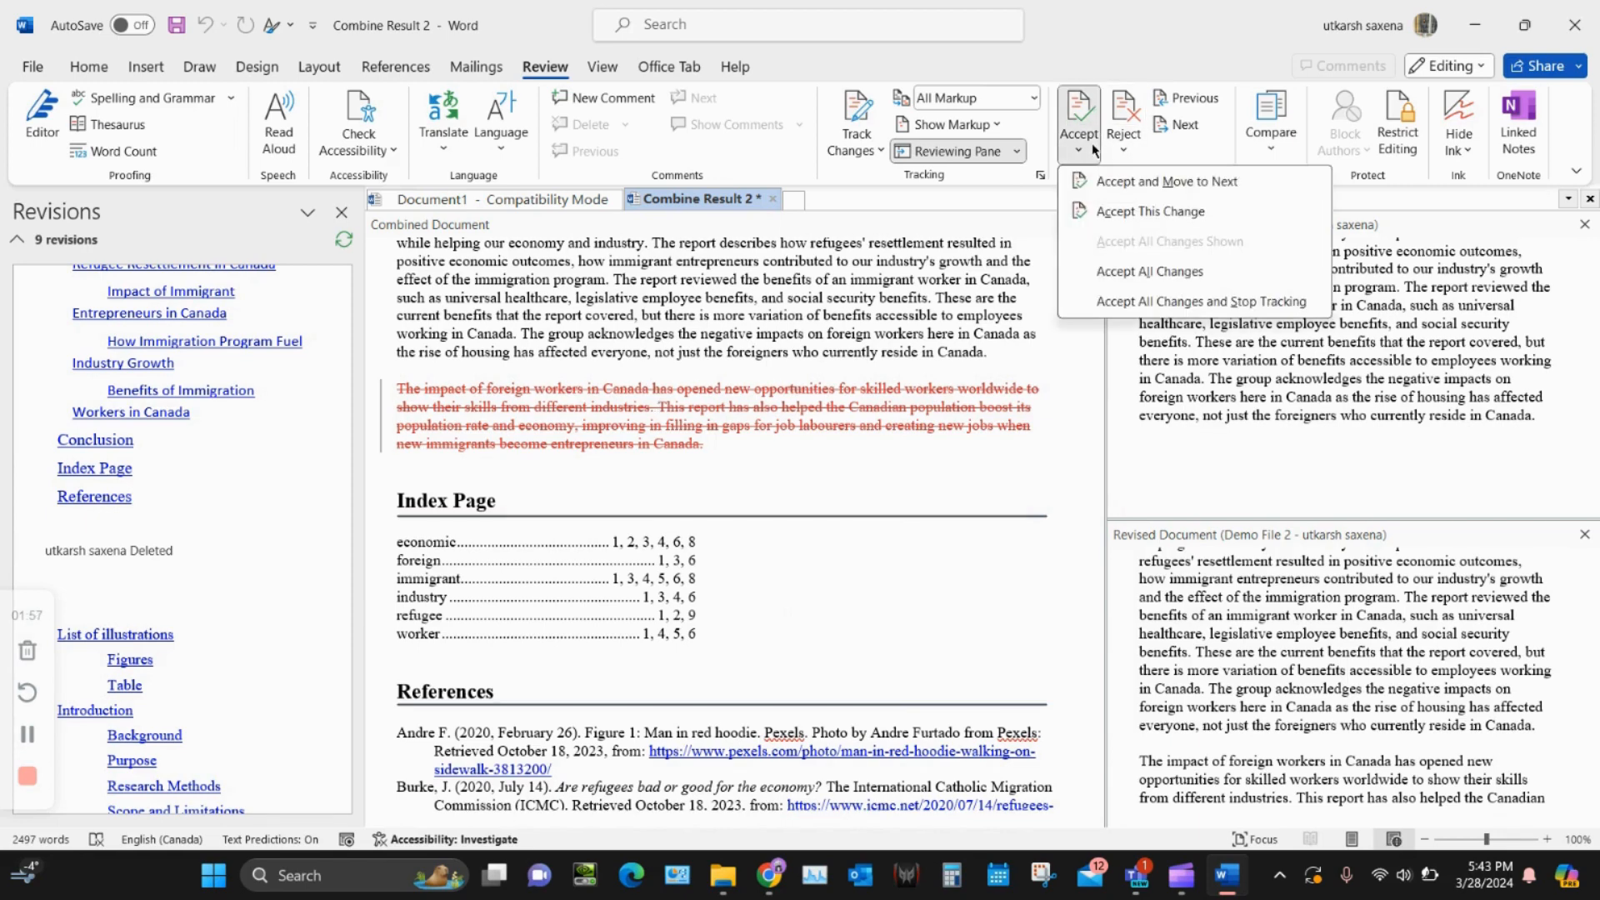
{"action": "left_click", "coordinate": [1179, 272]}
{"action": "scroll", "coordinate": [721, 525], "scroll_direction": "down", "scroll_amount": 10}
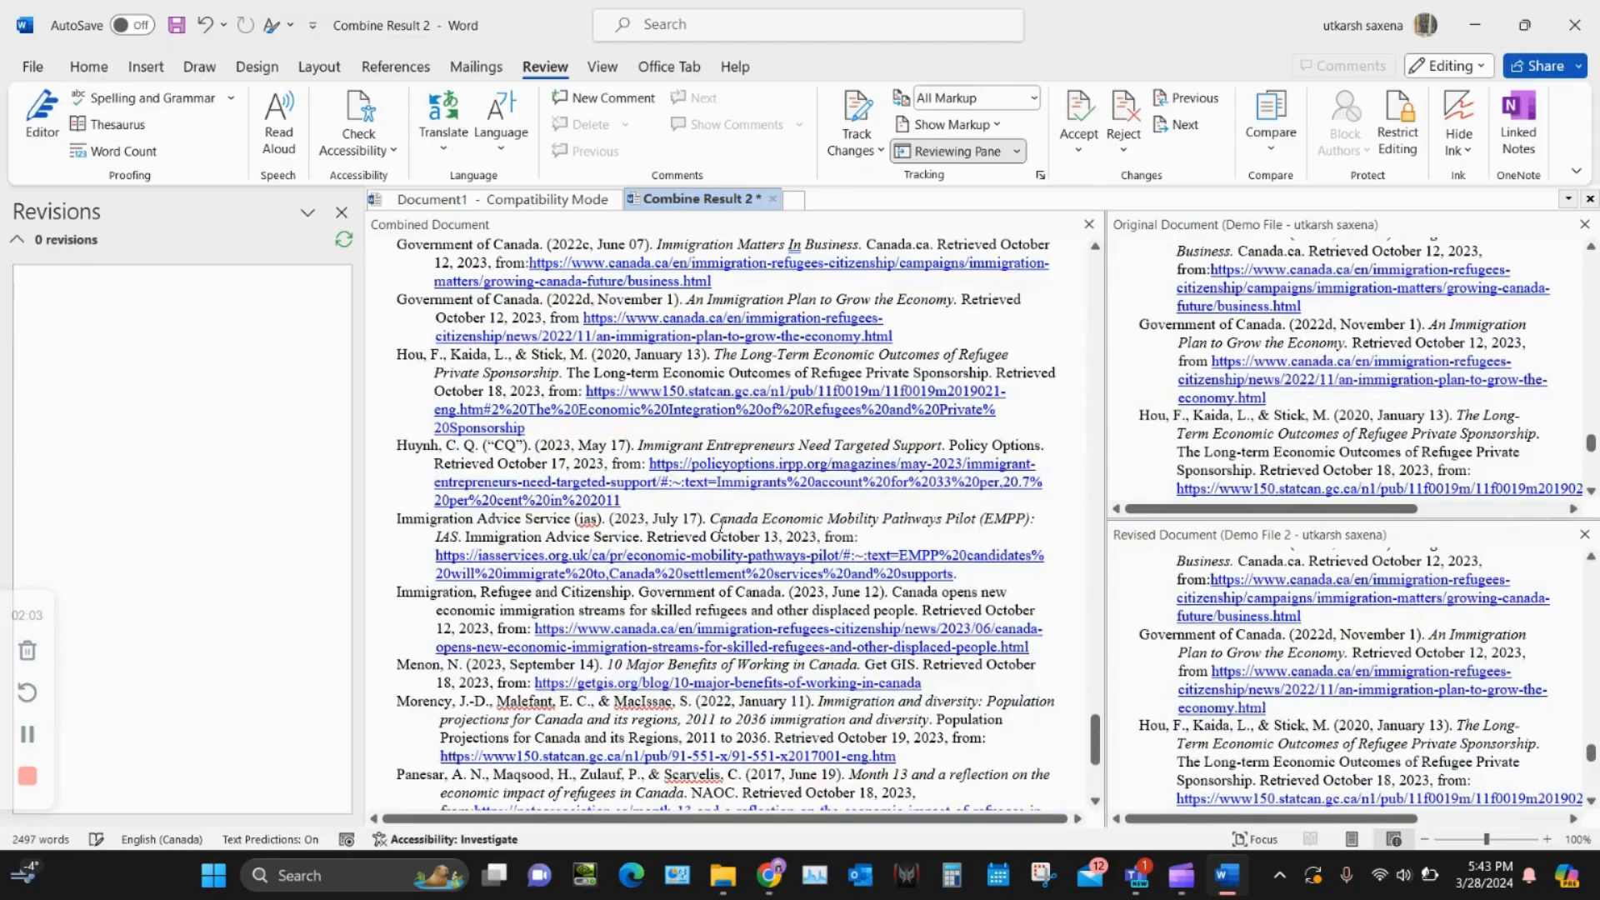
{"action": "scroll", "coordinate": [722, 525], "scroll_direction": "up", "scroll_amount": 20}
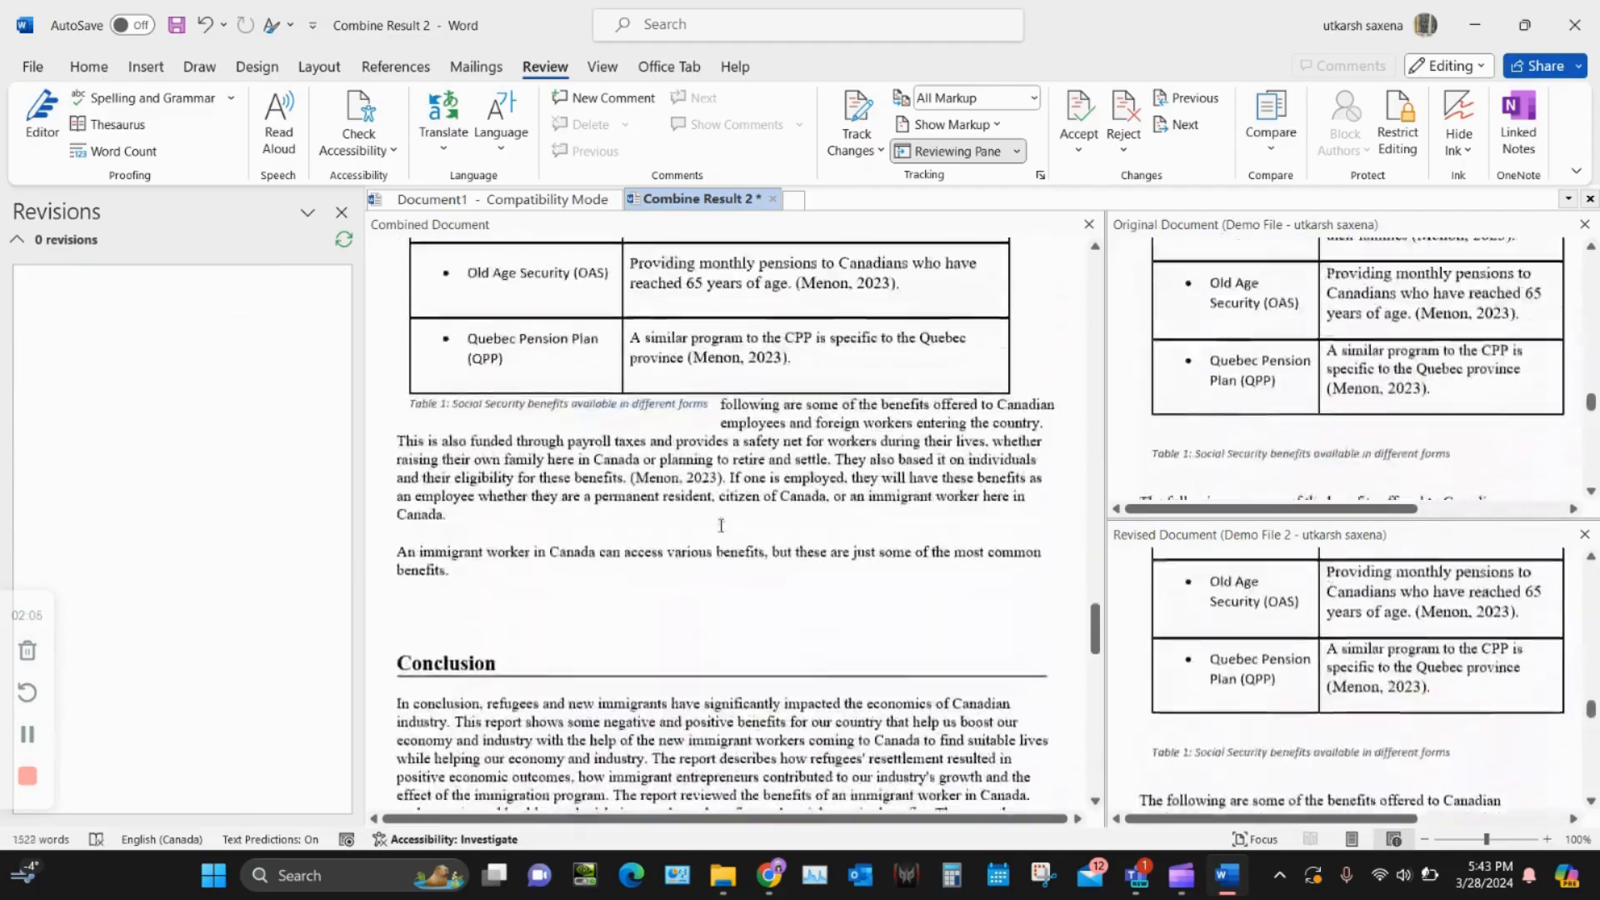
{"action": "scroll", "coordinate": [722, 525], "scroll_direction": "up", "scroll_amount": 20}
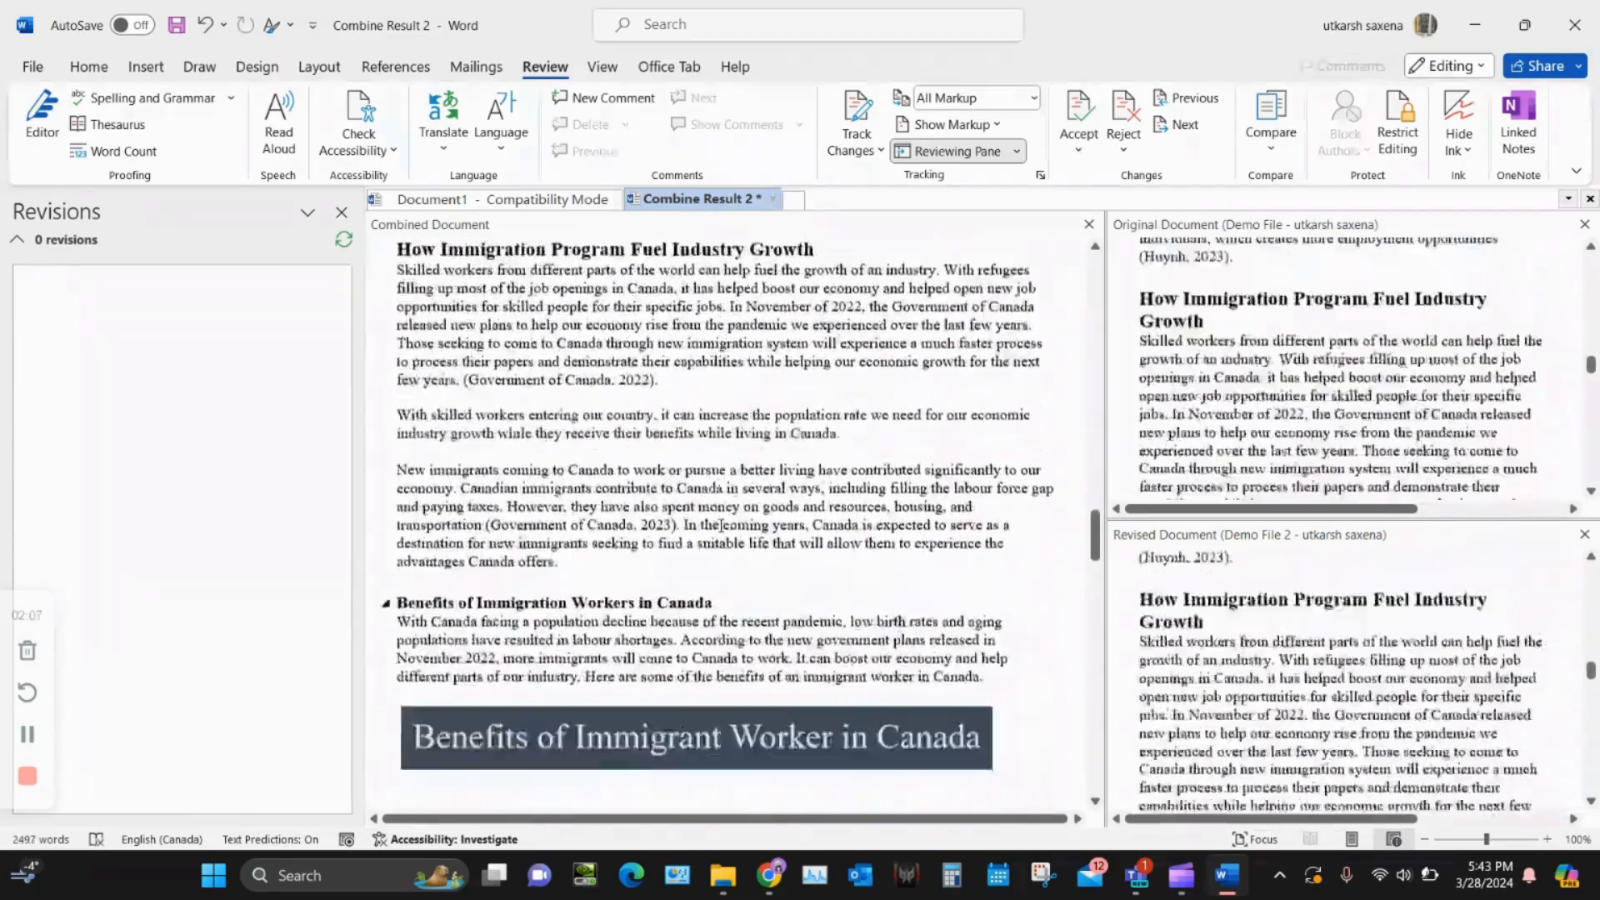
{"action": "scroll", "coordinate": [722, 525], "scroll_direction": "down", "scroll_amount": 20}
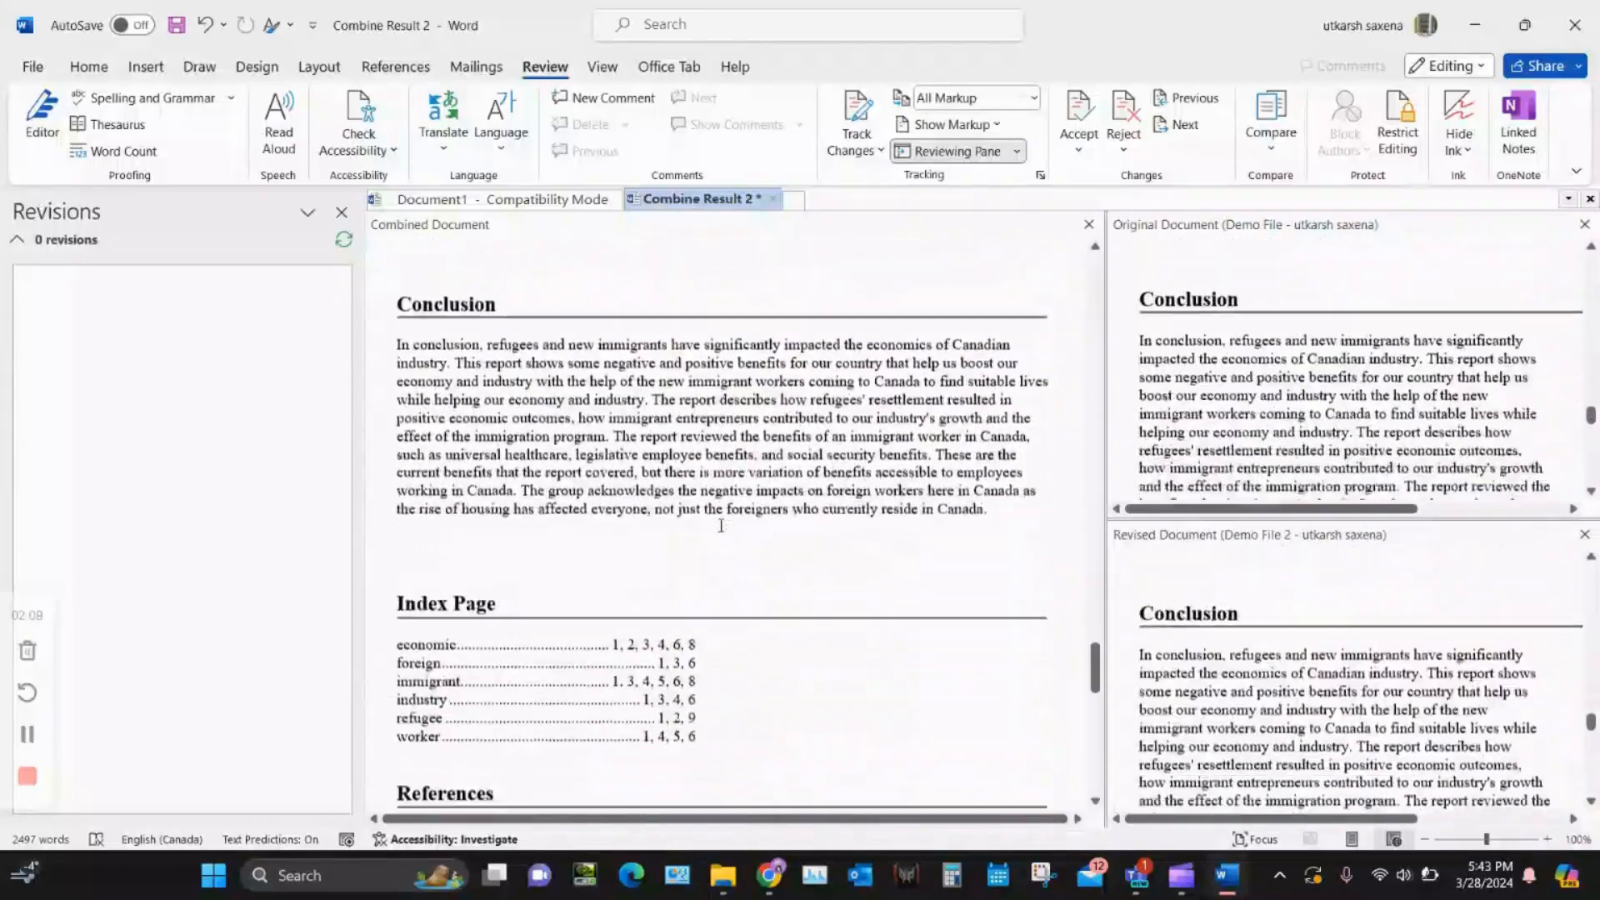
{"action": "scroll", "coordinate": [722, 525], "scroll_direction": "down", "scroll_amount": 5}
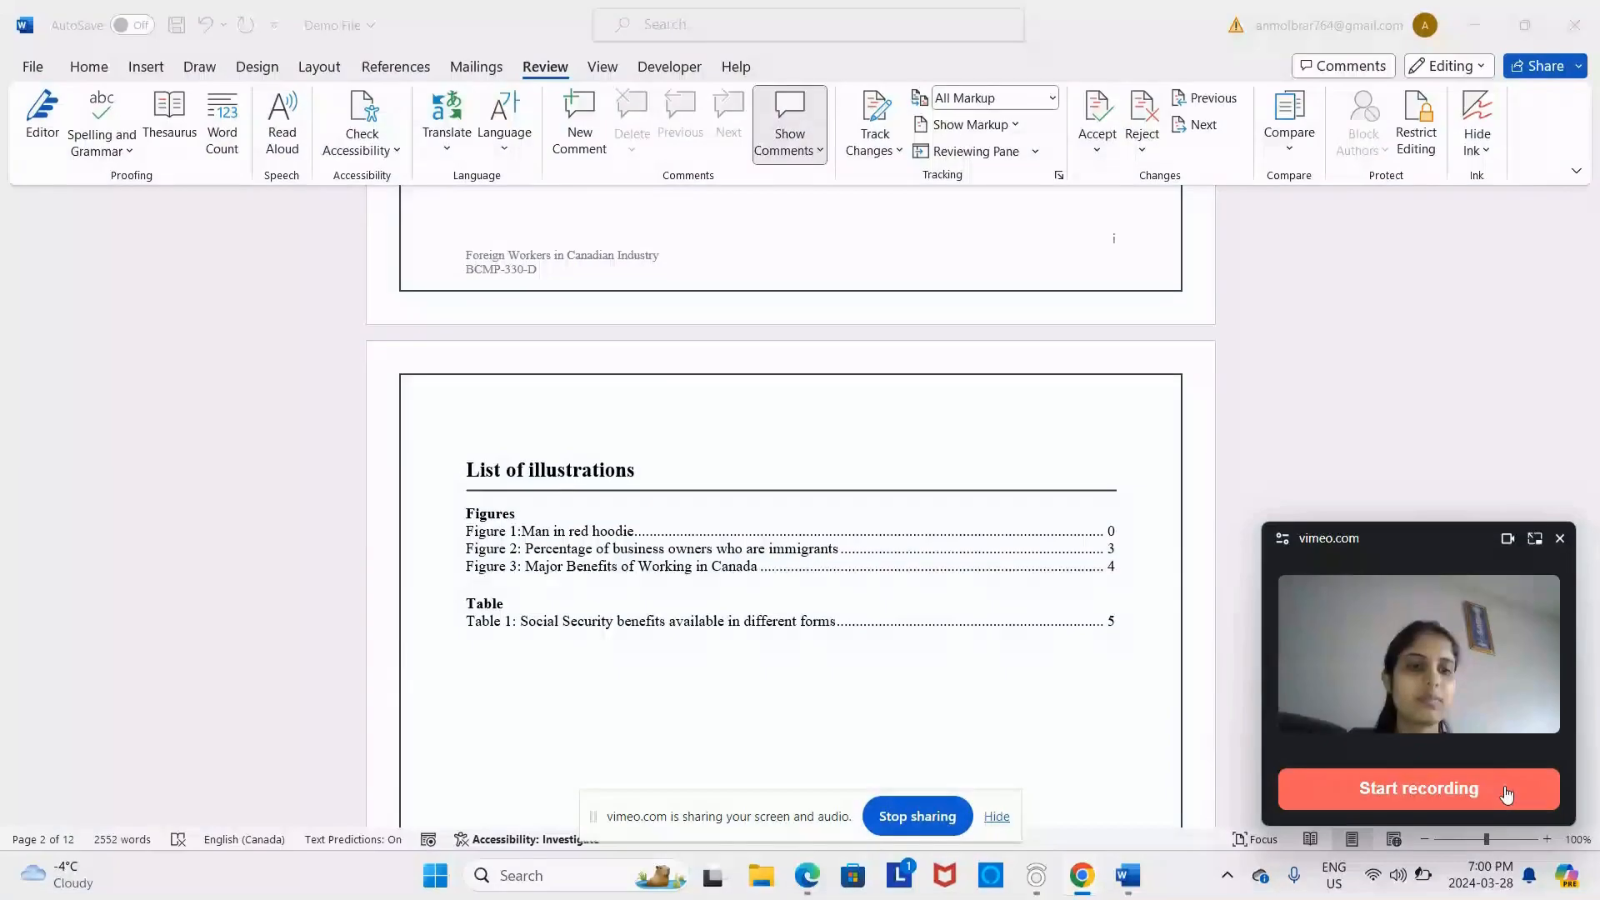
{"action": "left_click", "coordinate": [1506, 789]}
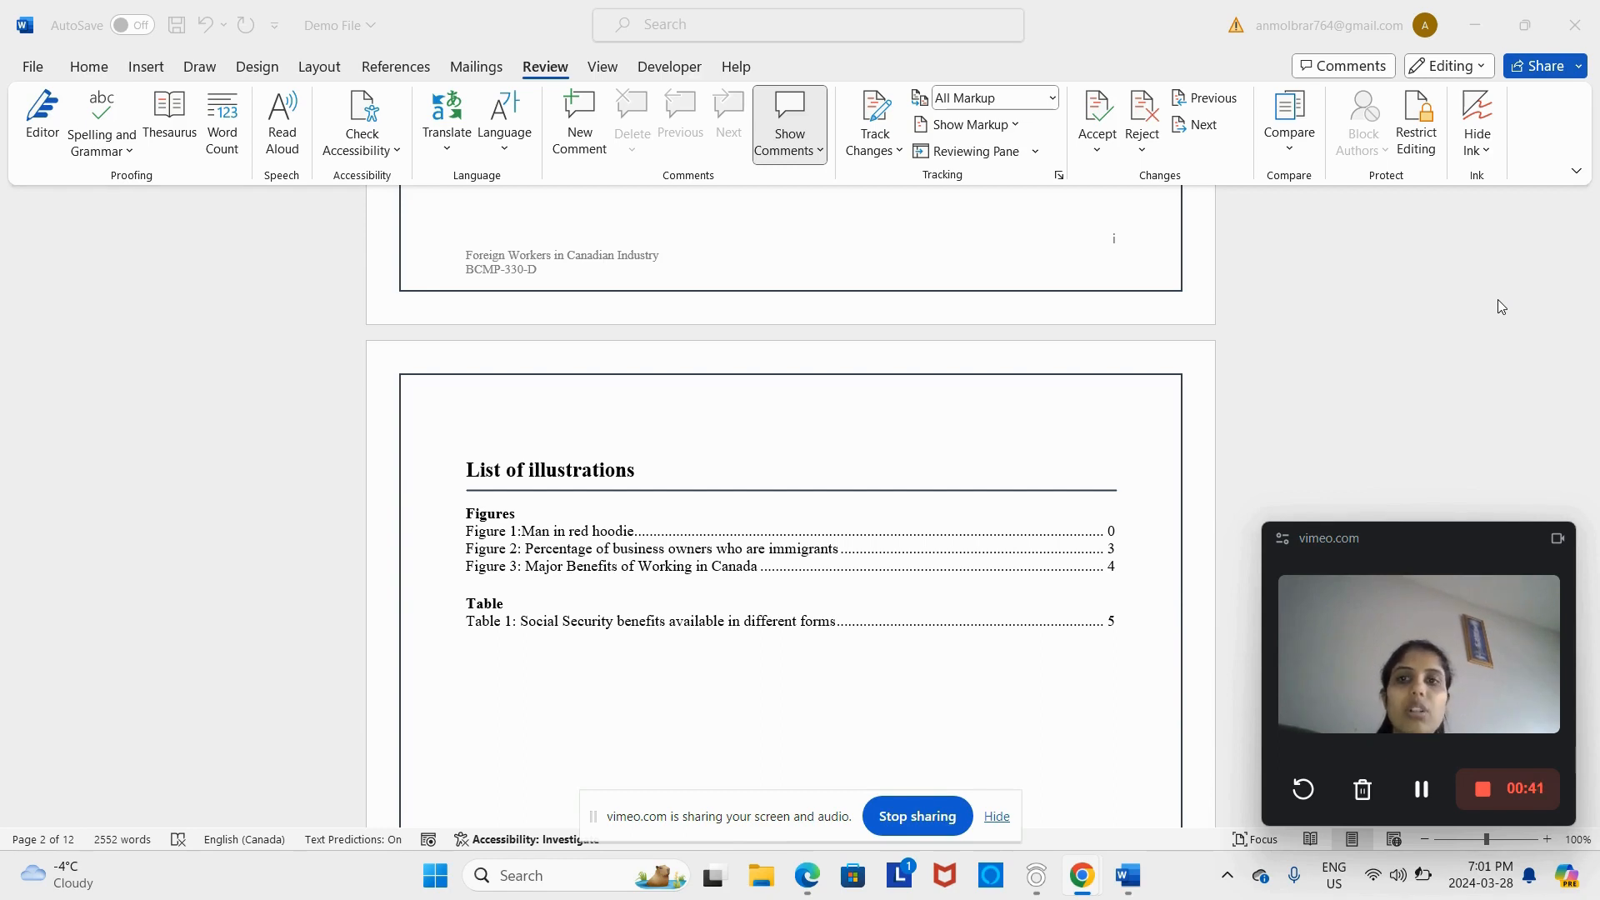
{"action": "left_click", "coordinate": [169, 66]}
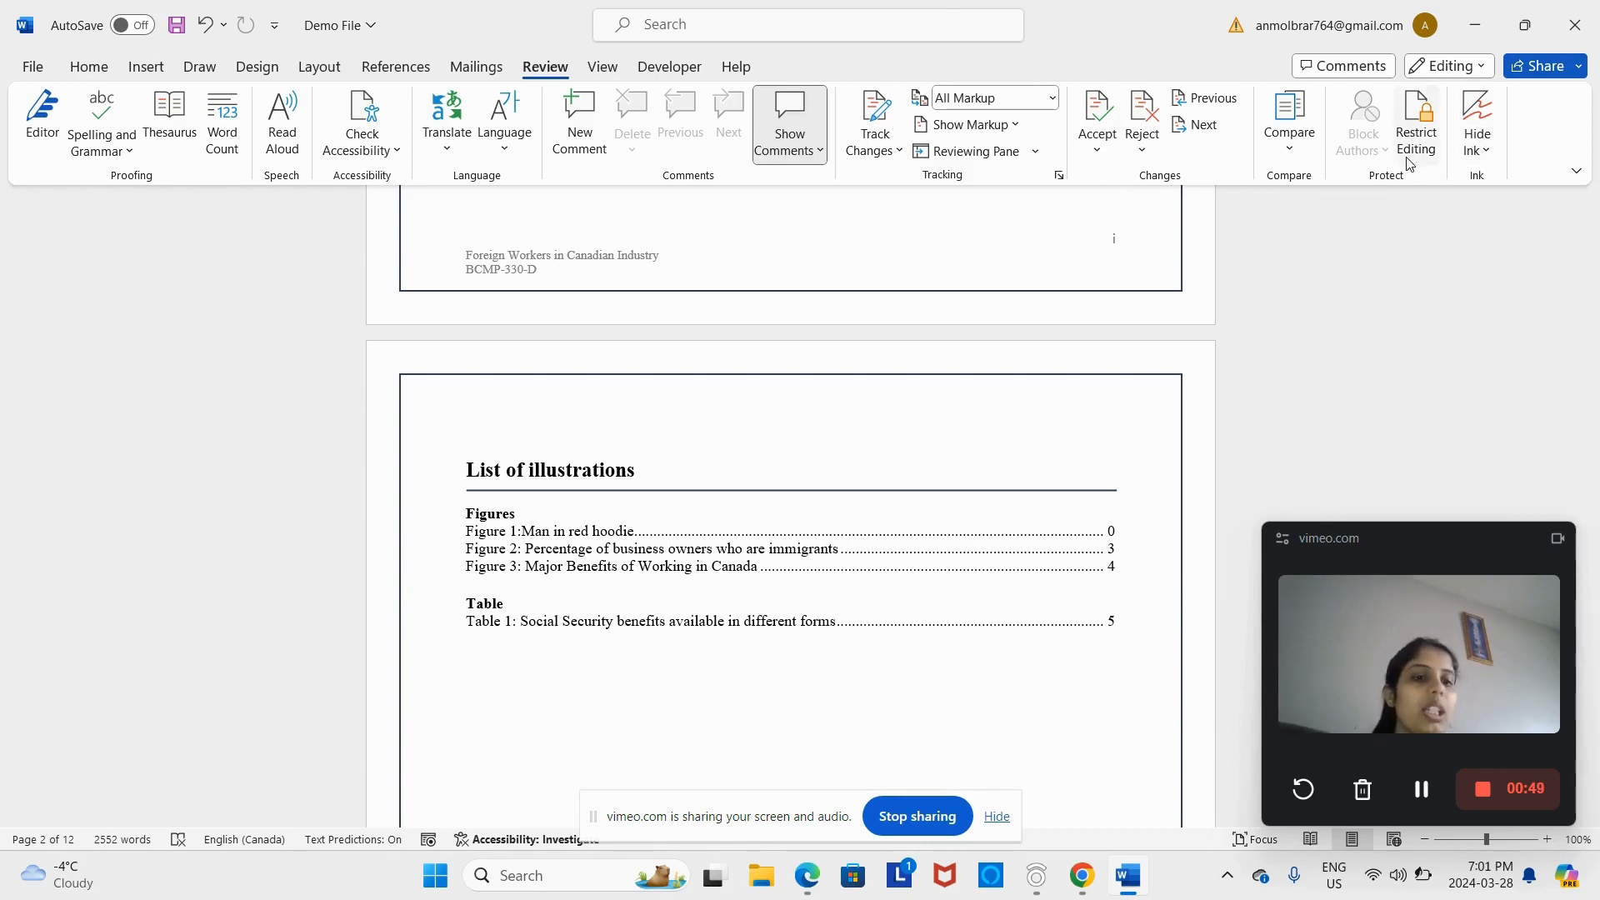
Step: Open the document's editing restrictions and limit formatting to a selection of styles
{"action": "left_click", "coordinate": [1423, 124]}
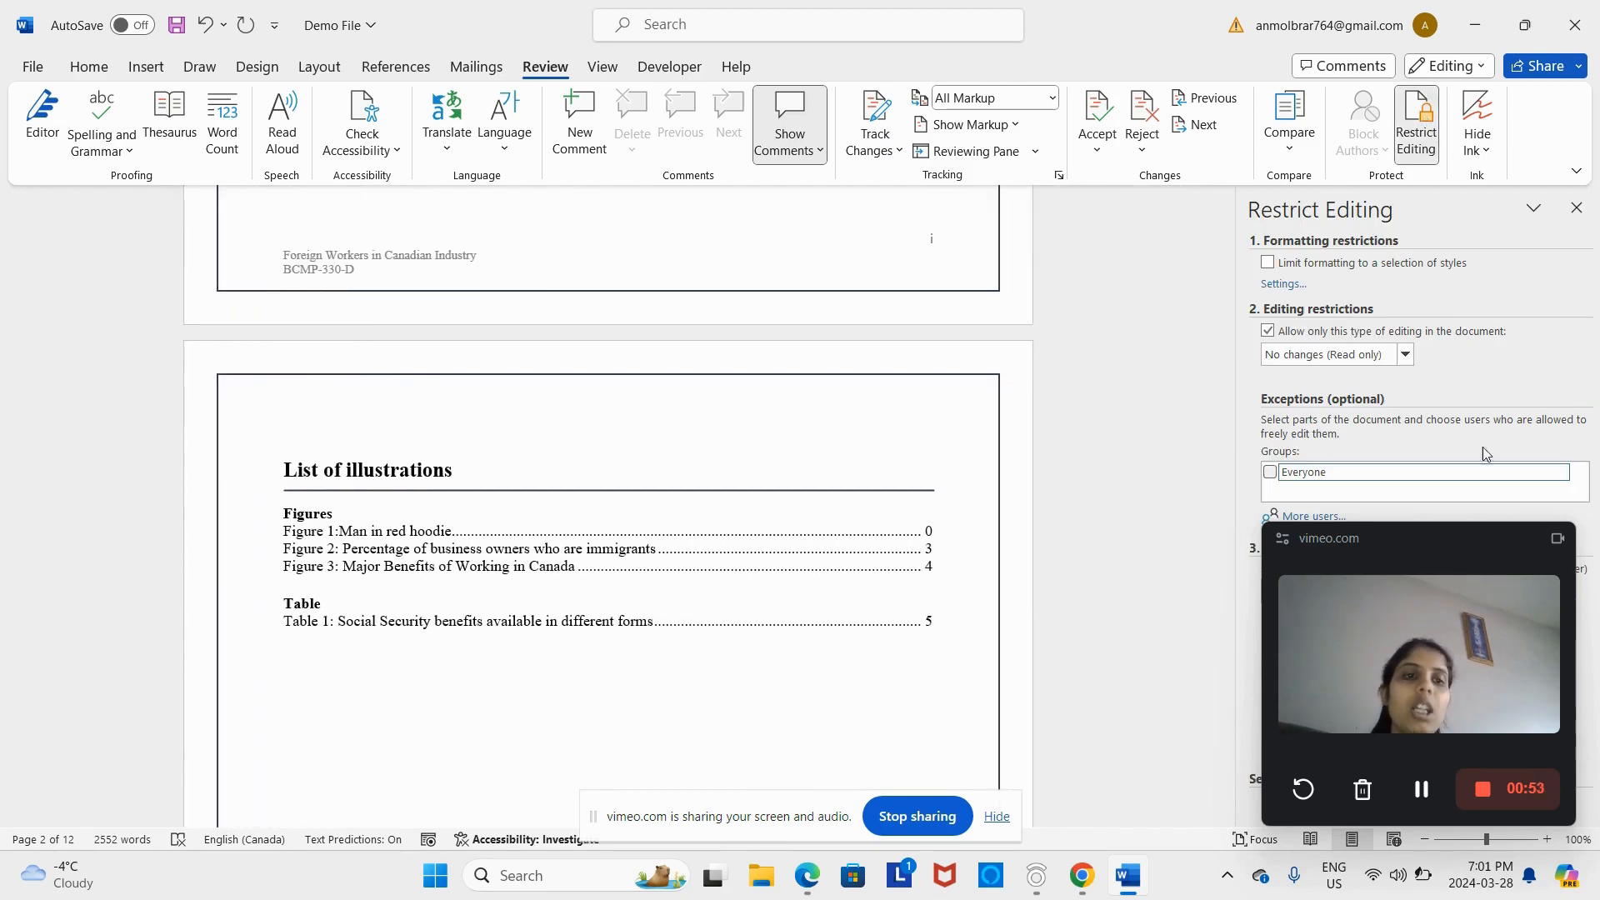
{"action": "left_click_drag", "start_coordinate": [1427, 536], "coordinate": [1043, 487]}
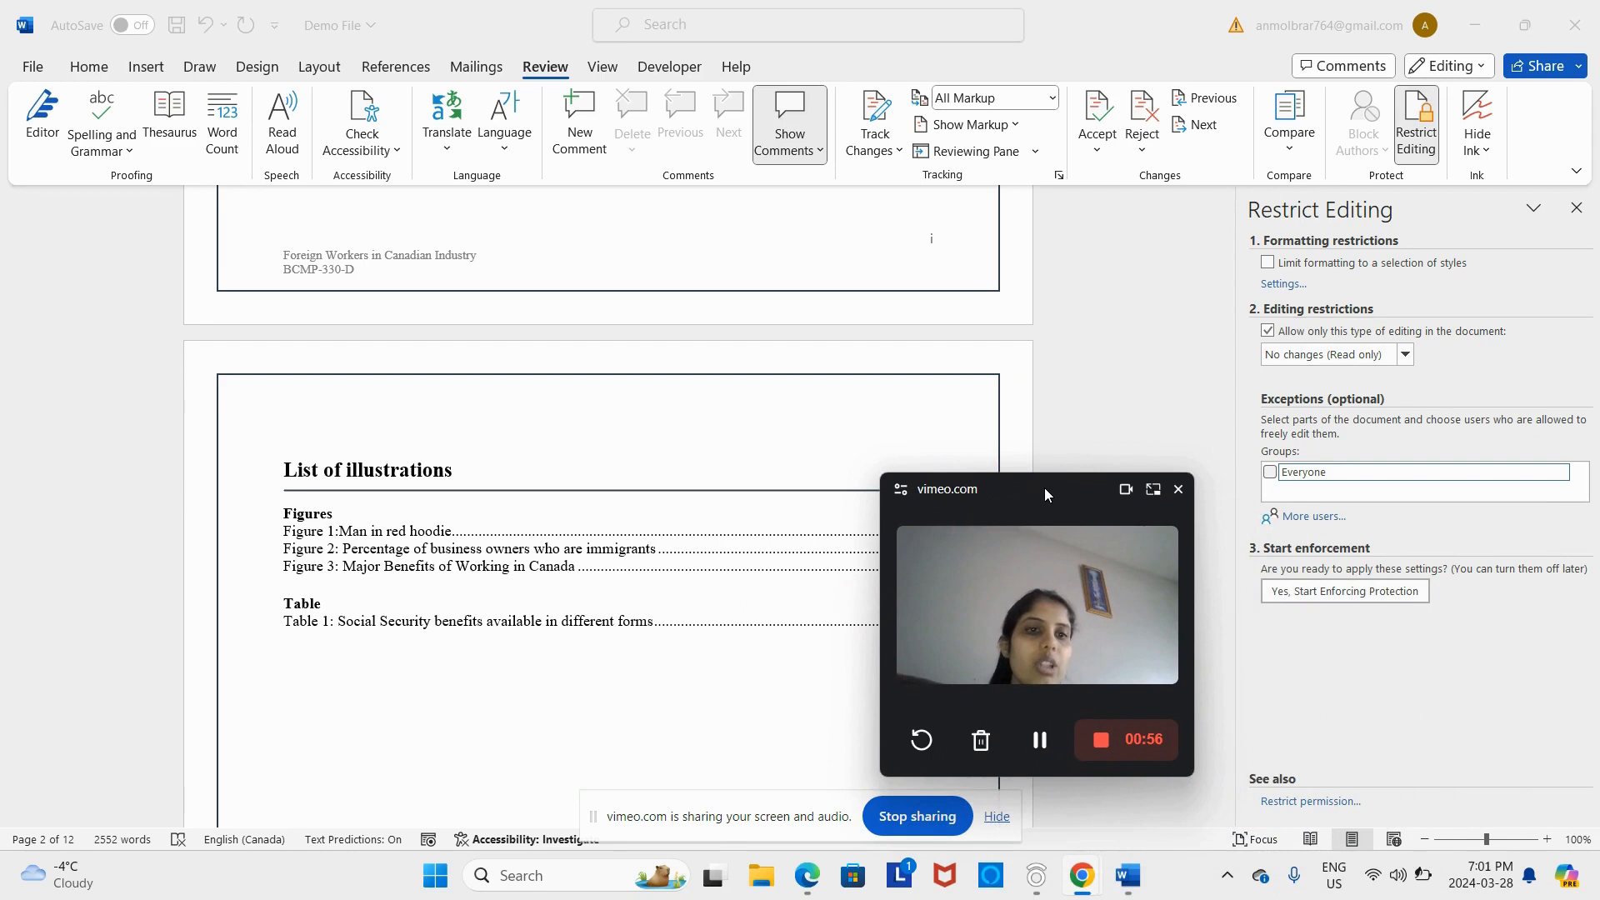
{"action": "left_click", "coordinate": [1269, 263]}
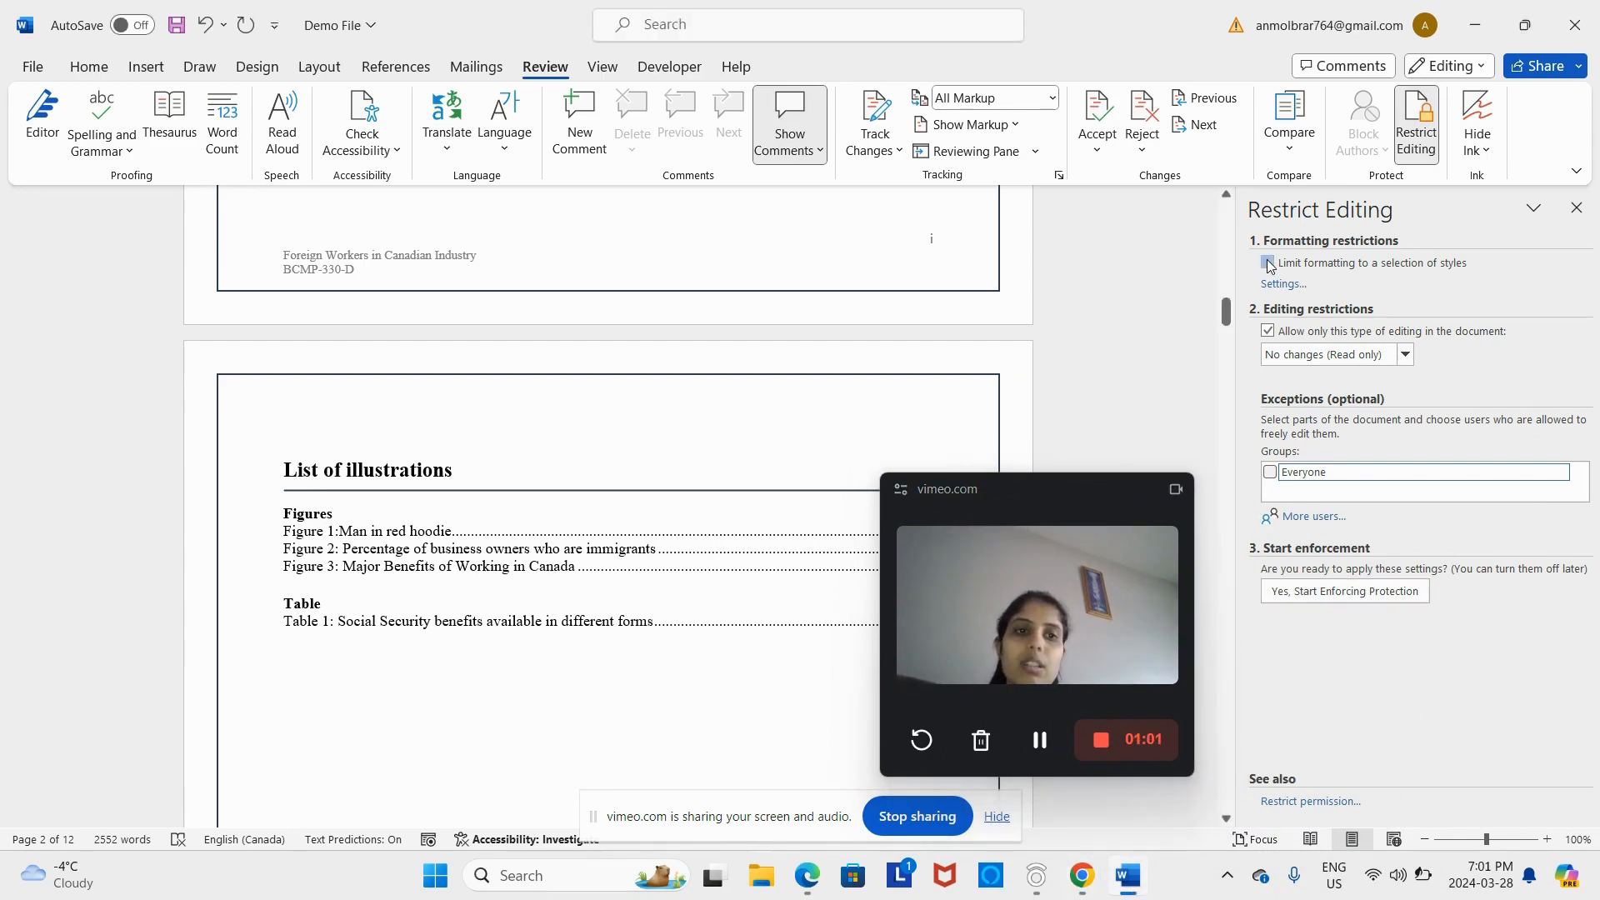
Step: Check the allowed styles and the theme-switching block in the formatting restriction settings, and leave them without saving changes
{"action": "left_click", "coordinate": [1283, 285]}
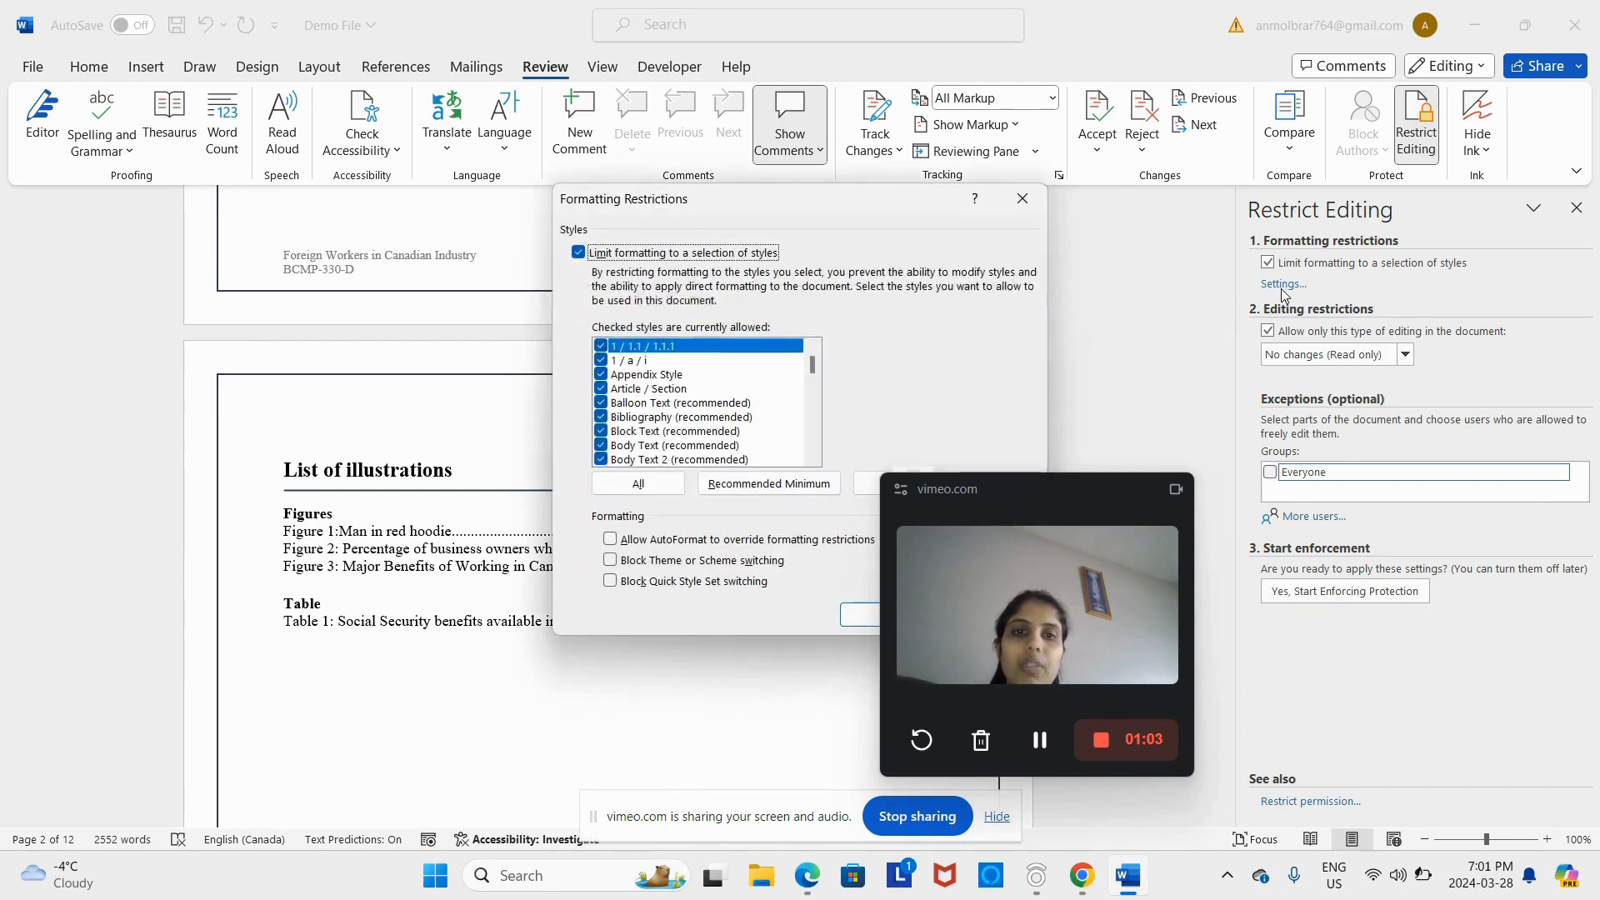
{"action": "left_click_drag", "start_coordinate": [1044, 485], "coordinate": [1208, 520]}
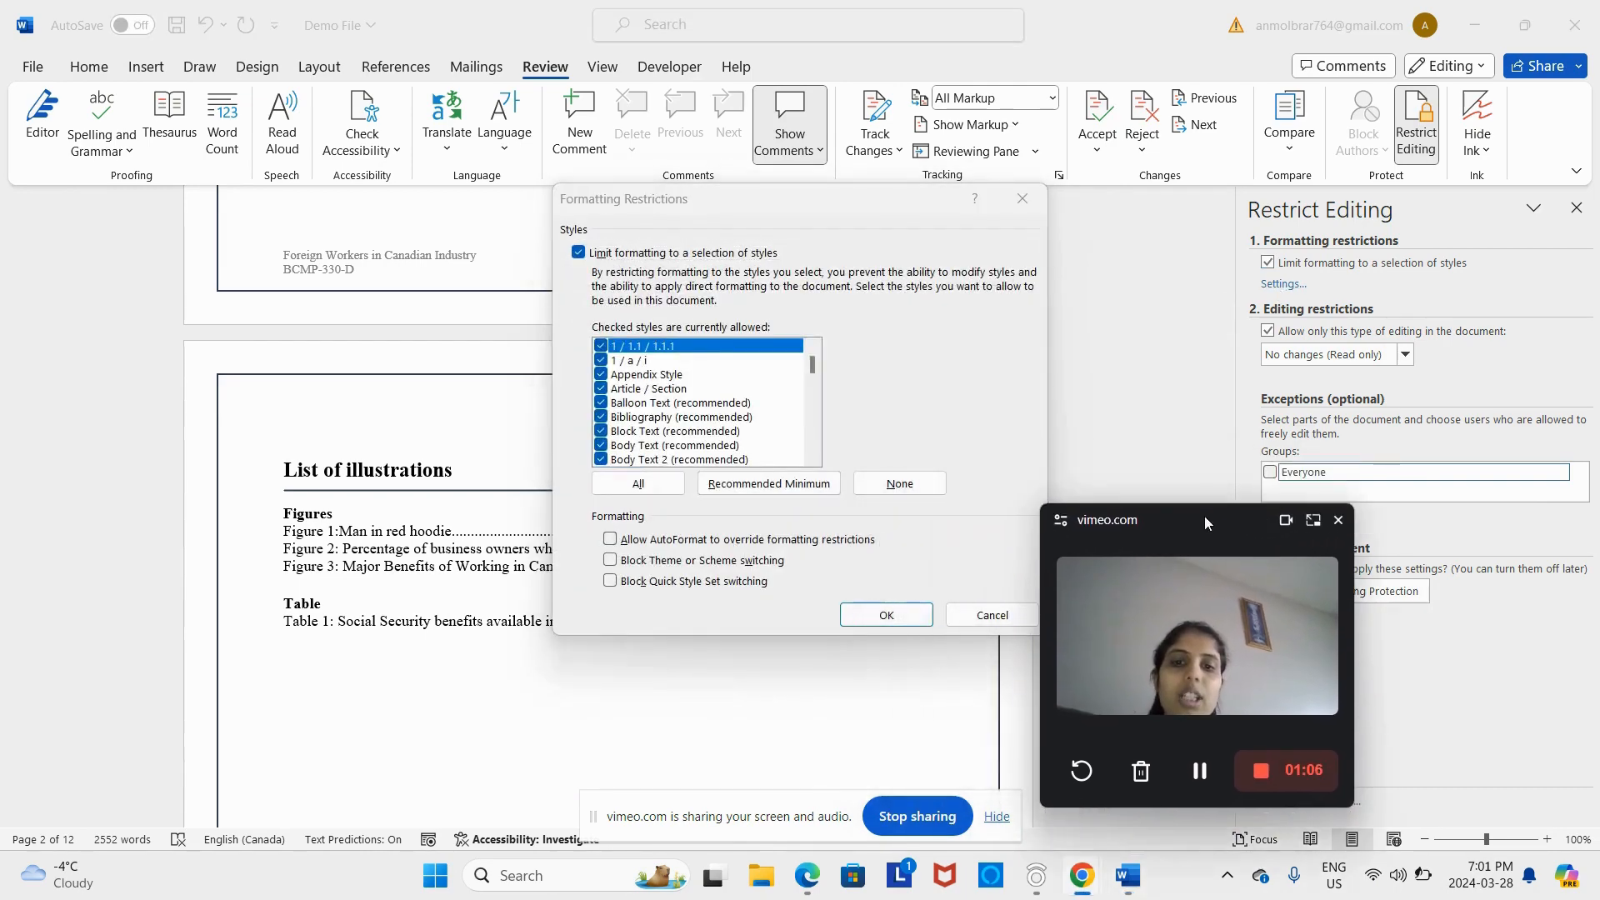
{"action": "left_click", "coordinate": [658, 570]}
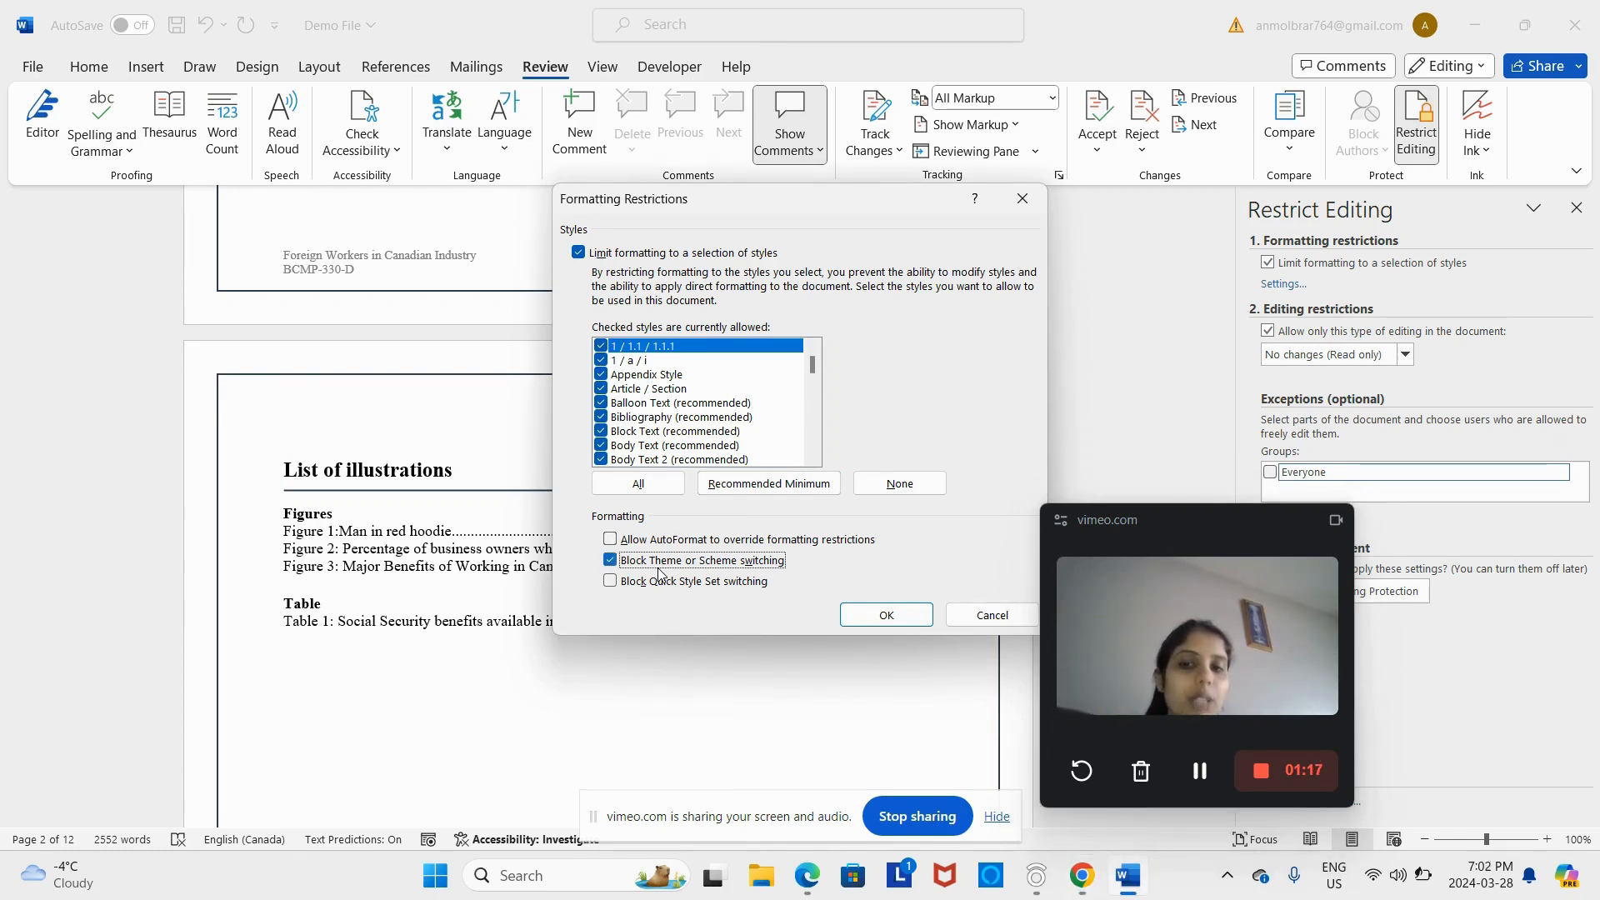
{"action": "left_click", "coordinate": [658, 574]}
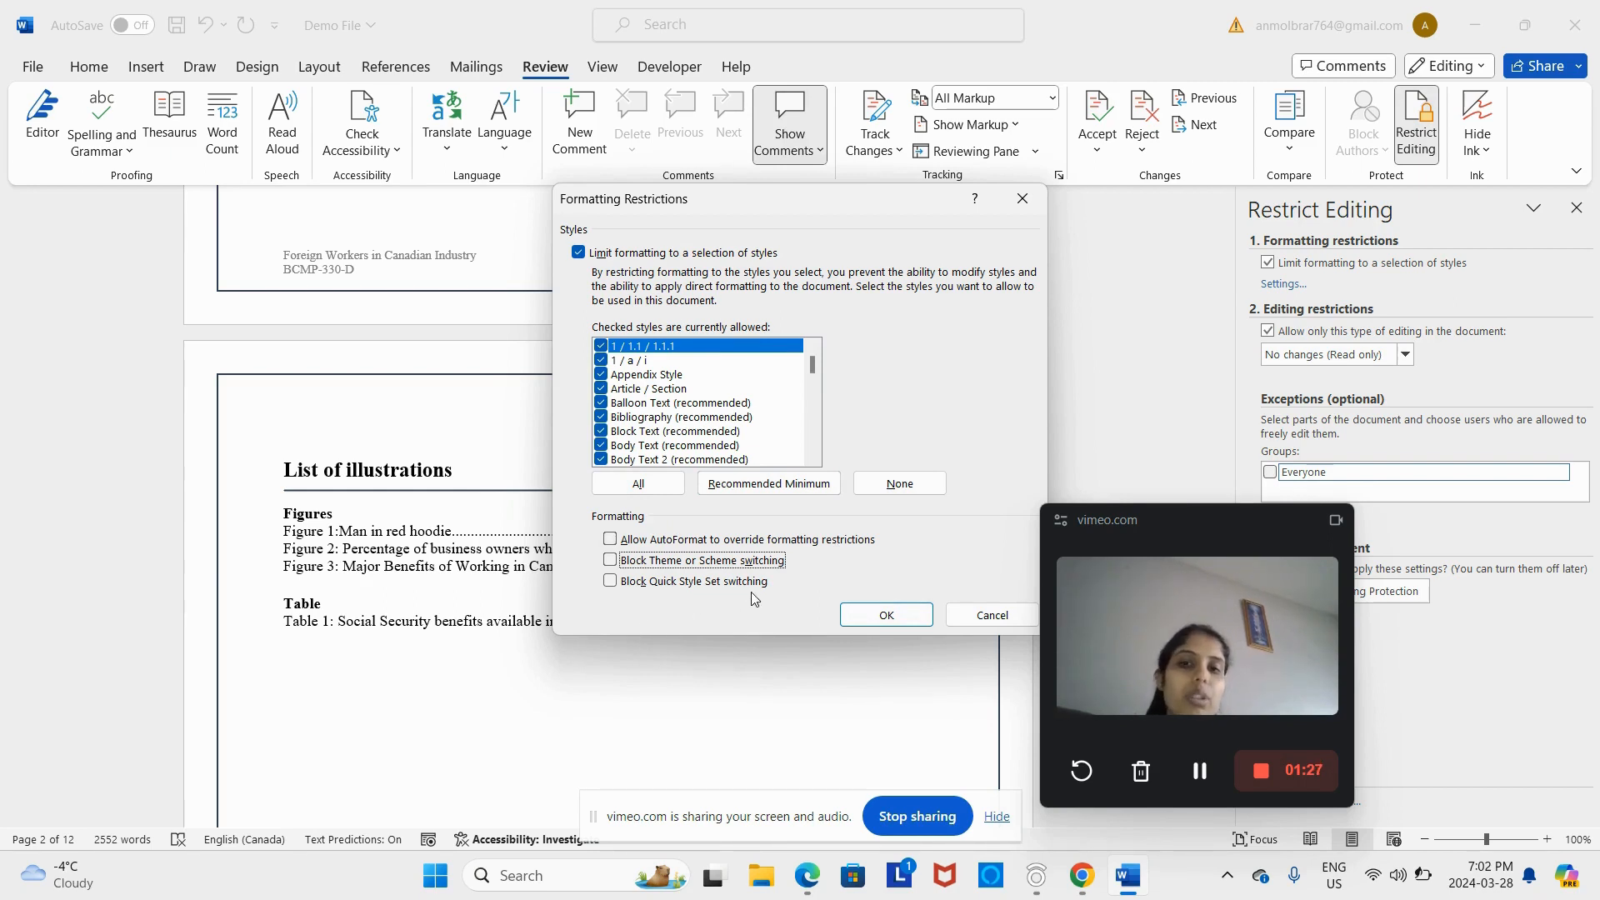
{"action": "left_click", "coordinate": [965, 625]}
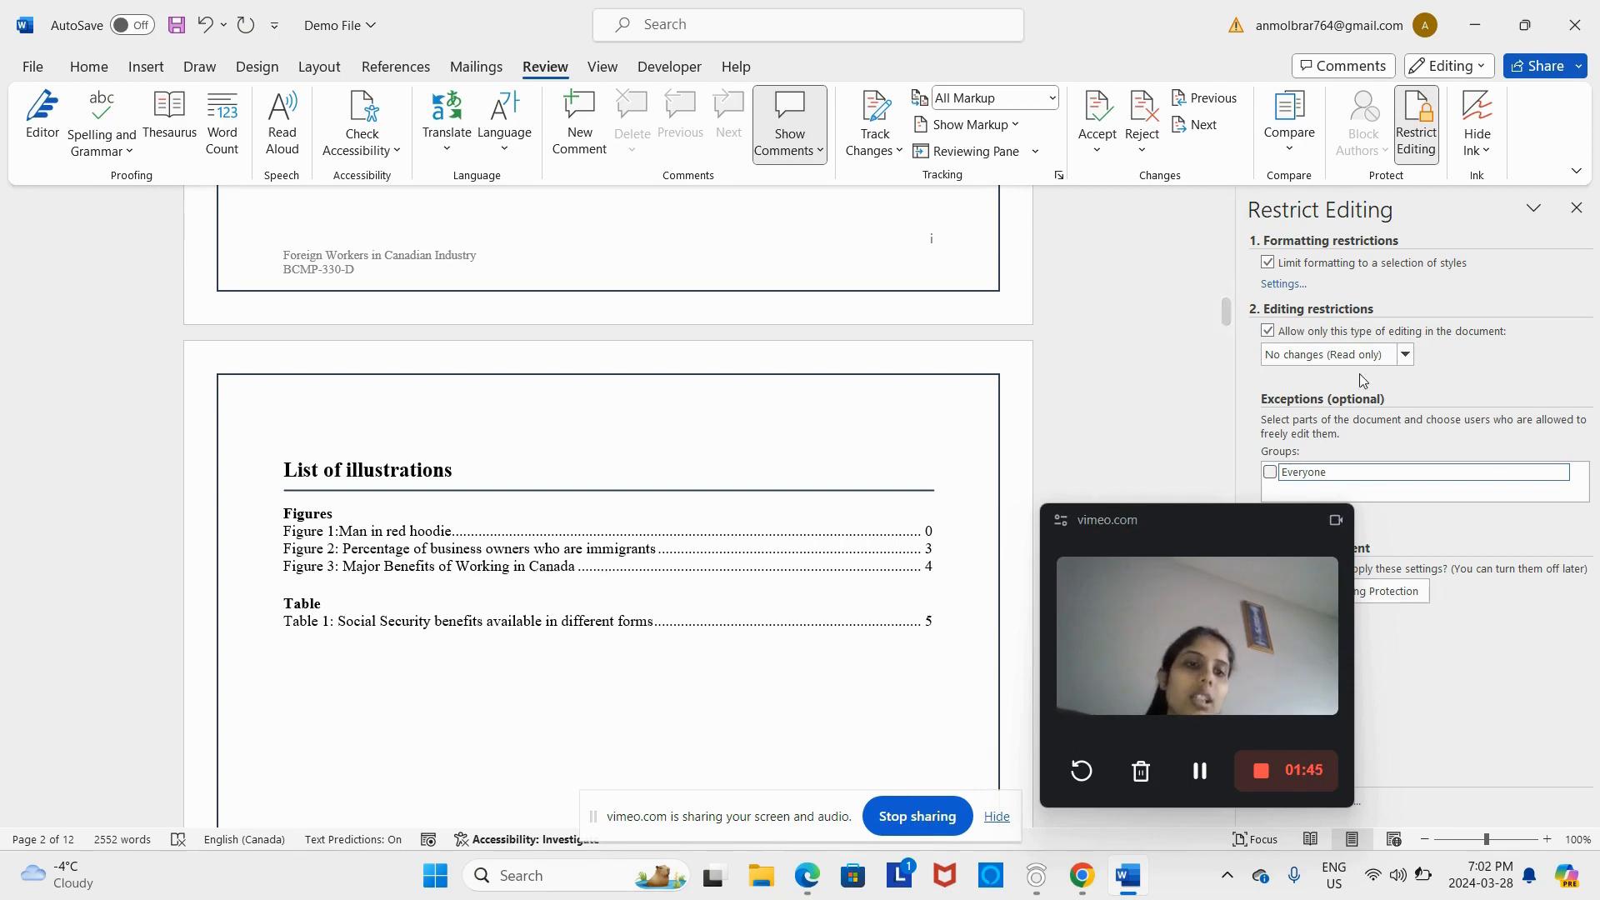
Step: Try Tracked changes and Comments as the only type of editing allowed in the document
{"action": "left_click", "coordinate": [1407, 353]}
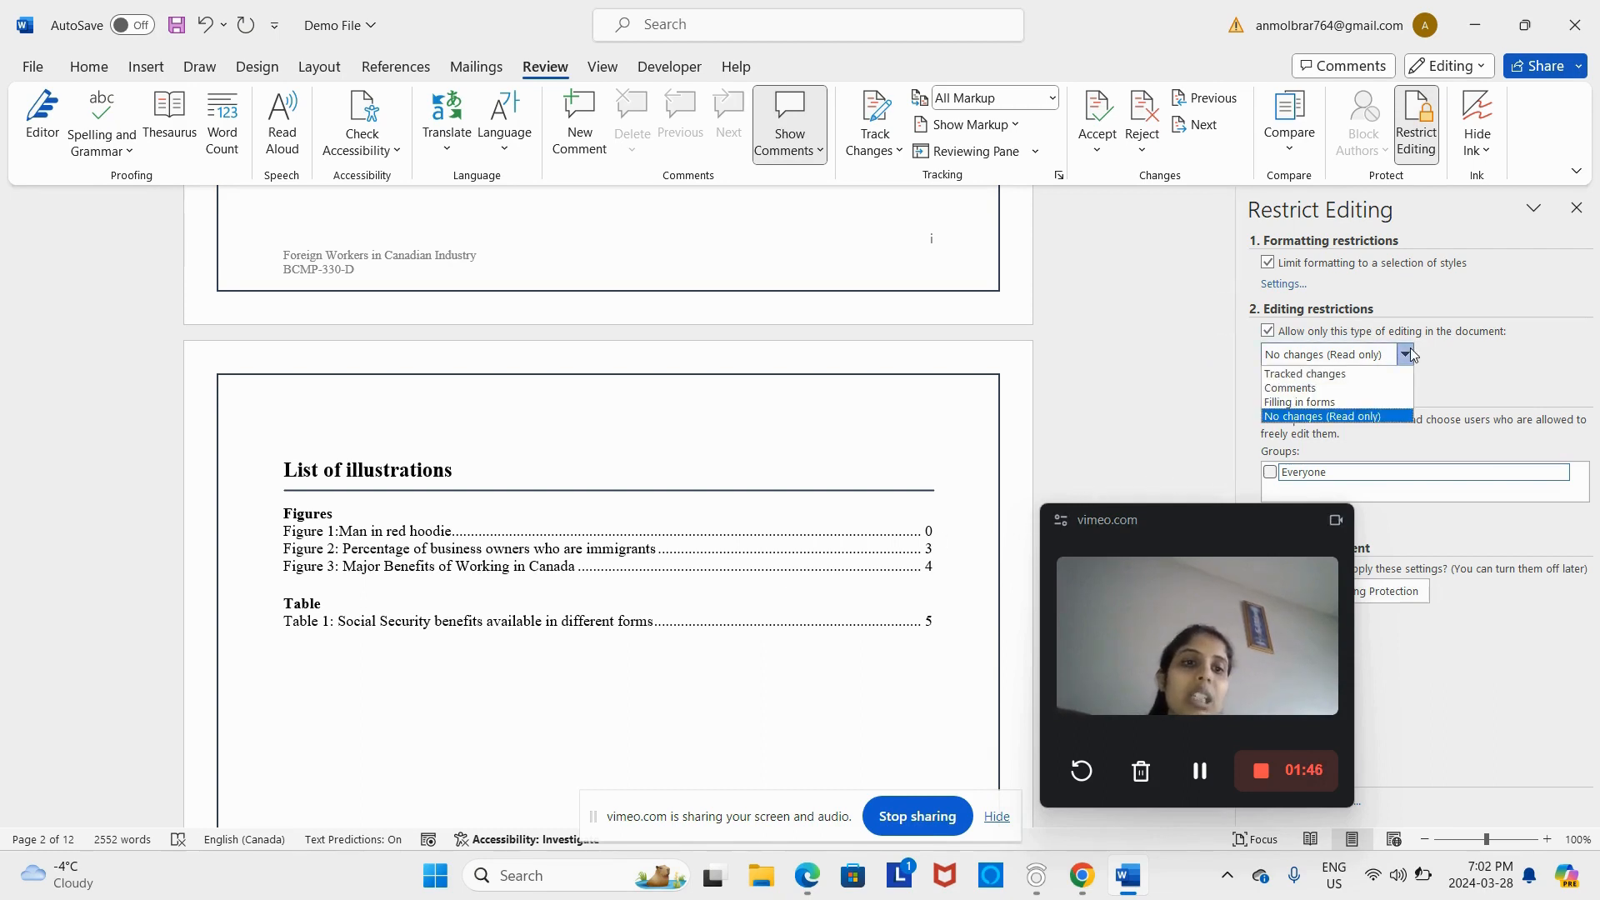
{"action": "left_click", "coordinate": [1327, 370]}
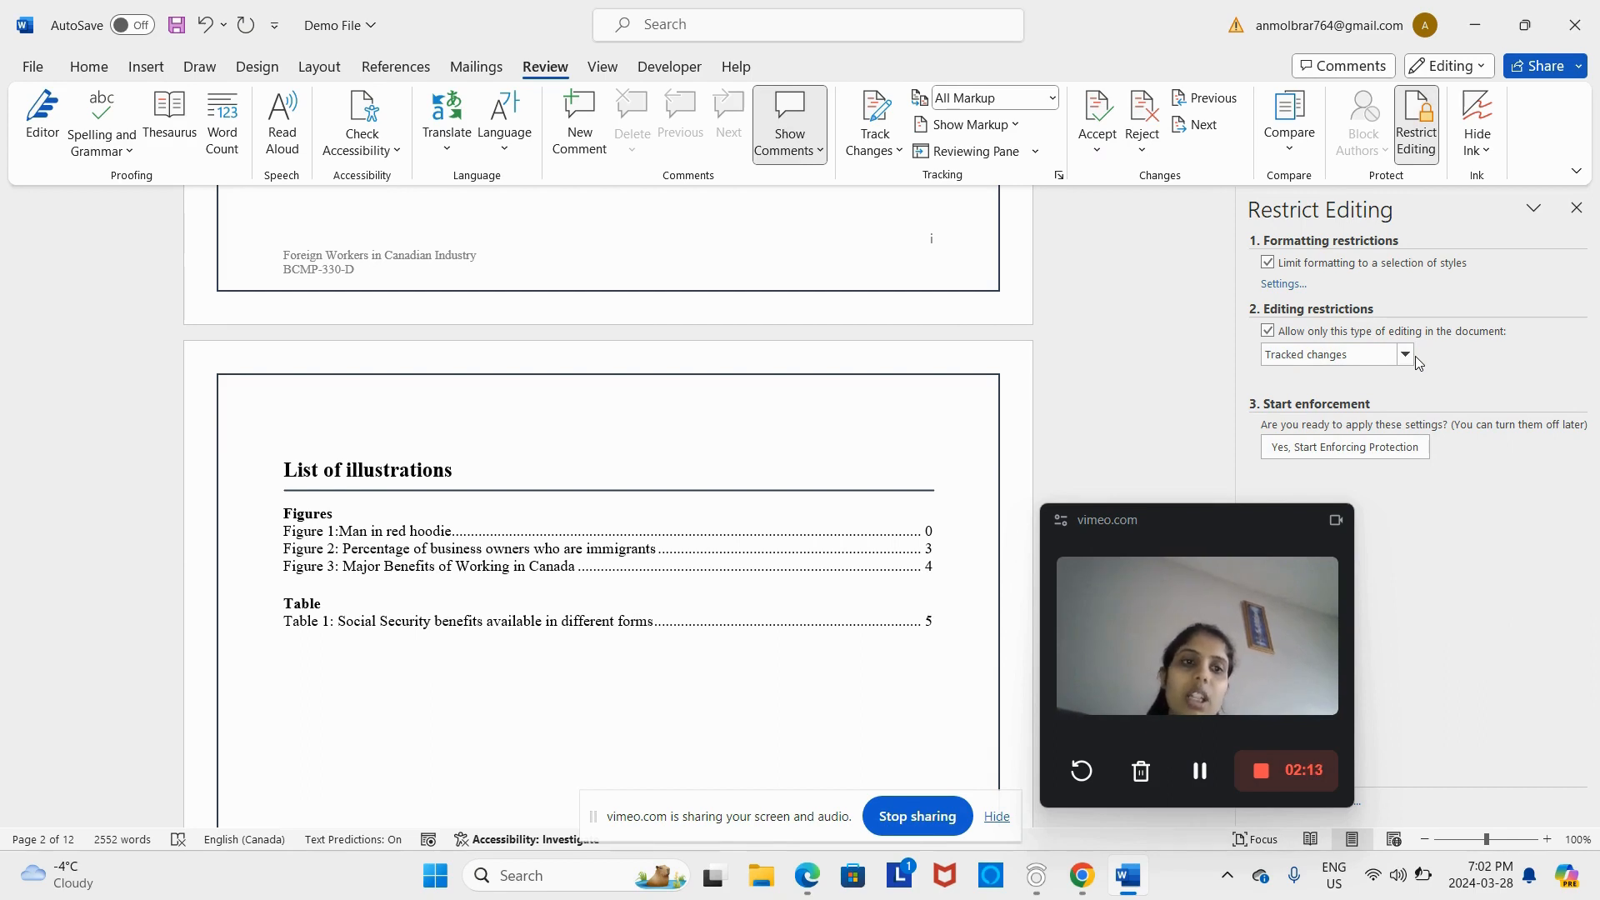
{"action": "left_click", "coordinate": [1405, 355]}
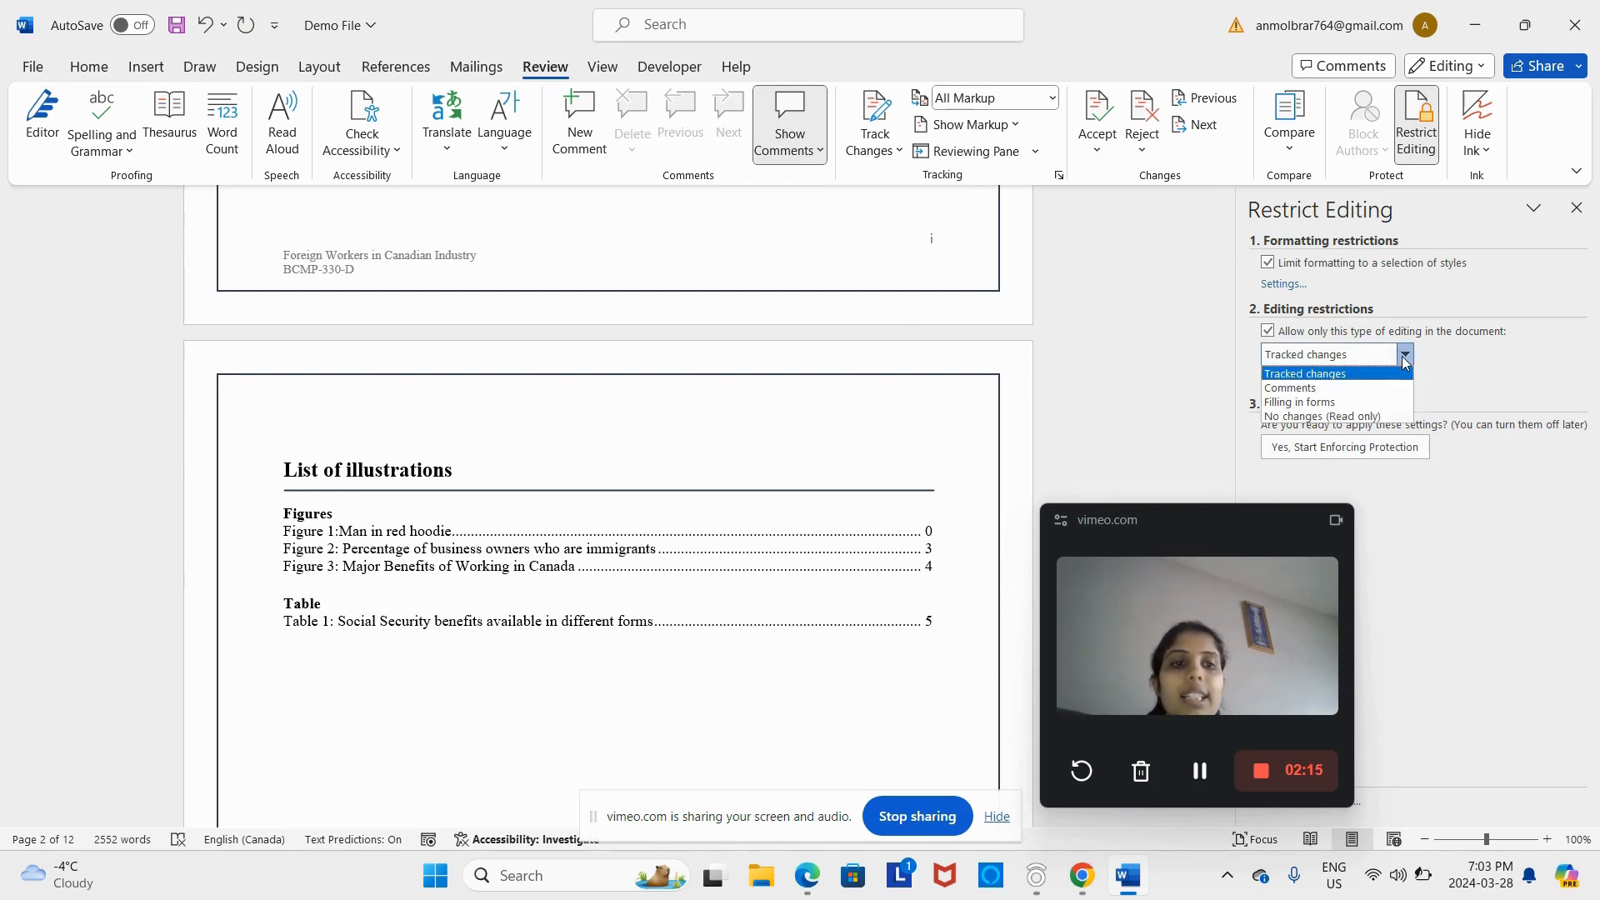
{"action": "left_click", "coordinate": [1365, 388]}
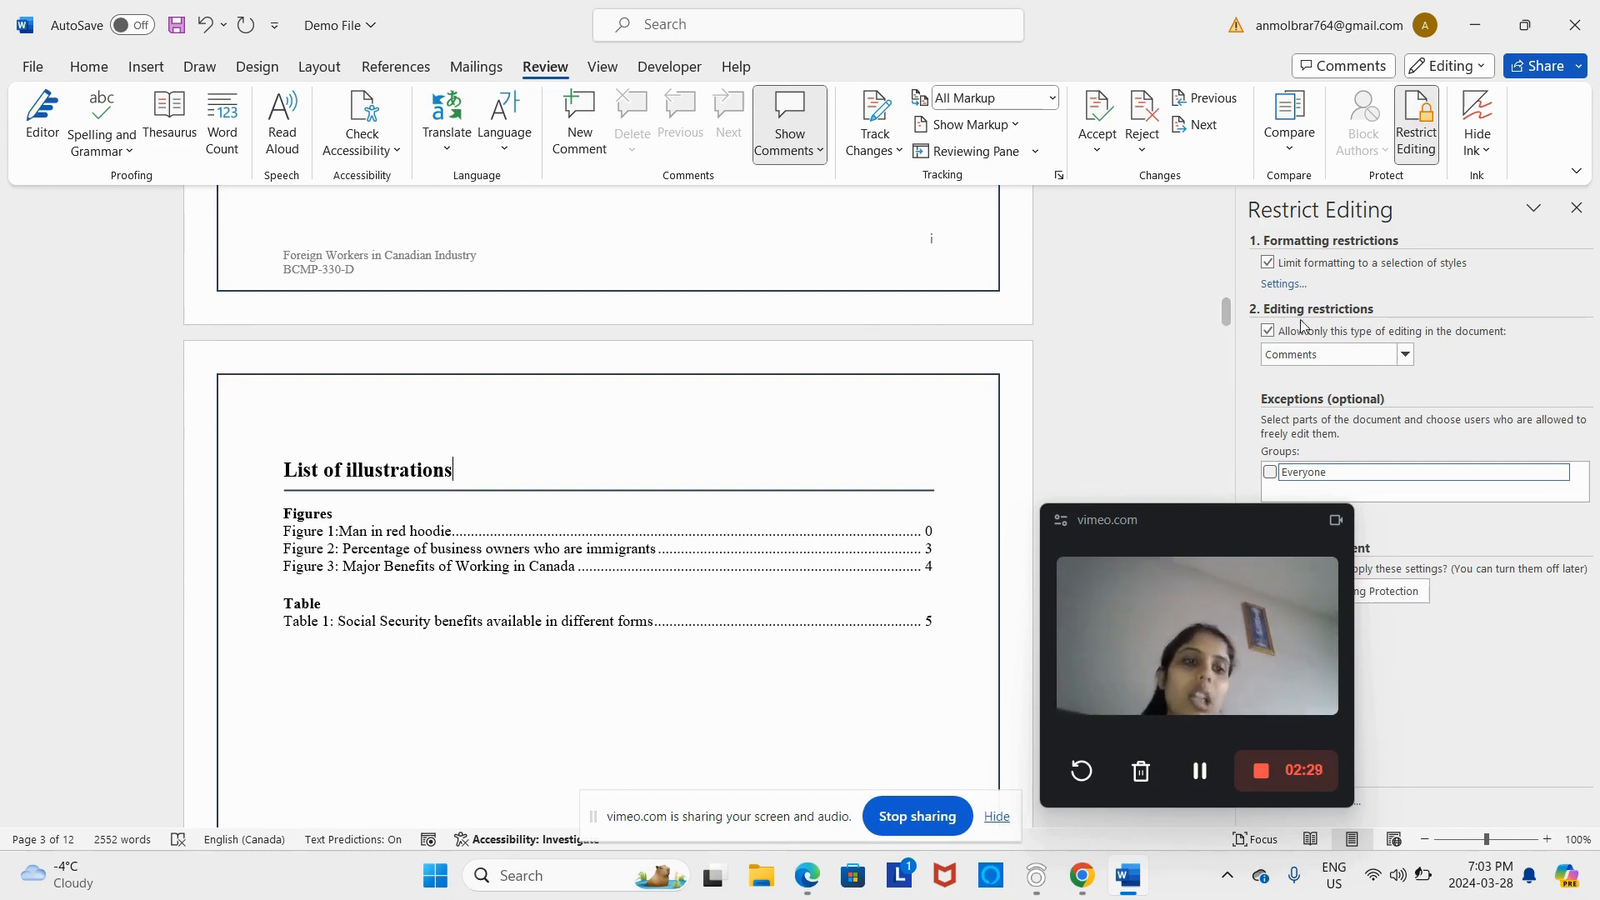
Step: Set the only allowed type of editing to Filling in forms and check the No changes (Read only) alternative
{"action": "left_click", "coordinate": [1406, 354]}
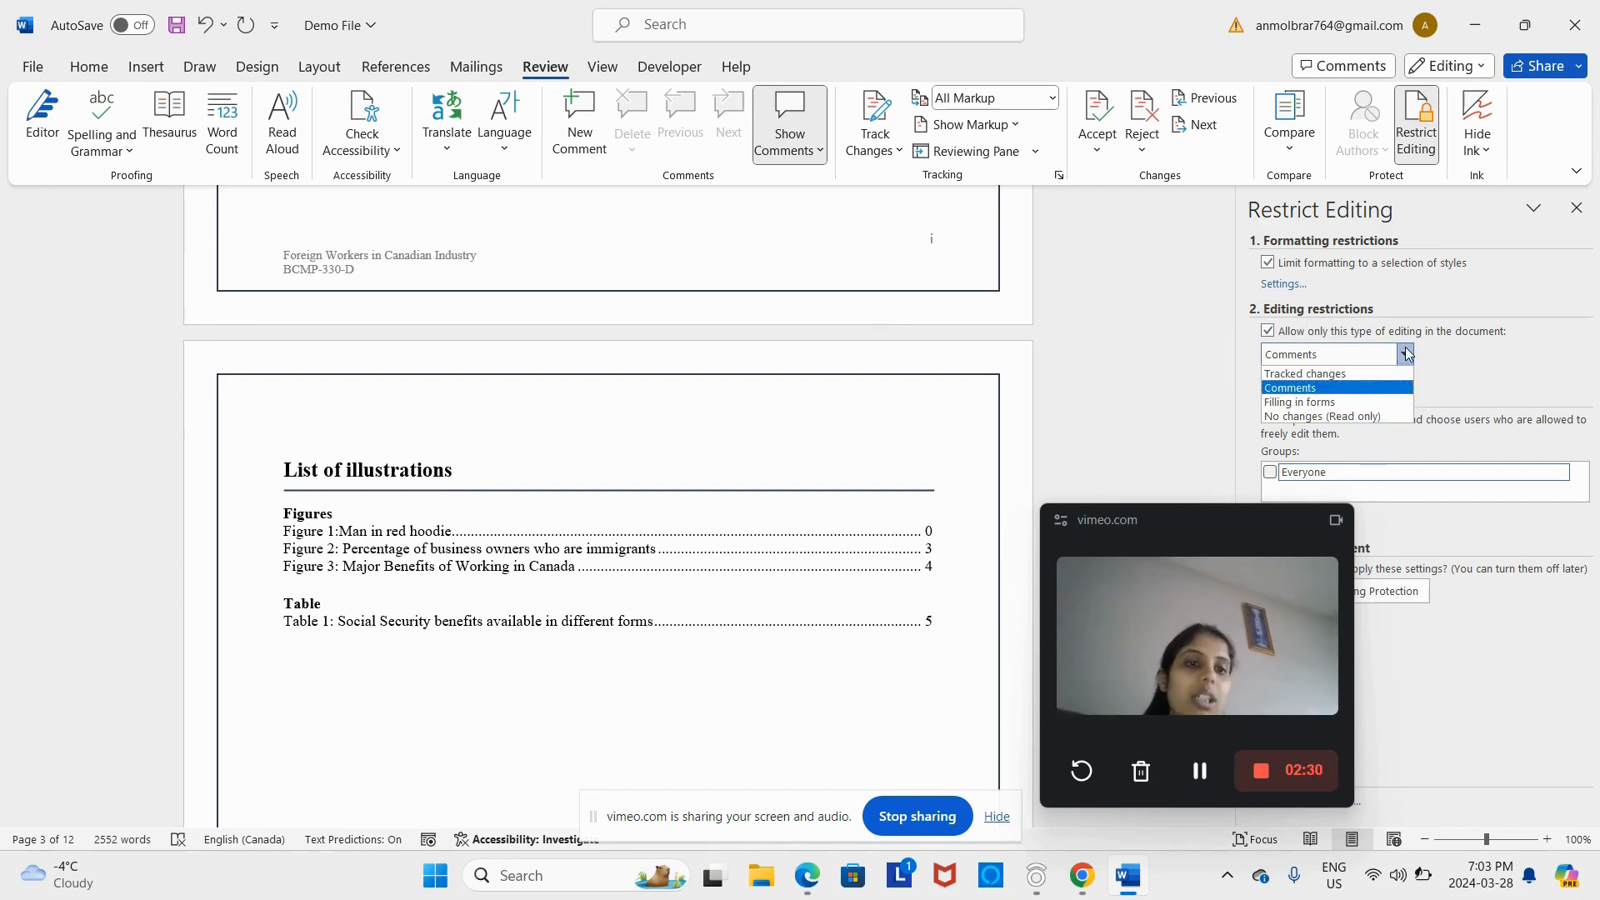
{"action": "left_click", "coordinate": [1354, 402]}
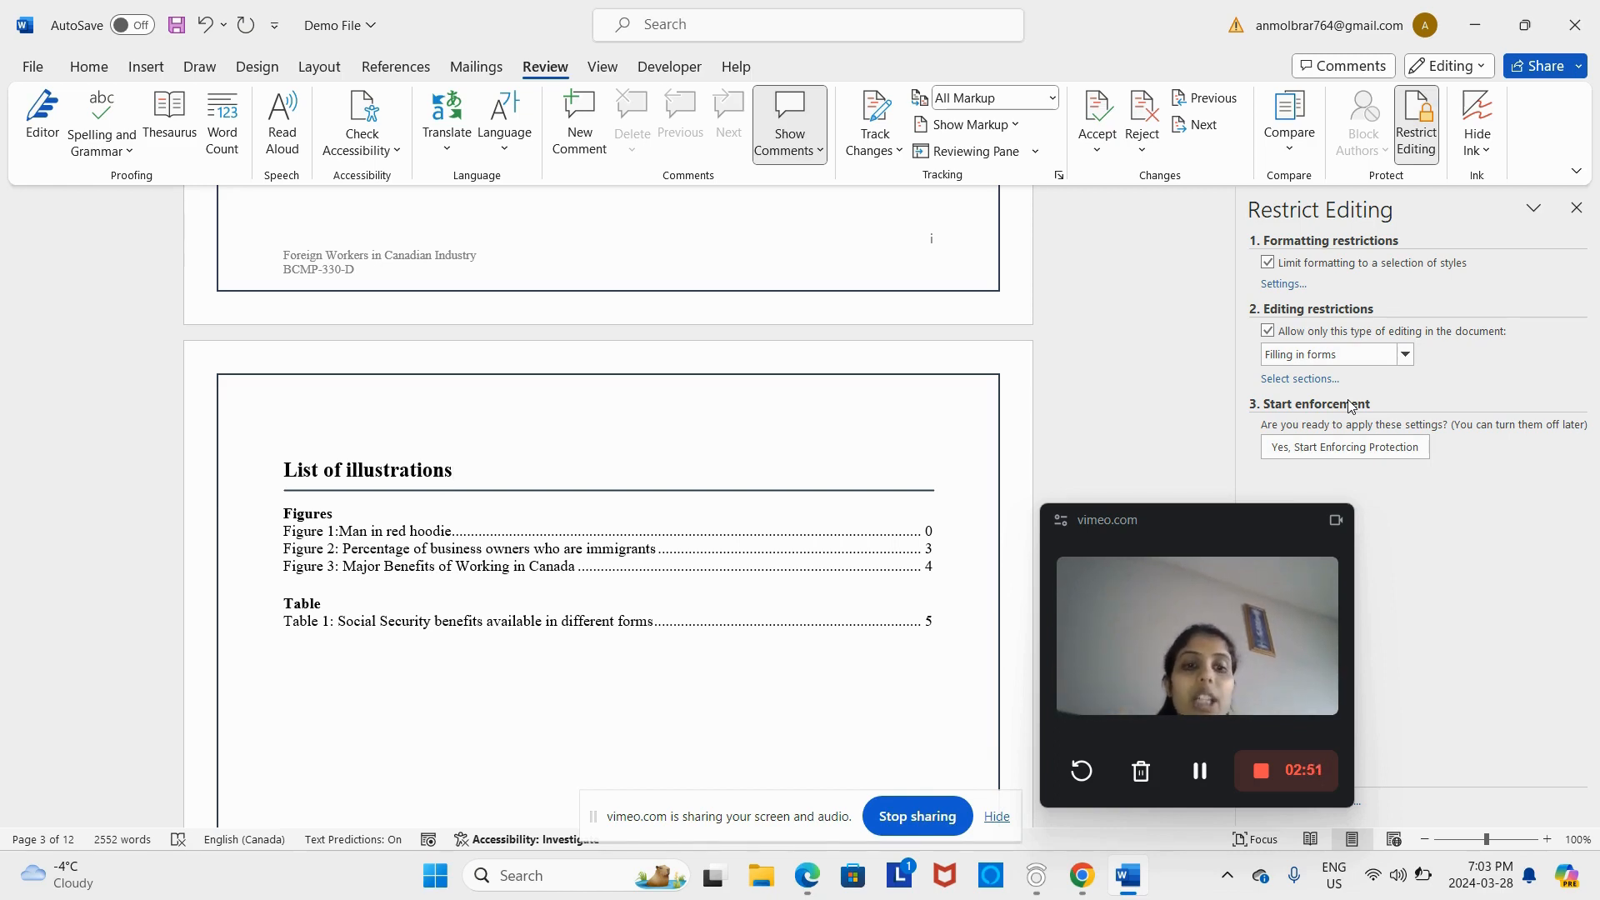
{"action": "left_click", "coordinate": [1405, 354]}
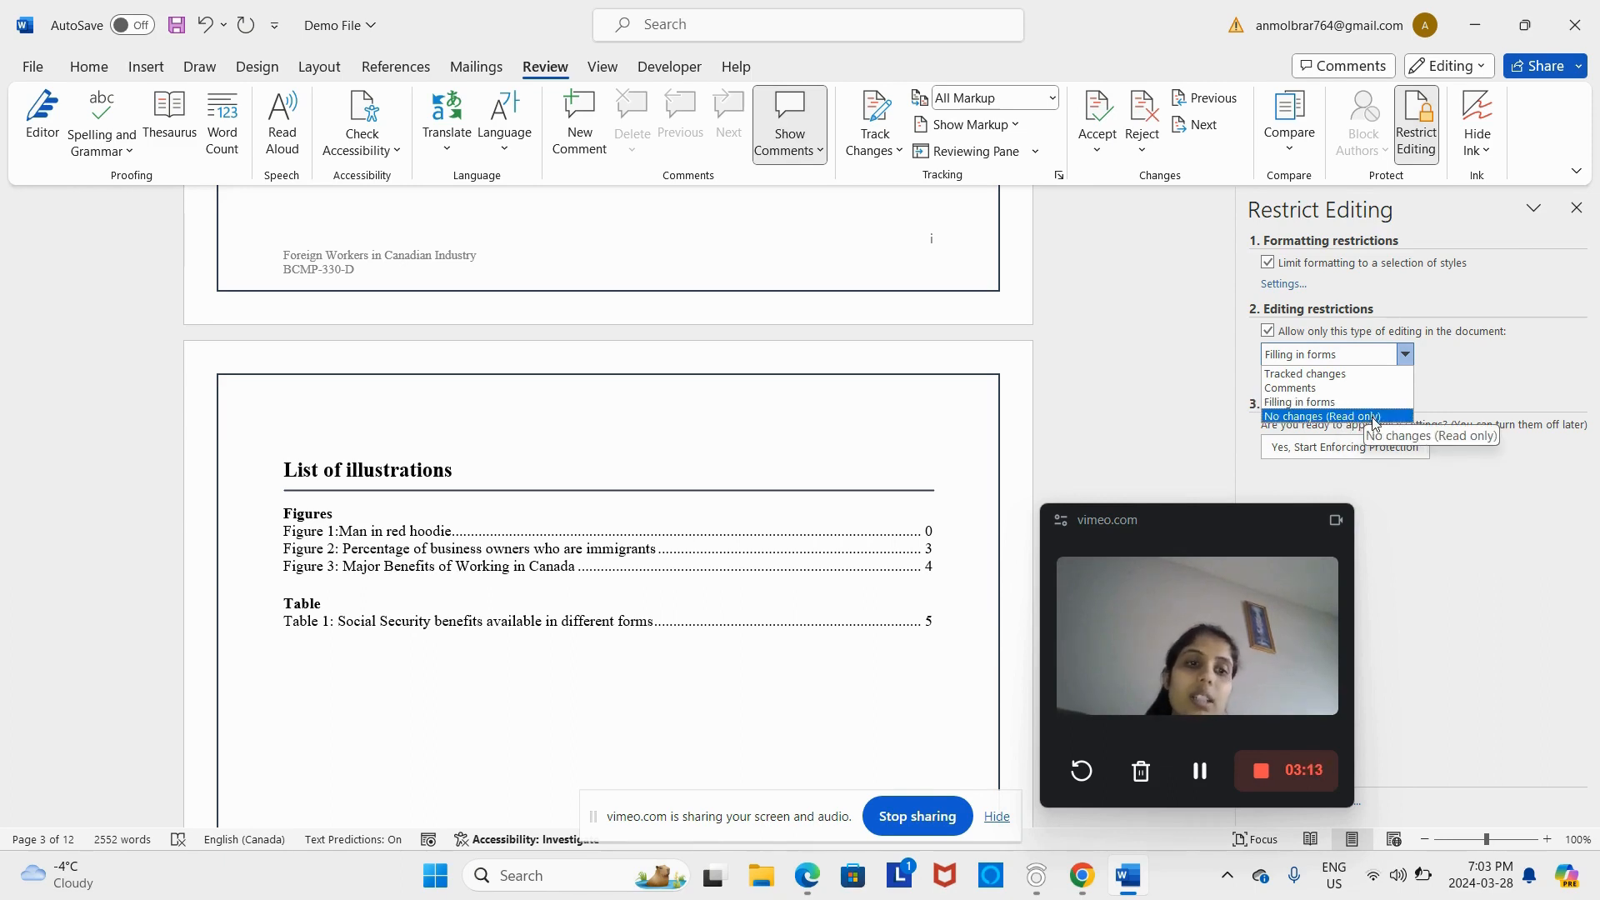
{"action": "left_click", "coordinate": [1393, 476]}
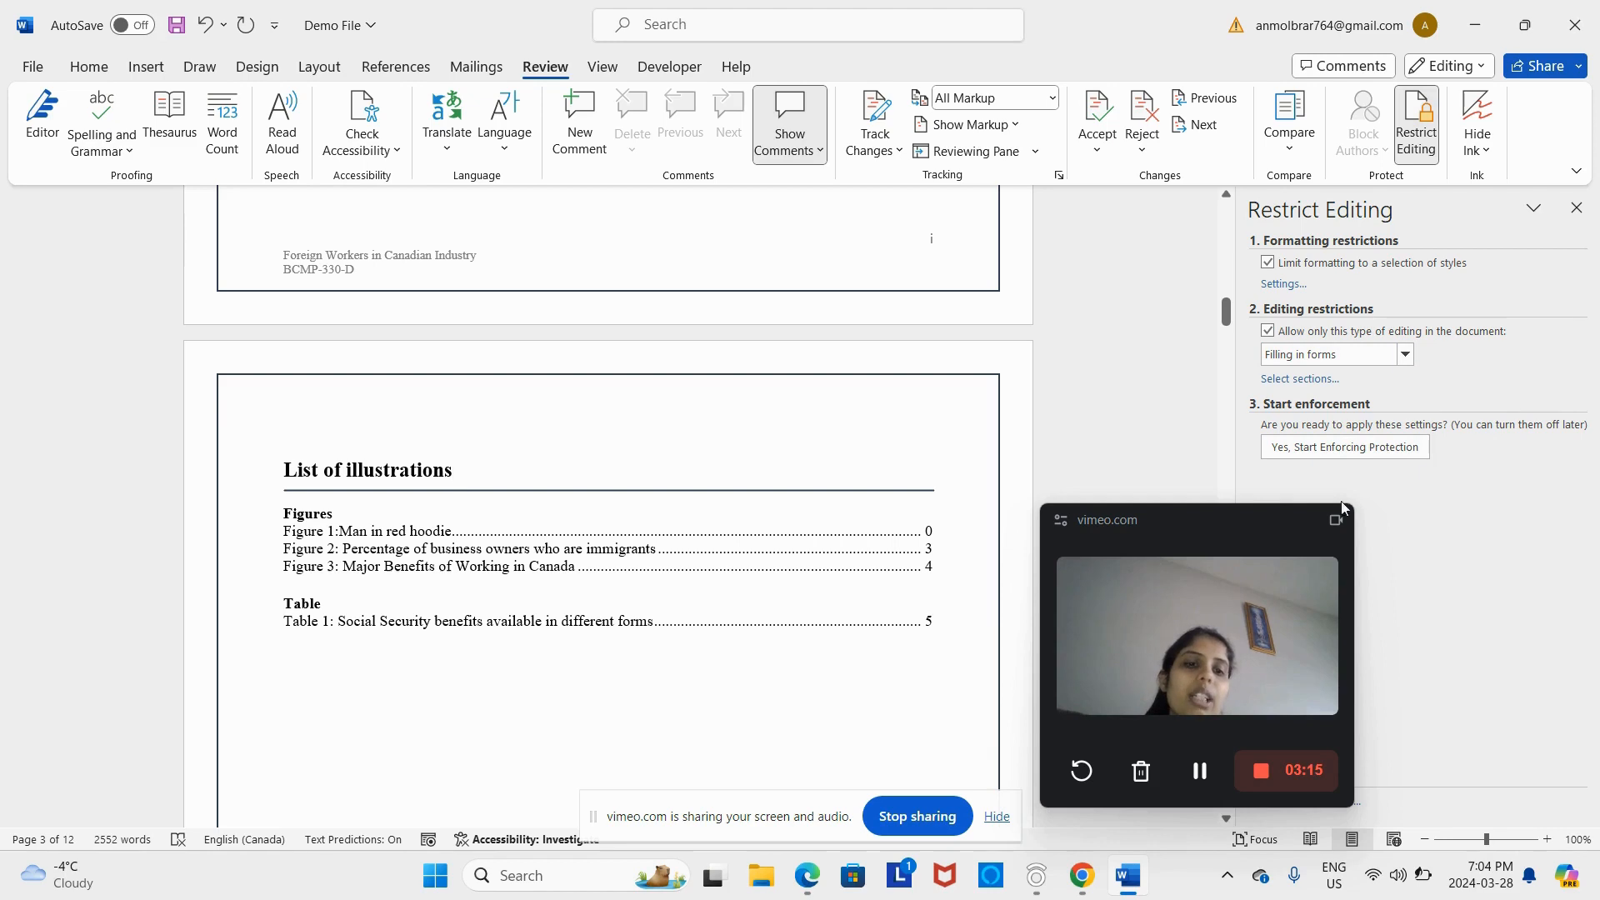
{"action": "left_click_drag", "start_coordinate": [1209, 518], "coordinate": [999, 486]}
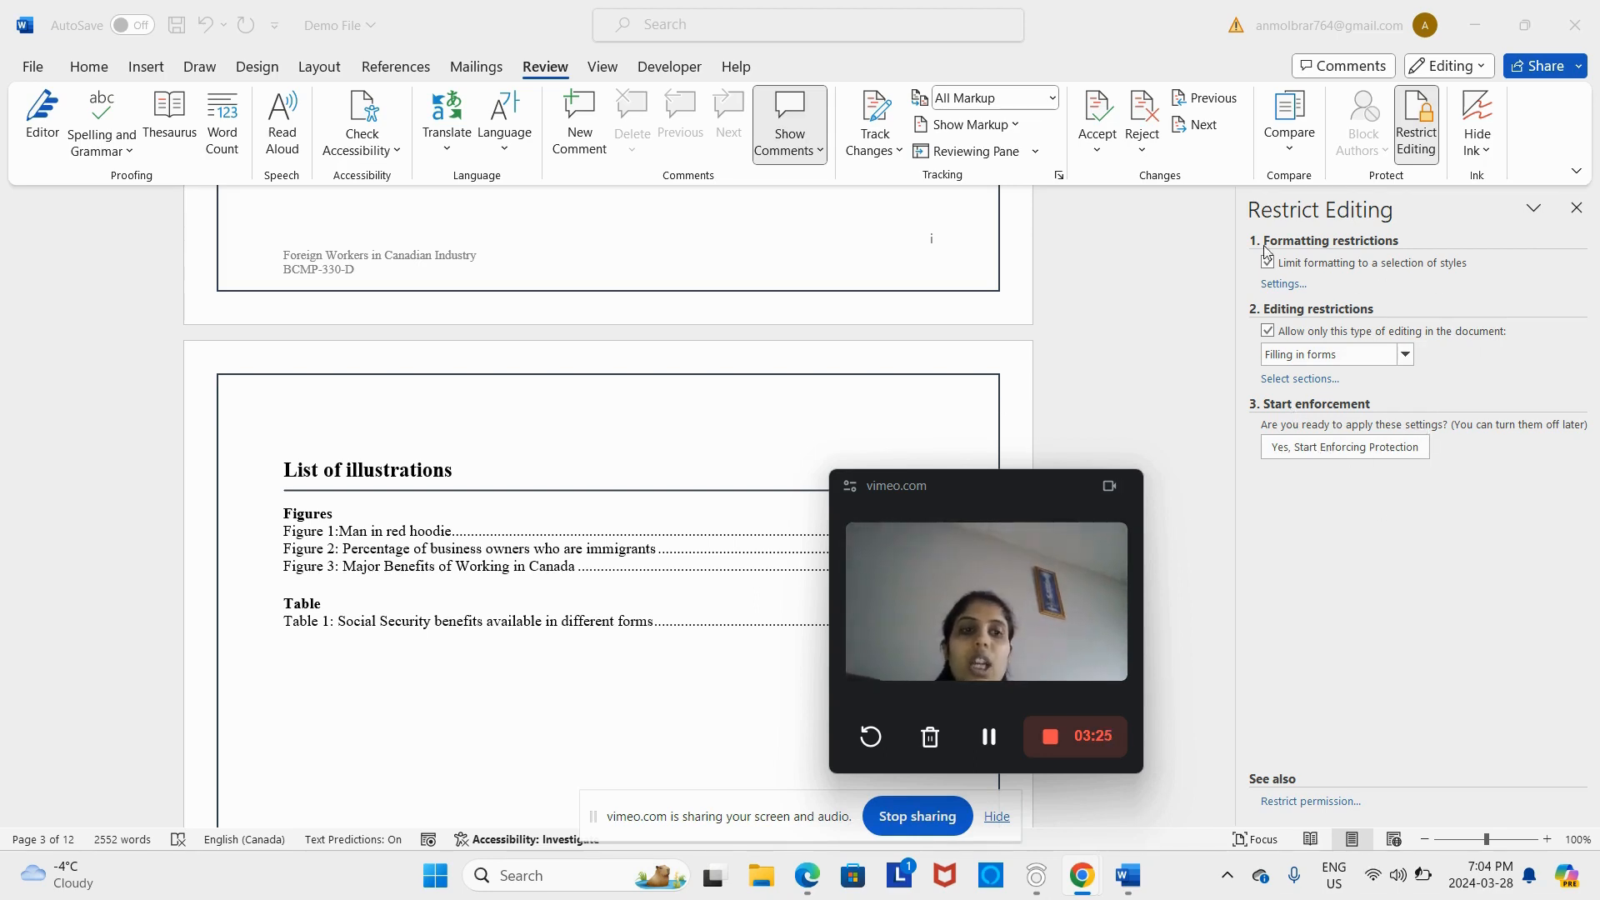
Step: Start enforcing the document protection with a password, entering the new password and re-entering it to confirm
{"action": "left_click", "coordinate": [1305, 446]}
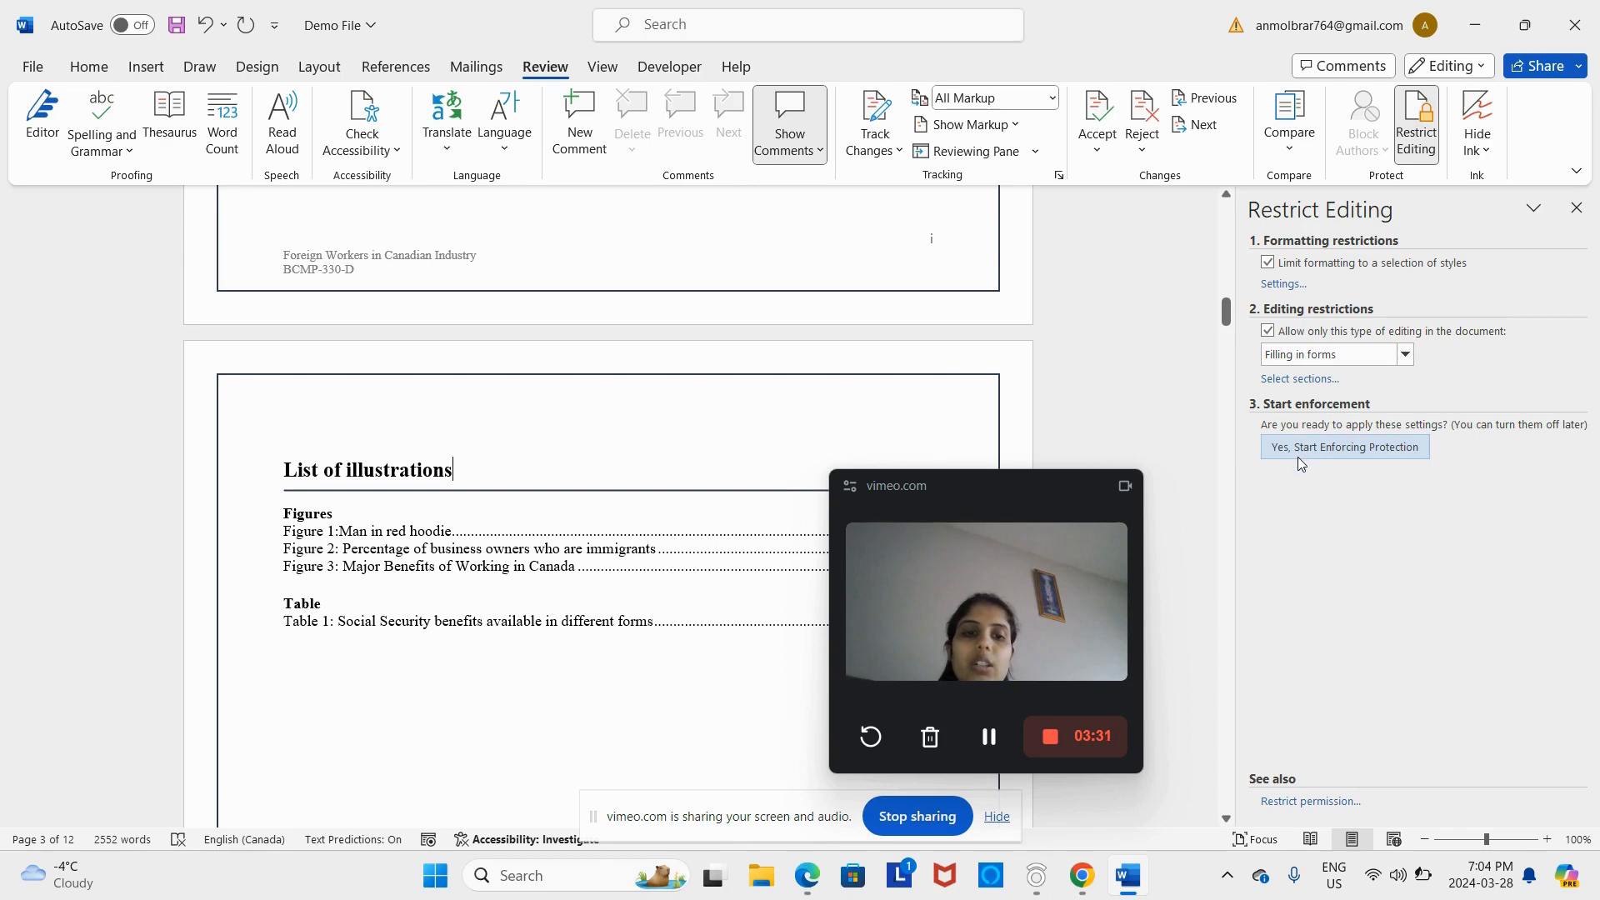
{"action": "left_click", "coordinate": [1297, 454]}
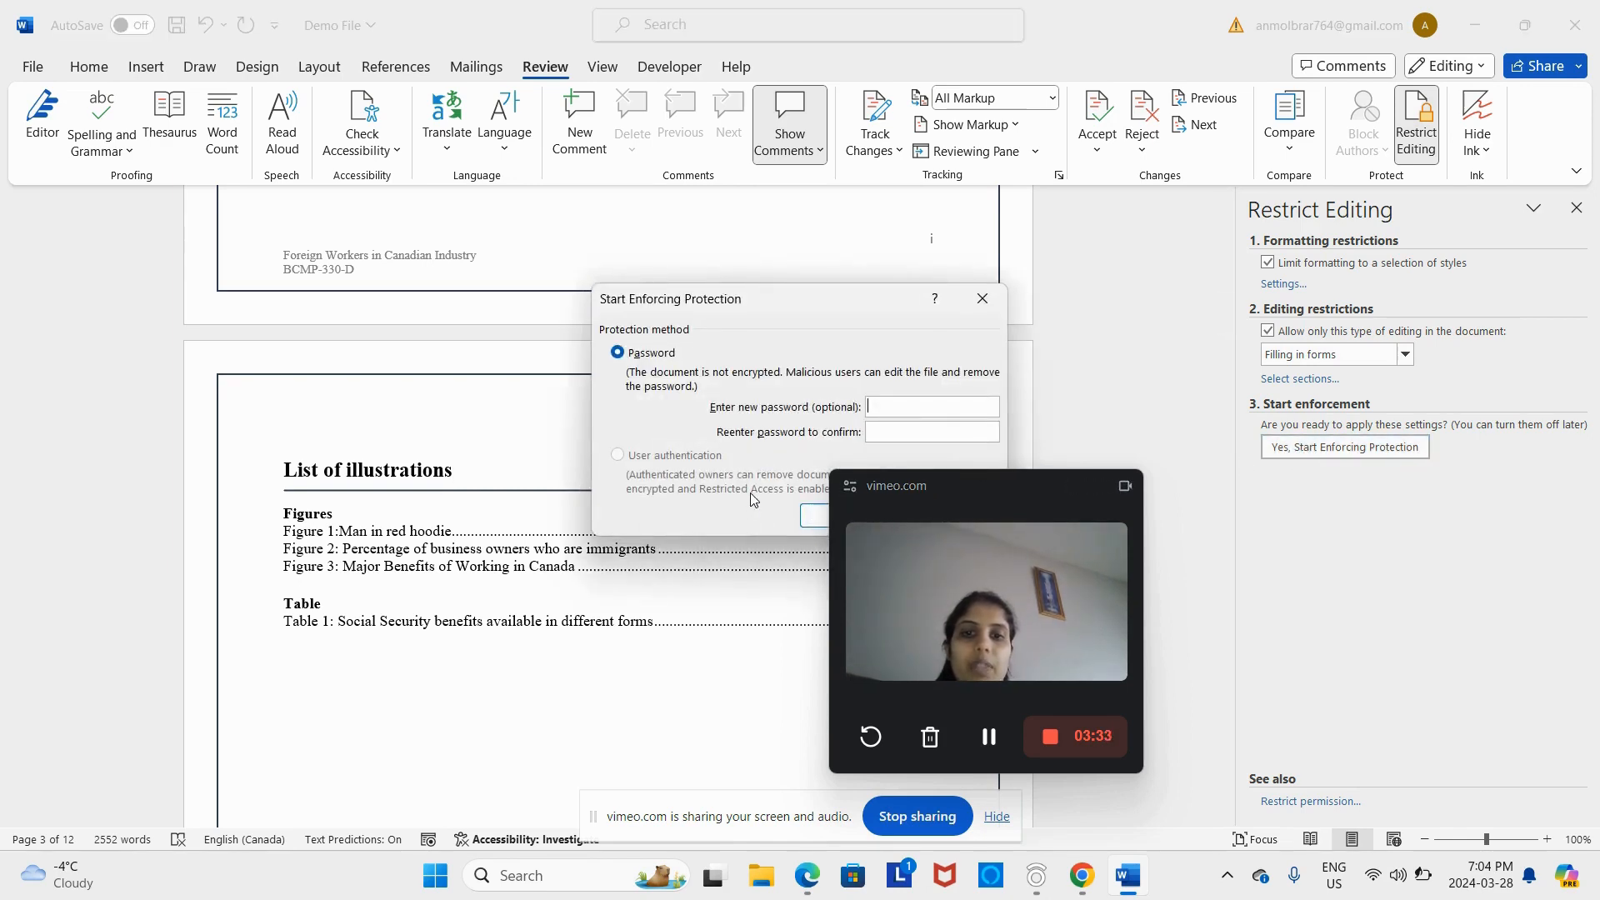
{"action": "left_click_drag", "start_coordinate": [862, 473], "coordinate": [862, 496]}
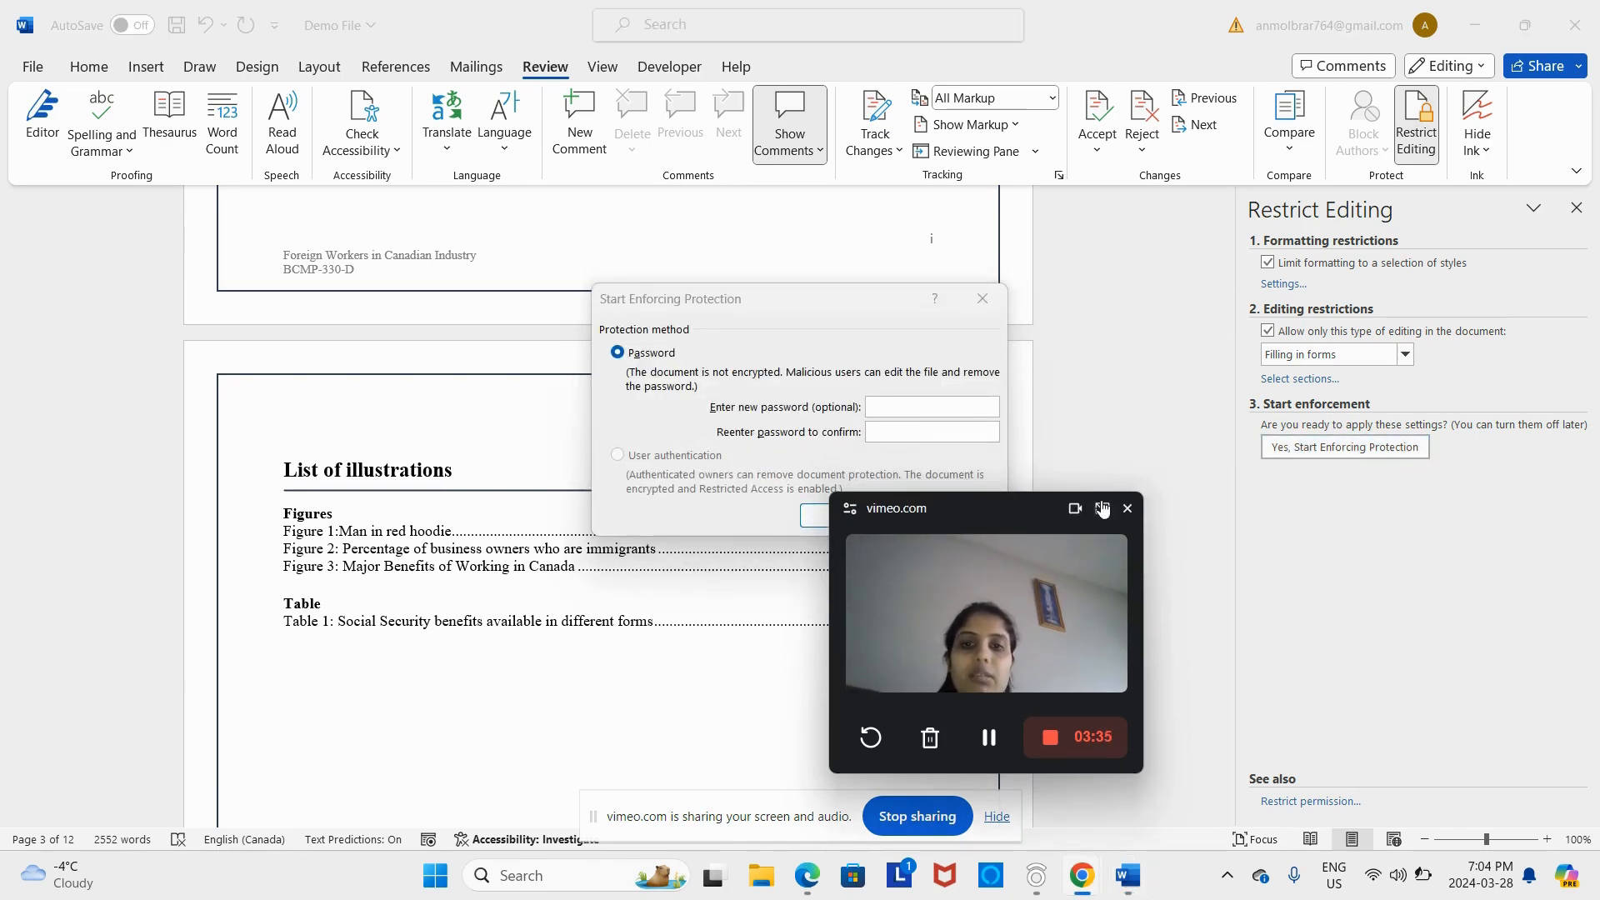
{"action": "left_click", "coordinate": [968, 405]}
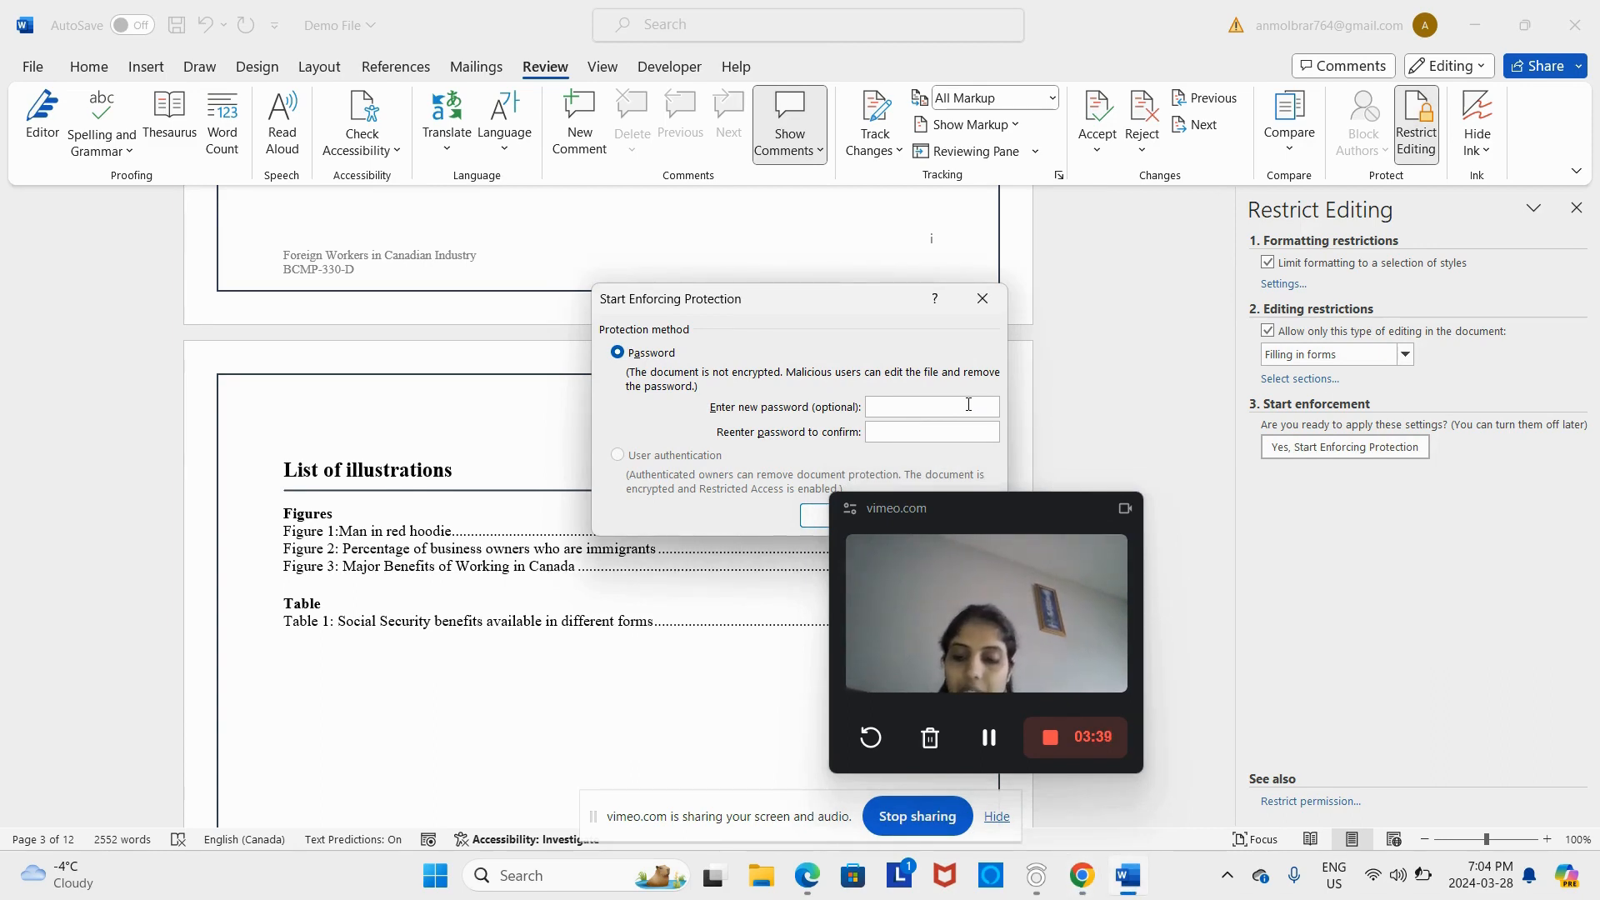
{"action": "type", "text": "•••••"}
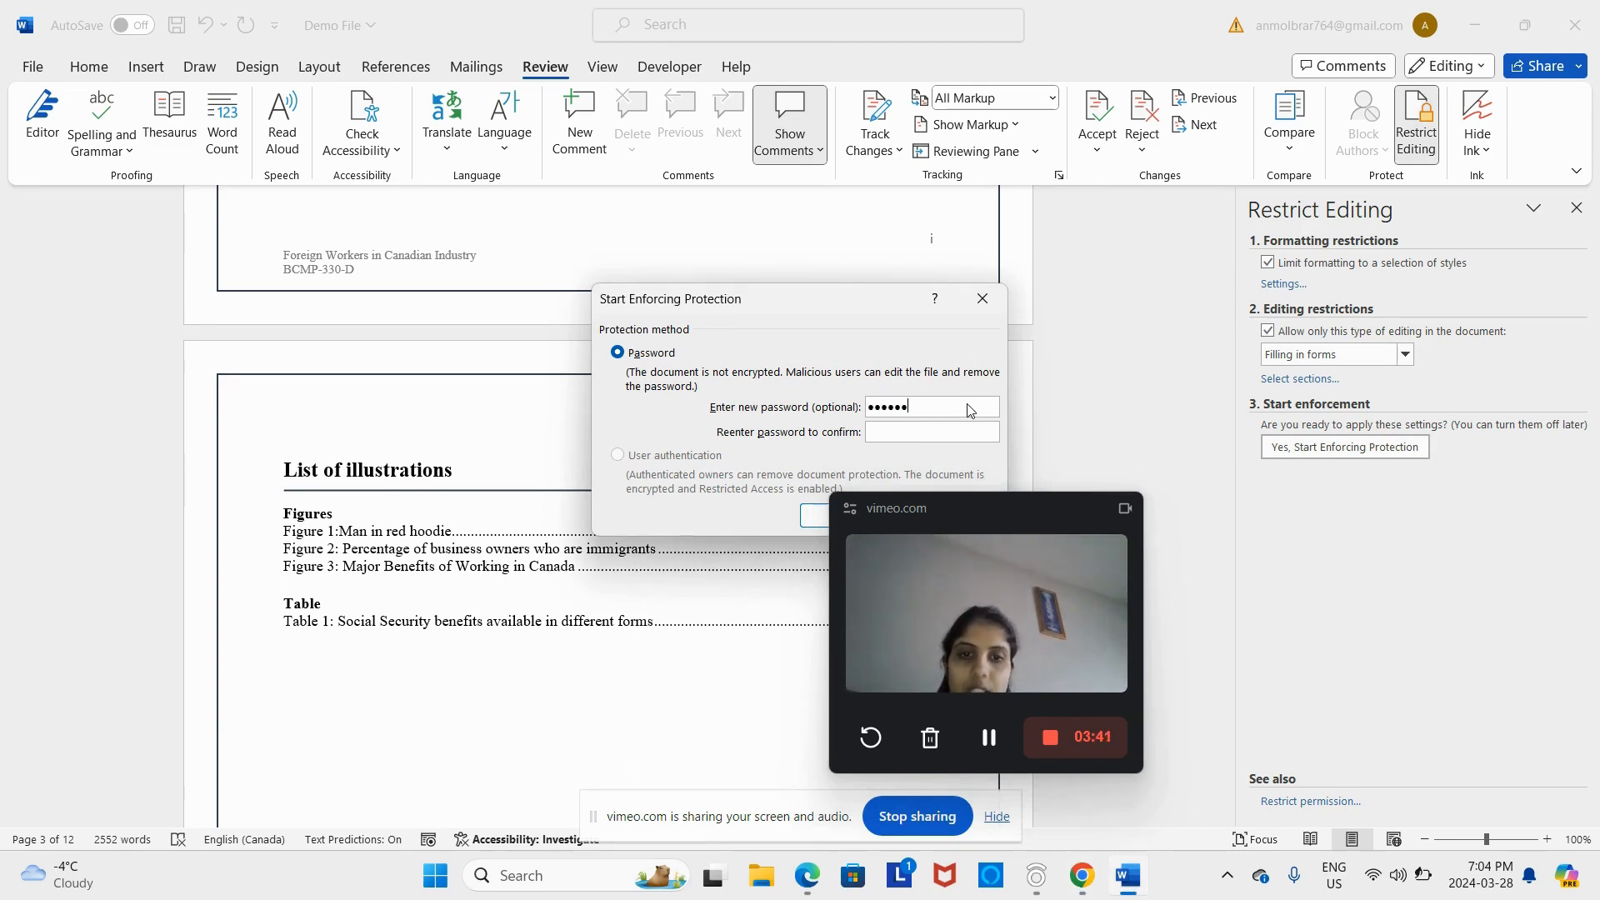
{"action": "type", "text": "••"}
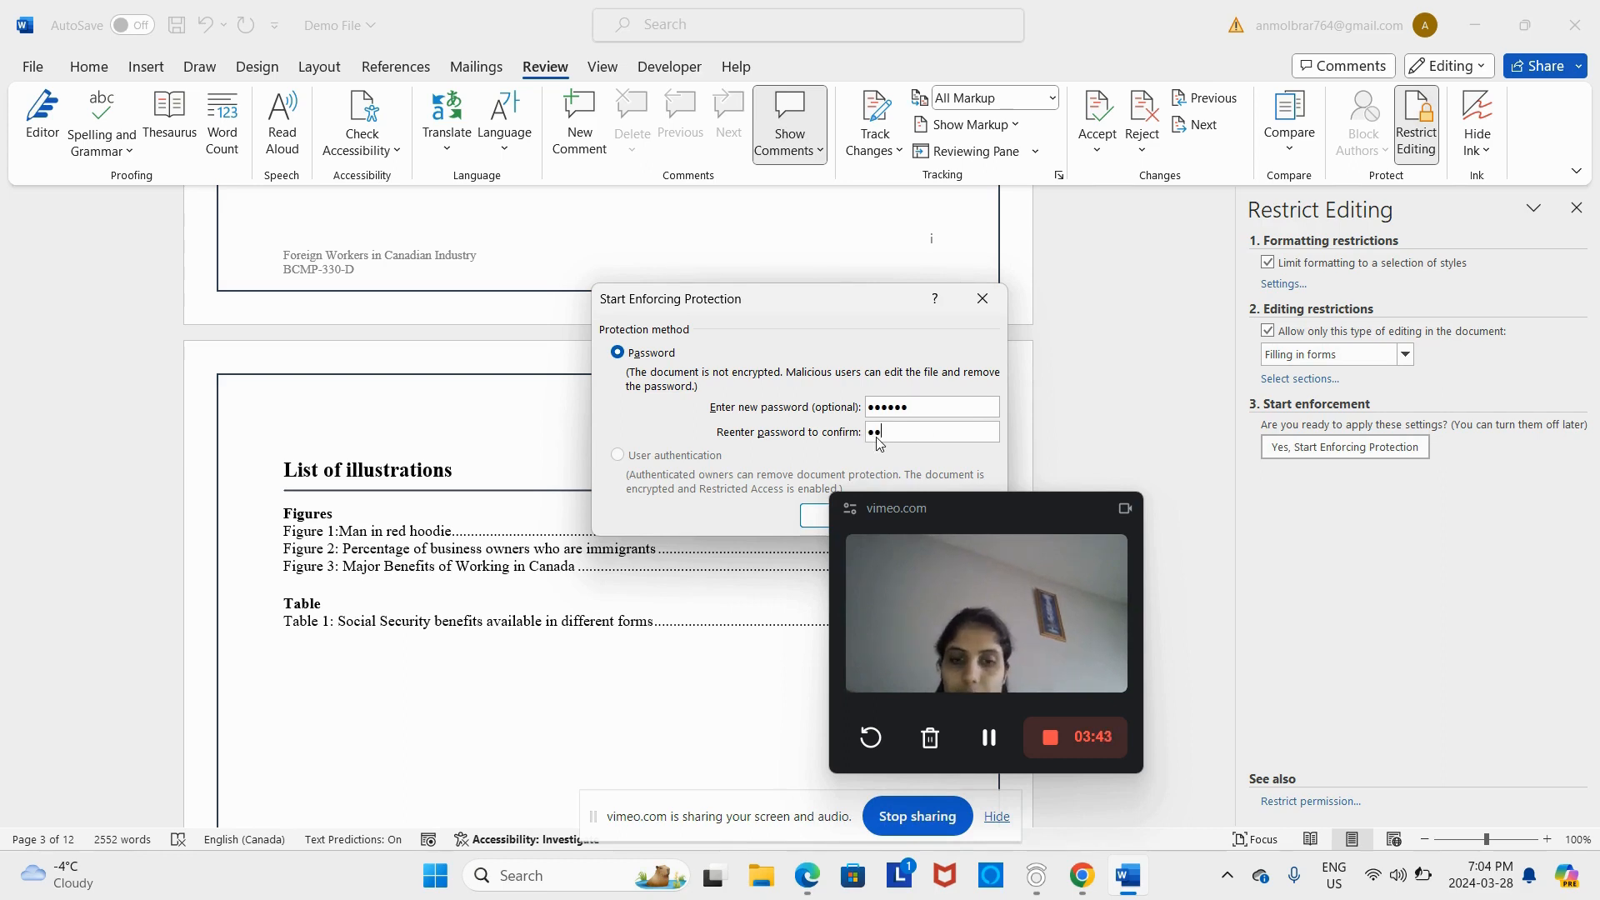
{"action": "type", "text": "••••"}
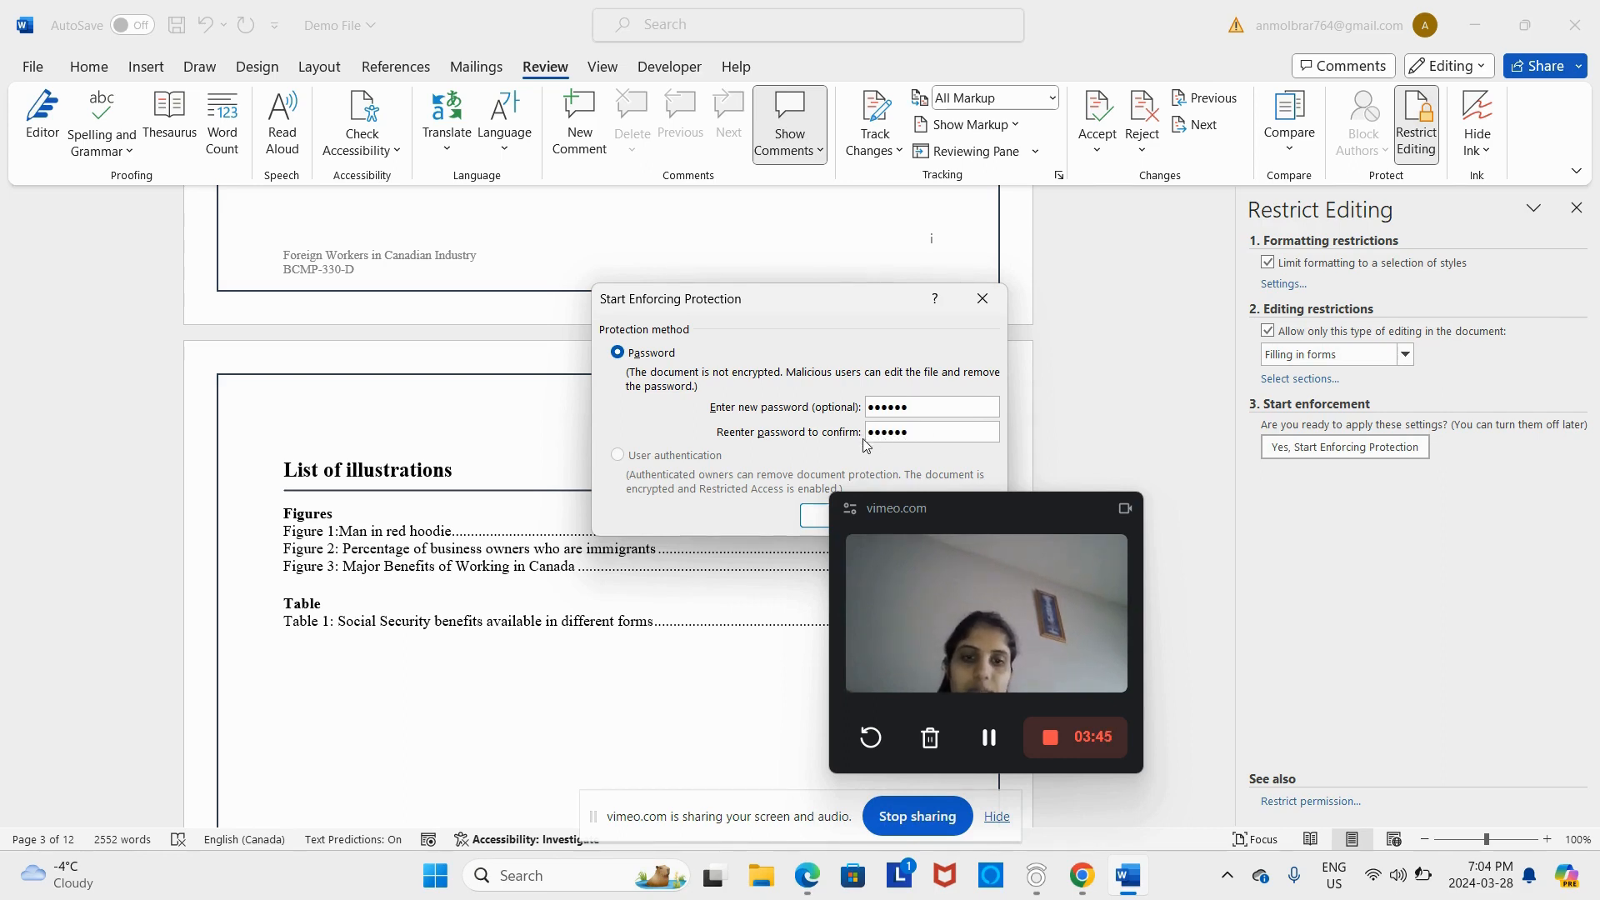
{"action": "left_click_drag", "start_coordinate": [898, 515], "coordinate": [1111, 510]}
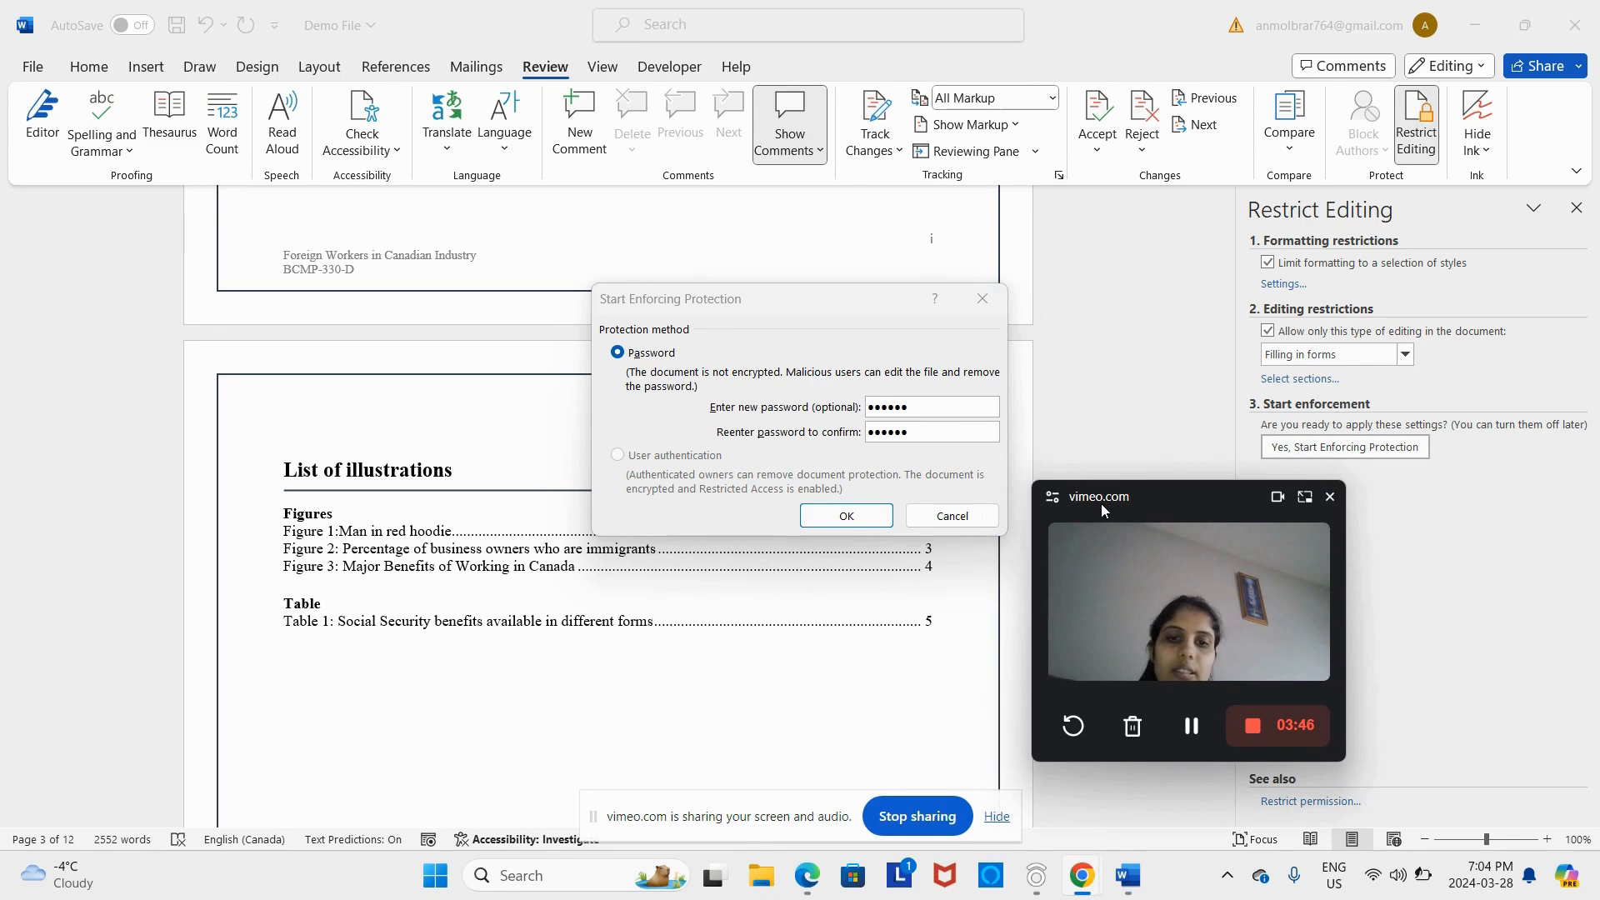
{"action": "left_click", "coordinate": [846, 516]}
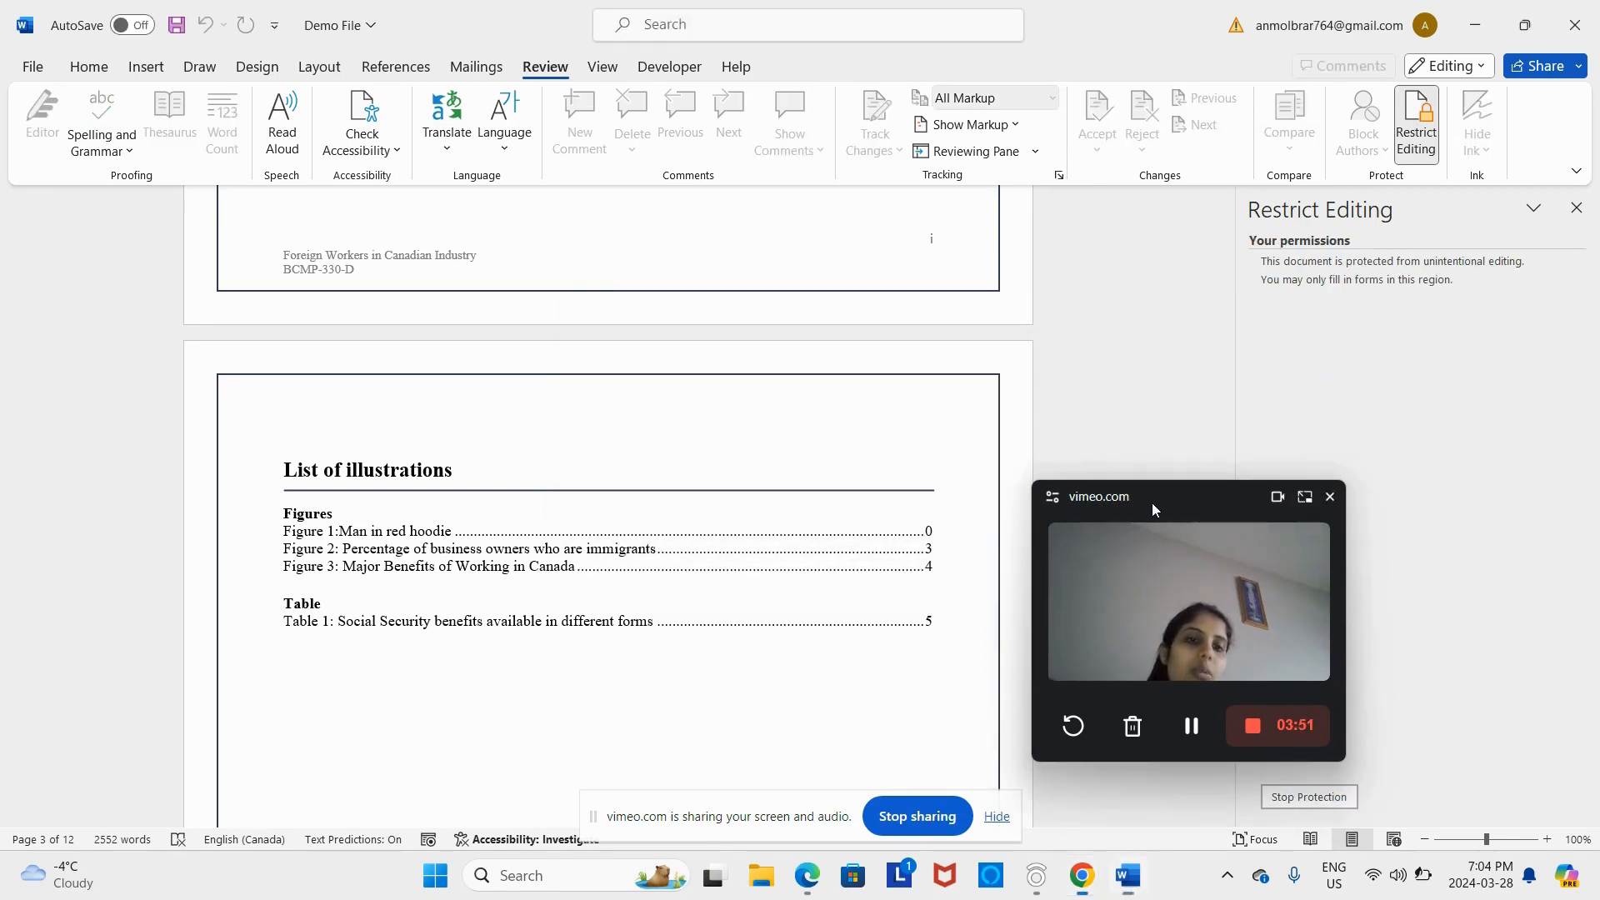
Step: Stop the protection of the document
{"action": "left_click_drag", "start_coordinate": [1150, 508], "coordinate": [1282, 520]}
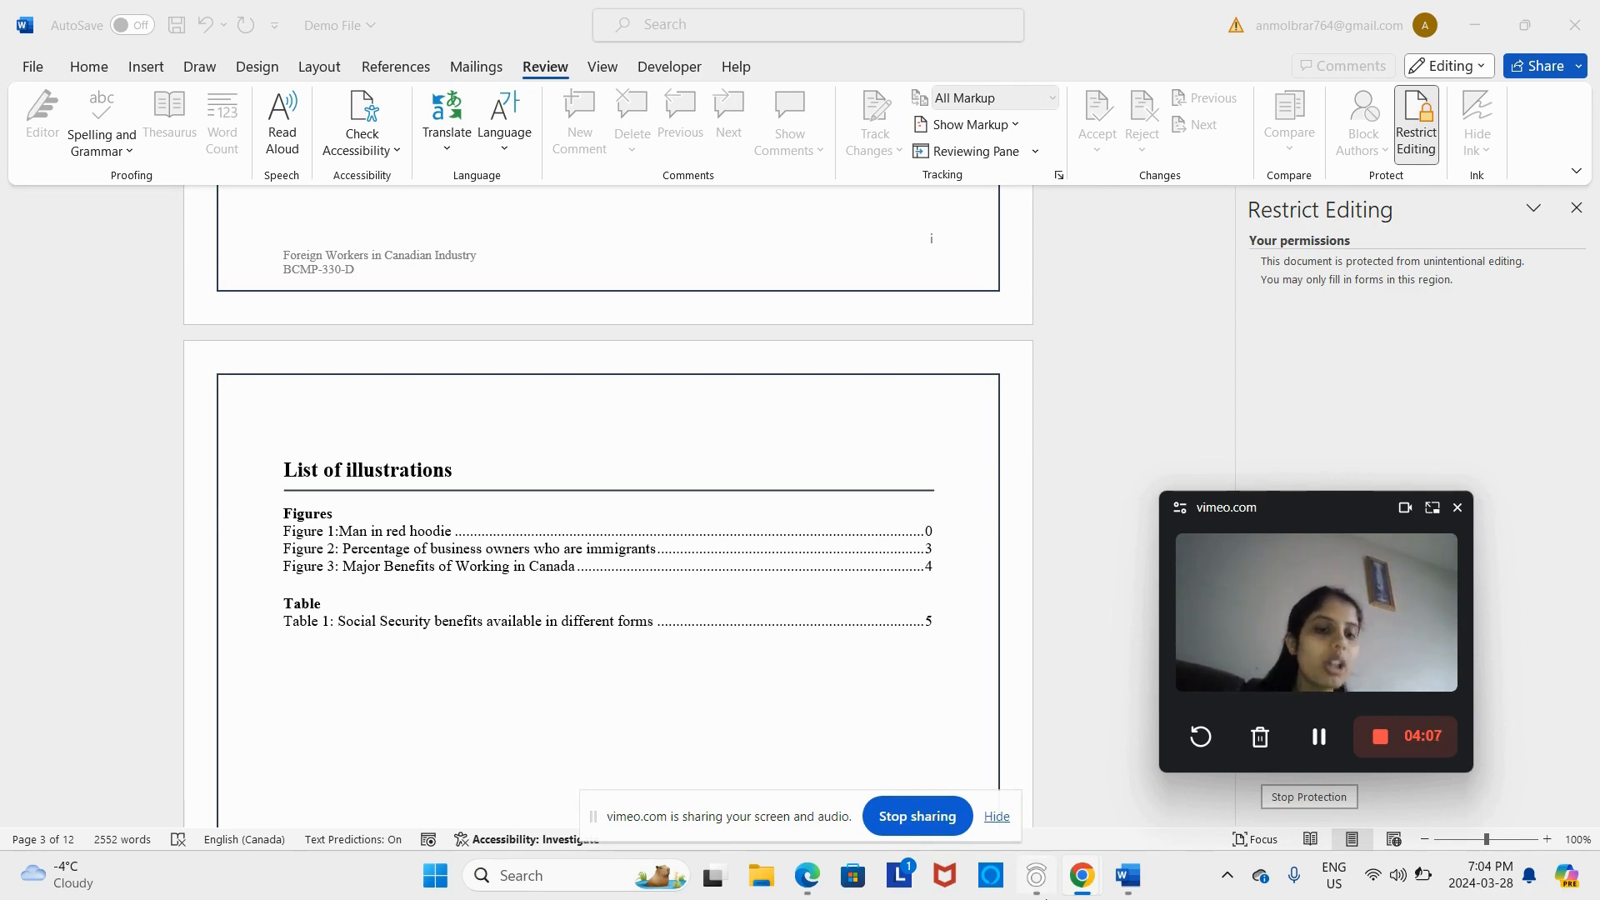
{"action": "left_click", "coordinate": [1286, 798]}
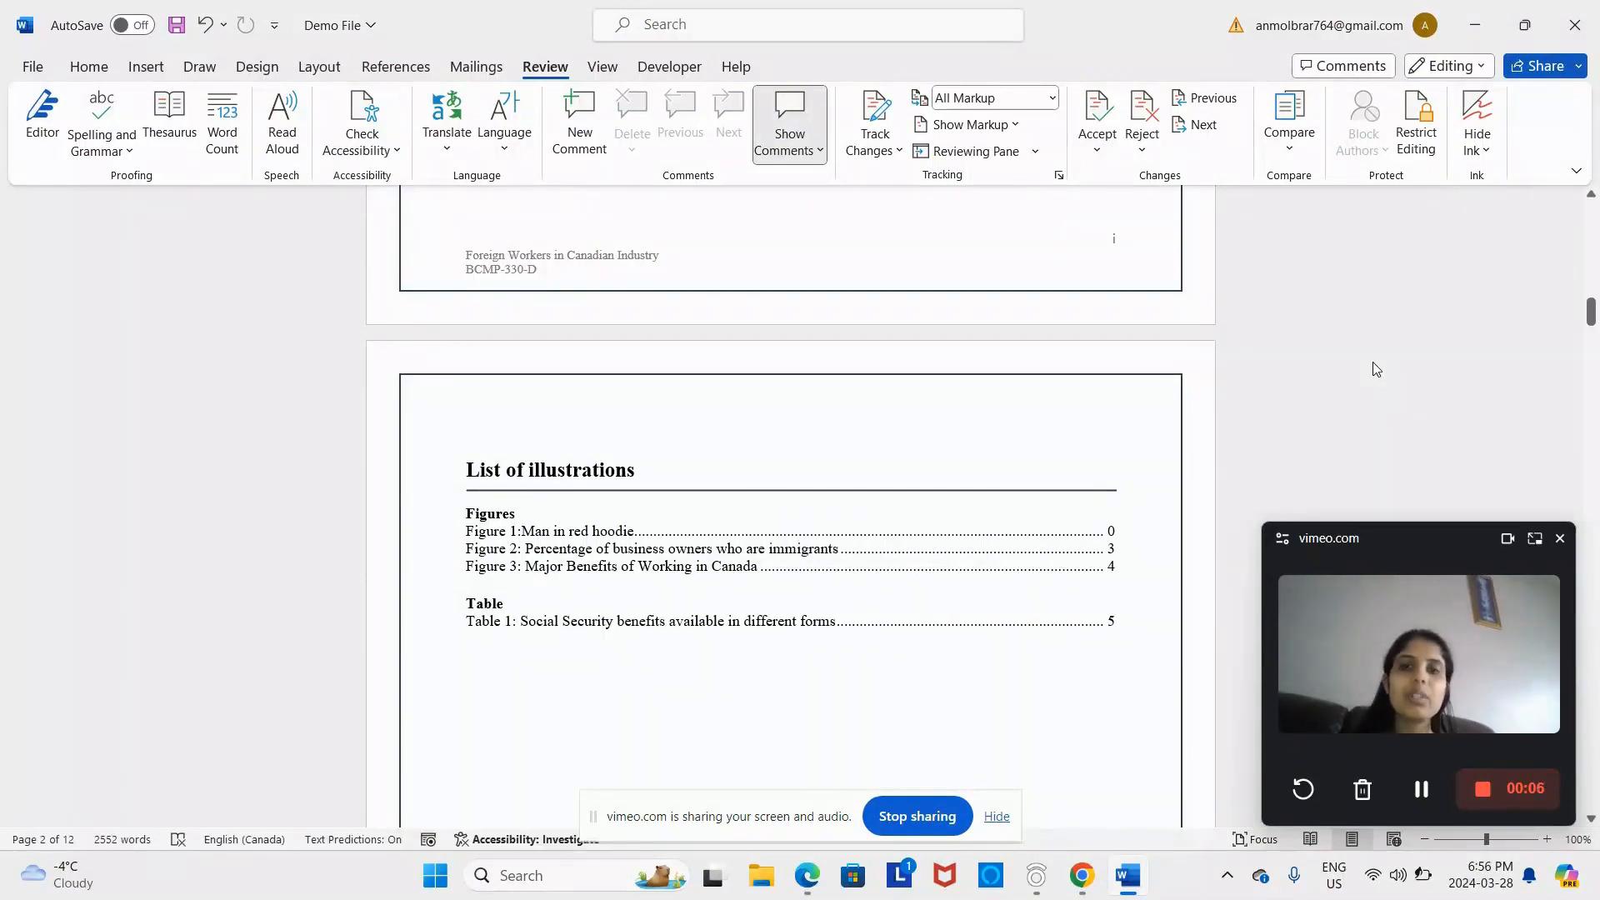
Step: Open the Office language preferences in the Word options
{"action": "left_click", "coordinate": [32, 67]}
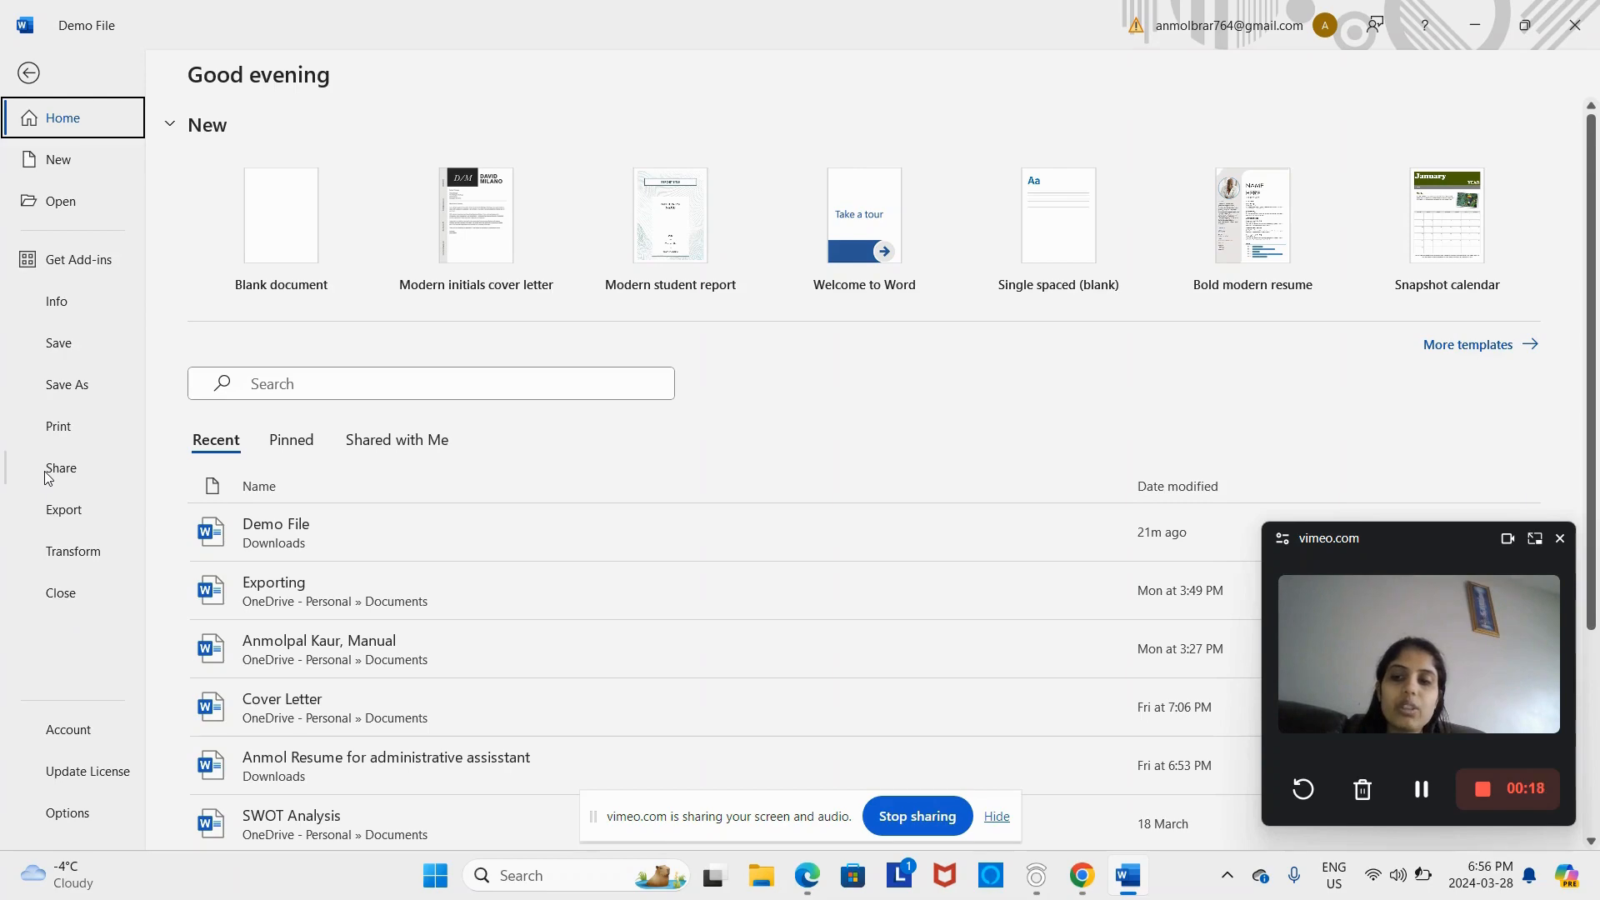
{"action": "left_click", "coordinate": [28, 73]}
{"action": "left_click", "coordinate": [25, 66]}
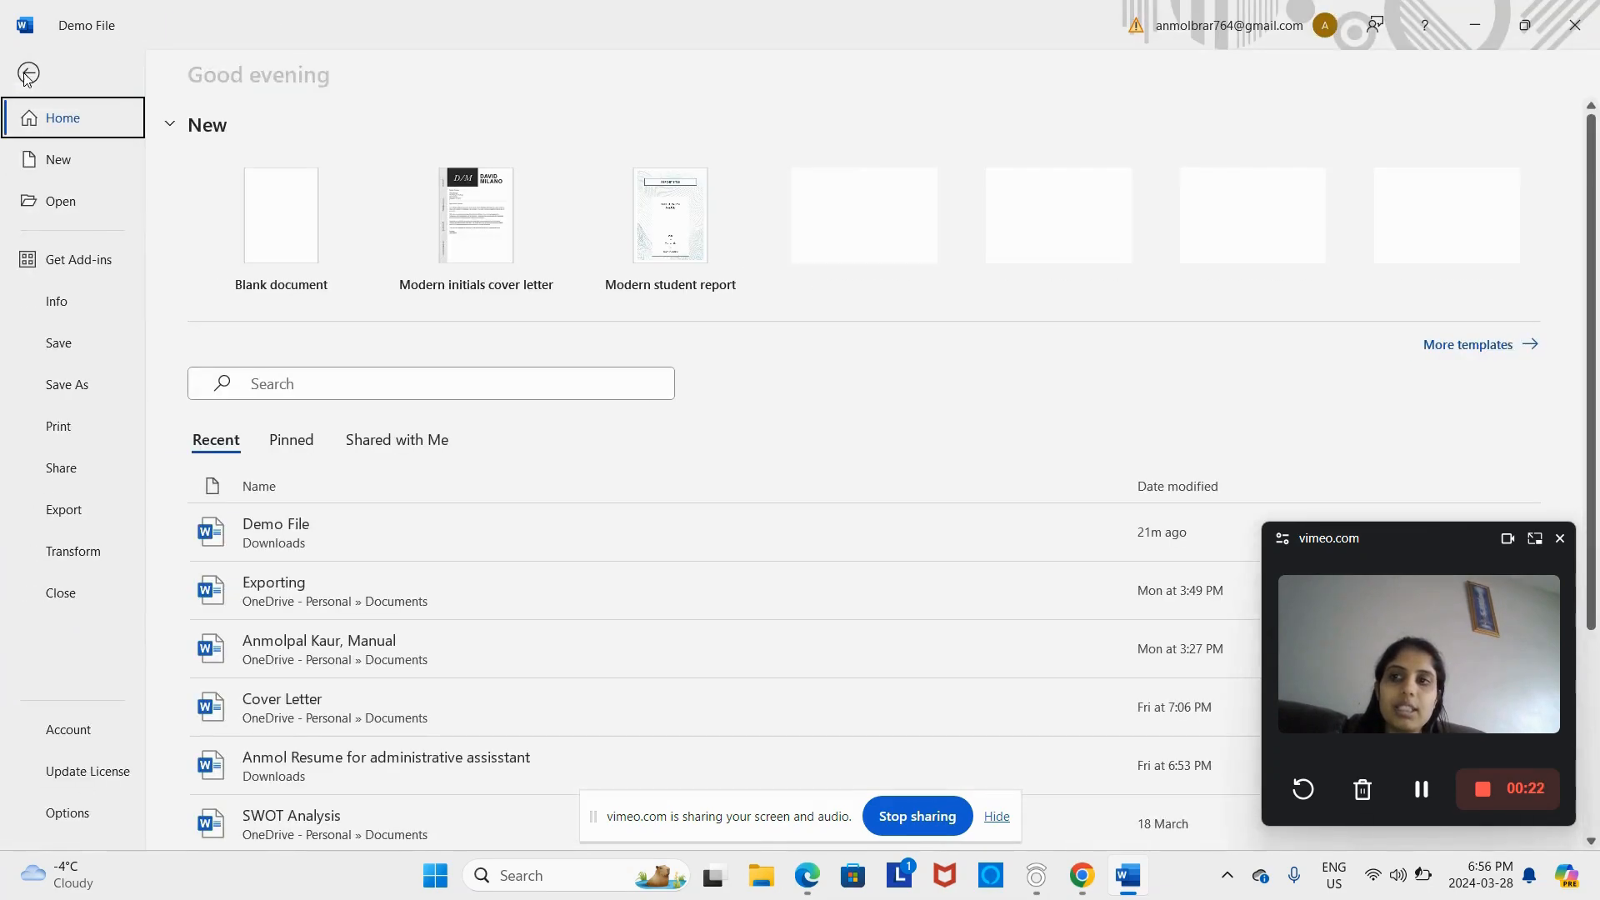
{"action": "key", "text": "Escape"}
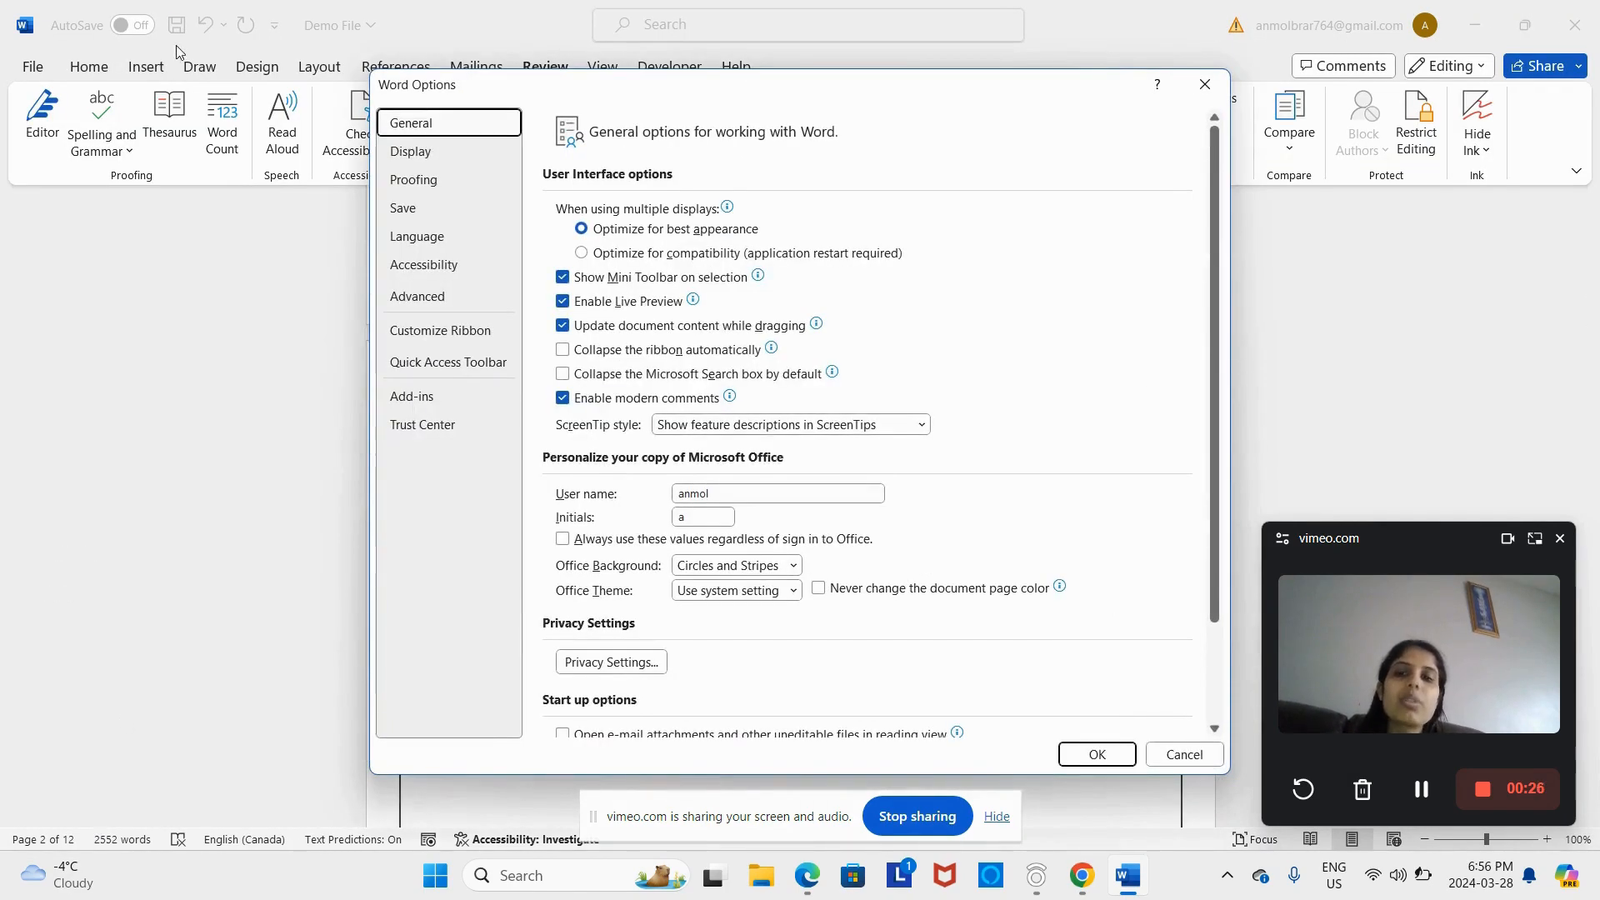
{"action": "left_click", "coordinate": [435, 237]}
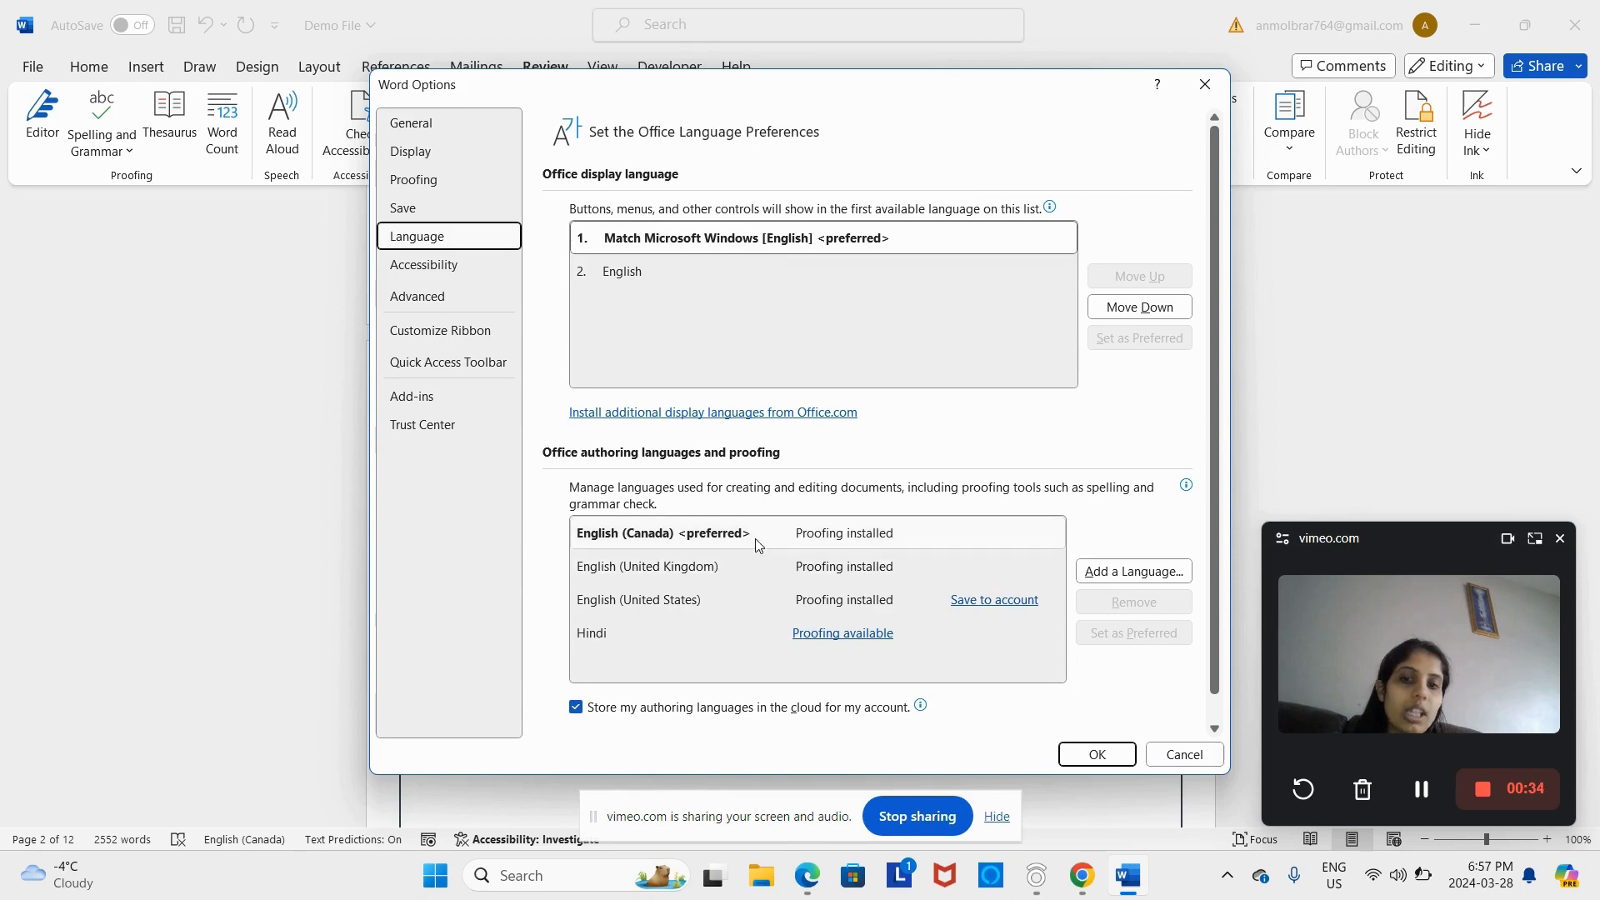
Step: Add English (India) to the Office authoring languages, save the language preferences and dismiss the restart notice
{"action": "left_click", "coordinate": [1105, 572]}
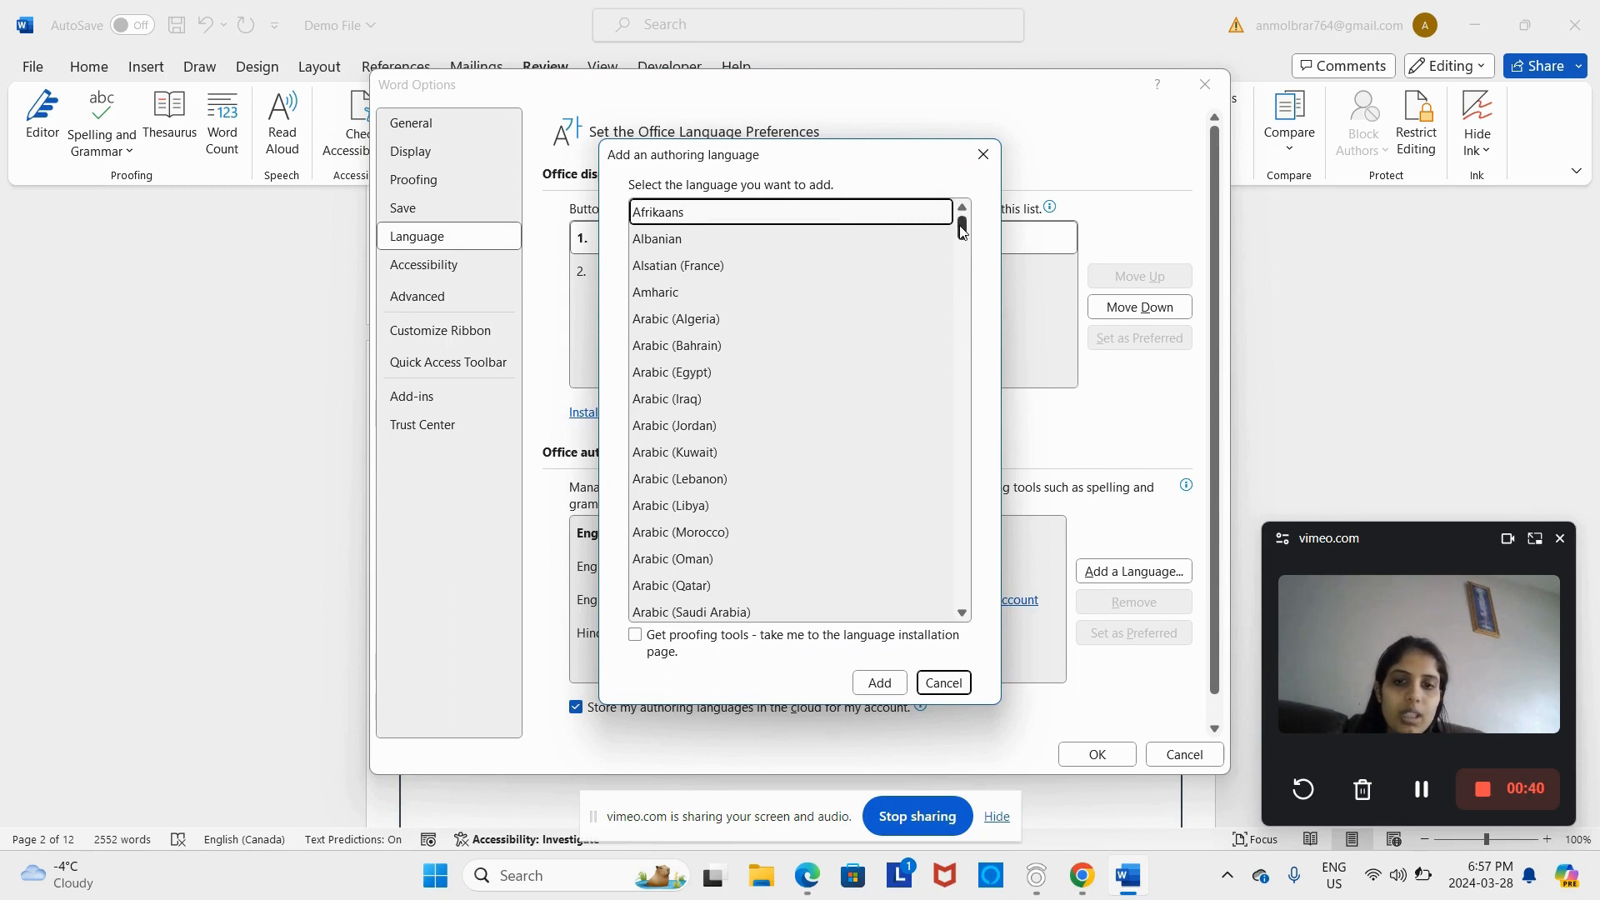
{"action": "left_click_drag", "start_coordinate": [963, 230], "coordinate": [963, 305]}
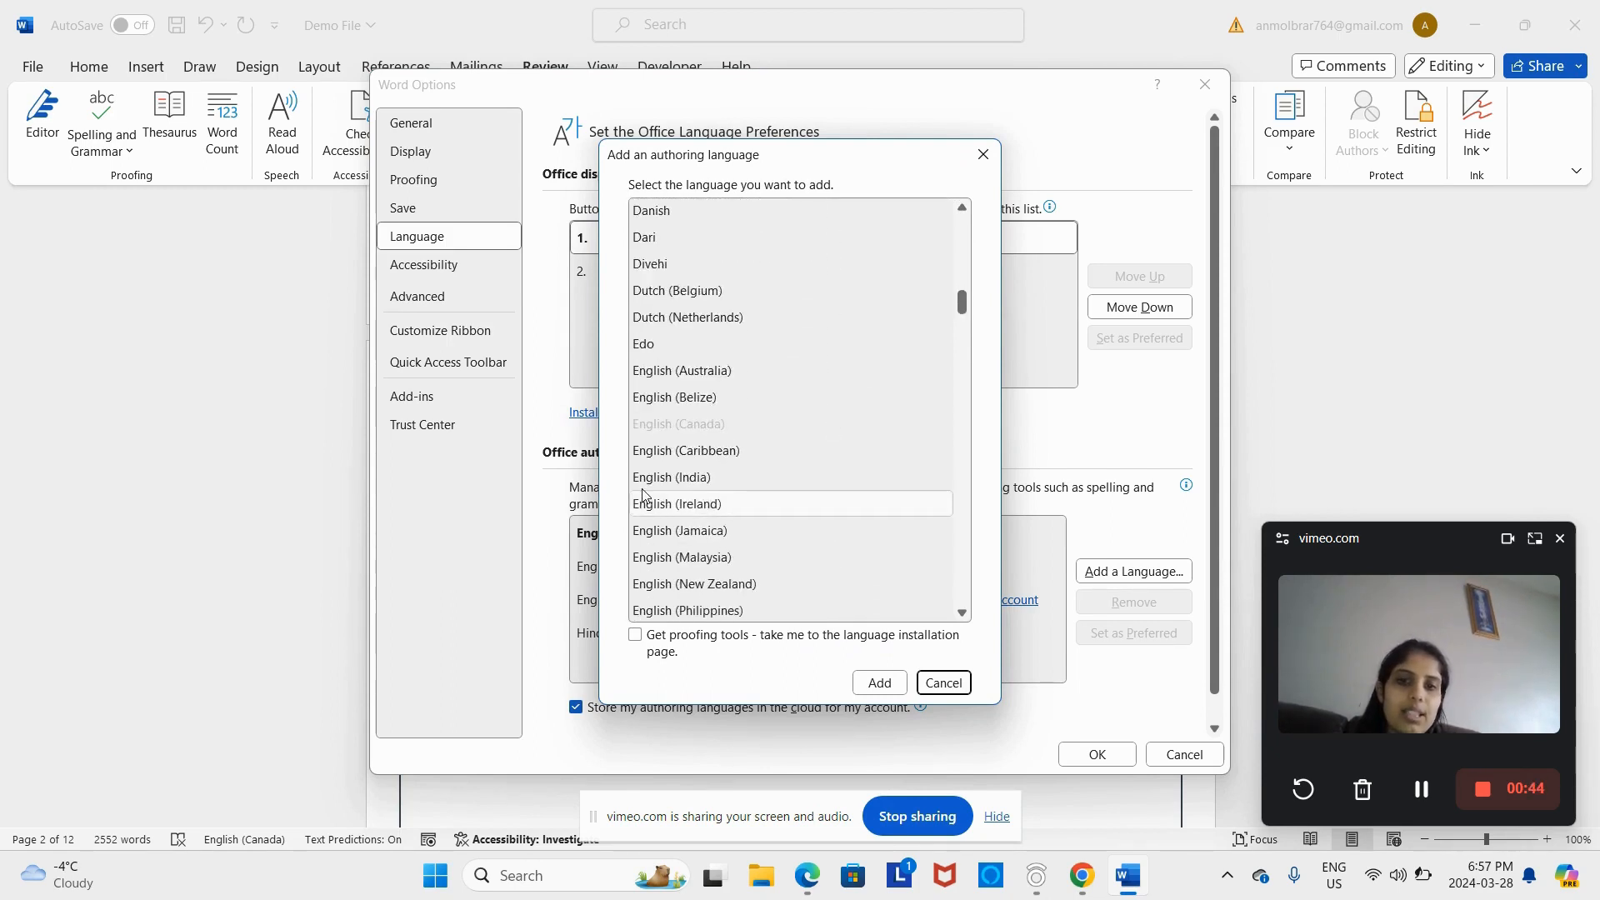
{"action": "left_click", "coordinate": [665, 476]}
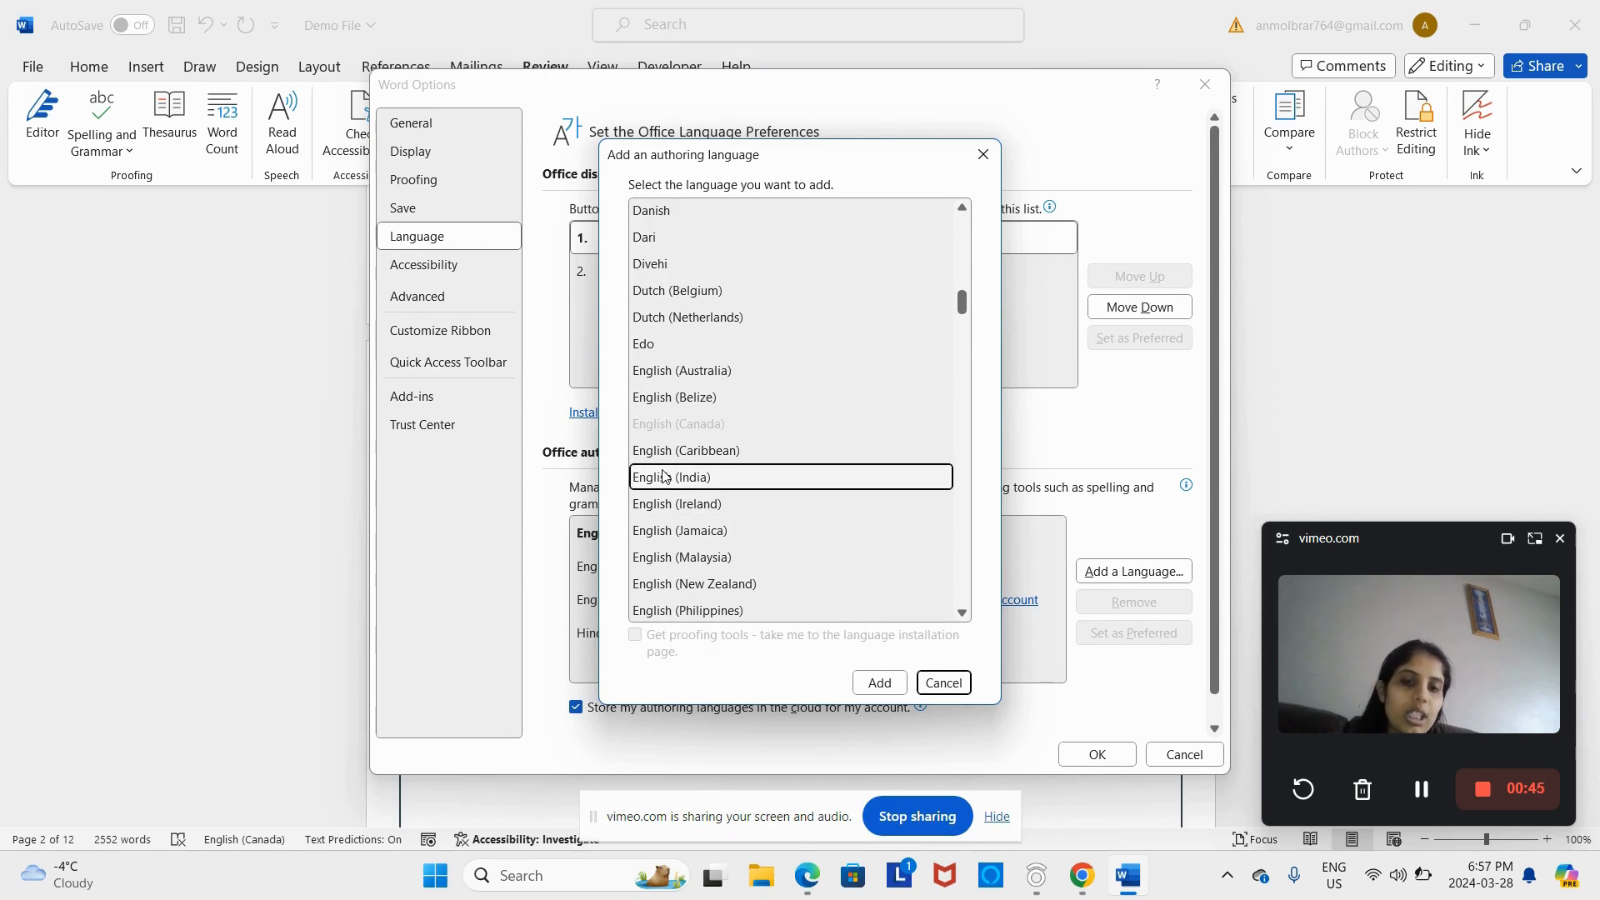
{"action": "left_click", "coordinate": [881, 684]}
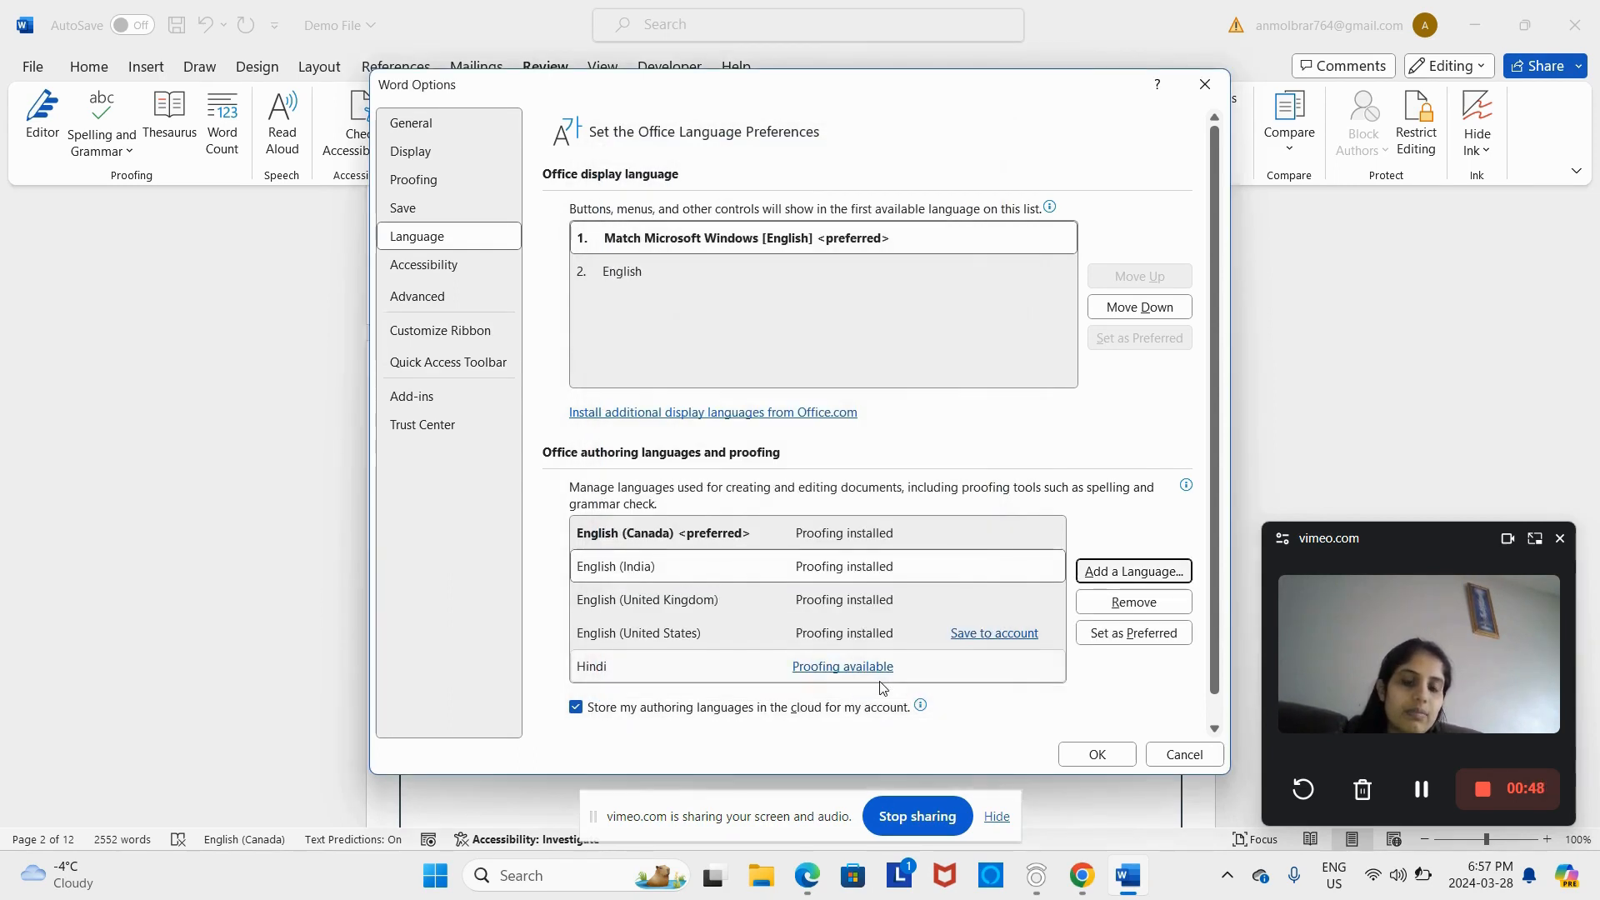
{"action": "left_click", "coordinate": [1096, 754]}
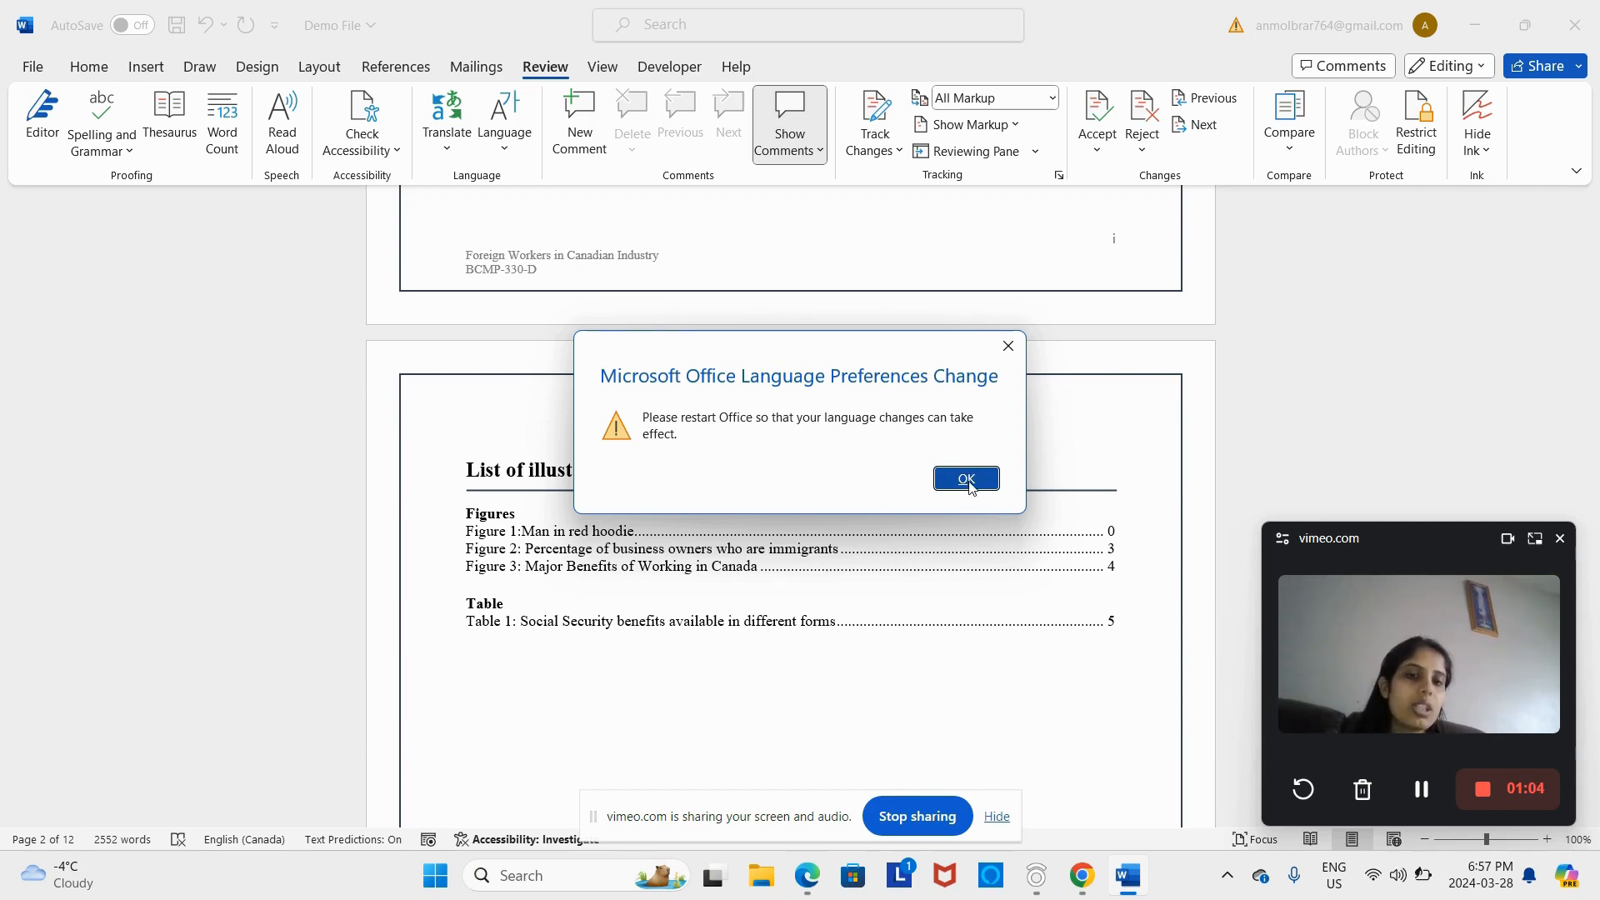
{"action": "left_click", "coordinate": [968, 480]}
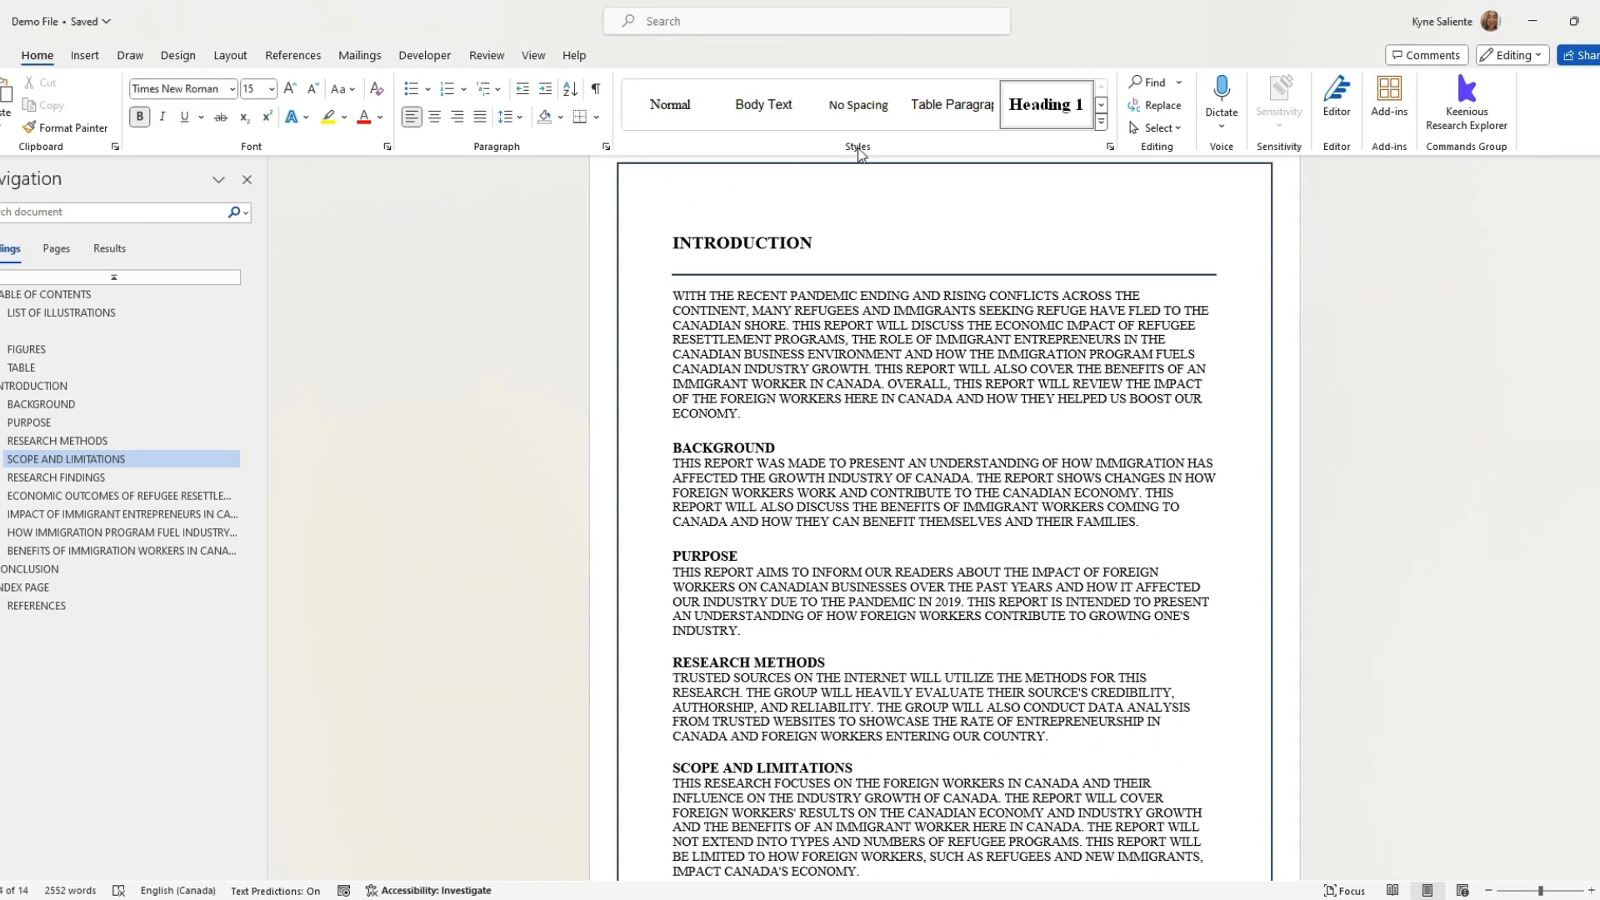
Step: Start creating a new style from the current formatting and name it Custom
{"action": "left_click", "coordinate": [1102, 125]}
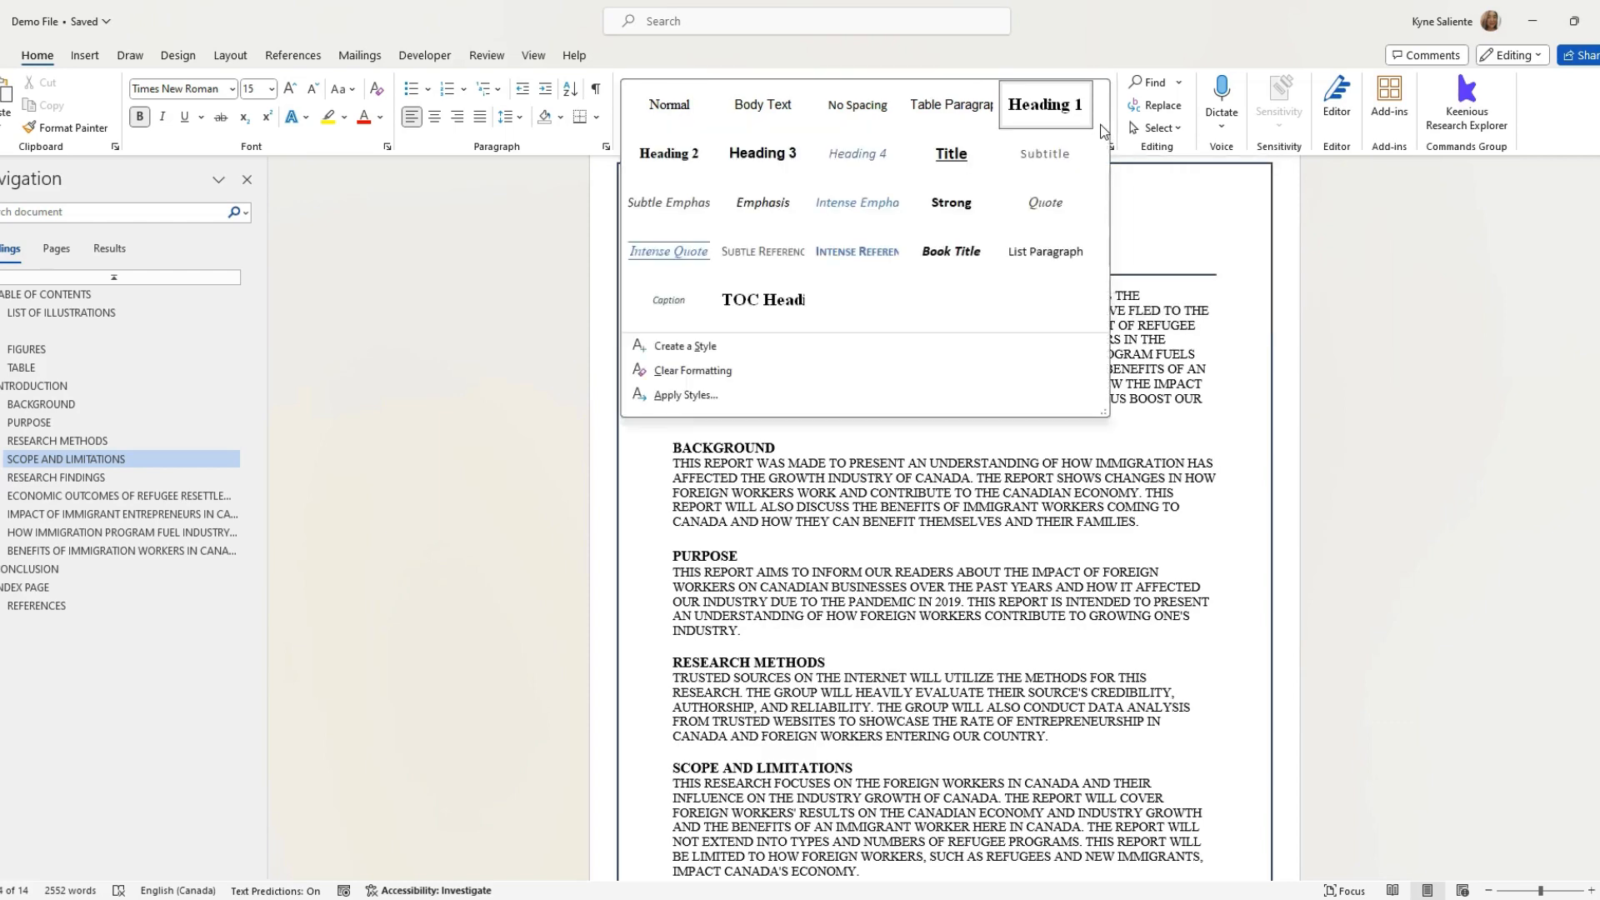
{"action": "left_click", "coordinate": [700, 348]}
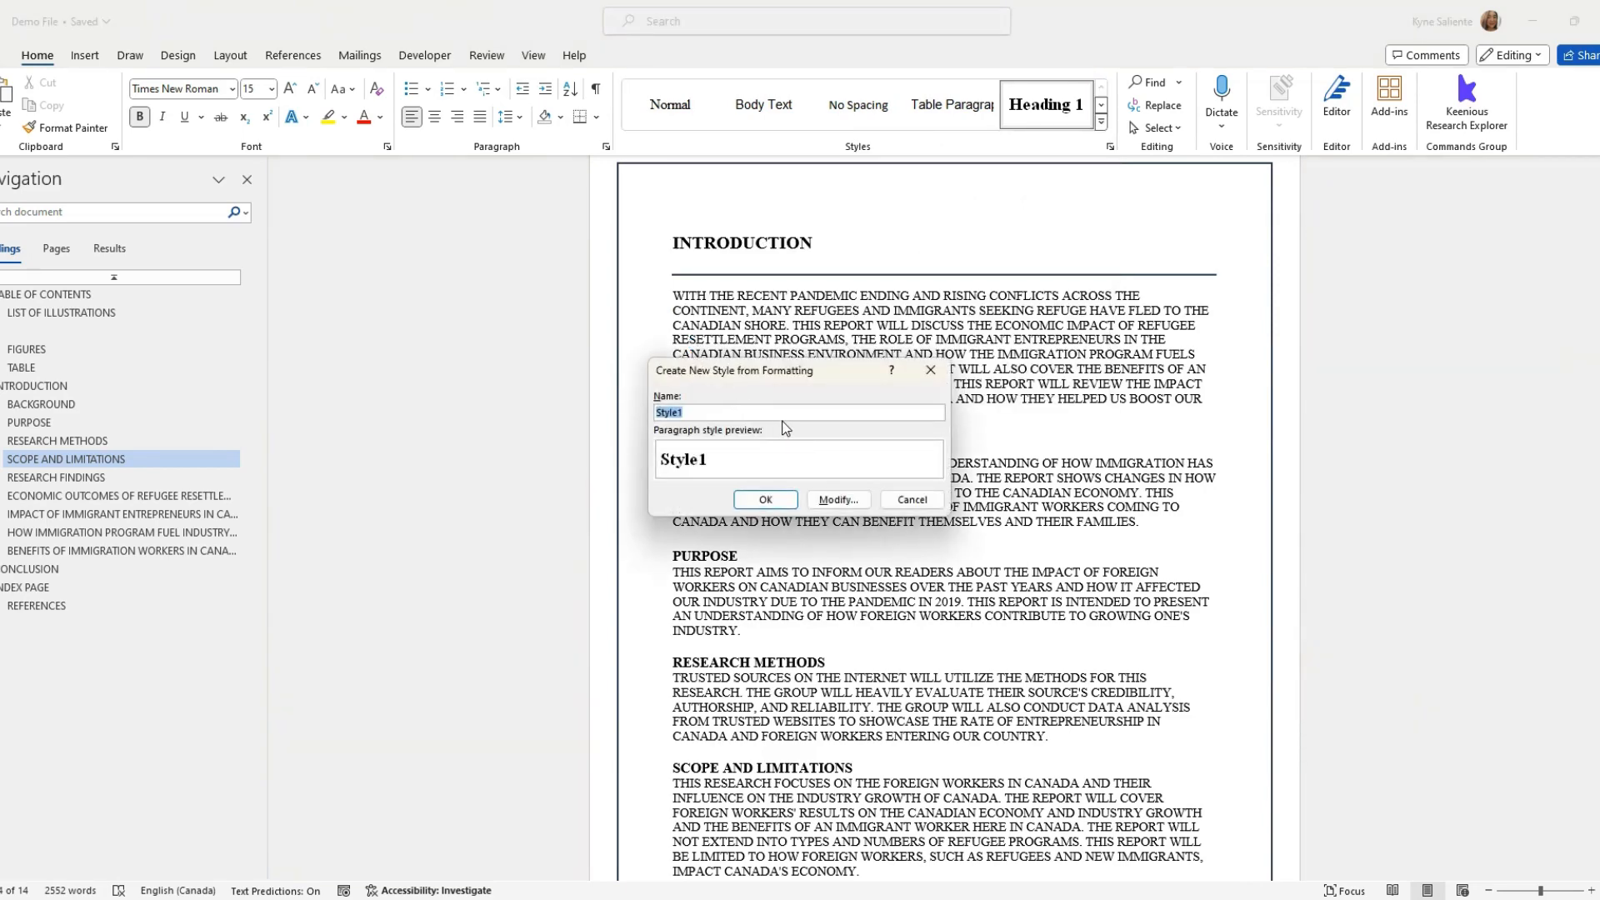
{"action": "type", "text": "Custom"}
Step: Modify the Custom style's formatting to use the Arial Black font at size 18
{"action": "left_click", "coordinate": [836, 500]}
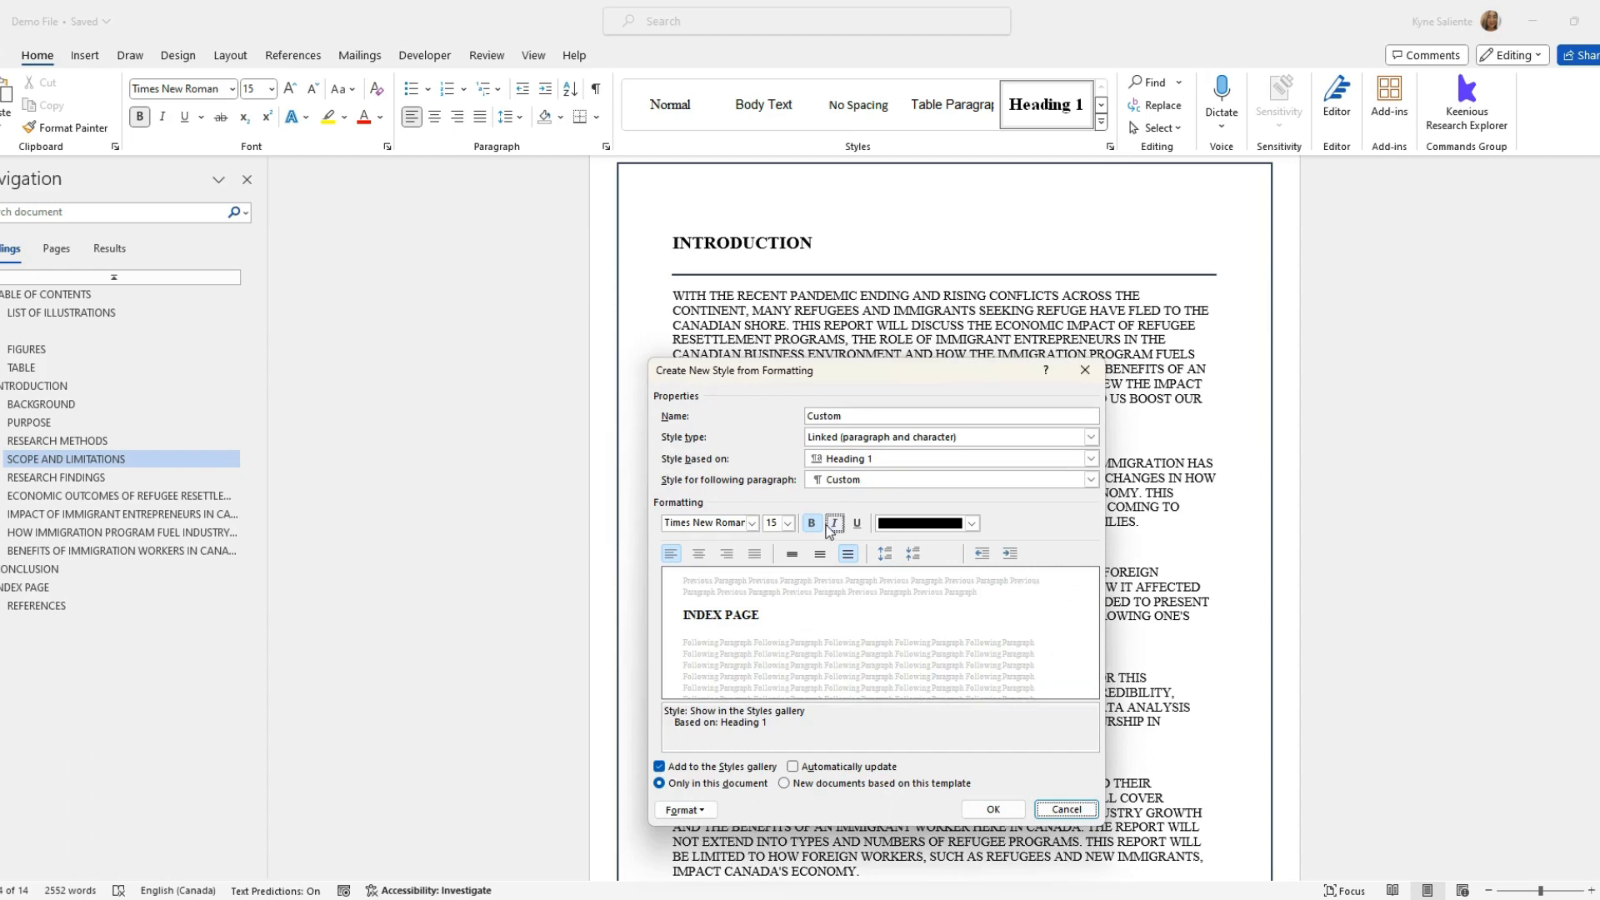
{"action": "left_click", "coordinate": [755, 526]}
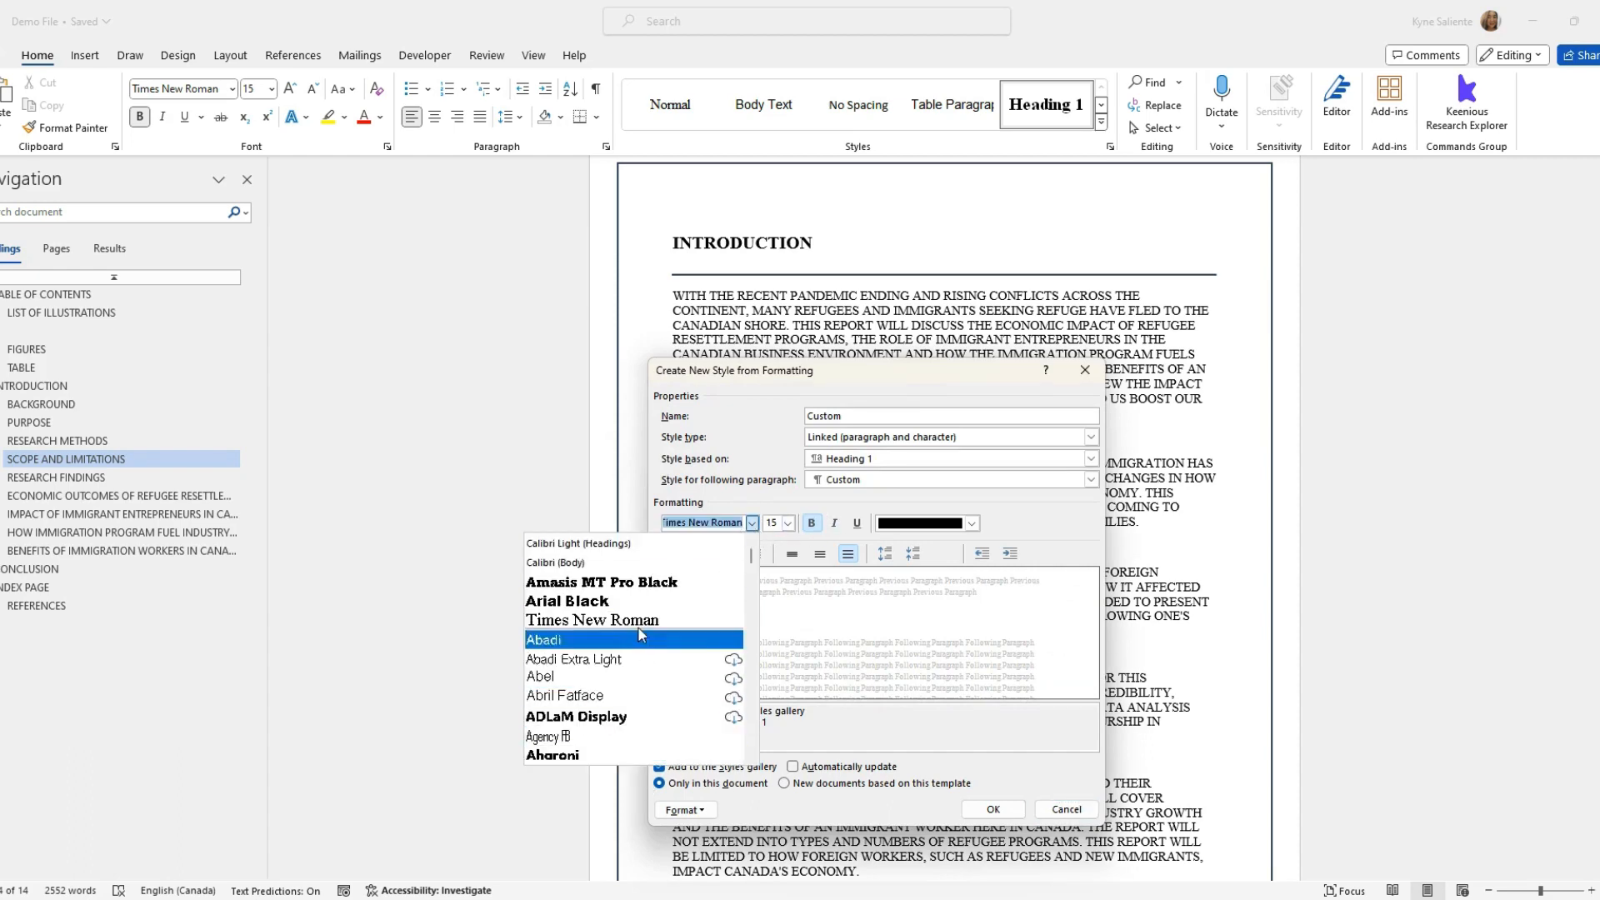
{"action": "scroll", "coordinate": [637, 629], "scroll_direction": "down", "scroll_amount": 3}
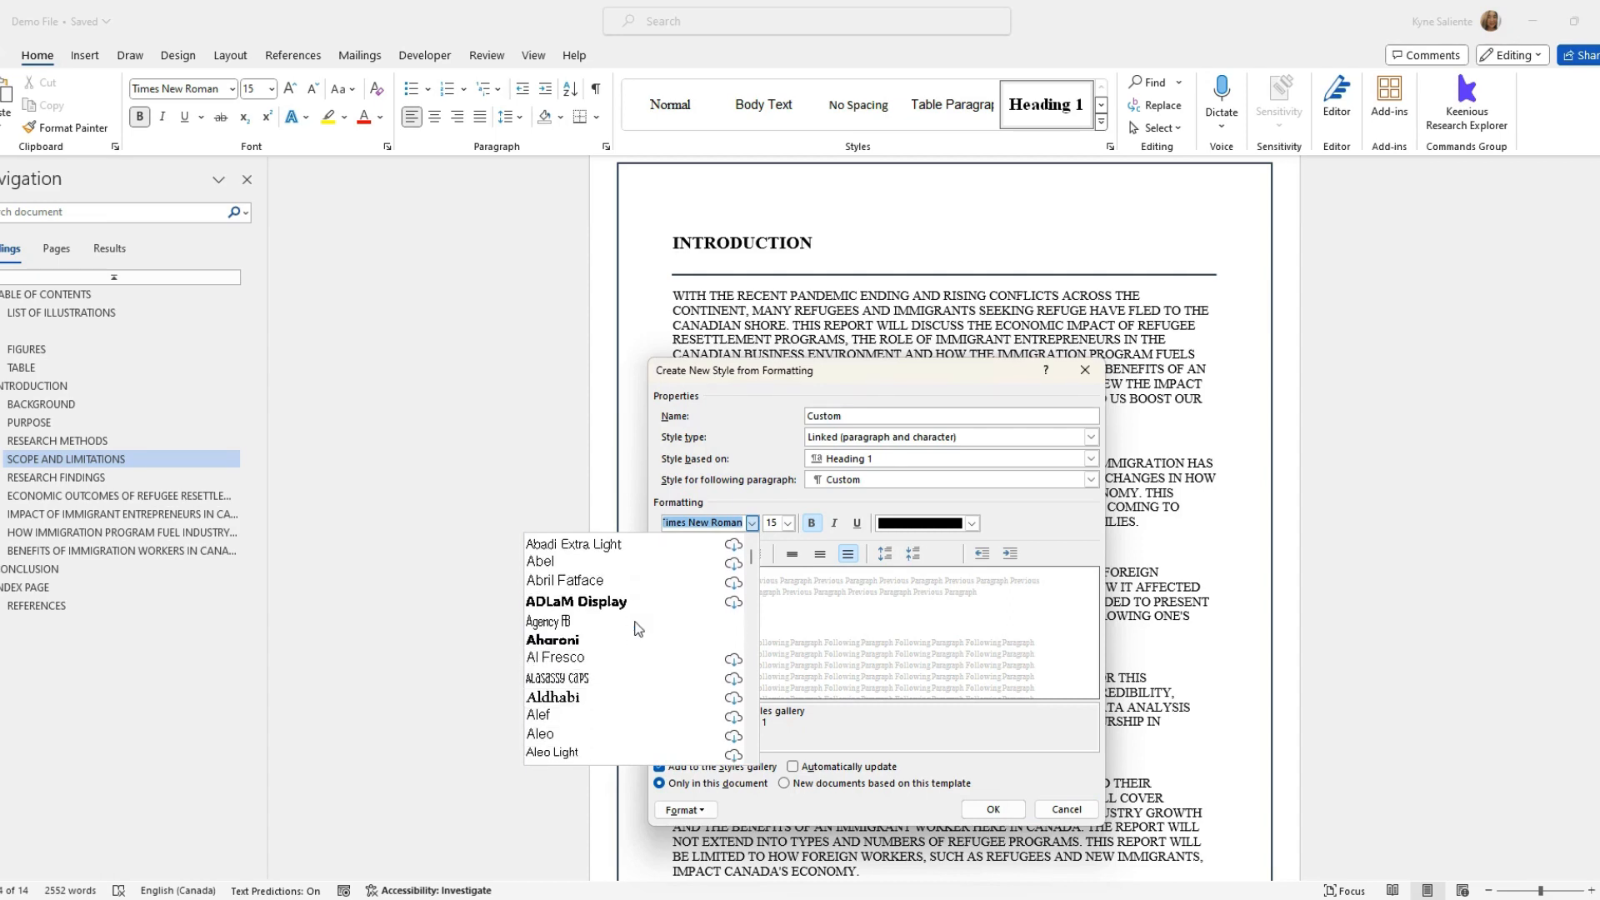
{"action": "scroll", "coordinate": [635, 635], "scroll_direction": "down", "scroll_amount": 3}
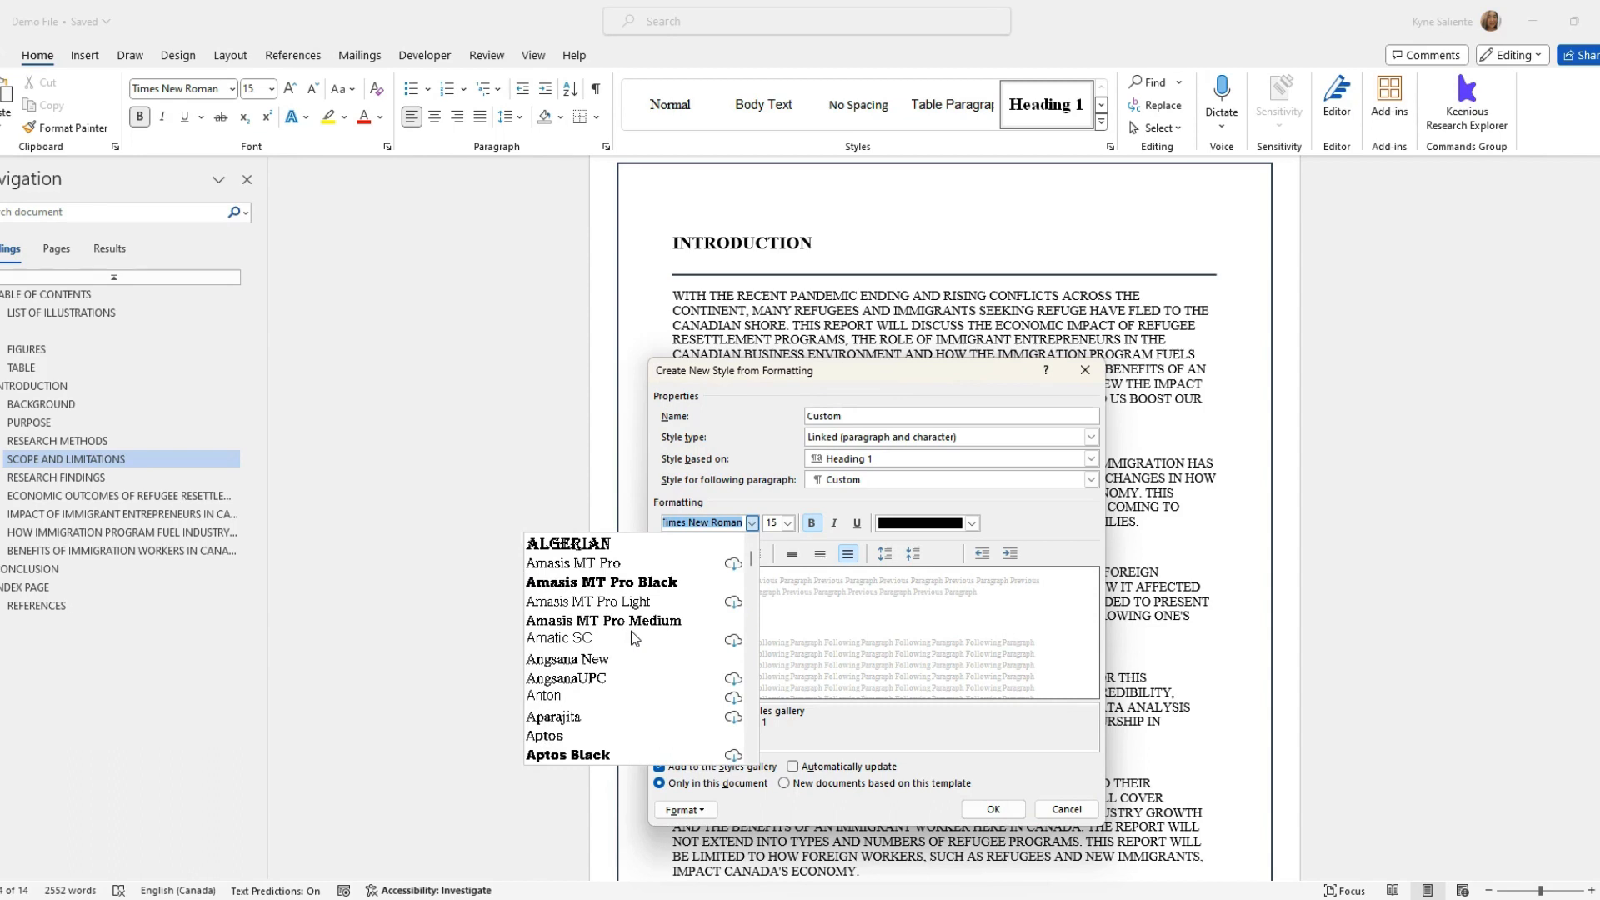
{"action": "scroll", "coordinate": [637, 649], "scroll_direction": "down", "scroll_amount": 3}
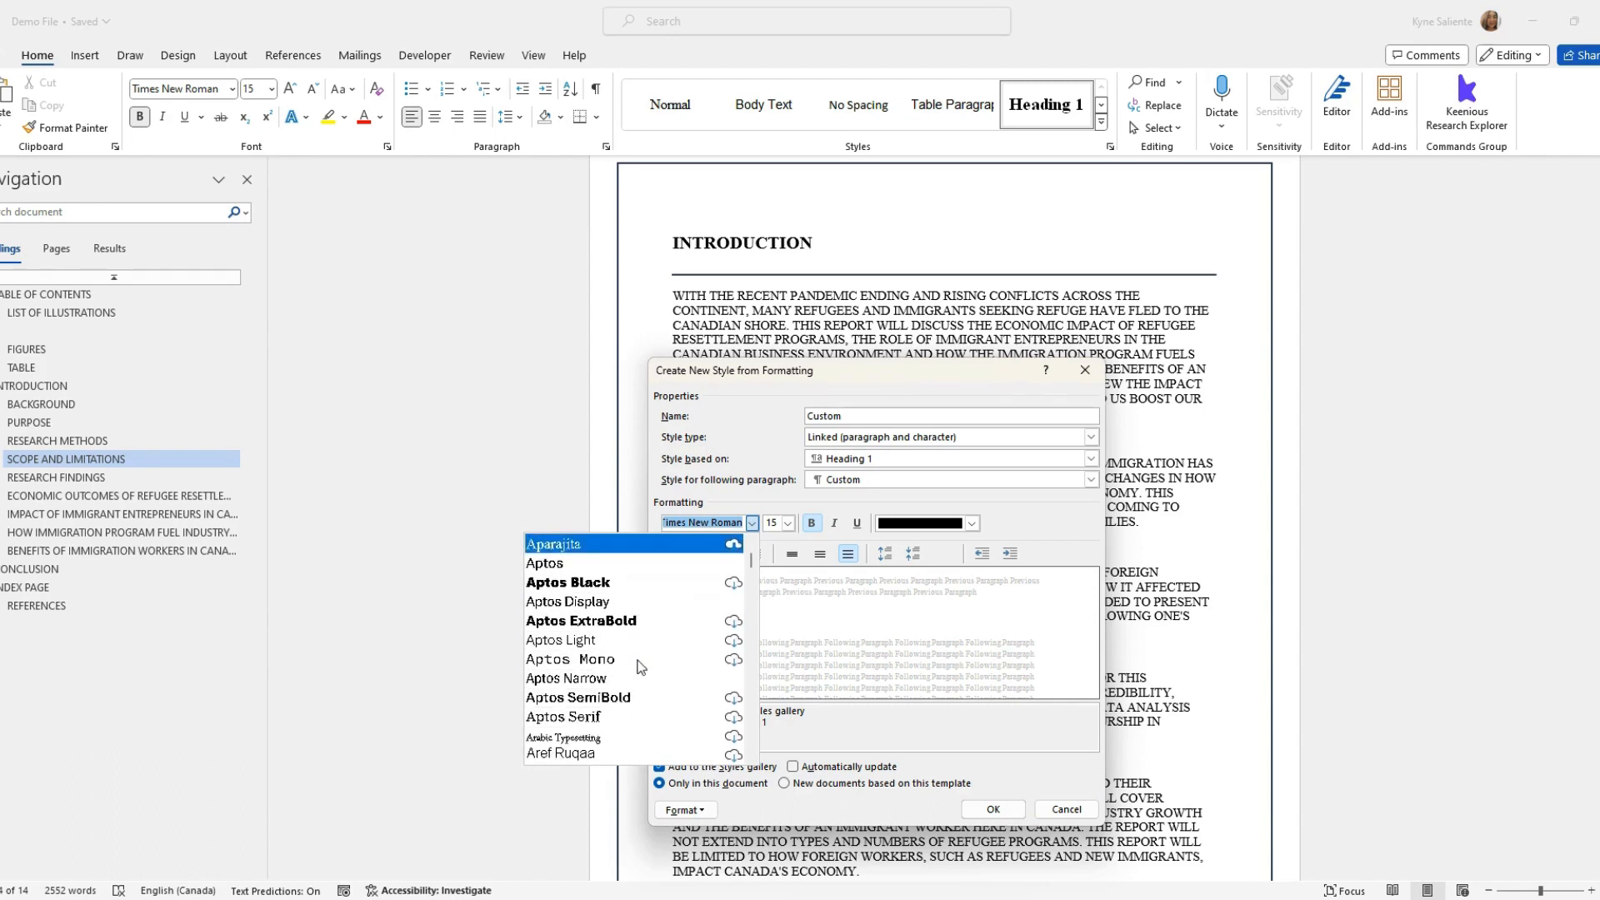
{"action": "scroll", "coordinate": [640, 667], "scroll_direction": "down", "scroll_amount": 1}
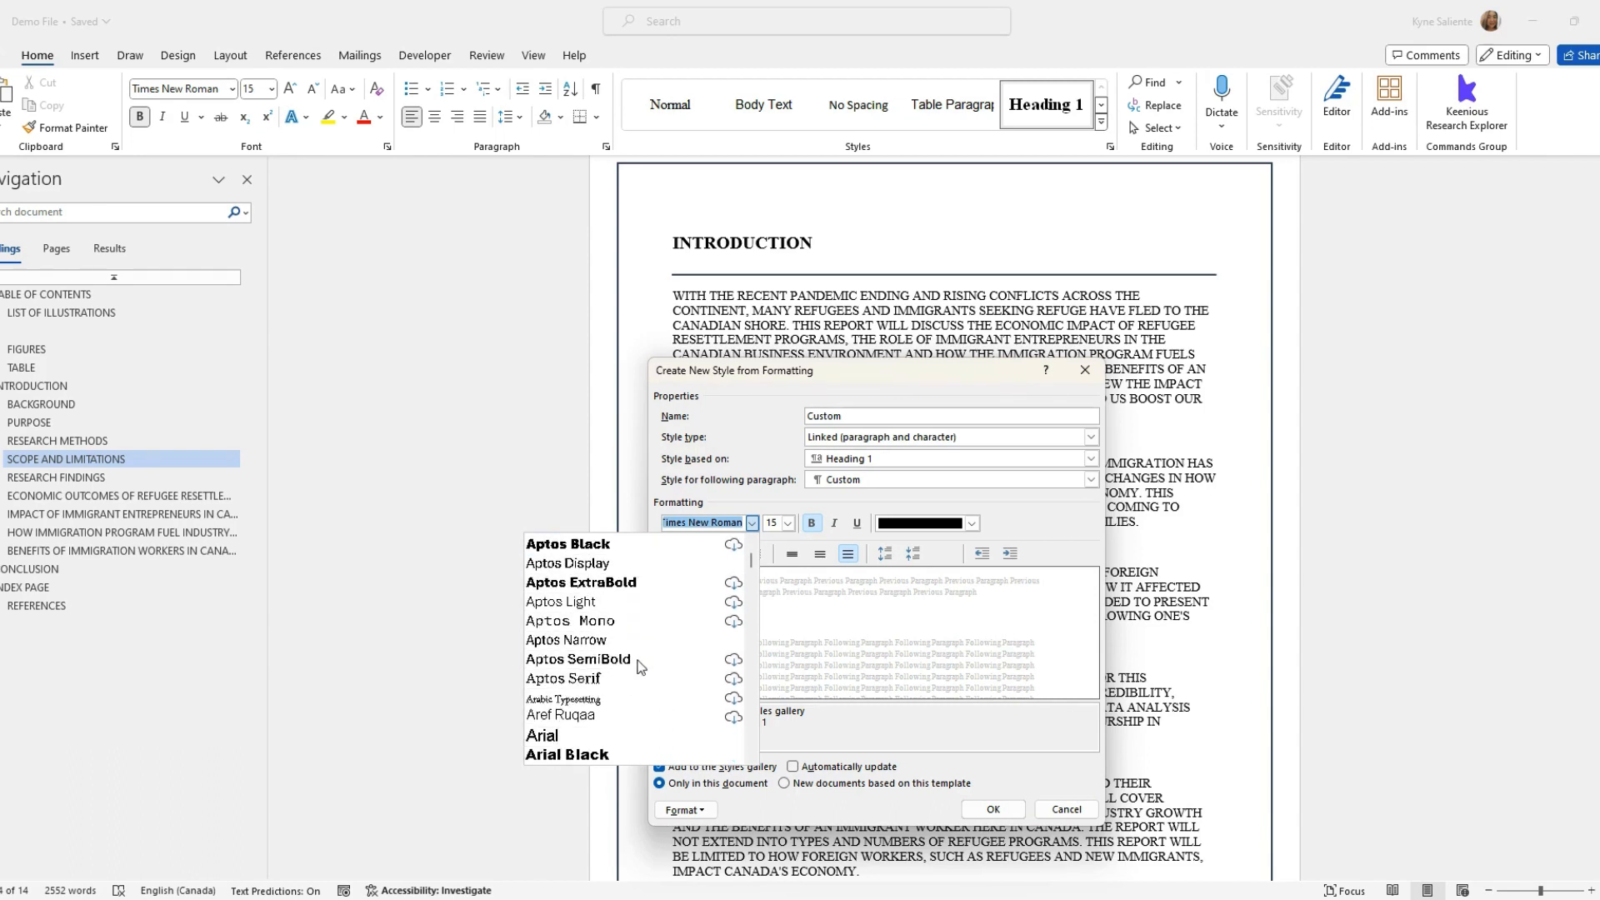
{"action": "left_click", "coordinate": [617, 755]}
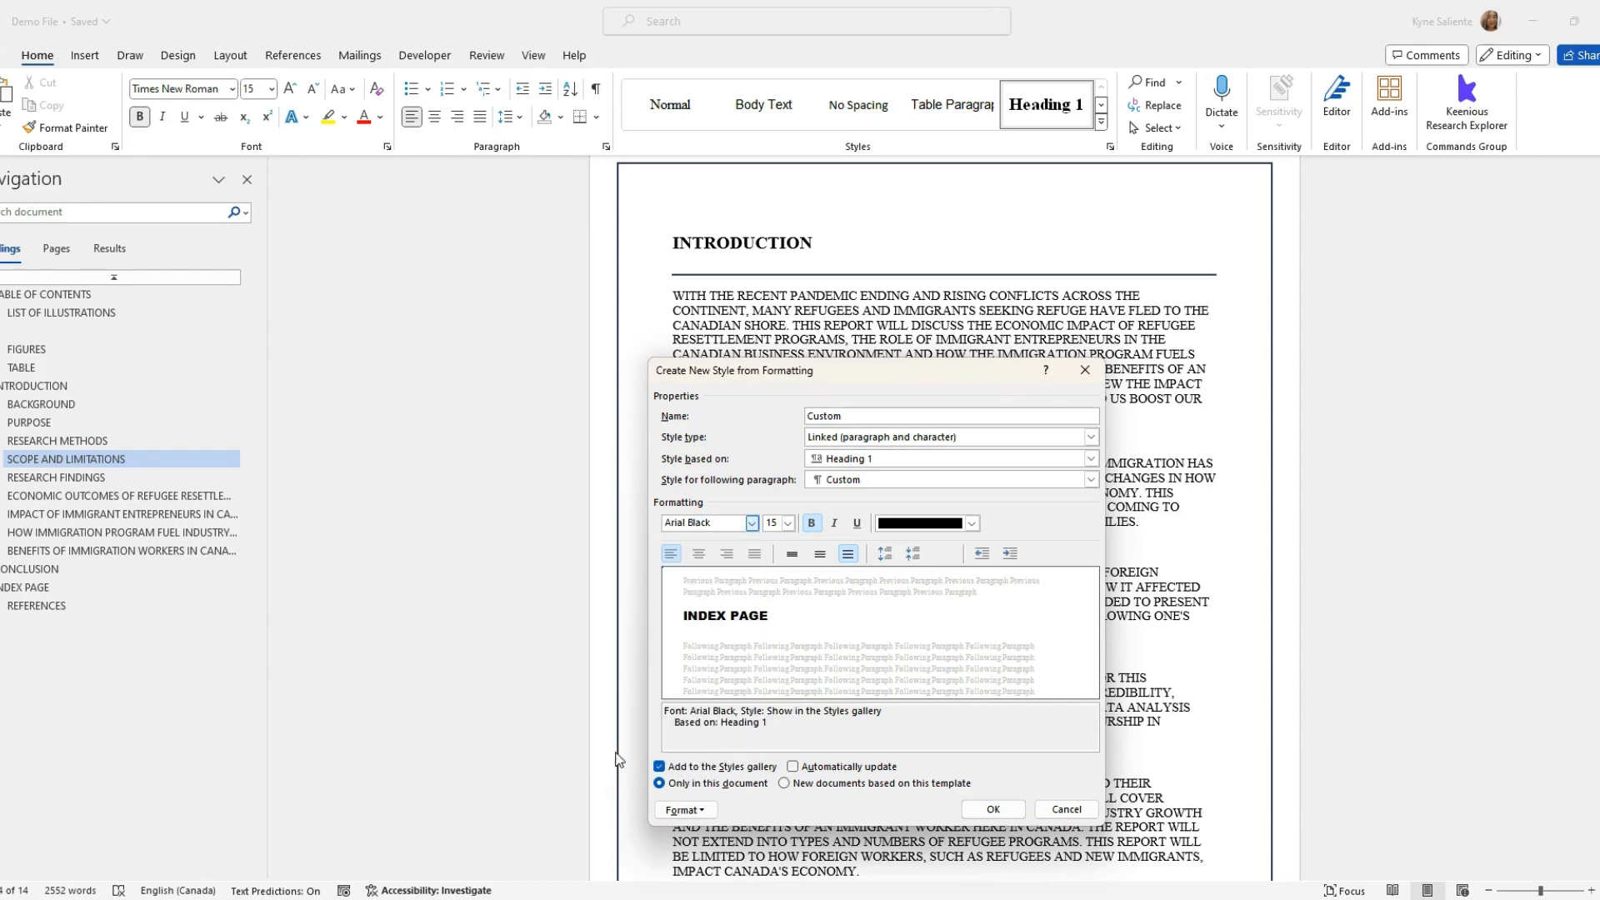
{"action": "left_click", "coordinate": [787, 525]}
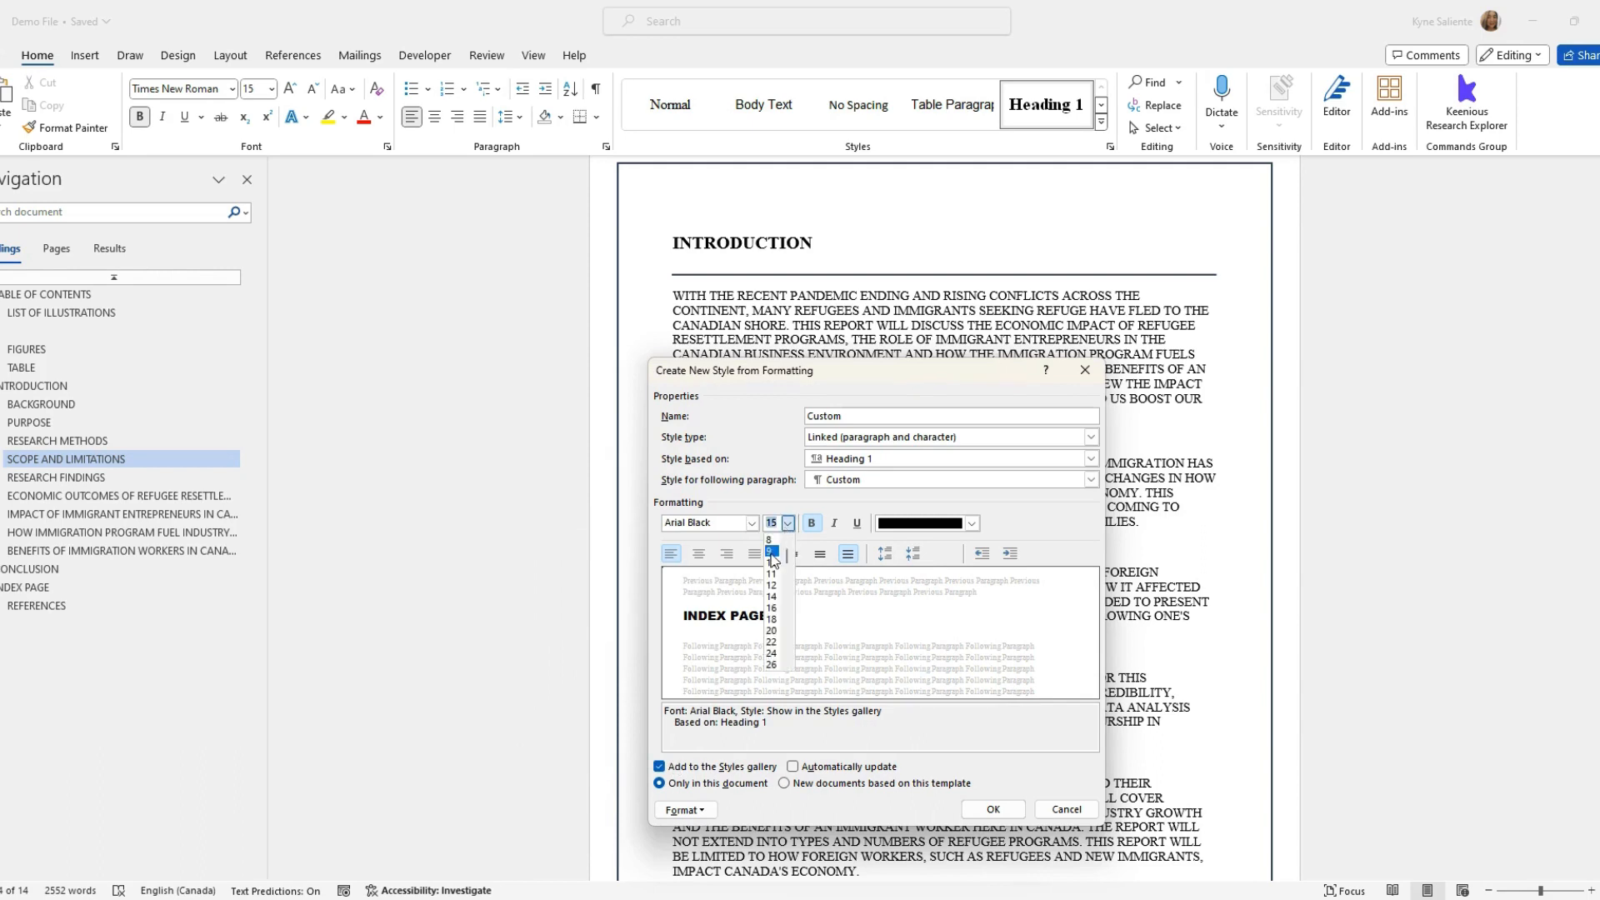
{"action": "left_click", "coordinate": [772, 619]}
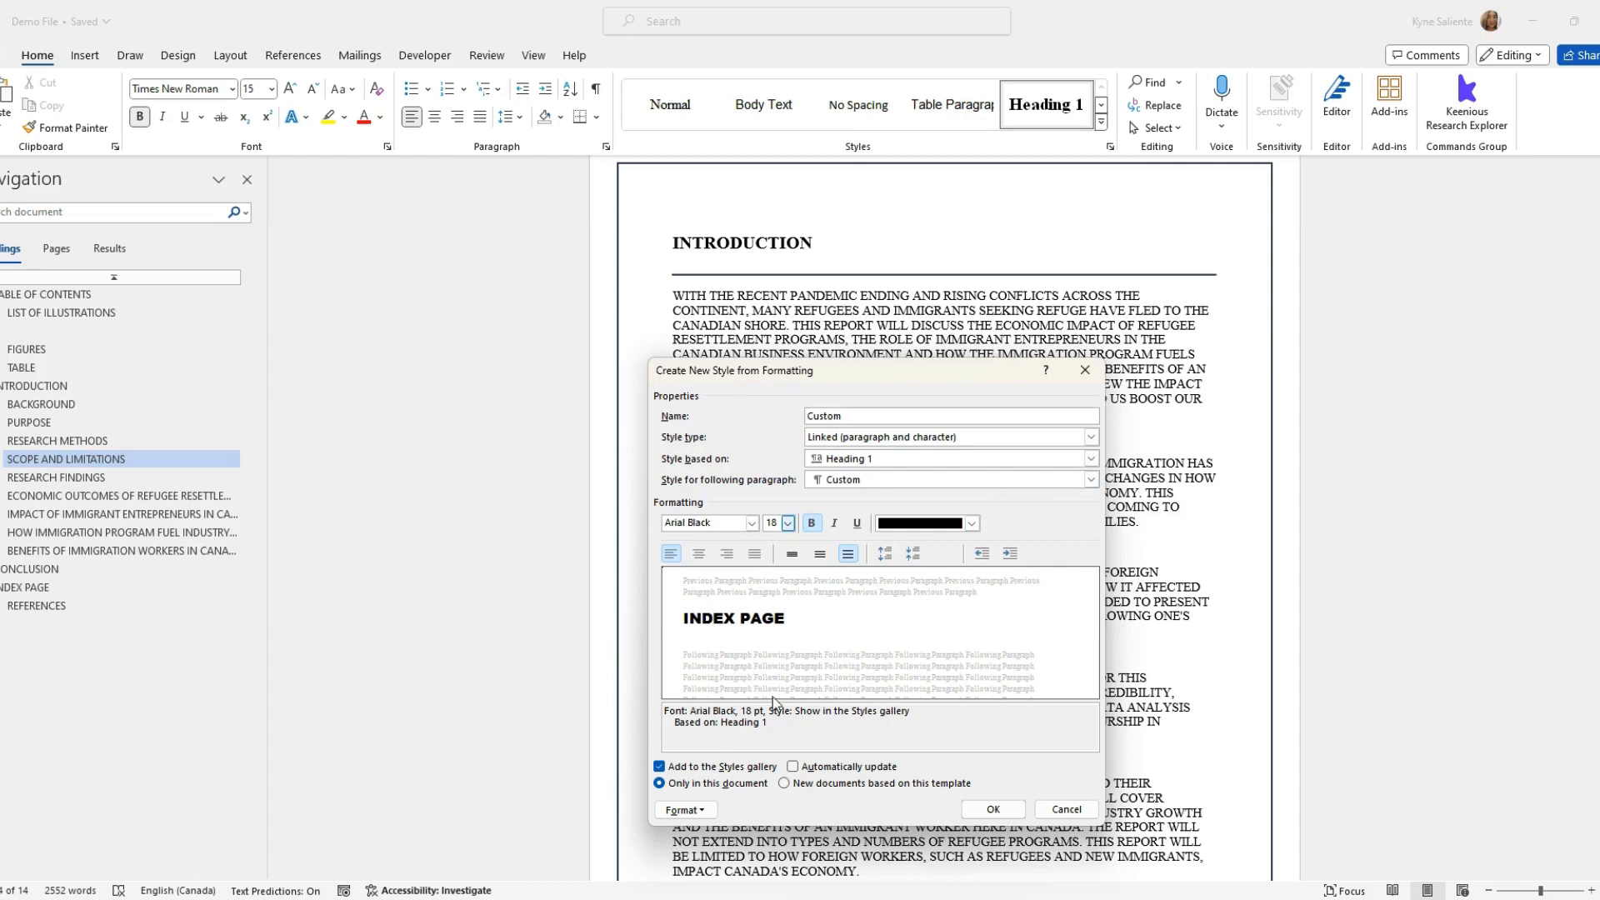
Step: Give the Custom style a Box border in the blue Accent 1 theme color with a width of 2 ¼ pt
{"action": "left_click", "coordinate": [708, 815]}
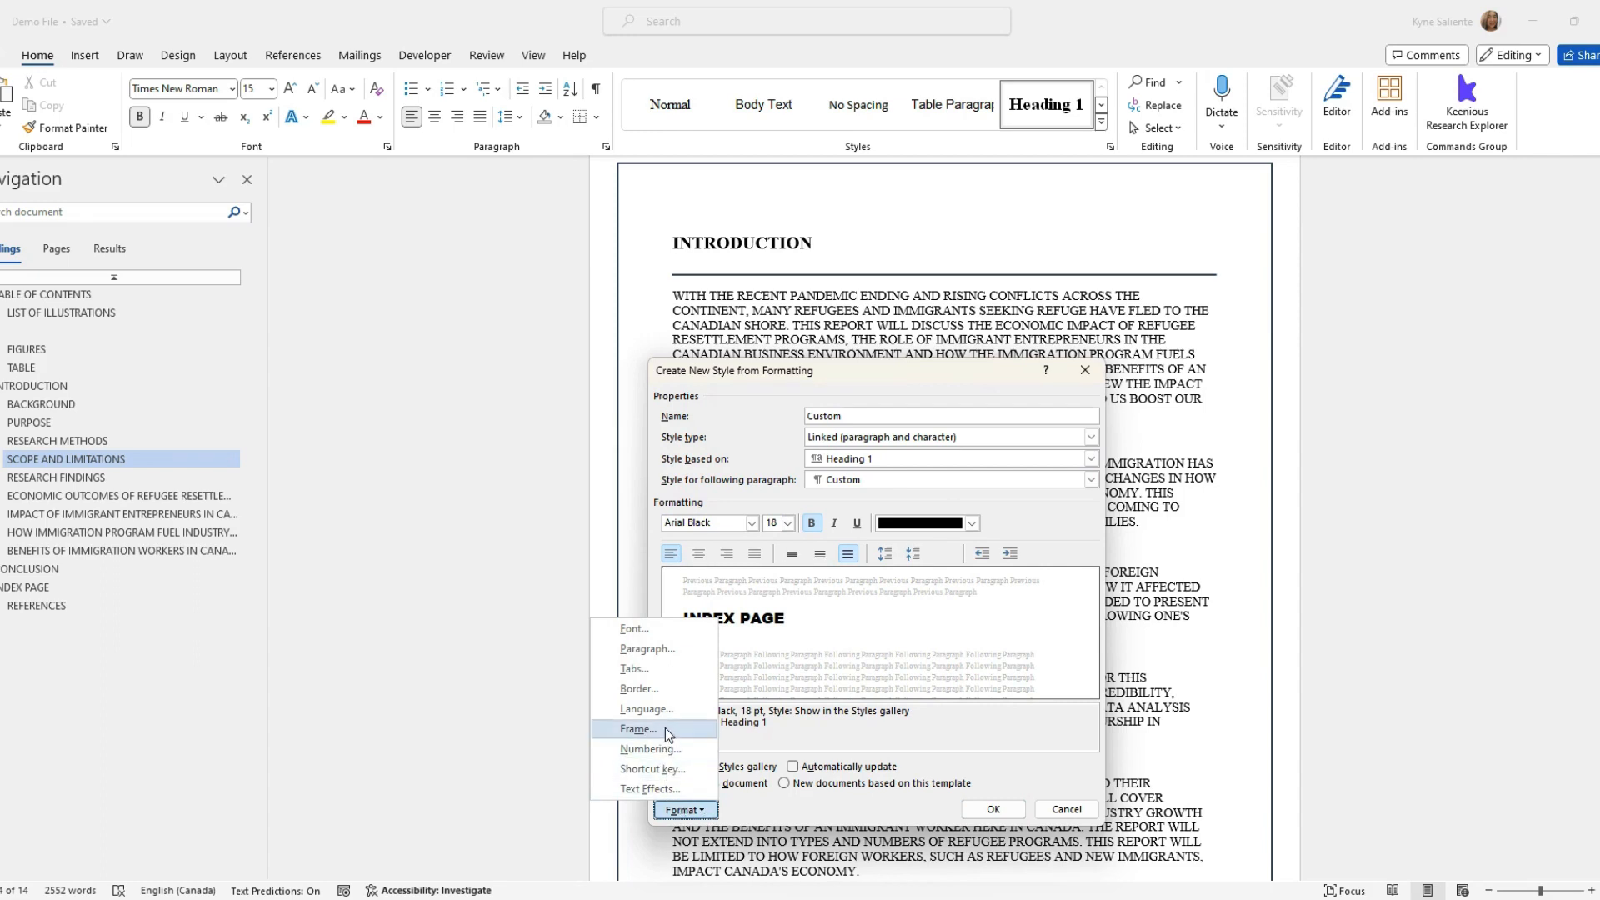
{"action": "left_click", "coordinate": [635, 692]}
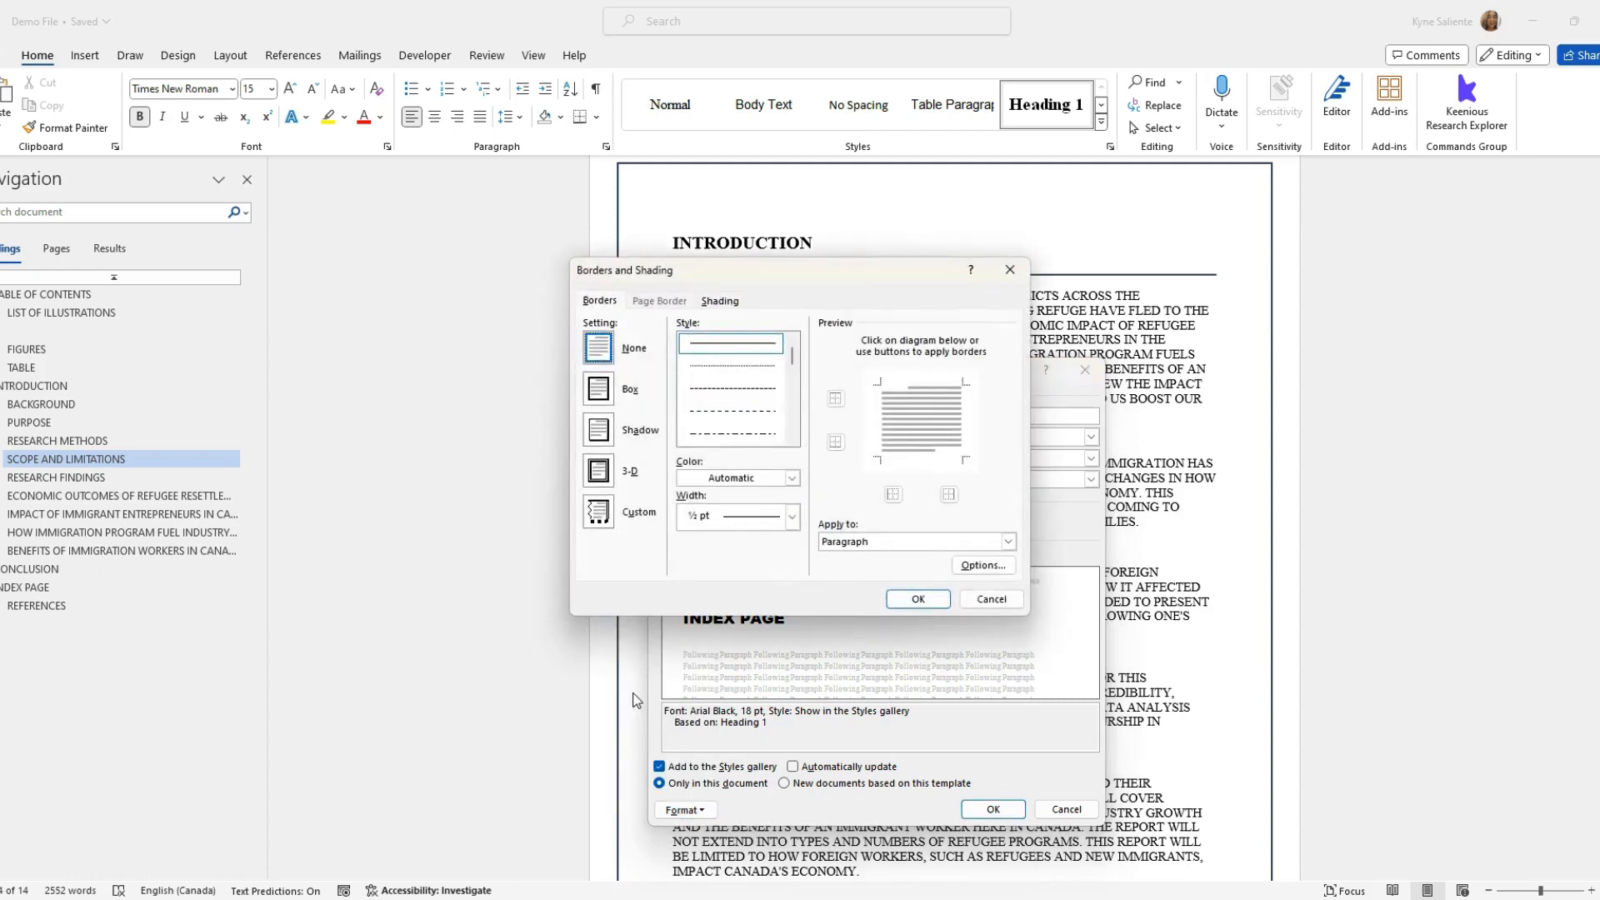
{"action": "left_click", "coordinate": [602, 389]}
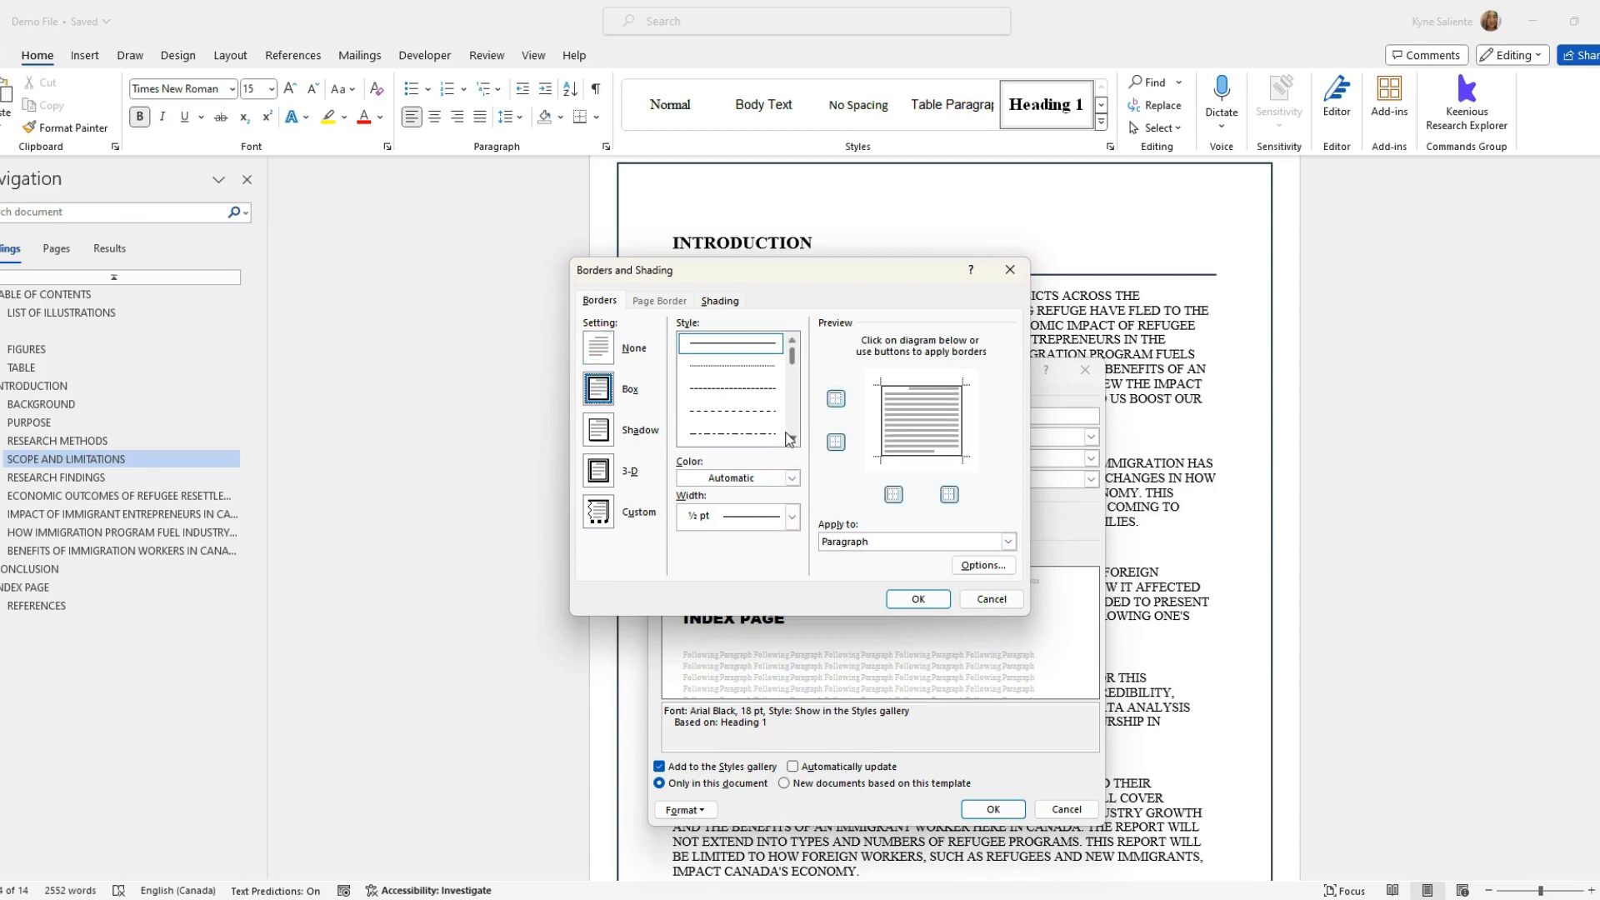
{"action": "left_click", "coordinate": [792, 477]}
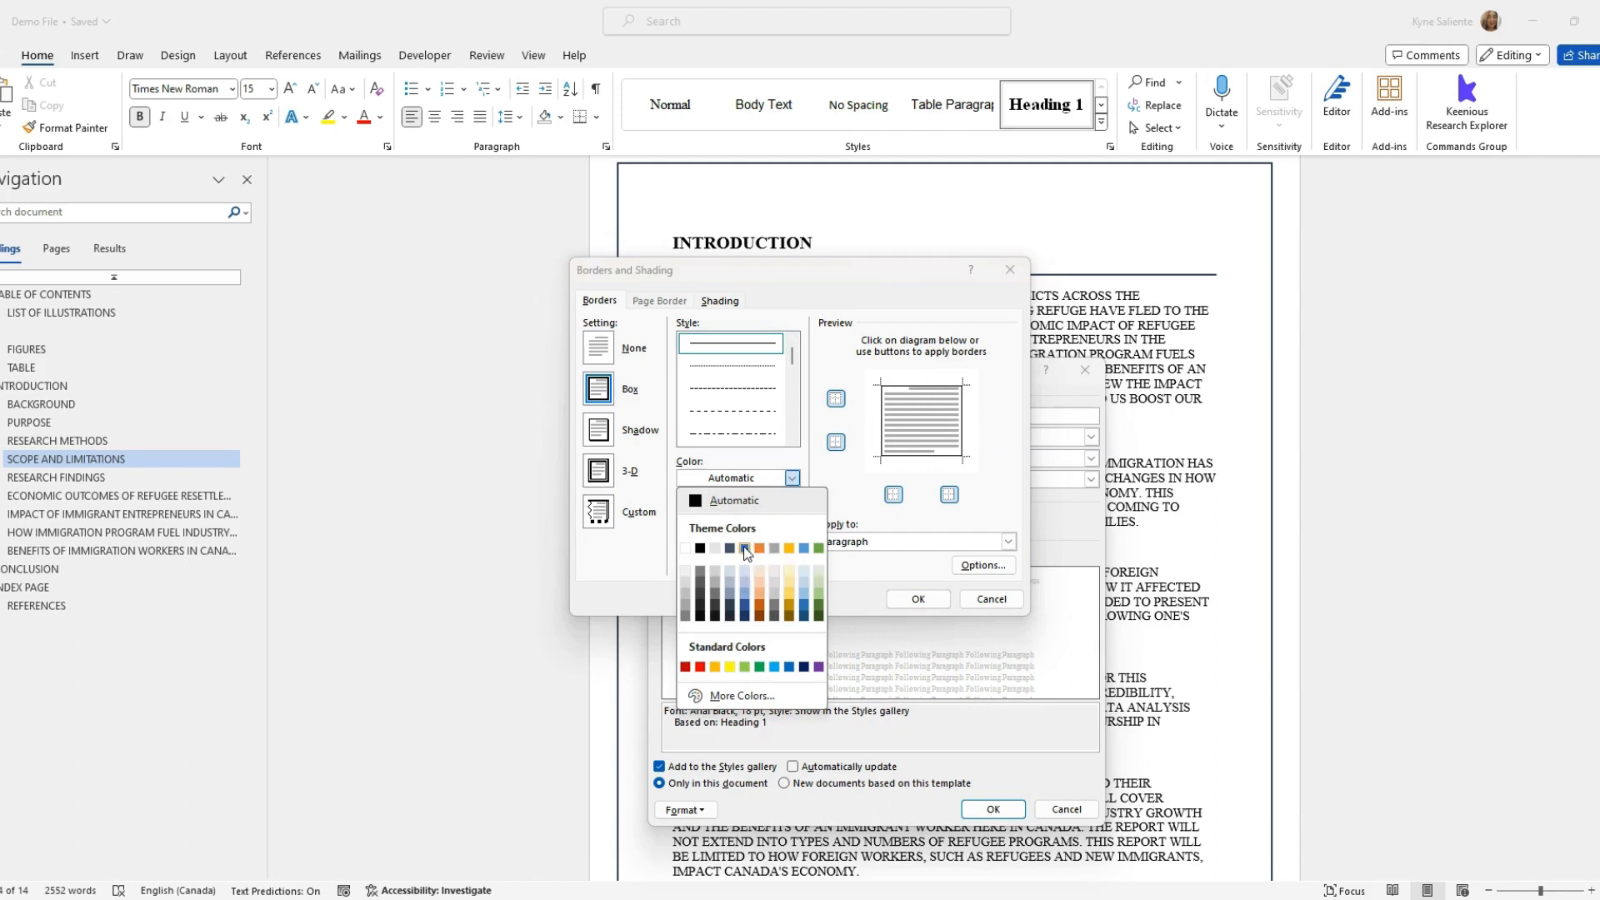
{"action": "left_click", "coordinate": [746, 549]}
{"action": "left_click", "coordinate": [793, 517]}
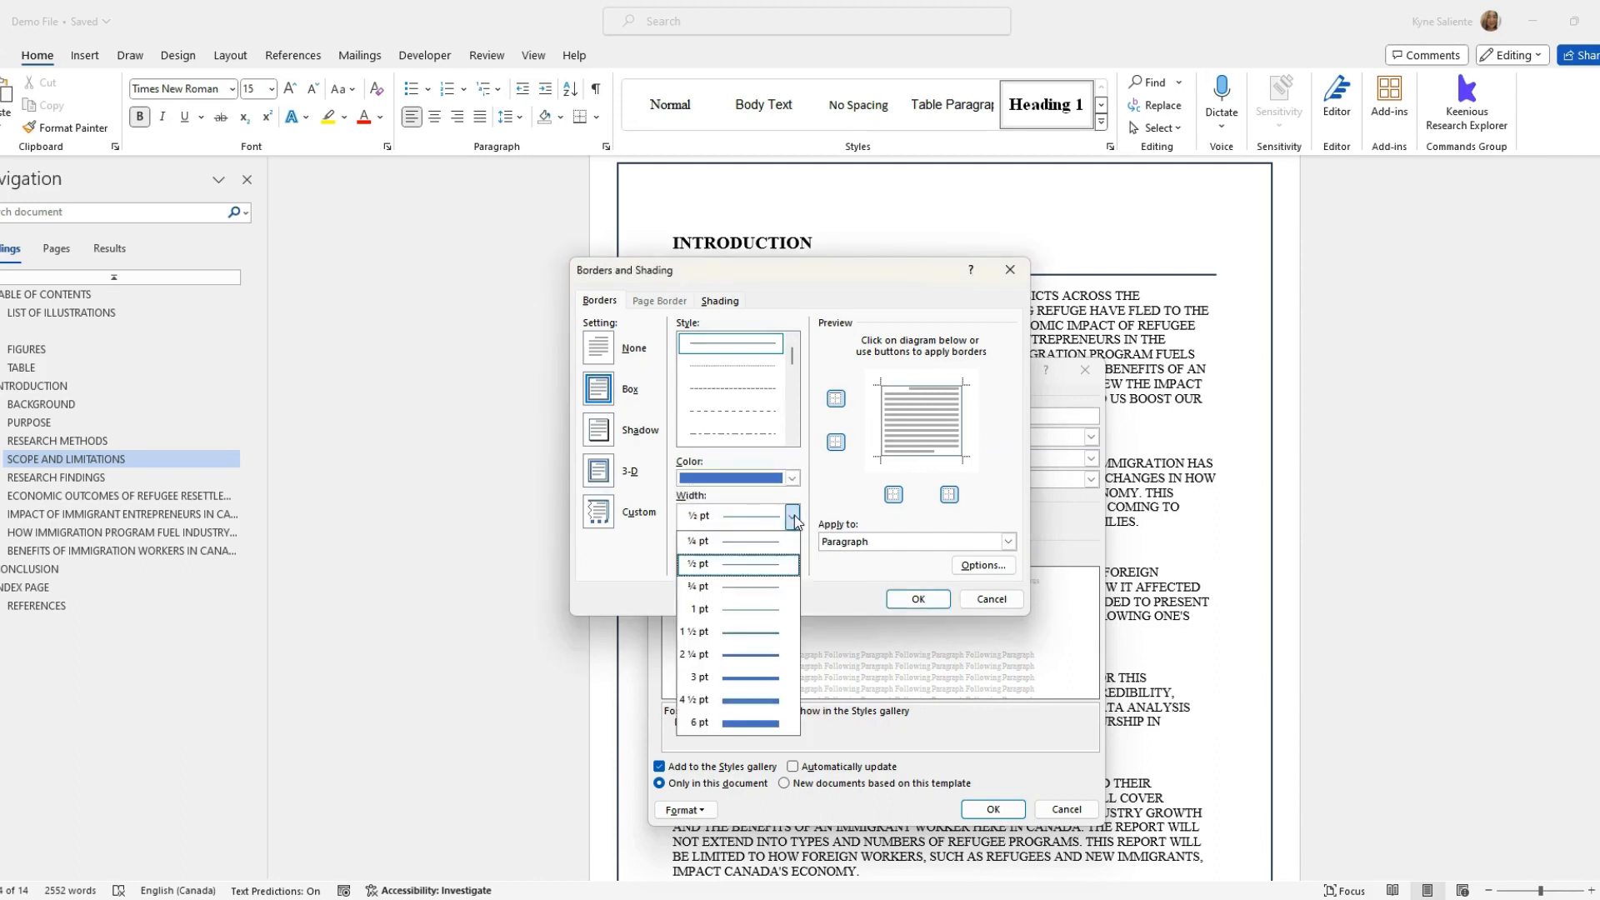
{"action": "left_click", "coordinate": [753, 654]}
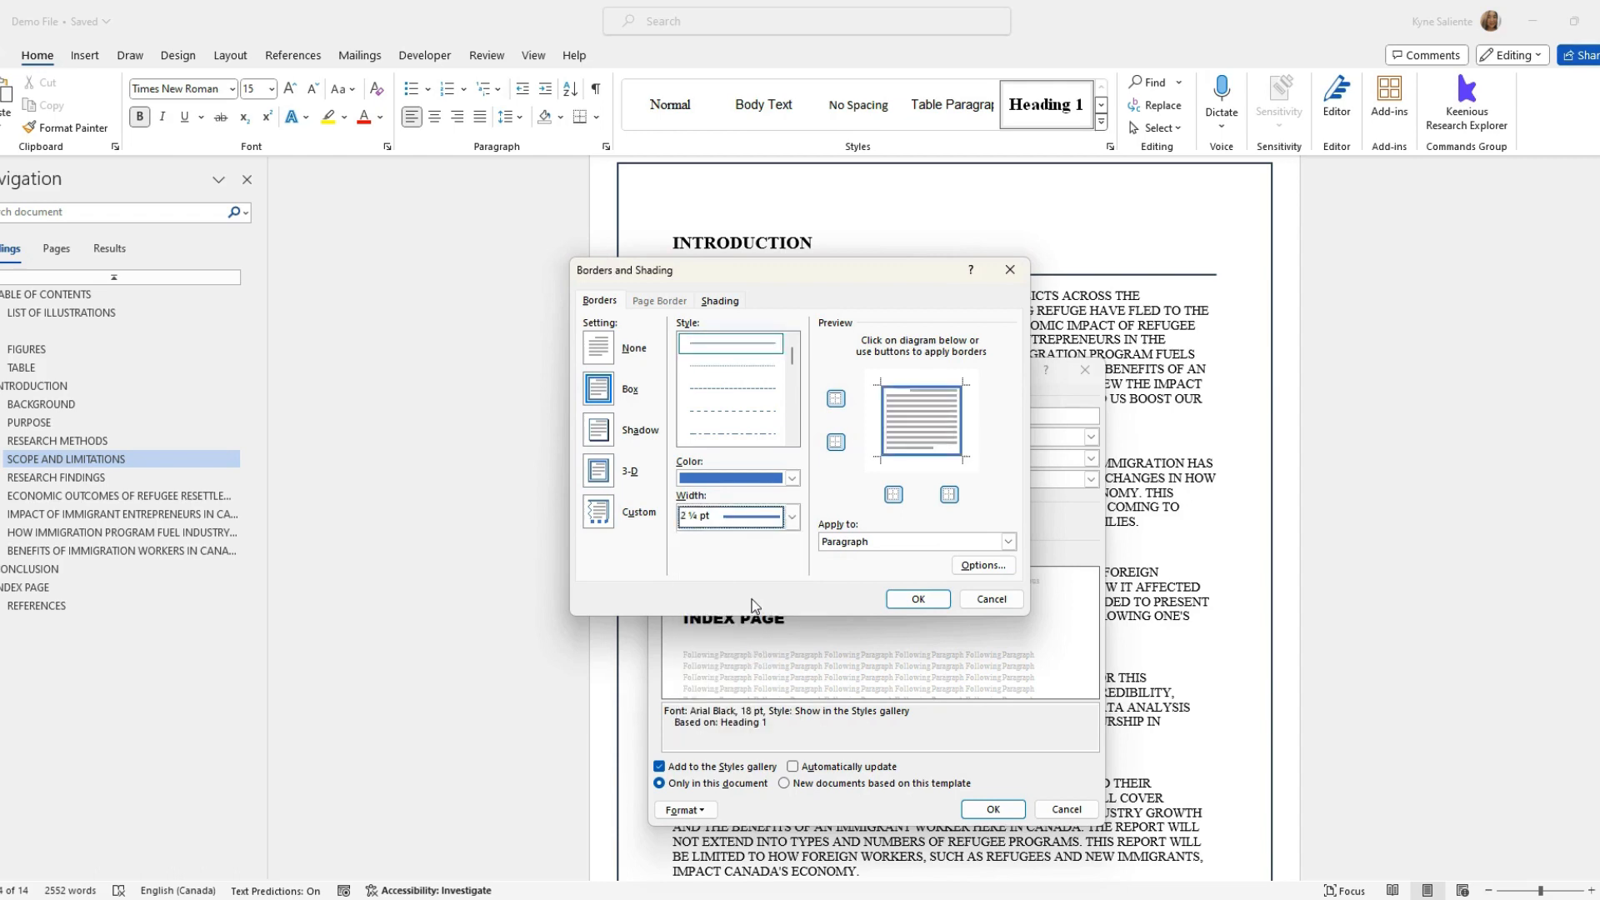
Step: Change the border's line style to double solid lines, confirm the border and finish creating the Custom style
{"action": "left_click", "coordinate": [792, 439]}
{"action": "left_click", "coordinate": [793, 439]}
{"action": "left_click", "coordinate": [732, 434]}
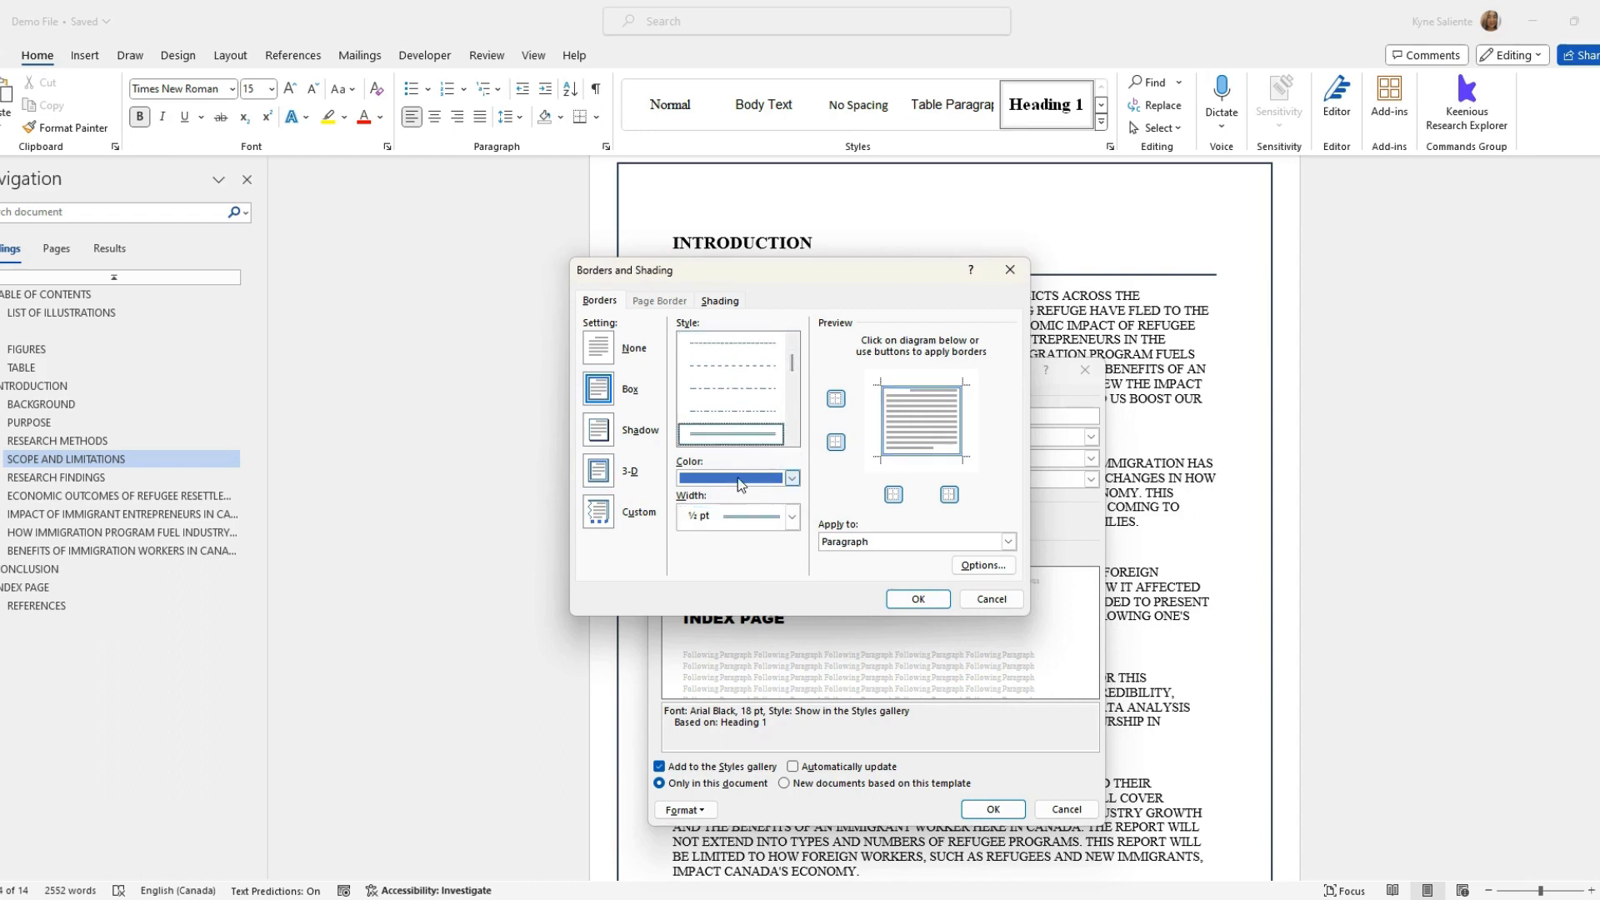
{"action": "left_click", "coordinate": [917, 600]}
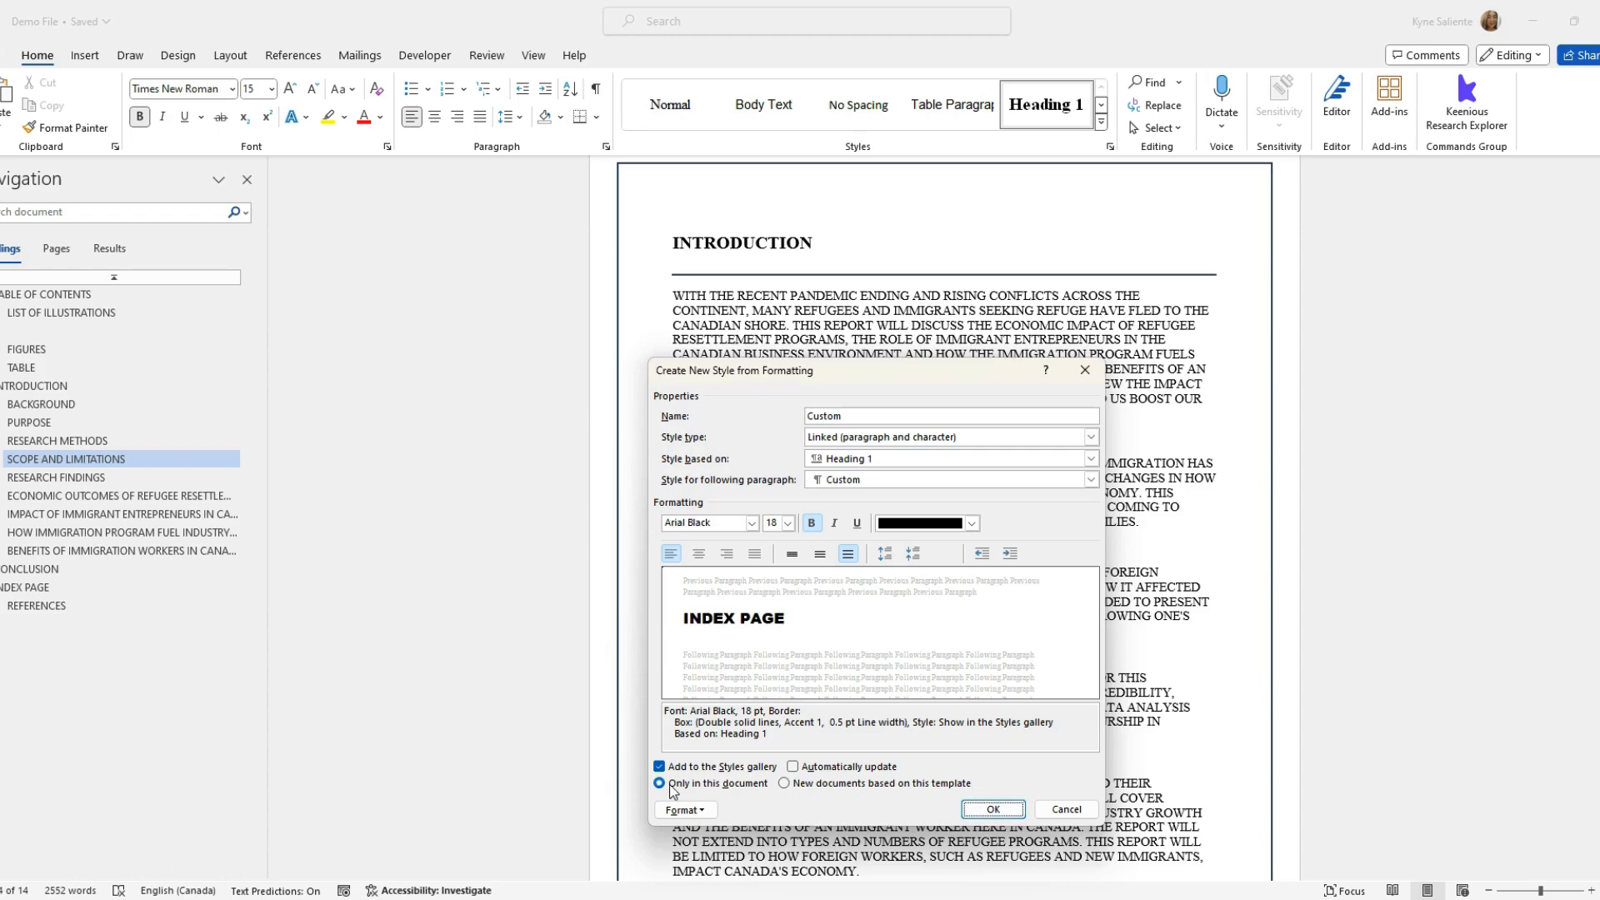
{"action": "left_click", "coordinate": [993, 810]}
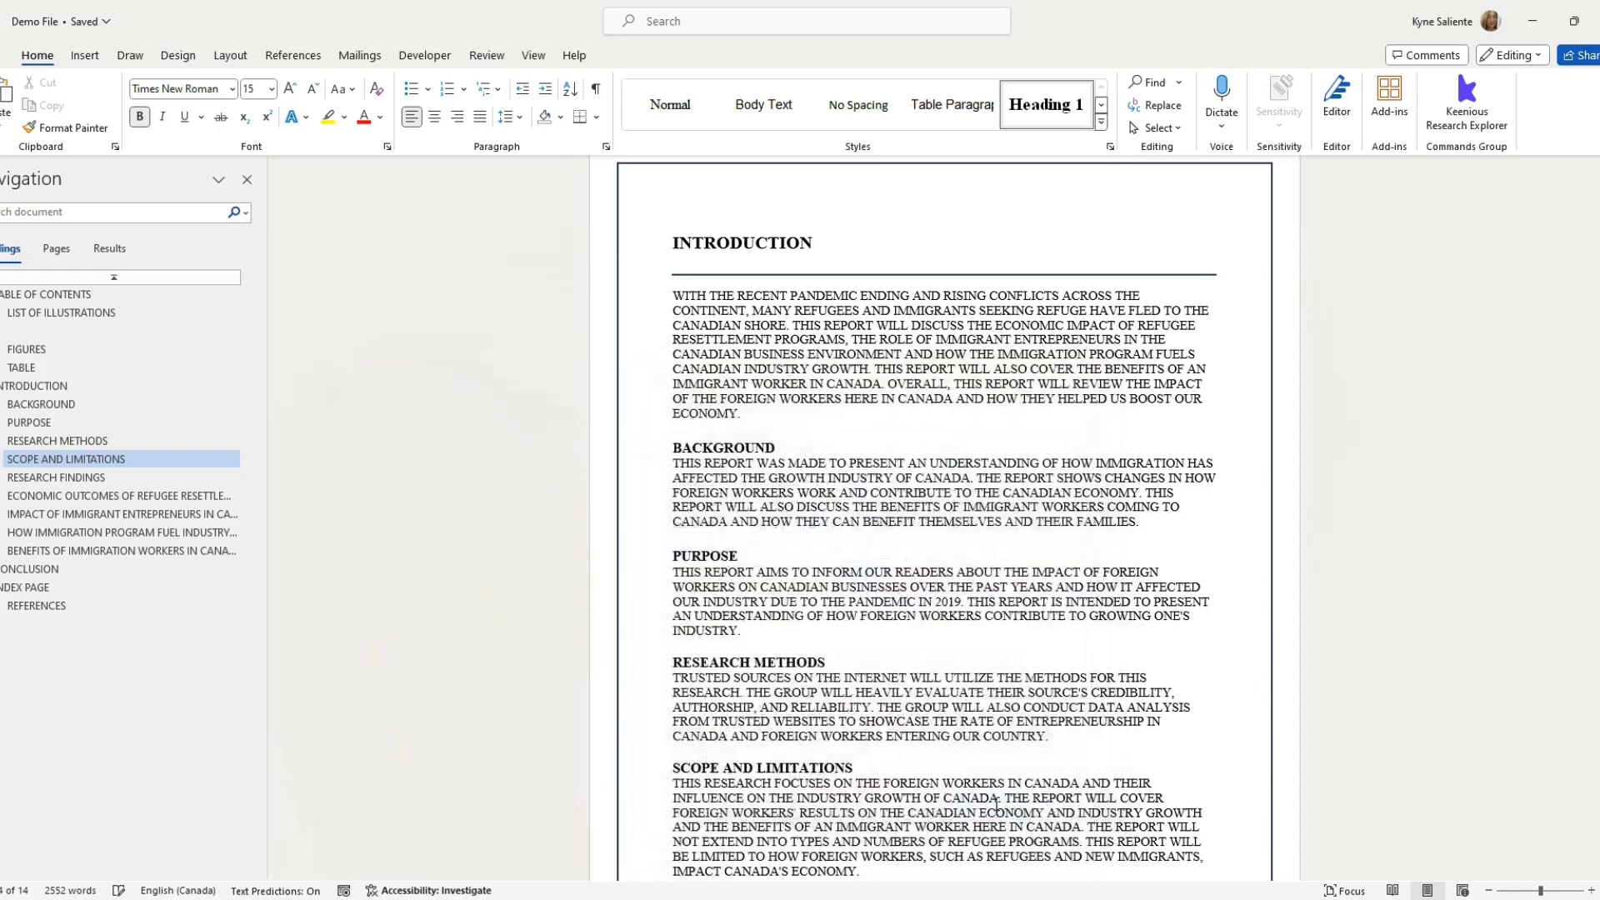
Step: Apply the Custom style to the RESEARCH FINDINGS heading
{"action": "scroll", "coordinate": [986, 780], "scroll_direction": "up", "scroll_amount": 8}
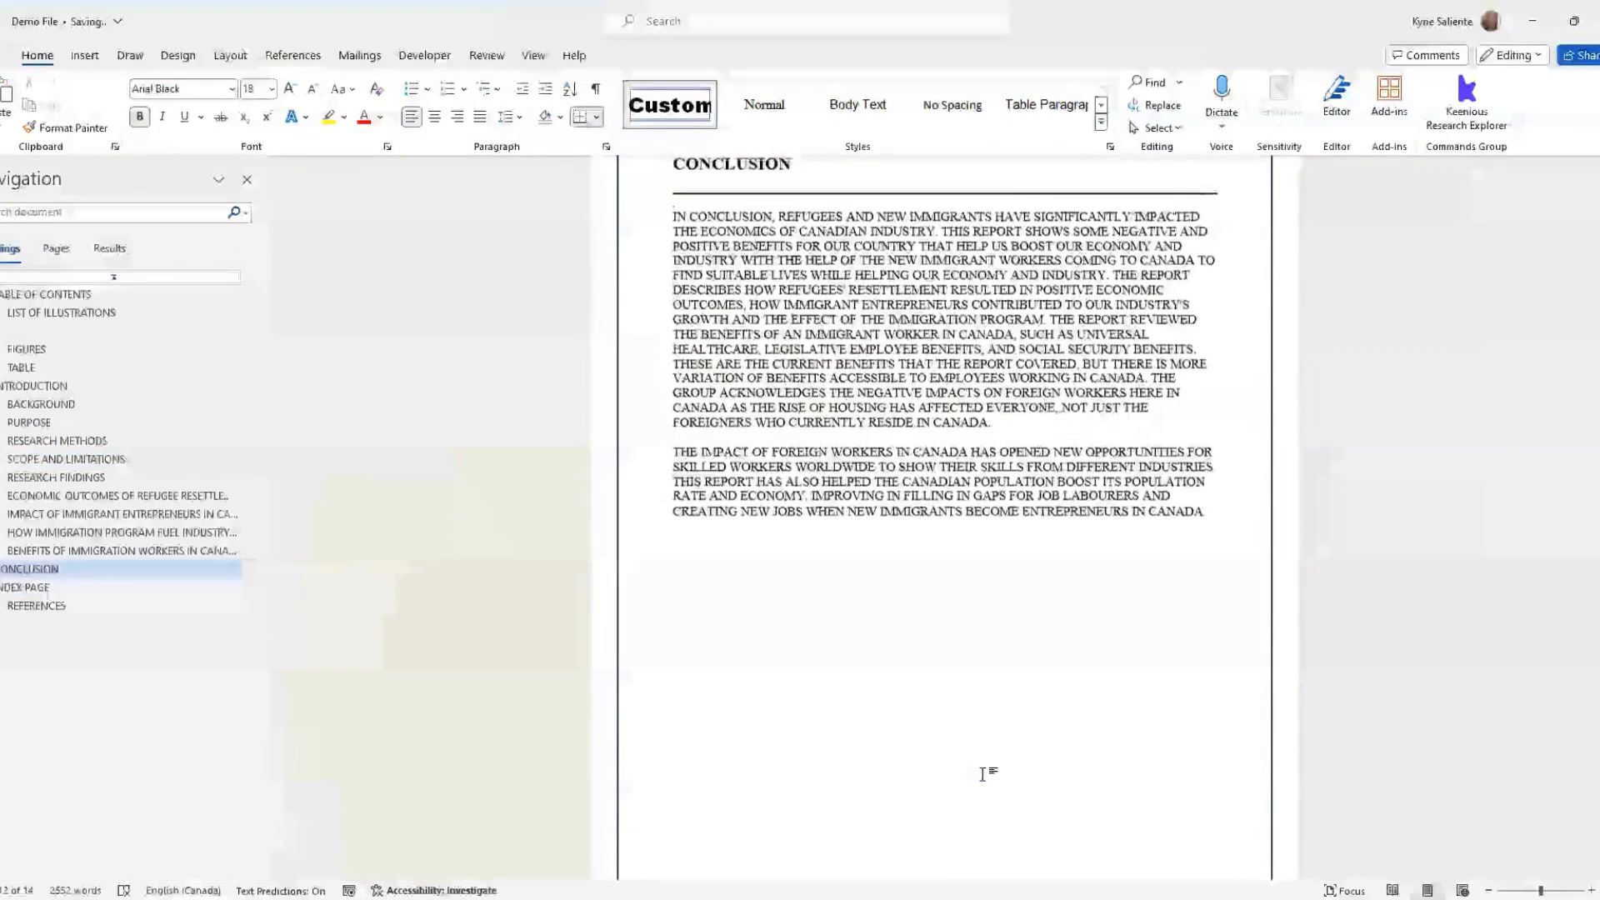
{"action": "scroll", "coordinate": [984, 774], "scroll_direction": "up", "scroll_amount": 10}
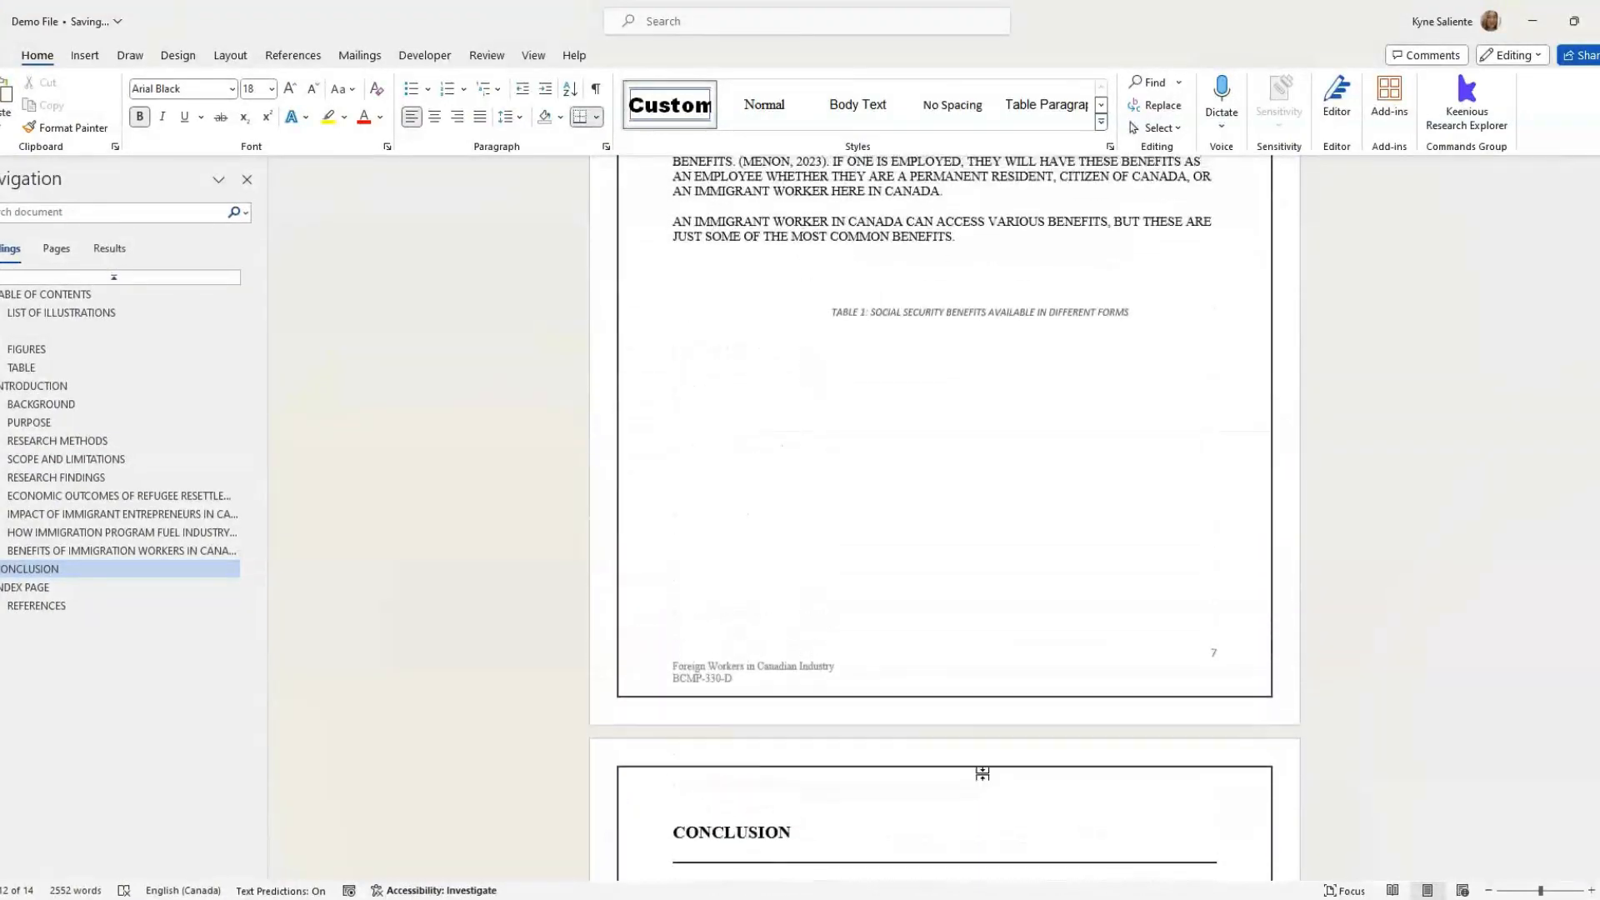
{"action": "scroll", "coordinate": [986, 781], "scroll_direction": "up", "scroll_amount": 5}
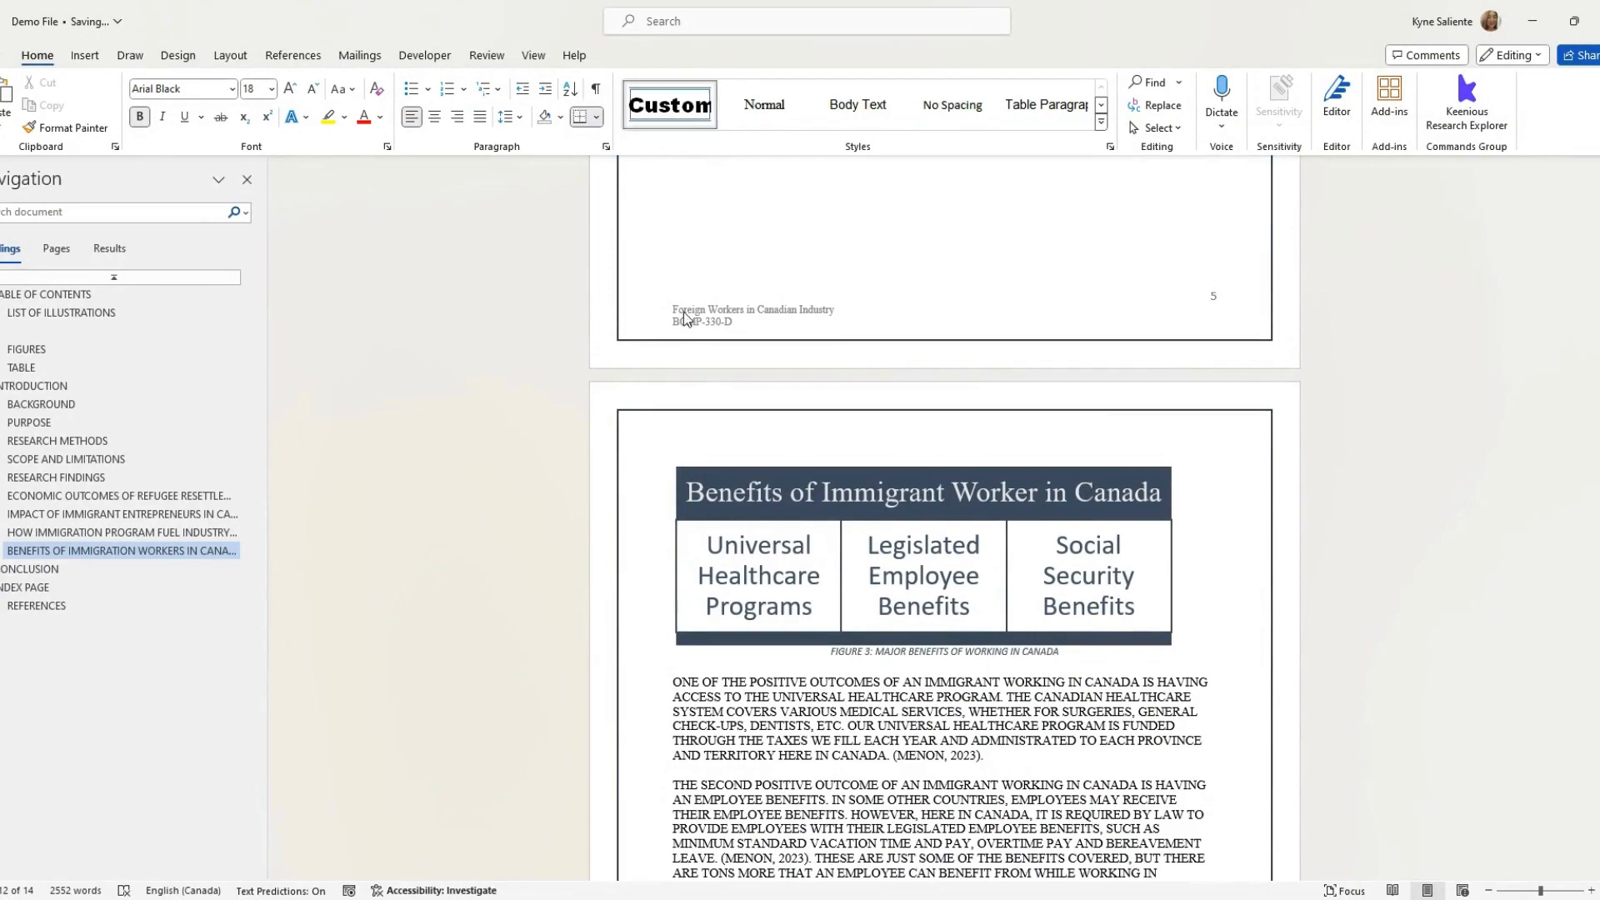
{"action": "scroll", "coordinate": [738, 554], "scroll_direction": "up", "scroll_amount": 3}
{"action": "scroll", "coordinate": [738, 557], "scroll_direction": "up", "scroll_amount": 11}
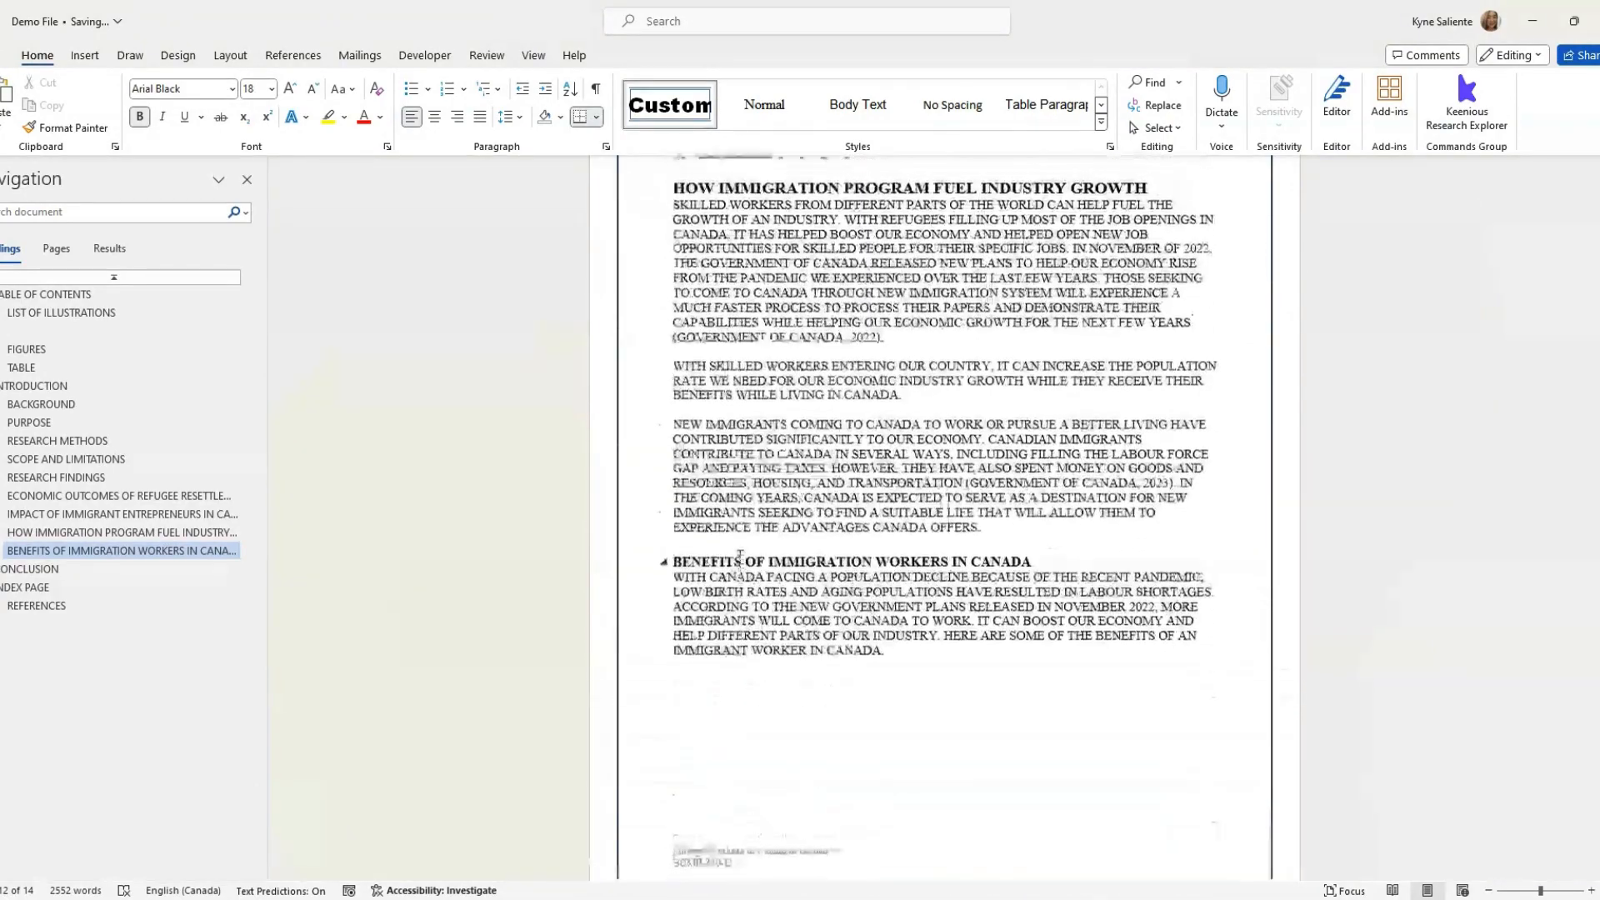
{"action": "scroll", "coordinate": [750, 522], "scroll_direction": "up", "scroll_amount": 10}
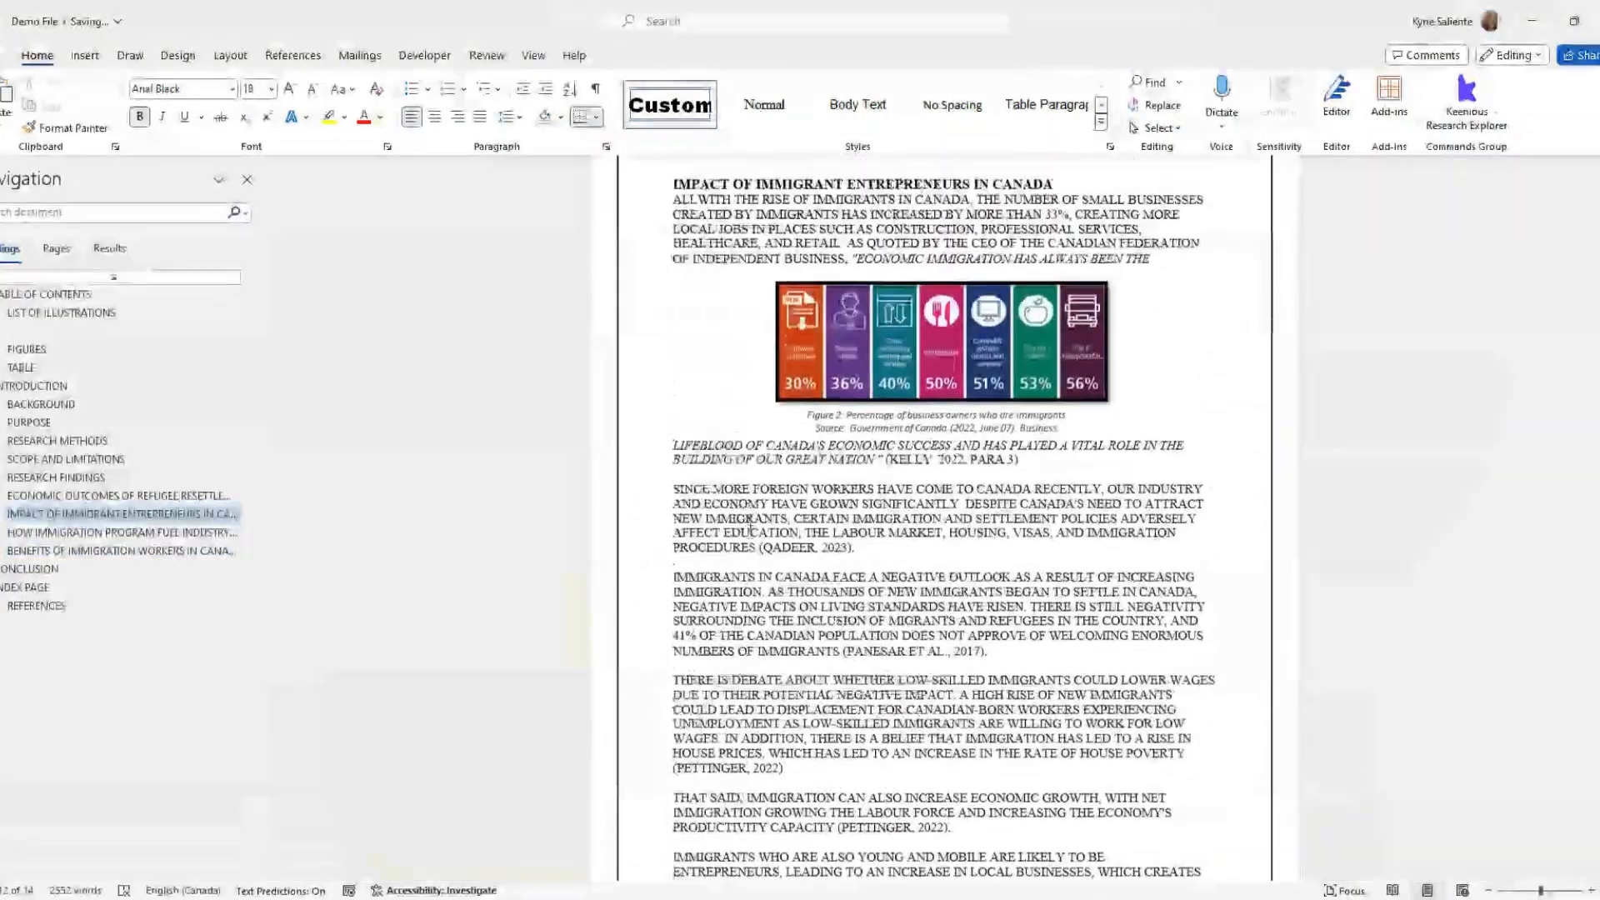
{"action": "scroll", "coordinate": [875, 386], "scroll_direction": "up", "scroll_amount": 10}
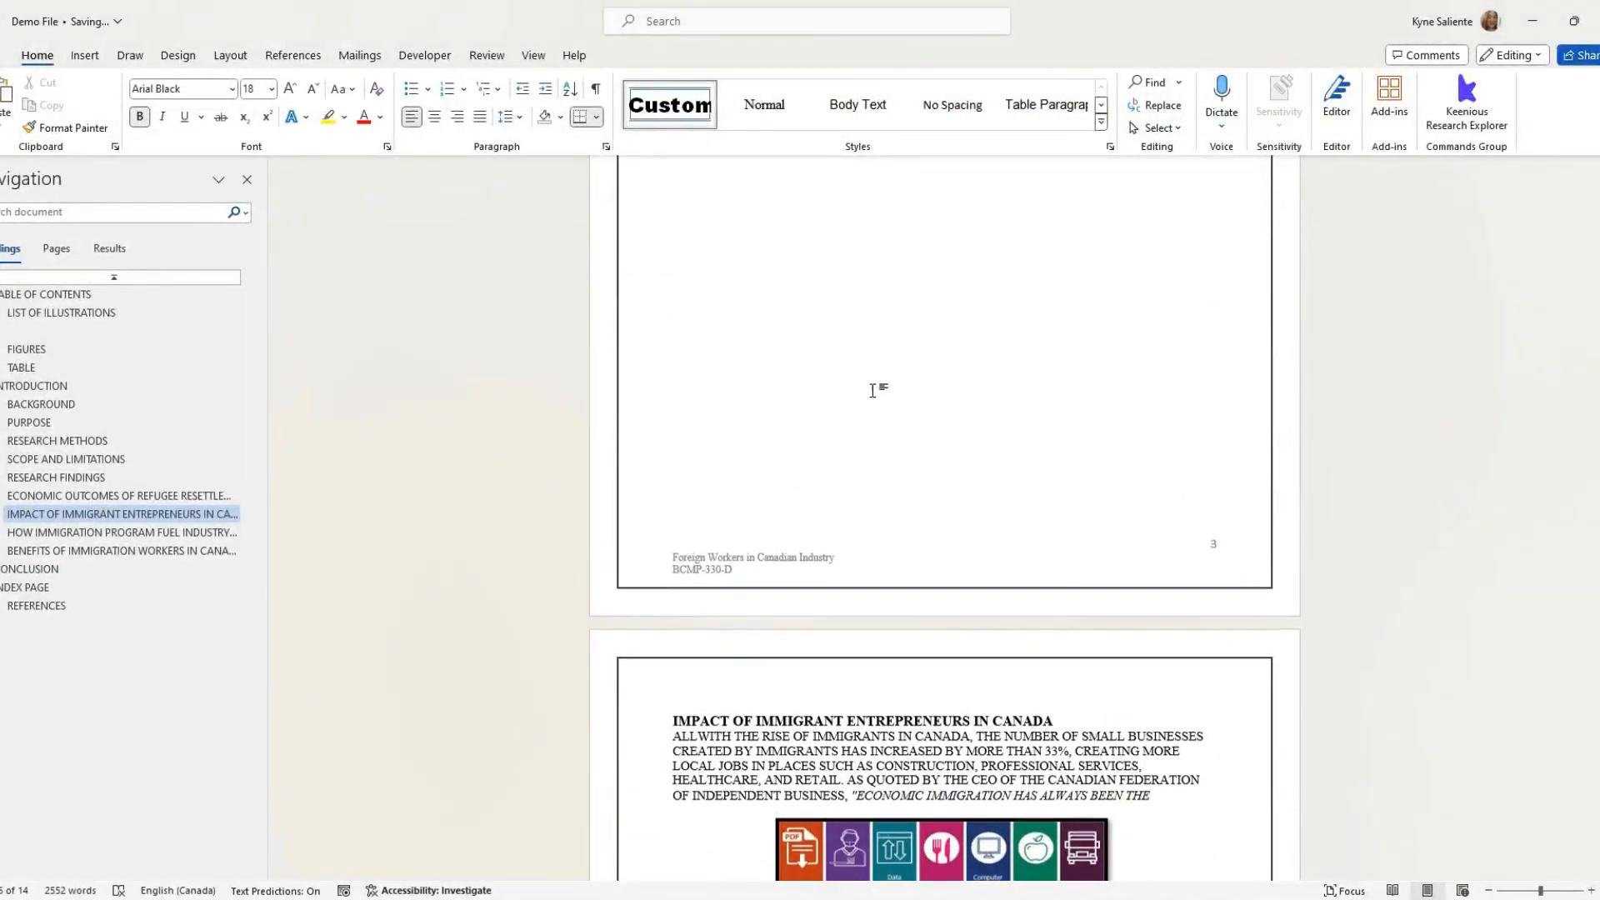
{"action": "scroll", "coordinate": [886, 469], "scroll_direction": "up", "scroll_amount": 10}
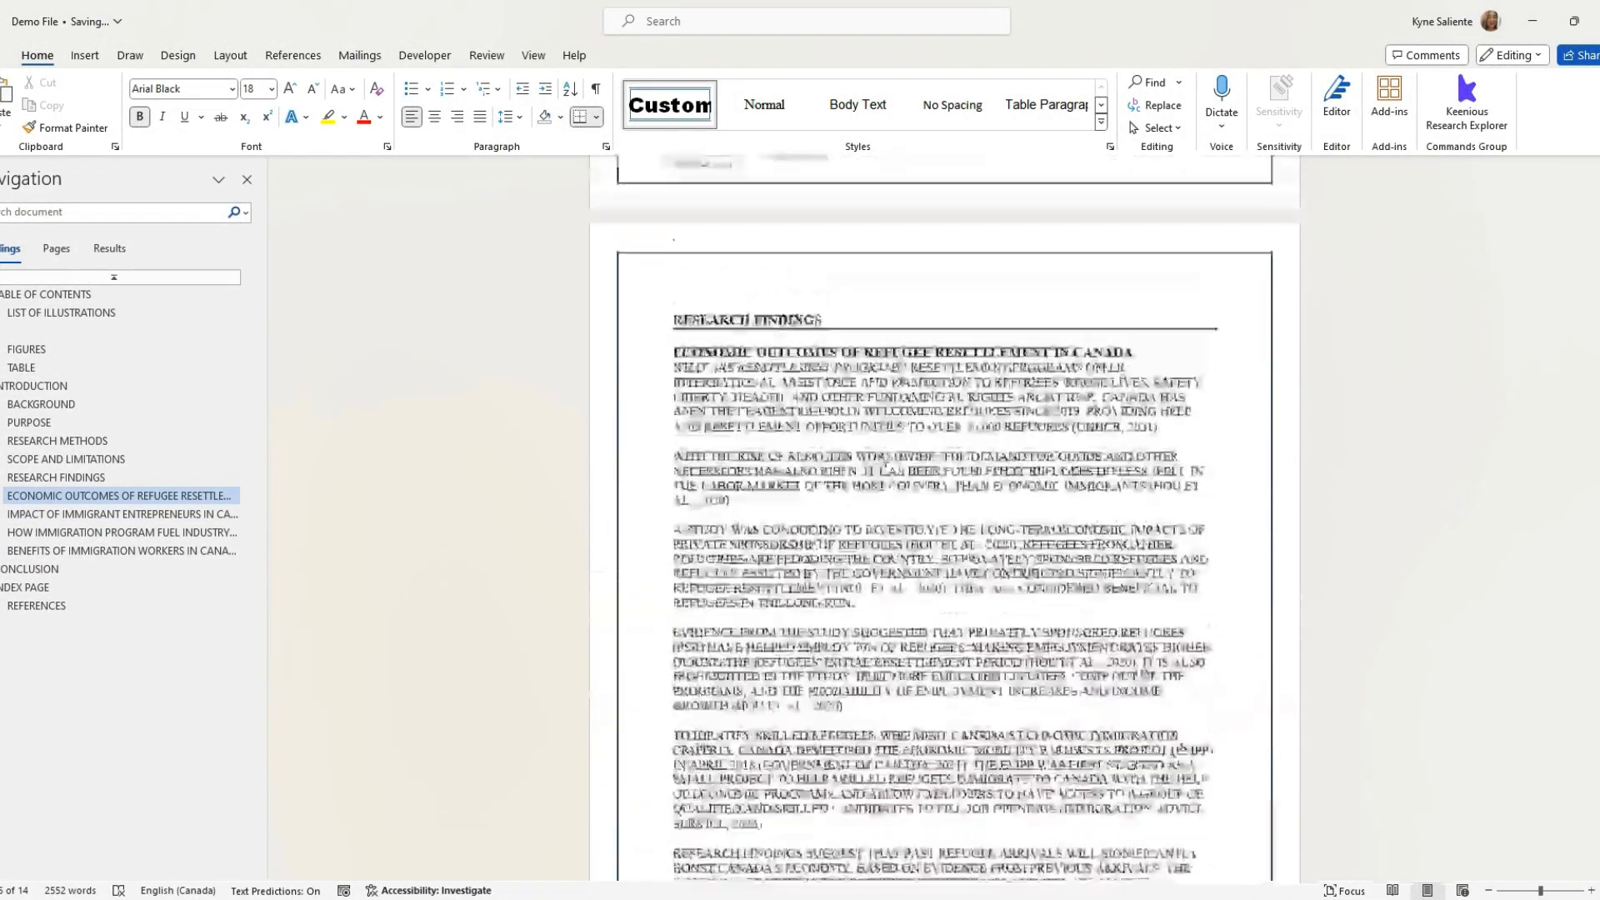
{"action": "left_click", "coordinate": [775, 594]}
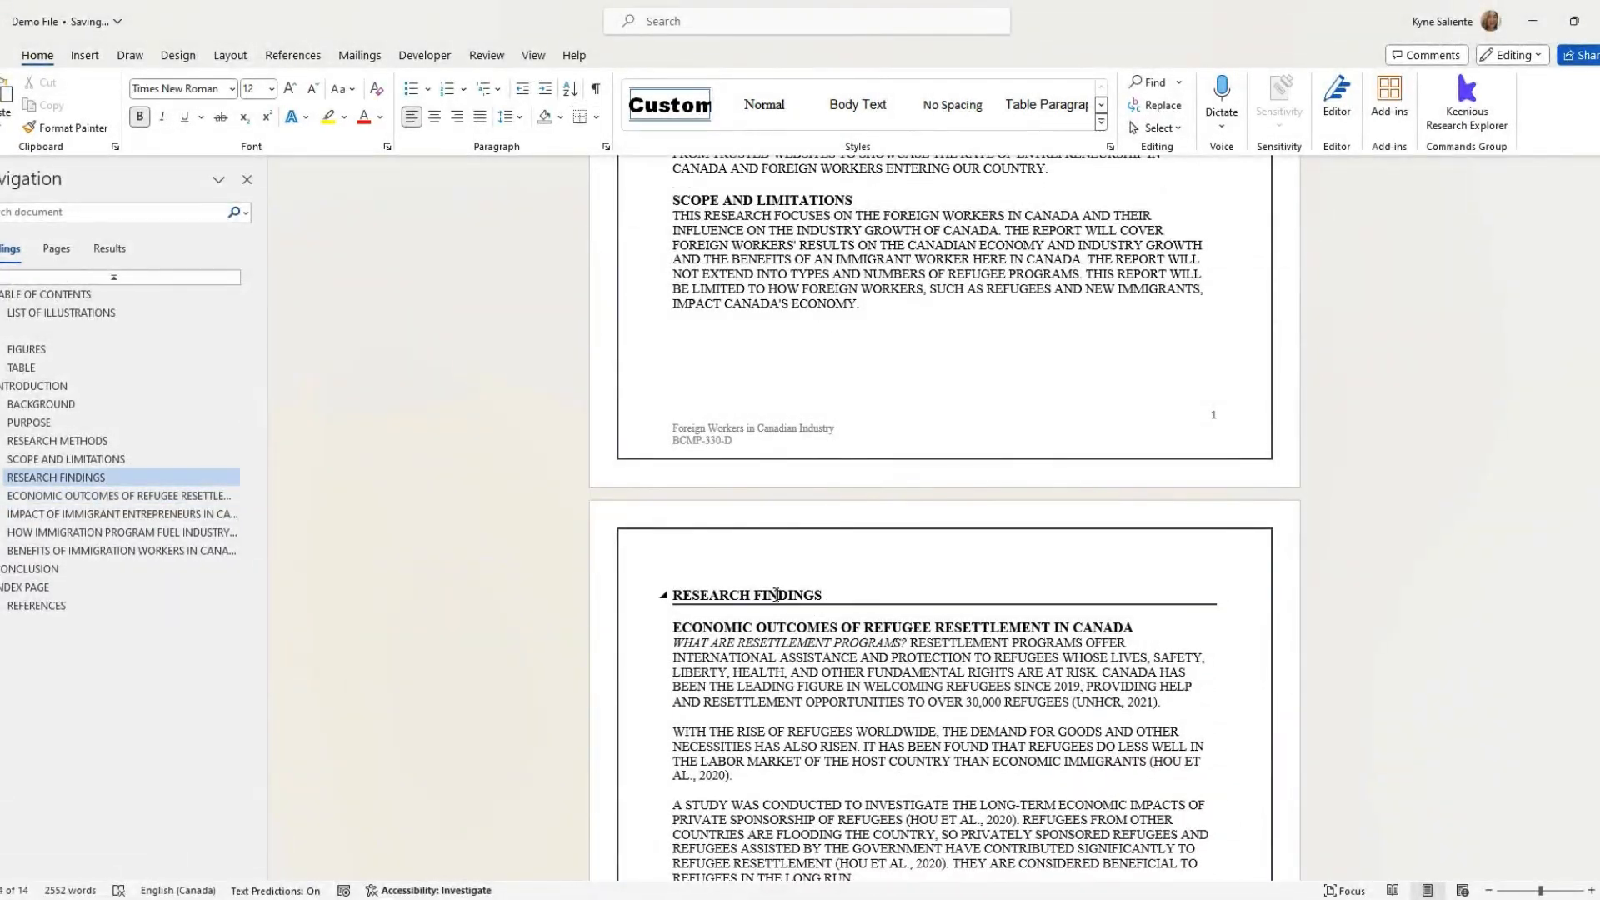
{"action": "left_click", "coordinate": [675, 106]}
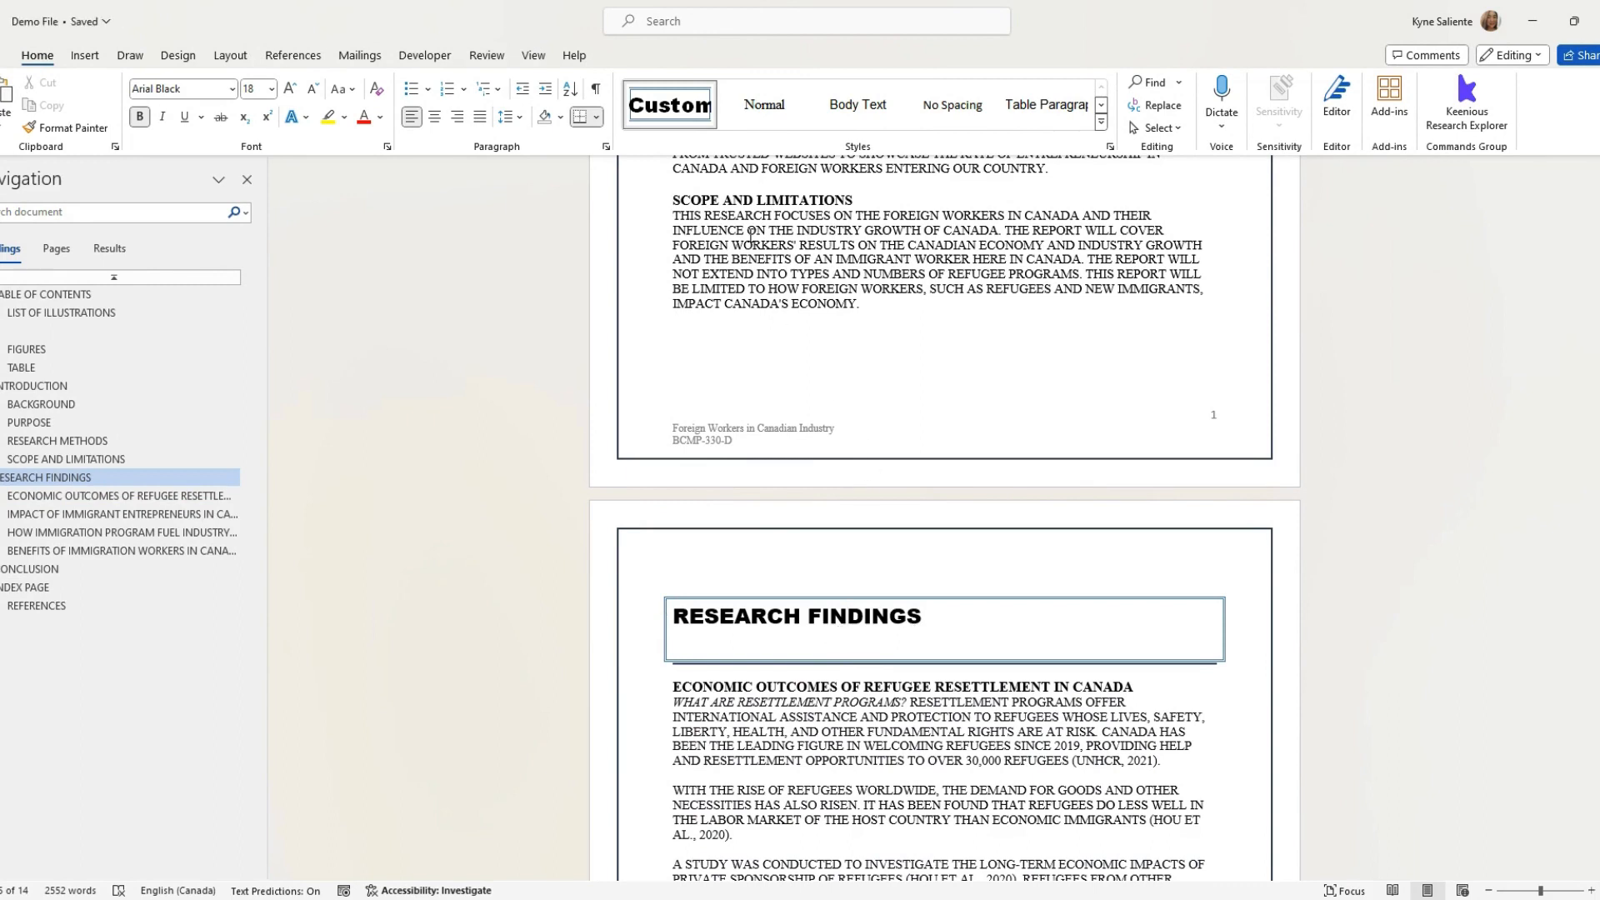
Step: Modify the Custom style to use the orange Accent 2 font color and centered alignment
{"action": "right_click", "coordinate": [691, 114]}
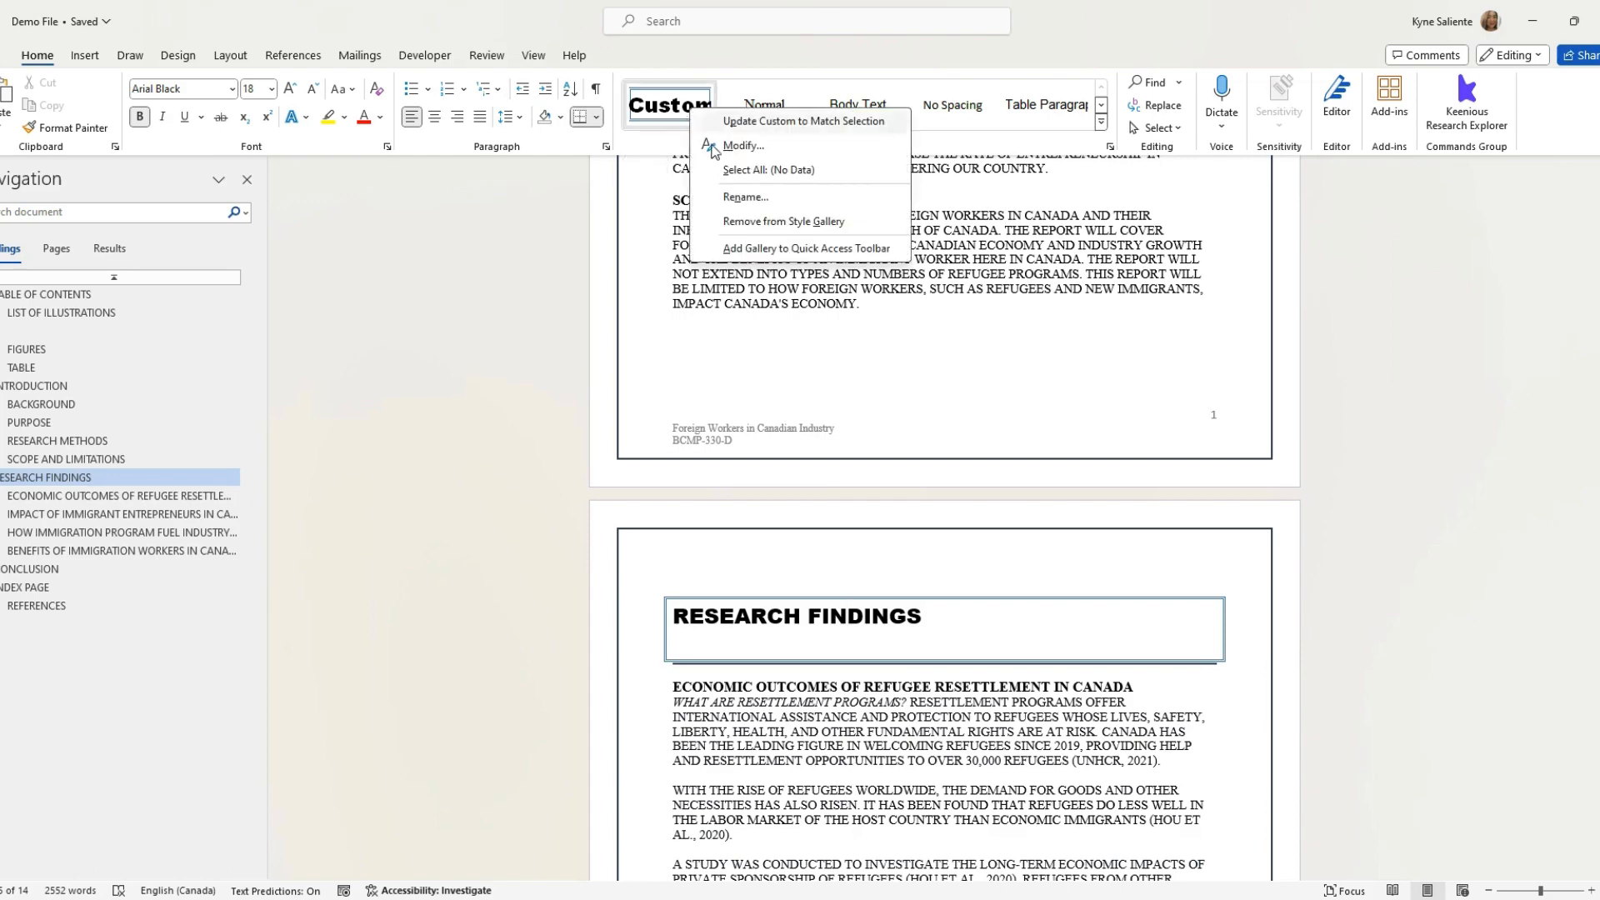
{"action": "left_click", "coordinate": [744, 146]}
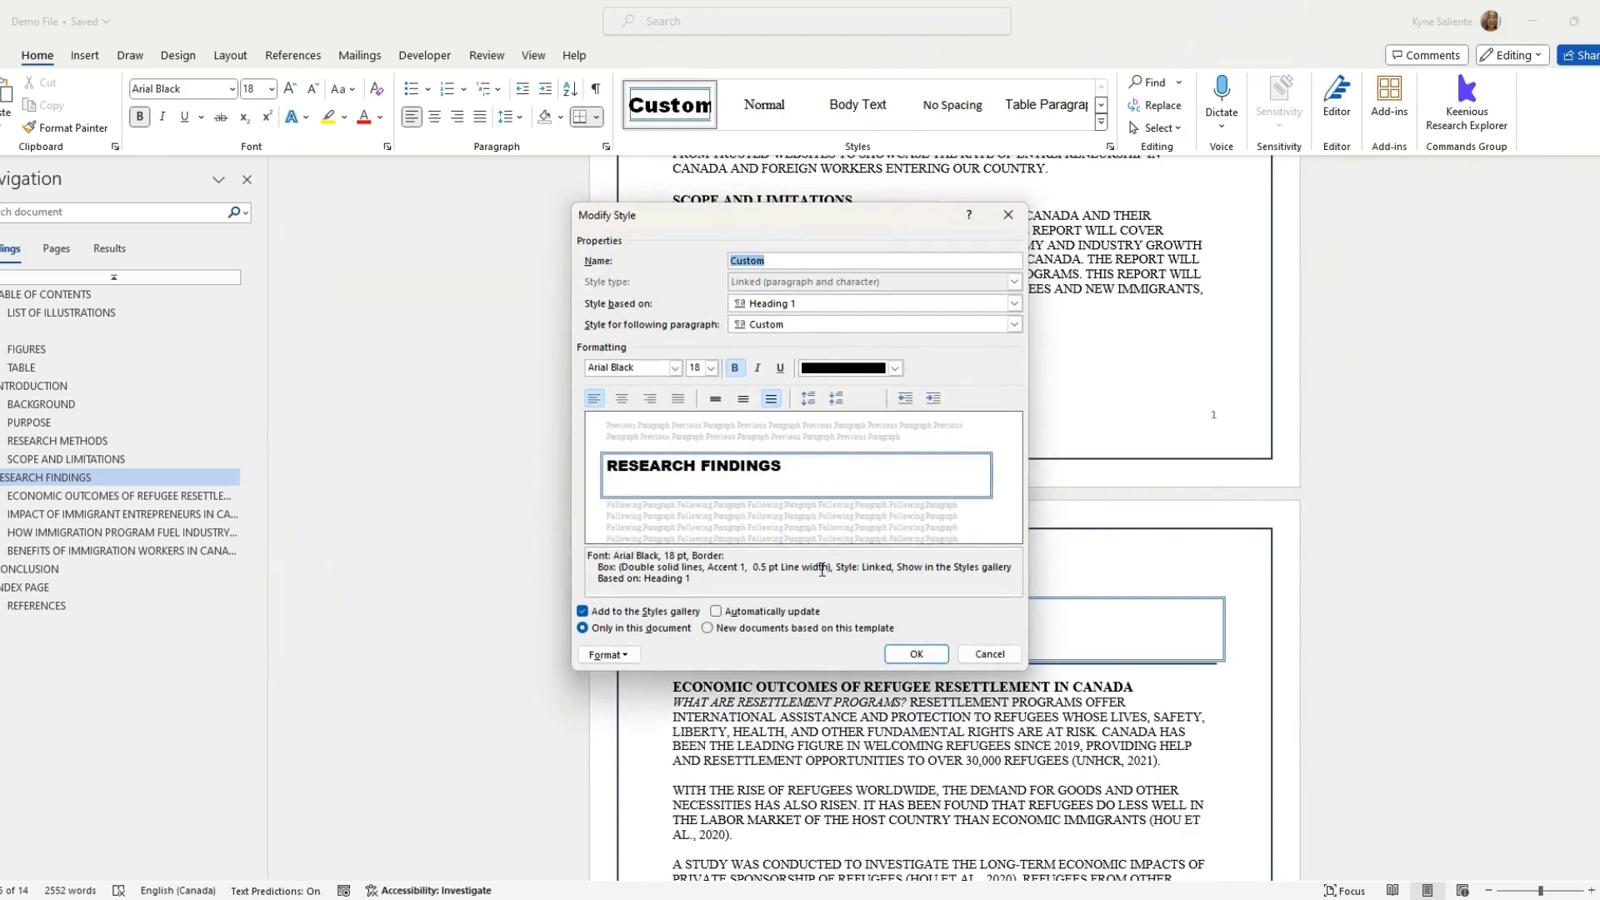
{"action": "left_click", "coordinate": [894, 368]}
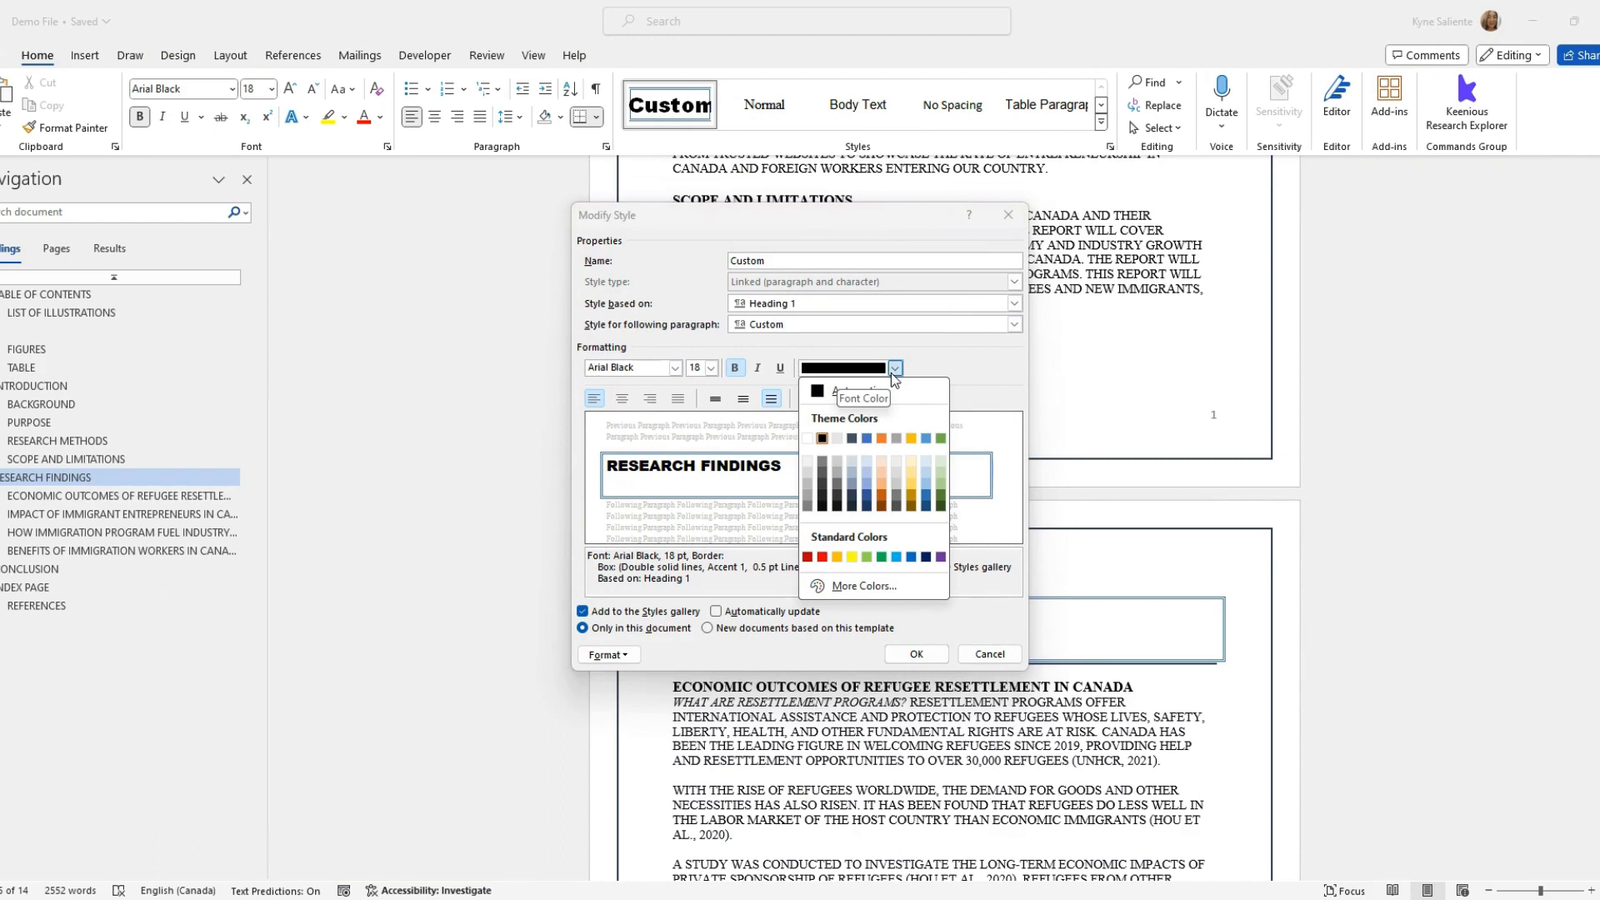
{"action": "left_click", "coordinate": [882, 439]}
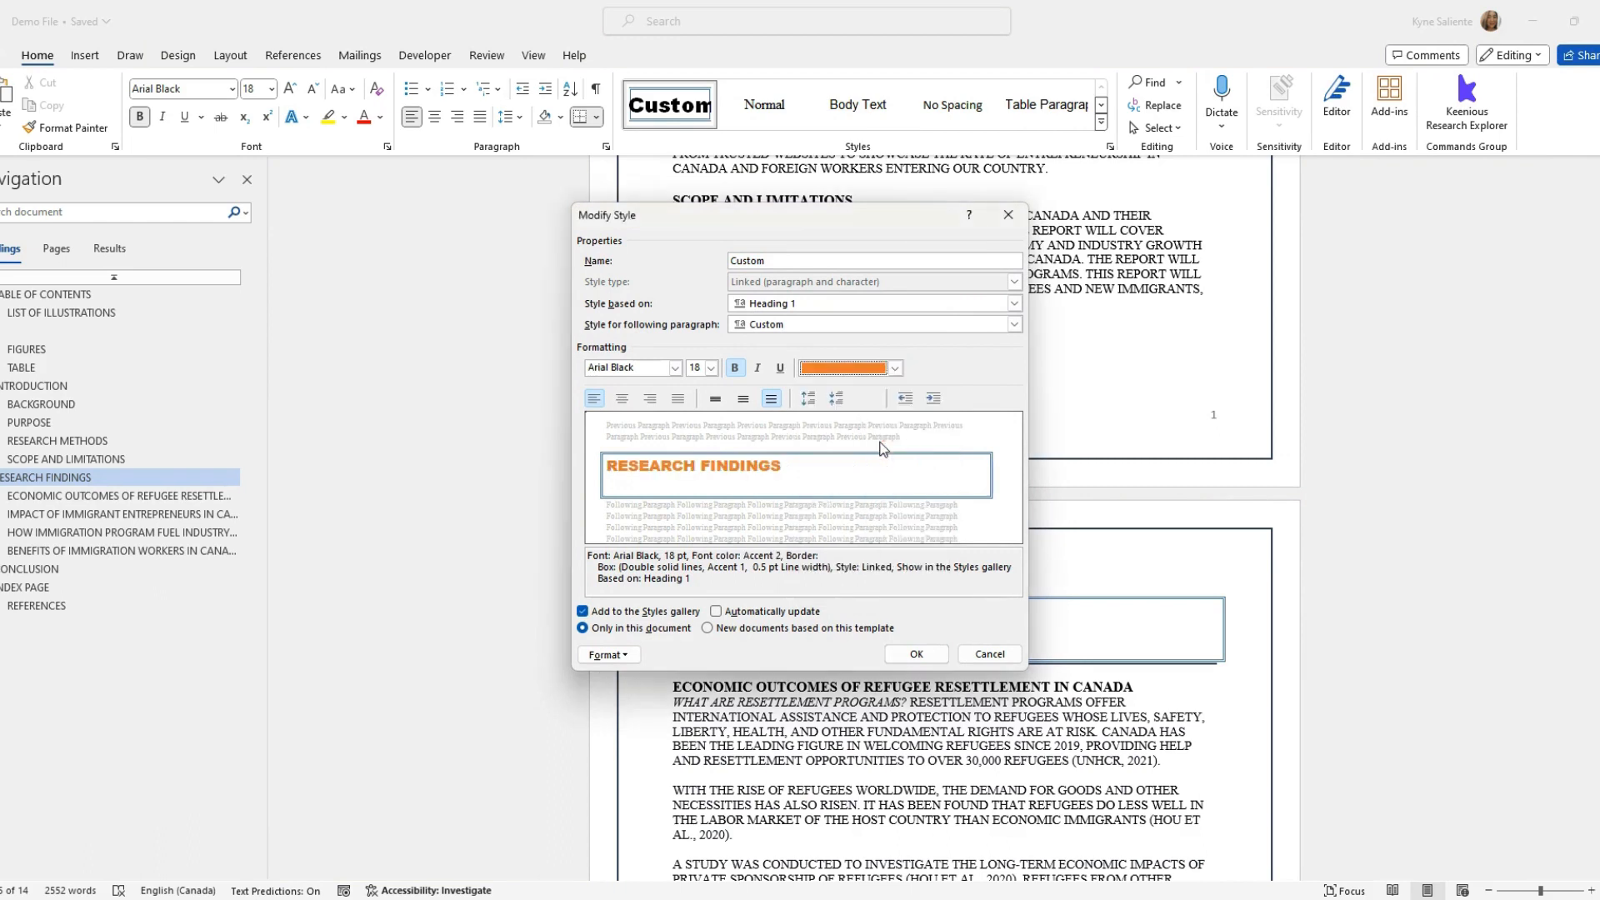
{"action": "left_click", "coordinate": [627, 403]}
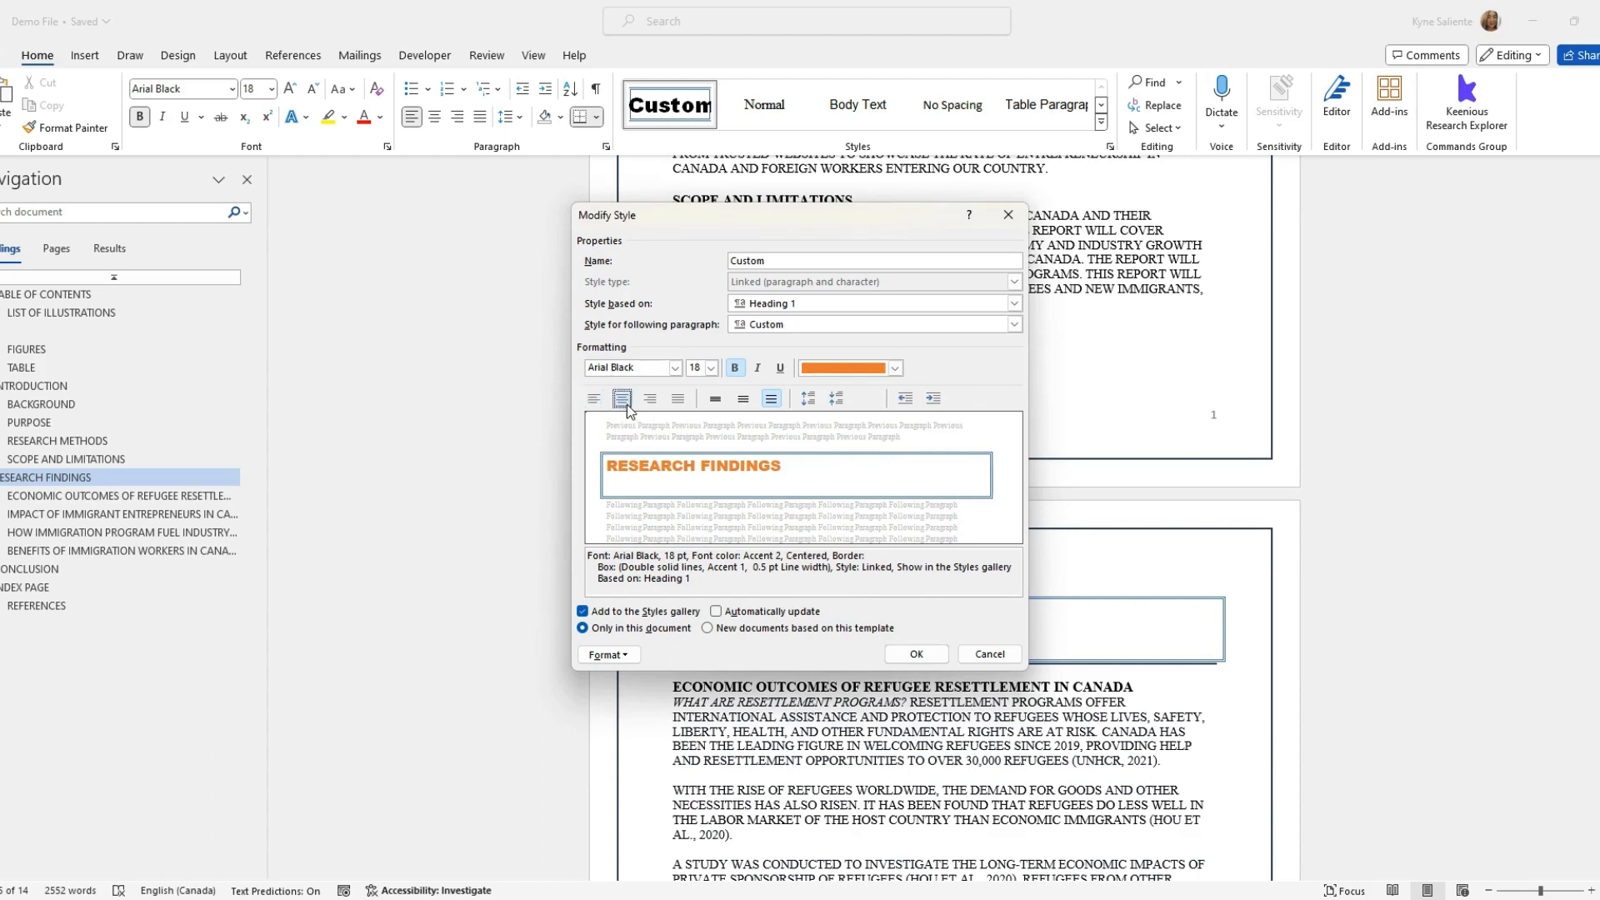
{"action": "left_click", "coordinate": [913, 654]}
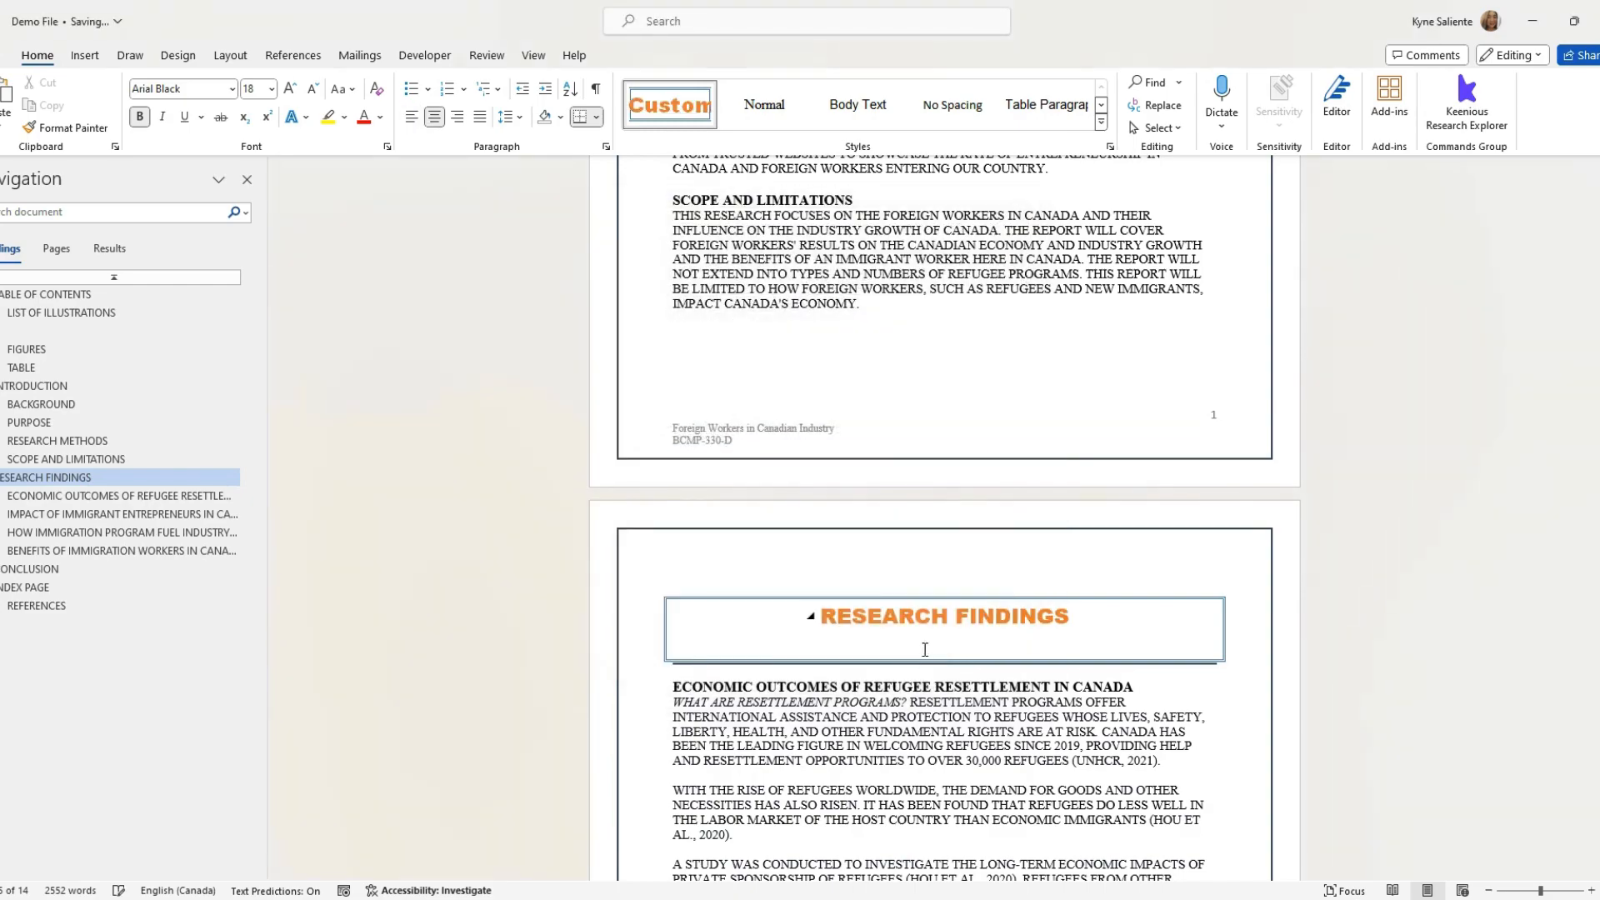
Step: Apply the Custom style to the INTRODUCTION heading
{"action": "scroll", "coordinate": [990, 570], "scroll_direction": "up", "scroll_amount": 15}
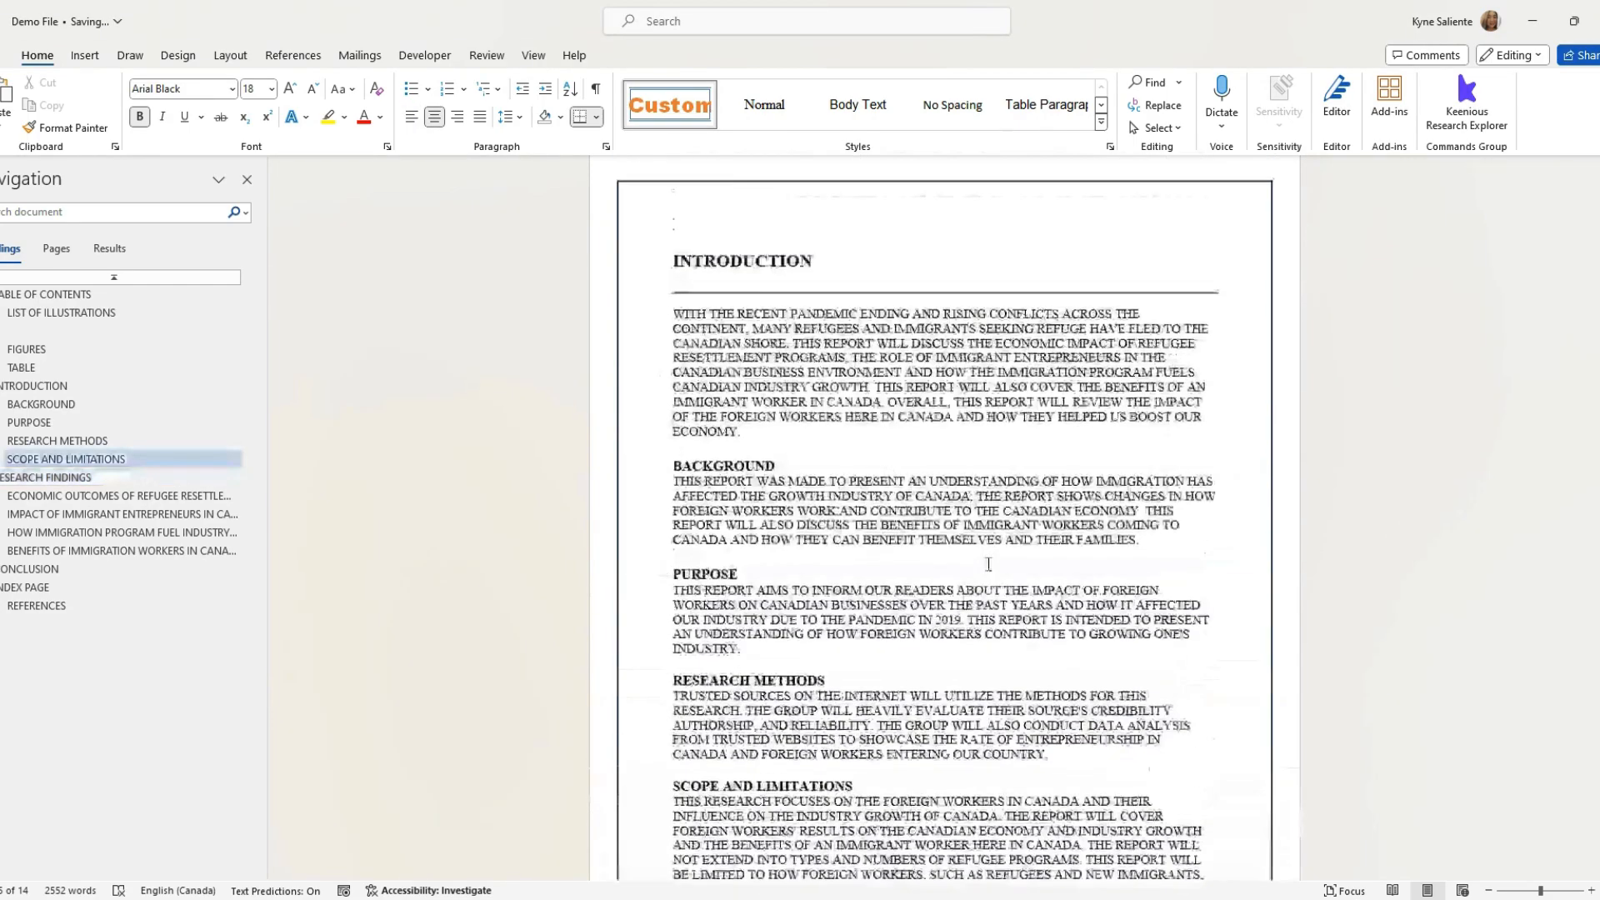
{"action": "left_click", "coordinate": [757, 558]}
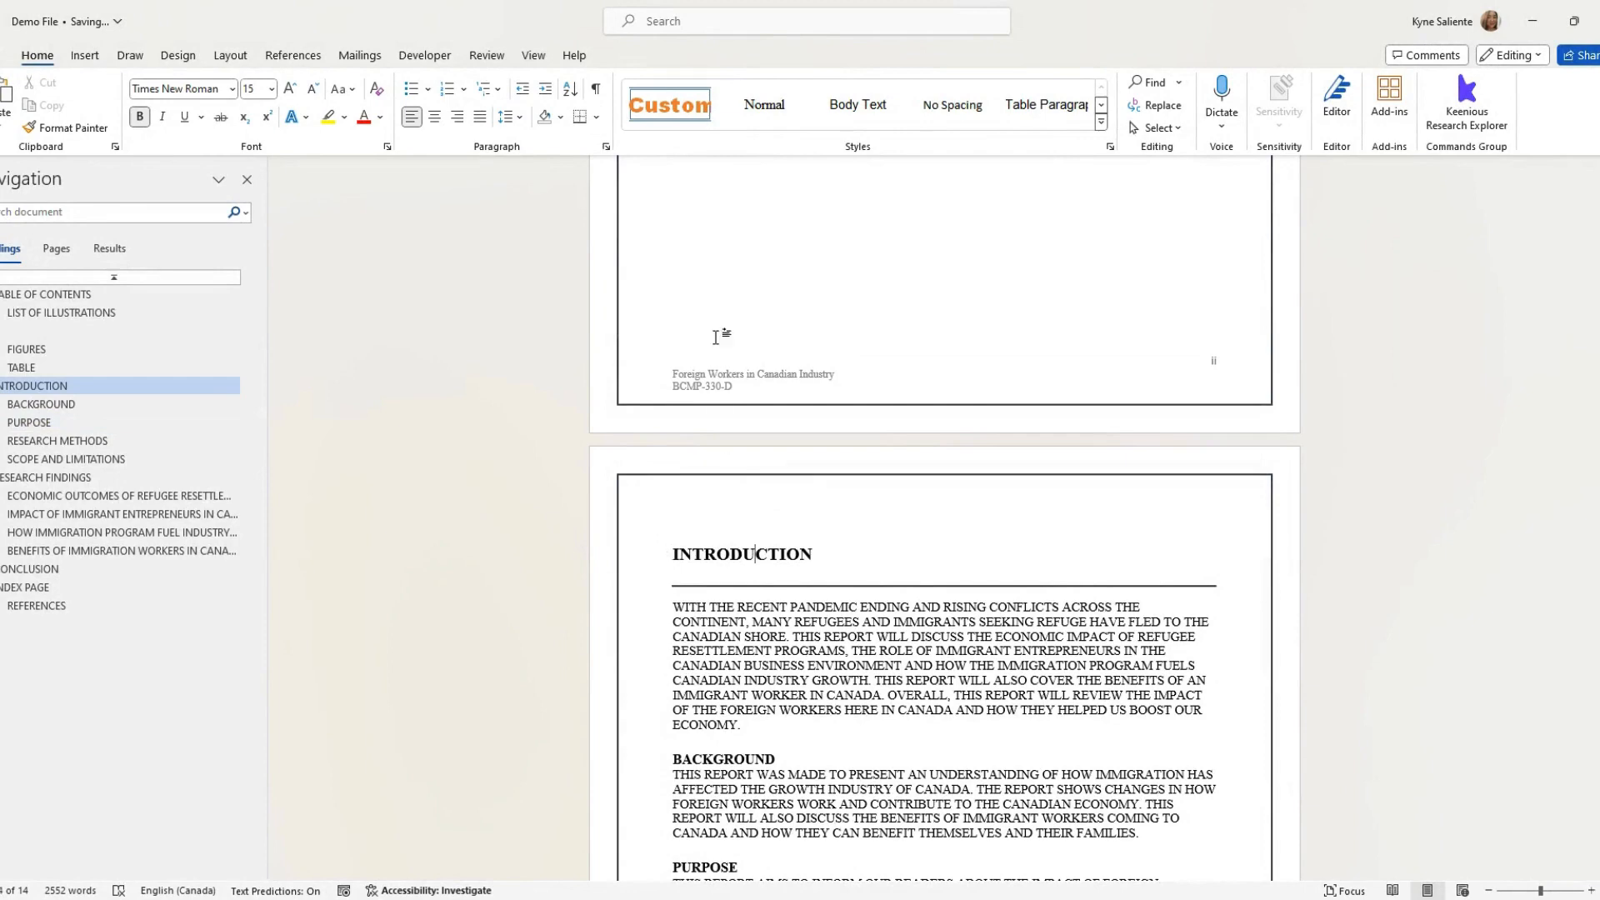
{"action": "left_click", "coordinate": [663, 106]}
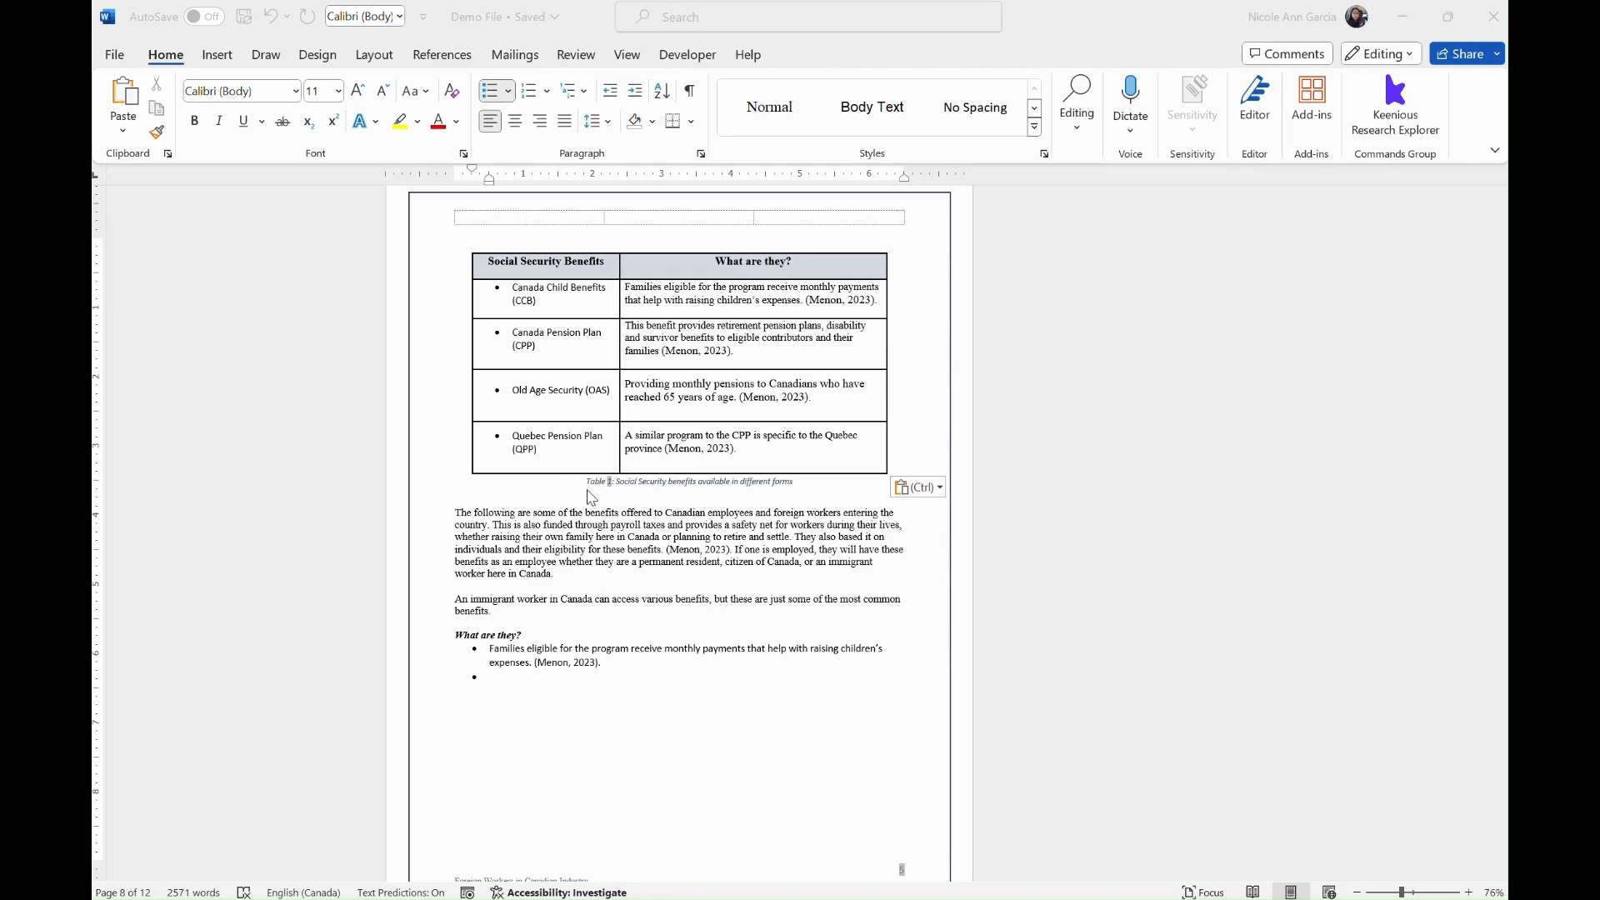
Step: Copy the Canada Pension Plan description from the table into the empty bullet under "What are they?" and start a new bullet
{"action": "left_click", "coordinate": [504, 687]}
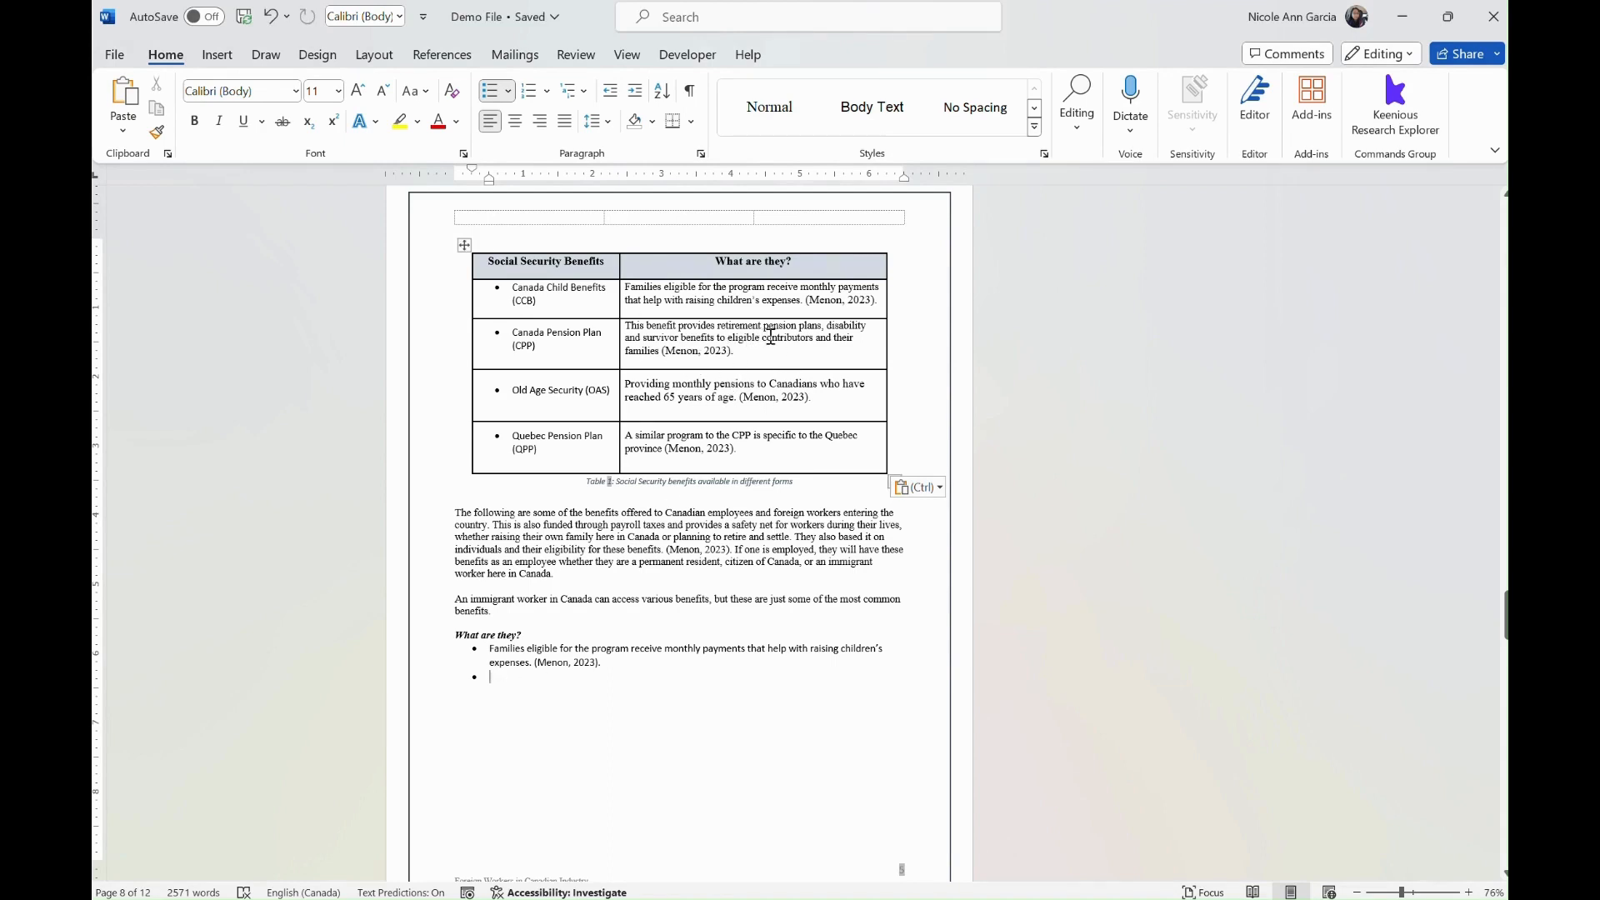
{"action": "left_click", "coordinate": [745, 352]}
{"action": "left_click_drag", "start_coordinate": [743, 351], "coordinate": [631, 329]}
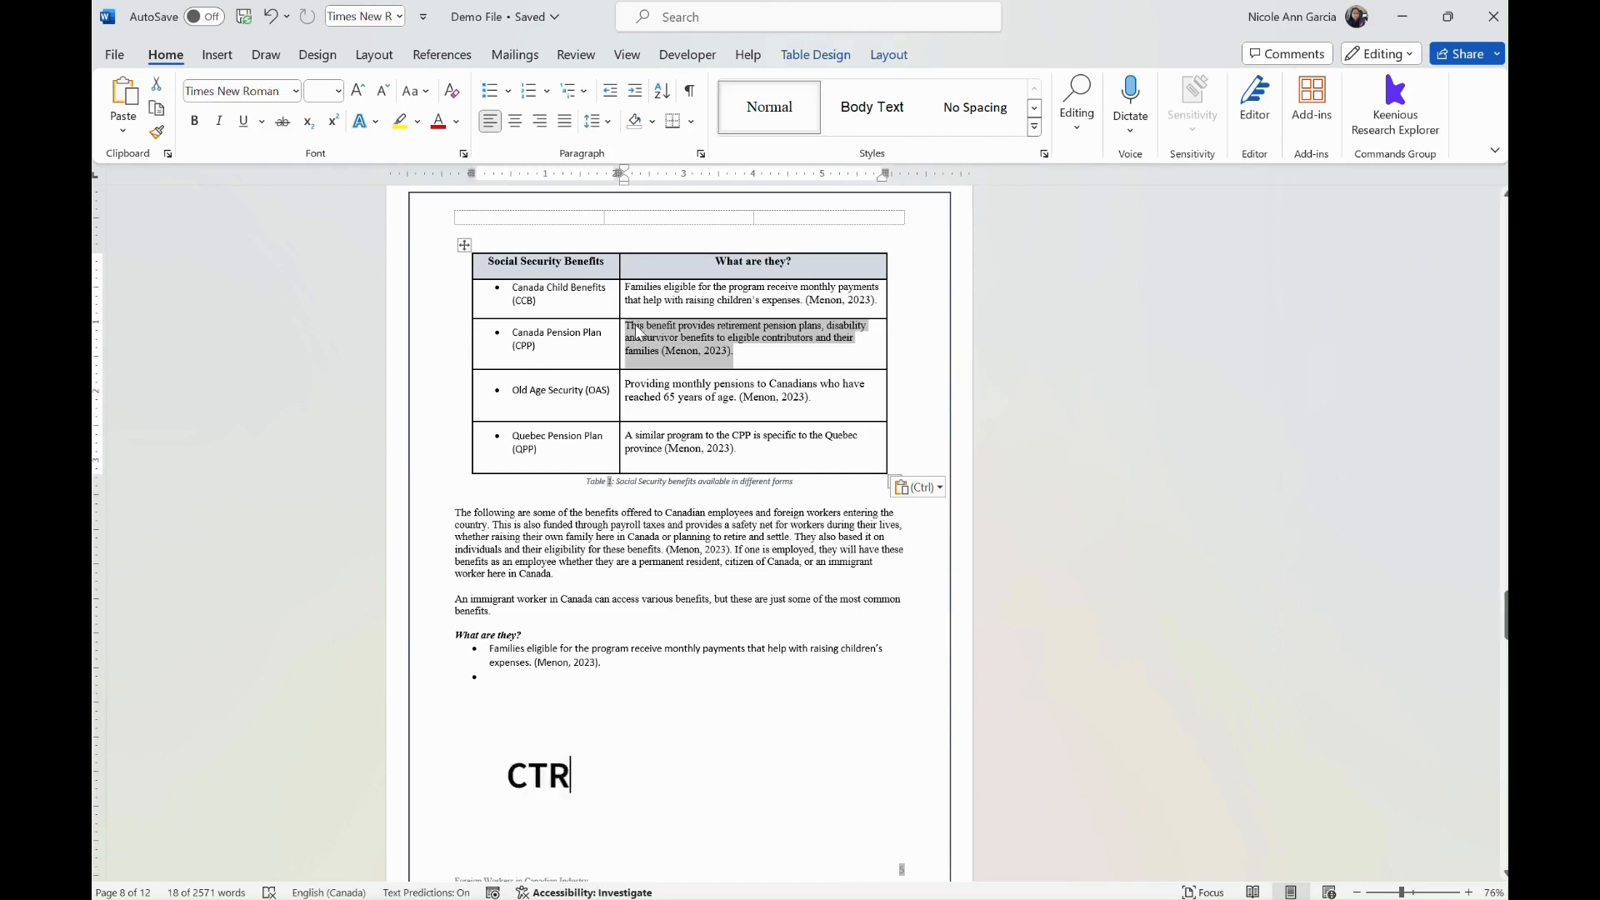
{"action": "key", "text": "ctrl+c"}
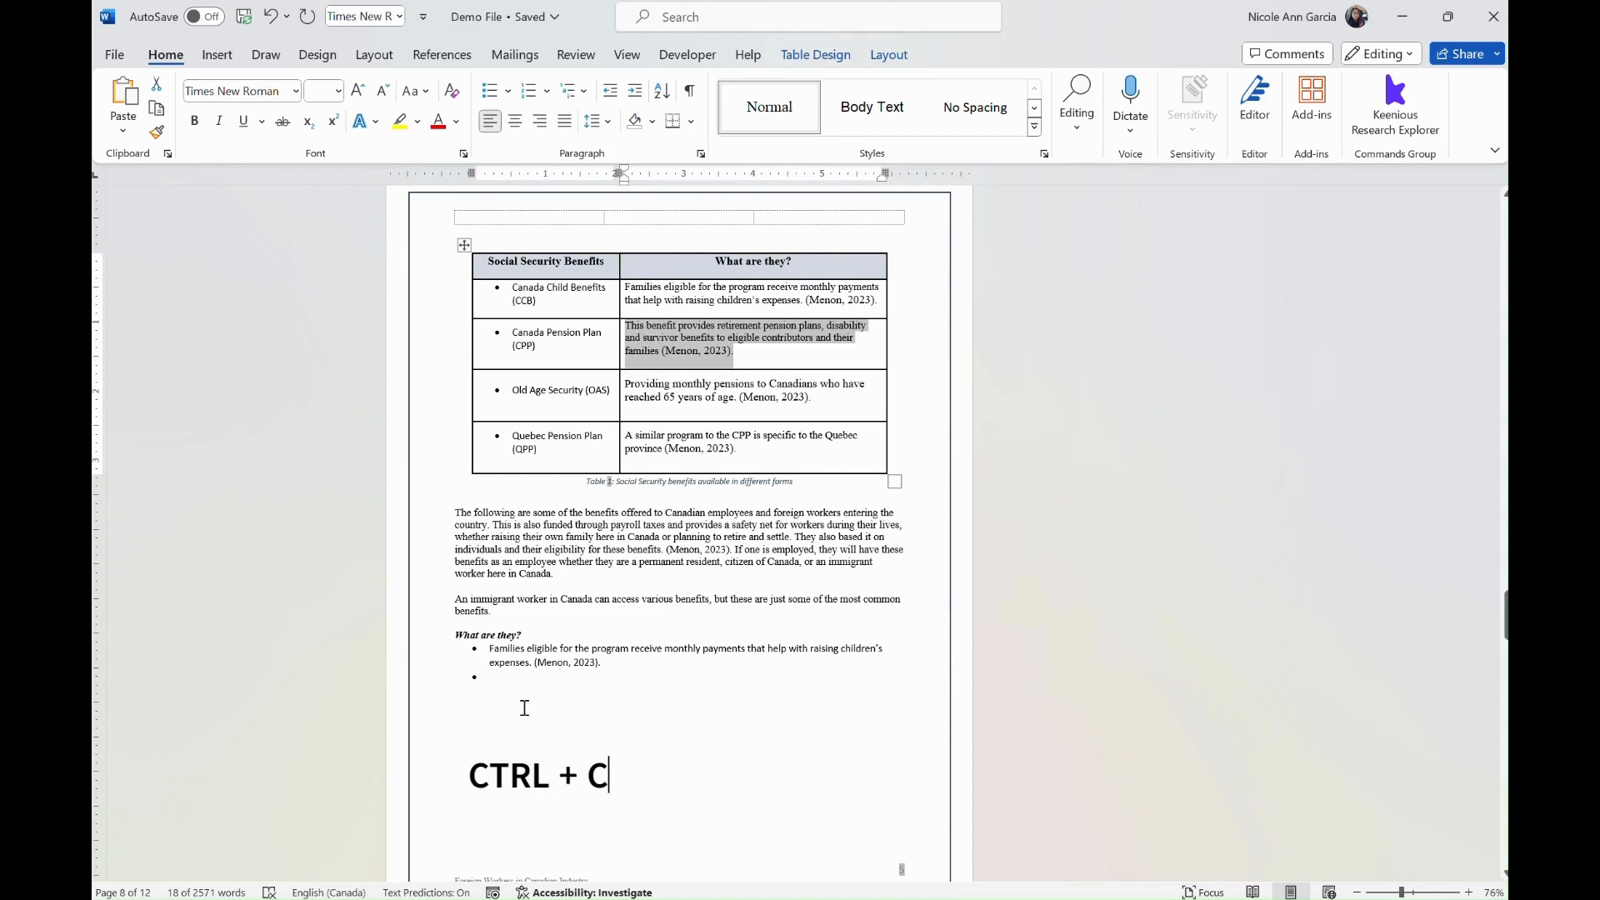
{"action": "left_click", "coordinate": [495, 675]}
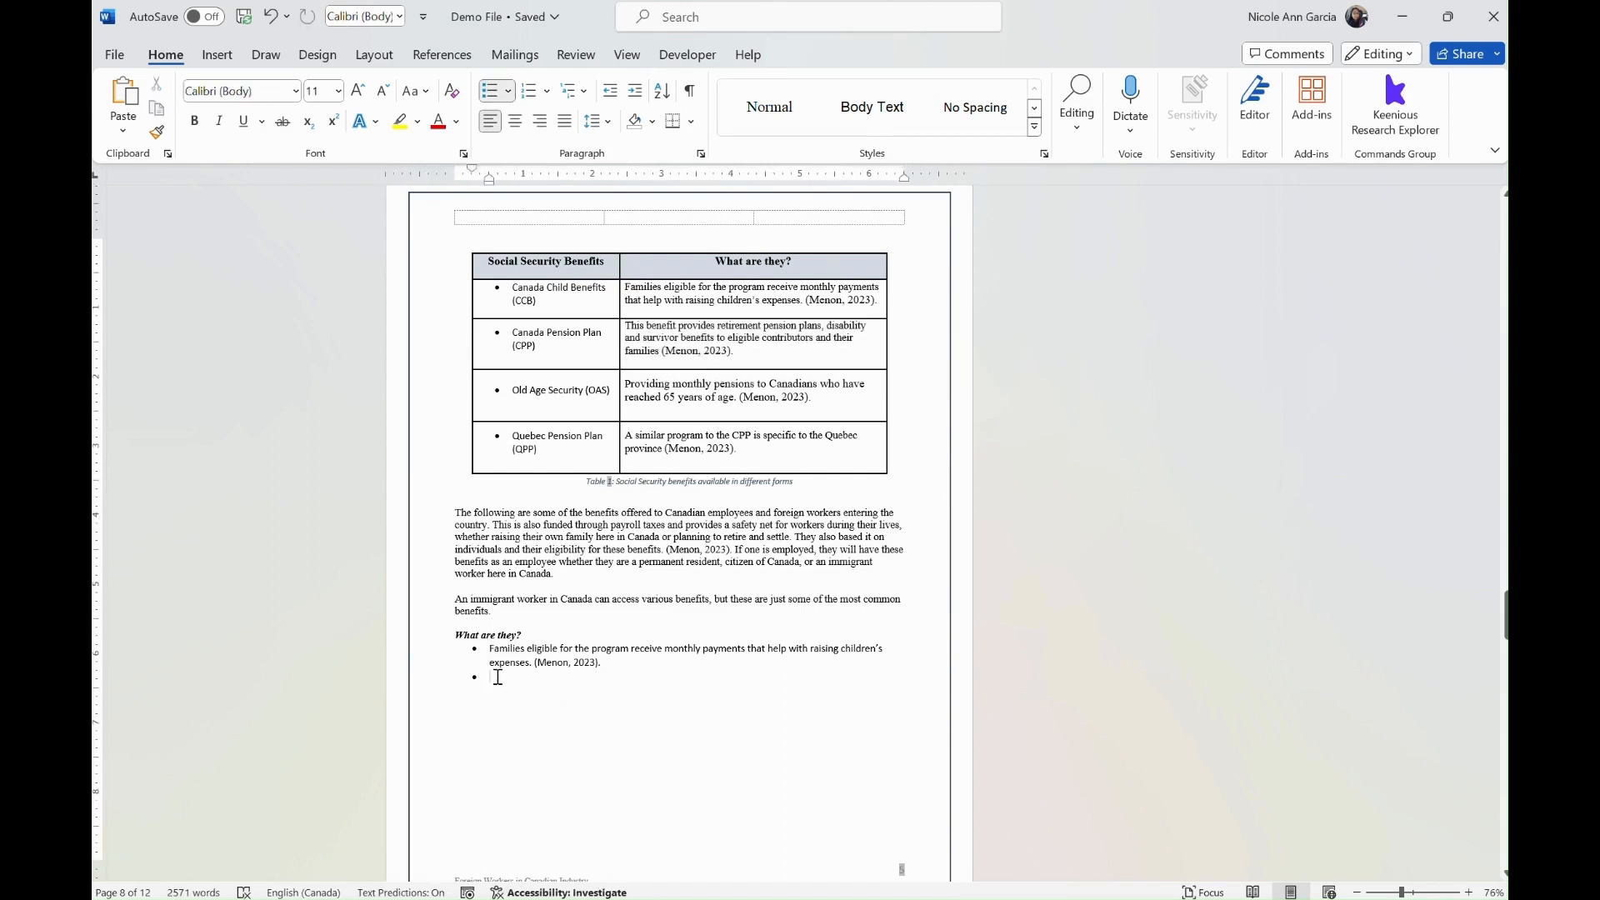
{"action": "key", "text": "ctrl+v"}
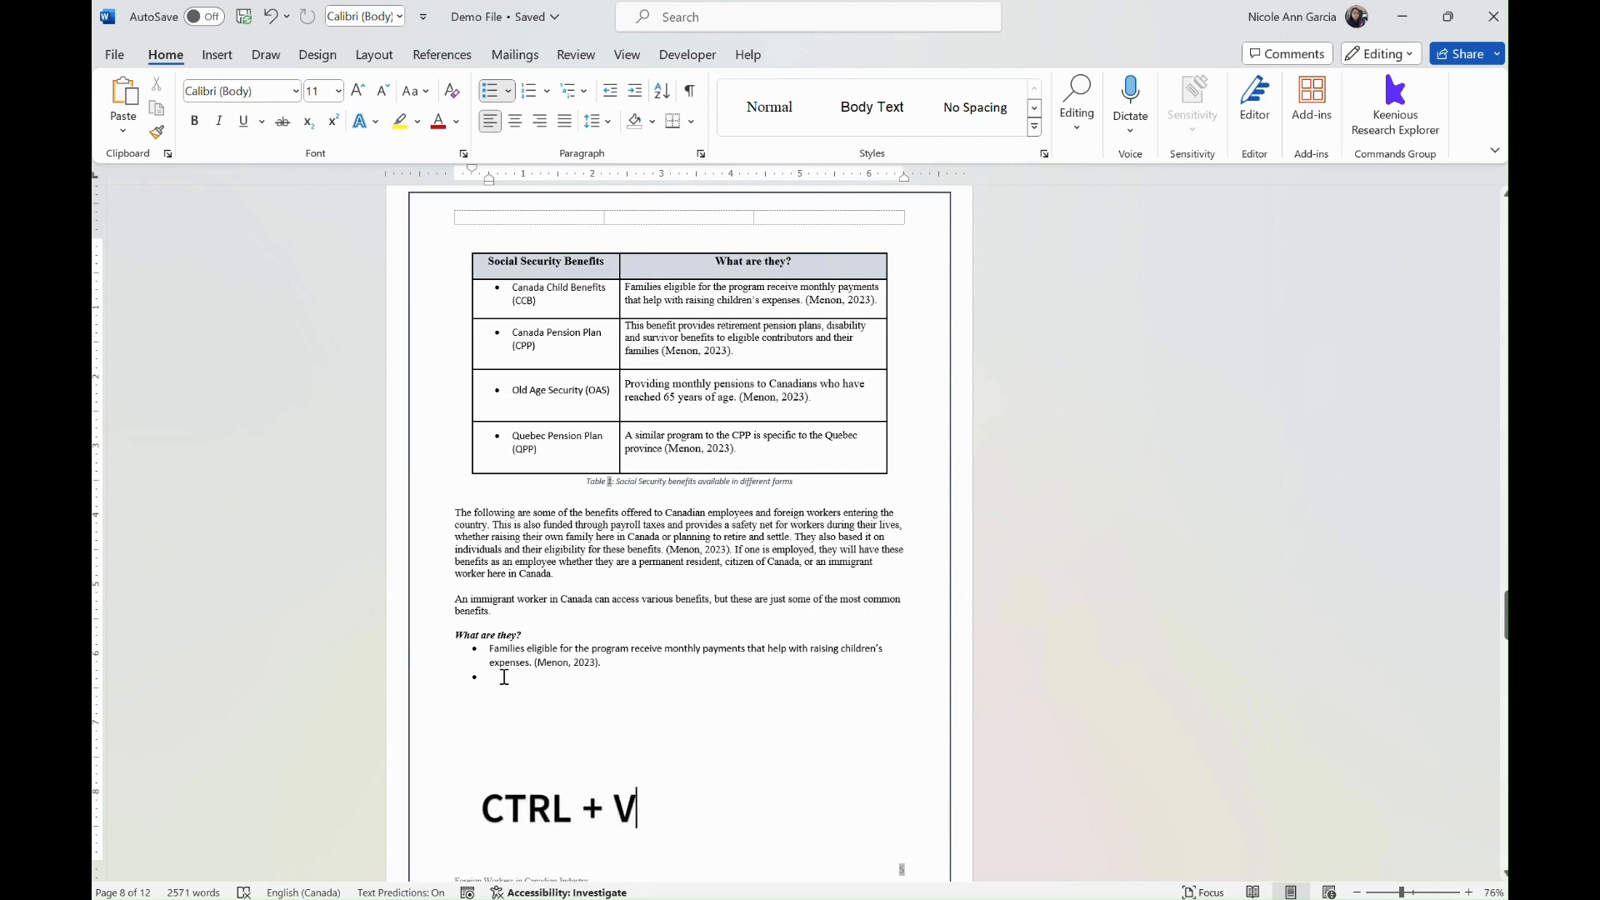
{"action": "key", "text": "ctrl+v"}
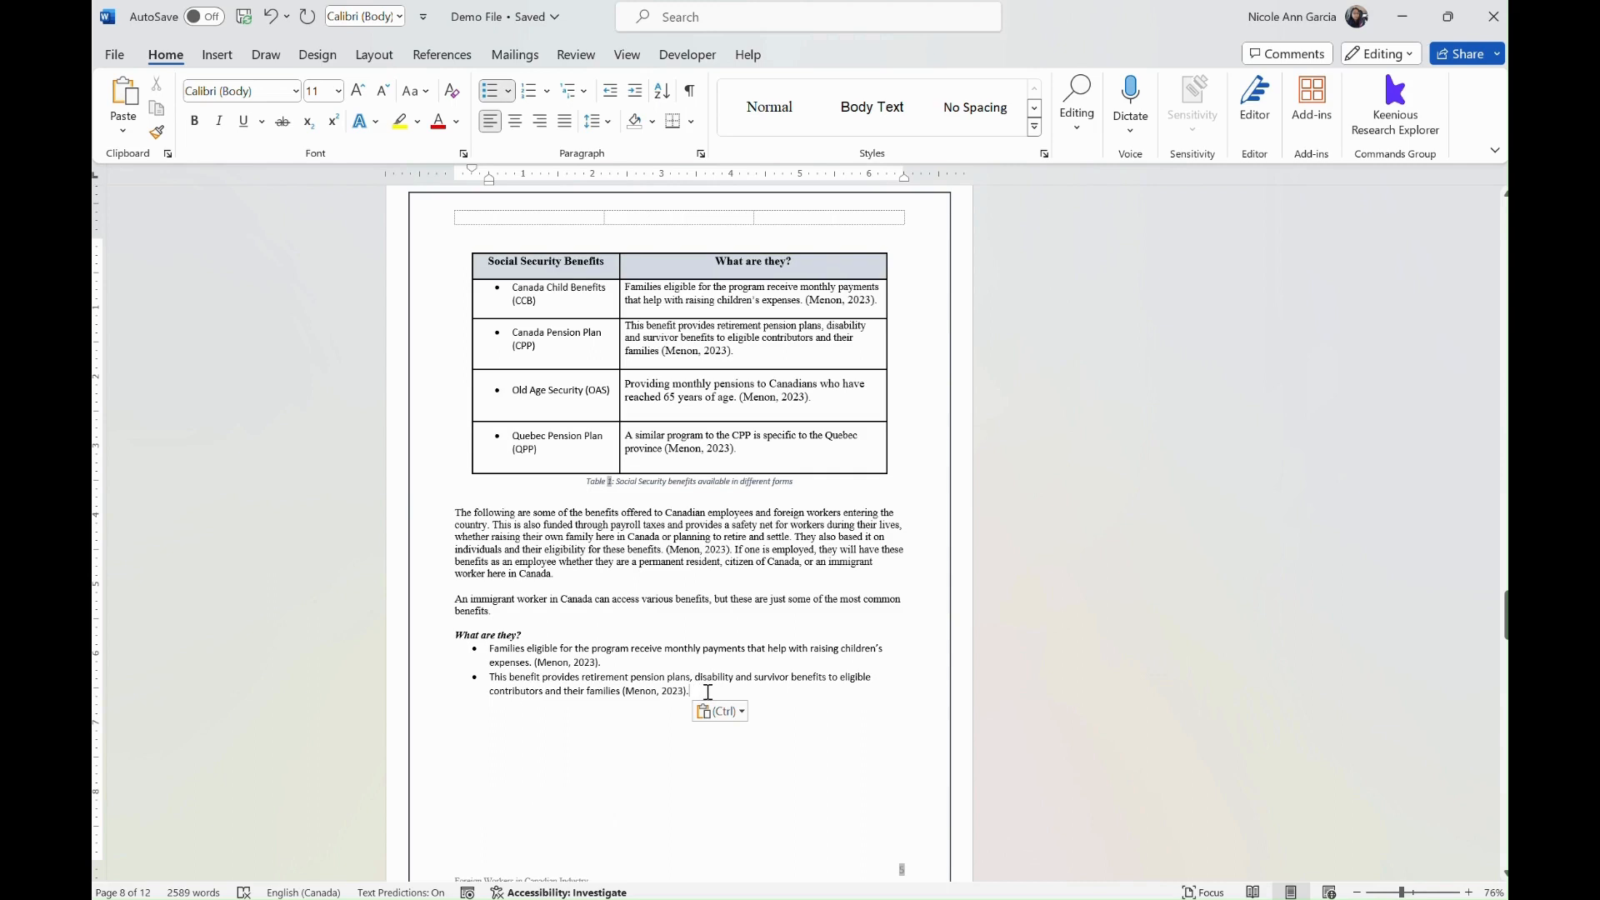
{"action": "key", "text": "Return"}
{"action": "left_click", "coordinate": [702, 25]}
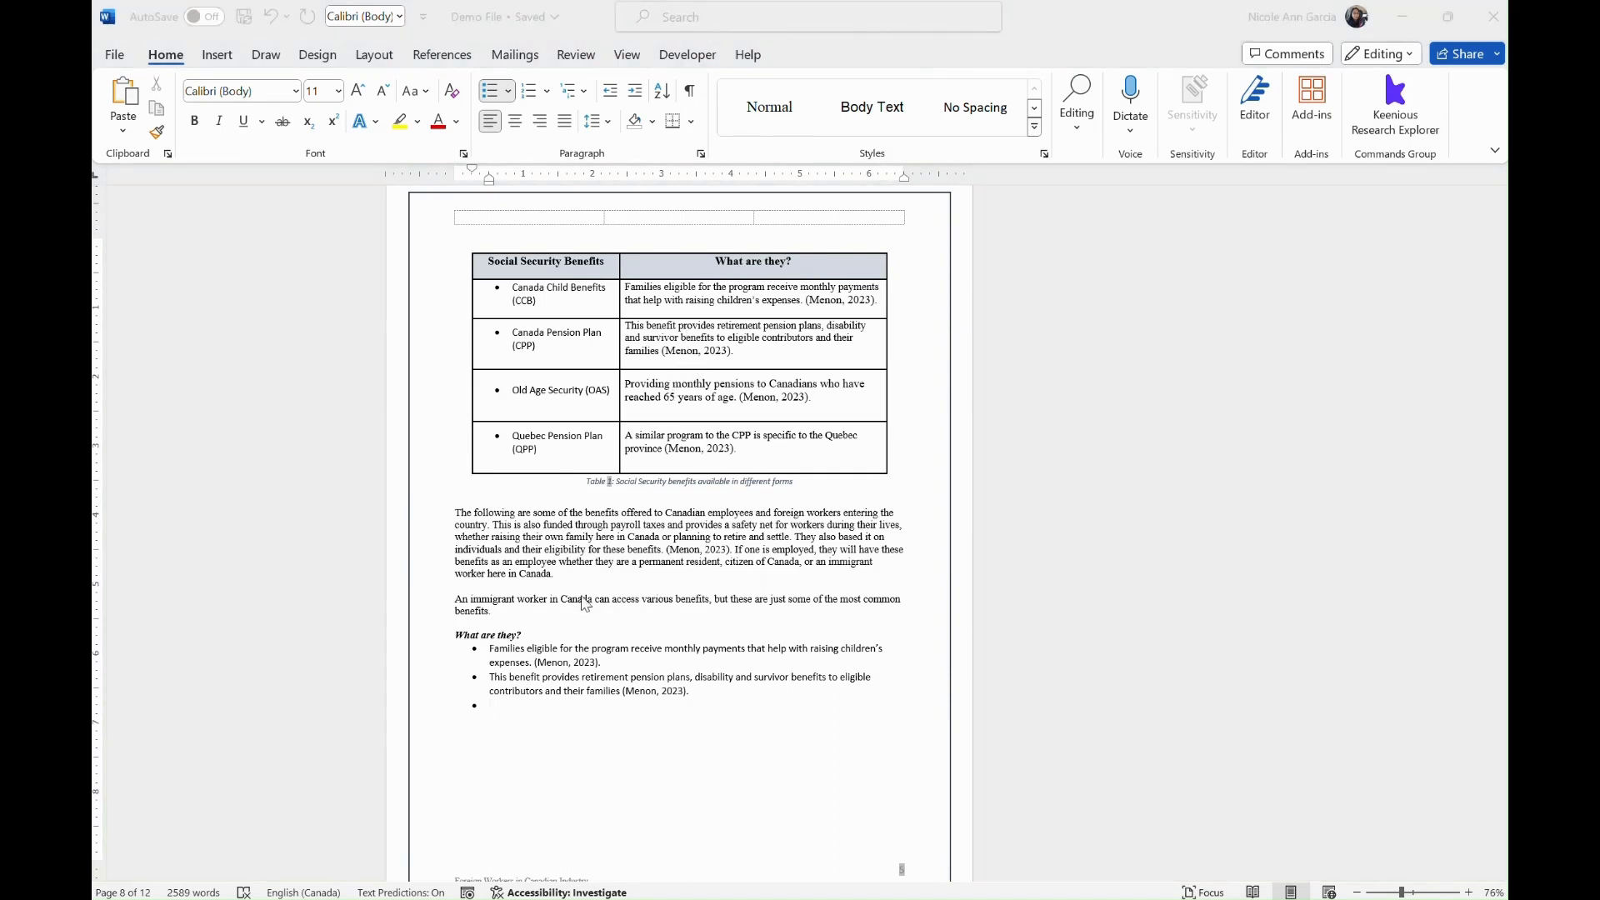
Step: Find all occurrences of the word "economic" from the Index Page and look through the results
{"action": "scroll", "coordinate": [586, 605], "scroll_direction": "down", "scroll_amount": 10}
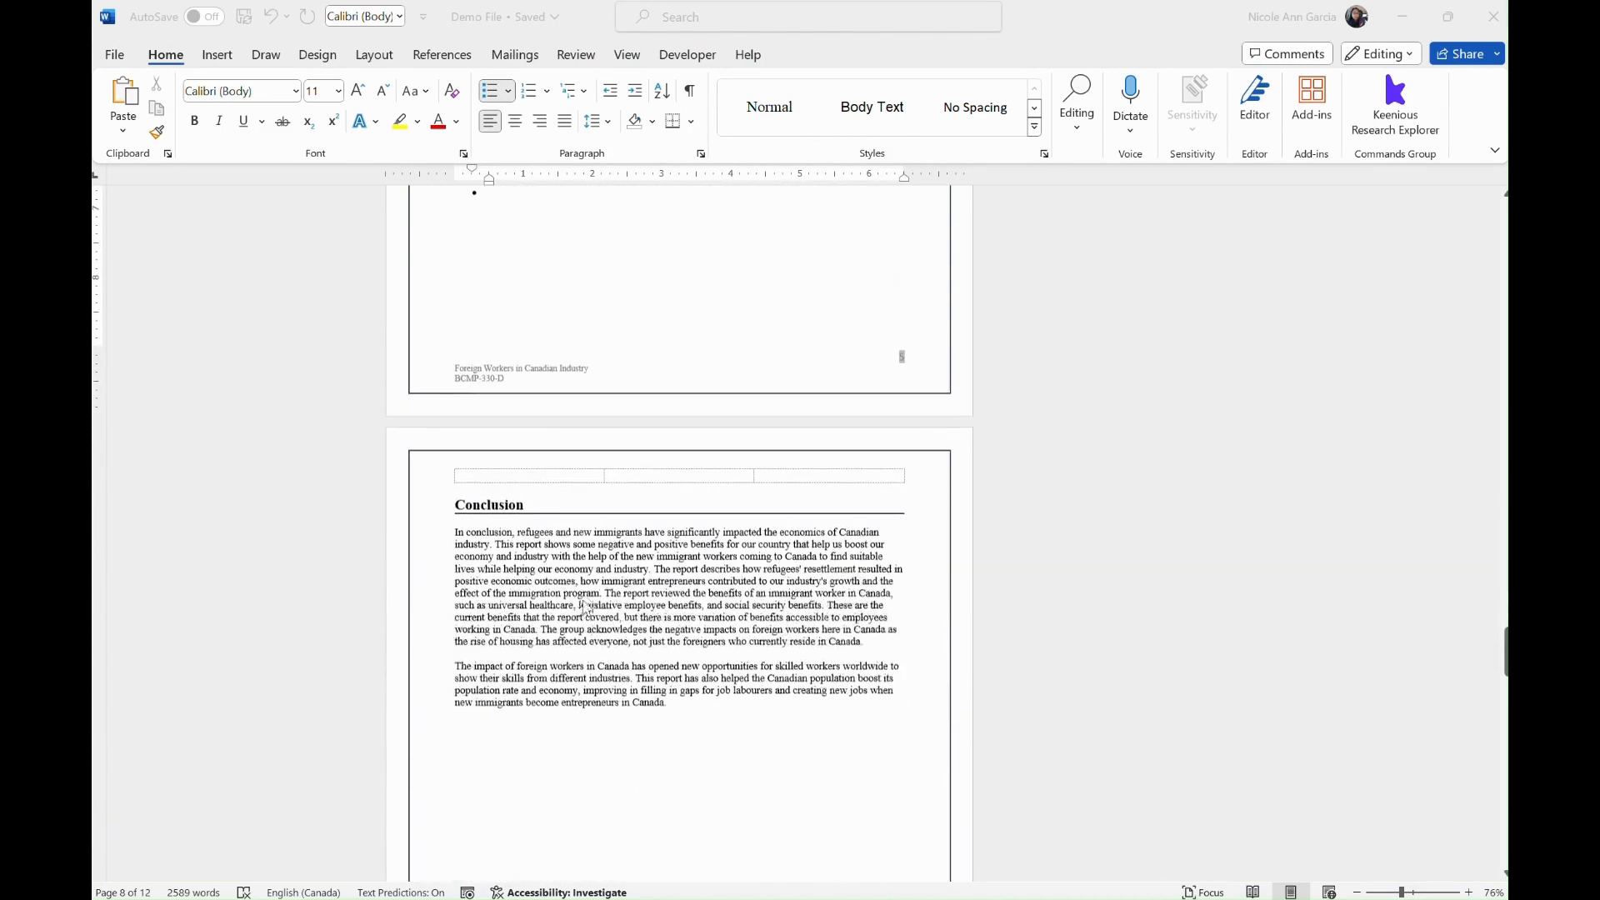
{"action": "scroll", "coordinate": [586, 605], "scroll_direction": "down", "scroll_amount": 4}
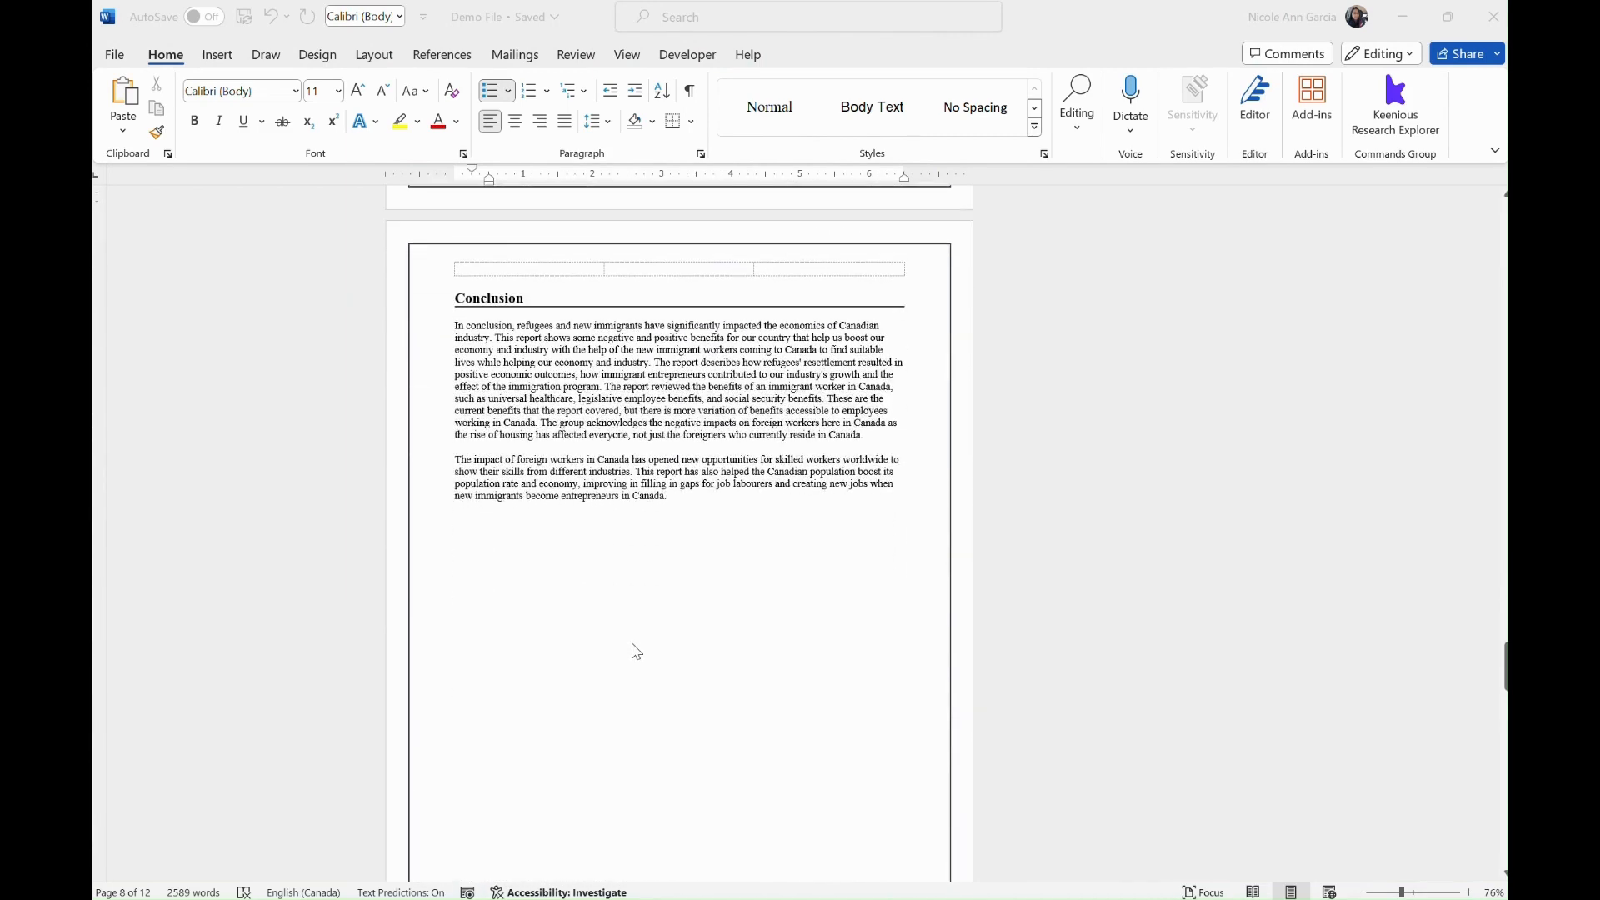
{"action": "scroll", "coordinate": [635, 651], "scroll_direction": "down", "scroll_amount": 5}
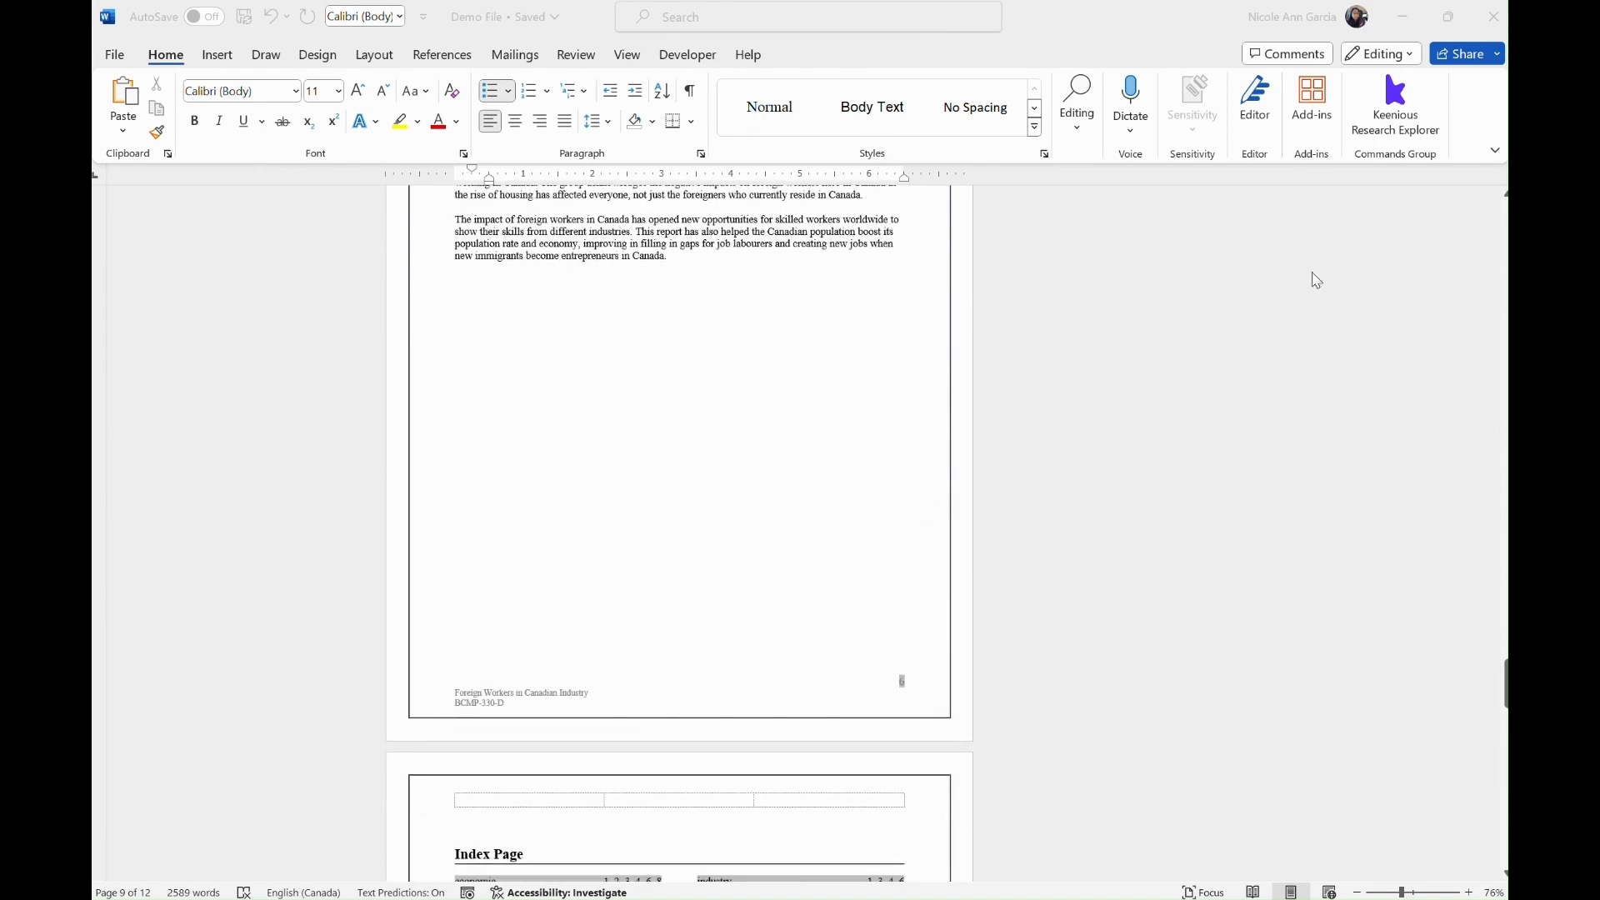
{"action": "left_click_drag", "start_coordinate": [1505, 690], "coordinate": [1505, 718]}
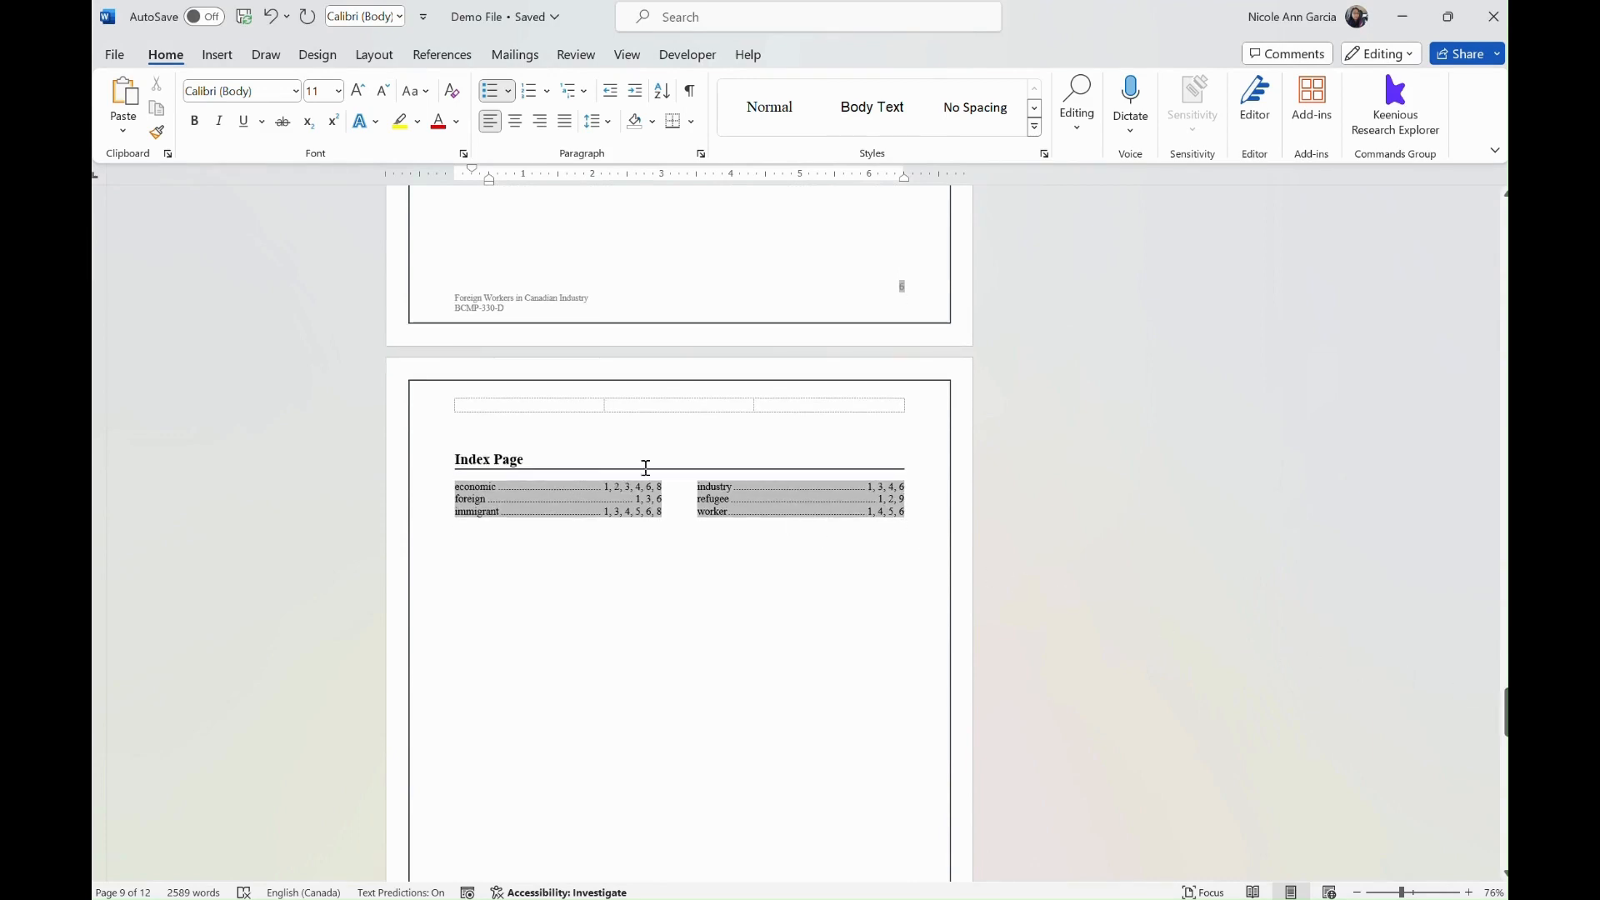
{"action": "double_click", "coordinate": [482, 489]}
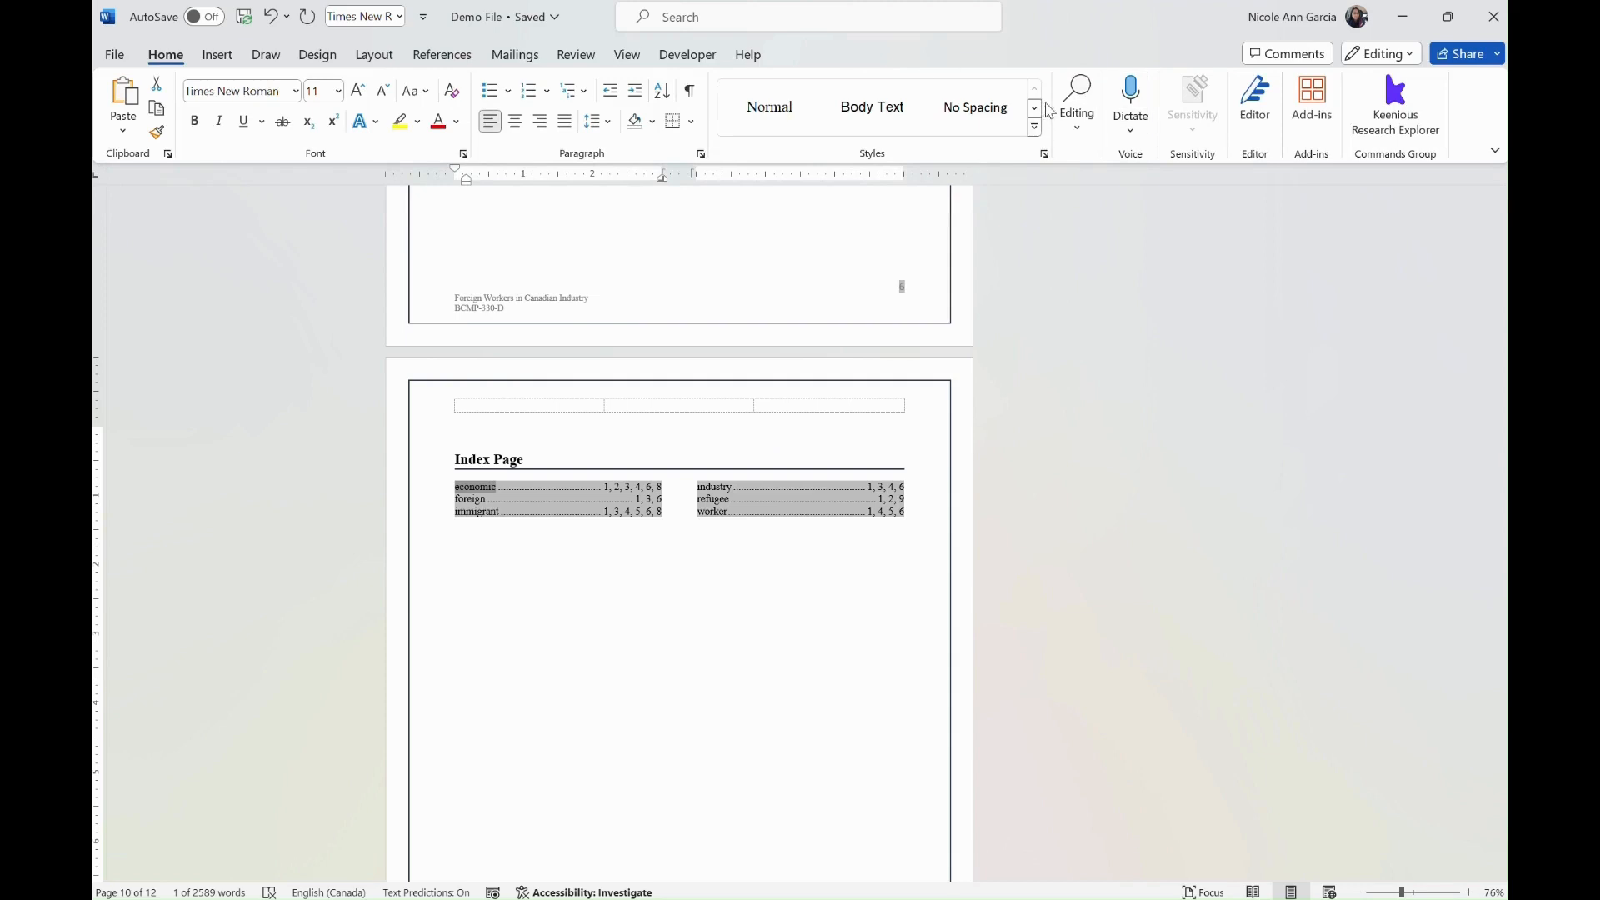
{"action": "left_click", "coordinate": [1078, 129]}
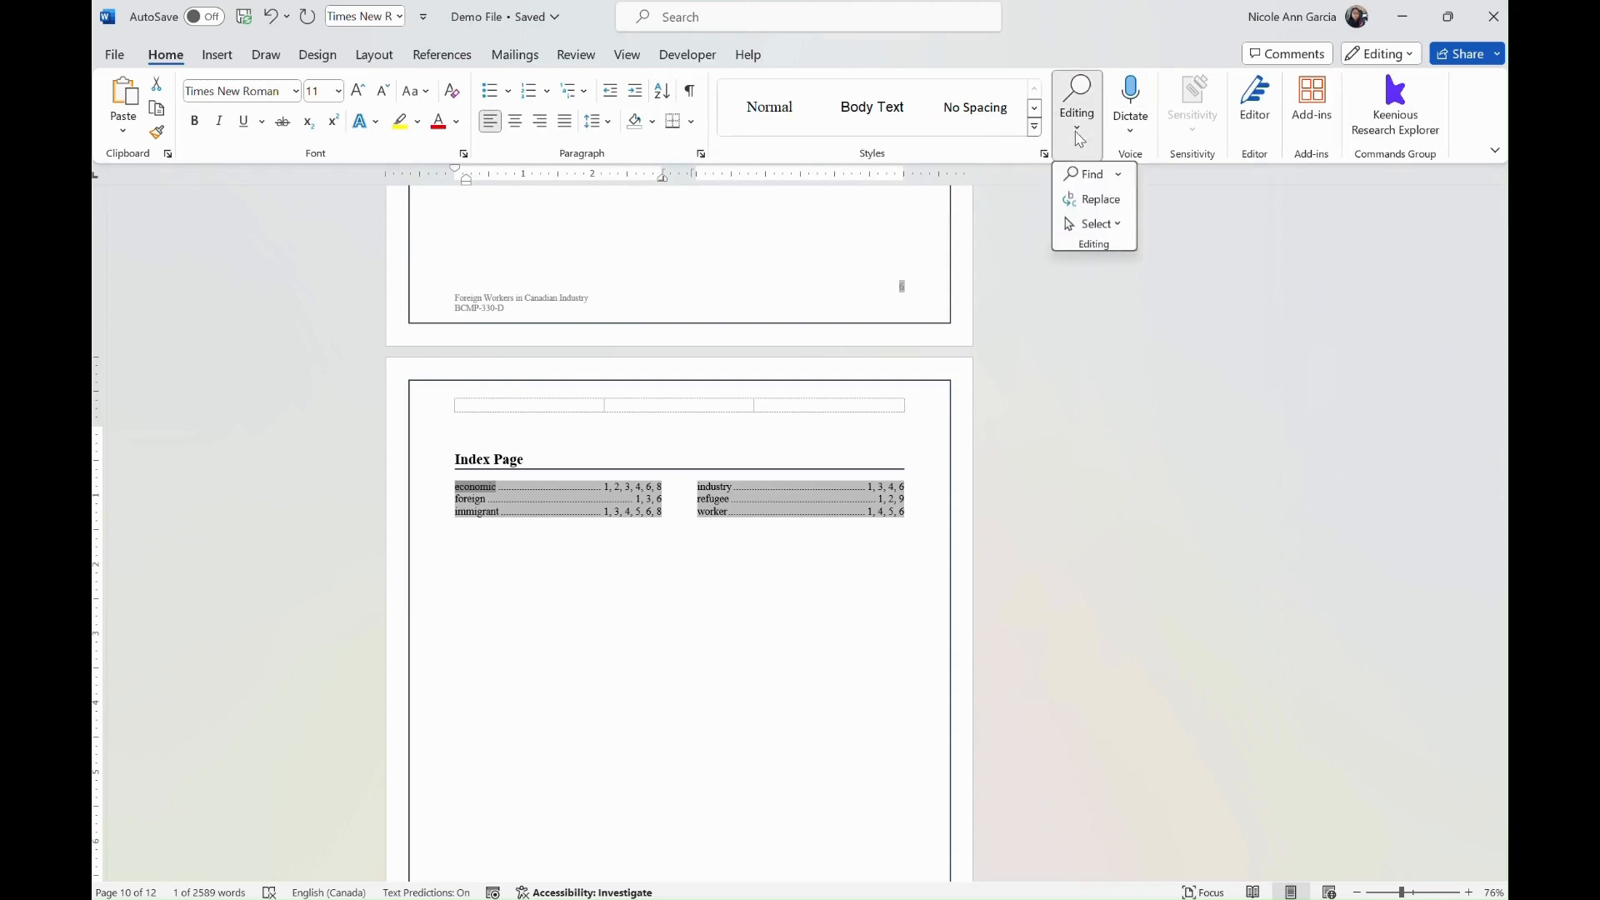
{"action": "left_click", "coordinate": [1119, 178]}
{"action": "left_click", "coordinate": [1093, 202]}
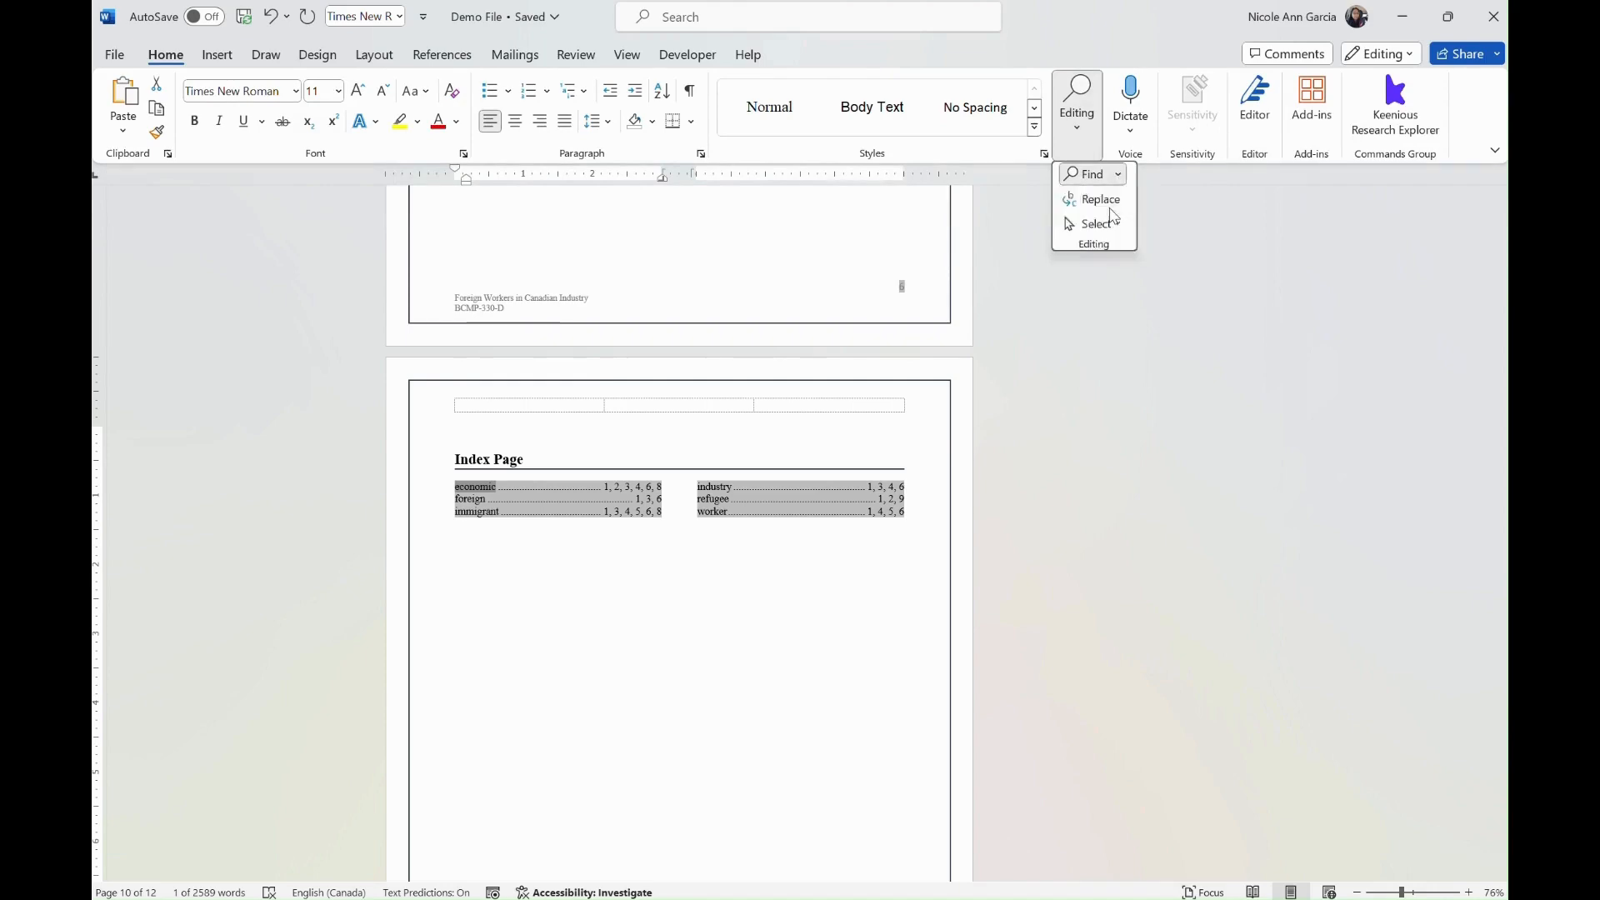
{"action": "scroll", "coordinate": [279, 411], "scroll_direction": "down", "scroll_amount": 10}
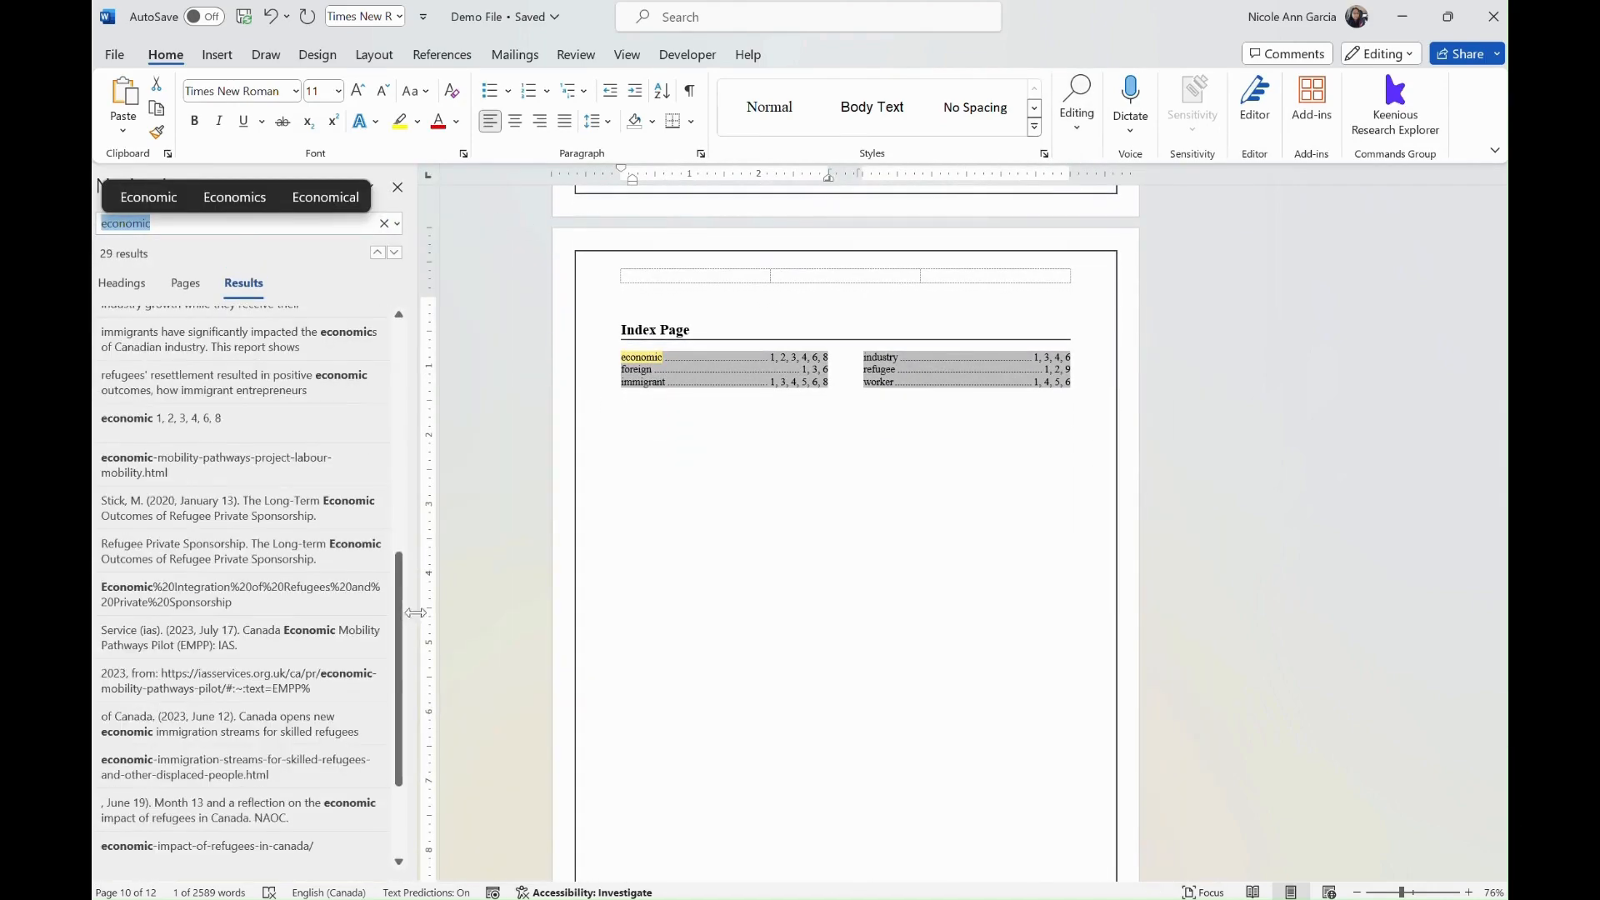
{"action": "scroll", "coordinate": [279, 411], "scroll_direction": "up", "scroll_amount": 10}
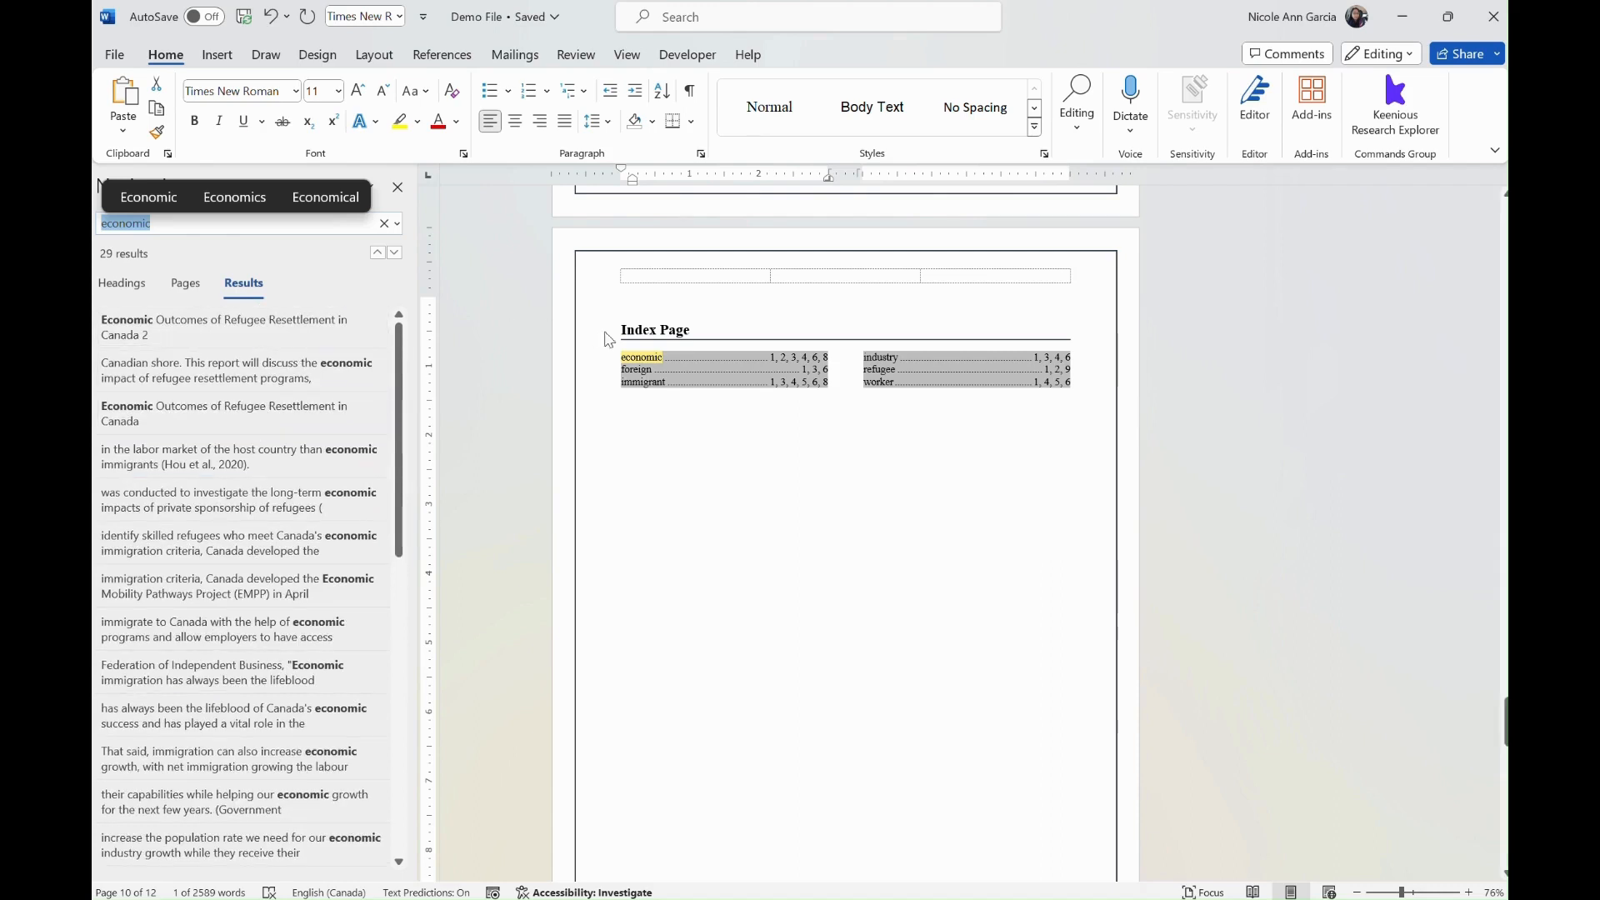
Step: Search the document for "foreign" and review the matches by result, by page and by heading
{"action": "left_click", "coordinate": [650, 365]}
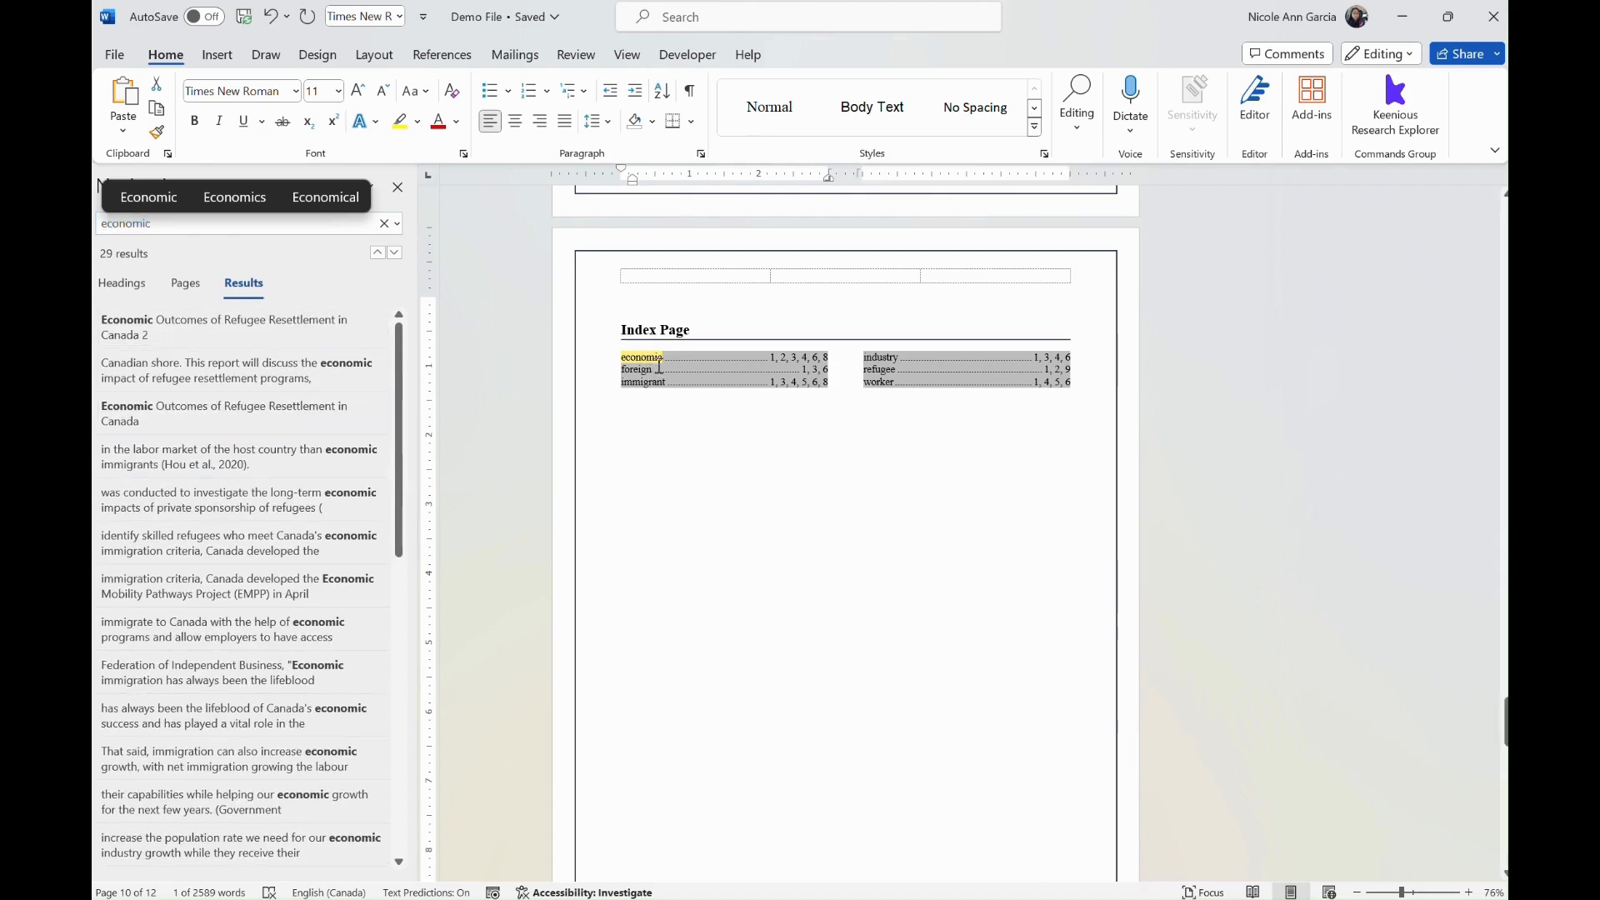
{"action": "left_click", "coordinate": [159, 227]}
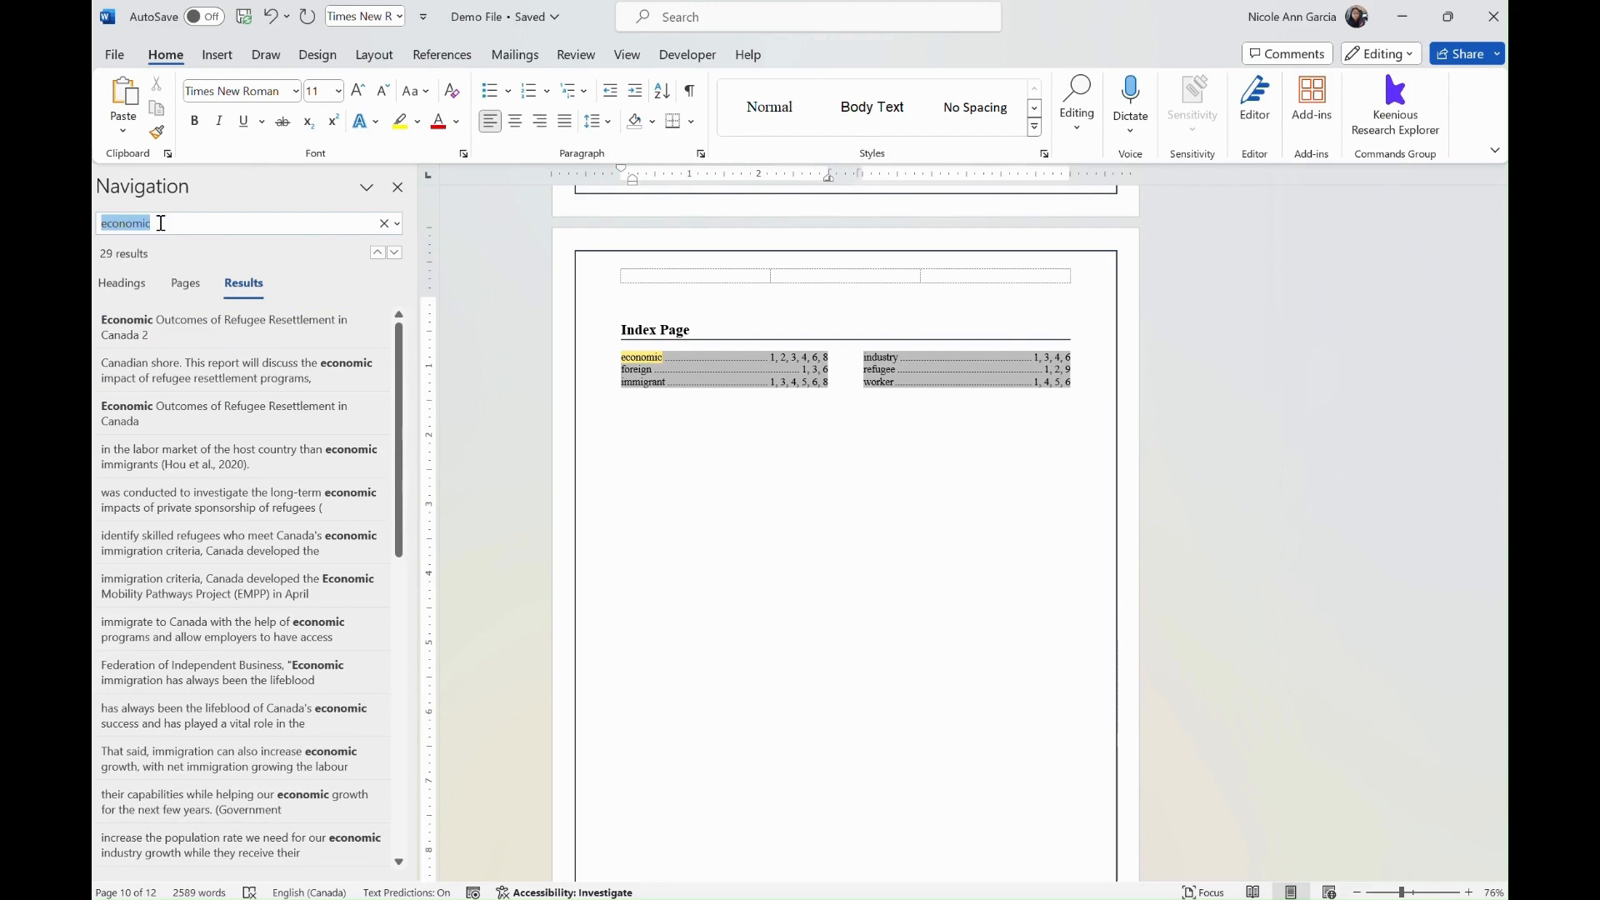
{"action": "type", "text": "foreign"}
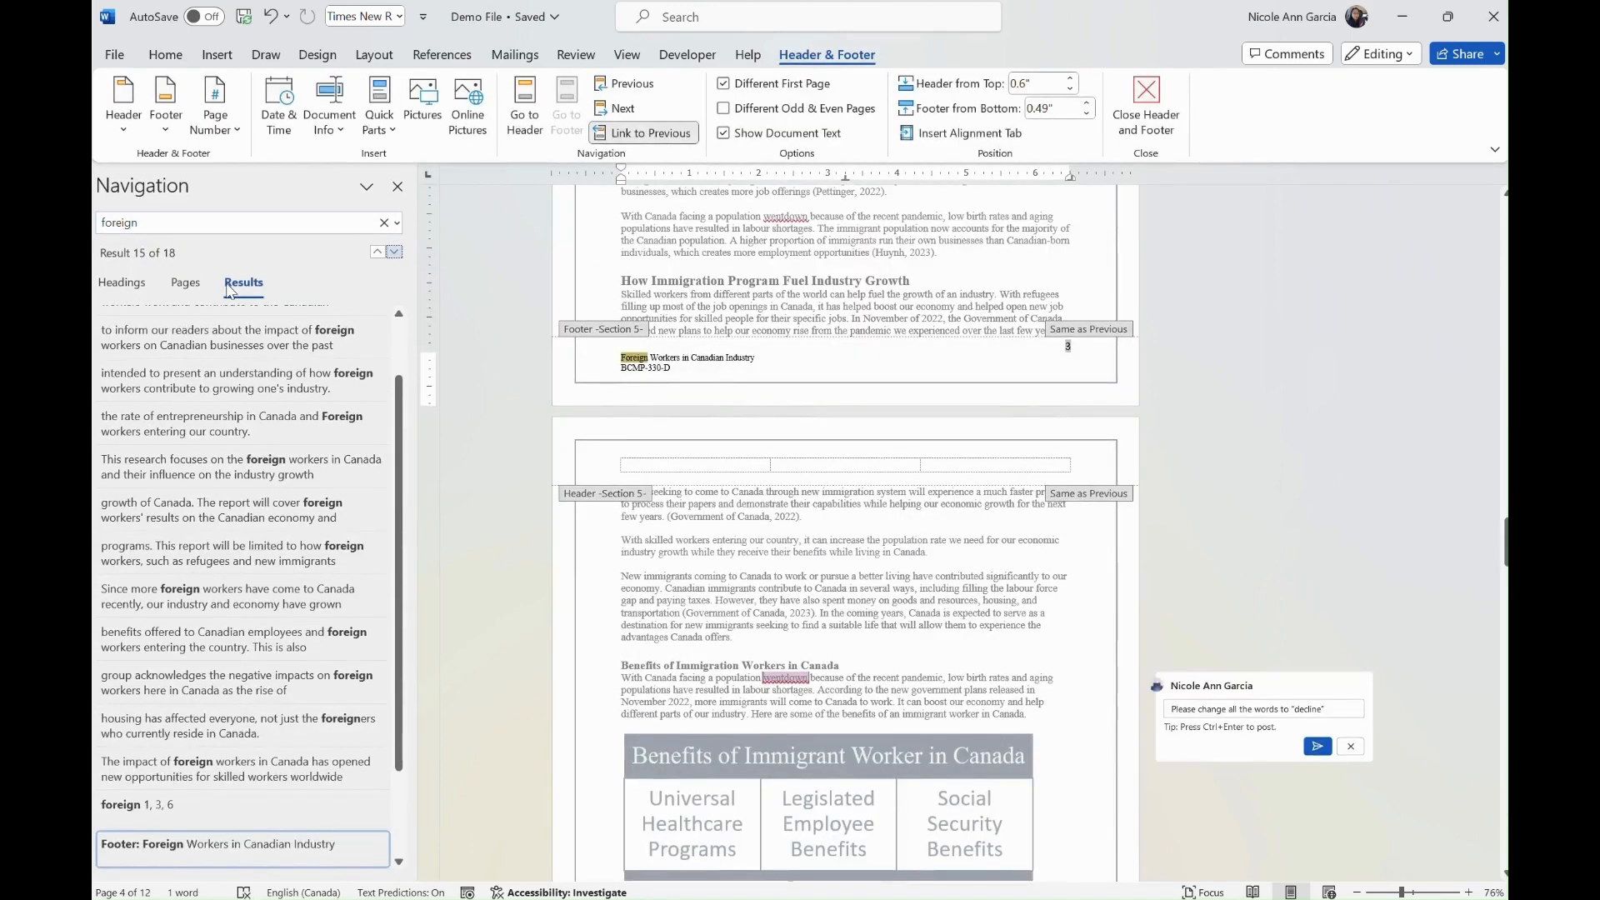
{"action": "scroll", "coordinate": [265, 442], "scroll_direction": "up", "scroll_amount": 2}
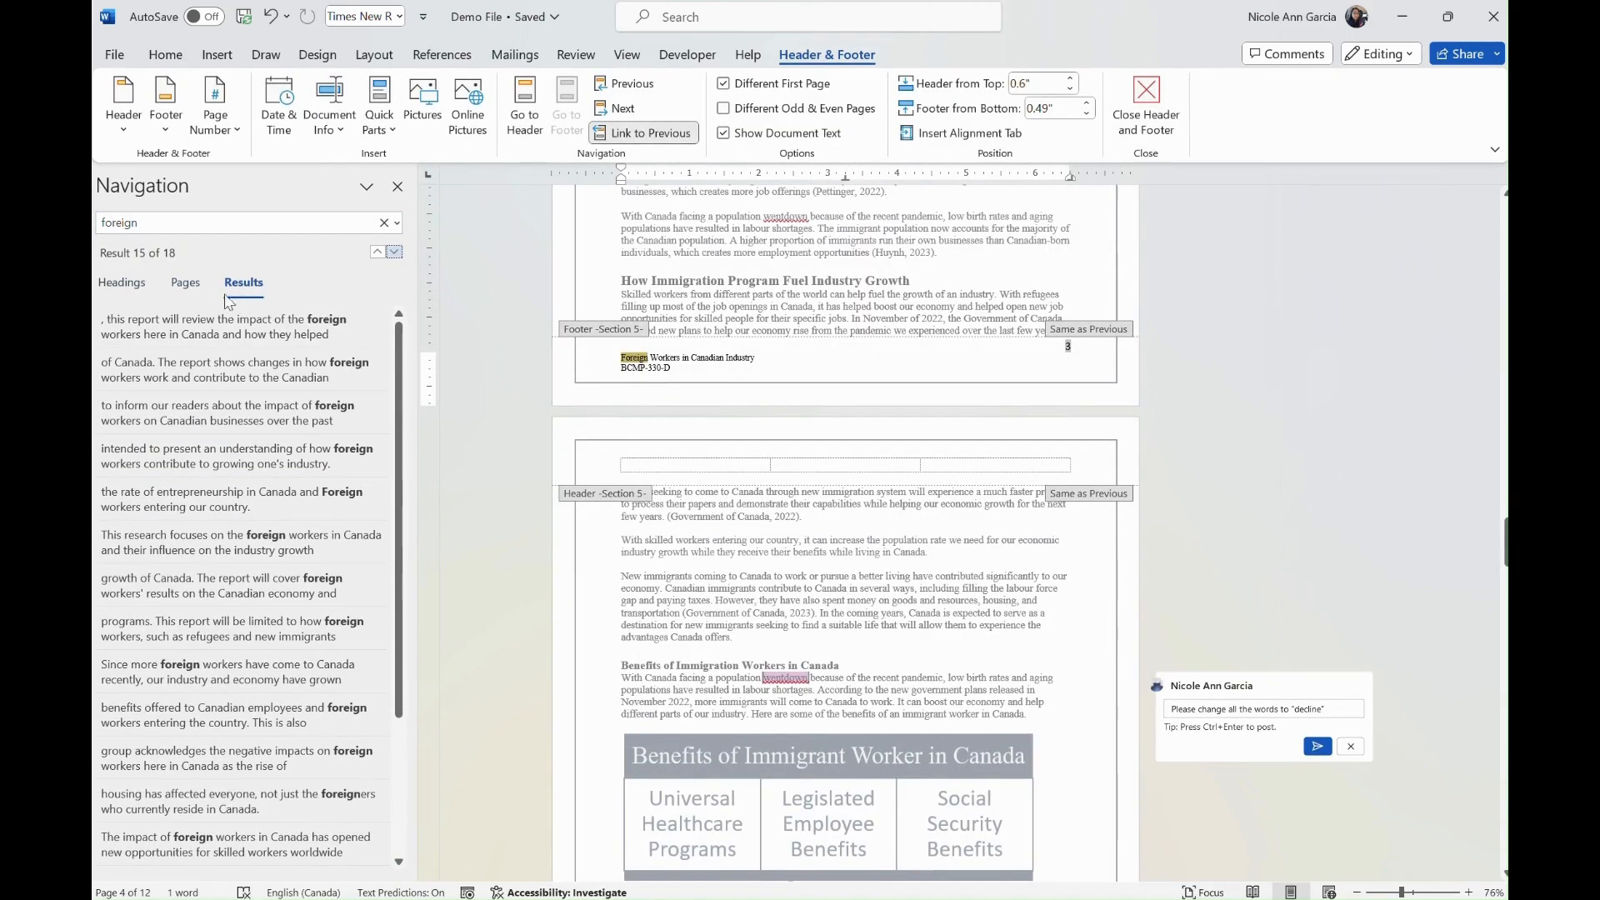
{"action": "left_click", "coordinate": [185, 283]}
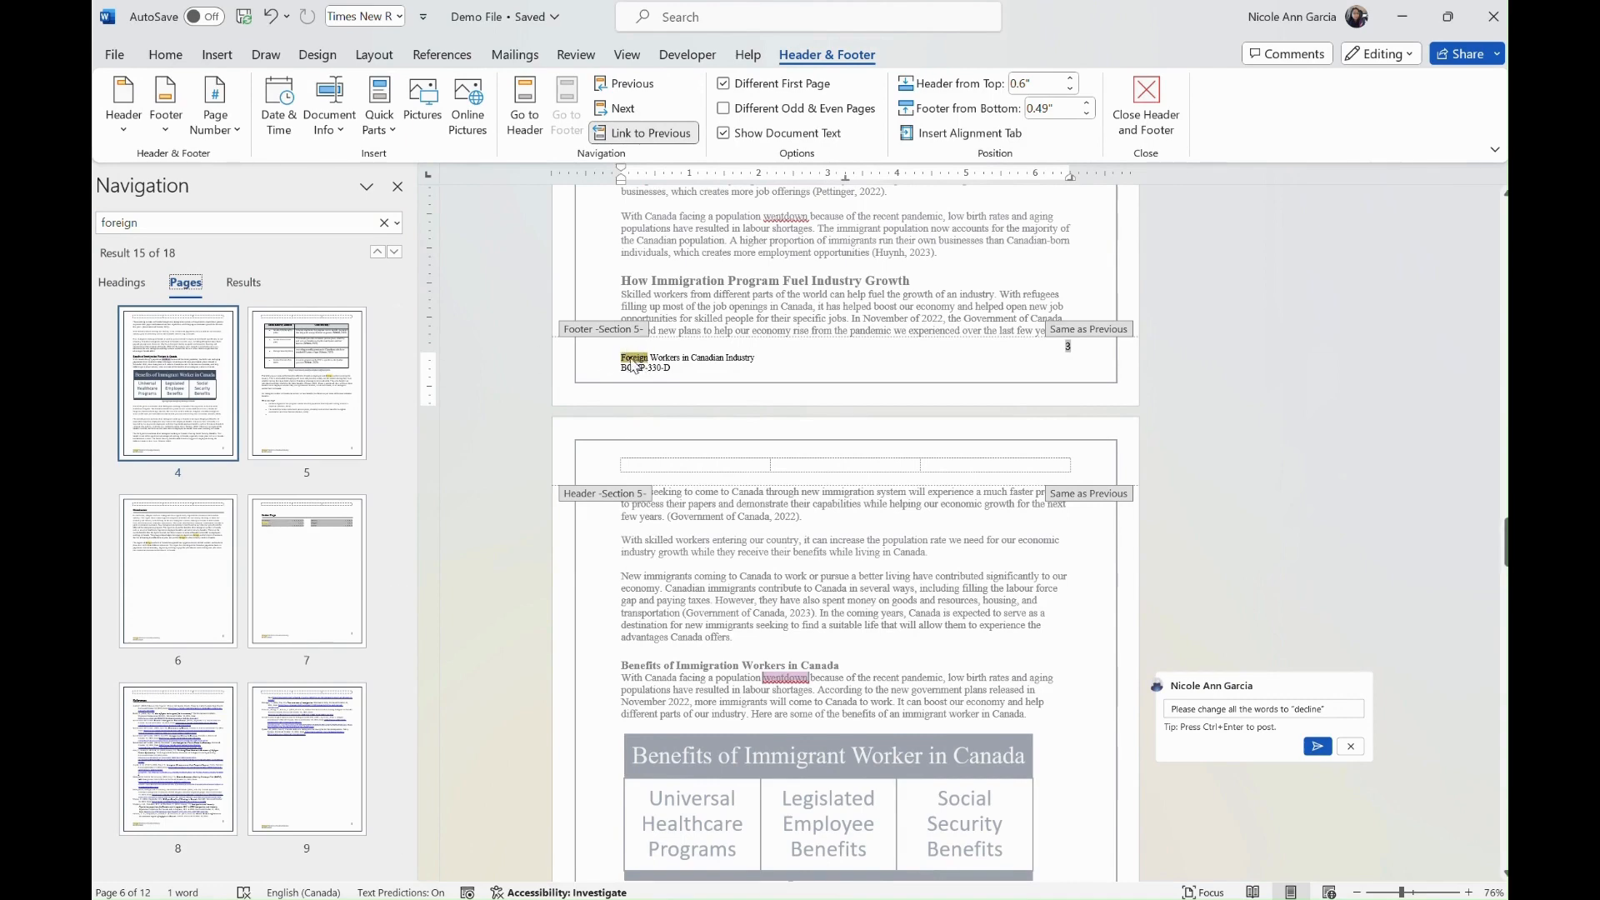
{"action": "left_click", "coordinate": [121, 282]}
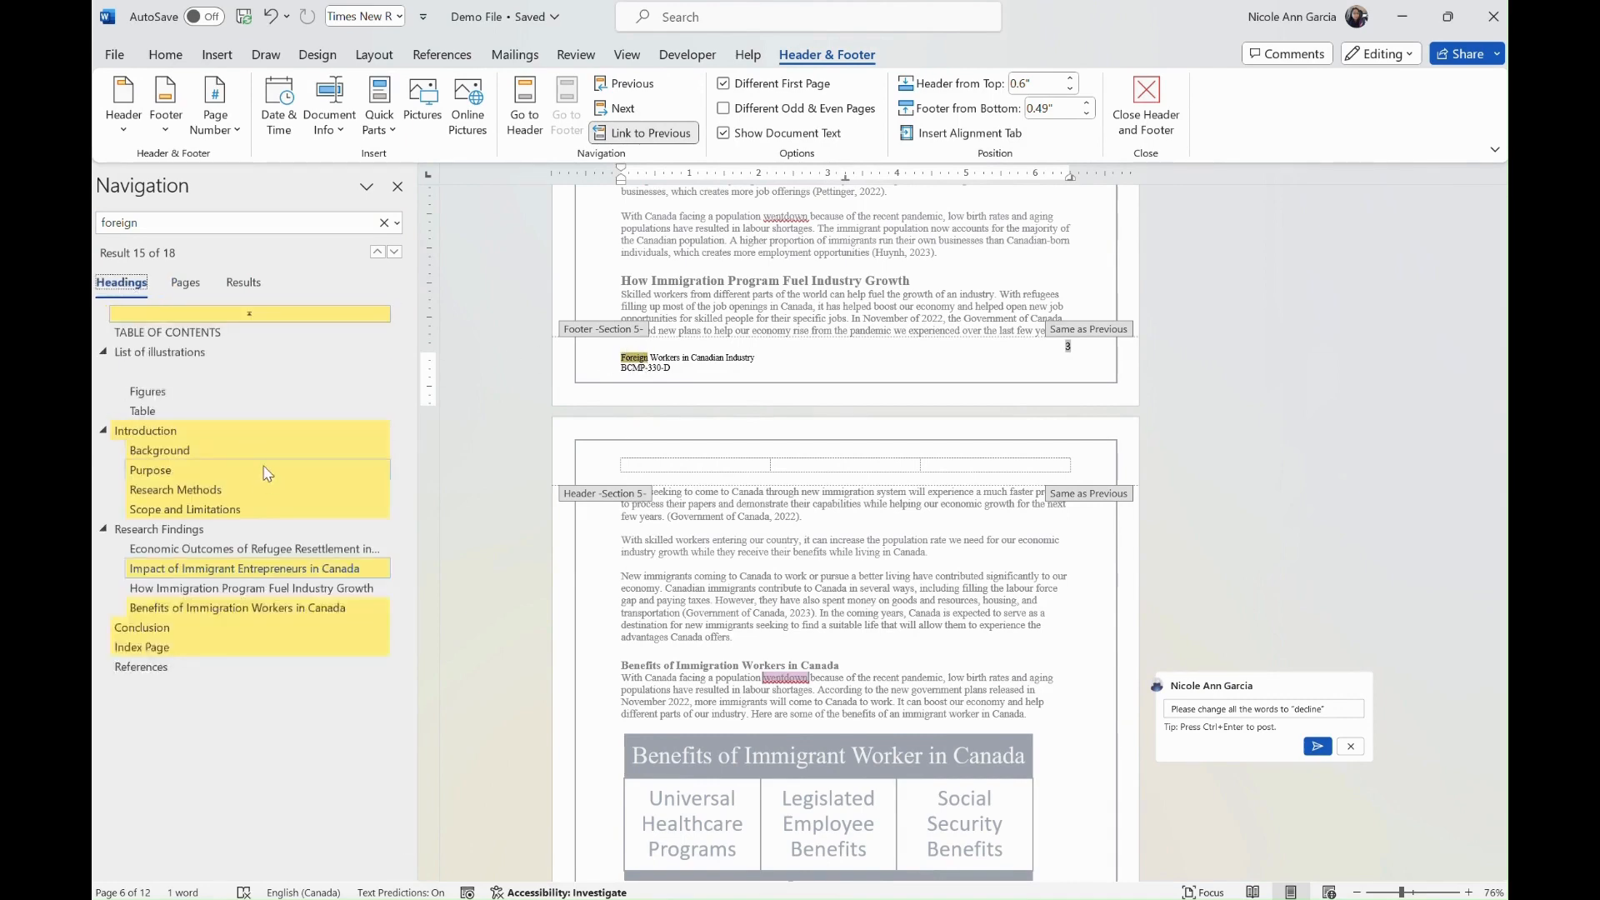
Step: Go to the Introduction heading, examine the highlighted "foreign" matches through the Benefits of Immigration Workers section, and close the search
{"action": "left_click", "coordinate": [146, 431]}
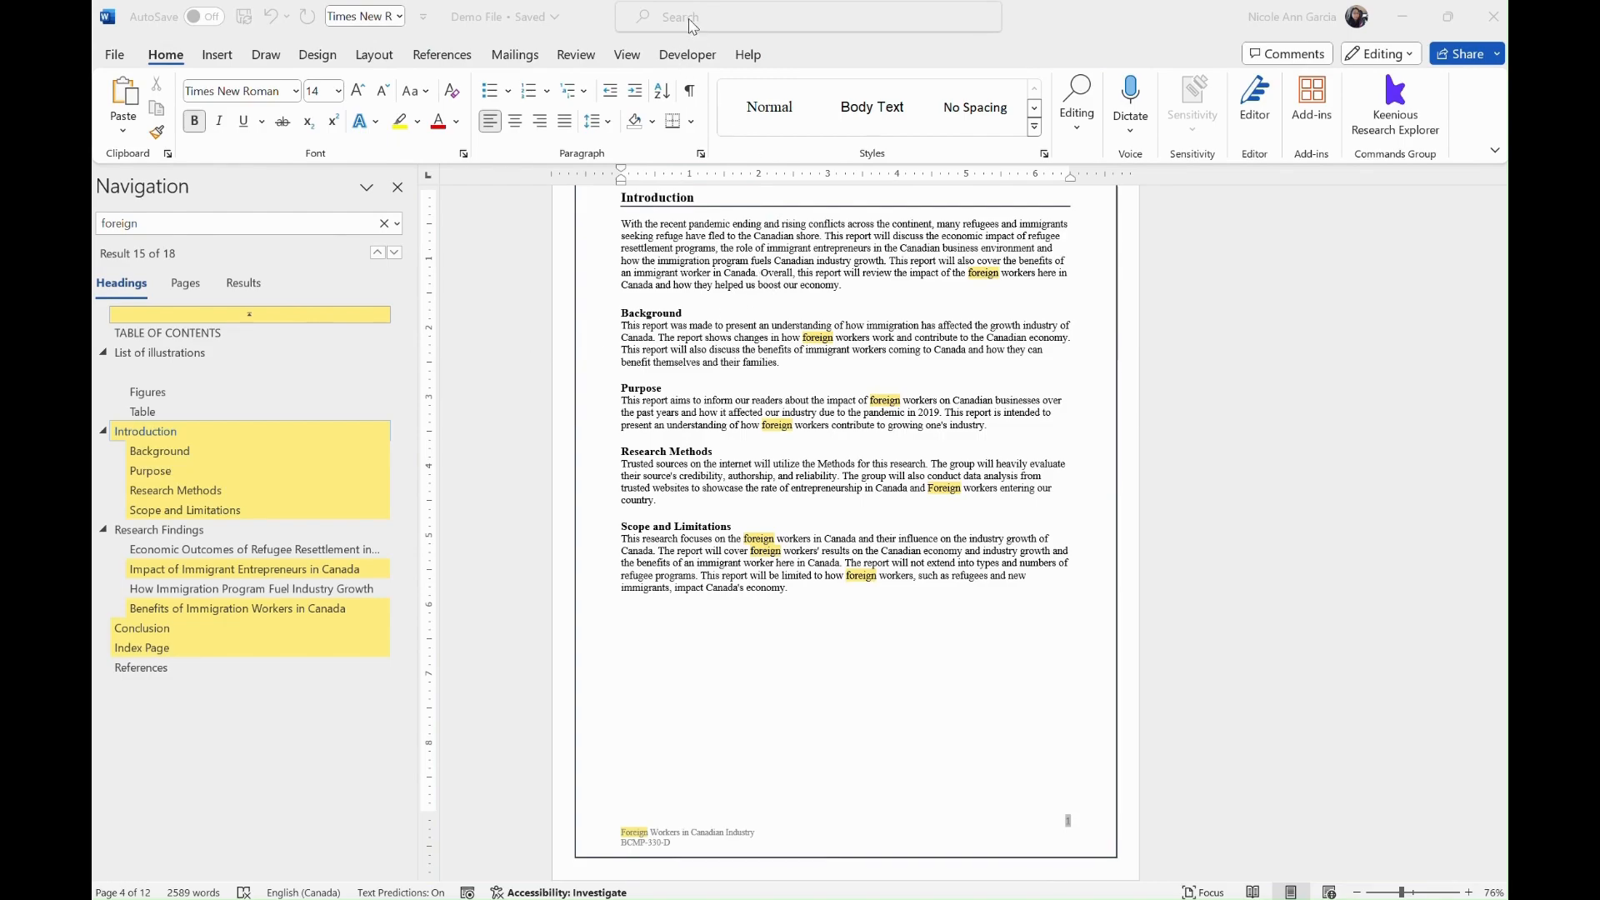
{"action": "scroll", "coordinate": [869, 500], "scroll_direction": "up", "scroll_amount": 2}
{"action": "scroll", "coordinate": [869, 500], "scroll_direction": "down", "scroll_amount": 2}
{"action": "left_click_drag", "start_coordinate": [1505, 392], "coordinate": [1502, 533]}
{"action": "scroll", "coordinate": [811, 500], "scroll_direction": "down", "scroll_amount": 5}
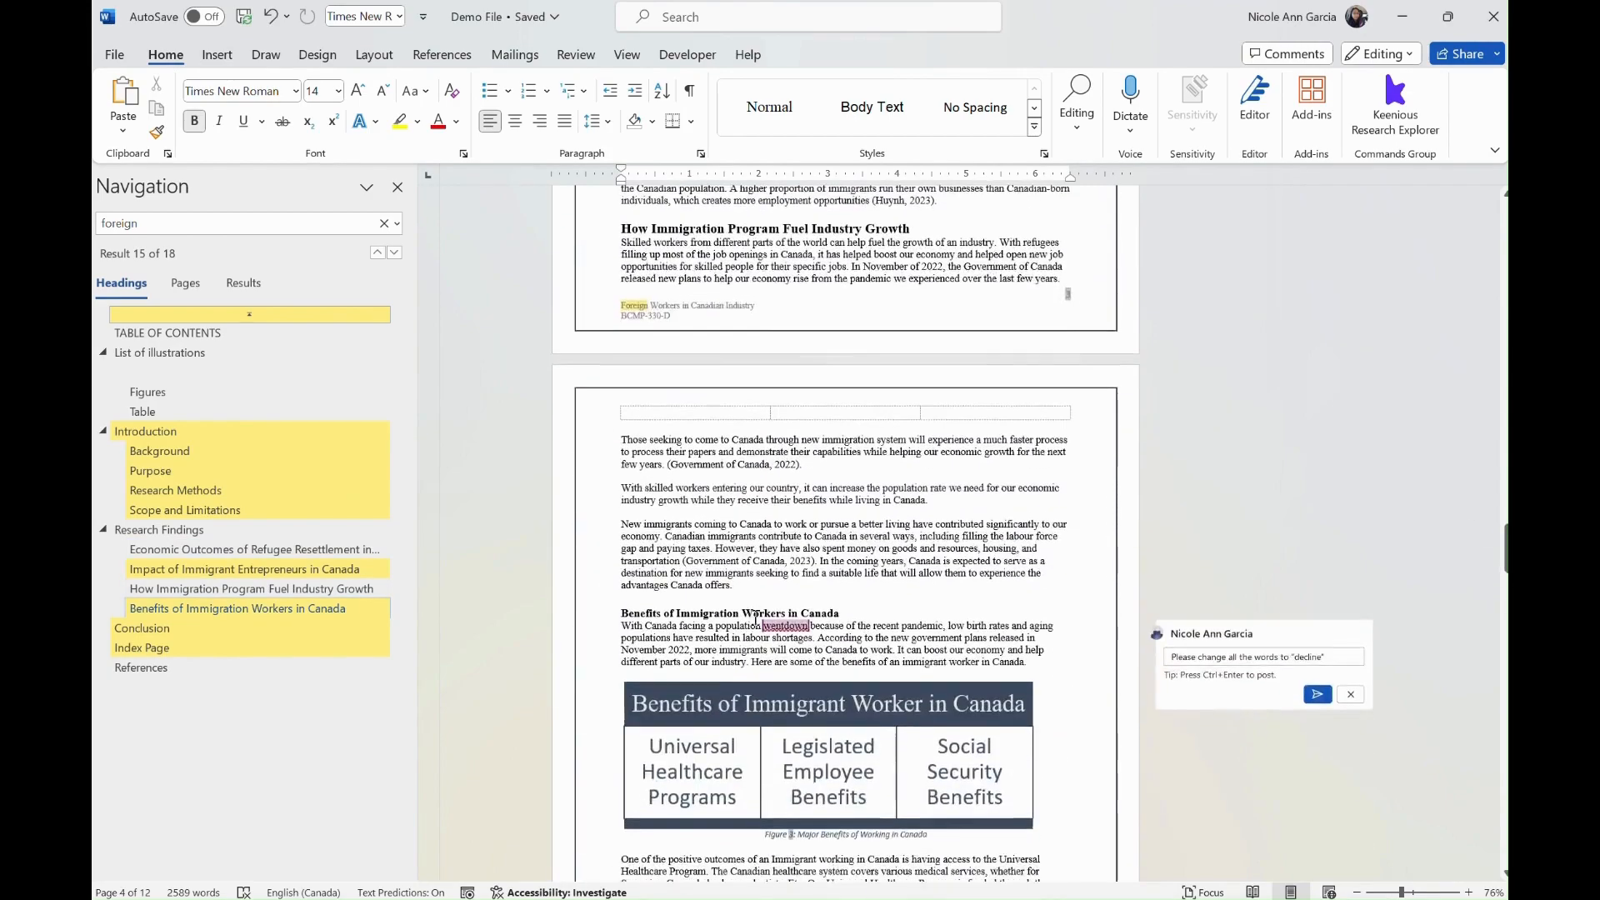
{"action": "left_click", "coordinate": [397, 187]}
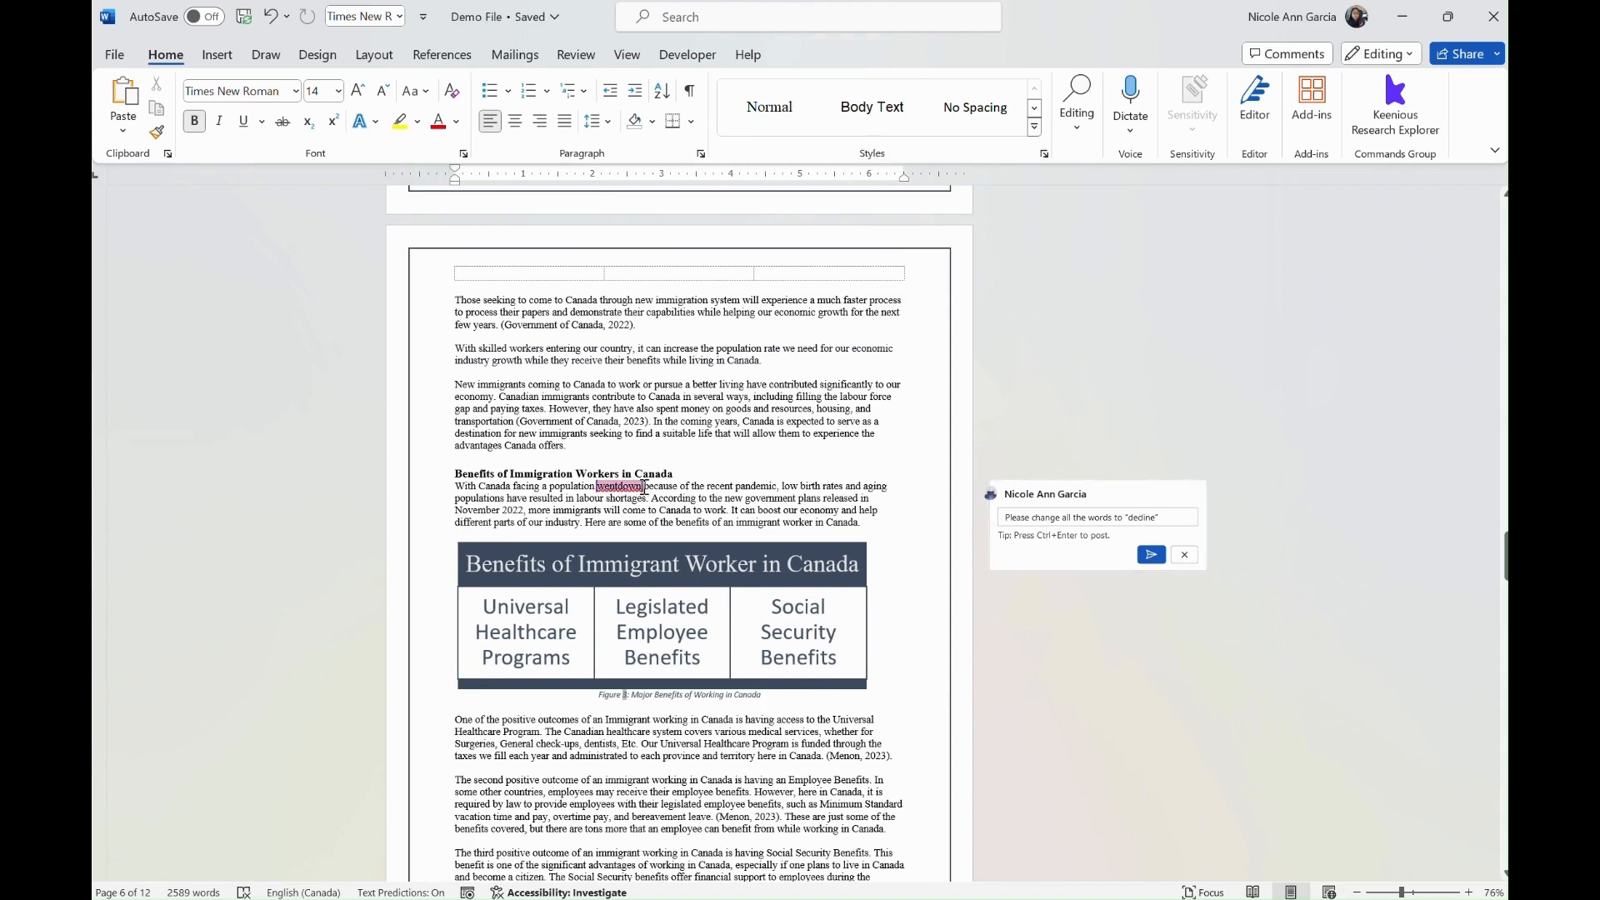
Step: Replace all occurrences of "wentdown" from the Benefits of Immigration Workers paragraph with "decline" and close the replacement dialog
{"action": "left_click", "coordinate": [1083, 129]}
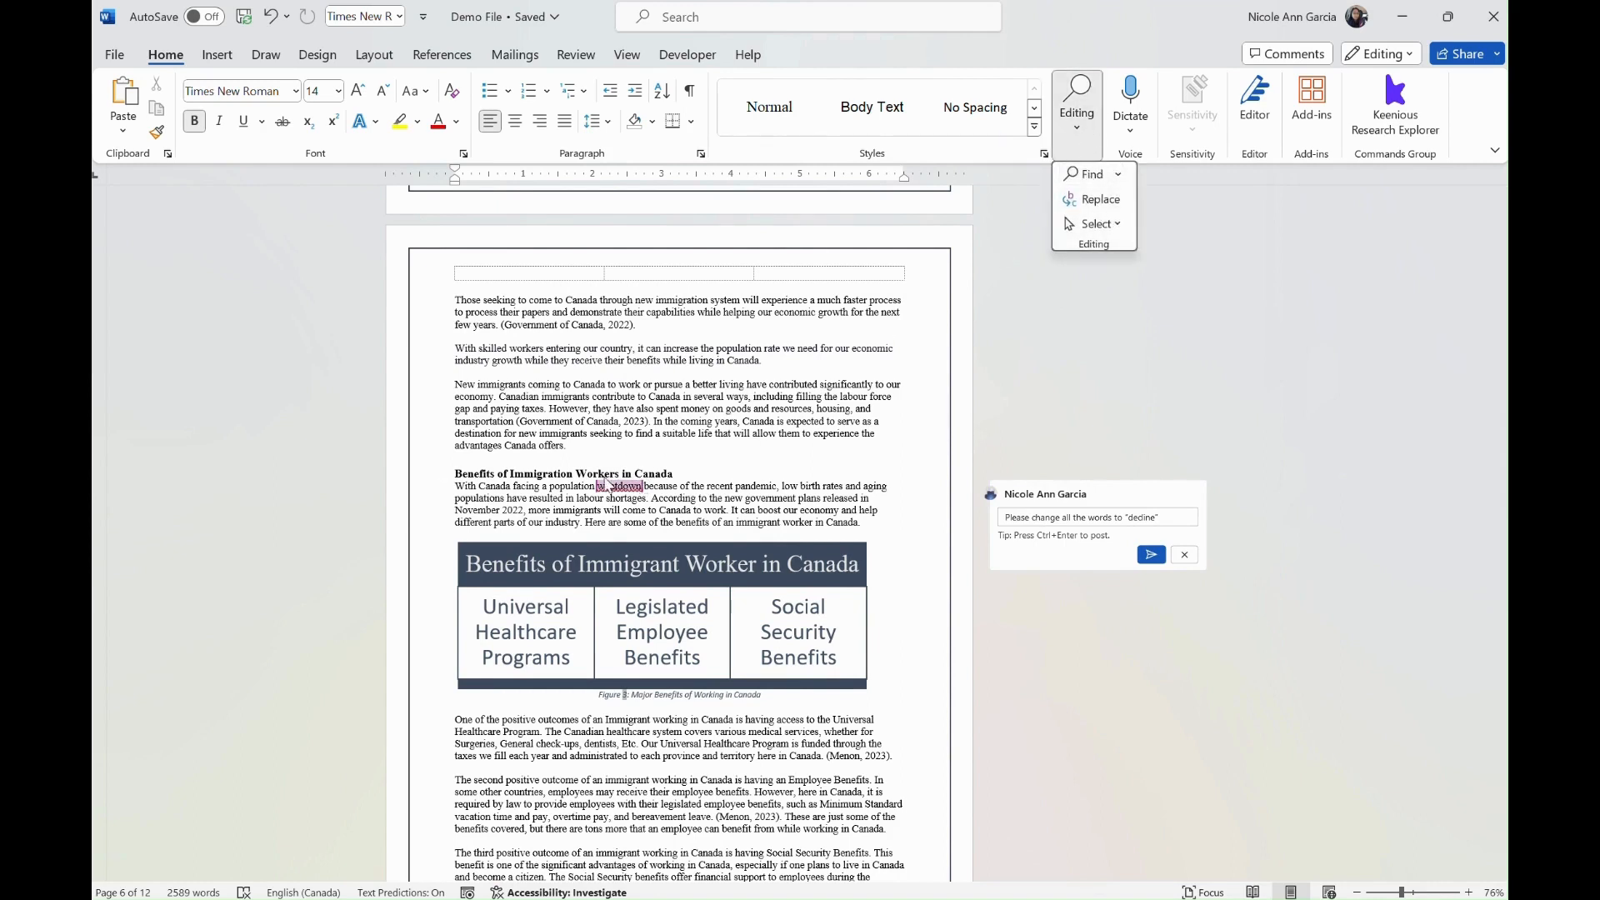
{"action": "left_click", "coordinate": [620, 483]}
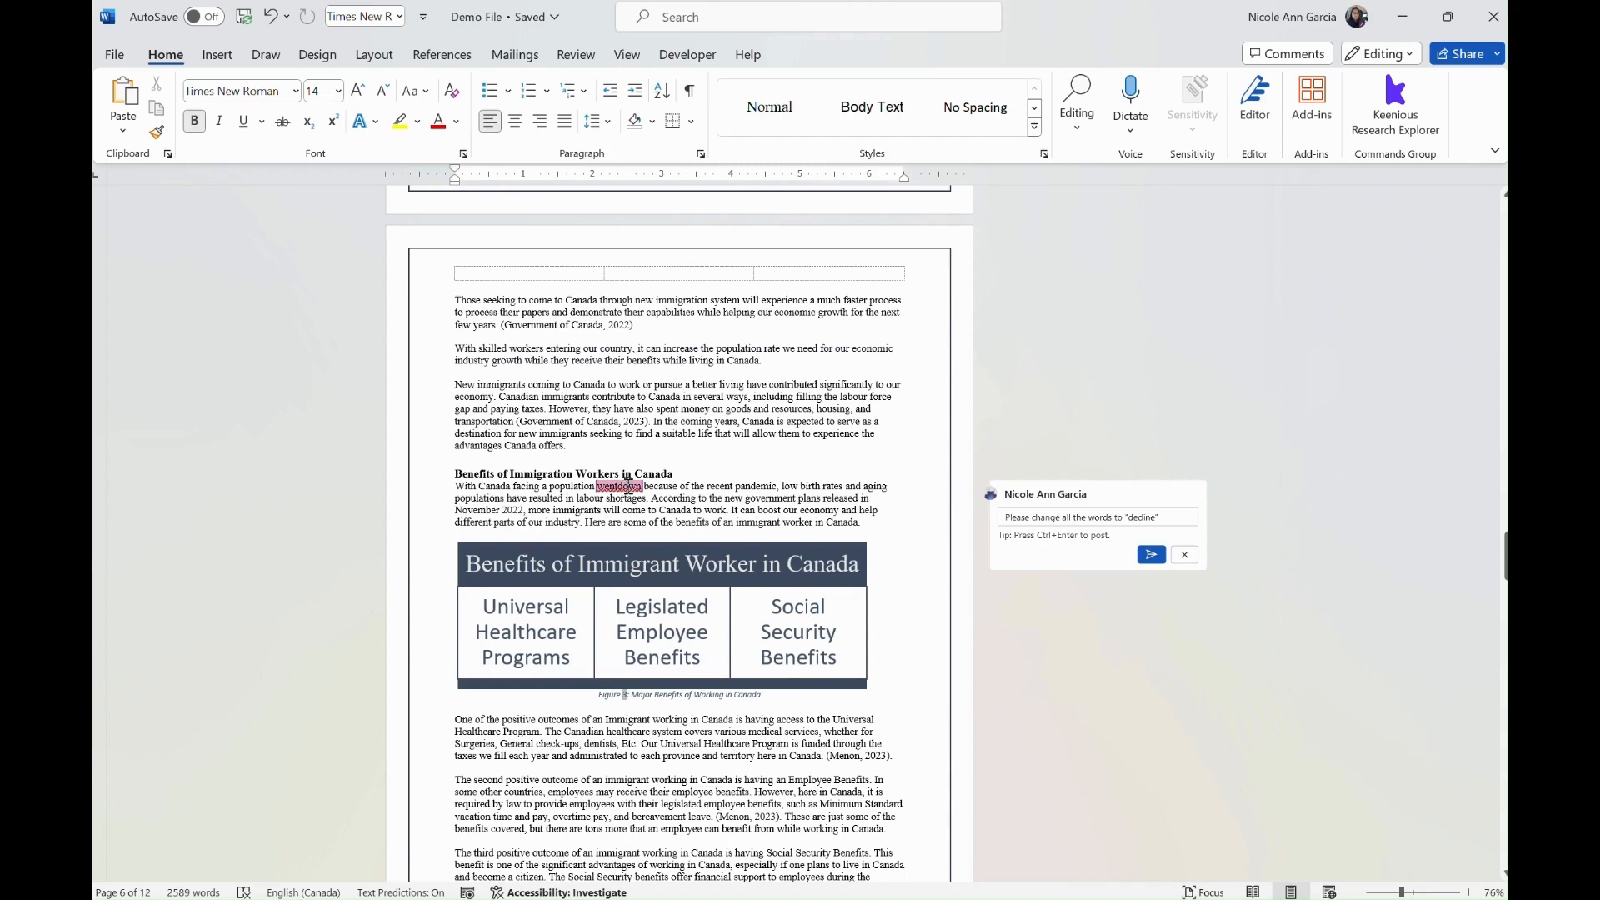
{"action": "double_click", "coordinate": [625, 486]}
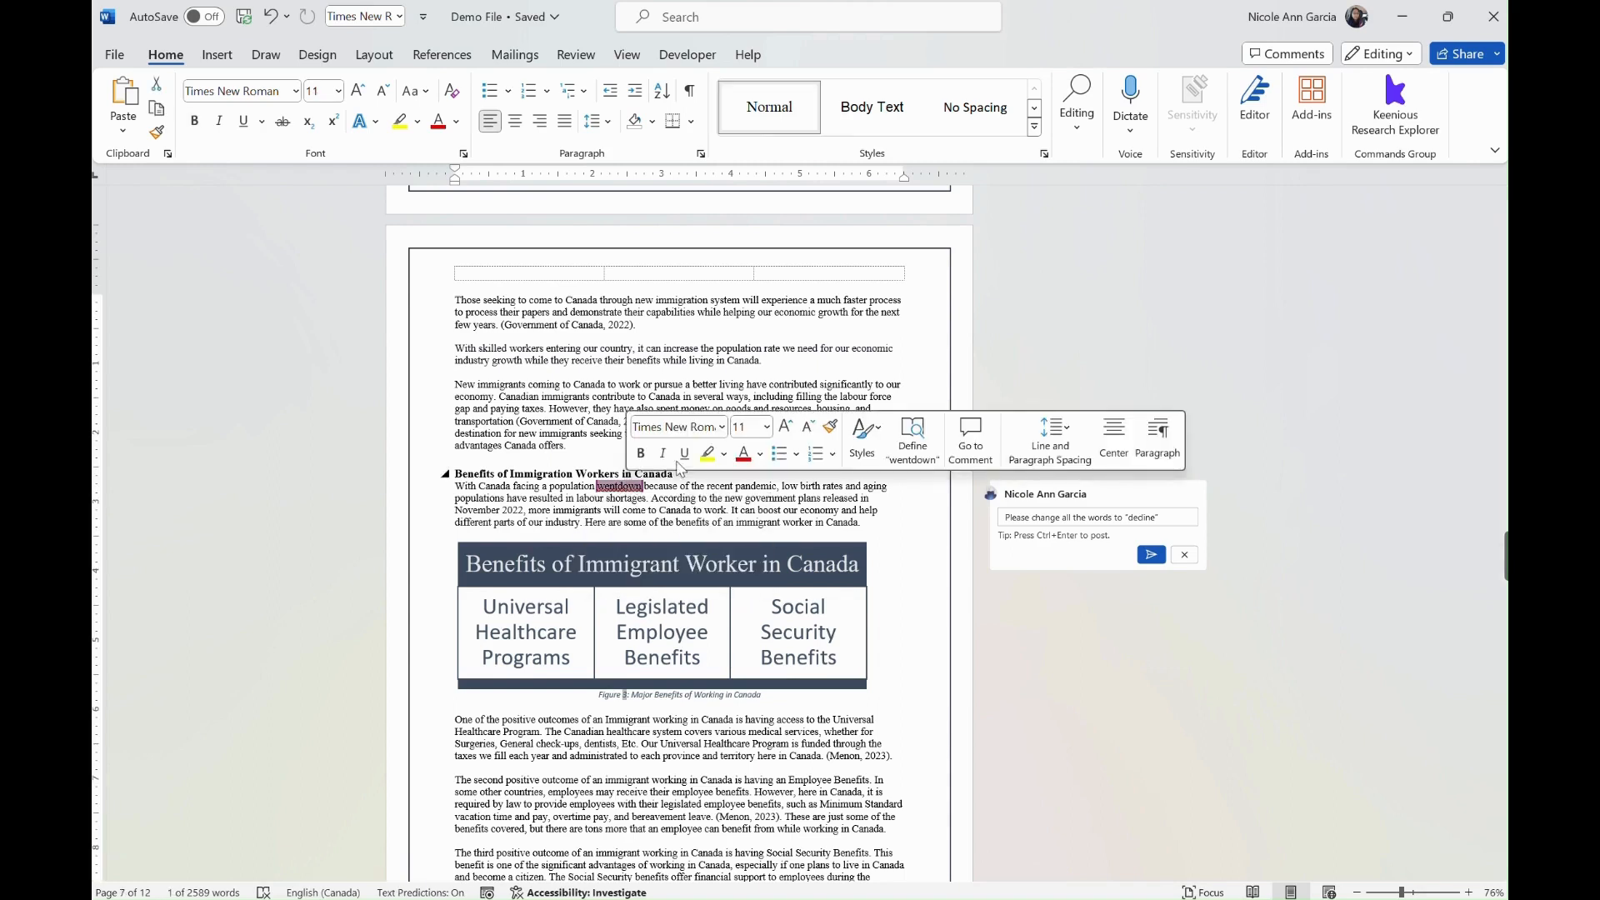
{"action": "left_click", "coordinate": [1081, 128]}
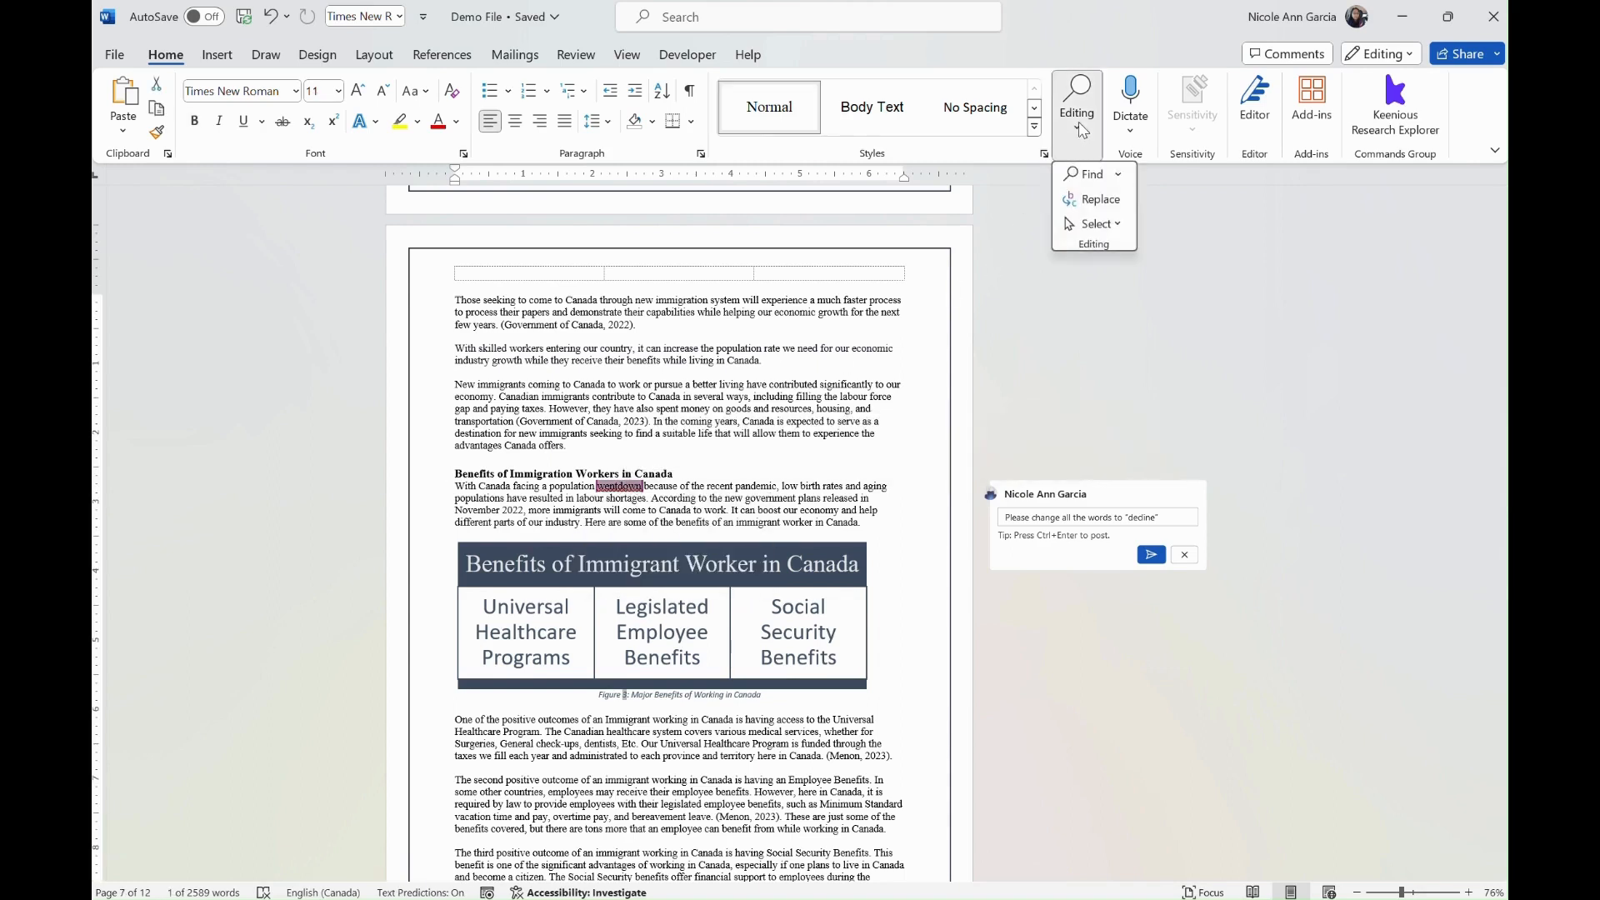
{"action": "left_click", "coordinate": [1092, 200]}
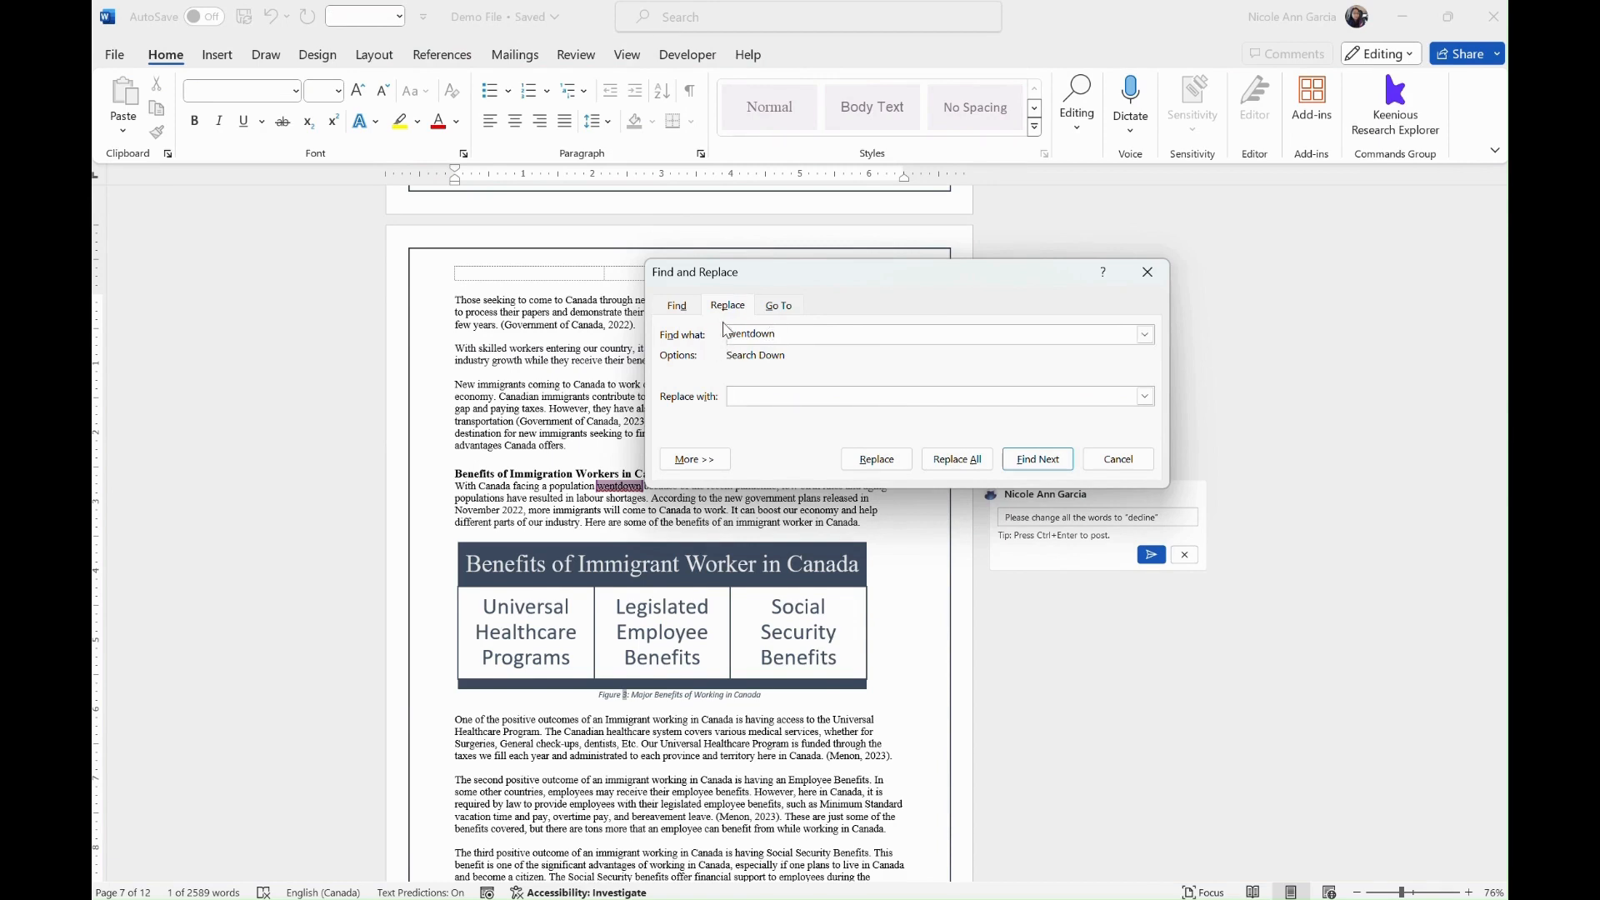
{"action": "left_click_drag", "start_coordinate": [858, 287], "coordinate": [880, 231]}
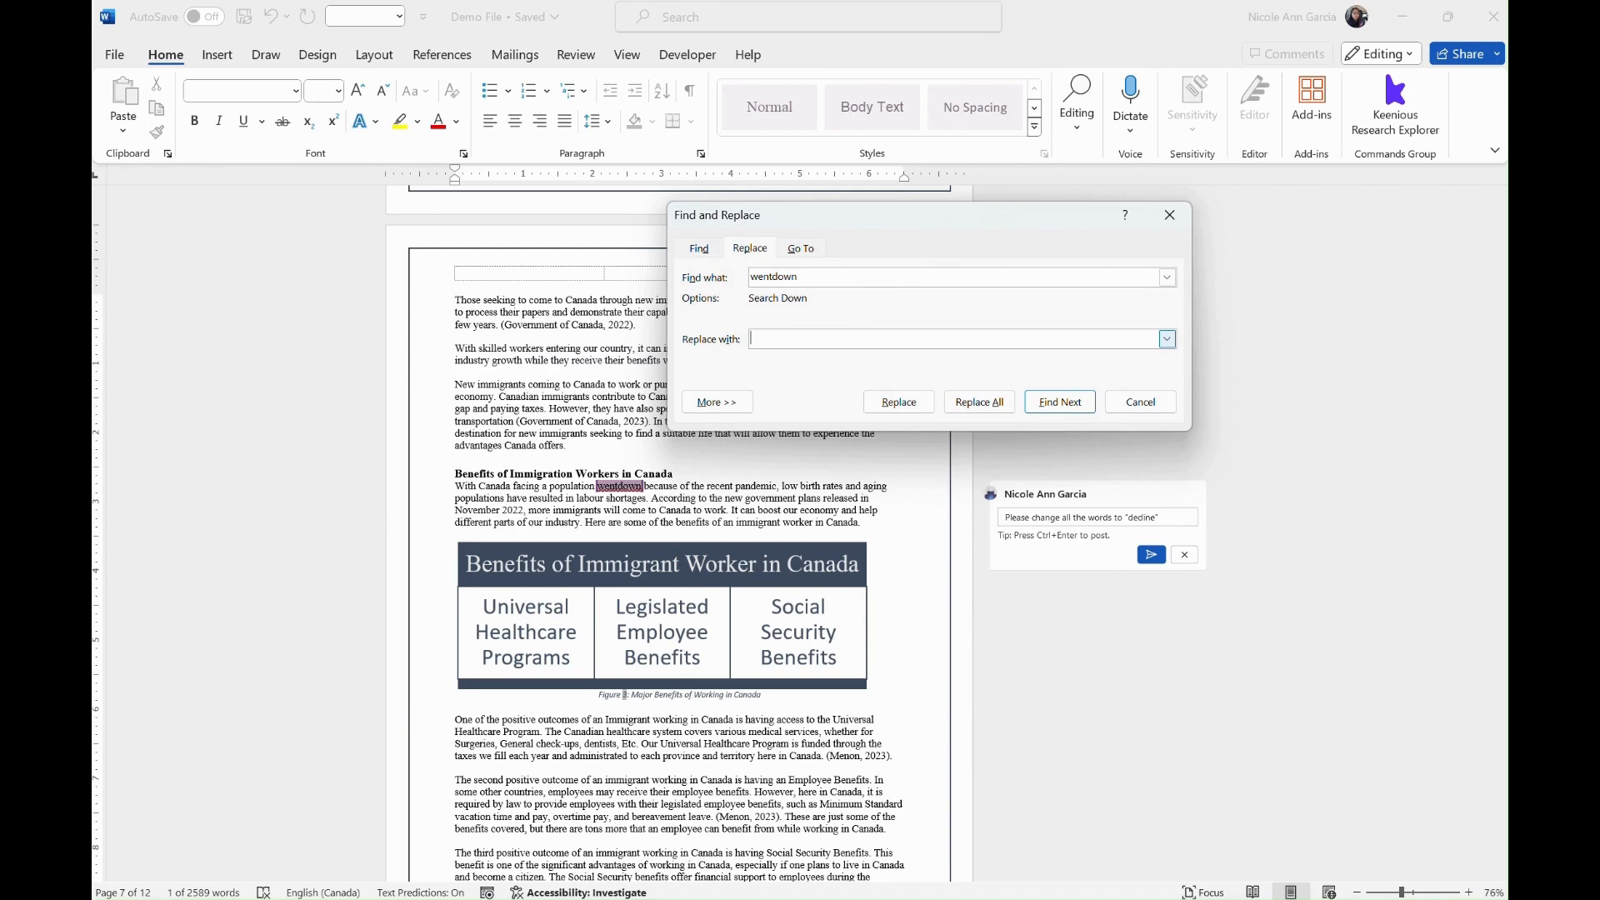
{"action": "type", "text": "declin"}
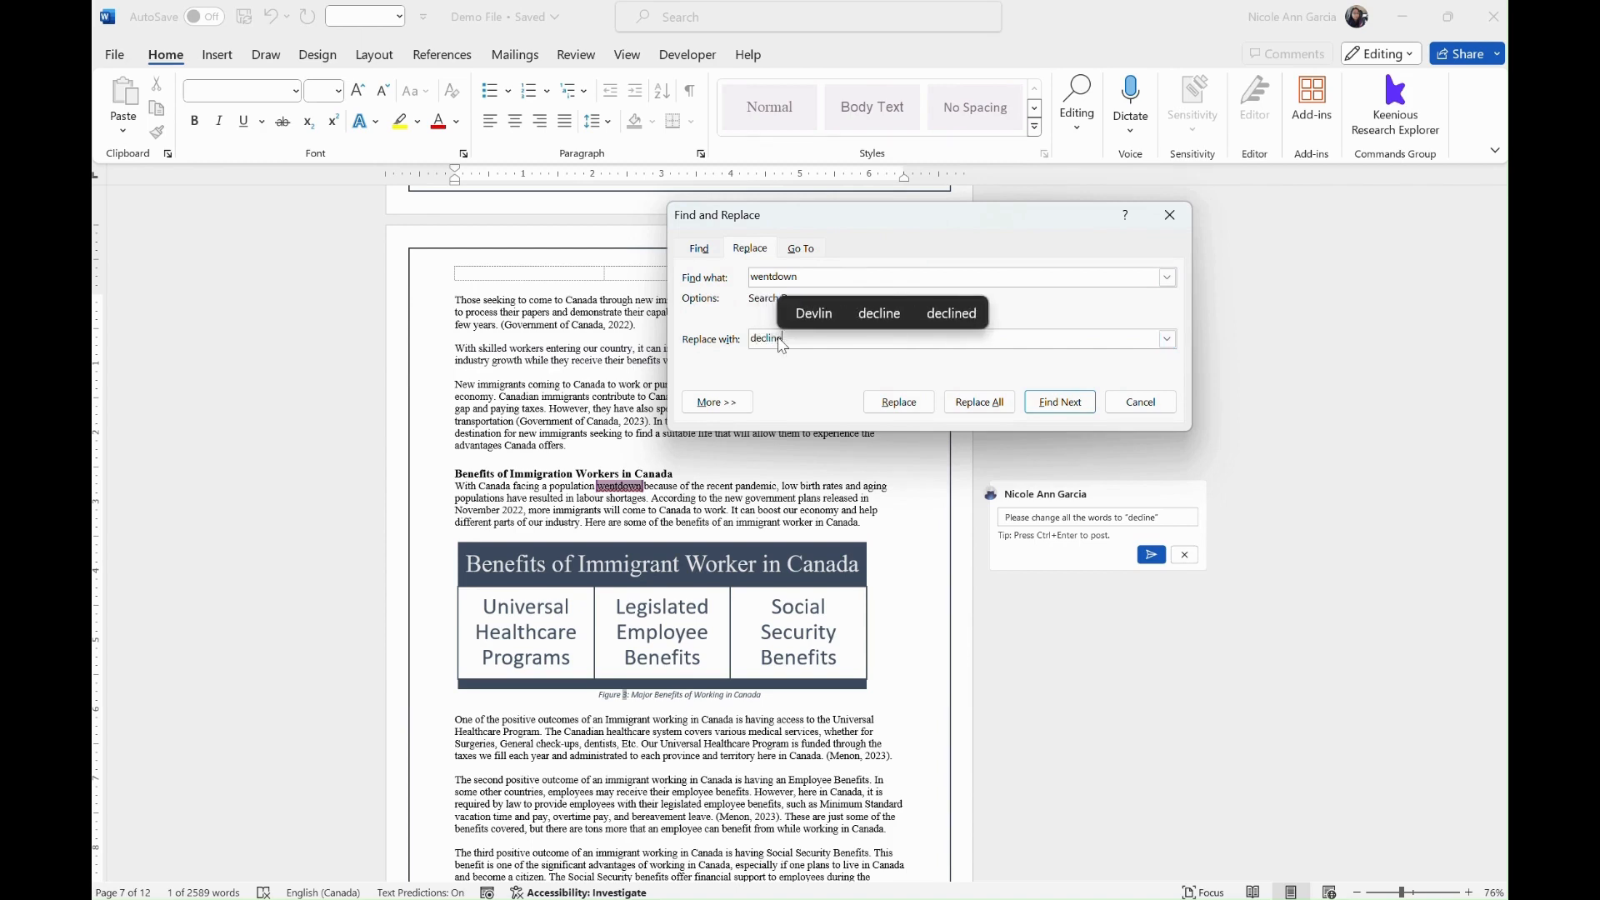
{"action": "type", "text": "e"}
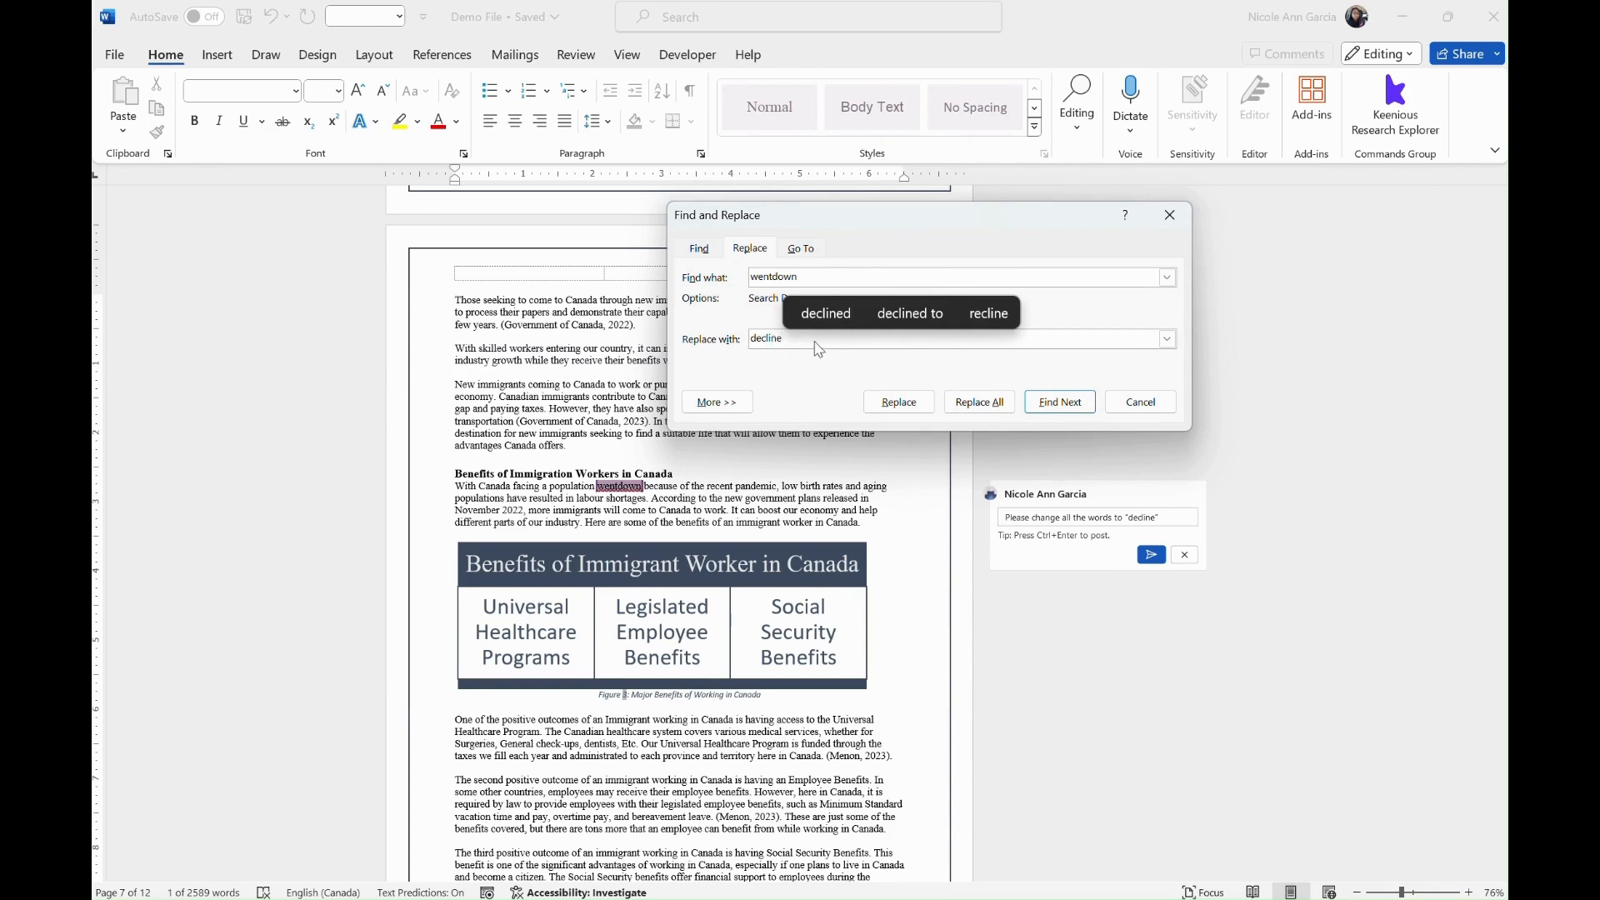
{"action": "left_click", "coordinate": [980, 405]}
{"action": "left_click", "coordinate": [770, 515]}
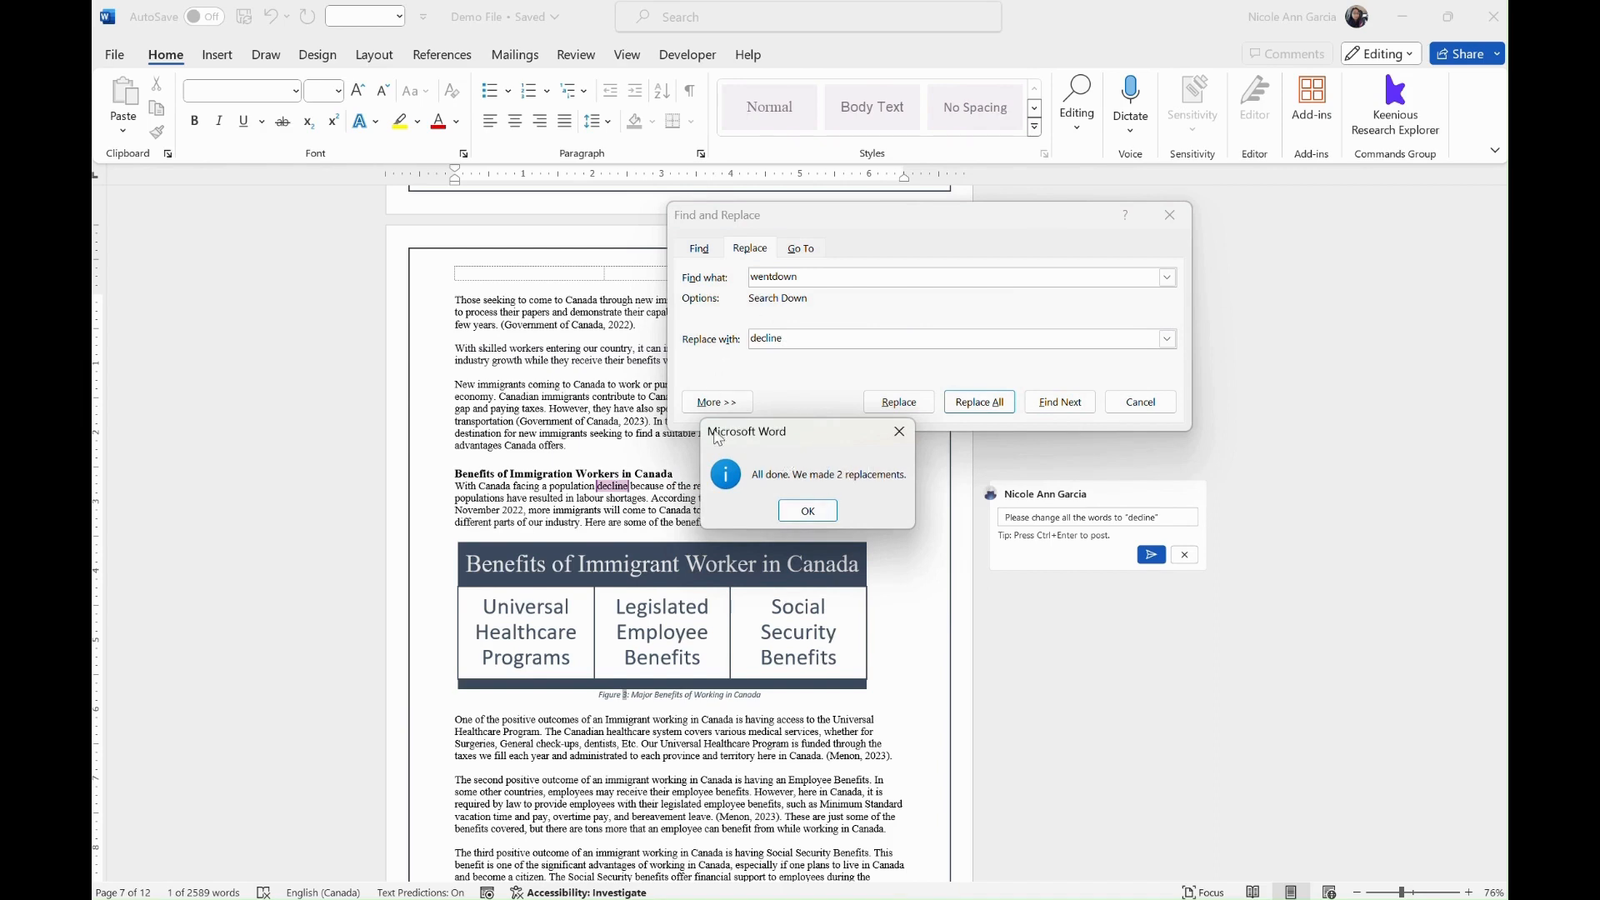
{"action": "left_click", "coordinate": [814, 515]}
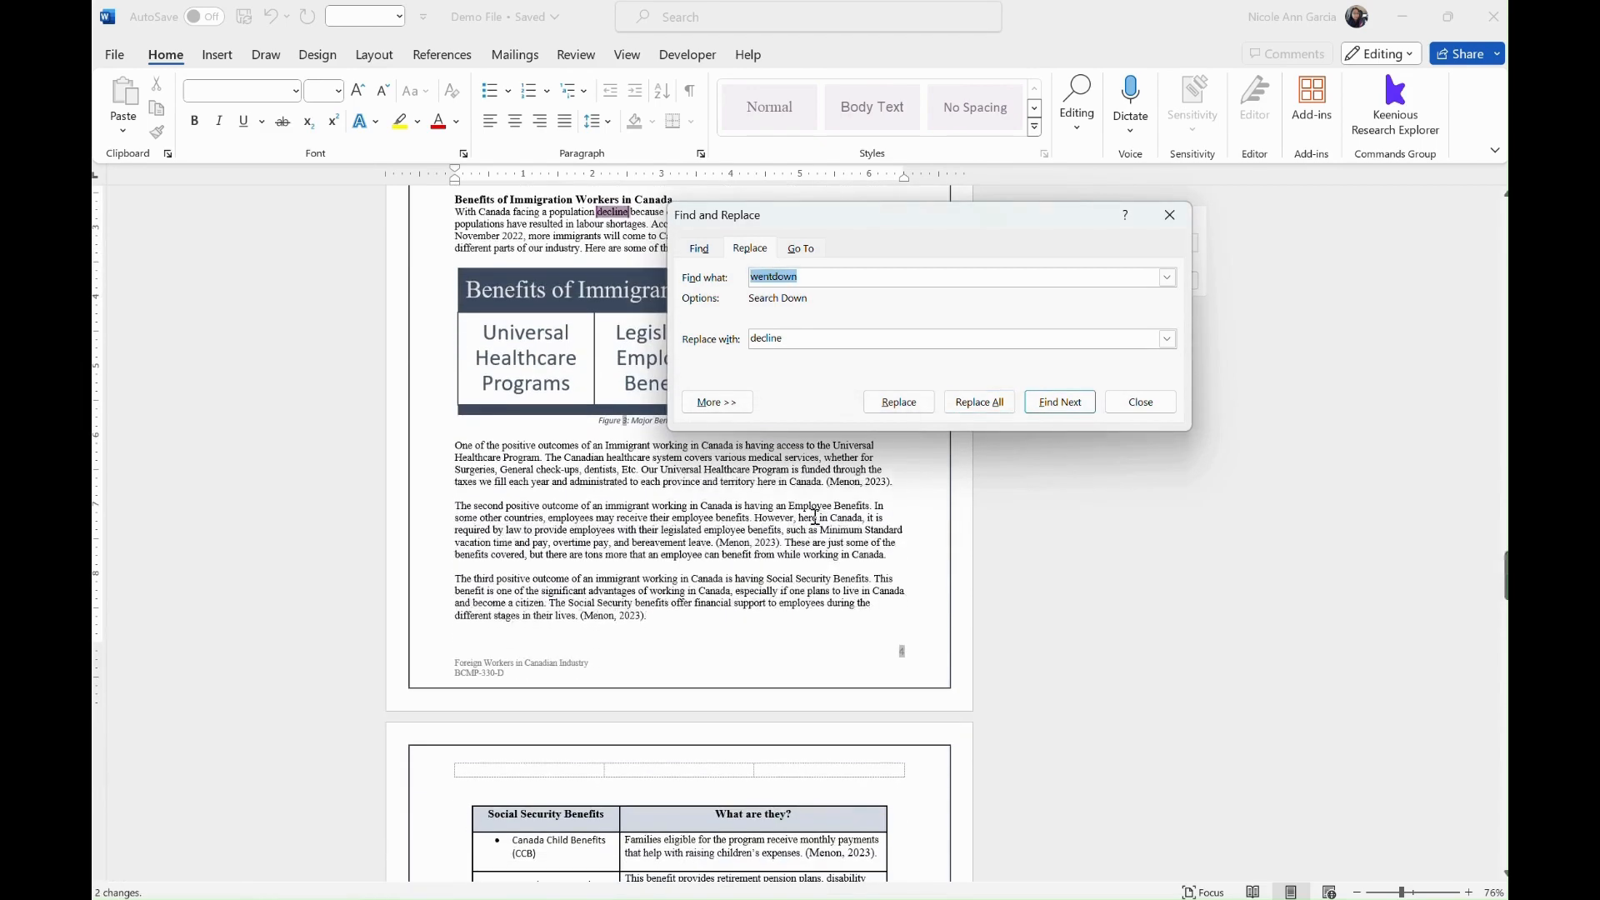
{"action": "left_click", "coordinate": [1135, 404]}
Step: Discard the unposted comment draft beside the Benefits of Immigration Workers paragraph and deselect the word "decline"
{"action": "scroll", "coordinate": [1133, 406], "scroll_direction": "up", "scroll_amount": 3}
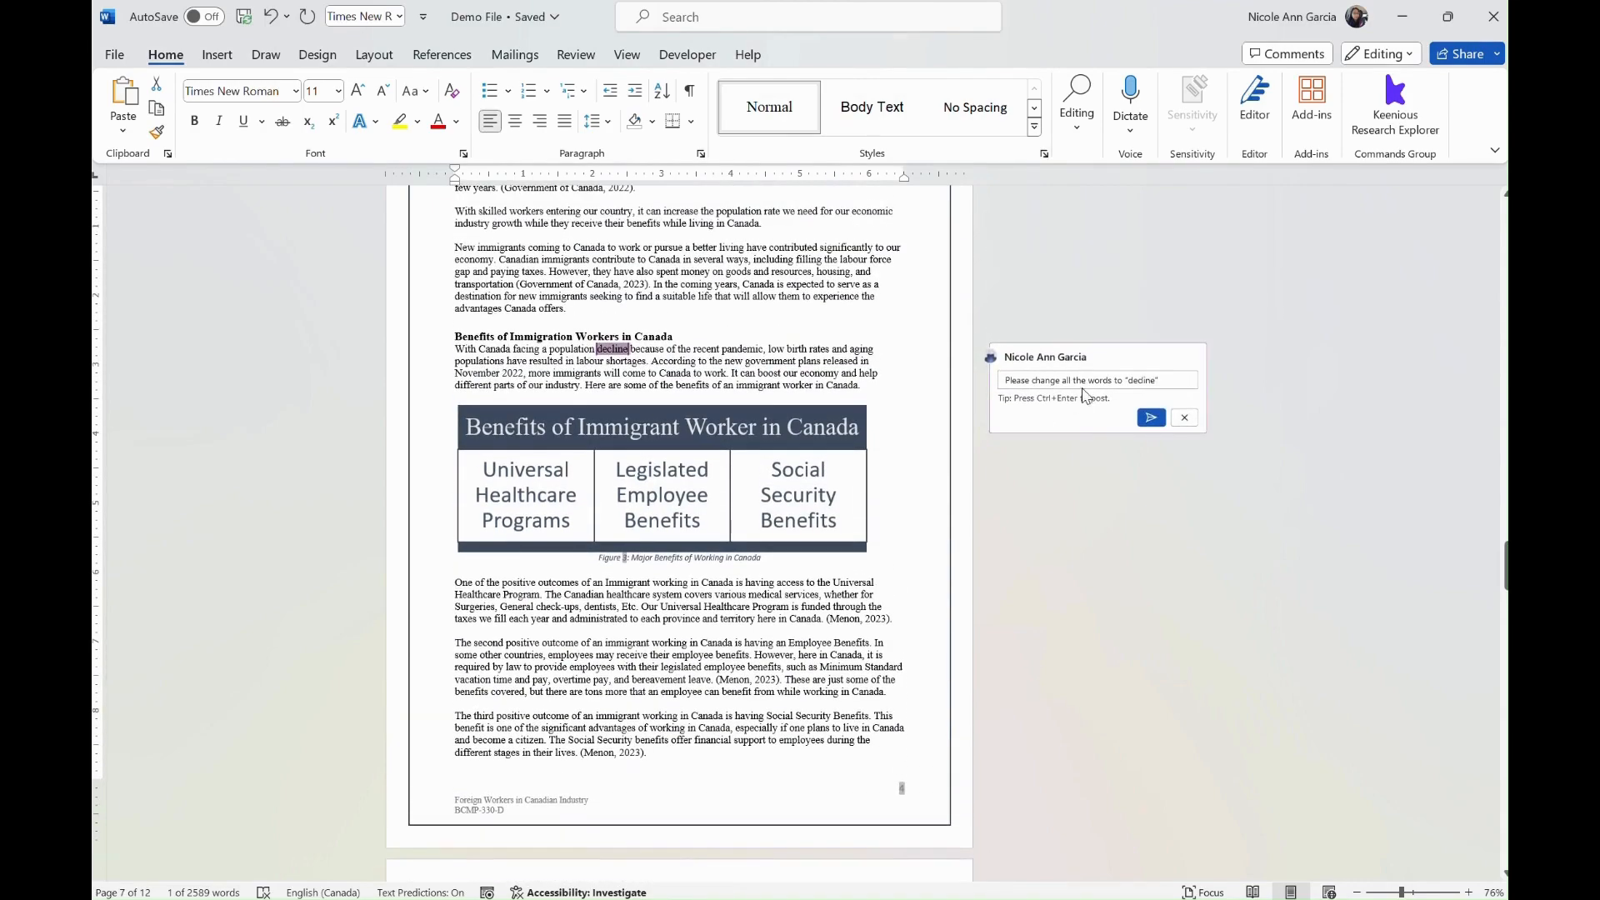
{"action": "left_click", "coordinate": [1184, 417]}
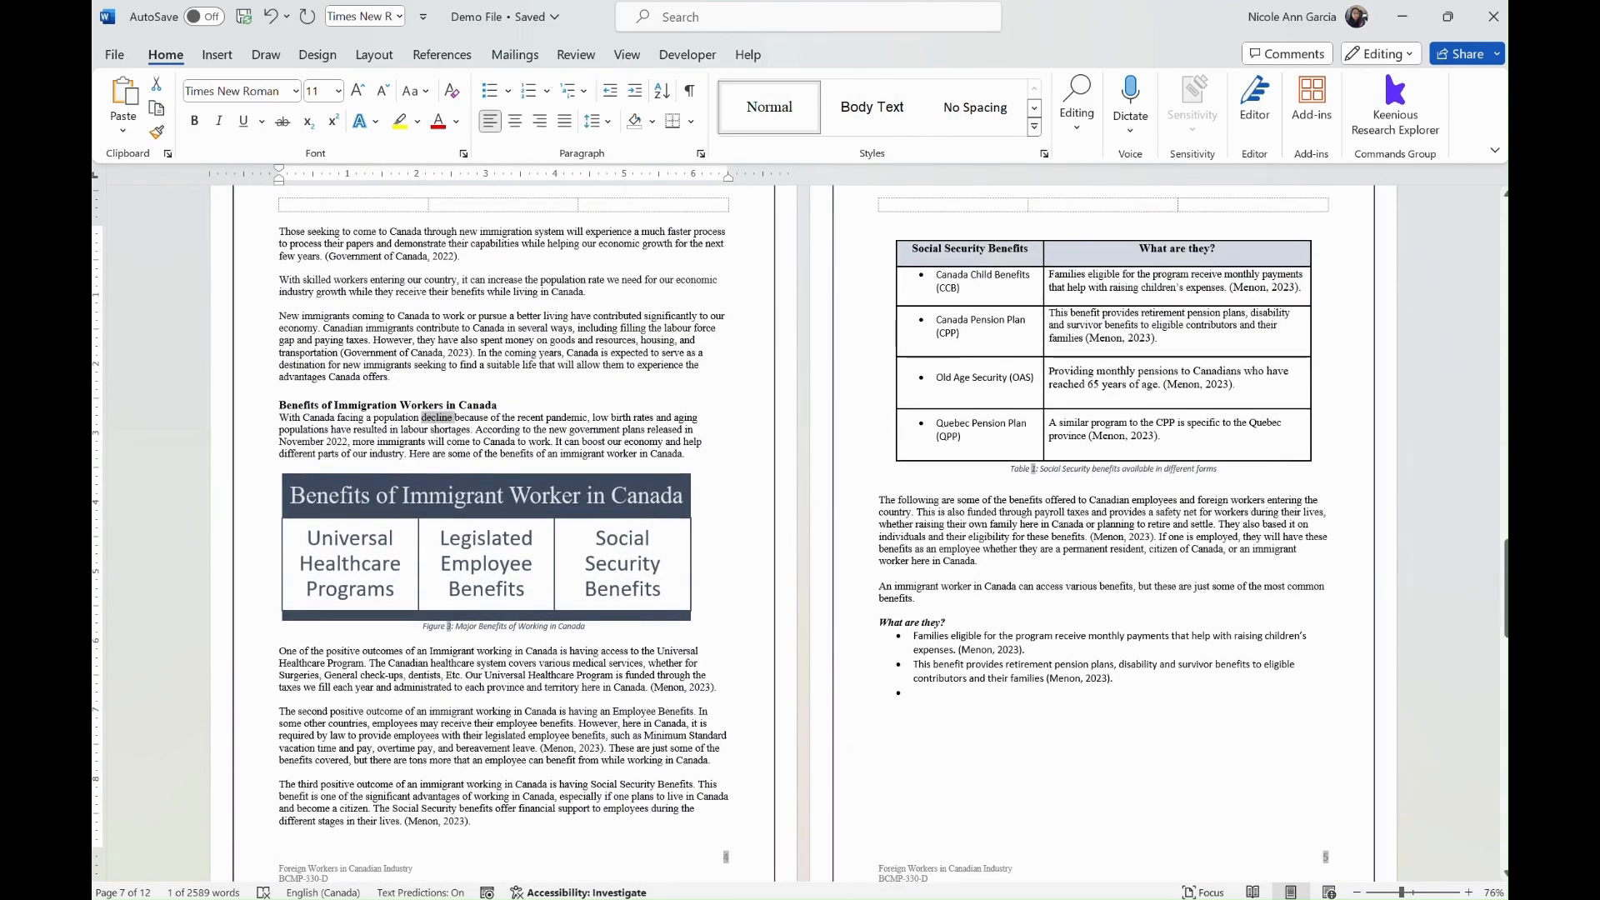
{"action": "left_click", "coordinate": [442, 419]}
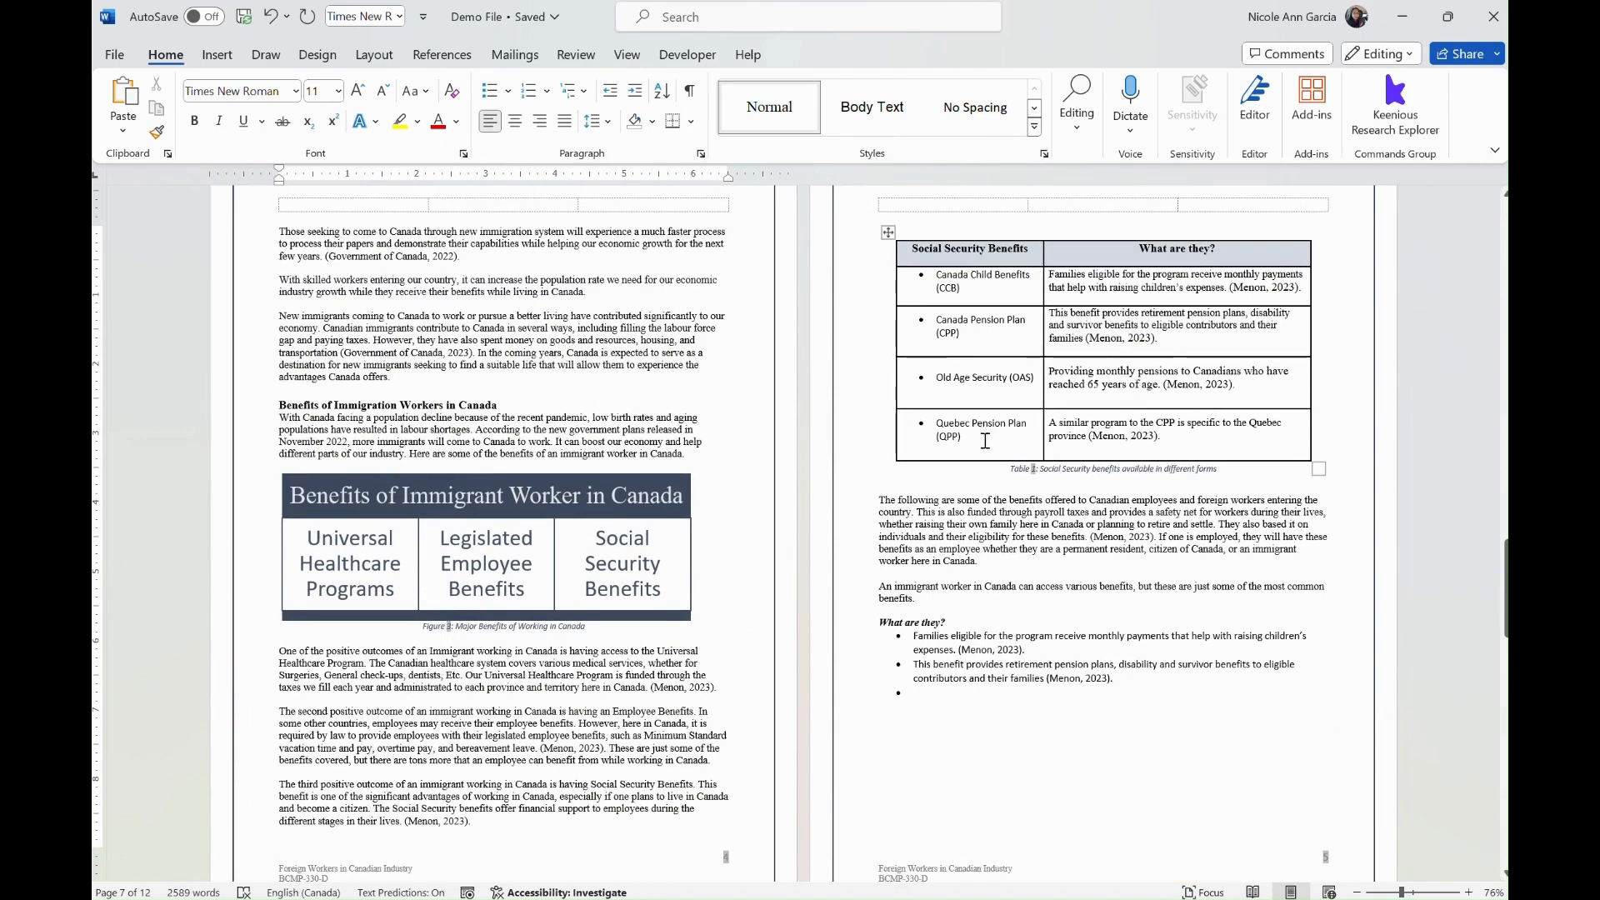
{"action": "scroll", "coordinate": [985, 441], "scroll_direction": "up", "scroll_amount": 2}
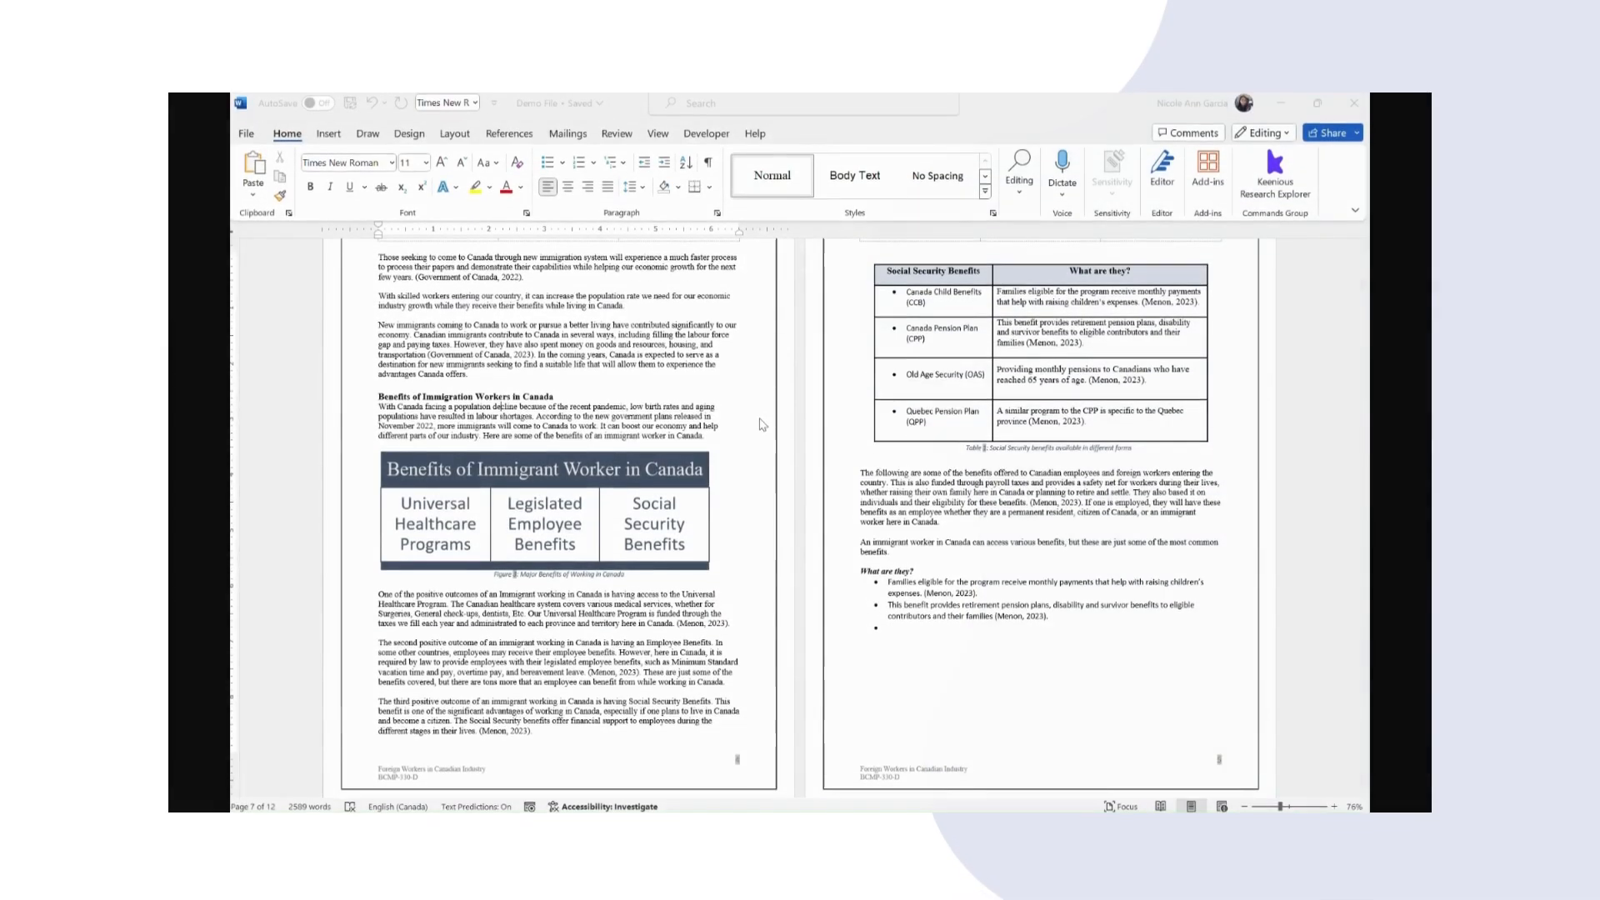
{"action": "scroll", "coordinate": [698, 575], "scroll_direction": "down", "scroll_amount": 2}
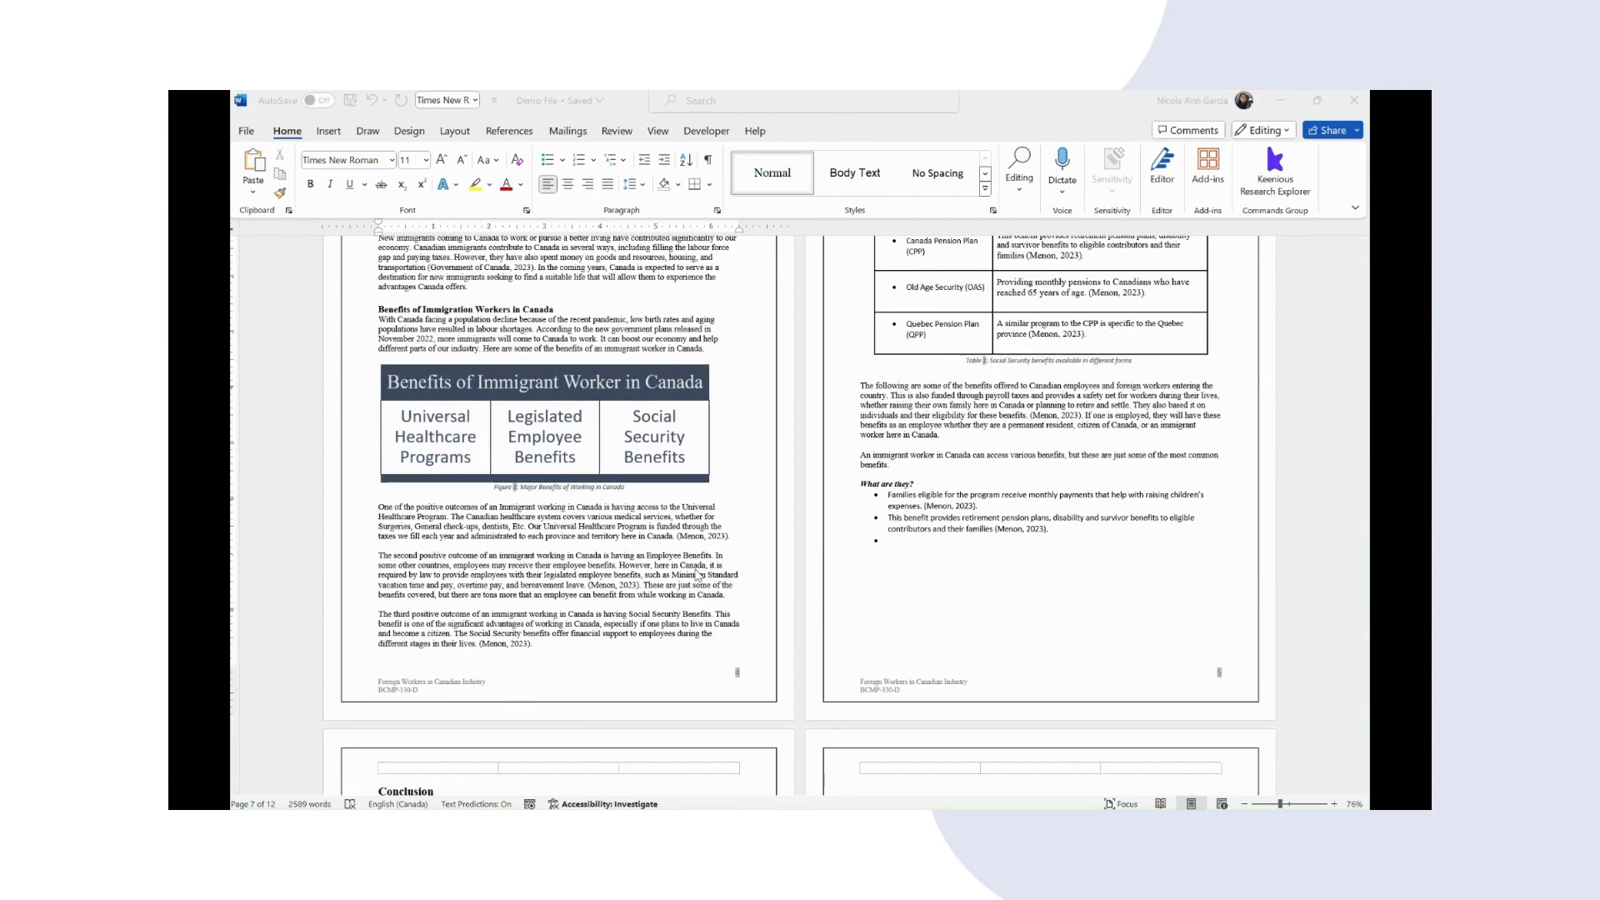
{"action": "scroll", "coordinate": [727, 526], "scroll_direction": "down", "scroll_amount": 3}
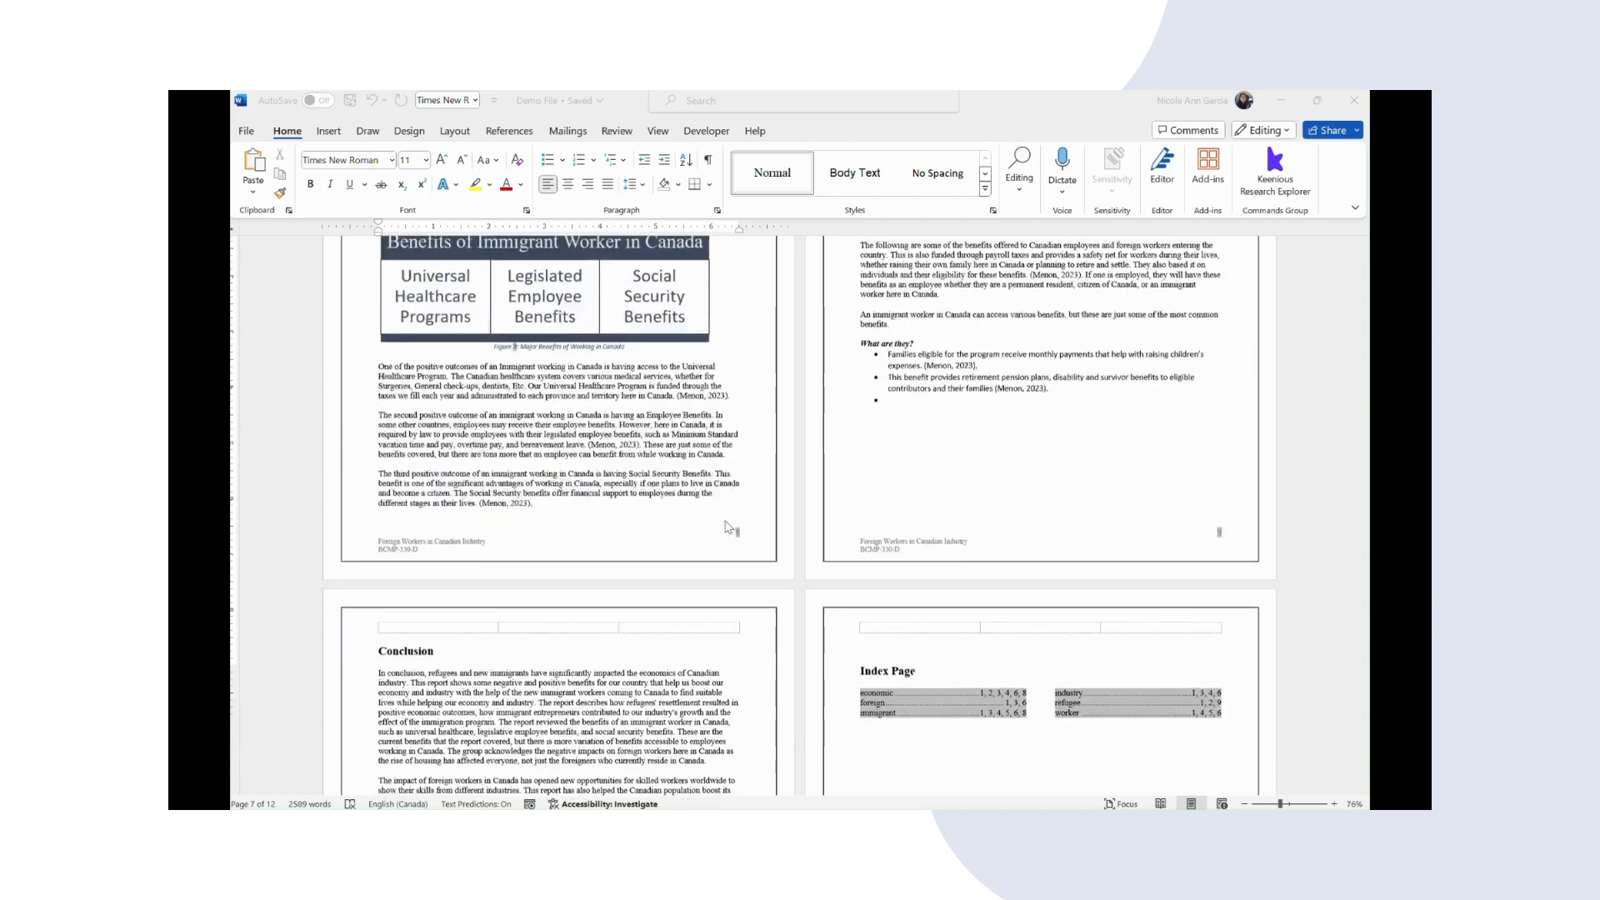